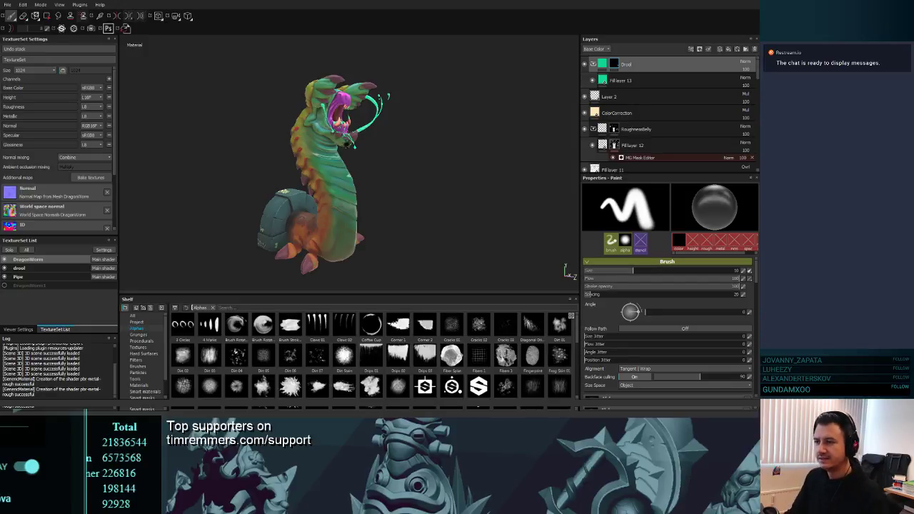
- Examine the textured dragon worm from several angles, including its open mouth, drool and body
{"action": "left_click_drag", "start_coordinate": [398, 166], "coordinate": [434, 147], "text": "alt"}
{"action": "right_click_drag", "start_coordinate": [434, 147], "coordinate": [388, 229], "text": "alt"}
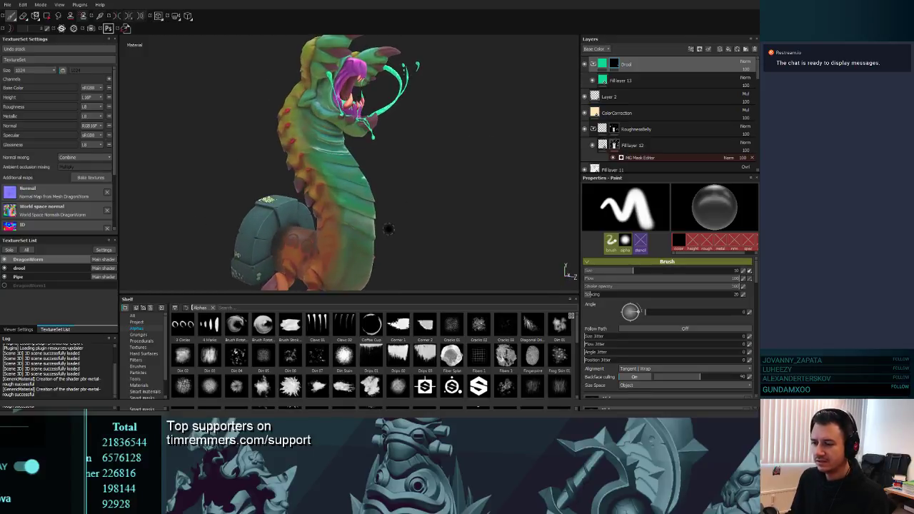
{"action": "right_click_drag", "start_coordinate": [330, 170], "coordinate": [337, 214], "text": "alt"}
{"action": "left_click_drag", "start_coordinate": [394, 170], "coordinate": [406, 149], "text": "alt"}
{"action": "left_click_drag", "start_coordinate": [351, 187], "coordinate": [484, 170], "text": "alt"}
{"action": "right_click_drag", "start_coordinate": [401, 161], "coordinate": [348, 83], "text": "alt"}
{"action": "left_click_drag", "start_coordinate": [348, 83], "coordinate": [429, 186], "text": "alt"}
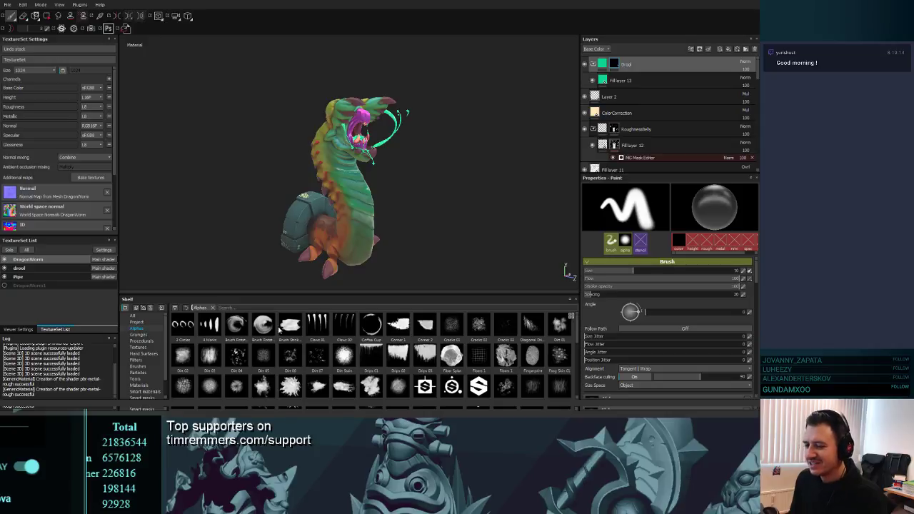
- Switch to 3ds Max and show the worm model as a wireframe in the Left view
{"action": "key", "text": "alt+Tab"}
{"action": "middle_click_drag", "start_coordinate": [407, 217], "coordinate": [436, 201], "text": "alt"}
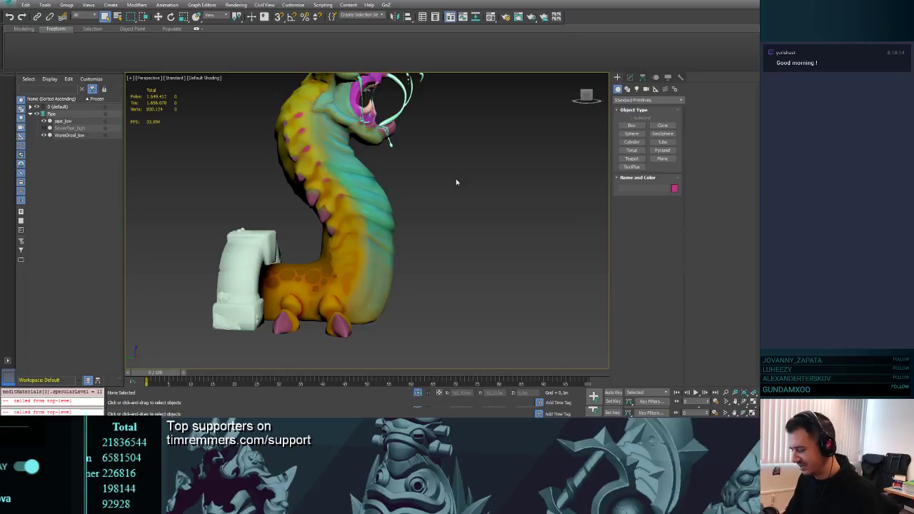
{"action": "key", "text": "l"}
{"action": "scroll", "coordinate": [415, 218], "scroll_direction": "up", "scroll_amount": 4}
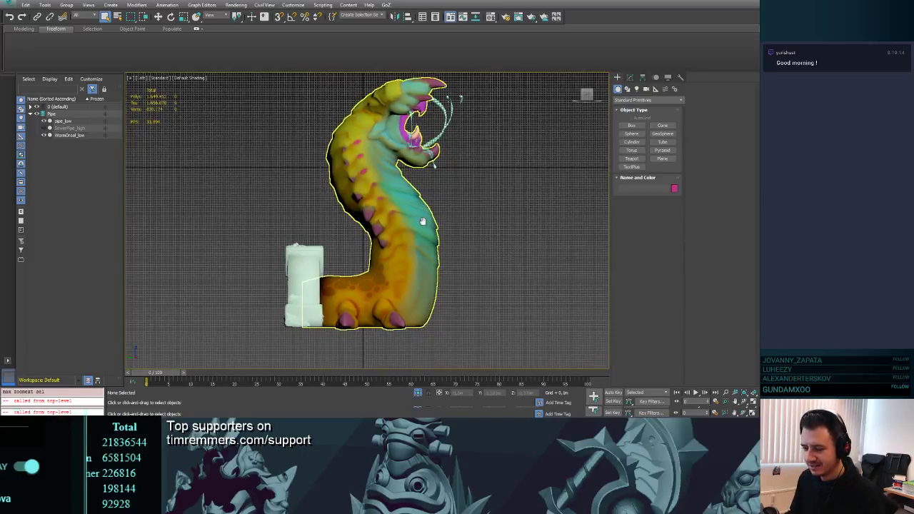
{"action": "key", "text": "F3"}
{"action": "middle_click_drag", "start_coordinate": [457, 253], "coordinate": [499, 195]}
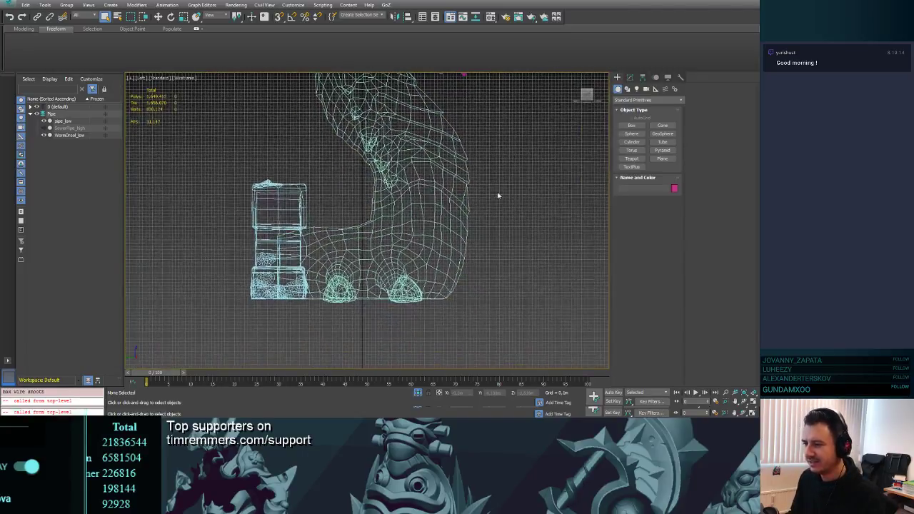
{"action": "middle_click_drag", "start_coordinate": [475, 149], "coordinate": [464, 219]}
{"action": "scroll", "coordinate": [464, 220], "scroll_direction": "down", "scroll_amount": 2}
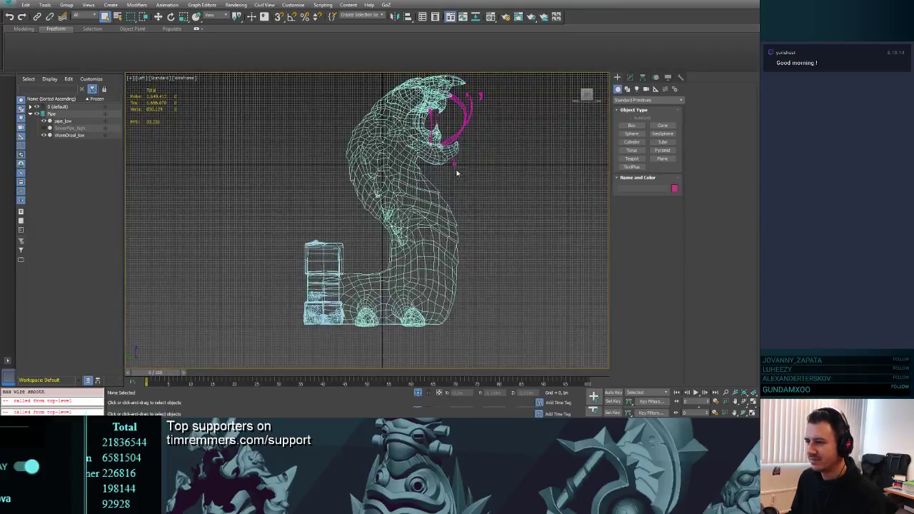
- Select the worm, pipe and drool meshes together and freeze them, keeping the wireframe display
{"action": "left_click", "coordinate": [434, 132]}
{"action": "middle_click_drag", "start_coordinate": [435, 132], "coordinate": [385, 150]}
{"action": "left_click", "coordinate": [252, 88]}
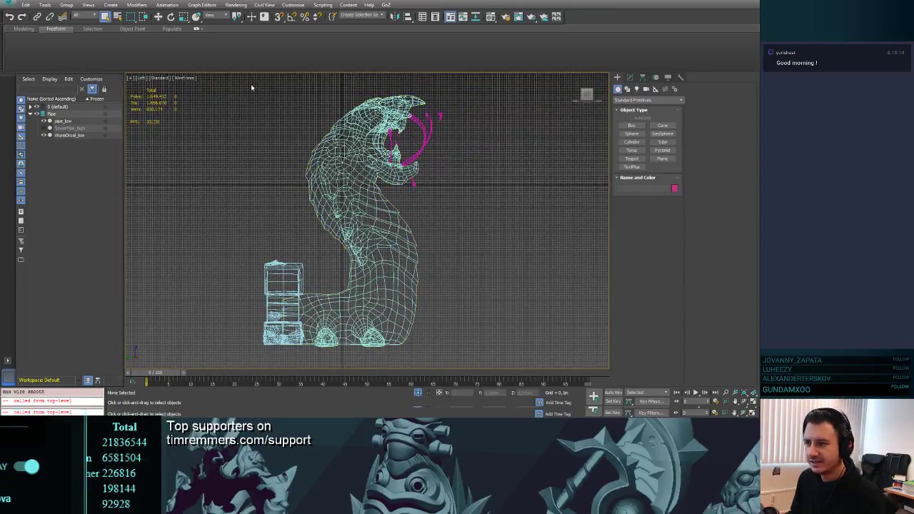
{"action": "key", "text": "ctrl+a"}
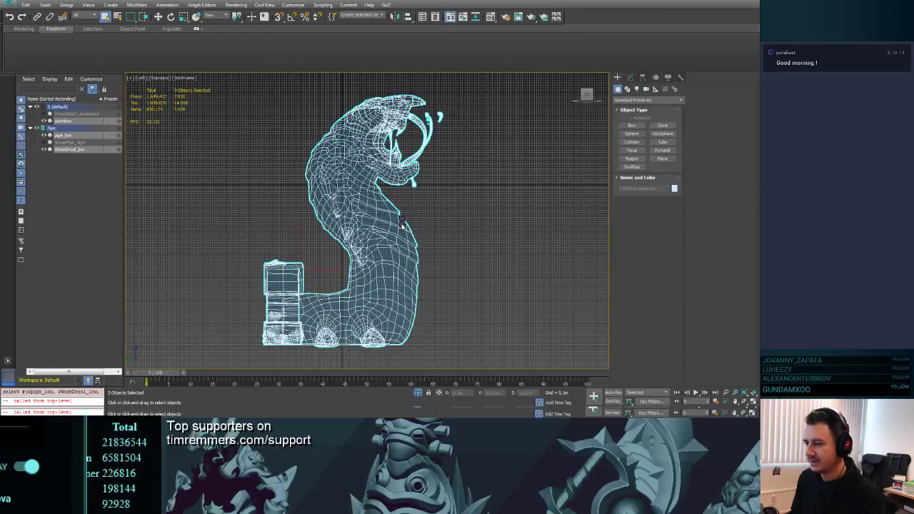
{"action": "left_click", "coordinate": [427, 171]}
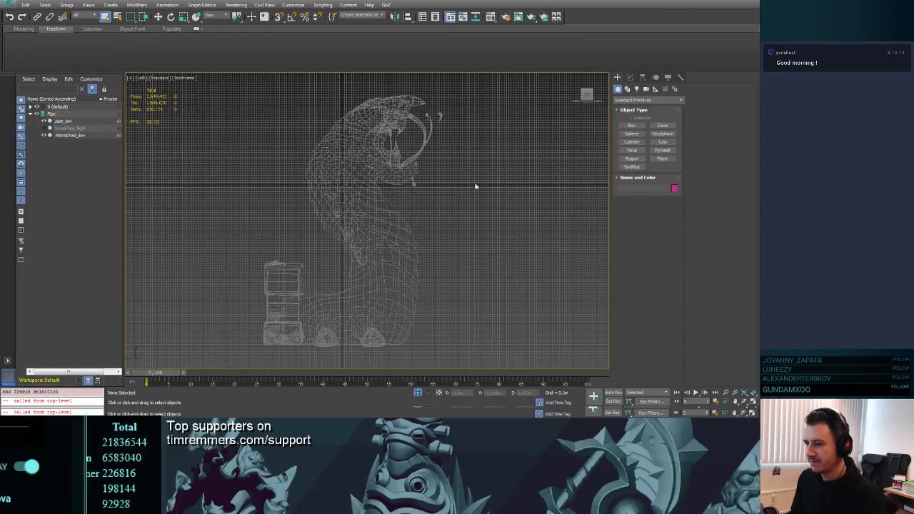
{"action": "scroll", "coordinate": [435, 269], "scroll_direction": "up", "scroll_amount": 4}
{"action": "key", "text": "F3"}
{"action": "key", "text": "F3"}
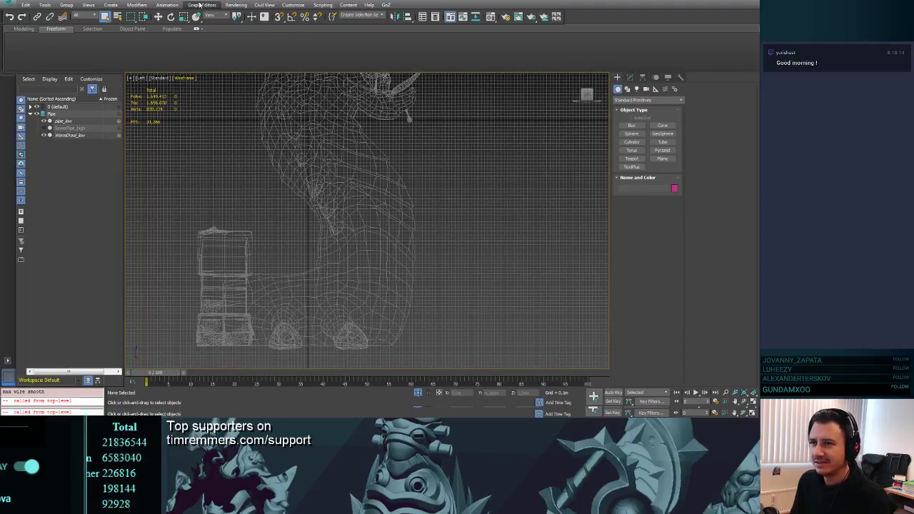
- Open Bone Tools and create a bone chain from the pipe through the worm's body and neck, ending inside the mouth
{"action": "left_click", "coordinate": [168, 5]}
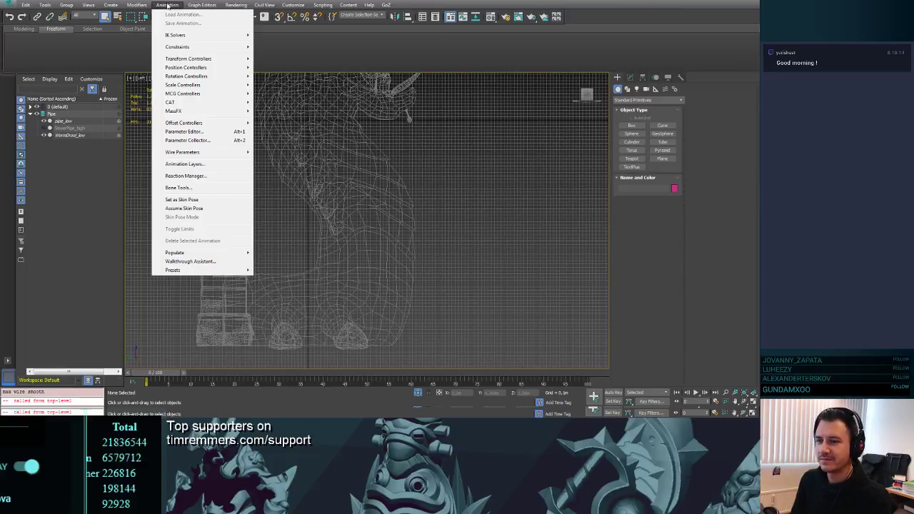
{"action": "left_click", "coordinate": [188, 189]}
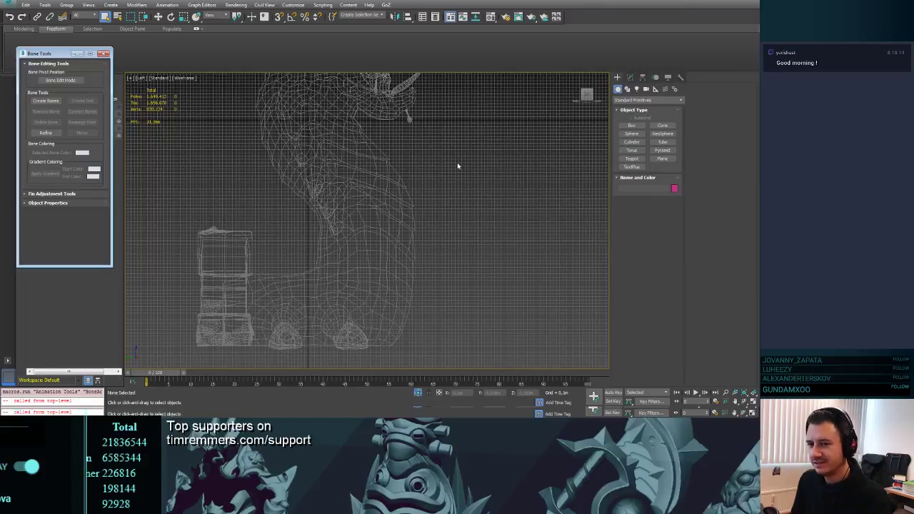
{"action": "middle_click_drag", "start_coordinate": [458, 166], "coordinate": [490, 134]}
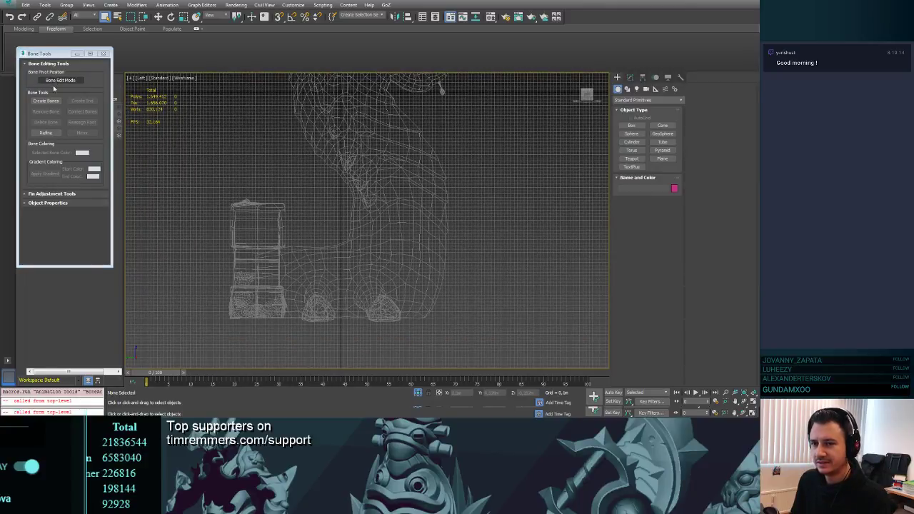
{"action": "left_click", "coordinate": [50, 101]}
{"action": "scroll", "coordinate": [429, 193], "scroll_direction": "down", "scroll_amount": 3}
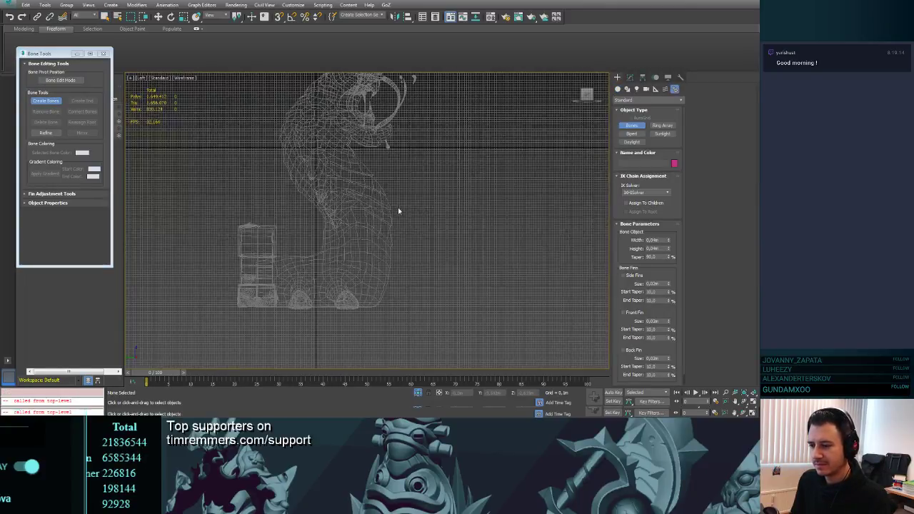
{"action": "left_click", "coordinate": [270, 285]}
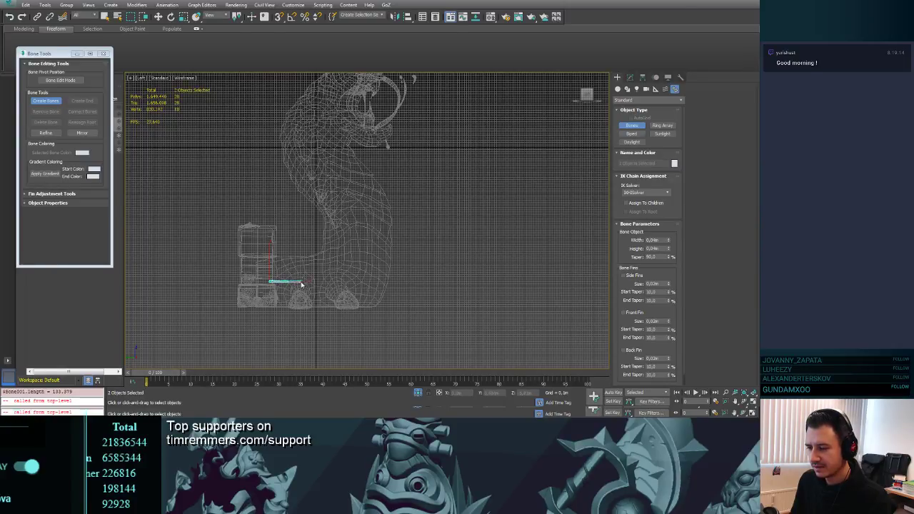
{"action": "left_click", "coordinate": [304, 284]}
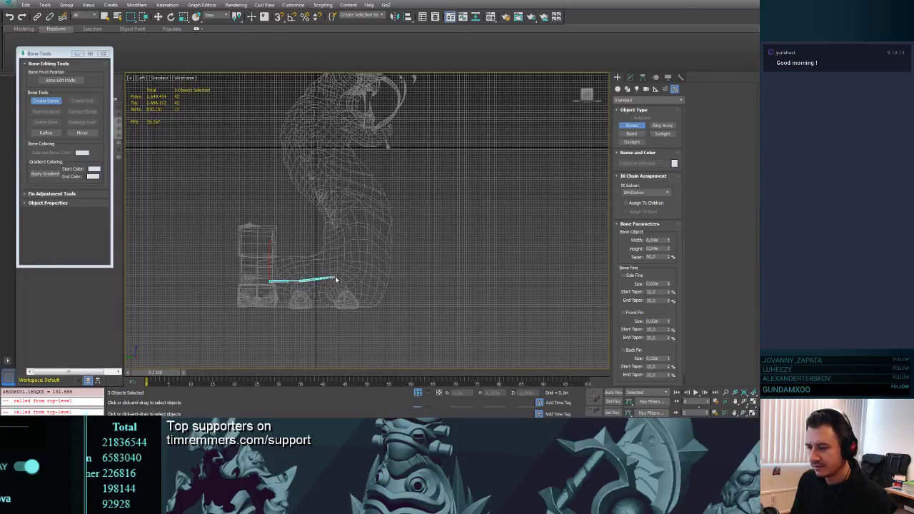
{"action": "left_click", "coordinate": [367, 264]}
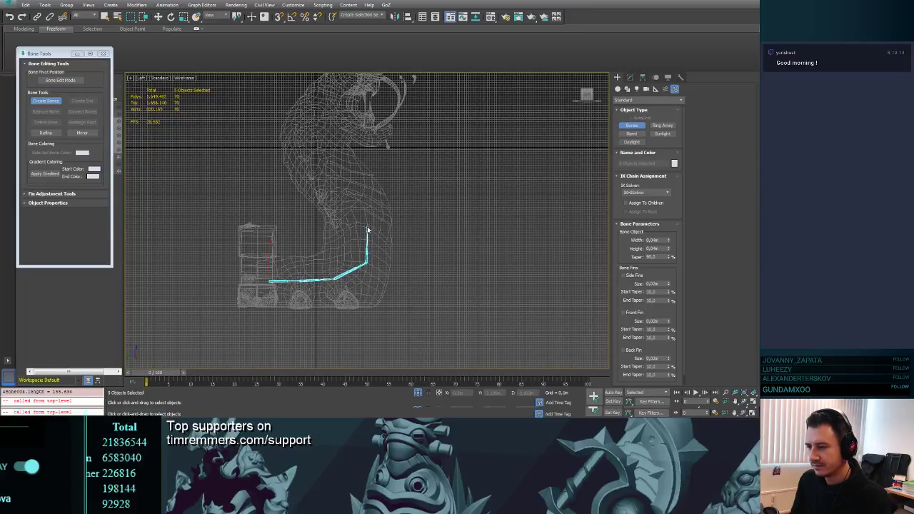
{"action": "left_click", "coordinate": [368, 229]}
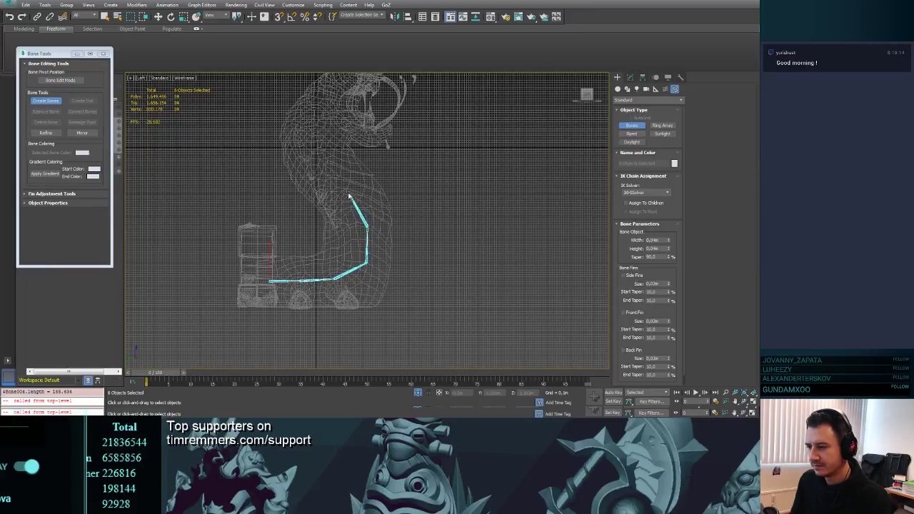
{"action": "left_click", "coordinate": [319, 152]}
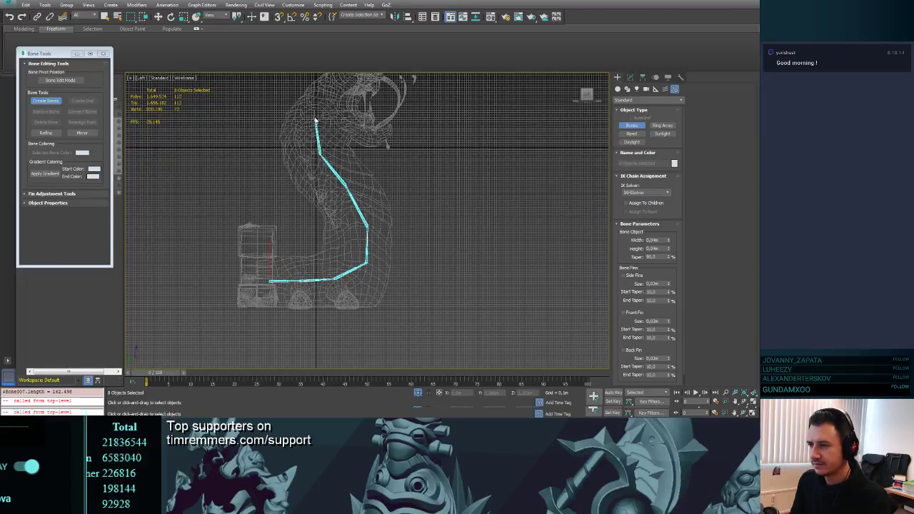
{"action": "left_click", "coordinate": [315, 117]}
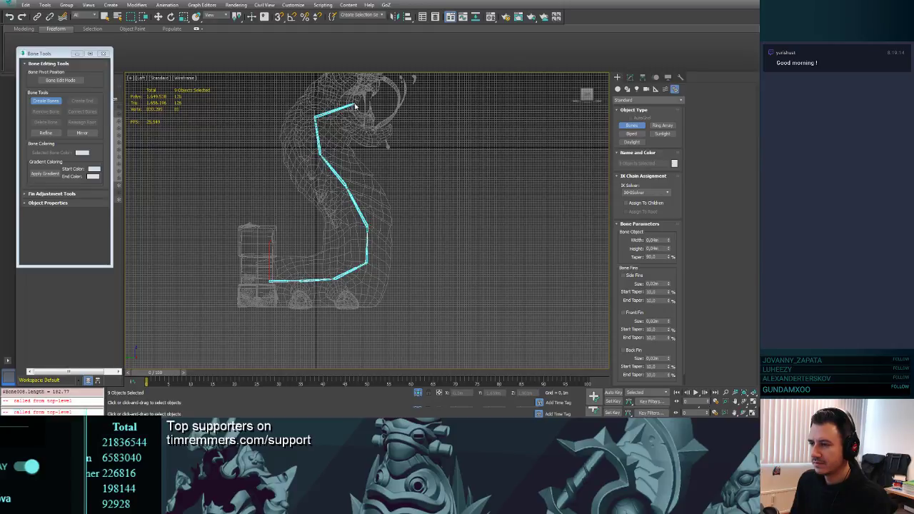
{"action": "right_click", "coordinate": [358, 108]}
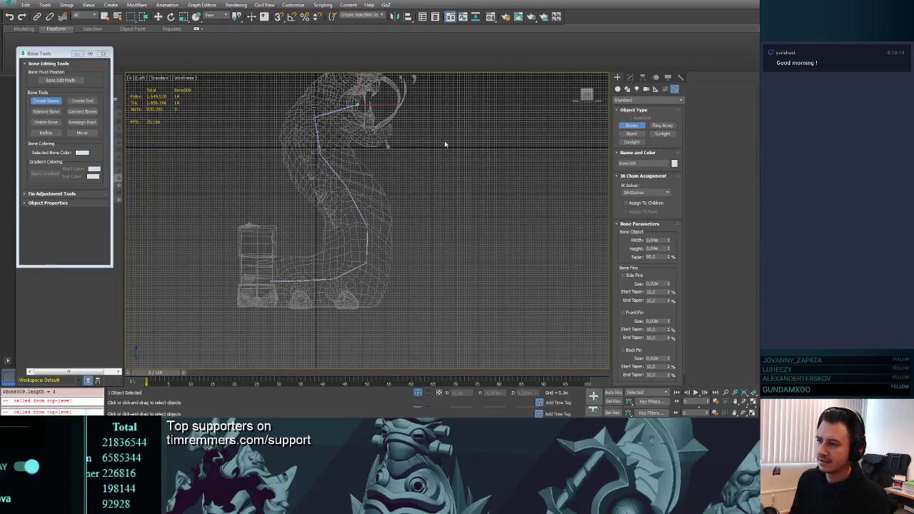
- Enable Bone Edit Mode and uniformly scale up the small end bone in the mouth about 6.3 times
{"action": "middle_click_drag", "start_coordinate": [445, 142], "coordinate": [429, 189], "text": "alt"}
{"action": "key", "text": "z"}
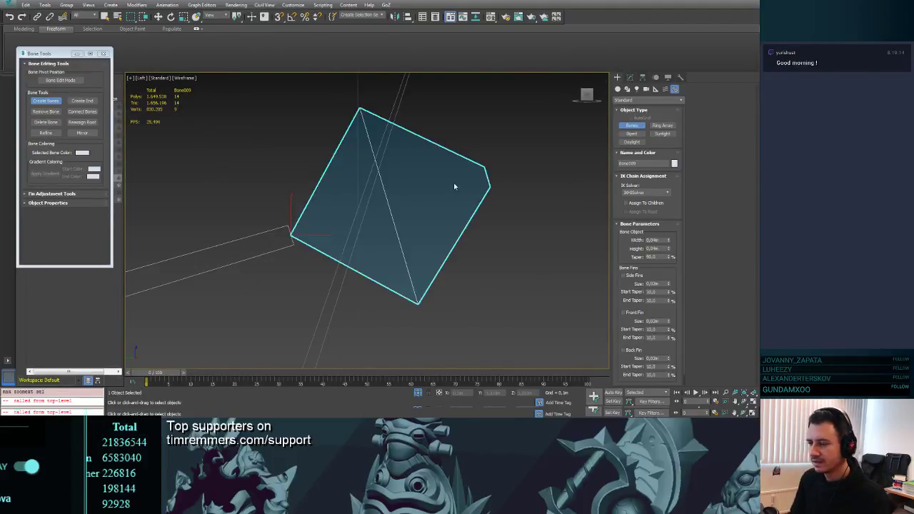
{"action": "scroll", "coordinate": [453, 185], "scroll_direction": "down", "scroll_amount": 5}
{"action": "scroll", "coordinate": [453, 185], "scroll_direction": "down", "scroll_amount": 5}
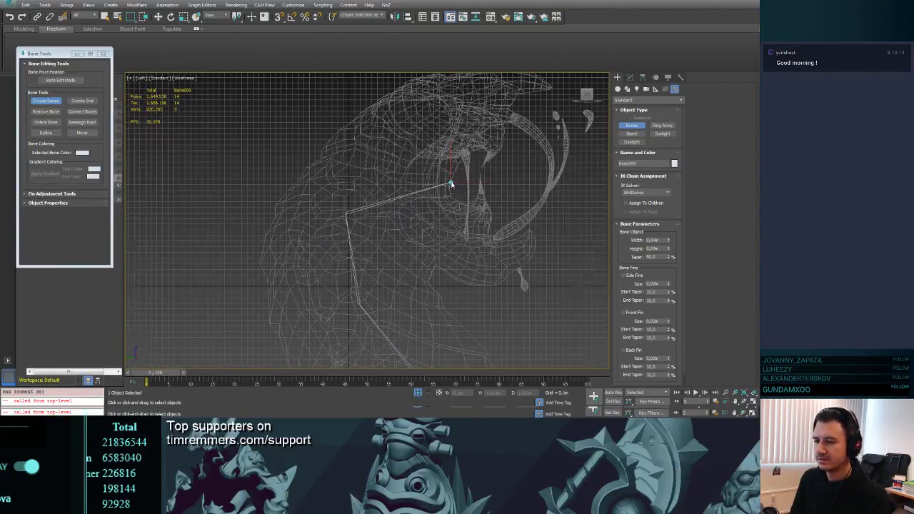
{"action": "left_click", "coordinate": [63, 81]}
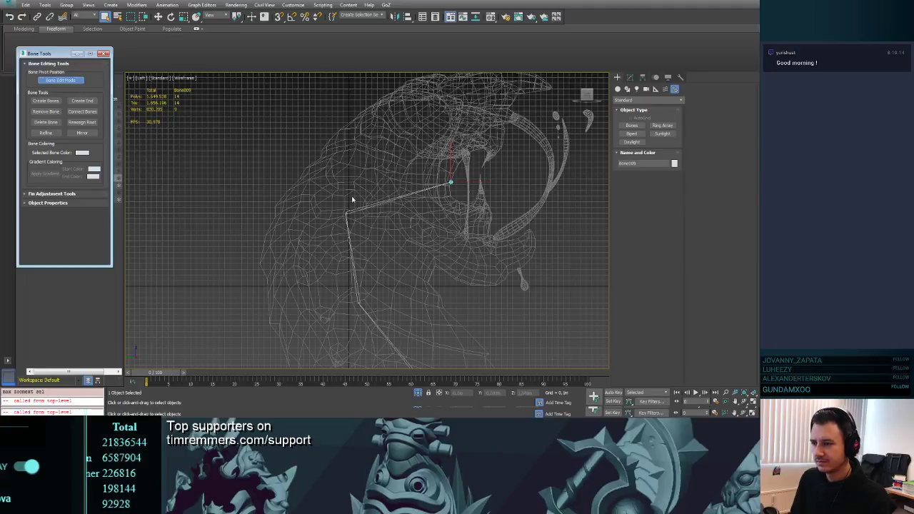
{"action": "key", "text": "r"}
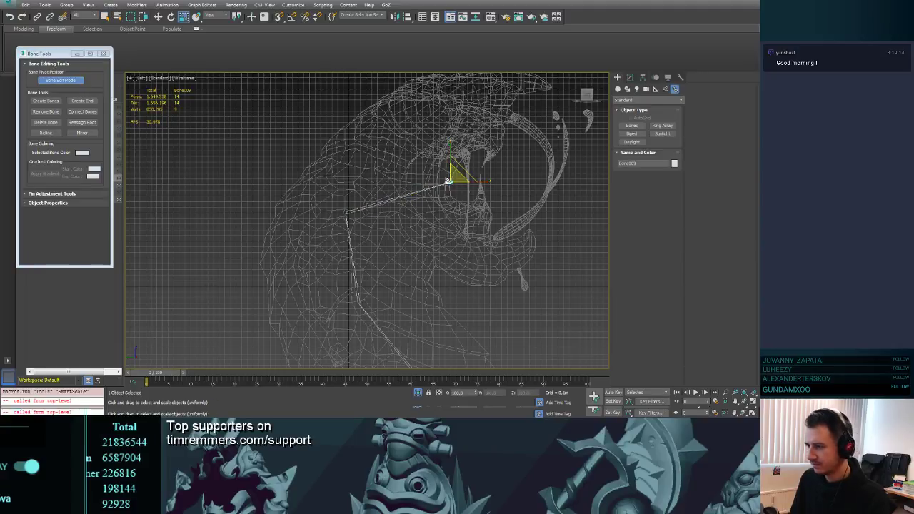
{"action": "left_click_drag", "start_coordinate": [448, 181], "coordinate": [463, 50]}
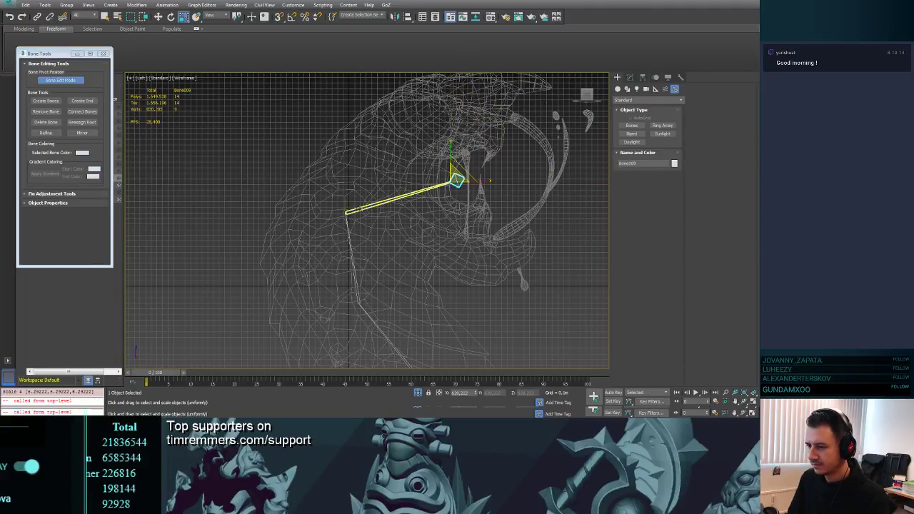
- Uniformly scale up the head bone and the upper neck bone below it to thicken them within the mesh
{"action": "left_click", "coordinate": [360, 209]}
{"action": "left_click_drag", "start_coordinate": [354, 207], "coordinate": [325, 91]}
{"action": "middle_click_drag", "start_coordinate": [392, 255], "coordinate": [373, 179]}
{"action": "left_click", "coordinate": [346, 223]}
{"action": "left_click_drag", "start_coordinate": [349, 228], "coordinate": [341, 150]}
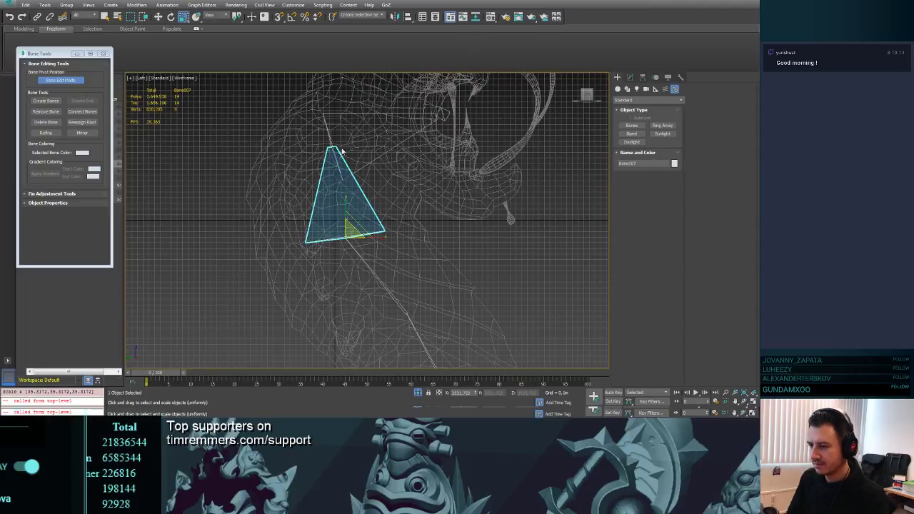
- Thicken the next two bones down the neck by scaling them uniformly about 33 and 28 times
{"action": "middle_click_drag", "start_coordinate": [405, 311], "coordinate": [363, 187]}
{"action": "left_click", "coordinate": [363, 188]}
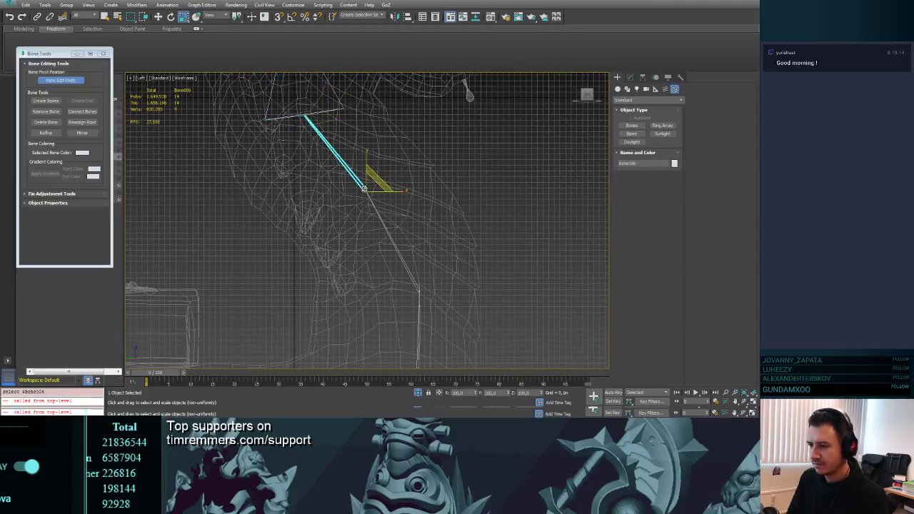
{"action": "left_click_drag", "start_coordinate": [364, 188], "coordinate": [340, 130]}
{"action": "middle_click_drag", "start_coordinate": [406, 239], "coordinate": [350, 168]}
{"action": "scroll", "coordinate": [371, 222], "scroll_direction": "down", "scroll_amount": 2}
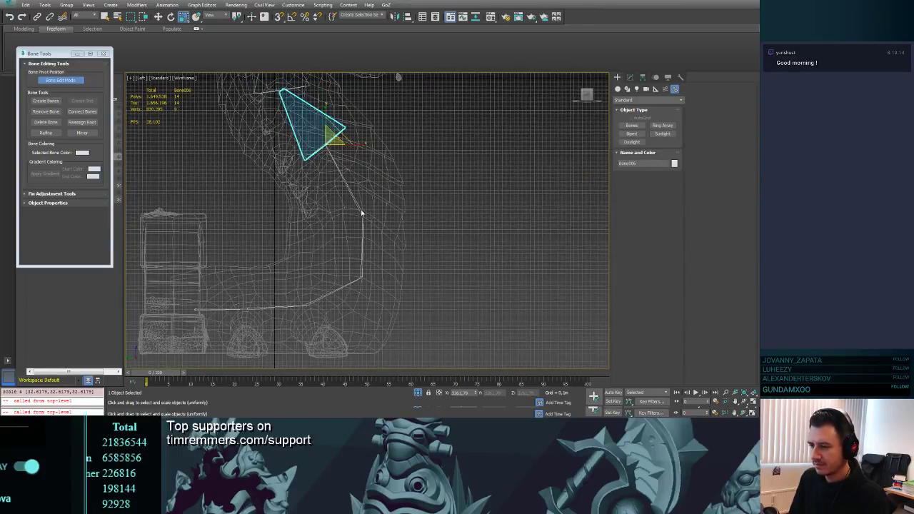
{"action": "left_click", "coordinate": [361, 210]}
{"action": "left_click_drag", "start_coordinate": [365, 210], "coordinate": [295, 10]}
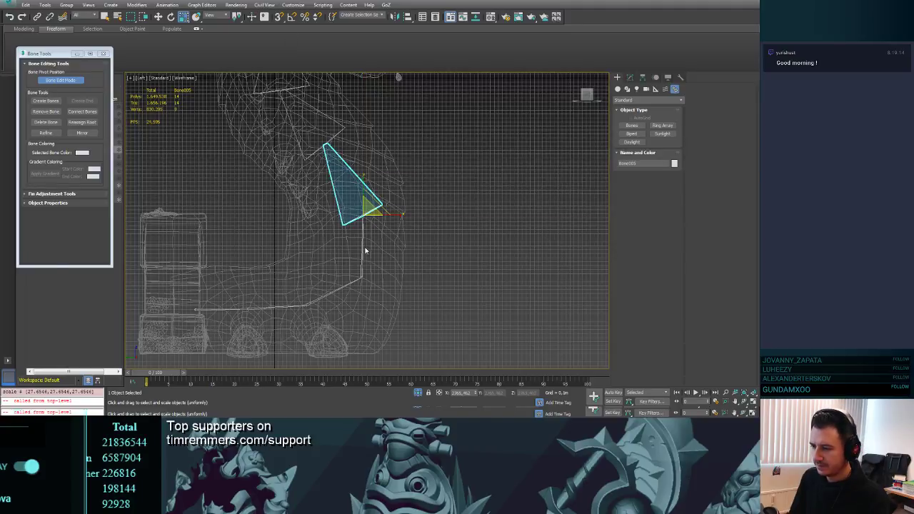
- Thicken the four lower bones down to the root at the pipe, scaling the vertical one about 31 times and the root about 22 times
{"action": "left_click_drag", "start_coordinate": [370, 210], "coordinate": [386, 275]}
{"action": "left_click", "coordinate": [363, 267]}
{"action": "middle_click_drag", "start_coordinate": [334, 270], "coordinate": [367, 265]}
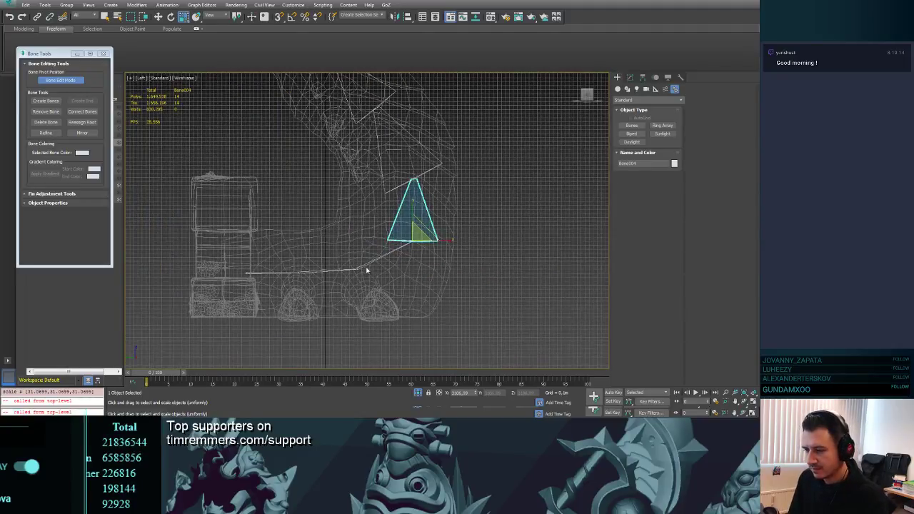
{"action": "left_click", "coordinate": [366, 265]}
{"action": "left_click_drag", "start_coordinate": [361, 252], "coordinate": [307, 243]}
{"action": "left_click", "coordinate": [330, 272]}
{"action": "left_click", "coordinate": [257, 272]}
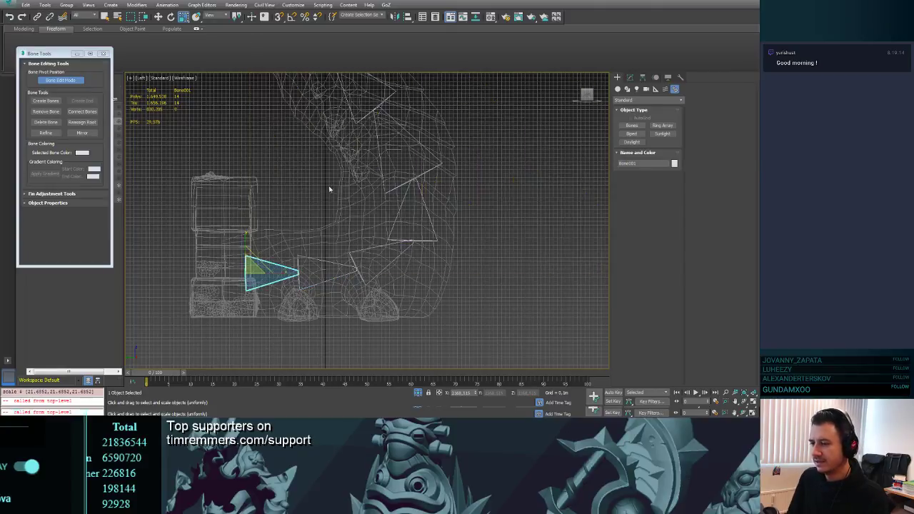
- Draw a lower jaw bone from the back of the mouth to the chin and finish it with a small end bone
{"action": "scroll", "coordinate": [330, 188], "scroll_direction": "down", "scroll_amount": 2}
{"action": "middle_click_drag", "start_coordinate": [330, 188], "coordinate": [364, 217]}
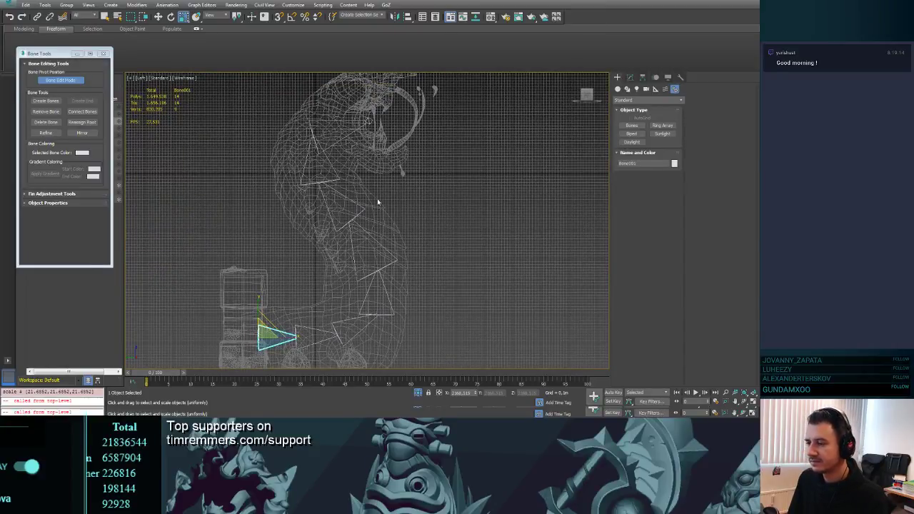
{"action": "middle_click_drag", "start_coordinate": [410, 155], "coordinate": [450, 201]}
{"action": "left_click", "coordinate": [46, 101]}
{"action": "scroll", "coordinate": [449, 201], "scroll_direction": "up", "scroll_amount": 2}
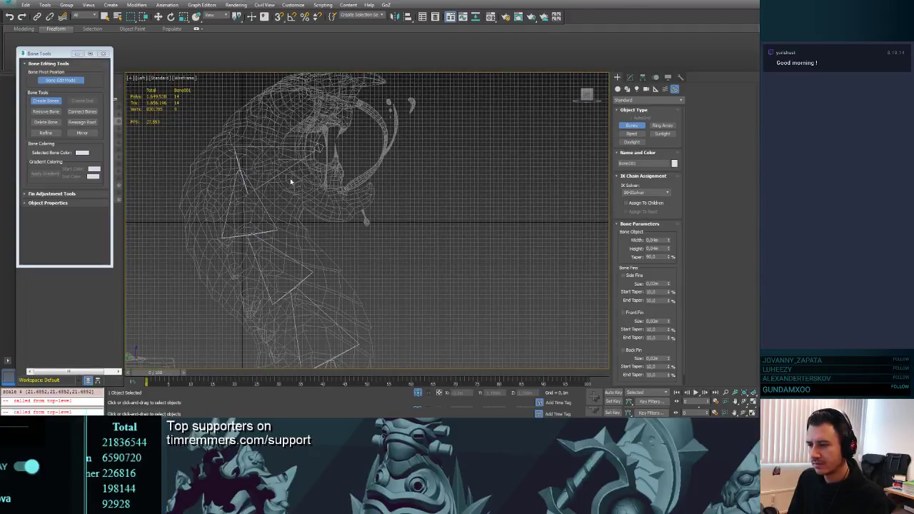
{"action": "left_click", "coordinate": [270, 165]}
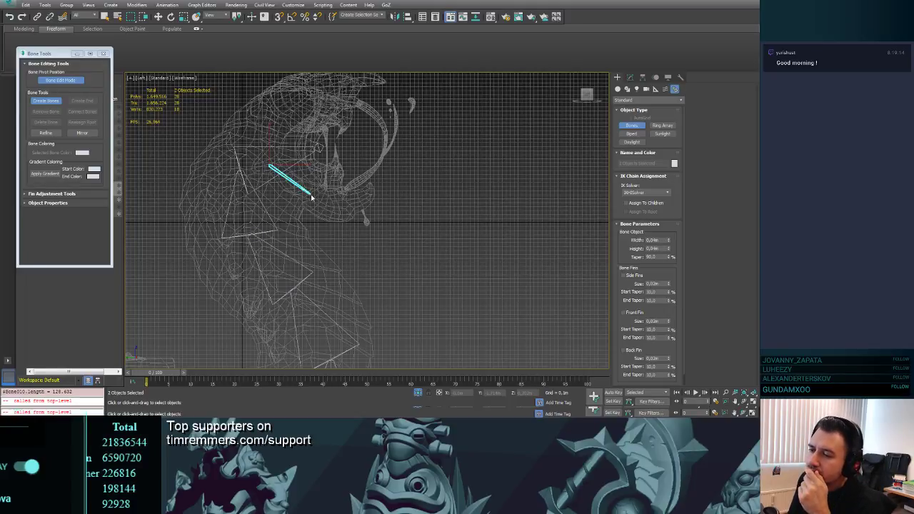
{"action": "left_click", "coordinate": [358, 225]}
{"action": "right_click", "coordinate": [358, 226]}
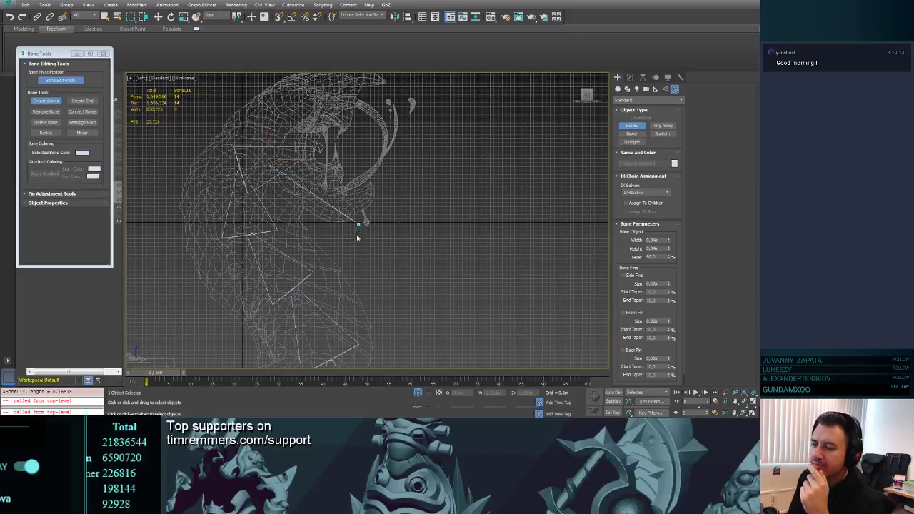
- Enlarge the jaw's end bone, thicken the jaw bone uniformly about 14.4 times, and move its base forward within the mouth
{"action": "key", "text": "r"}
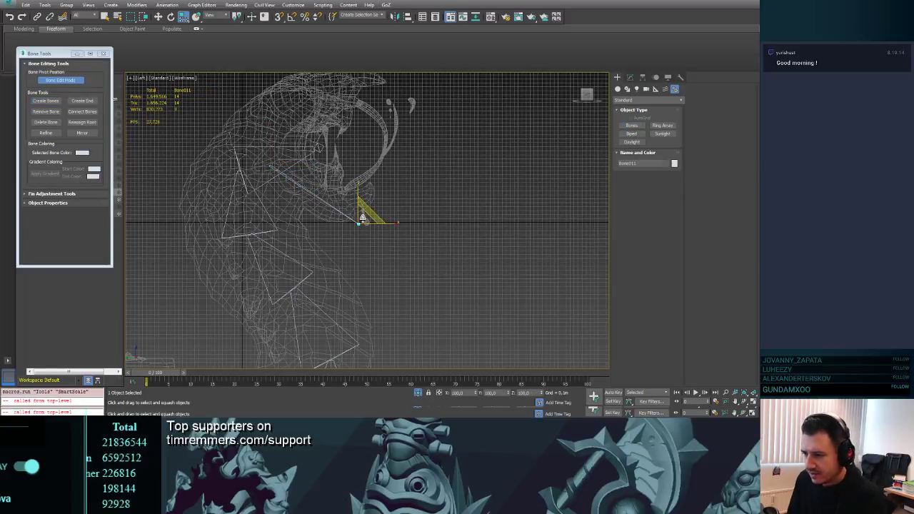
{"action": "key", "text": "r"}
{"action": "left_click_drag", "start_coordinate": [363, 217], "coordinate": [362, 159]}
{"action": "left_click", "coordinate": [290, 175]}
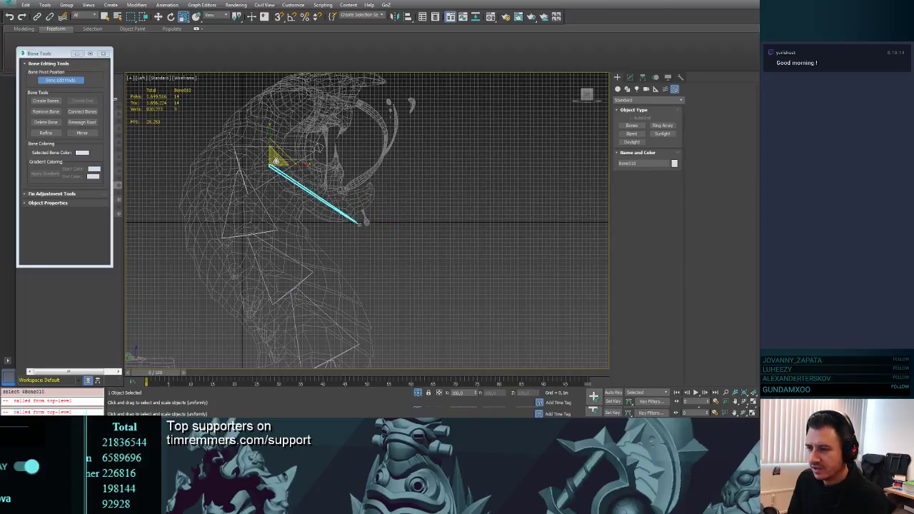
{"action": "left_click_drag", "start_coordinate": [276, 161], "coordinate": [278, 120]}
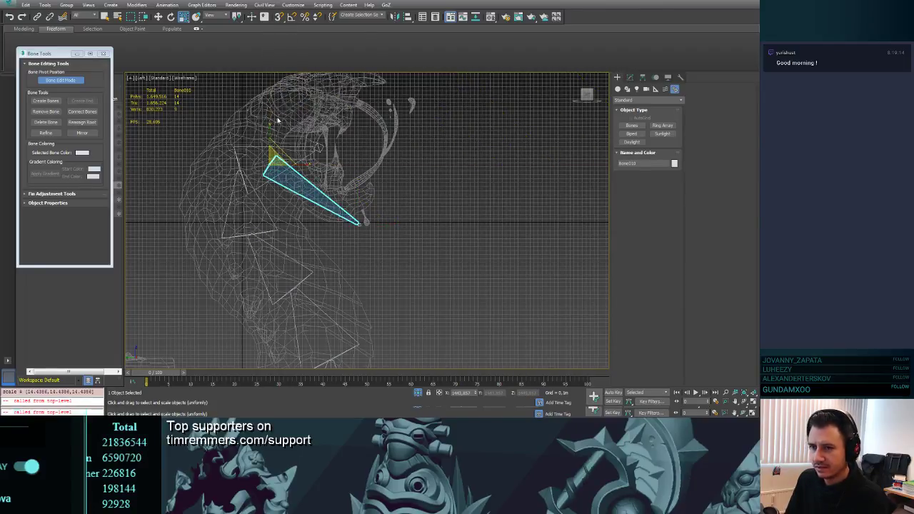
{"action": "key", "text": "w"}
{"action": "left_click_drag", "start_coordinate": [275, 159], "coordinate": [295, 162]}
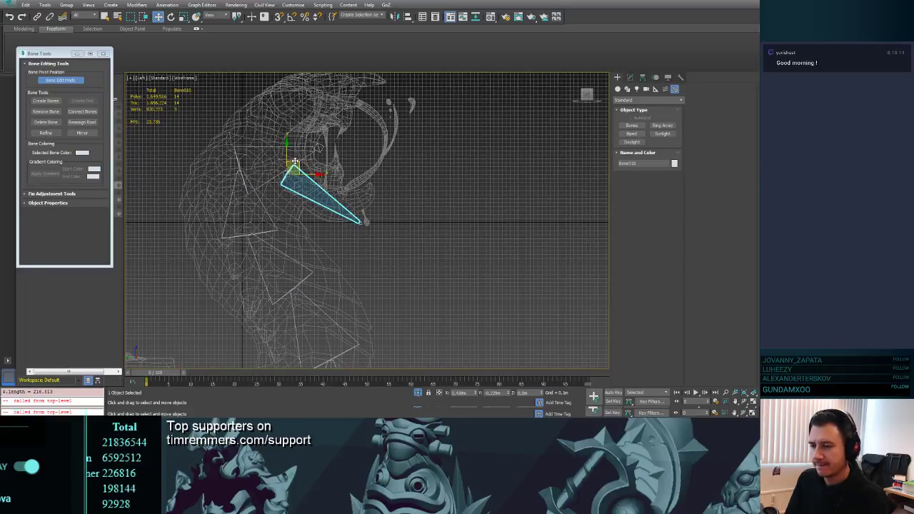
- Draw an upper jaw bone from the back of the mouth to the upper lip, ending in a small end bone
{"action": "left_click", "coordinate": [46, 101]}
{"action": "middle_click_drag", "start_coordinate": [378, 128], "coordinate": [391, 154]}
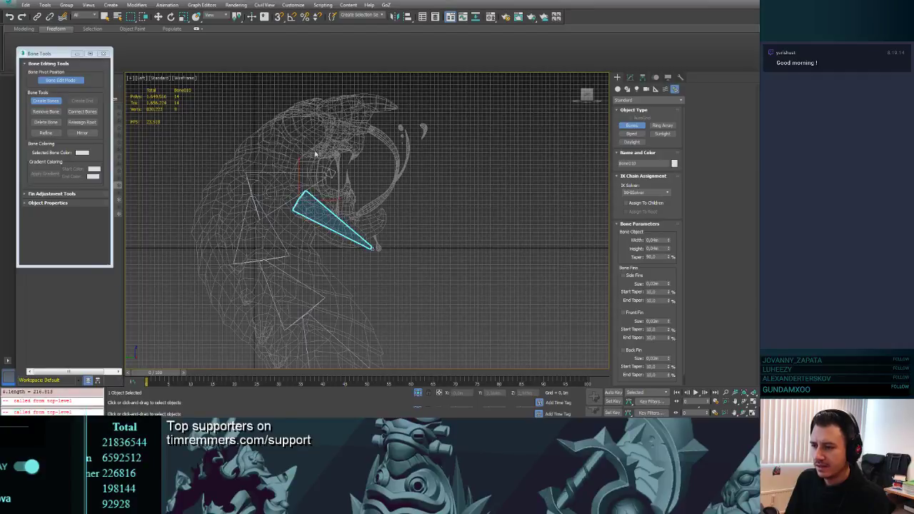
{"action": "left_click", "coordinate": [281, 188]}
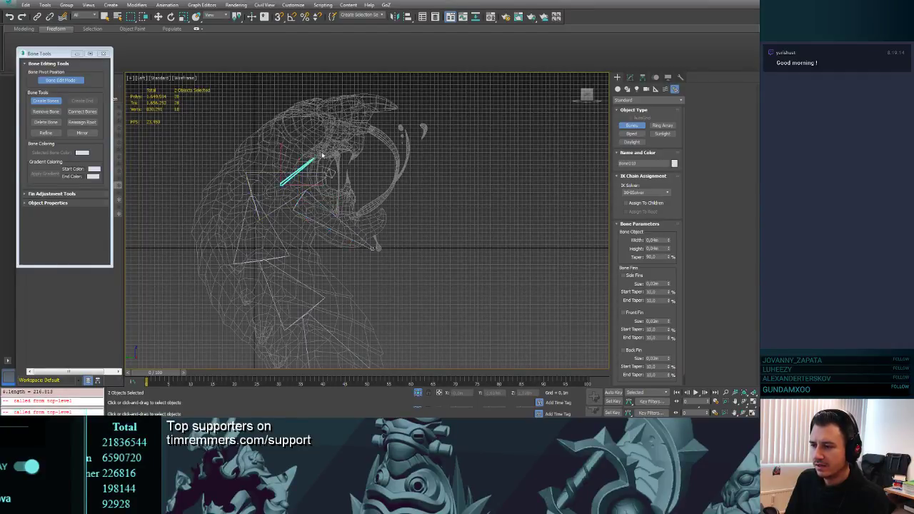
{"action": "left_click", "coordinate": [362, 143]}
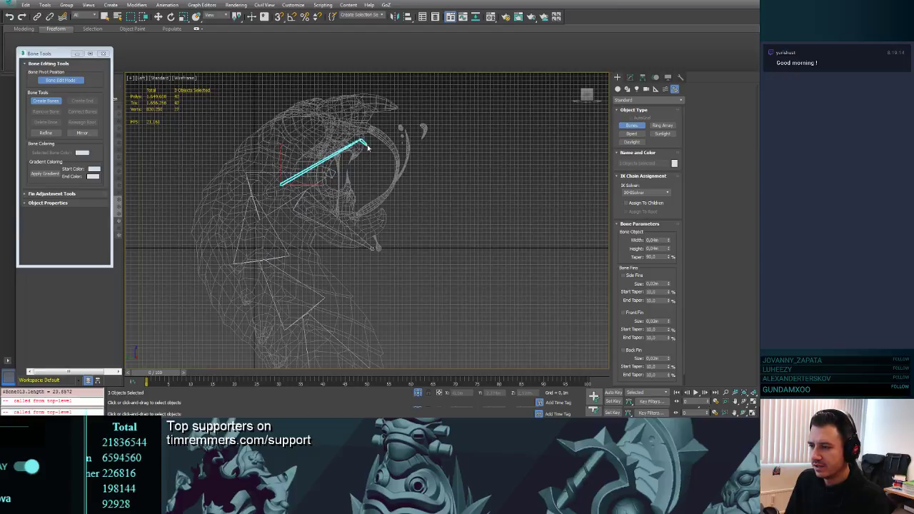
{"action": "right_click", "coordinate": [368, 145]}
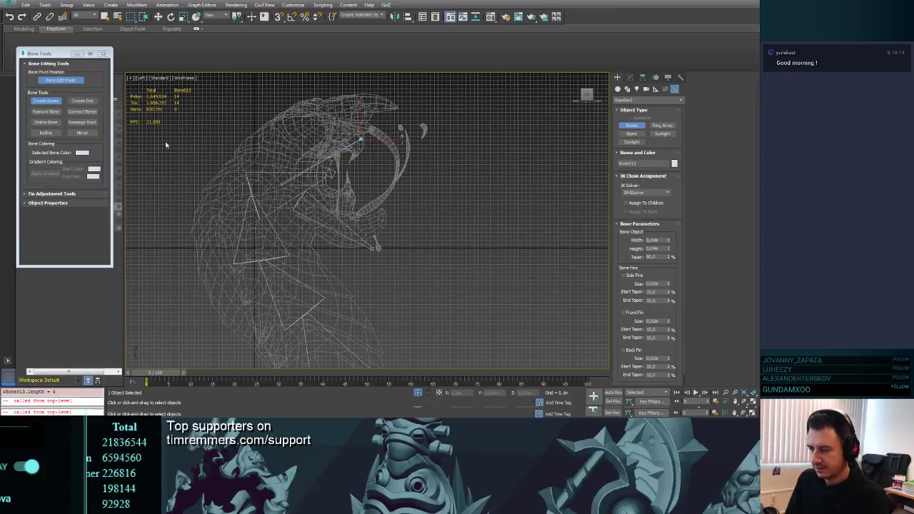
- Delete the small end bones of the upper jaw, the lower jaw and the head chain
{"action": "key", "text": "r"}
{"action": "left_click_drag", "start_coordinate": [366, 134], "coordinate": [374, 361]}
{"action": "left_click", "coordinate": [505, 287]}
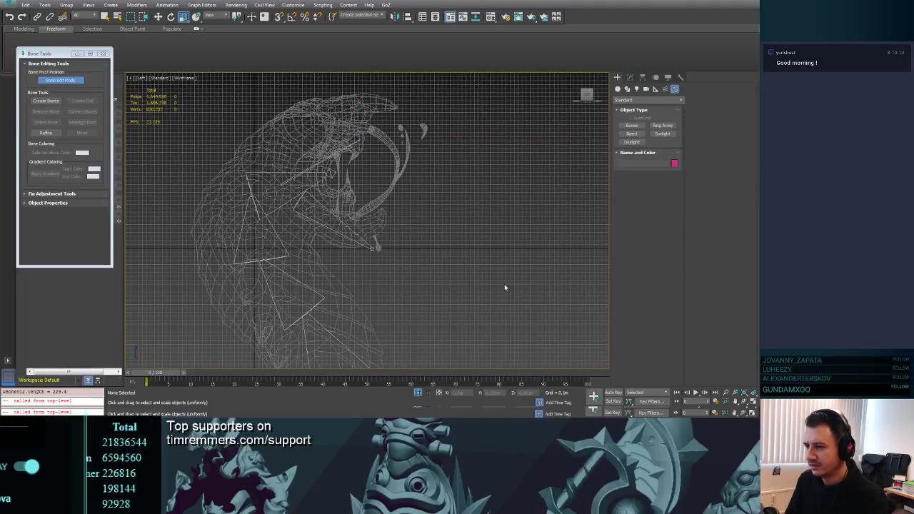
{"action": "left_click", "coordinate": [374, 249]}
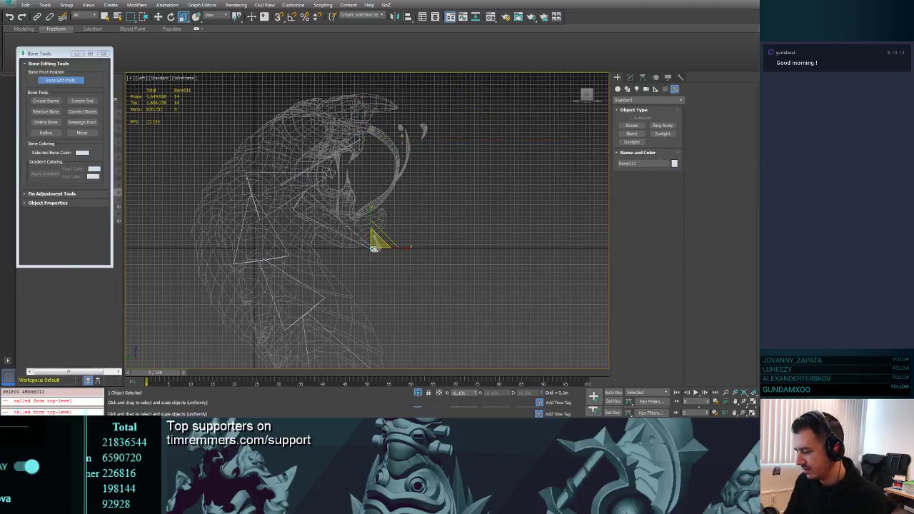
{"action": "key", "text": "Delete"}
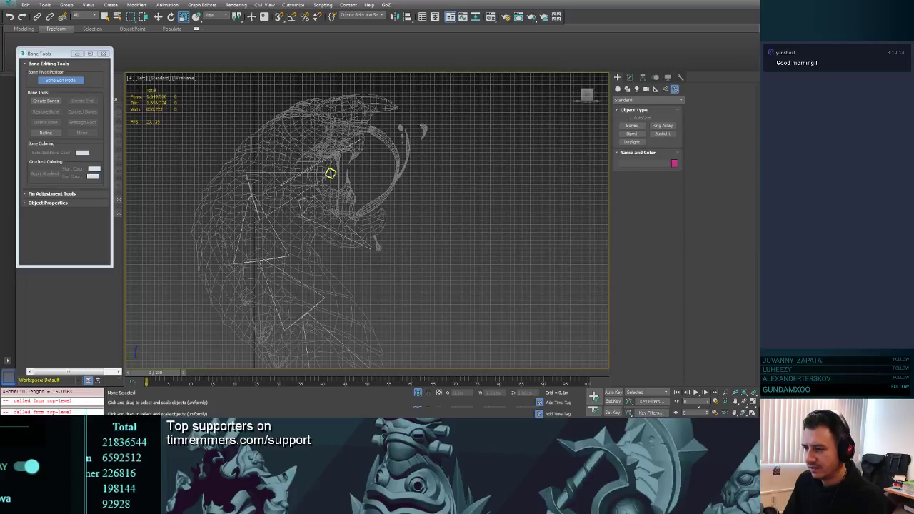
{"action": "left_click", "coordinate": [330, 174]}
{"action": "key", "text": "Delete"}
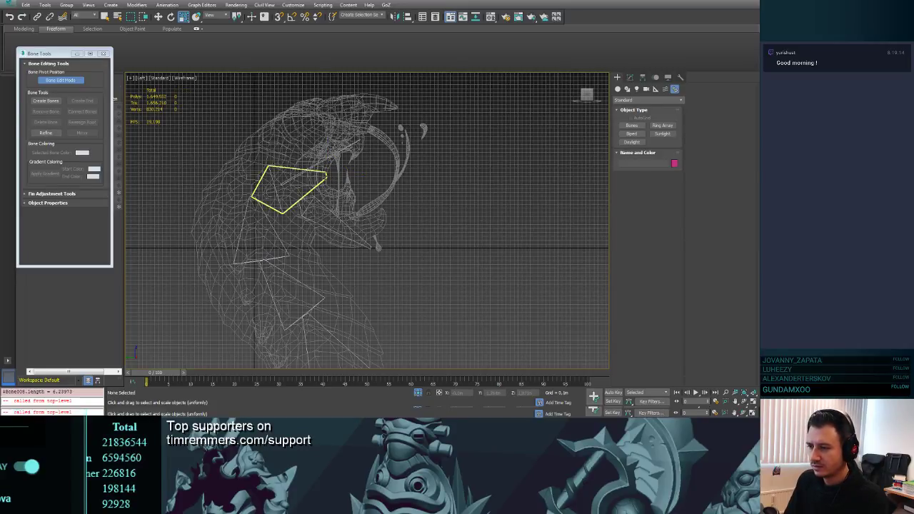
- Try rotating the head bone, and undo back through the deletion of its end bone
{"action": "left_click", "coordinate": [326, 177]}
{"action": "key", "text": "w"}
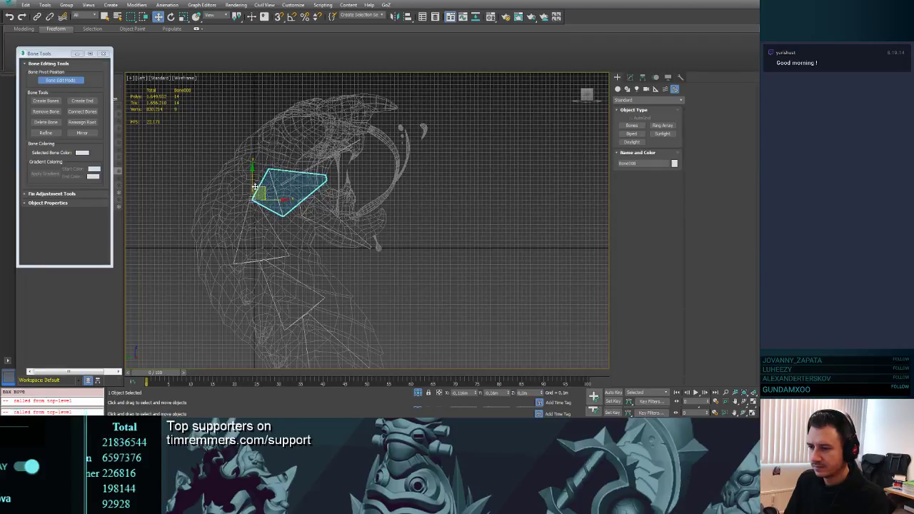
{"action": "key", "text": "e"}
{"action": "left_click_drag", "start_coordinate": [274, 180], "coordinate": [380, 197]}
{"action": "key", "text": "ctrl+z"}
{"action": "key", "text": "ctrl+z"}
{"action": "key", "text": "ctrl+z"}
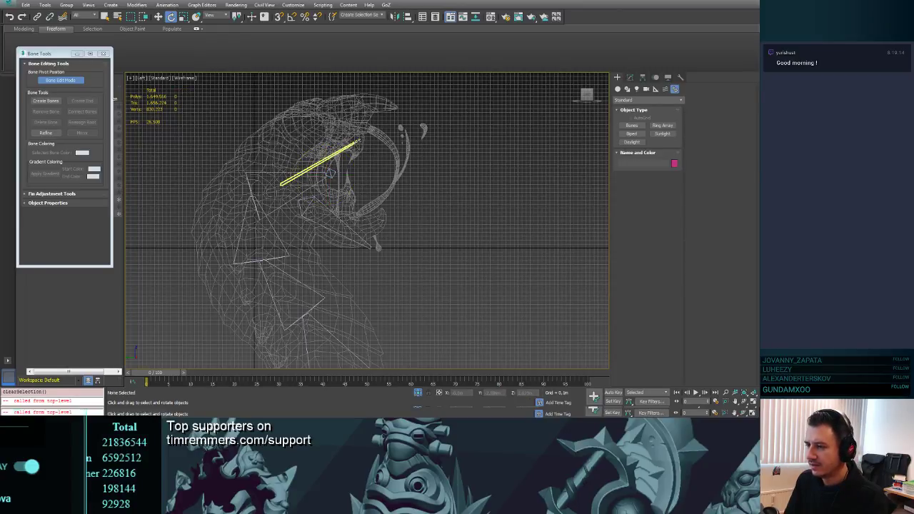
- Try thickening the upper jaw bone with a uniform scale, and undo the change
{"action": "left_click", "coordinate": [355, 144]}
{"action": "key", "text": "r"}
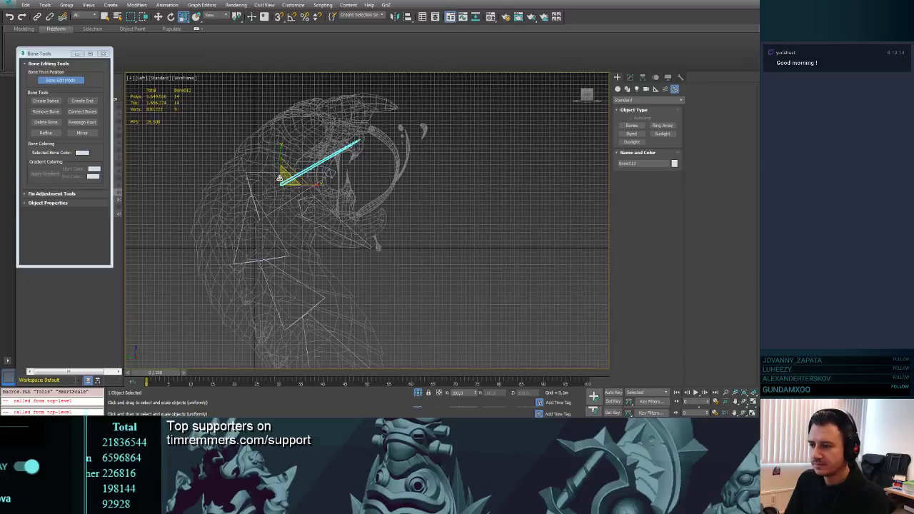
{"action": "left_click_drag", "start_coordinate": [284, 177], "coordinate": [284, 142]}
{"action": "key", "text": "ctrl+z"}
{"action": "key", "text": "ctrl+z"}
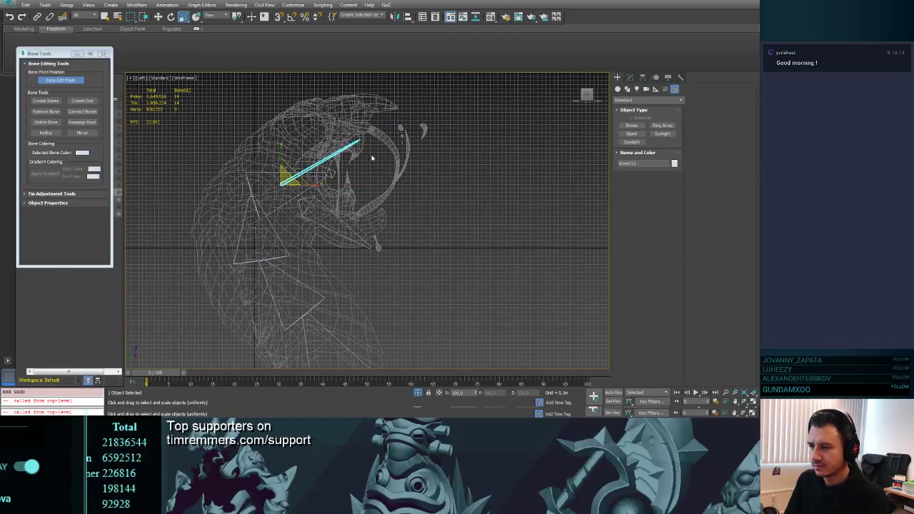
- Try scaling the lower jaw bone about 2.3 times, and undo back through the deletions of the jaw end bones
{"action": "middle_click_drag", "start_coordinate": [372, 158], "coordinate": [336, 180]}
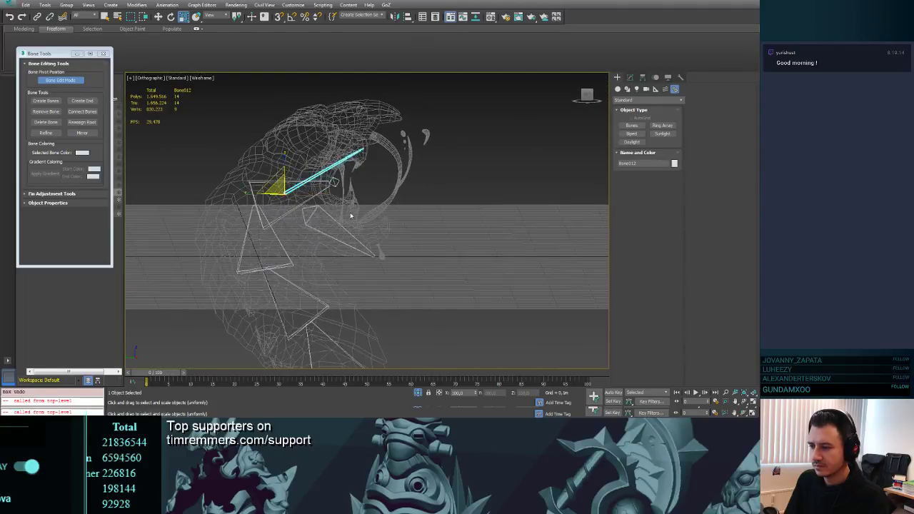
{"action": "left_click", "coordinate": [336, 229]}
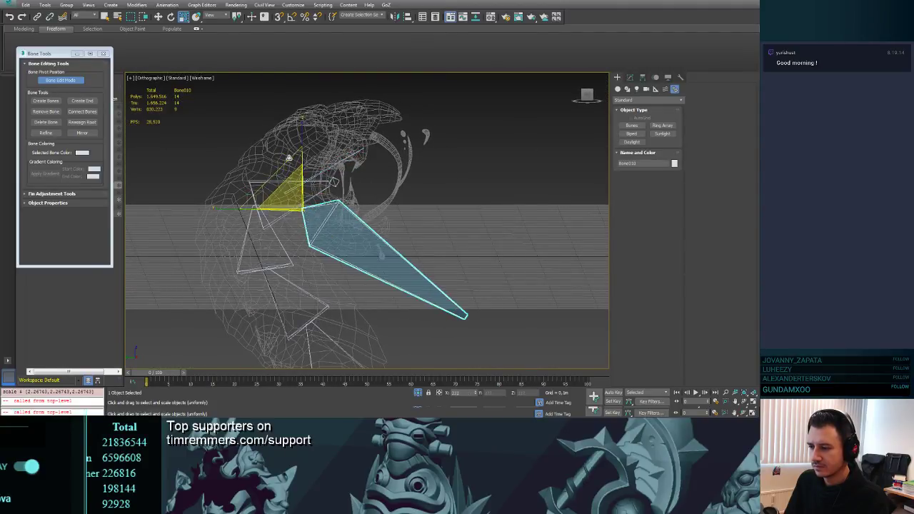
{"action": "key", "text": "ctrl+z"}
{"action": "key", "text": "ctrl+z"}
{"action": "key", "text": "ctrl+z"}
{"action": "key", "text": "ctrl+z"}
{"action": "key", "text": "ctrl+z"}
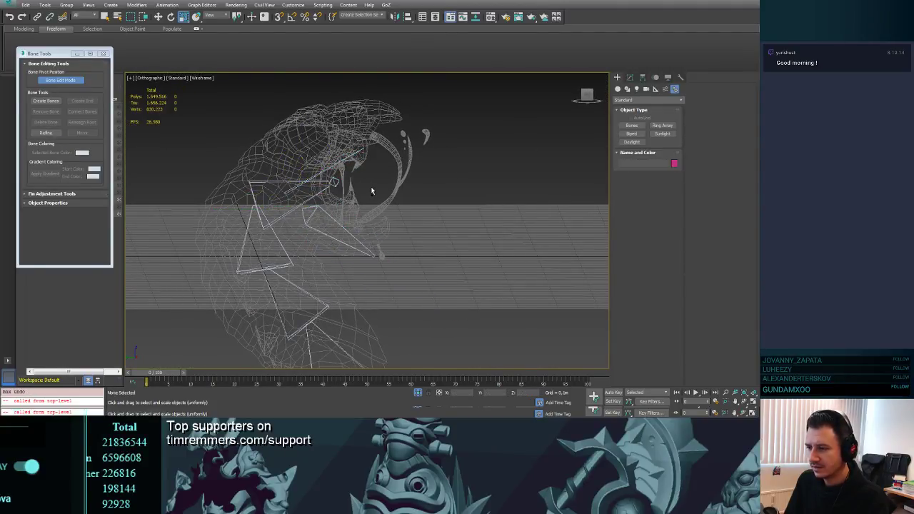
{"action": "key", "text": "ctrl+z"}
{"action": "key", "text": "ctrl+z"}
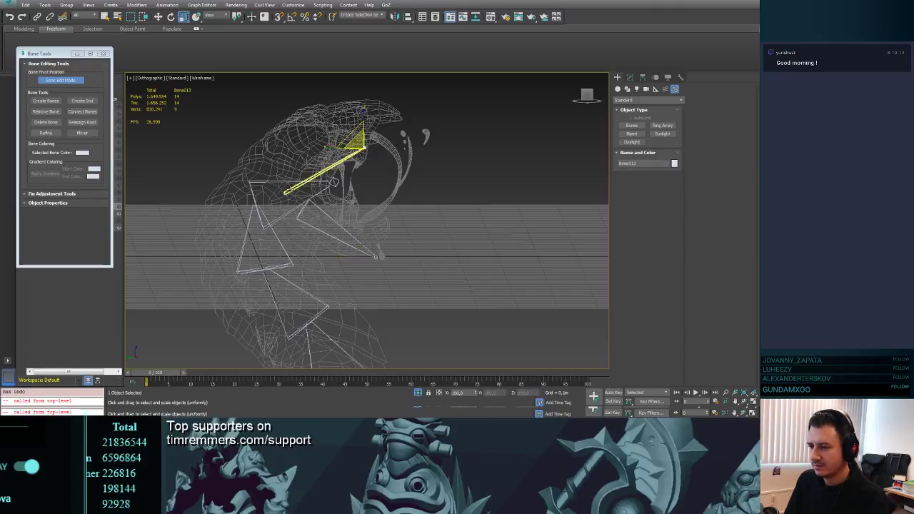
- Thicken the upper jaw bone by scaling it uniformly about 18.2 times
{"action": "left_click", "coordinate": [292, 190]}
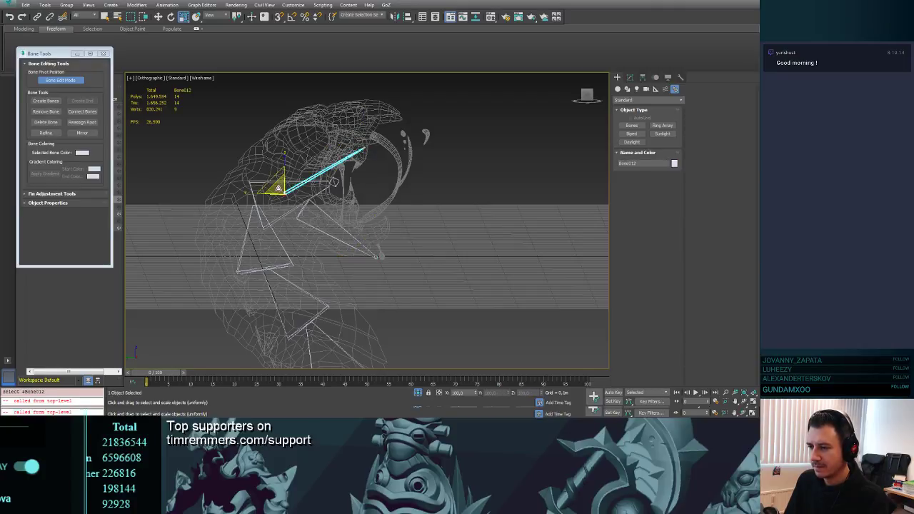
{"action": "left_click_drag", "start_coordinate": [278, 188], "coordinate": [254, 303]}
{"action": "left_click_drag", "start_coordinate": [262, 363], "coordinate": [380, 193]}
{"action": "middle_click_drag", "start_coordinate": [379, 193], "coordinate": [367, 170], "text": "alt"}
{"action": "scroll", "coordinate": [368, 171], "scroll_direction": "up", "scroll_amount": 3}
{"action": "scroll", "coordinate": [363, 160], "scroll_direction": "up", "scroll_amount": 2}
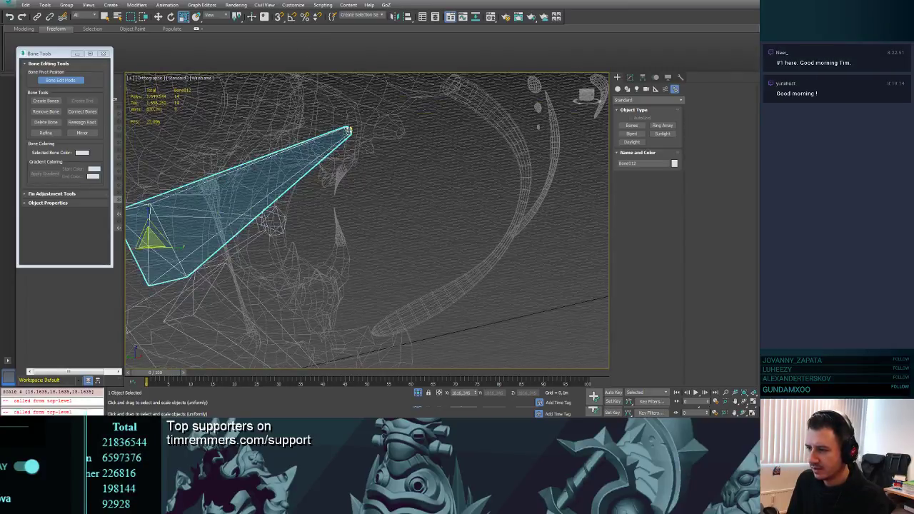
- Uniformly enlarge the end bones at the tips of the upper and lower jaws, the lower one about 1.9 times
{"action": "left_click", "coordinate": [349, 130]}
{"action": "left_click_drag", "start_coordinate": [353, 113], "coordinate": [361, 263]}
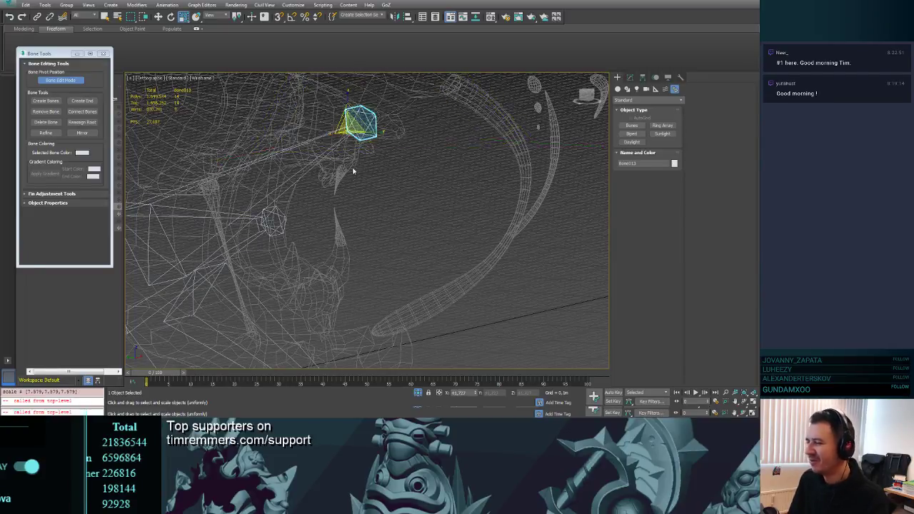
{"action": "middle_click_drag", "start_coordinate": [333, 206], "coordinate": [358, 195], "text": "alt"}
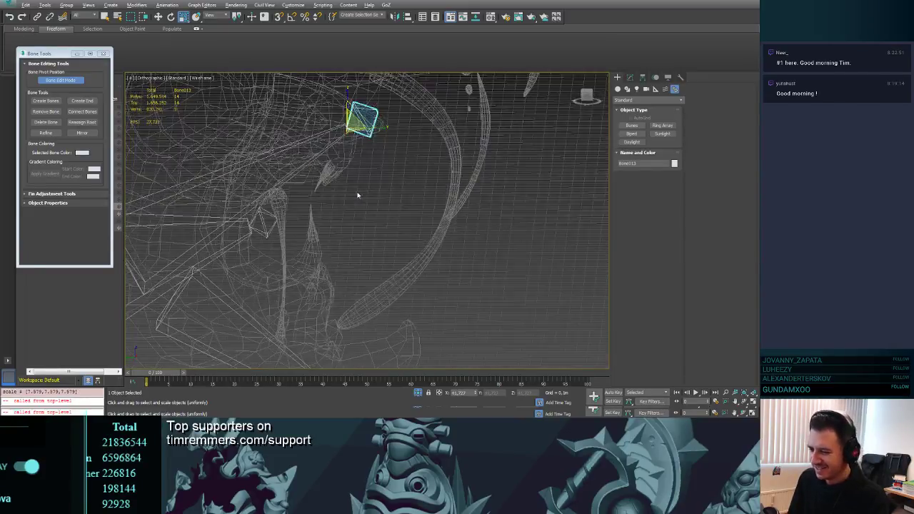
{"action": "middle_click_drag", "start_coordinate": [388, 230], "coordinate": [377, 122]}
{"action": "left_click_drag", "start_coordinate": [366, 326], "coordinate": [365, 282]}
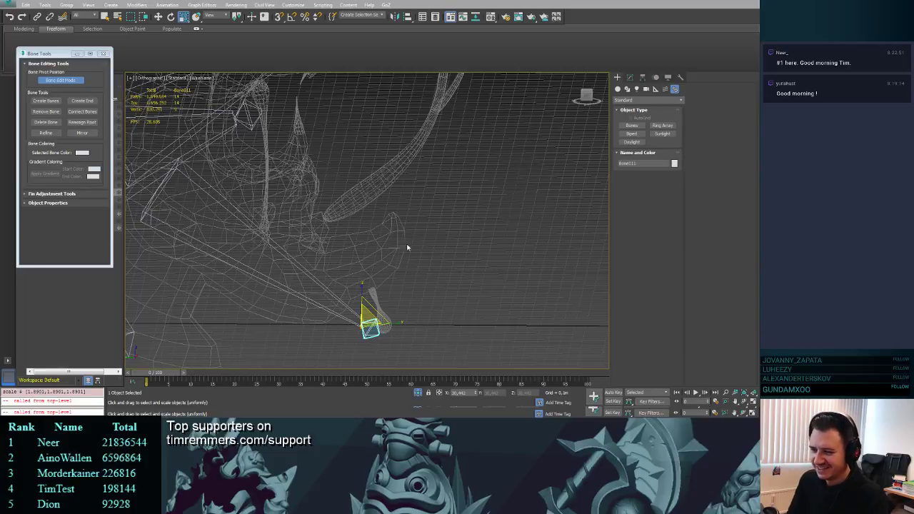
{"action": "middle_click_drag", "start_coordinate": [408, 248], "coordinate": [438, 229], "text": "alt"}
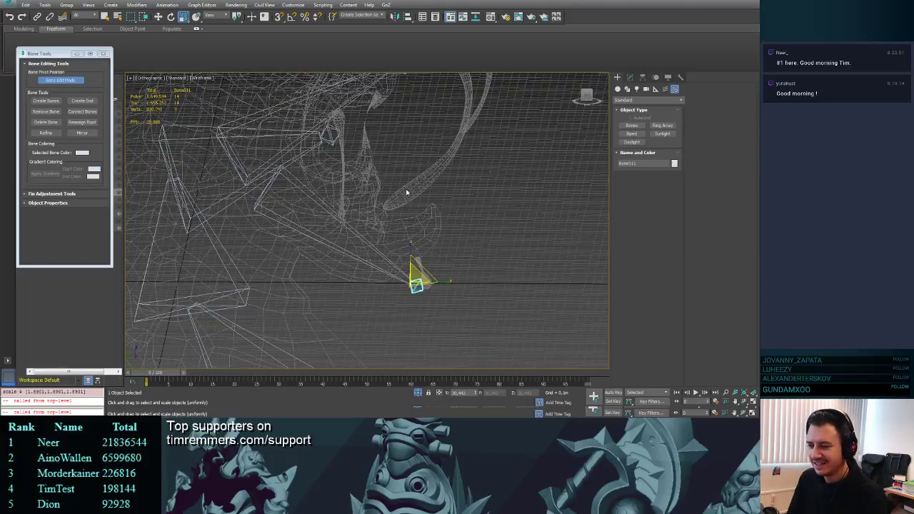
{"action": "middle_click_drag", "start_coordinate": [407, 192], "coordinate": [449, 239], "text": "alt"}
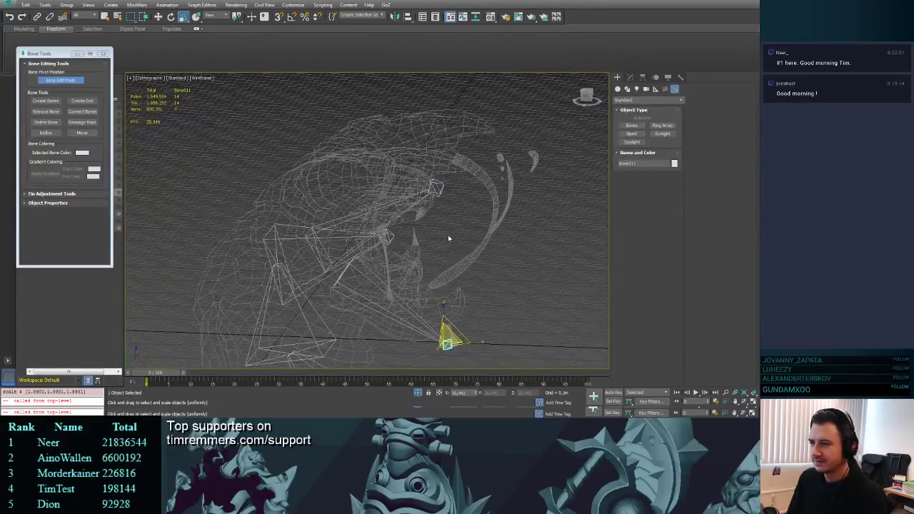
- Create a chain of three bones with an end bone along the brow horn in the left view, from its base to its tip
{"action": "key", "text": "z"}
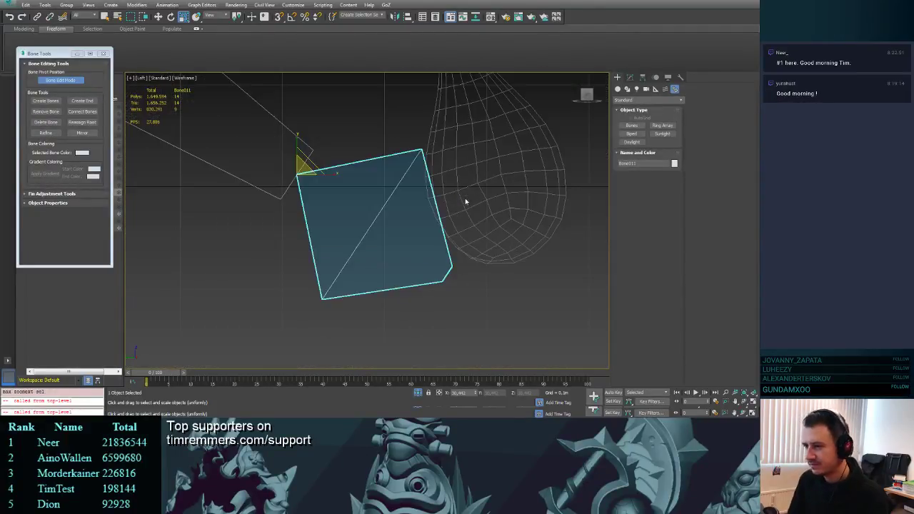
{"action": "key", "text": "l"}
{"action": "scroll", "coordinate": [380, 157], "scroll_direction": "down", "scroll_amount": 3}
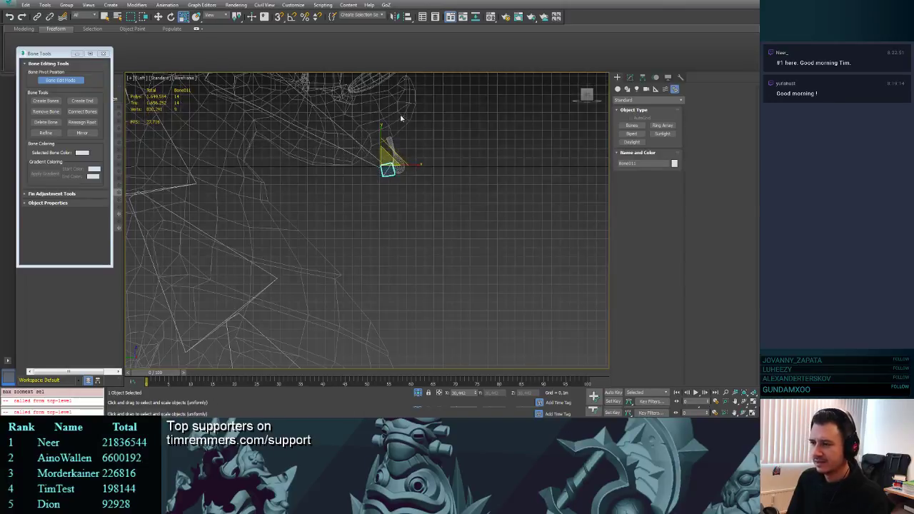
{"action": "middle_click_drag", "start_coordinate": [402, 119], "coordinate": [482, 251]}
{"action": "middle_click_drag", "start_coordinate": [452, 153], "coordinate": [509, 253]}
{"action": "scroll", "coordinate": [509, 253], "scroll_direction": "down", "scroll_amount": 2}
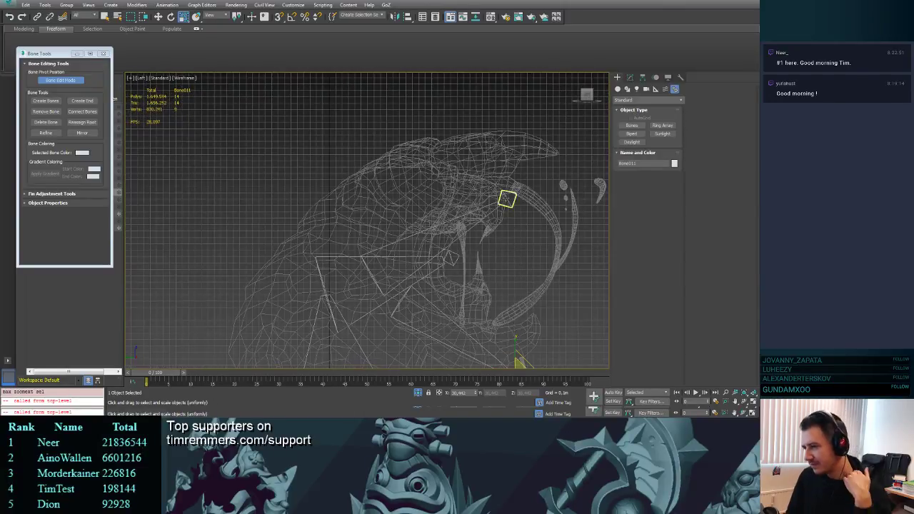
{"action": "left_click", "coordinate": [45, 100]}
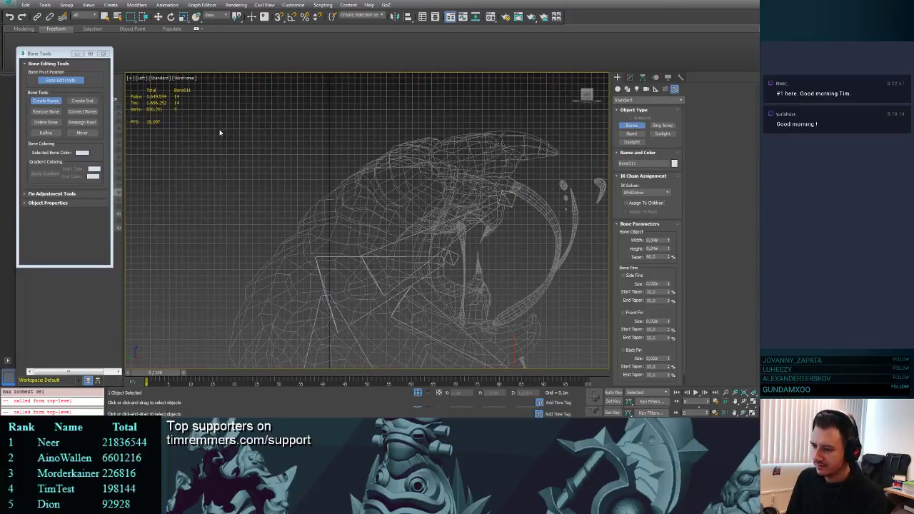
{"action": "left_click", "coordinate": [361, 224]}
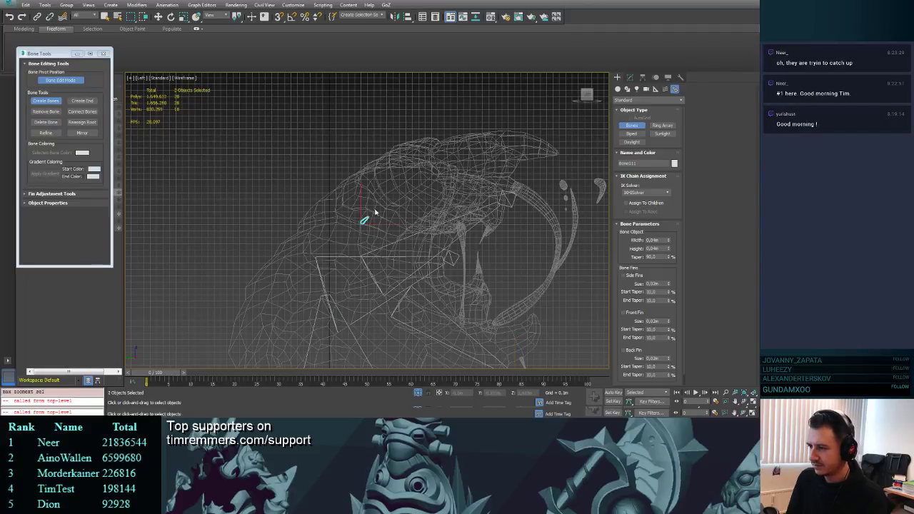
{"action": "left_click", "coordinate": [423, 174]}
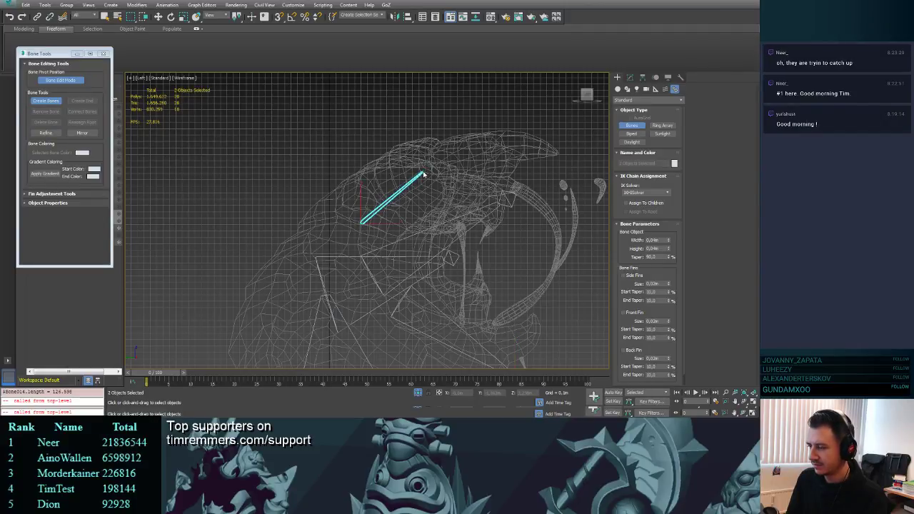
{"action": "left_click", "coordinate": [563, 155]}
{"action": "right_click", "coordinate": [564, 165]}
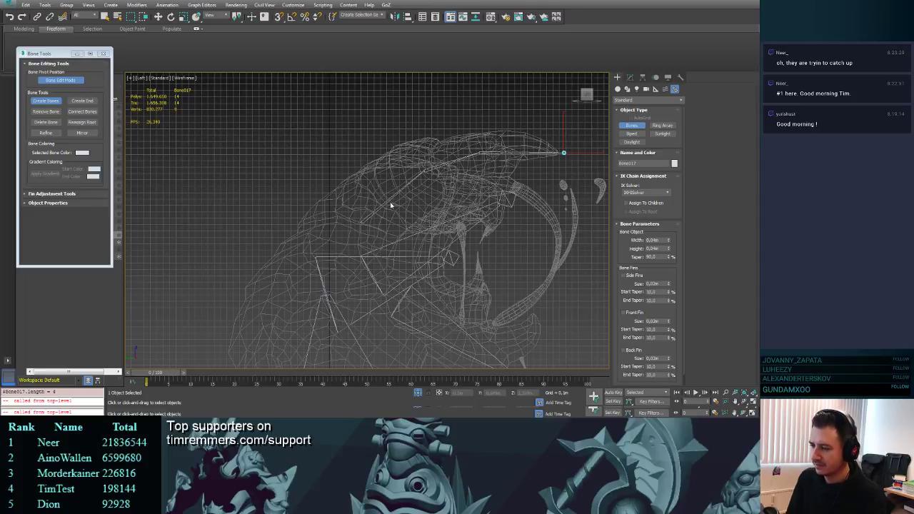
{"action": "left_click", "coordinate": [422, 174]}
{"action": "left_click", "coordinate": [372, 212]}
{"action": "right_click", "coordinate": [372, 212]}
{"action": "key", "text": "ctrl+z"}
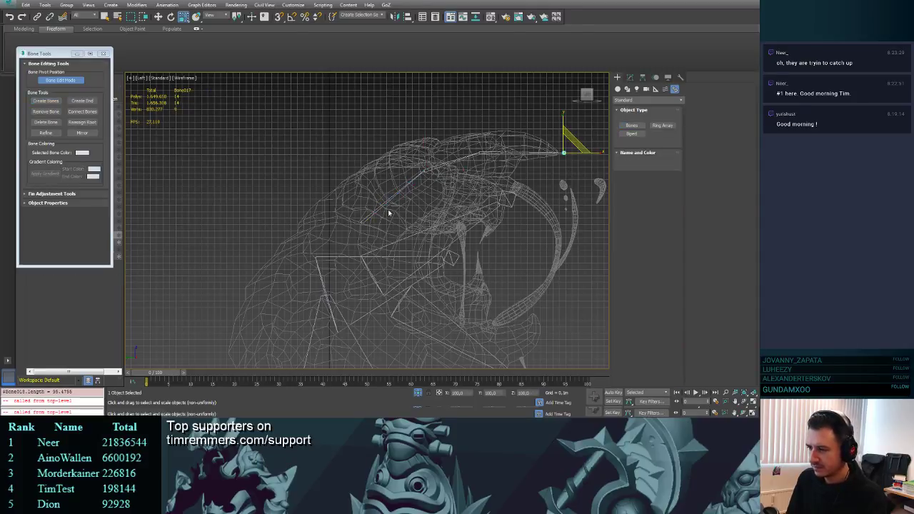
- Thicken the three horn bones by uniform scaling, the base bone about 9.5 times and the tip bone about 5.1 times
{"action": "left_click", "coordinate": [370, 218]}
{"action": "left_click_drag", "start_coordinate": [366, 218], "coordinate": [382, 291]}
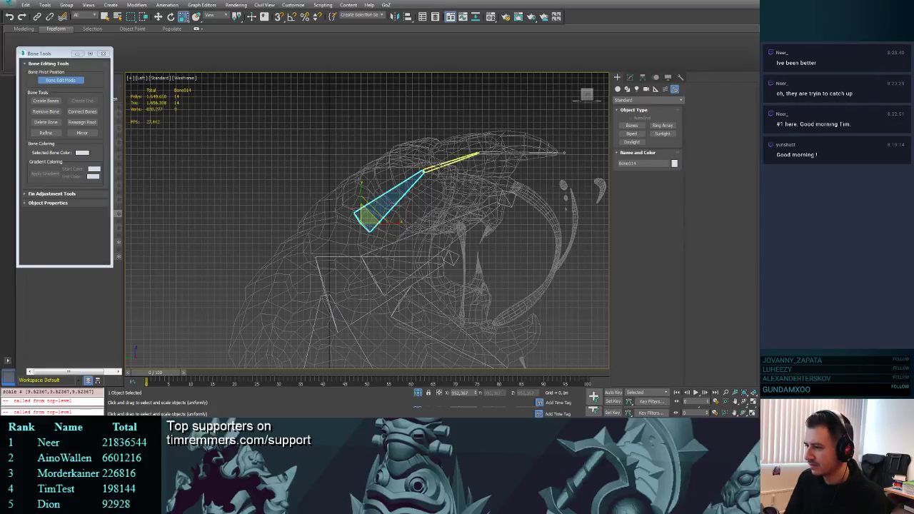
{"action": "left_click", "coordinate": [438, 166]}
{"action": "left_click_drag", "start_coordinate": [429, 166], "coordinate": [432, 16]}
{"action": "middle_click_drag", "start_coordinate": [493, 164], "coordinate": [415, 182]}
{"action": "left_click", "coordinate": [408, 172]}
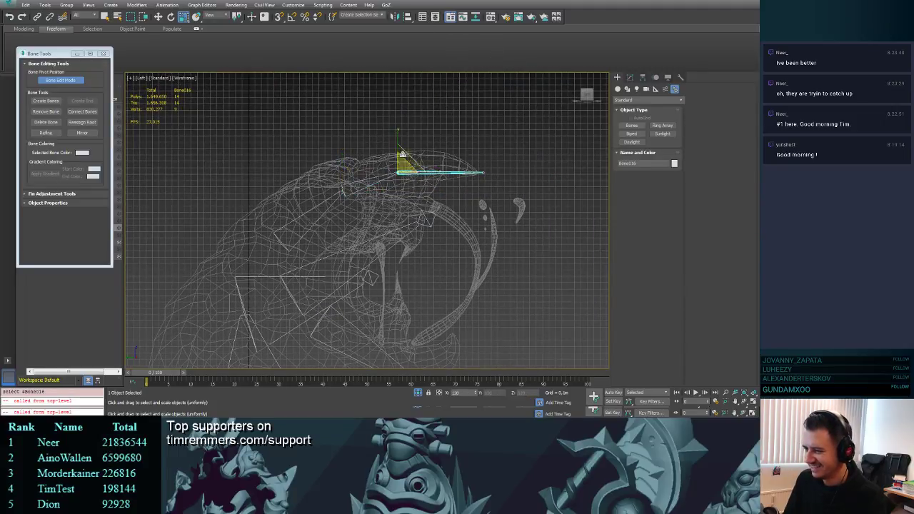
{"action": "left_click_drag", "start_coordinate": [402, 154], "coordinate": [400, 115]}
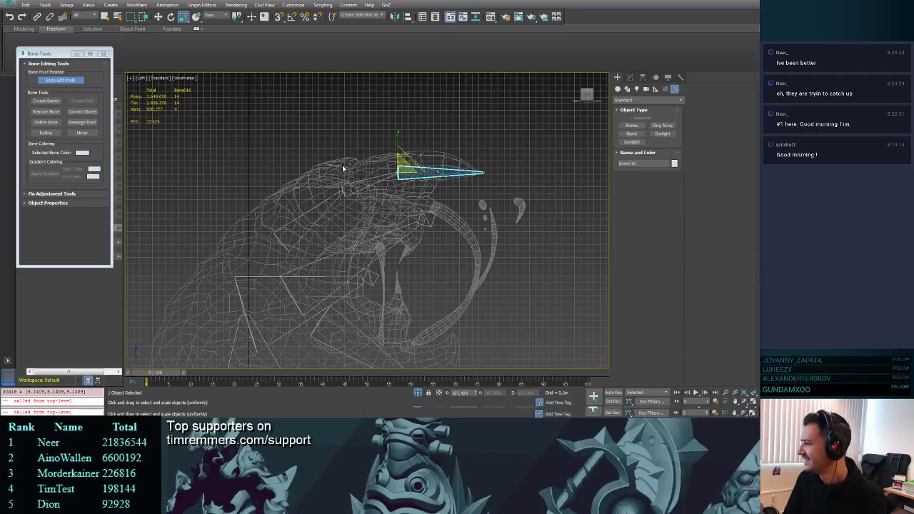
- Enlarge the base and middle horn bones further with uniform scaling, the middle one about 1.8 times
{"action": "left_click", "coordinate": [287, 233]}
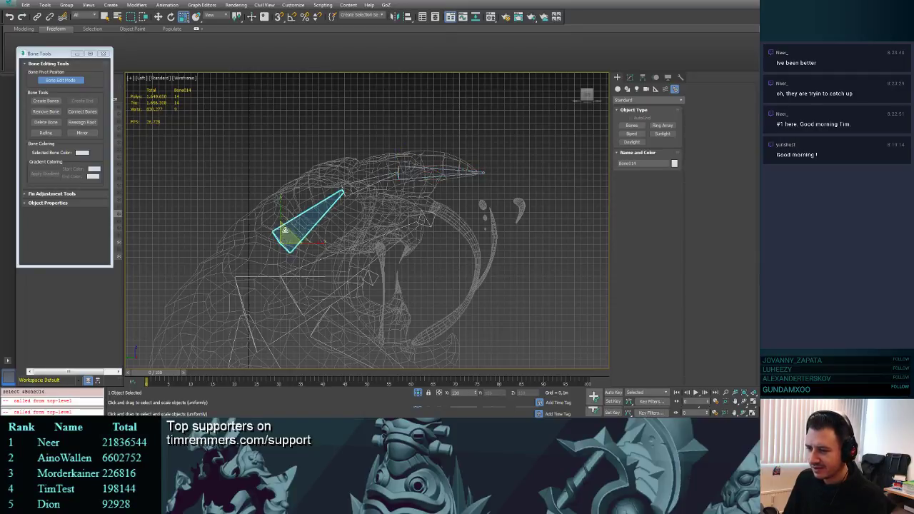
{"action": "left_click_drag", "start_coordinate": [285, 230], "coordinate": [341, 153]}
{"action": "left_click", "coordinate": [348, 188]}
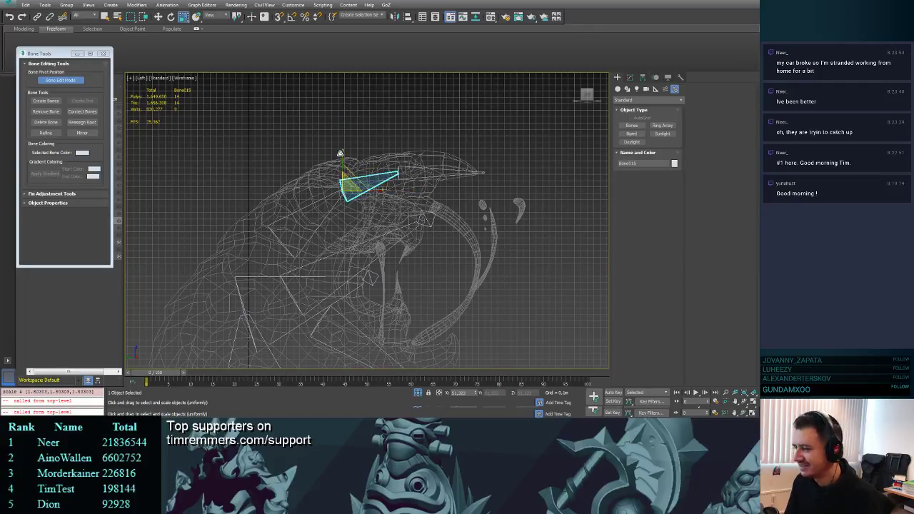
- Select the whole horn bone chain including its end bone and move it sideways along X from the head's centre to the horn
{"action": "middle_click_drag", "start_coordinate": [358, 193], "coordinate": [378, 156], "text": "alt"}
{"action": "left_click", "coordinate": [343, 150]}
{"action": "middle_click_drag", "start_coordinate": [426, 173], "coordinate": [428, 143], "text": "alt"}
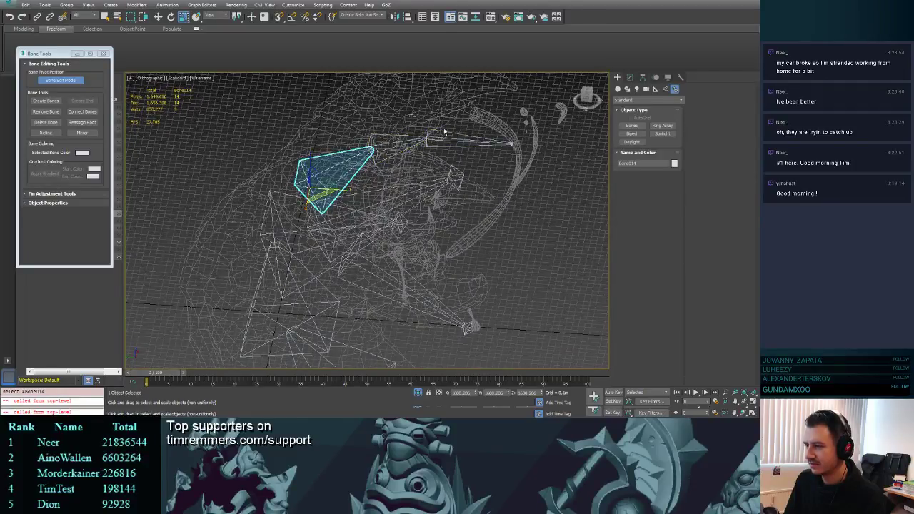
{"action": "left_click_drag", "start_coordinate": [522, 153], "coordinate": [522, 152], "text": "ctrl"}
{"action": "middle_click_drag", "start_coordinate": [516, 152], "coordinate": [400, 136], "text": "alt"}
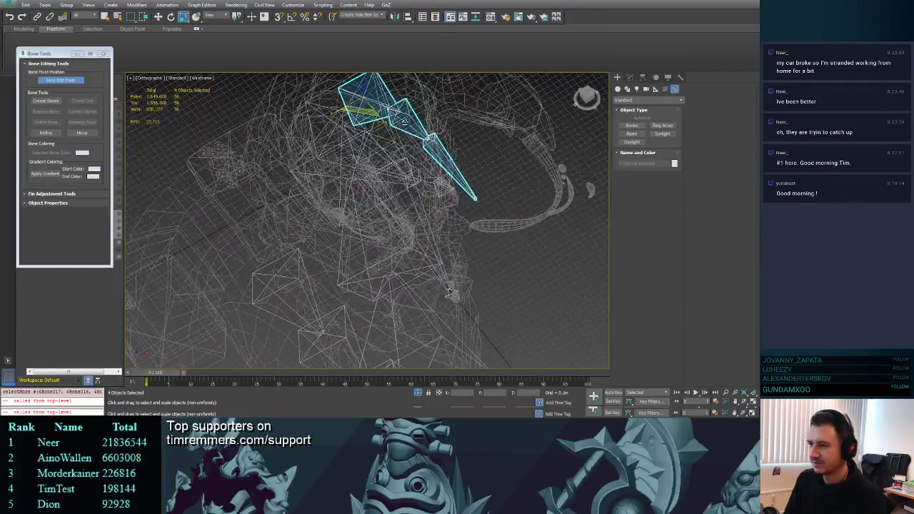
{"action": "key", "text": "w"}
{"action": "left_click_drag", "start_coordinate": [459, 134], "coordinate": [541, 126]}
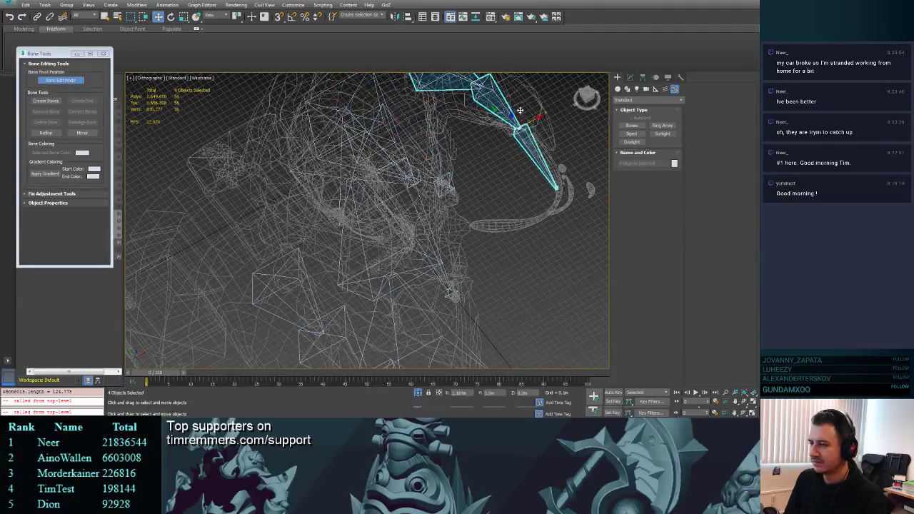
{"action": "mouse_move", "coordinate": [508, 135]}
{"action": "middle_mouse_down"}
{"action": "mouse_move", "coordinate": [465, 216]}
{"action": "mouse_move", "coordinate": [432, 209]}
{"action": "mouse_move", "coordinate": [458, 200]}
{"action": "mouse_move", "coordinate": [411, 195]}
{"action": "mouse_move", "coordinate": [379, 167]}
{"action": "mouse_move", "coordinate": [352, 161]}
{"action": "mouse_move", "coordinate": [379, 200]}
{"action": "mouse_move", "coordinate": [380, 221]}
{"action": "mouse_move", "coordinate": [389, 218]}
{"action": "middle_mouse_up"}
{"action": "key", "text": "F3"}
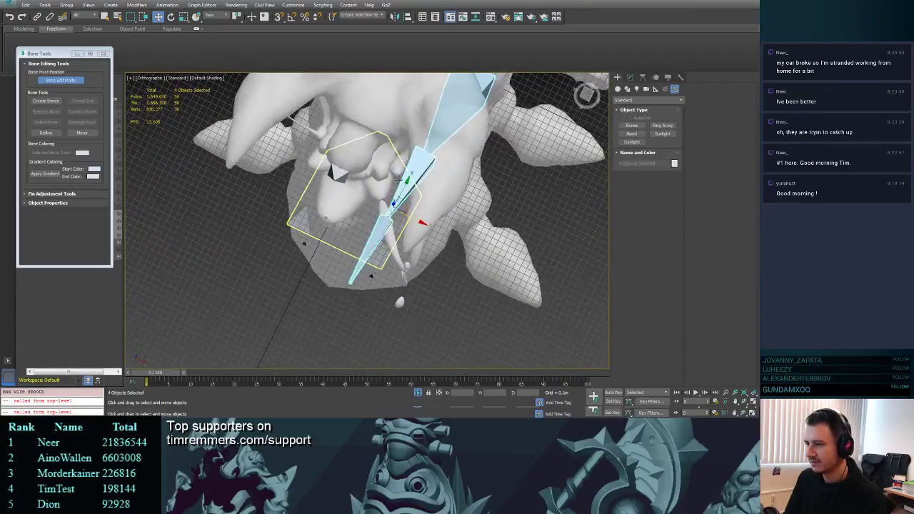
{"action": "left_click_drag", "start_coordinate": [416, 216], "coordinate": [452, 231]}
{"action": "key", "text": "e"}
{"action": "key", "text": "w"}
- Move the middle horn bone's base joint back and down into the horn, and align it sideways with the horn's volume
{"action": "middle_click_drag", "start_coordinate": [452, 231], "coordinate": [413, 178], "text": "alt"}
{"action": "left_click", "coordinate": [413, 177]}
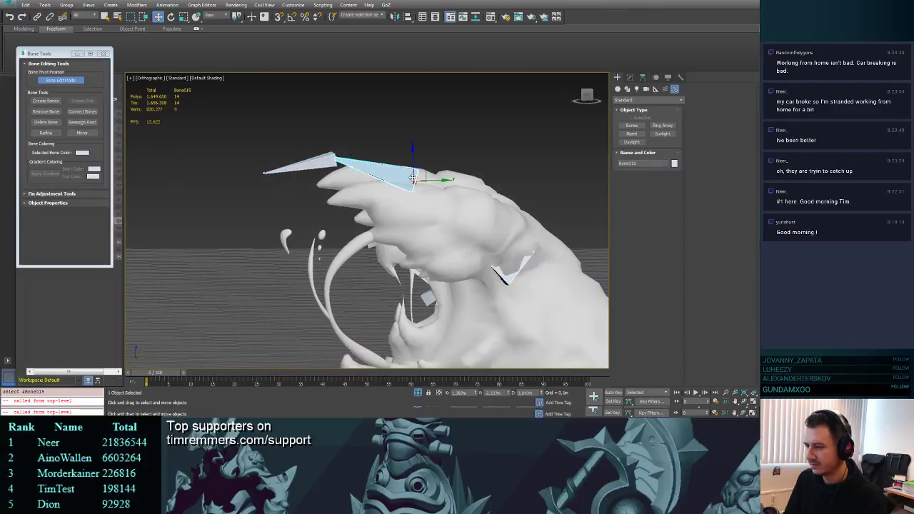
{"action": "left_click_drag", "start_coordinate": [423, 169], "coordinate": [451, 196]}
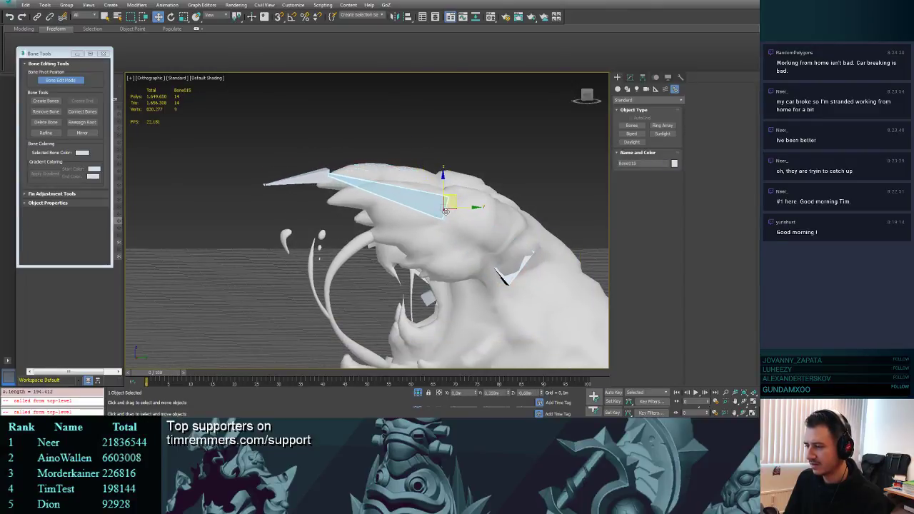
{"action": "middle_click_drag", "start_coordinate": [451, 200], "coordinate": [431, 181], "text": "alt"}
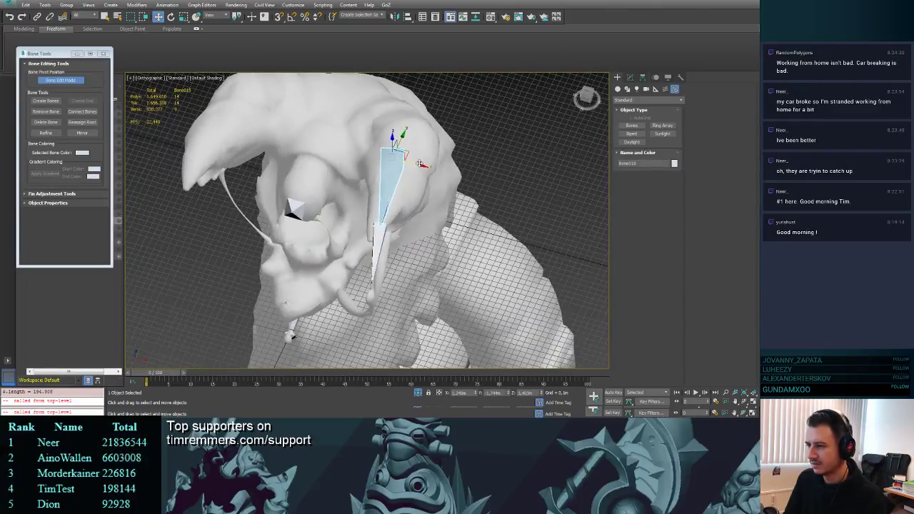
{"action": "left_click", "coordinate": [451, 150]}
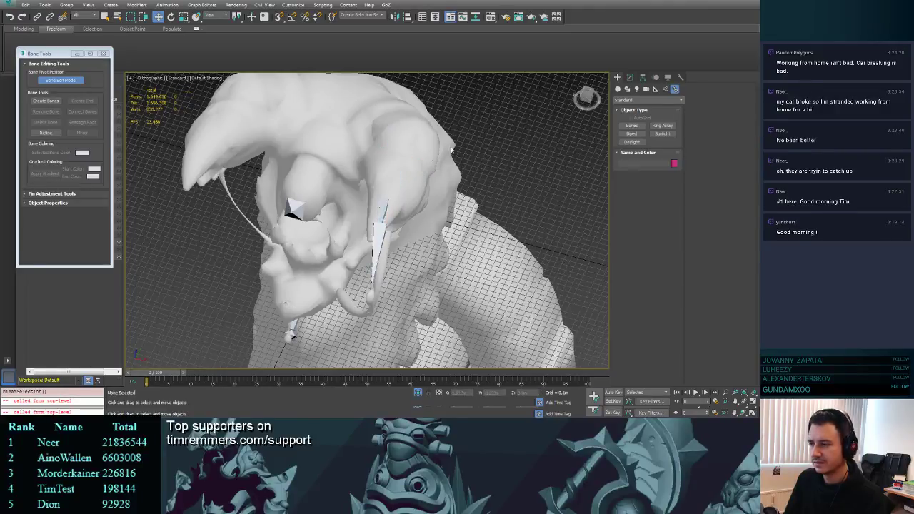
{"action": "left_click", "coordinate": [396, 172]}
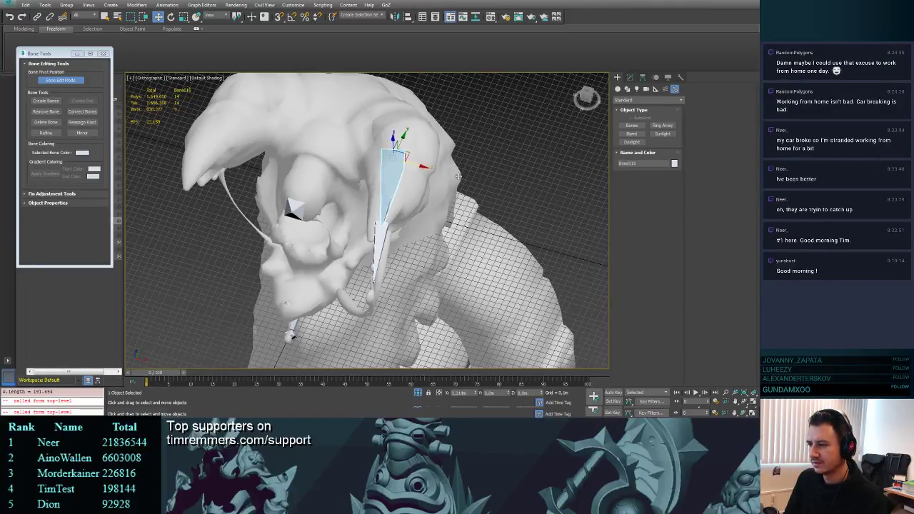
- Reposition the horn's tip bone and its end bone to follow the horn's outline toward its tip
{"action": "middle_click_drag", "start_coordinate": [458, 176], "coordinate": [385, 168], "text": "alt"}
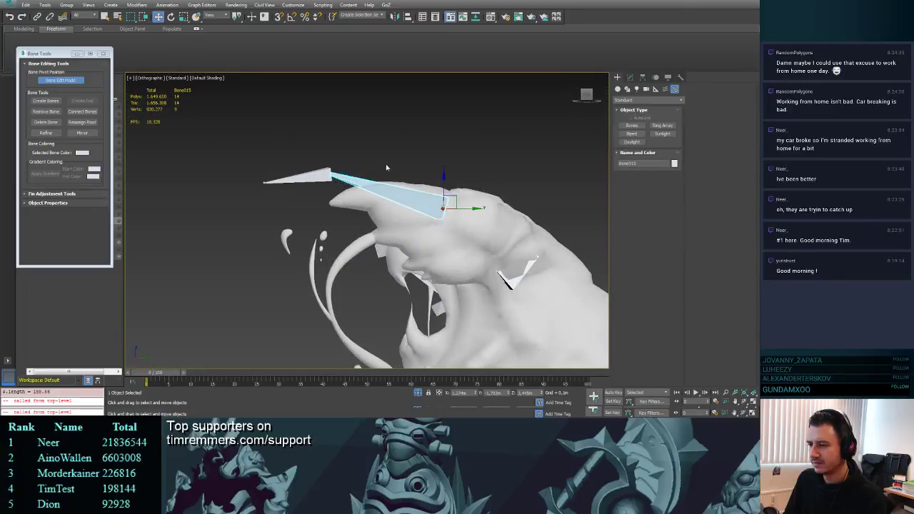
{"action": "left_click", "coordinate": [309, 177]}
{"action": "left_click_drag", "start_coordinate": [336, 171], "coordinate": [363, 196]}
{"action": "left_click", "coordinate": [264, 205]}
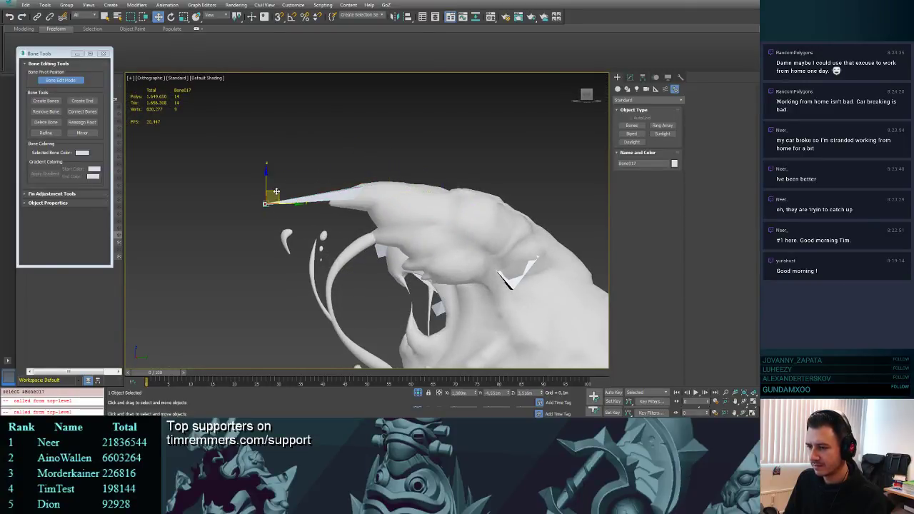
{"action": "left_click_drag", "start_coordinate": [276, 191], "coordinate": [320, 198]}
- Scale the horn's end bone uniformly about 6 times and shift it sideways onto the horn's tip
{"action": "key", "text": "r"}
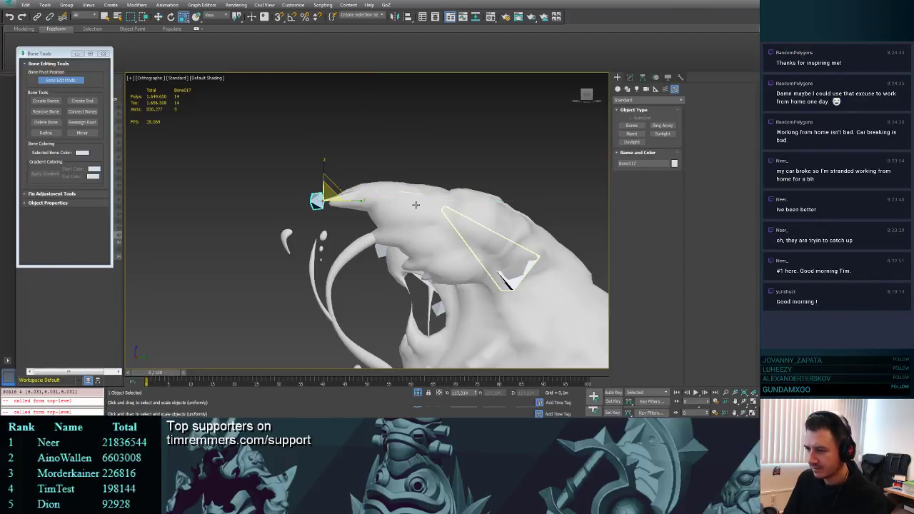
{"action": "middle_click_drag", "start_coordinate": [402, 213], "coordinate": [402, 296], "text": "alt"}
{"action": "key", "text": "w"}
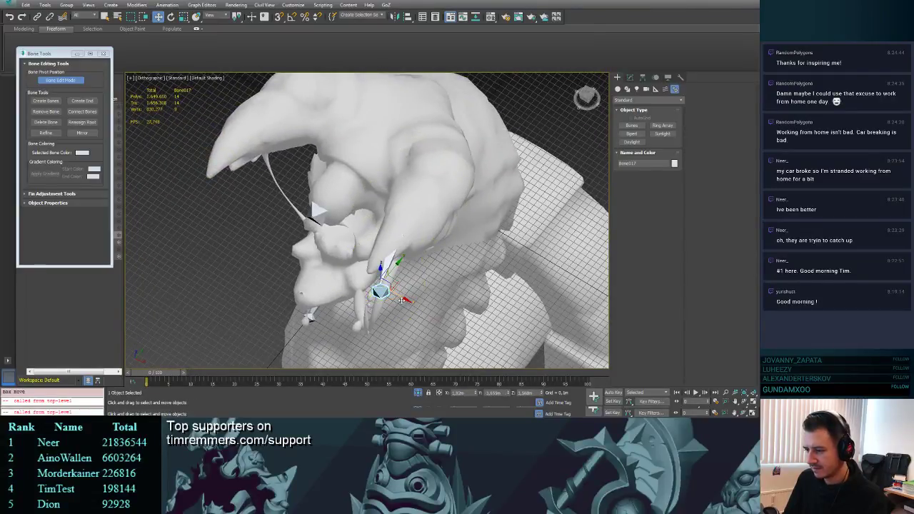
{"action": "left_click_drag", "start_coordinate": [402, 300], "coordinate": [379, 281]}
- Lower the horn's tip bone slightly in wireframe display to centre its joint inside the horn
{"action": "key", "text": "F3"}
{"action": "middle_click_drag", "start_coordinate": [464, 256], "coordinate": [373, 182], "text": "alt"}
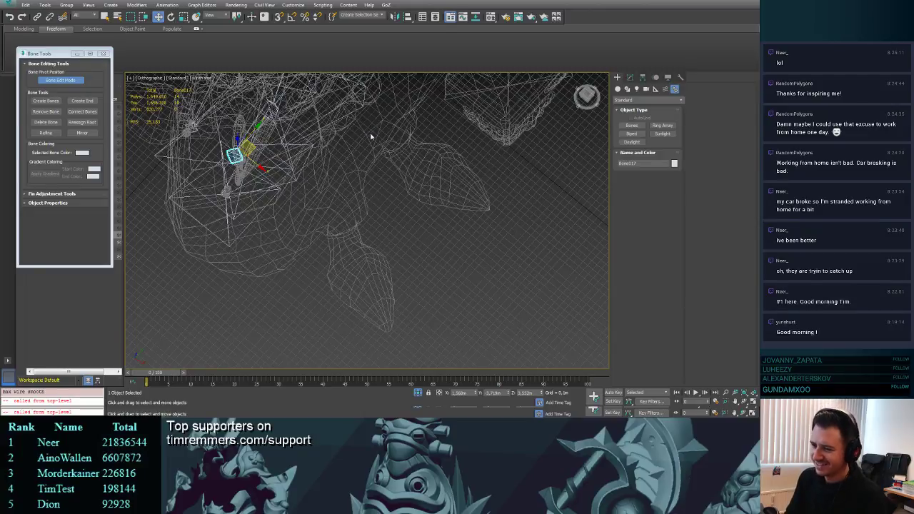
{"action": "middle_click_drag", "start_coordinate": [339, 187], "coordinate": [457, 172]}
{"action": "scroll", "coordinate": [383, 232], "scroll_direction": "down", "scroll_amount": 3}
{"action": "middle_click_drag", "start_coordinate": [422, 246], "coordinate": [342, 193], "text": "alt"}
{"action": "left_click", "coordinate": [322, 183]}
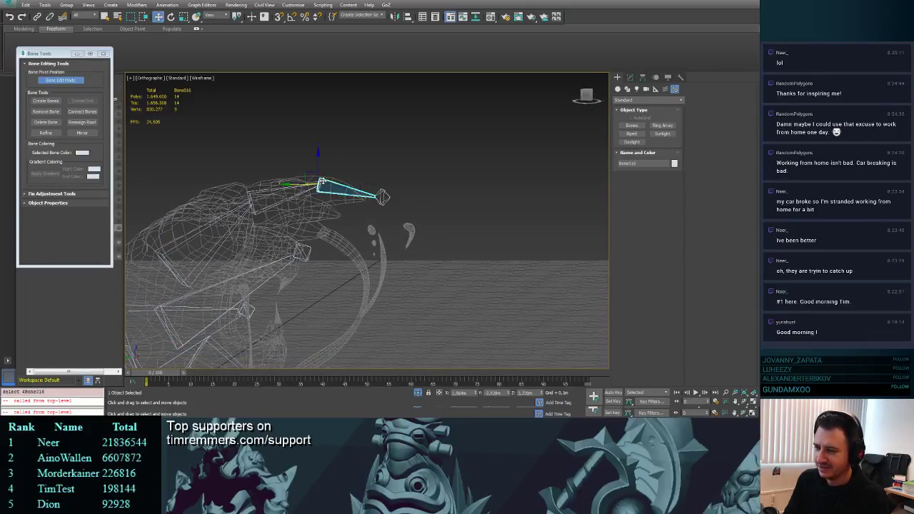
{"action": "left_click_drag", "start_coordinate": [319, 163], "coordinate": [328, 174]}
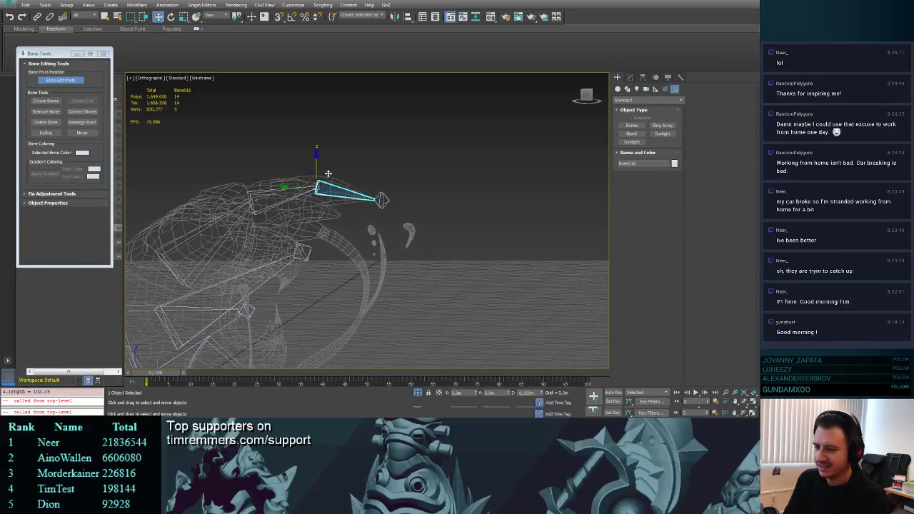
- Adjust the horn end bone's sideways position and rotate it about 15 degrees around Z to line up with the chain
{"action": "middle_click_drag", "start_coordinate": [420, 185], "coordinate": [349, 234], "text": "alt"}
{"action": "left_click", "coordinate": [349, 236]}
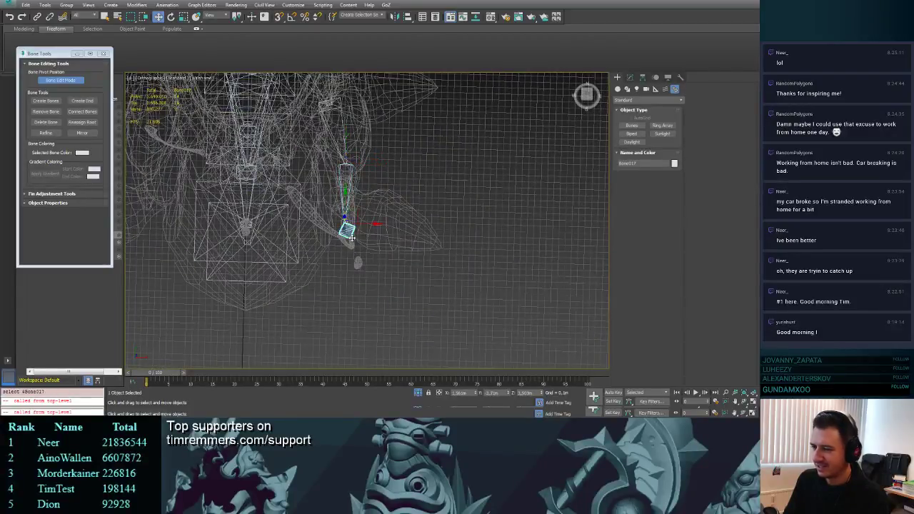
{"action": "mouse_move", "coordinate": [368, 224]}
{"action": "left_mouse_down"}
{"action": "mouse_move", "coordinate": [360, 229]}
{"action": "mouse_move", "coordinate": [375, 228]}
{"action": "left_mouse_up"}
{"action": "key", "text": "e"}
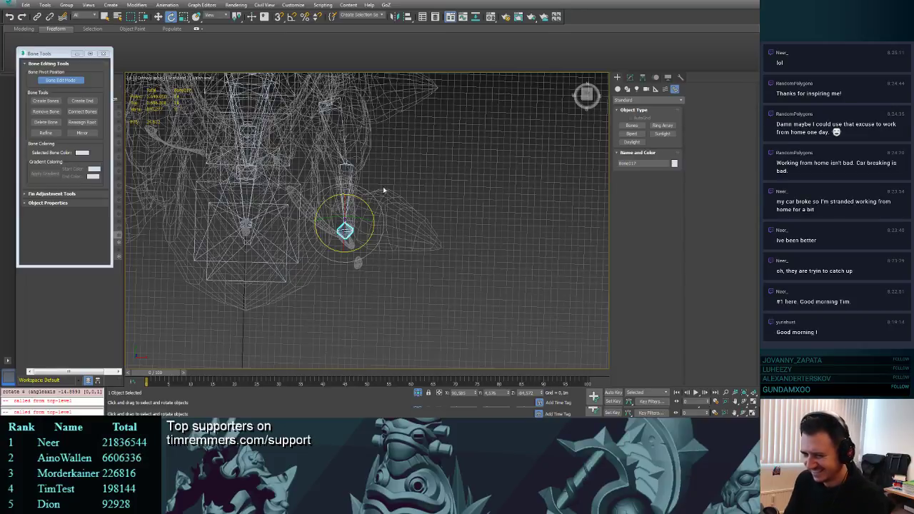
- Mirror the brow horn's four bones across the X axis, with an offset that places the copy over the opposite horn
{"action": "middle_click_drag", "start_coordinate": [384, 190], "coordinate": [456, 171], "text": "alt"}
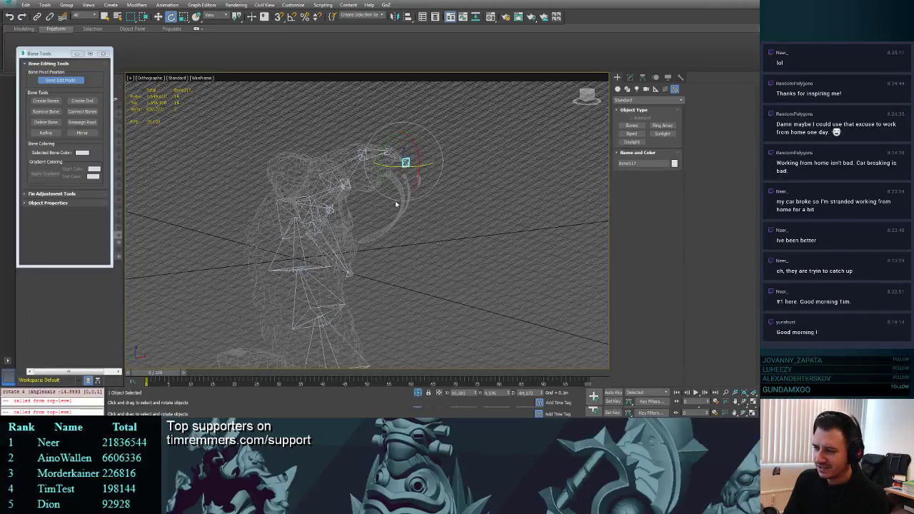
{"action": "mouse_move", "coordinate": [377, 224]}
{"action": "middle_mouse_down", "text": "alt"}
{"action": "mouse_move", "coordinate": [418, 209]}
{"action": "mouse_move", "coordinate": [383, 225]}
{"action": "middle_mouse_up", "text": "alt"}
{"action": "key", "text": "p"}
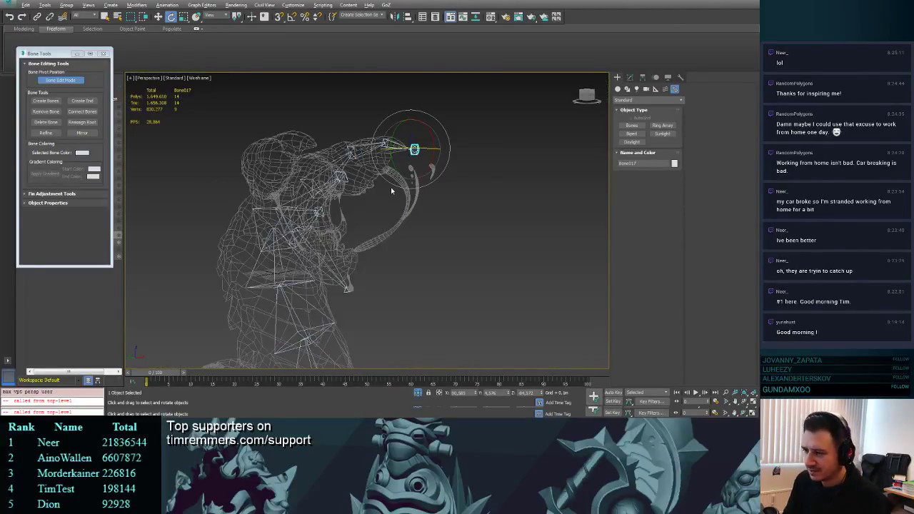
{"action": "middle_click_drag", "start_coordinate": [391, 187], "coordinate": [369, 213], "text": "alt"}
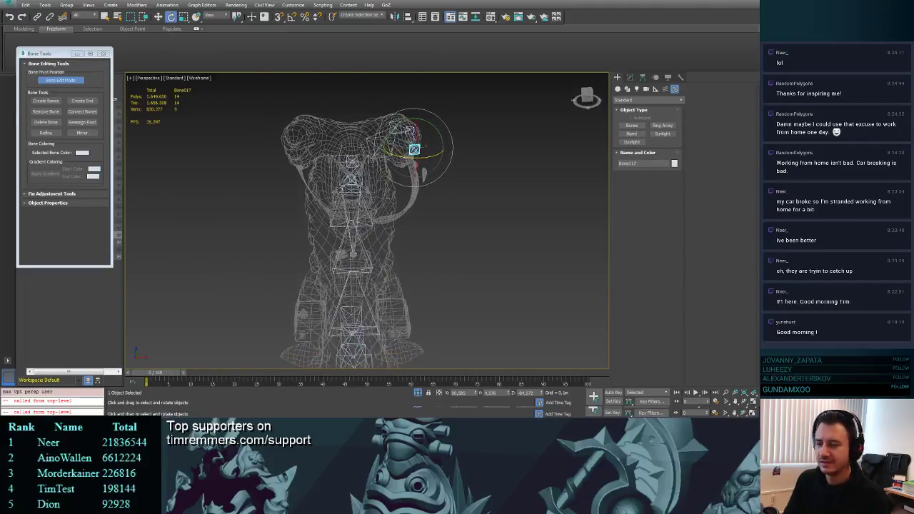
{"action": "left_click_drag", "start_coordinate": [383, 109], "coordinate": [398, 166]}
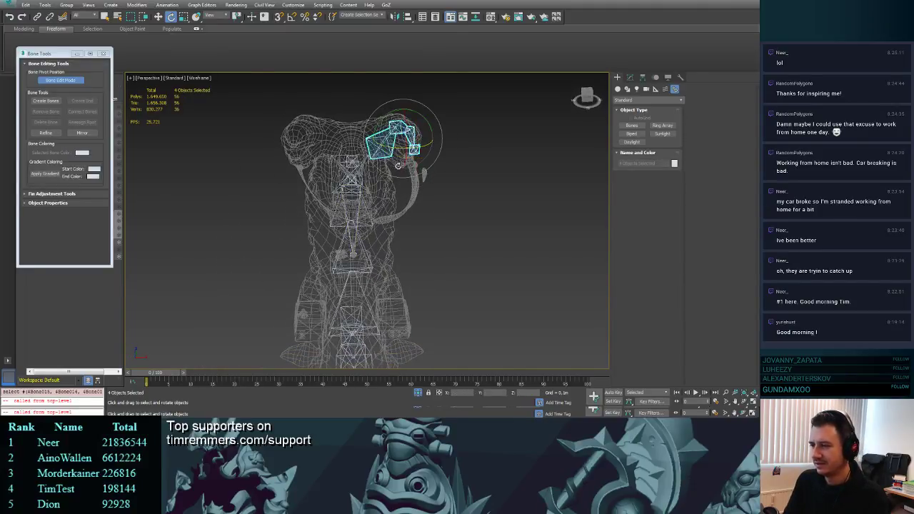
{"action": "left_click", "coordinate": [83, 133]}
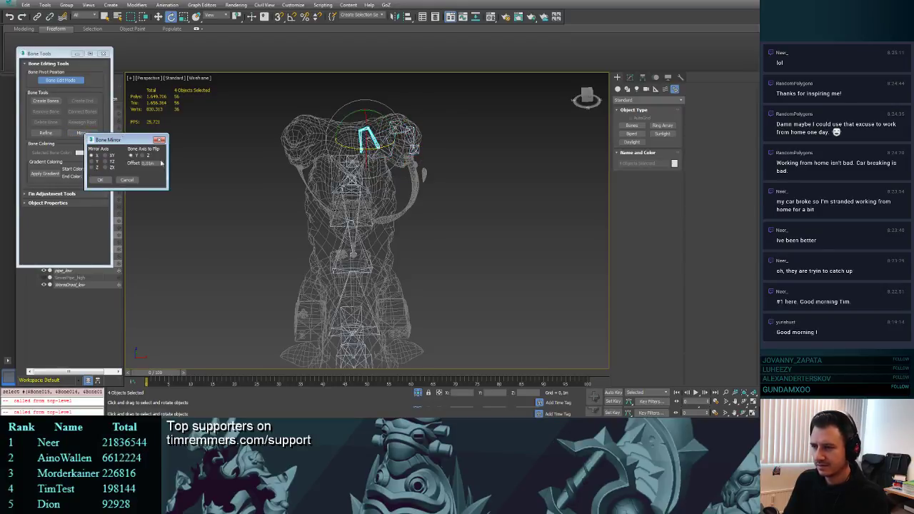
{"action": "left_click_drag", "start_coordinate": [162, 164], "coordinate": [166, 194]}
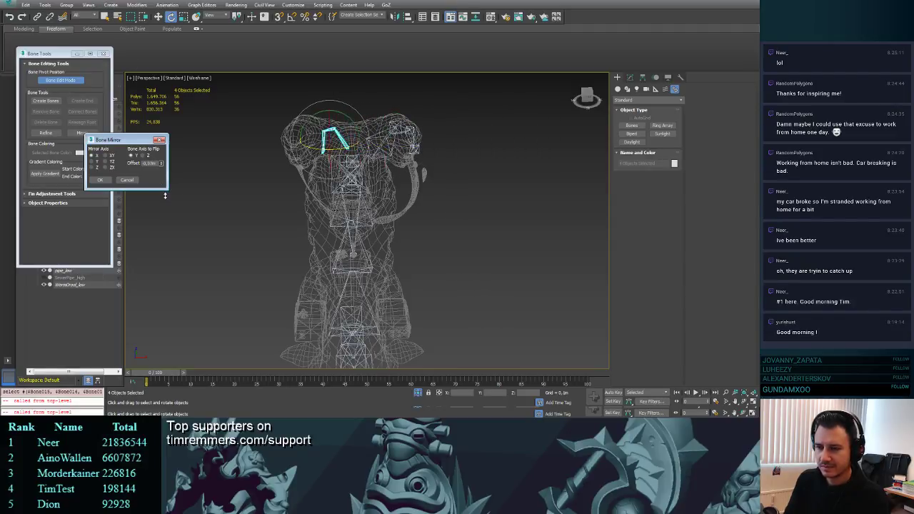
{"action": "left_click_drag", "start_coordinate": [165, 195], "coordinate": [168, 227]}
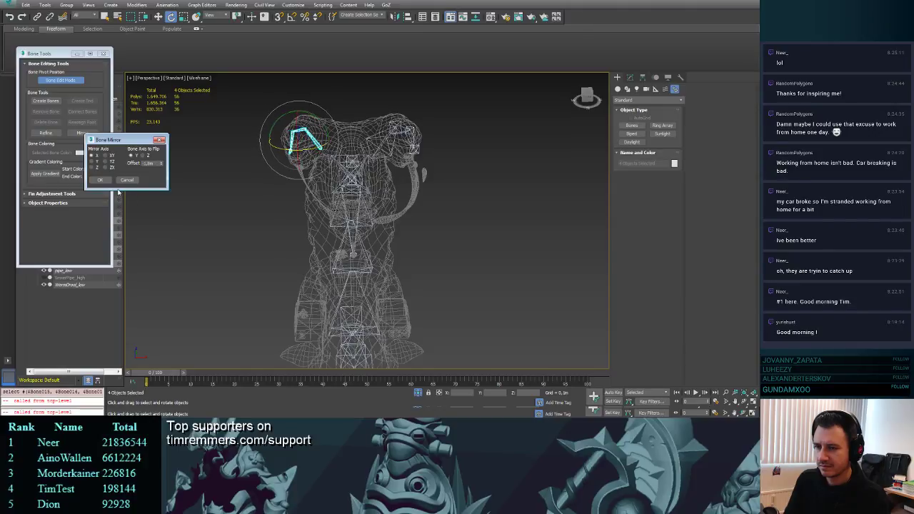
{"action": "left_click", "coordinate": [100, 181]}
{"action": "left_click", "coordinate": [100, 181]}
- Shift the mirrored bone chain slightly along X to centre it inside the opposite horn
{"action": "mouse_move", "coordinate": [304, 218]}
{"action": "middle_mouse_down", "text": "alt"}
{"action": "mouse_move", "coordinate": [314, 202]}
{"action": "mouse_move", "coordinate": [310, 232]}
{"action": "middle_mouse_up", "text": "alt"}
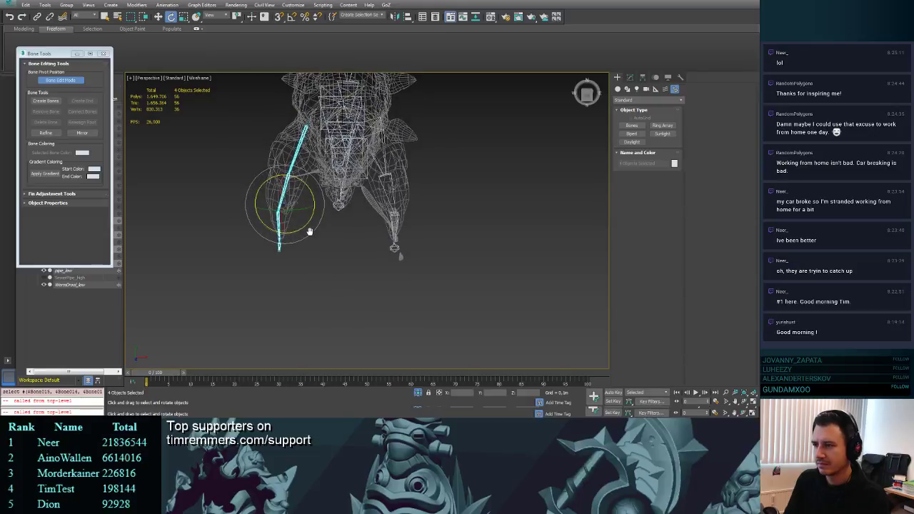
{"action": "key", "text": "w"}
{"action": "left_click_drag", "start_coordinate": [306, 205], "coordinate": [306, 206]}
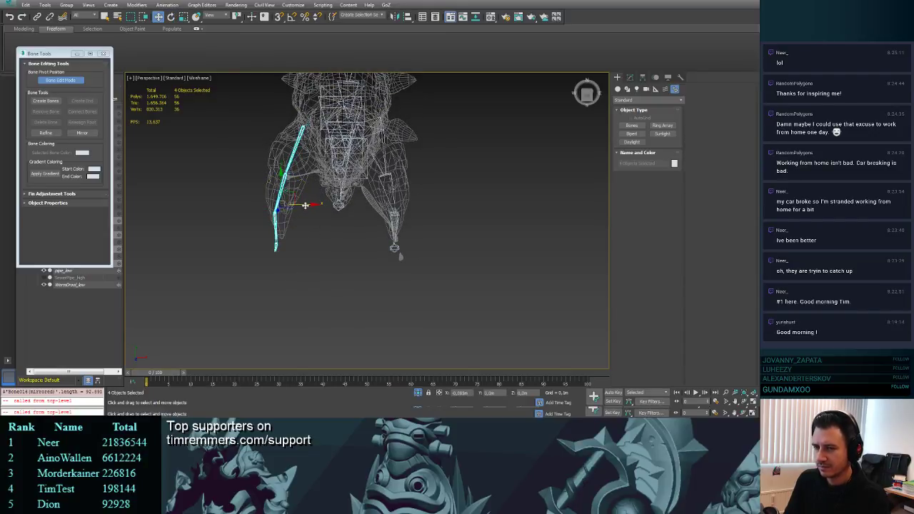
- Thicken the mirrored chain's first three bones by scaling them uniformly about 19, 11 and 4.5 times
{"action": "left_click", "coordinate": [301, 138]}
{"action": "key", "text": "r"}
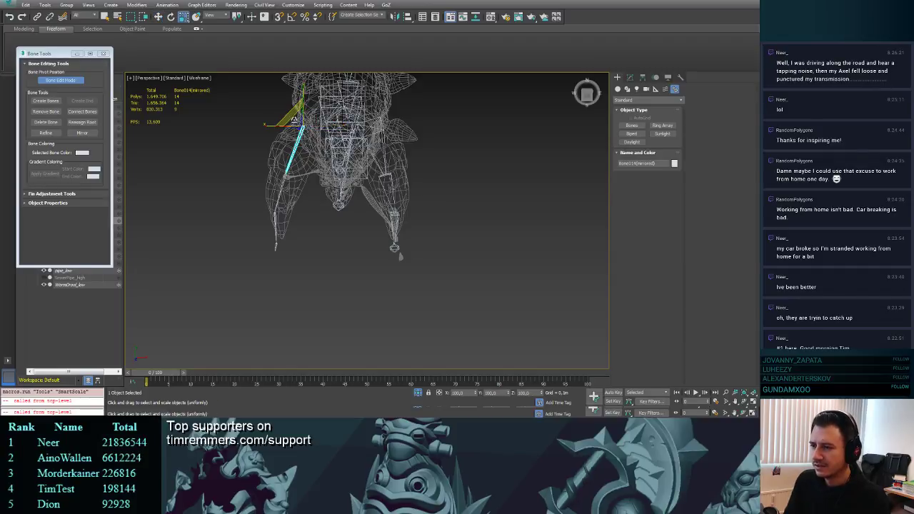
{"action": "left_click_drag", "start_coordinate": [297, 120], "coordinate": [155, 206]}
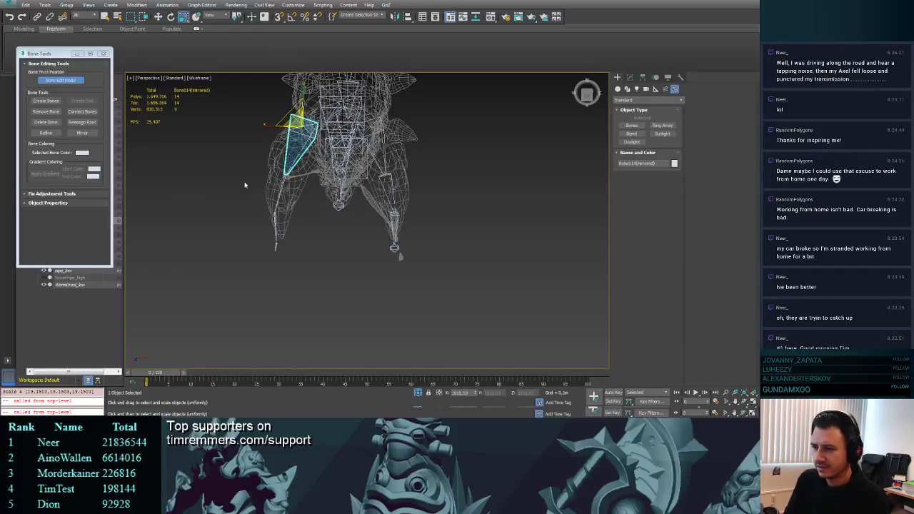
{"action": "left_click_drag", "start_coordinate": [297, 120], "coordinate": [202, 166]}
{"action": "left_click", "coordinate": [280, 194]}
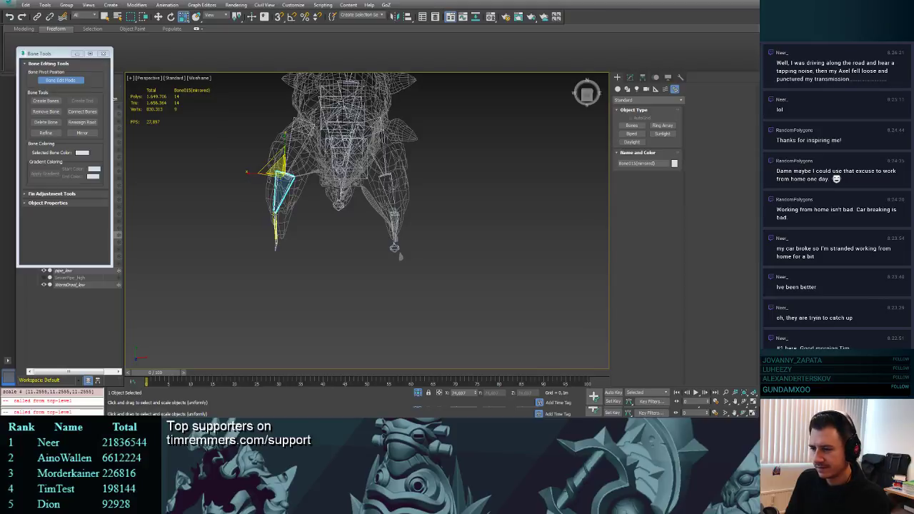
{"action": "left_click", "coordinate": [259, 169]}
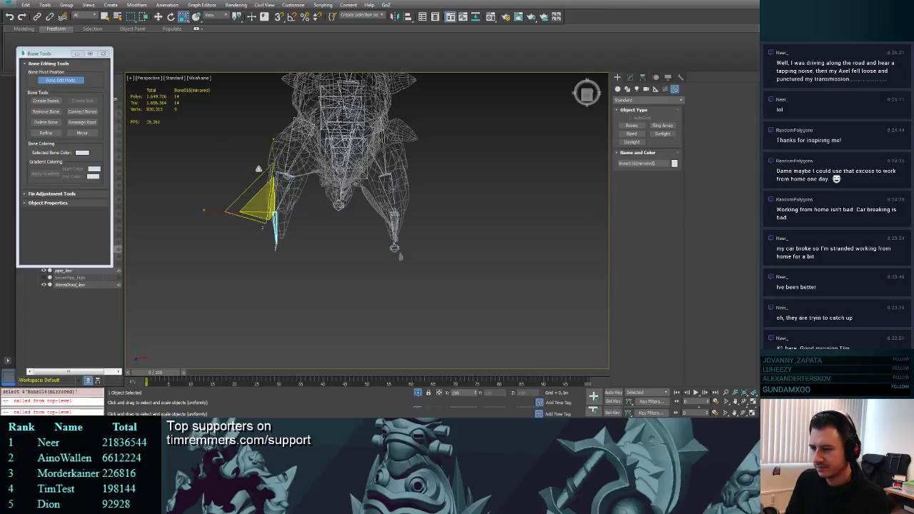
{"action": "left_click_drag", "start_coordinate": [259, 169], "coordinate": [261, 192]}
- Scale the mirrored chain's end bone uniformly about 2.5 times and shorten it along its length
{"action": "left_click", "coordinate": [276, 250]}
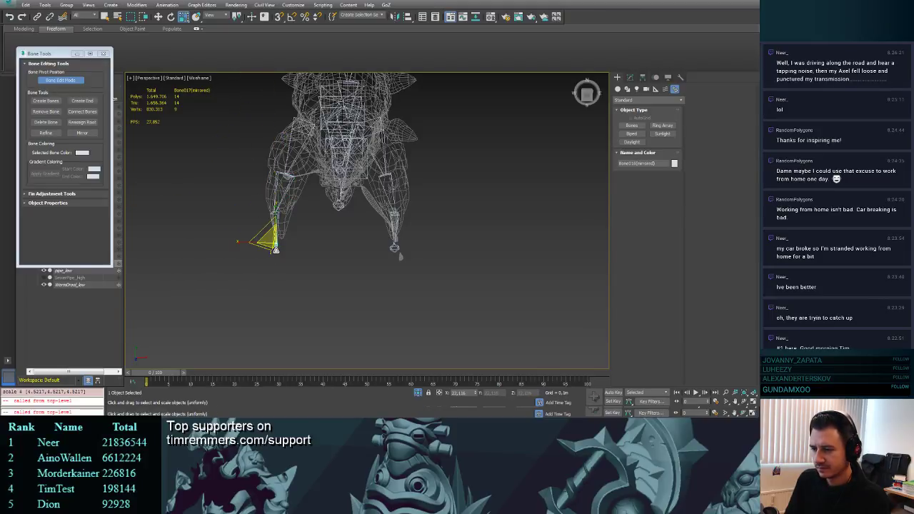
{"action": "middle_click_drag", "start_coordinate": [276, 249], "coordinate": [326, 227], "text": "alt"}
{"action": "left_click_drag", "start_coordinate": [275, 245], "coordinate": [275, 187]}
{"action": "middle_click_drag", "start_coordinate": [275, 214], "coordinate": [301, 203], "text": "alt"}
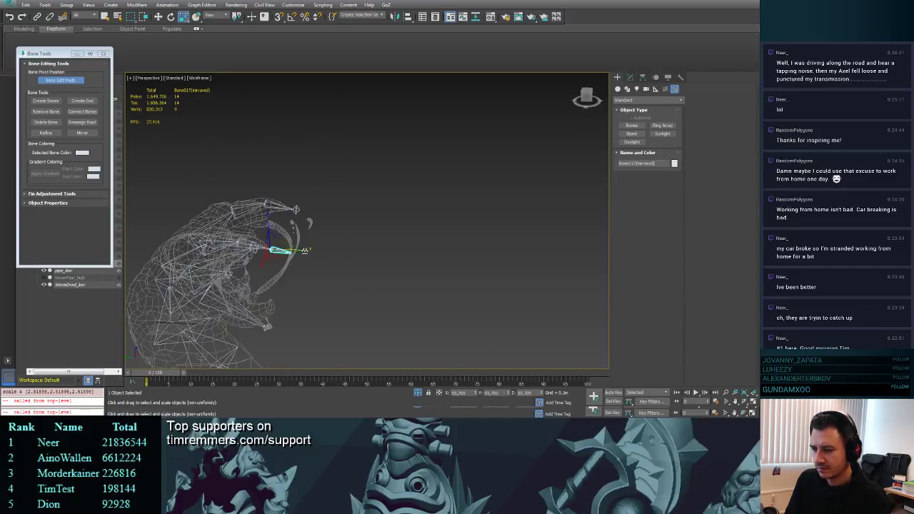
{"action": "left_click_drag", "start_coordinate": [305, 251], "coordinate": [273, 234]}
- Draw a chain of three bones plus an end bone in the Front view, from the lower body's side out to the fin's tip
{"action": "middle_click_drag", "start_coordinate": [346, 207], "coordinate": [370, 195]}
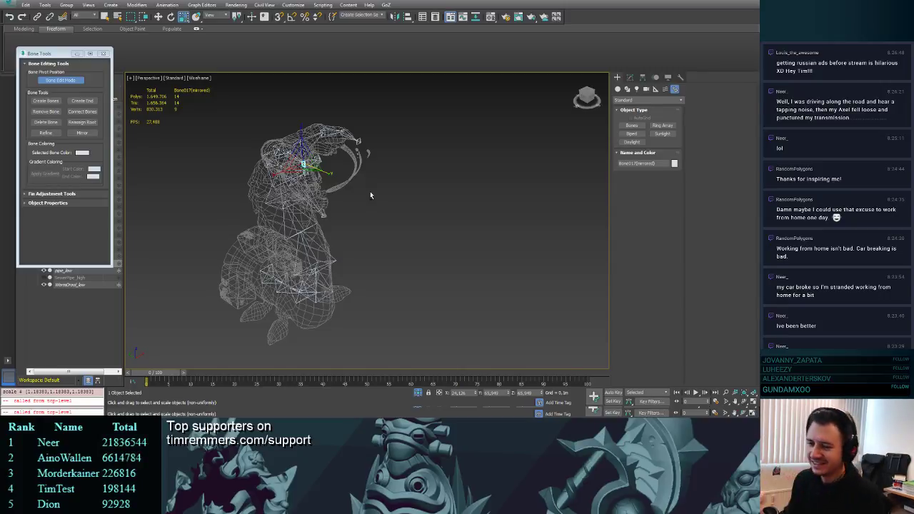
{"action": "middle_click_drag", "start_coordinate": [370, 195], "coordinate": [377, 169]}
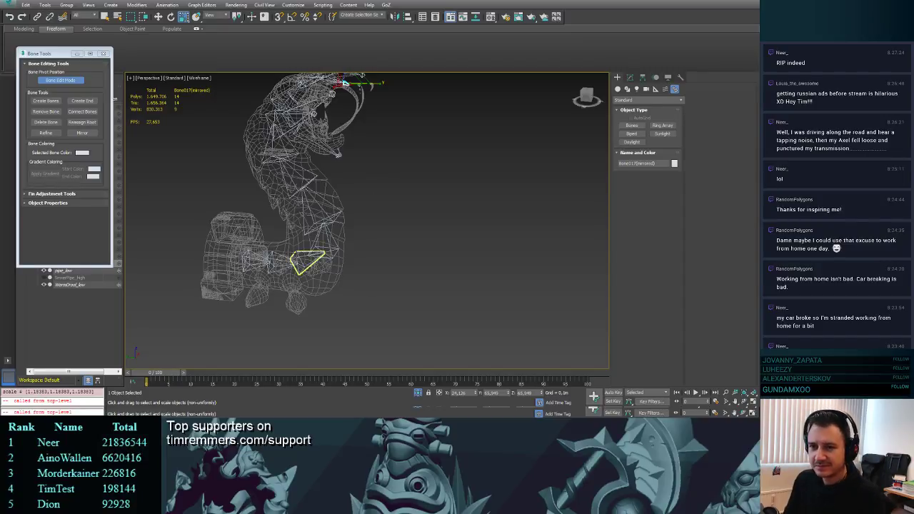
{"action": "middle_click_drag", "start_coordinate": [326, 234], "coordinate": [395, 243]}
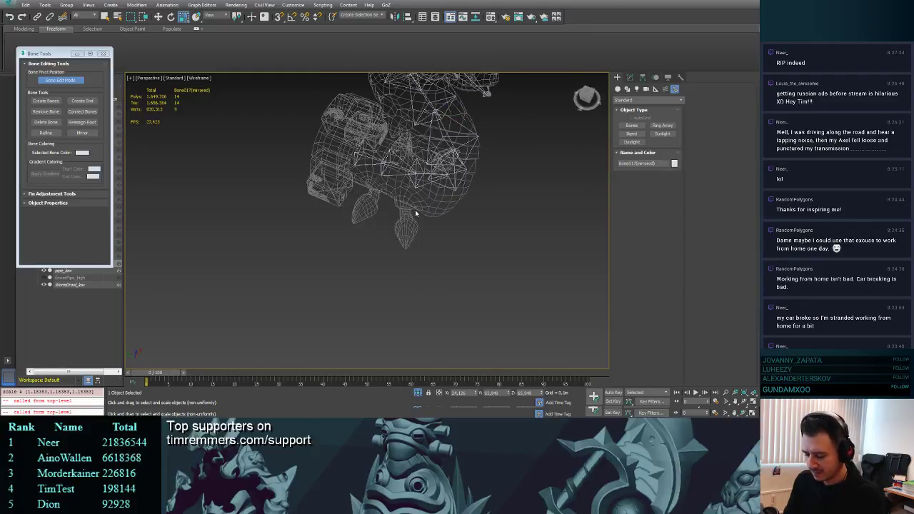
{"action": "key", "text": "f"}
{"action": "scroll", "coordinate": [400, 229], "scroll_direction": "down", "scroll_amount": 3}
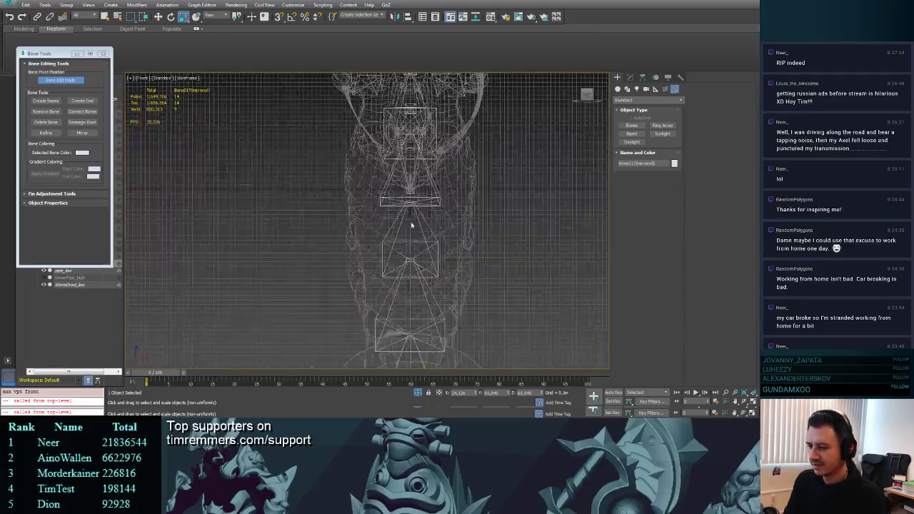
{"action": "scroll", "coordinate": [412, 226], "scroll_direction": "up", "scroll_amount": 10}
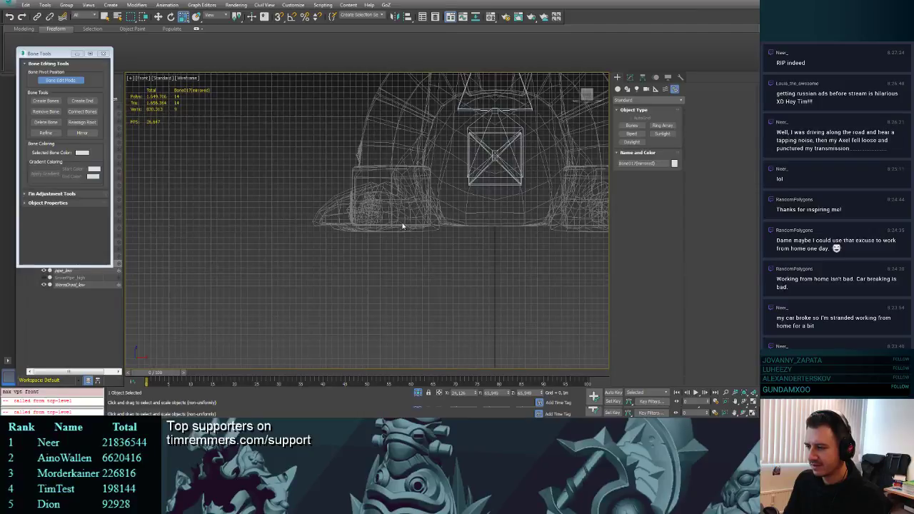
{"action": "scroll", "coordinate": [408, 182], "scroll_direction": "up", "scroll_amount": 2}
{"action": "left_click", "coordinate": [50, 102]}
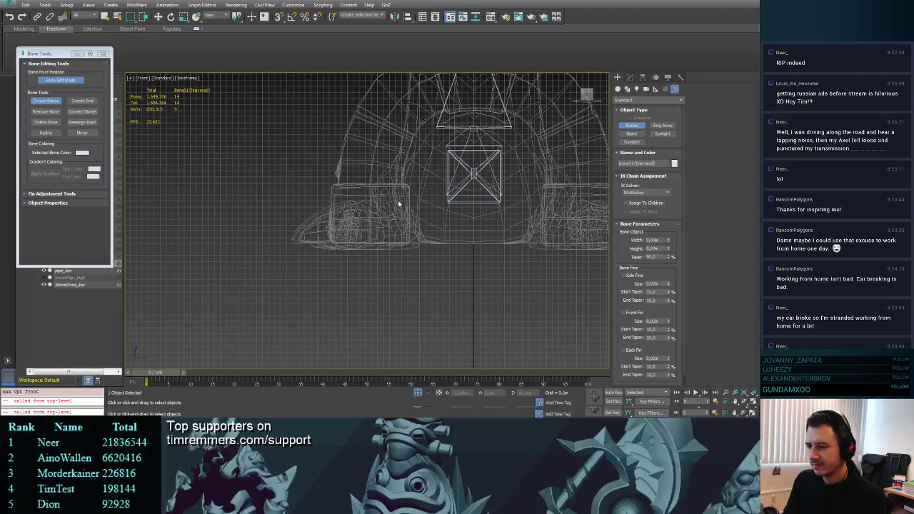
{"action": "left_click", "coordinate": [413, 184]}
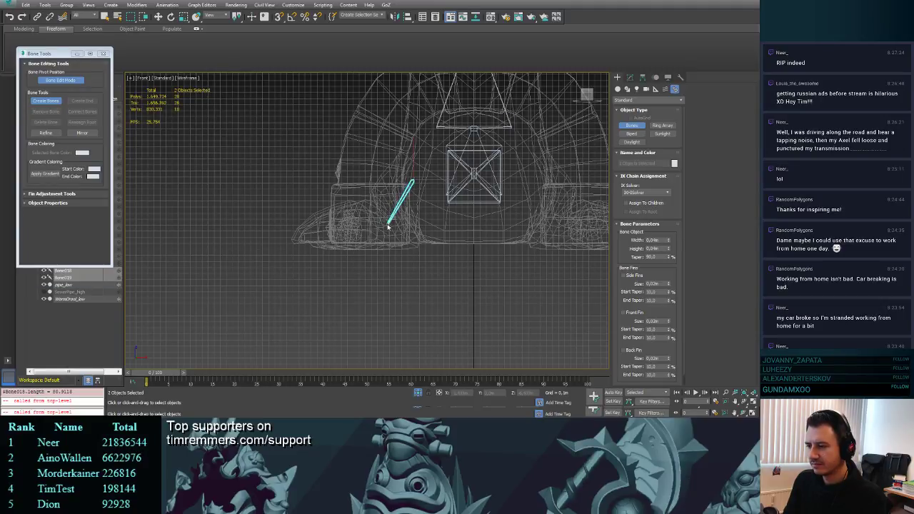
{"action": "left_click", "coordinate": [388, 230]}
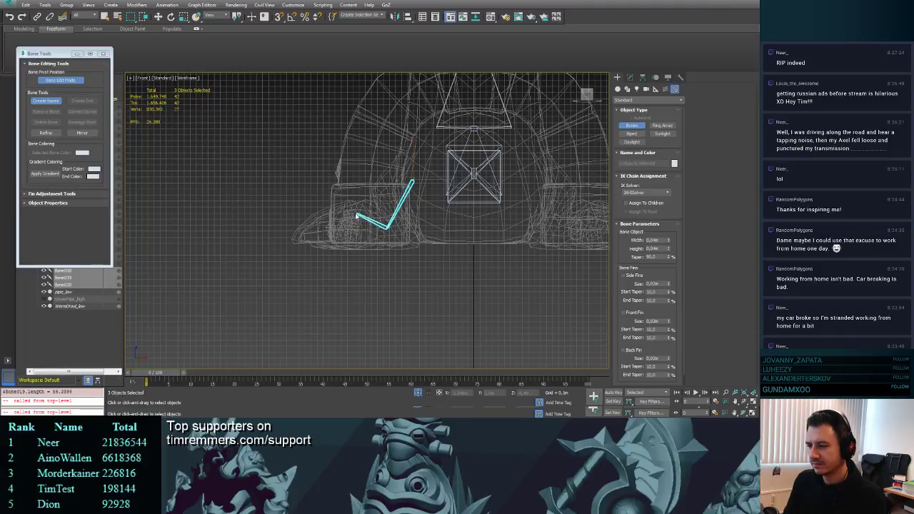
{"action": "left_click", "coordinate": [353, 216]}
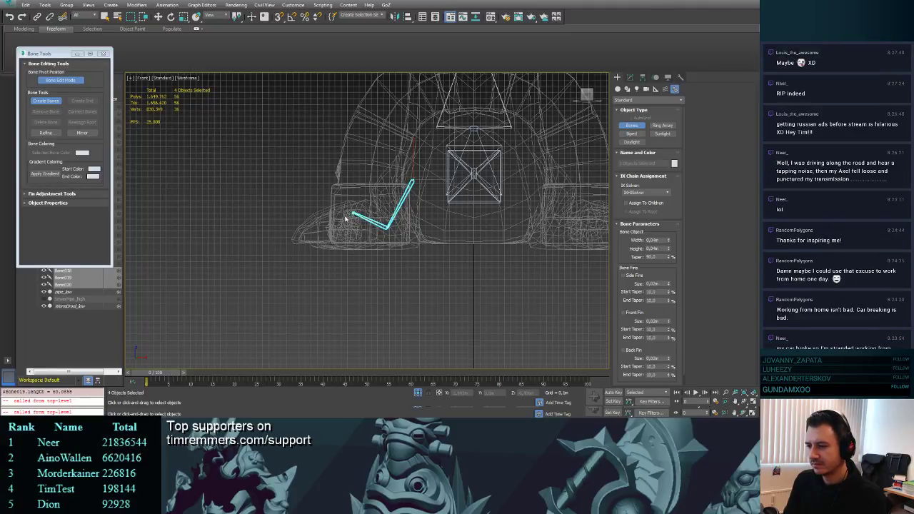
{"action": "left_click", "coordinate": [289, 240]}
{"action": "right_click", "coordinate": [322, 232]}
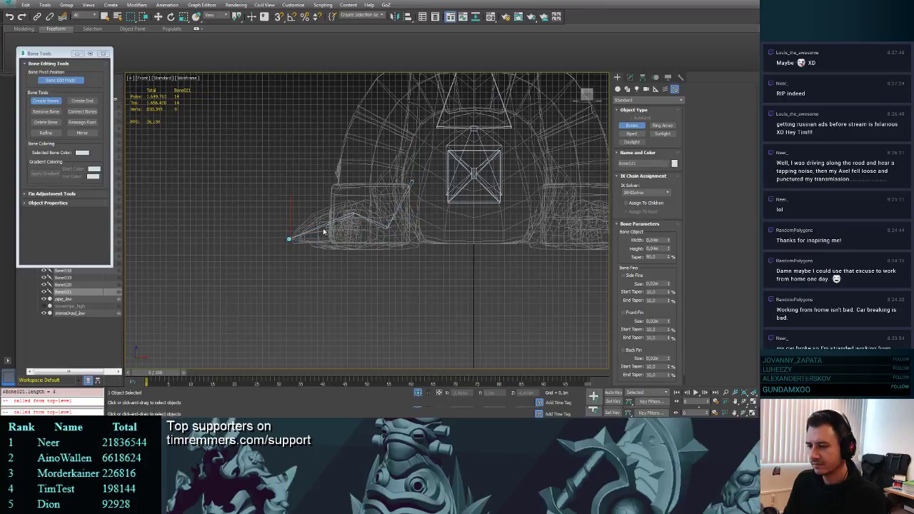
{"action": "middle_click_drag", "start_coordinate": [323, 231], "coordinate": [338, 244], "text": "alt"}
{"action": "left_click", "coordinate": [330, 207]}
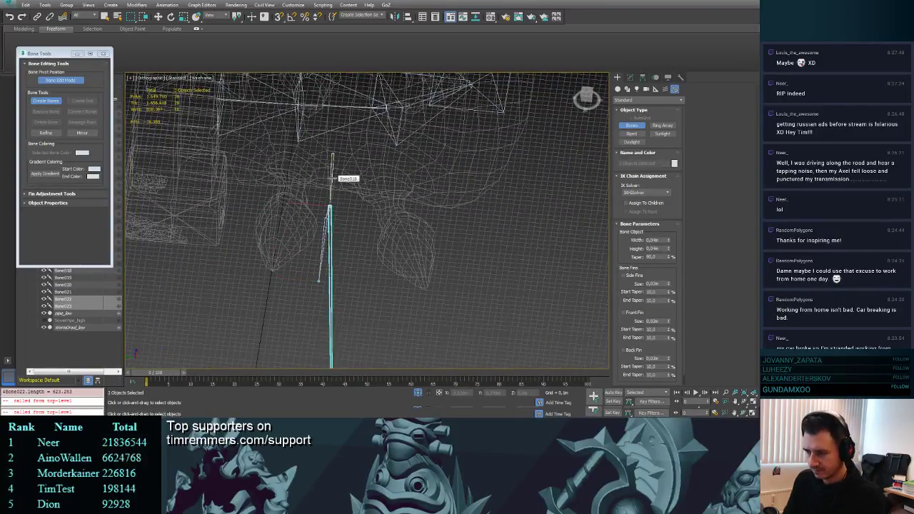
{"action": "right_click", "coordinate": [352, 246]}
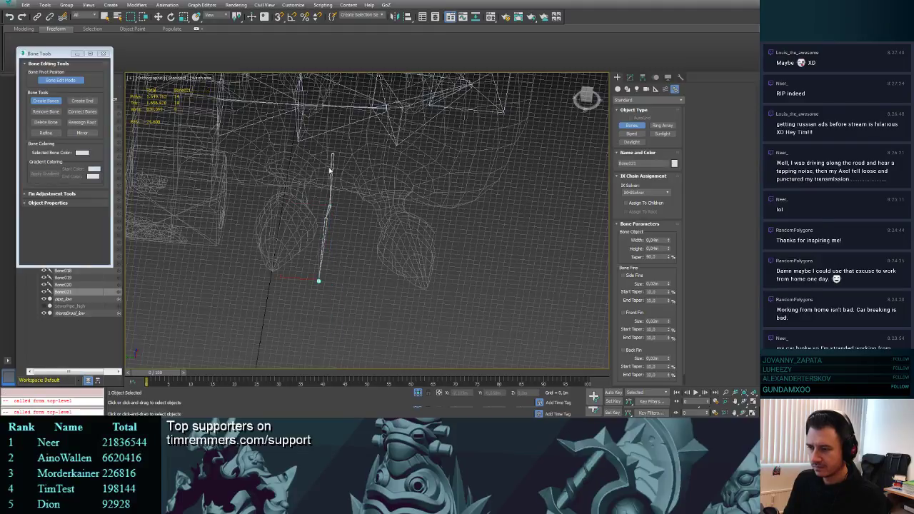
- Stop creating bones and thicken the fin chain's three bones by scaling each one up uniformly
{"action": "left_click", "coordinate": [52, 101]}
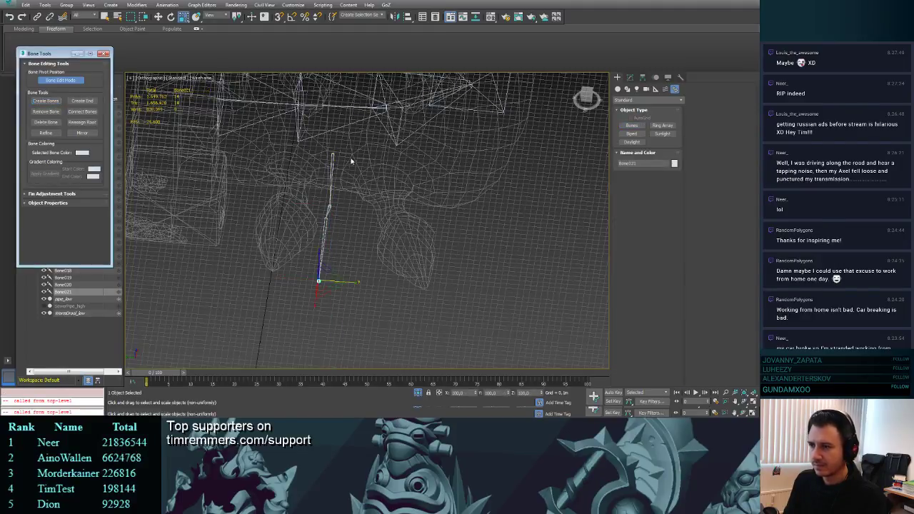
{"action": "left_click", "coordinate": [331, 173]}
{"action": "left_click_drag", "start_coordinate": [337, 153], "coordinate": [321, 0]}
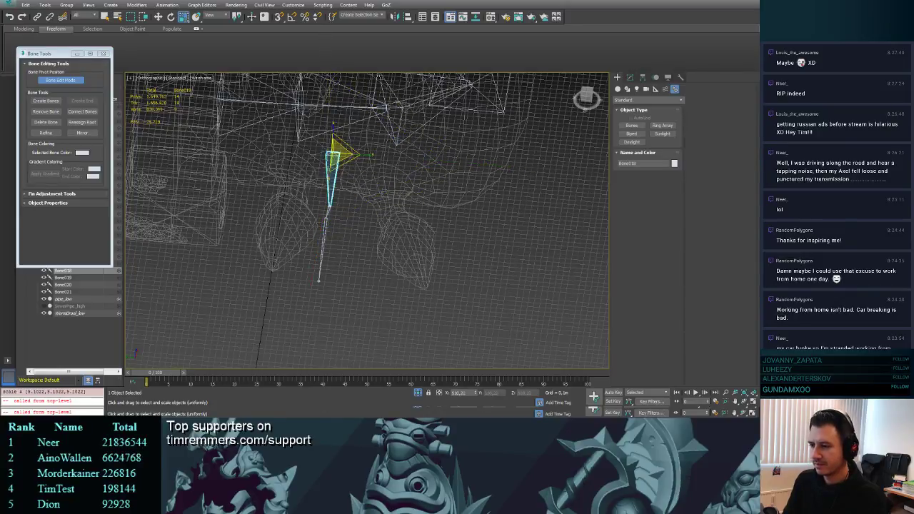
{"action": "left_click", "coordinate": [329, 214]}
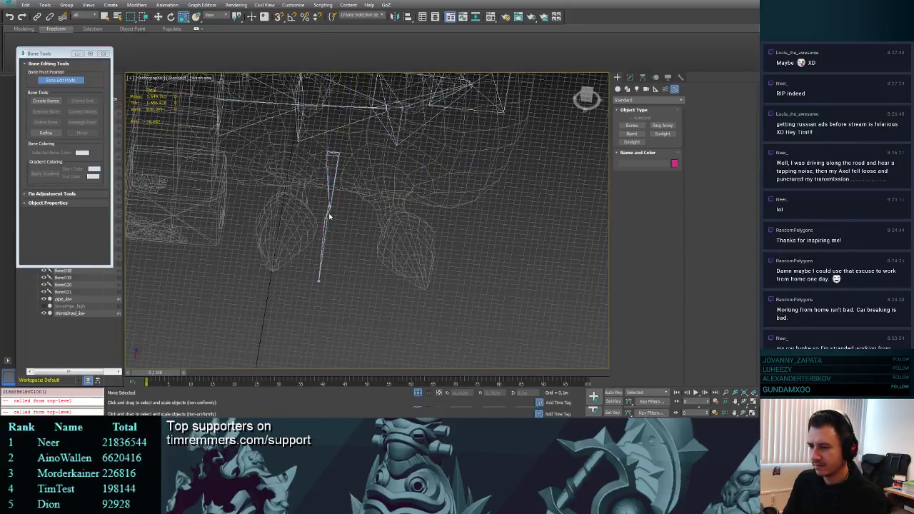
{"action": "left_click_drag", "start_coordinate": [329, 213], "coordinate": [312, 139]}
{"action": "left_click", "coordinate": [323, 251]}
- Move the fin chain's root bone along Y toward the fin nearest the pipe and reposition its second bone inside the fin
{"action": "middle_click_drag", "start_coordinate": [312, 138], "coordinate": [361, 159], "text": "alt"}
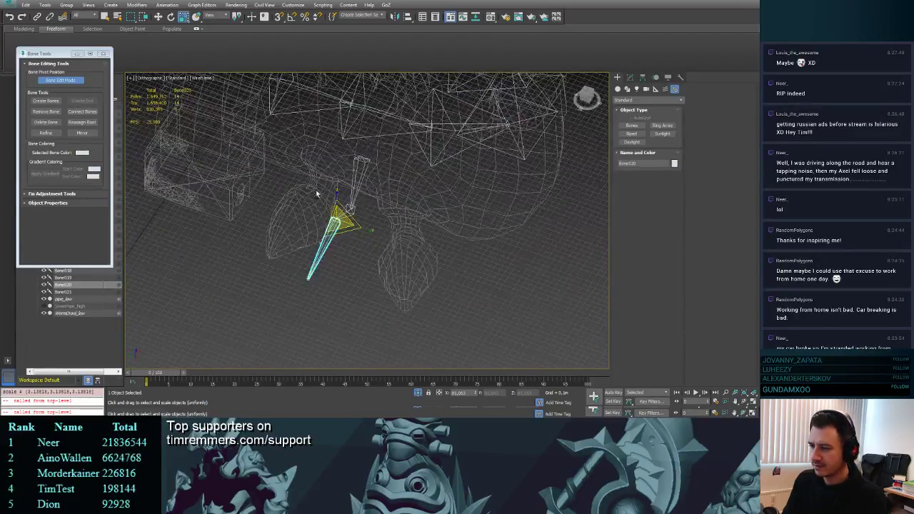
{"action": "left_click", "coordinate": [363, 161]}
{"action": "key", "text": "w"}
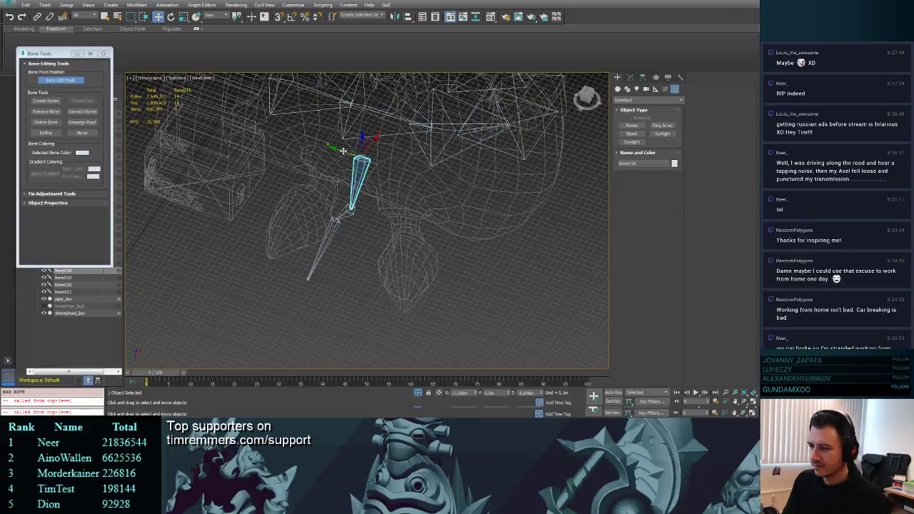
{"action": "left_click_drag", "start_coordinate": [337, 153], "coordinate": [303, 144]}
{"action": "middle_click_drag", "start_coordinate": [352, 221], "coordinate": [289, 181], "text": "alt"}
{"action": "left_click", "coordinate": [303, 203]}
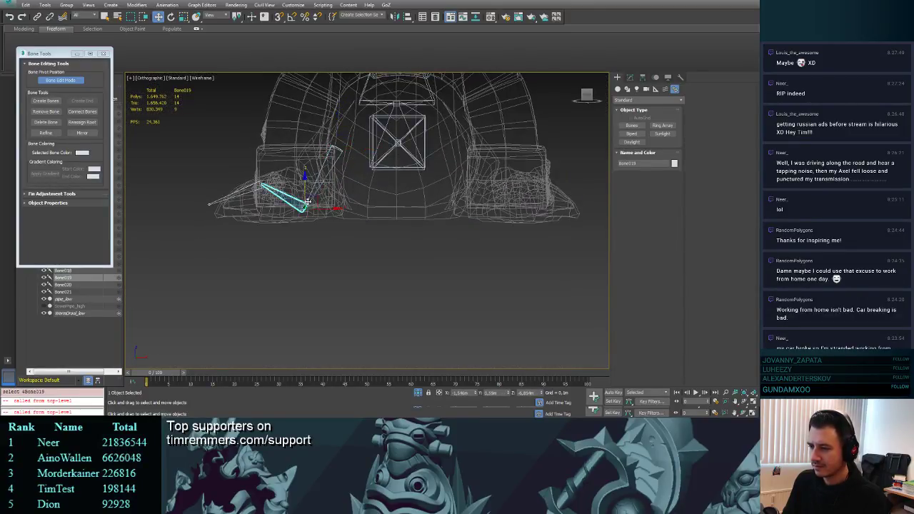
{"action": "left_click_drag", "start_coordinate": [326, 197], "coordinate": [377, 196]}
- Try to move the fin chain's end bone onto the tip of the fin nearest the pipe, and undo the moves
{"action": "middle_click_drag", "start_coordinate": [372, 204], "coordinate": [325, 285], "text": "alt"}
{"action": "left_click", "coordinate": [300, 280]}
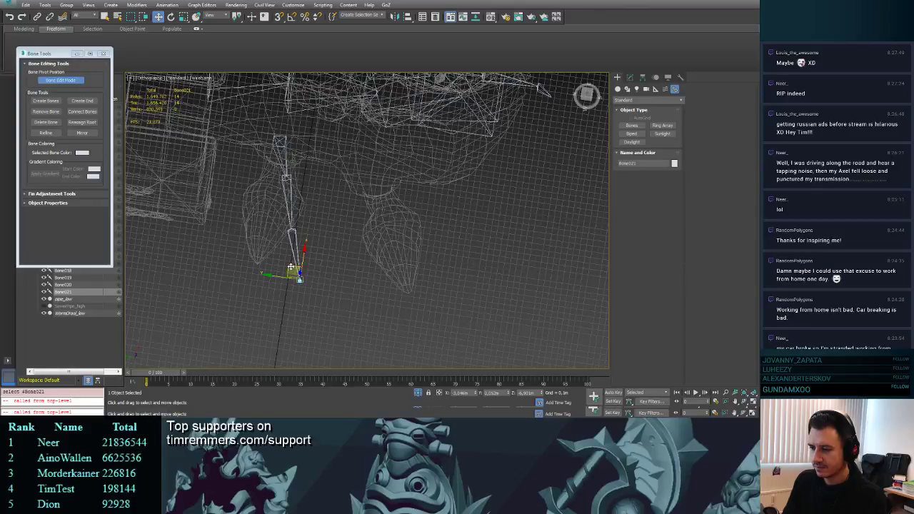
{"action": "left_click_drag", "start_coordinate": [292, 270], "coordinate": [236, 195]}
{"action": "left_click_drag", "start_coordinate": [288, 230], "coordinate": [293, 232]}
{"action": "key", "text": "ctrl+z"}
{"action": "key", "text": "ctrl+z"}
{"action": "key", "text": "ctrl+z"}
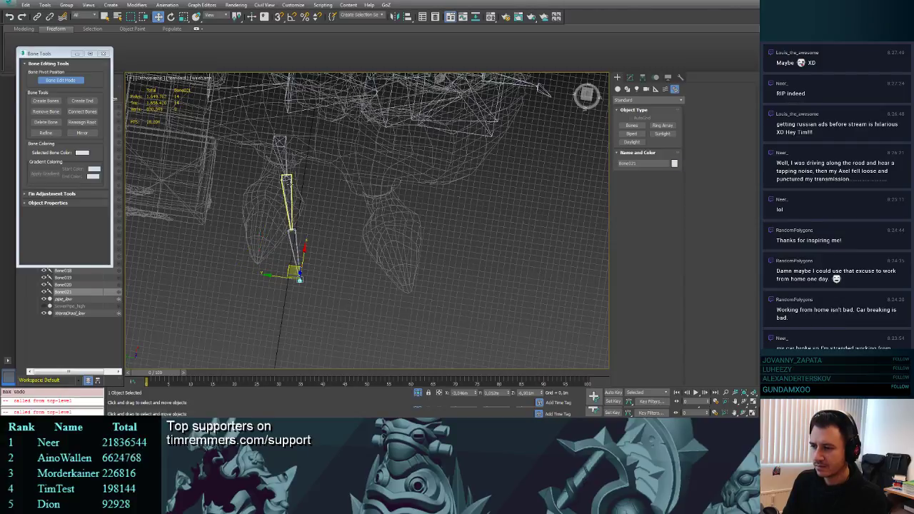
- Reposition the fin chain's second bone, third bone and end bone along the length of the fin nearest the pipe
{"action": "left_click", "coordinate": [289, 202]}
{"action": "left_click_drag", "start_coordinate": [273, 176], "coordinate": [247, 184]}
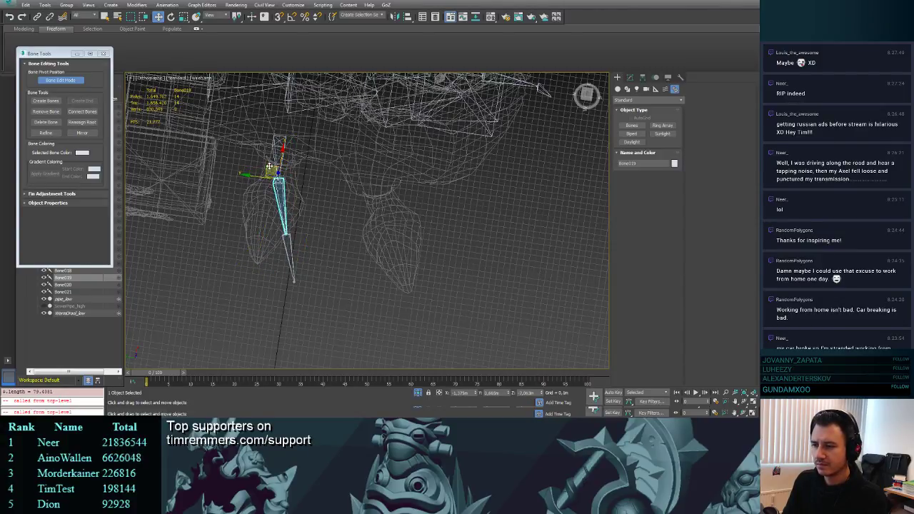
{"action": "left_click_drag", "start_coordinate": [270, 170], "coordinate": [270, 113]}
{"action": "left_click", "coordinate": [290, 245]}
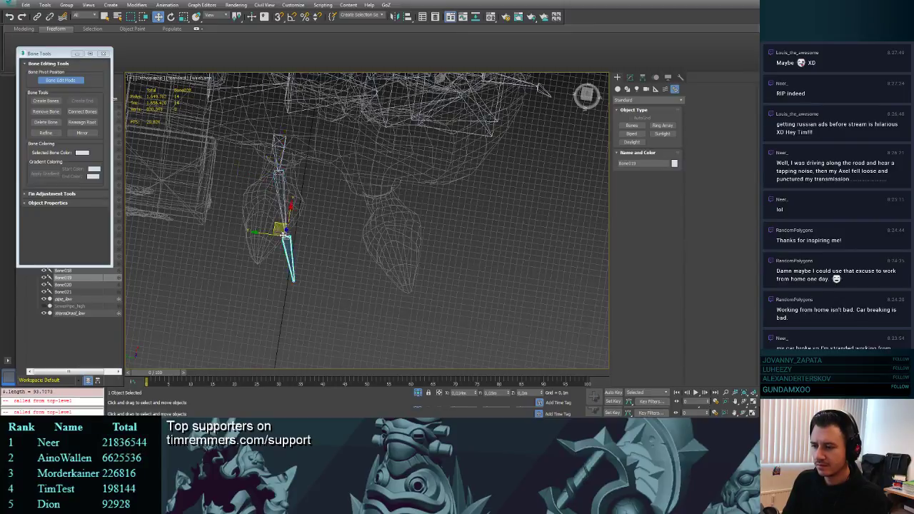
{"action": "mouse_move", "coordinate": [279, 228]}
{"action": "left_mouse_down"}
{"action": "mouse_move", "coordinate": [230, 186]}
{"action": "mouse_move", "coordinate": [238, 171]}
{"action": "mouse_move", "coordinate": [256, 179]}
{"action": "mouse_move", "coordinate": [262, 224]}
{"action": "left_mouse_up"}
{"action": "left_click_drag", "start_coordinate": [276, 286], "coordinate": [233, 252]}
{"action": "middle_click_drag", "start_coordinate": [232, 252], "coordinate": [239, 215], "text": "alt"}
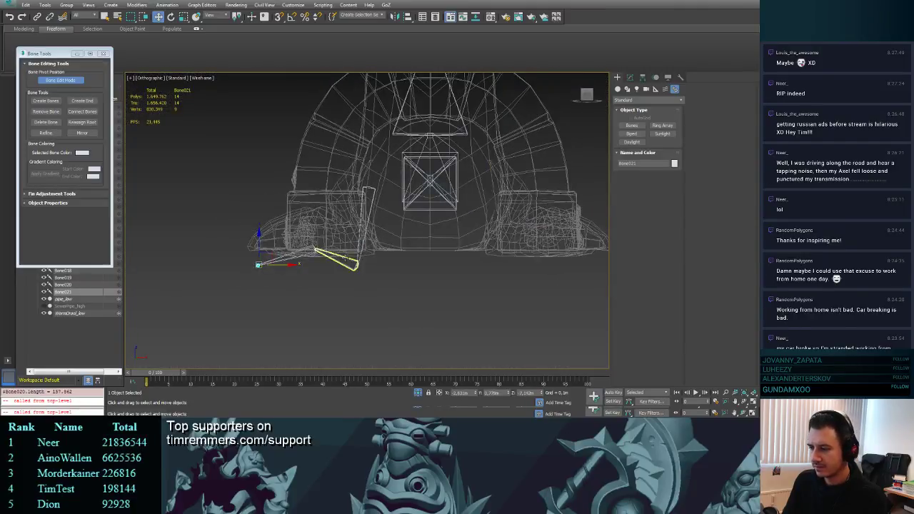
- Raise the fin chain's second bone along Z and adjust its sideways position at the base of the fin
{"action": "left_click", "coordinate": [350, 261]}
{"action": "left_click_drag", "start_coordinate": [357, 248], "coordinate": [358, 228]}
{"action": "middle_click_drag", "start_coordinate": [346, 230], "coordinate": [372, 247], "text": "alt"}
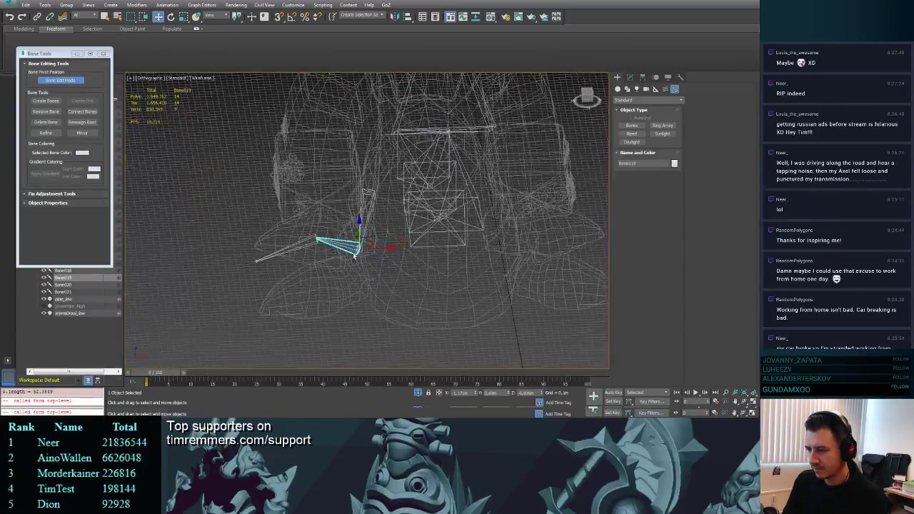
{"action": "left_click_drag", "start_coordinate": [353, 240], "coordinate": [343, 253]}
{"action": "middle_click_drag", "start_coordinate": [343, 252], "coordinate": [338, 234], "text": "alt"}
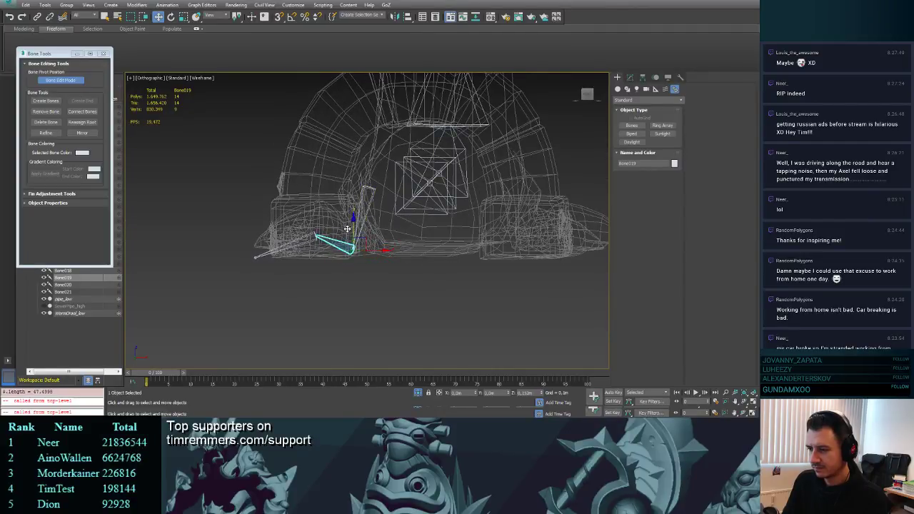
- Try moving the fin chain's third bone upward and its end bone to the fin's tip
{"action": "left_click", "coordinate": [313, 227]}
{"action": "left_click_drag", "start_coordinate": [317, 218], "coordinate": [340, 196]}
{"action": "middle_click_drag", "start_coordinate": [340, 197], "coordinate": [323, 243], "text": "alt"}
{"action": "left_click", "coordinate": [306, 237]}
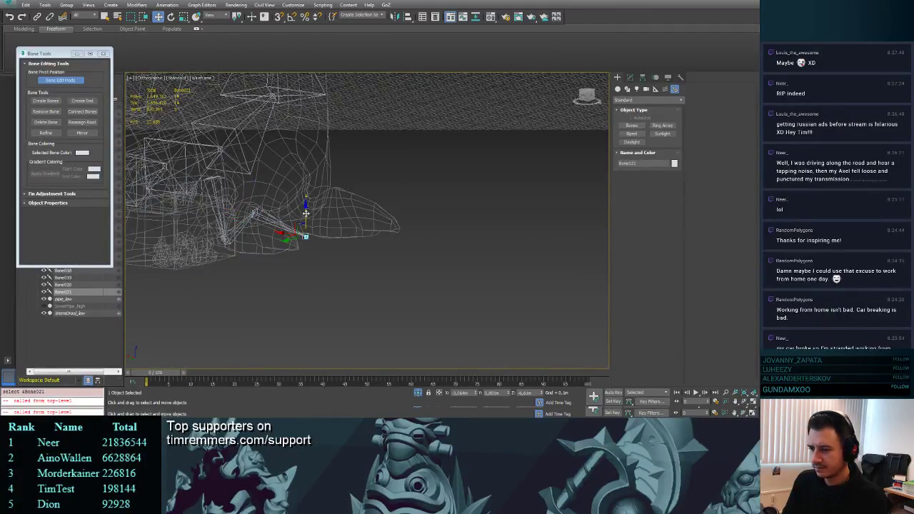
{"action": "left_click_drag", "start_coordinate": [302, 225], "coordinate": [309, 238]}
{"action": "middle_click_drag", "start_coordinate": [309, 238], "coordinate": [290, 254], "text": "alt"}
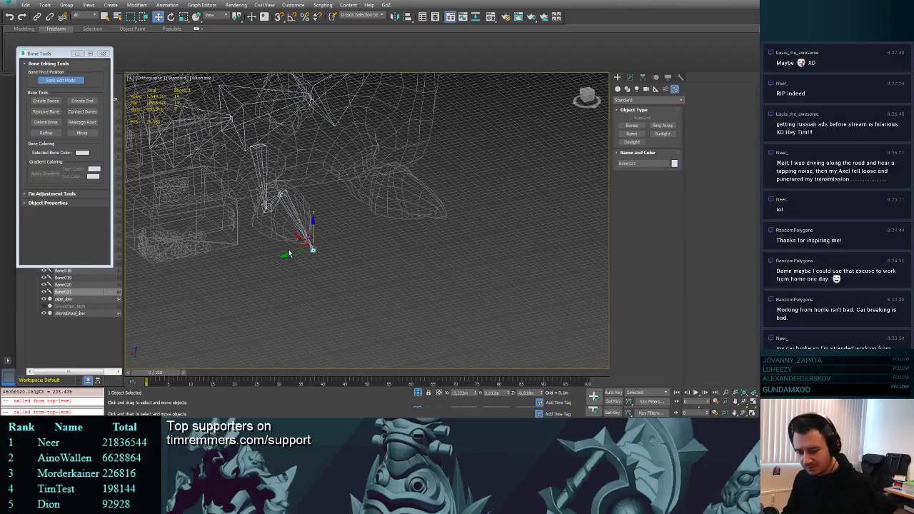
- Try to copy the whole fin chain over to the neighbouring fin, then cancel the clone
{"action": "middle_click_drag", "start_coordinate": [308, 194], "coordinate": [332, 200], "text": "alt"}
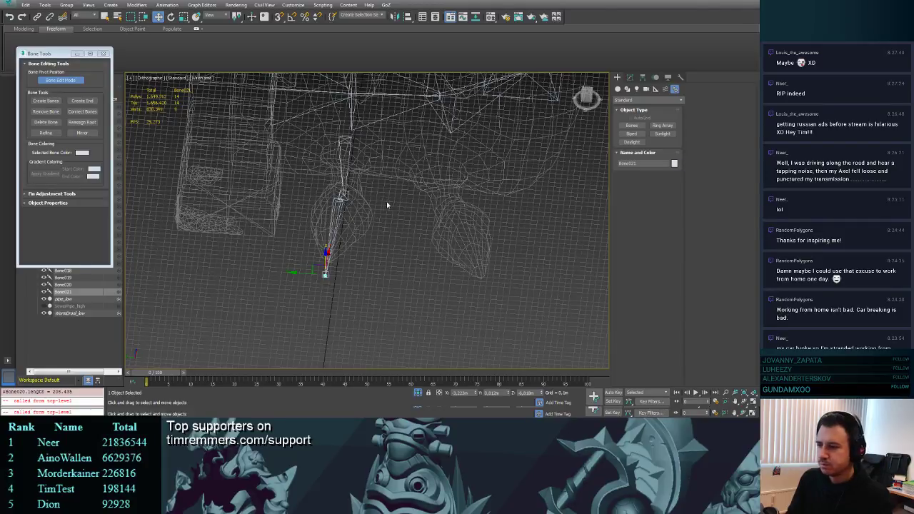
{"action": "middle_click_drag", "start_coordinate": [387, 205], "coordinate": [305, 193], "text": "alt"}
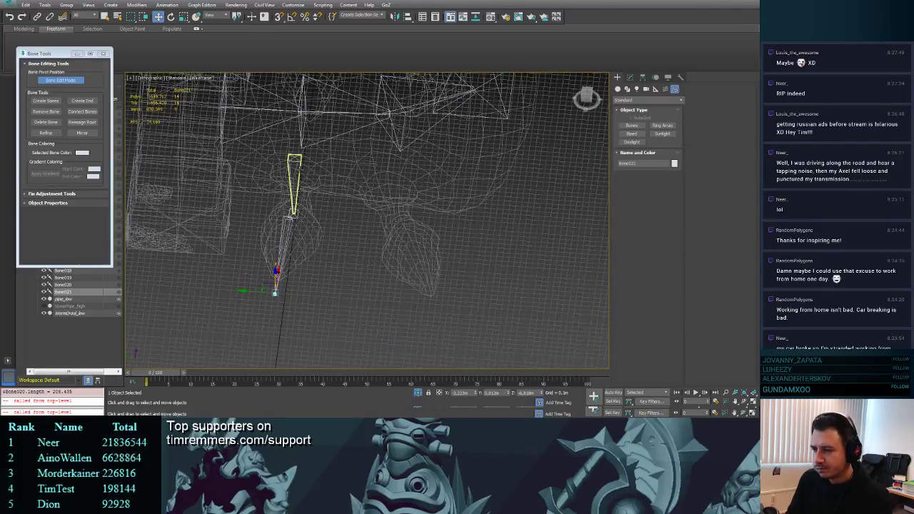
{"action": "left_click", "coordinate": [299, 169]}
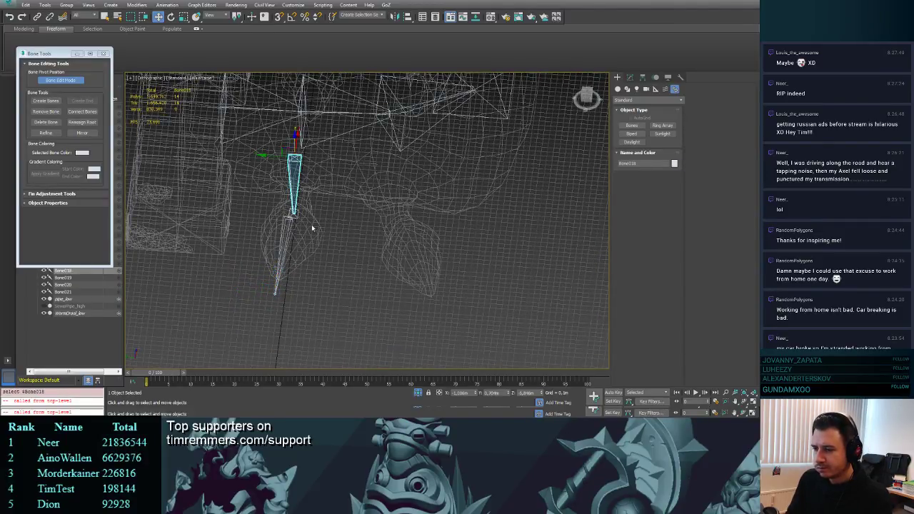
{"action": "middle_click_drag", "start_coordinate": [312, 224], "coordinate": [312, 233], "text": "alt"}
{"action": "double_click", "coordinate": [290, 176]}
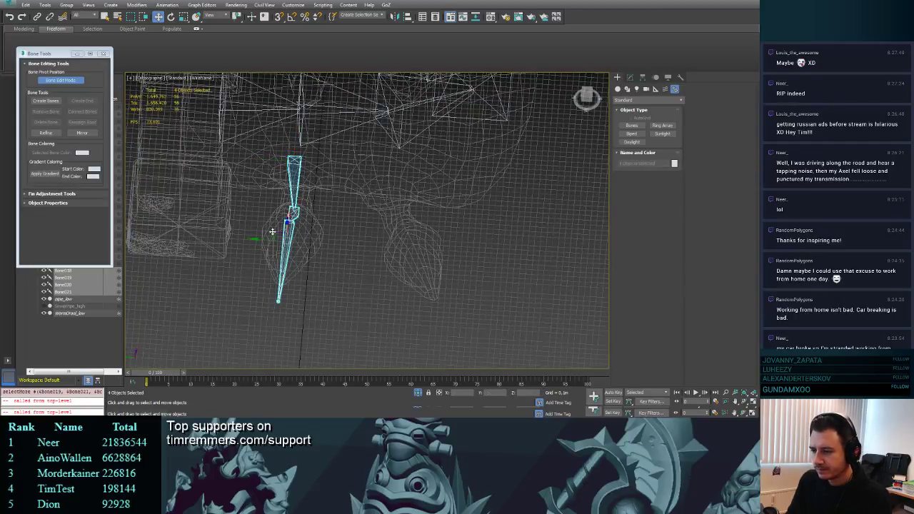
{"action": "left_click_drag", "start_coordinate": [272, 232], "coordinate": [347, 272], "text": "shift"}
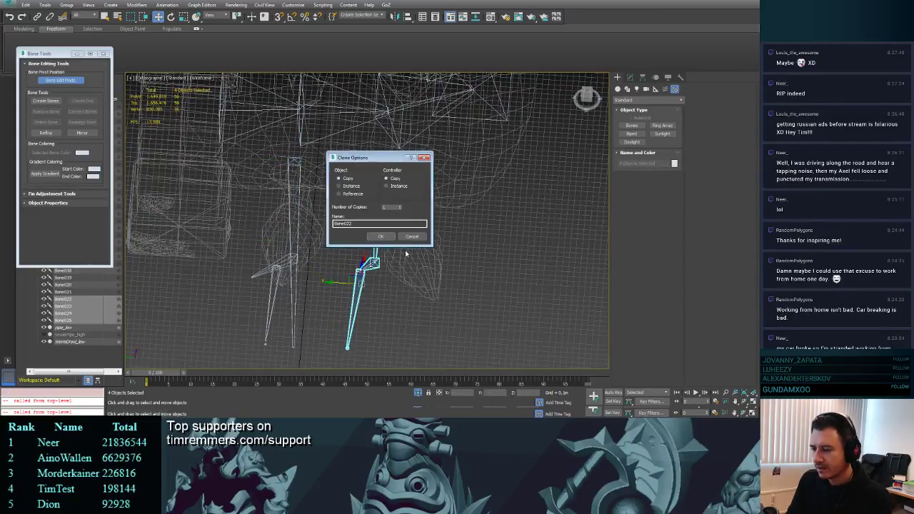
{"action": "left_click", "coordinate": [413, 238]}
{"action": "key", "text": "ctrl+z"}
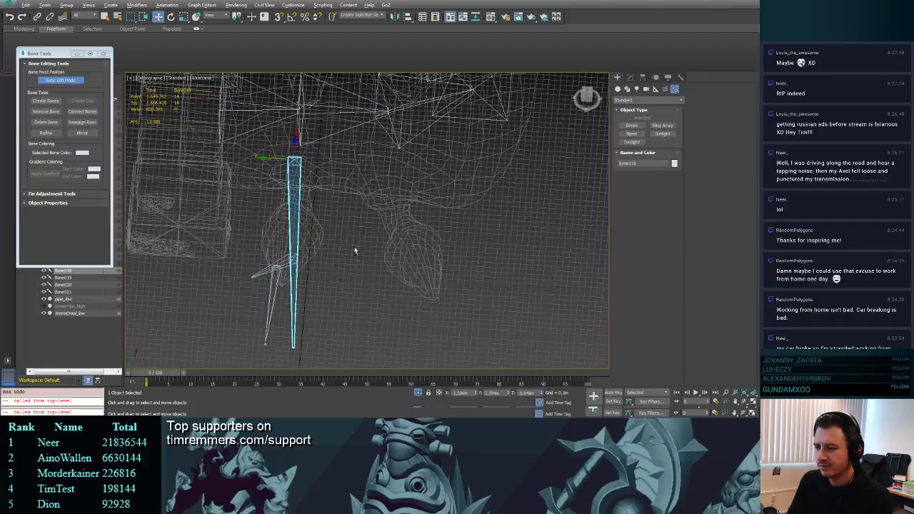
- Undo the distortion of the original fin chain and the last moves of its bones
{"action": "middle_click_drag", "start_coordinate": [355, 247], "coordinate": [318, 222], "text": "alt"}
{"action": "key", "text": "ctrl+z"}
{"action": "key", "text": "ctrl+z"}
{"action": "key", "text": "ctrl+z"}
{"action": "key", "text": "ctrl+z"}
{"action": "key", "text": "ctrl+z"}
{"action": "key", "text": "ctrl+z"}
{"action": "key", "text": "ctrl+z"}
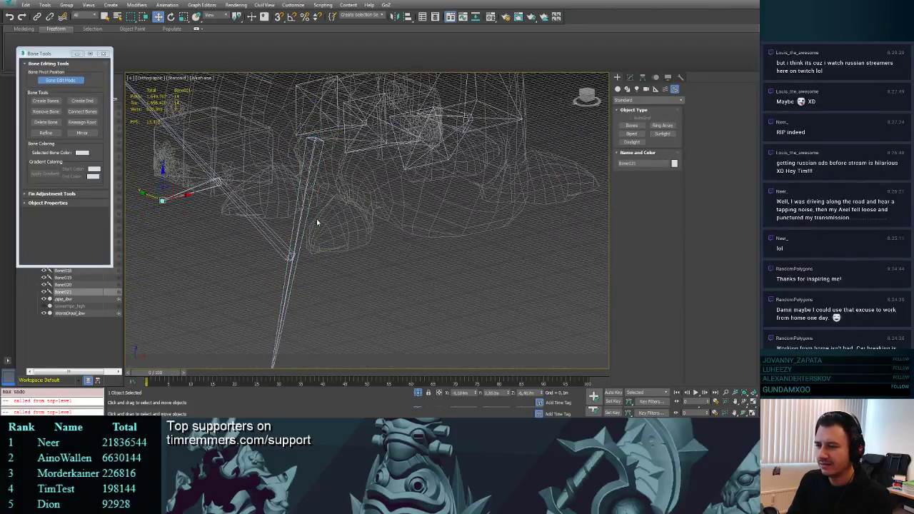
{"action": "key", "text": "ctrl+z"}
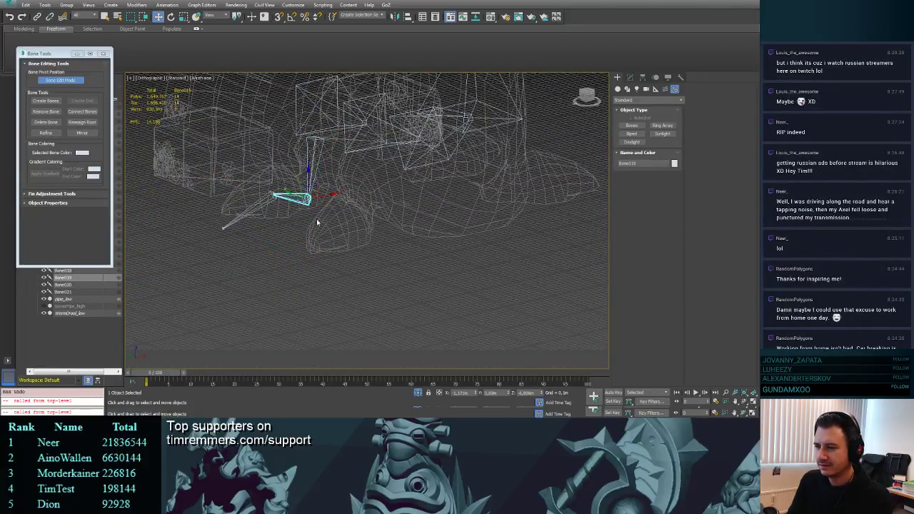
- Reposition the fin chain's third bone inside the fin and add the second bone to the selection
{"action": "middle_click_drag", "start_coordinate": [317, 222], "coordinate": [307, 251], "text": "alt"}
{"action": "scroll", "coordinate": [328, 236], "scroll_direction": "up", "scroll_amount": 2}
{"action": "left_click", "coordinate": [313, 252]}
{"action": "left_click_drag", "start_coordinate": [273, 246], "coordinate": [270, 177]}
{"action": "middle_click_drag", "start_coordinate": [275, 194], "coordinate": [313, 222], "text": "alt"}
{"action": "left_click", "coordinate": [318, 209], "text": "ctrl"}
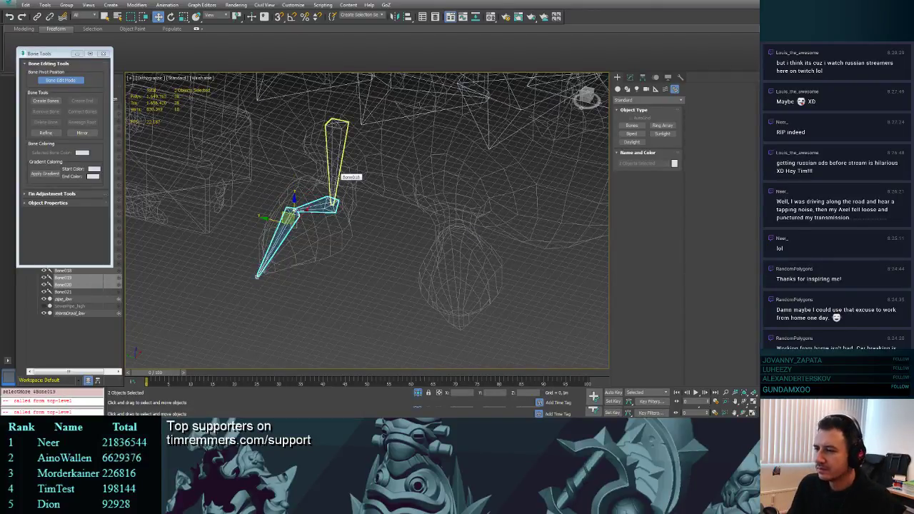
- In the Front view, draw a second chain of three bones plus an end bone, tracing the existing fin chain's joints
{"action": "mouse_move", "coordinate": [342, 172]}
{"action": "middle_mouse_down", "text": "alt"}
{"action": "mouse_move", "coordinate": [381, 184]}
{"action": "mouse_move", "coordinate": [336, 164]}
{"action": "middle_mouse_up", "text": "alt"}
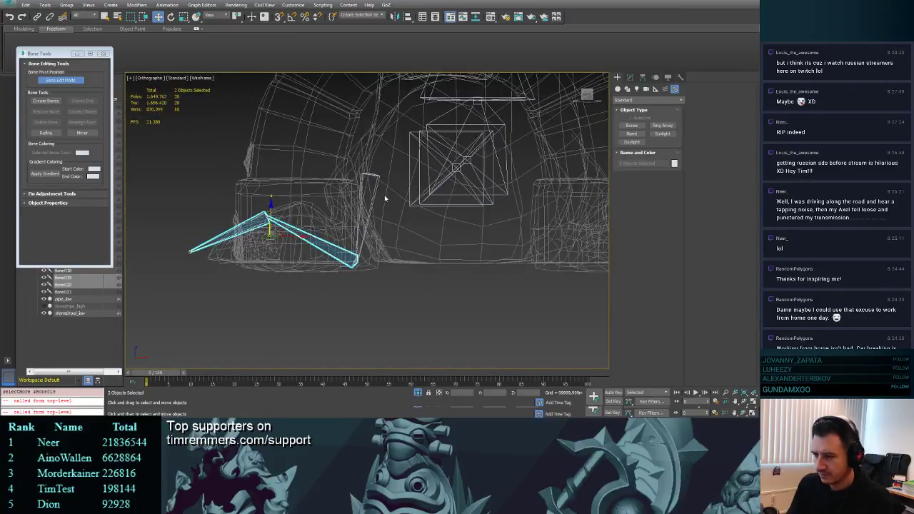
{"action": "key", "text": "f"}
{"action": "middle_click_drag", "start_coordinate": [378, 217], "coordinate": [393, 198]}
{"action": "scroll", "coordinate": [392, 199], "scroll_direction": "down", "scroll_amount": 5}
{"action": "middle_click_drag", "start_coordinate": [353, 302], "coordinate": [396, 274]}
{"action": "scroll", "coordinate": [382, 311], "scroll_direction": "up", "scroll_amount": 5}
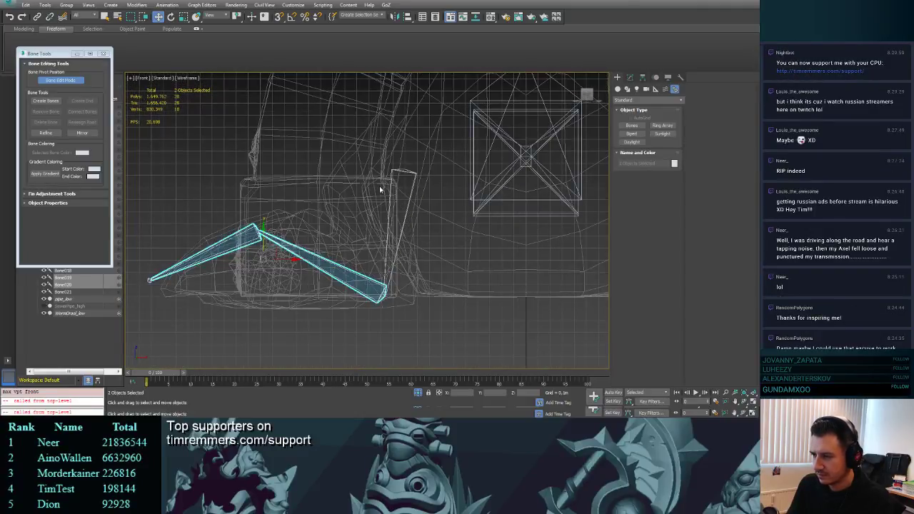
{"action": "left_click", "coordinate": [45, 100]}
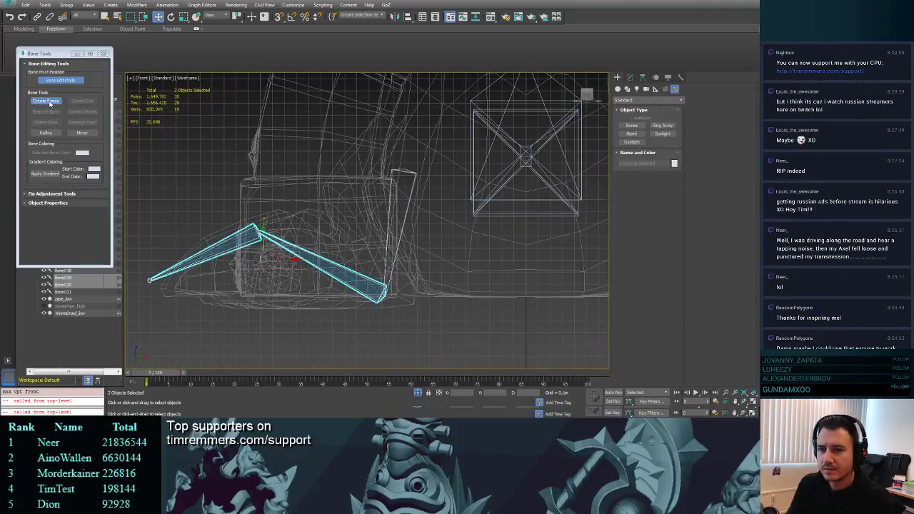
{"action": "left_click", "coordinate": [408, 170]}
{"action": "left_click", "coordinate": [386, 292]}
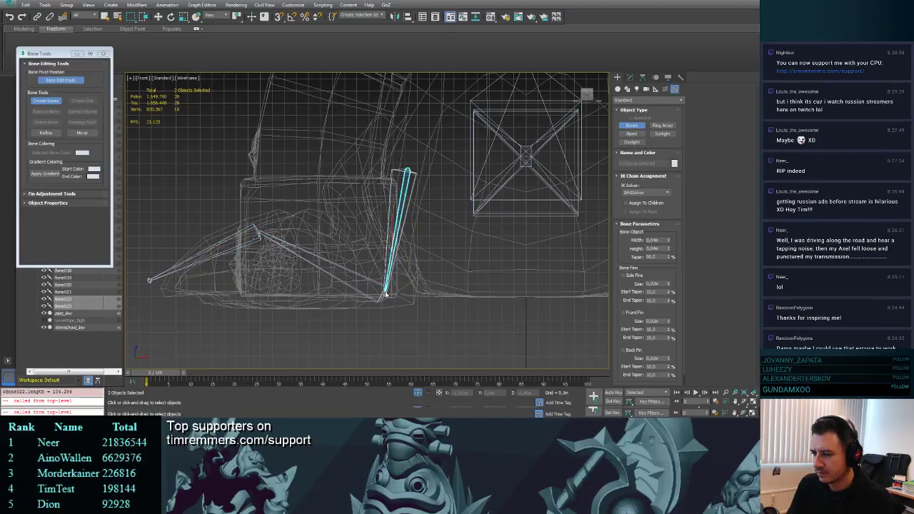
{"action": "left_click", "coordinate": [265, 231]}
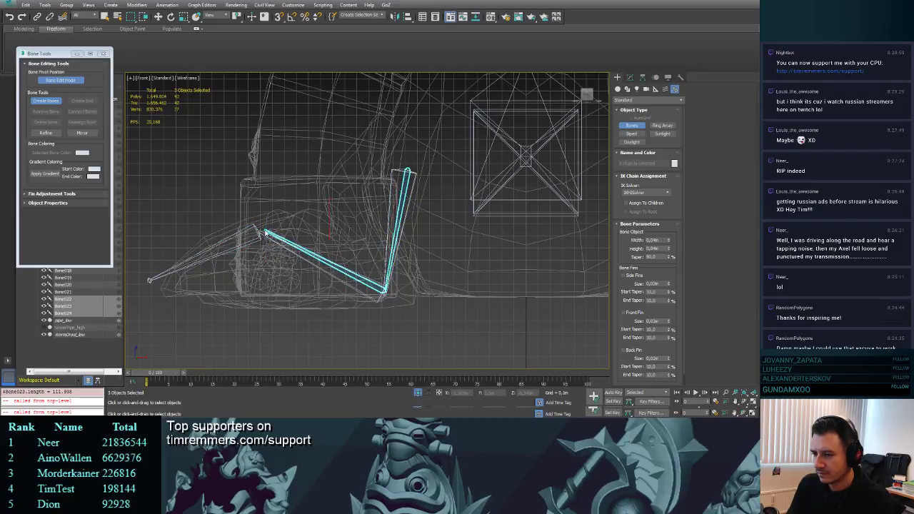
{"action": "left_click", "coordinate": [143, 283]}
{"action": "right_click", "coordinate": [143, 286]}
{"action": "left_click", "coordinate": [143, 284]}
- Stop creating bones, select all four bones of the new chain and move them toward the neighbouring fin
{"action": "middle_click_drag", "start_coordinate": [201, 201], "coordinate": [269, 311], "text": "alt"}
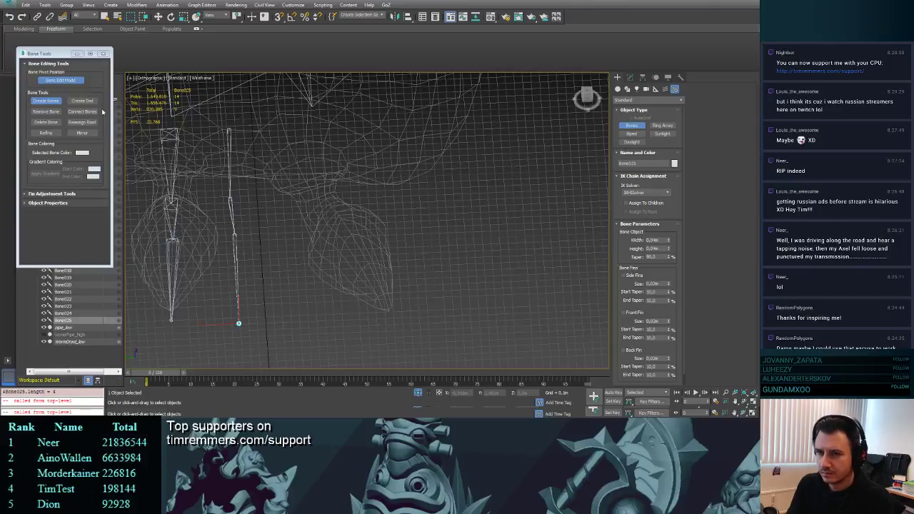
{"action": "key", "text": "w"}
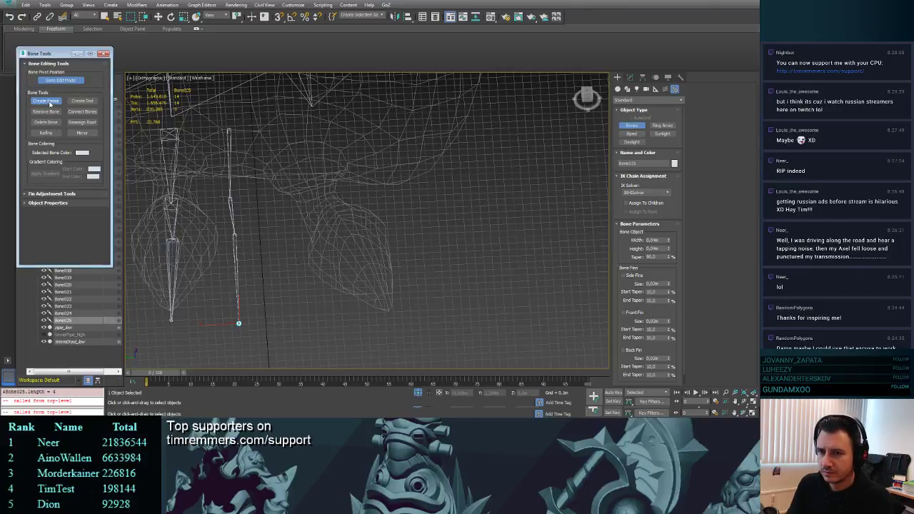
{"action": "left_click_drag", "start_coordinate": [207, 127], "coordinate": [264, 230]}
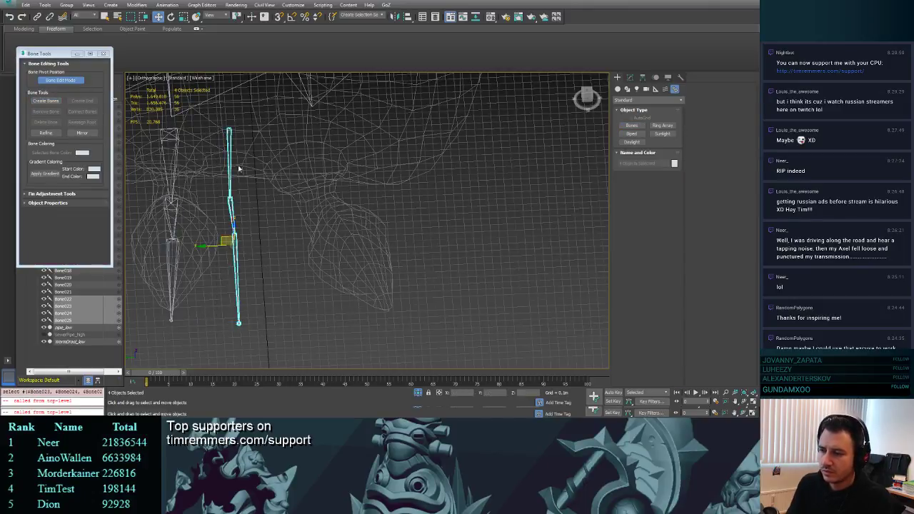
{"action": "left_click_drag", "start_coordinate": [213, 246], "coordinate": [325, 261]}
- Rotate the new chain about Z to follow the neighbouring fin's direction and move it inside that fin
{"action": "key", "text": "e"}
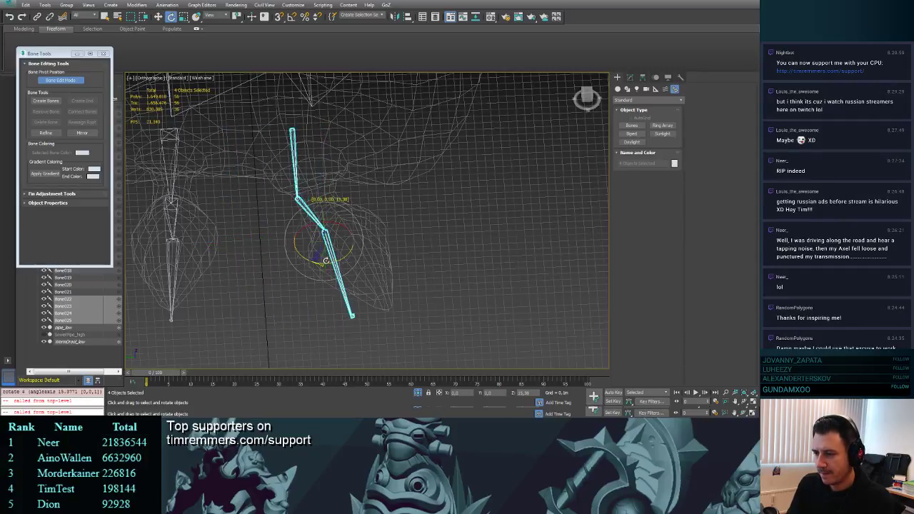
{"action": "middle_click_drag", "start_coordinate": [330, 260], "coordinate": [369, 248], "text": "alt"}
{"action": "left_click_drag", "start_coordinate": [343, 255], "coordinate": [343, 261]}
{"action": "key", "text": "w"}
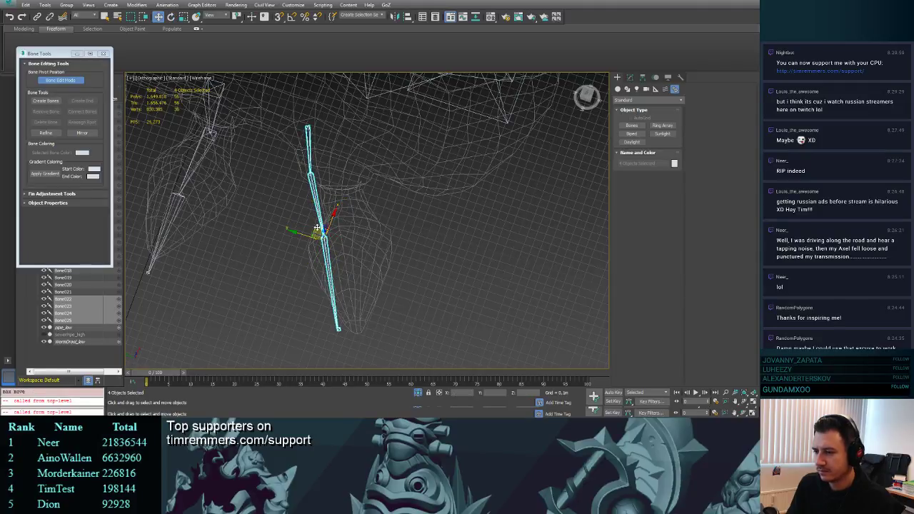
{"action": "left_click_drag", "start_coordinate": [317, 231], "coordinate": [340, 229]}
{"action": "mouse_move", "coordinate": [343, 227]}
{"action": "middle_mouse_down", "text": "alt"}
{"action": "mouse_move", "coordinate": [484, 136]}
{"action": "mouse_move", "coordinate": [392, 145]}
{"action": "mouse_move", "coordinate": [410, 186]}
{"action": "mouse_move", "coordinate": [382, 221]}
{"action": "mouse_move", "coordinate": [343, 224]}
{"action": "mouse_move", "coordinate": [294, 151]}
{"action": "mouse_move", "coordinate": [344, 213]}
{"action": "middle_mouse_up", "text": "alt"}
- Move the new chain's second bone to the base of the neighbouring fin
{"action": "left_click", "coordinate": [425, 257]}
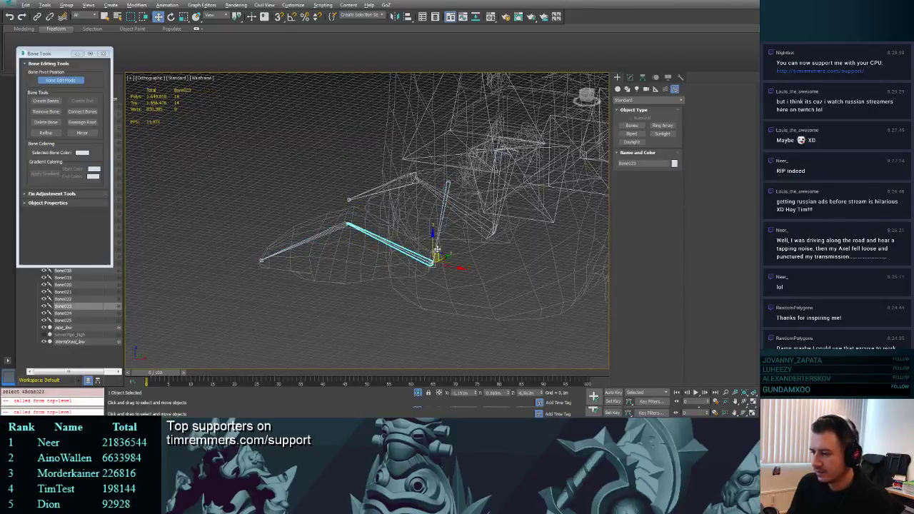
{"action": "middle_click_drag", "start_coordinate": [434, 255], "coordinate": [439, 291], "text": "alt"}
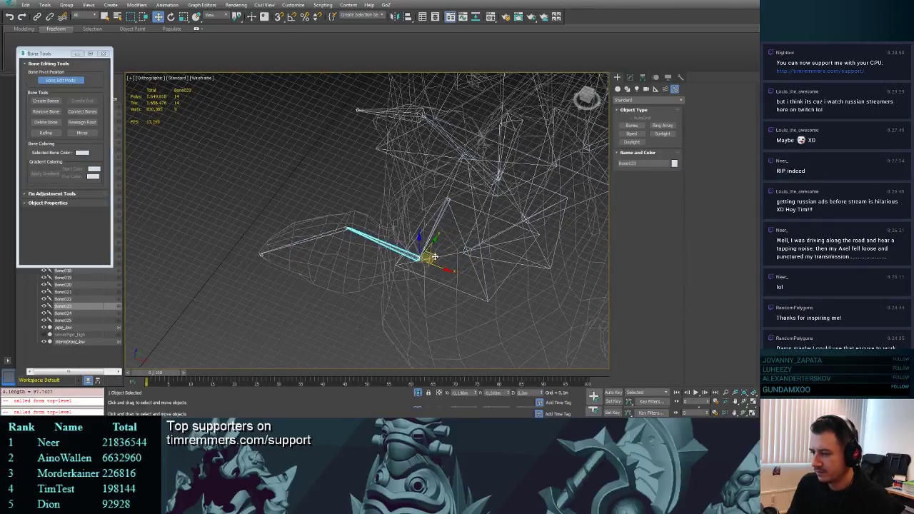
{"action": "middle_click_drag", "start_coordinate": [443, 257], "coordinate": [483, 256], "text": "alt"}
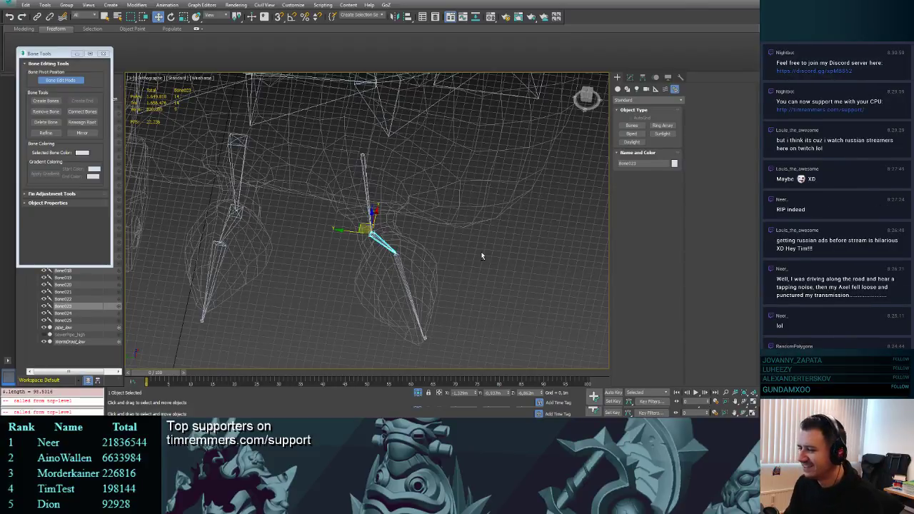
{"action": "middle_click_drag", "start_coordinate": [480, 256], "coordinate": [448, 213], "text": "alt"}
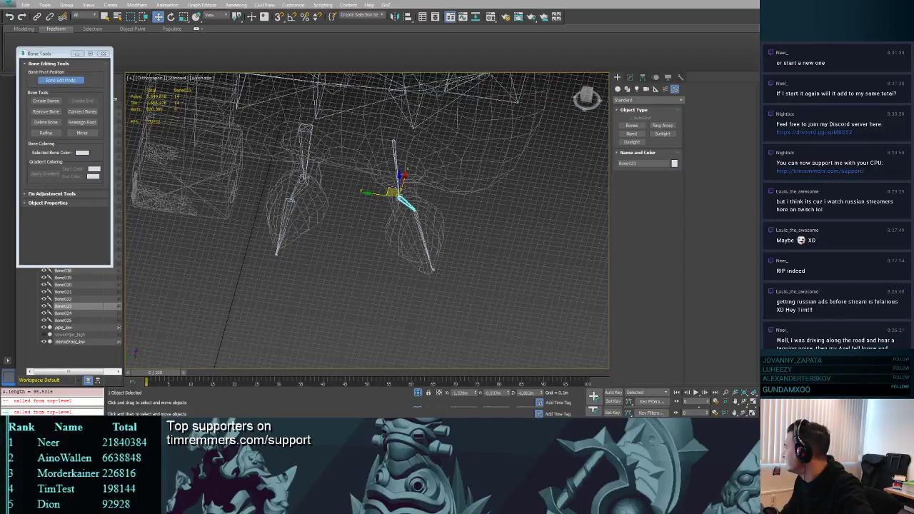
- Bring up the Coinhive dashboard in the browser, check the total hashes and pending payments, and close the window
{"action": "left_click_drag", "start_coordinate": [757, 58], "coordinate": [575, 47]}
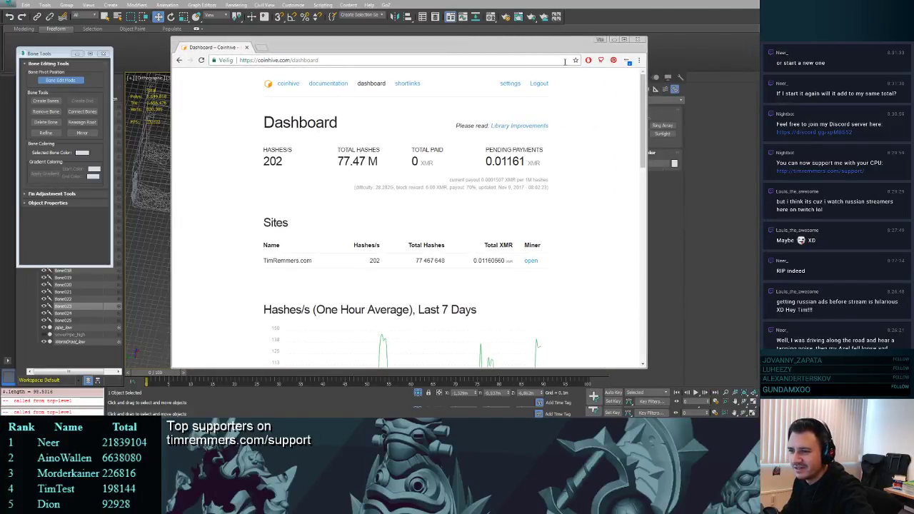
{"action": "left_click_drag", "start_coordinate": [338, 161], "coordinate": [350, 161]}
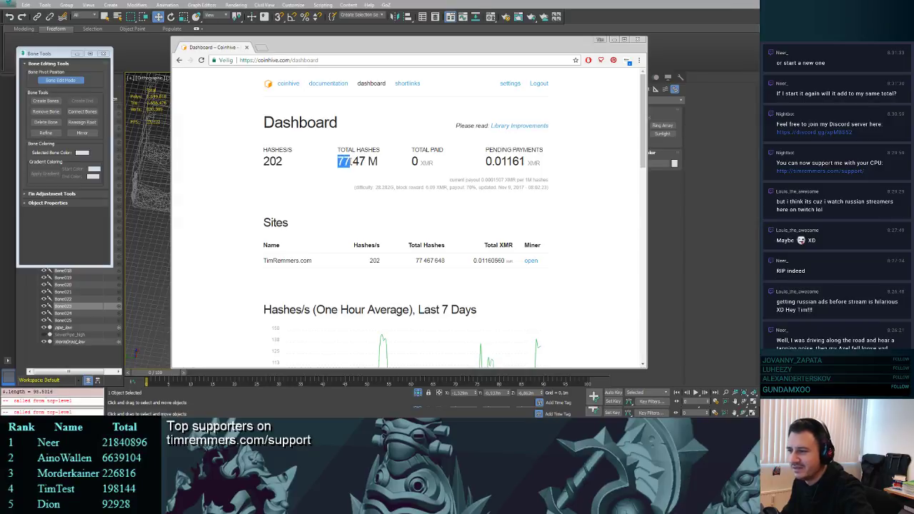
{"action": "left_click", "coordinate": [361, 164]}
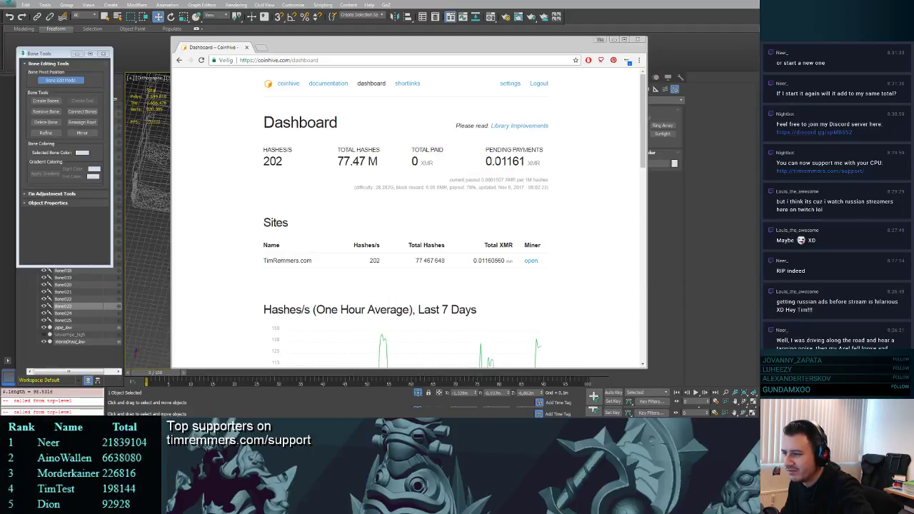
{"action": "left_click_drag", "start_coordinate": [492, 161], "coordinate": [498, 161]}
{"action": "left_click", "coordinate": [498, 162]}
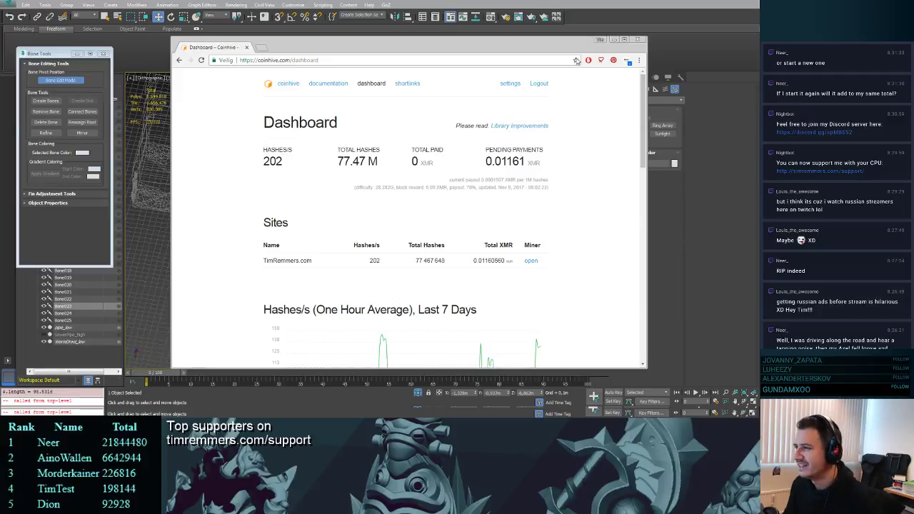
{"action": "left_click", "coordinate": [637, 39]}
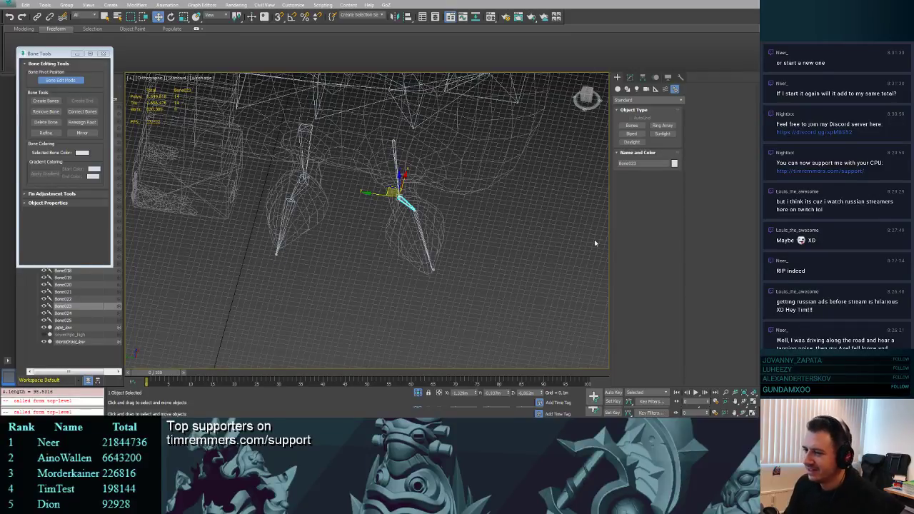
- Select all eight bones of the two lower-fin chains
{"action": "middle_click_drag", "start_coordinate": [327, 170], "coordinate": [350, 178]}
{"action": "middle_click_drag", "start_coordinate": [506, 200], "coordinate": [398, 179]}
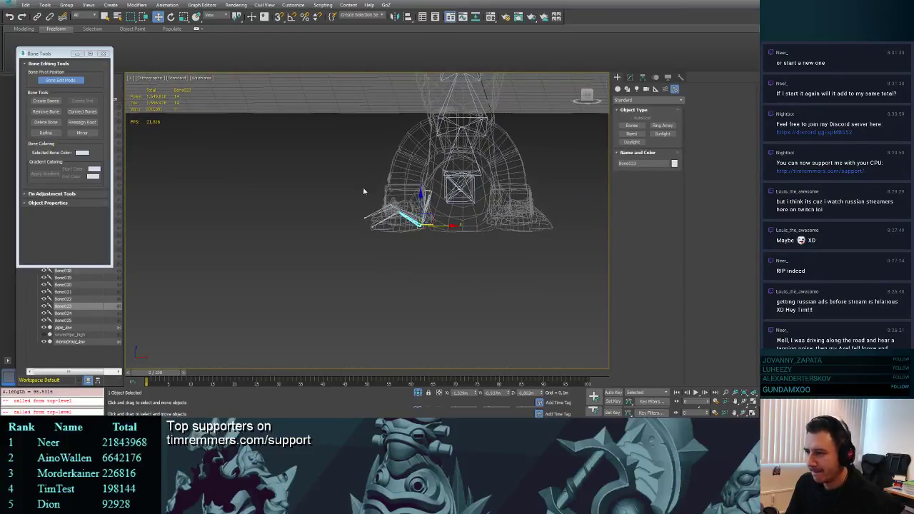
{"action": "left_click_drag", "start_coordinate": [434, 250], "coordinate": [435, 245]}
{"action": "middle_click_drag", "start_coordinate": [435, 244], "coordinate": [428, 268], "text": "alt"}
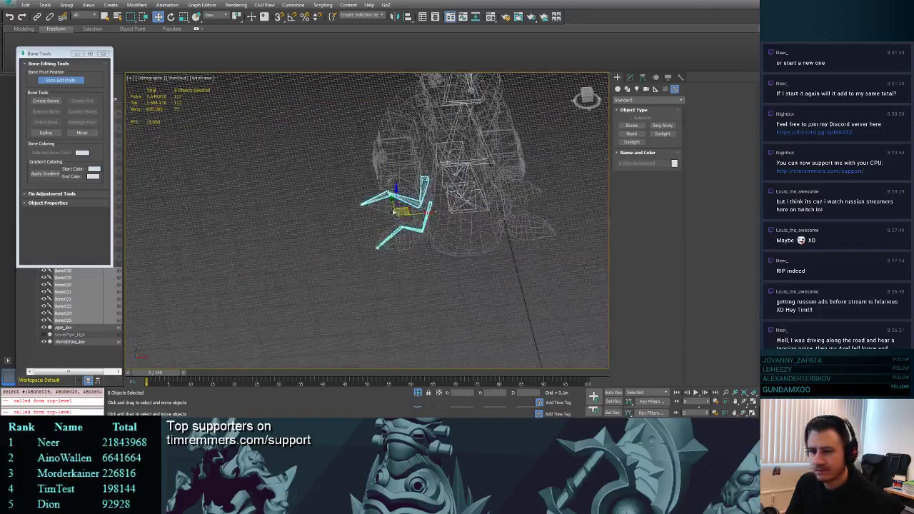
- Mirror the eight selected fin bones across the X axis with Y as the flip axis, offsetting the copies to the opposite fins in front view
{"action": "left_click", "coordinate": [83, 134]}
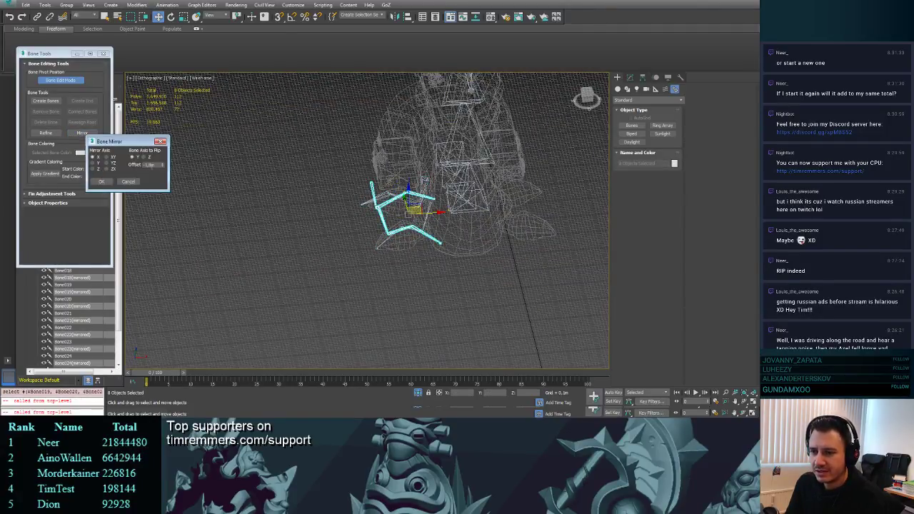
{"action": "left_click", "coordinate": [129, 182]}
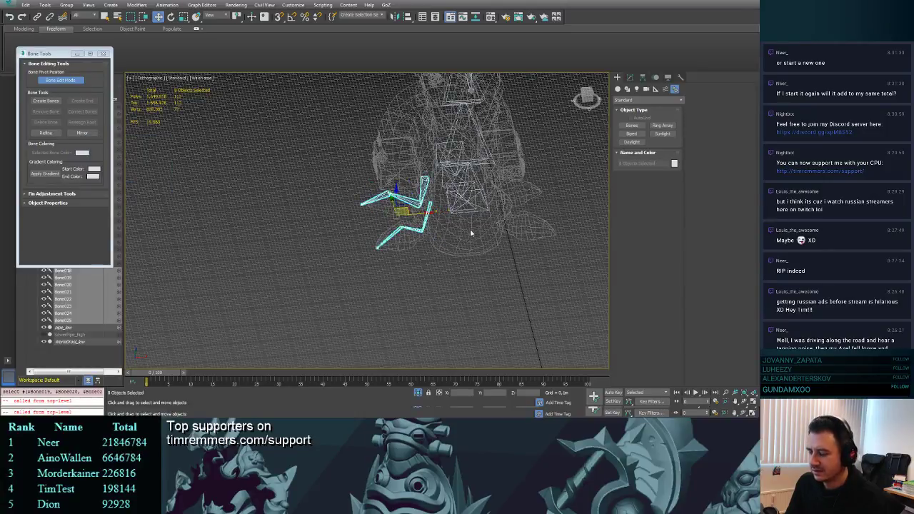
{"action": "middle_click_drag", "start_coordinate": [472, 233], "coordinate": [419, 223]}
{"action": "key", "text": "f"}
{"action": "scroll", "coordinate": [409, 241], "scroll_direction": "down", "scroll_amount": 10}
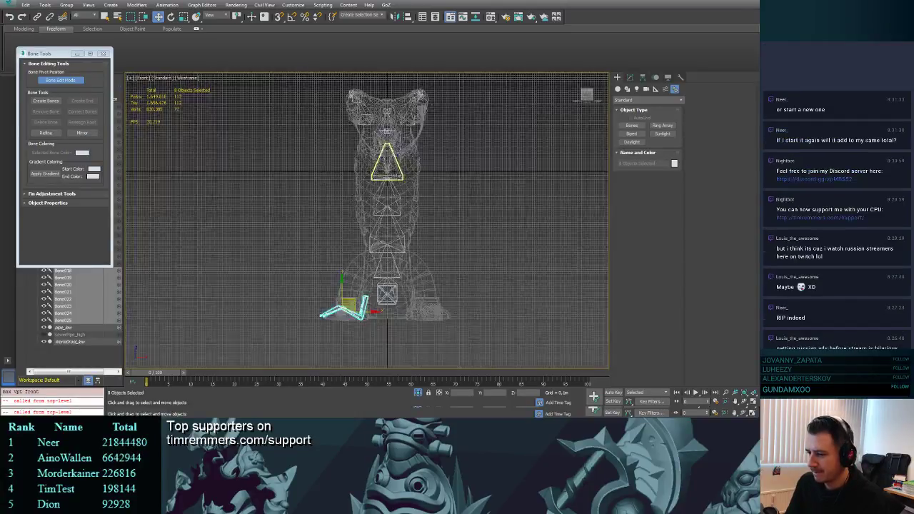
{"action": "scroll", "coordinate": [459, 225], "scroll_direction": "up", "scroll_amount": 3}
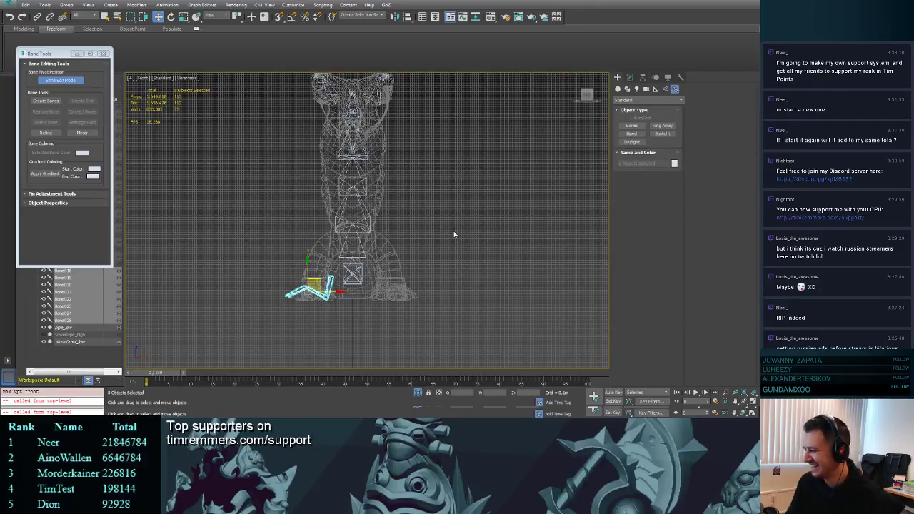
{"action": "left_click", "coordinate": [81, 133]}
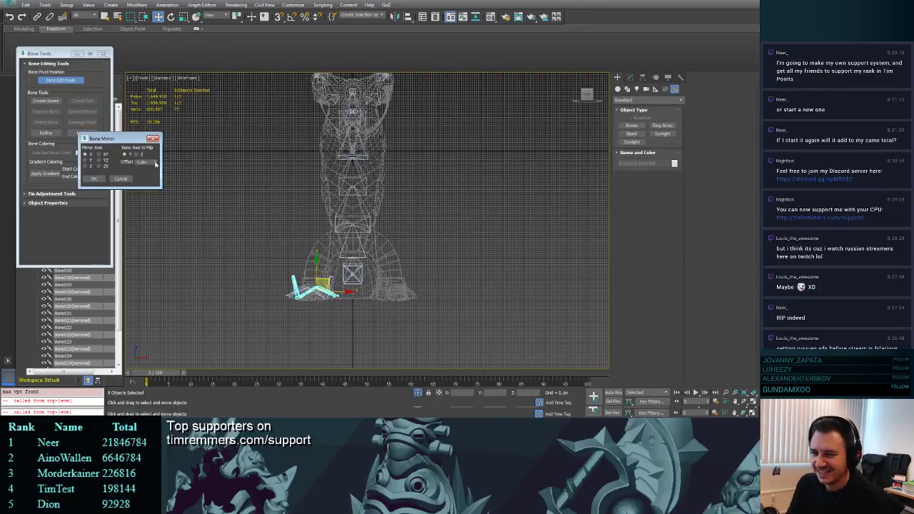
{"action": "left_click_drag", "start_coordinate": [155, 164], "coordinate": [114, 405]}
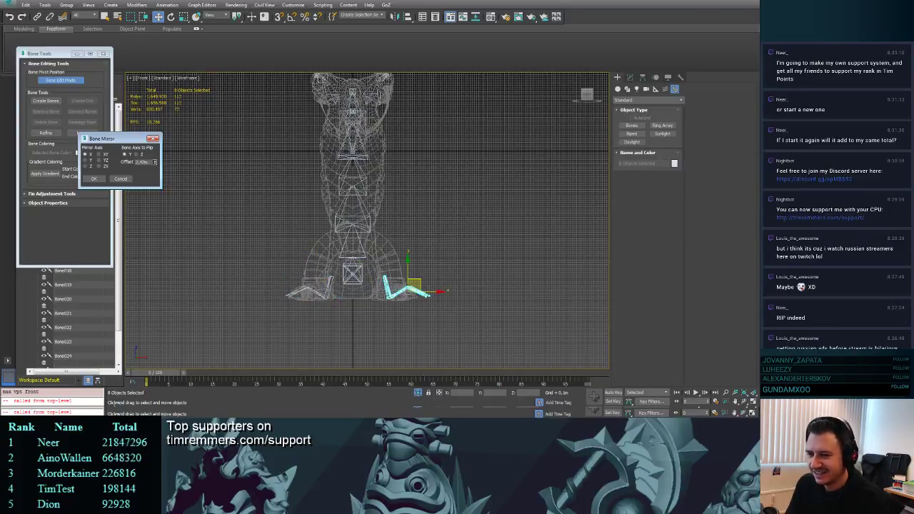
{"action": "left_click", "coordinate": [101, 176]}
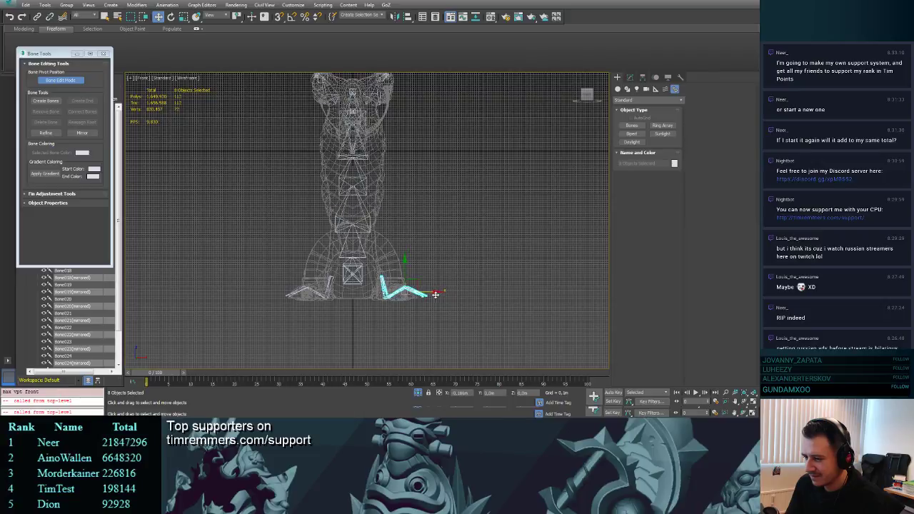
- Move the mirrored bones along X to fit inside the opposite fins and save the scene
{"action": "left_click_drag", "start_coordinate": [435, 295], "coordinate": [432, 296]}
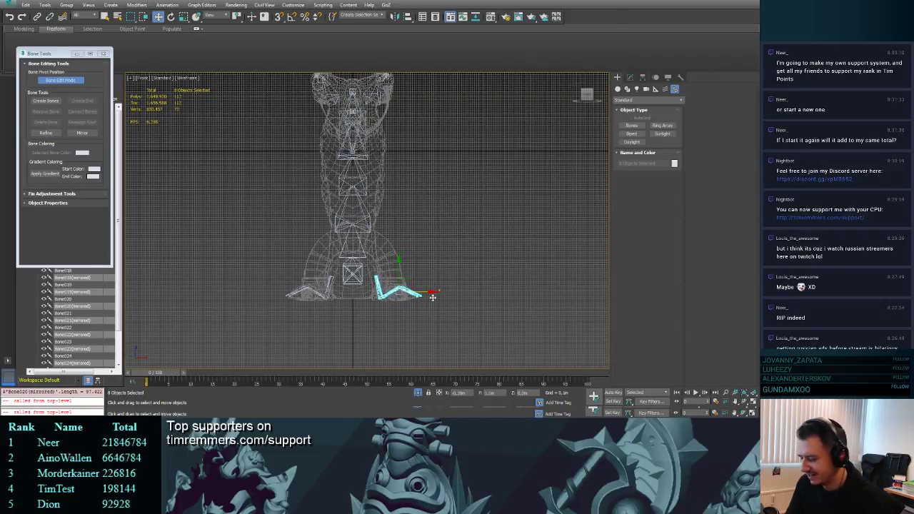
{"action": "key", "text": "p"}
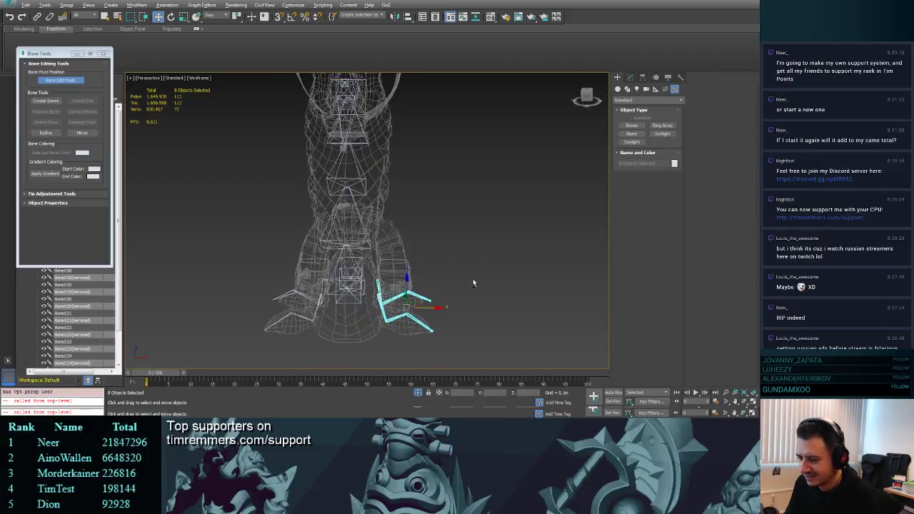
{"action": "middle_click_drag", "start_coordinate": [473, 283], "coordinate": [506, 281], "text": "alt"}
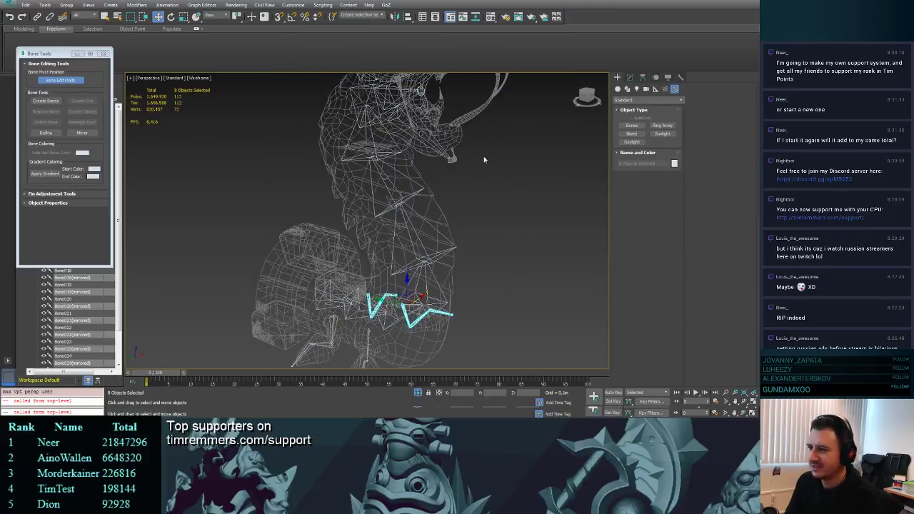
{"action": "middle_click_drag", "start_coordinate": [484, 160], "coordinate": [527, 239], "text": "alt"}
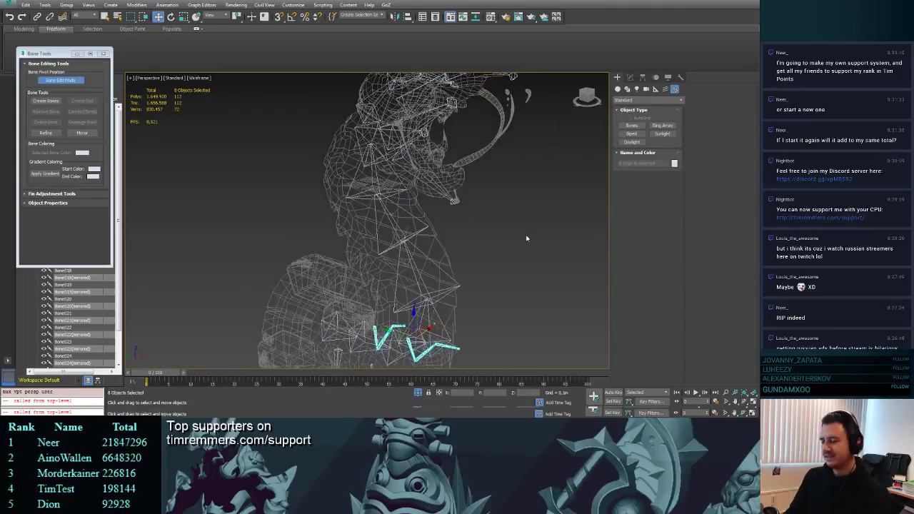
{"action": "key", "text": "ctrl+s"}
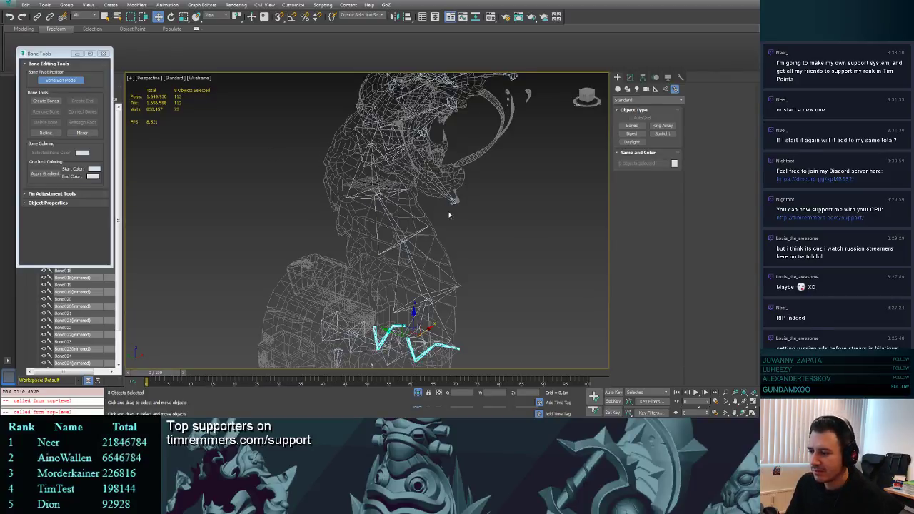
- Unfreeze all objects and select the worm's low-poly mesh
{"action": "middle_click_drag", "start_coordinate": [450, 214], "coordinate": [456, 117], "text": "alt"}
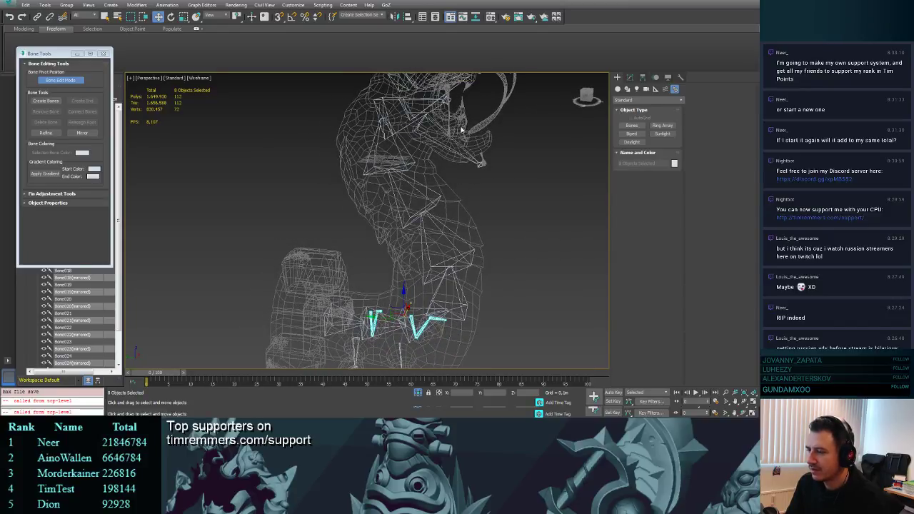
{"action": "middle_click_drag", "start_coordinate": [560, 125], "coordinate": [508, 149], "text": "alt"}
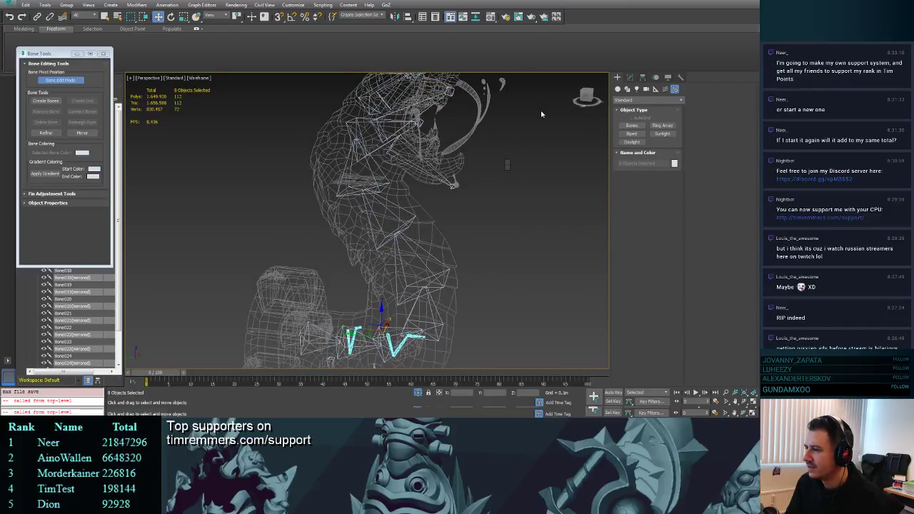
{"action": "key", "text": "7"}
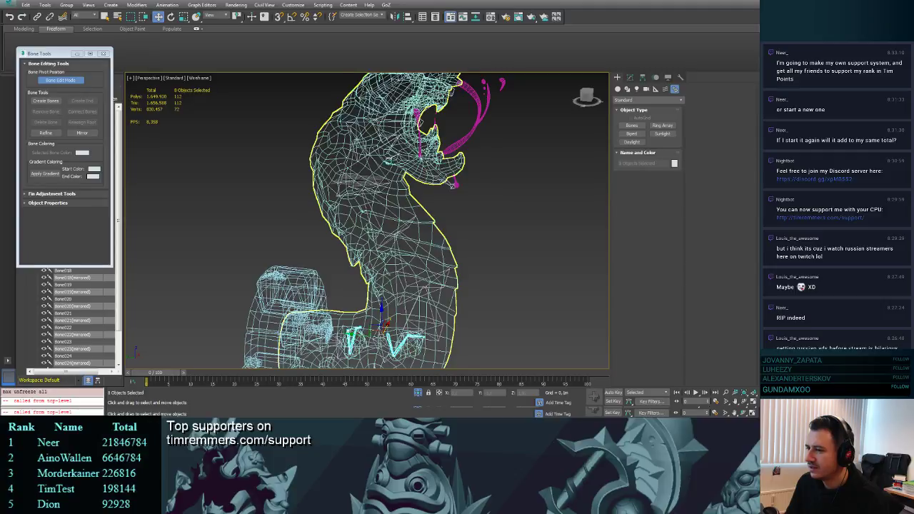
{"action": "left_click", "coordinate": [389, 162]}
{"action": "scroll", "coordinate": [507, 193], "scroll_direction": "down", "scroll_amount": 3}
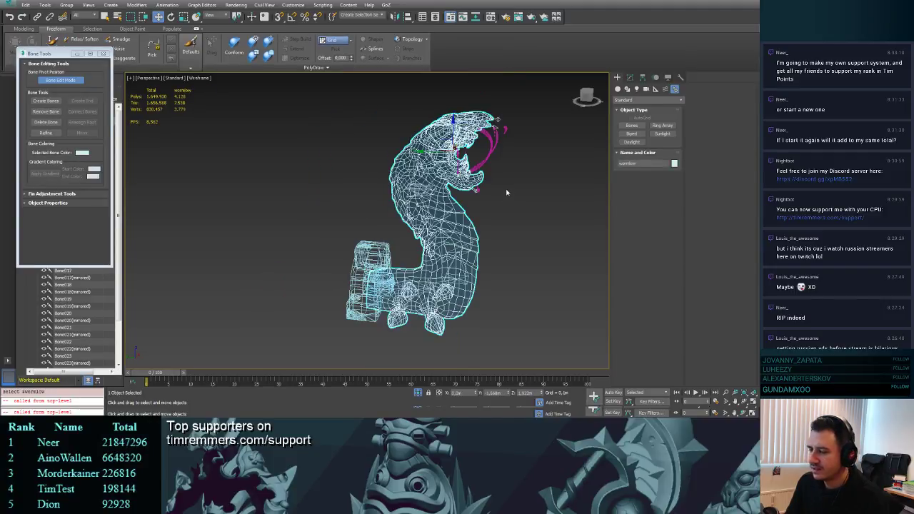
{"action": "middle_click_drag", "start_coordinate": [507, 192], "coordinate": [444, 204]}
- Apply a Skin modifier to the worm mesh and briefly toggle envelope editing on and off
{"action": "left_click", "coordinate": [630, 77]}
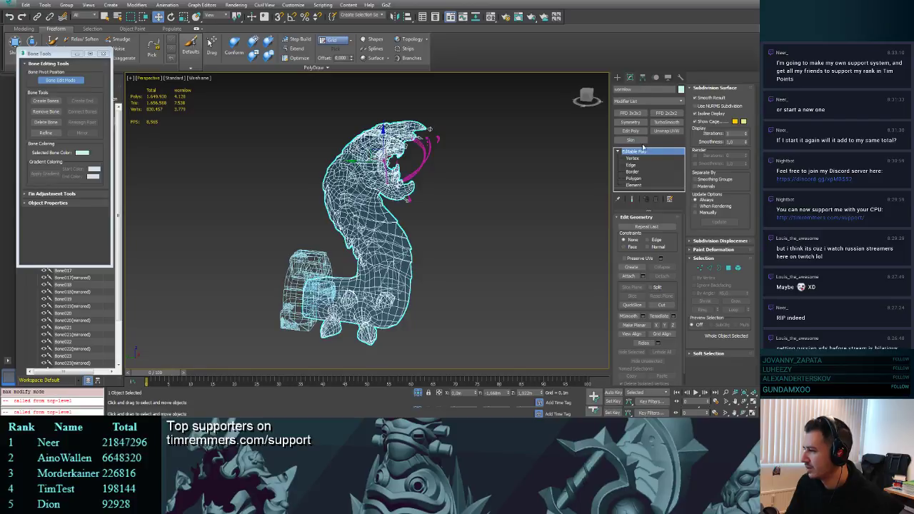
{"action": "left_click", "coordinate": [640, 143]}
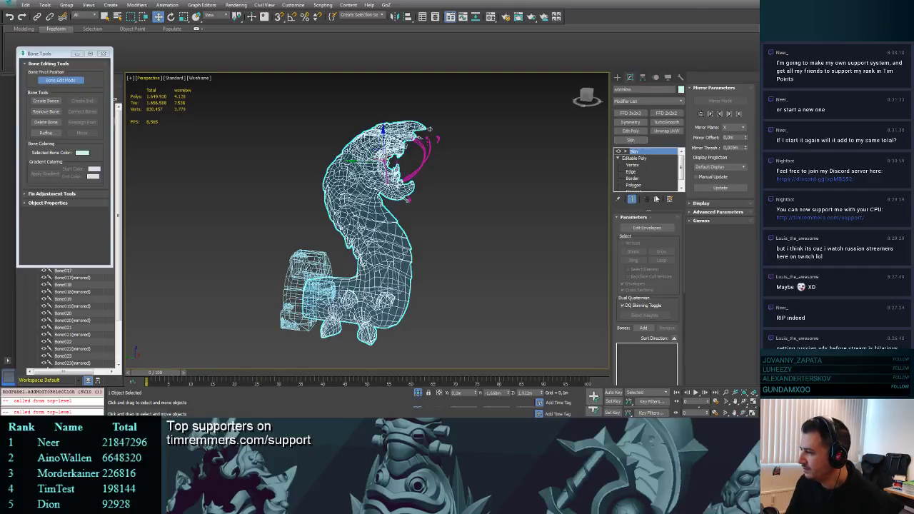
{"action": "left_click", "coordinate": [646, 228]}
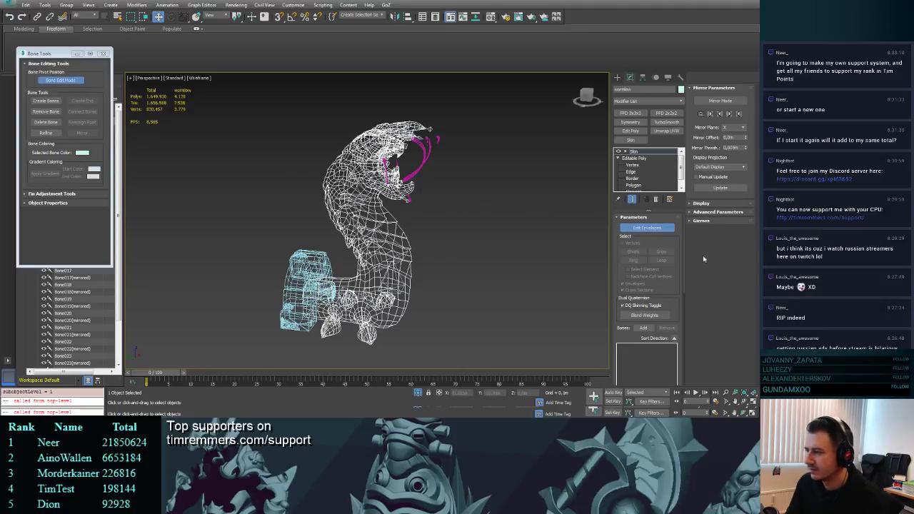
{"action": "left_click", "coordinate": [646, 228]}
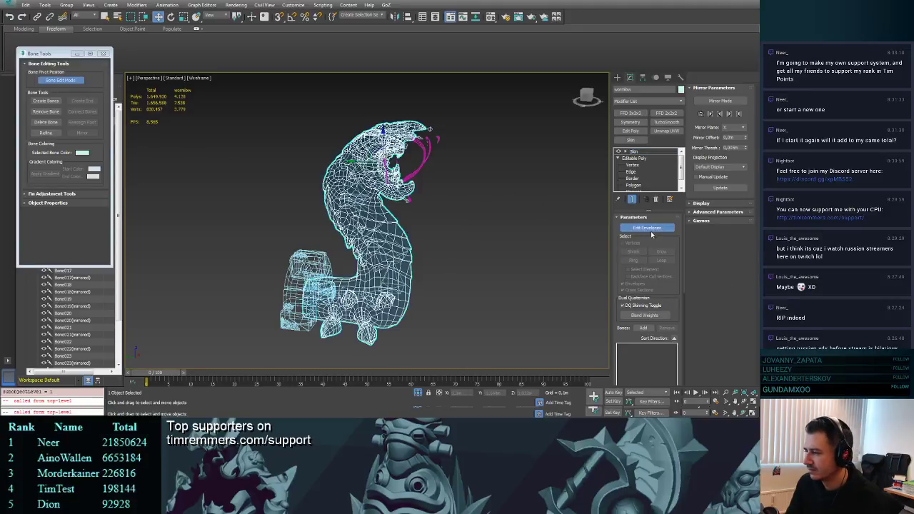
- Add the listed root bones from Bone001 through Bone022(mirrored) to the Skin modifier
{"action": "left_click", "coordinate": [645, 328]}
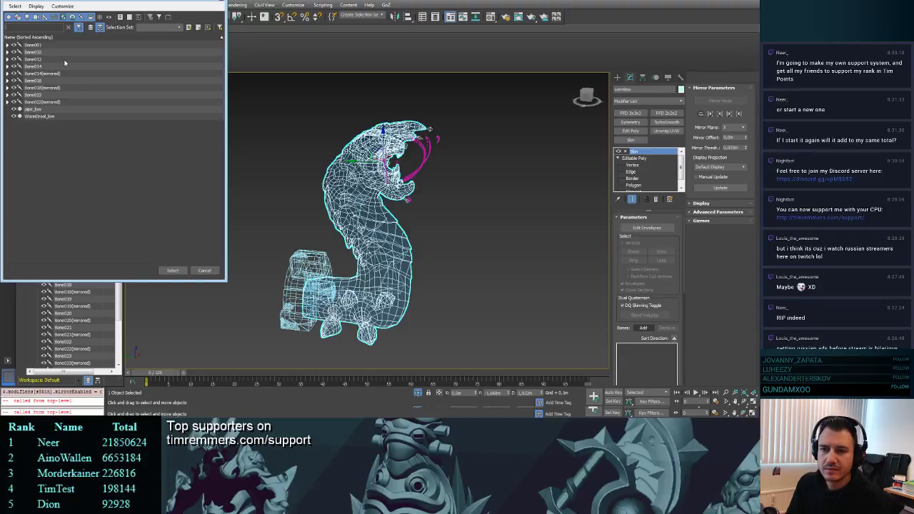
{"action": "left_click", "coordinate": [39, 45]}
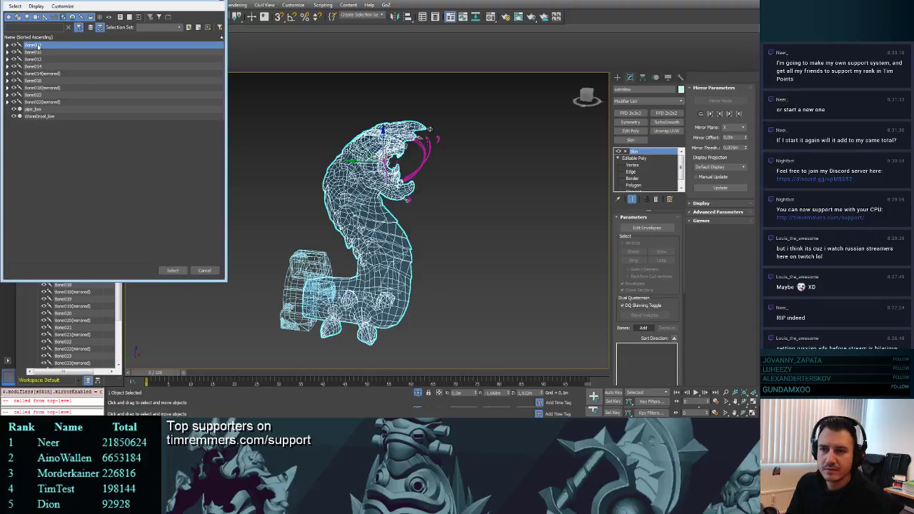
{"action": "left_click", "coordinate": [50, 102], "text": "shift"}
{"action": "left_click", "coordinate": [168, 272]}
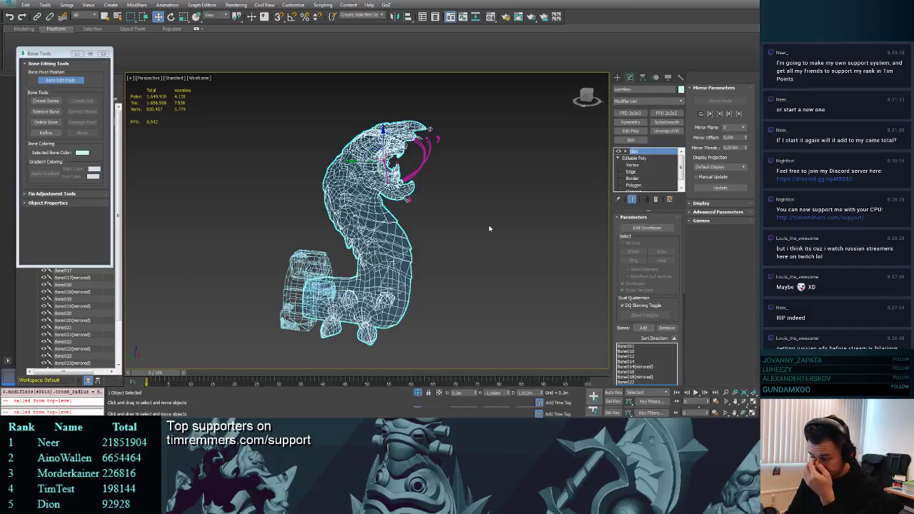
- Test the skinning by rotating the spine bone below the head, and undo the rotation
{"action": "middle_click_drag", "start_coordinate": [468, 219], "coordinate": [494, 249]}
{"action": "scroll", "coordinate": [479, 234], "scroll_direction": "up", "scroll_amount": 3}
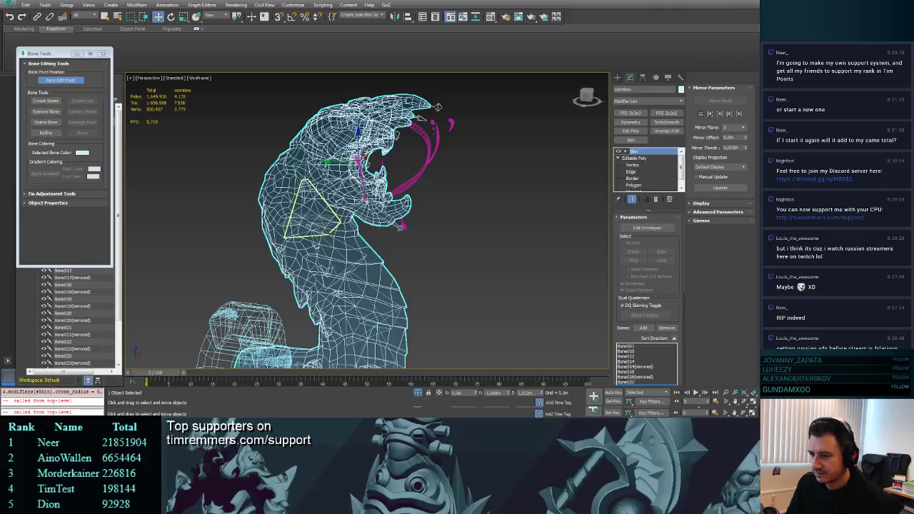
{"action": "left_click", "coordinate": [313, 215]}
{"action": "key", "text": "e"}
{"action": "mouse_move", "coordinate": [313, 215]}
{"action": "left_mouse_down"}
{"action": "mouse_move", "coordinate": [296, 228]}
{"action": "mouse_move", "coordinate": [310, 214]}
{"action": "left_mouse_up"}
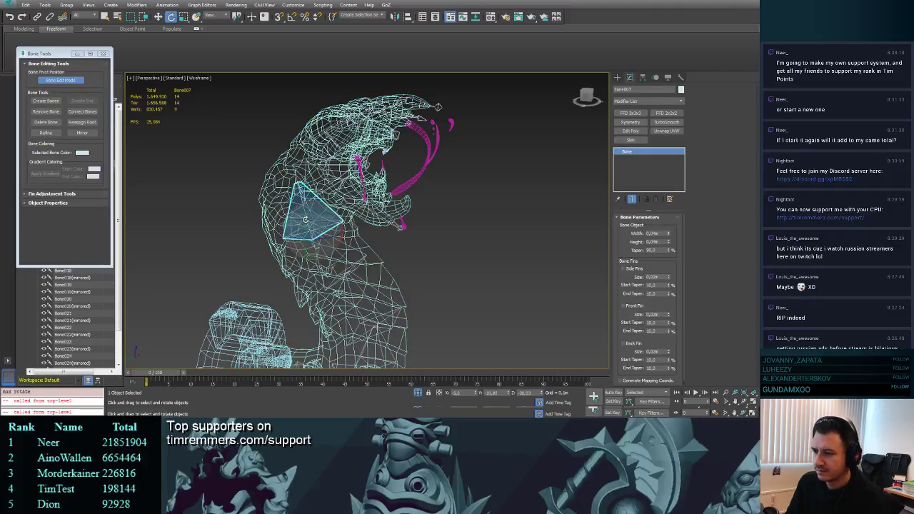
{"action": "key", "text": "ctrl+z"}
- Reselect the worm mesh and examine Bone010 and Bone001 in the Skin modifier's bone list
{"action": "left_click", "coordinate": [617, 77]}
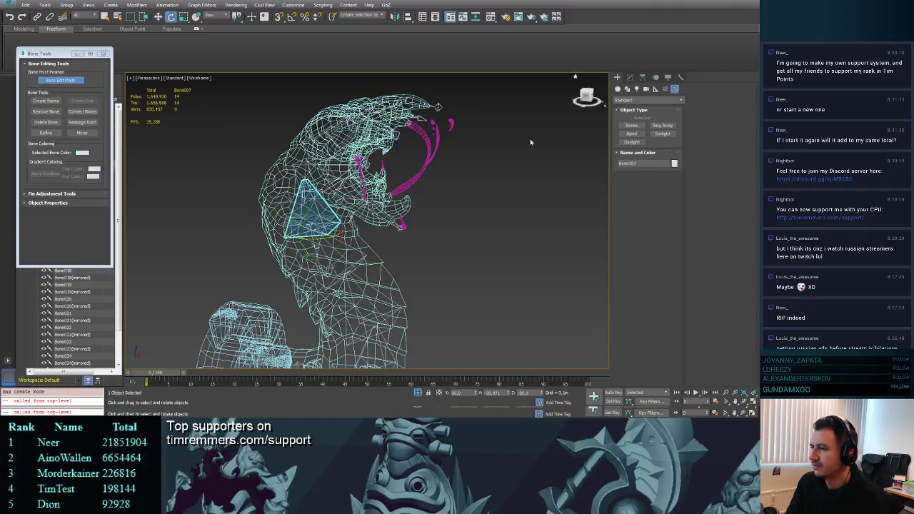
{"action": "left_click", "coordinate": [531, 143]}
{"action": "left_click", "coordinate": [325, 185]}
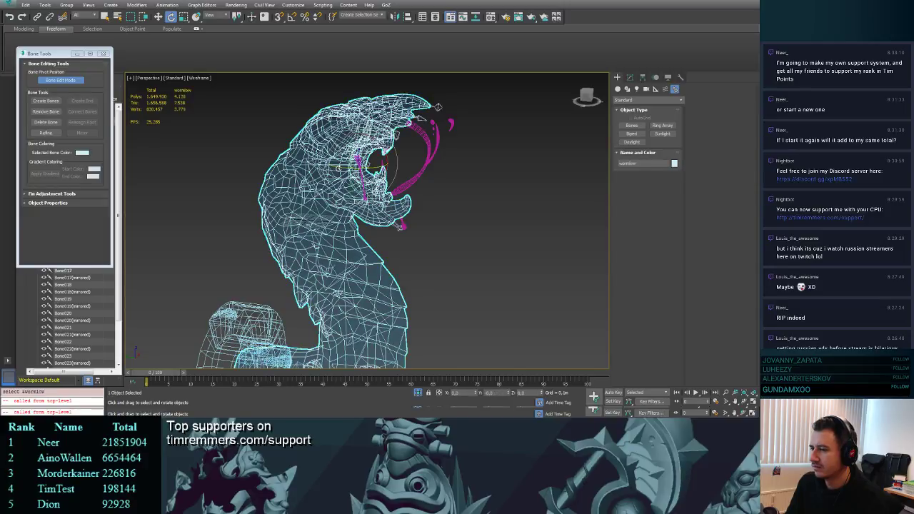
{"action": "left_click", "coordinate": [630, 77]}
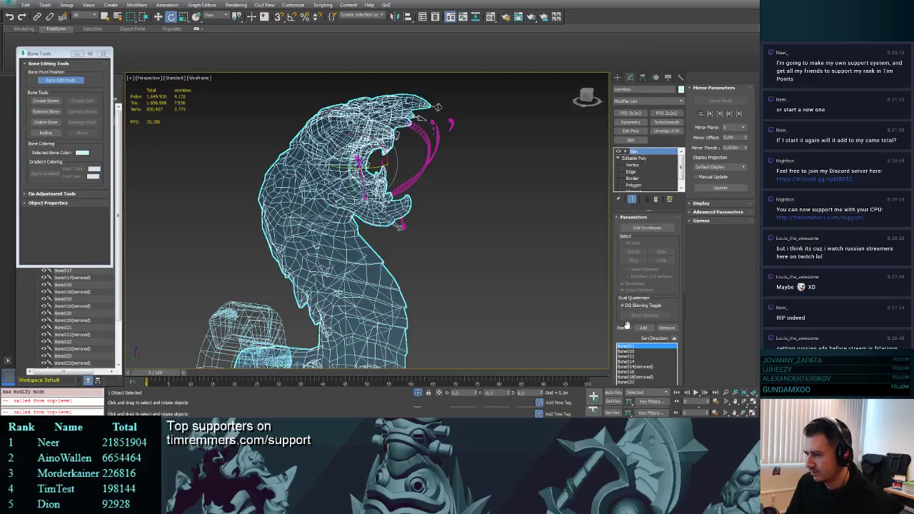
{"action": "left_click", "coordinate": [627, 352]}
{"action": "middle_click_drag", "start_coordinate": [498, 278], "coordinate": [502, 203]}
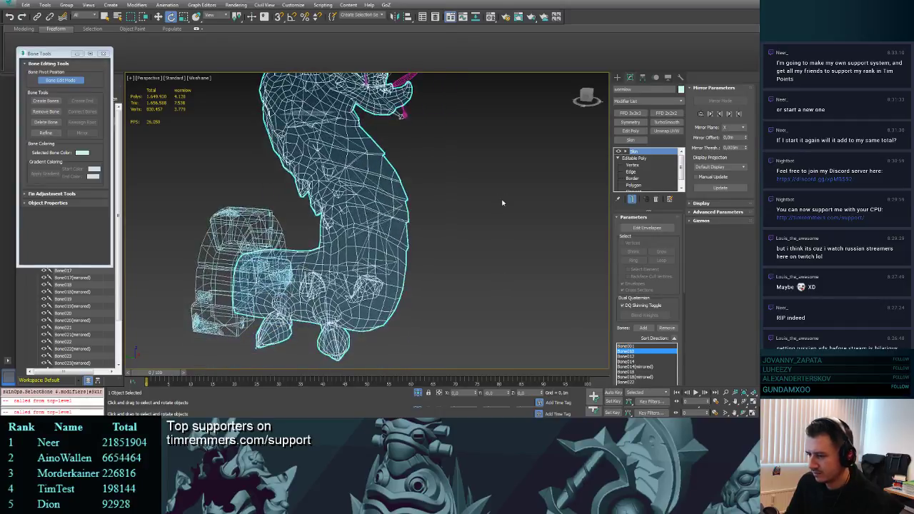
{"action": "left_click", "coordinate": [631, 347]}
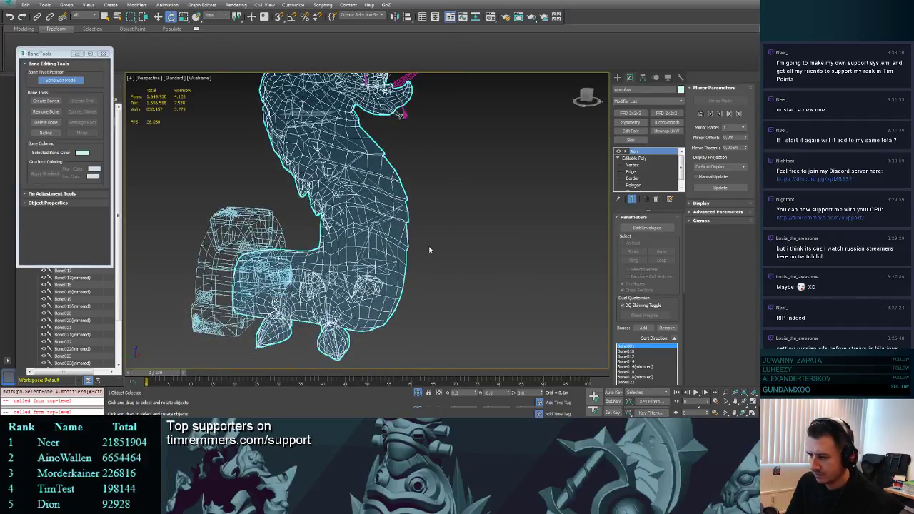
{"action": "middle_click_drag", "start_coordinate": [429, 250], "coordinate": [461, 228]}
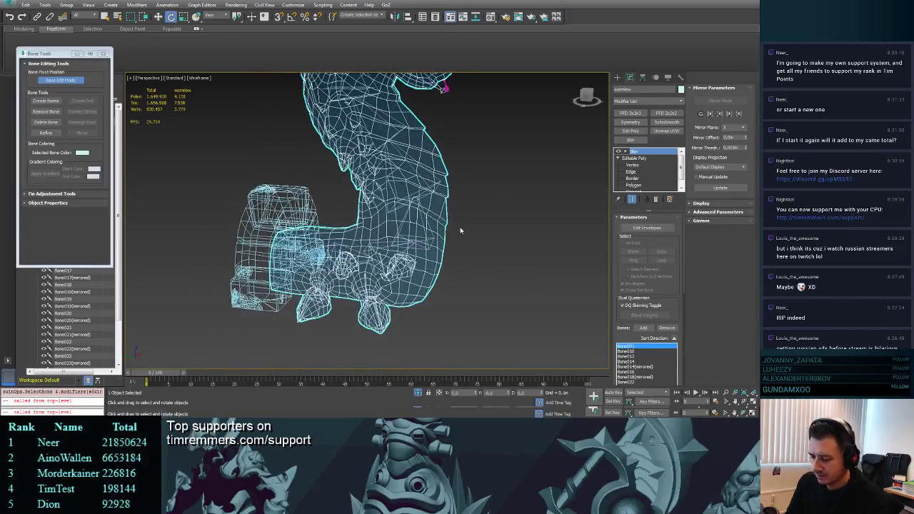
- Close the Bone Tools window, test-rotate Bone001, undo the rotation and clear the selection
{"action": "left_click", "coordinate": [103, 55]}
{"action": "left_click", "coordinate": [73, 136]}
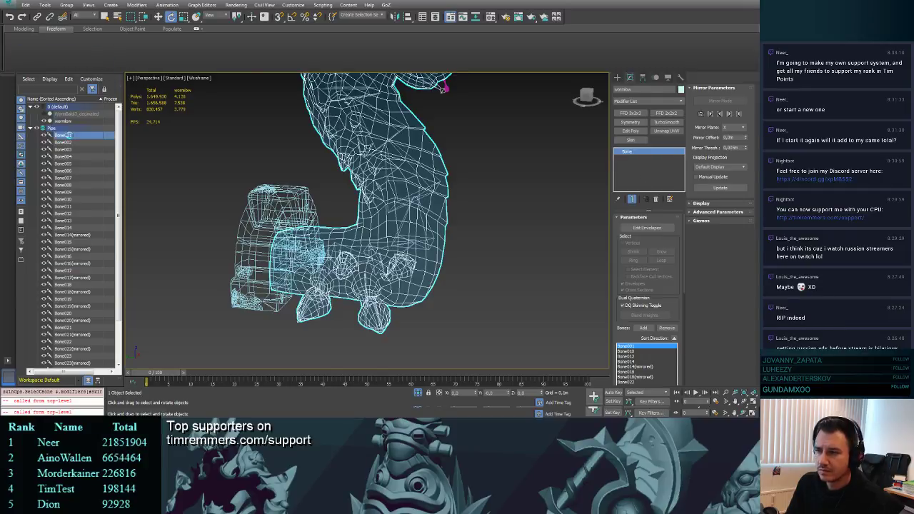
{"action": "mouse_move", "coordinate": [306, 245]}
{"action": "left_mouse_down"}
{"action": "mouse_move", "coordinate": [283, 236]}
{"action": "mouse_move", "coordinate": [312, 241]}
{"action": "left_mouse_up"}
{"action": "key", "text": "ctrl+z"}
{"action": "middle_click_drag", "start_coordinate": [472, 177], "coordinate": [457, 220]}
{"action": "left_click", "coordinate": [413, 183]}
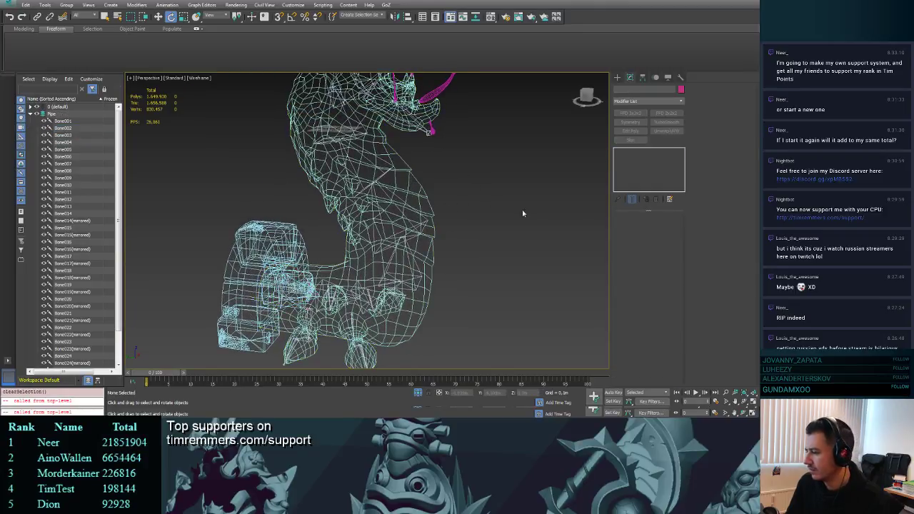
- Select the worm mesh and remove every bone from its Skin modifier's bone list
{"action": "left_click", "coordinate": [418, 187]}
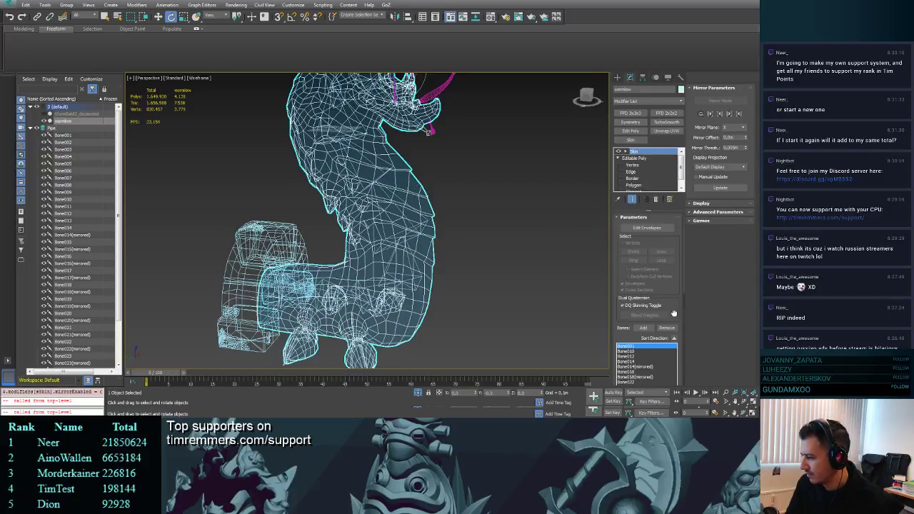
{"action": "left_click_drag", "start_coordinate": [675, 314], "coordinate": [674, 282]}
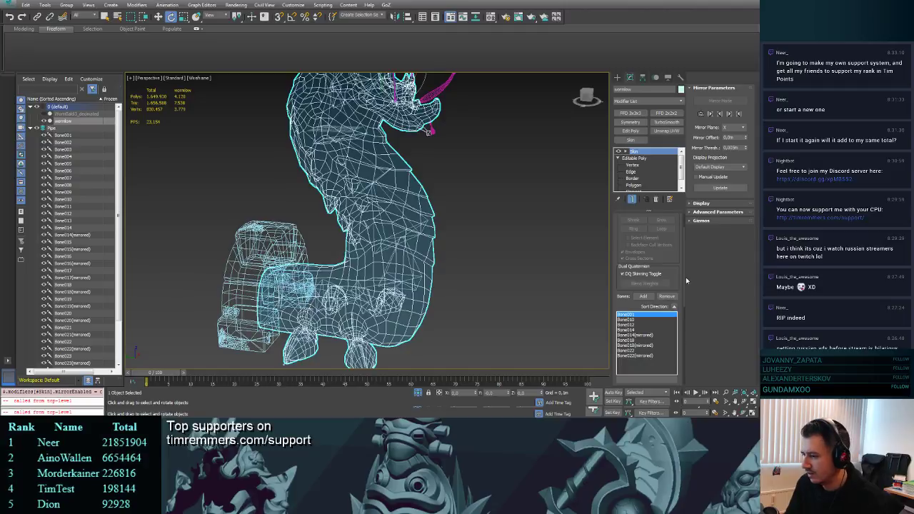
{"action": "left_click", "coordinate": [624, 357]}
{"action": "left_click", "coordinate": [629, 315]}
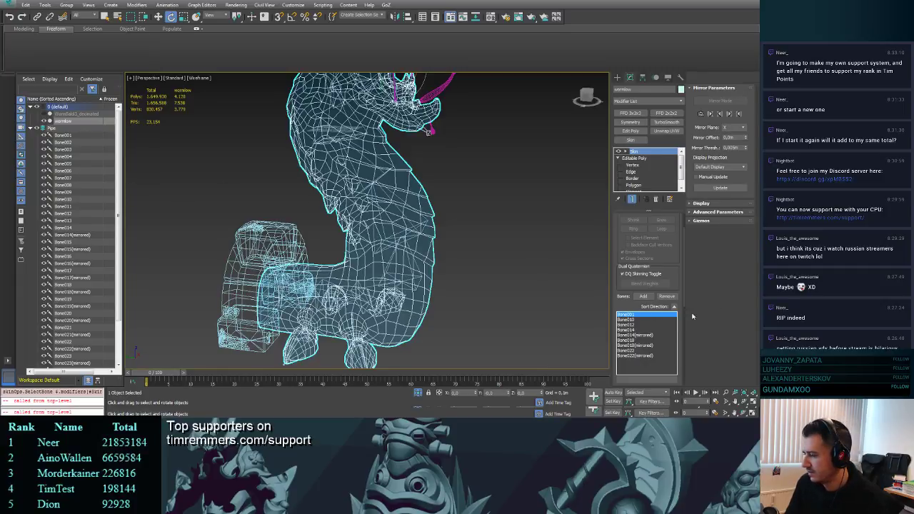
{"action": "left_click", "coordinate": [666, 297]}
{"action": "left_click", "coordinate": [667, 296]}
{"action": "left_click", "coordinate": [667, 296]}
{"action": "left_click", "coordinate": [666, 296]}
{"action": "left_click", "coordinate": [666, 296]}
{"action": "left_click", "coordinate": [667, 296]}
{"action": "left_click", "coordinate": [666, 296]}
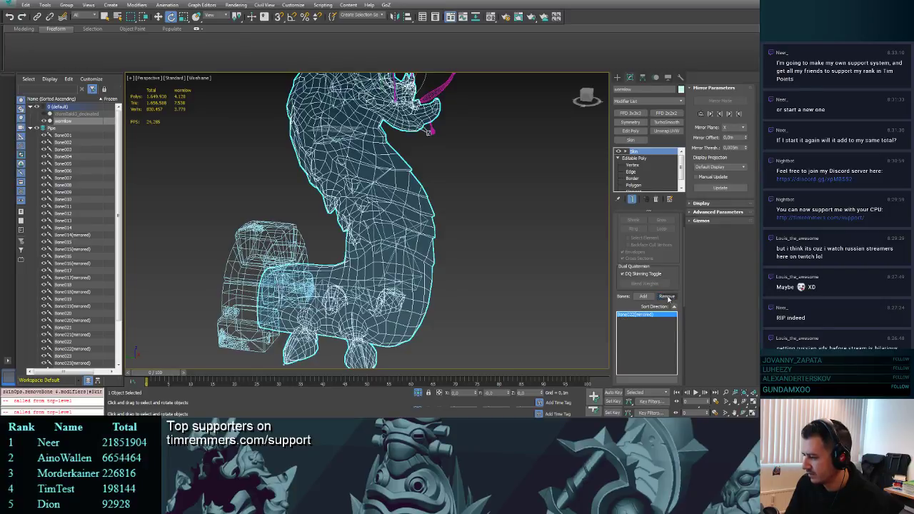
{"action": "left_click", "coordinate": [667, 297]}
{"action": "left_click", "coordinate": [666, 296]}
- Reselect the worm mesh, start adding bones to its Skin modifier, and expand the Bone001 hierarchy down to Bone009
{"action": "left_click", "coordinate": [64, 137]}
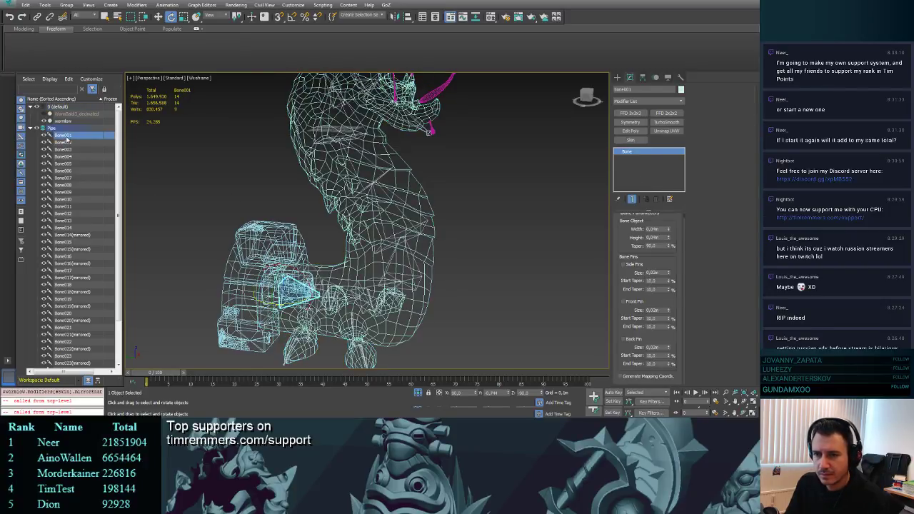
{"action": "left_click", "coordinate": [440, 195]}
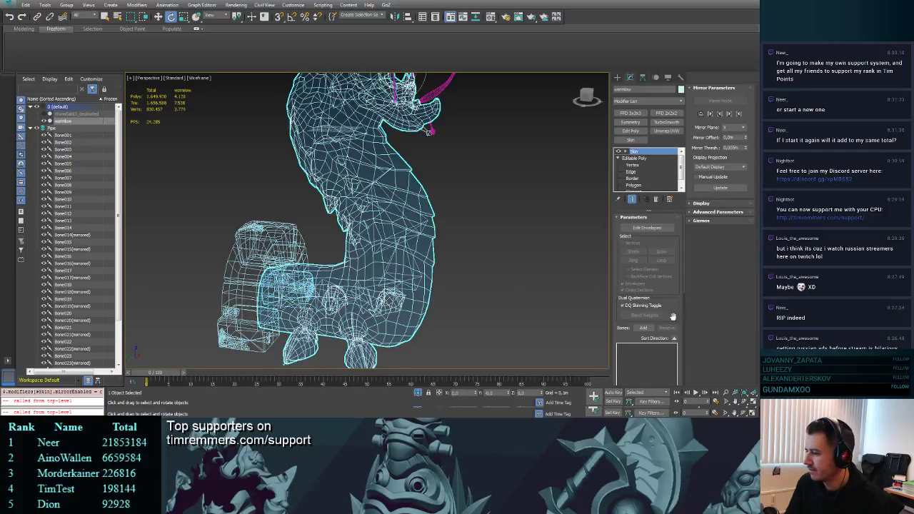
{"action": "left_click", "coordinate": [644, 329]}
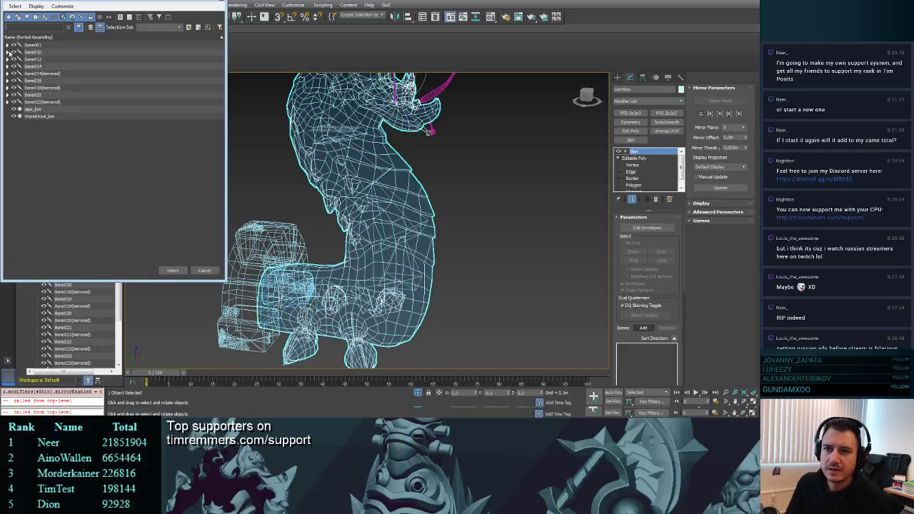
{"action": "left_click", "coordinate": [7, 47]}
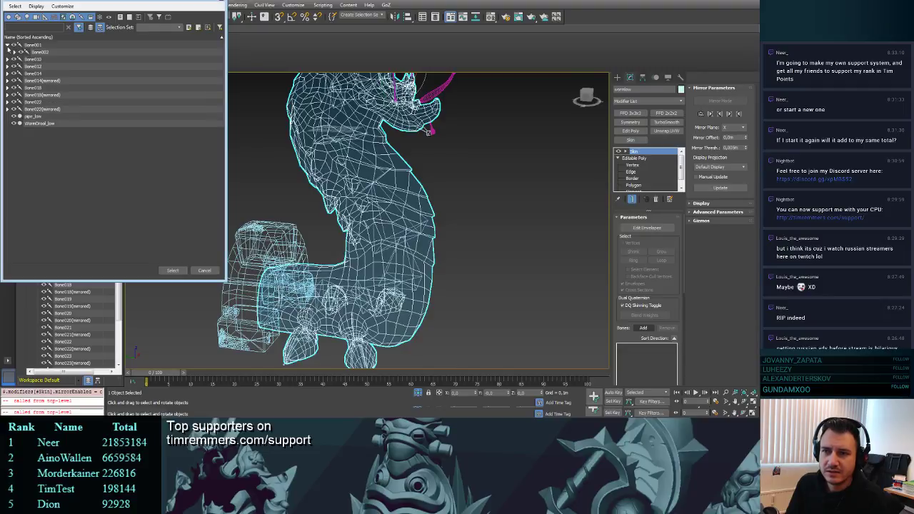
{"action": "left_click", "coordinate": [15, 52]}
{"action": "left_click", "coordinate": [21, 59]}
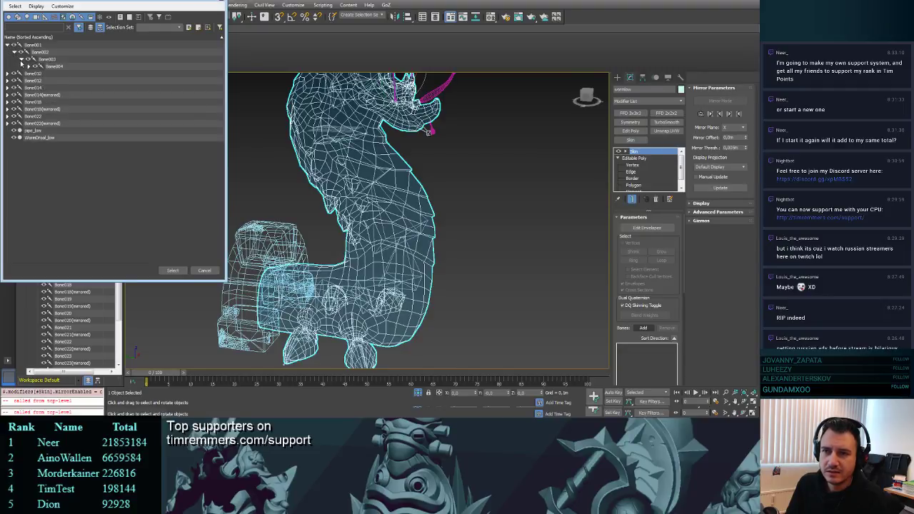
{"action": "left_click", "coordinate": [29, 66]}
{"action": "left_click", "coordinate": [35, 74]}
{"action": "left_click", "coordinate": [43, 81]}
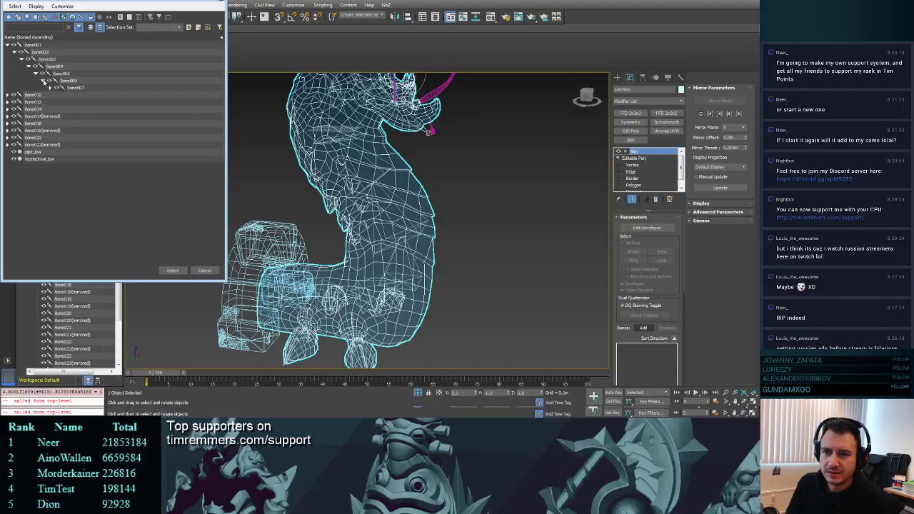
{"action": "left_click", "coordinate": [50, 88]}
{"action": "left_click", "coordinate": [58, 95]}
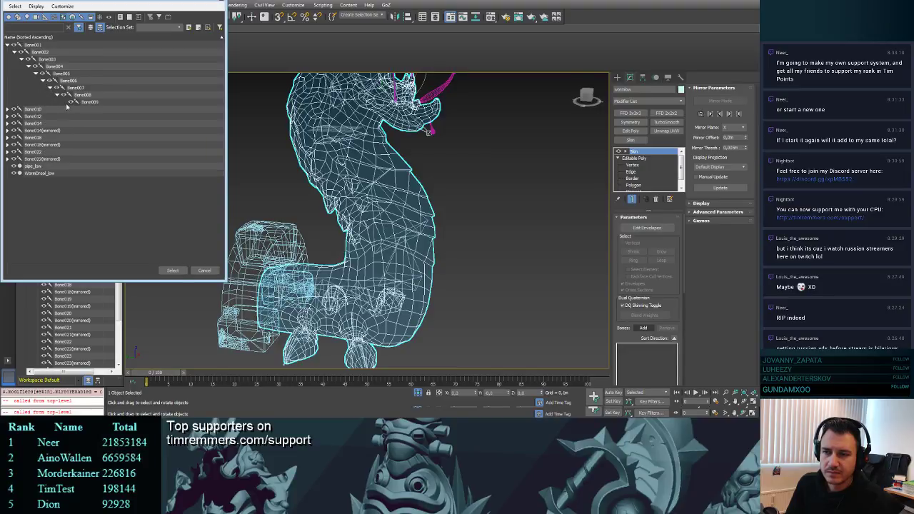
- Expand the Bone010, Bone012, Bone014 and Bone014(mirrored) hierarchies in the bone selection list
{"action": "left_click", "coordinate": [7, 109]}
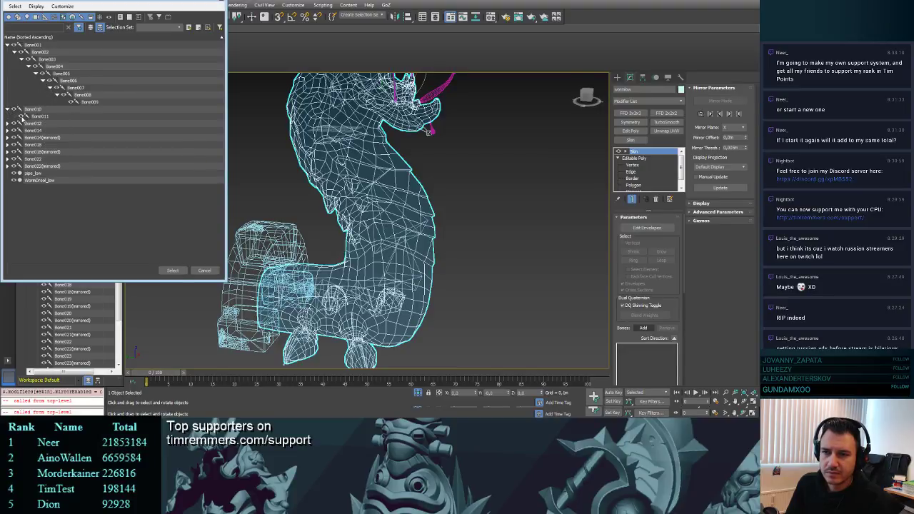
{"action": "left_click", "coordinate": [7, 123]}
{"action": "left_click", "coordinate": [7, 138]}
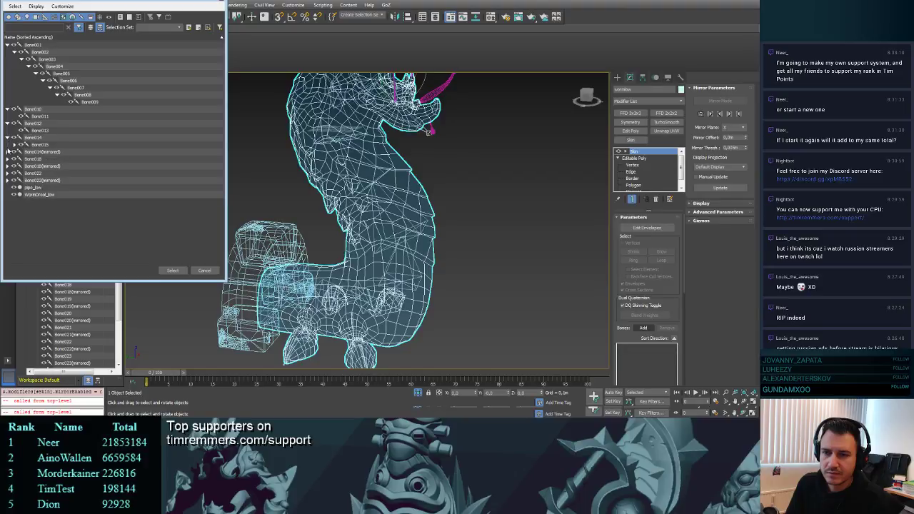
{"action": "left_click", "coordinate": [14, 145]}
{"action": "left_click", "coordinate": [22, 152]}
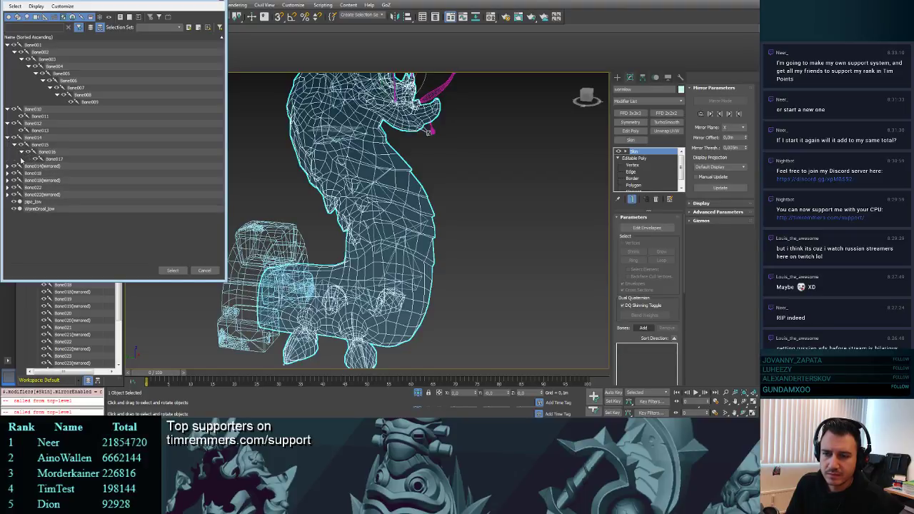
{"action": "left_click", "coordinate": [7, 166]}
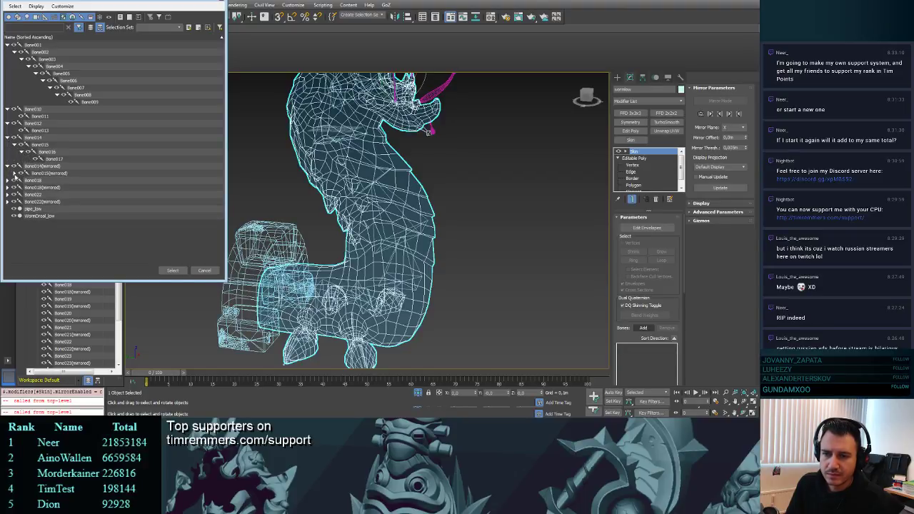
{"action": "left_click", "coordinate": [14, 173]}
{"action": "left_click", "coordinate": [21, 180]}
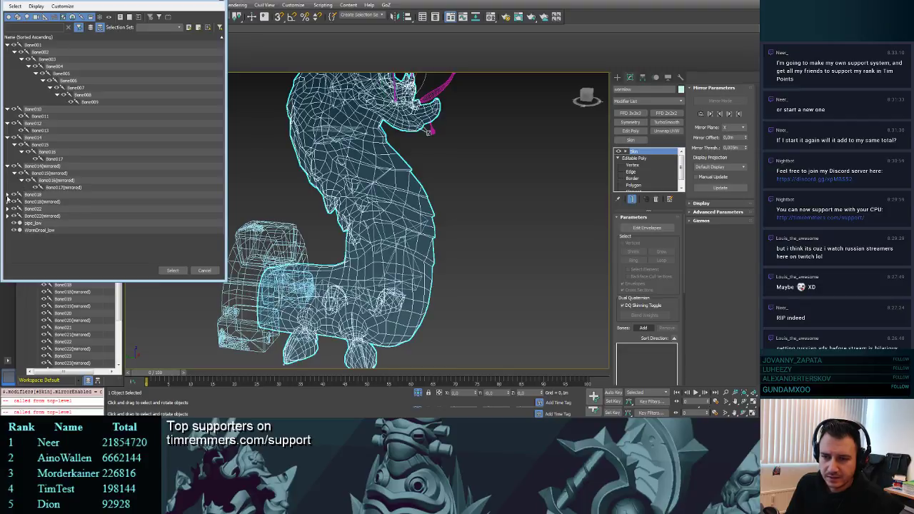
- Expand the Bone018 and Bone018(mirrored) hierarchies down to Bone021 and Bone021(mirrored)
{"action": "left_click", "coordinate": [7, 195]}
{"action": "left_click", "coordinate": [15, 202]}
{"action": "left_click", "coordinate": [22, 209]}
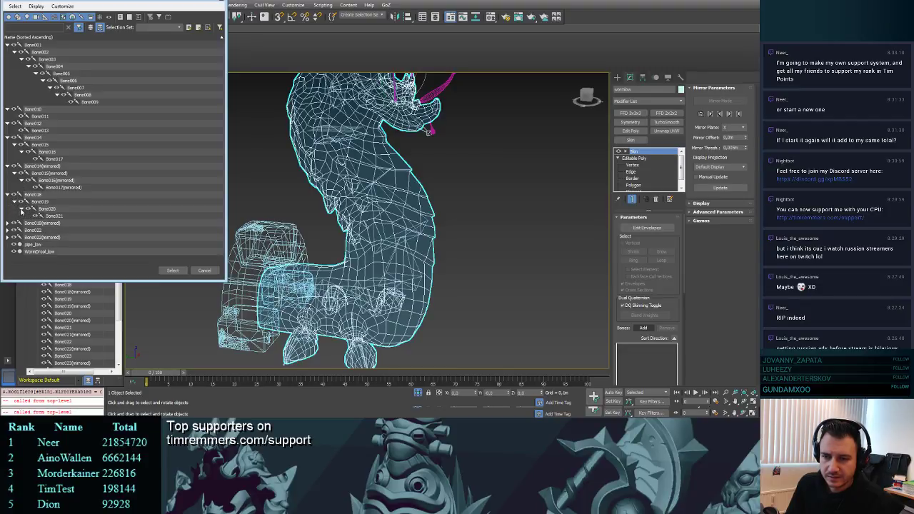
{"action": "left_click", "coordinate": [7, 224]}
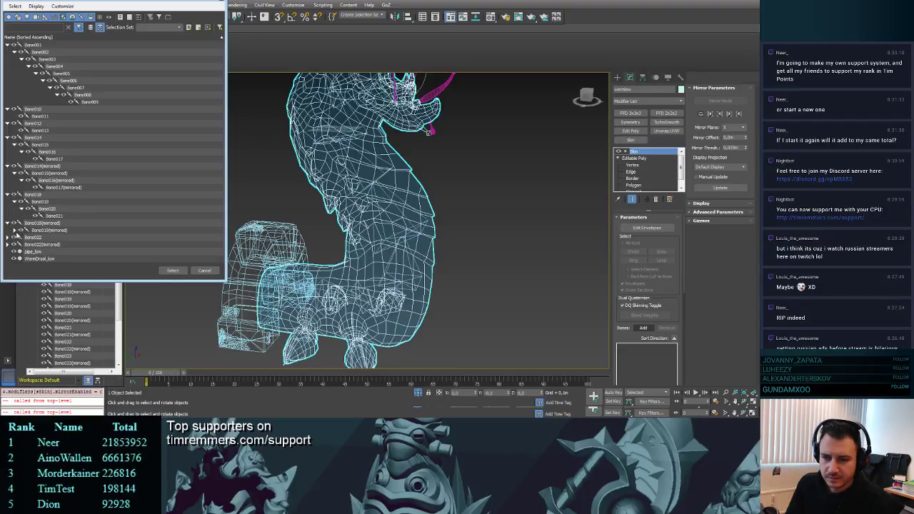
{"action": "left_click", "coordinate": [14, 230]}
{"action": "left_click", "coordinate": [22, 238]}
- Expand the Bone022 and Bone022(mirrored) hierarchies down to Bone025 and Bone025(mirrored)
{"action": "scroll", "coordinate": [32, 232], "scroll_direction": "down", "scroll_amount": 1}
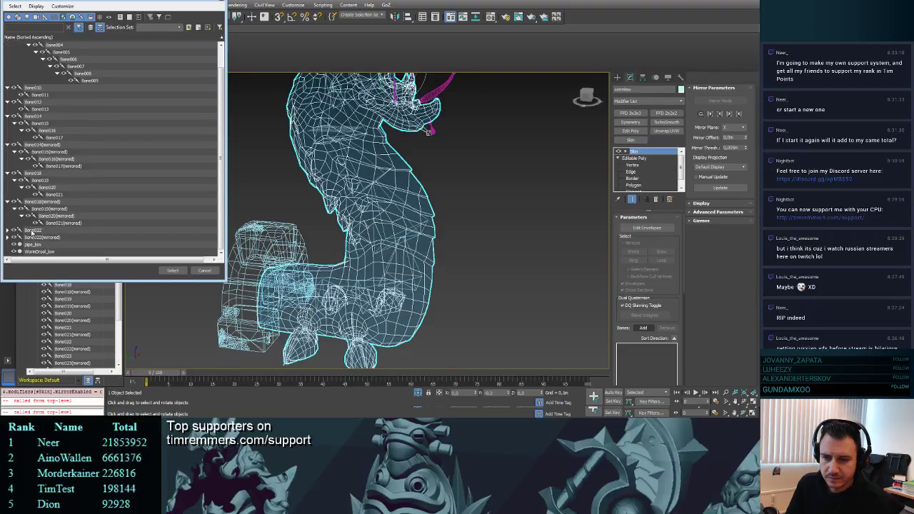
{"action": "left_click", "coordinate": [7, 230]}
{"action": "left_click", "coordinate": [15, 237]}
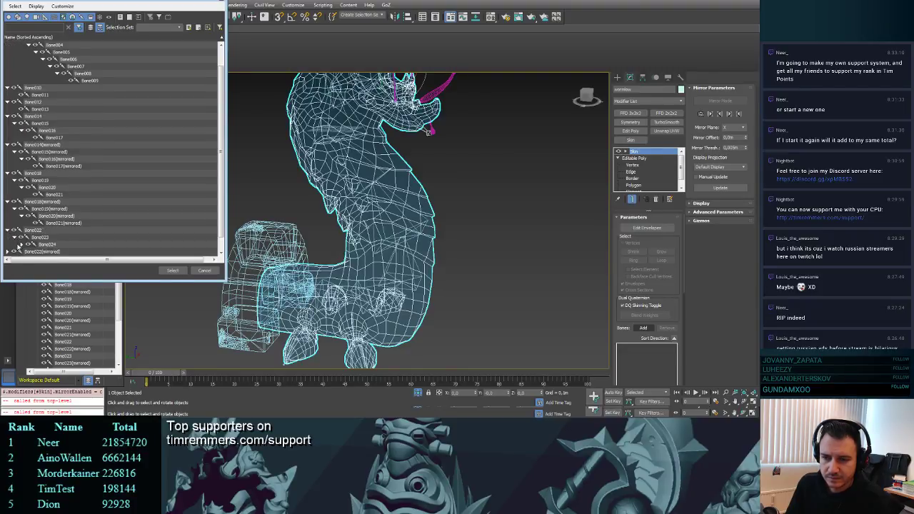
{"action": "left_click", "coordinate": [21, 245]}
{"action": "scroll", "coordinate": [19, 245], "scroll_direction": "down", "scroll_amount": 1}
{"action": "left_click", "coordinate": [7, 237]}
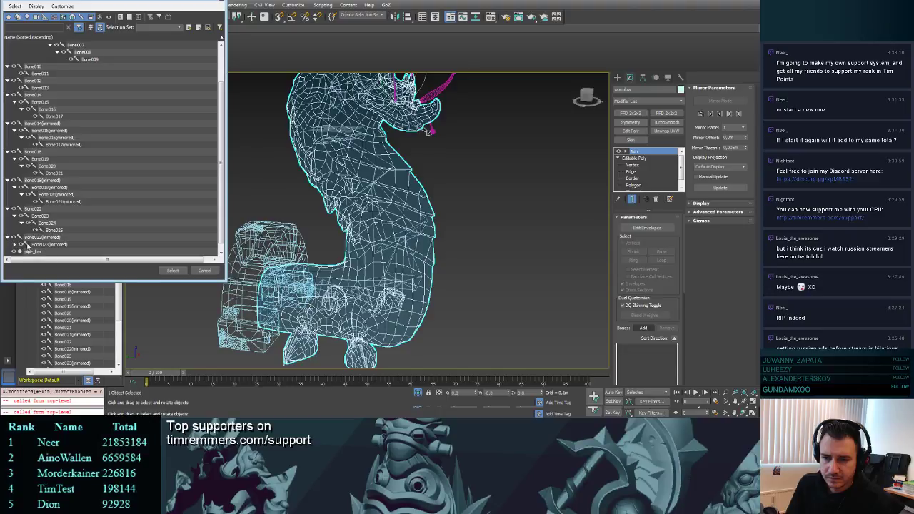
{"action": "left_click", "coordinate": [14, 244]}
{"action": "scroll", "coordinate": [39, 242], "scroll_direction": "down", "scroll_amount": 1}
{"action": "left_click", "coordinate": [22, 237]}
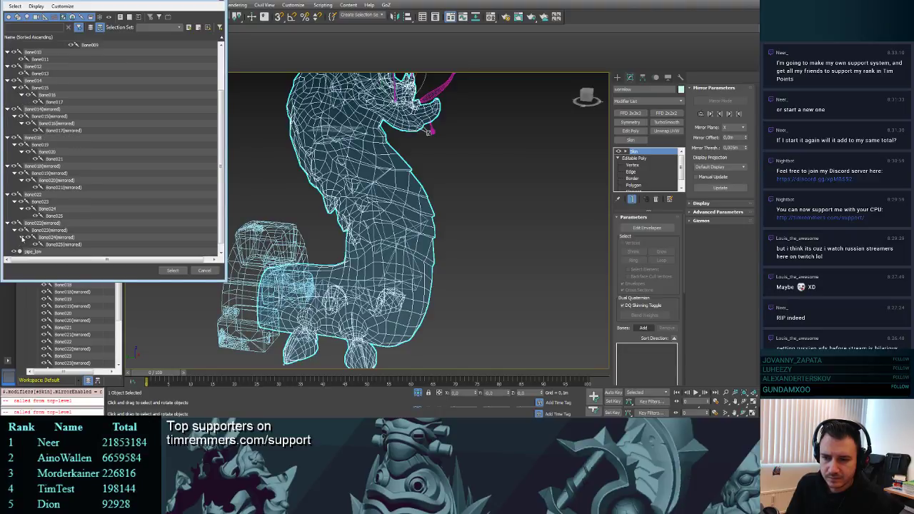
- Add all bones from Bone001 through Bone025(mirrored), including the child bones, to the Skin modifier
{"action": "scroll", "coordinate": [22, 238], "scroll_direction": "down", "scroll_amount": 1}
{"action": "left_click", "coordinate": [56, 237]}
{"action": "scroll", "coordinate": [80, 200], "scroll_direction": "up", "scroll_amount": 3}
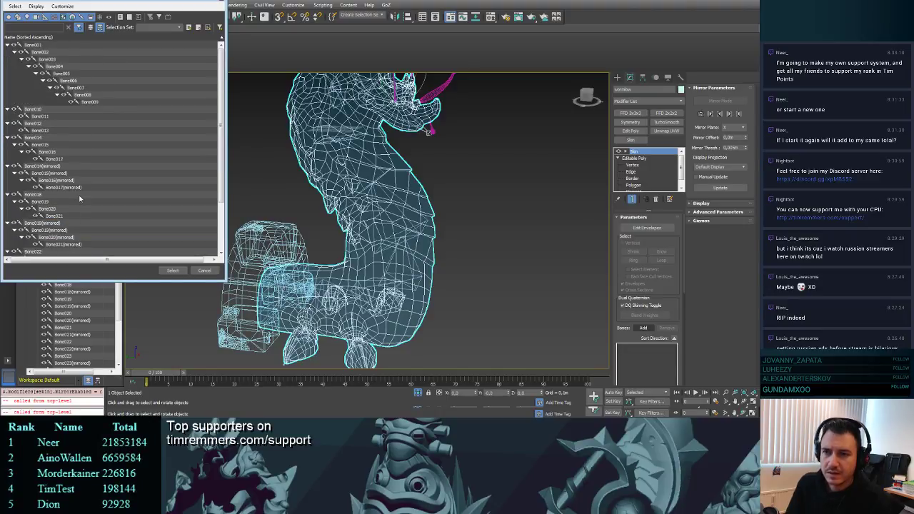
{"action": "left_click", "coordinate": [36, 47], "text": "shift"}
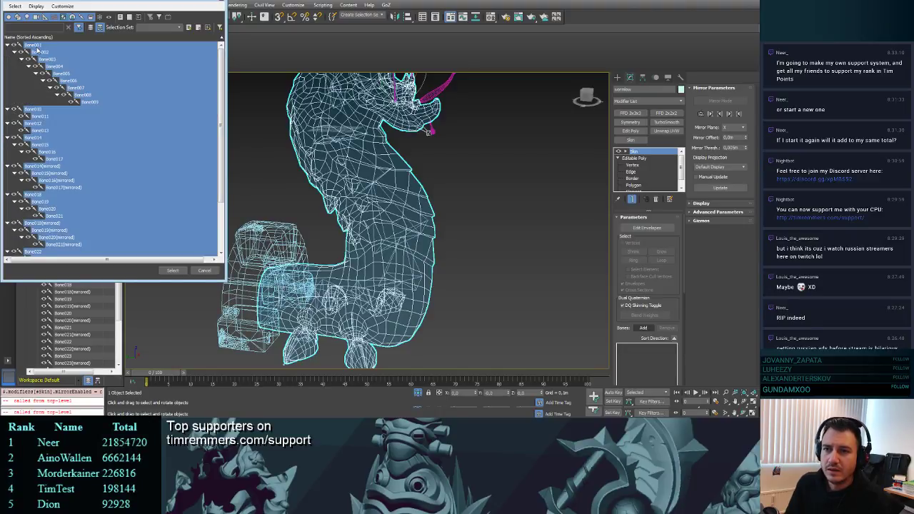
{"action": "left_click", "coordinate": [173, 270]}
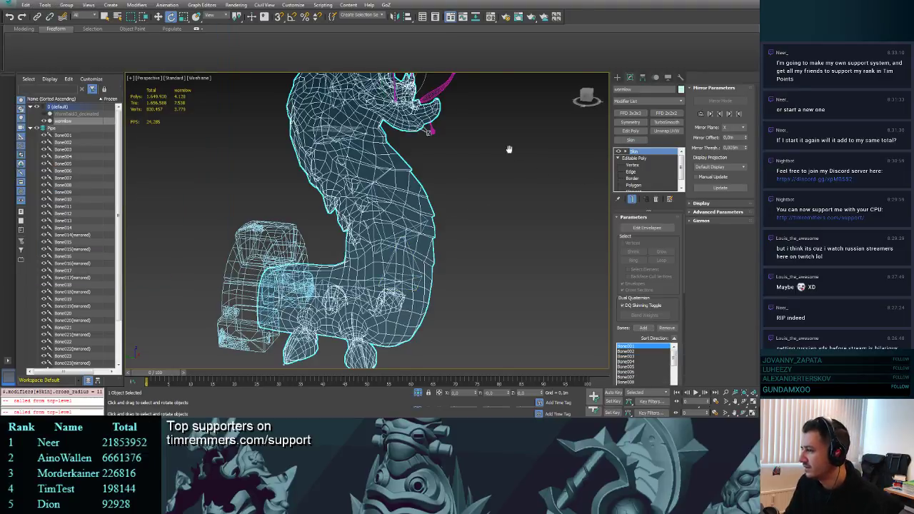
- Examine the skin envelope of Bone006 in the worm's neck, then leave envelope editing
{"action": "middle_click_drag", "start_coordinate": [509, 149], "coordinate": [512, 208]}
{"action": "left_click", "coordinate": [656, 229]}
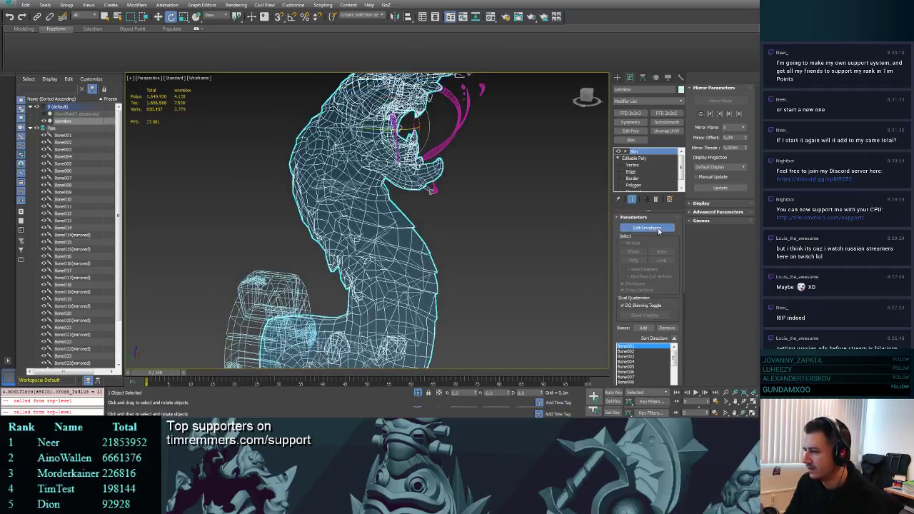
{"action": "left_click", "coordinate": [374, 234]}
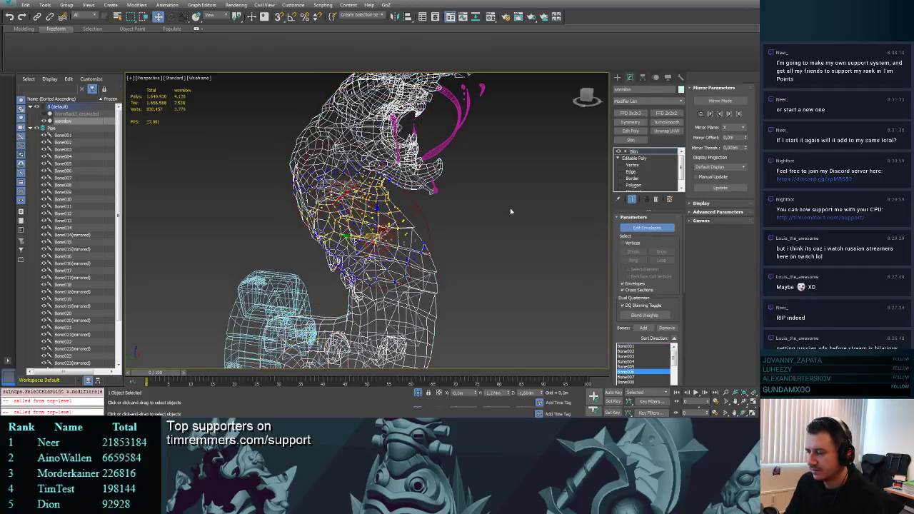
{"action": "left_click", "coordinate": [647, 228]}
- Test the skinning by rotating Bone006 and Bone005, and undo the rotations
{"action": "left_click", "coordinate": [618, 77]}
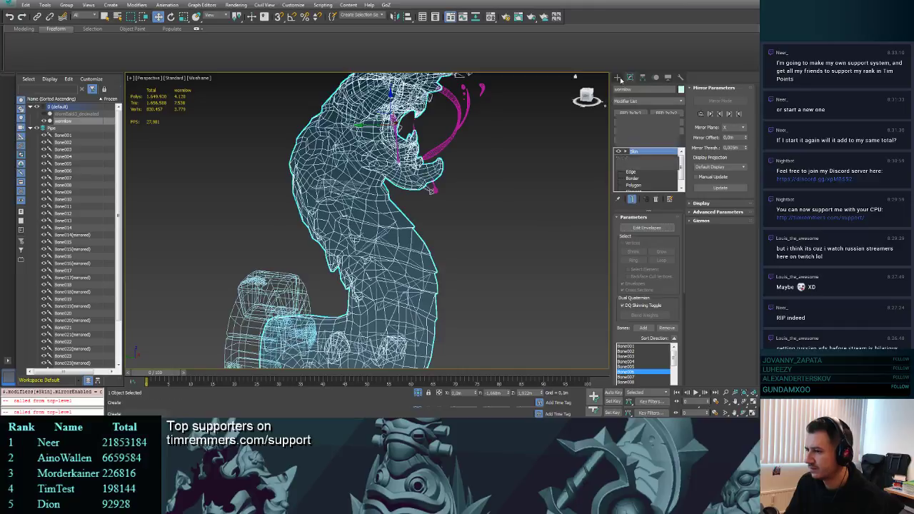
{"action": "left_click", "coordinate": [422, 221]}
{"action": "left_click", "coordinate": [369, 227]}
{"action": "key", "text": "e"}
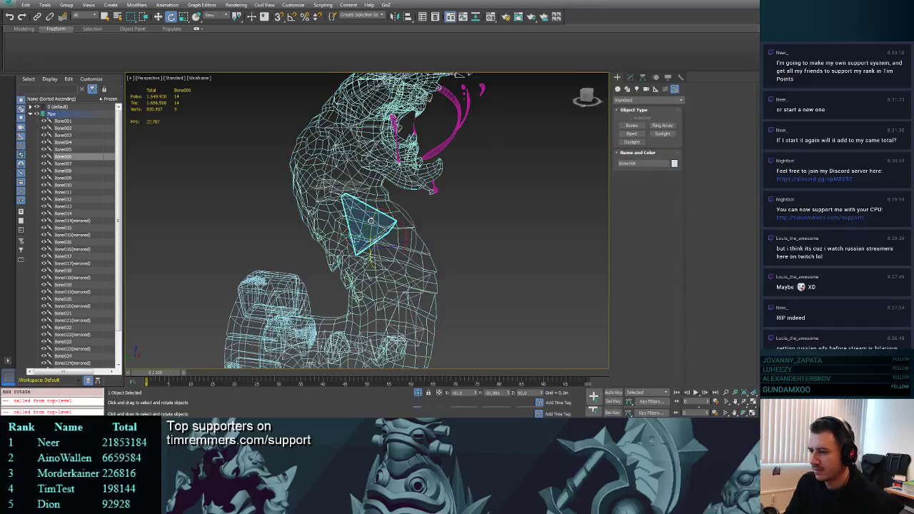
{"action": "mouse_move", "coordinate": [369, 226]}
{"action": "left_mouse_down"}
{"action": "mouse_move", "coordinate": [377, 239]}
{"action": "mouse_move", "coordinate": [372, 227]}
{"action": "mouse_move", "coordinate": [386, 232]}
{"action": "mouse_move", "coordinate": [392, 215]}
{"action": "mouse_move", "coordinate": [413, 237]}
{"action": "mouse_move", "coordinate": [387, 194]}
{"action": "mouse_move", "coordinate": [418, 227]}
{"action": "mouse_move", "coordinate": [379, 185]}
{"action": "mouse_move", "coordinate": [428, 239]}
{"action": "mouse_move", "coordinate": [384, 193]}
{"action": "left_mouse_up"}
{"action": "left_click", "coordinate": [417, 289]}
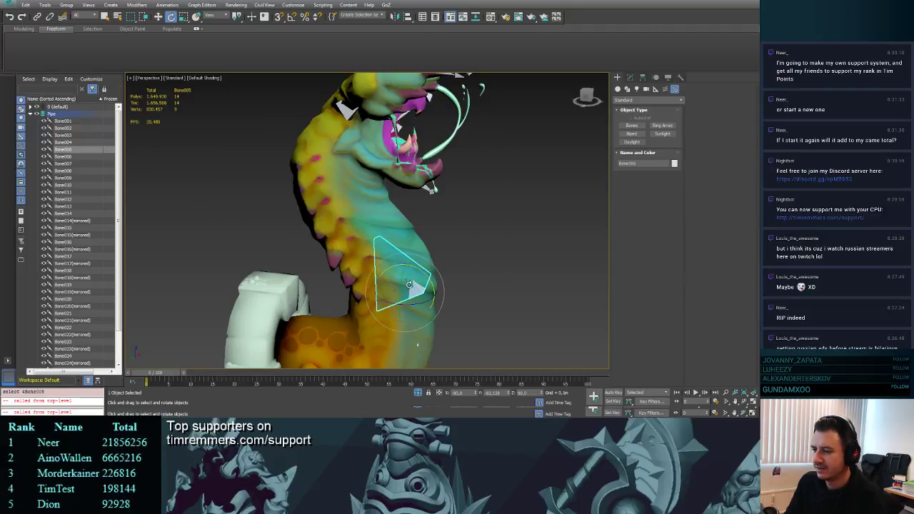
{"action": "left_click_drag", "start_coordinate": [410, 285], "coordinate": [433, 272]}
{"action": "key", "text": "ctrl+z"}
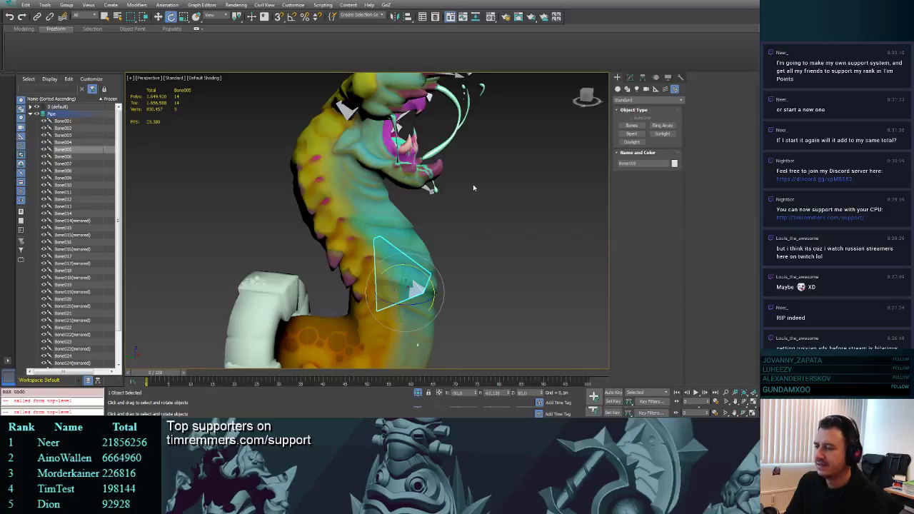
- Return the viewport to wireframe display and freeze the worm mesh
{"action": "middle_click_drag", "start_coordinate": [473, 184], "coordinate": [477, 244]}
{"action": "scroll", "coordinate": [477, 235], "scroll_direction": "up", "scroll_amount": 2}
{"action": "scroll", "coordinate": [478, 233], "scroll_direction": "down", "scroll_amount": 2}
{"action": "key", "text": "F3"}
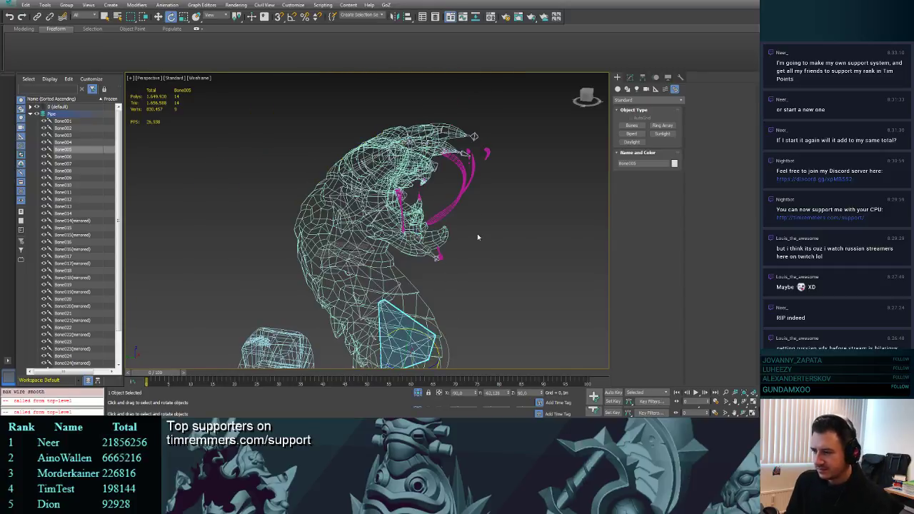
{"action": "left_click", "coordinate": [390, 257]}
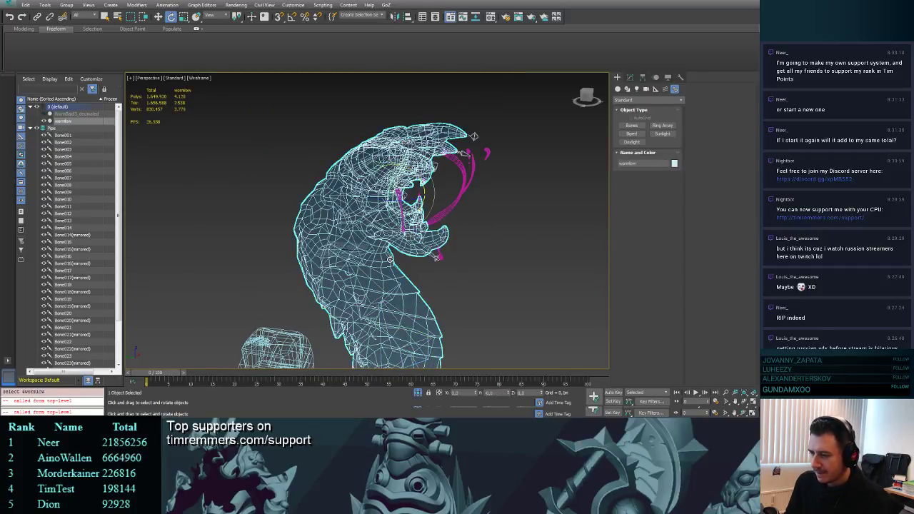
{"action": "key", "text": "alt+f"}
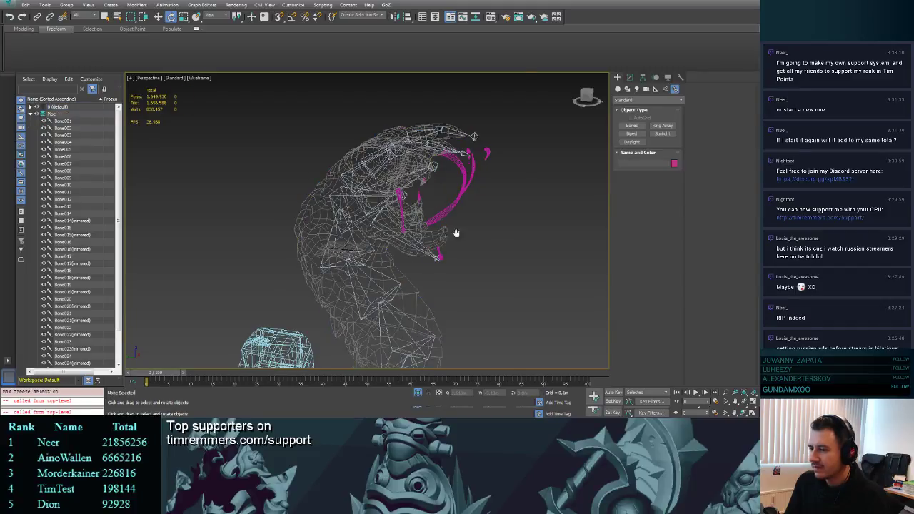
{"action": "scroll", "coordinate": [457, 233], "scroll_direction": "up", "scroll_amount": 4}
{"action": "scroll", "coordinate": [422, 216], "scroll_direction": "down", "scroll_amount": 1}
{"action": "mouse_move", "coordinate": [422, 217]}
{"action": "middle_mouse_down"}
{"action": "mouse_move", "coordinate": [445, 225]}
{"action": "mouse_move", "coordinate": [410, 214]}
{"action": "mouse_move", "coordinate": [455, 180]}
{"action": "mouse_move", "coordinate": [417, 215]}
{"action": "middle_mouse_up"}
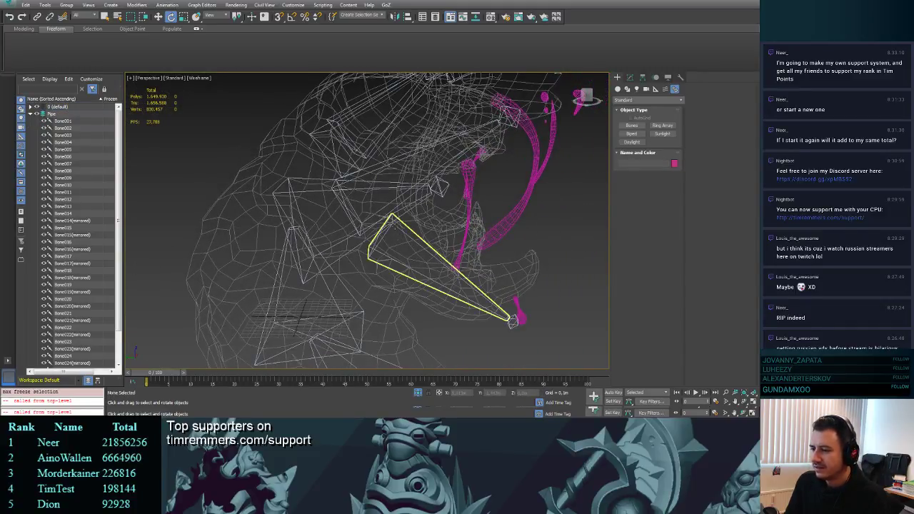
- Try to link the jaw bones Bone010 and Bone011 to Bone008 in one go, and undo the linking
{"action": "left_click", "coordinate": [392, 230]}
{"action": "left_click", "coordinate": [38, 16]}
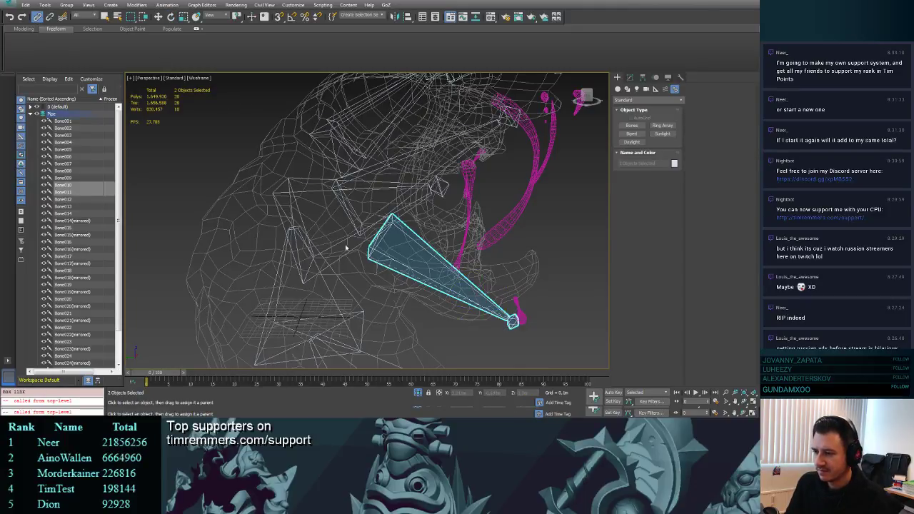
{"action": "left_click_drag", "start_coordinate": [346, 248], "coordinate": [288, 194]}
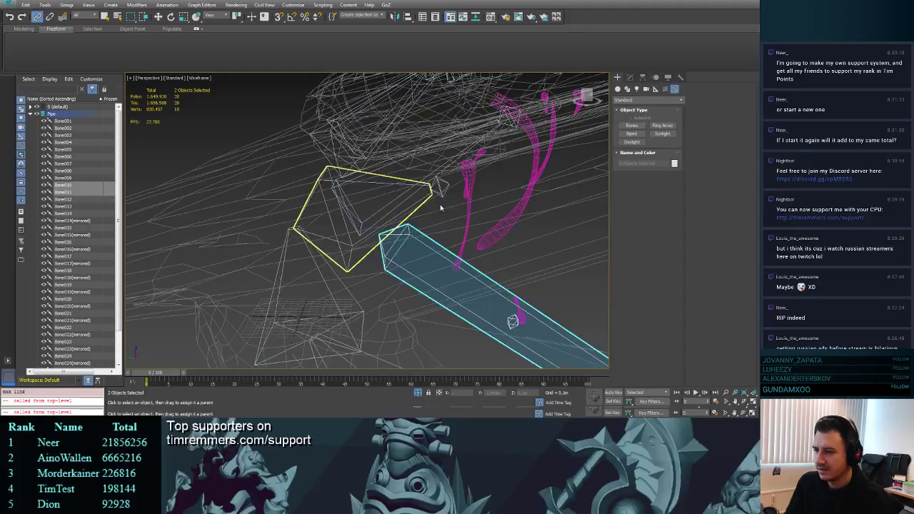
{"action": "middle_click_drag", "start_coordinate": [474, 204], "coordinate": [419, 195], "text": "alt"}
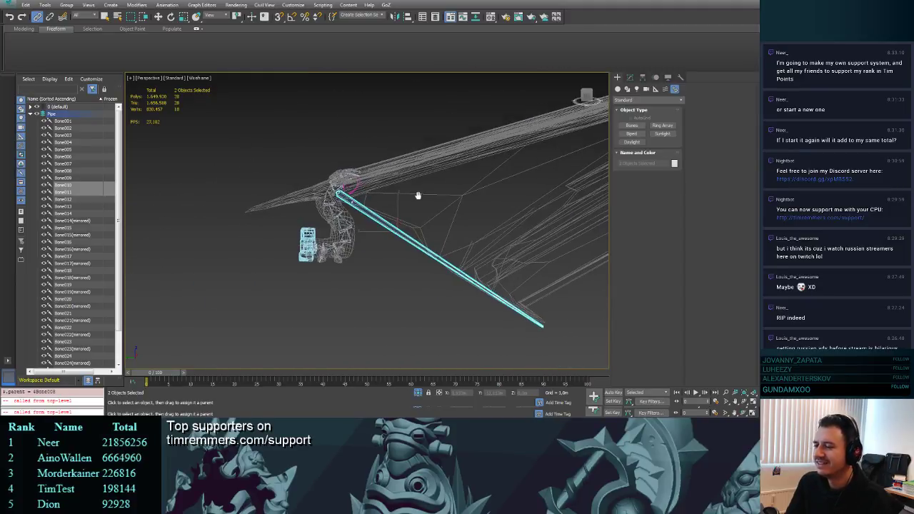
{"action": "key", "text": "ctrl+z"}
{"action": "key", "text": "ctrl+z"}
{"action": "key", "text": "ctrl+z"}
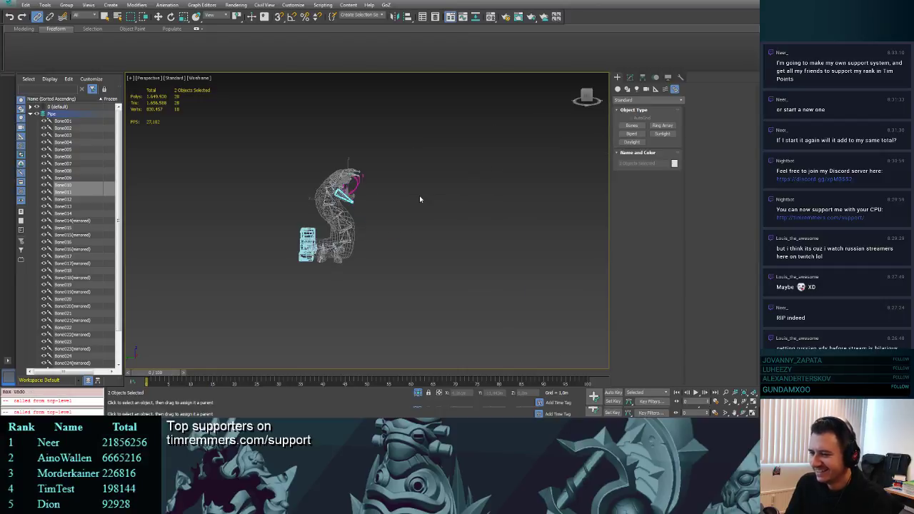
{"action": "scroll", "coordinate": [420, 199], "scroll_direction": "up", "scroll_amount": 5}
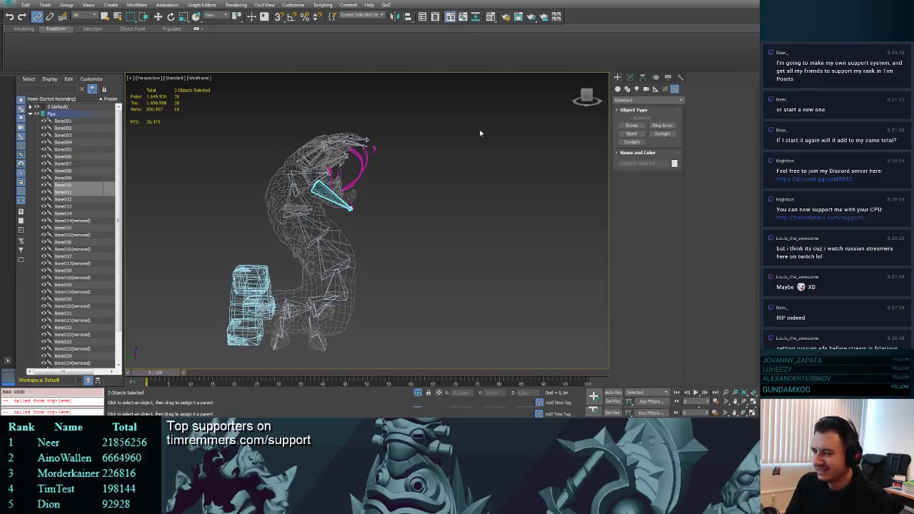
- Unfreeze the worm mesh and collapse its Skin modifier into the Editable Poly
{"action": "left_click", "coordinate": [630, 77]}
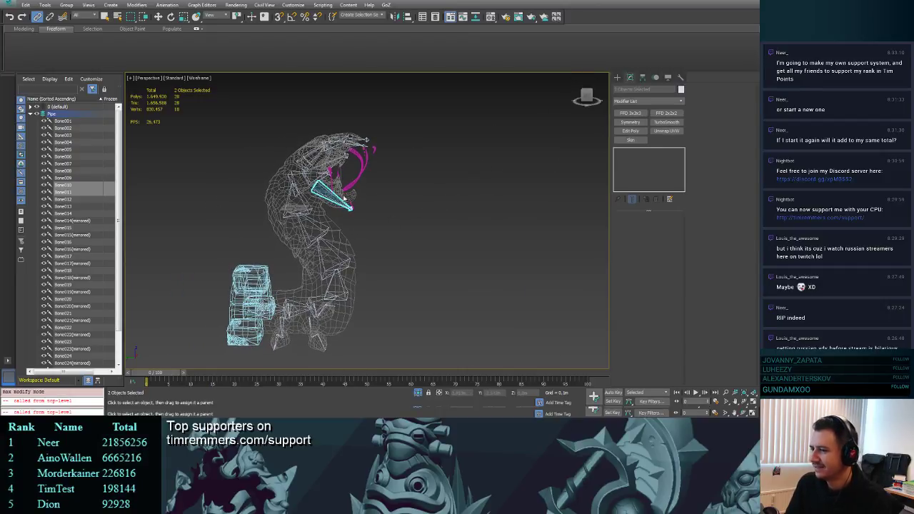
{"action": "key", "text": "w"}
{"action": "left_click", "coordinate": [419, 219]}
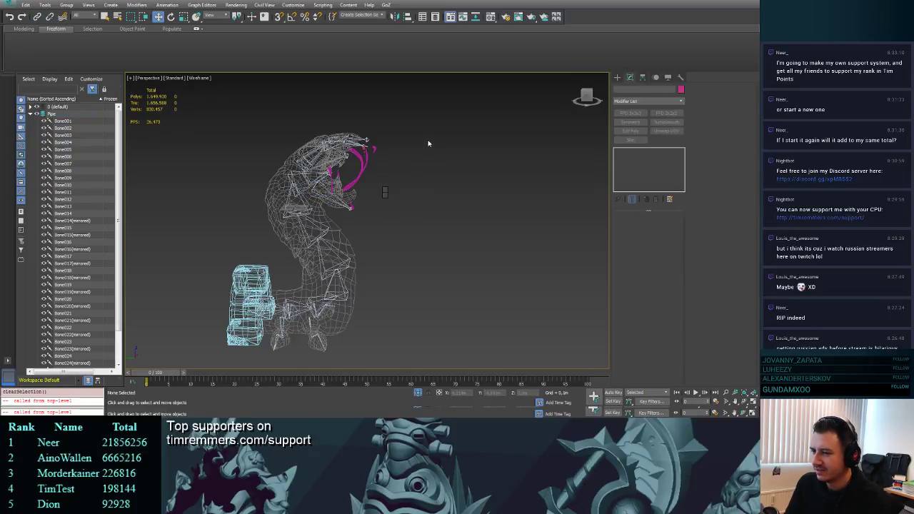
{"action": "key", "text": "7"}
{"action": "left_click", "coordinate": [363, 140]}
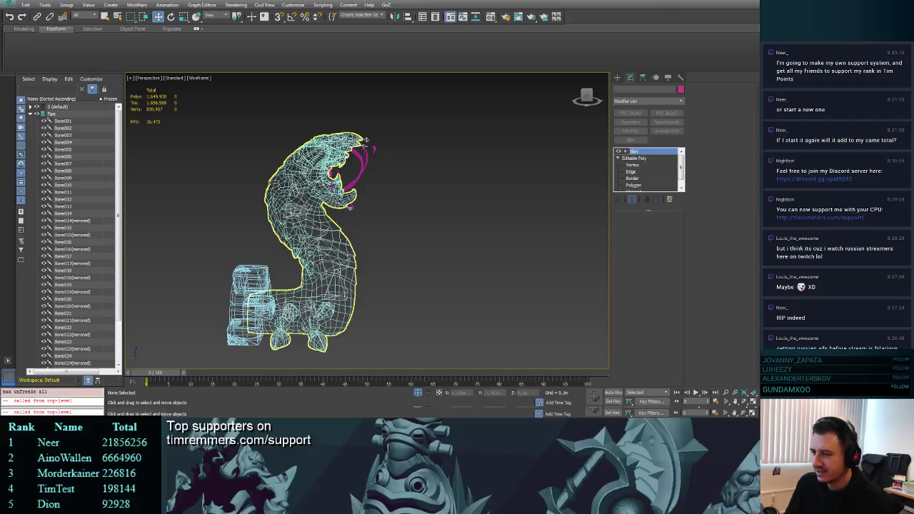
{"action": "right_click", "coordinate": [655, 156]}
{"action": "left_click", "coordinate": [675, 226]}
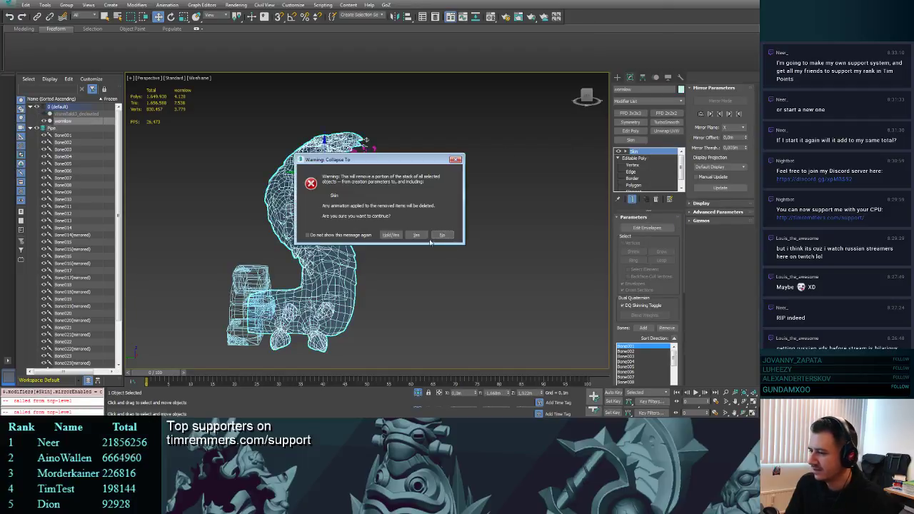
{"action": "left_click", "coordinate": [414, 235]}
- Hide the worm mesh so only the bones, drool and pipe are displayed
{"action": "middle_click_drag", "start_coordinate": [385, 189], "coordinate": [485, 207]}
{"action": "scroll", "coordinate": [485, 208], "scroll_direction": "up", "scroll_amount": 3}
{"action": "scroll", "coordinate": [462, 180], "scroll_direction": "up", "scroll_amount": 3}
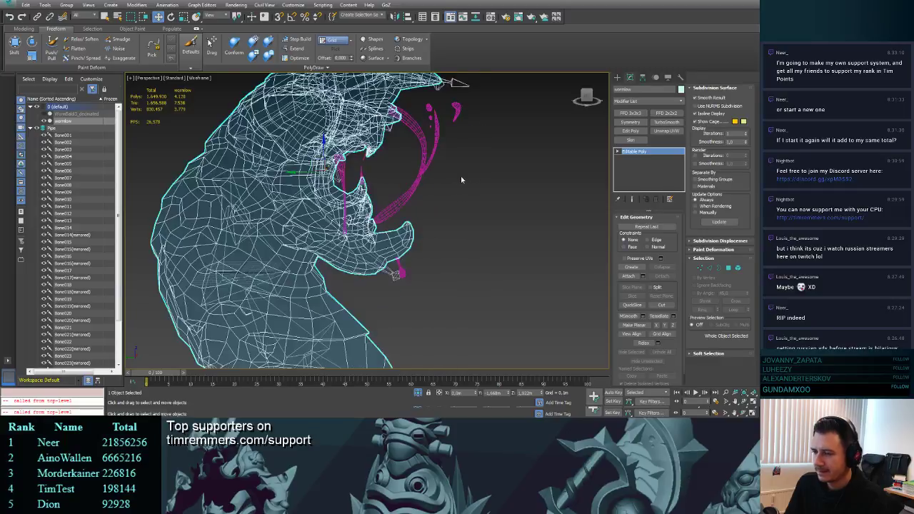
{"action": "left_click", "coordinate": [47, 123]}
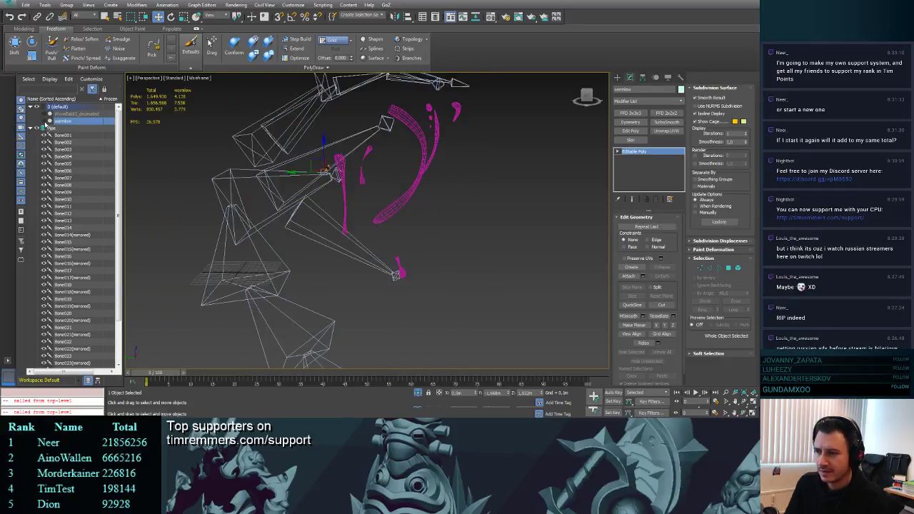
- Link the lower jaw bone Bone010 to the head bone Bone008 as its parent
{"action": "left_click", "coordinate": [338, 230]}
{"action": "middle_click_drag", "start_coordinate": [420, 219], "coordinate": [491, 218]}
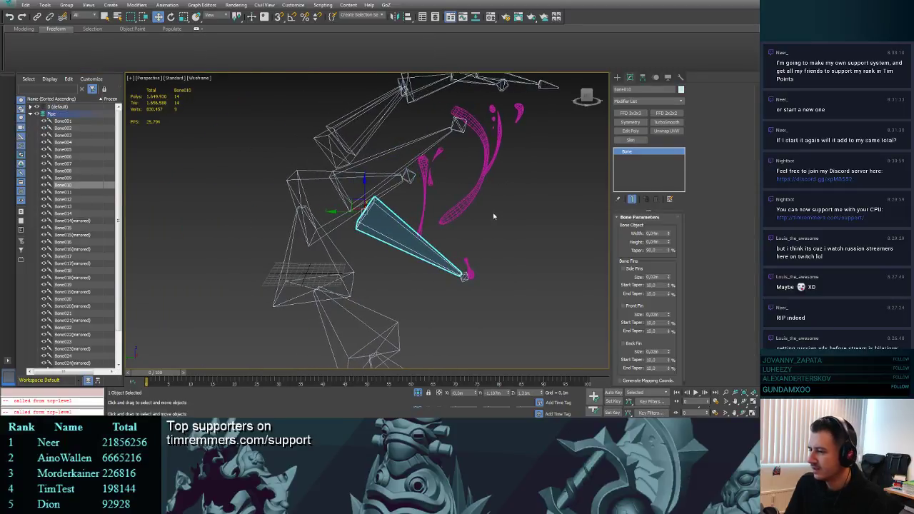
{"action": "left_click", "coordinate": [10, 18]}
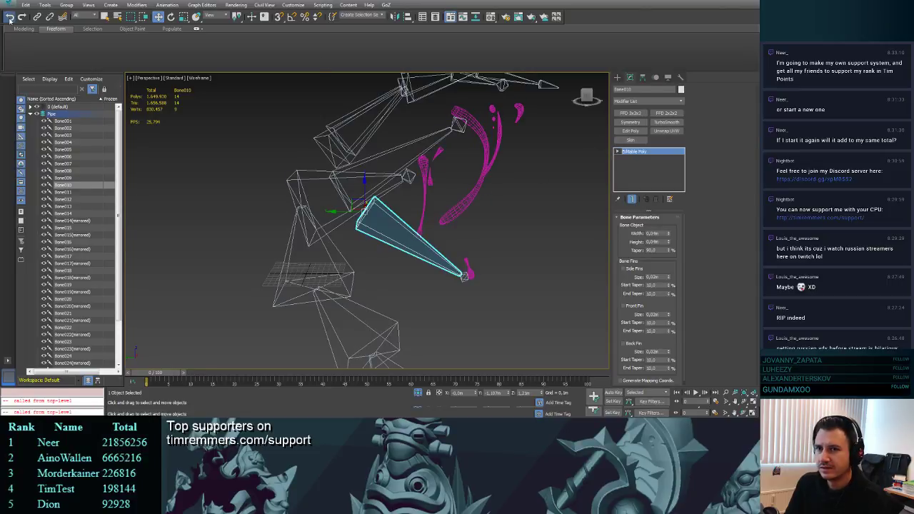
{"action": "left_click", "coordinate": [22, 16]}
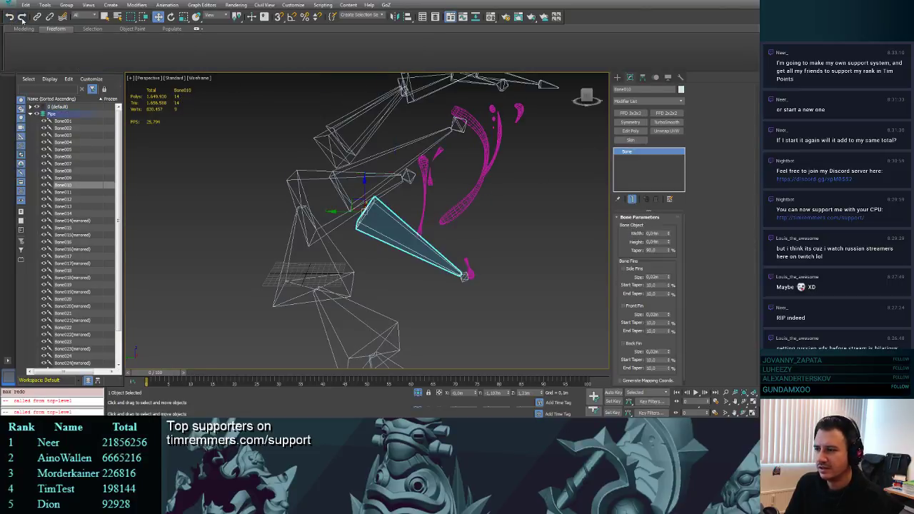
{"action": "left_click", "coordinate": [37, 16]}
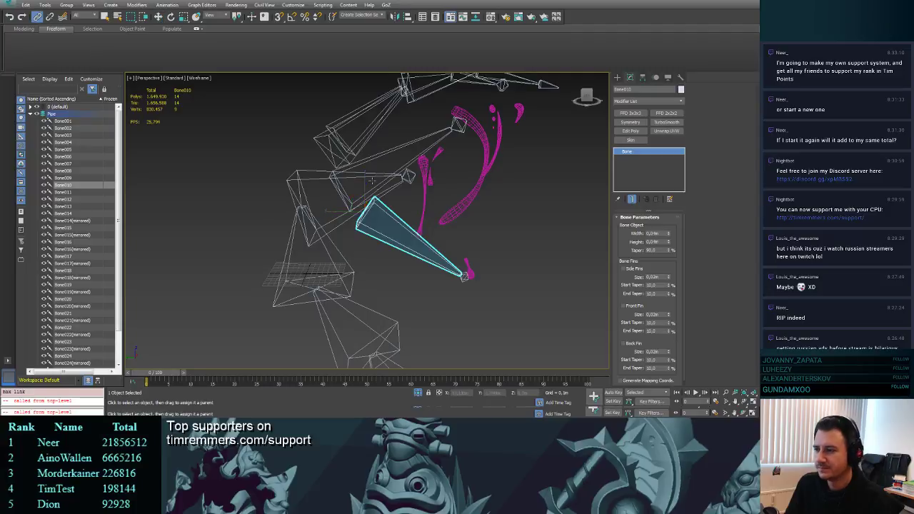
{"action": "left_click_drag", "start_coordinate": [305, 183], "coordinate": [418, 155]}
- Link Bone012 in the upper mouth to Bone008 as its parent
{"action": "middle_click_drag", "start_coordinate": [417, 155], "coordinate": [399, 158]}
{"action": "left_click", "coordinate": [368, 158]}
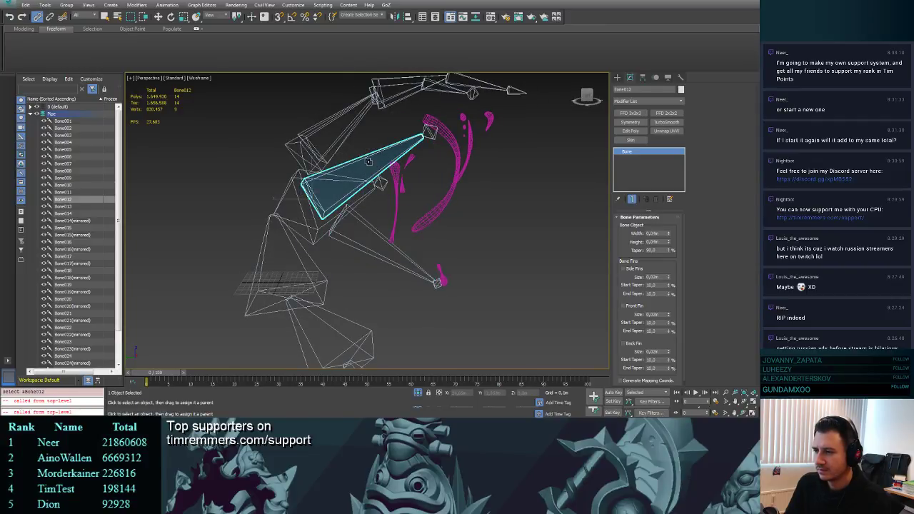
{"action": "left_click_drag", "start_coordinate": [304, 208], "coordinate": [309, 225]}
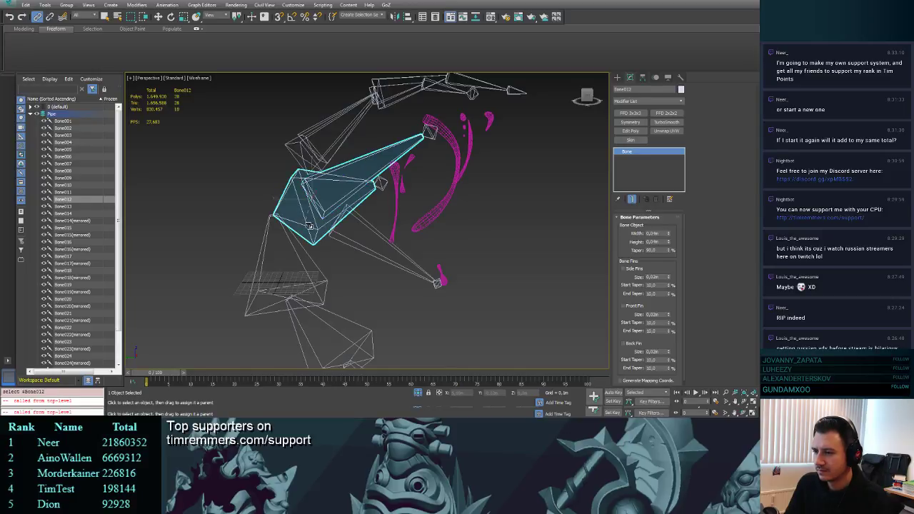
- Link Bone014 and Bone014(mirrored) on top of the head to Bone008 as their parent
{"action": "middle_click_drag", "start_coordinate": [368, 133], "coordinate": [384, 155], "text": "alt"}
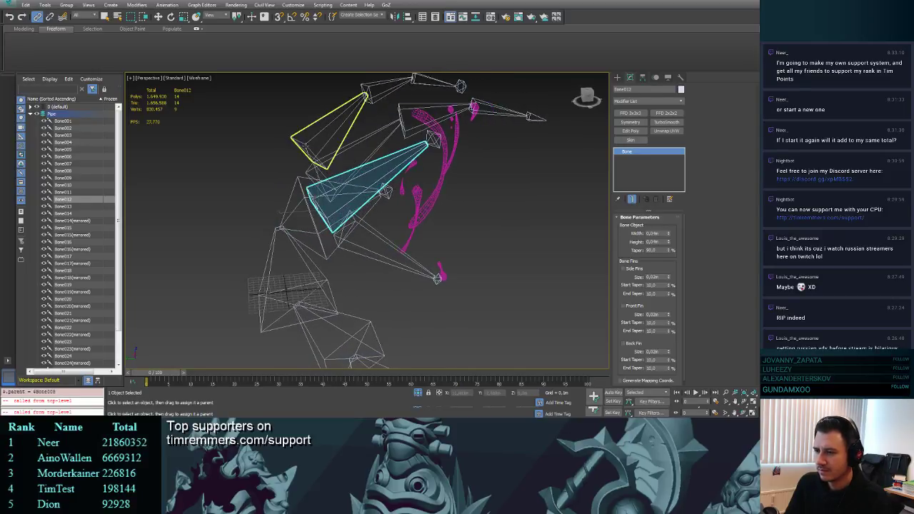
{"action": "left_click", "coordinate": [304, 144]}
{"action": "left_click_drag", "start_coordinate": [296, 195], "coordinate": [295, 195]}
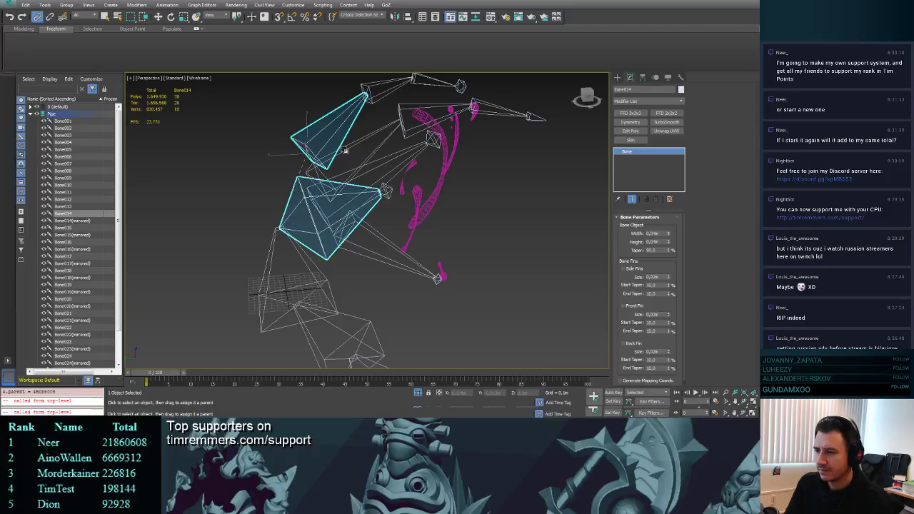
{"action": "left_click", "coordinate": [351, 152]}
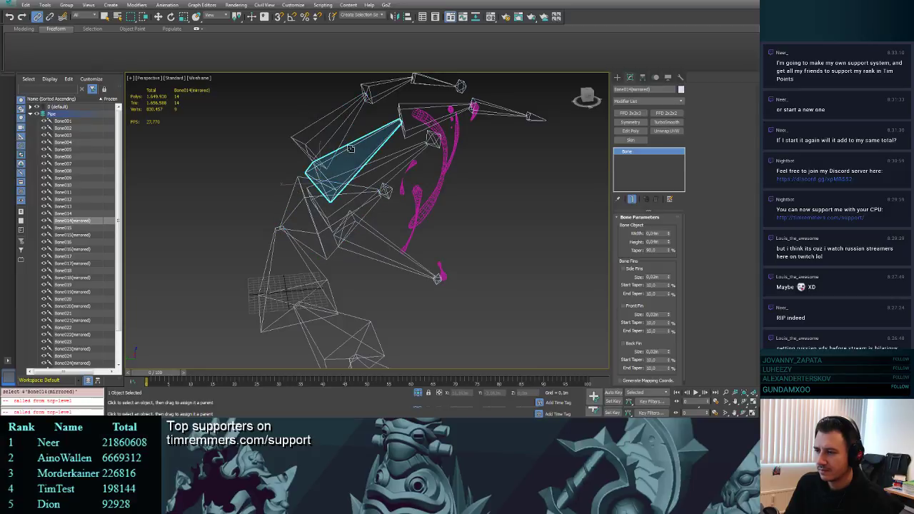
{"action": "left_click_drag", "start_coordinate": [309, 187], "coordinate": [310, 193]}
- Test the head linking by rotating Bone008, and undo the rotation
{"action": "middle_click_drag", "start_coordinate": [407, 240], "coordinate": [407, 192]}
{"action": "scroll", "coordinate": [394, 188], "scroll_direction": "down", "scroll_amount": 3}
{"action": "left_click", "coordinate": [224, 133]}
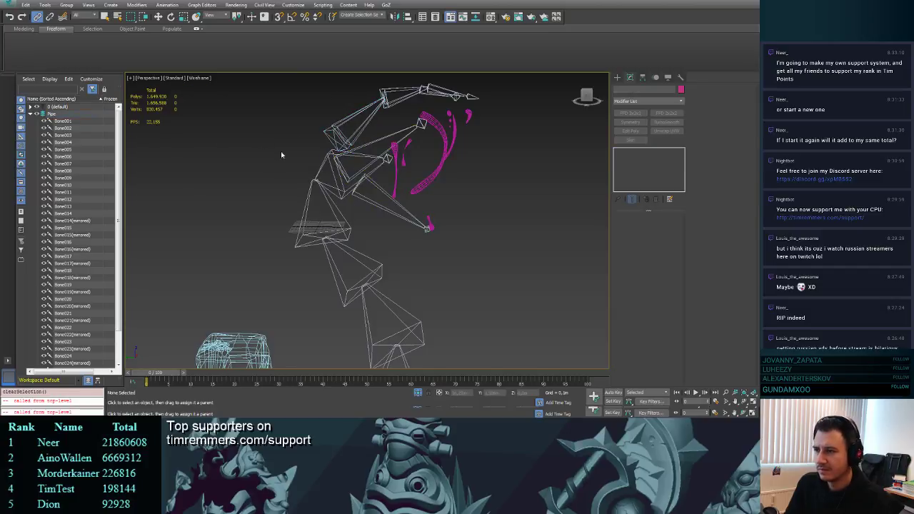
{"action": "left_click", "coordinate": [333, 169]}
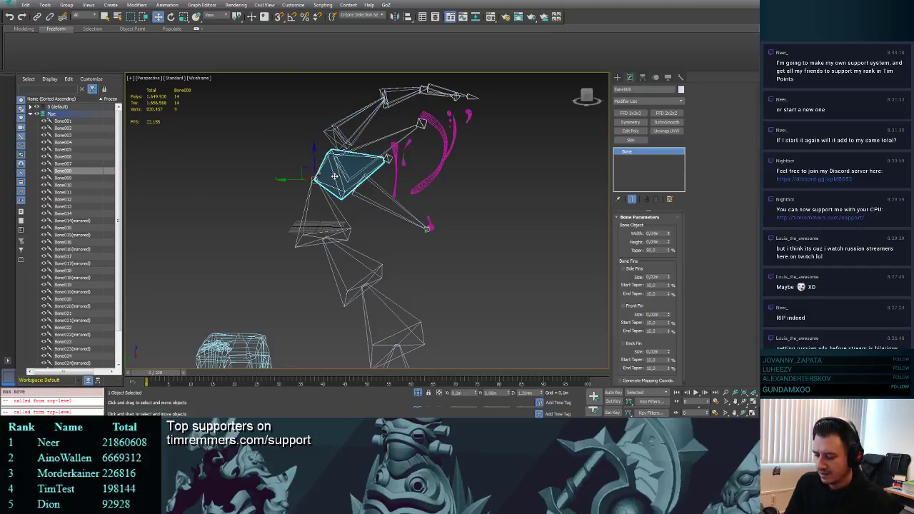
{"action": "key", "text": "e"}
{"action": "left_click_drag", "start_coordinate": [329, 173], "coordinate": [364, 187]}
{"action": "key", "text": "ctrl+z"}
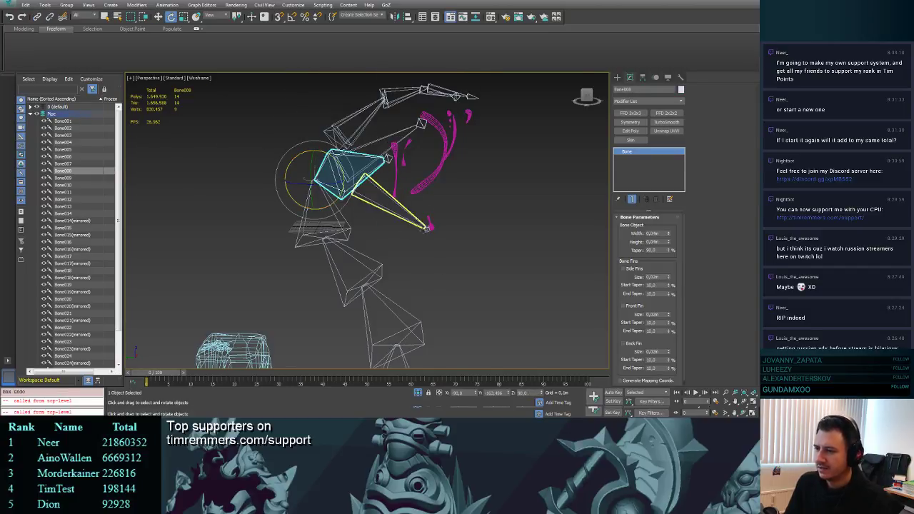
- Link the front leg's upper bone Bone022 and its mirrored counterpart to the body bone Bone003
{"action": "scroll", "coordinate": [432, 269], "scroll_direction": "down", "scroll_amount": 2}
{"action": "middle_click_drag", "start_coordinate": [432, 270], "coordinate": [430, 99]}
{"action": "mouse_move", "coordinate": [400, 202]}
{"action": "middle_mouse_down", "text": "alt"}
{"action": "mouse_move", "coordinate": [388, 204]}
{"action": "mouse_move", "coordinate": [392, 197]}
{"action": "middle_mouse_up", "text": "alt"}
{"action": "middle_click_drag", "start_coordinate": [391, 196], "coordinate": [444, 216]}
{"action": "scroll", "coordinate": [395, 218], "scroll_direction": "up", "scroll_amount": 1}
{"action": "left_click", "coordinate": [378, 225]}
{"action": "scroll", "coordinate": [421, 205], "scroll_direction": "up", "scroll_amount": 2}
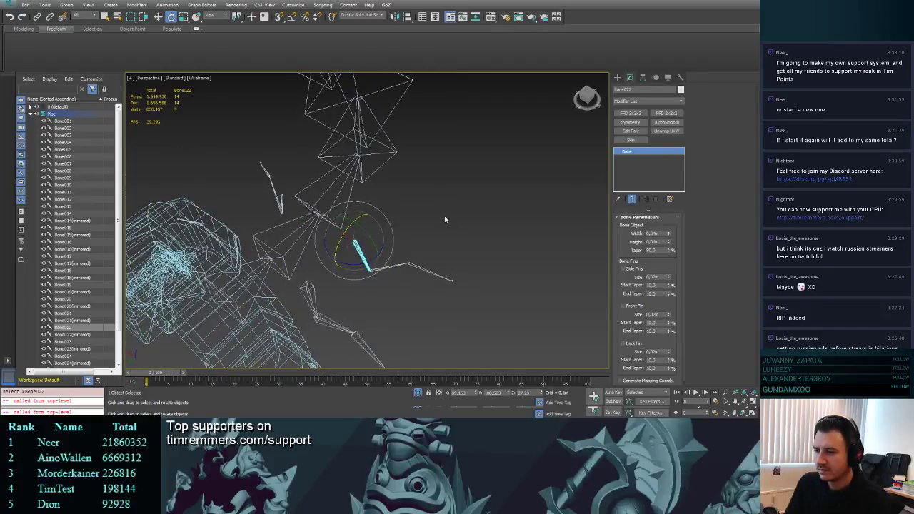
{"action": "left_click", "coordinate": [36, 16]}
{"action": "left_click_drag", "start_coordinate": [361, 251], "coordinate": [340, 229]}
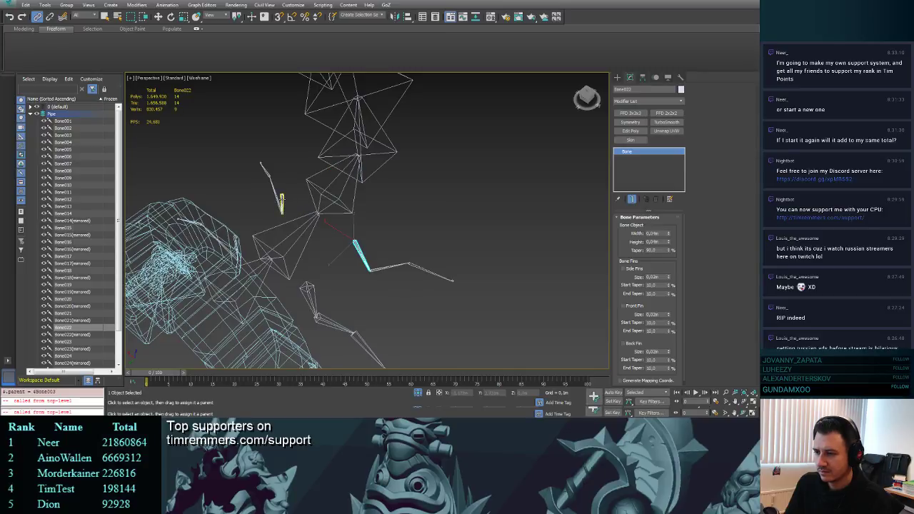
{"action": "left_click", "coordinate": [282, 203]}
{"action": "left_click_drag", "start_coordinate": [283, 202], "coordinate": [323, 203]}
- Link the rear leg bones Bone018 and Bone018(mirrored) to the body bone Bone002
{"action": "middle_click_drag", "start_coordinate": [394, 224], "coordinate": [322, 252], "text": "alt"}
{"action": "left_click", "coordinate": [255, 280]}
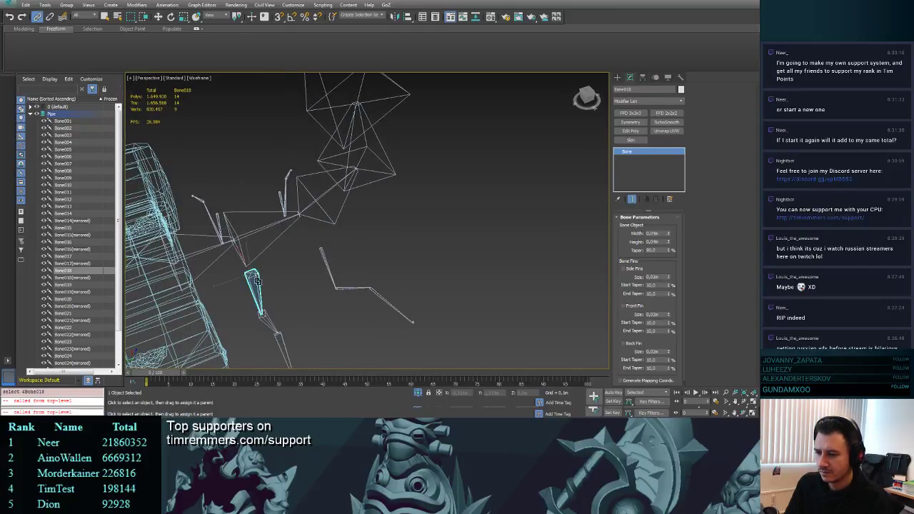
{"action": "left_click_drag", "start_coordinate": [240, 245], "coordinate": [241, 245]}
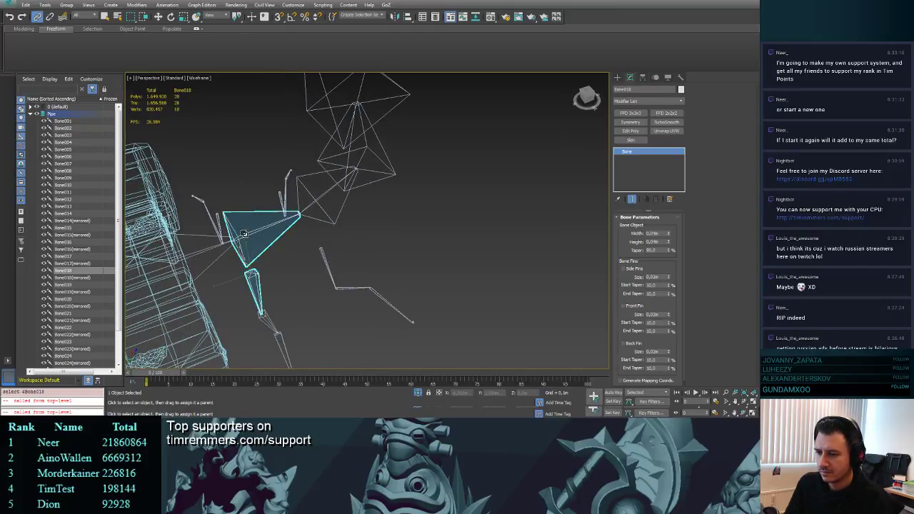
{"action": "middle_click_drag", "start_coordinate": [241, 245], "coordinate": [238, 205], "text": "alt"}
{"action": "left_click", "coordinate": [202, 207]}
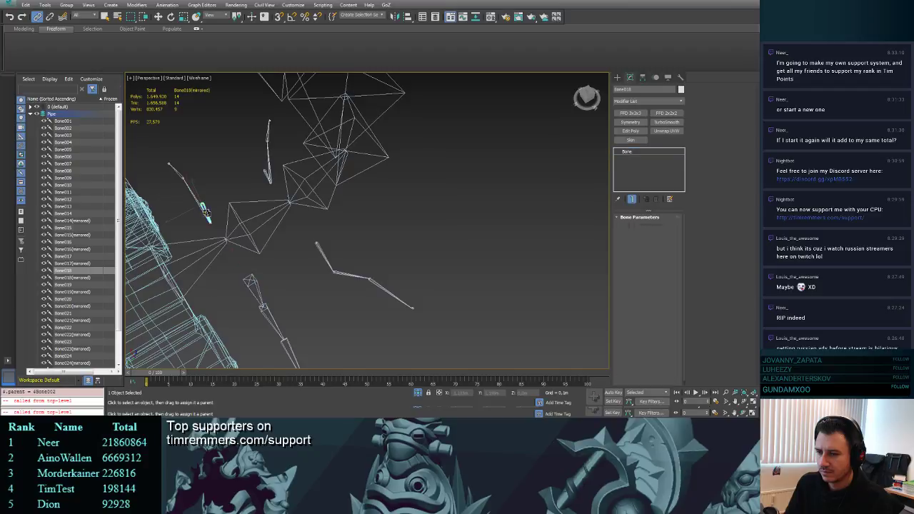
{"action": "mouse_move", "coordinate": [242, 226]}
{"action": "left_mouse_down"}
{"action": "mouse_move", "coordinate": [226, 203]}
{"action": "mouse_move", "coordinate": [207, 208]}
{"action": "mouse_move", "coordinate": [243, 228]}
{"action": "left_mouse_up"}
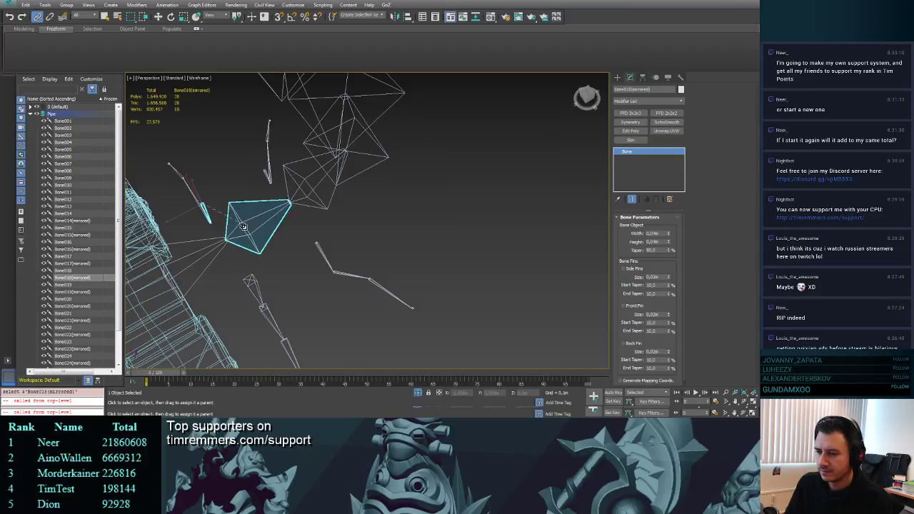
- Test the leg linking by rotating the body bones Bone002 and Bone003, and undo the rotations
{"action": "left_click", "coordinate": [377, 195]}
{"action": "left_click", "coordinate": [273, 213]}
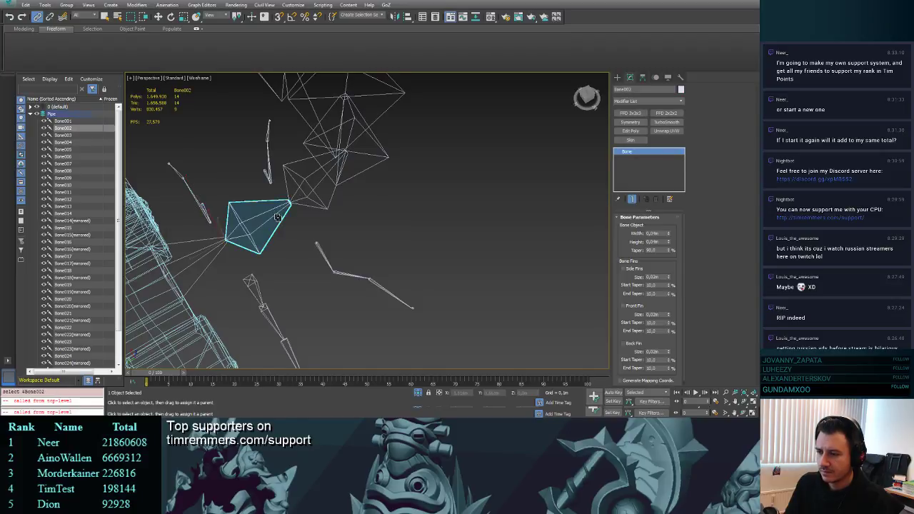
{"action": "key", "text": "e"}
{"action": "left_click_drag", "start_coordinate": [235, 232], "coordinate": [365, 189]}
{"action": "left_click", "coordinate": [312, 190]}
{"action": "left_click", "coordinate": [313, 188]}
{"action": "key", "text": "ctrl+z"}
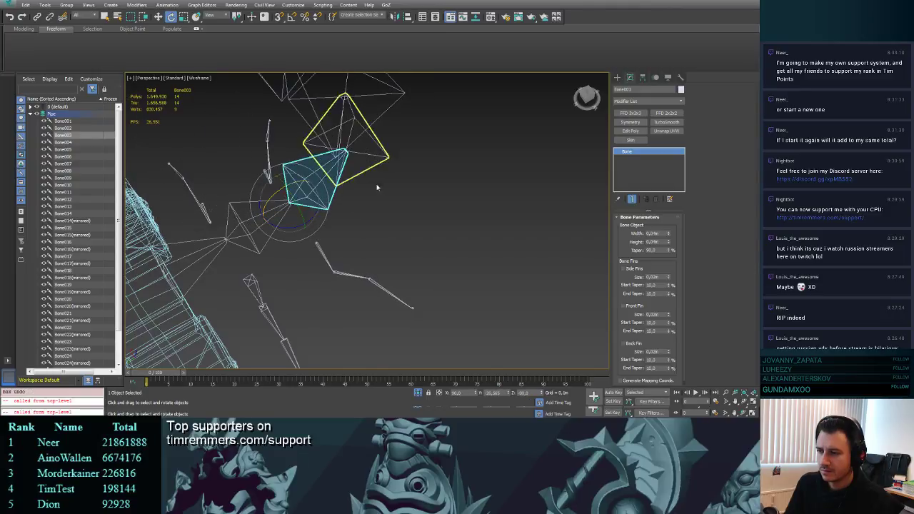
{"action": "middle_click_drag", "start_coordinate": [388, 192], "coordinate": [348, 171], "text": "alt"}
{"action": "left_click_drag", "start_coordinate": [292, 206], "coordinate": [332, 201]}
{"action": "key", "text": "ctrl+z"}
- Collapse the Unwrap UVW modifier of the WormDrool_low mesh into its Editable Poly
{"action": "middle_click_drag", "start_coordinate": [371, 181], "coordinate": [381, 266]}
{"action": "scroll", "coordinate": [382, 265], "scroll_direction": "down", "scroll_amount": 4}
{"action": "middle_click_drag", "start_coordinate": [447, 222], "coordinate": [447, 257]}
{"action": "middle_click_drag", "start_coordinate": [447, 258], "coordinate": [407, 239], "text": "alt"}
{"action": "left_click", "coordinate": [359, 156]}
{"action": "key", "text": "3"}
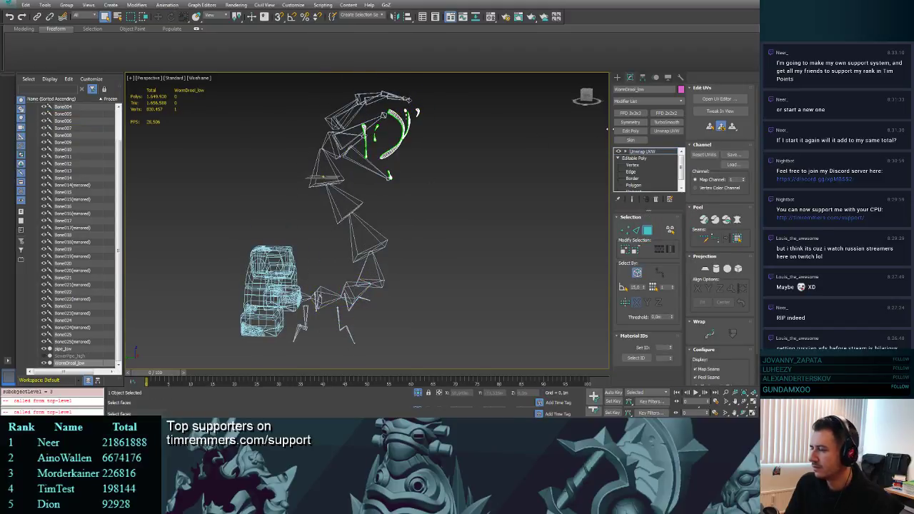
{"action": "middle_click_drag", "start_coordinate": [498, 139], "coordinate": [514, 180], "text": "alt"}
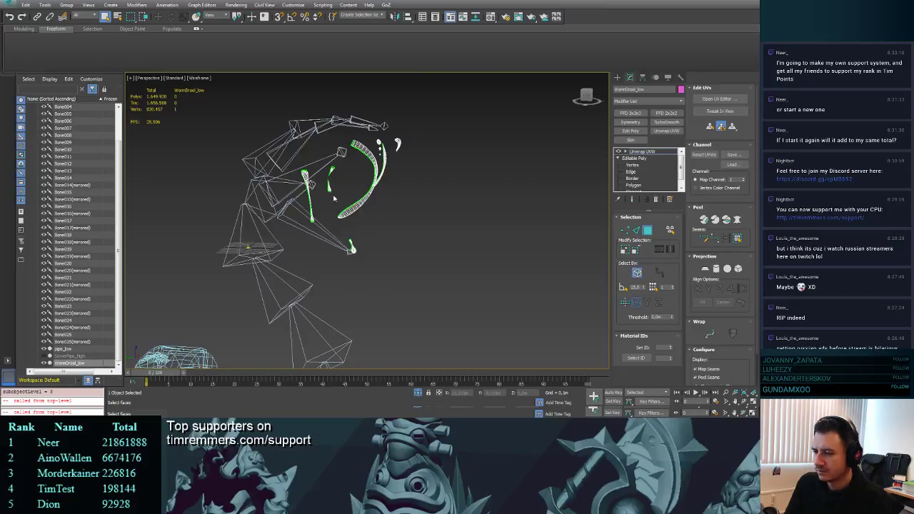
{"action": "right_click", "coordinate": [650, 153]}
{"action": "left_click", "coordinate": [697, 226]}
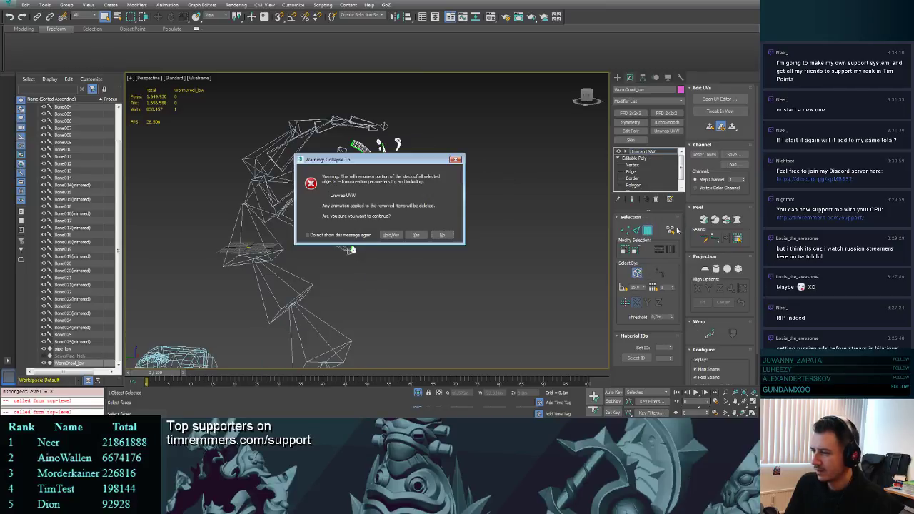
{"action": "left_click", "coordinate": [419, 237]}
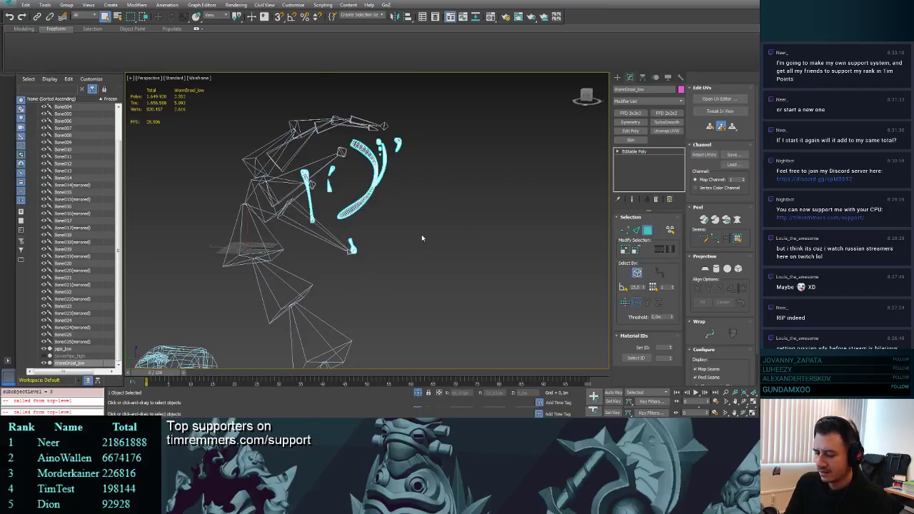
- Test the lower jaw bone Bone010 by rotating it, and undo the rotation
{"action": "left_click", "coordinate": [301, 216]}
{"action": "key", "text": "e"}
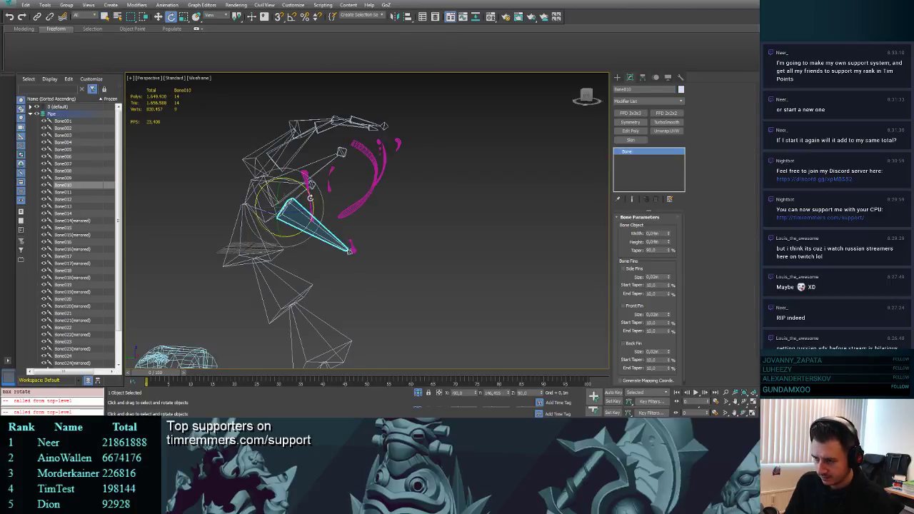
{"action": "left_click_drag", "start_coordinate": [310, 199], "coordinate": [320, 191]}
{"action": "middle_click_drag", "start_coordinate": [403, 236], "coordinate": [435, 201]}
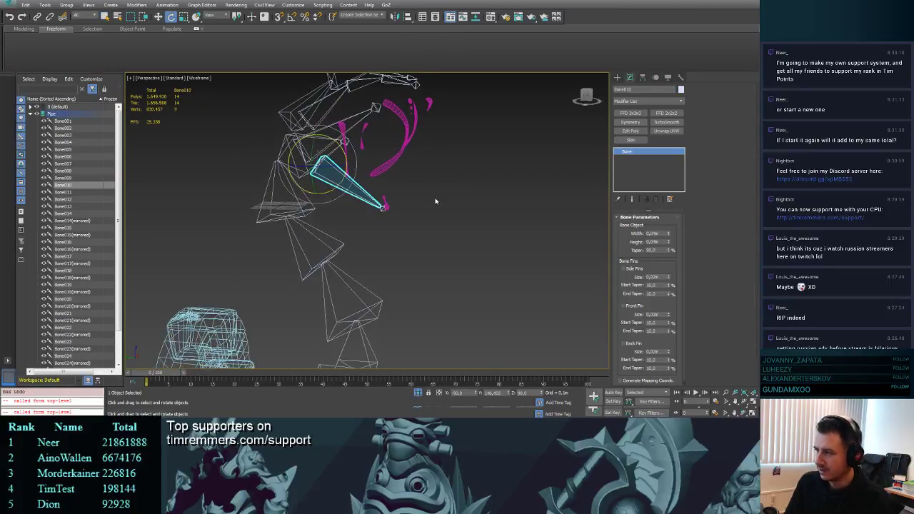
- Unhide the low-poly worm body mesh in the default layer, select it, and save the scene
{"action": "left_click", "coordinate": [347, 219]}
{"action": "scroll", "coordinate": [428, 214], "scroll_direction": "down", "scroll_amount": 4}
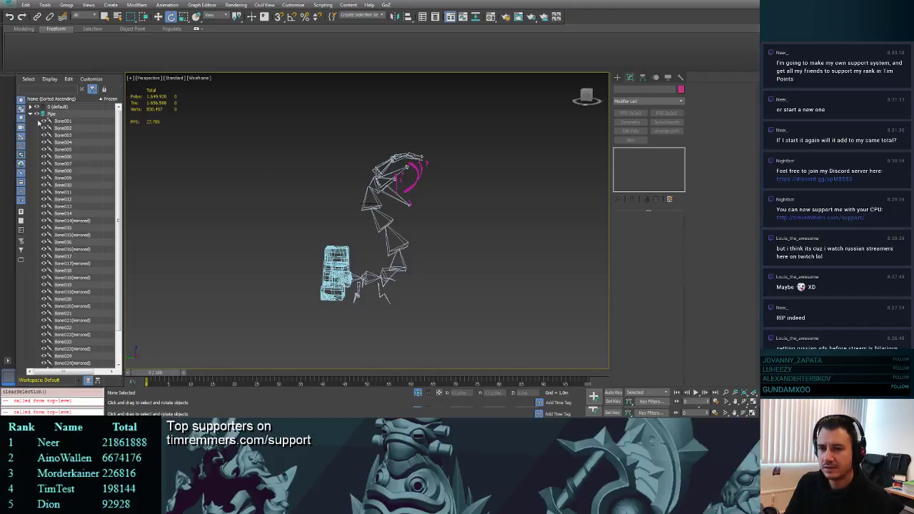
{"action": "left_click", "coordinate": [31, 114]}
{"action": "left_click", "coordinate": [30, 107]}
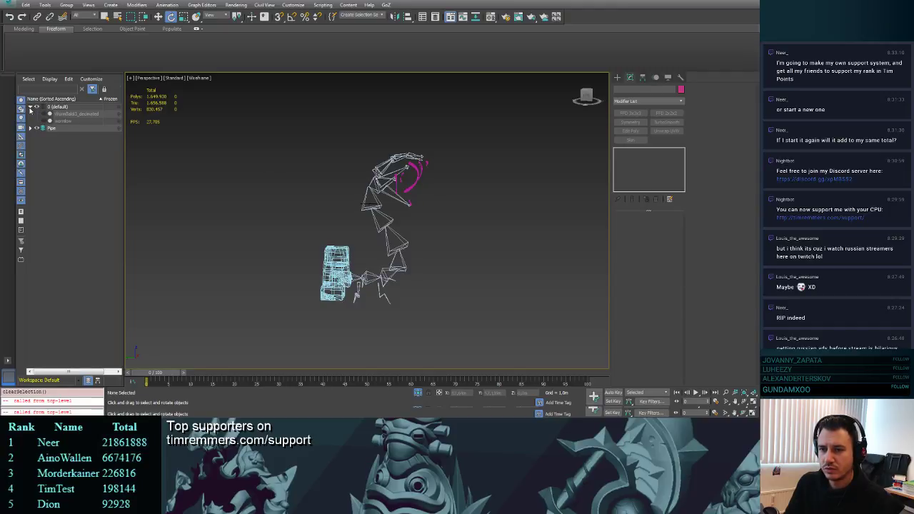
{"action": "left_click", "coordinate": [43, 121]}
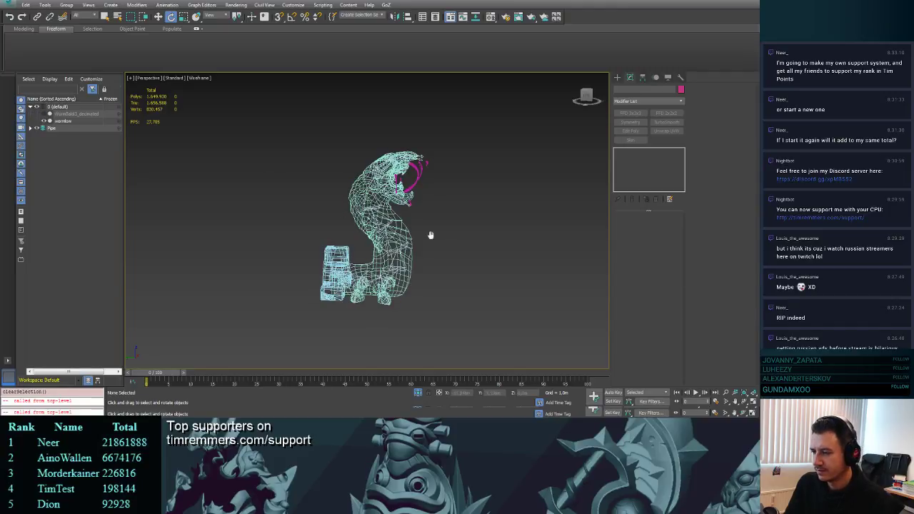
{"action": "scroll", "coordinate": [431, 235], "scroll_direction": "up", "scroll_amount": 3}
{"action": "left_click", "coordinate": [335, 222]}
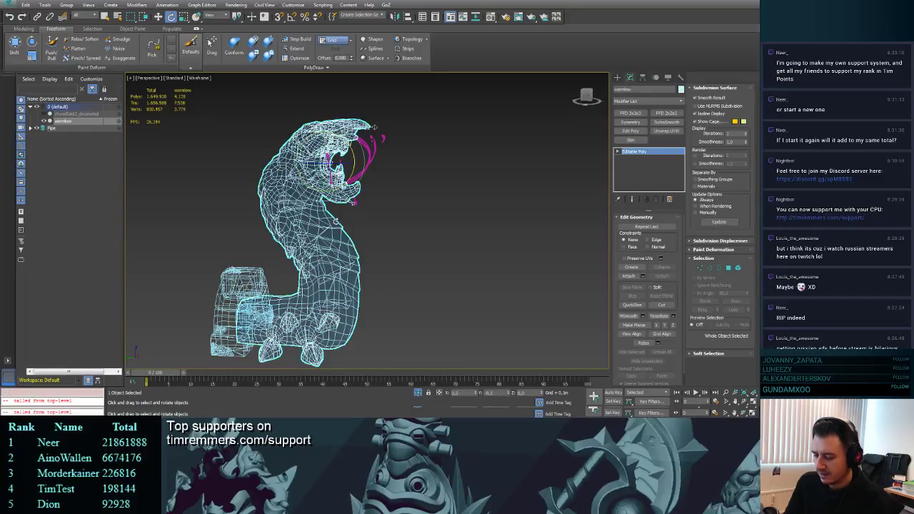
{"action": "key", "text": "ctrl+s"}
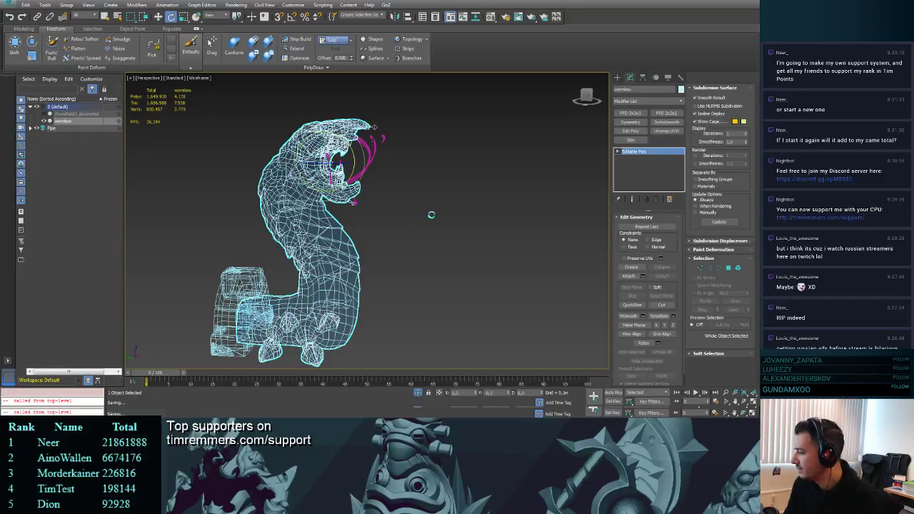
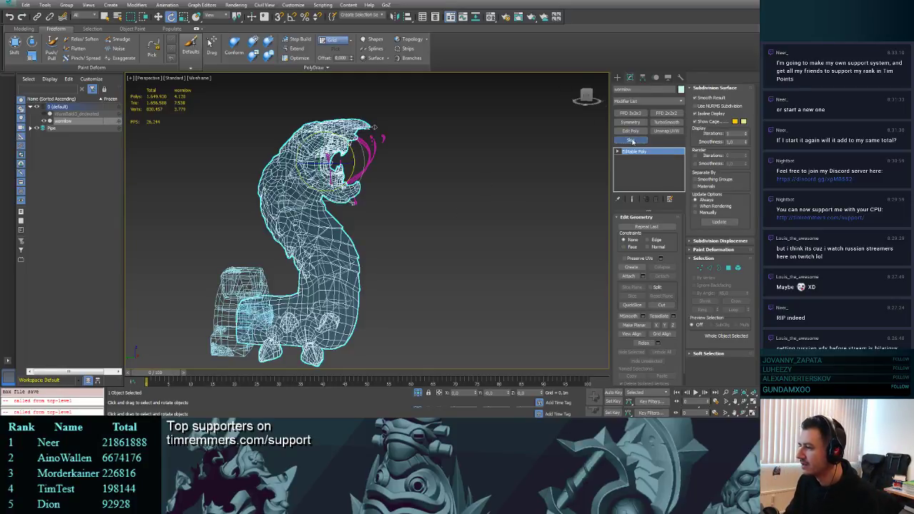
- Add a Skin modifier to the low-poly worm mesh and assign the bones of the fully expanded Bone001 hierarchy to it
{"action": "left_click", "coordinate": [630, 140]}
{"action": "left_click", "coordinate": [645, 328]}
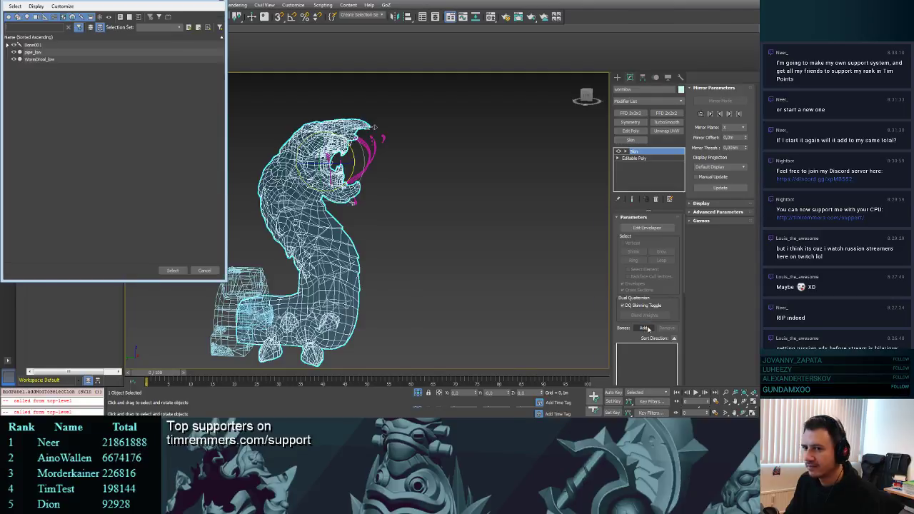
{"action": "left_click", "coordinate": [8, 45]}
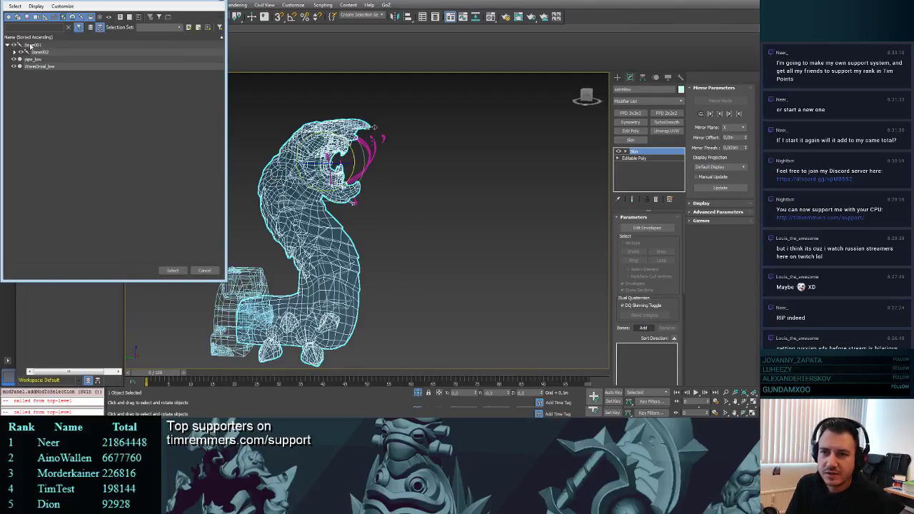
{"action": "left_click", "coordinate": [40, 45]}
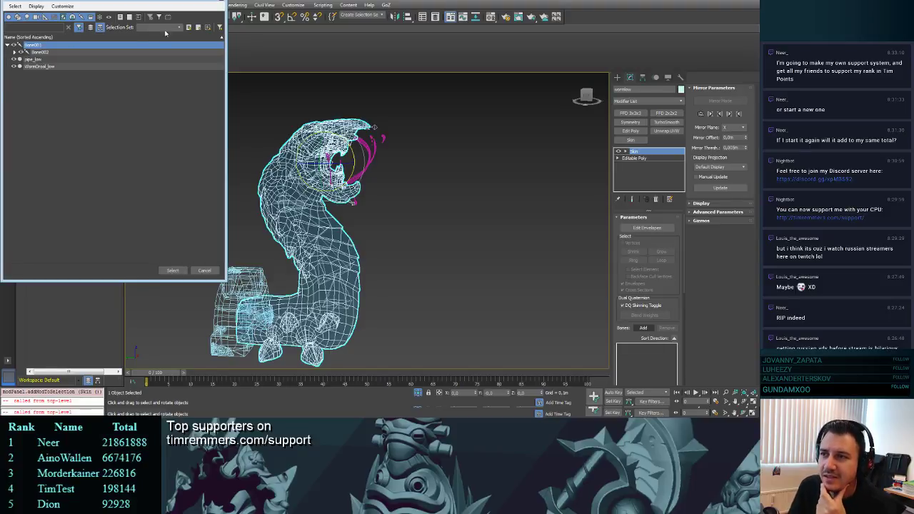
{"action": "left_click", "coordinate": [84, 20]}
{"action": "left_click", "coordinate": [84, 20]}
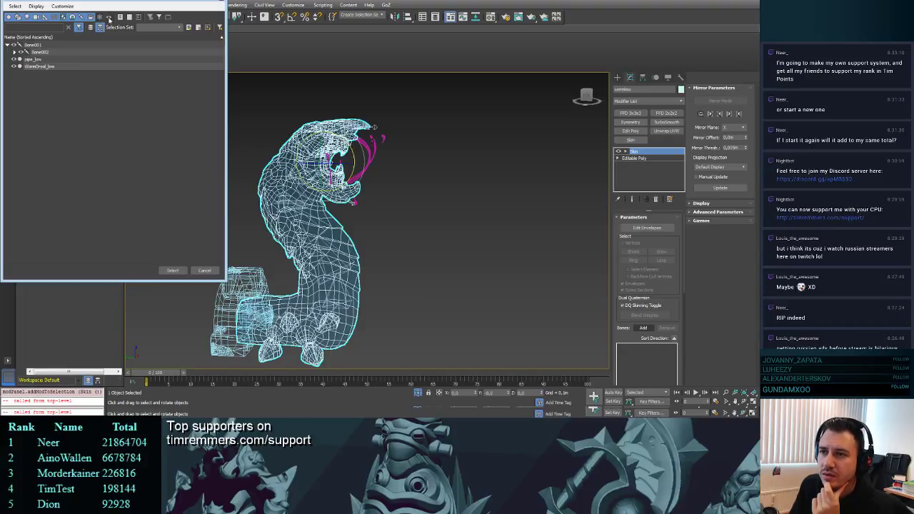
{"action": "left_click", "coordinate": [41, 7]}
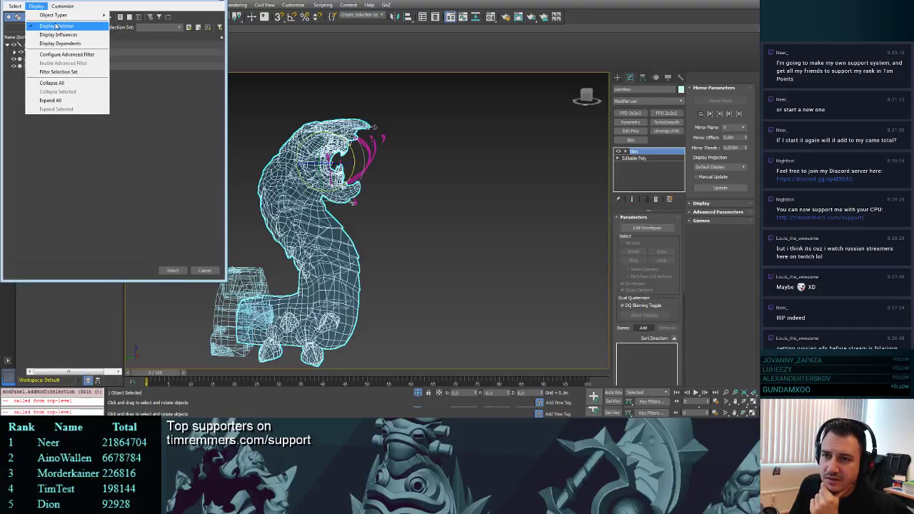
{"action": "left_click", "coordinate": [52, 100]}
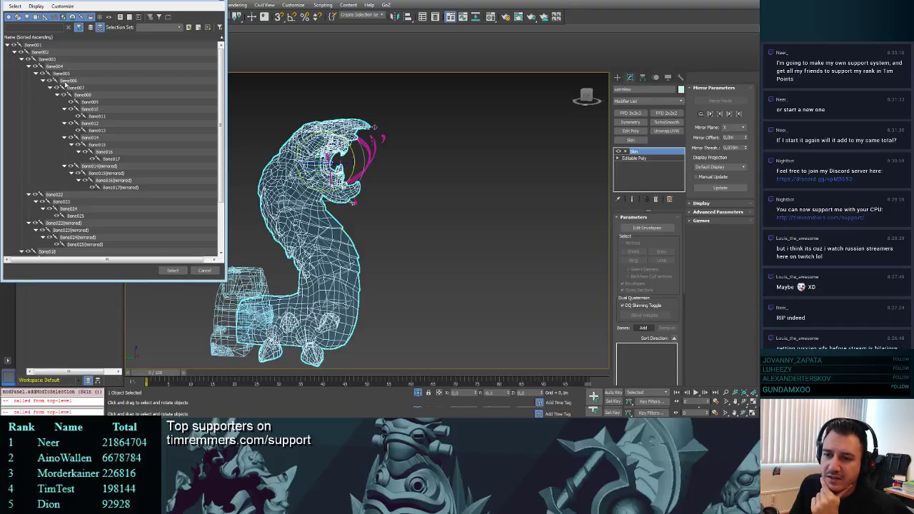
{"action": "scroll", "coordinate": [125, 173], "scroll_direction": "down", "scroll_amount": 3}
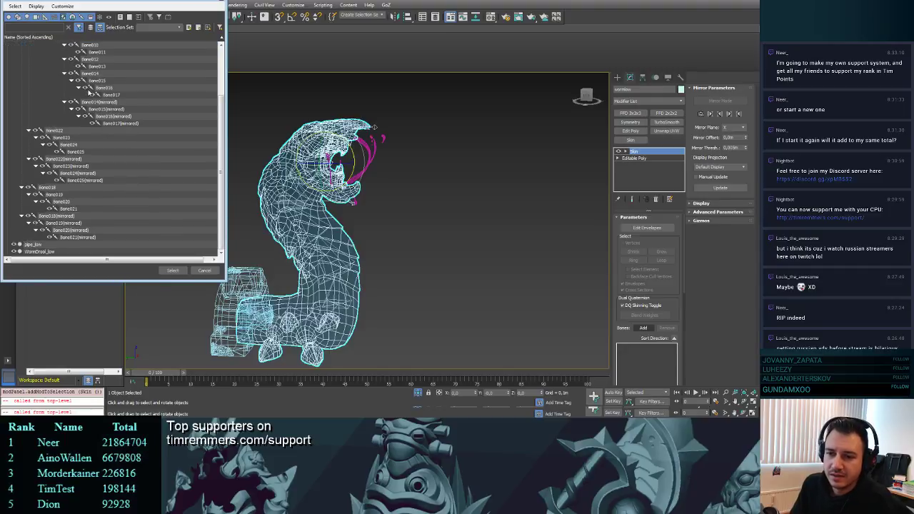
{"action": "left_click", "coordinate": [173, 272]}
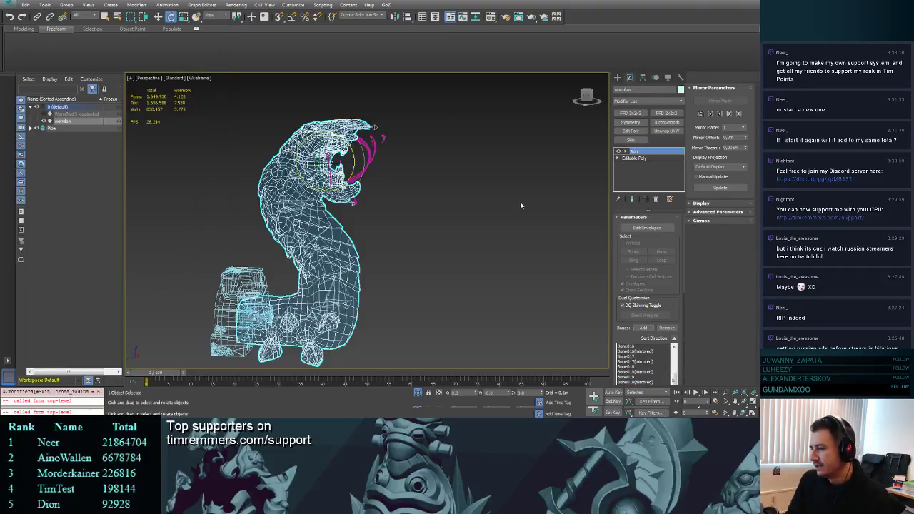
- Test the worm's skin deformation by rotating the body bone Bone005 in wireframe and shaded display, and undo the rotations
{"action": "middle_click_drag", "start_coordinate": [496, 200], "coordinate": [537, 145]}
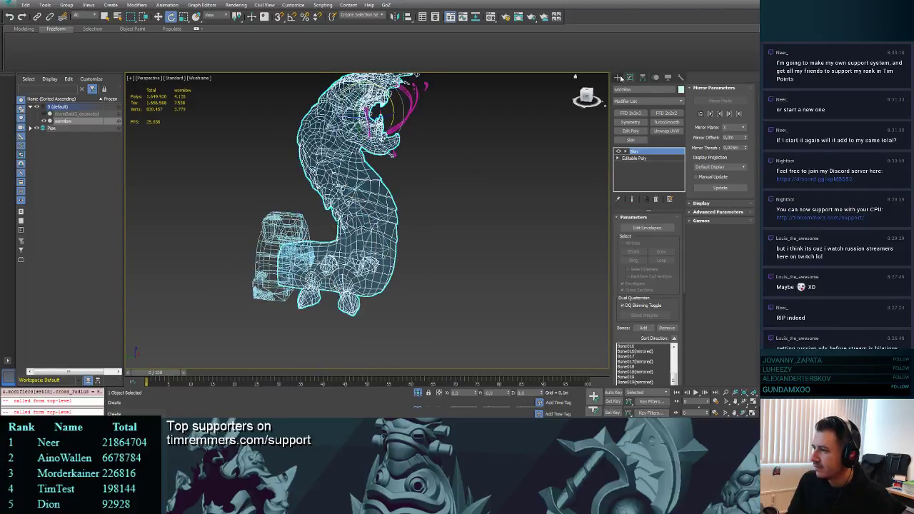
{"action": "left_click", "coordinate": [618, 77]}
{"action": "left_click", "coordinate": [492, 178]}
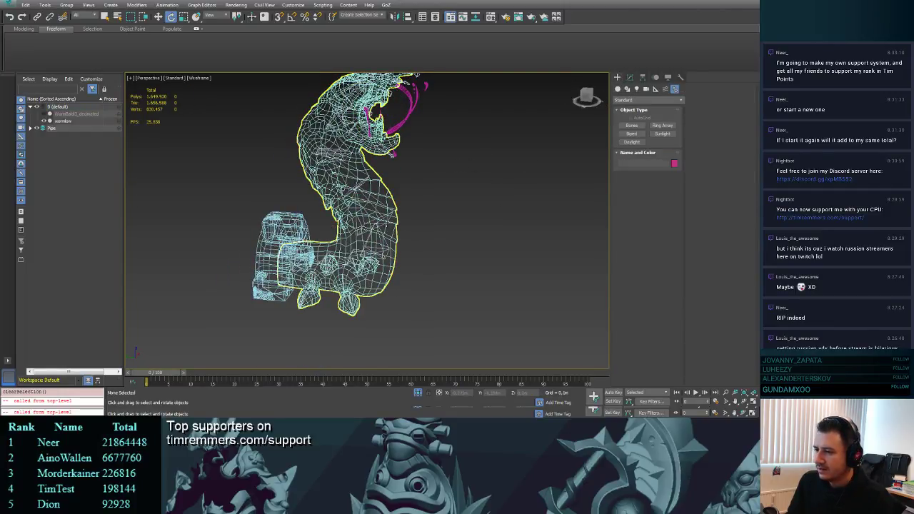
{"action": "left_click", "coordinate": [367, 214]}
{"action": "left_click_drag", "start_coordinate": [366, 227], "coordinate": [393, 222]}
{"action": "key", "text": "ctrl+z"}
{"action": "mouse_move", "coordinate": [453, 220]}
{"action": "left_mouse_down"}
{"action": "mouse_move", "coordinate": [475, 219]}
{"action": "mouse_move", "coordinate": [465, 229]}
{"action": "left_mouse_up"}
{"action": "key", "text": "F3"}
{"action": "left_click_drag", "start_coordinate": [388, 262], "coordinate": [401, 243]}
{"action": "key", "text": "ctrl+z"}
- Test the mouth's skin deformation by rotating the lower jaw bone Bone010, and undo the rotation
{"action": "middle_click_drag", "start_coordinate": [421, 175], "coordinate": [422, 192]}
{"action": "scroll", "coordinate": [422, 191], "scroll_direction": "up", "scroll_amount": 3}
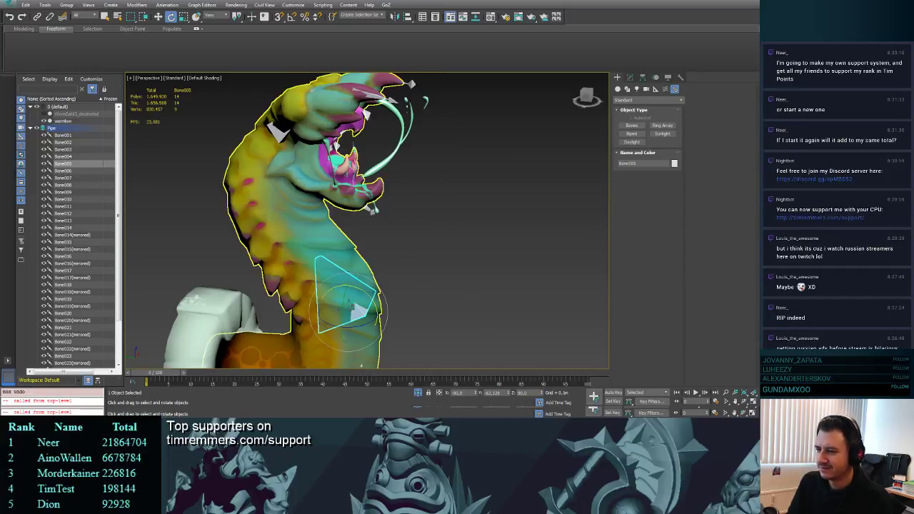
{"action": "left_click", "coordinate": [369, 210]}
{"action": "left_click_drag", "start_coordinate": [333, 156], "coordinate": [341, 118]}
{"action": "left_click_drag", "start_coordinate": [353, 149], "coordinate": [355, 159]}
{"action": "middle_click_drag", "start_coordinate": [407, 161], "coordinate": [349, 152], "text": "alt"}
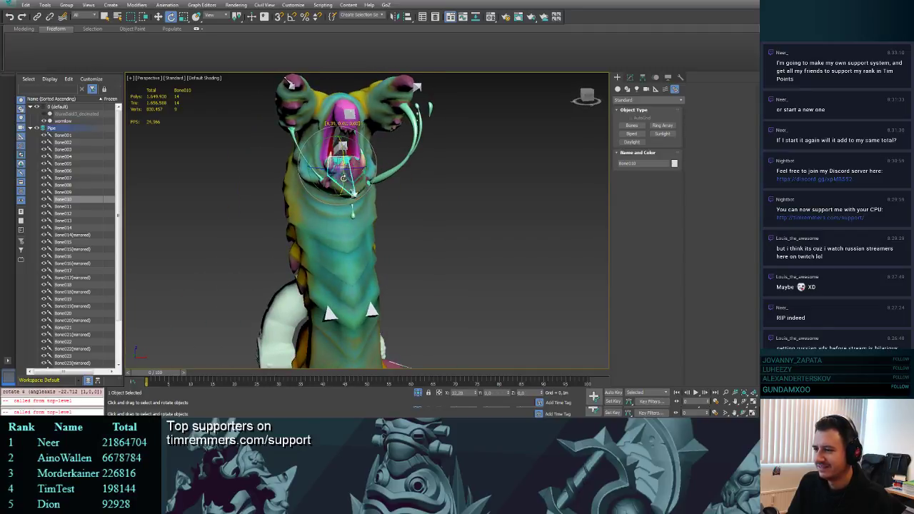
{"action": "left_click_drag", "start_coordinate": [353, 125], "coordinate": [352, 151]}
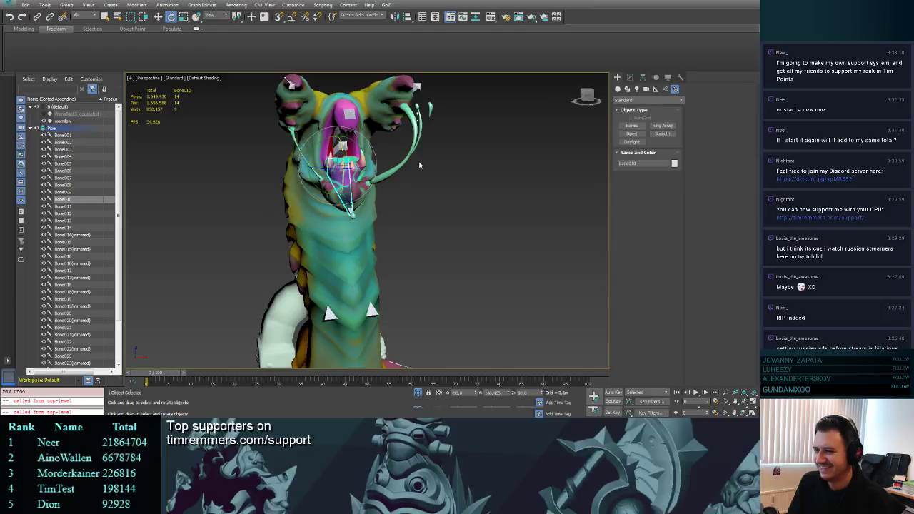
- Test the skinning of the mirrored head bones Bone016(mirrored) and Bone014(mirrored) by rotating them, and undo the rotations
{"action": "middle_click_drag", "start_coordinate": [419, 163], "coordinate": [442, 175], "text": "alt"}
{"action": "left_click", "coordinate": [372, 150]}
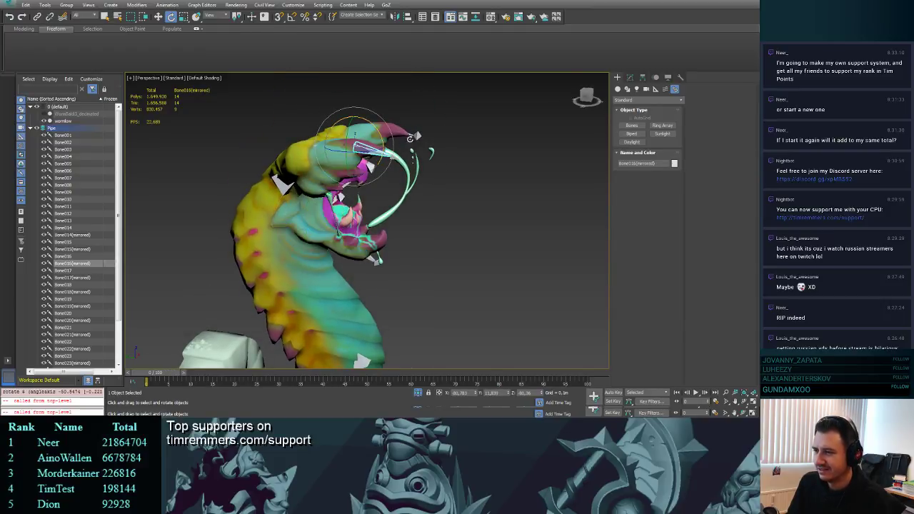
{"action": "middle_click_drag", "start_coordinate": [410, 138], "coordinate": [300, 139], "text": "alt"}
{"action": "left_click", "coordinate": [293, 135]}
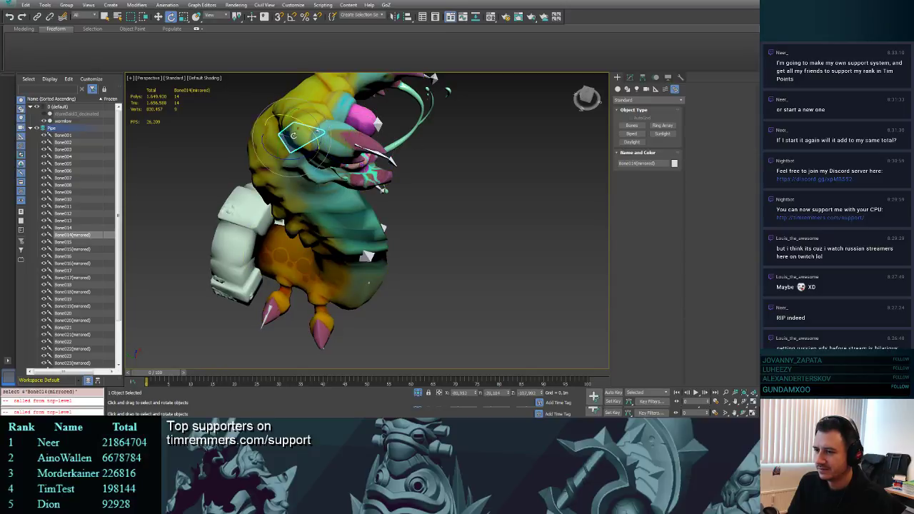
{"action": "left_click_drag", "start_coordinate": [308, 121], "coordinate": [336, 123]}
{"action": "scroll", "coordinate": [336, 123], "scroll_direction": "down", "scroll_amount": 2}
{"action": "middle_click_drag", "start_coordinate": [337, 123], "coordinate": [394, 152], "text": "alt"}
{"action": "key", "text": "ctrl+z"}
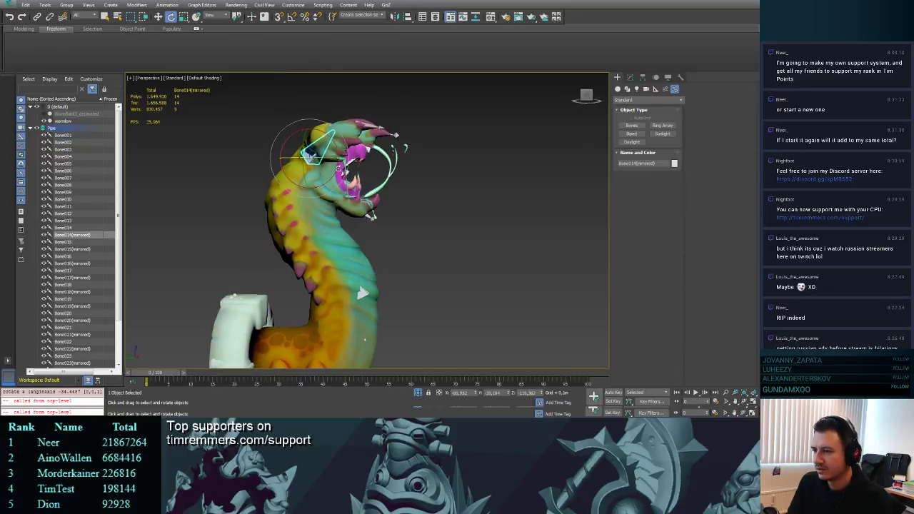
{"action": "key", "text": "ctrl+z"}
- Test the upper mouth's skin deformation by rotating the bone Bone012 in several directions
{"action": "scroll", "coordinate": [373, 160], "scroll_direction": "up", "scroll_amount": 3}
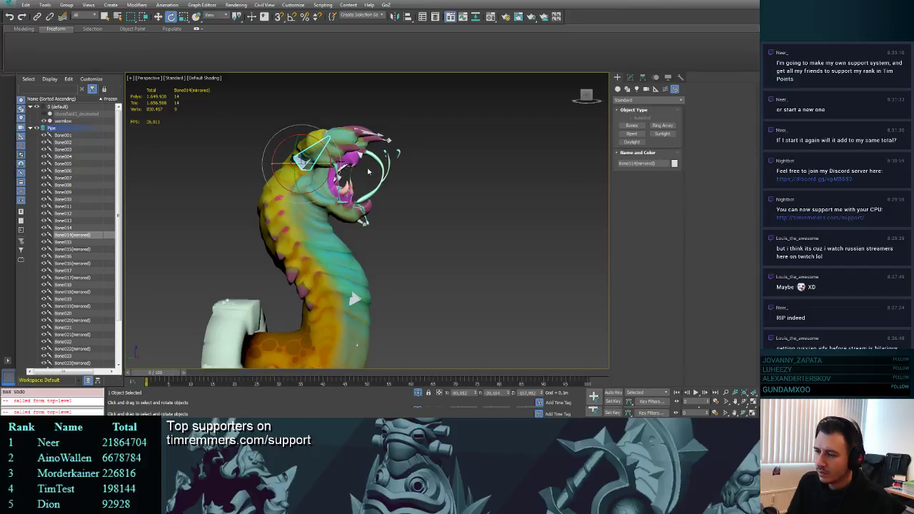
{"action": "left_click", "coordinate": [335, 175]}
{"action": "middle_click_drag", "start_coordinate": [335, 174], "coordinate": [326, 172], "text": "alt"}
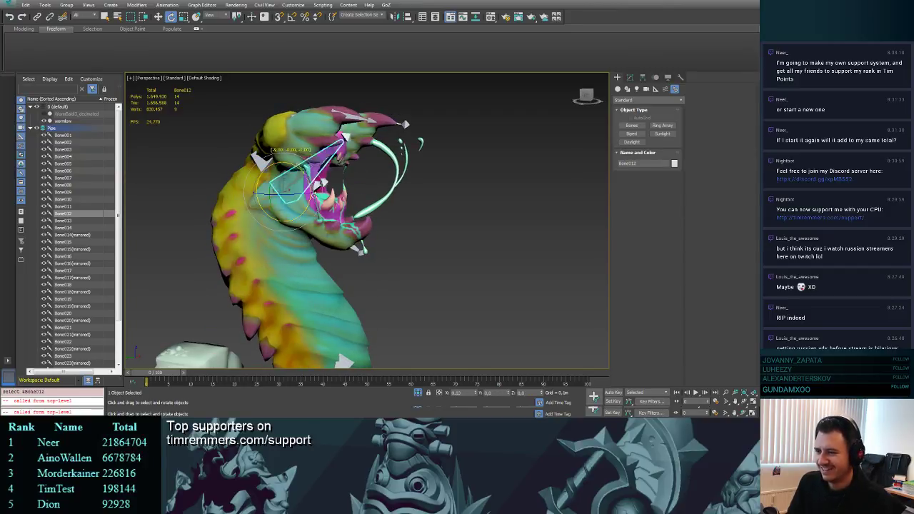
{"action": "left_click_drag", "start_coordinate": [314, 195], "coordinate": [321, 220]}
{"action": "middle_click_drag", "start_coordinate": [321, 220], "coordinate": [187, 184], "text": "alt"}
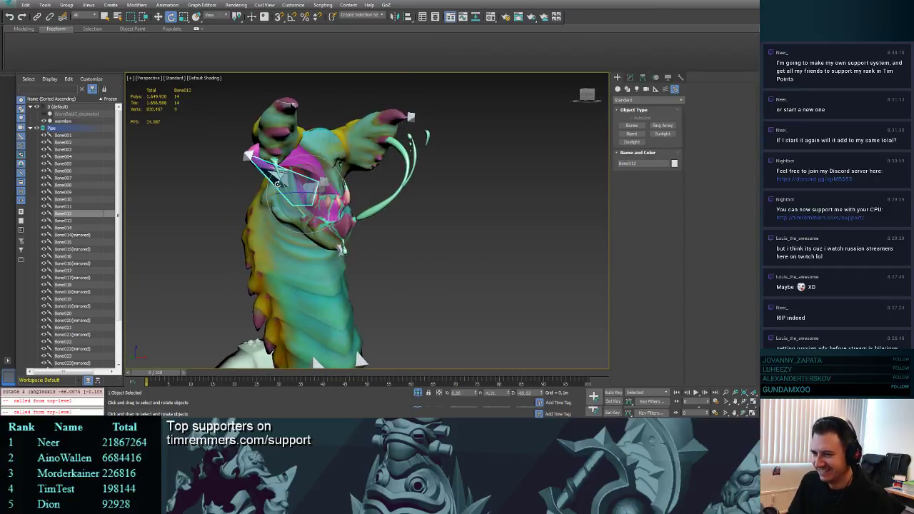
{"action": "left_click_drag", "start_coordinate": [313, 188], "coordinate": [315, 191]}
{"action": "middle_click_drag", "start_coordinate": [315, 191], "coordinate": [352, 191], "text": "alt"}
{"action": "middle_click_drag", "start_coordinate": [422, 189], "coordinate": [359, 204], "text": "alt"}
- Test the rear leg's skin deformation by rotating the bone Bone020, and undo the rotation
{"action": "scroll", "coordinate": [405, 190], "scroll_direction": "up", "scroll_amount": 3}
{"action": "left_click", "coordinate": [273, 255]}
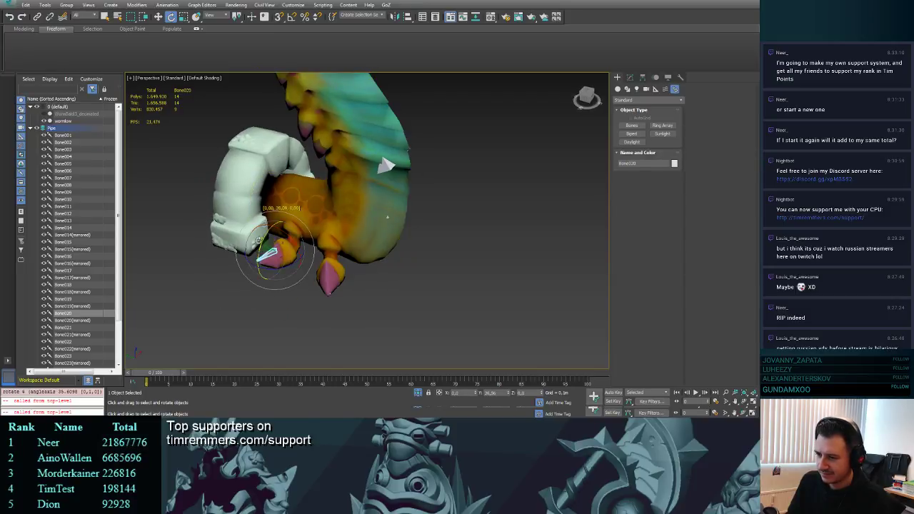
{"action": "left_click_drag", "start_coordinate": [261, 224], "coordinate": [263, 226]}
{"action": "key", "text": "ctrl+z"}
- Test the front leg's skin deformation by rotating its upper bone Bone022, and undo the rotation
{"action": "middle_click_drag", "start_coordinate": [277, 253], "coordinate": [295, 246]}
{"action": "scroll", "coordinate": [289, 253], "scroll_direction": "up", "scroll_amount": 3}
{"action": "middle_click_drag", "start_coordinate": [400, 261], "coordinate": [339, 276], "text": "alt"}
{"action": "key", "text": "F3"}
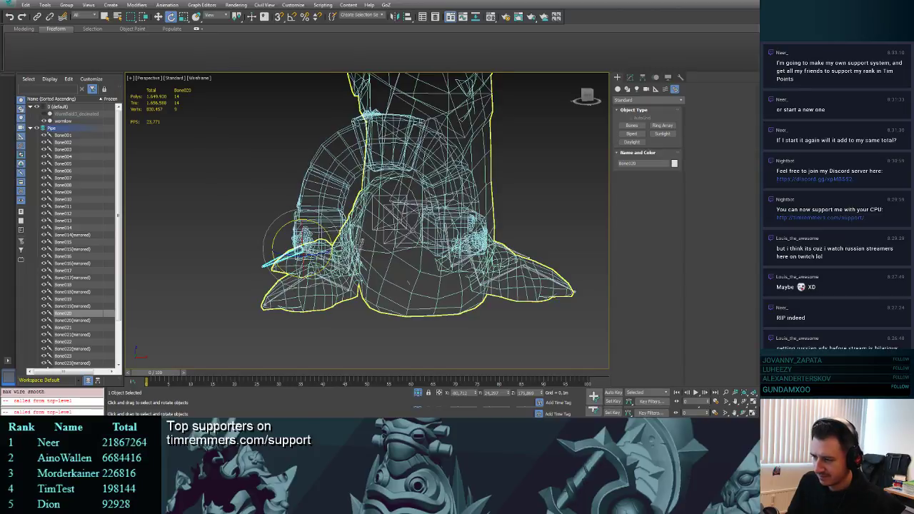
{"action": "left_click", "coordinate": [359, 246]}
{"action": "key", "text": "F3"}
{"action": "left_click_drag", "start_coordinate": [334, 236], "coordinate": [314, 186]}
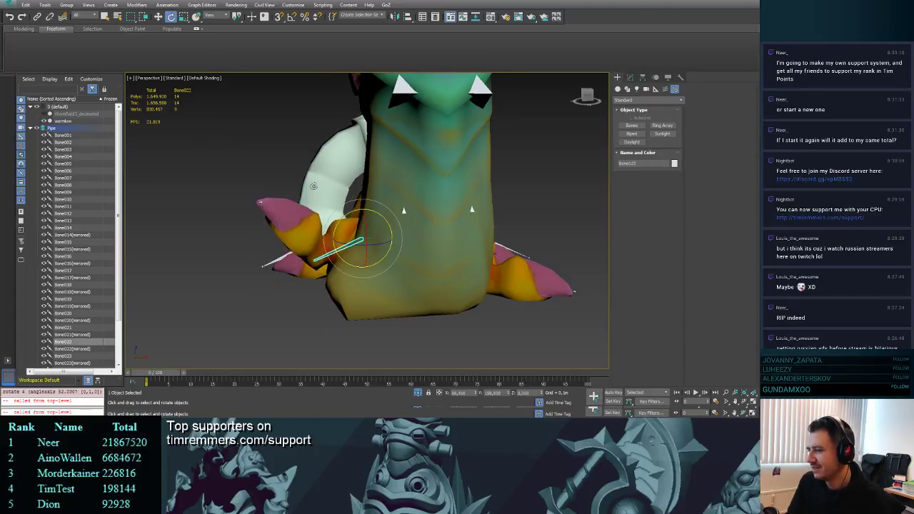
{"action": "key", "text": "ctrl+z"}
- Rotate the body bone Bone005 once more to check the torso's deformation, and undo the rotation
{"action": "middle_click_drag", "start_coordinate": [317, 186], "coordinate": [335, 131], "text": "alt"}
{"action": "left_click", "coordinate": [328, 195]}
{"action": "left_click_drag", "start_coordinate": [331, 192], "coordinate": [388, 176]}
{"action": "key", "text": "ctrl+z"}
- Create an HI Solver IK chain that starts at the lower body bone Bone003 and ends at Bone009 in the head
{"action": "middle_click_drag", "start_coordinate": [388, 180], "coordinate": [415, 212]}
{"action": "key", "text": "F3"}
{"action": "scroll", "coordinate": [425, 225], "scroll_direction": "up", "scroll_amount": 5}
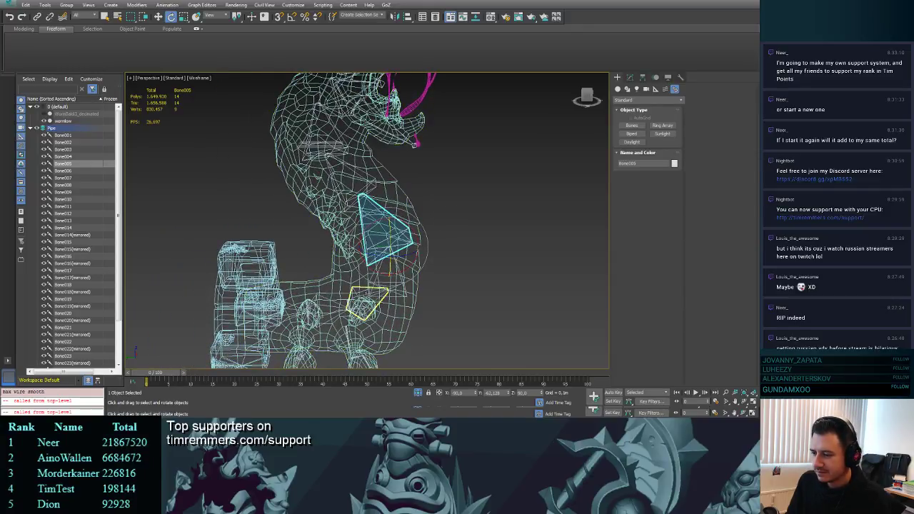
{"action": "left_click", "coordinate": [367, 296]}
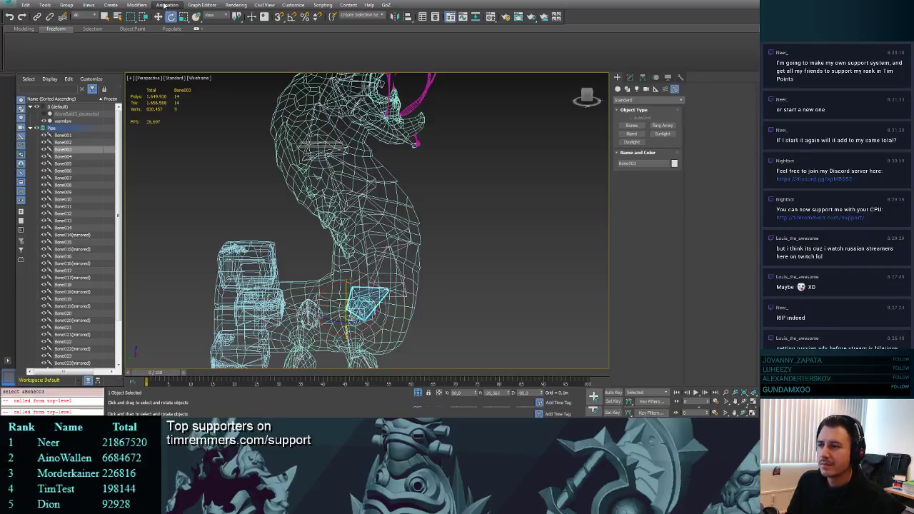
{"action": "left_click", "coordinate": [165, 6]}
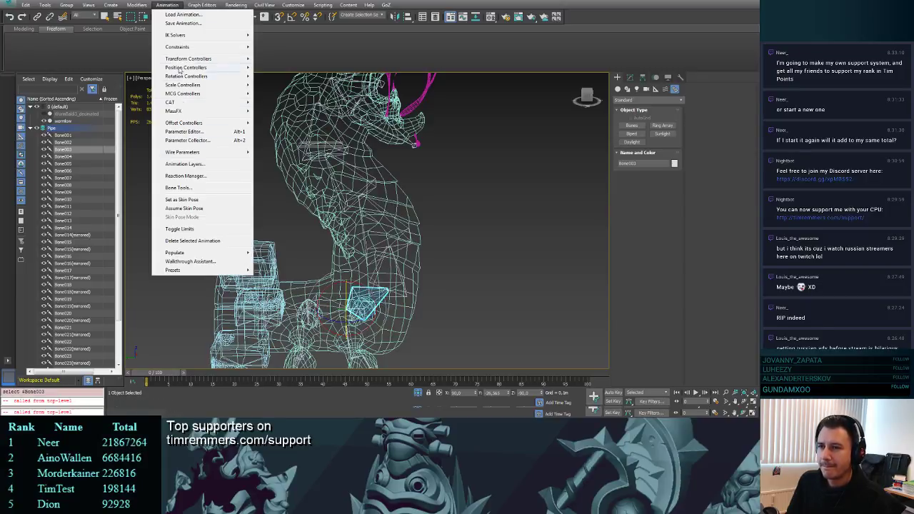
{"action": "mouse_move", "coordinate": [186, 37]}
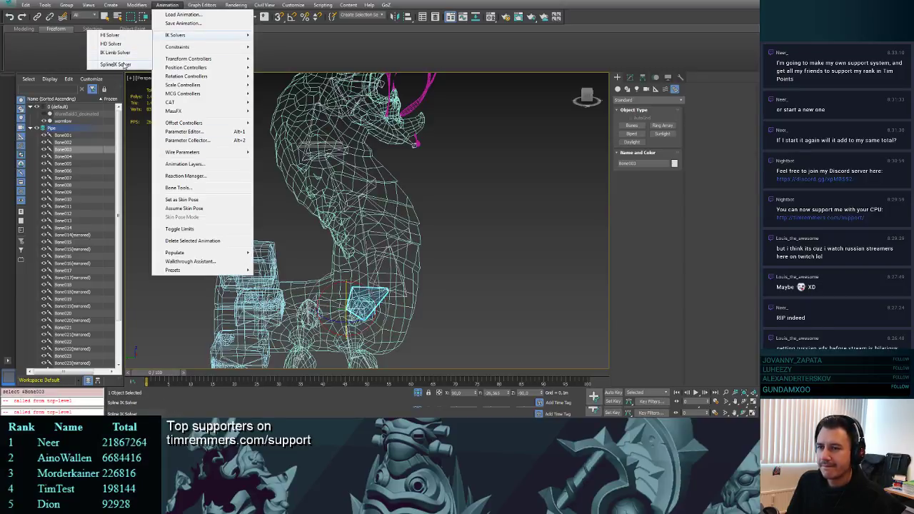
{"action": "left_click", "coordinate": [118, 36]}
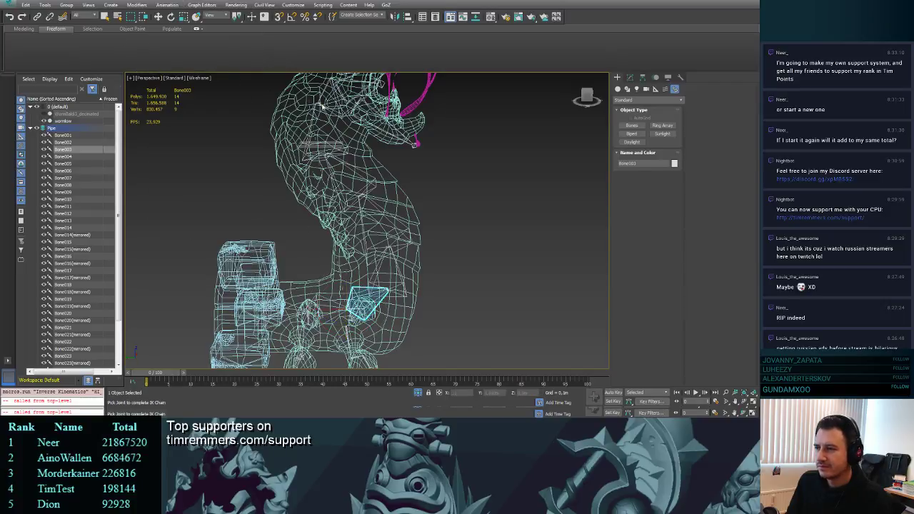
{"action": "left_click", "coordinate": [413, 145]}
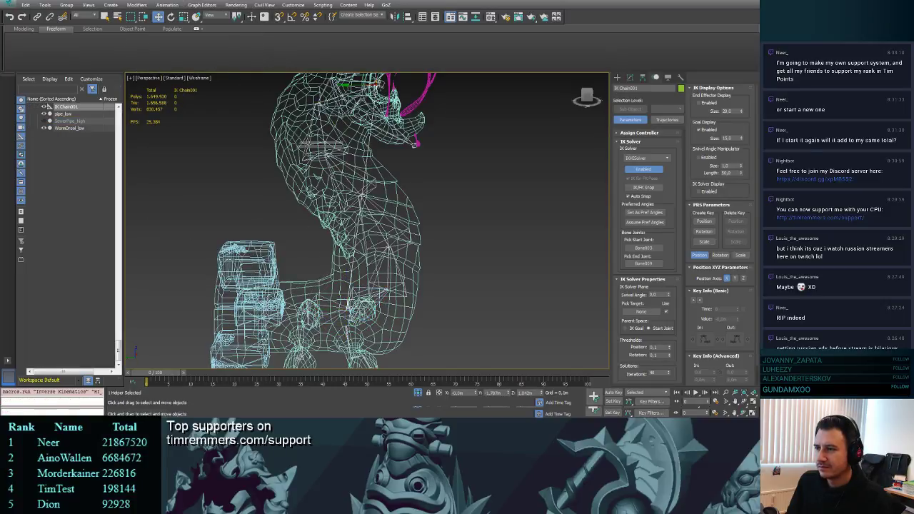
- Move the IK chain's goal far forward and backward to test how the shaded worm's body bends
{"action": "mouse_move", "coordinate": [462, 135]}
{"action": "middle_mouse_down", "text": "alt"}
{"action": "mouse_move", "coordinate": [445, 74]}
{"action": "mouse_move", "coordinate": [393, 90]}
{"action": "middle_mouse_up", "text": "alt"}
{"action": "key", "text": "F3"}
{"action": "left_click_drag", "start_coordinate": [322, 128], "coordinate": [527, 127]}
{"action": "scroll", "coordinate": [400, 228], "scroll_direction": "down", "scroll_amount": 3}
{"action": "middle_click_drag", "start_coordinate": [528, 187], "coordinate": [357, 200], "text": "alt"}
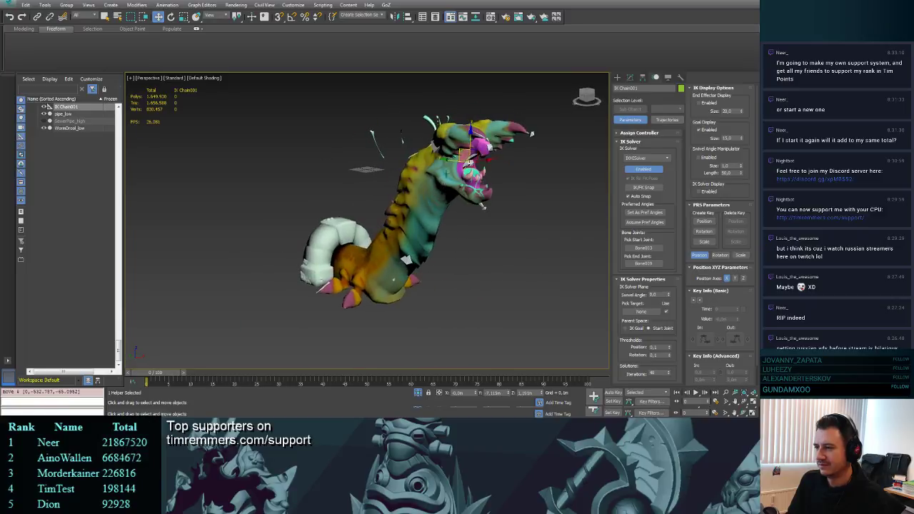
{"action": "left_click_drag", "start_coordinate": [458, 150], "coordinate": [347, 175]}
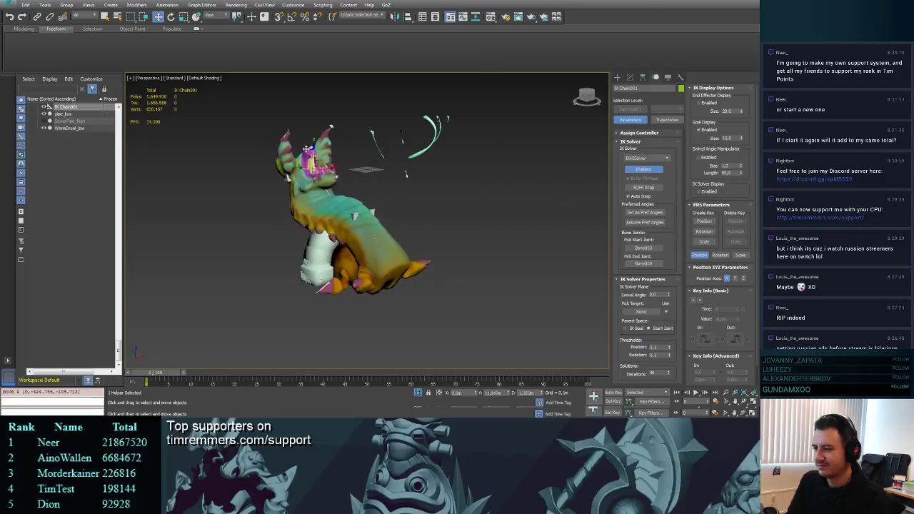
{"action": "left_click_drag", "start_coordinate": [306, 149], "coordinate": [375, 172]}
- Test rotating the IK goal and moving it slightly upward, and undo the move
{"action": "left_click_drag", "start_coordinate": [405, 198], "coordinate": [387, 156]}
{"action": "key", "text": "e"}
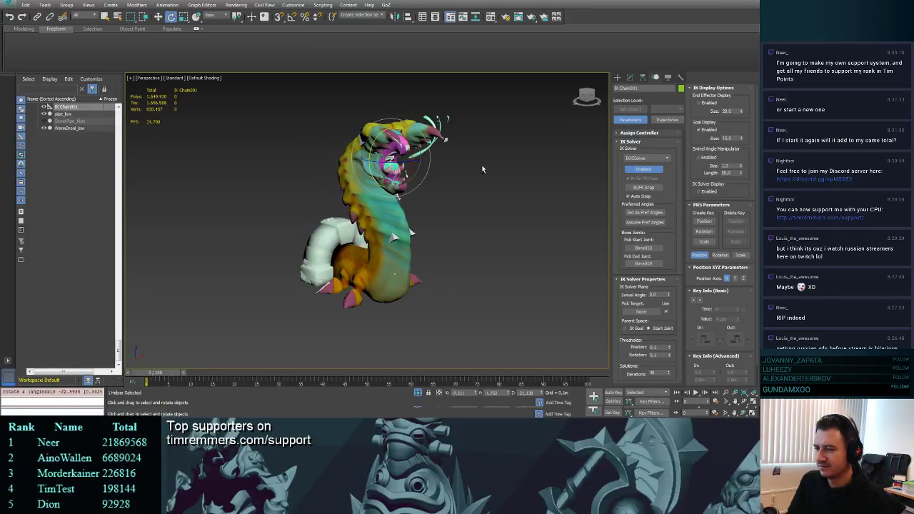
{"action": "key", "text": "w"}
{"action": "mouse_move", "coordinate": [392, 148]}
{"action": "left_mouse_down"}
{"action": "mouse_move", "coordinate": [417, 131]}
{"action": "mouse_move", "coordinate": [418, 187]}
{"action": "mouse_move", "coordinate": [400, 236]}
{"action": "mouse_move", "coordinate": [403, 168]}
{"action": "mouse_move", "coordinate": [389, 235]}
{"action": "mouse_move", "coordinate": [371, 259]}
{"action": "mouse_move", "coordinate": [404, 108]}
{"action": "mouse_move", "coordinate": [400, 171]}
{"action": "mouse_move", "coordinate": [405, 135]}
{"action": "mouse_move", "coordinate": [392, 142]}
{"action": "left_mouse_up"}
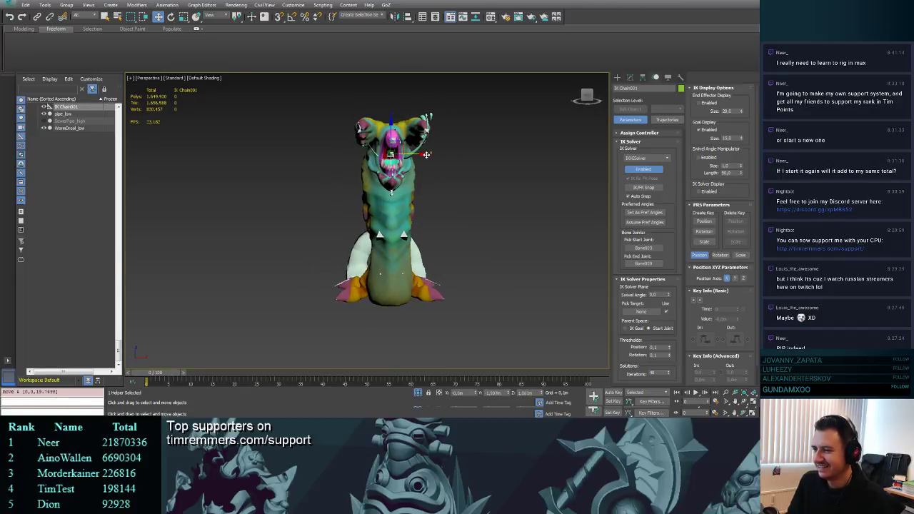
{"action": "key", "text": "ctrl+z"}
- Pull the IK goal high above the body to test stretching the worm upright, and undo the move
{"action": "mouse_move", "coordinate": [433, 158]}
{"action": "middle_mouse_down", "text": "alt"}
{"action": "mouse_move", "coordinate": [504, 172]}
{"action": "mouse_move", "coordinate": [431, 175]}
{"action": "middle_mouse_up", "text": "alt"}
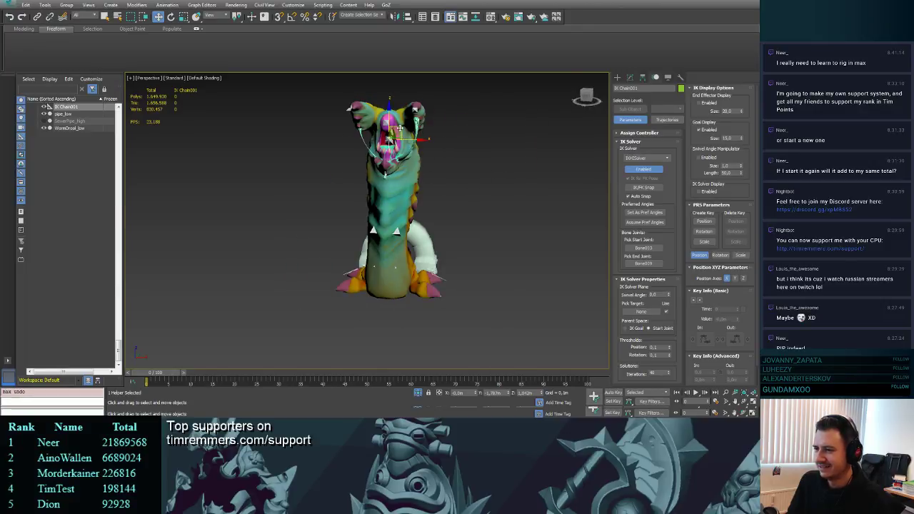
{"action": "left_click_drag", "start_coordinate": [400, 128], "coordinate": [412, 81]}
{"action": "middle_click_drag", "start_coordinate": [414, 86], "coordinate": [464, 193], "text": "alt"}
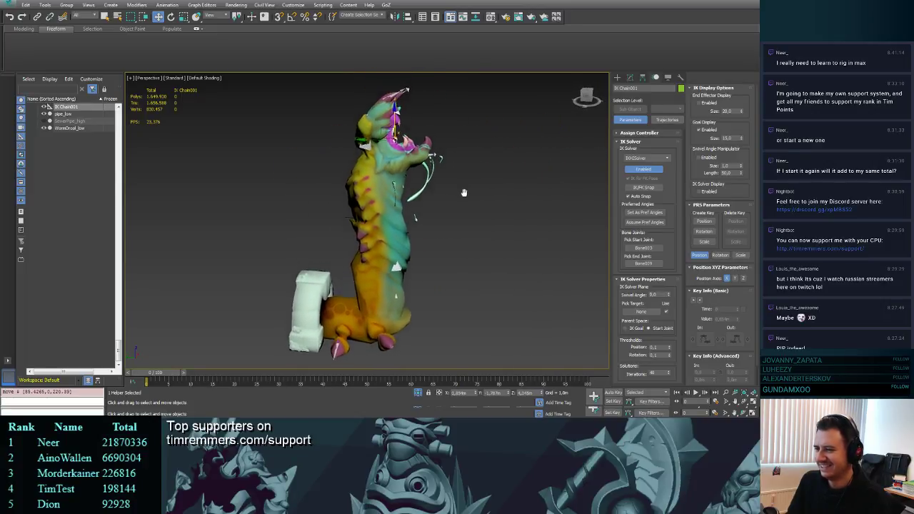
{"action": "key", "text": "ctrl+z"}
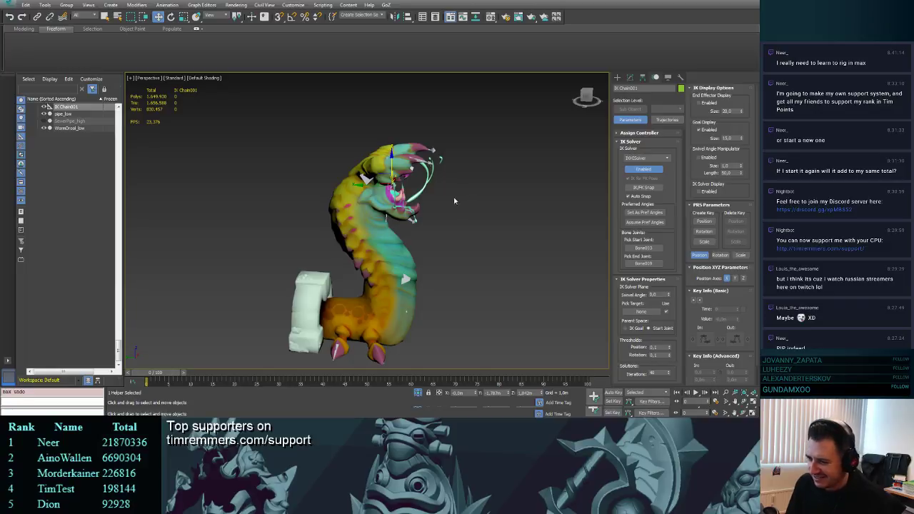
- Examine the deformation around the worm's head and mouth up close, and show the Skin modifier settings of the wormlow mesh
{"action": "middle_click_drag", "start_coordinate": [464, 193], "coordinate": [488, 193]}
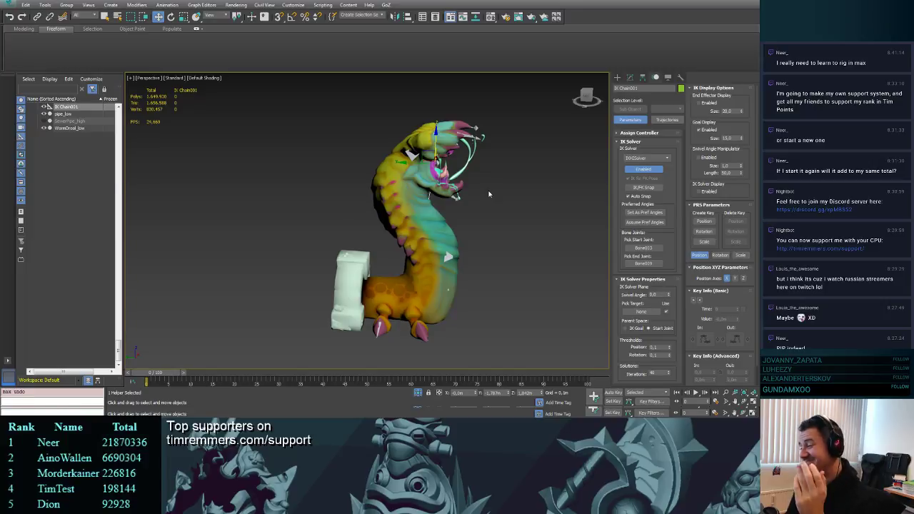
{"action": "middle_click_drag", "start_coordinate": [489, 194], "coordinate": [494, 212]}
{"action": "scroll", "coordinate": [507, 204], "scroll_direction": "up", "scroll_amount": 2}
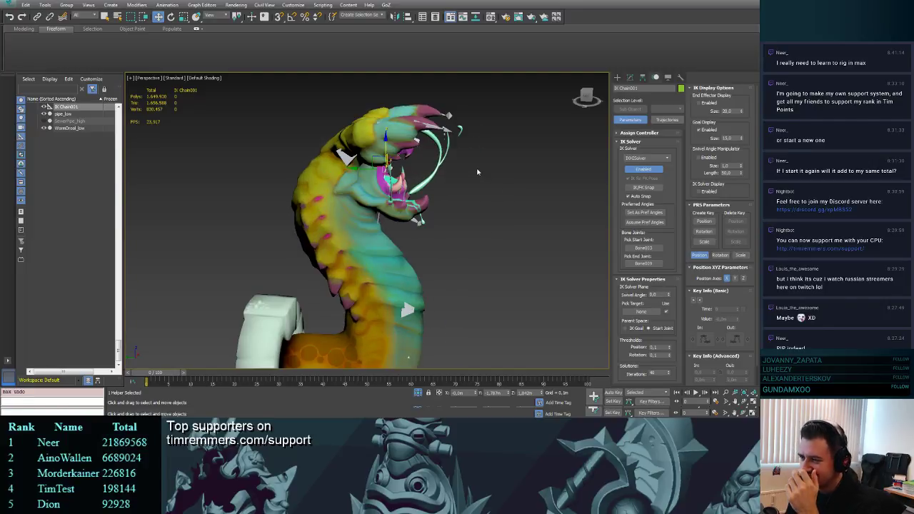
{"action": "scroll", "coordinate": [478, 172], "scroll_direction": "up", "scroll_amount": 3}
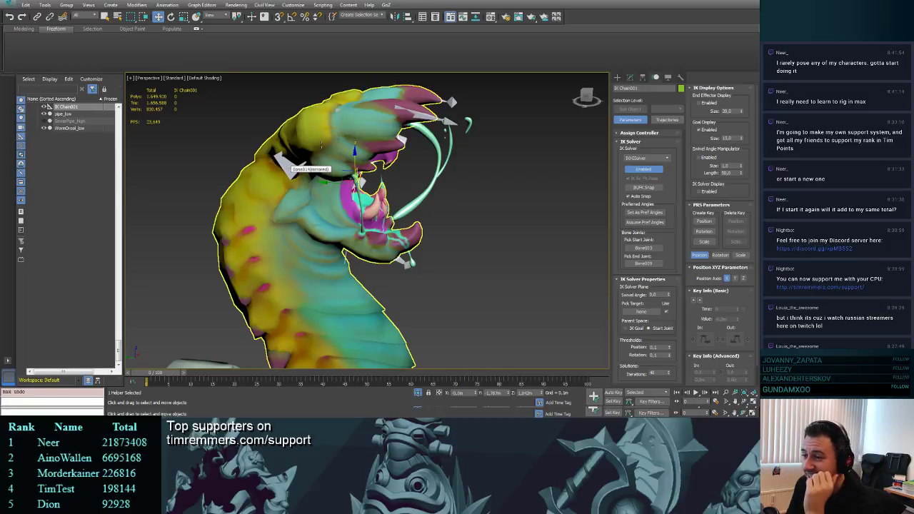
{"action": "left_click", "coordinate": [360, 130]}
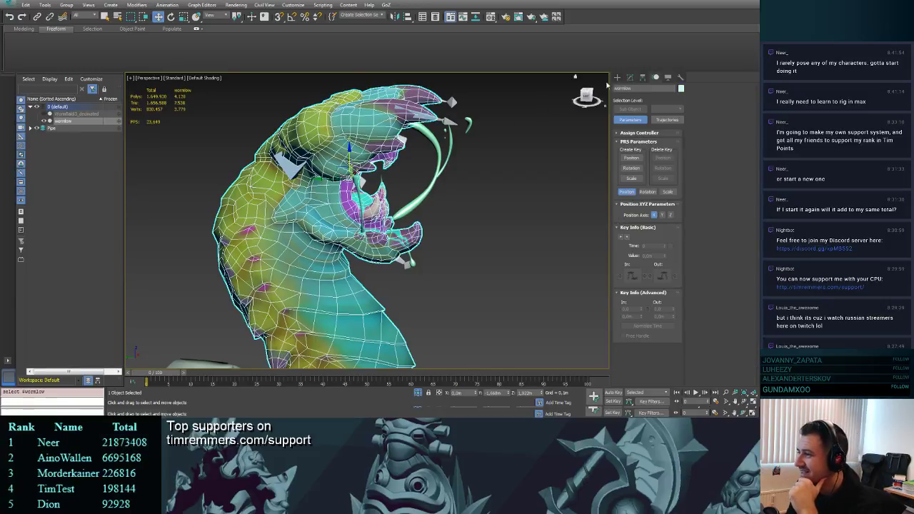
{"action": "left_click", "coordinate": [630, 77]}
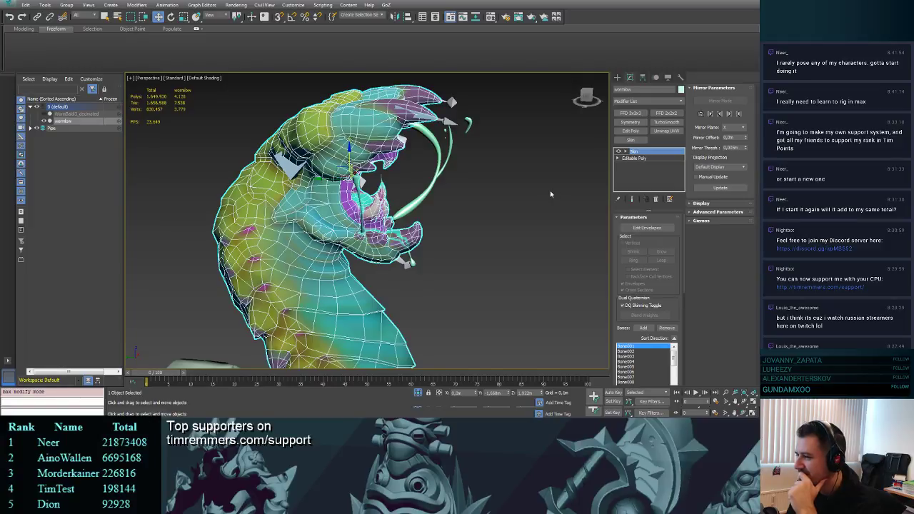
{"action": "middle_click_drag", "start_coordinate": [481, 166], "coordinate": [460, 185], "text": "alt"}
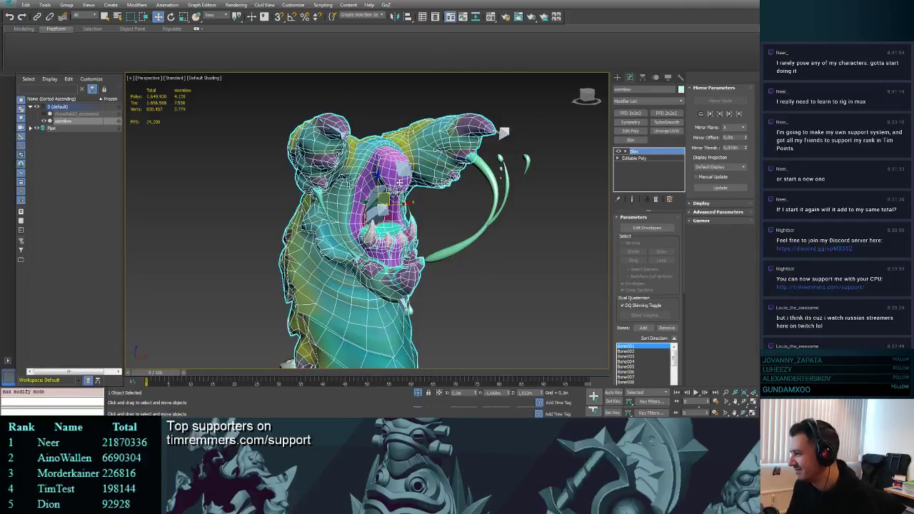
{"action": "middle_click_drag", "start_coordinate": [504, 133], "coordinate": [541, 165], "text": "alt"}
- Test the head's skin deformation by rotating the bone Bone008, and undo the rotation
{"action": "left_click", "coordinate": [404, 214]}
{"action": "key", "text": "e"}
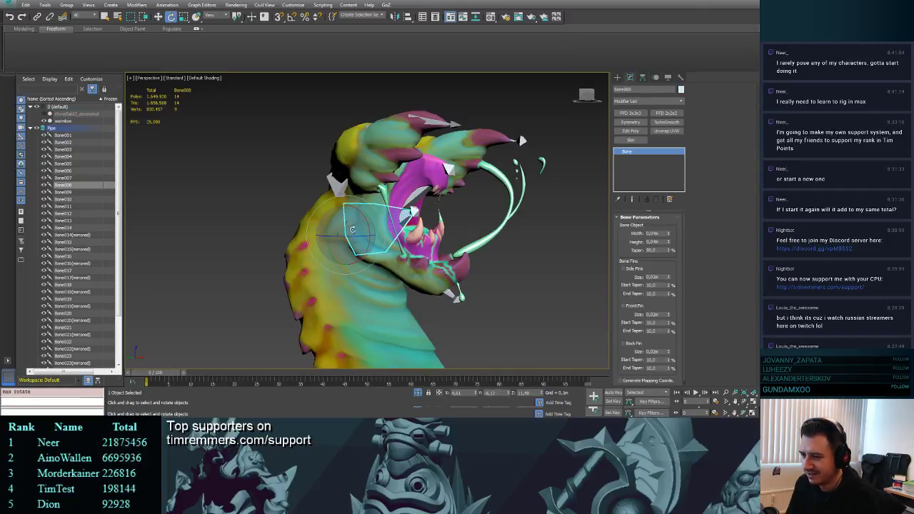
{"action": "left_click_drag", "start_coordinate": [352, 229], "coordinate": [366, 229]}
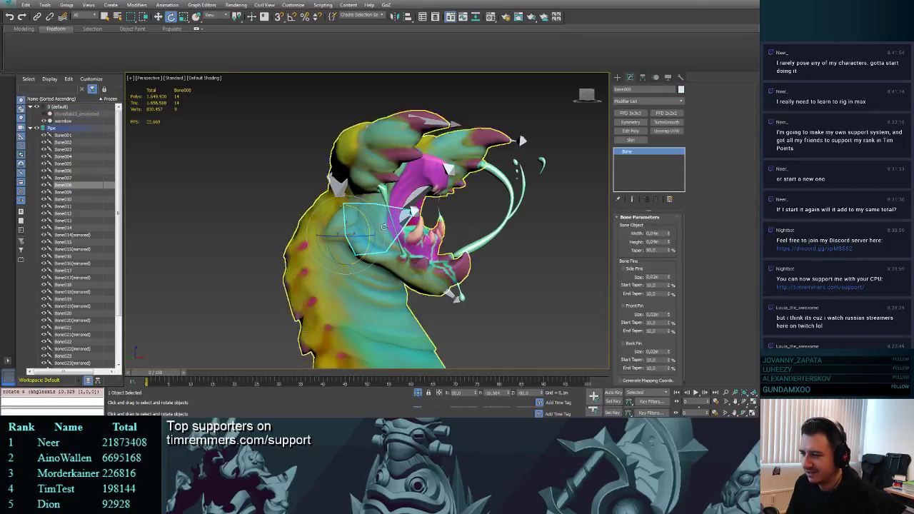
{"action": "middle_click_drag", "start_coordinate": [419, 233], "coordinate": [429, 301]}
{"action": "key", "text": "ctrl+z"}
- Undo back to the state before the body's IK chain was created, with the viewport in wireframe
{"action": "key", "text": "ctrl+z"}
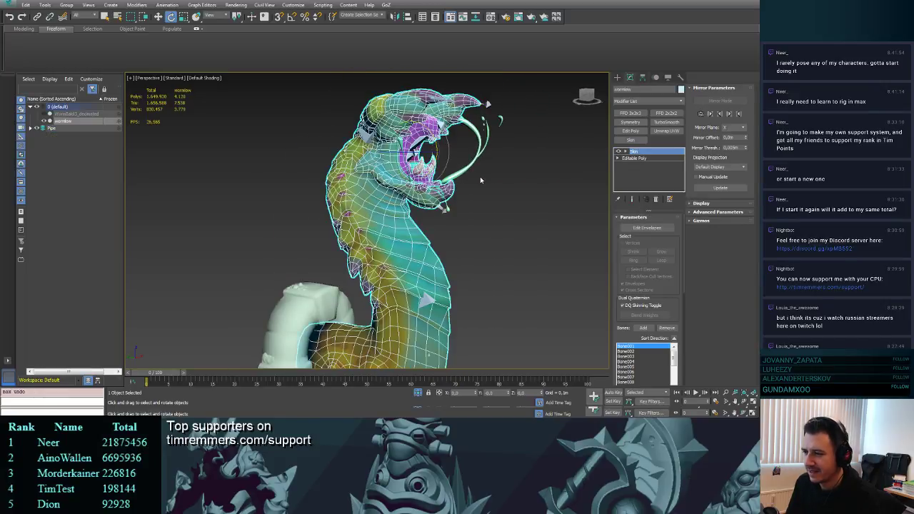
{"action": "key", "text": "F3"}
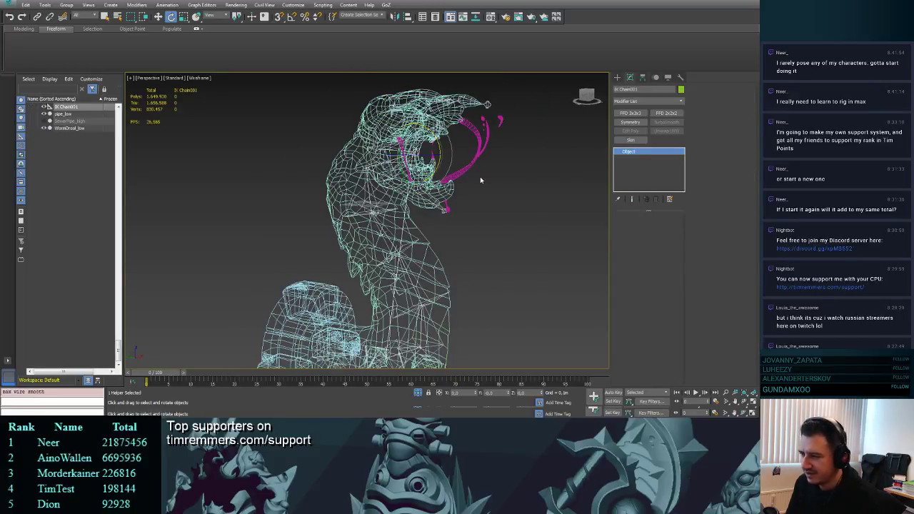
{"action": "key", "text": "ctrl+z"}
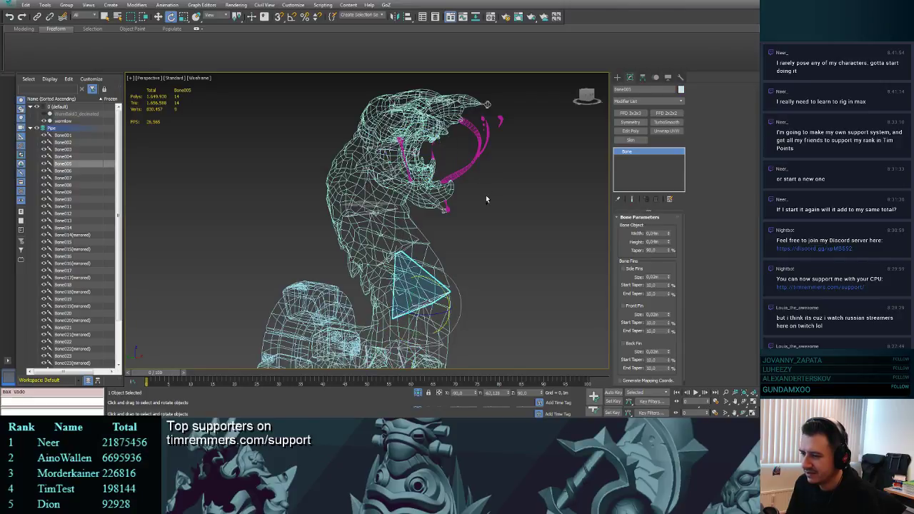
{"action": "left_click_drag", "start_coordinate": [432, 291], "coordinate": [418, 298]}
{"action": "right_click", "coordinate": [419, 299]}
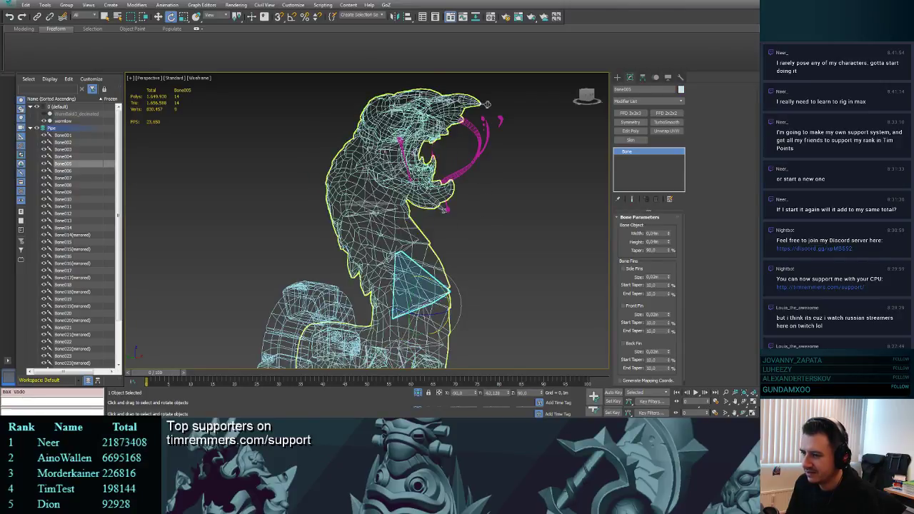
{"action": "middle_click_drag", "start_coordinate": [432, 159], "coordinate": [413, 154], "text": "alt"}
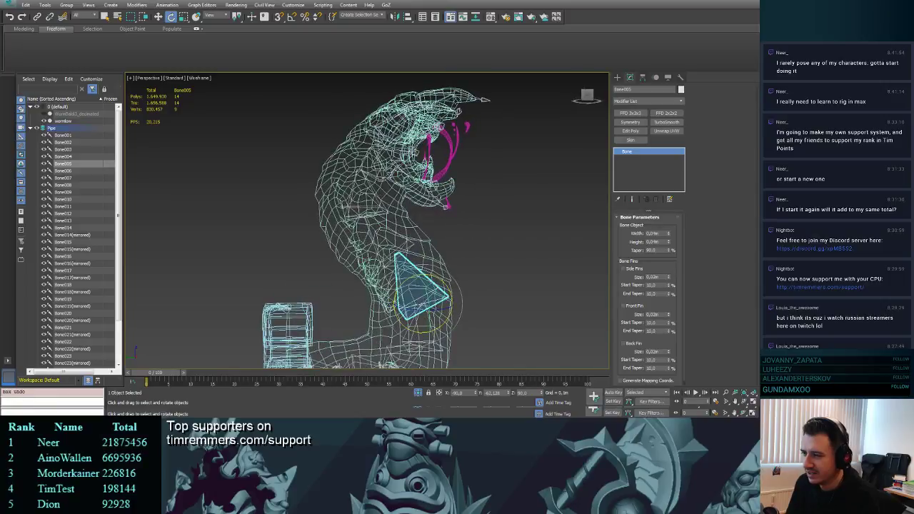
- Rotate the head bone Bone008 in several directions without the IK chain to test the skinning, and undo the rotations
{"action": "left_click", "coordinate": [408, 155]}
{"action": "left_click_drag", "start_coordinate": [387, 168], "coordinate": [450, 175]}
{"action": "key", "text": "ctrl+z"}
{"action": "key", "text": "F3"}
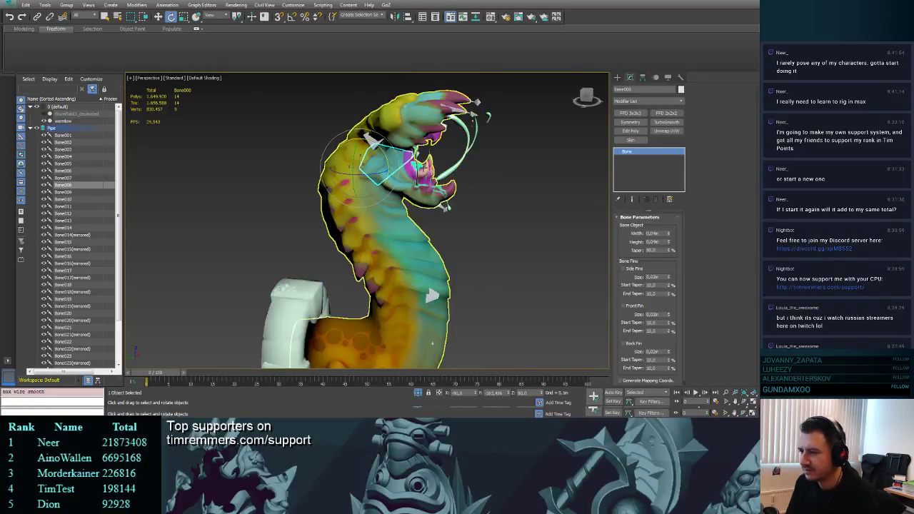
{"action": "left_click_drag", "start_coordinate": [373, 159], "coordinate": [353, 158]}
{"action": "left_click_drag", "start_coordinate": [394, 207], "coordinate": [373, 160]}
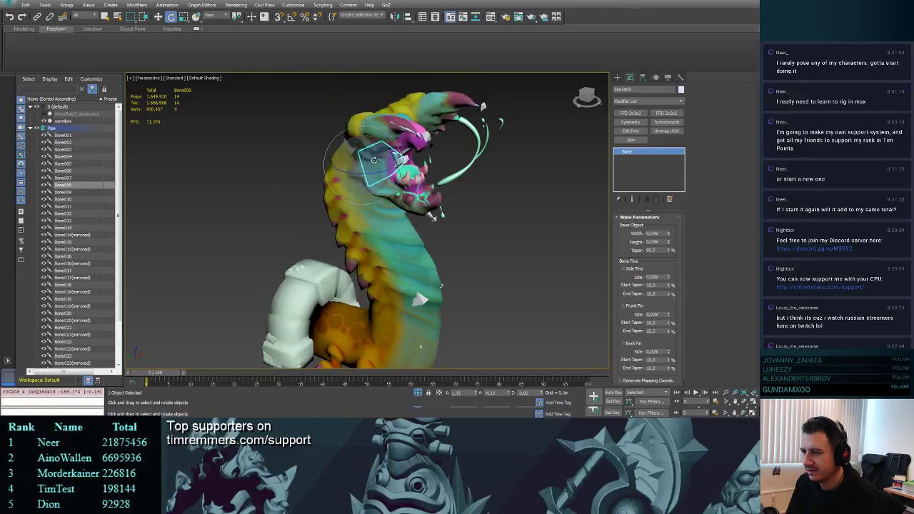
{"action": "middle_click_drag", "start_coordinate": [435, 136], "coordinate": [425, 153]}
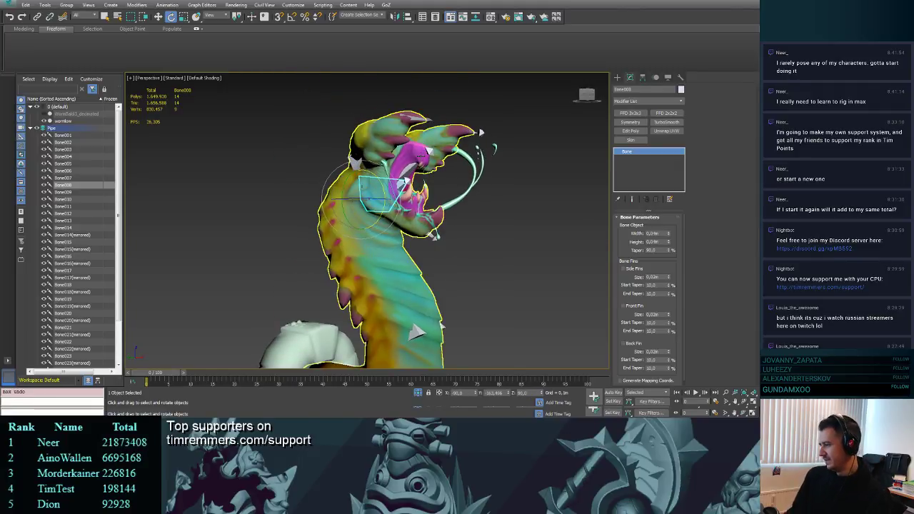
- Hide the wormlow mesh so that the worm's bone rig is exposed
{"action": "left_click", "coordinate": [618, 78]}
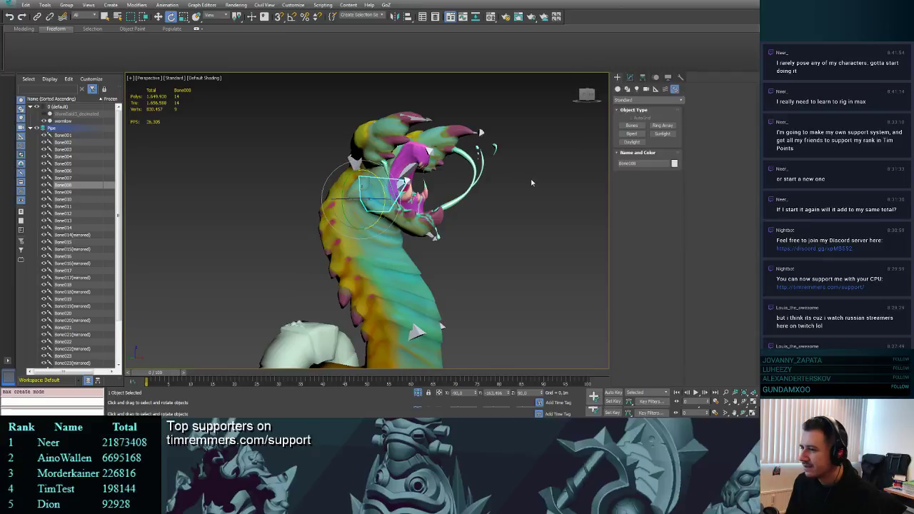
{"action": "left_click", "coordinate": [533, 181]}
{"action": "left_click", "coordinate": [445, 141]}
{"action": "middle_click_drag", "start_coordinate": [472, 143], "coordinate": [459, 210], "text": "alt"}
{"action": "scroll", "coordinate": [475, 166], "scroll_direction": "down", "scroll_amount": 5}
{"action": "scroll", "coordinate": [459, 209], "scroll_direction": "up", "scroll_amount": 3}
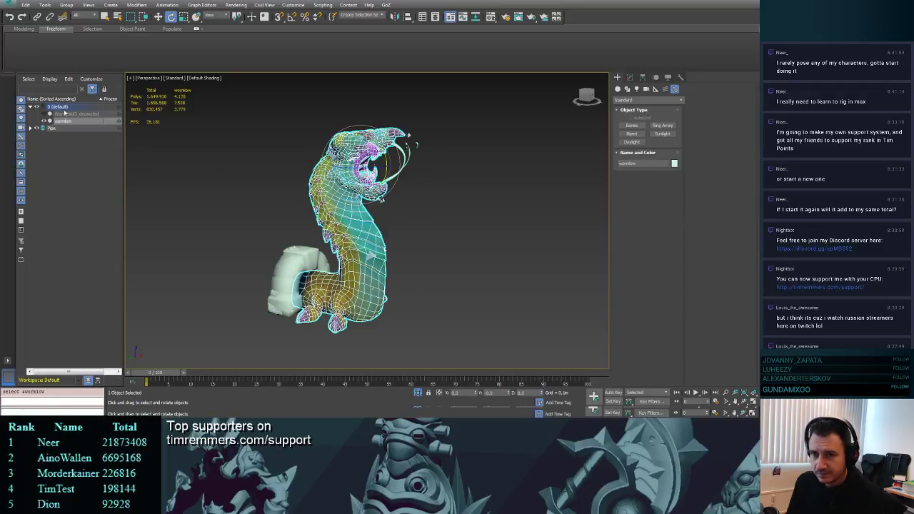
{"action": "left_click", "coordinate": [45, 122]}
{"action": "middle_click_drag", "start_coordinate": [446, 216], "coordinate": [418, 217], "text": "alt"}
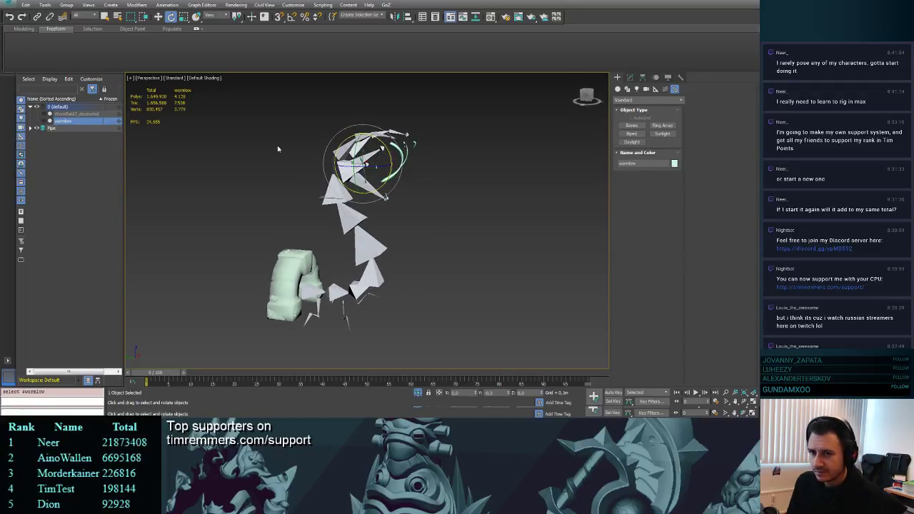
- Select every bone in the Pipe layer, from Bone001 through Bone025(mirrored)
{"action": "left_click", "coordinate": [30, 129]}
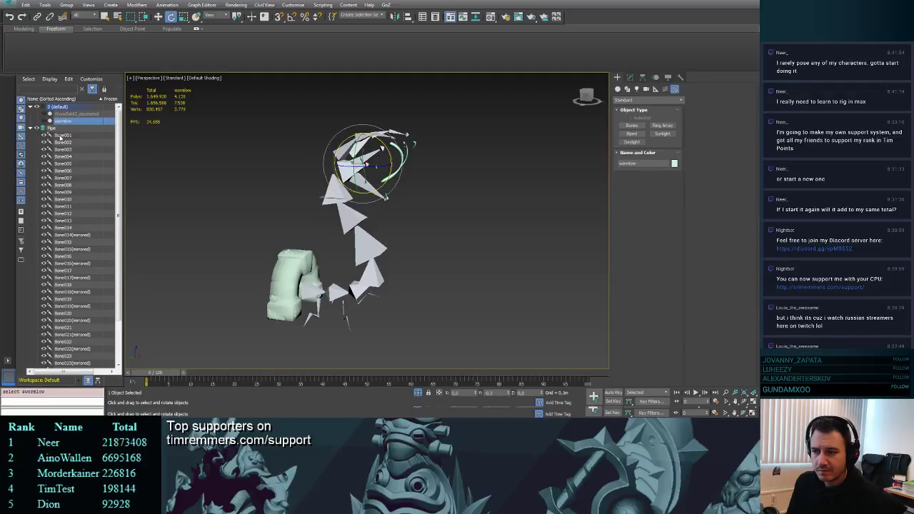
{"action": "left_click", "coordinate": [62, 135]}
{"action": "scroll", "coordinate": [77, 183], "scroll_direction": "down", "scroll_amount": 2}
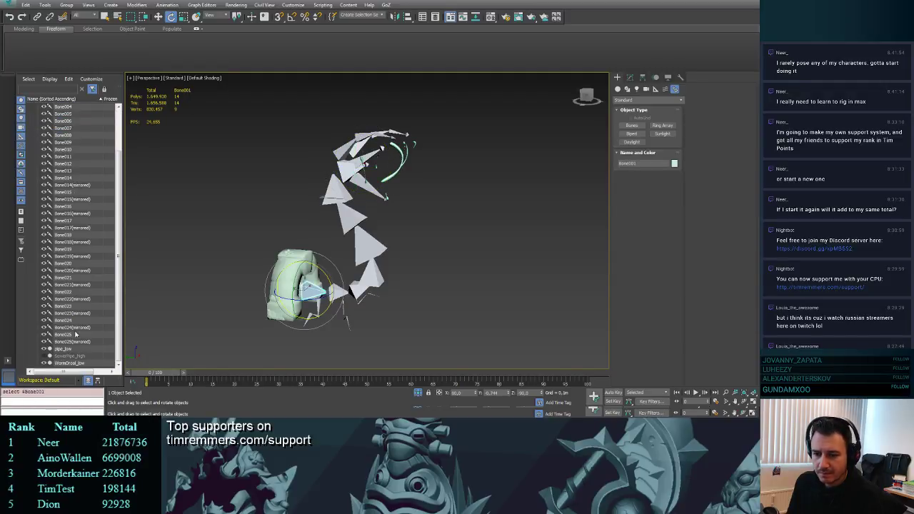
{"action": "left_click", "coordinate": [76, 342], "text": "shift"}
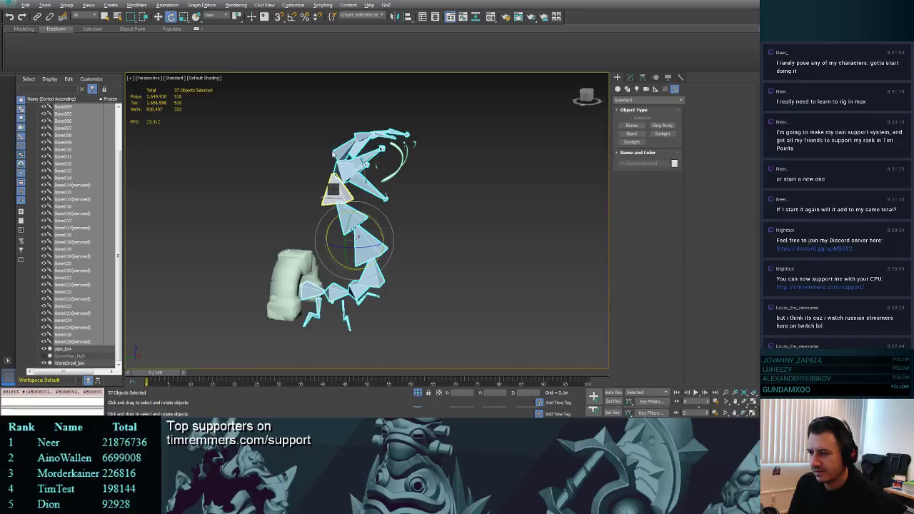
- Freeze the transforms of all selected bones so the current pose becomes their zero pose
{"action": "left_click", "coordinate": [325, 161]}
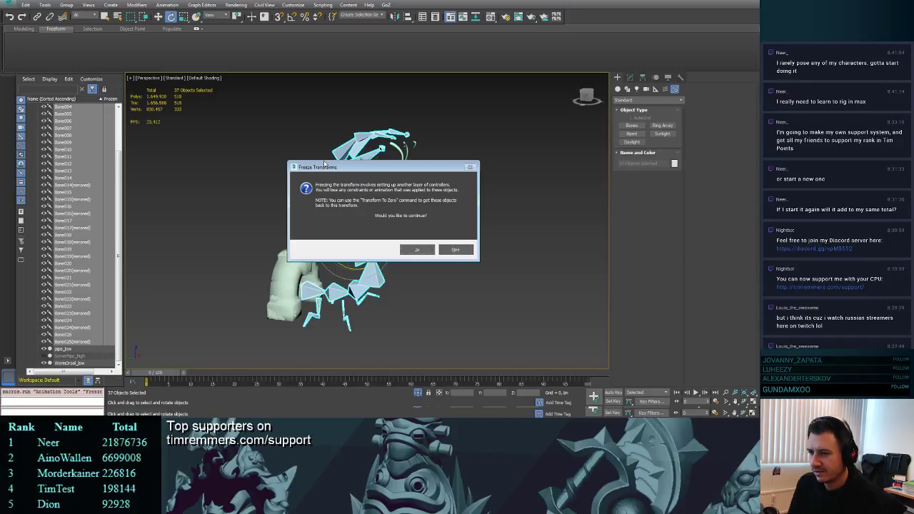
{"action": "left_click", "coordinate": [455, 250]}
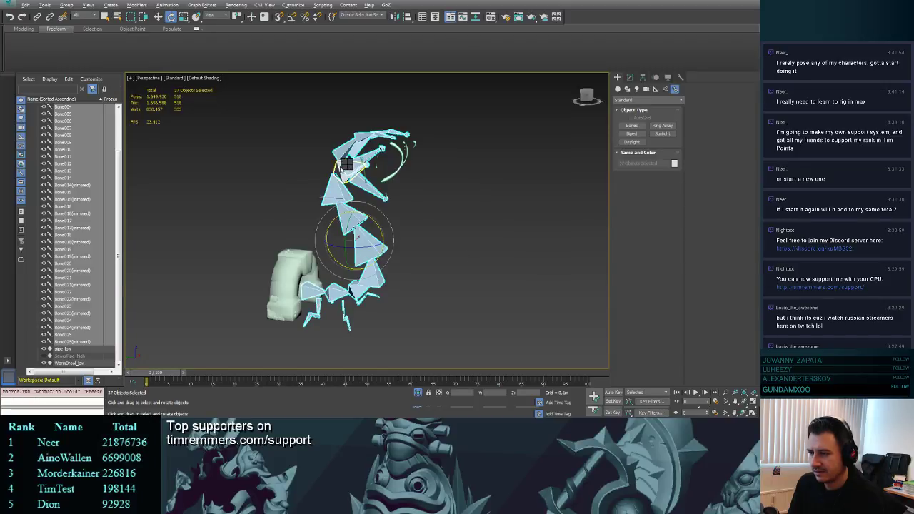
{"action": "key", "text": "k"}
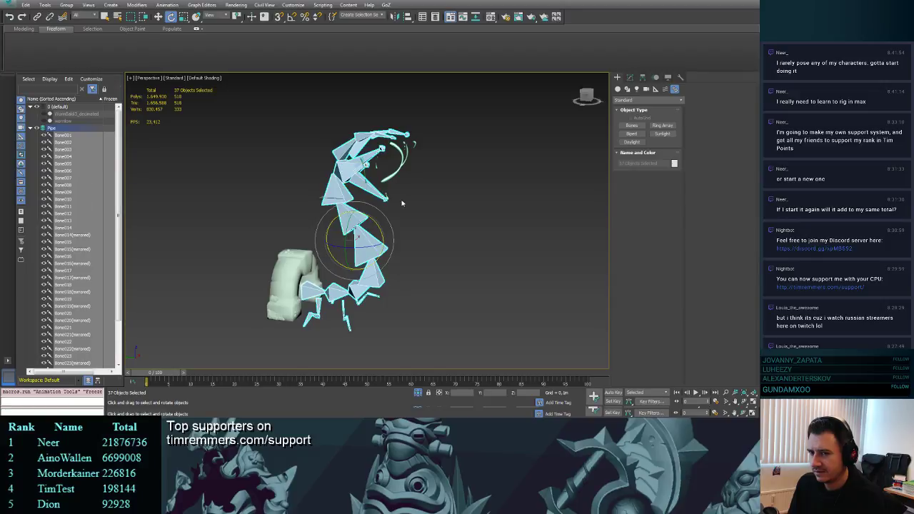
- Test the frozen pose by rotating head bone Bone008 and returning all bones to zero rotation
{"action": "left_click", "coordinate": [348, 163]}
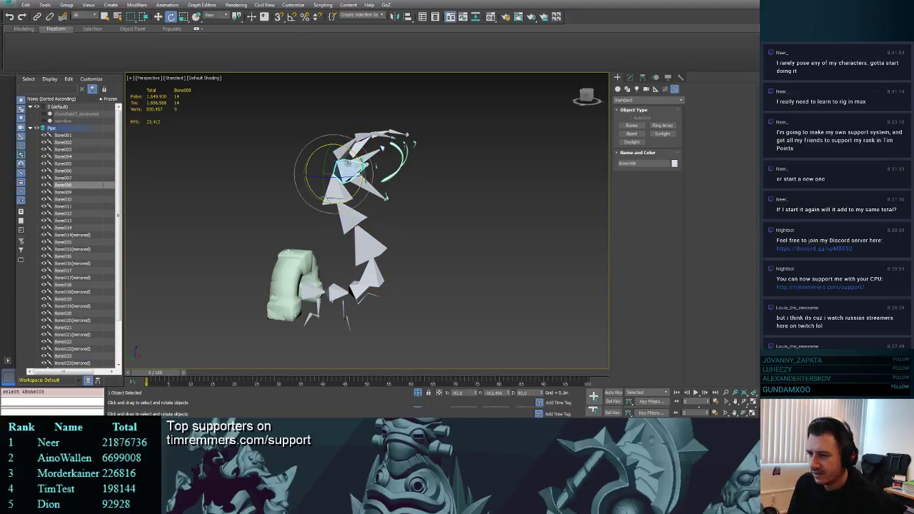
{"action": "left_click_drag", "start_coordinate": [348, 163], "coordinate": [325, 143]}
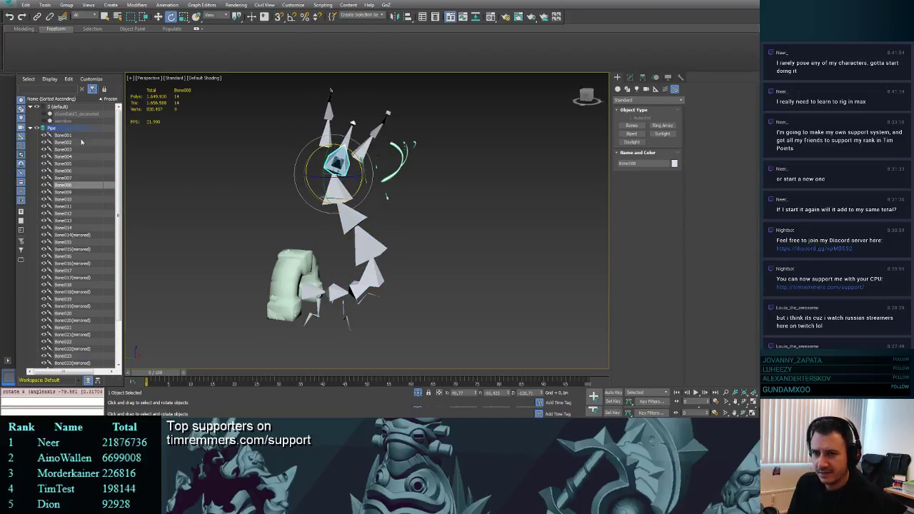
{"action": "left_click", "coordinate": [309, 289]}
{"action": "scroll", "coordinate": [79, 300], "scroll_direction": "down", "scroll_amount": 3}
{"action": "left_click", "coordinate": [78, 343], "text": "shift"}
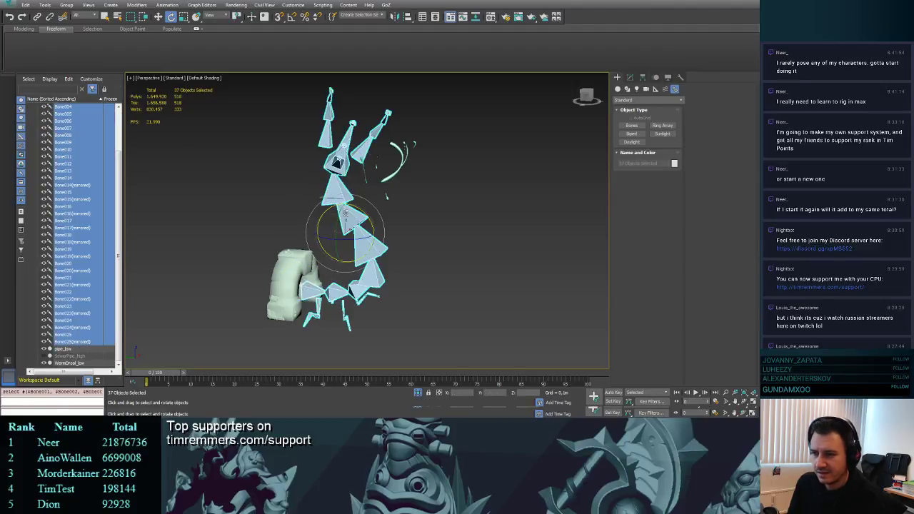
{"action": "left_click", "coordinate": [325, 163]}
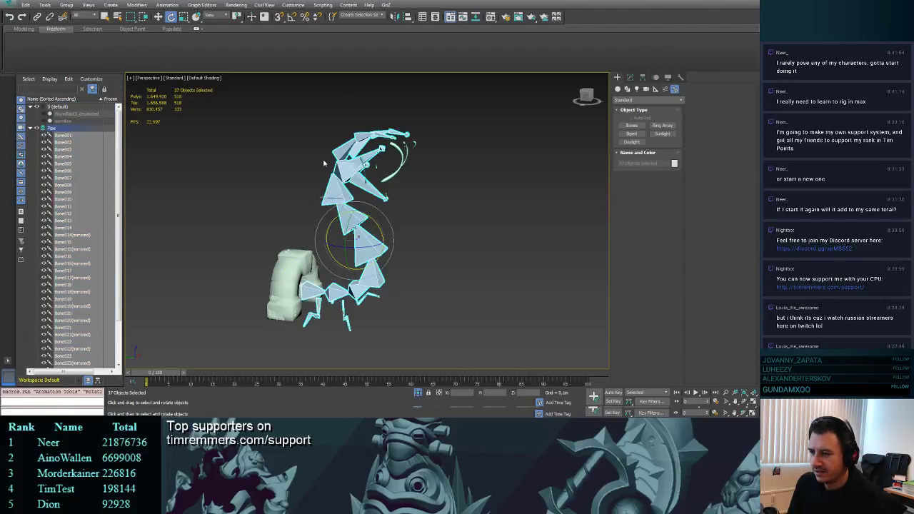
{"action": "left_click", "coordinate": [429, 186]}
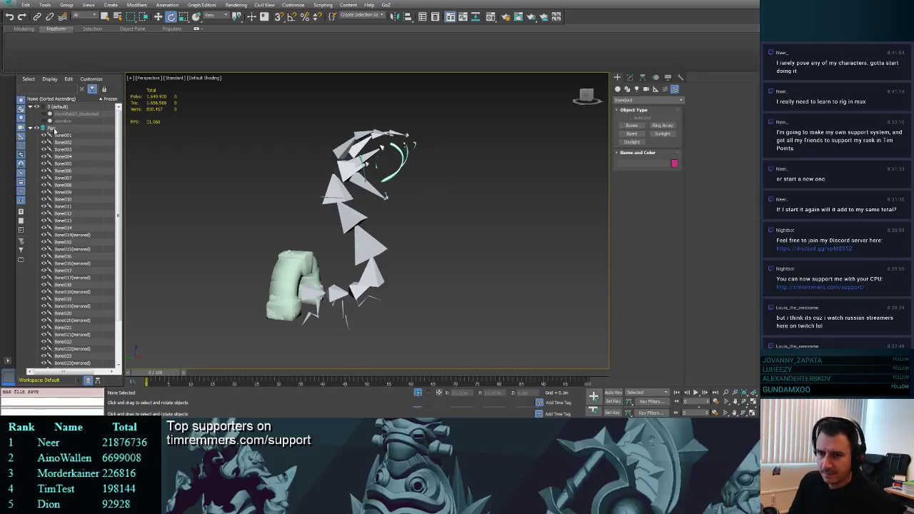
- Unhide the wormlow mesh and start editing the envelopes of its Skin modifier
{"action": "left_click", "coordinate": [44, 122]}
{"action": "middle_click_drag", "start_coordinate": [408, 176], "coordinate": [447, 214]}
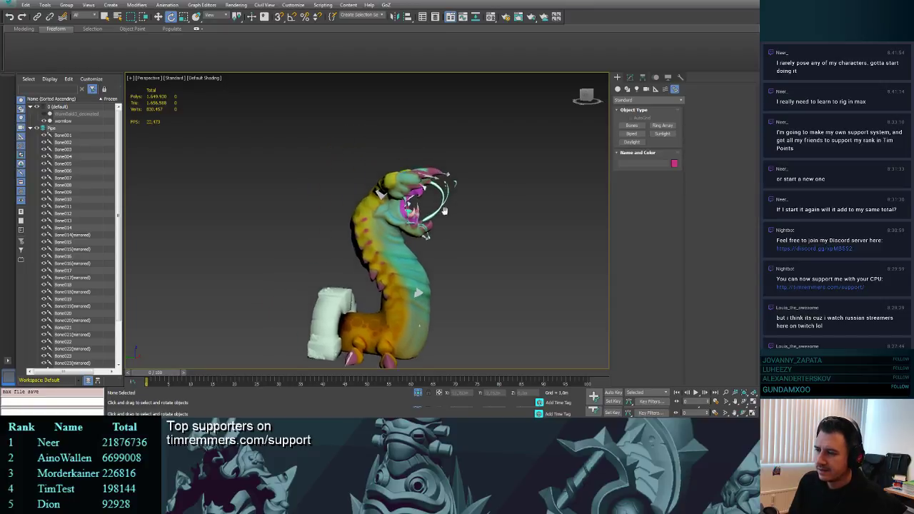
{"action": "scroll", "coordinate": [447, 214], "scroll_direction": "up", "scroll_amount": 3}
{"action": "left_click", "coordinate": [391, 183]}
{"action": "left_click", "coordinate": [630, 77]}
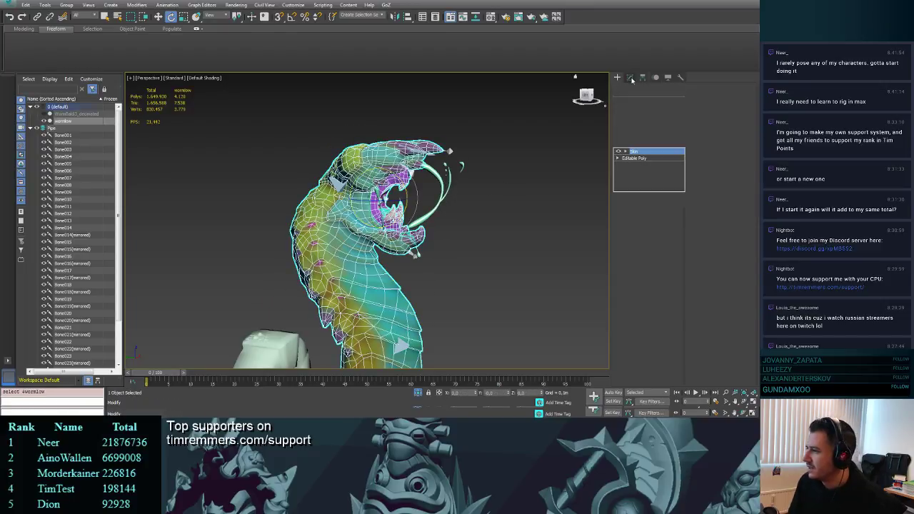
{"action": "left_click", "coordinate": [647, 227]}
- Select the envelope of head bone Bone008 and examine its weight coverage around the mouth and neck from several angles
{"action": "scroll", "coordinate": [415, 185], "scroll_direction": "up", "scroll_amount": 4}
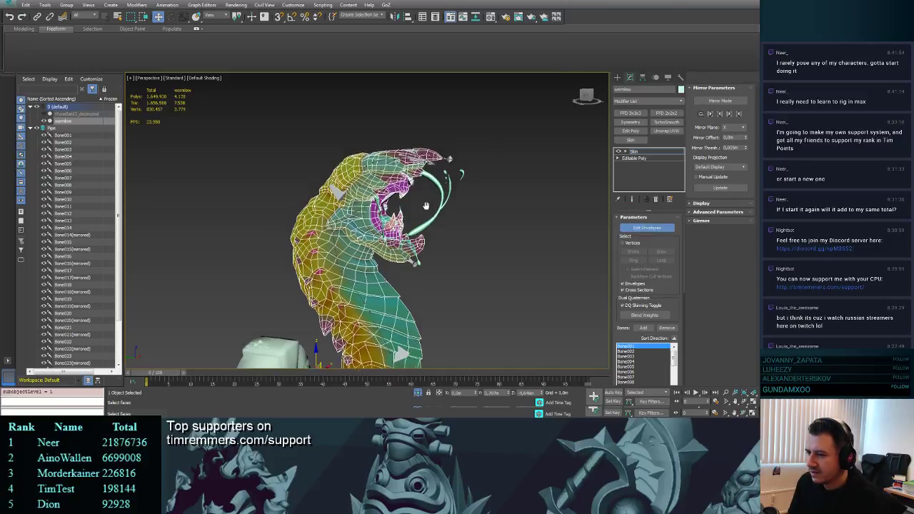
{"action": "middle_click_drag", "start_coordinate": [415, 185], "coordinate": [452, 186], "text": "alt"}
{"action": "left_click", "coordinate": [347, 221]}
{"action": "middle_click_drag", "start_coordinate": [347, 221], "coordinate": [518, 200], "text": "alt"}
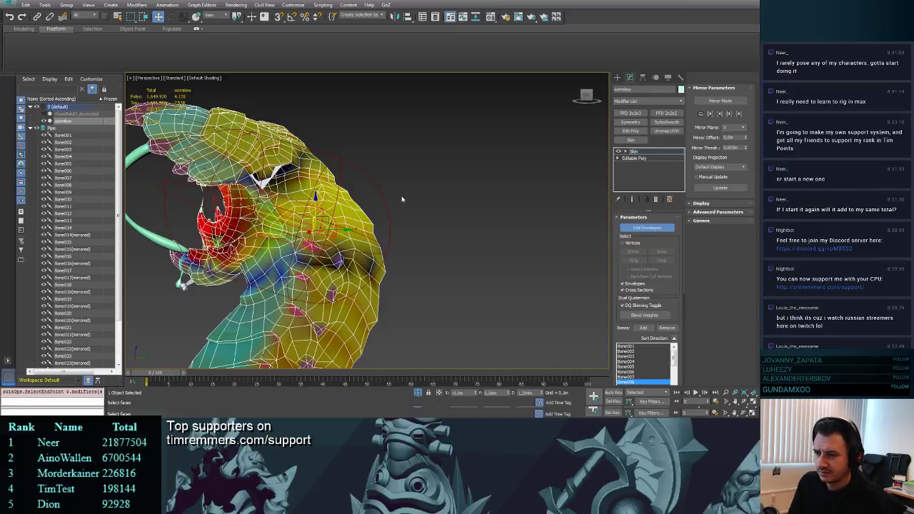
{"action": "middle_click_drag", "start_coordinate": [402, 199], "coordinate": [498, 144], "text": "alt"}
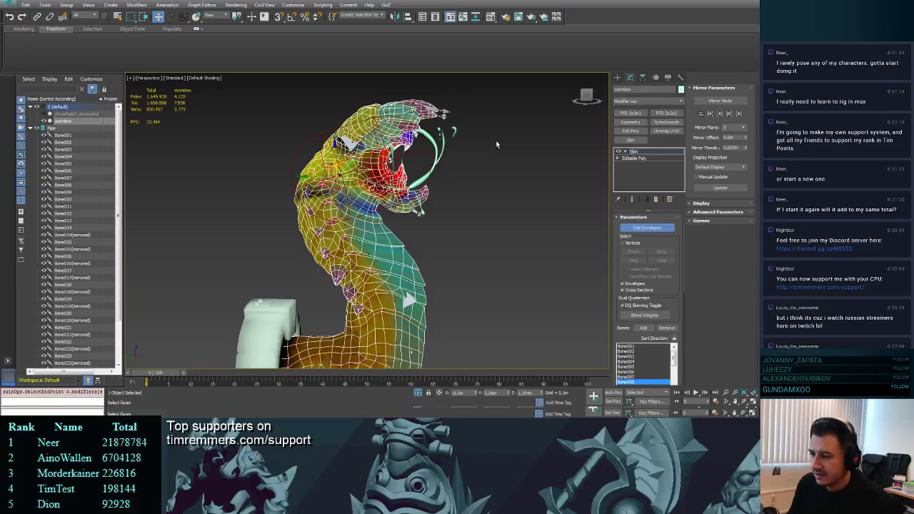
{"action": "middle_click_drag", "start_coordinate": [437, 161], "coordinate": [443, 189]}
{"action": "scroll", "coordinate": [442, 189], "scroll_direction": "up", "scroll_amount": 3}
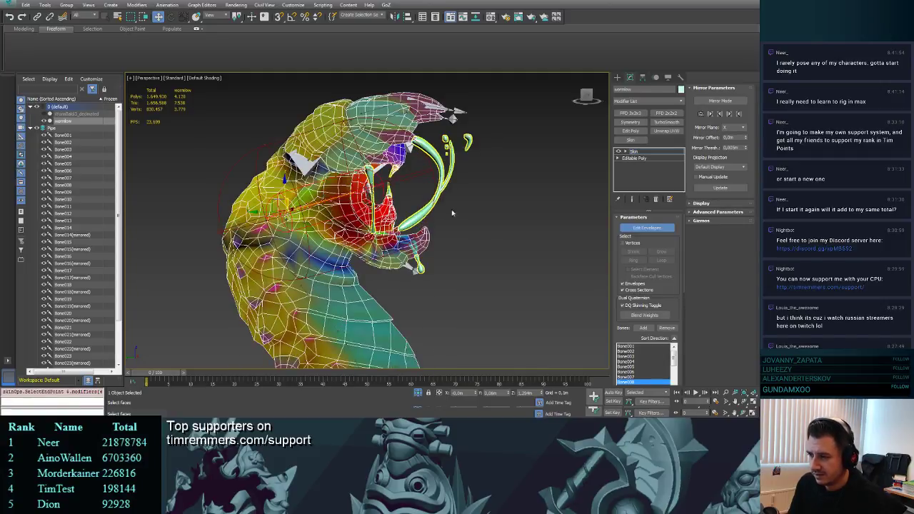
{"action": "middle_click_drag", "start_coordinate": [448, 241], "coordinate": [482, 216], "text": "alt"}
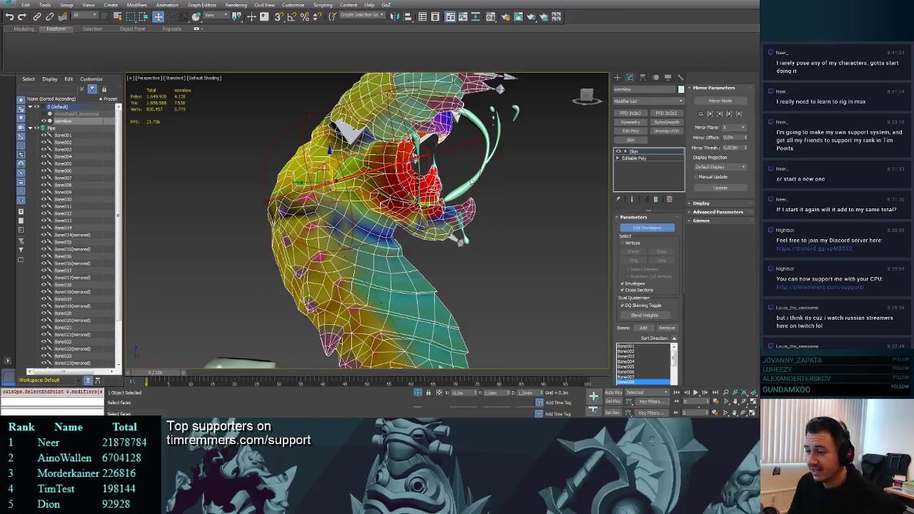
{"action": "middle_click_drag", "start_coordinate": [503, 172], "coordinate": [465, 160], "text": "alt"}
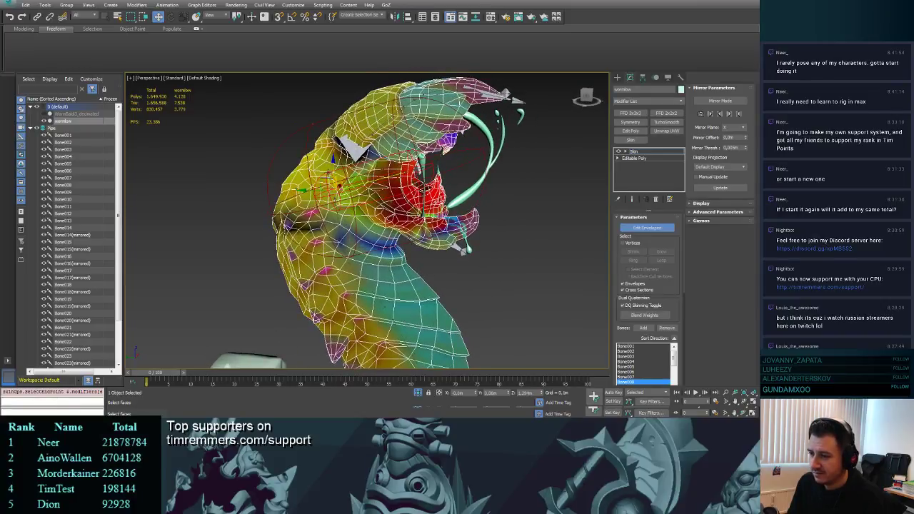
- Enlarge the inner radius of Bone008's envelope over the back of the head and slightly raise the envelope's end point
{"action": "left_click_drag", "start_coordinate": [328, 172], "coordinate": [330, 166]}
{"action": "left_click_drag", "start_coordinate": [316, 106], "coordinate": [322, 117]}
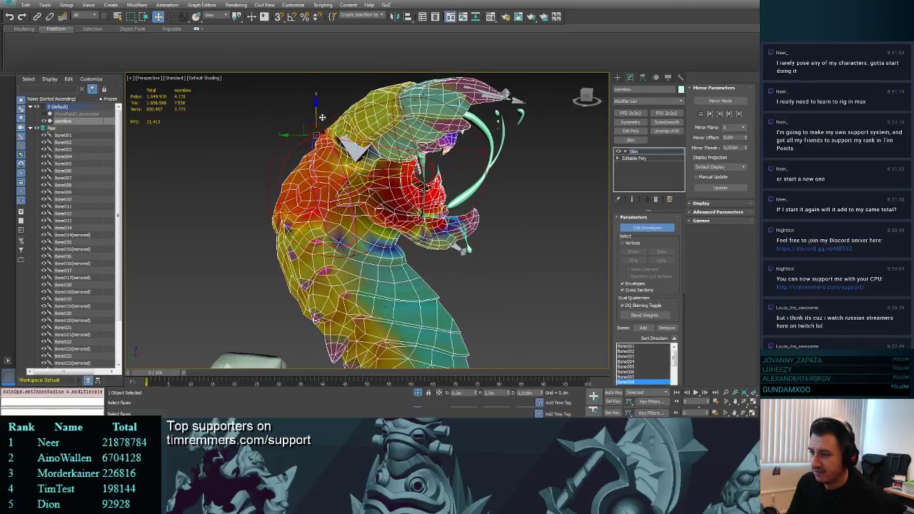
{"action": "middle_click_drag", "start_coordinate": [423, 165], "coordinate": [418, 165], "text": "alt"}
{"action": "mouse_move", "coordinate": [308, 125]}
{"action": "left_mouse_down"}
{"action": "mouse_move", "coordinate": [311, 112]}
{"action": "mouse_move", "coordinate": [310, 120]}
{"action": "left_mouse_up"}
{"action": "middle_click_drag", "start_coordinate": [340, 189], "coordinate": [338, 189], "text": "alt"}
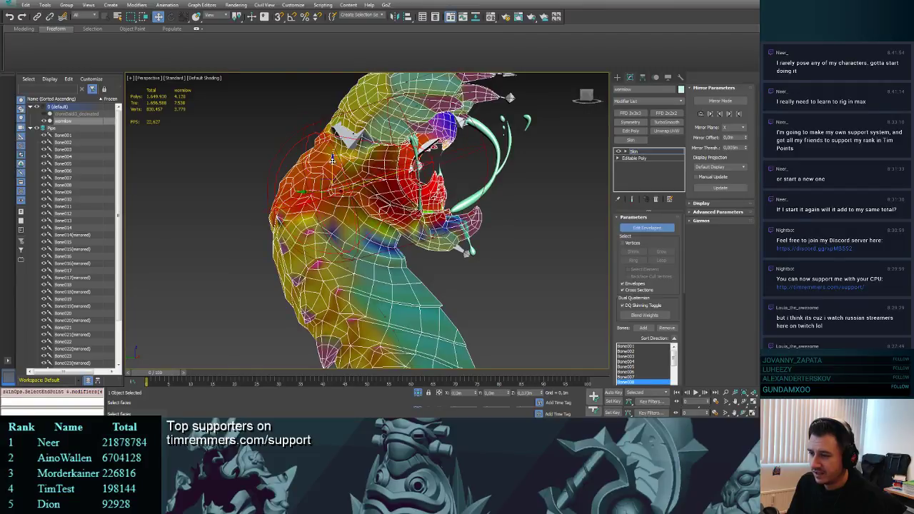
{"action": "left_click_drag", "start_coordinate": [332, 160], "coordinate": [333, 158]}
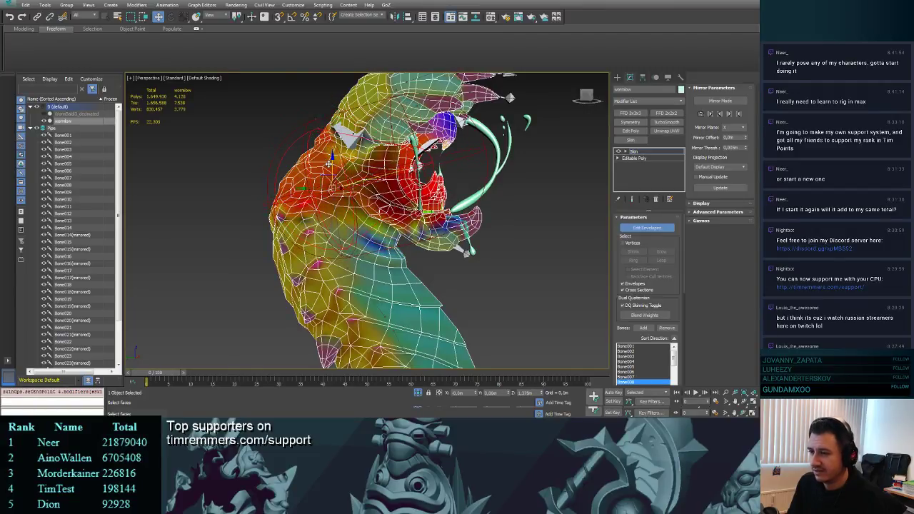
- Select the envelope of the bone at the tip of the upper jaw to check its weights
{"action": "middle_click_drag", "start_coordinate": [329, 164], "coordinate": [452, 142], "text": "alt"}
{"action": "left_click", "coordinate": [403, 144]}
{"action": "left_click", "coordinate": [508, 135]}
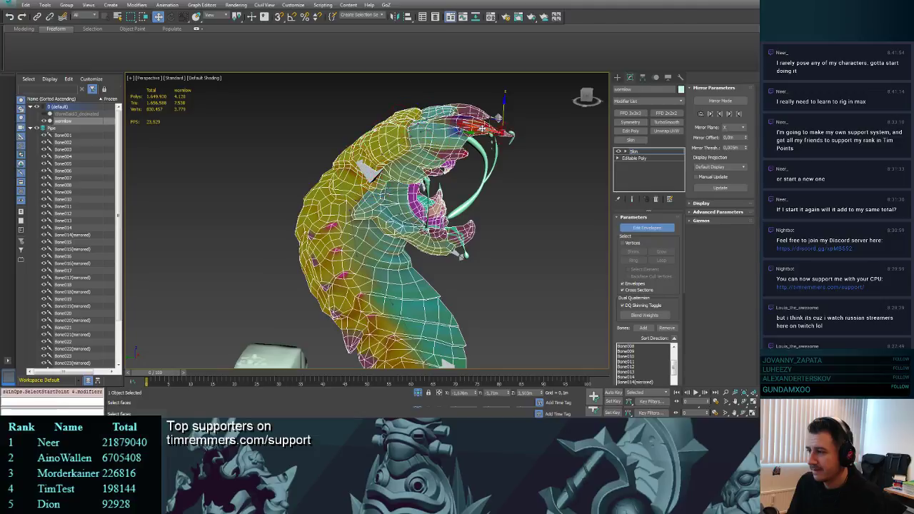
- Enlarge the outer skin envelope radii of the front horn bones on both sides of the worm's head
{"action": "middle_click_drag", "start_coordinate": [507, 139], "coordinate": [498, 178]}
{"action": "scroll", "coordinate": [498, 178], "scroll_direction": "up", "scroll_amount": 2}
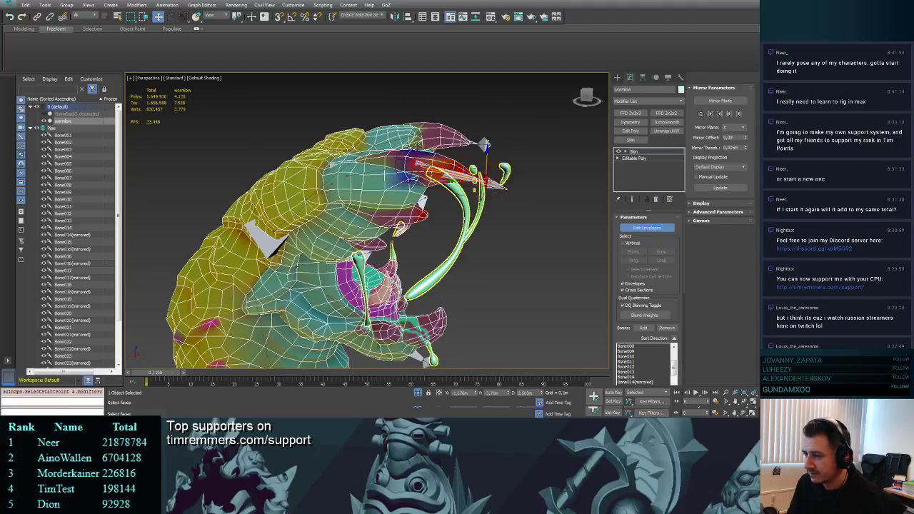
{"action": "left_click_drag", "start_coordinate": [419, 146], "coordinate": [425, 85]}
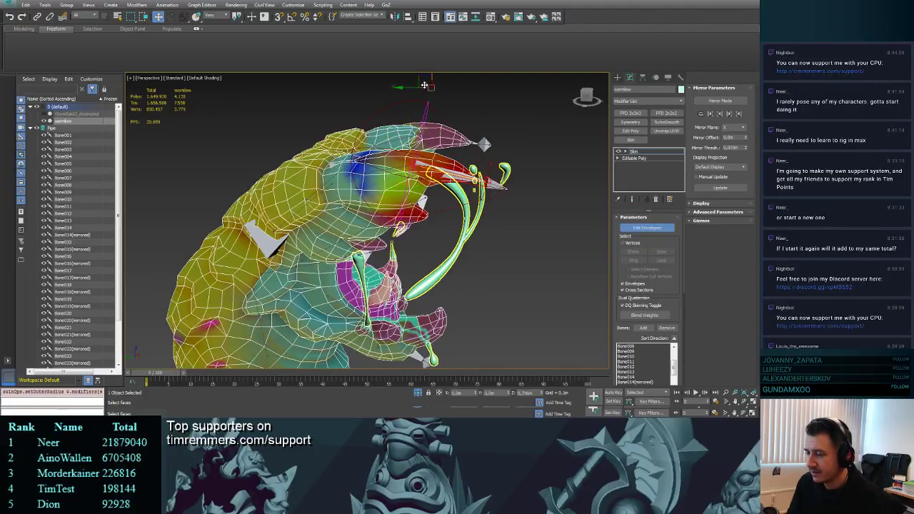
{"action": "middle_click_drag", "start_coordinate": [446, 104], "coordinate": [440, 137]}
{"action": "left_click", "coordinate": [424, 148]}
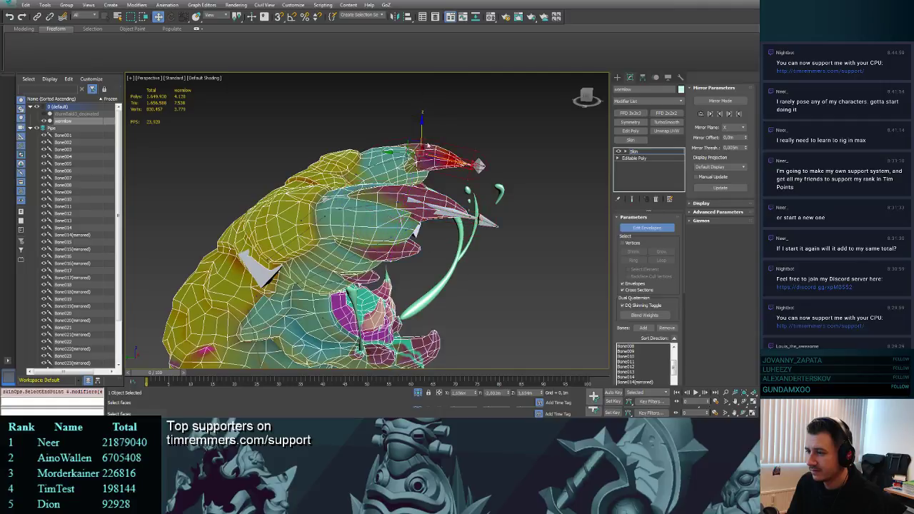
{"action": "left_click_drag", "start_coordinate": [421, 127], "coordinate": [421, 57]}
- Widen the selected horn bone's outer envelope at both the horn's base and its tip
{"action": "left_click", "coordinate": [425, 148]}
{"action": "middle_click_drag", "start_coordinate": [422, 148], "coordinate": [413, 163]}
{"action": "left_click", "coordinate": [408, 145]}
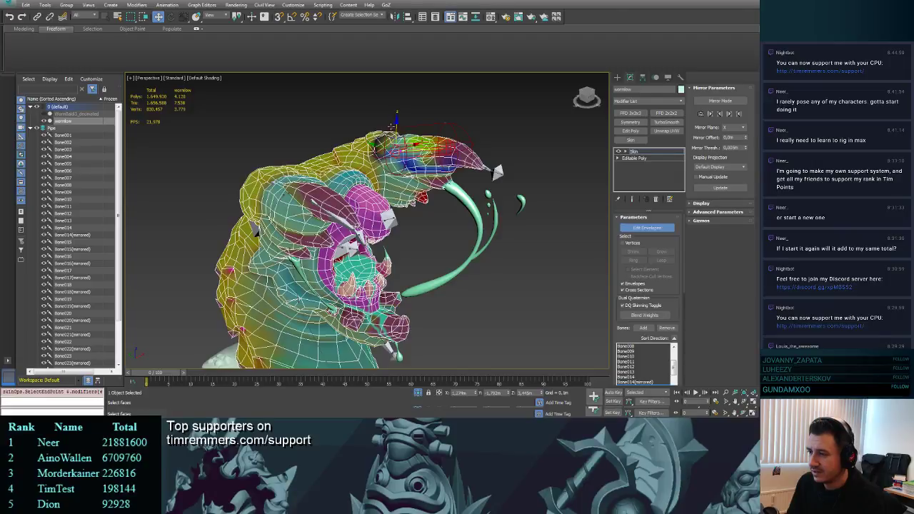
{"action": "mouse_move", "coordinate": [391, 127]}
{"action": "left_mouse_down"}
{"action": "mouse_move", "coordinate": [382, 69]}
{"action": "mouse_move", "coordinate": [394, 109]}
{"action": "left_mouse_up"}
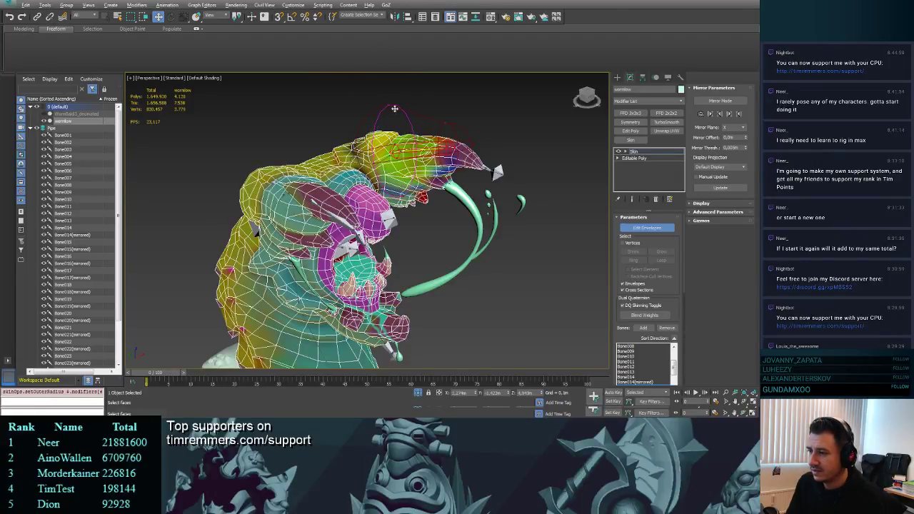
{"action": "middle_click_drag", "start_coordinate": [394, 108], "coordinate": [287, 109], "text": "alt"}
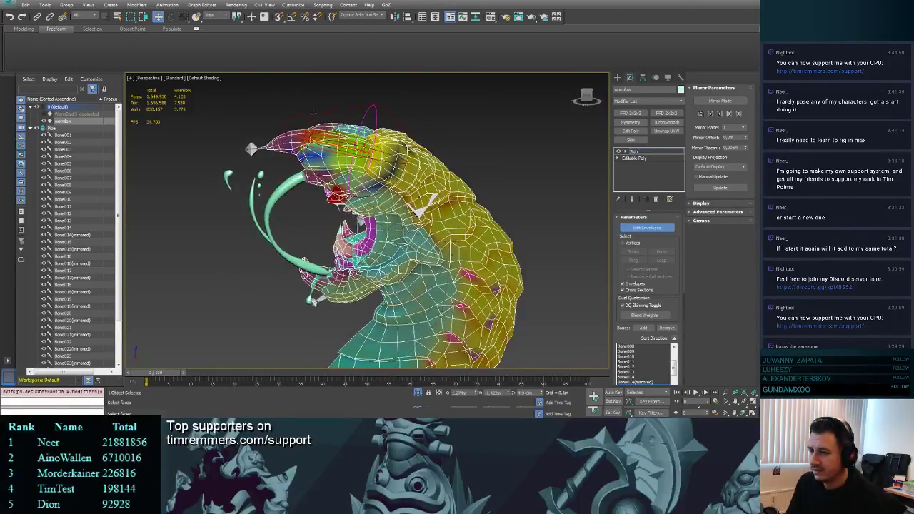
{"action": "left_click_drag", "start_coordinate": [313, 113], "coordinate": [316, 91]}
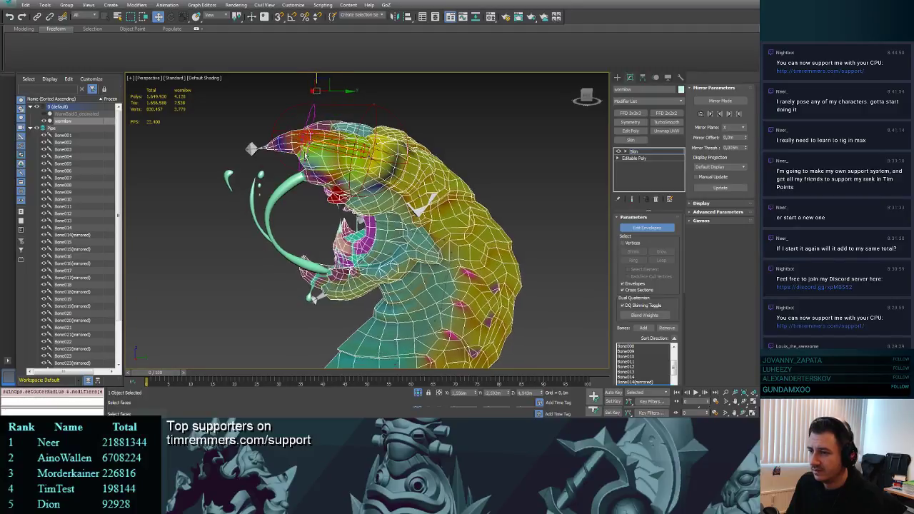
- Enlarge the inner envelope radius at the base end of the same horn bone
{"action": "mouse_move", "coordinate": [306, 155]}
{"action": "middle_mouse_down", "text": "alt"}
{"action": "mouse_move", "coordinate": [293, 159]}
{"action": "mouse_move", "coordinate": [308, 163]}
{"action": "middle_mouse_up", "text": "alt"}
{"action": "left_click", "coordinate": [288, 158]}
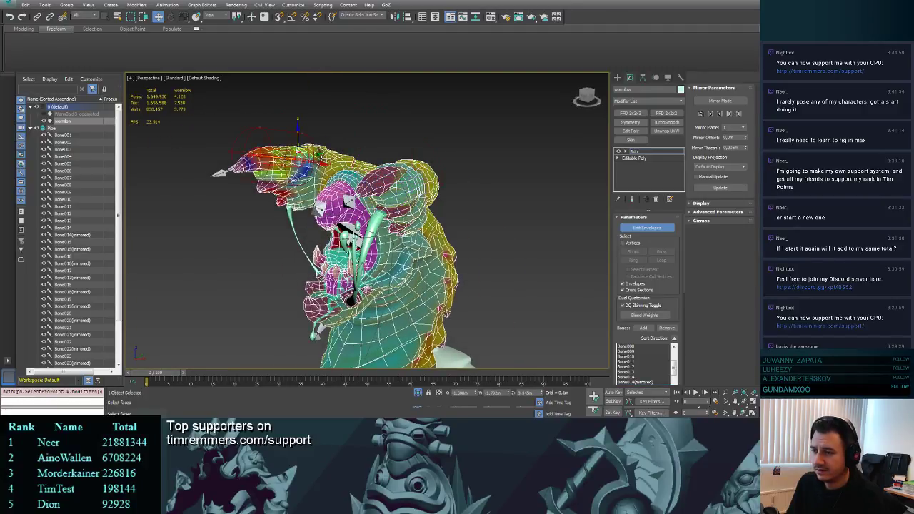
{"action": "left_click", "coordinate": [304, 131]}
{"action": "left_click", "coordinate": [300, 153]}
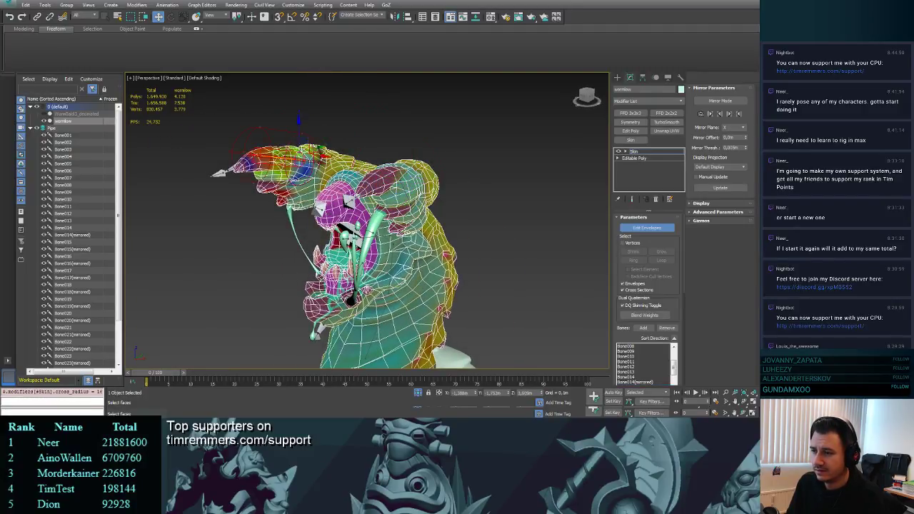
{"action": "left_click_drag", "start_coordinate": [298, 129], "coordinate": [311, 76]}
{"action": "middle_click_drag", "start_coordinate": [291, 107], "coordinate": [379, 172], "text": "alt"}
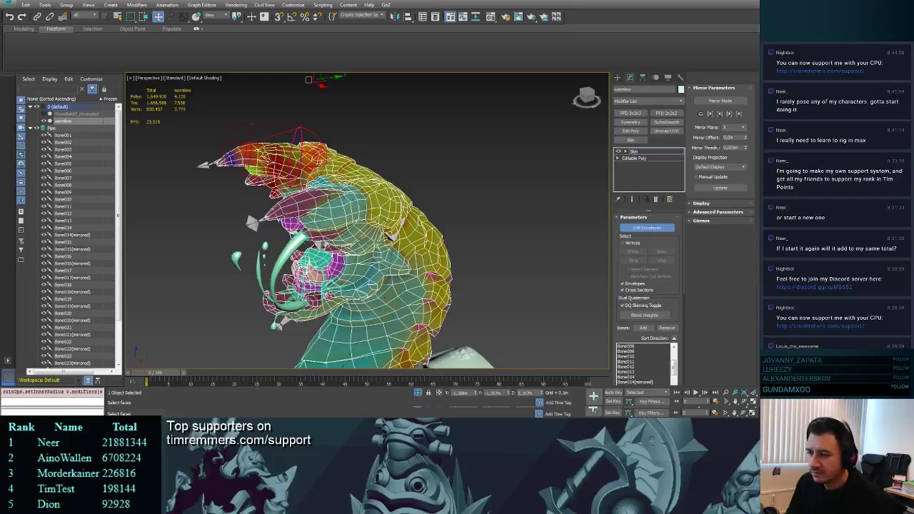
{"action": "left_click", "coordinate": [328, 199]}
{"action": "left_click_drag", "start_coordinate": [357, 188], "coordinate": [348, 122]}
{"action": "middle_click_drag", "start_coordinate": [348, 122], "coordinate": [331, 155], "text": "alt"}
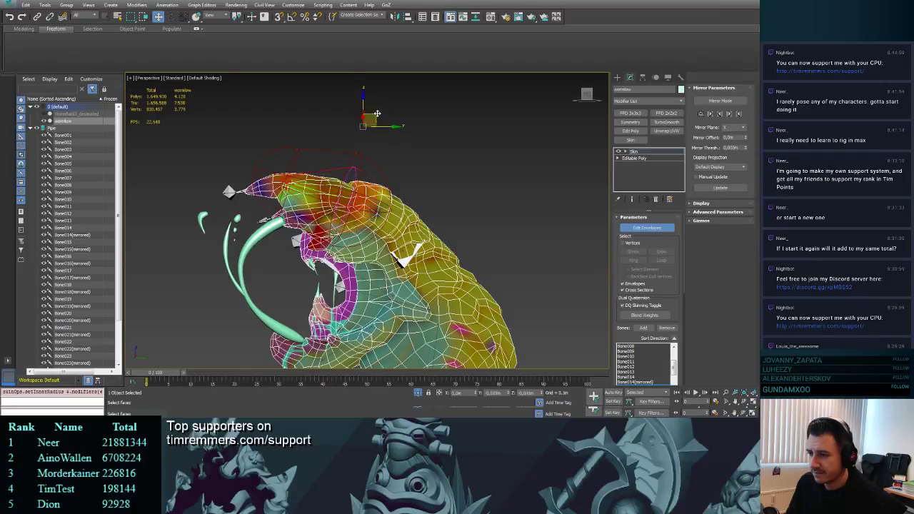
- Move the end point of the horn bone's envelope slightly down and forward inside the horn base
{"action": "left_click", "coordinate": [361, 187]}
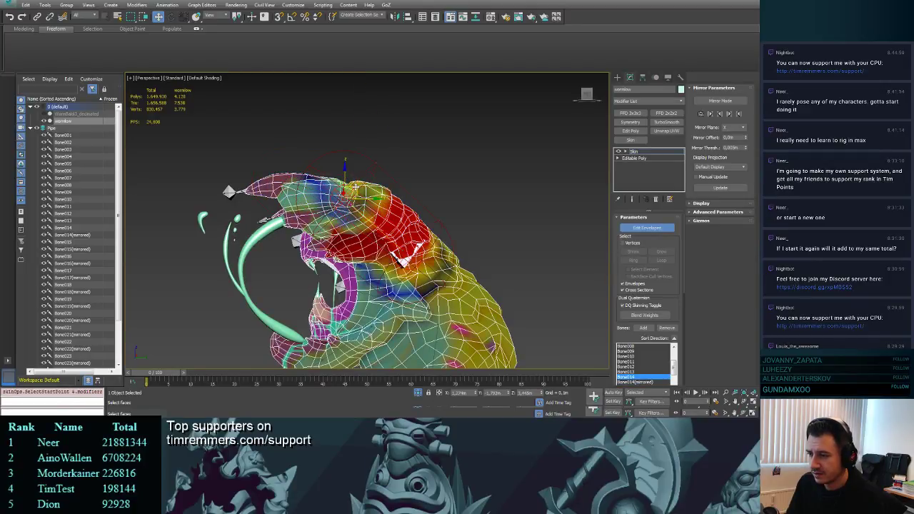
{"action": "scroll", "coordinate": [322, 194], "scroll_direction": "up", "scroll_amount": 2}
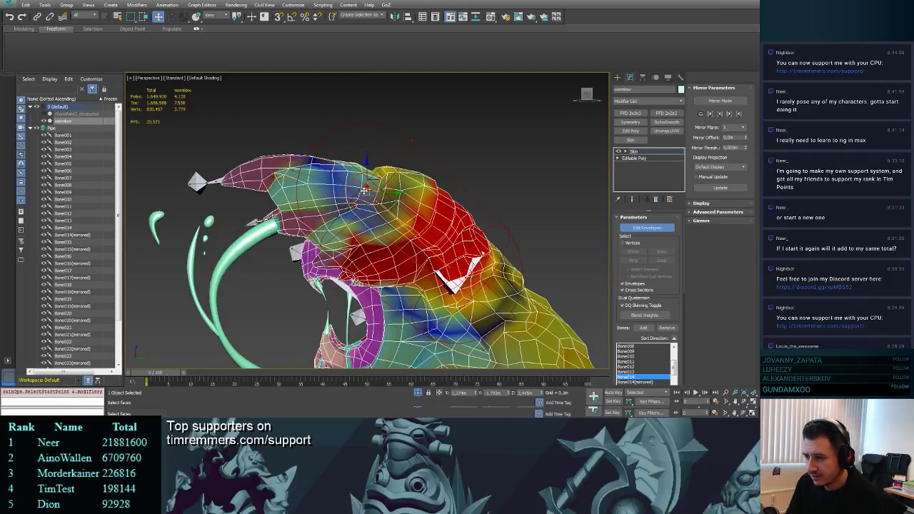
{"action": "left_click_drag", "start_coordinate": [365, 189], "coordinate": [360, 190]}
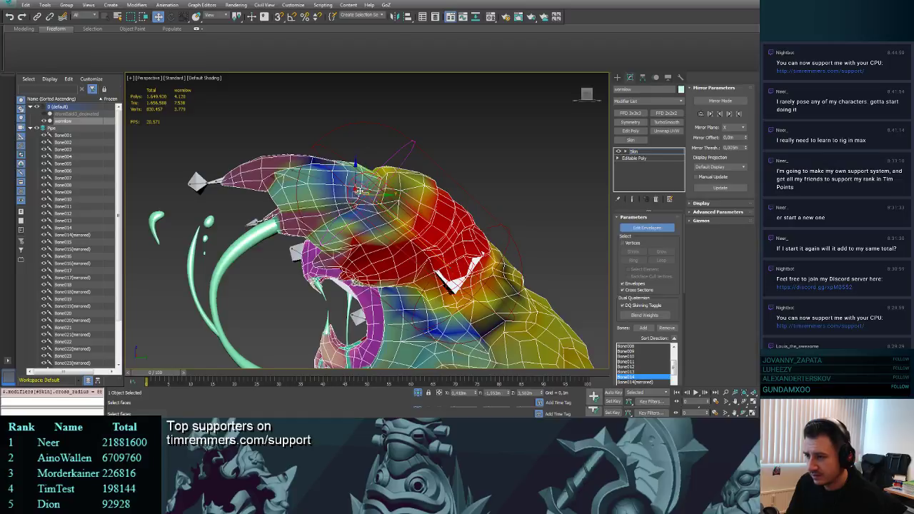
{"action": "left_click", "coordinate": [303, 174]}
{"action": "left_click", "coordinate": [364, 191]}
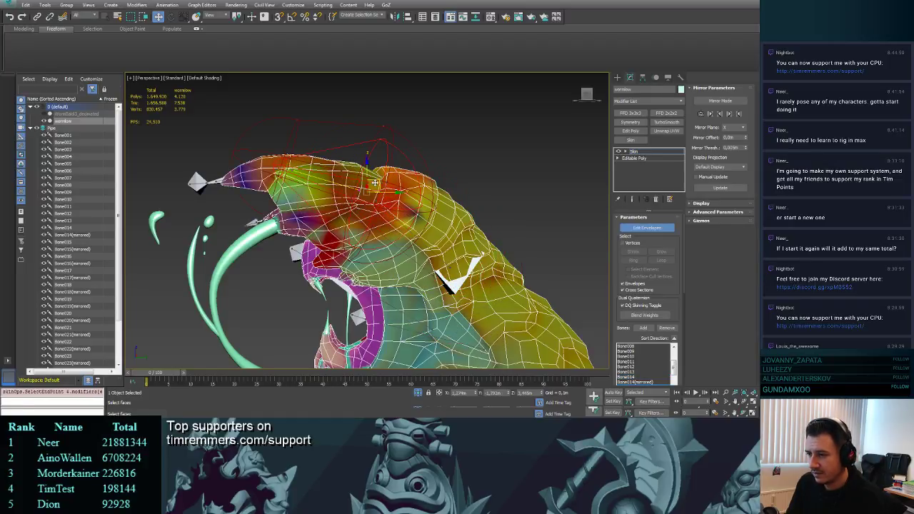
{"action": "left_click_drag", "start_coordinate": [378, 181], "coordinate": [365, 196]}
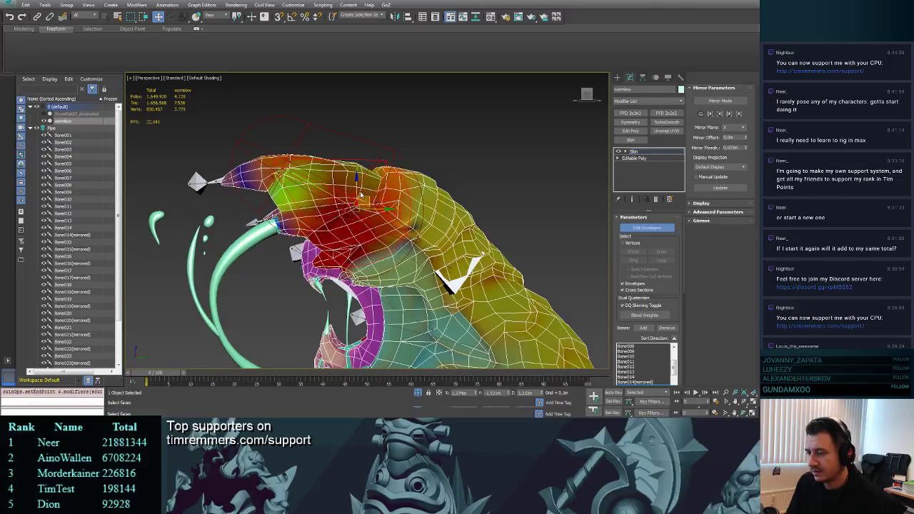
- Lower the start point of Bone014's skin envelope to follow the end point of the horn envelope
{"action": "scroll", "coordinate": [365, 196], "scroll_direction": "down", "scroll_amount": 3}
{"action": "middle_click_drag", "start_coordinate": [366, 196], "coordinate": [393, 198], "text": "alt"}
{"action": "left_click", "coordinate": [398, 189]}
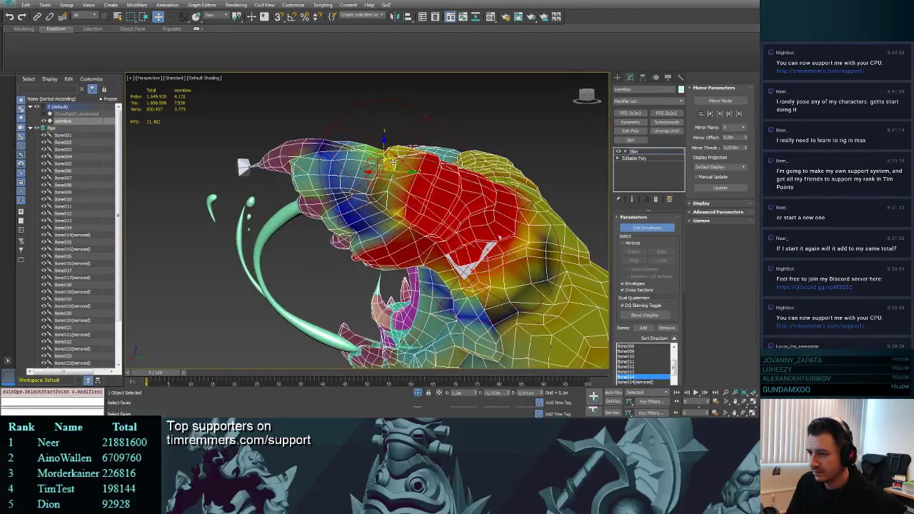
{"action": "middle_click_drag", "start_coordinate": [393, 163], "coordinate": [527, 212], "text": "alt"}
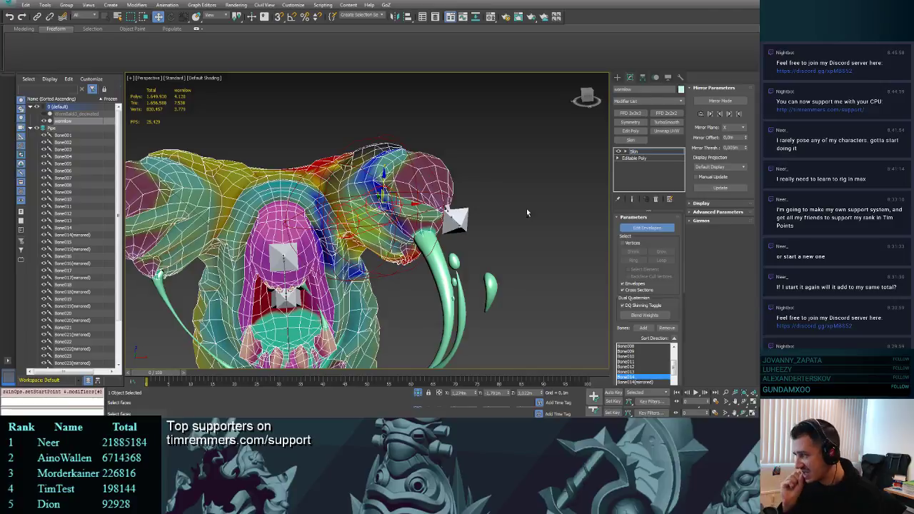
{"action": "middle_click_drag", "start_coordinate": [196, 184], "coordinate": [312, 160], "text": "alt"}
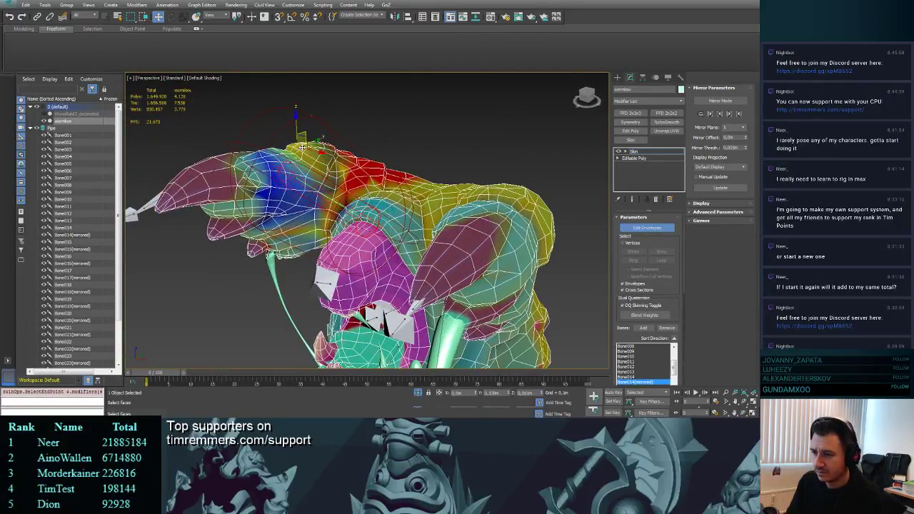
{"action": "key", "text": "ctrl+z"}
{"action": "middle_click_drag", "start_coordinate": [323, 161], "coordinate": [295, 150], "text": "alt"}
{"action": "left_click_drag", "start_coordinate": [291, 138], "coordinate": [287, 120]}
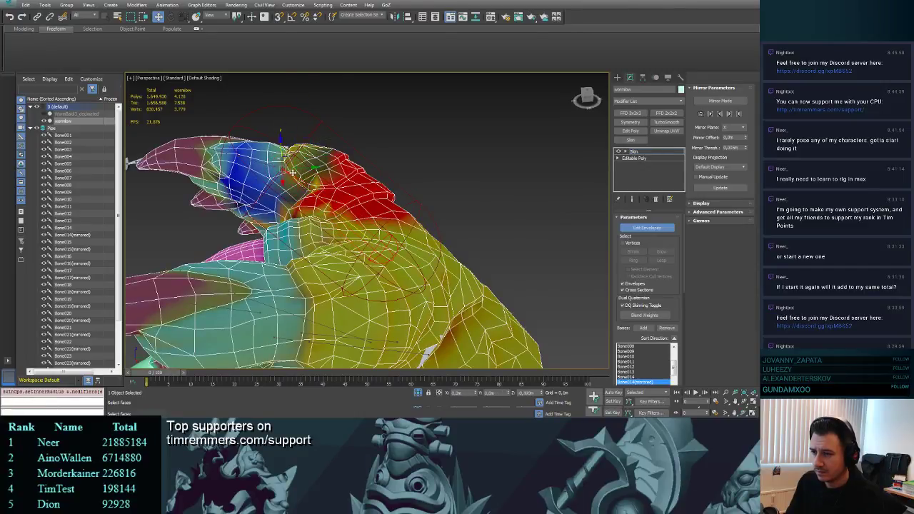
{"action": "key", "text": "ctrl+z"}
{"action": "left_click_drag", "start_coordinate": [330, 154], "coordinate": [286, 154]}
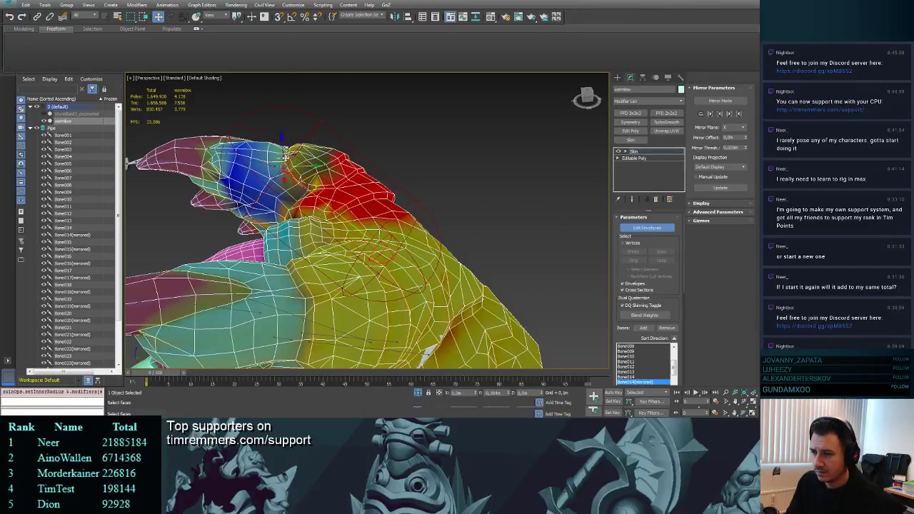
{"action": "key", "text": "ctrl+z"}
{"action": "middle_click_drag", "start_coordinate": [276, 166], "coordinate": [254, 156], "text": "alt"}
{"action": "left_click", "coordinate": [262, 168]}
{"action": "left_click", "coordinate": [274, 164]}
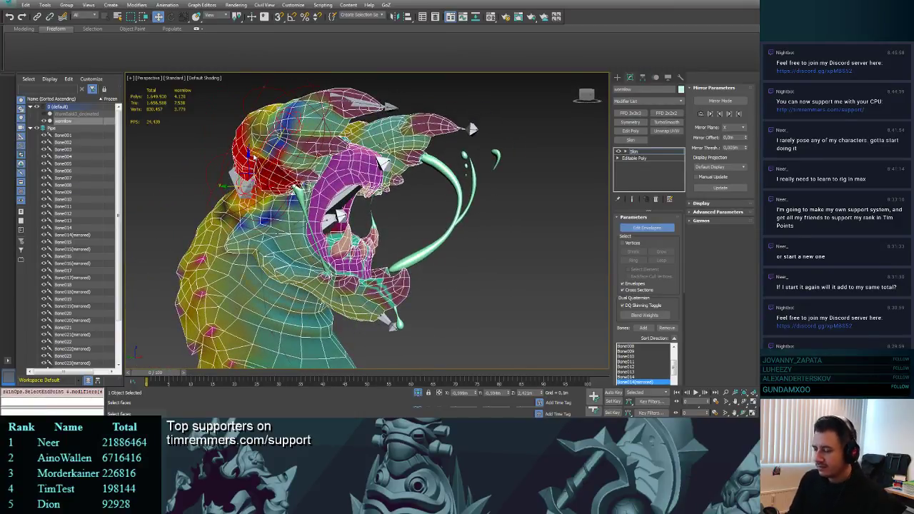
- Leave envelope editing on the worm's Skin modifier and set the time slider to frame 0
{"action": "left_click", "coordinate": [643, 229]}
{"action": "scroll", "coordinate": [429, 149], "scroll_direction": "down", "scroll_amount": 6}
{"action": "middle_click_drag", "start_coordinate": [410, 184], "coordinate": [466, 207]}
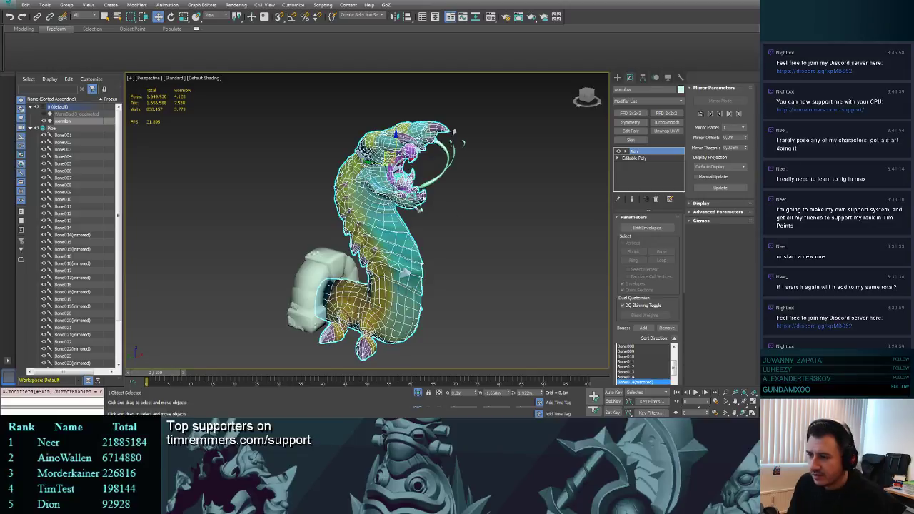
{"action": "mouse_move", "coordinate": [164, 372]}
{"action": "left_mouse_down"}
{"action": "mouse_move", "coordinate": [214, 372]}
{"action": "mouse_move", "coordinate": [153, 373]}
{"action": "left_mouse_up"}
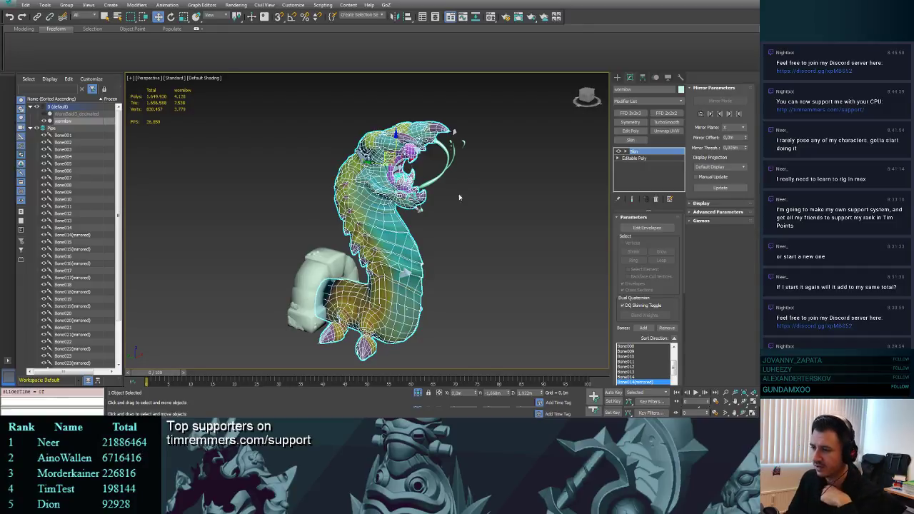
{"action": "middle_click_drag", "start_coordinate": [406, 176], "coordinate": [252, 298]}
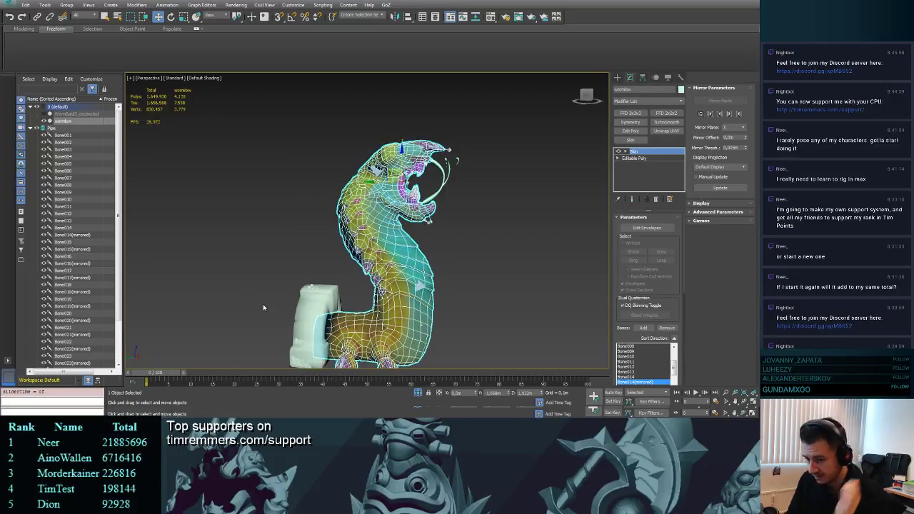
- Restrict the Set Key filters to Position and Rotation by disabling Scale and IK Parameters
{"action": "left_click", "coordinate": [667, 394]}
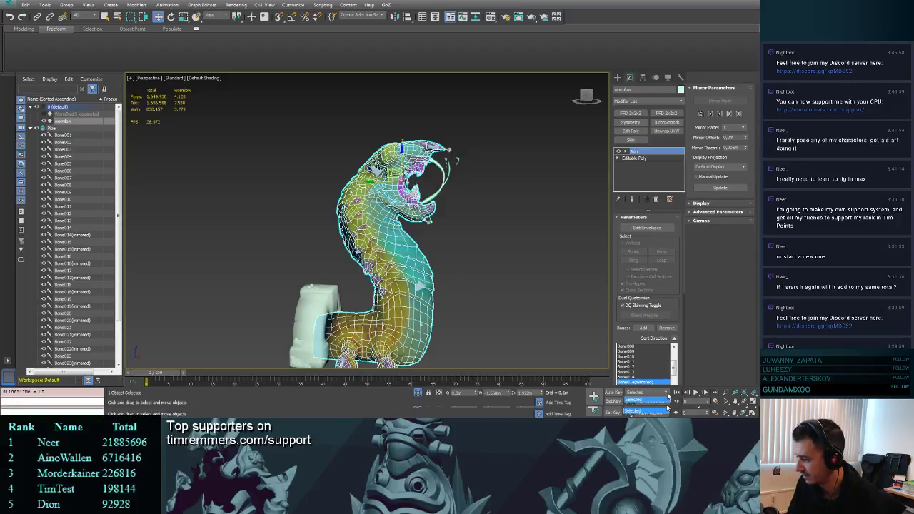
{"action": "left_click", "coordinate": [668, 398]}
{"action": "left_click", "coordinate": [663, 403]}
{"action": "left_click", "coordinate": [593, 343]}
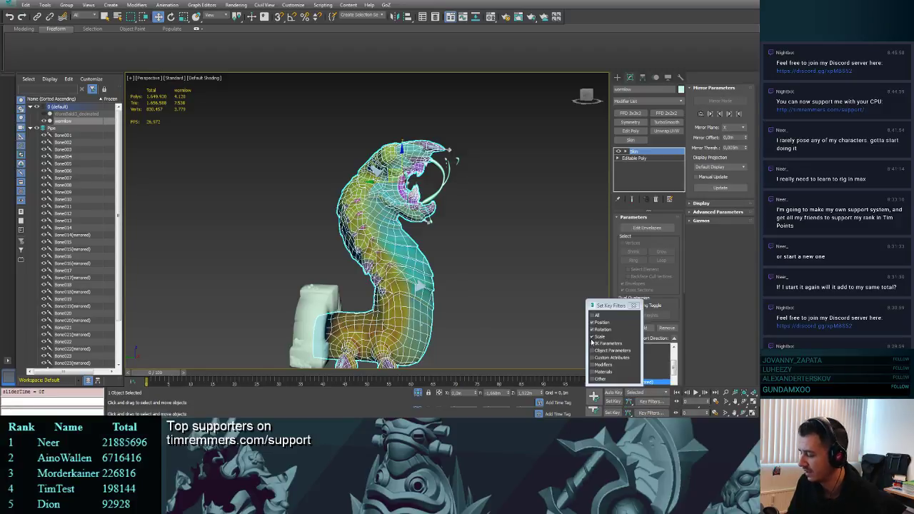
{"action": "left_click", "coordinate": [592, 336]}
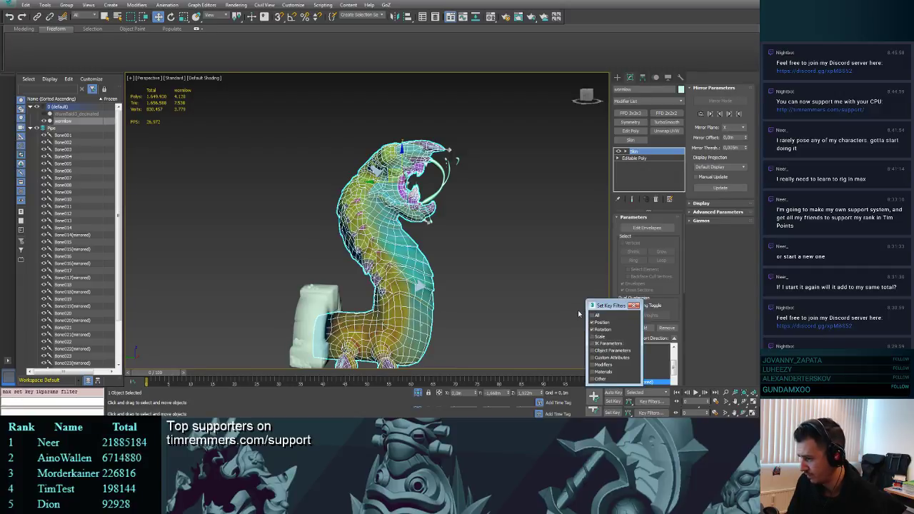
{"action": "left_click", "coordinate": [634, 306]}
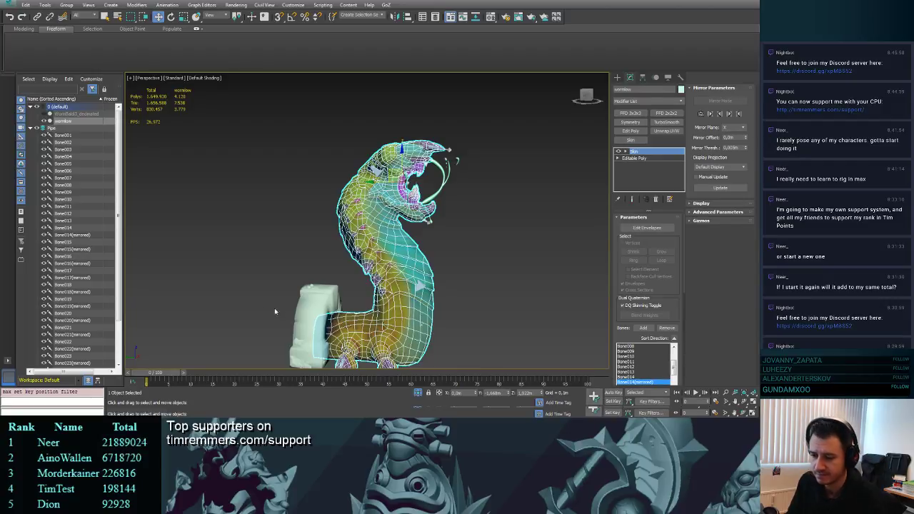
- Switch the viewport to wireframe and select all bones from Bone001 through Bone025(mirrored)
{"action": "middle_click_drag", "start_coordinate": [391, 225], "coordinate": [399, 256]}
{"action": "scroll", "coordinate": [398, 229], "scroll_direction": "up", "scroll_amount": 3}
{"action": "key", "text": "F3"}
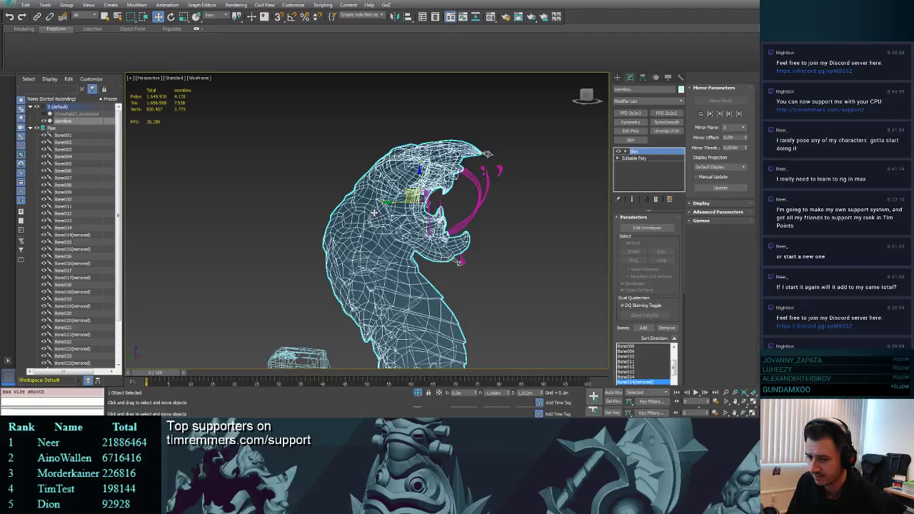
{"action": "scroll", "coordinate": [386, 187], "scroll_direction": "down", "scroll_amount": 5}
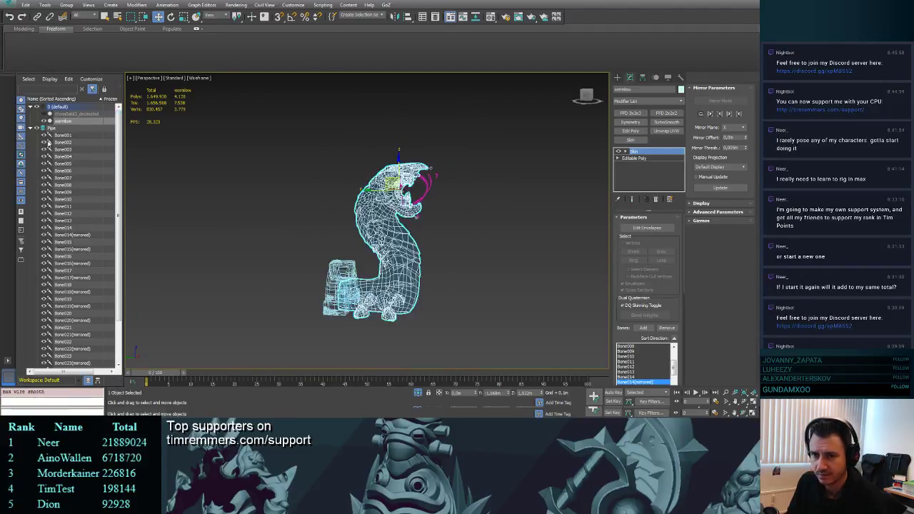
{"action": "left_click", "coordinate": [68, 135]}
{"action": "scroll", "coordinate": [76, 204], "scroll_direction": "down", "scroll_amount": 3}
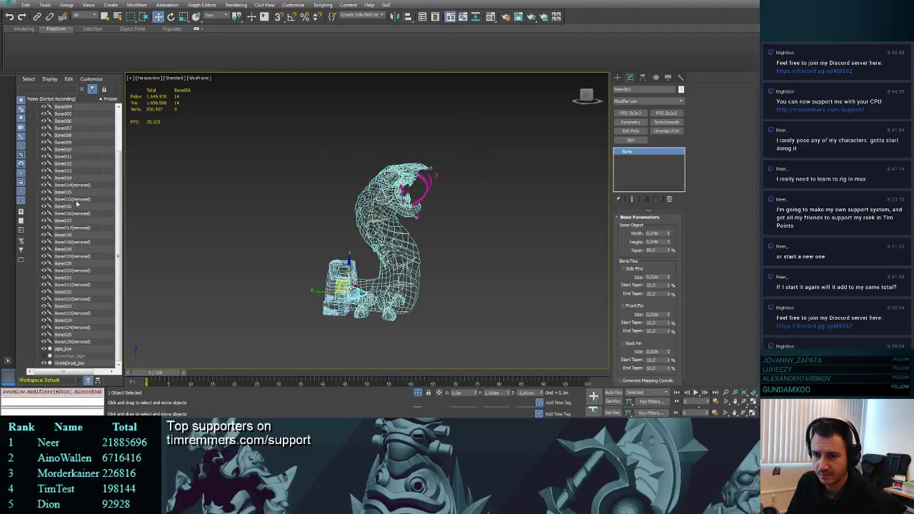
{"action": "left_click", "coordinate": [70, 342], "text": "shift"}
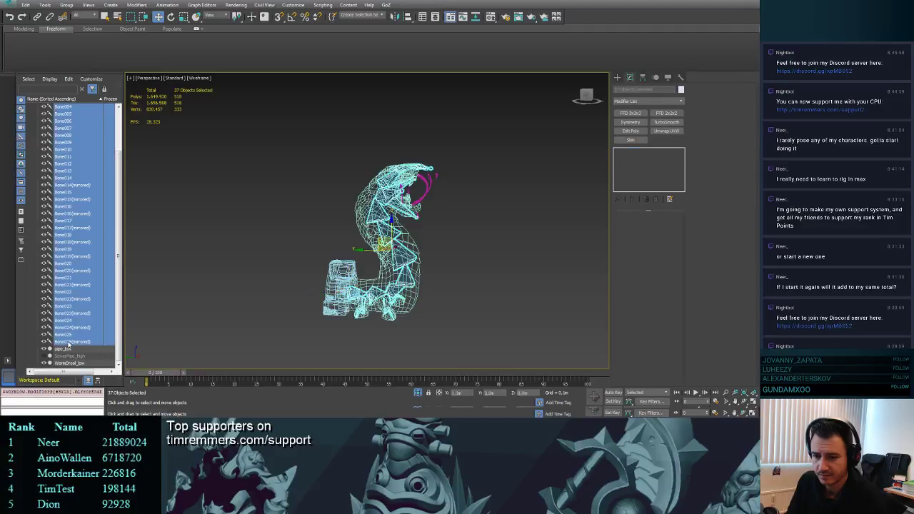
- Enable Set Key mode and set keys for all selected bones at frame 0
{"action": "left_click", "coordinate": [615, 413]}
{"action": "left_click", "coordinate": [596, 400]}
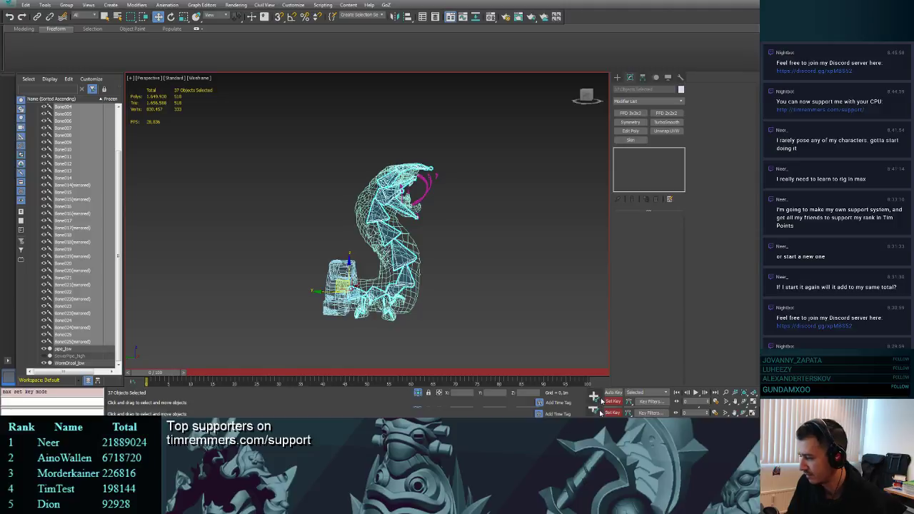
{"action": "left_click", "coordinate": [596, 400]}
{"action": "left_click", "coordinate": [593, 402]}
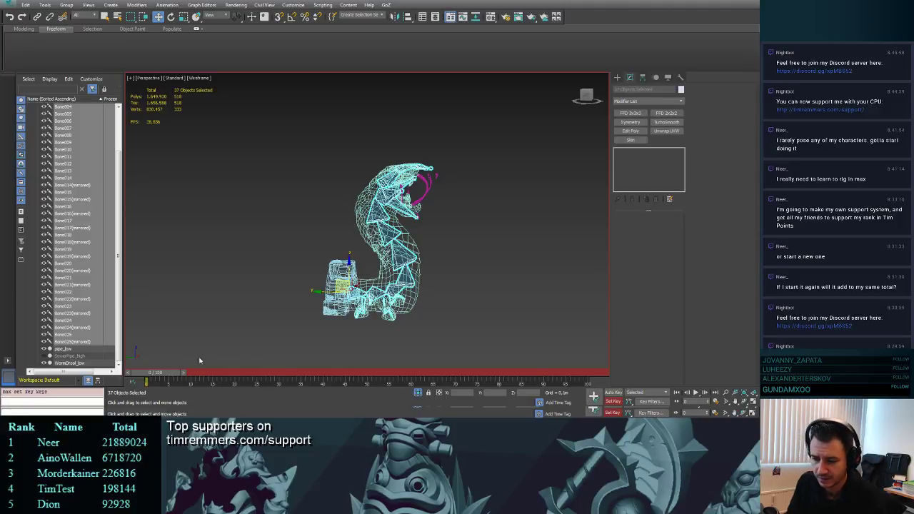
- Move the time slider to frame 5
{"action": "middle_click_drag", "start_coordinate": [444, 183], "coordinate": [484, 197]}
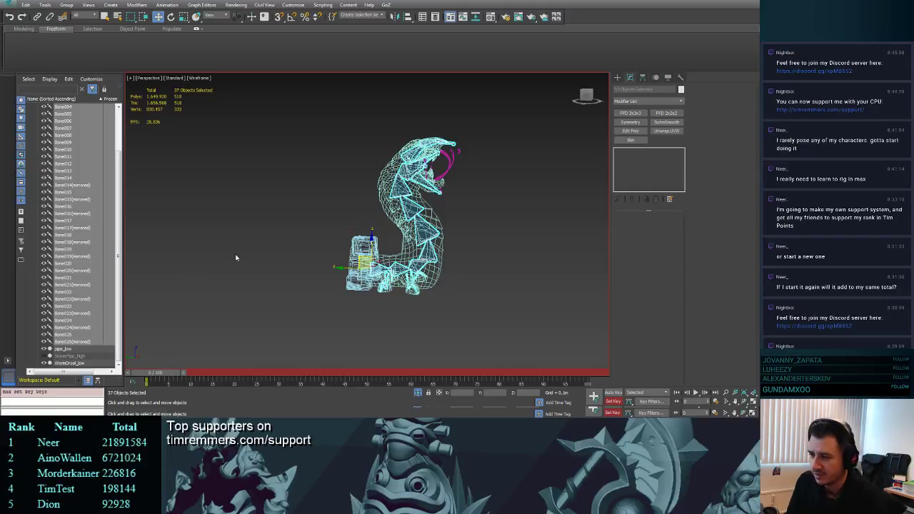
{"action": "middle_click_drag", "start_coordinate": [235, 258], "coordinate": [357, 267], "text": "alt"}
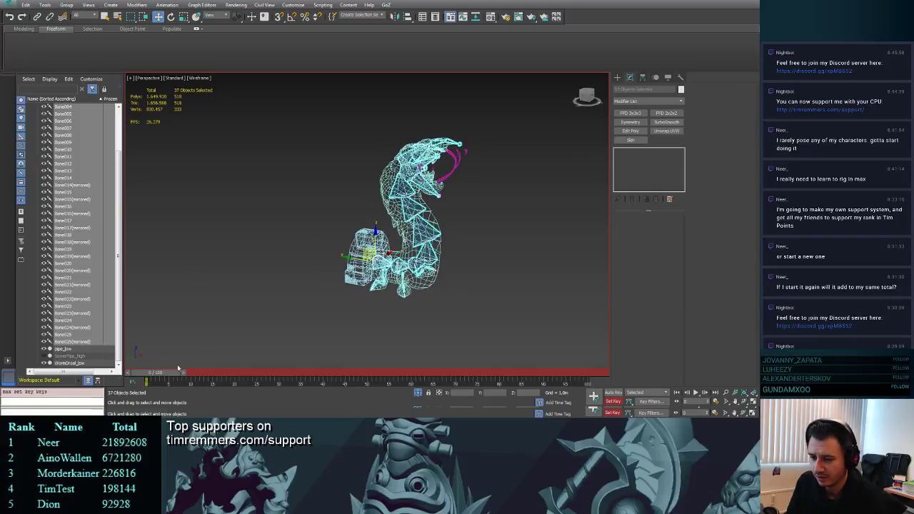
{"action": "left_click_drag", "start_coordinate": [164, 373], "coordinate": [184, 375]}
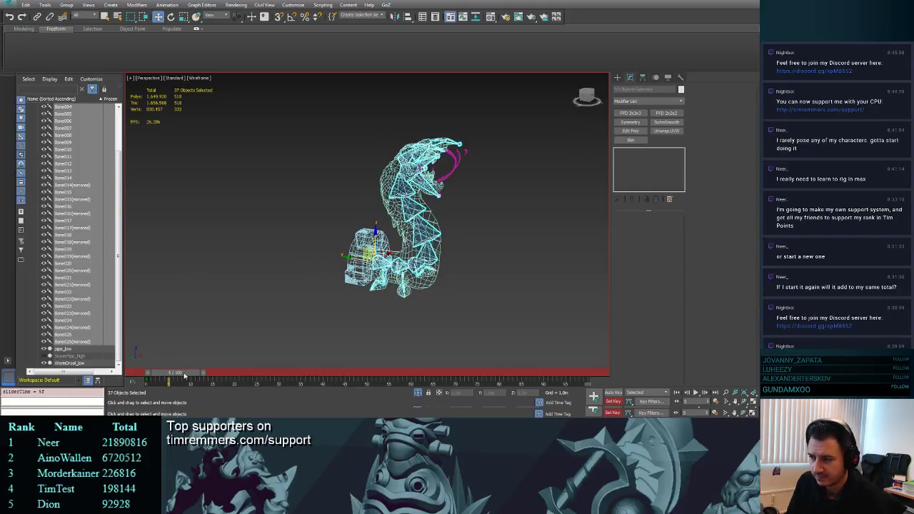
- Rotate neck bone Bone006 by about 15.6 degrees to bend the worm's upper body forward
{"action": "scroll", "coordinate": [251, 241], "scroll_direction": "up", "scroll_amount": 5}
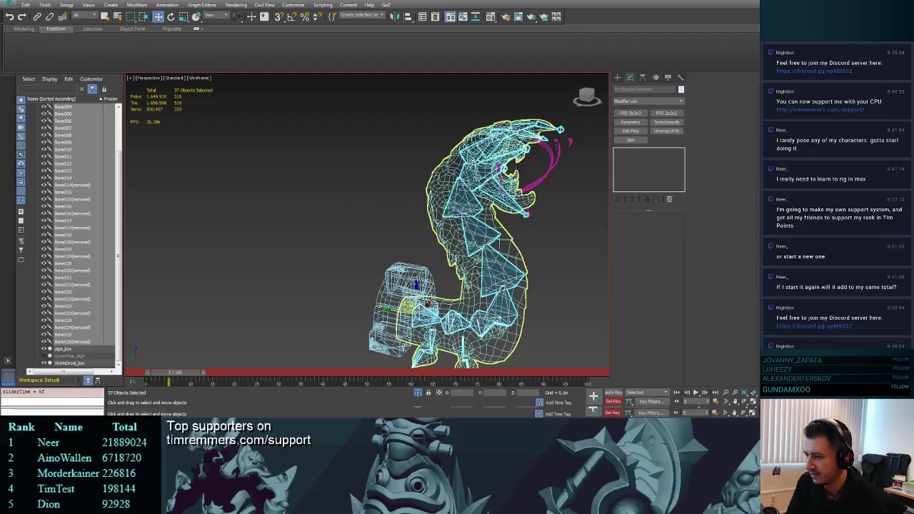
{"action": "left_click", "coordinate": [487, 243]}
{"action": "left_click", "coordinate": [489, 240]}
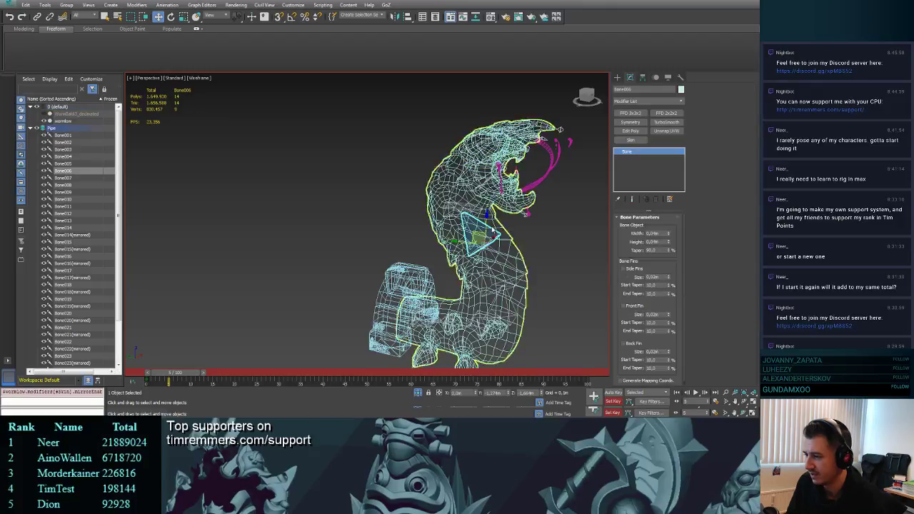
{"action": "key", "text": "e"}
{"action": "left_click_drag", "start_coordinate": [497, 222], "coordinate": [533, 227]}
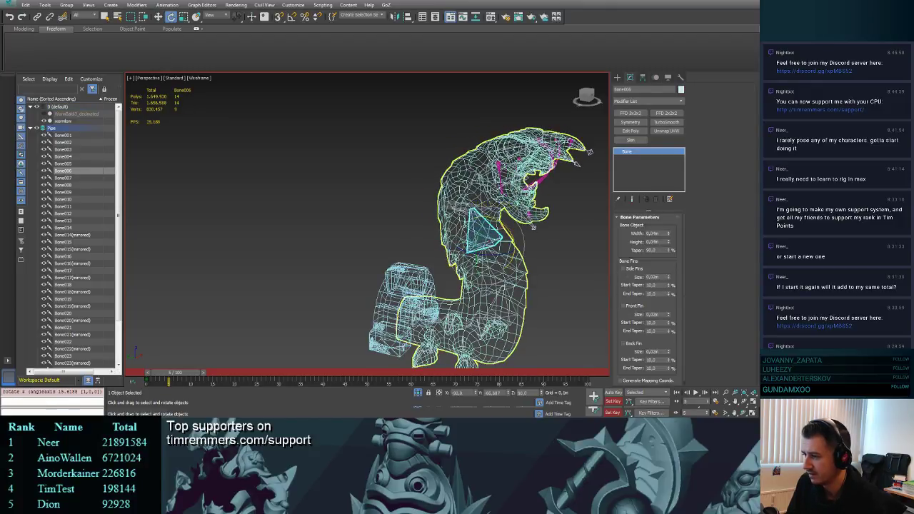
- Rotate the neck bone directly above Bone006 to tilt the worm's head back
{"action": "left_click", "coordinate": [533, 227]}
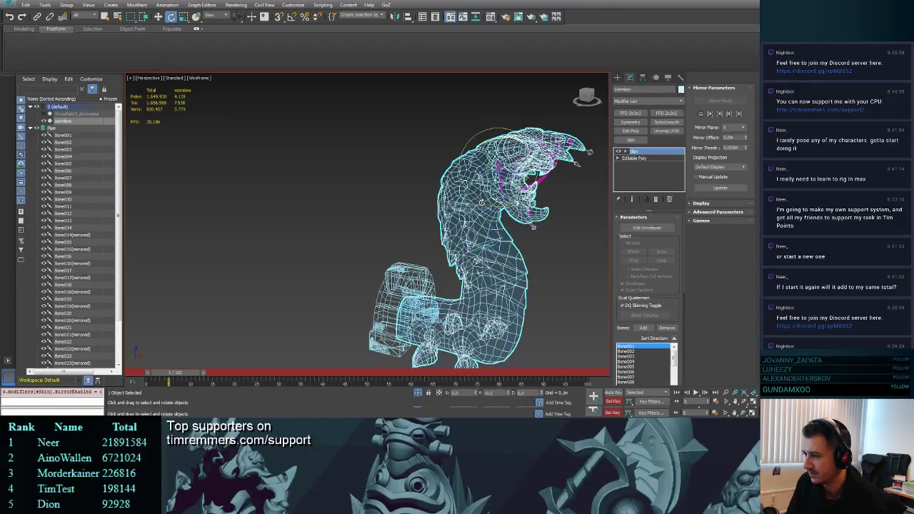
{"action": "left_click", "coordinate": [482, 200]}
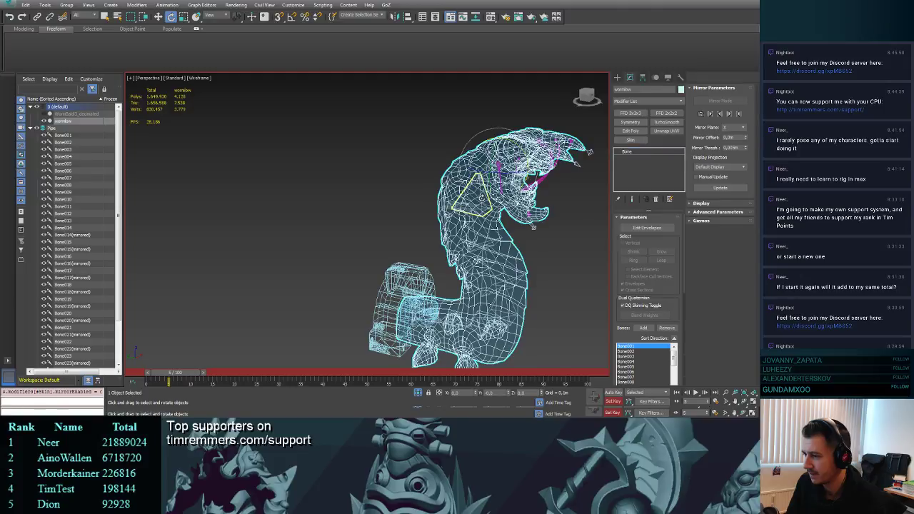
{"action": "left_click_drag", "start_coordinate": [498, 201], "coordinate": [476, 176]}
{"action": "scroll", "coordinate": [544, 100], "scroll_direction": "up", "scroll_amount": 3}
{"action": "middle_click_drag", "start_coordinate": [553, 106], "coordinate": [539, 106], "text": "alt"}
- Rotate head bone Bone008 by about 19 degrees to raise the head further
{"action": "left_click", "coordinate": [471, 187]}
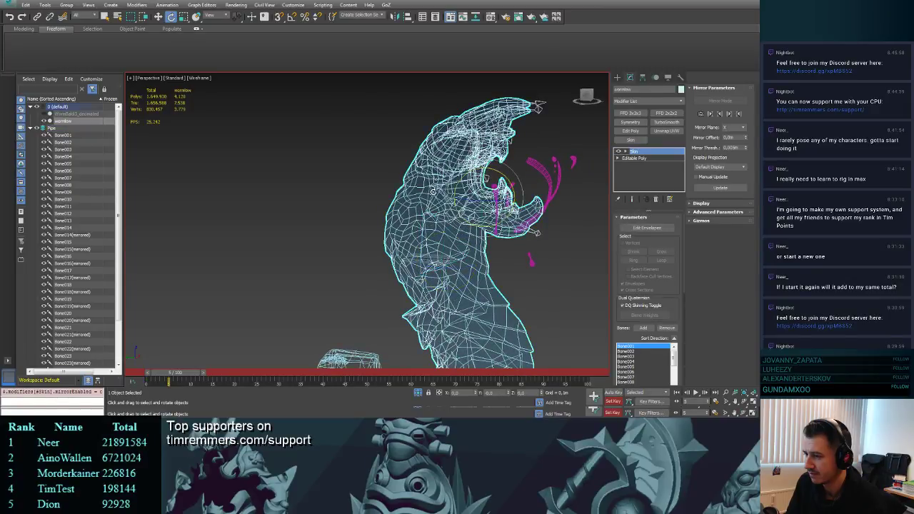
{"action": "left_click", "coordinate": [433, 192]}
{"action": "mouse_move", "coordinate": [438, 200]}
{"action": "left_mouse_down"}
{"action": "mouse_move", "coordinate": [449, 191]}
{"action": "mouse_move", "coordinate": [440, 188]}
{"action": "left_mouse_up"}
{"action": "key", "text": "ctrl+z"}
{"action": "key", "text": "ctrl+z"}
{"action": "middle_click_drag", "start_coordinate": [440, 188], "coordinate": [460, 204], "text": "alt"}
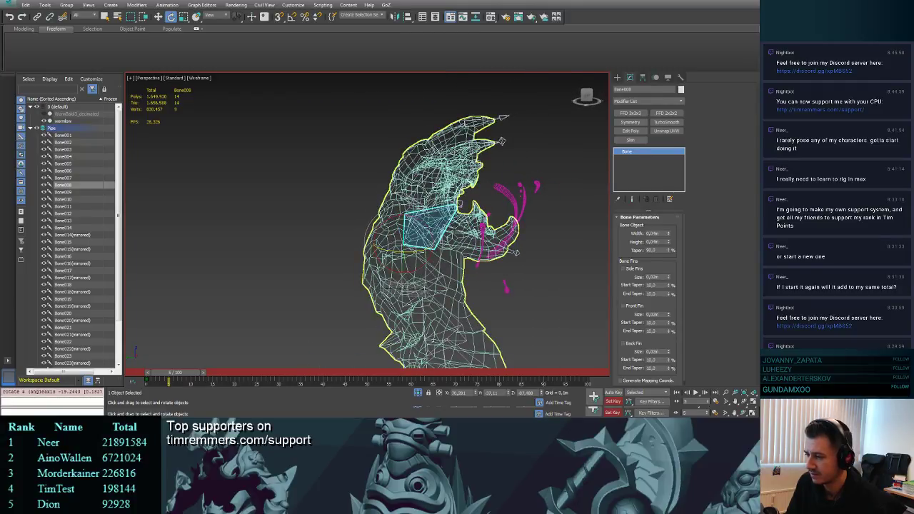
- Rotate lower jaw bone Bone010 upward by about 27 degrees
{"action": "left_click", "coordinate": [392, 298]}
{"action": "left_click", "coordinate": [454, 230]}
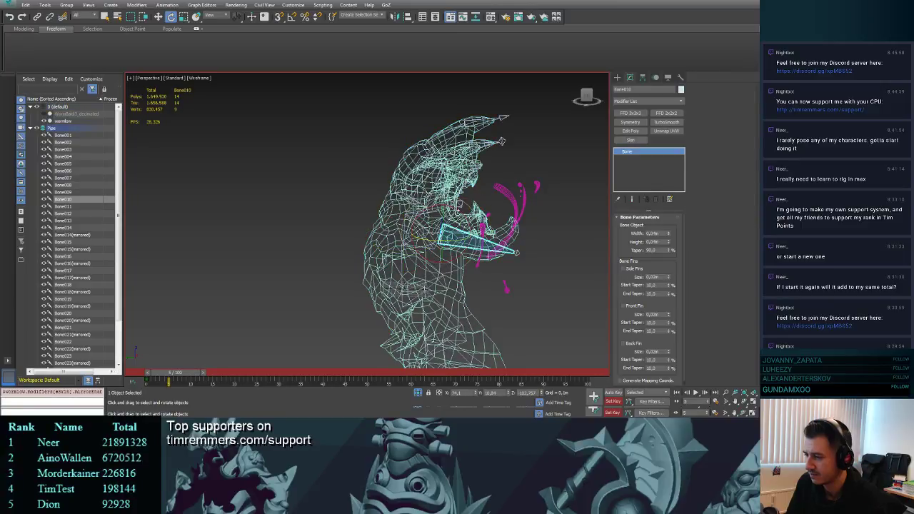
{"action": "left_click_drag", "start_coordinate": [468, 238], "coordinate": [465, 215]}
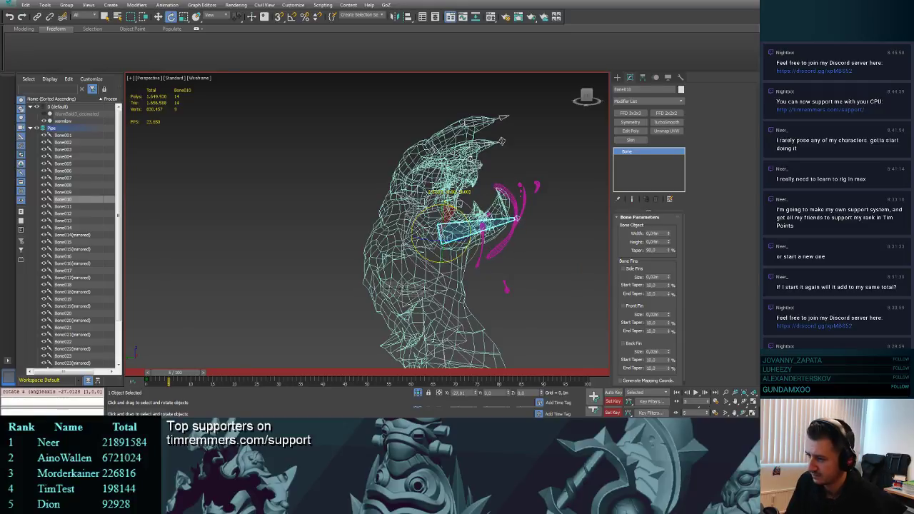
- Rotate Bone012 in the upper part of the head to adjust the mouth's opening
{"action": "middle_click_drag", "start_coordinate": [502, 172], "coordinate": [482, 180], "text": "alt"}
{"action": "left_click", "coordinate": [473, 188]}
{"action": "left_click", "coordinate": [450, 197]}
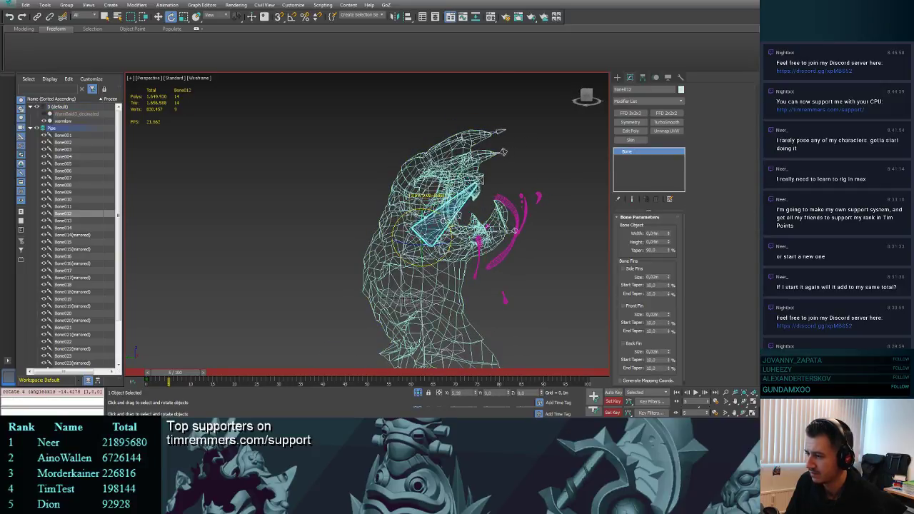
{"action": "left_click_drag", "start_coordinate": [443, 221], "coordinate": [447, 230]}
{"action": "middle_click_drag", "start_coordinate": [503, 151], "coordinate": [468, 157], "text": "alt"}
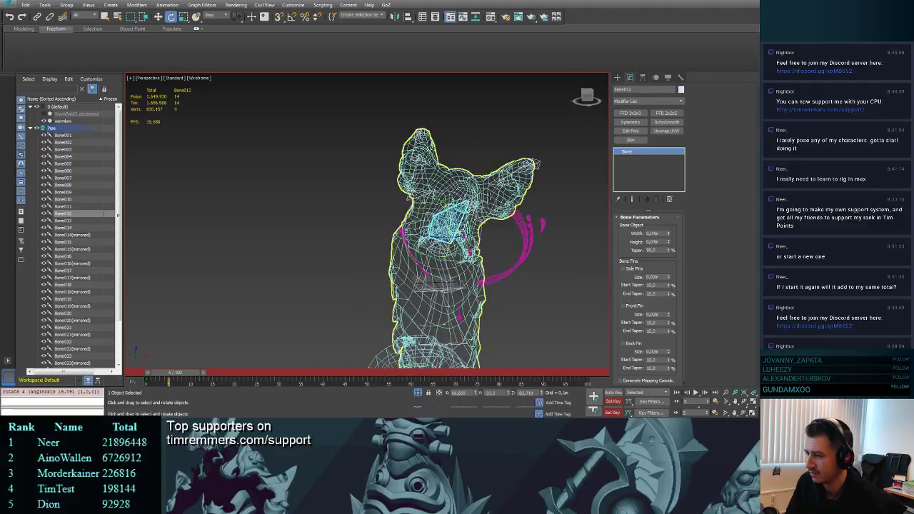
- Rotate Bone014 at the base of the unmirrored ear outward by about 60 degrees
{"action": "left_click", "coordinate": [490, 199]}
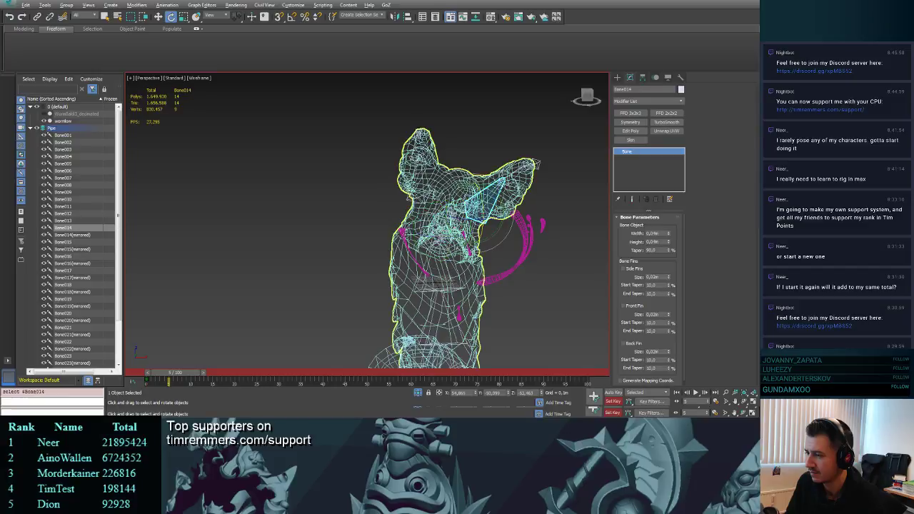
{"action": "middle_click_drag", "start_coordinate": [493, 199], "coordinate": [484, 201], "text": "alt"}
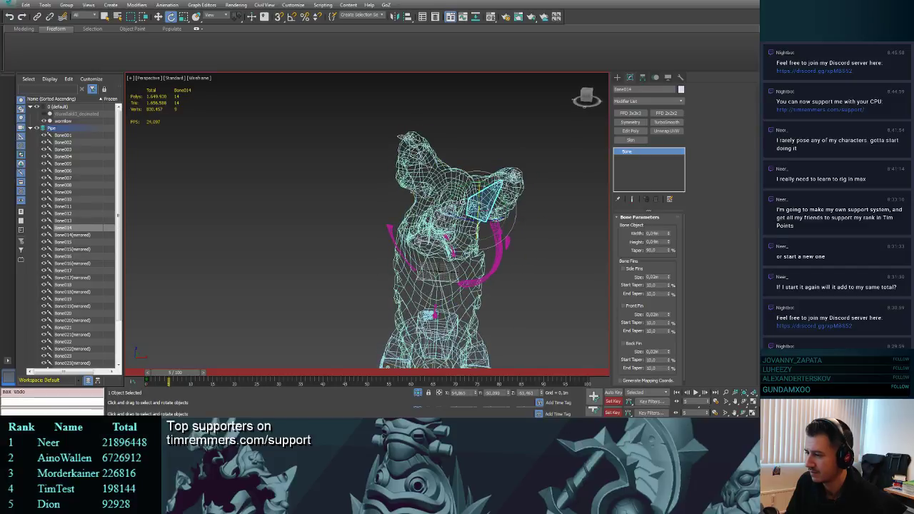
{"action": "left_click_drag", "start_coordinate": [478, 188], "coordinate": [575, 153]}
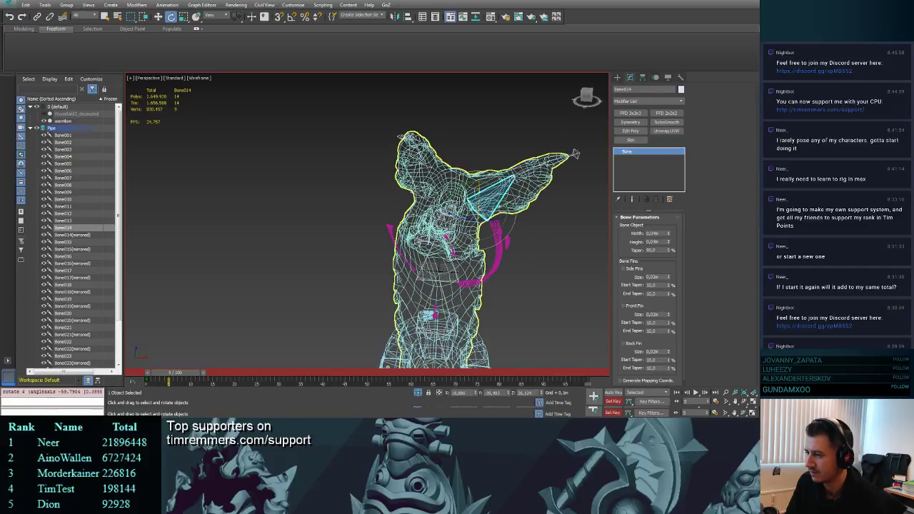
- Rotate Bone015 in the middle of the same ear by about 27 degrees
{"action": "left_click", "coordinate": [520, 194]}
{"action": "middle_click_drag", "start_coordinate": [520, 194], "coordinate": [472, 203], "text": "alt"}
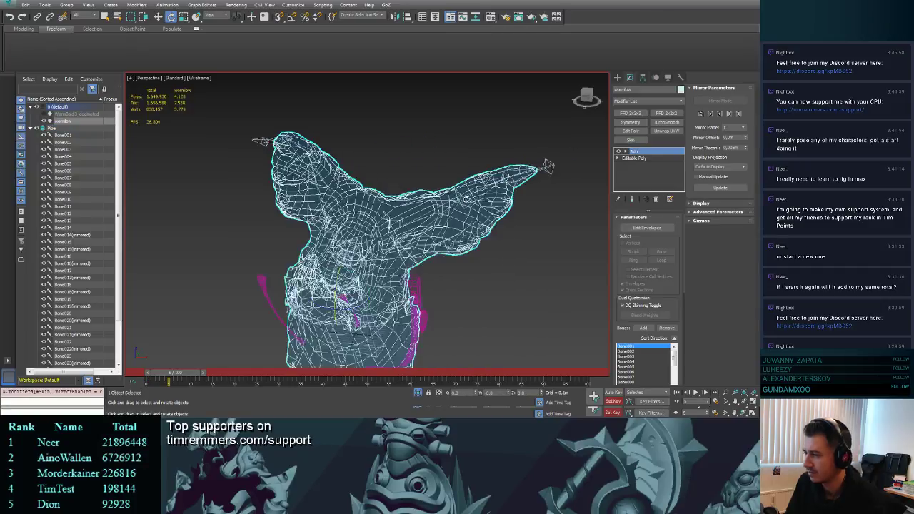
{"action": "left_click", "coordinate": [465, 191]}
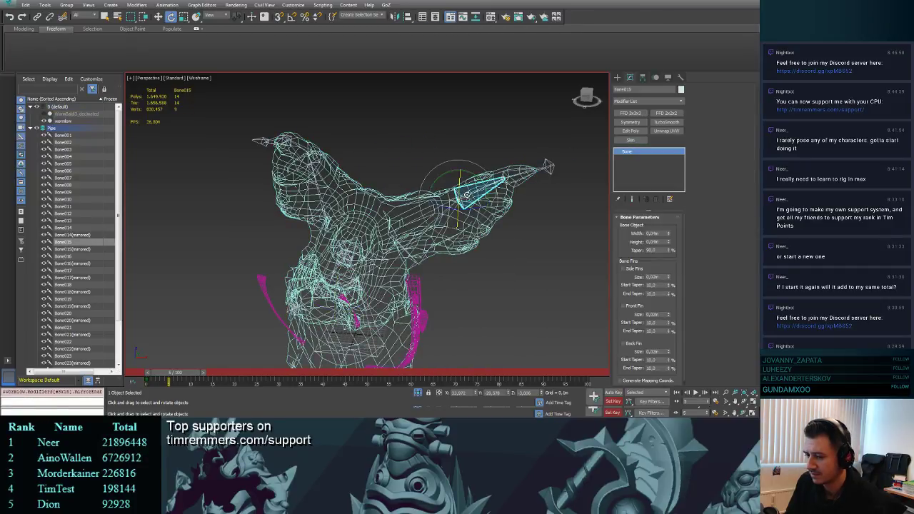
{"action": "left_click_drag", "start_coordinate": [473, 193], "coordinate": [468, 214]}
{"action": "key", "text": "ctrl+z"}
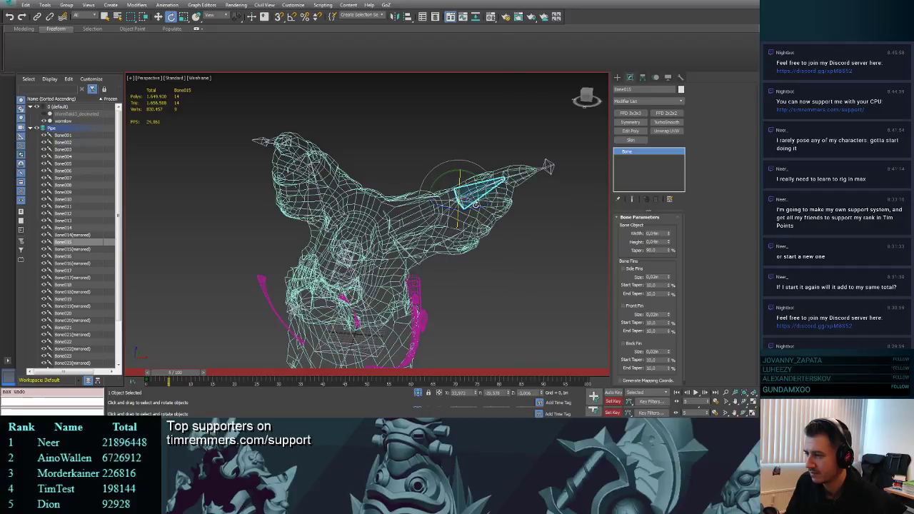
{"action": "left_click_drag", "start_coordinate": [473, 205], "coordinate": [472, 218]}
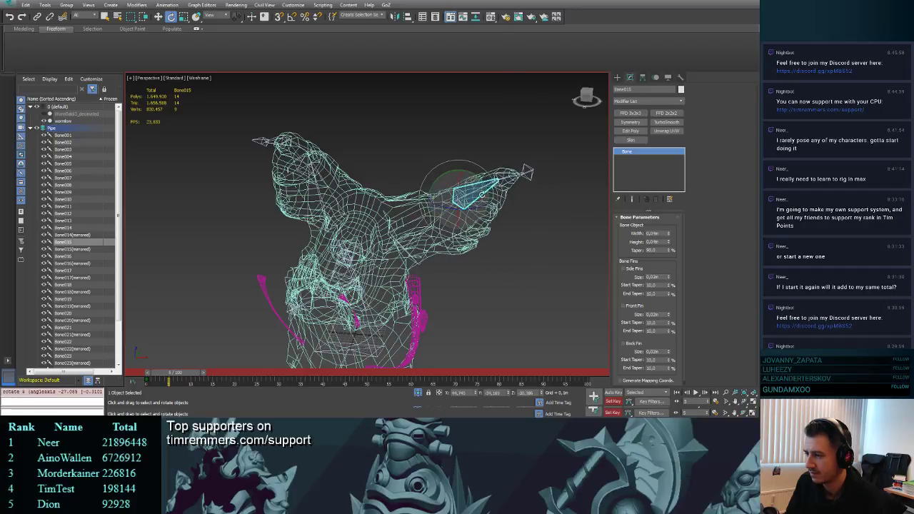
- Rotate ear tip bone Bone016 so that the tip bends downward
{"action": "left_click", "coordinate": [504, 179]}
{"action": "middle_click_drag", "start_coordinate": [520, 179], "coordinate": [494, 172], "text": "alt"}
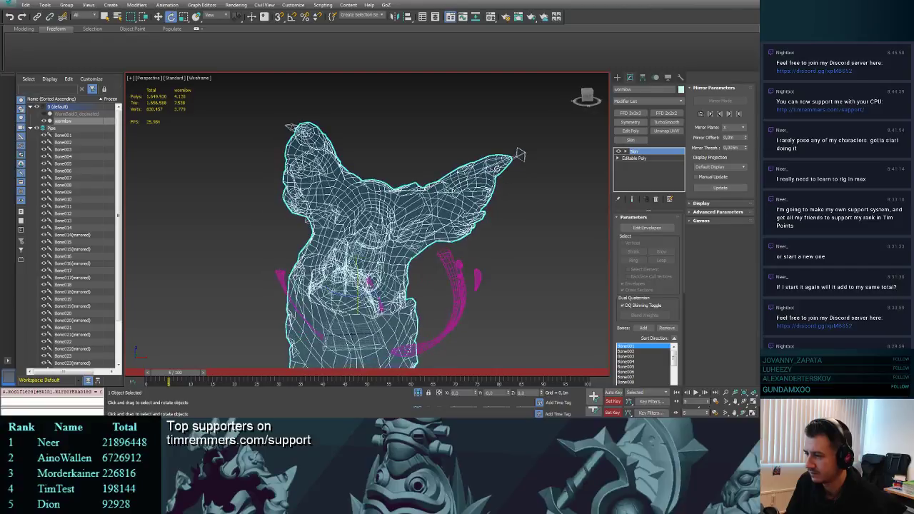
{"action": "left_click", "coordinate": [494, 171]}
{"action": "left_click", "coordinate": [497, 166]}
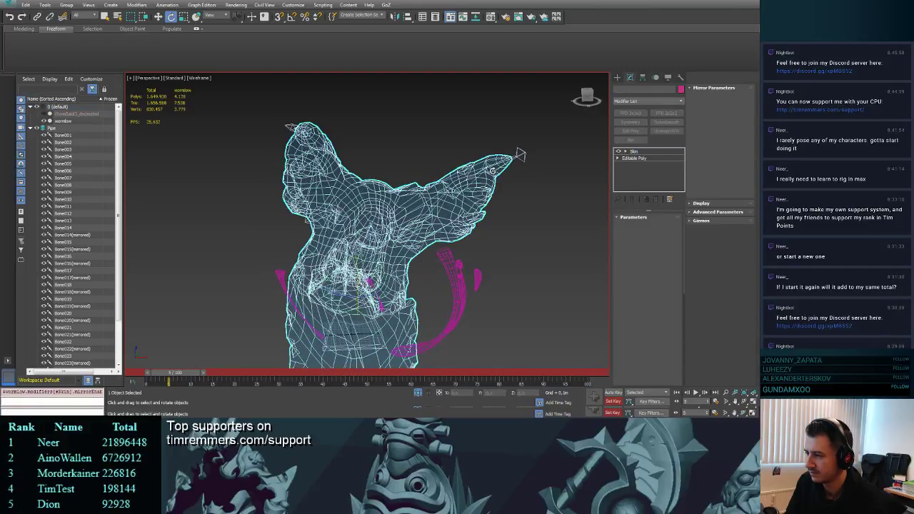
{"action": "left_click", "coordinate": [497, 164]}
{"action": "left_click", "coordinate": [497, 164]}
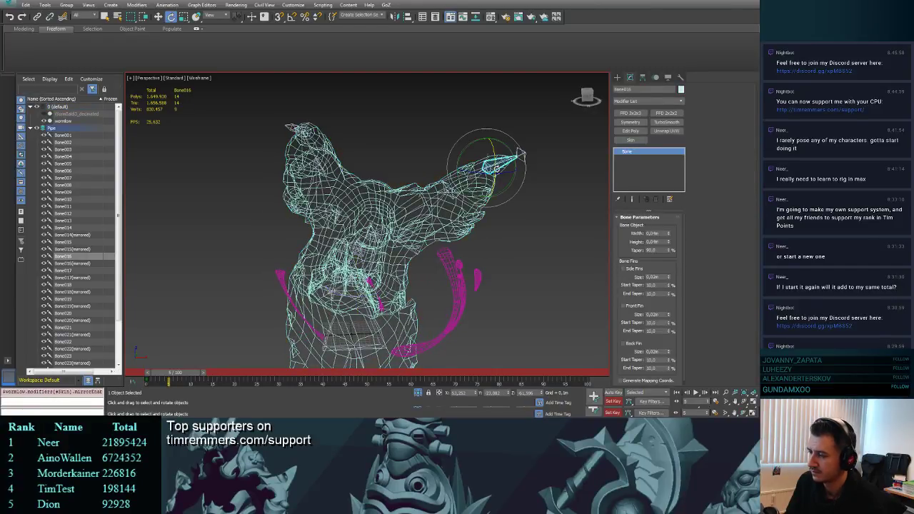
{"action": "mouse_move", "coordinate": [496, 168]}
{"action": "left_mouse_down"}
{"action": "mouse_move", "coordinate": [466, 175]}
{"action": "mouse_move", "coordinate": [493, 183]}
{"action": "mouse_move", "coordinate": [504, 170]}
{"action": "left_mouse_up"}
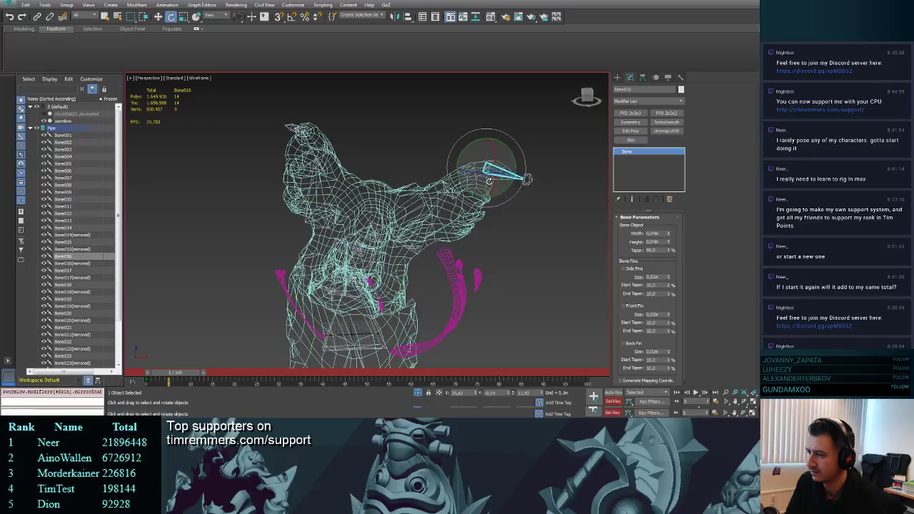
- Rotate the opposite ear's mirrored bones outward, up to the tip bone Bone016(mirrored)
{"action": "left_click", "coordinate": [325, 190]}
{"action": "left_click_drag", "start_coordinate": [325, 189], "coordinate": [273, 136]}
{"action": "left_click", "coordinate": [291, 135]}
{"action": "left_click", "coordinate": [259, 109]}
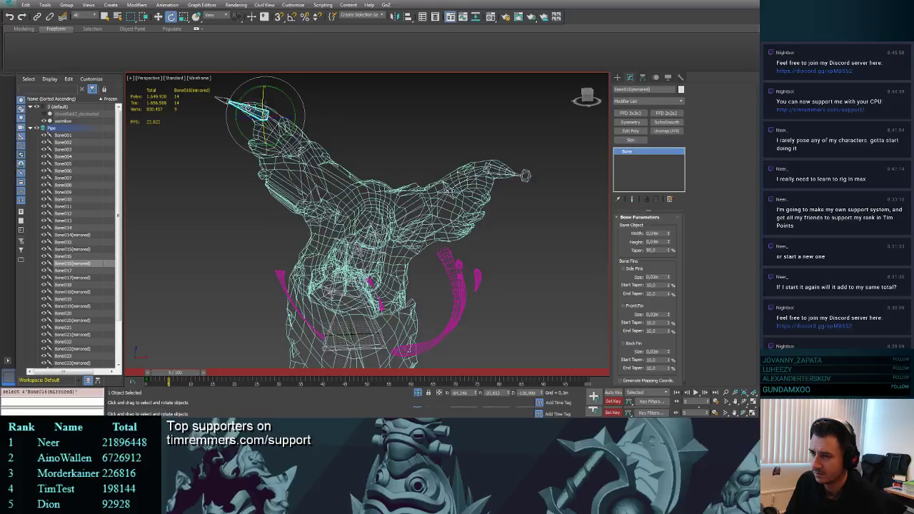
{"action": "left_click_drag", "start_coordinate": [249, 107], "coordinate": [241, 97]}
- In shaded view, set keys at frame 5 for all bones from Bone001 through Bone025(mirrored) and leave Set Key mode
{"action": "mouse_move", "coordinate": [403, 175]}
{"action": "middle_mouse_down"}
{"action": "mouse_move", "coordinate": [404, 164]}
{"action": "mouse_move", "coordinate": [431, 179]}
{"action": "mouse_move", "coordinate": [469, 179]}
{"action": "mouse_move", "coordinate": [479, 161]}
{"action": "mouse_move", "coordinate": [418, 157]}
{"action": "mouse_move", "coordinate": [343, 175]}
{"action": "middle_mouse_up"}
{"action": "key", "text": "F3"}
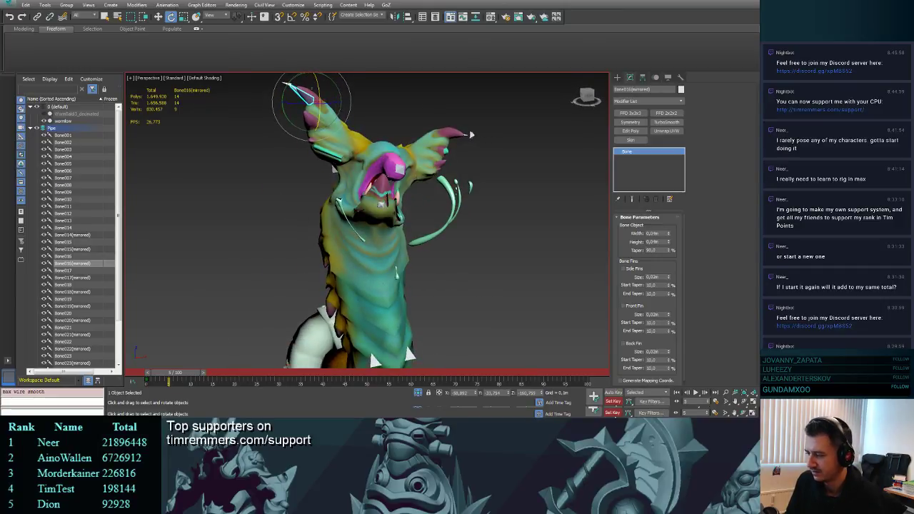
{"action": "key", "text": "k"}
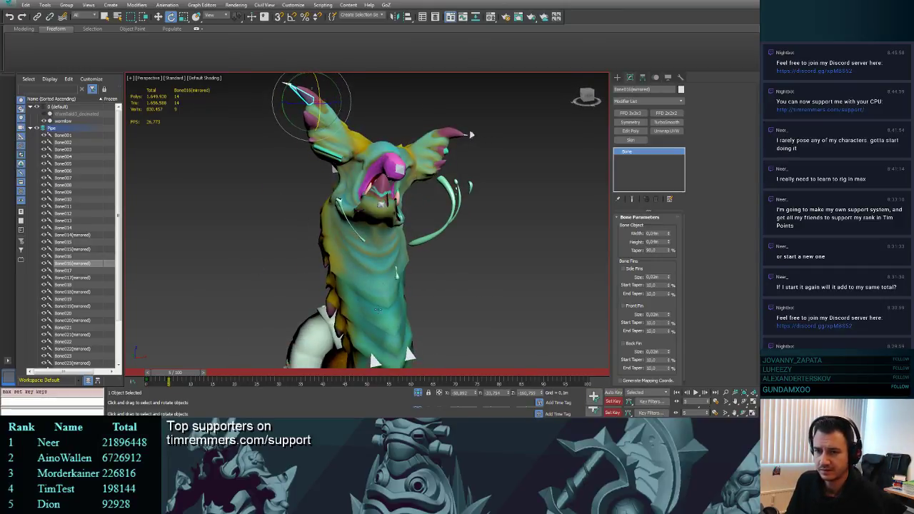
{"action": "left_click", "coordinate": [369, 350]}
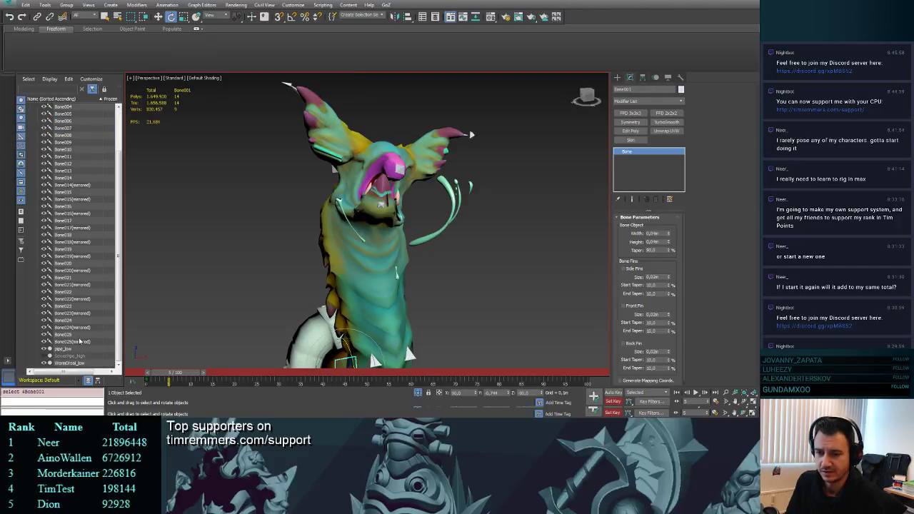
{"action": "left_click", "coordinate": [80, 341], "text": "shift"}
{"action": "key", "text": "k"}
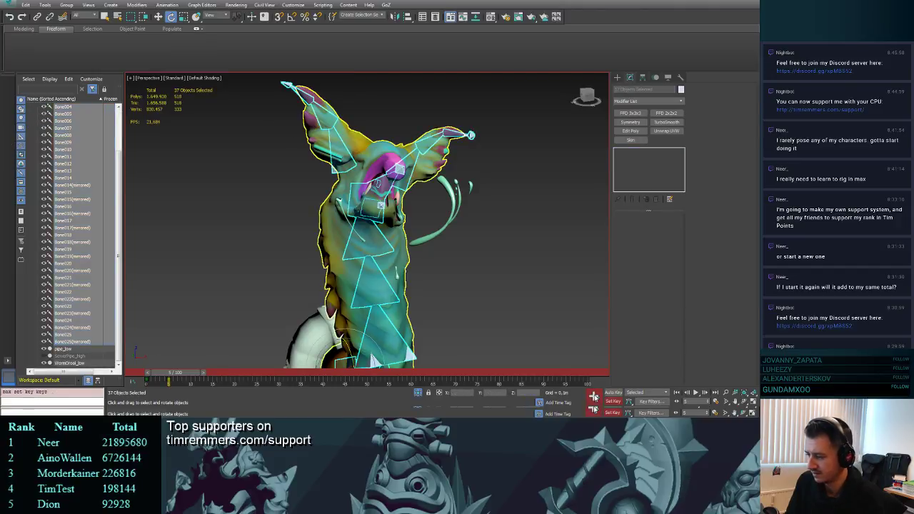
{"action": "key", "text": "apostrophe"}
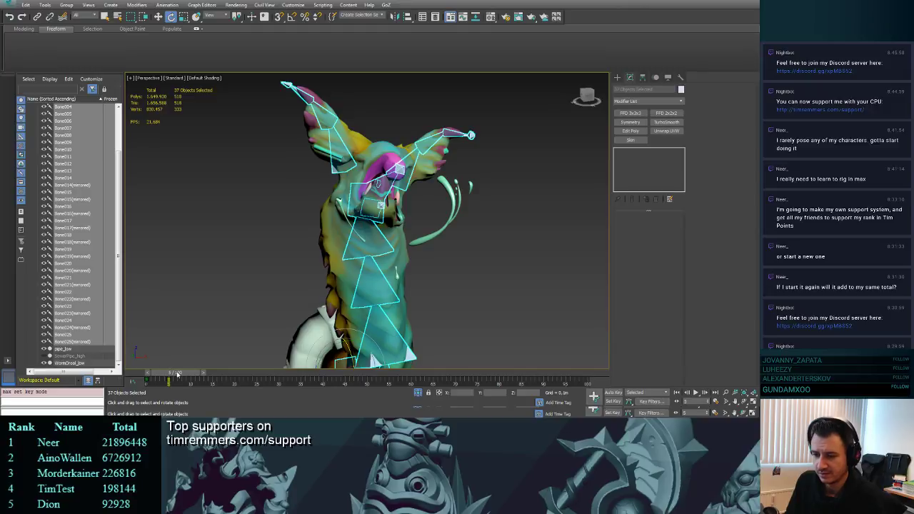
{"action": "mouse_move", "coordinate": [177, 374]}
{"action": "left_mouse_down"}
{"action": "mouse_move", "coordinate": [156, 380]}
{"action": "mouse_move", "coordinate": [181, 372]}
{"action": "left_mouse_up"}
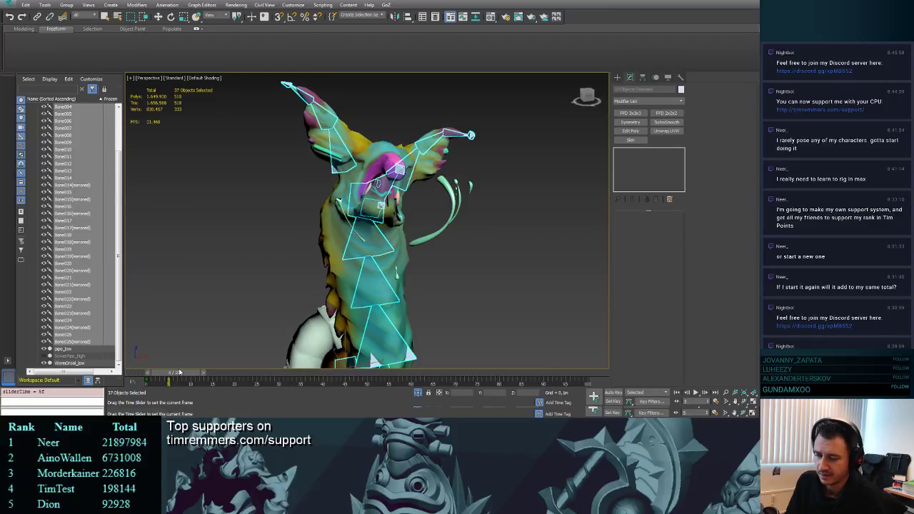
- Select the worm's skinned mesh and hide the WormDrool_low object around its mouth
{"action": "middle_click_drag", "start_coordinate": [379, 192], "coordinate": [441, 211]}
{"action": "middle_click_drag", "start_coordinate": [478, 159], "coordinate": [477, 184]}
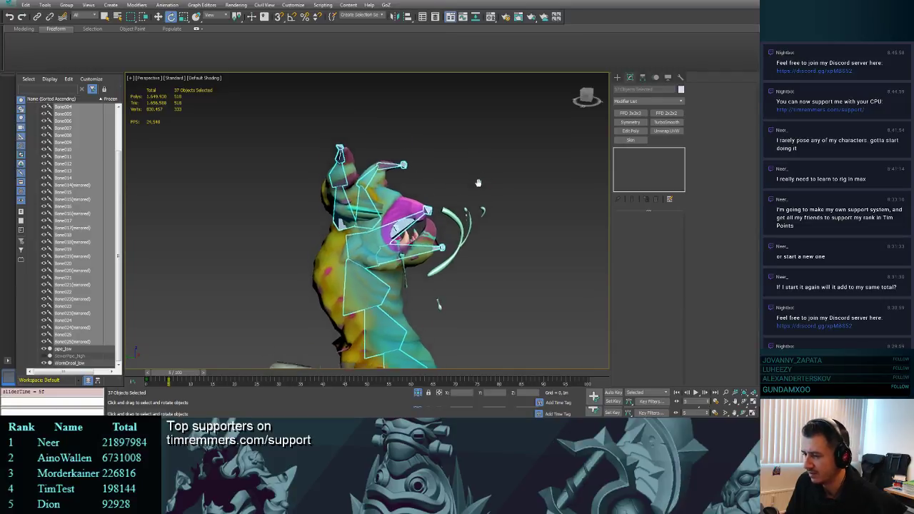
{"action": "scroll", "coordinate": [477, 184], "scroll_direction": "up", "scroll_amount": 3}
{"action": "left_click", "coordinate": [367, 221]}
{"action": "middle_click_drag", "start_coordinate": [495, 252], "coordinate": [507, 188]}
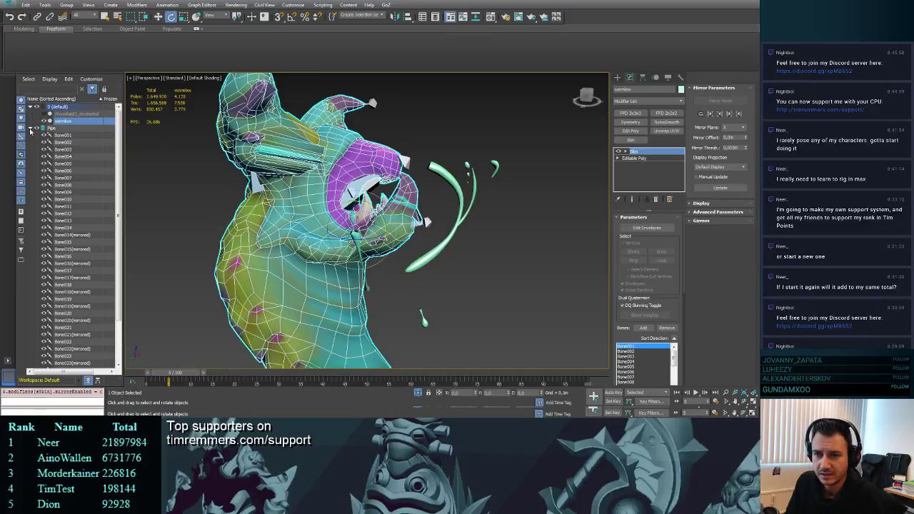
{"action": "scroll", "coordinate": [80, 201], "scroll_direction": "down", "scroll_amount": 3}
{"action": "left_click", "coordinate": [45, 363]}
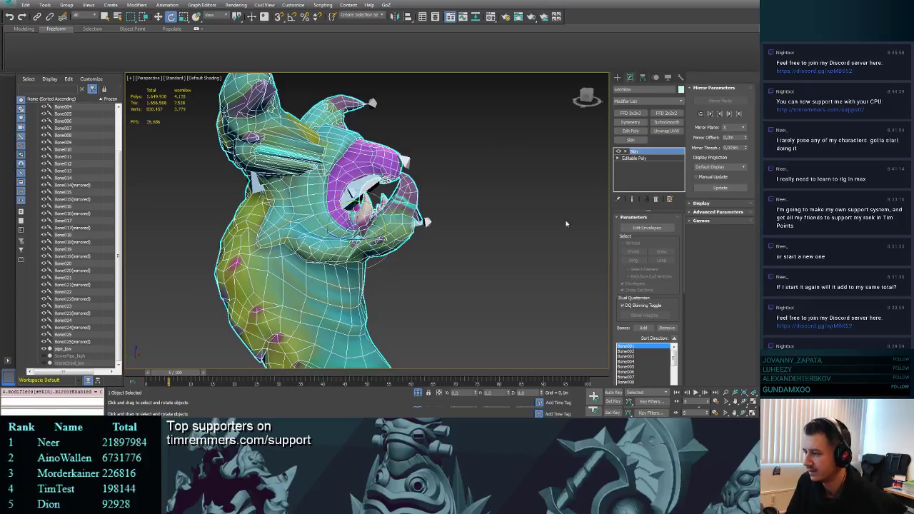
- Start editing envelopes in the worm's Skin modifier, select the lower-jaw bone's envelope, and enlarge its rear cross-section
{"action": "left_click", "coordinate": [647, 228]}
{"action": "mouse_move", "coordinate": [461, 221]}
{"action": "middle_mouse_down", "text": "alt"}
{"action": "mouse_move", "coordinate": [472, 230]}
{"action": "mouse_move", "coordinate": [482, 223]}
{"action": "mouse_move", "coordinate": [472, 214]}
{"action": "mouse_move", "coordinate": [480, 229]}
{"action": "mouse_move", "coordinate": [468, 215]}
{"action": "middle_mouse_up", "text": "alt"}
{"action": "left_click", "coordinate": [411, 211]}
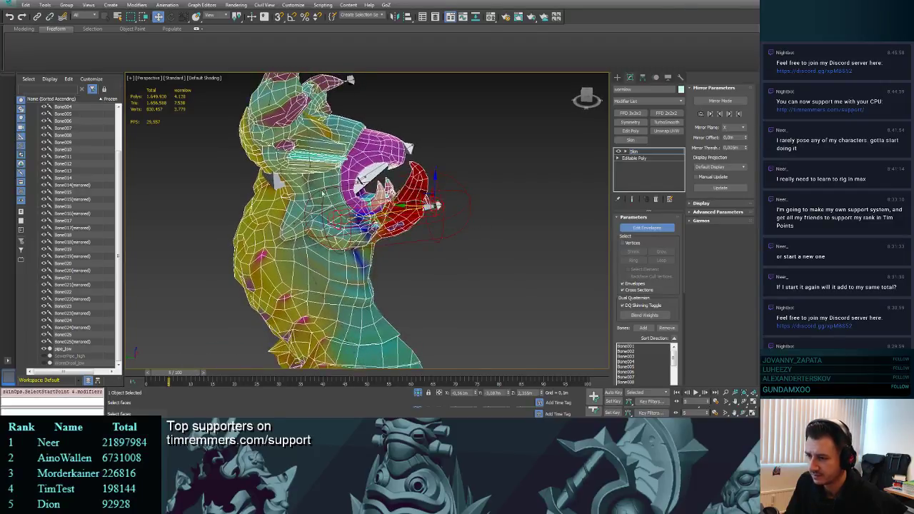
{"action": "left_click", "coordinate": [334, 194]}
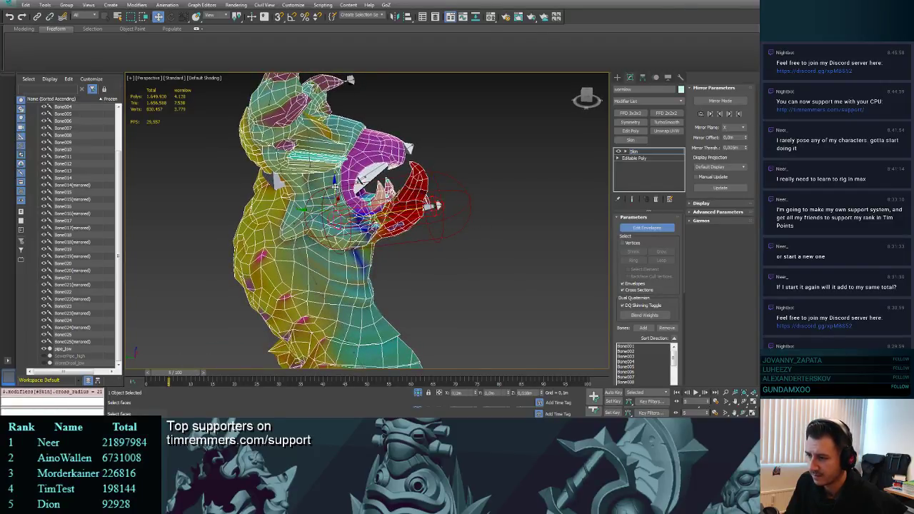
{"action": "mouse_move", "coordinate": [332, 165]}
{"action": "left_mouse_down"}
{"action": "mouse_move", "coordinate": [316, 91]}
{"action": "mouse_move", "coordinate": [323, 27]}
{"action": "mouse_move", "coordinate": [312, 7]}
{"action": "left_mouse_up"}
{"action": "mouse_move", "coordinate": [388, 82]}
{"action": "middle_mouse_down", "text": "alt"}
{"action": "mouse_move", "coordinate": [305, 66]}
{"action": "mouse_move", "coordinate": [389, 60]}
{"action": "mouse_move", "coordinate": [391, 73]}
{"action": "middle_mouse_up", "text": "alt"}
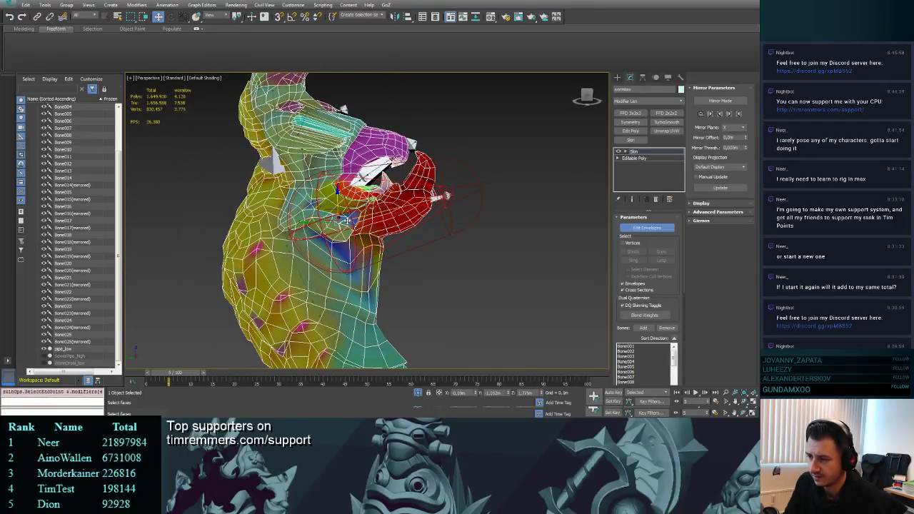
- Shift the inner end point of the lower-jaw envelope and refine its inner and outer radii around the cheek
{"action": "mouse_move", "coordinate": [338, 201]}
{"action": "left_mouse_down"}
{"action": "mouse_move", "coordinate": [339, 218]}
{"action": "mouse_move", "coordinate": [335, 183]}
{"action": "mouse_move", "coordinate": [336, 205]}
{"action": "left_mouse_up"}
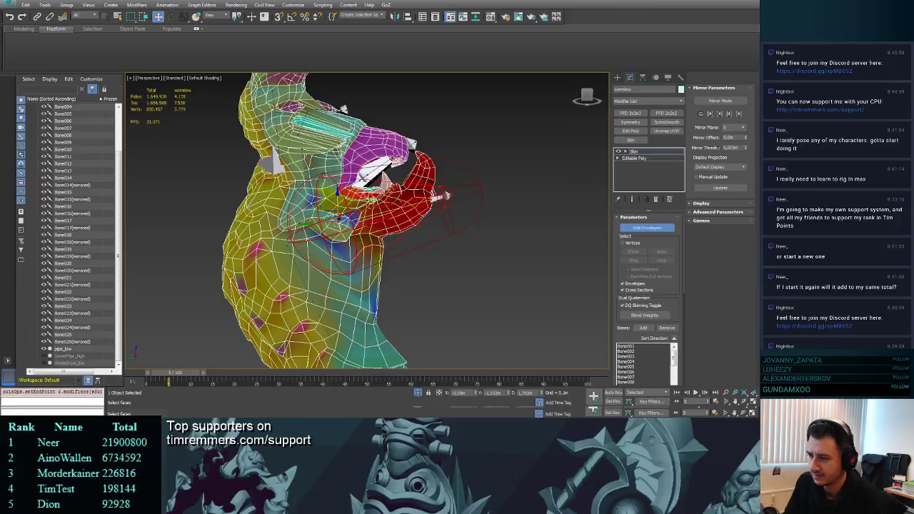
{"action": "mouse_move", "coordinate": [325, 173]}
{"action": "left_mouse_down"}
{"action": "mouse_move", "coordinate": [324, 188]}
{"action": "mouse_move", "coordinate": [325, 173]}
{"action": "left_mouse_up"}
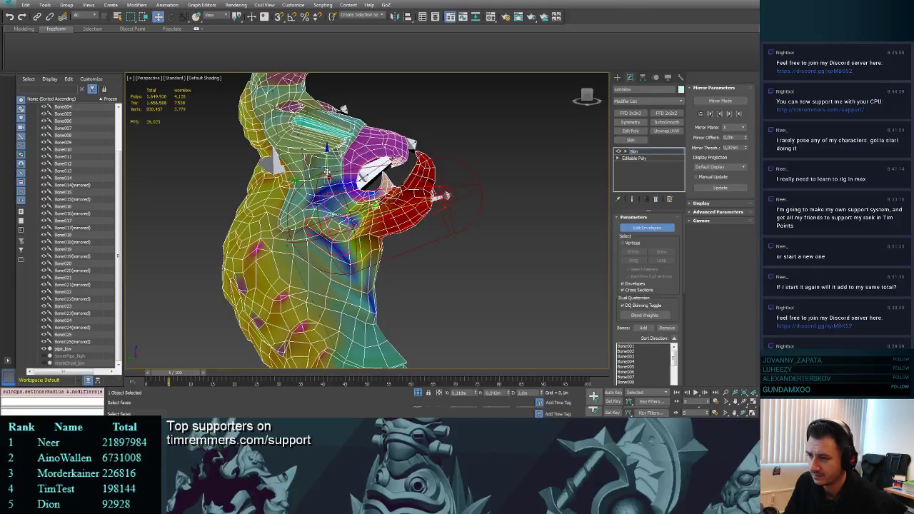
{"action": "left_click_drag", "start_coordinate": [327, 176], "coordinate": [325, 168]}
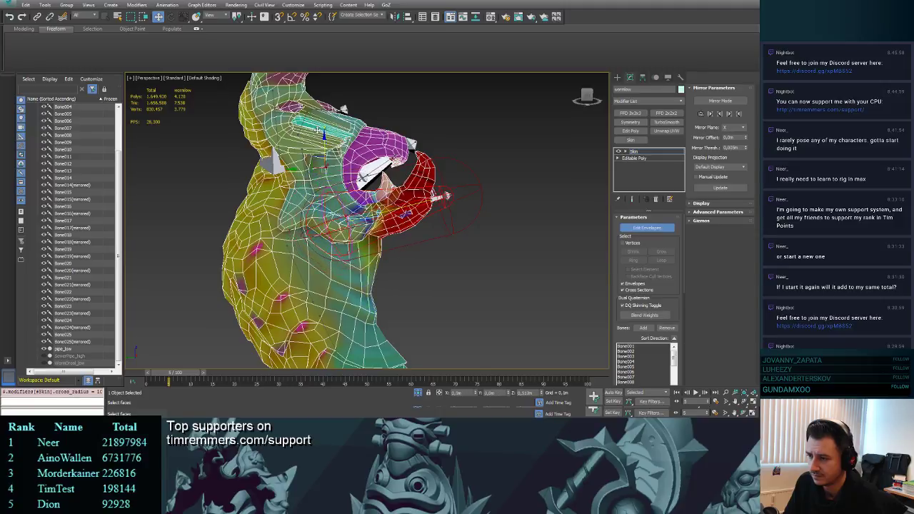
{"action": "left_click_drag", "start_coordinate": [318, 129], "coordinate": [292, 145]}
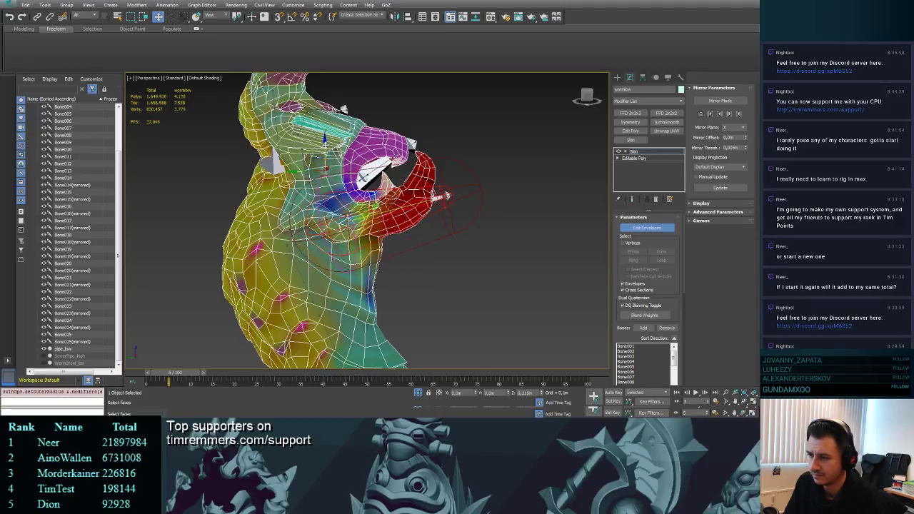
- Adjust the outer radius at the rear of the lower-jaw envelope, checking the throat and the opposite cheek
{"action": "left_click", "coordinate": [291, 231]}
{"action": "middle_click_drag", "start_coordinate": [292, 231], "coordinate": [368, 301], "text": "alt"}
{"action": "left_click", "coordinate": [391, 208]}
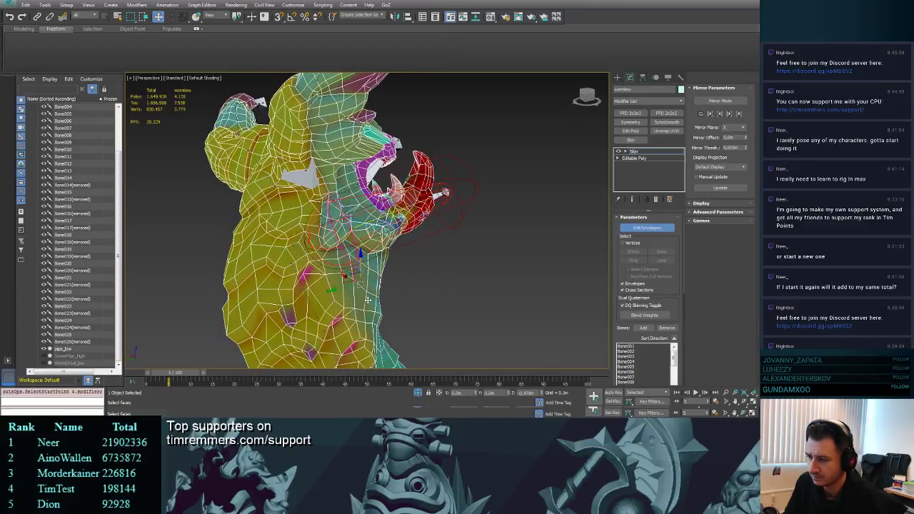
{"action": "left_click_drag", "start_coordinate": [368, 300], "coordinate": [481, 262]}
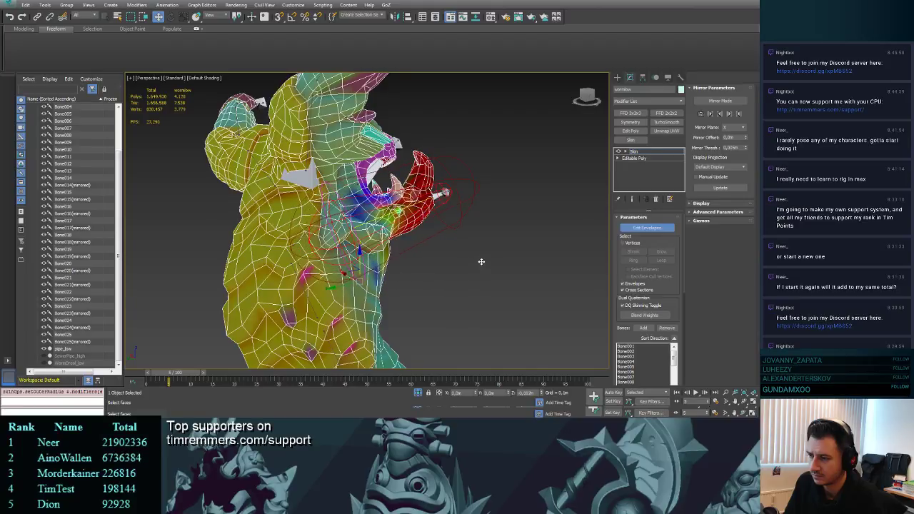
{"action": "middle_click_drag", "start_coordinate": [462, 244], "coordinate": [295, 232], "text": "alt"}
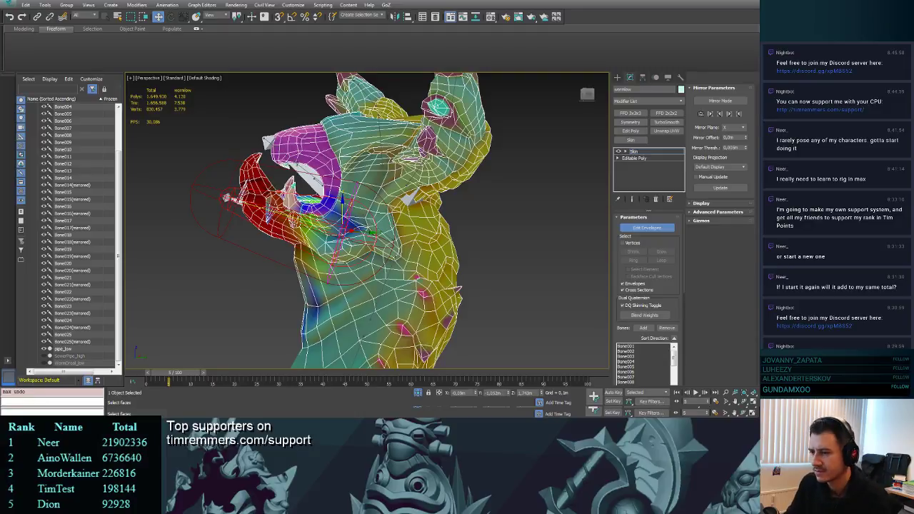
- Go to frame 1 and adjust the inner radius at the front end of the lower-jaw envelope
{"action": "mouse_move", "coordinate": [176, 372]}
{"action": "left_mouse_down"}
{"action": "mouse_move", "coordinate": [207, 373]}
{"action": "mouse_move", "coordinate": [192, 383]}
{"action": "mouse_move", "coordinate": [143, 375]}
{"action": "mouse_move", "coordinate": [185, 384]}
{"action": "mouse_move", "coordinate": [207, 375]}
{"action": "mouse_move", "coordinate": [143, 376]}
{"action": "mouse_move", "coordinate": [159, 373]}
{"action": "left_mouse_up"}
{"action": "key", "text": "w"}
{"action": "middle_click_drag", "start_coordinate": [243, 245], "coordinate": [433, 240], "text": "alt"}
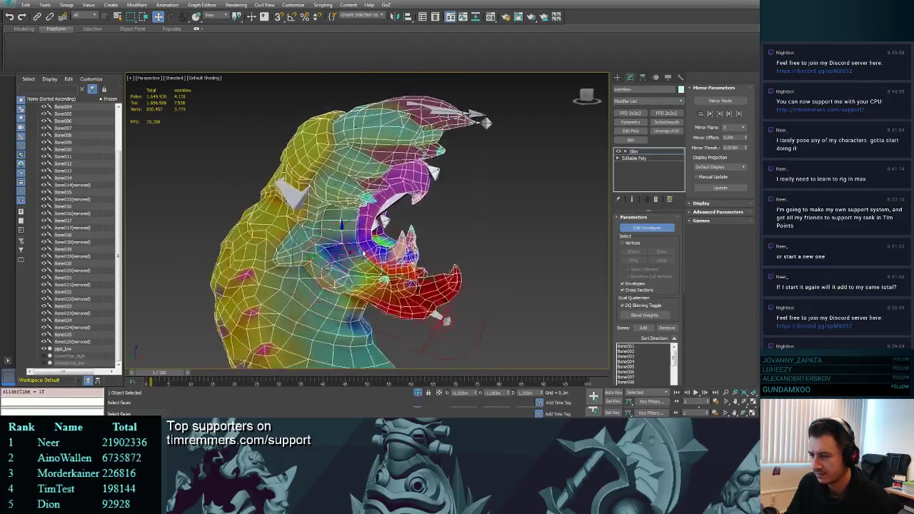
{"action": "scroll", "coordinate": [429, 214], "scroll_direction": "up", "scroll_amount": 3}
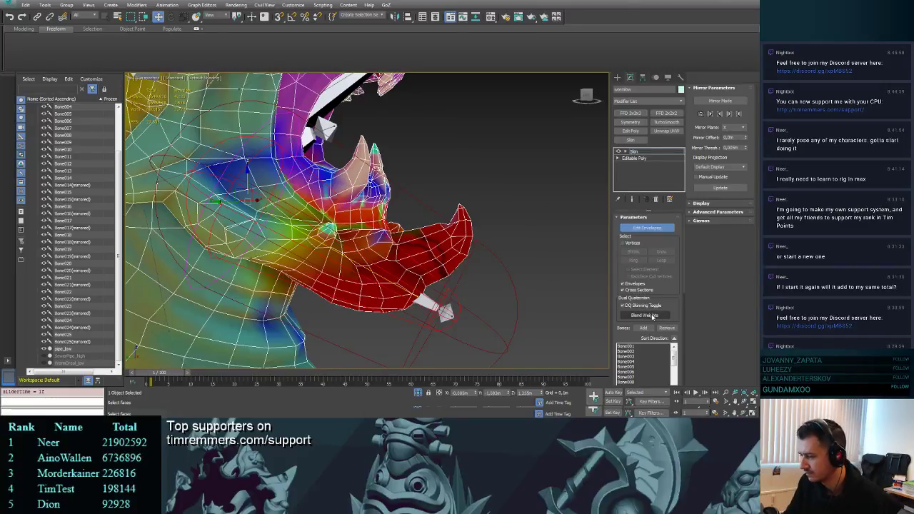
{"action": "middle_click_drag", "start_coordinate": [419, 164], "coordinate": [451, 176]}
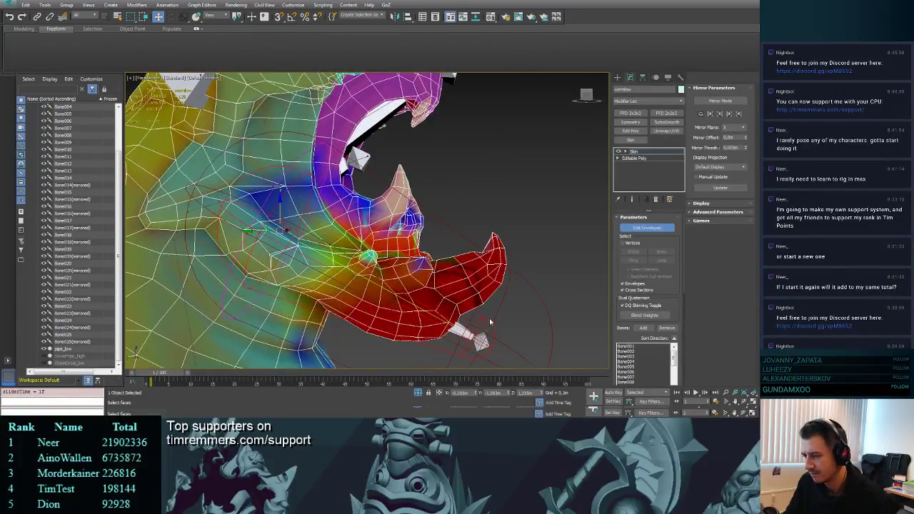
{"action": "left_click_drag", "start_coordinate": [481, 319], "coordinate": [558, 76]}
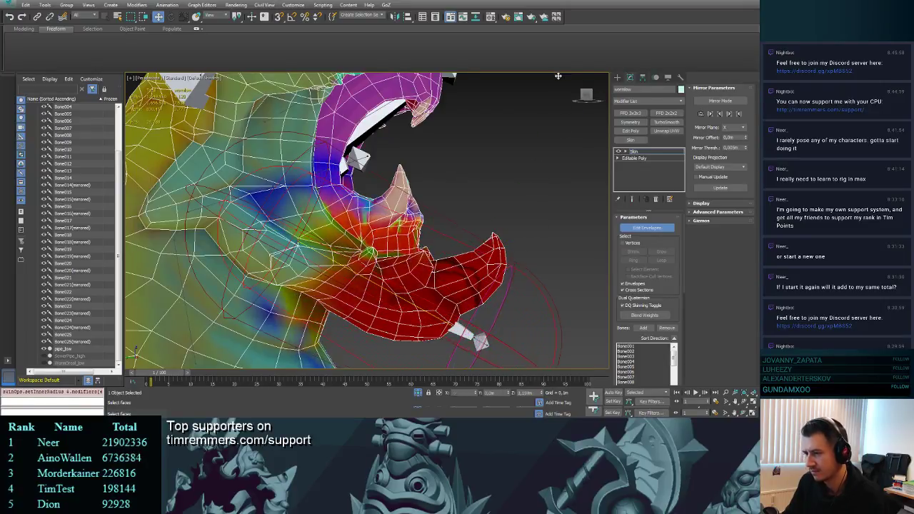
- Adjust the cross-section around the tip of the lower-jaw envelope and undo the last radius change
{"action": "middle_click_drag", "start_coordinate": [538, 141], "coordinate": [463, 188]}
{"action": "scroll", "coordinate": [510, 133], "scroll_direction": "down", "scroll_amount": 5}
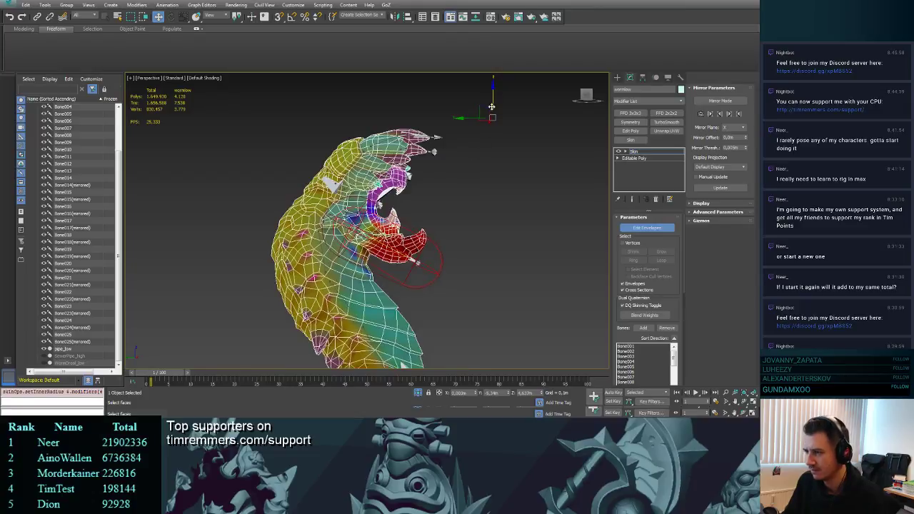
{"action": "mouse_move", "coordinate": [486, 103]}
{"action": "left_mouse_down"}
{"action": "mouse_move", "coordinate": [500, 78]}
{"action": "mouse_move", "coordinate": [488, 109]}
{"action": "left_mouse_up"}
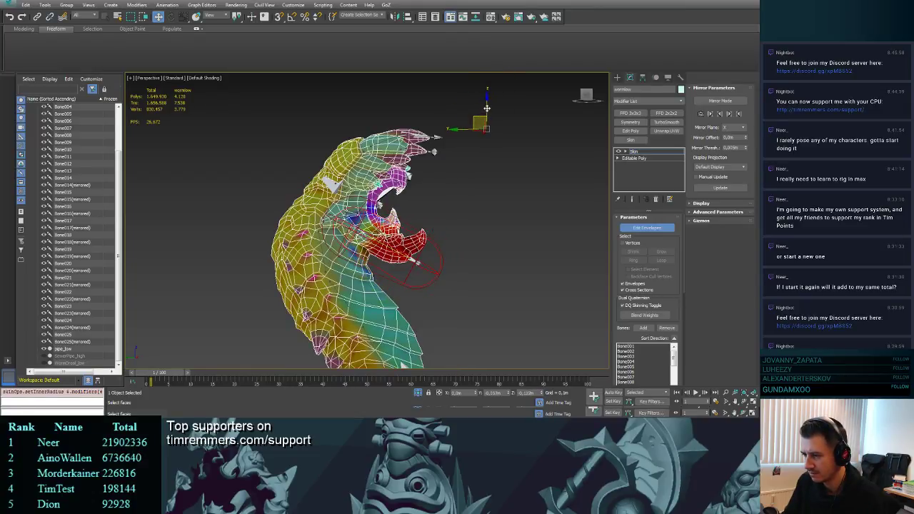
{"action": "scroll", "coordinate": [441, 246], "scroll_direction": "up", "scroll_amount": 3}
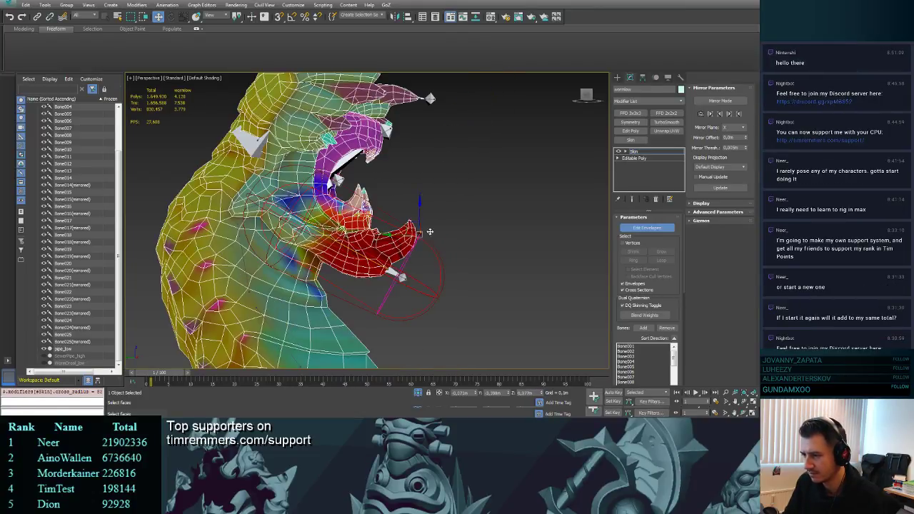
{"action": "left_click", "coordinate": [423, 216]}
{"action": "left_click_drag", "start_coordinate": [423, 216], "coordinate": [432, 273]}
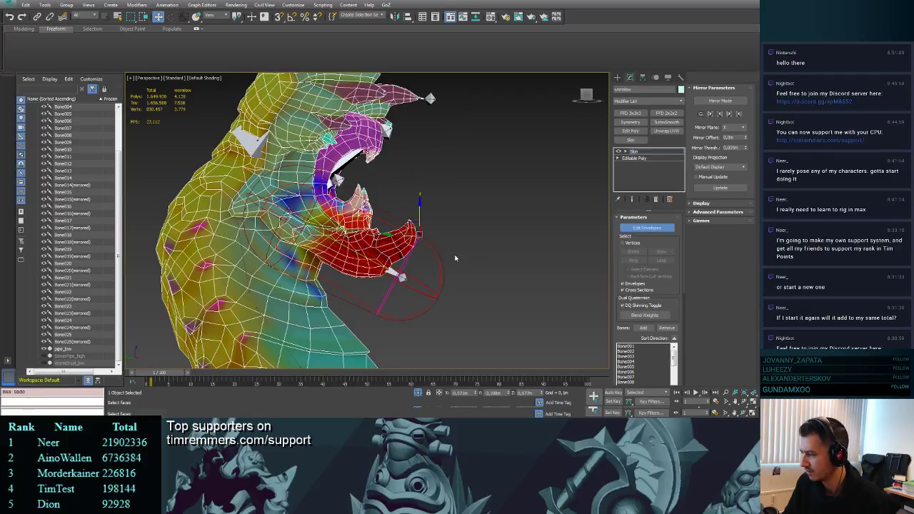
- Inspect the lower jaw's weights and deformation up close at frame 1 and in the pose at frames 4 and 6
{"action": "scroll", "coordinate": [463, 217], "scroll_direction": "up", "scroll_amount": 5}
{"action": "scroll", "coordinate": [464, 217], "scroll_direction": "down", "scroll_amount": 3}
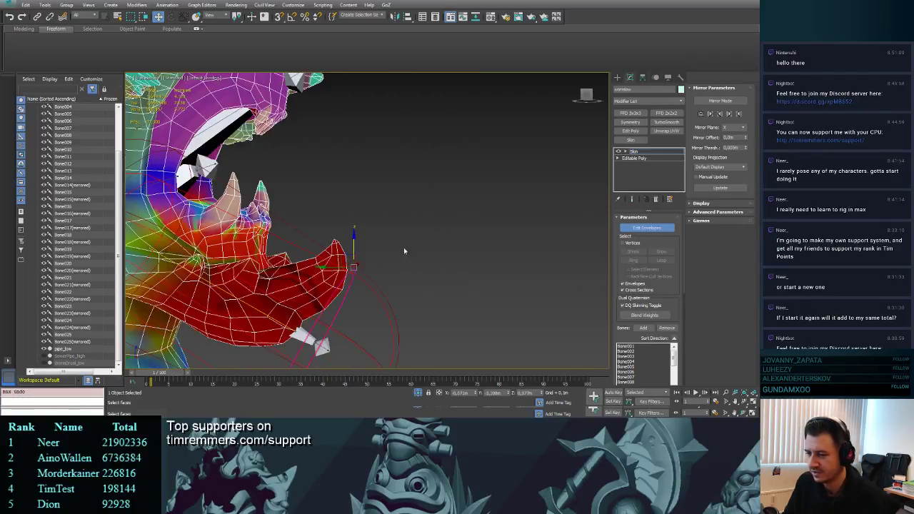
{"action": "middle_click_drag", "start_coordinate": [395, 266], "coordinate": [361, 337], "text": "alt"}
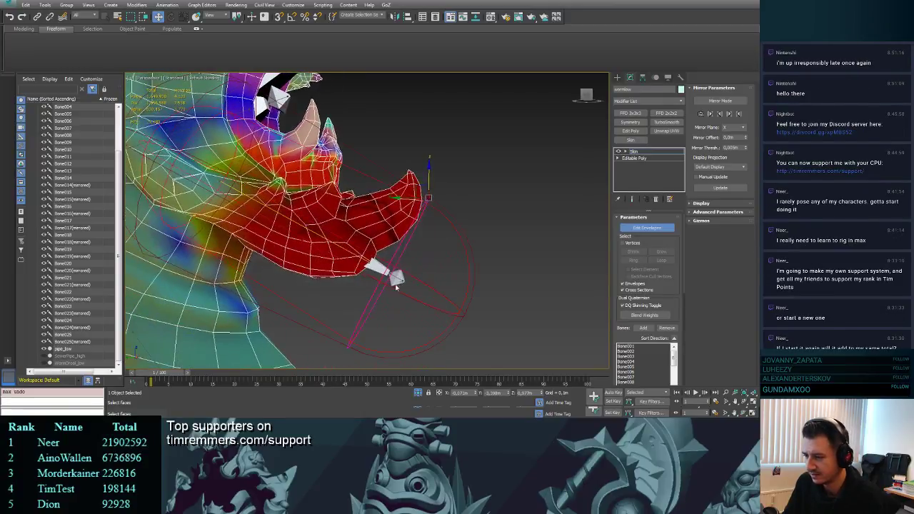
{"action": "middle_click_drag", "start_coordinate": [430, 215], "coordinate": [472, 233]}
{"action": "scroll", "coordinate": [472, 233], "scroll_direction": "down", "scroll_amount": 3}
{"action": "mouse_move", "coordinate": [468, 187]}
{"action": "middle_mouse_down", "text": "alt"}
{"action": "mouse_move", "coordinate": [467, 201]}
{"action": "mouse_move", "coordinate": [478, 173]}
{"action": "mouse_move", "coordinate": [463, 180]}
{"action": "middle_mouse_up", "text": "alt"}
{"action": "left_click_drag", "start_coordinate": [159, 373], "coordinate": [177, 381]}
{"action": "middle_click_drag", "start_coordinate": [409, 255], "coordinate": [325, 249]}
{"action": "scroll", "coordinate": [414, 254], "scroll_direction": "down", "scroll_amount": 4}
{"action": "middle_click_drag", "start_coordinate": [376, 215], "coordinate": [337, 220]}
{"action": "scroll", "coordinate": [353, 217], "scroll_direction": "up", "scroll_amount": 4}
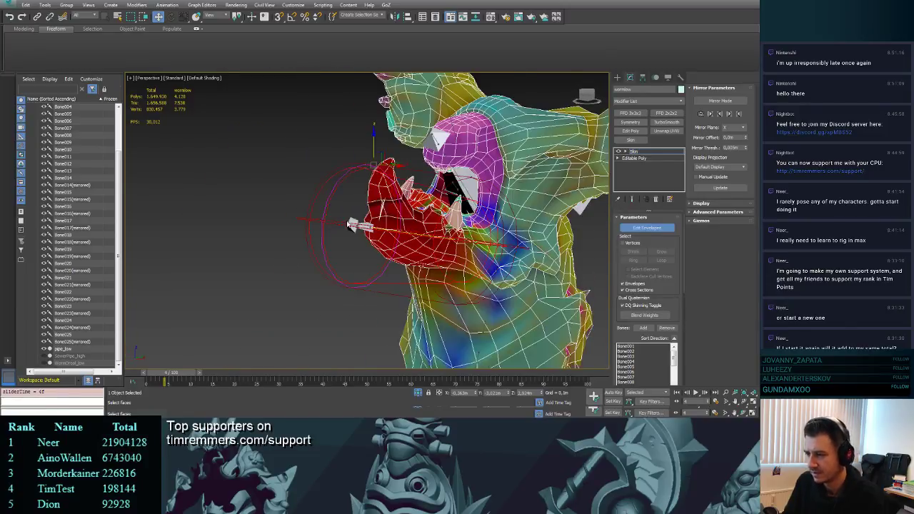
{"action": "middle_click_drag", "start_coordinate": [325, 181], "coordinate": [285, 201]}
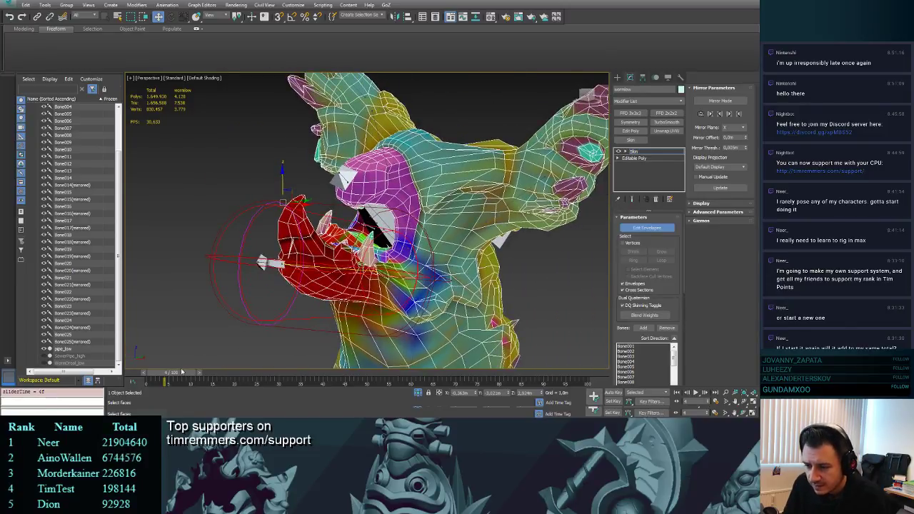
{"action": "mouse_move", "coordinate": [181, 372]}
{"action": "left_mouse_down"}
{"action": "mouse_move", "coordinate": [165, 380]}
{"action": "mouse_move", "coordinate": [190, 382]}
{"action": "mouse_move", "coordinate": [164, 381]}
{"action": "mouse_move", "coordinate": [191, 382]}
{"action": "left_mouse_up"}
{"action": "key", "text": "w"}
{"action": "scroll", "coordinate": [431, 214], "scroll_direction": "down", "scroll_amount": 2}
{"action": "middle_click_drag", "start_coordinate": [477, 256], "coordinate": [452, 241], "text": "alt"}
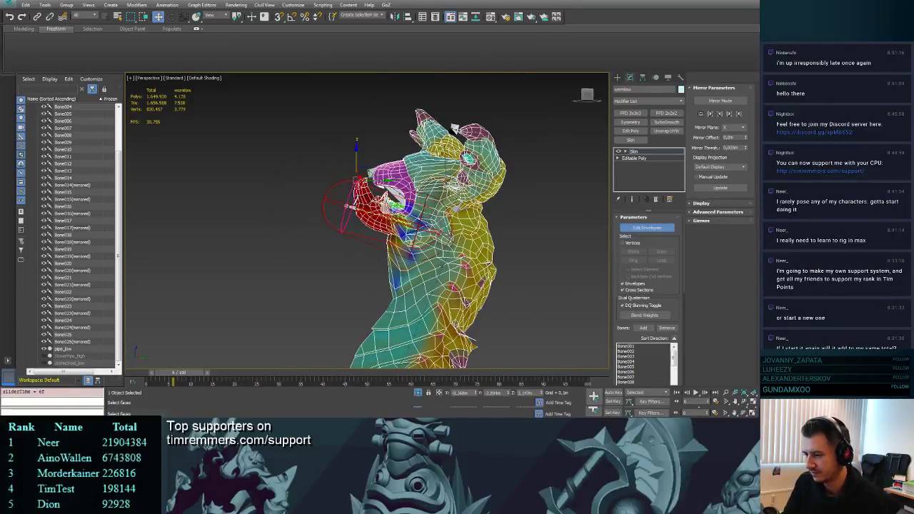
- Select Bone007's envelope in the neck, try adjusting its cross-section radius, and undo the last change
{"action": "left_click", "coordinate": [435, 288]}
{"action": "middle_click_drag", "start_coordinate": [433, 293], "coordinate": [427, 252]}
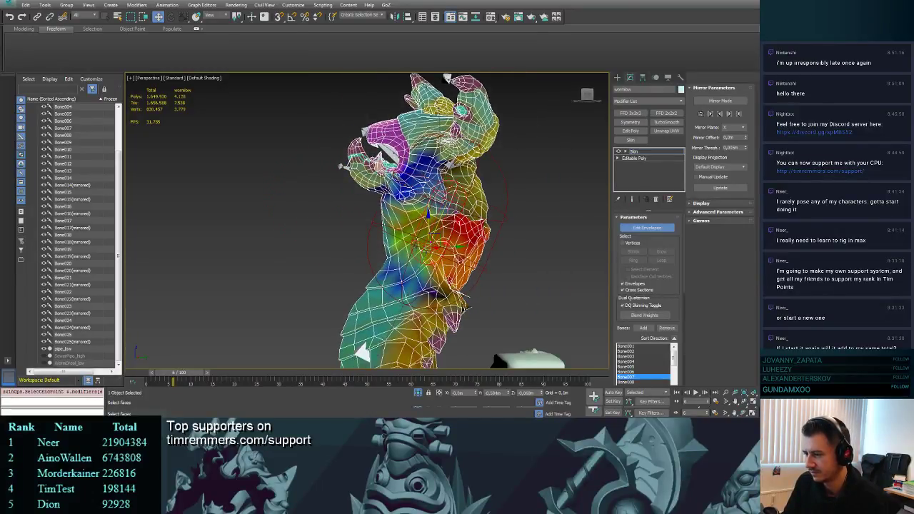
{"action": "left_click_drag", "start_coordinate": [415, 243], "coordinate": [433, 261]}
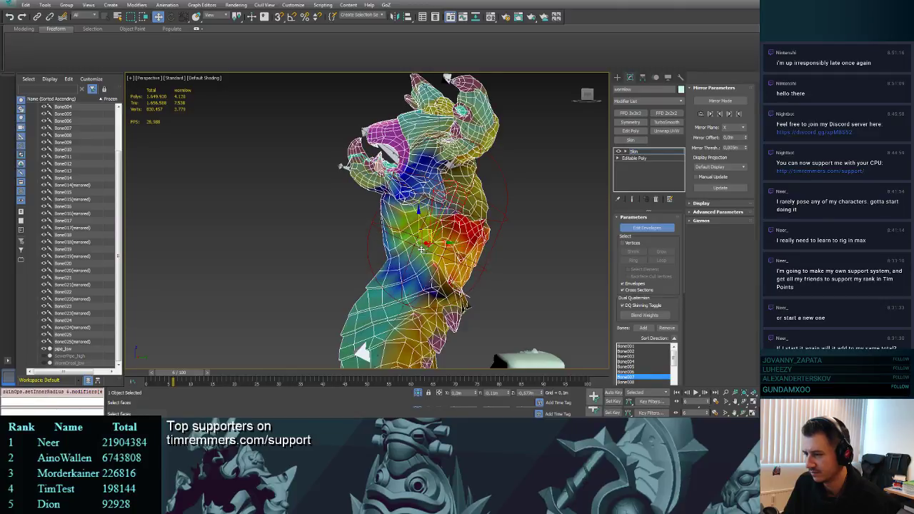
{"action": "mouse_move", "coordinate": [484, 263]}
{"action": "middle_mouse_down", "text": "alt"}
{"action": "mouse_move", "coordinate": [408, 264]}
{"action": "mouse_move", "coordinate": [493, 261]}
{"action": "middle_mouse_up", "text": "alt"}
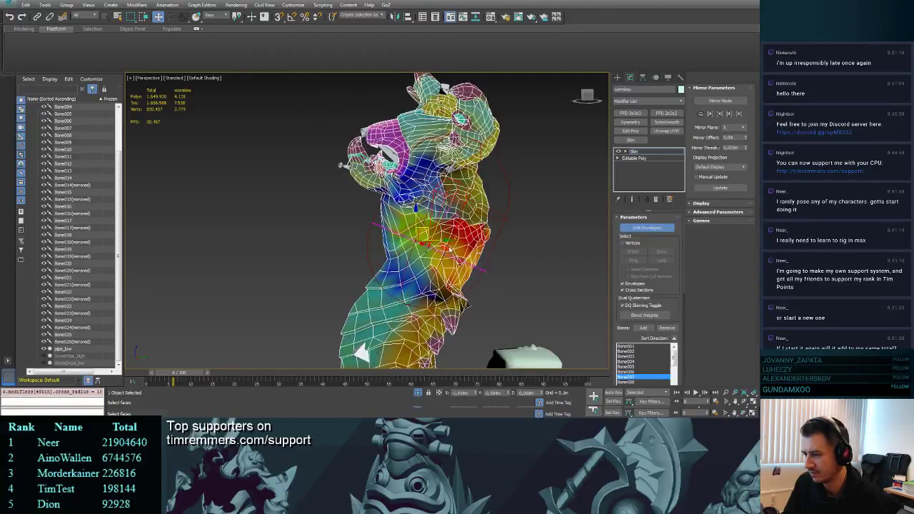
{"action": "left_click_drag", "start_coordinate": [444, 242], "coordinate": [457, 229]}
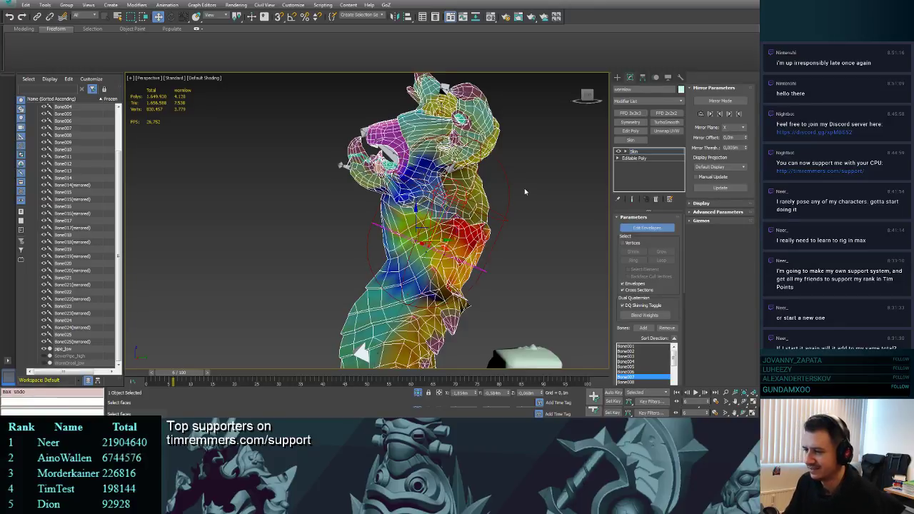
{"action": "middle_click_drag", "start_coordinate": [525, 192], "coordinate": [470, 203], "text": "alt"}
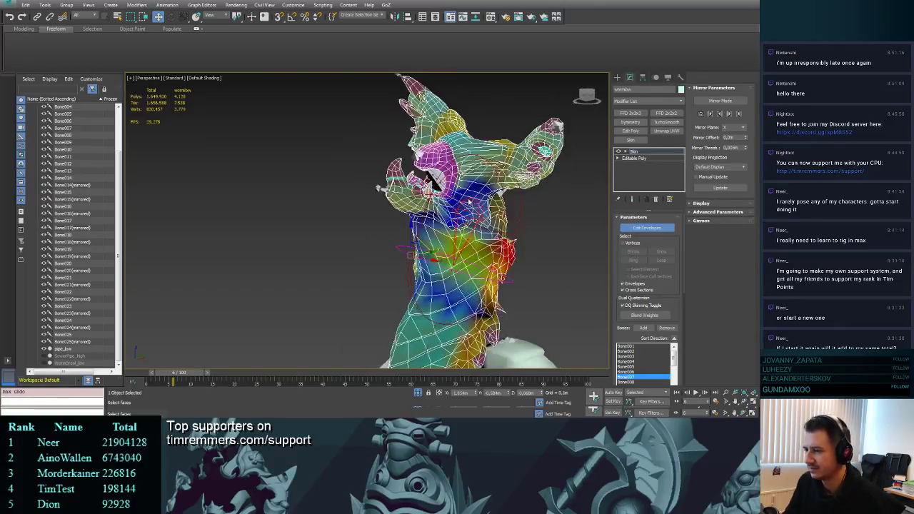
- Select the upper-jaw bone's envelope, try shrinking its outer radius at the snout end, and undo that change
{"action": "left_click", "coordinate": [423, 159]}
{"action": "middle_click_drag", "start_coordinate": [459, 172], "coordinate": [410, 207], "text": "alt"}
{"action": "scroll", "coordinate": [410, 207], "scroll_direction": "up", "scroll_amount": 3}
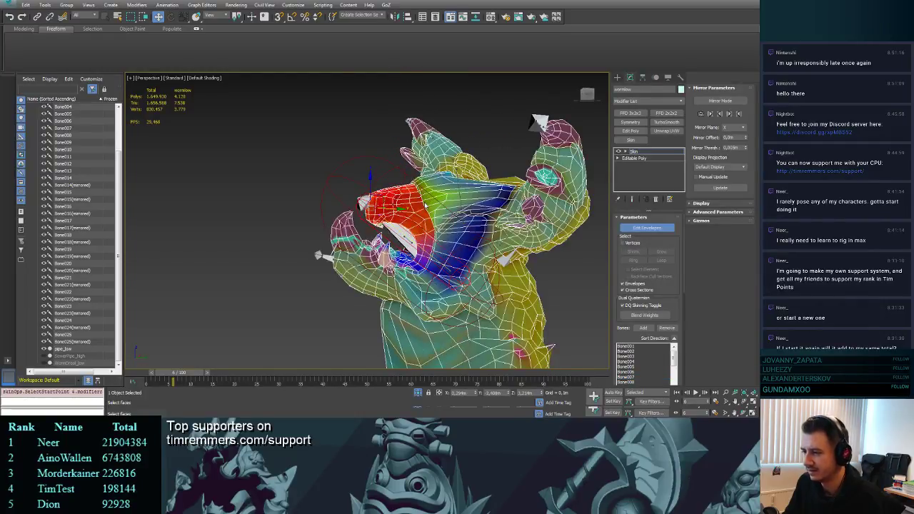
{"action": "left_click", "coordinate": [400, 168]}
{"action": "left_click_drag", "start_coordinate": [400, 168], "coordinate": [424, 180]}
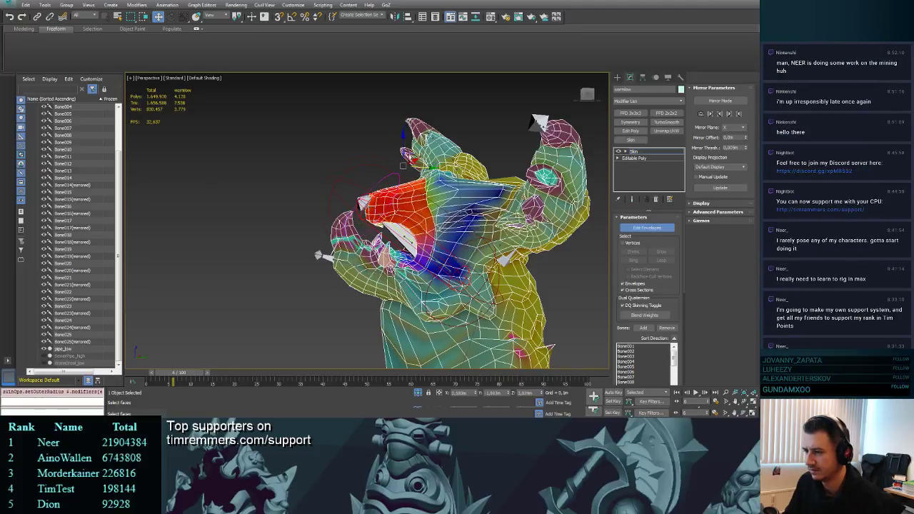
{"action": "key", "text": "ctrl+z"}
- Adjust the outer and inner radii of the upper-jaw envelope's cross-section near the snout
{"action": "left_click_drag", "start_coordinate": [404, 137], "coordinate": [402, 167]}
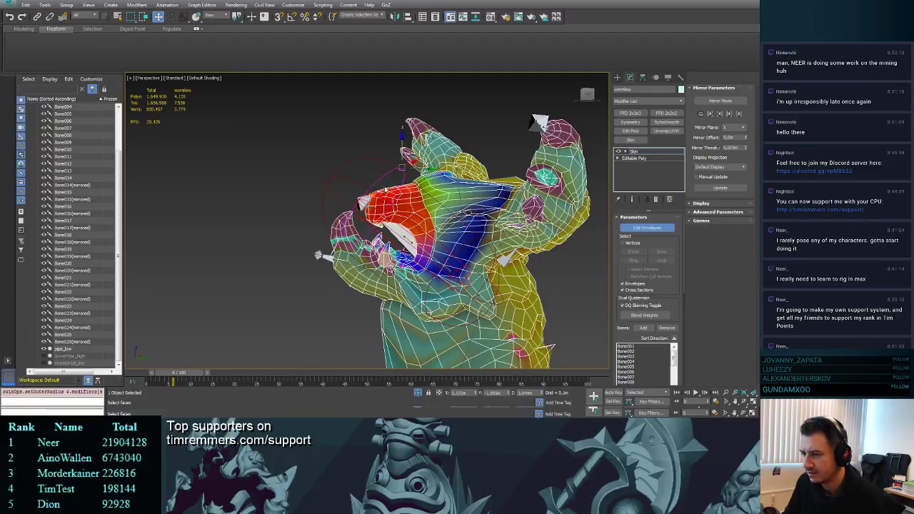
{"action": "left_click_drag", "start_coordinate": [402, 136], "coordinate": [356, 170]}
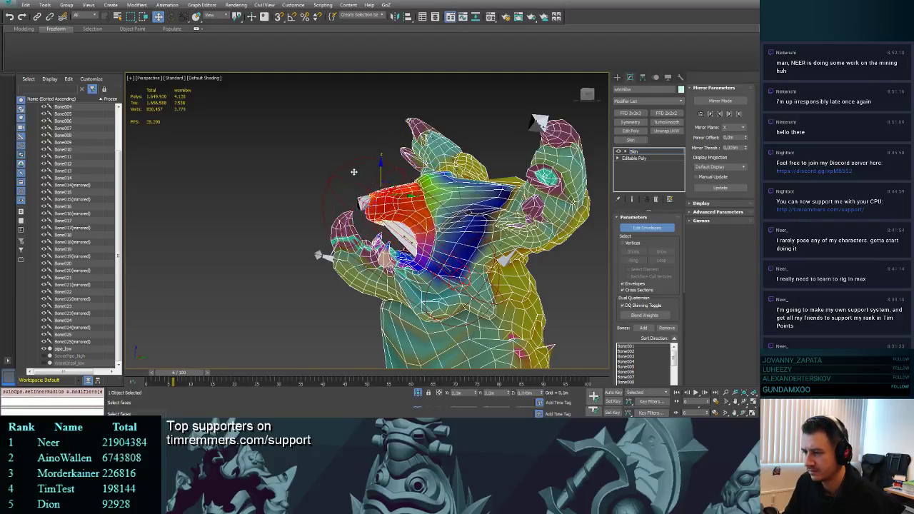
{"action": "left_click", "coordinate": [392, 180]}
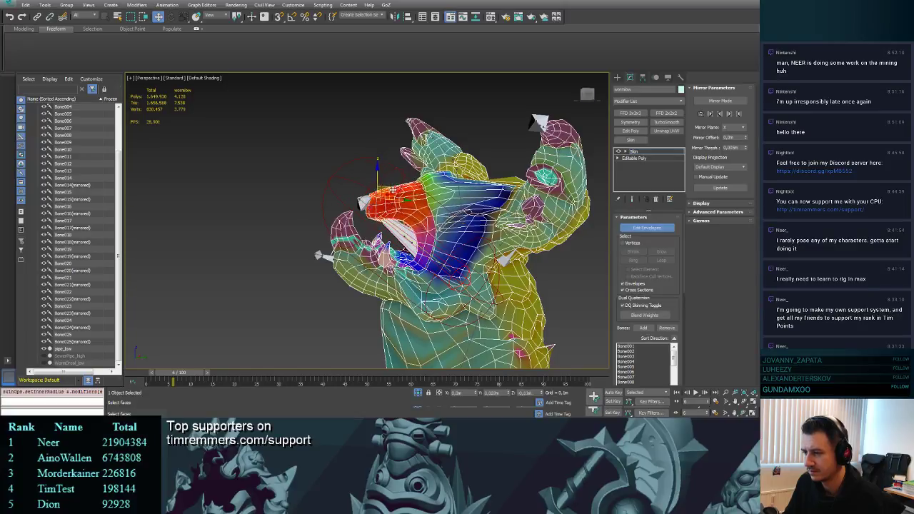
{"action": "left_click_drag", "start_coordinate": [392, 190], "coordinate": [401, 171]}
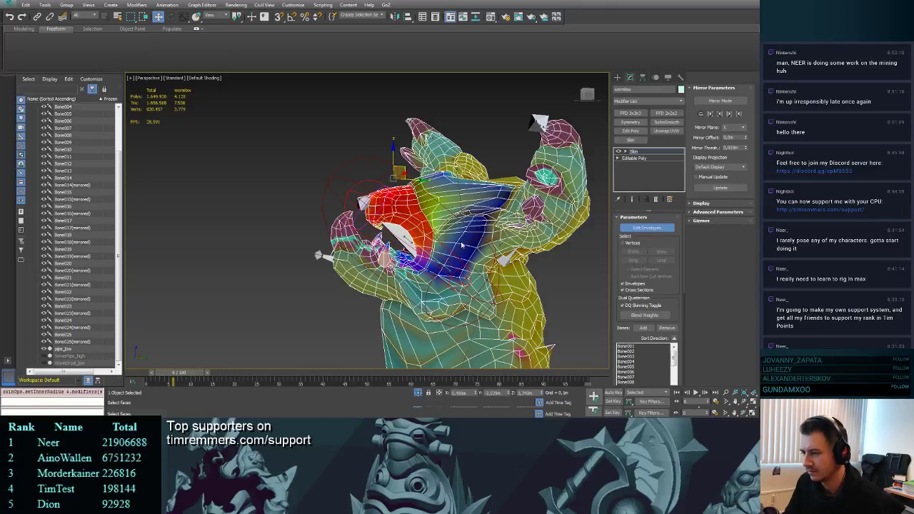
- Enlarge the cross-section radius at the rear end of the upper-jaw envelope
{"action": "middle_click_drag", "start_coordinate": [462, 245], "coordinate": [462, 239], "text": "alt"}
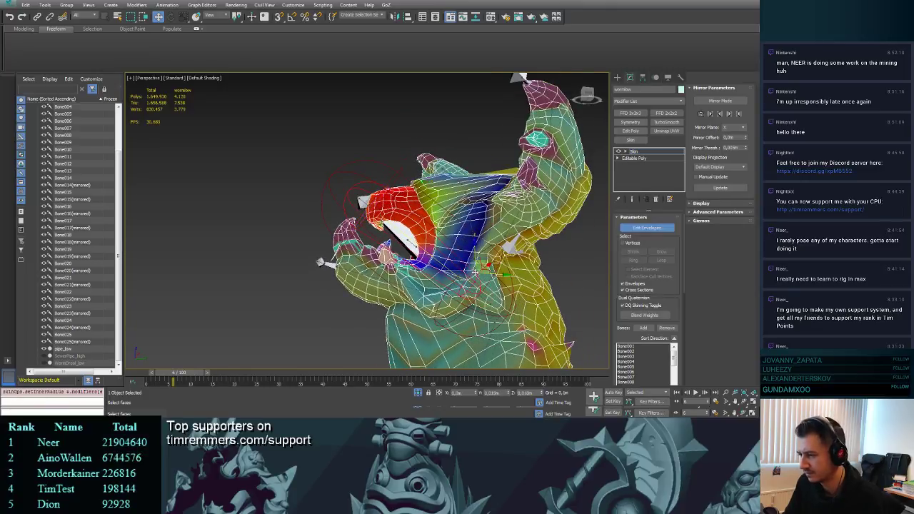
{"action": "left_click_drag", "start_coordinate": [504, 263], "coordinate": [507, 232]}
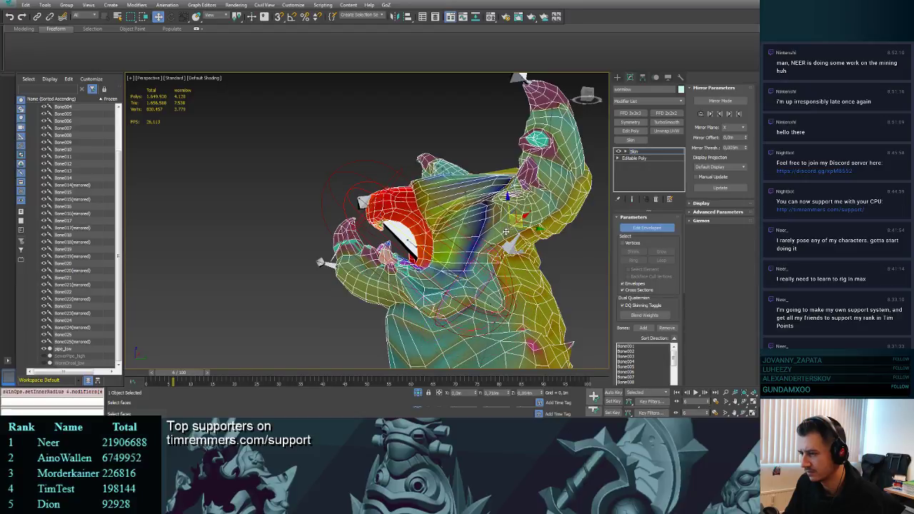
- Inspect the head's weights from several sides and check the right ear's deformation at frame 5
{"action": "middle_click_drag", "start_coordinate": [372, 236], "coordinate": [402, 214], "text": "alt"}
{"action": "scroll", "coordinate": [402, 214], "scroll_direction": "down", "scroll_amount": 3}
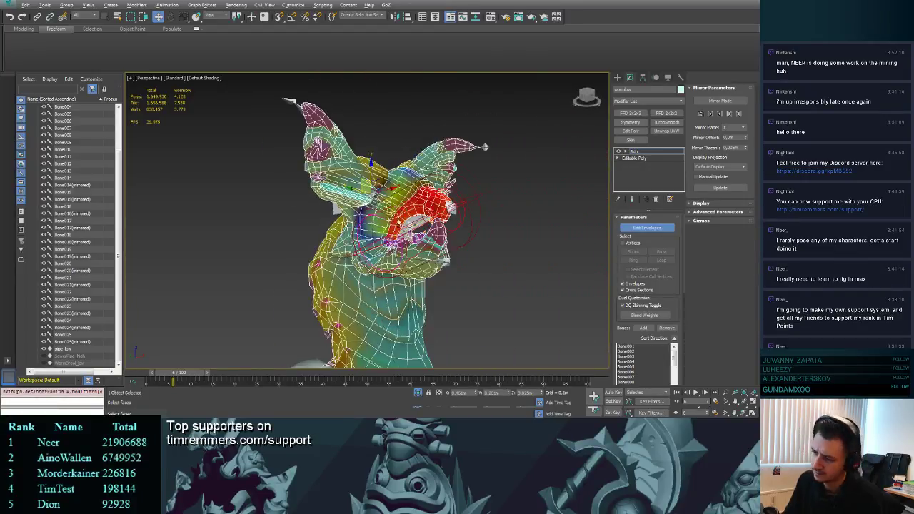
{"action": "middle_click_drag", "start_coordinate": [393, 271], "coordinate": [312, 288], "text": "alt"}
{"action": "middle_click_drag", "start_coordinate": [379, 219], "coordinate": [250, 315], "text": "alt"}
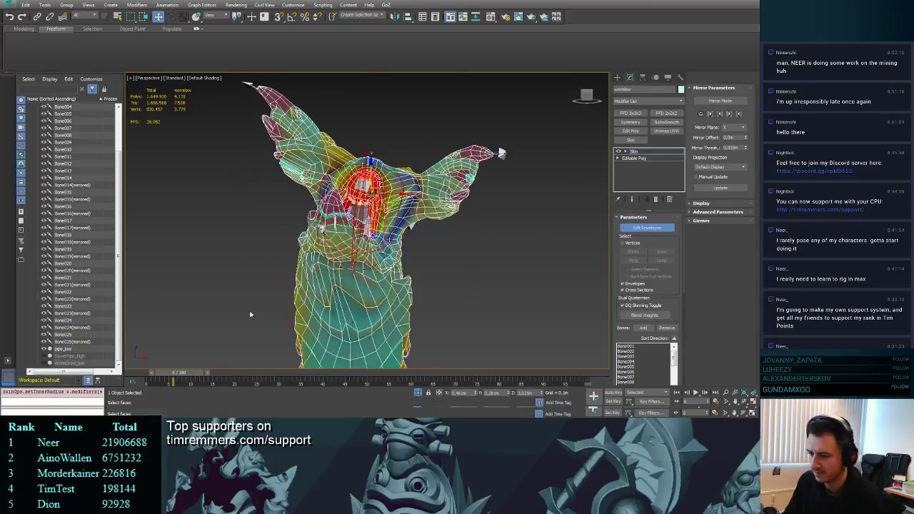
{"action": "mouse_move", "coordinate": [182, 373]}
{"action": "left_mouse_down"}
{"action": "mouse_move", "coordinate": [155, 374]}
{"action": "mouse_move", "coordinate": [193, 373]}
{"action": "mouse_move", "coordinate": [154, 380]}
{"action": "mouse_move", "coordinate": [192, 382]}
{"action": "mouse_move", "coordinate": [154, 381]}
{"action": "mouse_move", "coordinate": [180, 381]}
{"action": "left_mouse_up"}
{"action": "middle_click_drag", "start_coordinate": [298, 186], "coordinate": [371, 266]}
{"action": "scroll", "coordinate": [387, 221], "scroll_direction": "up", "scroll_amount": 3}
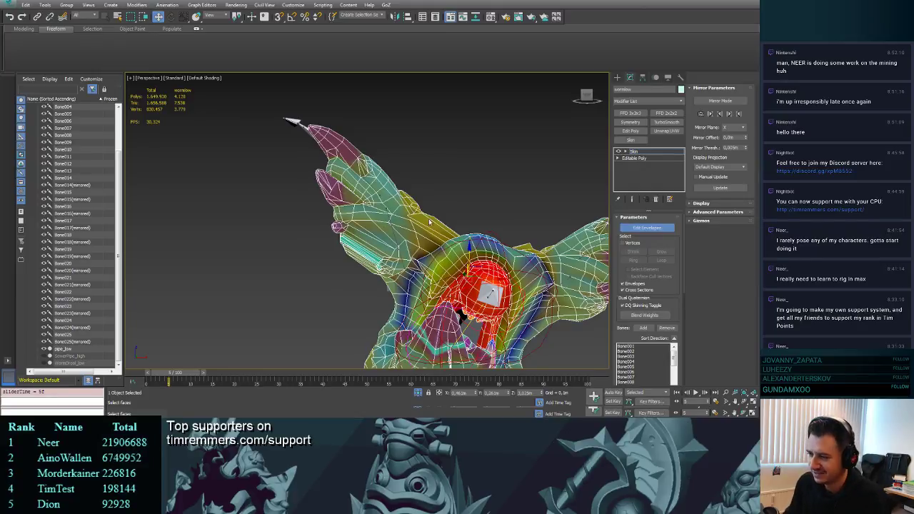
{"action": "middle_click_drag", "start_coordinate": [429, 222], "coordinate": [398, 227], "text": "alt"}
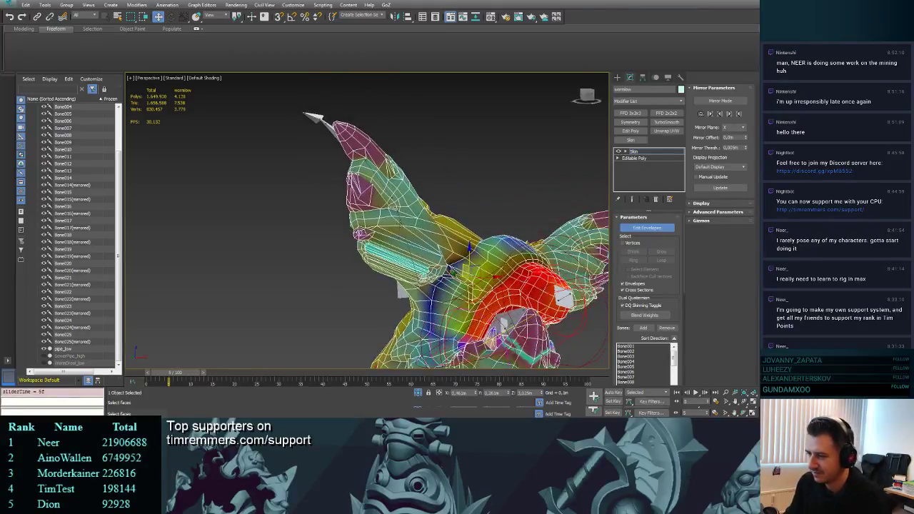
- Select the envelope at the base of the creature's right ear and adjust its lower cross-section radius
{"action": "left_click", "coordinate": [406, 234]}
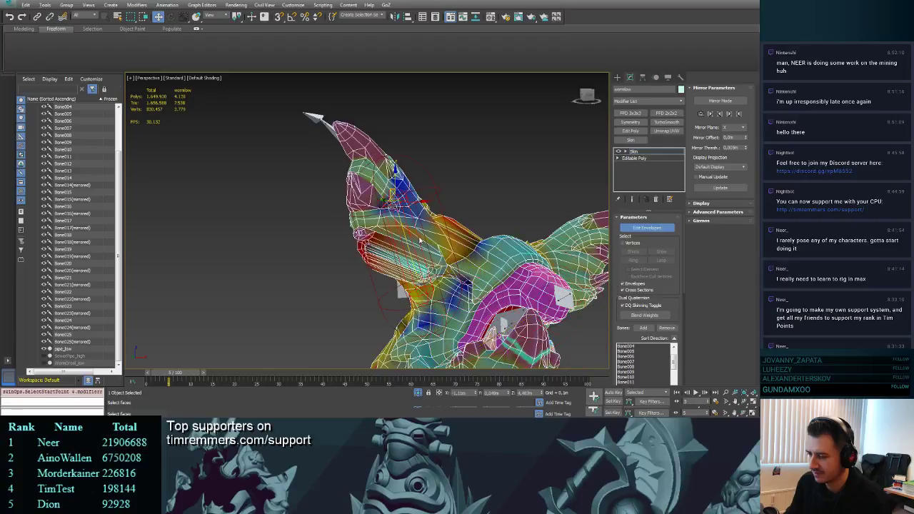
{"action": "middle_click_drag", "start_coordinate": [418, 239], "coordinate": [375, 254], "text": "alt"}
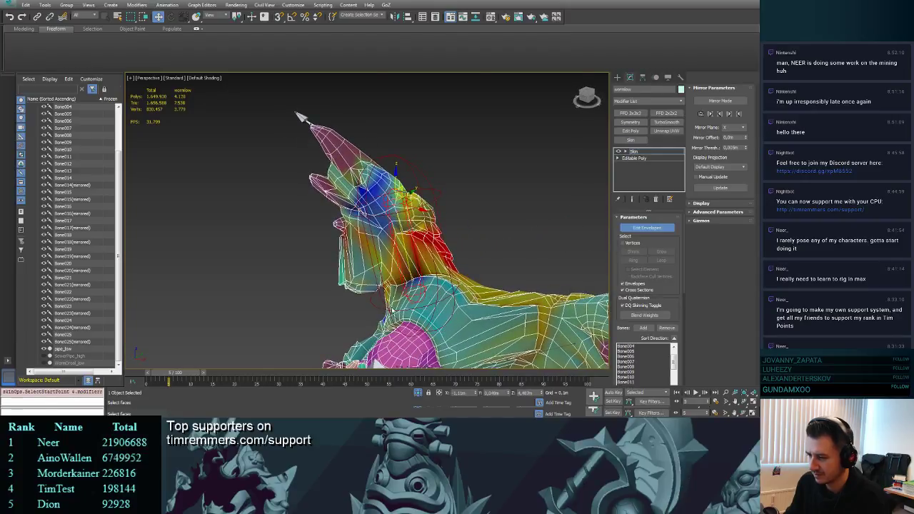
{"action": "left_click", "coordinate": [405, 295]}
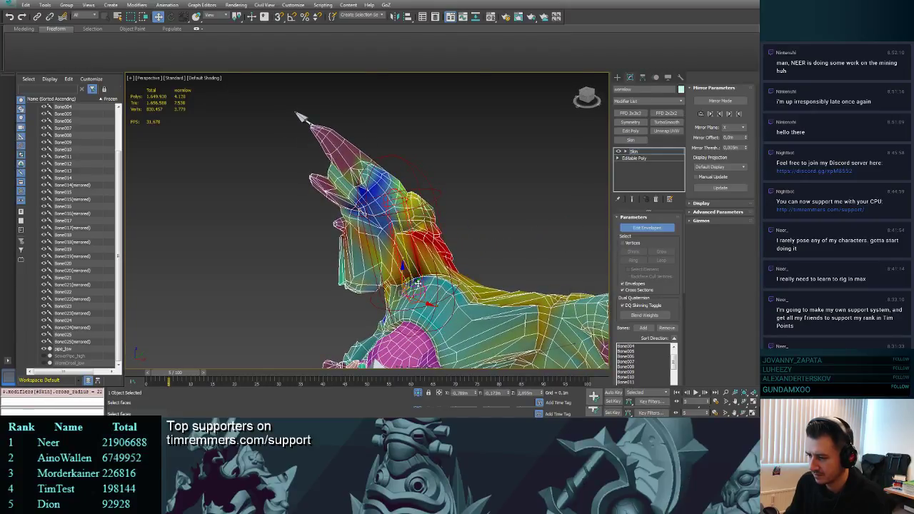
{"action": "left_click_drag", "start_coordinate": [418, 284], "coordinate": [383, 303]}
{"action": "mouse_move", "coordinate": [391, 250]}
{"action": "middle_mouse_down", "text": "alt"}
{"action": "mouse_move", "coordinate": [359, 257]}
{"action": "mouse_move", "coordinate": [389, 240]}
{"action": "middle_mouse_up", "text": "alt"}
- Select the right ear's middle envelope and reposition its end point and start point to fit the ear
{"action": "left_click", "coordinate": [377, 186]}
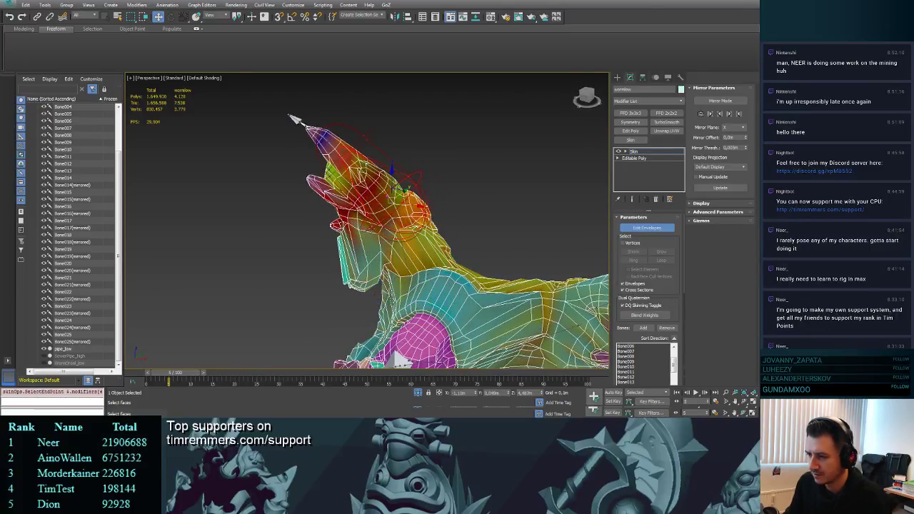
{"action": "middle_click_drag", "start_coordinate": [429, 193], "coordinate": [400, 195], "text": "alt"}
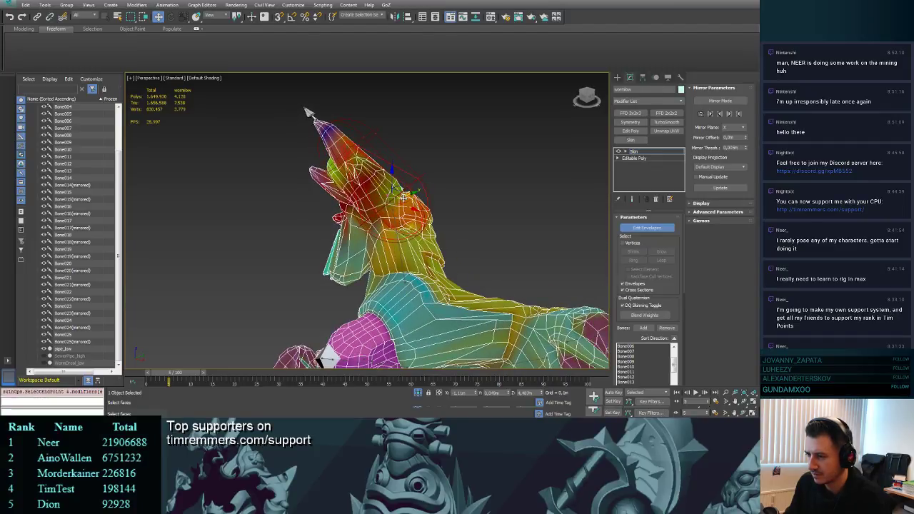
{"action": "left_click_drag", "start_coordinate": [396, 190], "coordinate": [391, 247]}
{"action": "middle_click_drag", "start_coordinate": [391, 246], "coordinate": [479, 178], "text": "alt"}
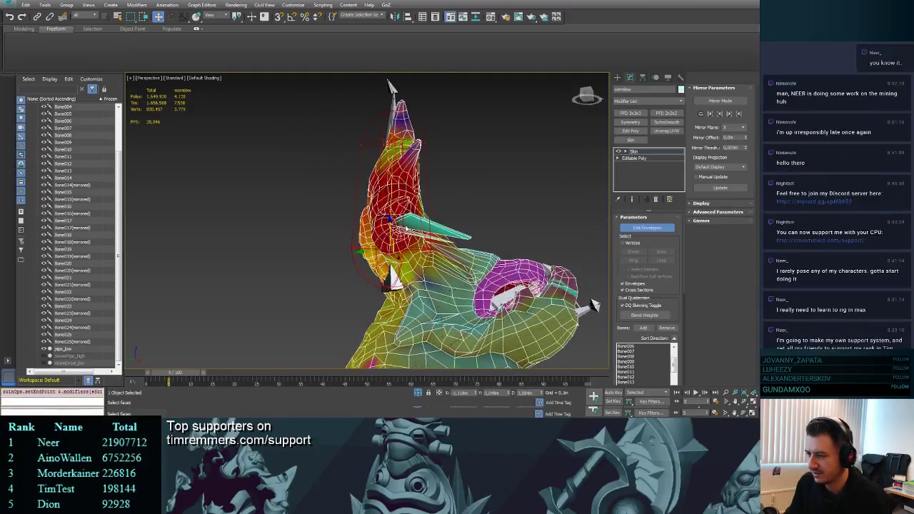
{"action": "left_click_drag", "start_coordinate": [398, 222], "coordinate": [396, 234]}
{"action": "middle_click_drag", "start_coordinate": [398, 233], "coordinate": [457, 248], "text": "alt"}
{"action": "left_click", "coordinate": [432, 142]}
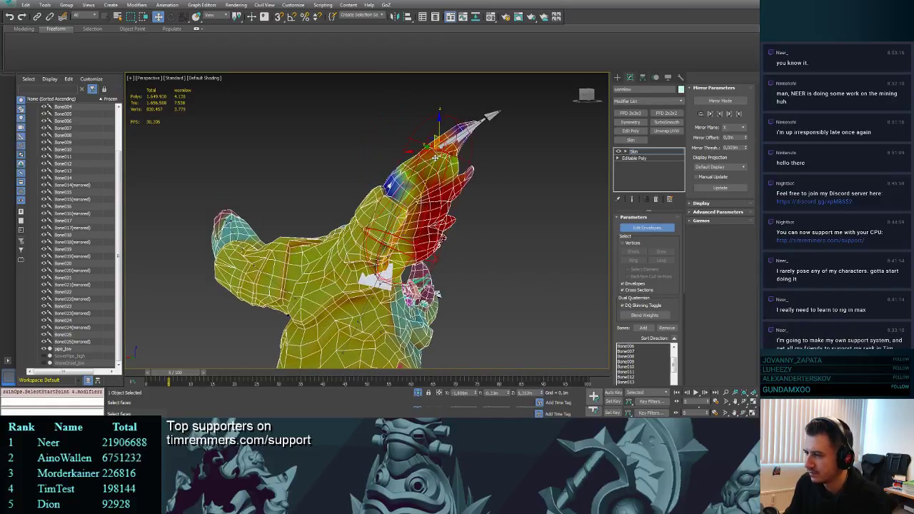
{"action": "mouse_move", "coordinate": [428, 138]}
{"action": "left_mouse_down"}
{"action": "mouse_move", "coordinate": [422, 170]}
{"action": "mouse_move", "coordinate": [430, 151]}
{"action": "left_mouse_up"}
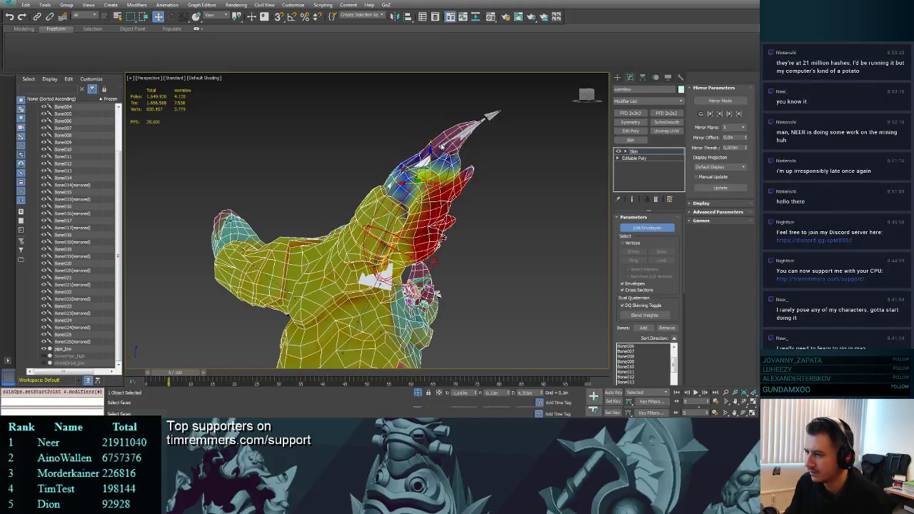
- Select the right ear's tip envelope and reposition its points at the ear's bend and at the tip
{"action": "left_click", "coordinate": [430, 153]}
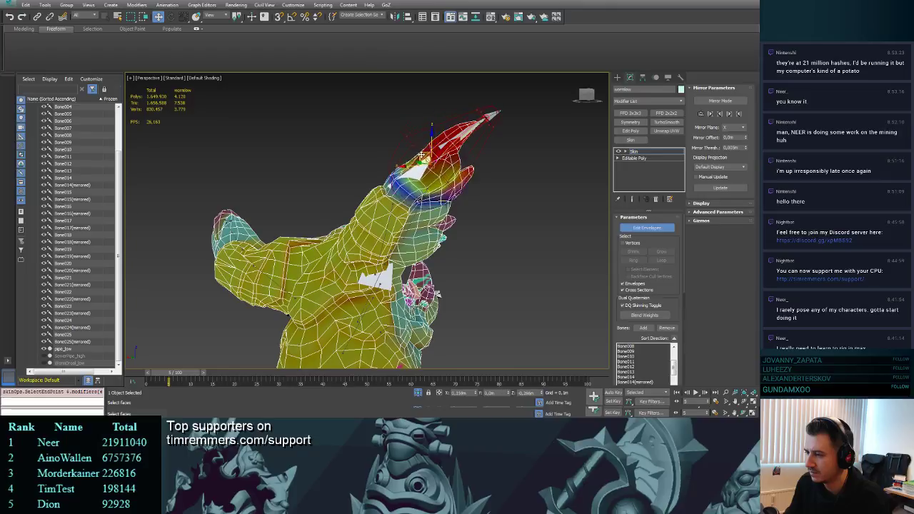
{"action": "left_click_drag", "start_coordinate": [421, 156], "coordinate": [415, 165]}
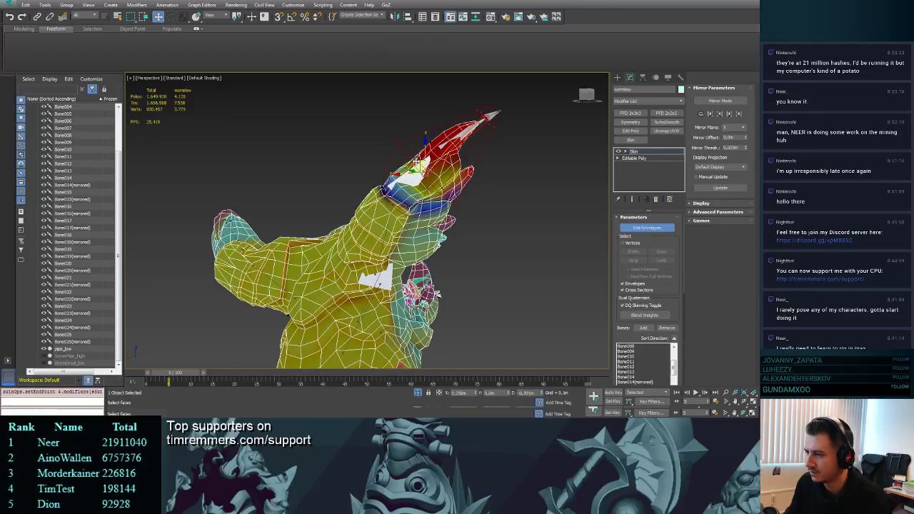
{"action": "left_click", "coordinate": [491, 116]}
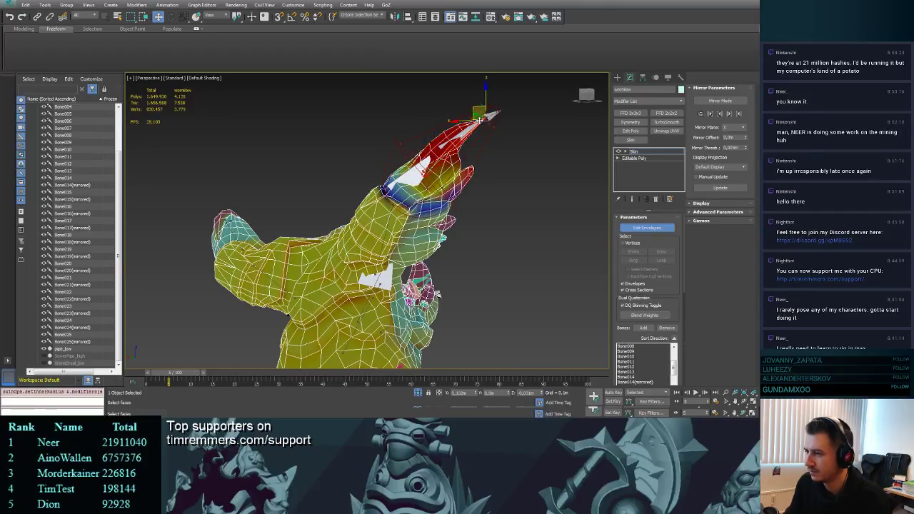
{"action": "left_click_drag", "start_coordinate": [498, 117], "coordinate": [511, 165]}
{"action": "middle_click_drag", "start_coordinate": [512, 165], "coordinate": [407, 193], "text": "alt"}
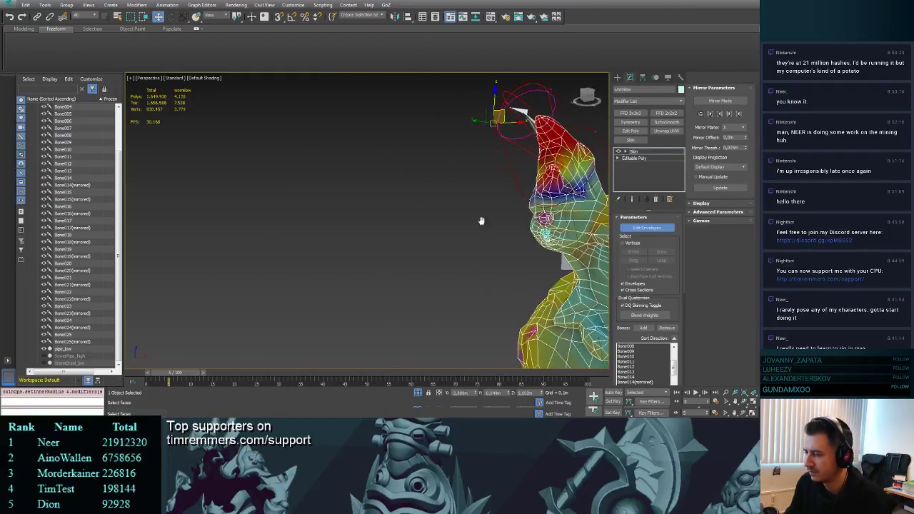
{"action": "middle_click_drag", "start_coordinate": [481, 221], "coordinate": [395, 200]}
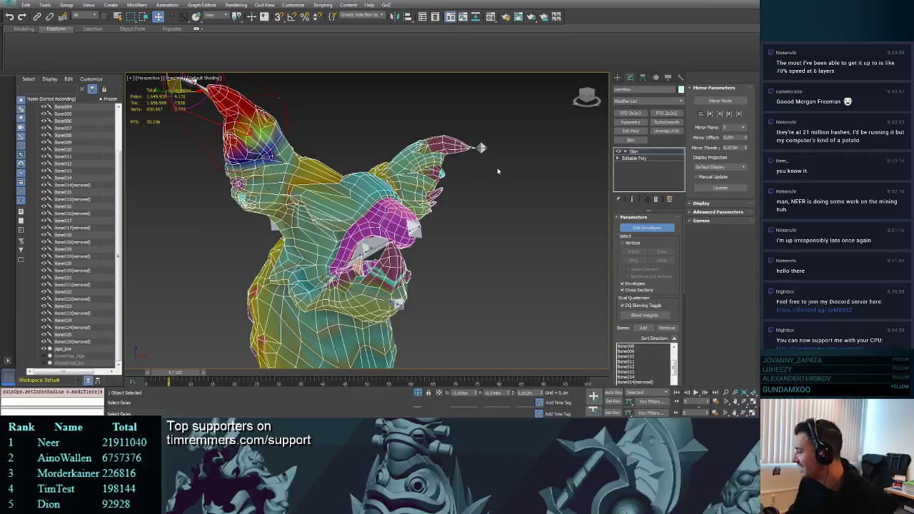
- Move the start point of Bone014's envelope at the base of the left ear slightly upward
{"action": "middle_click_drag", "start_coordinate": [498, 168], "coordinate": [411, 227], "text": "alt"}
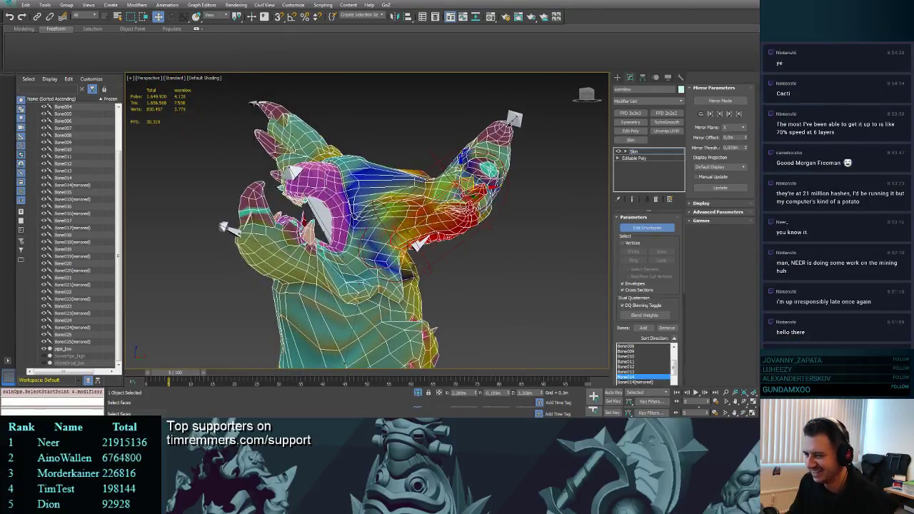
{"action": "mouse_move", "coordinate": [419, 245]}
{"action": "left_mouse_down"}
{"action": "mouse_move", "coordinate": [465, 298]}
{"action": "mouse_move", "coordinate": [421, 262]}
{"action": "mouse_move", "coordinate": [433, 255]}
{"action": "mouse_move", "coordinate": [443, 267]}
{"action": "mouse_move", "coordinate": [420, 236]}
{"action": "left_mouse_up"}
{"action": "middle_click_drag", "start_coordinate": [421, 235], "coordinate": [475, 223], "text": "alt"}
- Select the left ear's middle envelope and shift its end point to fit the ear
{"action": "left_click", "coordinate": [475, 191]}
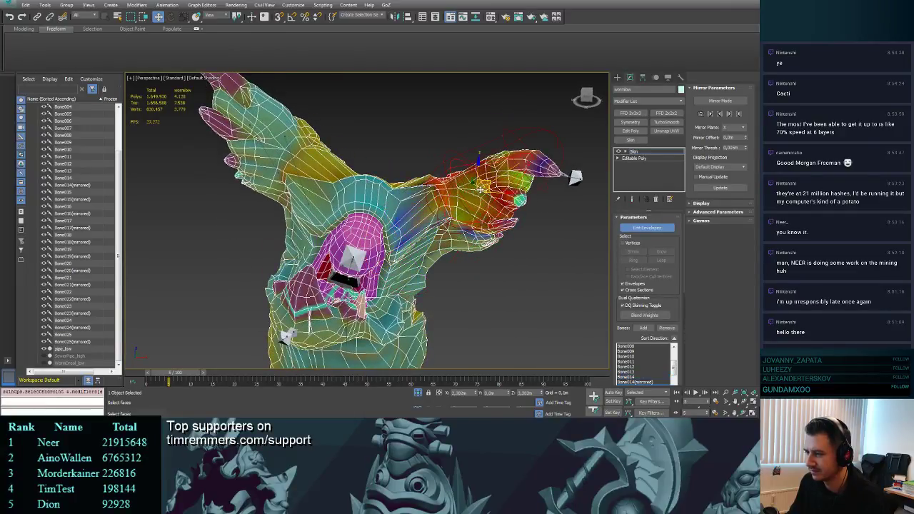
{"action": "middle_click_drag", "start_coordinate": [525, 188], "coordinate": [478, 172], "text": "alt"}
{"action": "mouse_move", "coordinate": [487, 182]}
{"action": "left_mouse_down"}
{"action": "mouse_move", "coordinate": [473, 183]}
{"action": "mouse_move", "coordinate": [497, 178]}
{"action": "mouse_move", "coordinate": [480, 181]}
{"action": "mouse_move", "coordinate": [490, 183]}
{"action": "left_mouse_up"}
{"action": "middle_click_drag", "start_coordinate": [490, 183], "coordinate": [411, 187], "text": "alt"}
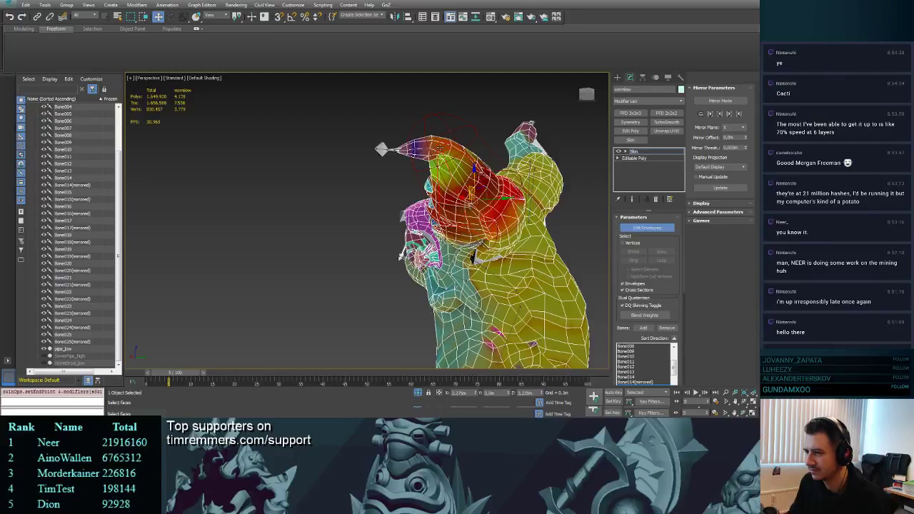
- Select the left ear's tip envelope and move its end point at the ear's bend
{"action": "left_click", "coordinate": [441, 145]}
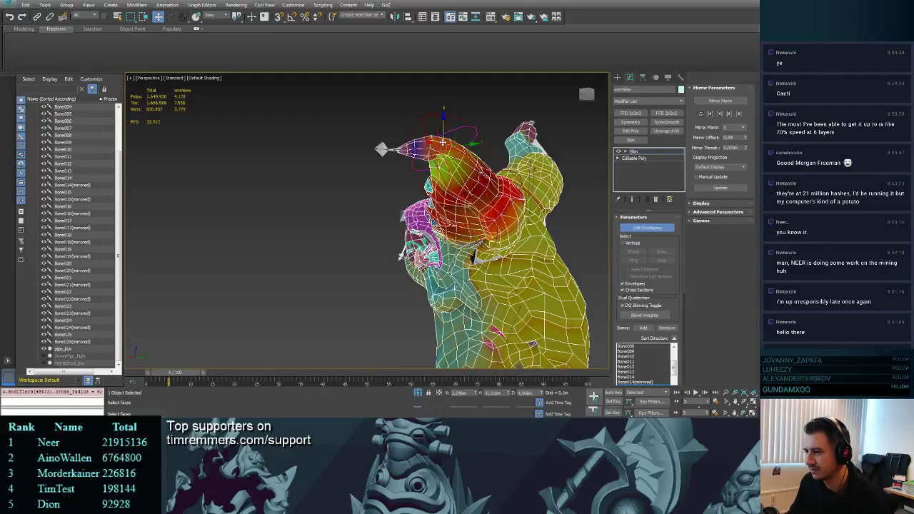
{"action": "left_click", "coordinate": [436, 147]}
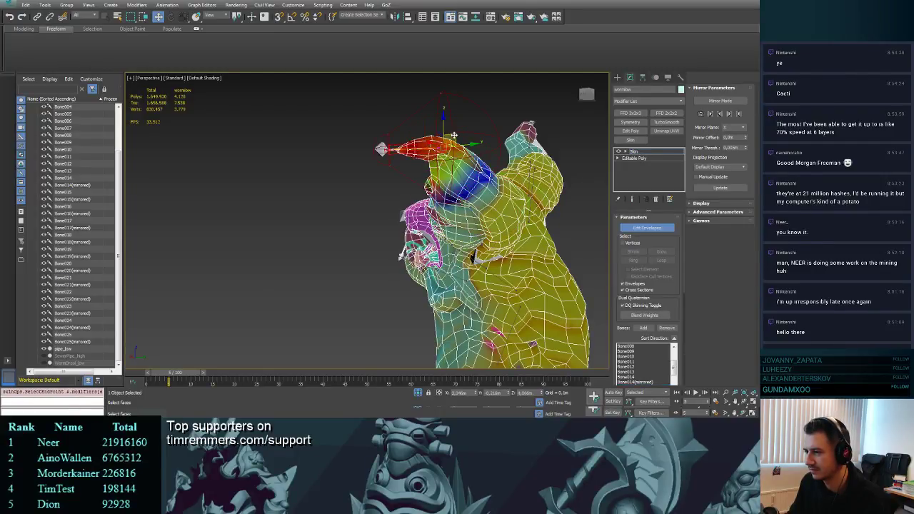
{"action": "left_click_drag", "start_coordinate": [457, 138], "coordinate": [467, 153]}
{"action": "middle_click_drag", "start_coordinate": [467, 154], "coordinate": [414, 202], "text": "alt"}
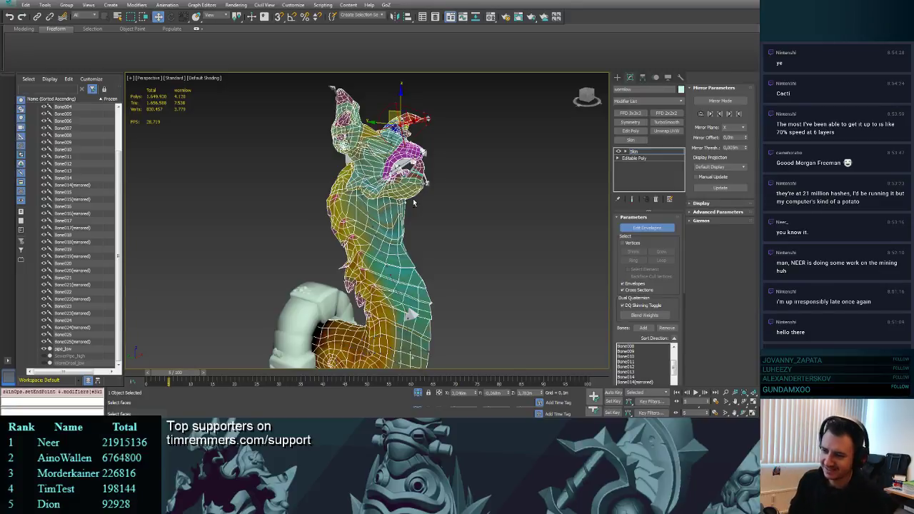
- Select Bone007's envelope in the neck and adjust its cross-section radius at the front of the throat
{"action": "middle_click_drag", "start_coordinate": [431, 198], "coordinate": [486, 198], "text": "alt"}
{"action": "left_click", "coordinate": [406, 213]}
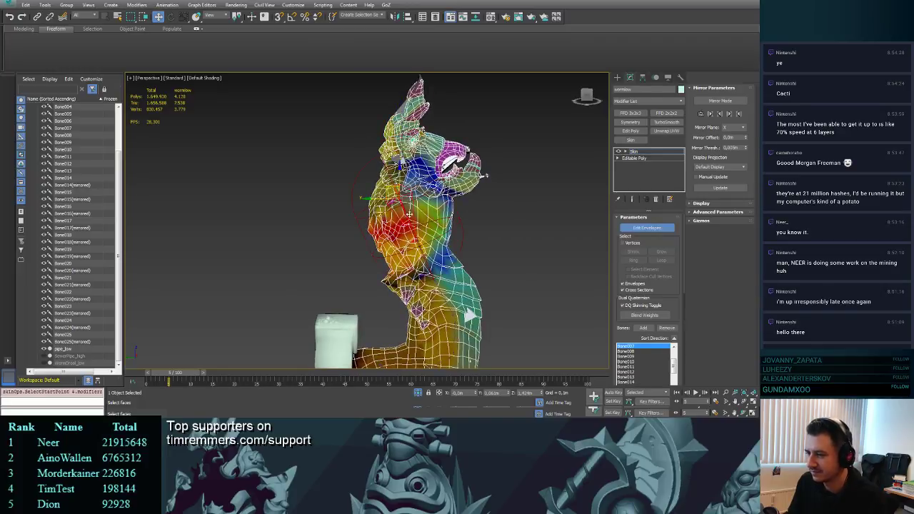
{"action": "middle_click_drag", "start_coordinate": [455, 244], "coordinate": [434, 200]}
{"action": "scroll", "coordinate": [439, 197], "scroll_direction": "up", "scroll_amount": 3}
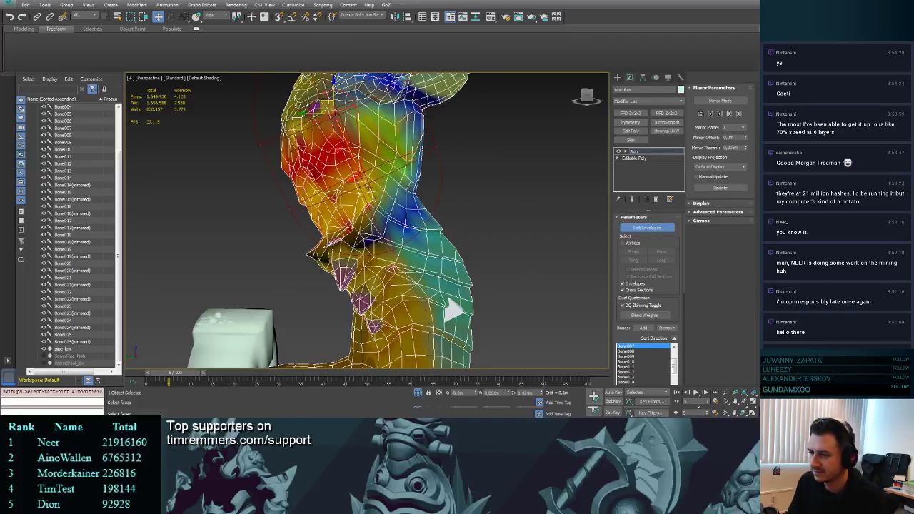
{"action": "left_click_drag", "start_coordinate": [434, 147], "coordinate": [424, 153]}
{"action": "middle_click_drag", "start_coordinate": [424, 153], "coordinate": [361, 167], "text": "alt"}
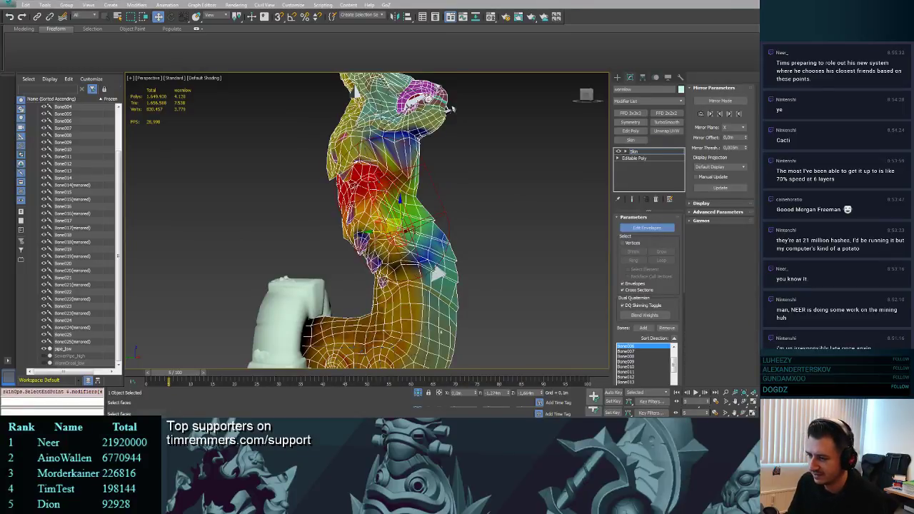
- Adjust the lower and upper cross-section radii of Bone006's neck envelope, and reselect Bone007's envelope
{"action": "left_click_drag", "start_coordinate": [429, 220], "coordinate": [455, 214]}
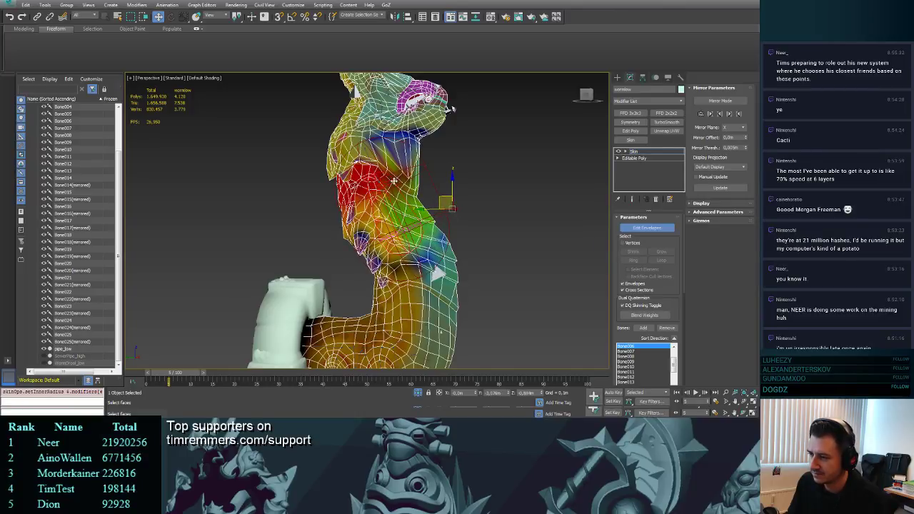
{"action": "left_click_drag", "start_coordinate": [393, 181], "coordinate": [415, 175]}
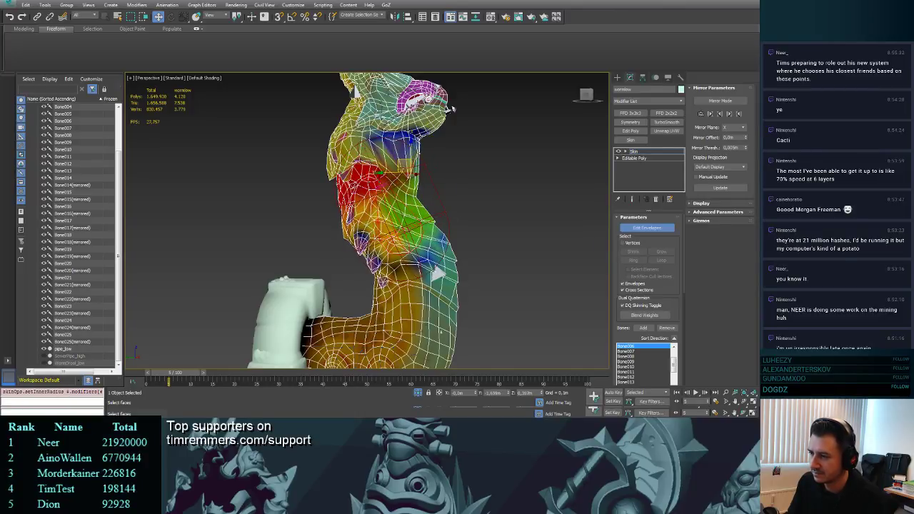
{"action": "left_click", "coordinate": [380, 185]}
{"action": "scroll", "coordinate": [395, 201], "scroll_direction": "up", "scroll_amount": 3}
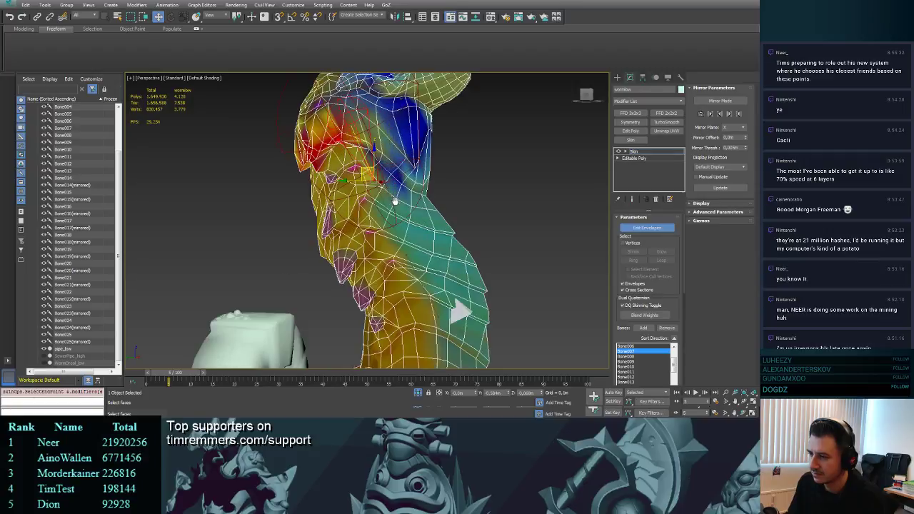
- Select Bone006's envelope in the neck and adjust its start point
{"action": "left_click", "coordinate": [381, 187]}
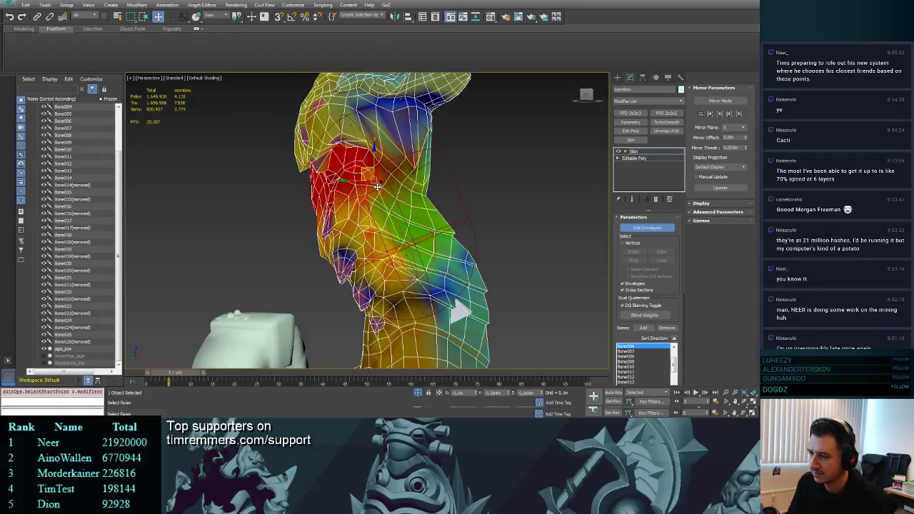
{"action": "left_click_drag", "start_coordinate": [382, 175], "coordinate": [429, 136]}
{"action": "middle_click_drag", "start_coordinate": [475, 123], "coordinate": [450, 181]}
- Select Bone010's lower jaw envelope, undo the trial radius change, and reposition its end point near the jaw hinge
{"action": "left_click", "coordinate": [410, 159]}
{"action": "left_click_drag", "start_coordinate": [403, 189], "coordinate": [407, 194]}
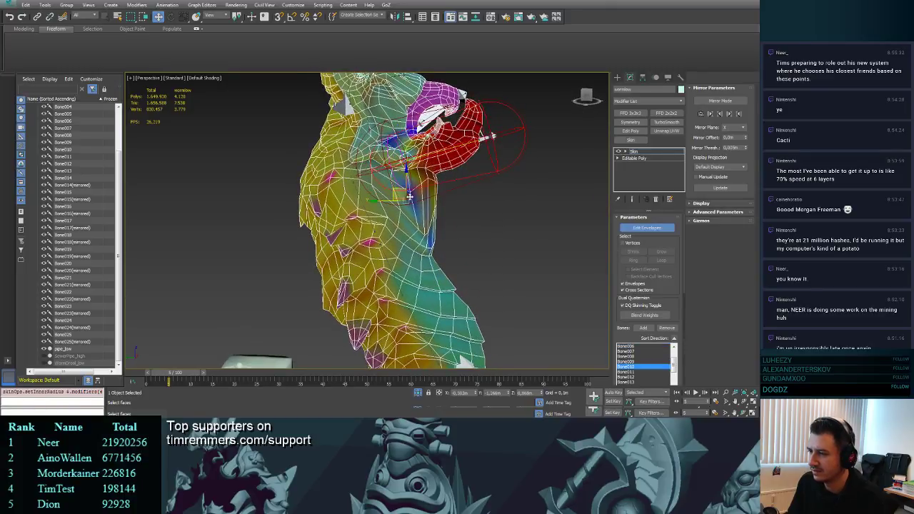
{"action": "key", "text": "ctrl+z"}
{"action": "middle_click_drag", "start_coordinate": [408, 192], "coordinate": [413, 183], "text": "alt"}
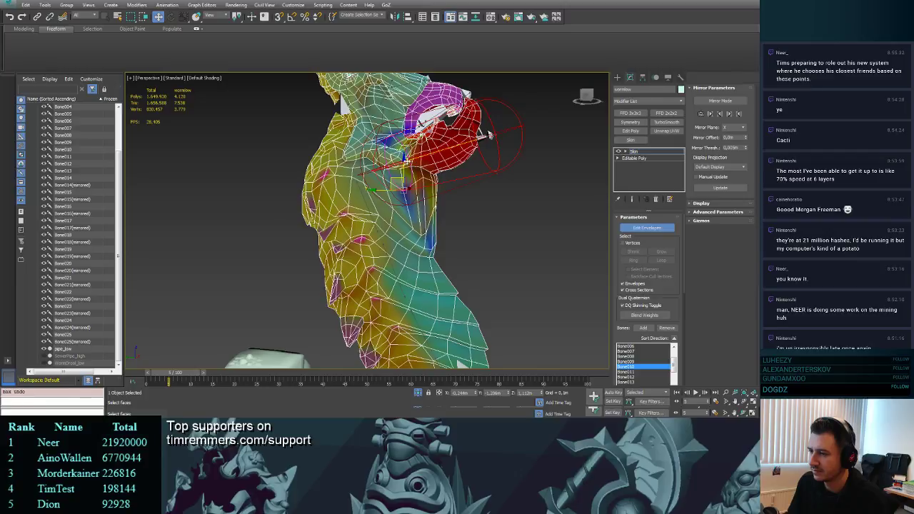
{"action": "left_click", "coordinate": [400, 162]}
{"action": "mouse_move", "coordinate": [393, 150]}
{"action": "left_mouse_down"}
{"action": "mouse_move", "coordinate": [352, 167]}
{"action": "mouse_move", "coordinate": [377, 156]}
{"action": "left_mouse_up"}
{"action": "scroll", "coordinate": [425, 169], "scroll_direction": "down", "scroll_amount": 3}
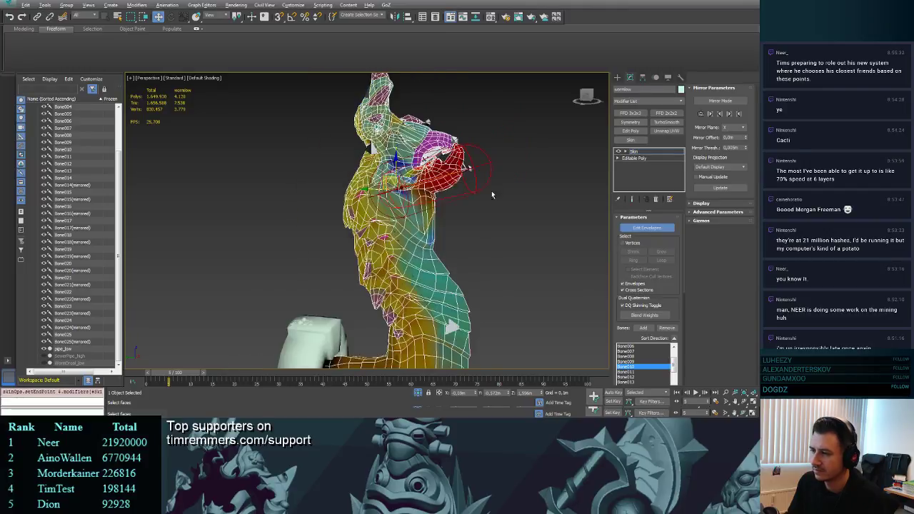
- Check the head and neck deformation at frame 6 from several angles and return to frame 0
{"action": "mouse_move", "coordinate": [492, 193]}
{"action": "middle_mouse_down", "text": "alt"}
{"action": "mouse_move", "coordinate": [416, 187]}
{"action": "mouse_move", "coordinate": [495, 188]}
{"action": "mouse_move", "coordinate": [480, 193]}
{"action": "middle_mouse_up", "text": "alt"}
{"action": "mouse_move", "coordinate": [183, 378]}
{"action": "left_mouse_down"}
{"action": "mouse_move", "coordinate": [146, 378]}
{"action": "mouse_move", "coordinate": [207, 377]}
{"action": "mouse_move", "coordinate": [169, 378]}
{"action": "mouse_move", "coordinate": [183, 377]}
{"action": "left_mouse_up"}
{"action": "key", "text": "F3"}
{"action": "key", "text": "F3"}
{"action": "key", "text": "w"}
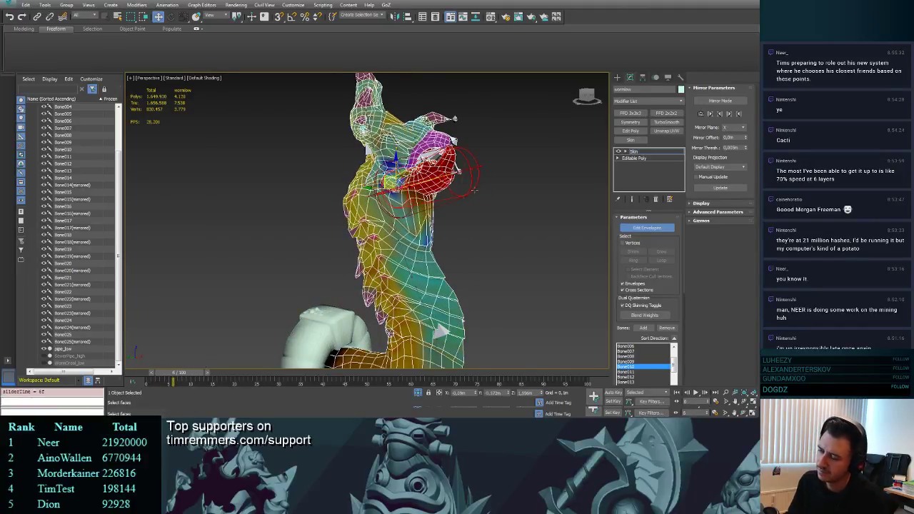
{"action": "middle_click_drag", "start_coordinate": [500, 201], "coordinate": [435, 214], "text": "alt"}
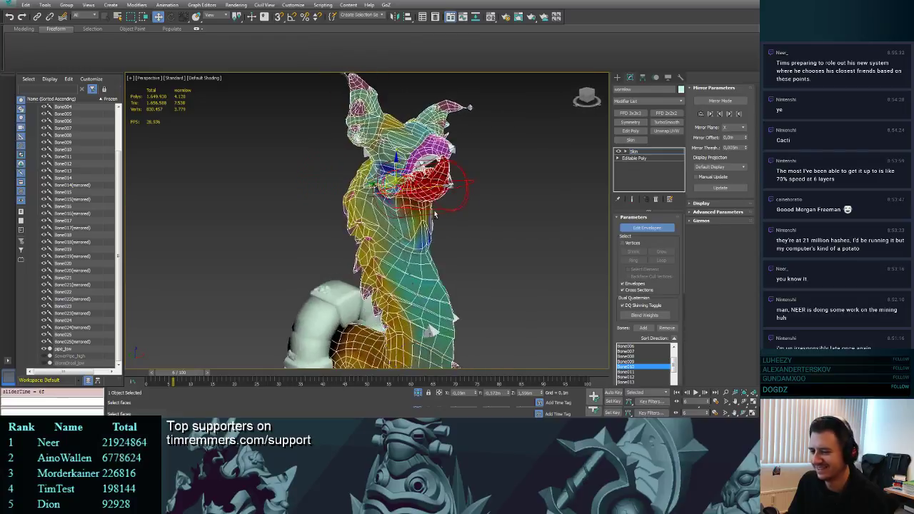
{"action": "left_click_drag", "start_coordinate": [189, 373], "coordinate": [164, 373]}
{"action": "middle_click_drag", "start_coordinate": [493, 179], "coordinate": [459, 209], "text": "alt"}
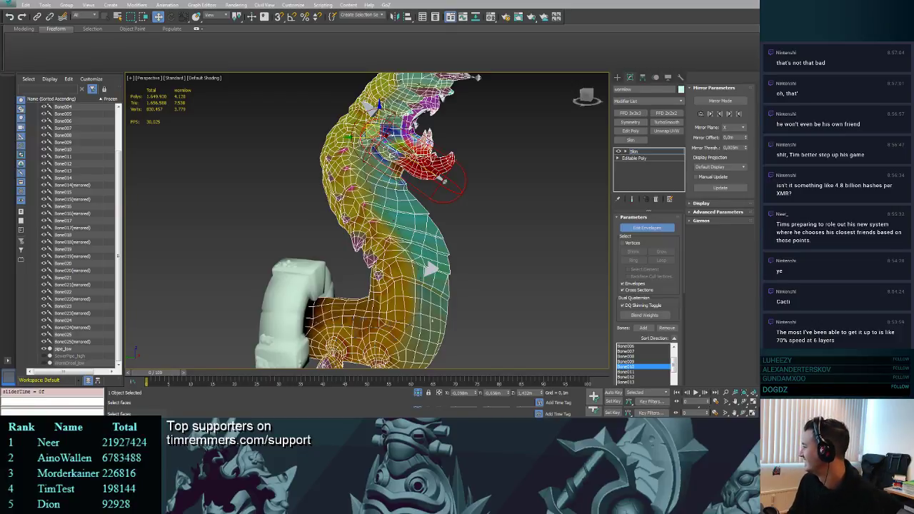
- Switch to the browser to review the Coinhive dashboard's pending payments, and open timremmers.com/support
{"action": "left_click_drag", "start_coordinate": [757, 68], "coordinate": [533, 50]}
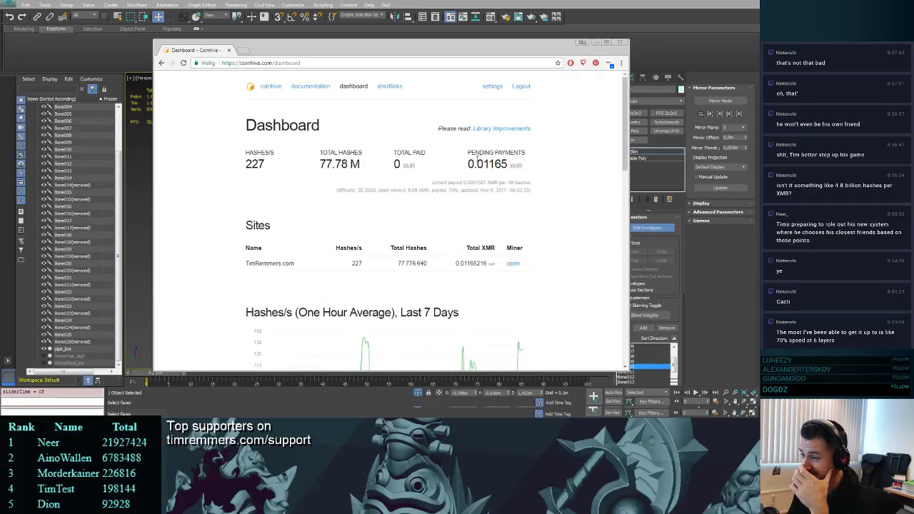
{"action": "left_click_drag", "start_coordinate": [468, 165], "coordinate": [483, 164]}
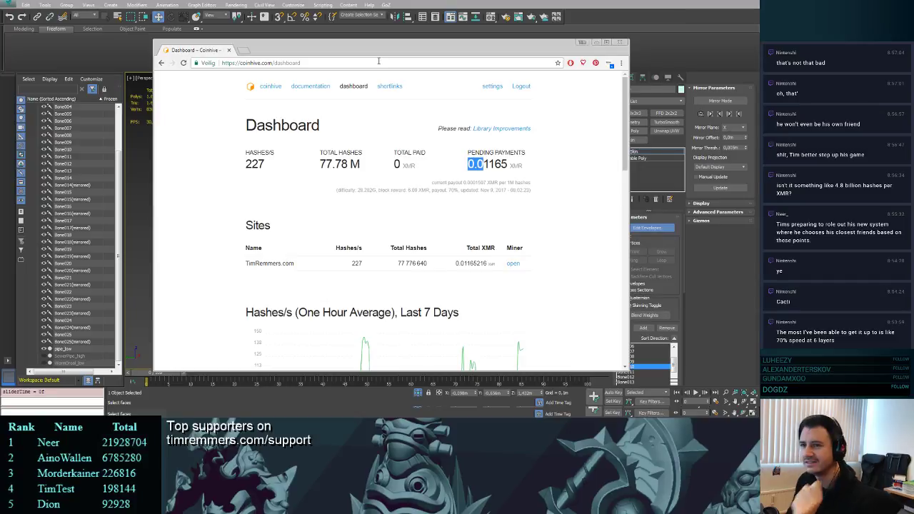
{"action": "left_click", "coordinate": [378, 62]}
{"action": "type", "text": "timremmers.com/support"}
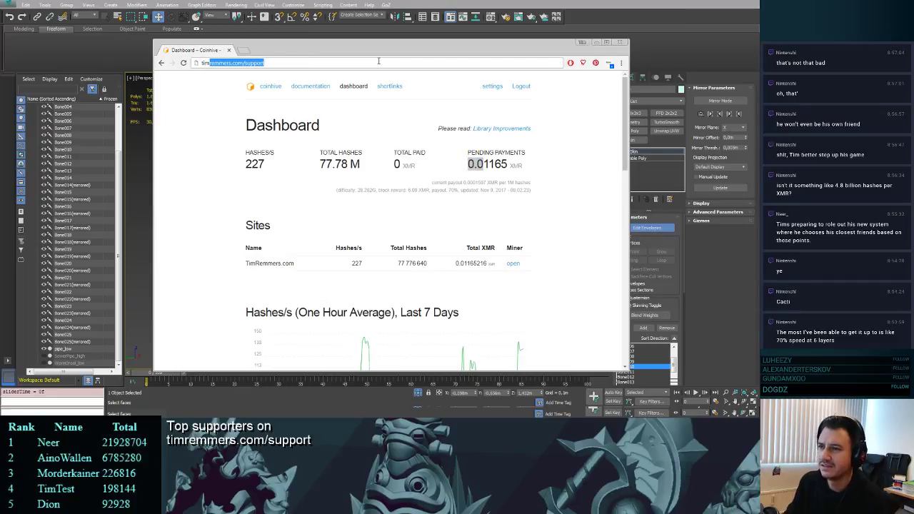
{"action": "key", "text": "Return"}
- Submit a nickname on the support page and start mining, and return to 3ds Max after checking the hash rate
{"action": "left_click", "coordinate": [327, 80]}
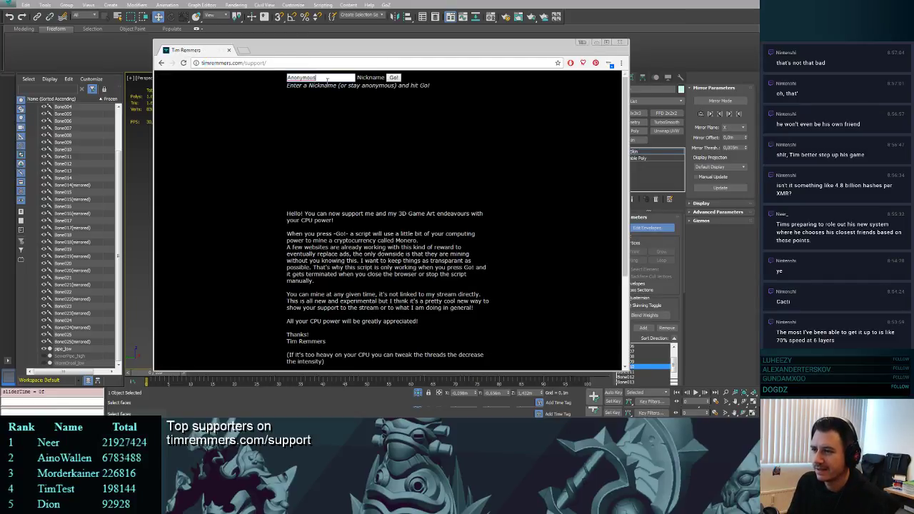
{"action": "double_click", "coordinate": [327, 80]}
{"action": "type", "text": "Tim"}
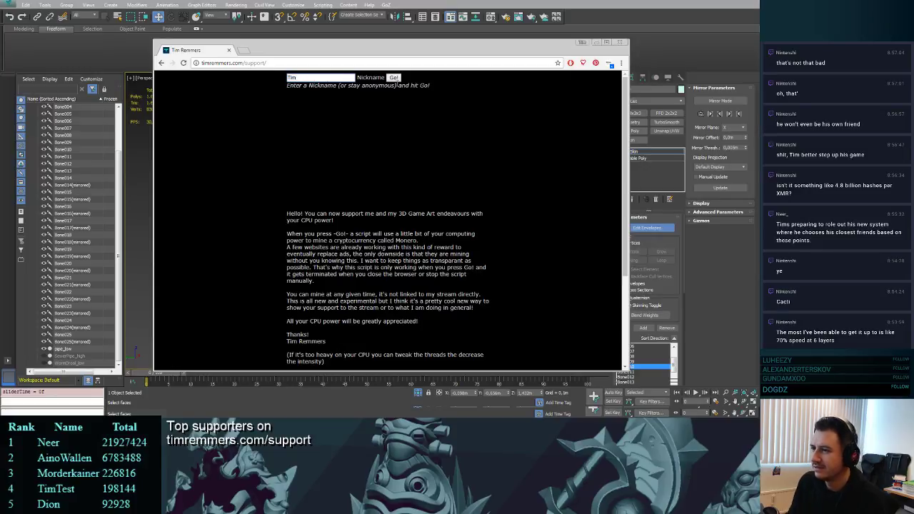
{"action": "left_click", "coordinate": [398, 79]}
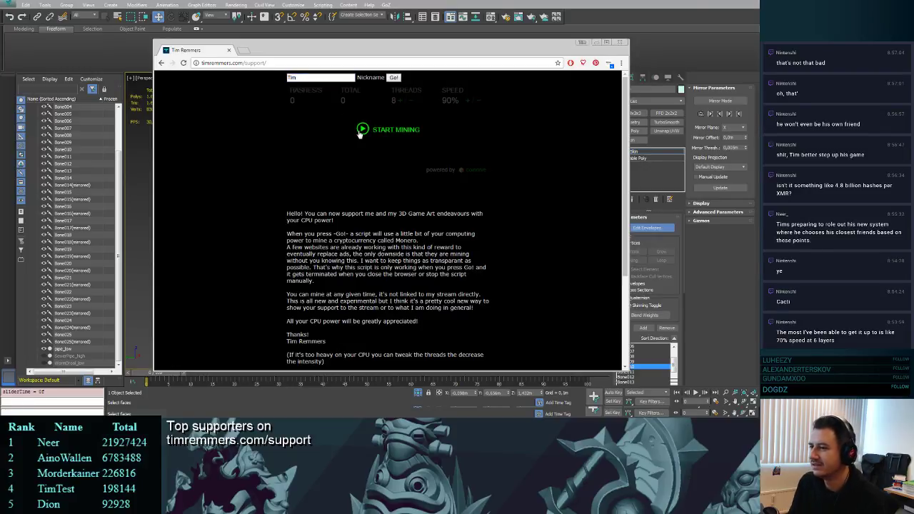
{"action": "left_click", "coordinate": [370, 134]}
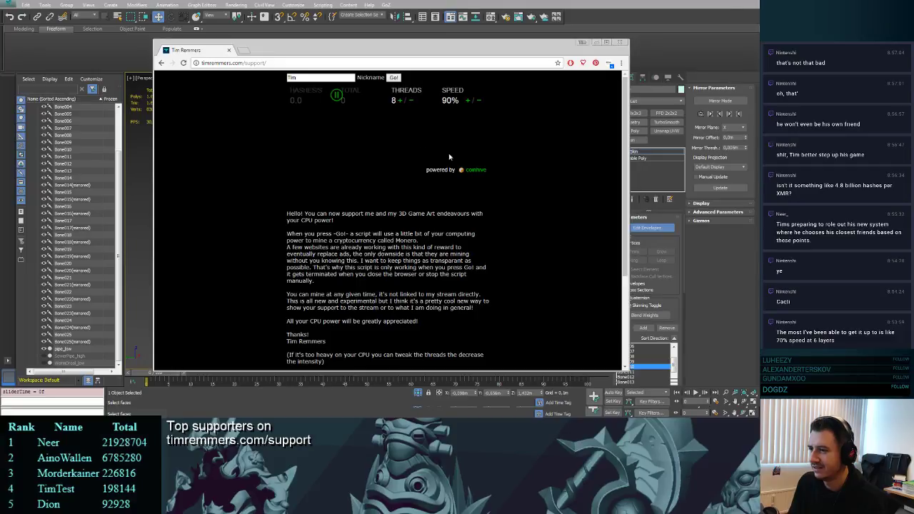
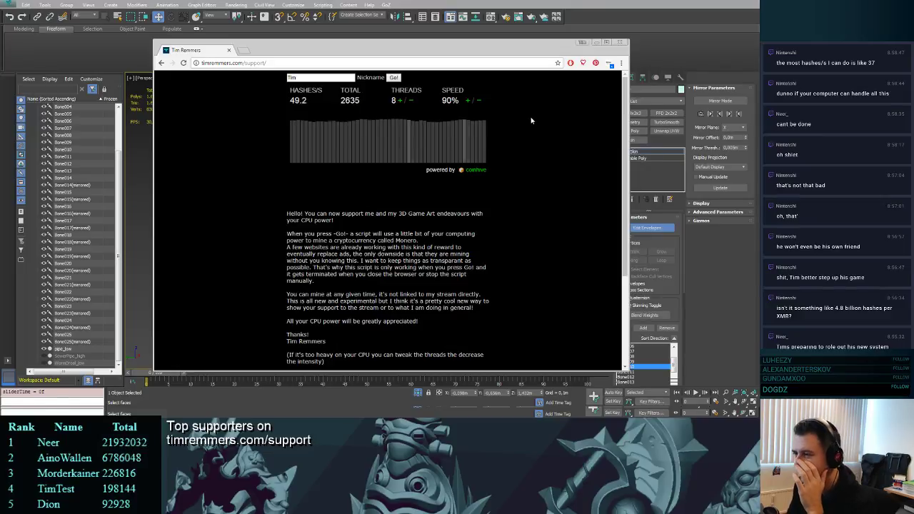
{"action": "mouse_move", "coordinate": [300, 105]}
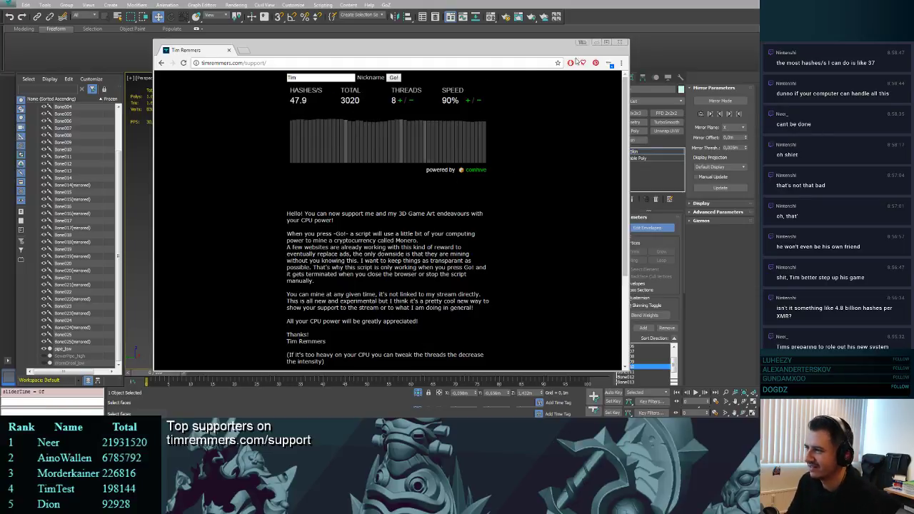
{"action": "left_click", "coordinate": [599, 43]}
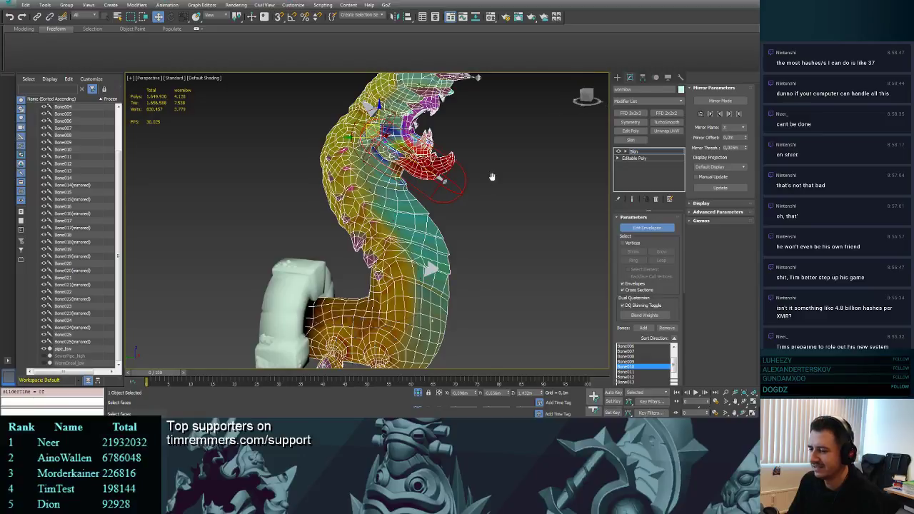
- Leave envelope editing and select Bone003 at the base of the neck in wireframe display
{"action": "scroll", "coordinate": [500, 177], "scroll_direction": "down", "scroll_amount": 2}
{"action": "middle_click_drag", "start_coordinate": [504, 175], "coordinate": [481, 165], "text": "alt"}
{"action": "left_click", "coordinate": [647, 227]}
{"action": "key", "text": "F3"}
{"action": "middle_click_drag", "start_coordinate": [472, 204], "coordinate": [493, 207], "text": "alt"}
{"action": "left_click", "coordinate": [420, 282]}
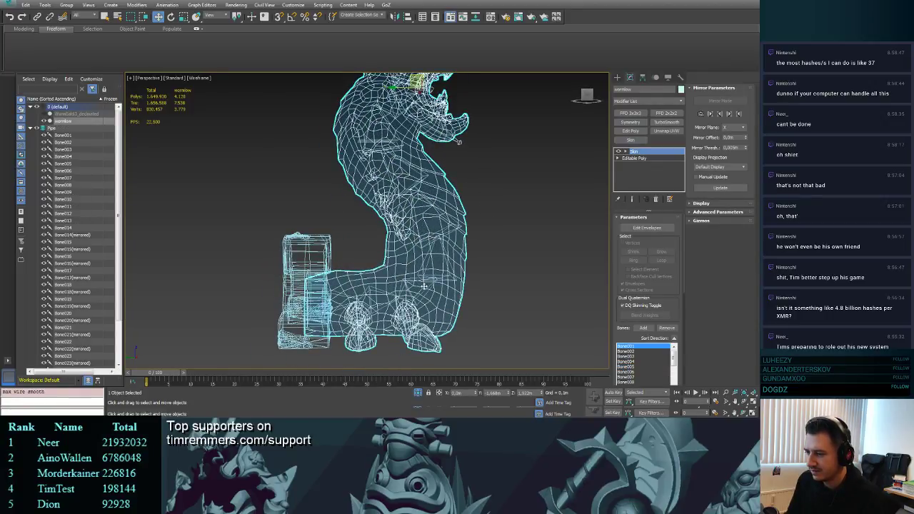
{"action": "left_click", "coordinate": [427, 293]}
{"action": "left_click", "coordinate": [426, 293]}
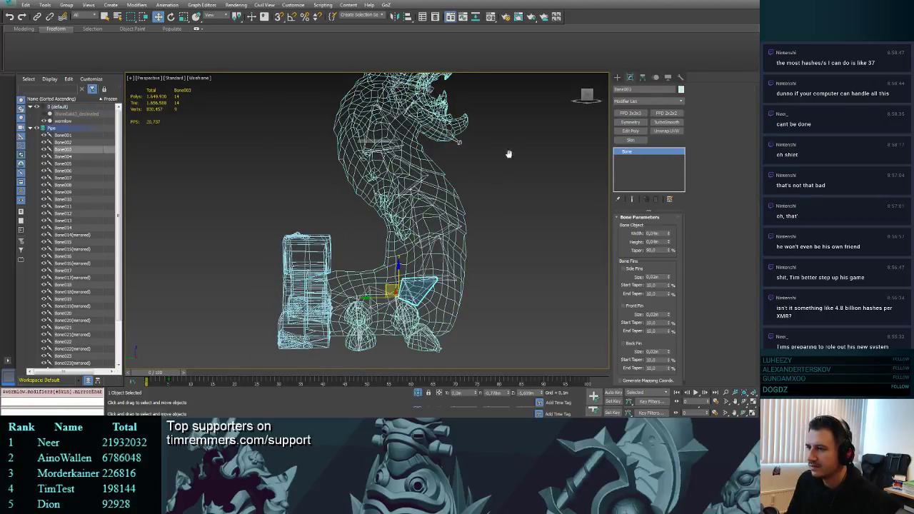
- Try an HI Solver IK chain from Bone003 to Bone007 and test moving its goal
{"action": "middle_click_drag", "start_coordinate": [509, 153], "coordinate": [353, 100], "text": "alt"}
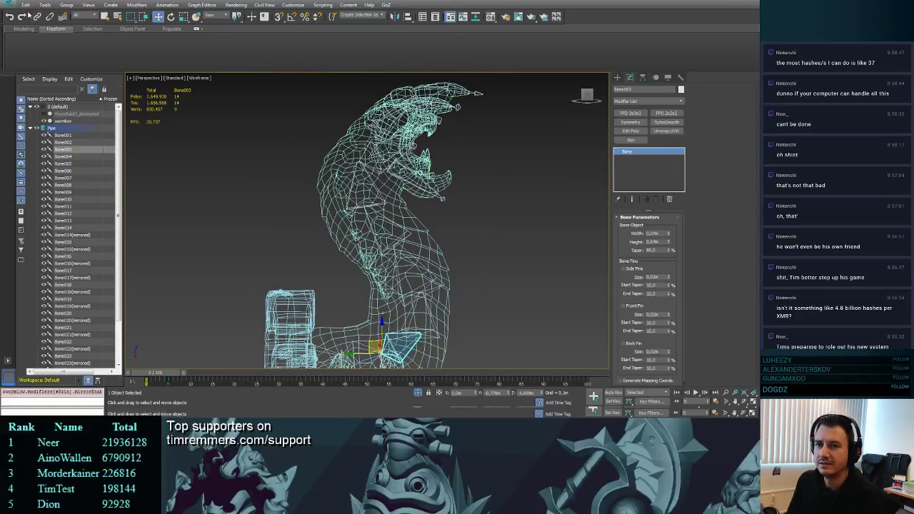
{"action": "left_click", "coordinate": [105, 5]}
{"action": "mouse_move", "coordinate": [167, 5]}
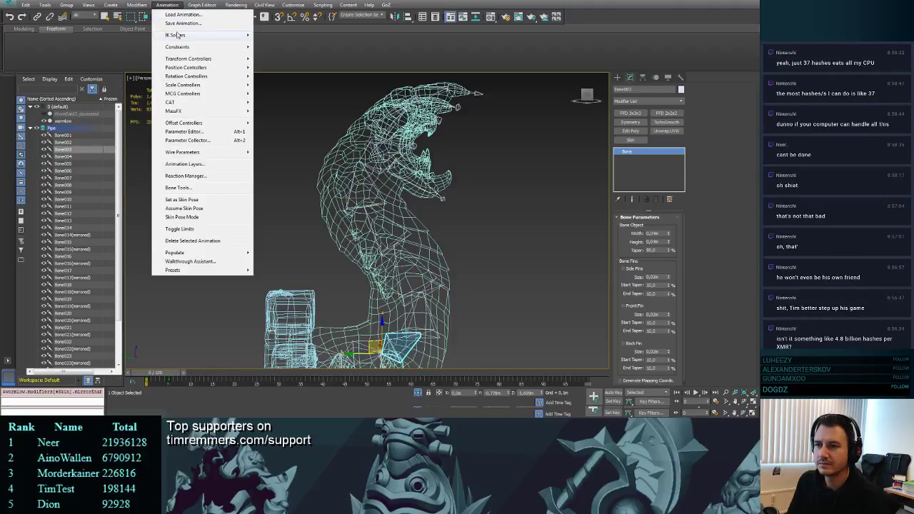
{"action": "mouse_move", "coordinate": [176, 35]}
{"action": "left_click", "coordinate": [124, 41]}
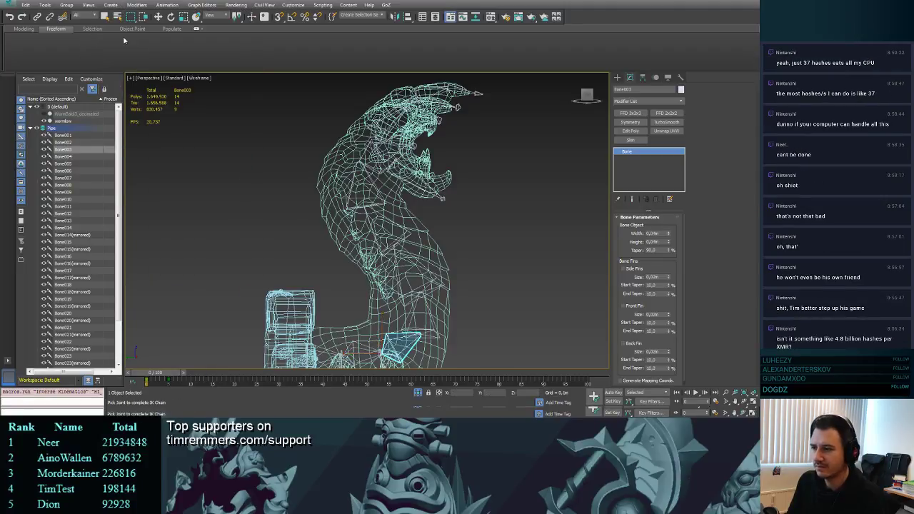
{"action": "left_click", "coordinate": [373, 183]}
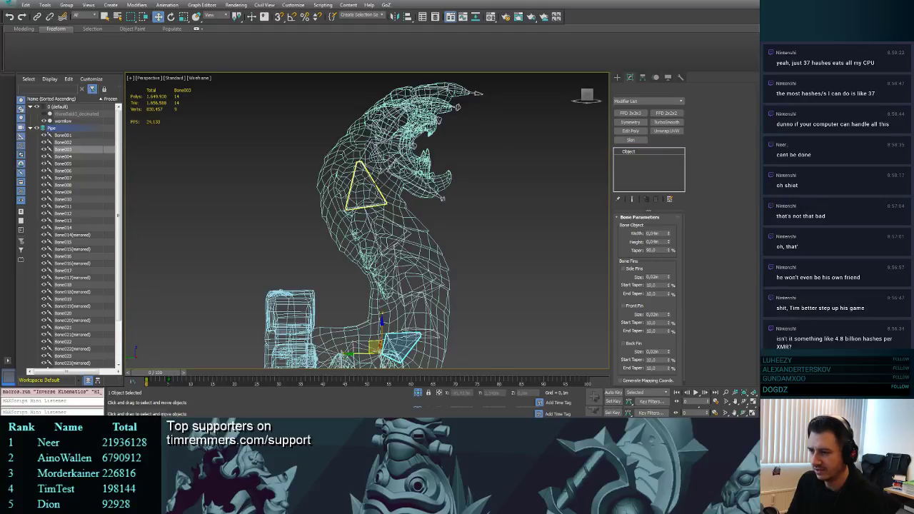
{"action": "left_click_drag", "start_coordinate": [358, 200], "coordinate": [377, 182]}
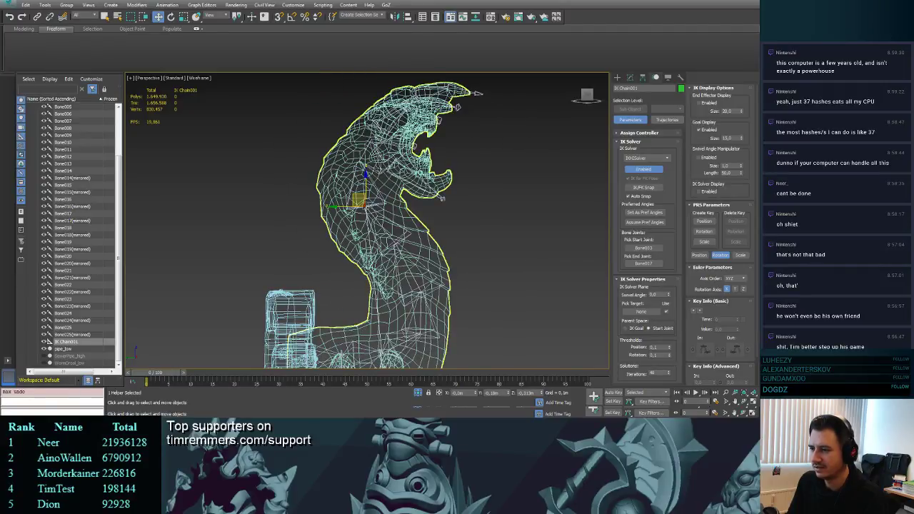
- Try rotating Bone008 in the head, and undo the rotation along with the IK chain ending at Bone007
{"action": "left_click", "coordinate": [358, 161]}
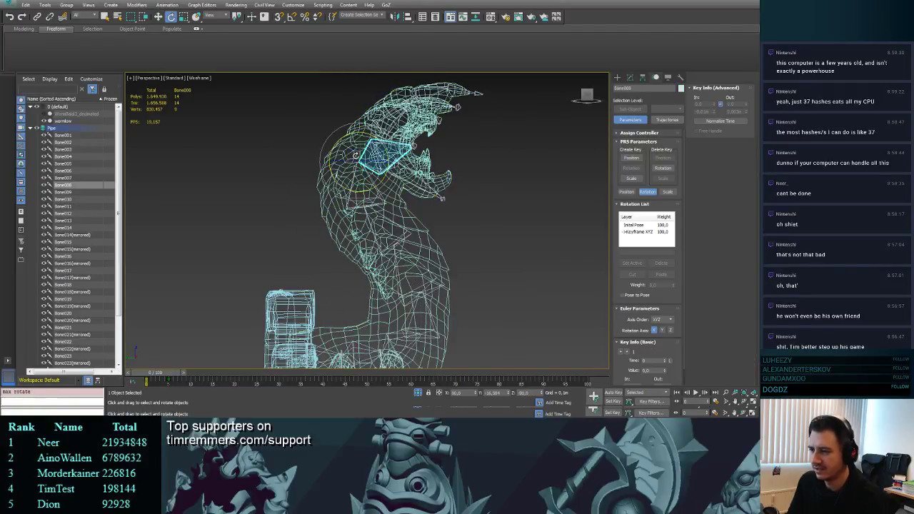
{"action": "left_click_drag", "start_coordinate": [355, 156], "coordinate": [380, 175]}
{"action": "left_click", "coordinate": [368, 189]}
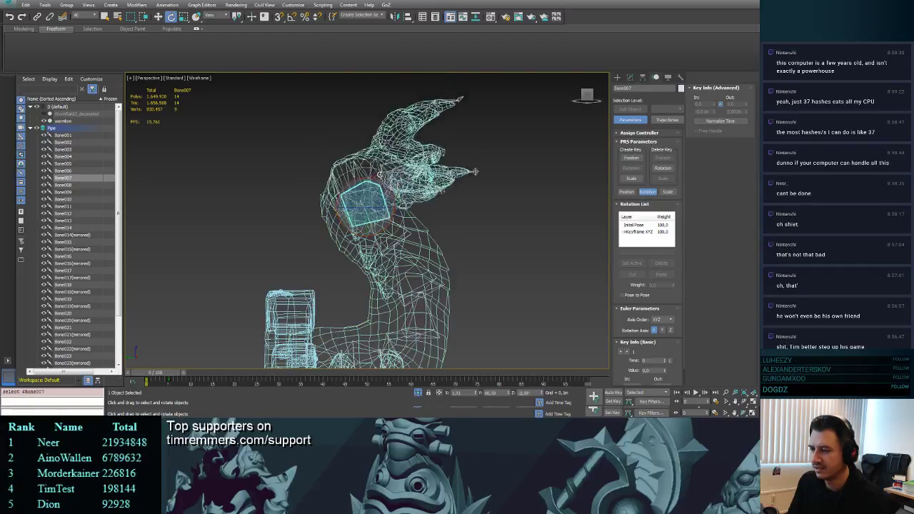
{"action": "key", "text": "ctrl+z"}
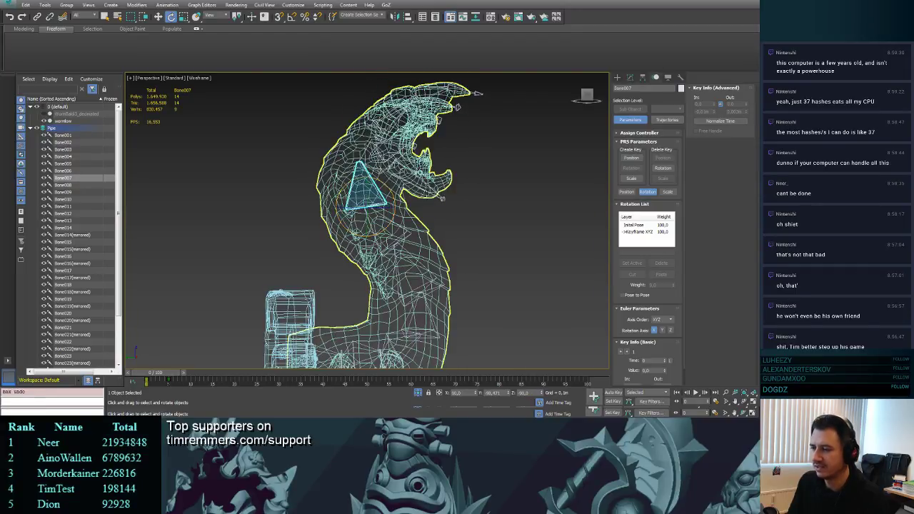
{"action": "key", "text": "ctrl+z"}
{"action": "key", "text": "ctrl+z"}
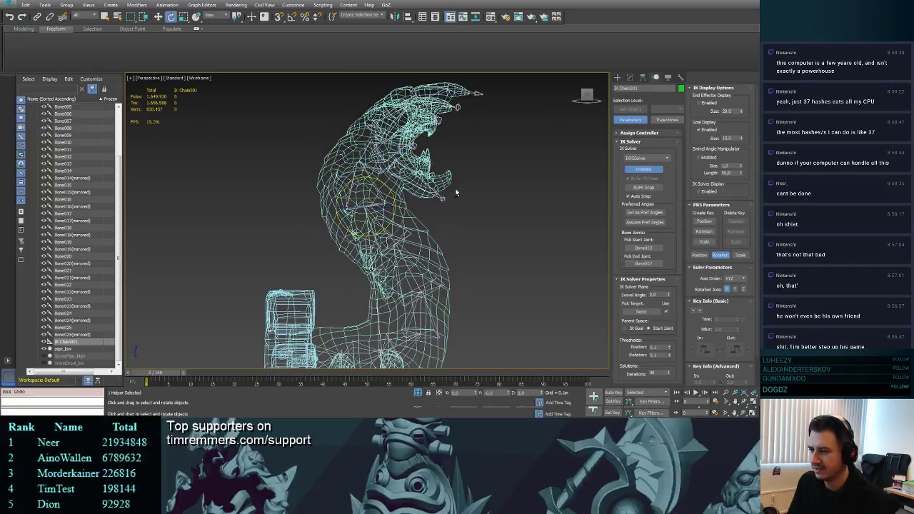
{"action": "key", "text": "ctrl+z"}
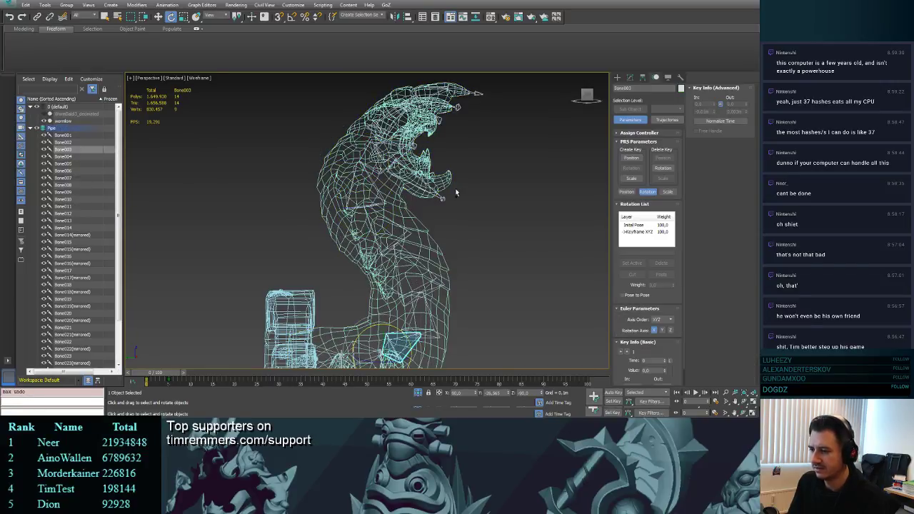
- Create an HI Solver IK chain from Bone003 to Bone008 in the head and test moving its goal
{"action": "left_click", "coordinate": [165, 5]}
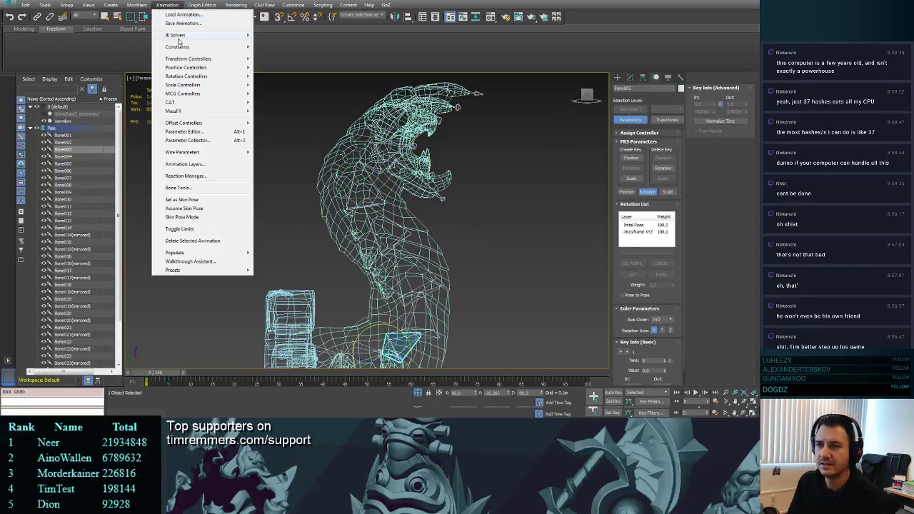
{"action": "mouse_move", "coordinate": [175, 33]}
{"action": "left_click", "coordinate": [129, 35]}
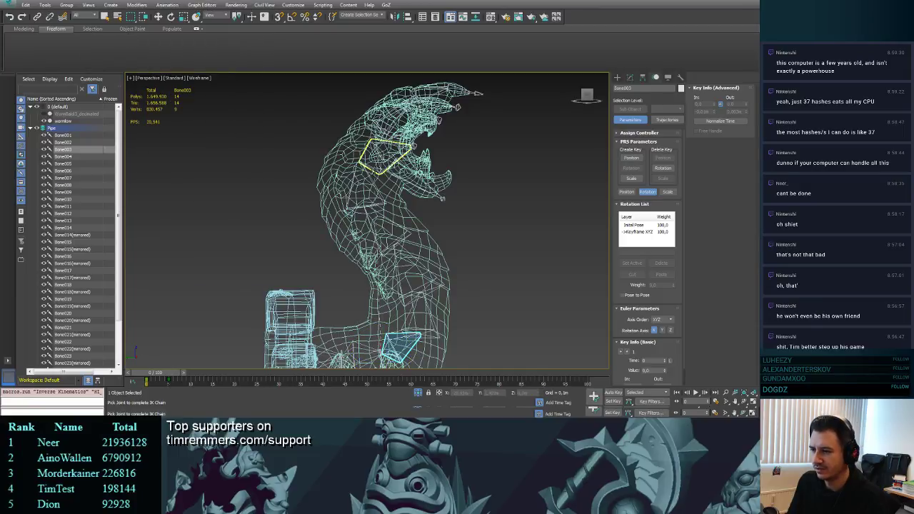
{"action": "left_click", "coordinate": [477, 93]}
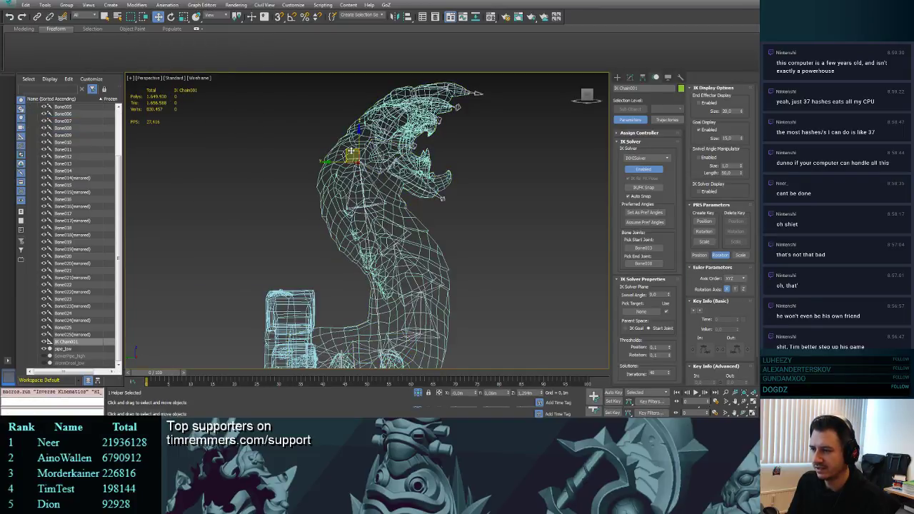
{"action": "mouse_move", "coordinate": [351, 152]}
{"action": "left_mouse_down"}
{"action": "mouse_move", "coordinate": [333, 159]}
{"action": "mouse_move", "coordinate": [322, 139]}
{"action": "mouse_move", "coordinate": [379, 157]}
{"action": "mouse_move", "coordinate": [360, 214]}
{"action": "mouse_move", "coordinate": [367, 169]}
{"action": "mouse_move", "coordinate": [352, 155]}
{"action": "left_mouse_up"}
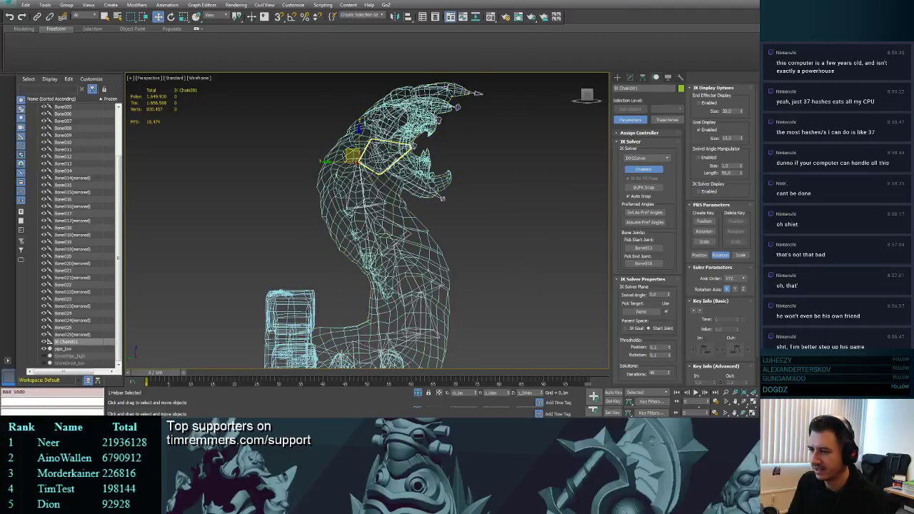
- Select Bone008 in the head, try rotating it with the IK chain in place, and undo the rotation
{"action": "left_click", "coordinate": [375, 173]}
{"action": "key", "text": "e"}
{"action": "left_click_drag", "start_coordinate": [342, 149], "coordinate": [353, 146]}
{"action": "key", "text": "ctrl+z"}
- Test Bone008's rotation on the shaded model, undo it, and return to wireframe display
{"action": "mouse_move", "coordinate": [449, 155]}
{"action": "middle_mouse_down"}
{"action": "mouse_move", "coordinate": [424, 153]}
{"action": "mouse_move", "coordinate": [455, 171]}
{"action": "mouse_move", "coordinate": [400, 163]}
{"action": "middle_mouse_up"}
{"action": "scroll", "coordinate": [424, 153], "scroll_direction": "down", "scroll_amount": 3}
{"action": "key", "text": "F3"}
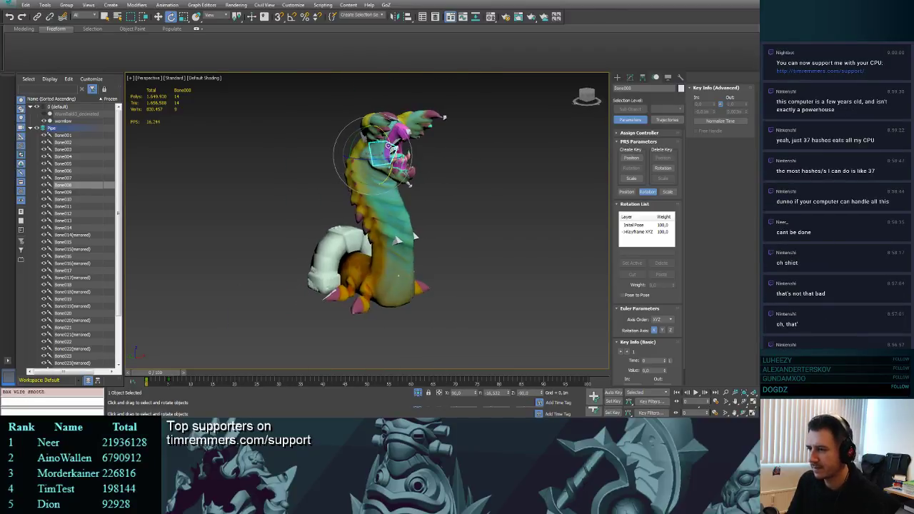
{"action": "mouse_move", "coordinate": [380, 153]}
{"action": "left_mouse_down"}
{"action": "mouse_move", "coordinate": [360, 150]}
{"action": "mouse_move", "coordinate": [400, 150]}
{"action": "left_mouse_up"}
{"action": "key", "text": "ctrl+z"}
{"action": "middle_click_drag", "start_coordinate": [422, 158], "coordinate": [455, 180], "text": "alt"}
{"action": "scroll", "coordinate": [446, 182], "scroll_direction": "up", "scroll_amount": 3}
{"action": "key", "text": "F3"}
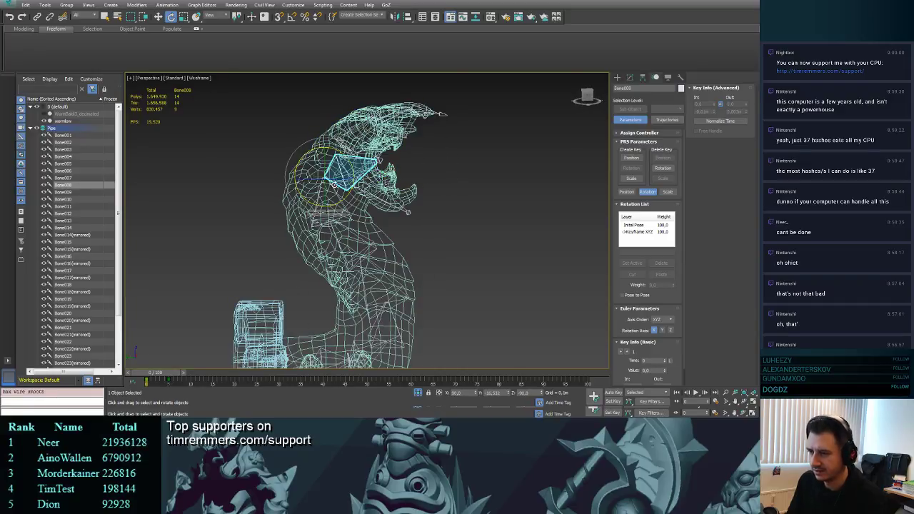
- Deselect Bone008 and select the IK Chain001 goal at the base of the head bone
{"action": "middle_click_drag", "start_coordinate": [388, 182], "coordinate": [419, 183]}
{"action": "scroll", "coordinate": [419, 183], "scroll_direction": "up", "scroll_amount": 4}
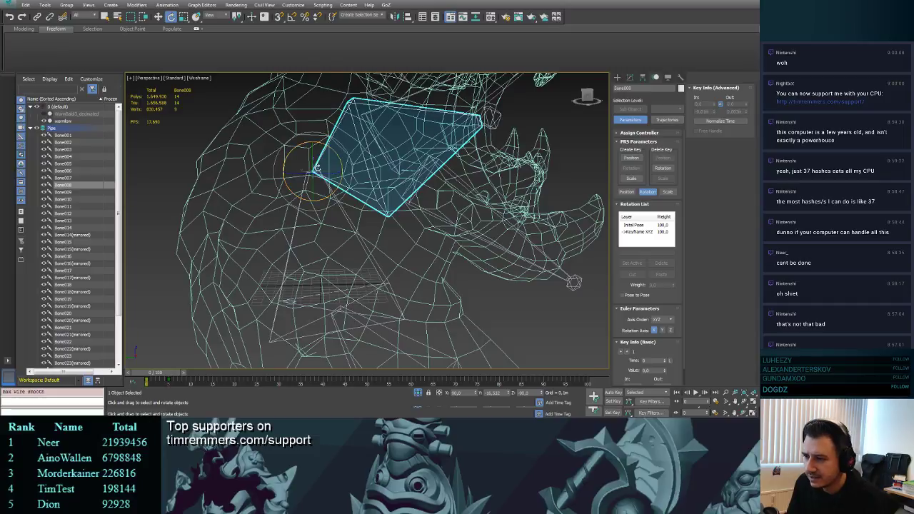
{"action": "scroll", "coordinate": [319, 181], "scroll_direction": "up", "scroll_amount": 5}
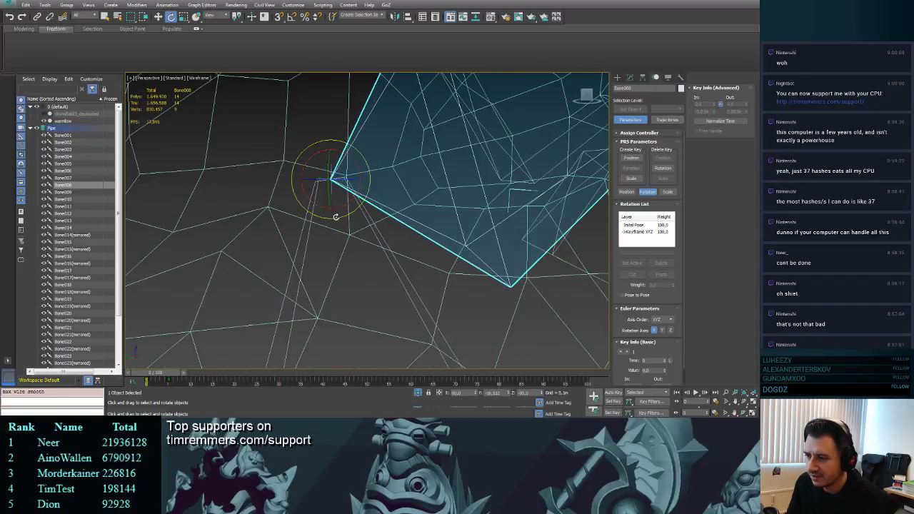
{"action": "left_click", "coordinate": [292, 127]}
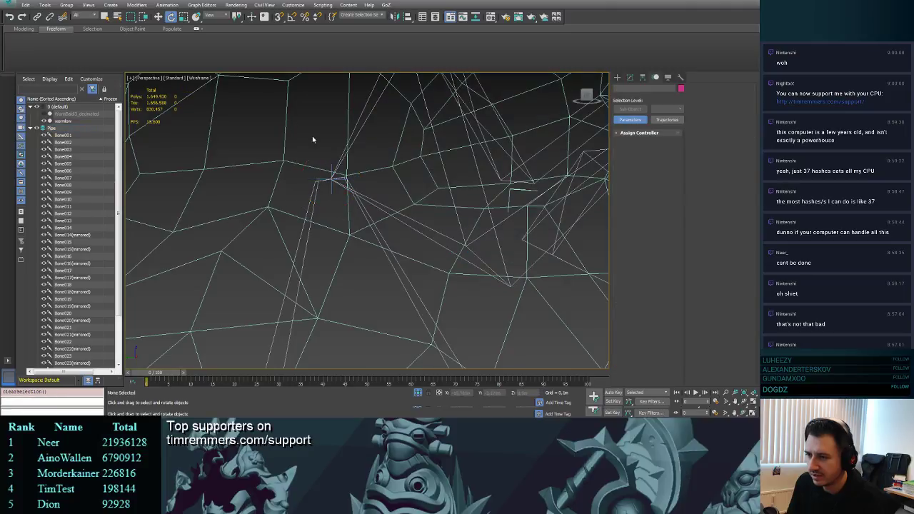
{"action": "left_click", "coordinate": [331, 168]}
{"action": "scroll", "coordinate": [331, 166], "scroll_direction": "down", "scroll_amount": 5}
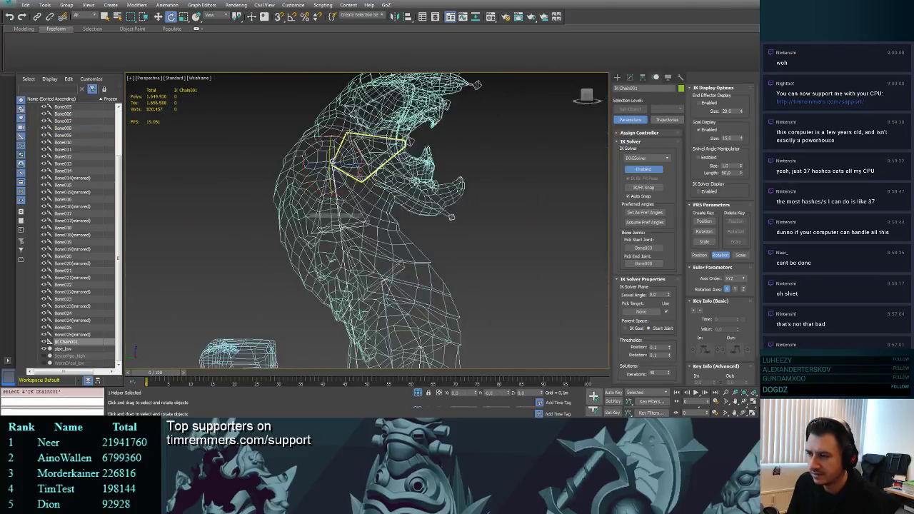
- Try scaling the IK Chain001 goal, and switch the viewport to shaded display to inspect the model
{"action": "scroll", "coordinate": [333, 161], "scroll_direction": "up", "scroll_amount": 3}
{"action": "key", "text": "r"}
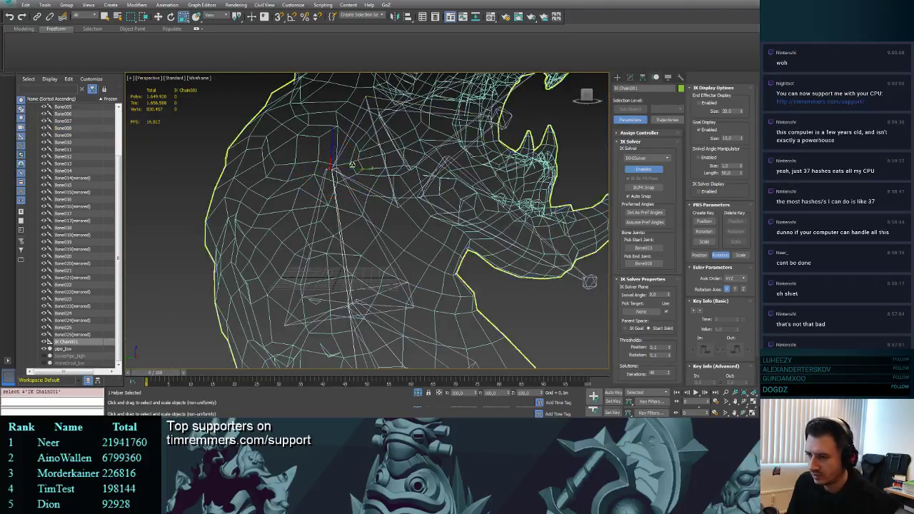
{"action": "left_click_drag", "start_coordinate": [330, 136], "coordinate": [307, 115]}
{"action": "left_click", "coordinate": [176, 226]}
{"action": "middle_click_drag", "start_coordinate": [195, 202], "coordinate": [203, 227]}
{"action": "scroll", "coordinate": [203, 227], "scroll_direction": "down", "scroll_amount": 3}
{"action": "key", "text": "F3"}
{"action": "mouse_move", "coordinate": [212, 224]}
{"action": "left_mouse_down"}
{"action": "mouse_move", "coordinate": [201, 208]}
{"action": "mouse_move", "coordinate": [218, 218]}
{"action": "left_mouse_up"}
{"action": "left_click", "coordinate": [200, 209]}
{"action": "middle_click_drag", "start_coordinate": [217, 217], "coordinate": [223, 192]}
{"action": "scroll", "coordinate": [222, 187], "scroll_direction": "down", "scroll_amount": 3}
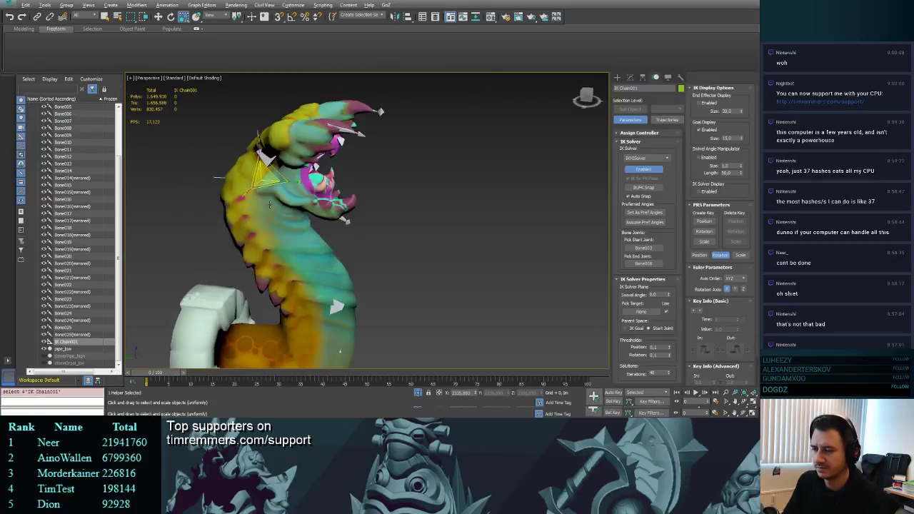
- Try rotating the IK Chain001 goal on the shaded model, and undo the rotation
{"action": "key", "text": "e"}
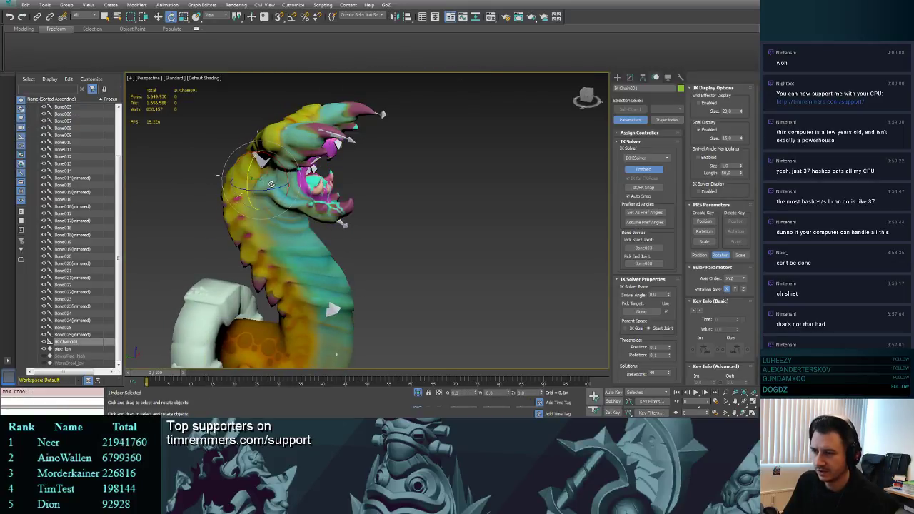
{"action": "left_click_drag", "start_coordinate": [256, 171], "coordinate": [275, 154]}
{"action": "key", "text": "ctrl+z"}
- Test bending the worm's body by moving the IK Chain001 goal, and undo the last move
{"action": "scroll", "coordinate": [381, 236], "scroll_direction": "down", "scroll_amount": 2}
{"action": "middle_click_drag", "start_coordinate": [382, 240], "coordinate": [399, 204]}
{"action": "scroll", "coordinate": [394, 208], "scroll_direction": "down", "scroll_amount": 2}
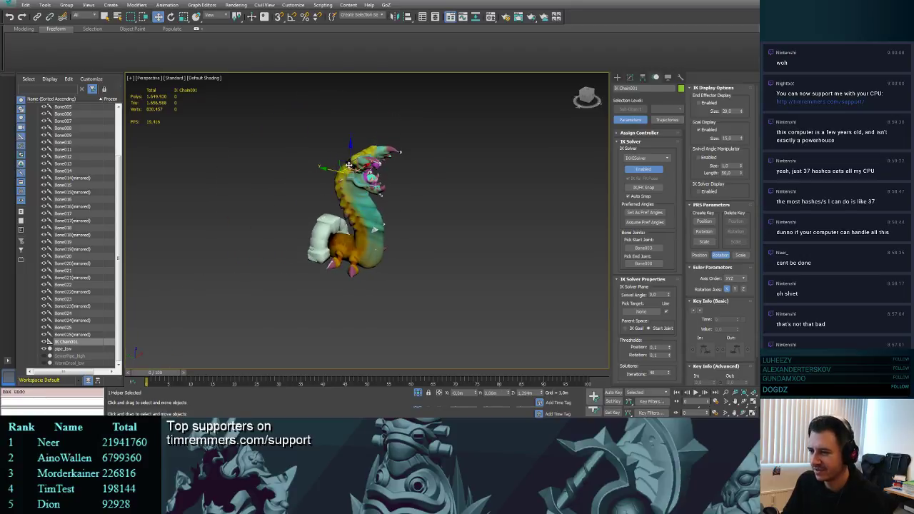
{"action": "left_click_drag", "start_coordinate": [347, 166], "coordinate": [405, 208]}
{"action": "scroll", "coordinate": [403, 176], "scroll_direction": "up", "scroll_amount": 2}
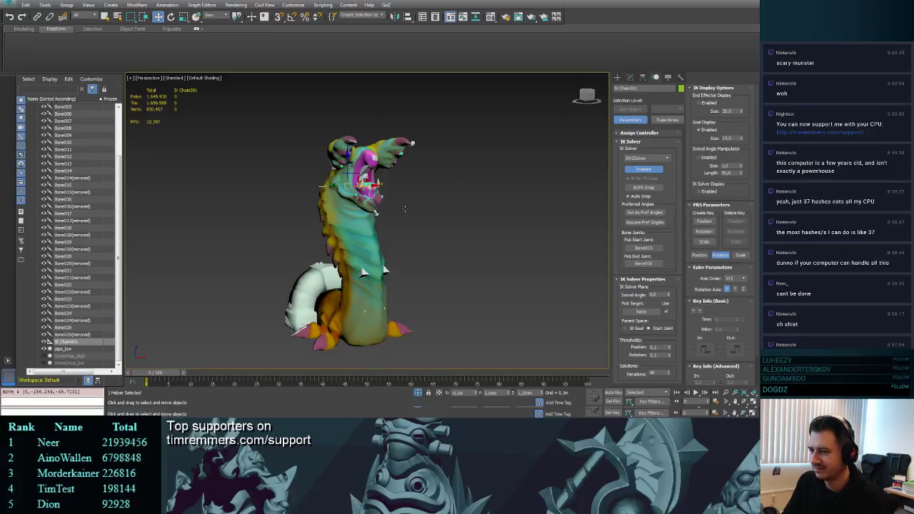
{"action": "middle_click_drag", "start_coordinate": [405, 209], "coordinate": [393, 222], "text": "alt"}
{"action": "left_click_drag", "start_coordinate": [363, 174], "coordinate": [441, 220]}
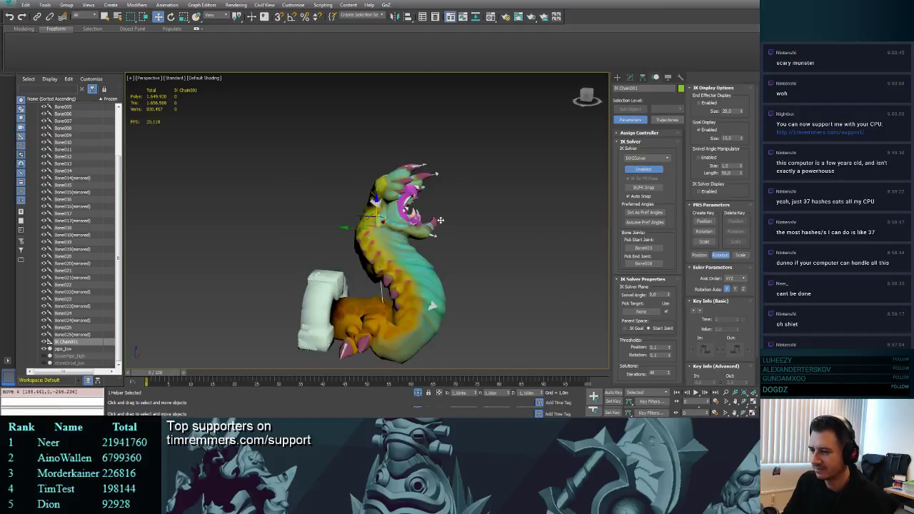
{"action": "key", "text": "ctrl+z"}
- Test lowering and shifting the IK goal again, undo the moves, and view the body from both sides
{"action": "mouse_move", "coordinate": [362, 178]}
{"action": "left_mouse_down"}
{"action": "mouse_move", "coordinate": [335, 192]}
{"action": "mouse_move", "coordinate": [367, 190]}
{"action": "left_mouse_up"}
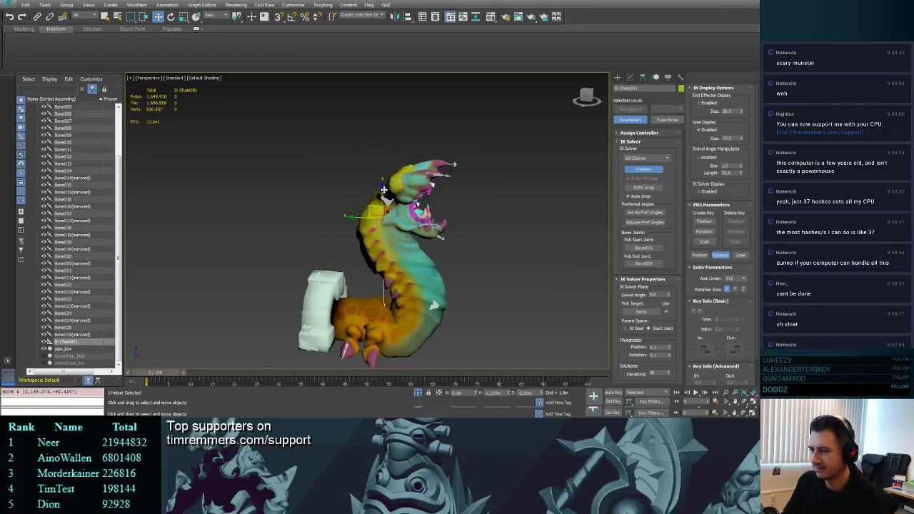
{"action": "left_click_drag", "start_coordinate": [352, 249], "coordinate": [426, 231]}
{"action": "key", "text": "ctrl+z"}
{"action": "middle_click_drag", "start_coordinate": [426, 230], "coordinate": [321, 221], "text": "alt"}
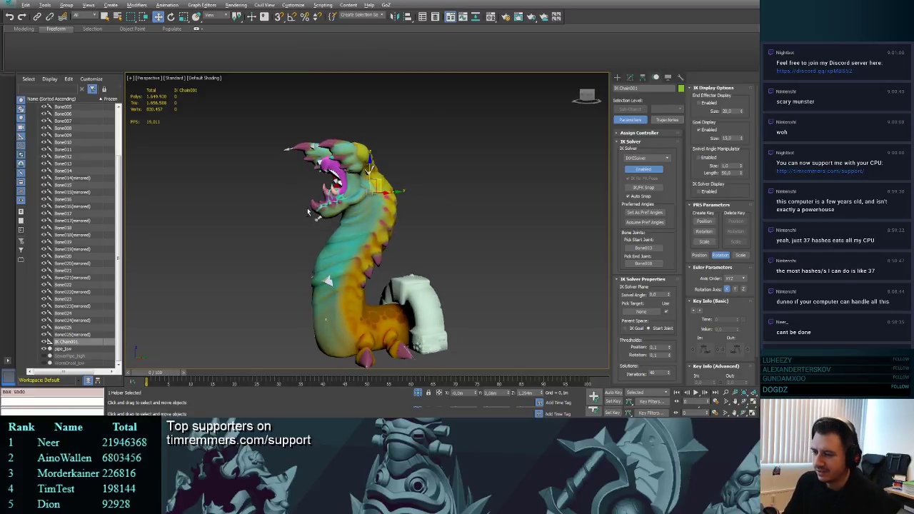
{"action": "middle_click_drag", "start_coordinate": [309, 212], "coordinate": [451, 181], "text": "alt"}
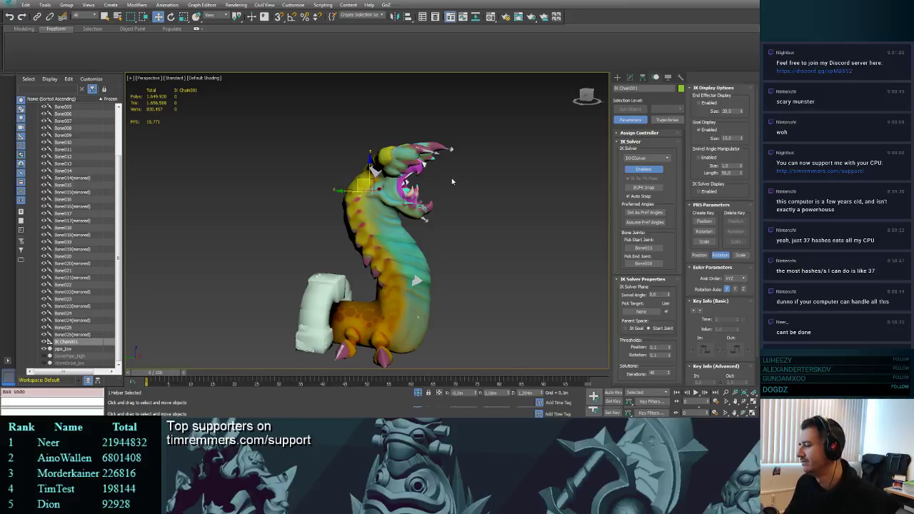
- Scrub the first frames of the timeline to examine the head and jaw animation, and return to frame 0
{"action": "left_click", "coordinate": [401, 245]}
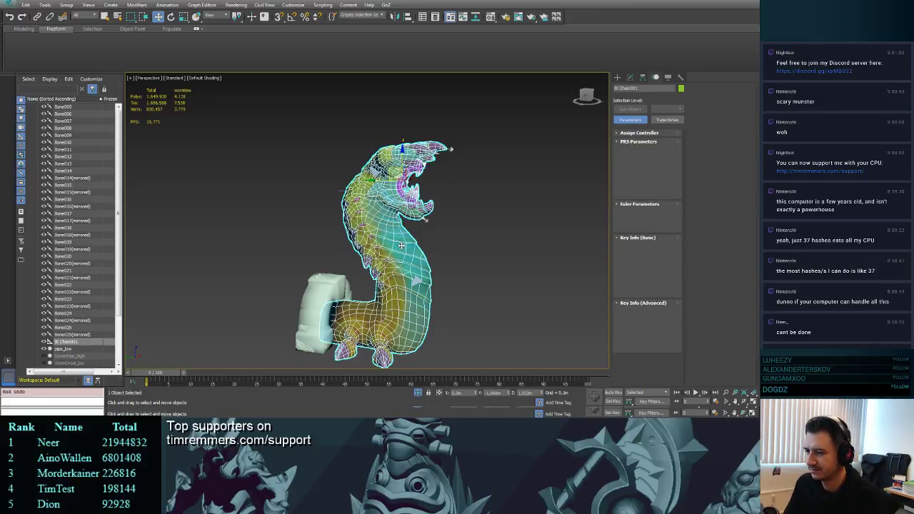
{"action": "left_click_drag", "start_coordinate": [153, 376], "coordinate": [189, 376]}
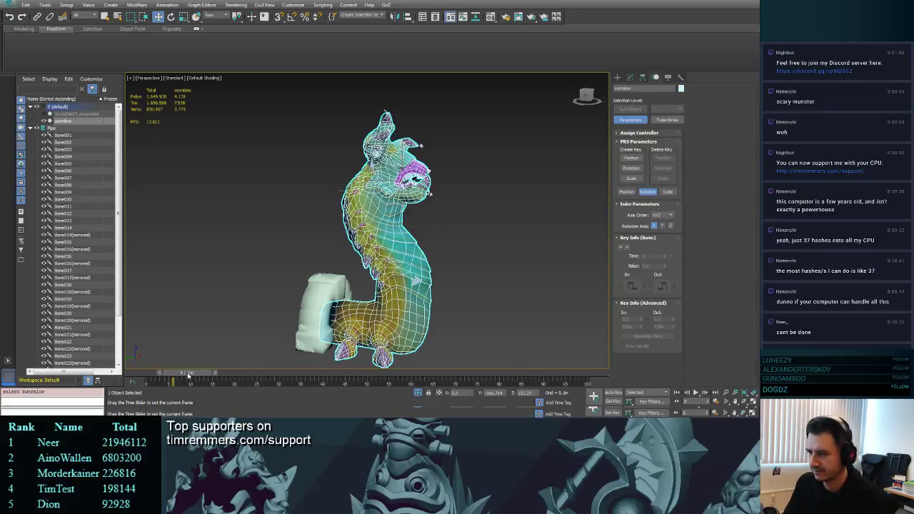
{"action": "left_click", "coordinate": [457, 241]}
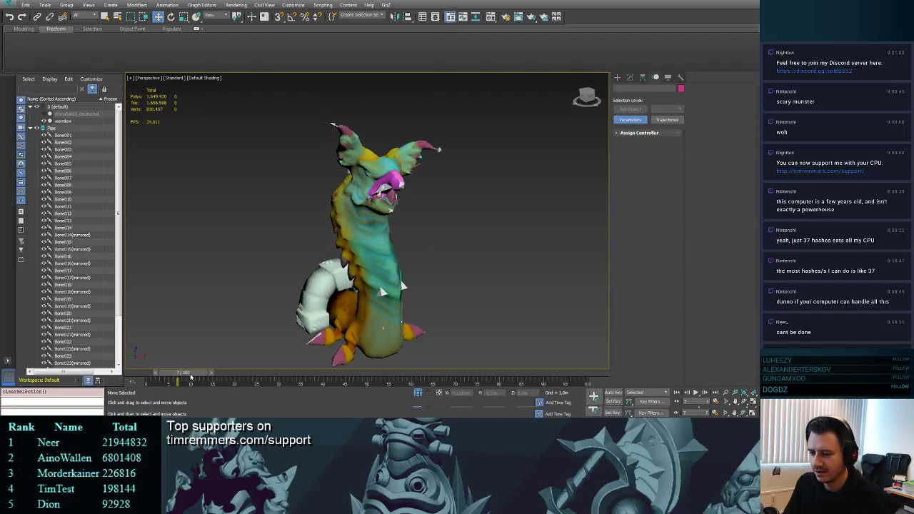
{"action": "mouse_move", "coordinate": [191, 377]}
{"action": "left_mouse_down"}
{"action": "mouse_move", "coordinate": [159, 377]}
{"action": "mouse_move", "coordinate": [213, 376]}
{"action": "mouse_move", "coordinate": [142, 381]}
{"action": "mouse_move", "coordinate": [168, 383]}
{"action": "mouse_move", "coordinate": [159, 392]}
{"action": "mouse_move", "coordinate": [187, 389]}
{"action": "left_mouse_up"}
{"action": "mouse_move", "coordinate": [408, 286]}
{"action": "middle_mouse_down", "text": "alt"}
{"action": "mouse_move", "coordinate": [333, 284]}
{"action": "mouse_move", "coordinate": [307, 273]}
{"action": "mouse_move", "coordinate": [418, 282]}
{"action": "middle_mouse_up", "text": "alt"}
{"action": "left_click_drag", "start_coordinate": [179, 379], "coordinate": [150, 377]}
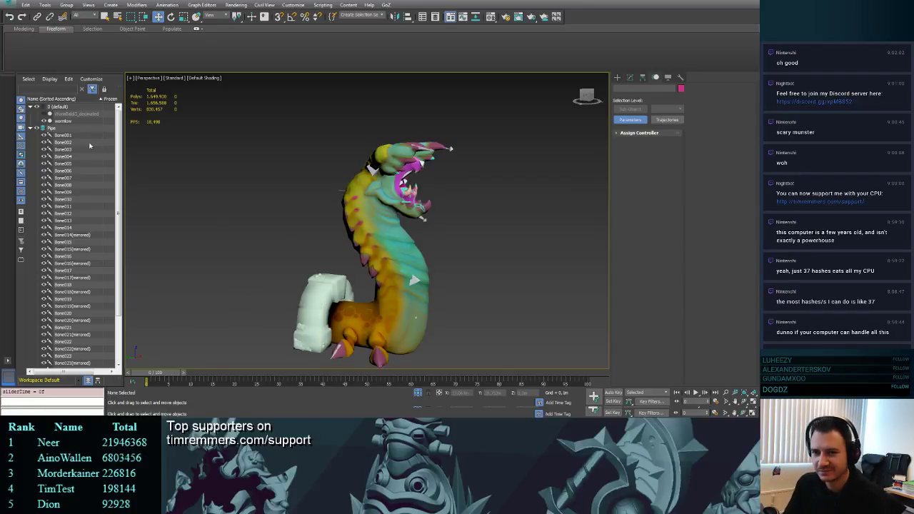
- Select Bone001 through IK Chain001 and reset their rotations to zero at frame 5, then clear the selection
{"action": "left_click", "coordinate": [64, 135]}
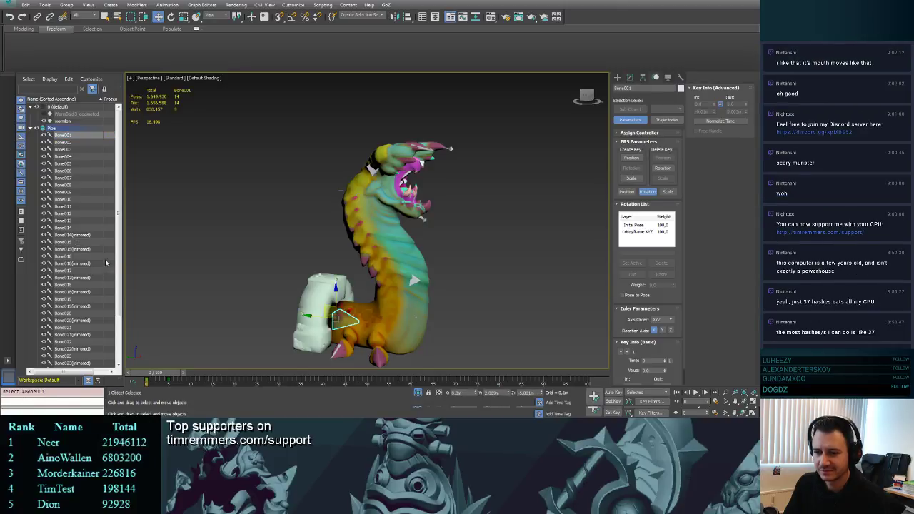
{"action": "left_click_drag", "start_coordinate": [118, 253], "coordinate": [116, 300]}
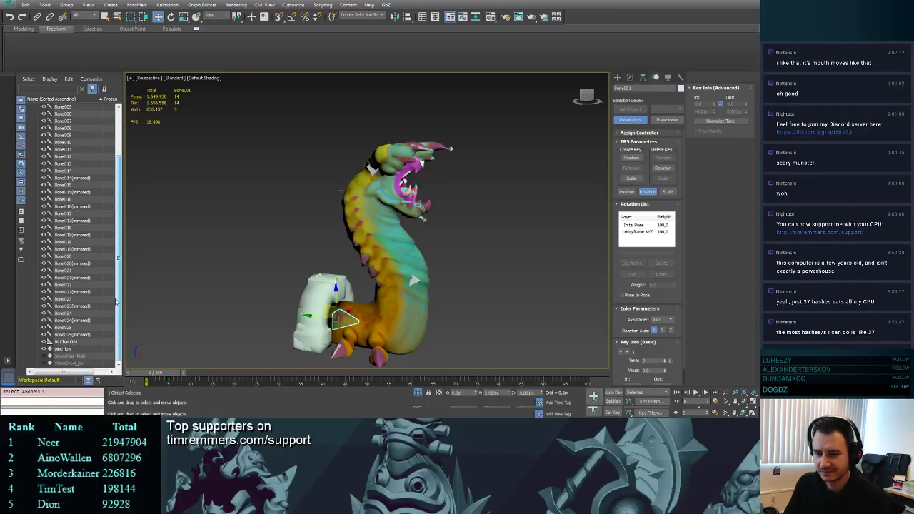
{"action": "left_click", "coordinate": [66, 342], "text": "shift"}
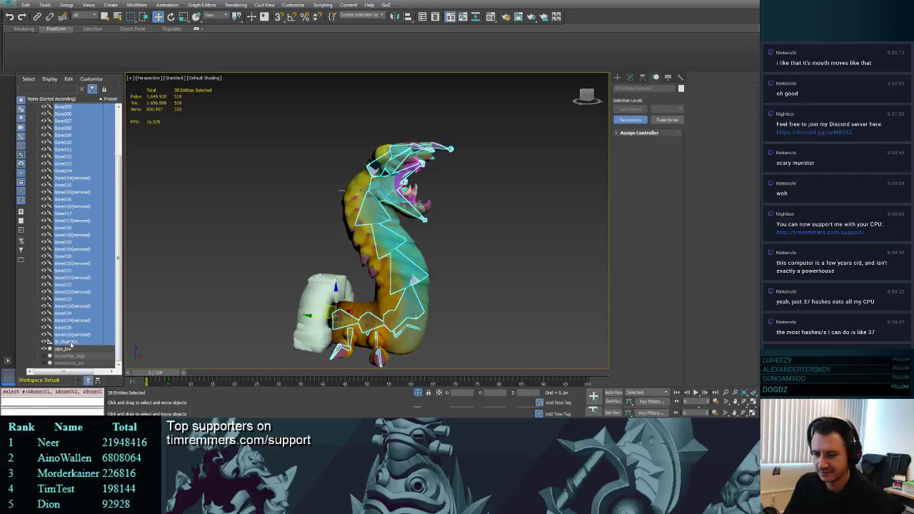
{"action": "left_click_drag", "start_coordinate": [165, 375], "coordinate": [188, 372]}
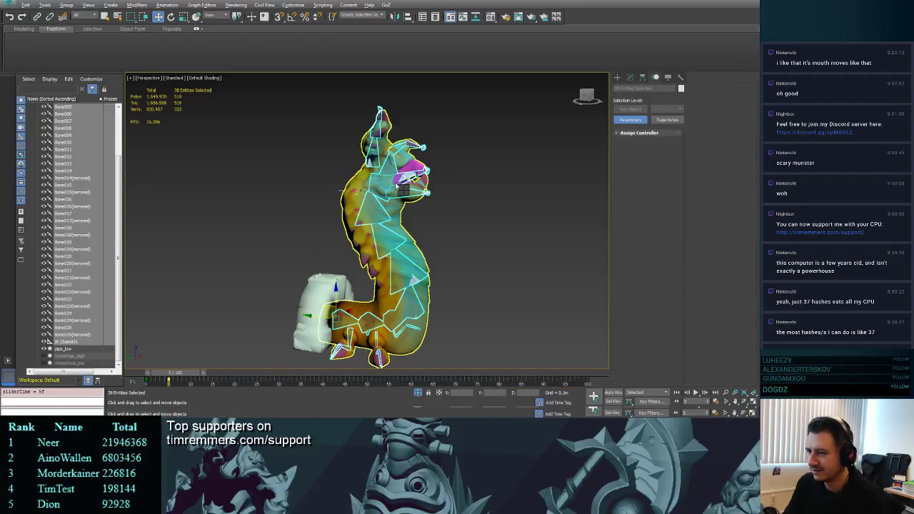
{"action": "key", "text": "shift+f"}
{"action": "left_click", "coordinate": [430, 232]}
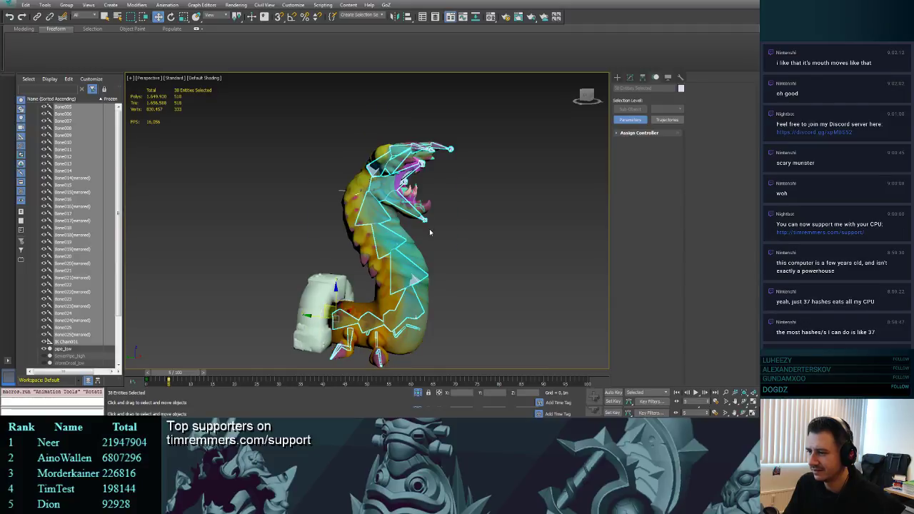
{"action": "middle_click_drag", "start_coordinate": [430, 228], "coordinate": [459, 227], "text": "alt"}
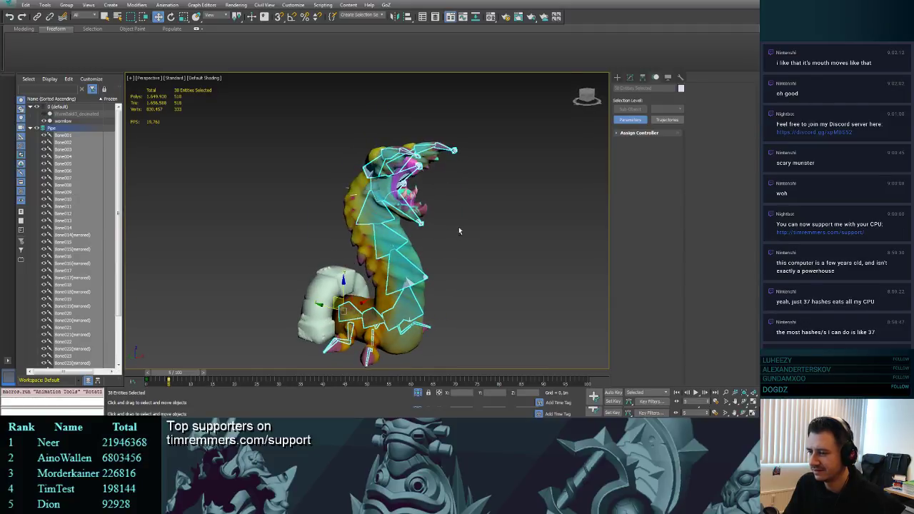
{"action": "left_click", "coordinate": [459, 227]}
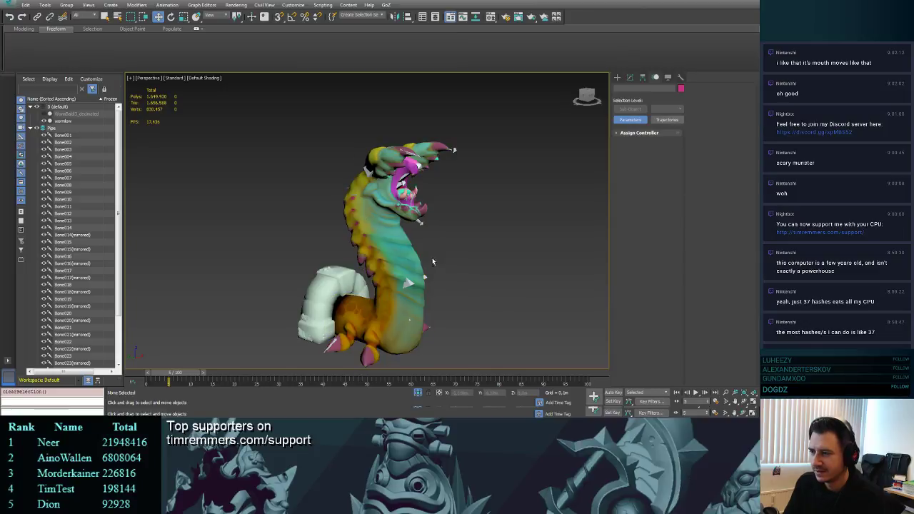
- Return to frame 0 and reset the rotations of Bone001 through Bone025(mirrored) to zero
{"action": "middle_click_drag", "start_coordinate": [432, 261], "coordinate": [385, 275], "text": "alt"}
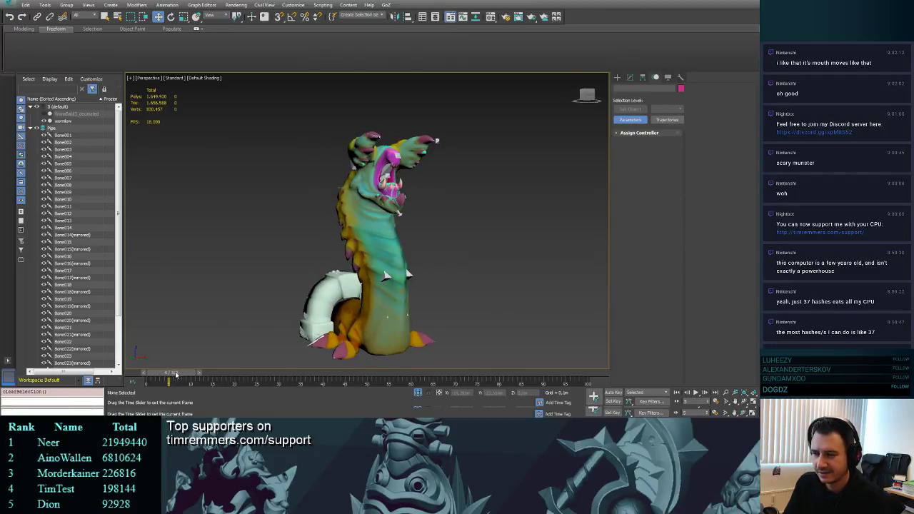
{"action": "left_click_drag", "start_coordinate": [176, 374], "coordinate": [136, 372]}
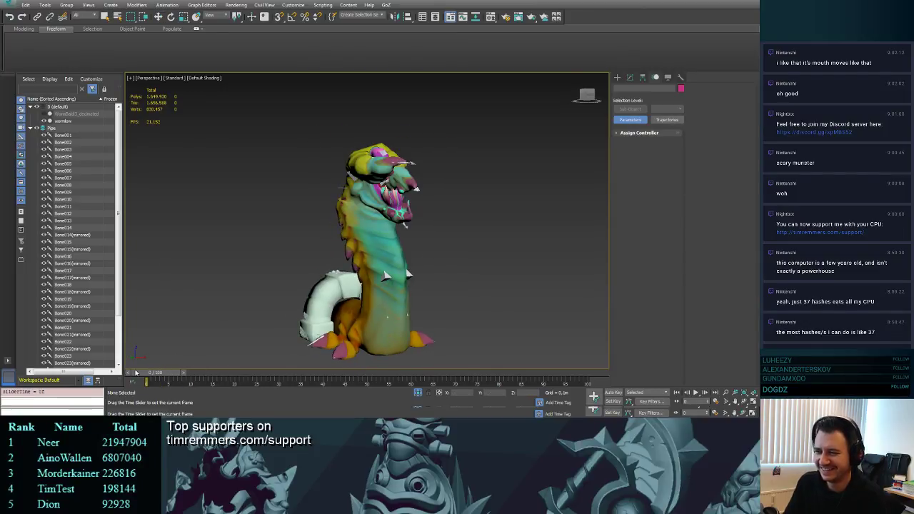
{"action": "middle_click_drag", "start_coordinate": [341, 243], "coordinate": [360, 196], "text": "alt"}
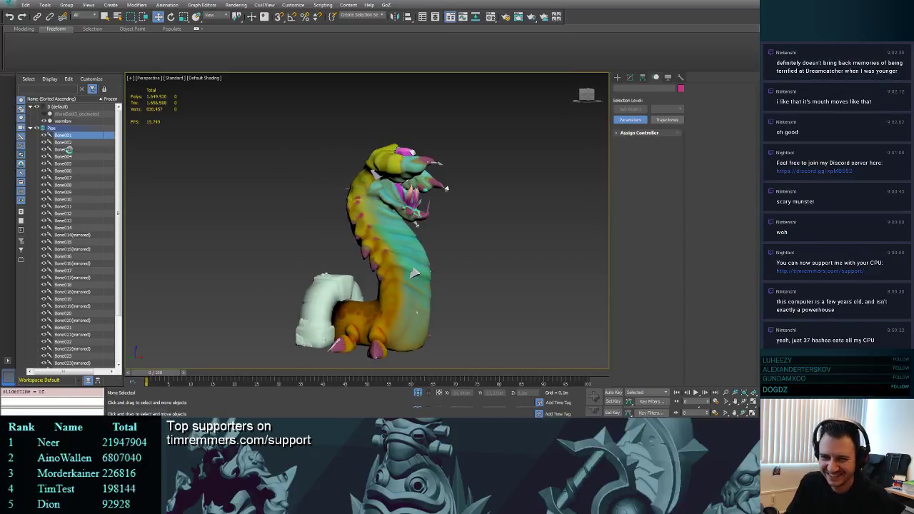
{"action": "left_click", "coordinate": [63, 135]}
{"action": "scroll", "coordinate": [115, 301], "scroll_direction": "down", "scroll_amount": 3}
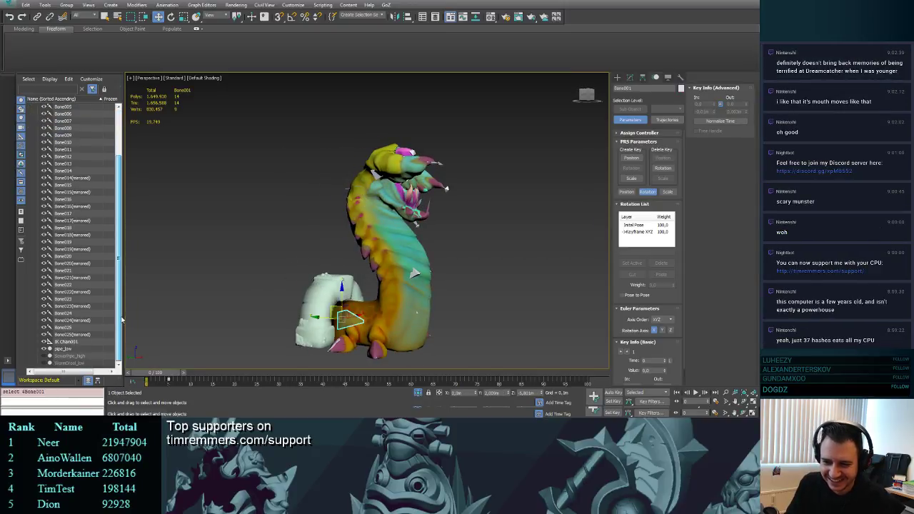
{"action": "left_click", "coordinate": [74, 334], "text": "shift"}
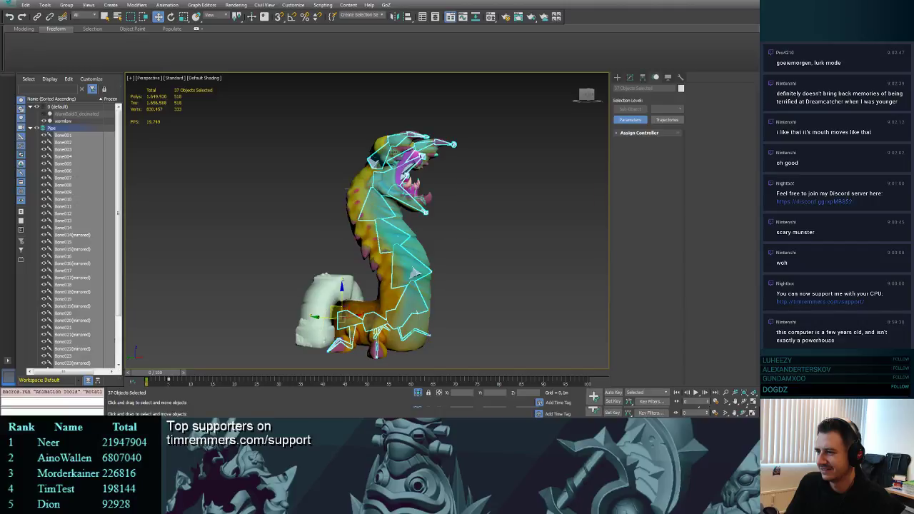
{"action": "middle_click_drag", "start_coordinate": [422, 200], "coordinate": [470, 203], "text": "alt"}
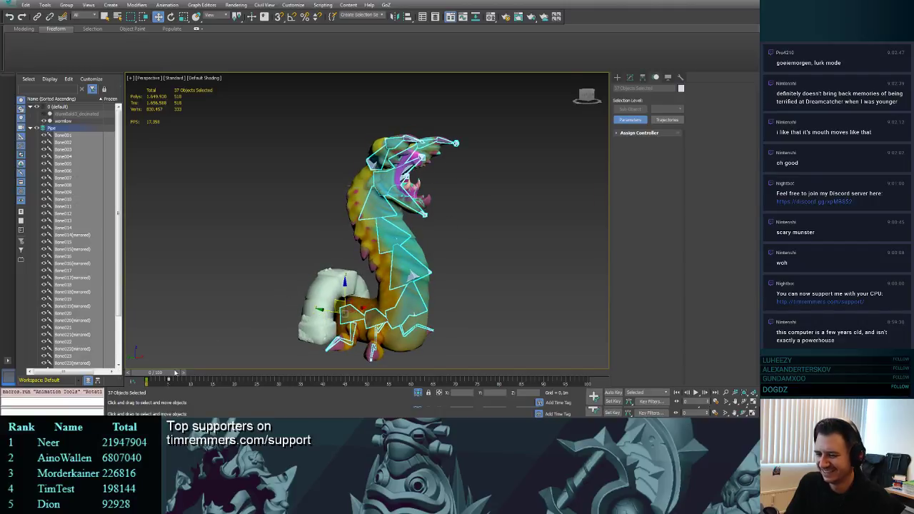
{"action": "mouse_move", "coordinate": [168, 377]}
{"action": "left_mouse_down"}
{"action": "mouse_move", "coordinate": [203, 372]}
{"action": "mouse_move", "coordinate": [158, 374]}
{"action": "left_mouse_up"}
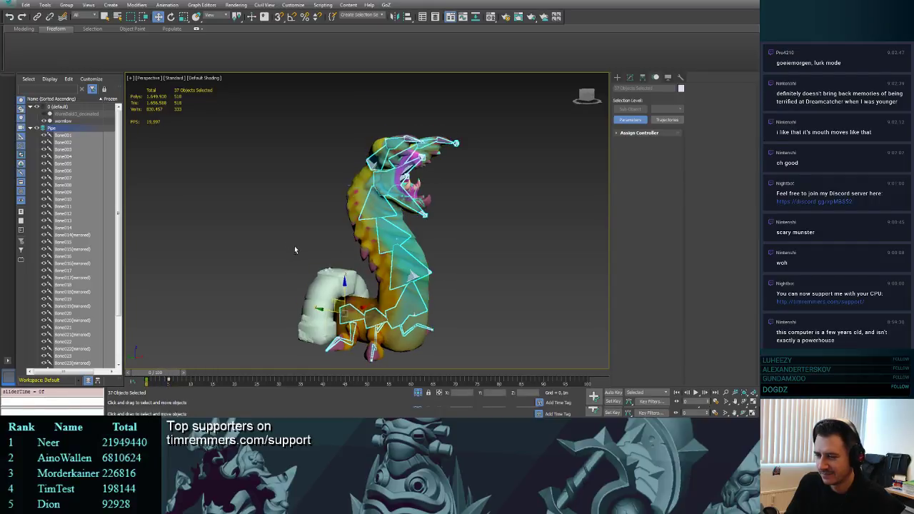
- Select everything in the scene, delete the keys at frame 5, and scrub the timeline back to frame 0
{"action": "mouse_move", "coordinate": [295, 246]}
{"action": "middle_mouse_down", "text": "alt"}
{"action": "mouse_move", "coordinate": [312, 249]}
{"action": "mouse_move", "coordinate": [300, 242]}
{"action": "middle_mouse_up", "text": "alt"}
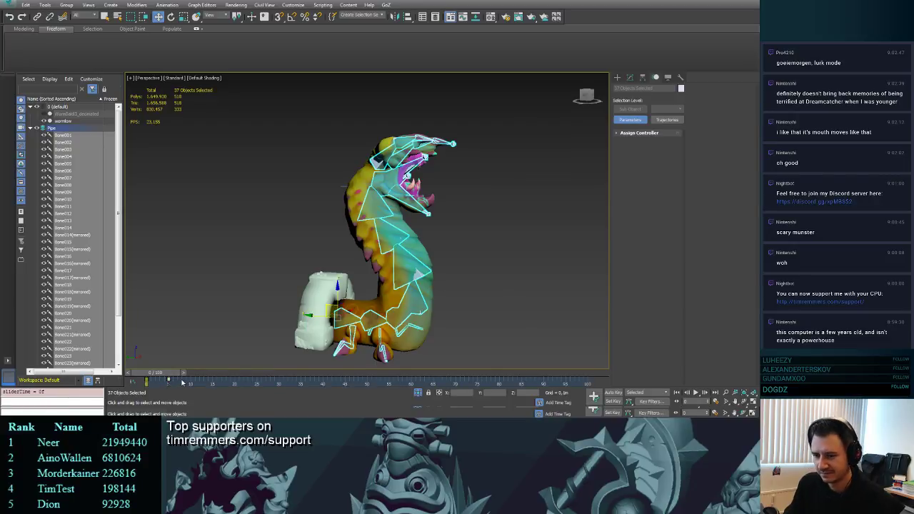
{"action": "key", "text": "ctrl+a"}
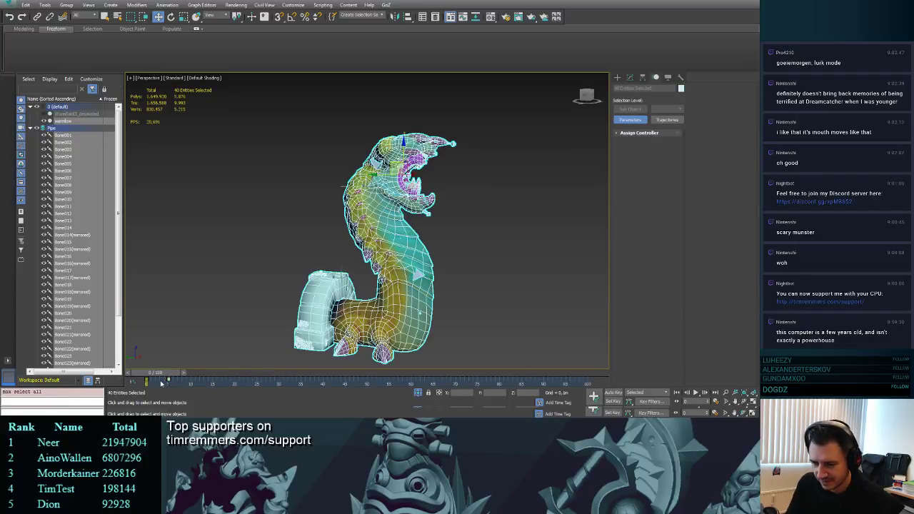
{"action": "key", "text": "Delete"}
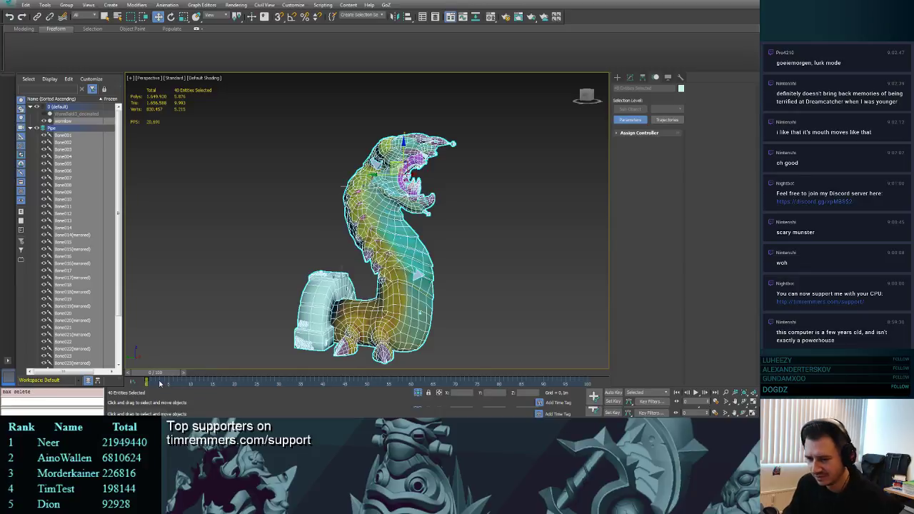
{"action": "mouse_move", "coordinate": [168, 374]}
{"action": "left_mouse_down"}
{"action": "mouse_move", "coordinate": [214, 374]}
{"action": "mouse_move", "coordinate": [154, 374]}
{"action": "left_mouse_up"}
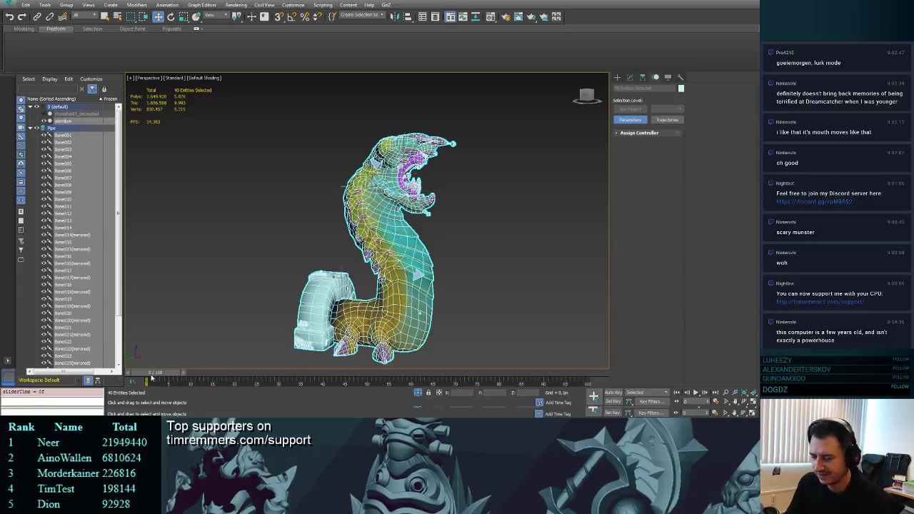
- Clear the selection, save the scene, and select IK Chain001 at the worm's neck with the Move tool
{"action": "left_click", "coordinate": [492, 225]}
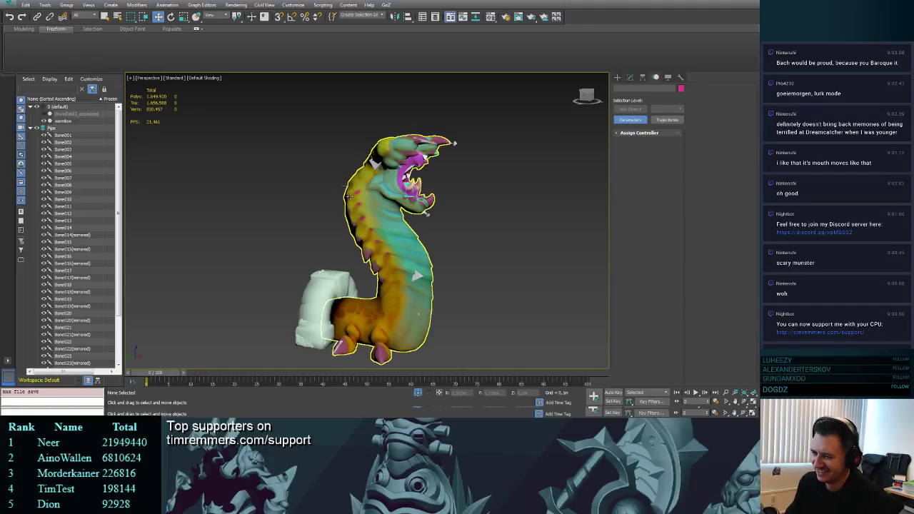
{"action": "left_click", "coordinate": [344, 186]}
{"action": "key", "text": "w"}
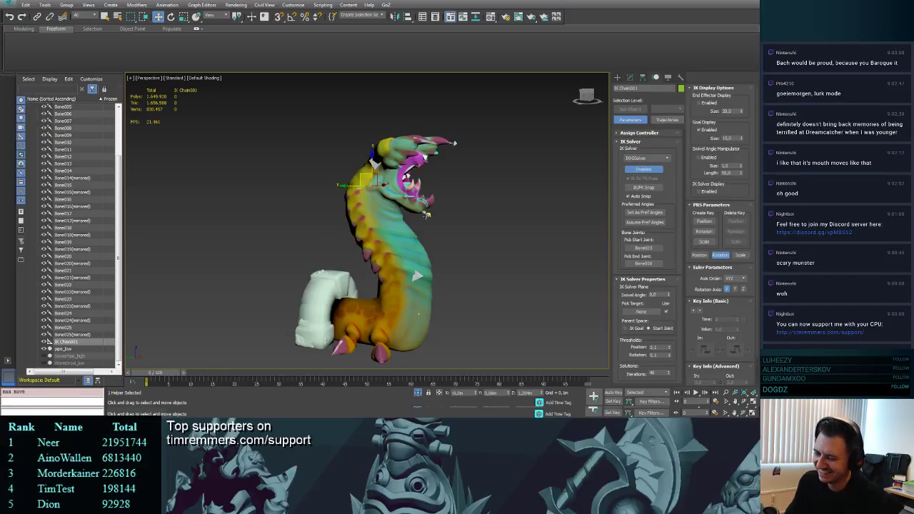
{"action": "middle_click_drag", "start_coordinate": [427, 216], "coordinate": [380, 182], "text": "alt"}
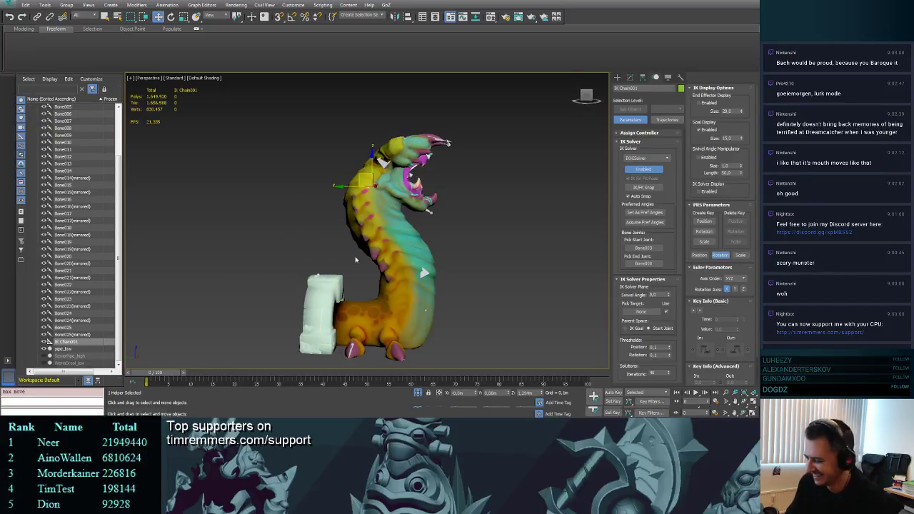
- Turn on Set Key mode and switch the key filters from Rotation to Position
{"action": "left_click", "coordinate": [613, 401]}
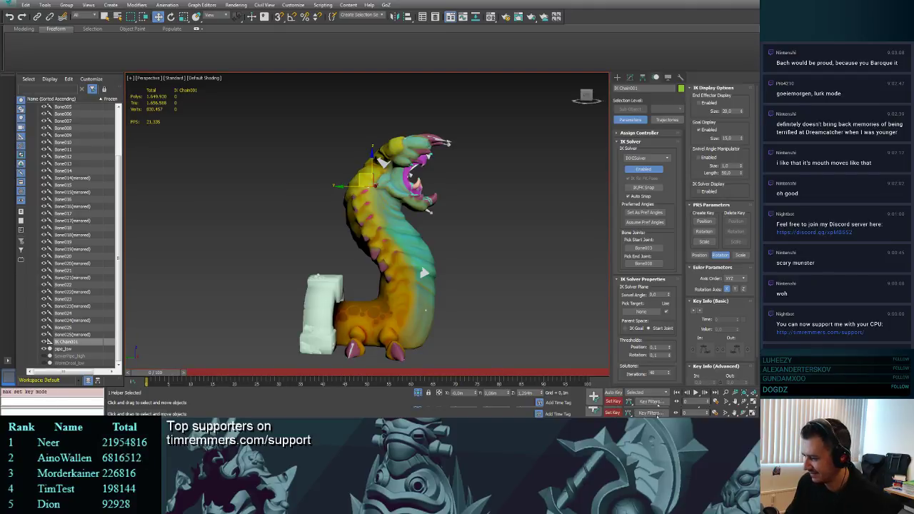
{"action": "left_click", "coordinate": [646, 402]}
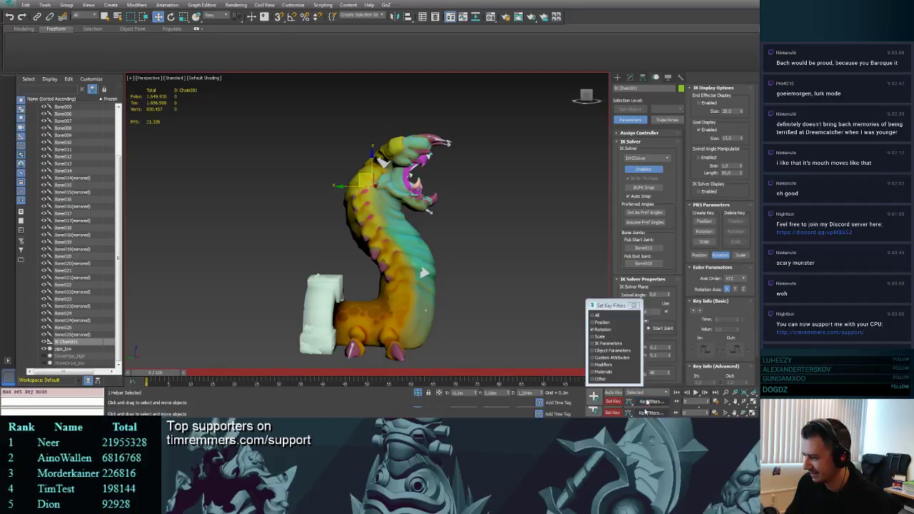
{"action": "left_click", "coordinate": [593, 329]}
{"action": "left_click", "coordinate": [592, 322]}
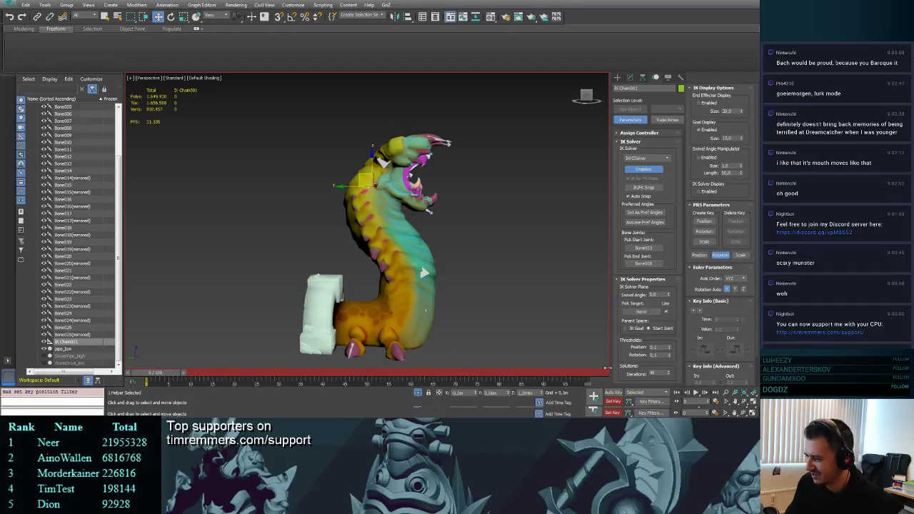
{"action": "left_click", "coordinate": [634, 306]}
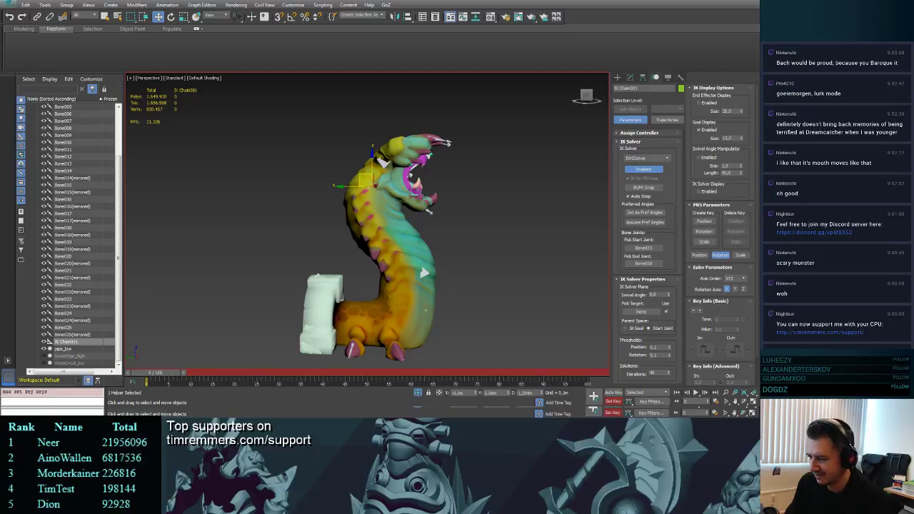
- Try to set a position key for IK Chain001 at frame 0, undoing the first attempt and repeating it
{"action": "left_click", "coordinate": [593, 398]}
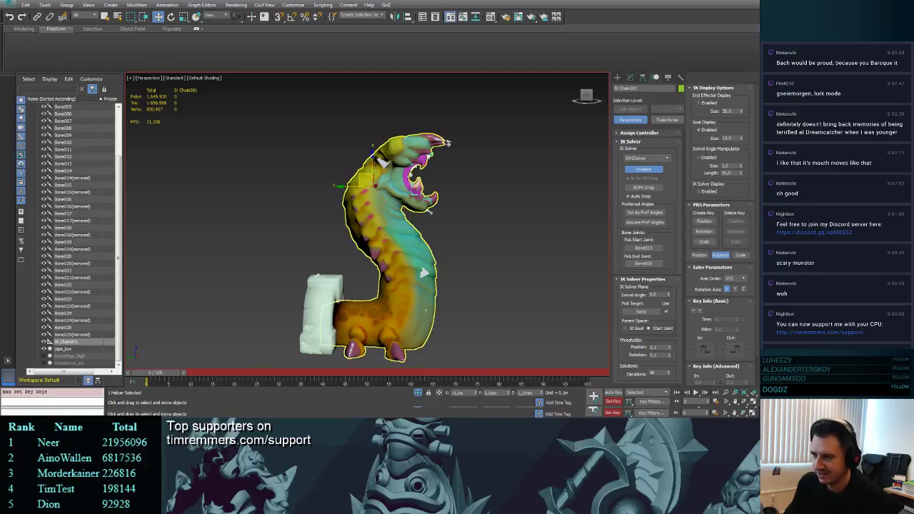
{"action": "key", "text": "ctrl+z"}
{"action": "key", "text": "ctrl+z"}
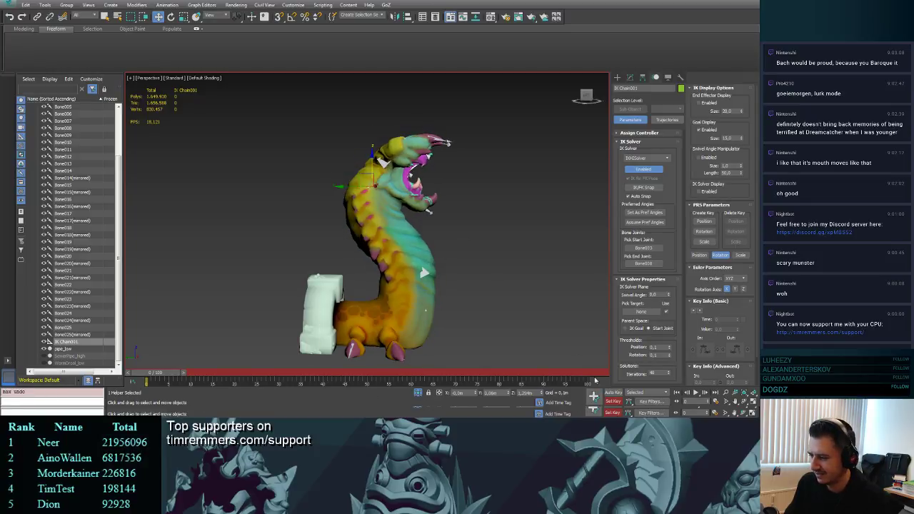
{"action": "left_click", "coordinate": [594, 396]}
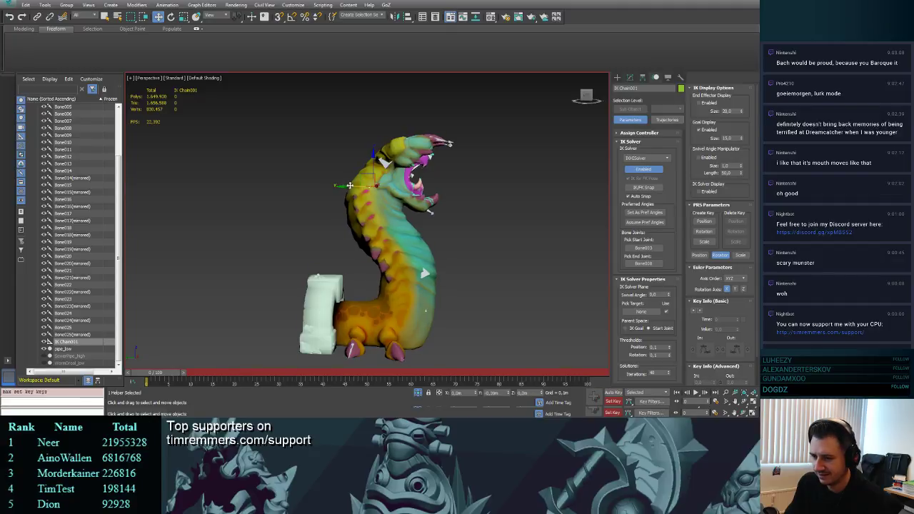
- Try moving the IK Chain001 goal with Auto Key turned on, undoing each test move
{"action": "left_click", "coordinate": [612, 393]}
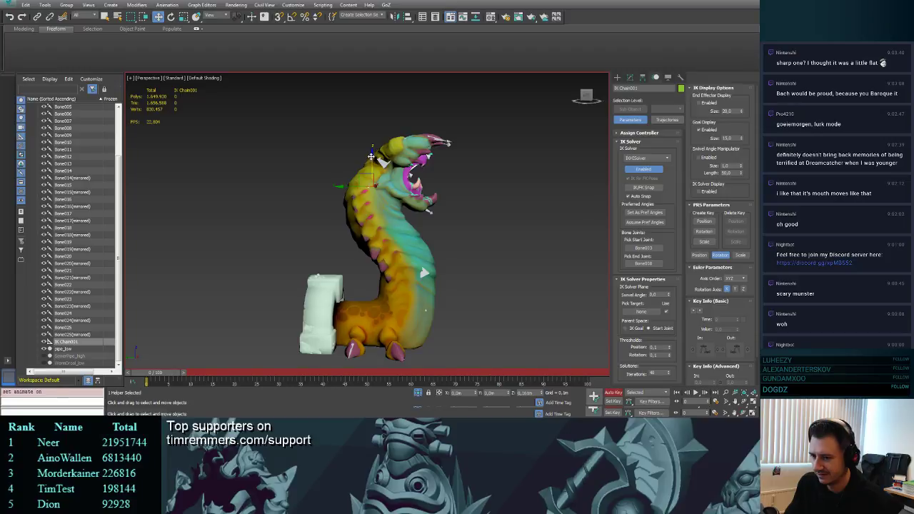
{"action": "left_click_drag", "start_coordinate": [372, 156], "coordinate": [371, 148]}
{"action": "key", "text": "ctrl+z"}
{"action": "middle_click_drag", "start_coordinate": [295, 272], "coordinate": [263, 244]}
{"action": "left_click_drag", "start_coordinate": [373, 136], "coordinate": [417, 162]}
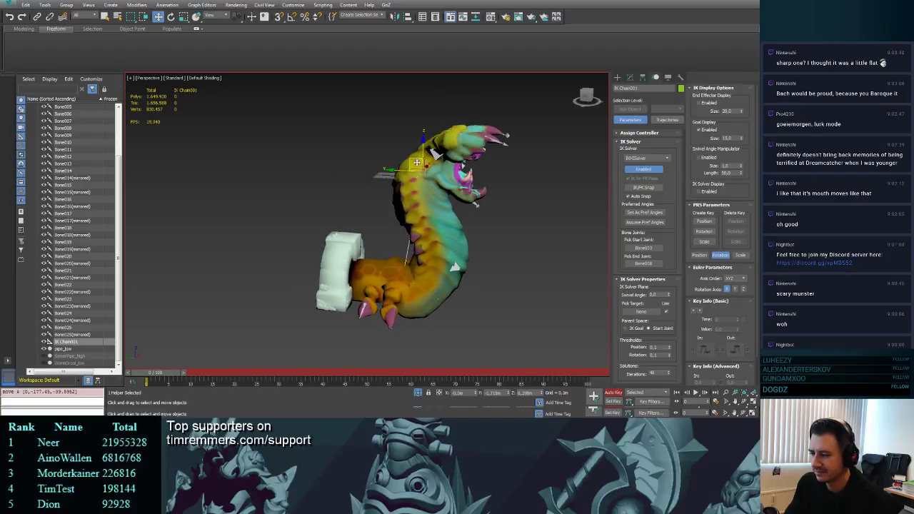
{"action": "key", "text": "ctrl+z"}
- Return to Set Key mode and try to set position keys for IK Chain001 at frames 0 and 5
{"action": "left_click", "coordinate": [613, 402]}
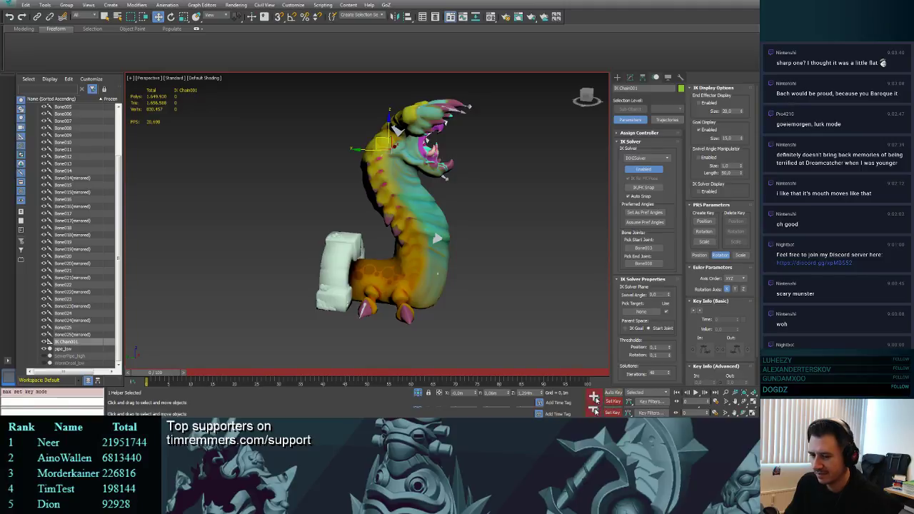
{"action": "left_click", "coordinate": [595, 403]}
{"action": "left_click_drag", "start_coordinate": [164, 377], "coordinate": [188, 379]}
{"action": "left_click", "coordinate": [593, 400]}
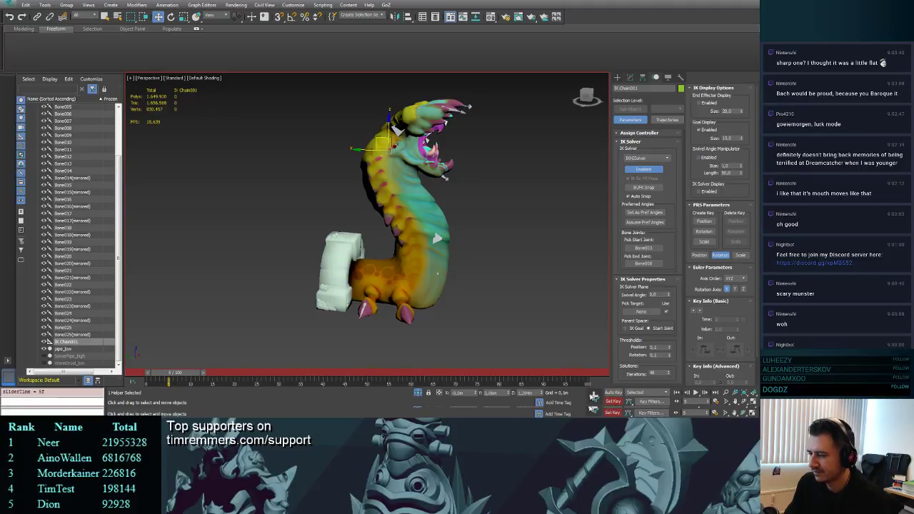
{"action": "left_click", "coordinate": [593, 400]}
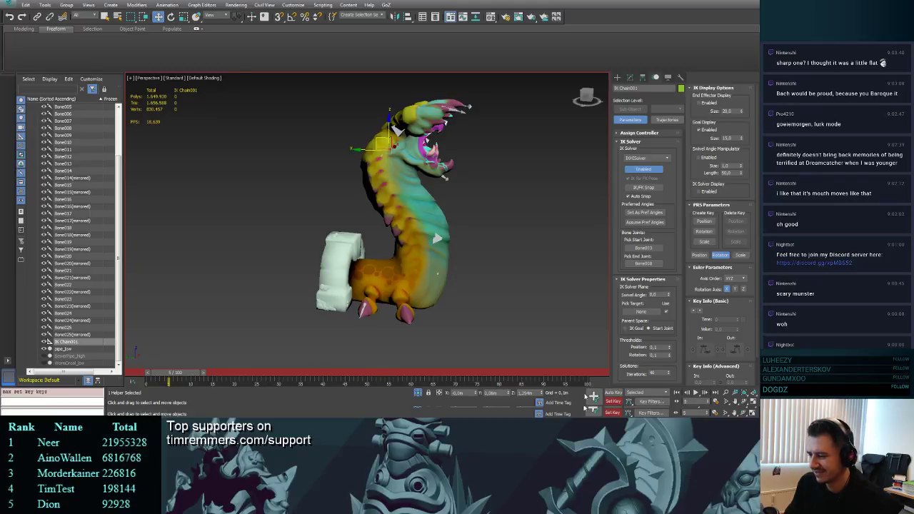
- Test-move the IK Chain001 goal at frame 5, undo the move, and return to frame 0
{"action": "mouse_move", "coordinate": [367, 145]}
{"action": "middle_mouse_down", "text": "alt"}
{"action": "mouse_move", "coordinate": [389, 142]}
{"action": "mouse_move", "coordinate": [336, 142]}
{"action": "mouse_move", "coordinate": [382, 140]}
{"action": "middle_mouse_up", "text": "alt"}
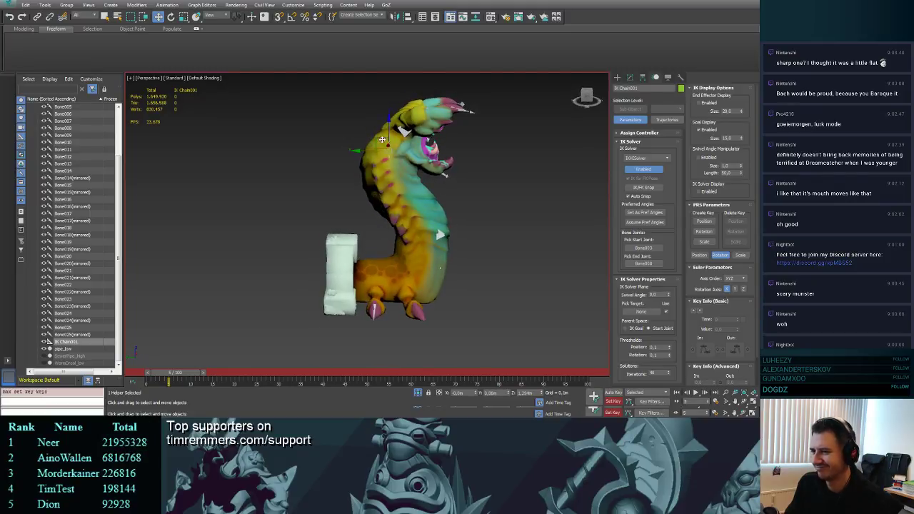
{"action": "mouse_move", "coordinate": [383, 139]}
{"action": "left_mouse_down"}
{"action": "mouse_move", "coordinate": [367, 125]}
{"action": "mouse_move", "coordinate": [337, 151]}
{"action": "mouse_move", "coordinate": [393, 142]}
{"action": "left_mouse_up"}
{"action": "key", "text": "ctrl+z"}
{"action": "left_click_drag", "start_coordinate": [194, 373], "coordinate": [159, 375]}
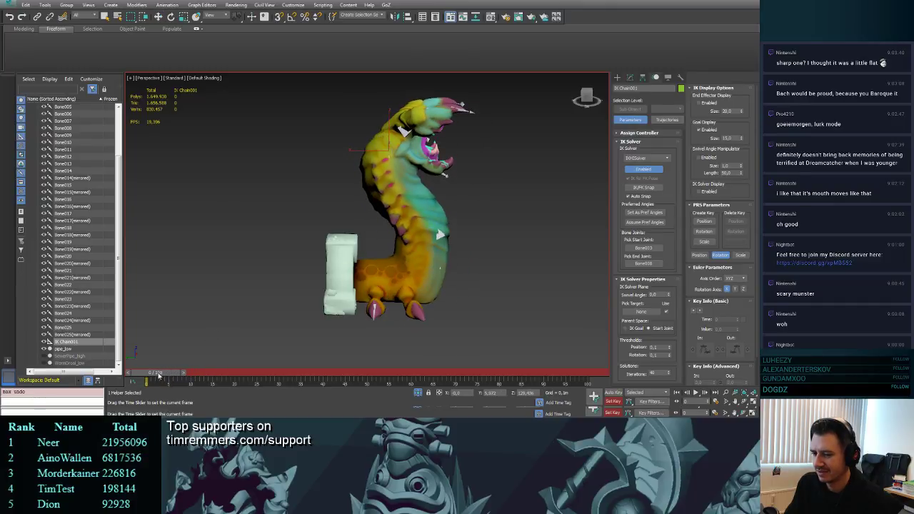
- Try to reset IK Chain001 with the Transform To Zero command
{"action": "key", "text": "w"}
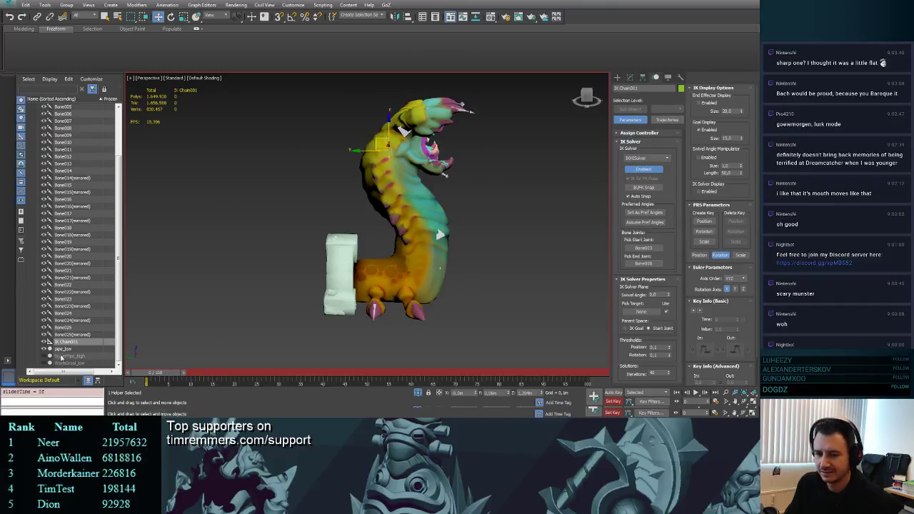
{"action": "left_click_drag", "start_coordinate": [381, 137], "coordinate": [390, 158]}
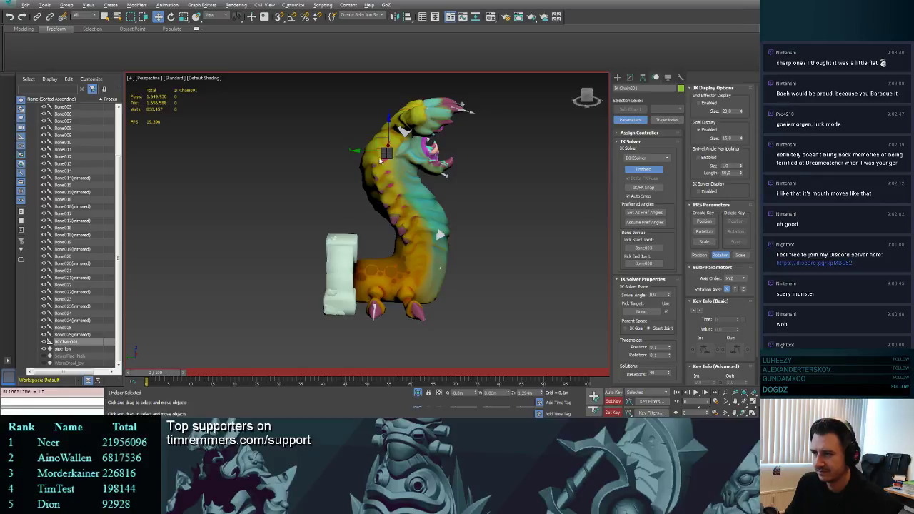
{"action": "left_click", "coordinate": [372, 142]}
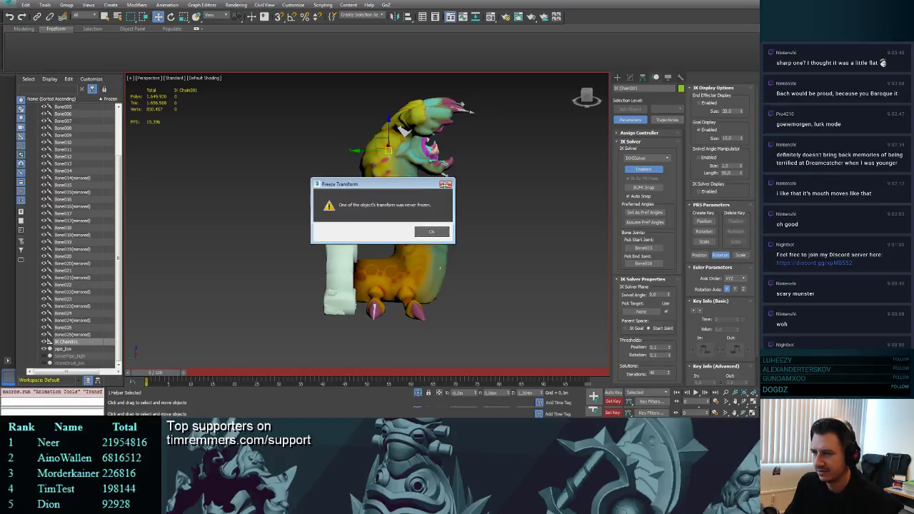
{"action": "left_click", "coordinate": [445, 184]}
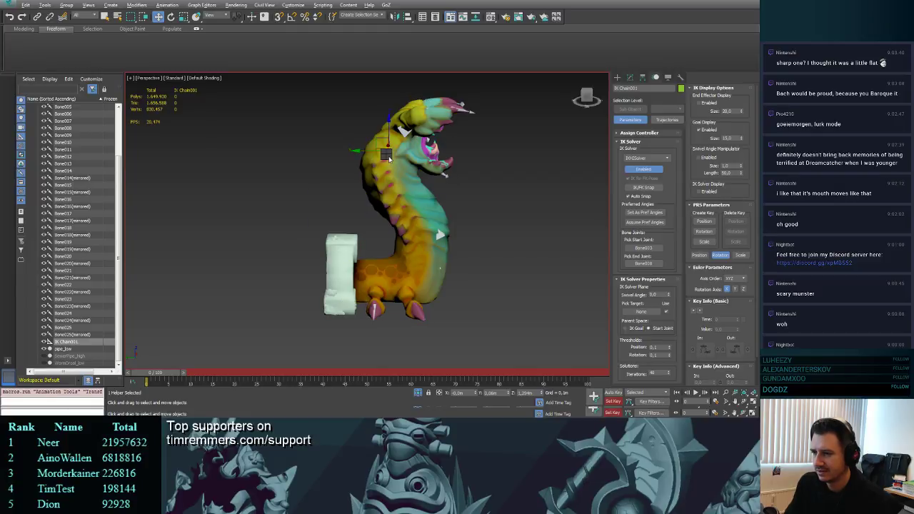
- Freeze the transforms of IK Chain001 and test them by moving the goal behind the worm and applying Transform To Zero
{"action": "left_click", "coordinate": [372, 132]}
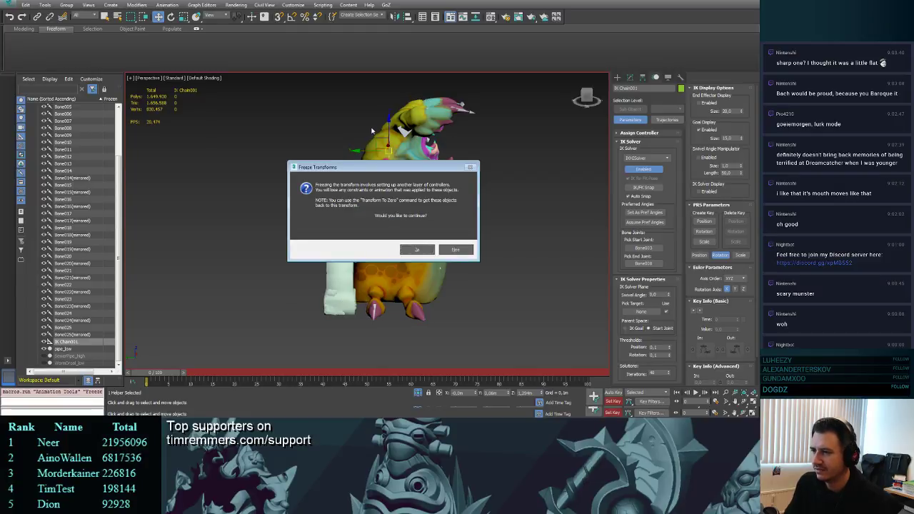
{"action": "left_click", "coordinate": [415, 249]}
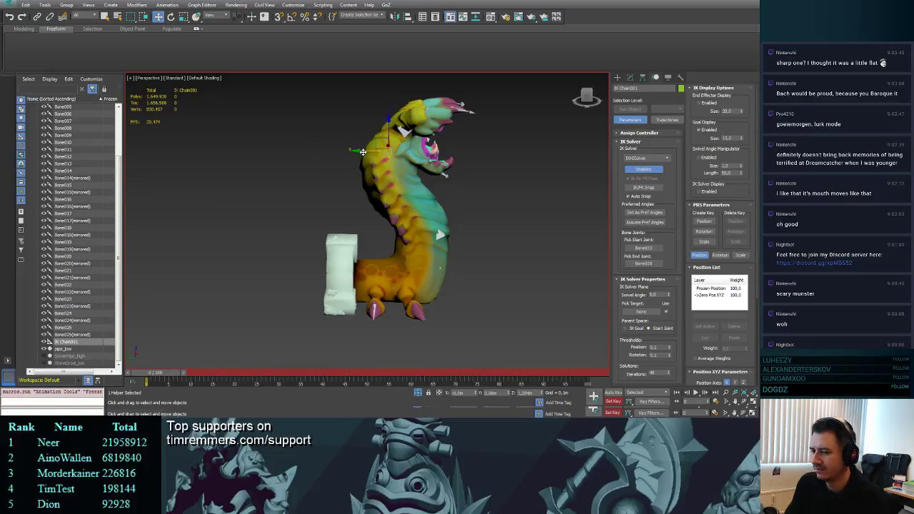
{"action": "left_click_drag", "start_coordinate": [361, 150], "coordinate": [251, 158]}
{"action": "left_click", "coordinate": [251, 159]}
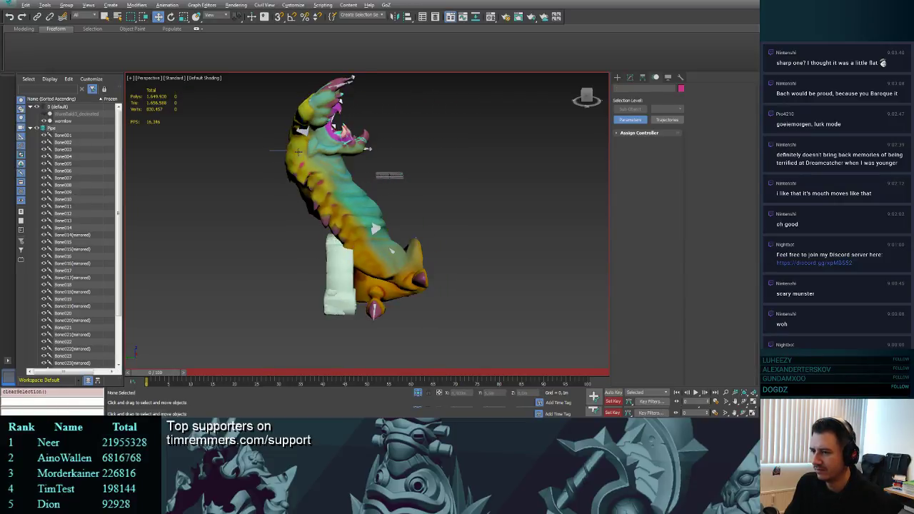
{"action": "left_click", "coordinate": [280, 151]}
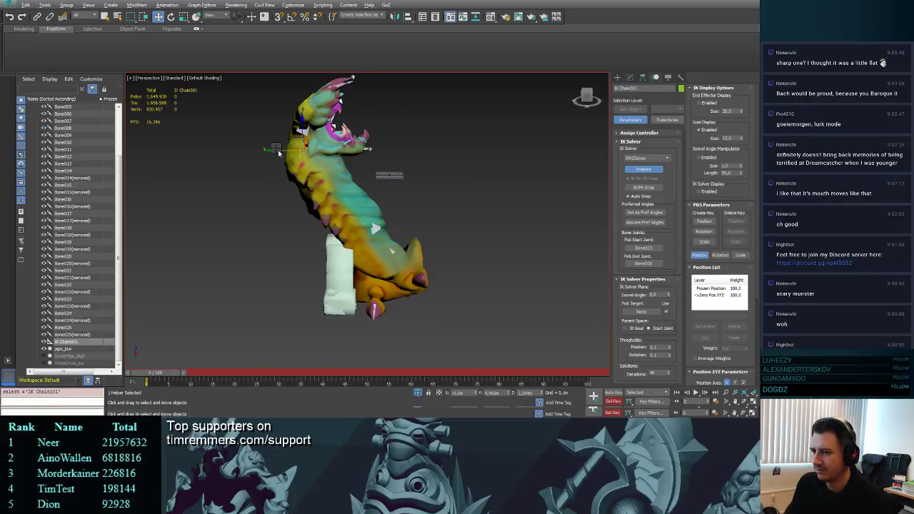
{"action": "left_click", "coordinate": [266, 135]}
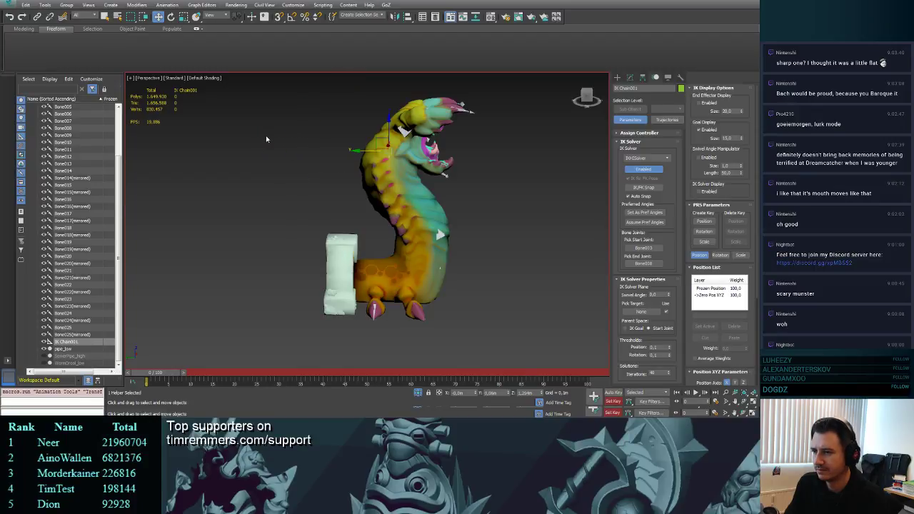
- Turn off Set Key mode and save the scene
{"action": "middle_click_drag", "start_coordinate": [484, 180], "coordinate": [476, 189], "text": "alt"}
{"action": "left_click", "coordinate": [613, 402]}
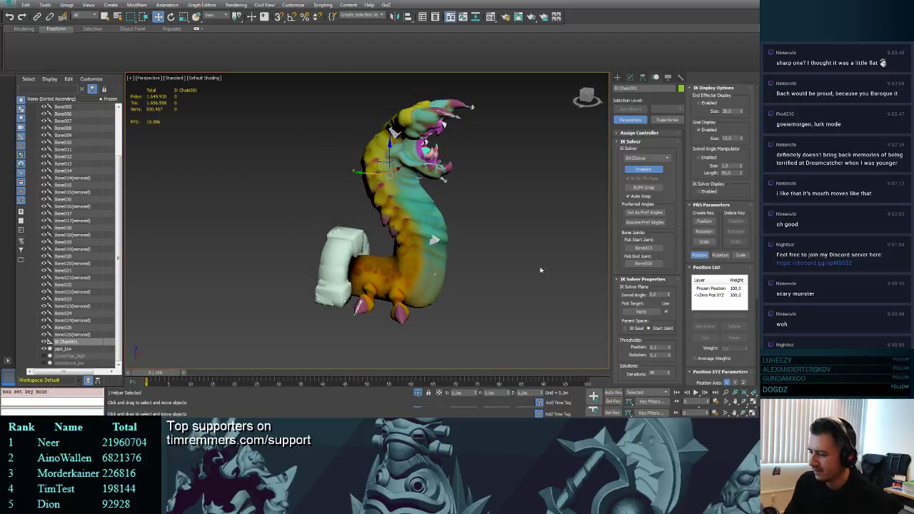
{"action": "middle_click_drag", "start_coordinate": [522, 228], "coordinate": [512, 236], "text": "alt"}
{"action": "key", "text": "ctrl+s"}
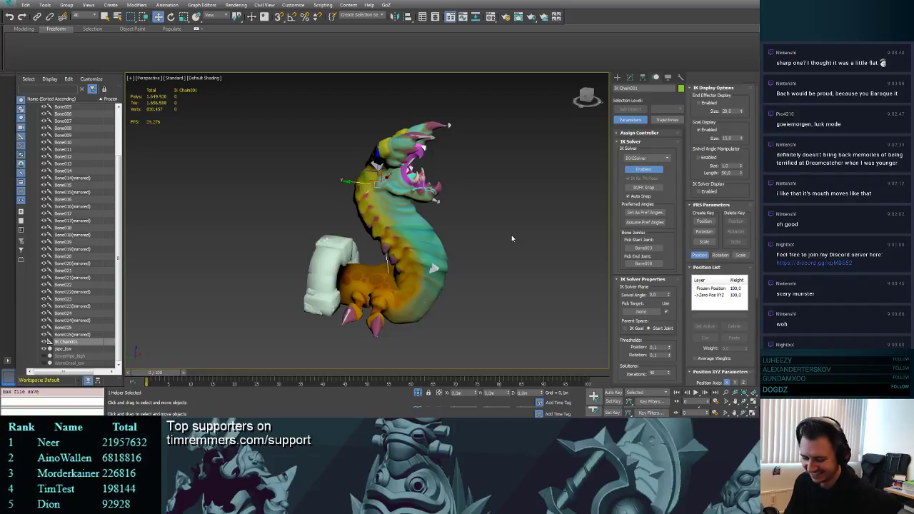
- Compare the pose by undoing and redoing the reset, and undo back to before the transforms of IK Chain001 were frozen
{"action": "middle_click_drag", "start_coordinate": [475, 243], "coordinate": [485, 237], "text": "alt"}
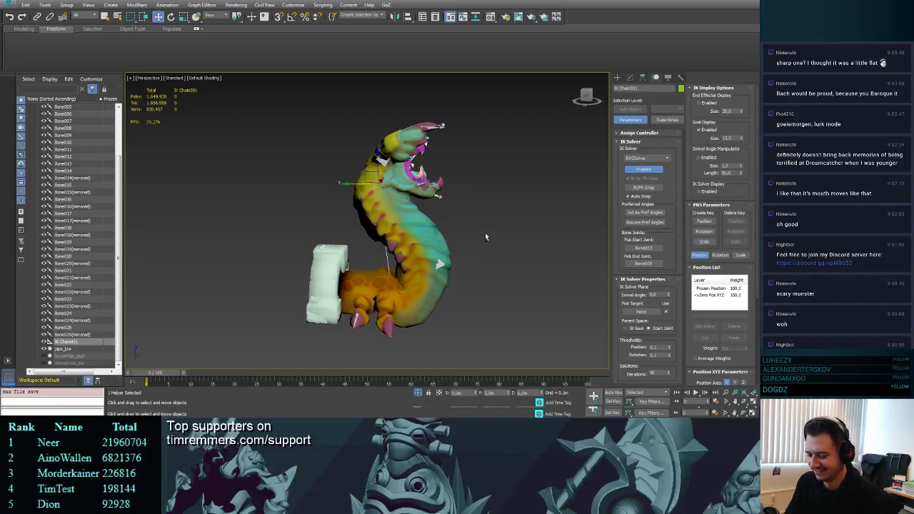
{"action": "key", "text": "ctrl+z"}
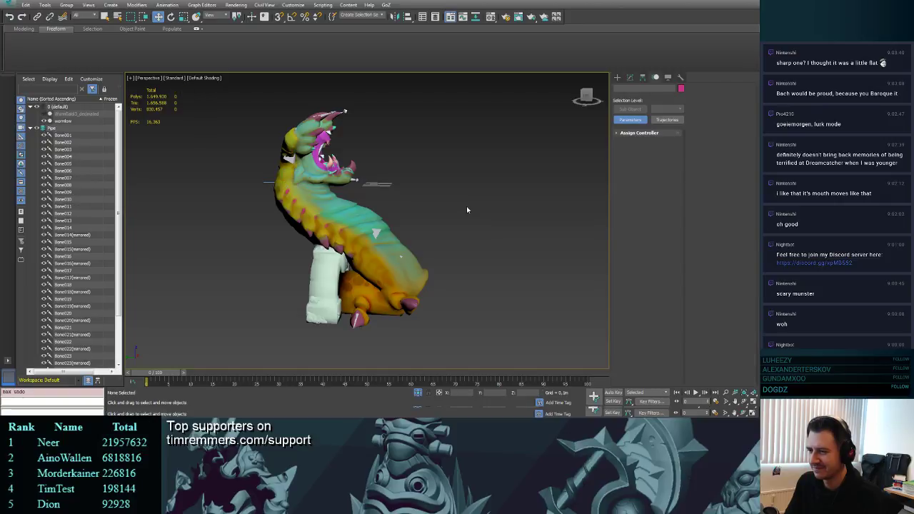
{"action": "key", "text": "ctrl+y"}
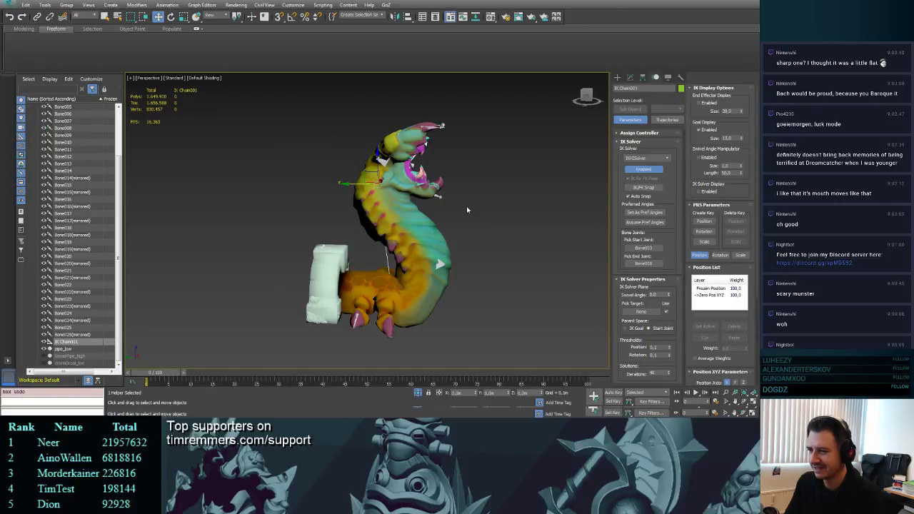
{"action": "key", "text": "ctrl+z"}
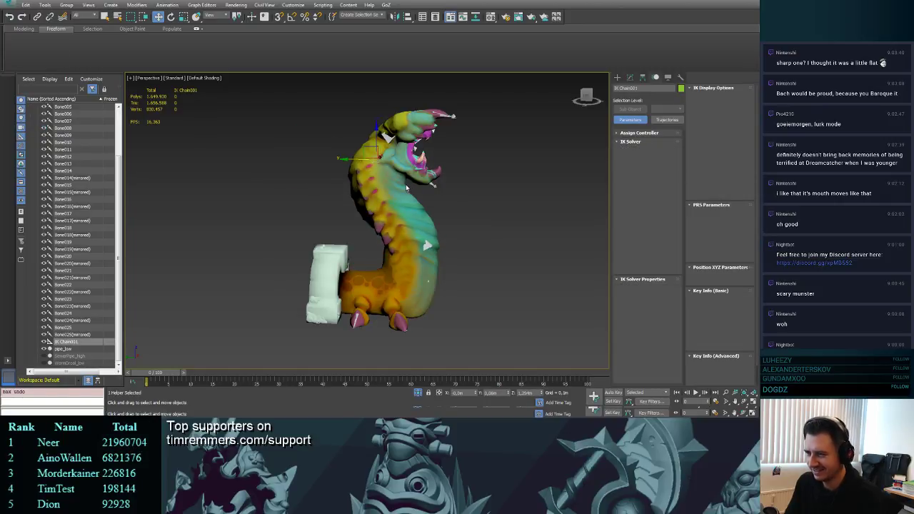
- Freeze the transforms of IK Chain001 in the undone pose, accepting the extra layer of controllers
{"action": "left_click", "coordinate": [345, 158]}
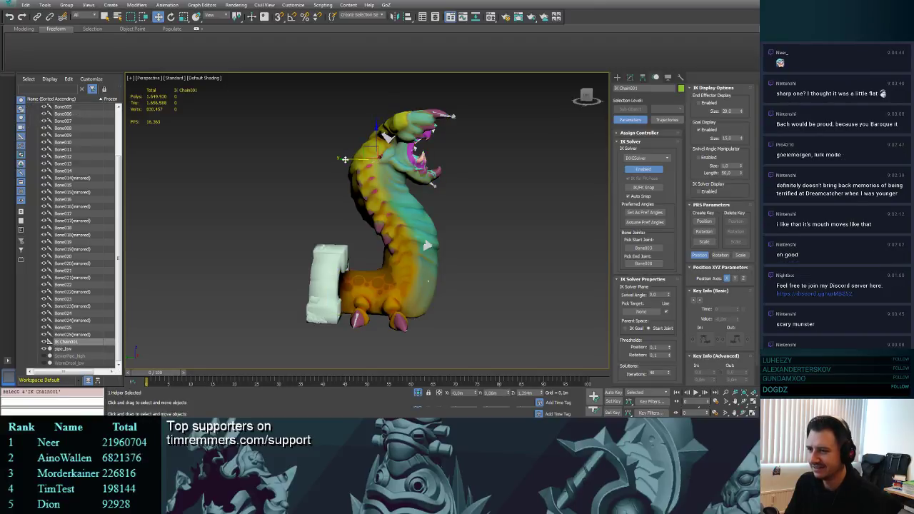
{"action": "right_click", "coordinate": [346, 160]}
{"action": "left_click", "coordinate": [331, 133]}
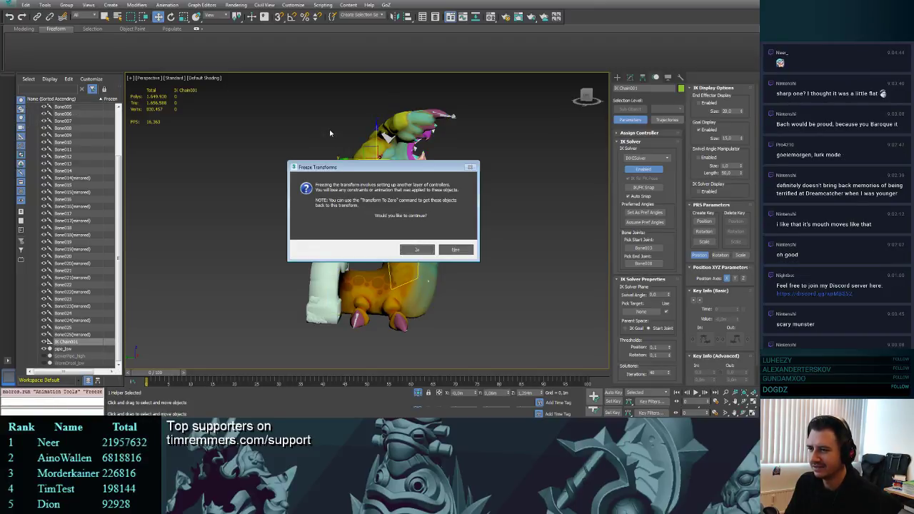
{"action": "left_click", "coordinate": [417, 250]}
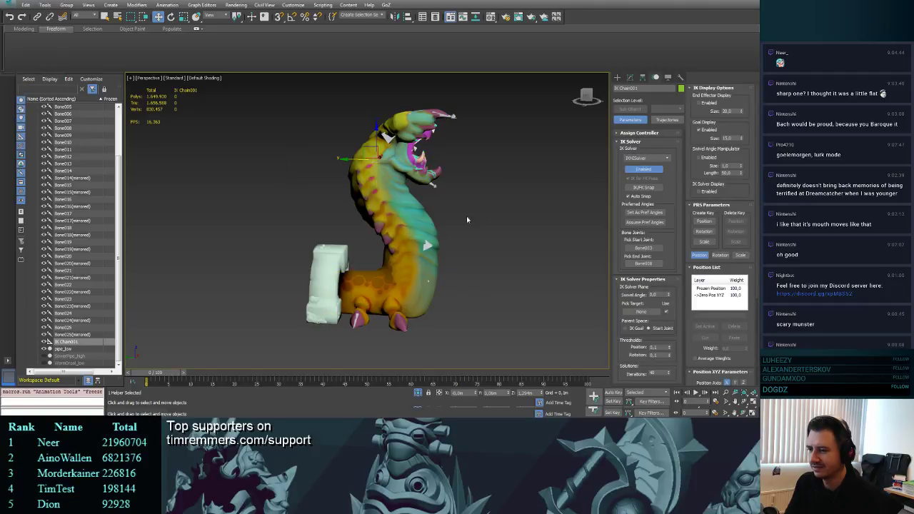
- Save the scene and switch to Substance Painter to examine the textured worm and its drool
{"action": "key", "text": "ctrl+s"}
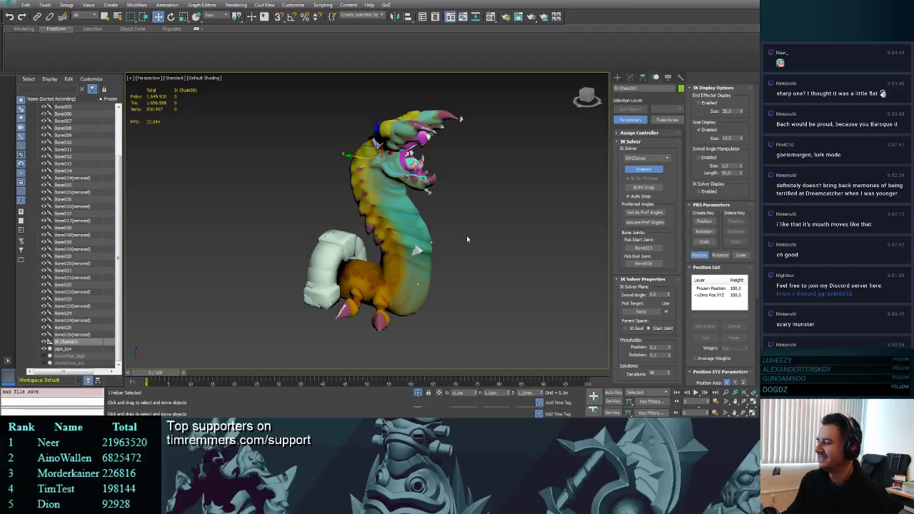
{"action": "key", "text": "alt+Tab"}
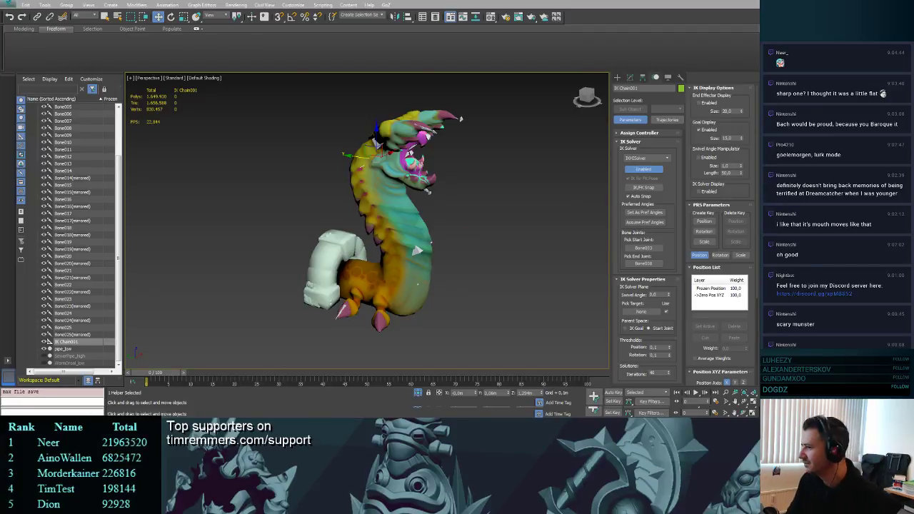
{"action": "mouse_move", "coordinate": [451, 178]}
{"action": "left_mouse_down", "text": "alt"}
{"action": "mouse_move", "coordinate": [289, 180]}
{"action": "mouse_move", "coordinate": [293, 167]}
{"action": "mouse_move", "coordinate": [244, 167]}
{"action": "mouse_move", "coordinate": [279, 158]}
{"action": "mouse_move", "coordinate": [457, 167]}
{"action": "mouse_move", "coordinate": [425, 233]}
{"action": "mouse_move", "coordinate": [347, 250]}
{"action": "mouse_move", "coordinate": [336, 138]}
{"action": "mouse_move", "coordinate": [416, 176]}
{"action": "left_mouse_up", "text": "alt"}
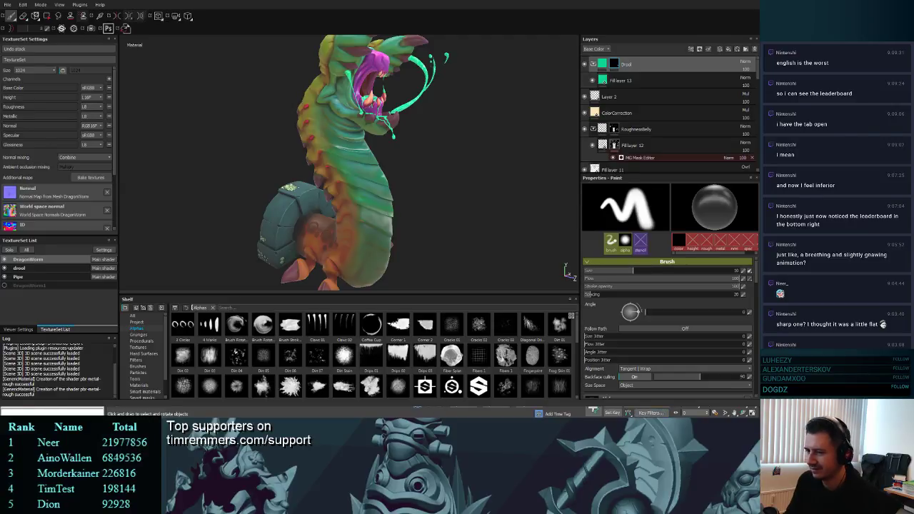
{"action": "key", "text": "alt+Tab"}
{"action": "key", "text": "alt+Tab"}
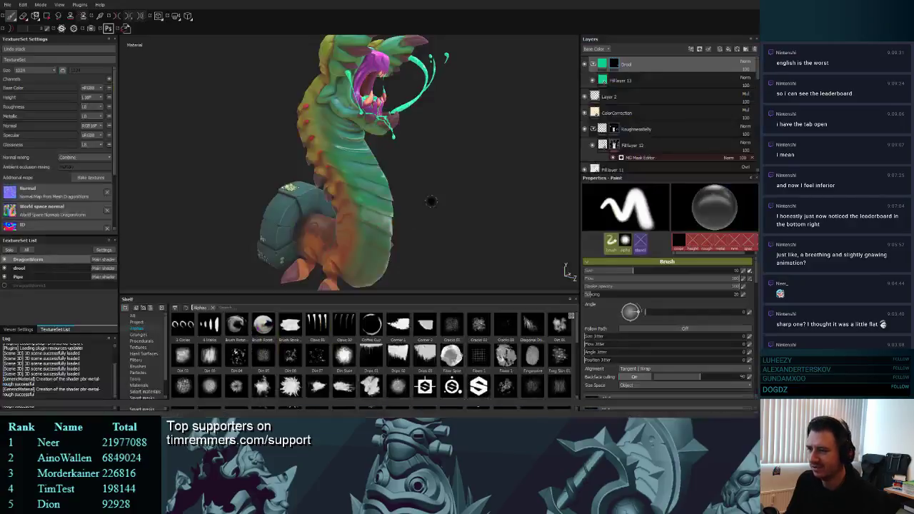
{"action": "right_click_drag", "start_coordinate": [429, 178], "coordinate": [425, 121], "text": "alt"}
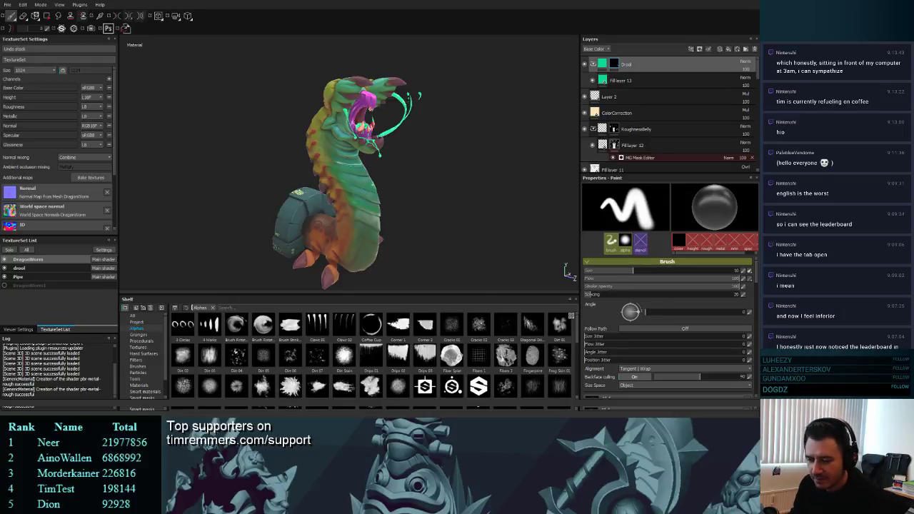
- Switch back to 3ds Max and test-rotate the lower jaw bone Bone010, undoing both rotations
{"action": "key", "text": "alt+Tab"}
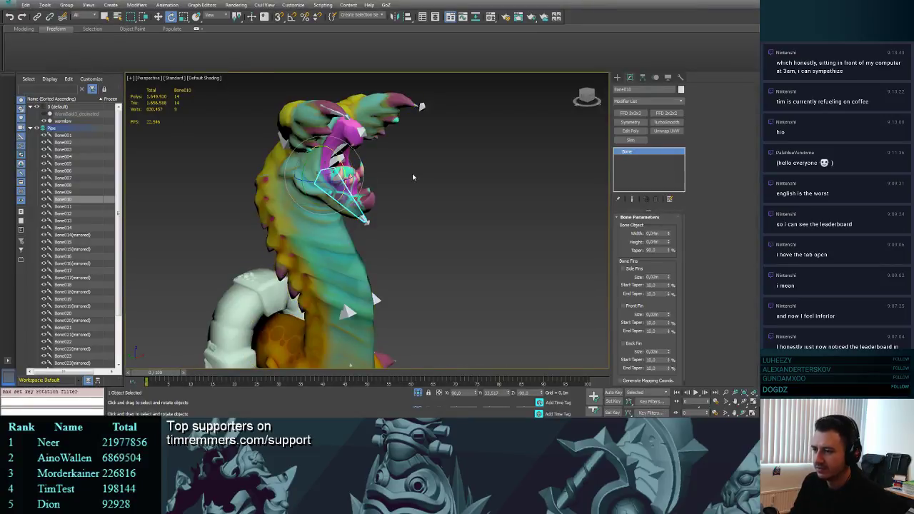
{"action": "mouse_move", "coordinate": [413, 176]}
{"action": "middle_mouse_down", "text": "alt"}
{"action": "mouse_move", "coordinate": [448, 167]}
{"action": "mouse_move", "coordinate": [411, 189]}
{"action": "mouse_move", "coordinate": [433, 146]}
{"action": "mouse_move", "coordinate": [433, 178]}
{"action": "mouse_move", "coordinate": [453, 188]}
{"action": "middle_mouse_up", "text": "alt"}
{"action": "scroll", "coordinate": [433, 147], "scroll_direction": "down", "scroll_amount": 3}
{"action": "scroll", "coordinate": [452, 188], "scroll_direction": "up", "scroll_amount": 3}
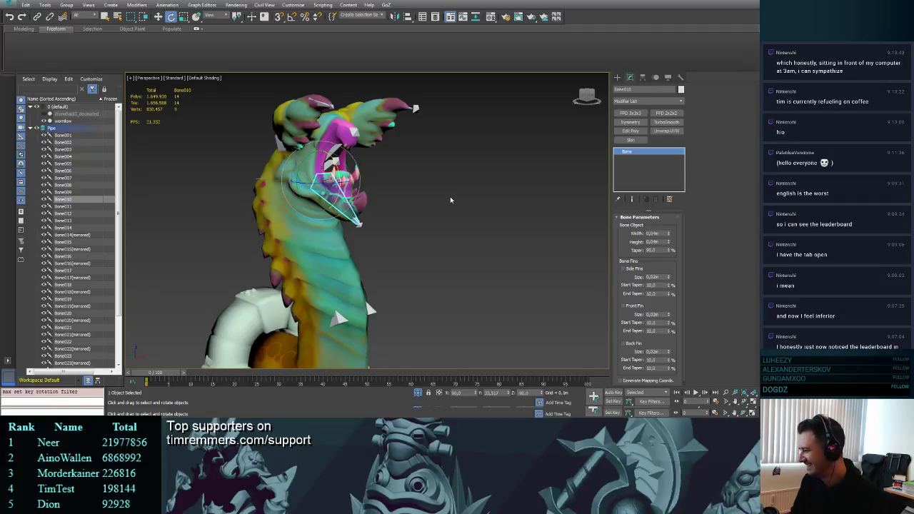
{"action": "middle_click_drag", "start_coordinate": [384, 202], "coordinate": [353, 180]}
{"action": "scroll", "coordinate": [451, 206], "scroll_direction": "up", "scroll_amount": 3}
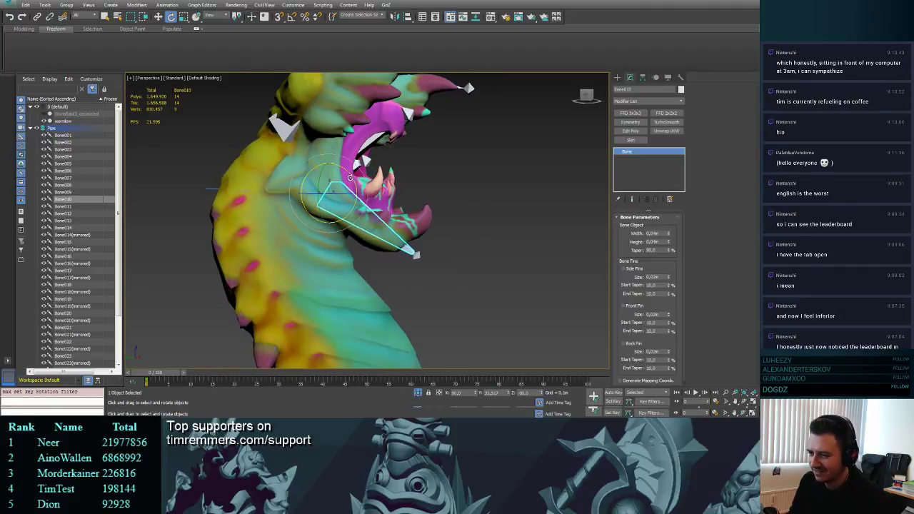
{"action": "scroll", "coordinate": [350, 178], "scroll_direction": "up", "scroll_amount": 2}
{"action": "left_click_drag", "start_coordinate": [351, 178], "coordinate": [360, 159]}
{"action": "key", "text": "ctrl+z"}
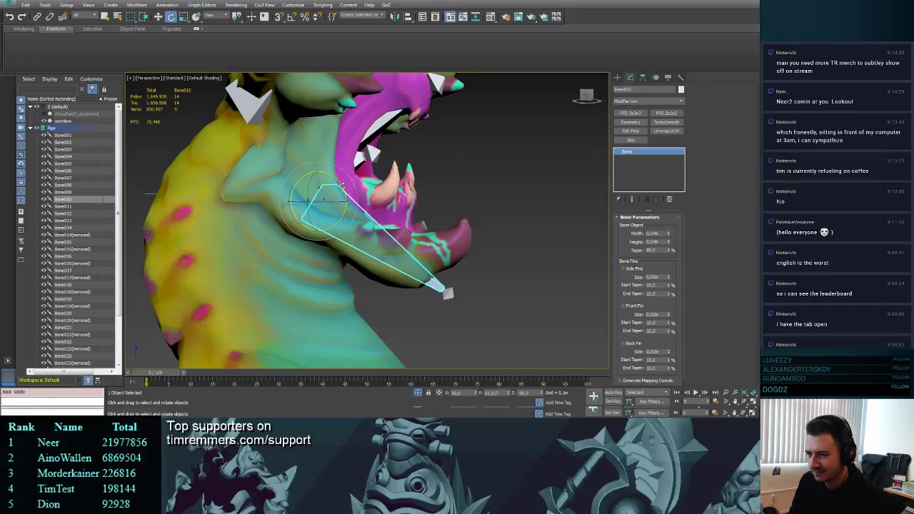
{"action": "left_click_drag", "start_coordinate": [342, 184], "coordinate": [340, 163]}
{"action": "key", "text": "ctrl+z"}
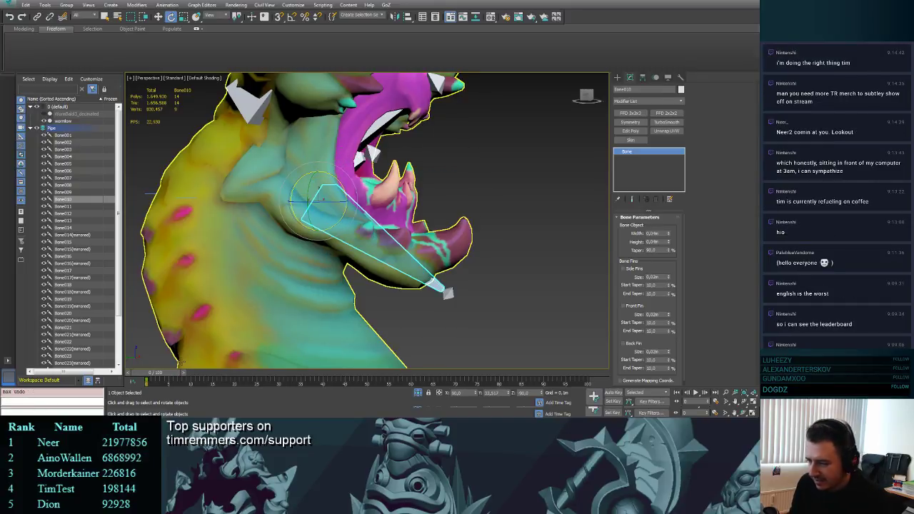
- Turn on Set Key mode, undo the trial jaw rotation made at frame 5, and key Bone010's rest pose at frame 0
{"action": "left_click_drag", "start_coordinate": [152, 375], "coordinate": [178, 376]}
{"action": "key", "text": "e"}
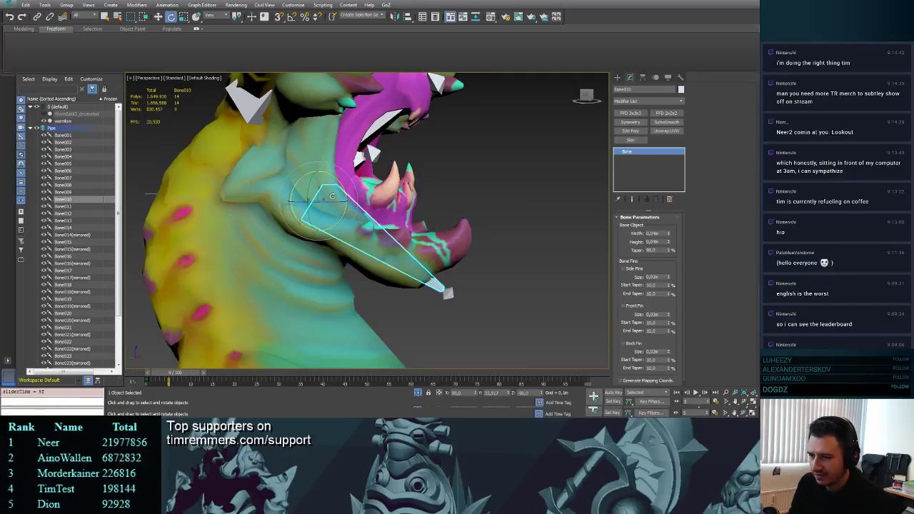
{"action": "mouse_move", "coordinate": [345, 188]}
{"action": "left_mouse_down"}
{"action": "mouse_move", "coordinate": [343, 171]}
{"action": "mouse_move", "coordinate": [343, 211]}
{"action": "mouse_move", "coordinate": [342, 193]}
{"action": "mouse_move", "coordinate": [345, 203]}
{"action": "left_mouse_up"}
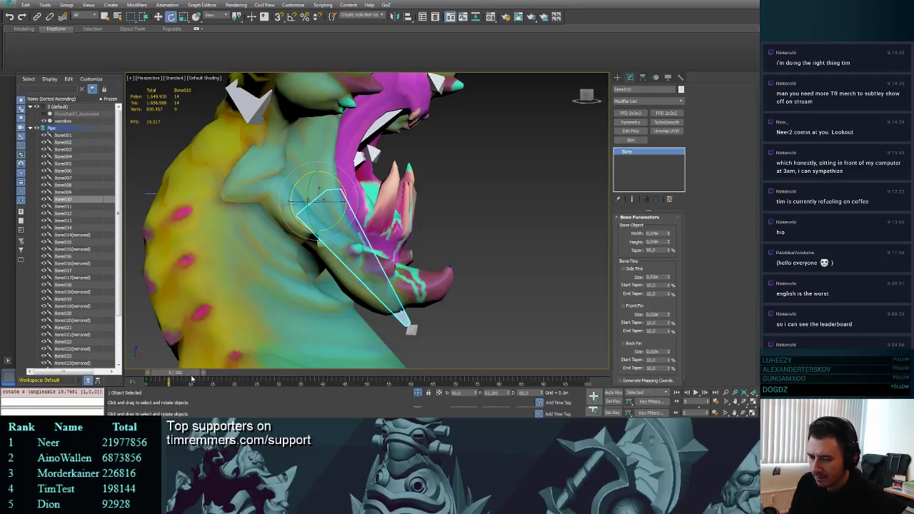
{"action": "left_click", "coordinate": [612, 402]}
{"action": "left_click", "coordinate": [593, 398]}
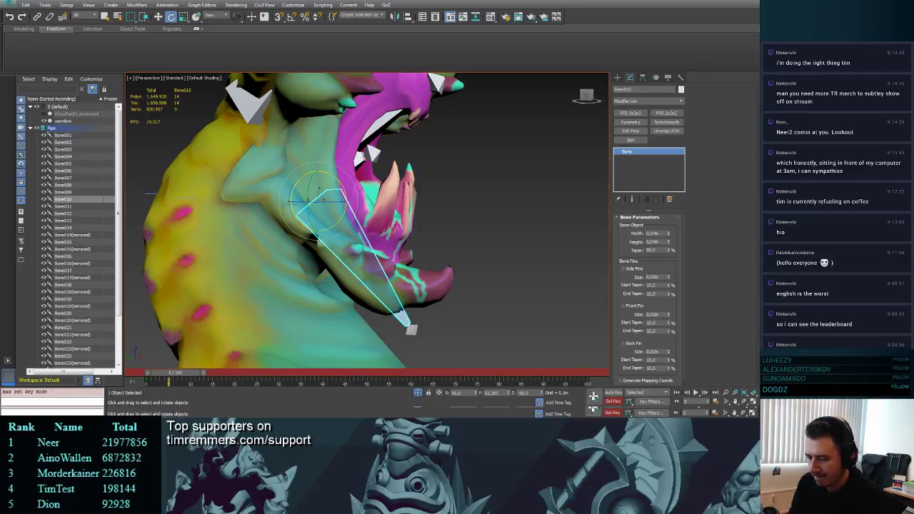
{"action": "left_click", "coordinate": [594, 398]}
{"action": "left_click_drag", "start_coordinate": [189, 376], "coordinate": [151, 381]}
{"action": "key", "text": "e"}
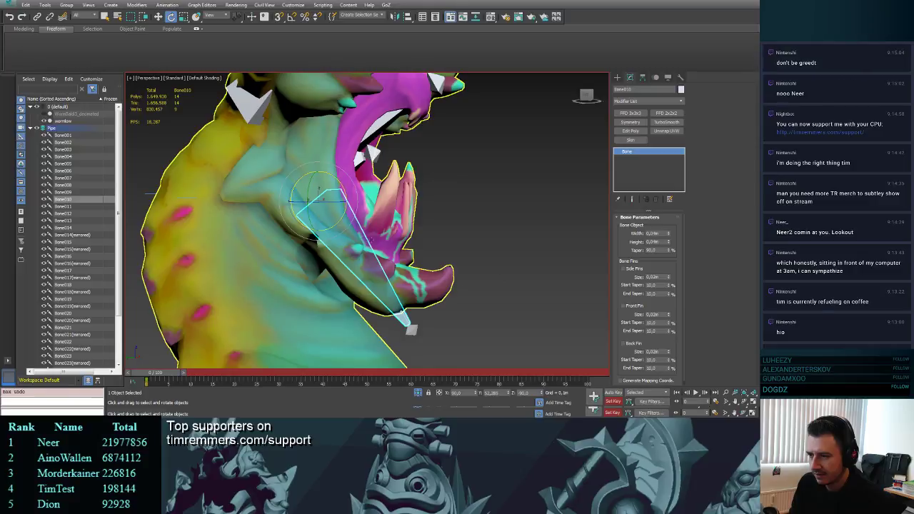
{"action": "key", "text": "ctrl+z"}
{"action": "left_click", "coordinate": [594, 397]}
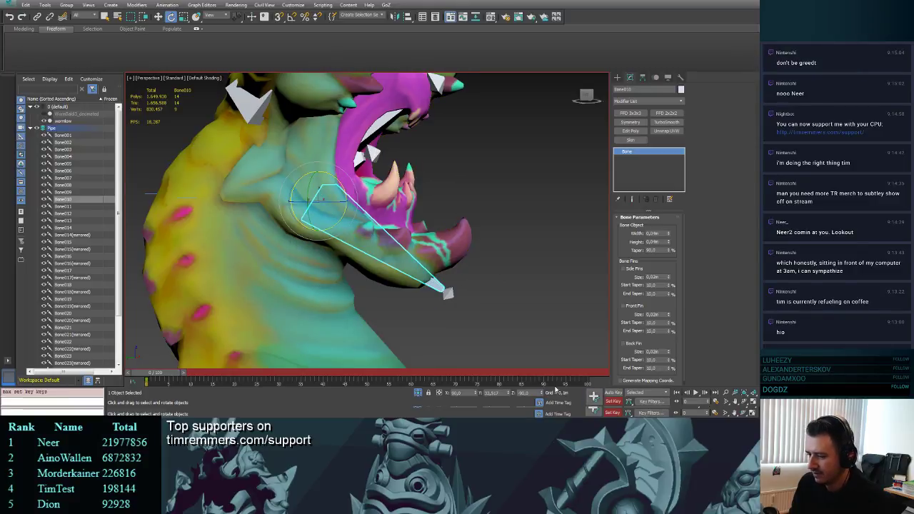
- Rotate Bone010 at frame 5 to open the lower jaw, key it, return to frame 0 and turn off Set Key mode
{"action": "left_click_drag", "start_coordinate": [159, 373], "coordinate": [176, 373]}
{"action": "left_click", "coordinate": [650, 413]}
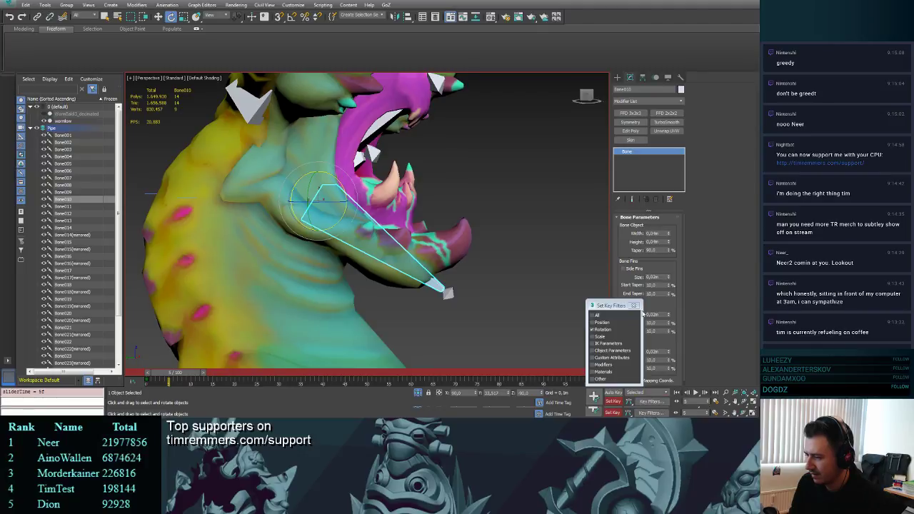
{"action": "left_click", "coordinate": [638, 305]}
{"action": "left_click_drag", "start_coordinate": [345, 198], "coordinate": [375, 348]}
{"action": "left_click", "coordinate": [593, 397]}
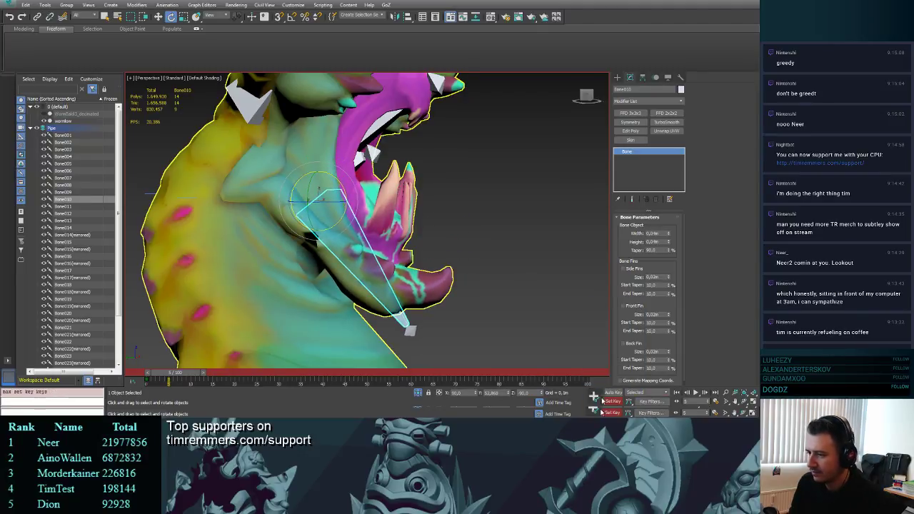
{"action": "left_click_drag", "start_coordinate": [180, 375], "coordinate": [146, 375]}
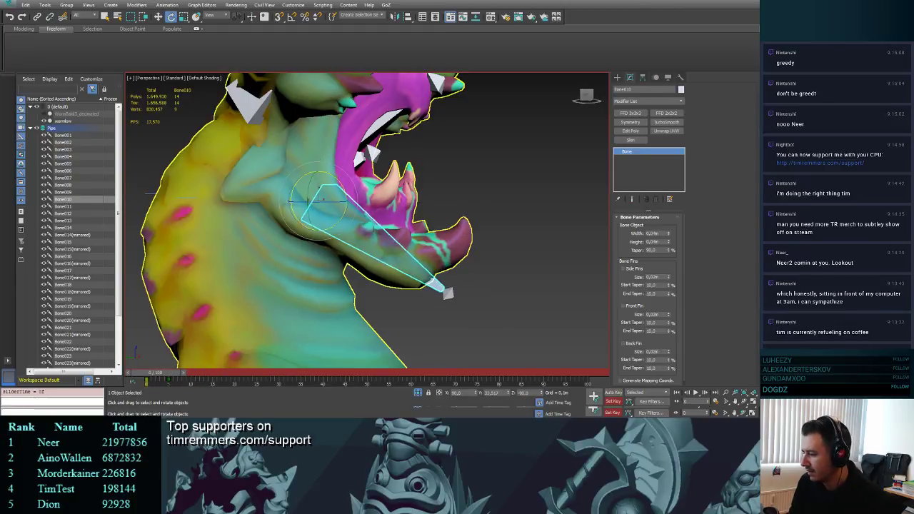
{"action": "left_click", "coordinate": [612, 402]}
- Start editing the envelopes of the worm mesh's Skin modifier and select the lower jaw bone's envelope
{"action": "left_click", "coordinate": [390, 179]}
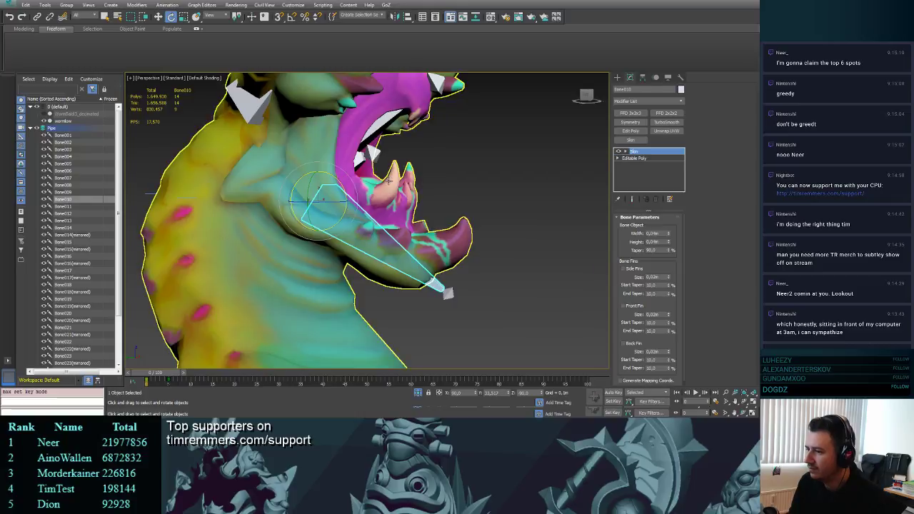
{"action": "left_click", "coordinate": [652, 227]}
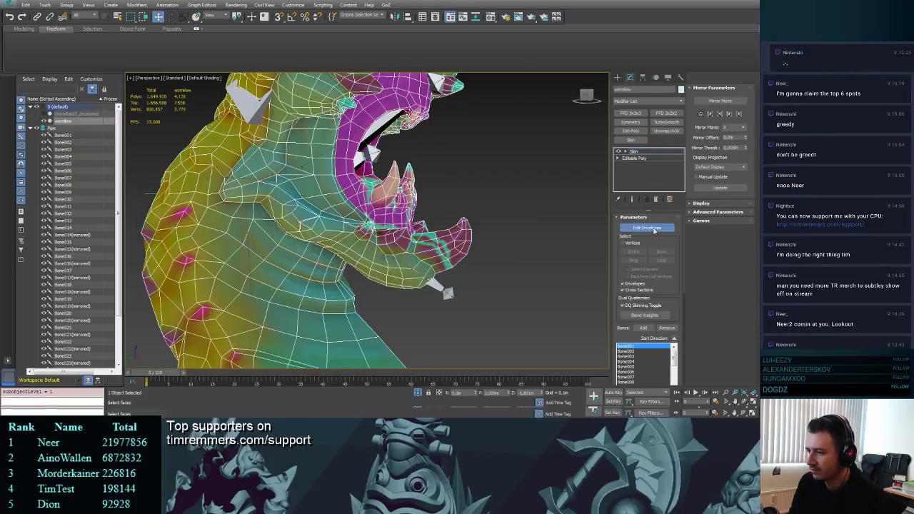
{"action": "left_click", "coordinate": [398, 263]}
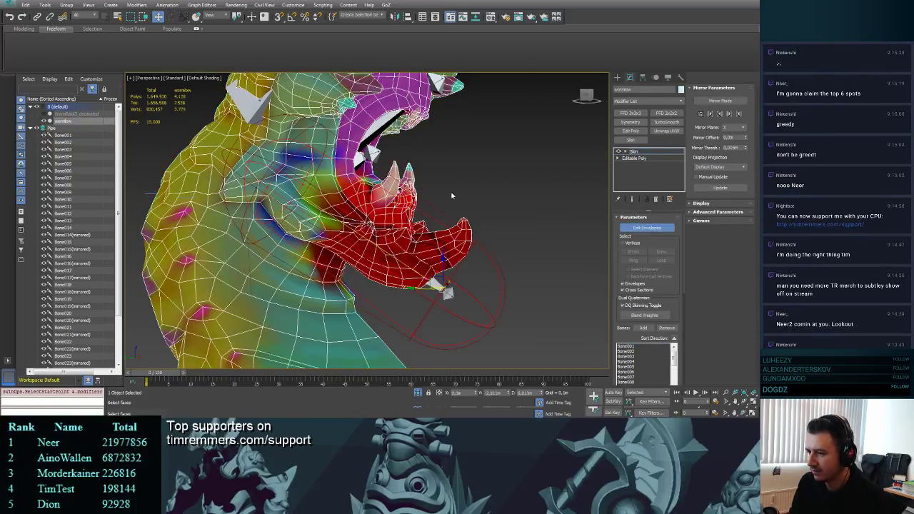
{"action": "middle_click_drag", "start_coordinate": [400, 261], "coordinate": [429, 205], "text": "alt"}
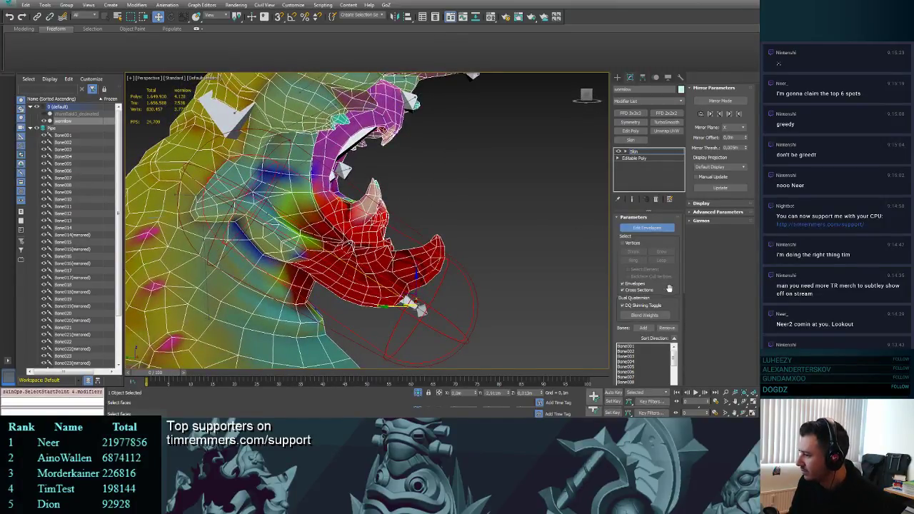
- Activate Paint Weights and brush the jaw bone's weight onto the front lower tooth
{"action": "left_click_drag", "start_coordinate": [670, 292], "coordinate": [670, 114]}
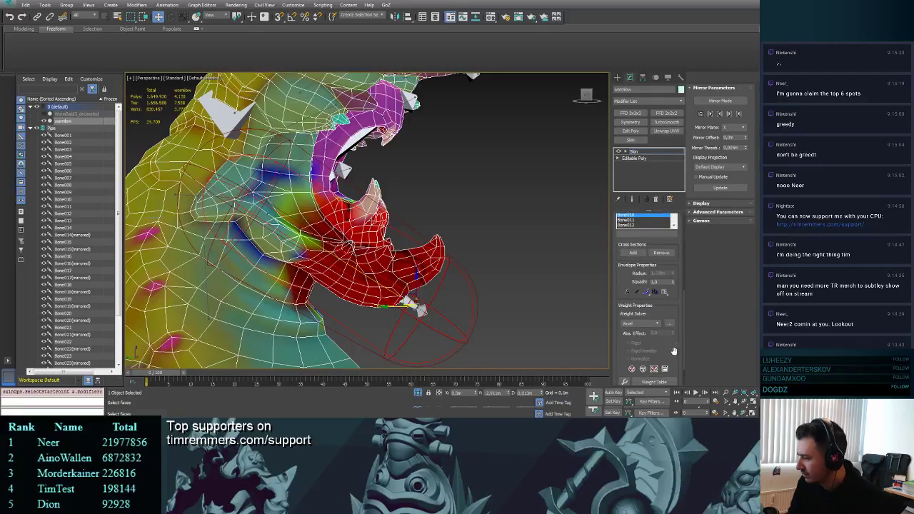
{"action": "left_click_drag", "start_coordinate": [674, 351], "coordinate": [679, 308]}
{"action": "left_click", "coordinate": [640, 359]}
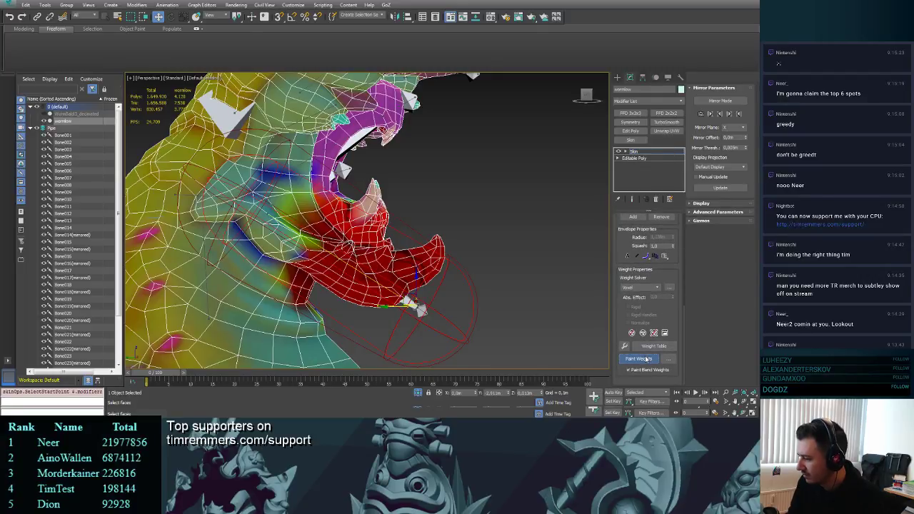
{"action": "left_click_drag", "start_coordinate": [363, 217], "coordinate": [376, 188]}
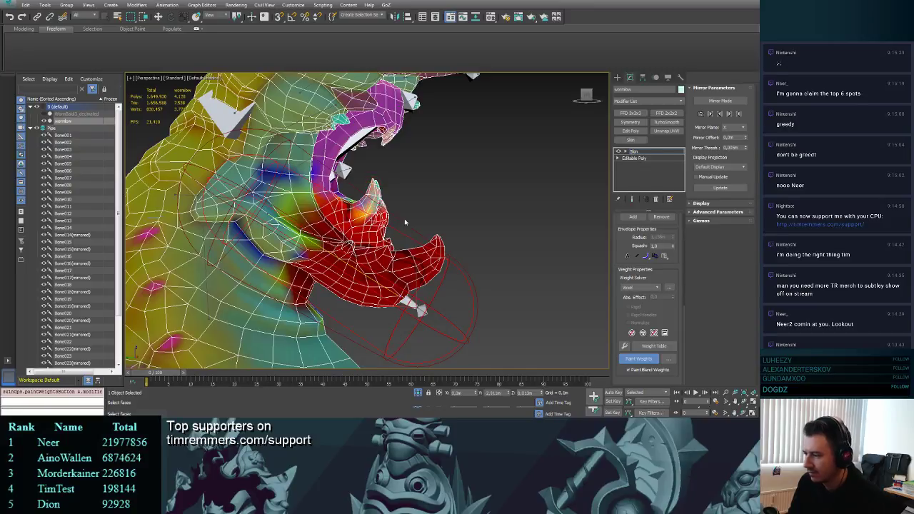
- Go to frame 5 and set the weight brush's minimum size to about 0.28 m and maximum size to about 1.15 m
{"action": "left_click", "coordinate": [670, 358]}
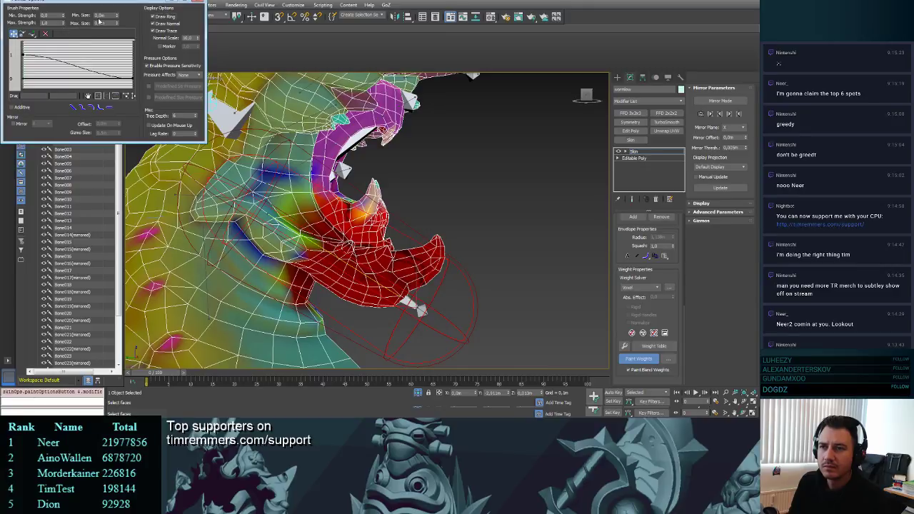
{"action": "left_click", "coordinate": [153, 31]}
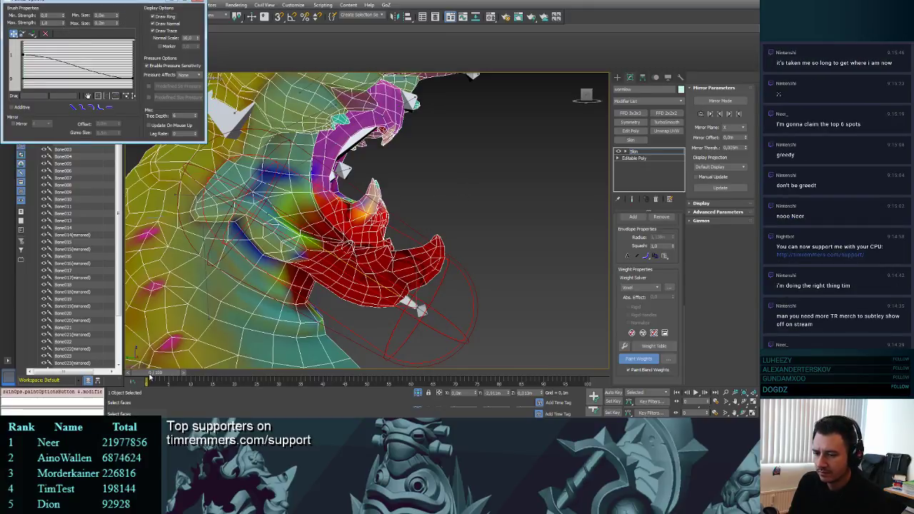
{"action": "mouse_move", "coordinate": [152, 373]}
{"action": "left_mouse_down"}
{"action": "mouse_move", "coordinate": [179, 373]}
{"action": "mouse_move", "coordinate": [171, 373]}
{"action": "left_mouse_up"}
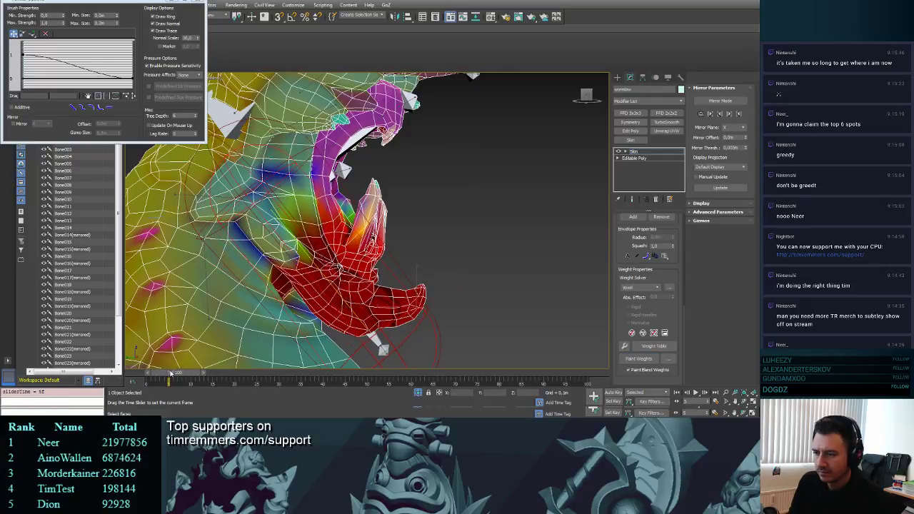
{"action": "key", "text": "p"}
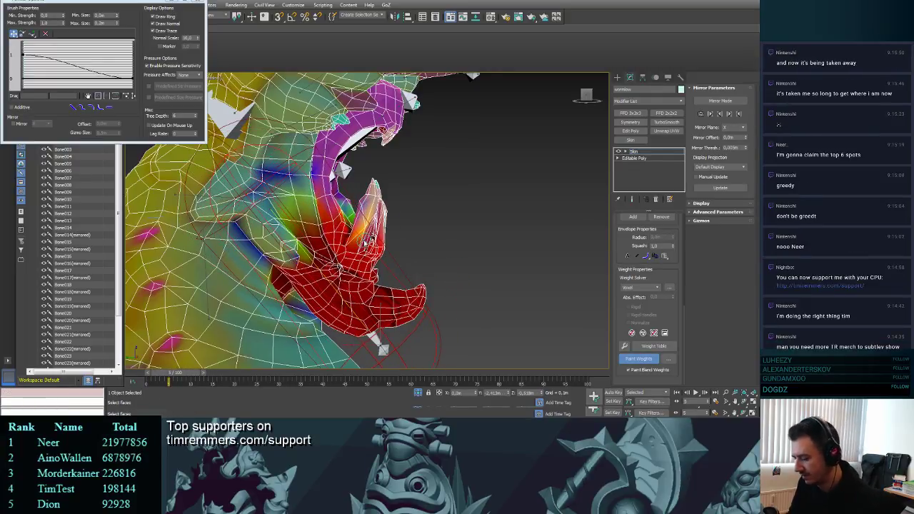
{"action": "key", "text": "z"}
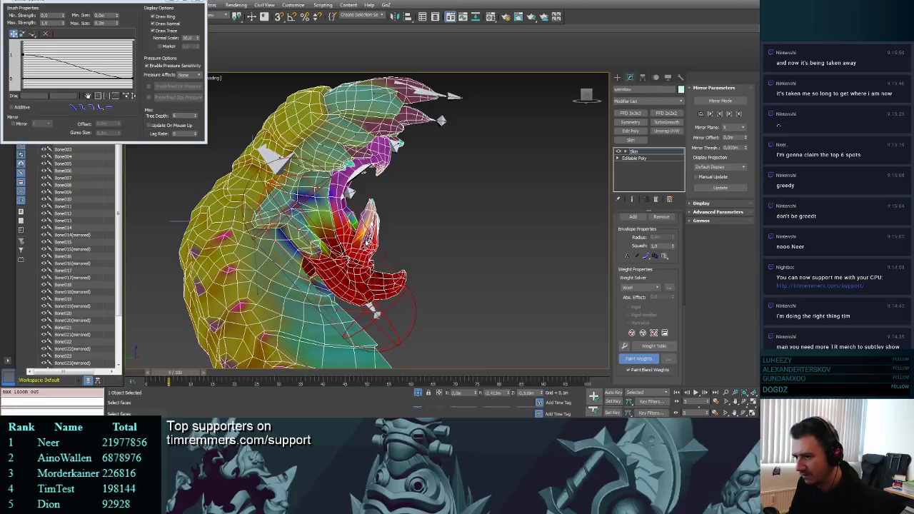
{"action": "left_click_drag", "start_coordinate": [118, 18], "coordinate": [112, 372]}
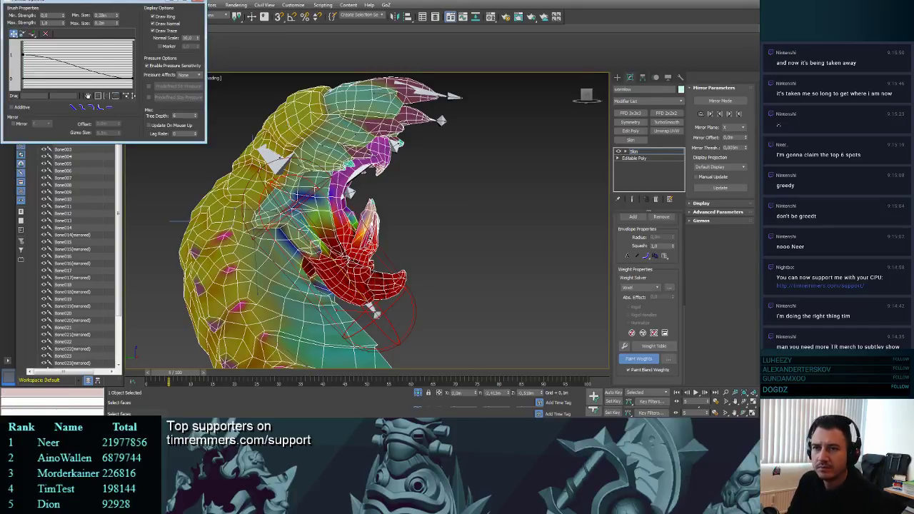
{"action": "left_click_drag", "start_coordinate": [118, 26], "coordinate": [116, 385]}
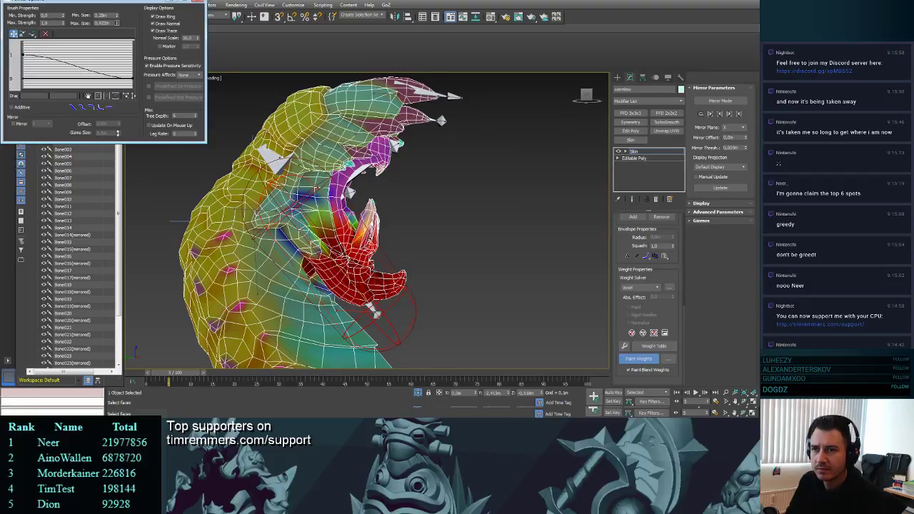
{"action": "left_click_drag", "start_coordinate": [118, 133], "coordinate": [118, 36]}
- Paint the lower jaw bone's weight onto the lower side teeth up to their tips
{"action": "left_click_drag", "start_coordinate": [367, 230], "coordinate": [370, 216]}
{"action": "mouse_move", "coordinate": [433, 233]}
{"action": "middle_mouse_down", "text": "alt"}
{"action": "mouse_move", "coordinate": [407, 242]}
{"action": "mouse_move", "coordinate": [320, 238]}
{"action": "mouse_move", "coordinate": [383, 212]}
{"action": "mouse_move", "coordinate": [361, 205]}
{"action": "middle_mouse_up", "text": "alt"}
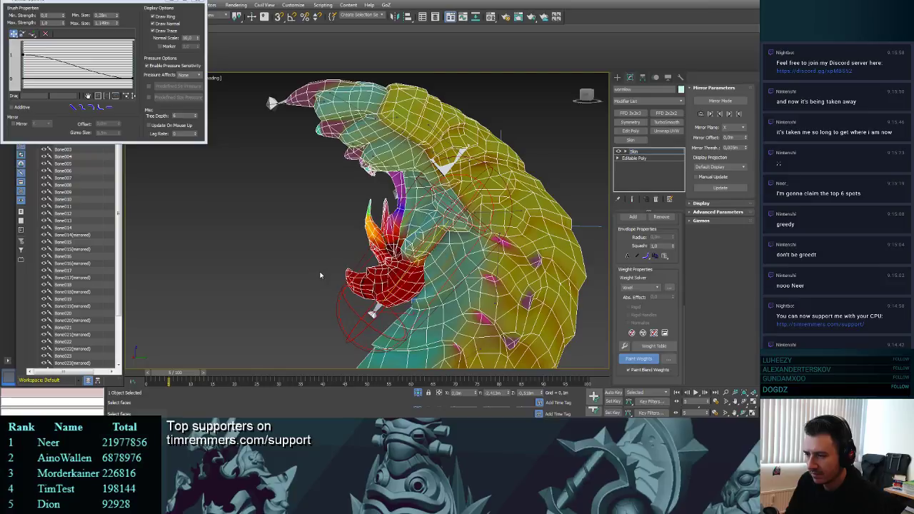
{"action": "middle_click_drag", "start_coordinate": [320, 275], "coordinate": [335, 258], "text": "alt"}
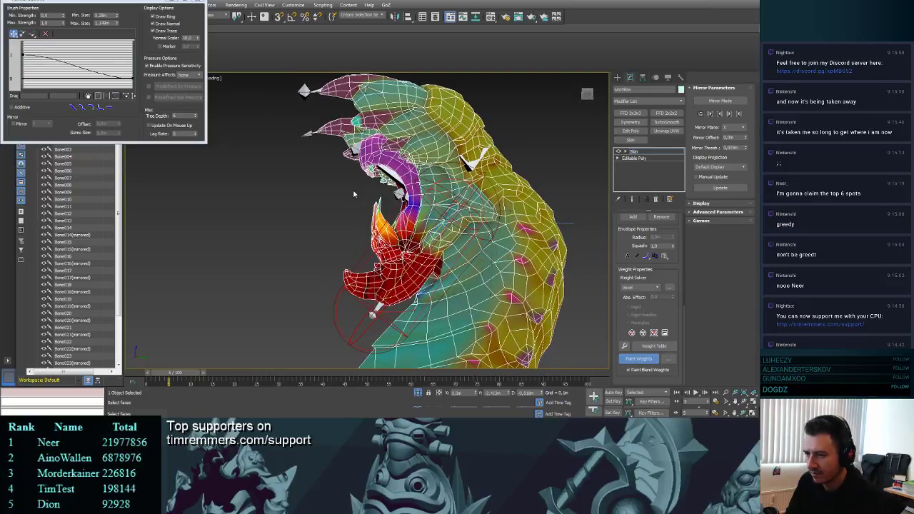
{"action": "scroll", "coordinate": [354, 191], "scroll_direction": "down", "scroll_amount": 1}
{"action": "scroll", "coordinate": [353, 191], "scroll_direction": "up", "scroll_amount": 6}
{"action": "scroll", "coordinate": [354, 191], "scroll_direction": "down", "scroll_amount": 1}
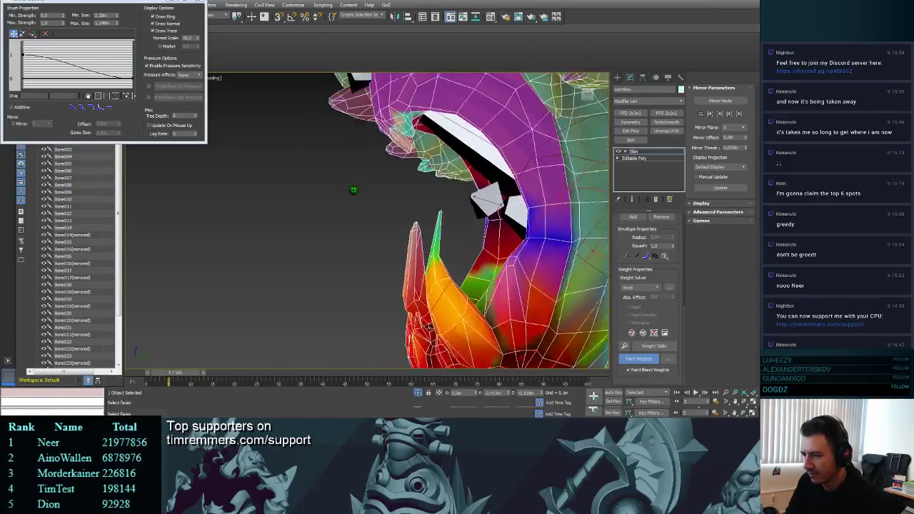
{"action": "scroll", "coordinate": [353, 190], "scroll_direction": "down", "scroll_amount": 2}
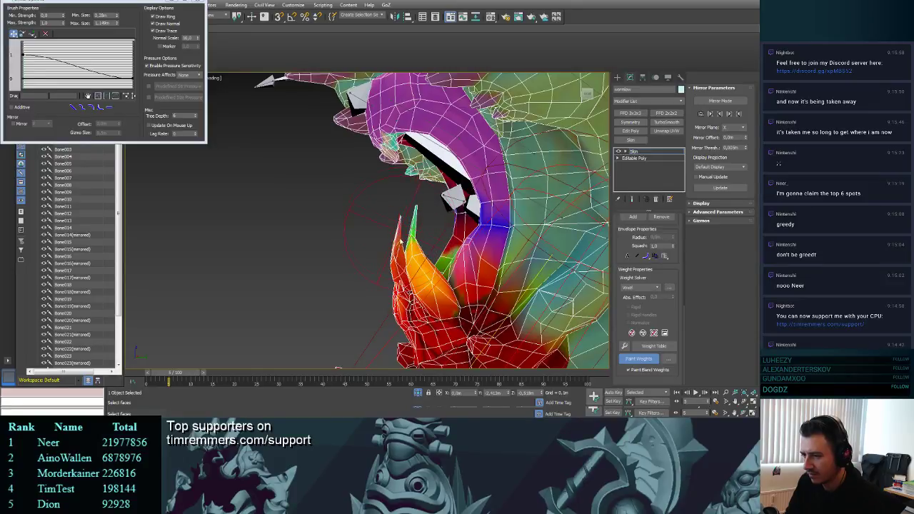
{"action": "left_click_drag", "start_coordinate": [386, 234], "coordinate": [415, 252]}
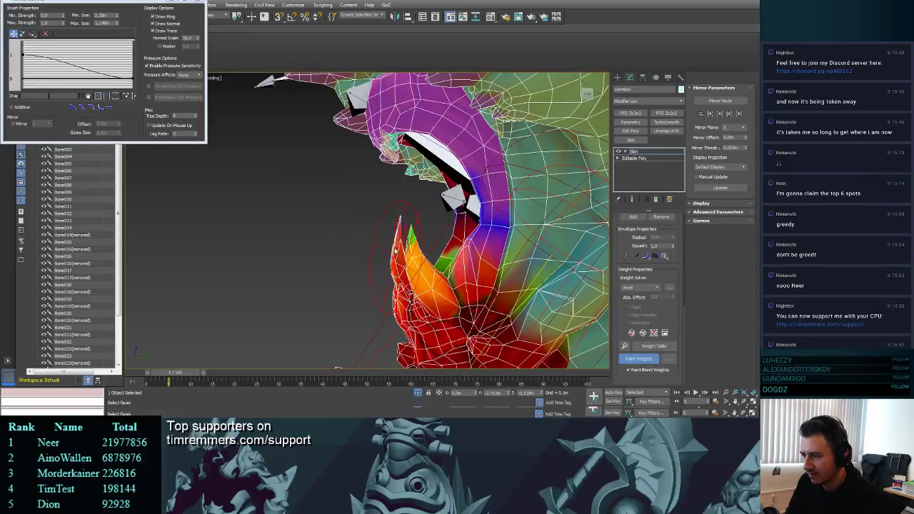
- Paint the jaw bone's weight onto the lower tooth on the opposite side of the mouth
{"action": "mouse_move", "coordinate": [400, 240]}
{"action": "middle_mouse_down", "text": "alt"}
{"action": "mouse_move", "coordinate": [374, 243]}
{"action": "mouse_move", "coordinate": [514, 248]}
{"action": "mouse_move", "coordinate": [422, 282]}
{"action": "middle_mouse_up", "text": "alt"}
{"action": "left_click_drag", "start_coordinate": [422, 283], "coordinate": [420, 262]}
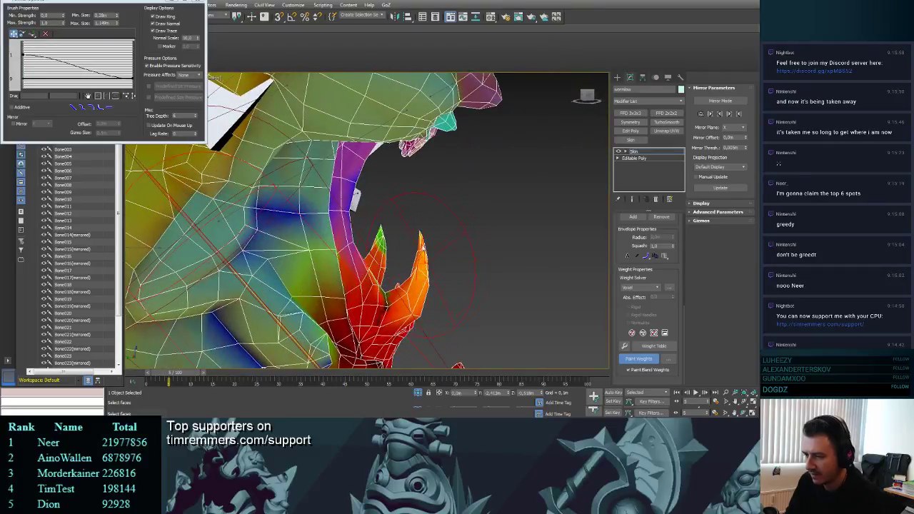
{"action": "mouse_move", "coordinate": [420, 283]}
{"action": "middle_mouse_down", "text": "alt"}
{"action": "mouse_move", "coordinate": [406, 254]}
{"action": "mouse_move", "coordinate": [326, 249]}
{"action": "mouse_move", "coordinate": [341, 252]}
{"action": "middle_mouse_up", "text": "alt"}
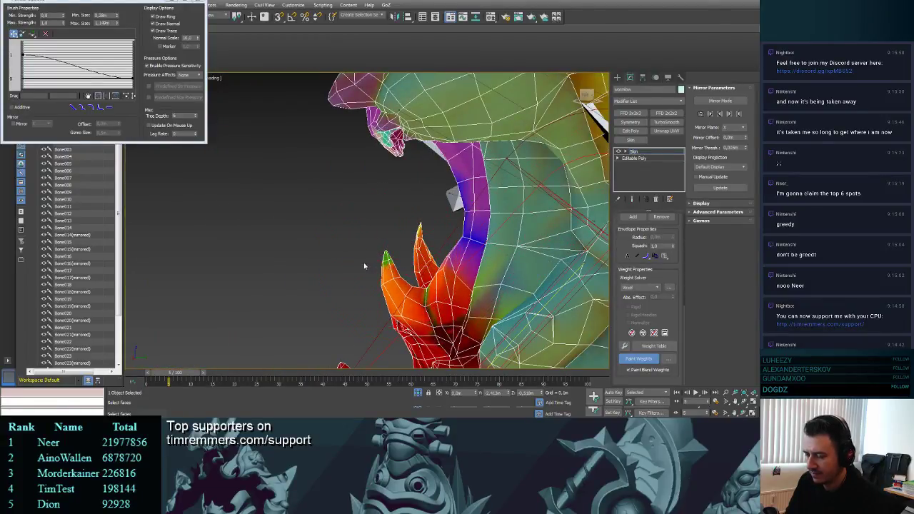
{"action": "mouse_move", "coordinate": [364, 266]}
{"action": "middle_mouse_down", "text": "alt"}
{"action": "mouse_move", "coordinate": [343, 223]}
{"action": "mouse_move", "coordinate": [459, 231]}
{"action": "mouse_move", "coordinate": [490, 243]}
{"action": "mouse_move", "coordinate": [439, 235]}
{"action": "middle_mouse_up", "text": "alt"}
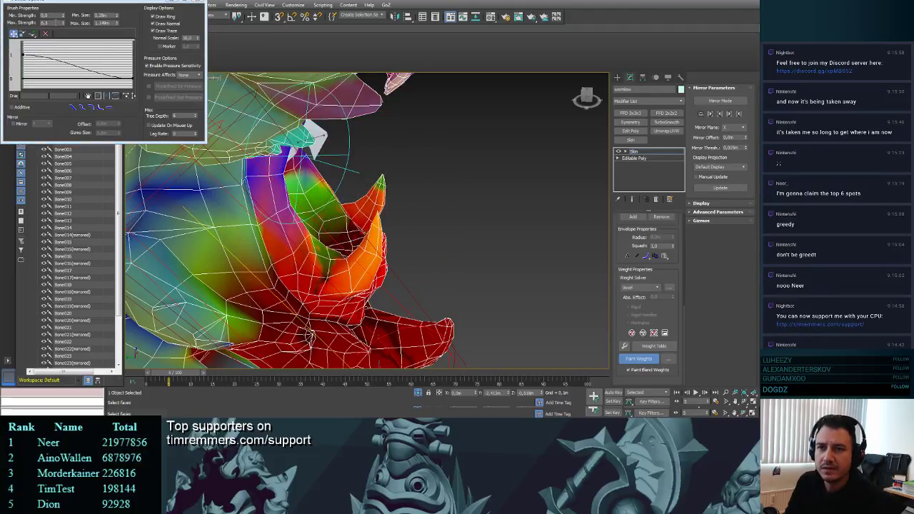
- Set the weight brush's minimum and maximum strength to 100, paint the lower teeth, and reduce the brush's maximum size
{"action": "double_click", "coordinate": [44, 15]}
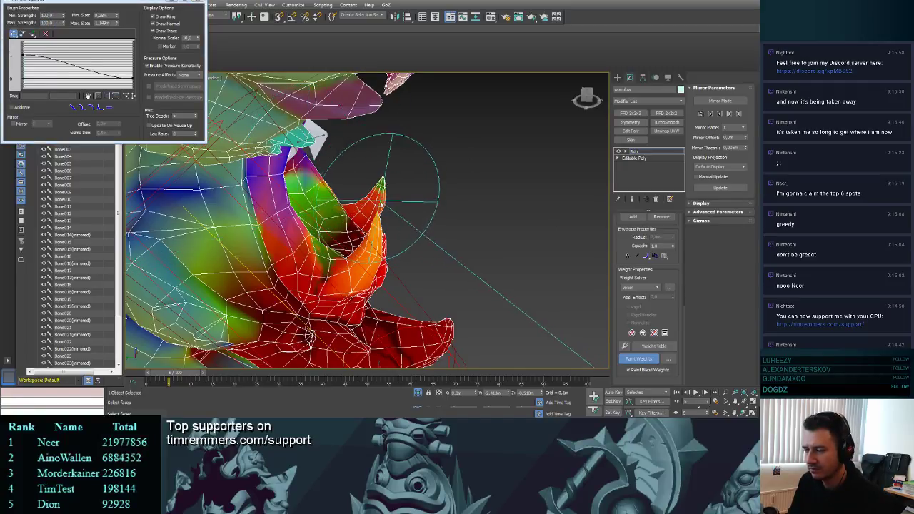
{"action": "mouse_move", "coordinate": [441, 240]}
{"action": "middle_mouse_down", "text": "alt"}
{"action": "mouse_move", "coordinate": [435, 233]}
{"action": "mouse_move", "coordinate": [459, 256]}
{"action": "mouse_move", "coordinate": [453, 241]}
{"action": "mouse_move", "coordinate": [462, 235]}
{"action": "mouse_move", "coordinate": [451, 244]}
{"action": "middle_mouse_up", "text": "alt"}
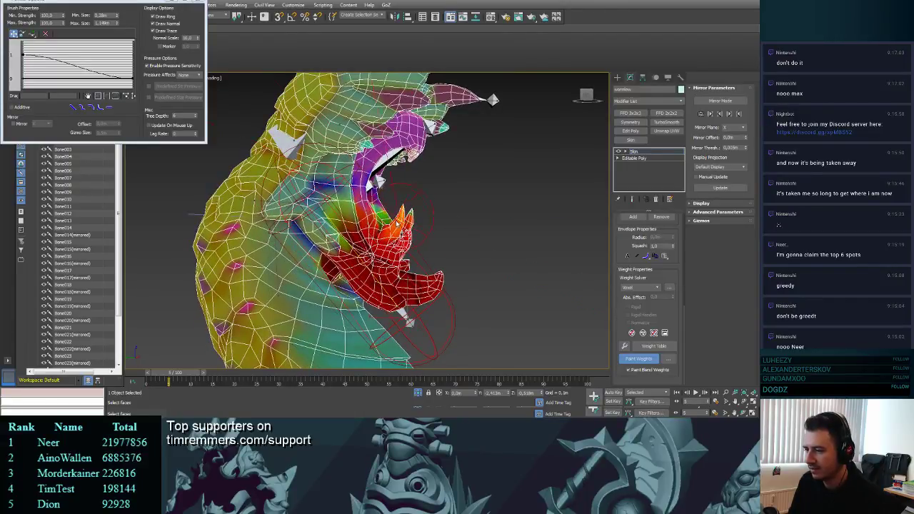
{"action": "left_click_drag", "start_coordinate": [402, 217], "coordinate": [407, 213]}
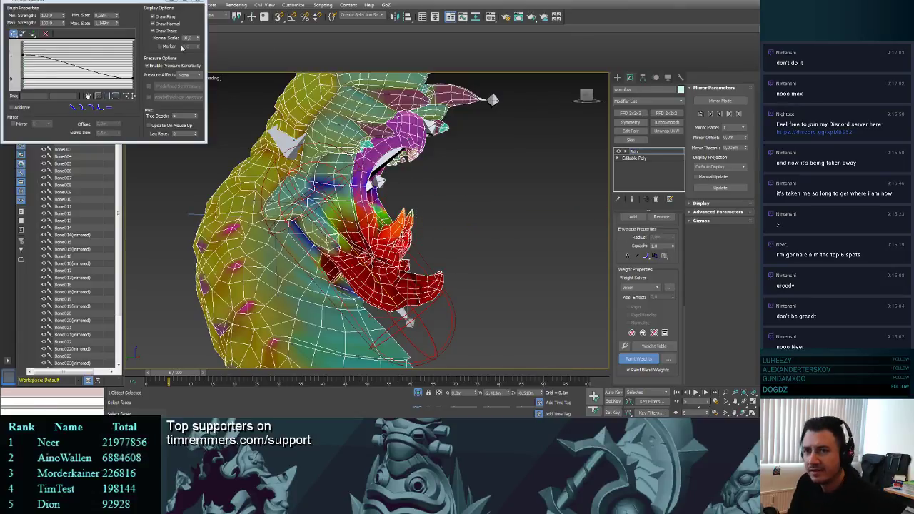
{"action": "left_click_drag", "start_coordinate": [117, 23], "coordinate": [118, 23]}
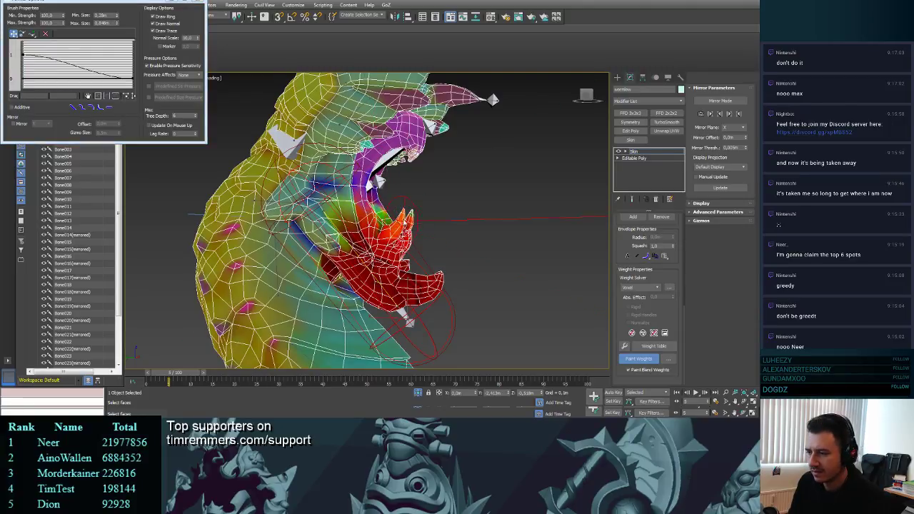
- Brush the jaw bone's weight onto the corner of the jaw and scrub the first frames to test the jaw movement, stopping at frame 4
{"action": "mouse_move", "coordinate": [405, 218]}
{"action": "middle_mouse_down", "text": "alt"}
{"action": "mouse_move", "coordinate": [417, 232]}
{"action": "mouse_move", "coordinate": [312, 219]}
{"action": "mouse_move", "coordinate": [366, 226]}
{"action": "middle_mouse_up", "text": "alt"}
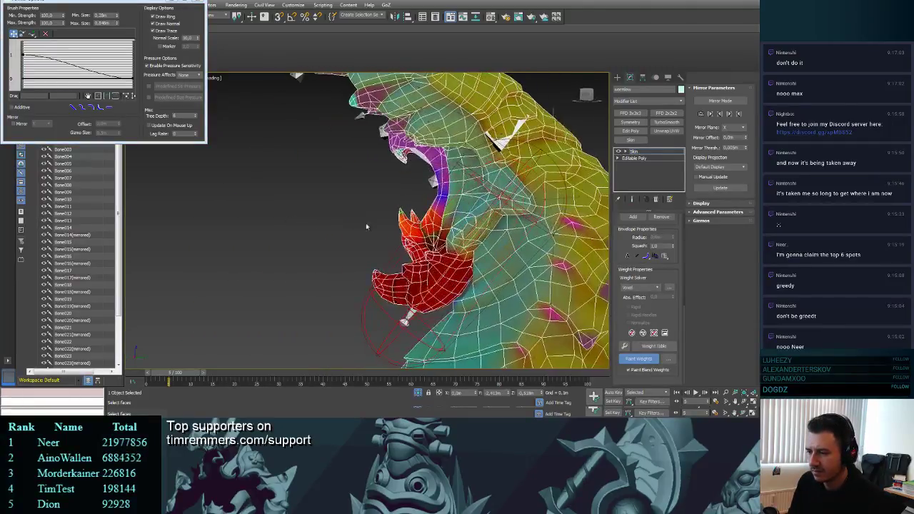
{"action": "mouse_move", "coordinate": [183, 373]}
{"action": "left_mouse_down"}
{"action": "mouse_move", "coordinate": [158, 381]}
{"action": "mouse_move", "coordinate": [185, 375]}
{"action": "mouse_move", "coordinate": [168, 375]}
{"action": "left_mouse_up"}
{"action": "mouse_move", "coordinate": [429, 255]}
{"action": "left_mouse_down"}
{"action": "mouse_move", "coordinate": [466, 223]}
{"action": "mouse_move", "coordinate": [443, 252]}
{"action": "left_mouse_up"}
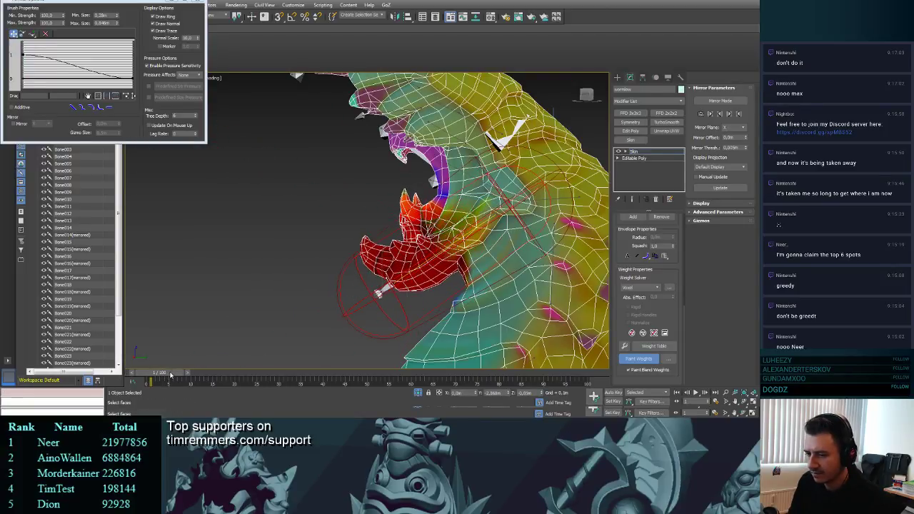
{"action": "mouse_move", "coordinate": [170, 375]}
{"action": "left_mouse_down"}
{"action": "mouse_move", "coordinate": [162, 375]}
{"action": "mouse_move", "coordinate": [214, 375]}
{"action": "mouse_move", "coordinate": [154, 375]}
{"action": "mouse_move", "coordinate": [178, 384]}
{"action": "left_mouse_up"}
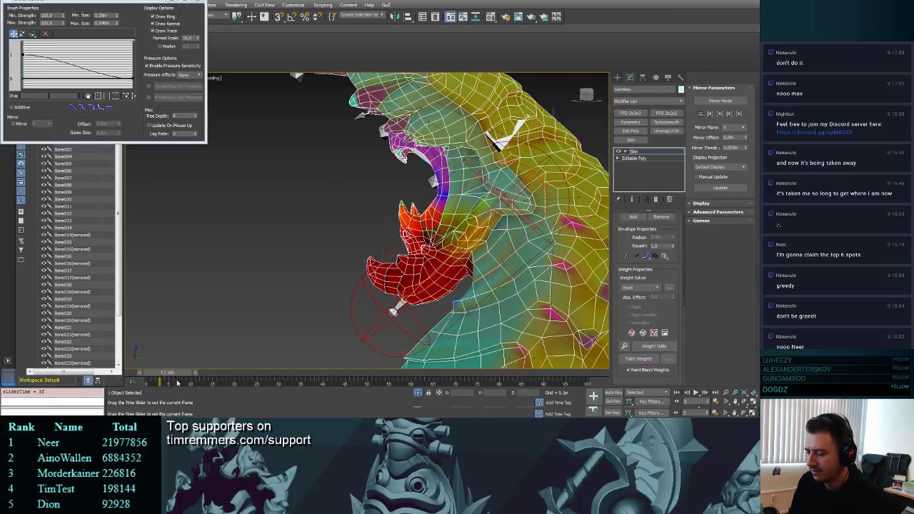
{"action": "middle_click_drag", "start_coordinate": [290, 233], "coordinate": [284, 184]}
{"action": "mouse_move", "coordinate": [285, 185]}
{"action": "middle_mouse_down", "text": "alt"}
{"action": "mouse_move", "coordinate": [257, 176]}
{"action": "mouse_move", "coordinate": [277, 181]}
{"action": "mouse_move", "coordinate": [157, 357]}
{"action": "middle_mouse_up", "text": "alt"}
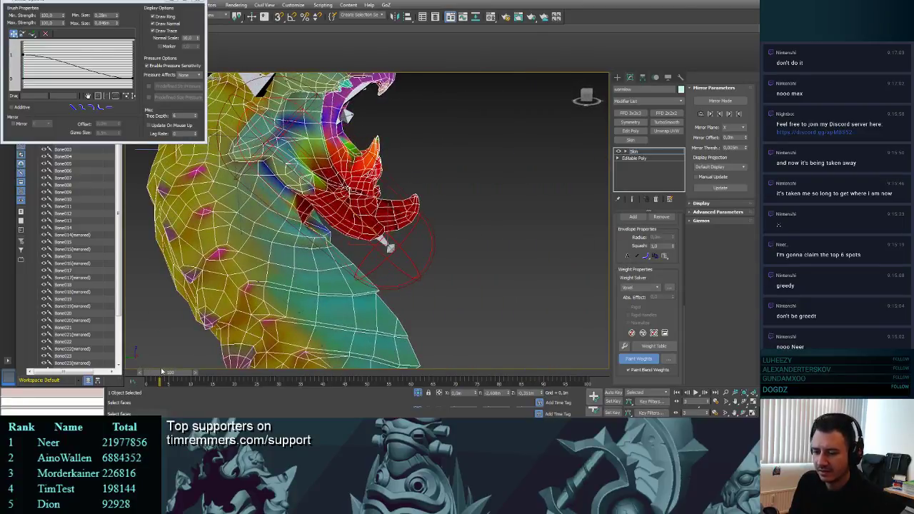
{"action": "left_click_drag", "start_coordinate": [165, 373], "coordinate": [171, 375]}
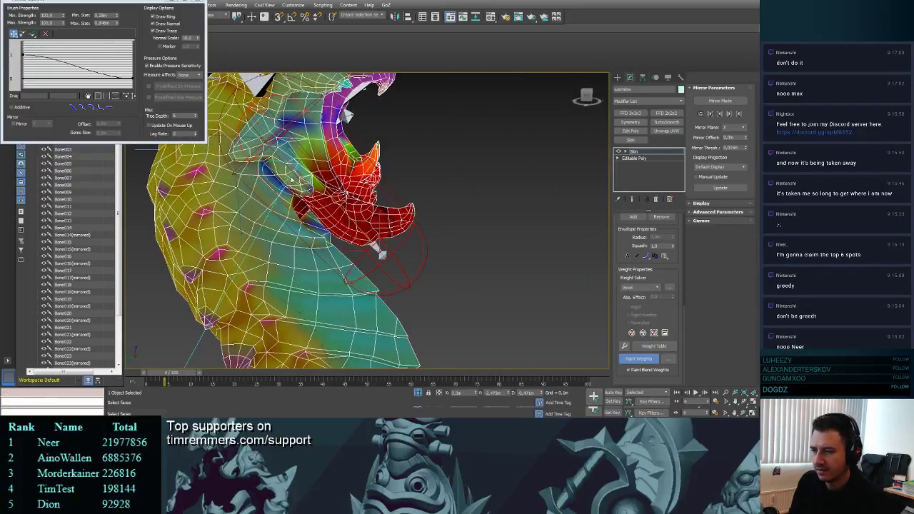
- Set the brush's maximum size to 2 m and its strength range to 0–1, and softly paint jaw weight across the cheek
{"action": "left_click_drag", "start_coordinate": [291, 179], "coordinate": [230, 72]}
{"action": "left_click_drag", "start_coordinate": [112, 23], "coordinate": [100, 23]}
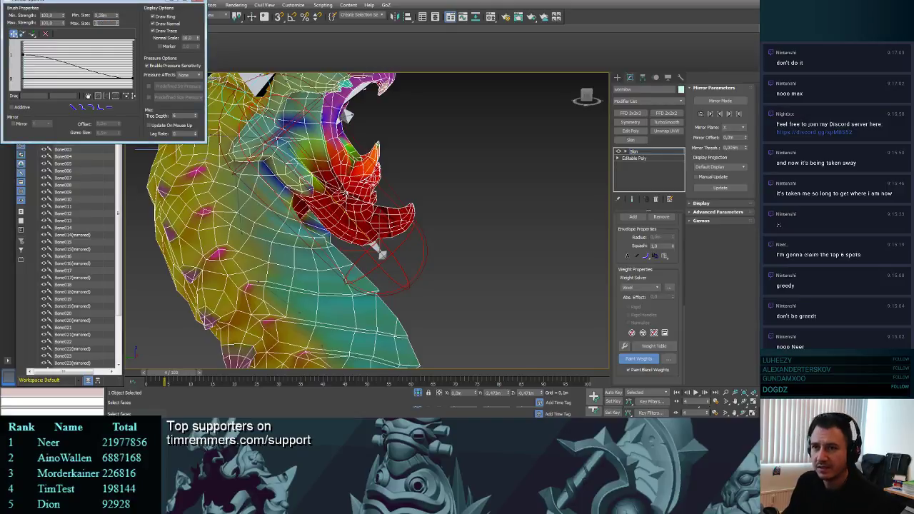
{"action": "left_click", "coordinate": [305, 172]}
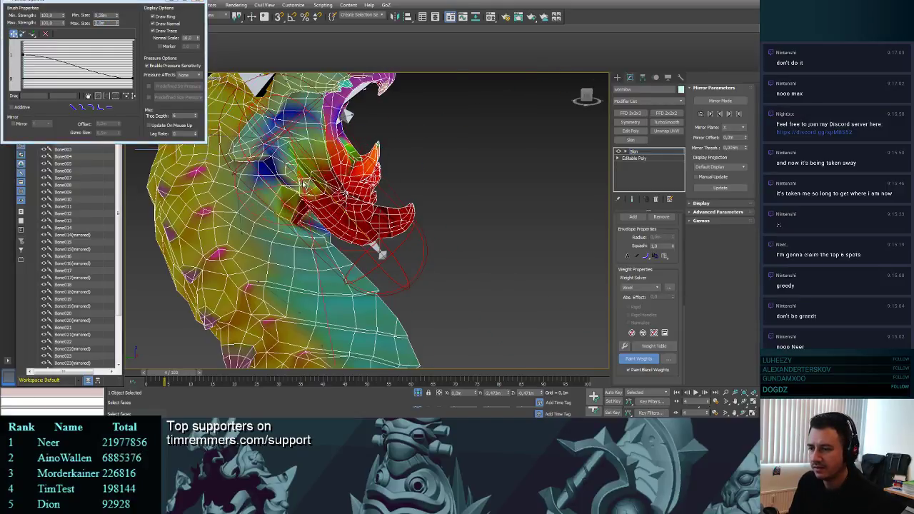
{"action": "key", "text": "ctrl+z"}
{"action": "double_click", "coordinate": [50, 15]}
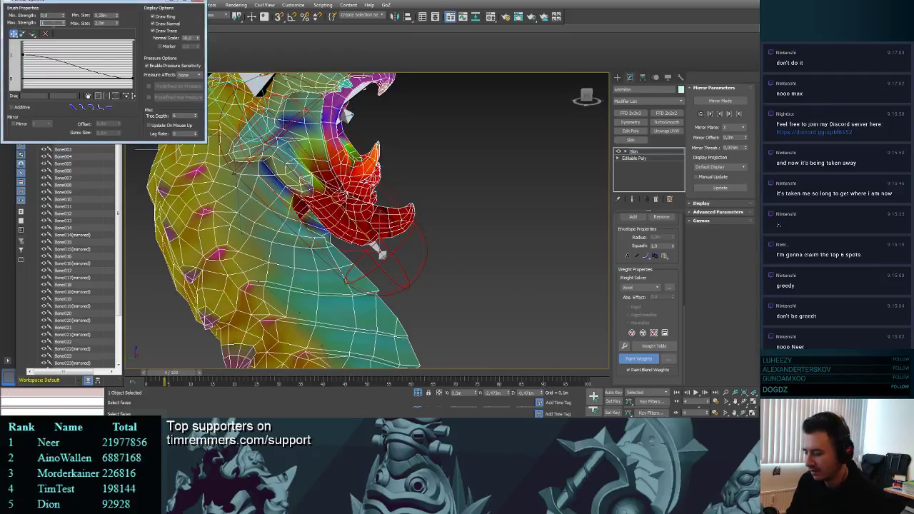
{"action": "left_click_drag", "start_coordinate": [291, 166], "coordinate": [303, 177]}
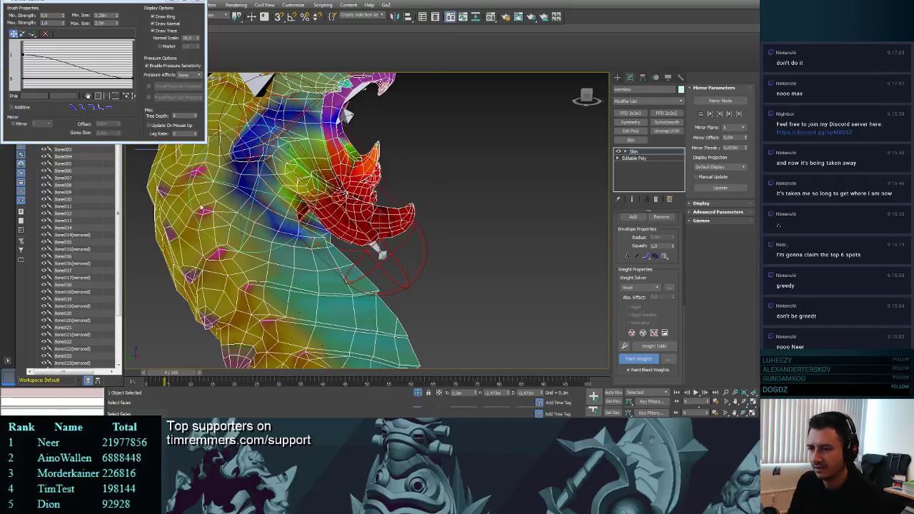
- Go to frame 2 and extend the jaw bone's weight over the upper cheek, undoing the last dab
{"action": "mouse_move", "coordinate": [171, 374]}
{"action": "left_mouse_down"}
{"action": "mouse_move", "coordinate": [157, 372]}
{"action": "mouse_move", "coordinate": [190, 363]}
{"action": "mouse_move", "coordinate": [159, 362]}
{"action": "mouse_move", "coordinate": [187, 357]}
{"action": "mouse_move", "coordinate": [166, 355]}
{"action": "left_mouse_up"}
{"action": "key", "text": "p"}
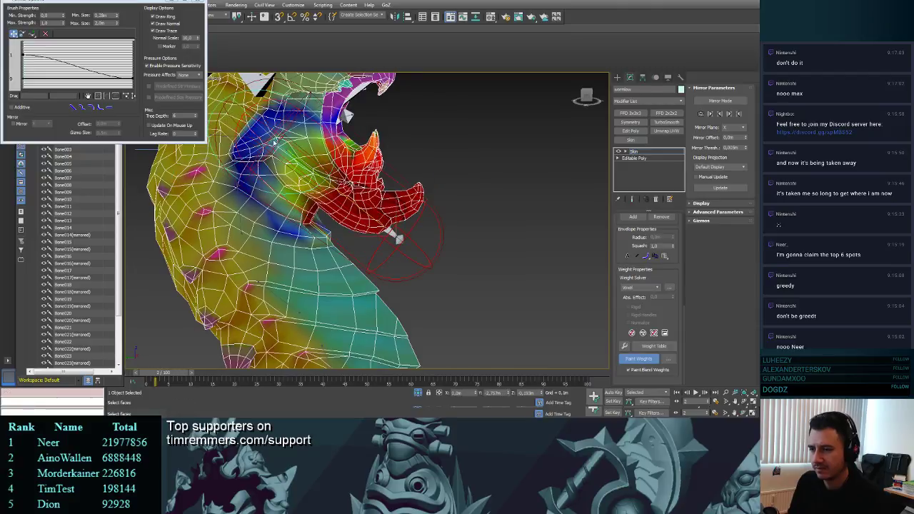
{"action": "left_click", "coordinate": [278, 146]}
{"action": "left_click", "coordinate": [272, 148]}
{"action": "key", "text": "ctrl+z"}
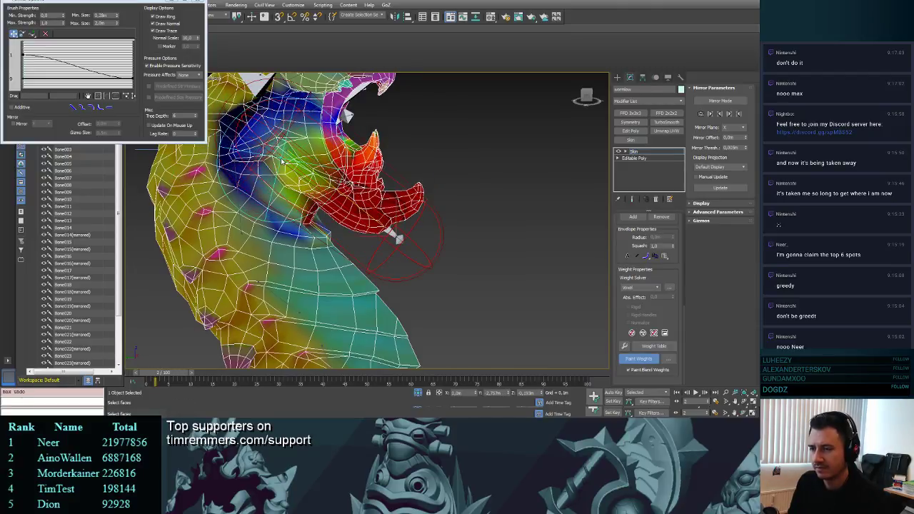
- Set the brush's maximum size to 1 m and maximum strength to 50, and dab jaw weight onto the cheek
{"action": "double_click", "coordinate": [110, 23]}
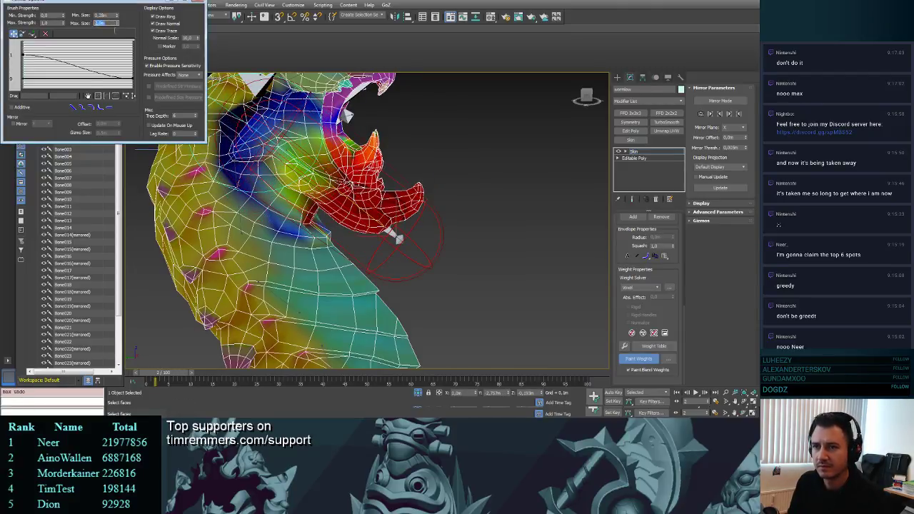
{"action": "type", "text": "1"}
{"action": "key", "text": "Return"}
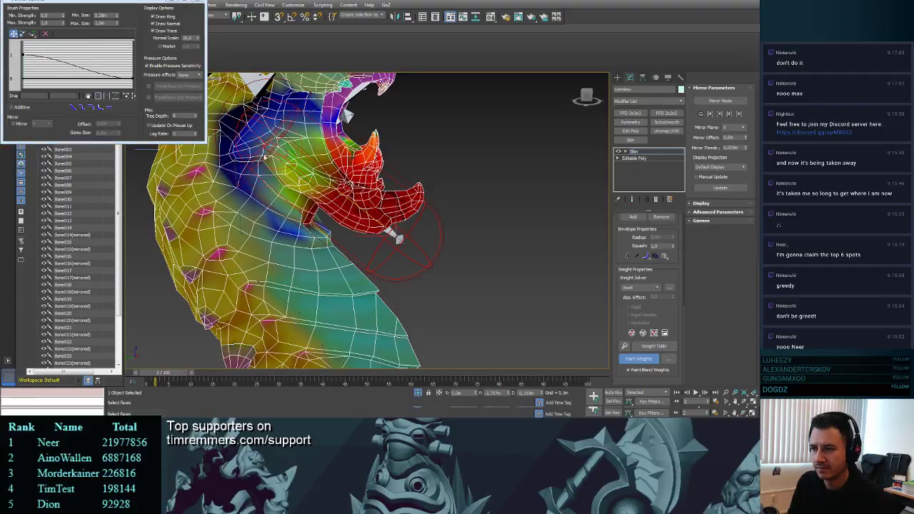
{"action": "double_click", "coordinate": [45, 23]}
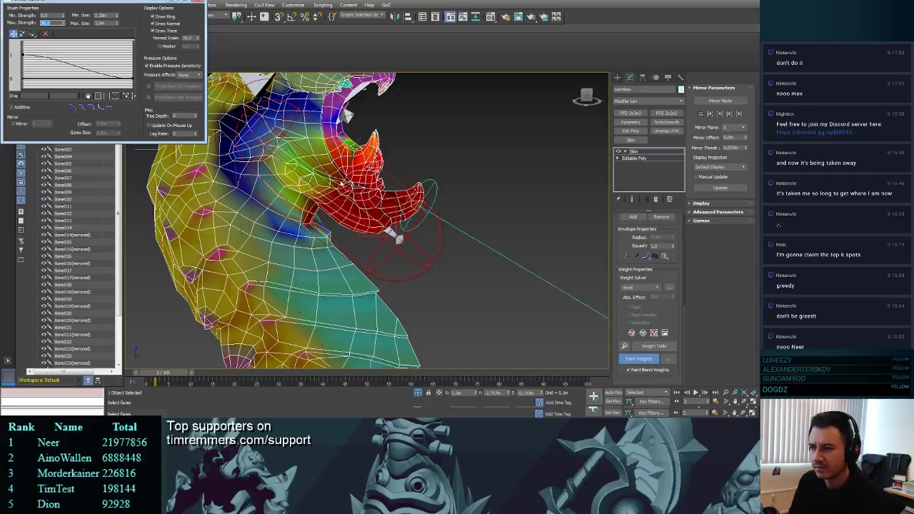
{"action": "left_click", "coordinate": [281, 162]}
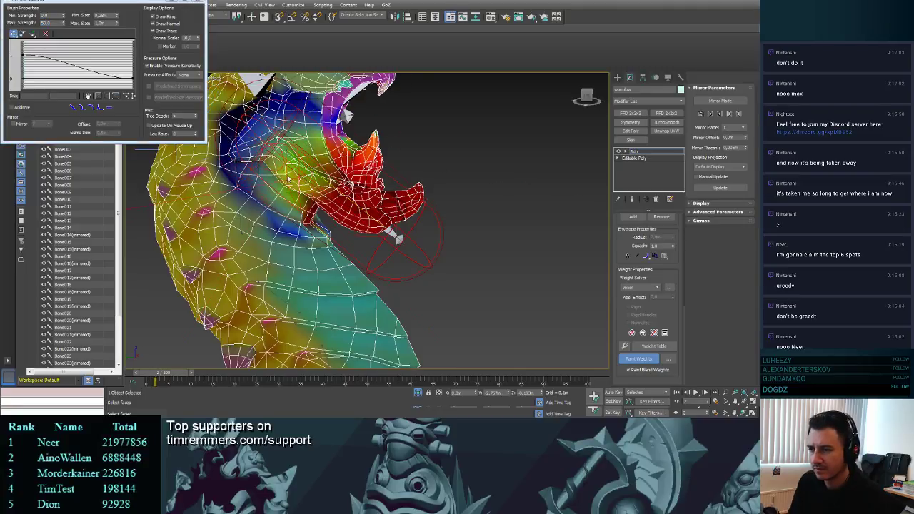
- Scrub to frame 7 and examine the opened jaw's deformation from both sides of the head
{"action": "middle_click_drag", "start_coordinate": [483, 187], "coordinate": [300, 189], "text": "alt"}
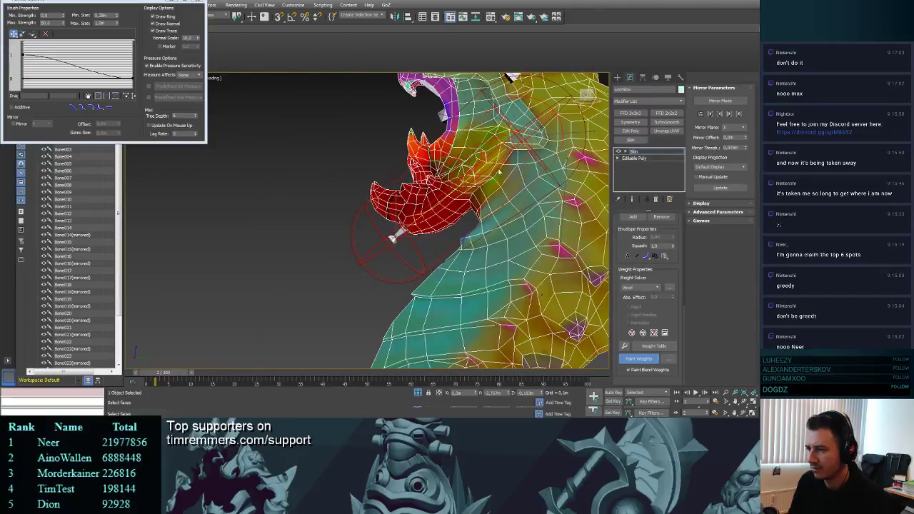
{"action": "left_click_drag", "start_coordinate": [182, 372], "coordinate": [194, 362]}
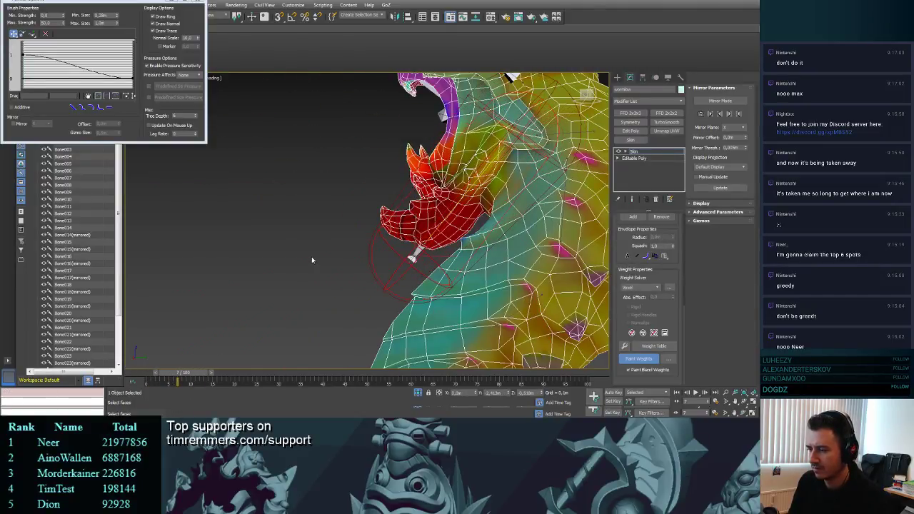
{"action": "mouse_move", "coordinate": [311, 257]}
{"action": "middle_mouse_down", "text": "alt"}
{"action": "mouse_move", "coordinate": [322, 271]}
{"action": "mouse_move", "coordinate": [471, 259]}
{"action": "mouse_move", "coordinate": [343, 247]}
{"action": "mouse_move", "coordinate": [293, 219]}
{"action": "middle_mouse_up", "text": "alt"}
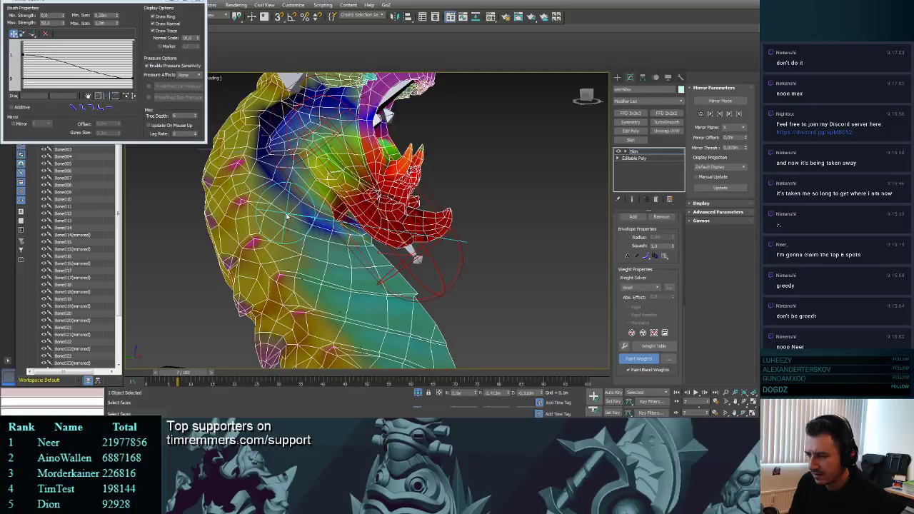
- Leave weight painting, select the envelope of the neck bone behind the jaw, and reactivate Paint Weights
{"action": "left_click", "coordinate": [638, 360]}
{"action": "left_click", "coordinate": [287, 214]}
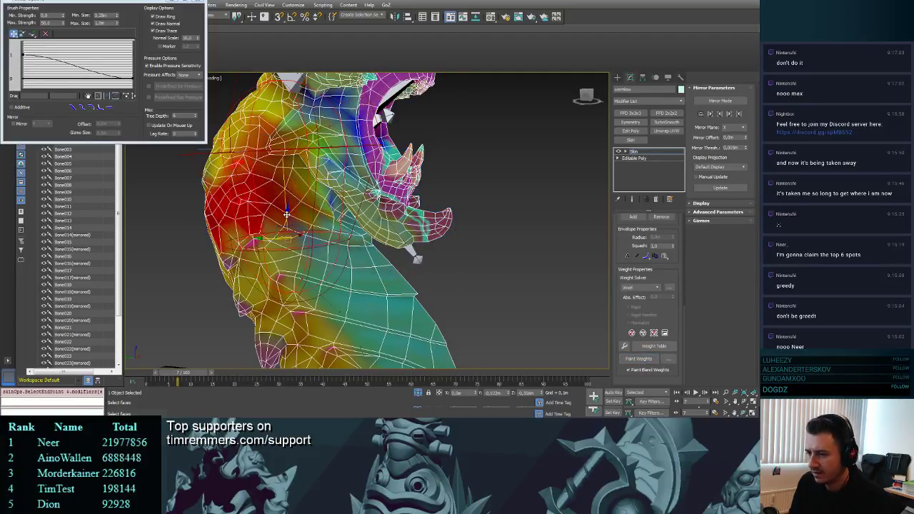
{"action": "left_click", "coordinate": [638, 360]}
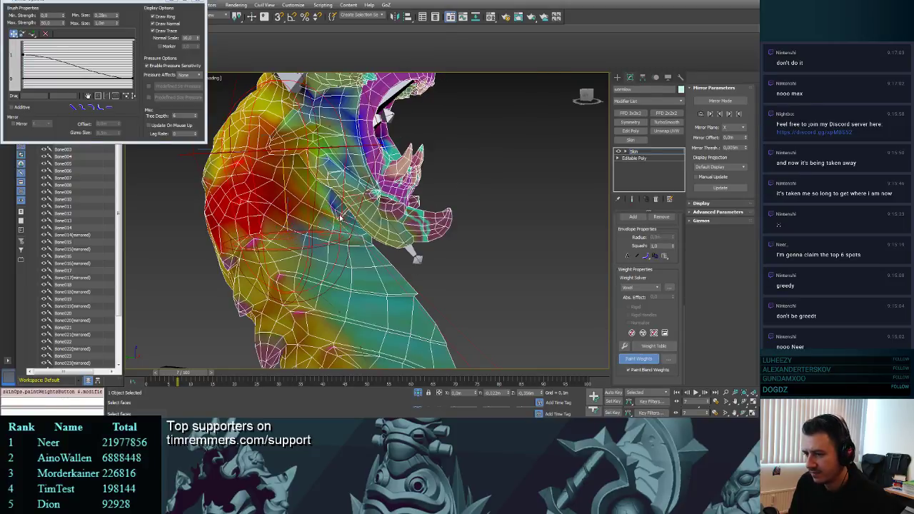
- Return to frame 0 and brush the neck bone's weight onto the throat beneath the lower jaw
{"action": "mouse_move", "coordinate": [561, 287]}
{"action": "middle_mouse_down", "text": "alt"}
{"action": "mouse_move", "coordinate": [521, 271]}
{"action": "mouse_move", "coordinate": [557, 286]}
{"action": "middle_mouse_up", "text": "alt"}
{"action": "left_click_drag", "start_coordinate": [191, 377], "coordinate": [161, 376]}
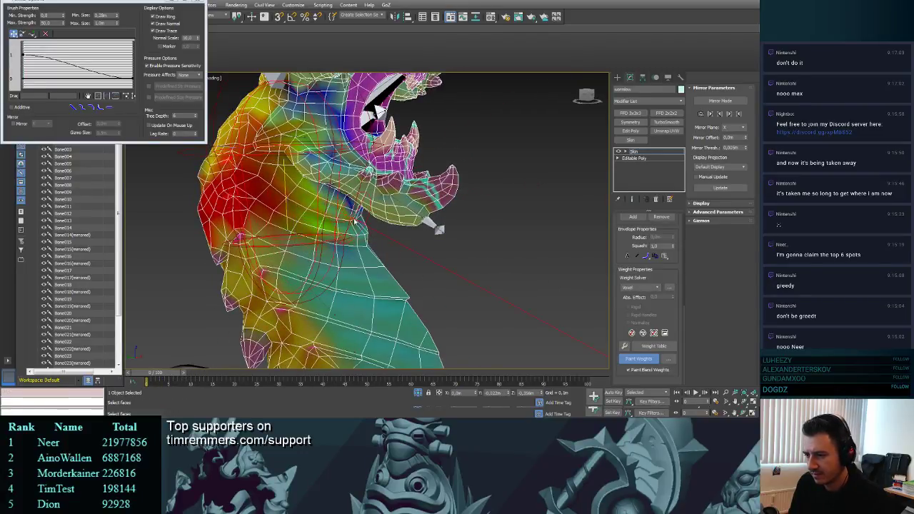
{"action": "mouse_move", "coordinate": [410, 253]}
{"action": "middle_mouse_down", "text": "alt"}
{"action": "mouse_move", "coordinate": [313, 229]}
{"action": "mouse_move", "coordinate": [288, 193]}
{"action": "middle_mouse_up", "text": "alt"}
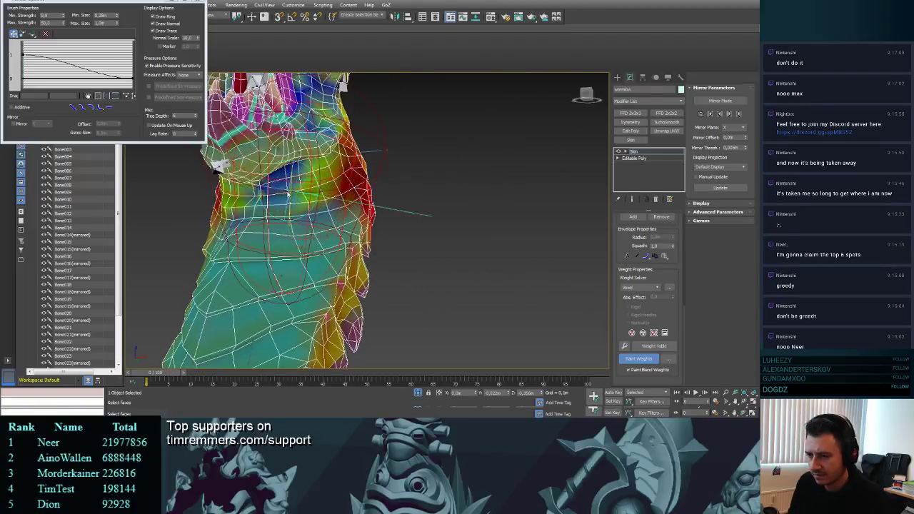
{"action": "mouse_move", "coordinate": [288, 194]}
{"action": "left_mouse_down"}
{"action": "mouse_move", "coordinate": [267, 194]}
{"action": "mouse_move", "coordinate": [303, 194]}
{"action": "left_mouse_up"}
{"action": "middle_click_drag", "start_coordinate": [270, 202], "coordinate": [348, 196], "text": "alt"}
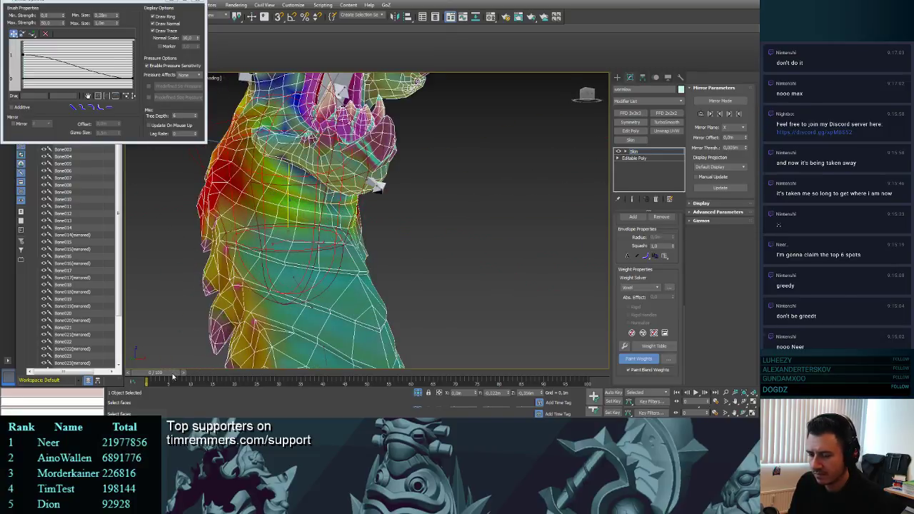
- Brush the neck bone's weight onto the throat at frame 1 and check the opened jaw's deformation at frame 4
{"action": "mouse_move", "coordinate": [172, 376]}
{"action": "left_mouse_down"}
{"action": "mouse_move", "coordinate": [205, 376]}
{"action": "mouse_move", "coordinate": [176, 378]}
{"action": "left_mouse_up"}
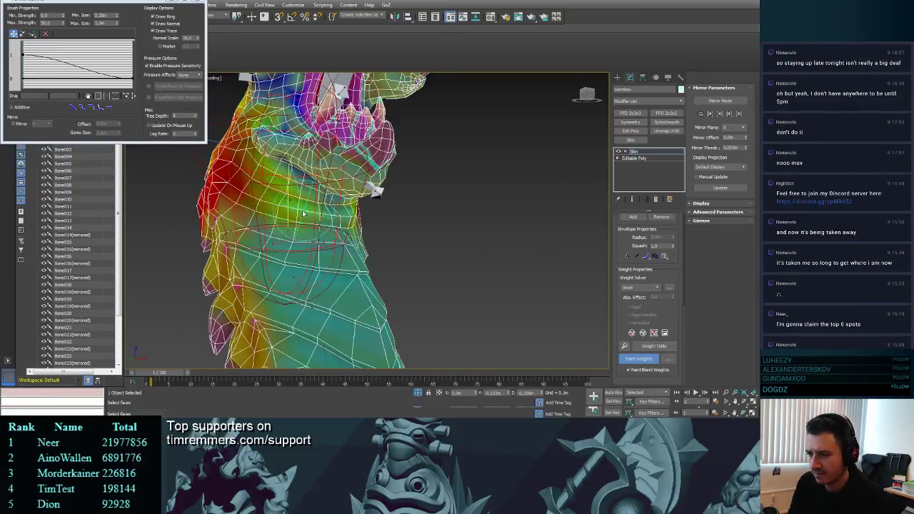
{"action": "left_click_drag", "start_coordinate": [303, 213], "coordinate": [312, 221]}
{"action": "middle_click_drag", "start_coordinate": [331, 227], "coordinate": [272, 229], "text": "alt"}
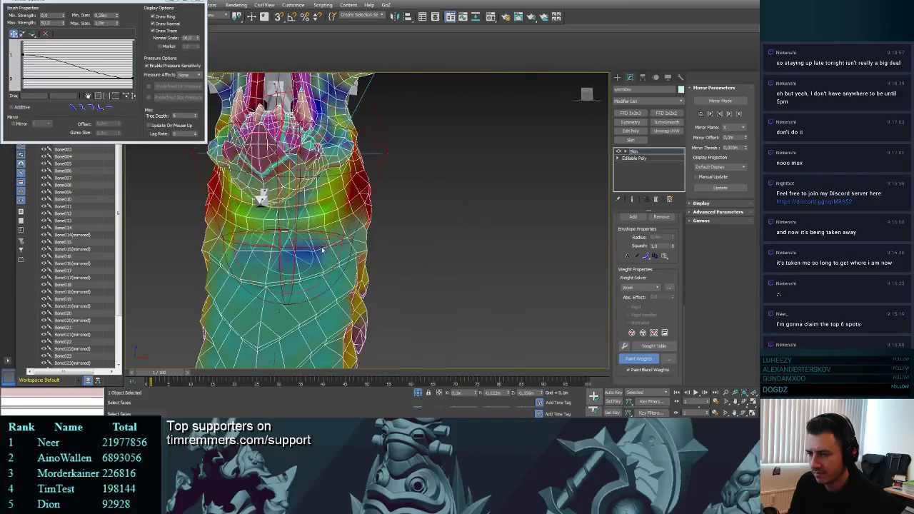
{"action": "mouse_move", "coordinate": [169, 376]}
{"action": "left_mouse_down"}
{"action": "mouse_move", "coordinate": [191, 381]}
{"action": "mouse_move", "coordinate": [159, 384]}
{"action": "mouse_move", "coordinate": [179, 378]}
{"action": "left_mouse_up"}
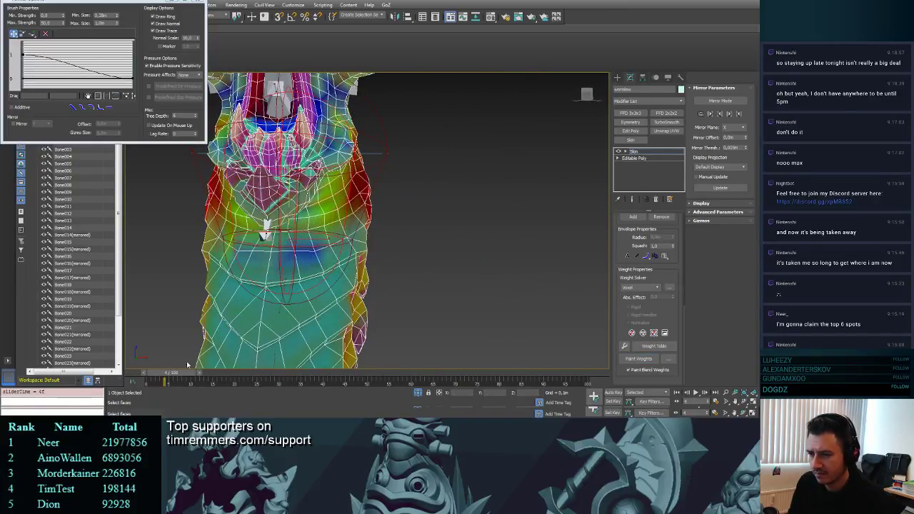
{"action": "middle_click_drag", "start_coordinate": [263, 250], "coordinate": [327, 260], "text": "alt"}
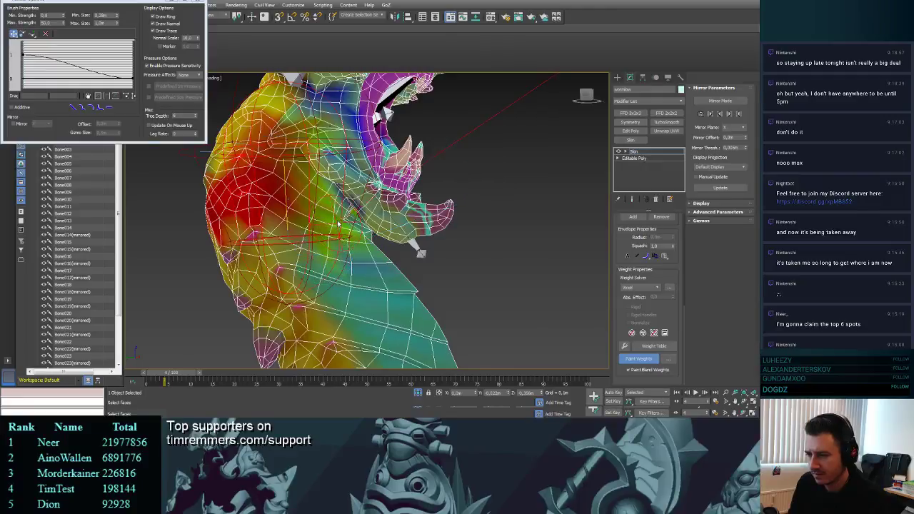
- Return to frame 0, set the brush's maximum strength to 100, and check the throat as the jaw opens to frame 2
{"action": "key", "text": "Home"}
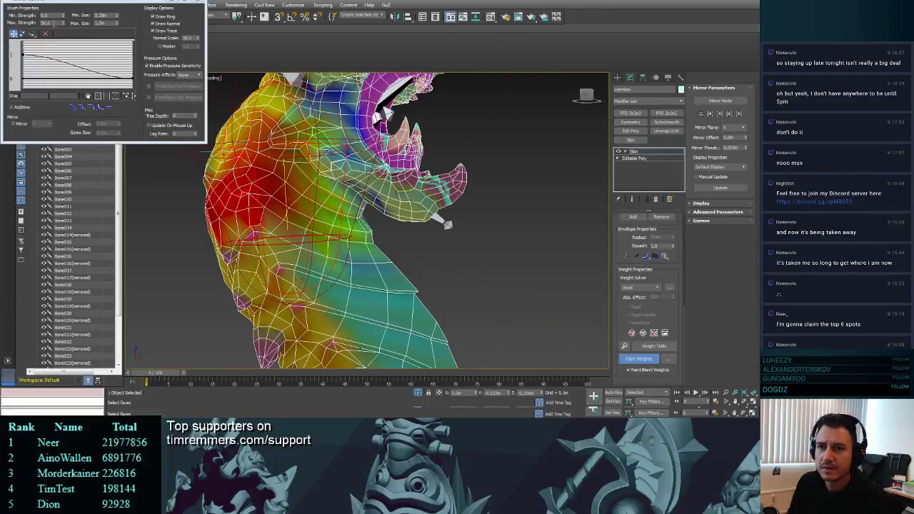
{"action": "double_click", "coordinate": [50, 22]}
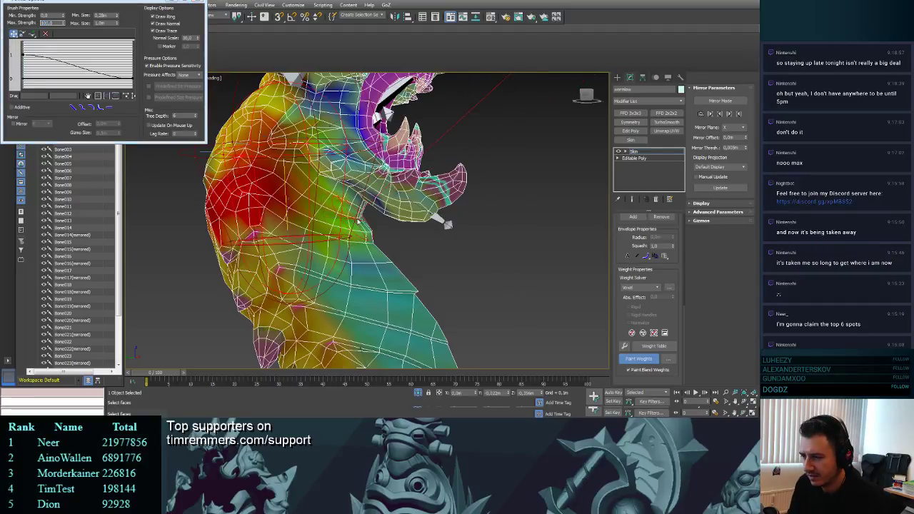
{"action": "middle_click_drag", "start_coordinate": [375, 233], "coordinate": [320, 238], "text": "alt"}
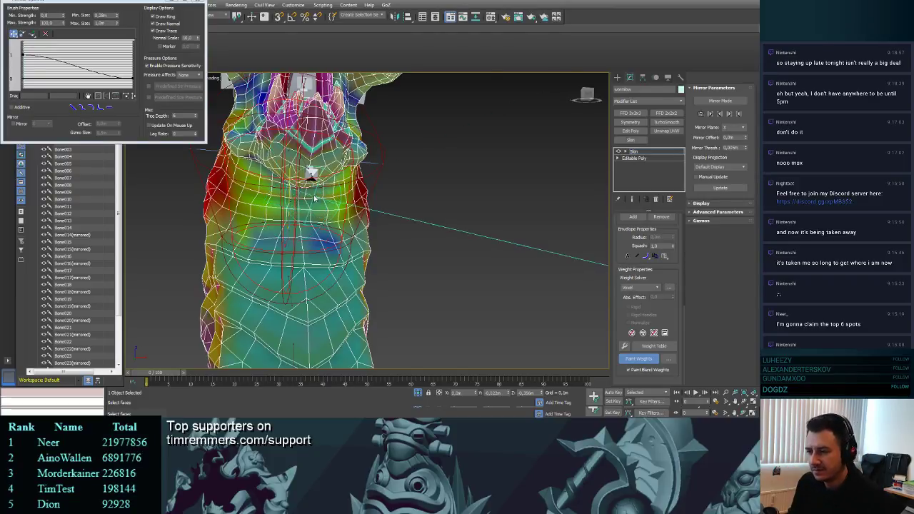
{"action": "mouse_move", "coordinate": [314, 189]}
{"action": "middle_mouse_down", "text": "alt"}
{"action": "mouse_move", "coordinate": [277, 176]}
{"action": "mouse_move", "coordinate": [404, 210]}
{"action": "middle_mouse_up", "text": "alt"}
{"action": "left_click_drag", "start_coordinate": [157, 373], "coordinate": [179, 374]}
{"action": "left_click_drag", "start_coordinate": [149, 376], "coordinate": [170, 374]}
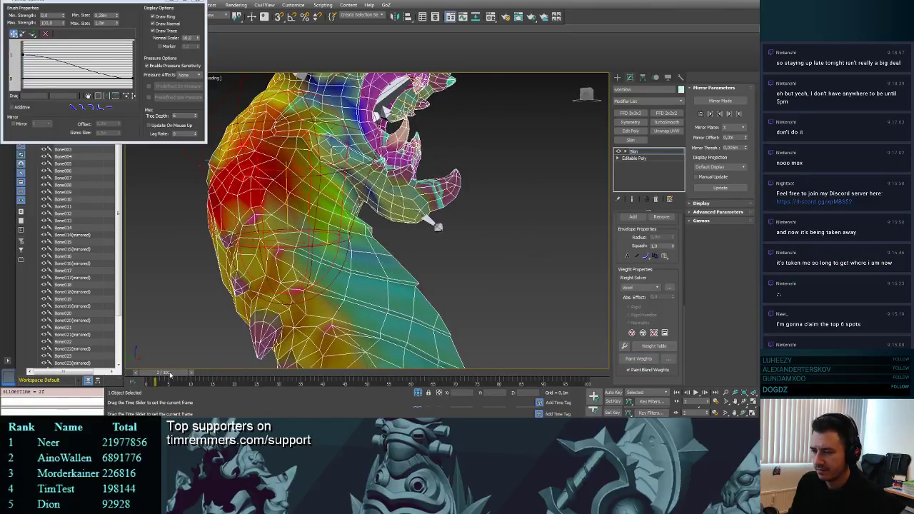
{"action": "key", "text": "p"}
{"action": "middle_click_drag", "start_coordinate": [314, 285], "coordinate": [322, 311], "text": "alt"}
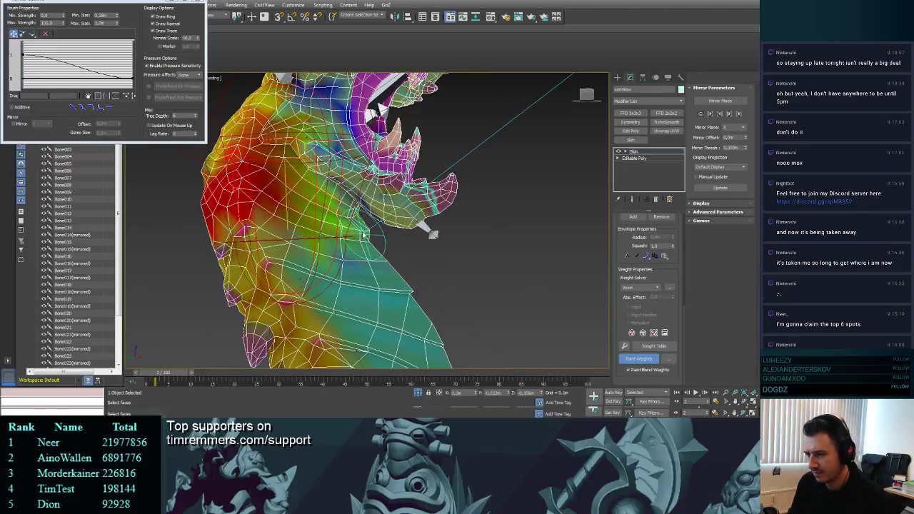
- Try turning off the brush's pressure sensitivity and re-enable it
{"action": "left_click", "coordinate": [628, 370]}
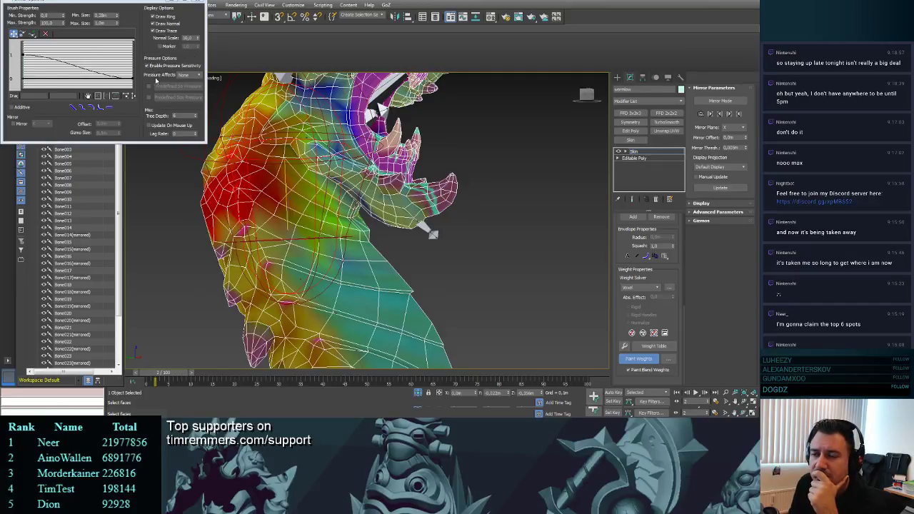
{"action": "left_click", "coordinate": [147, 70]}
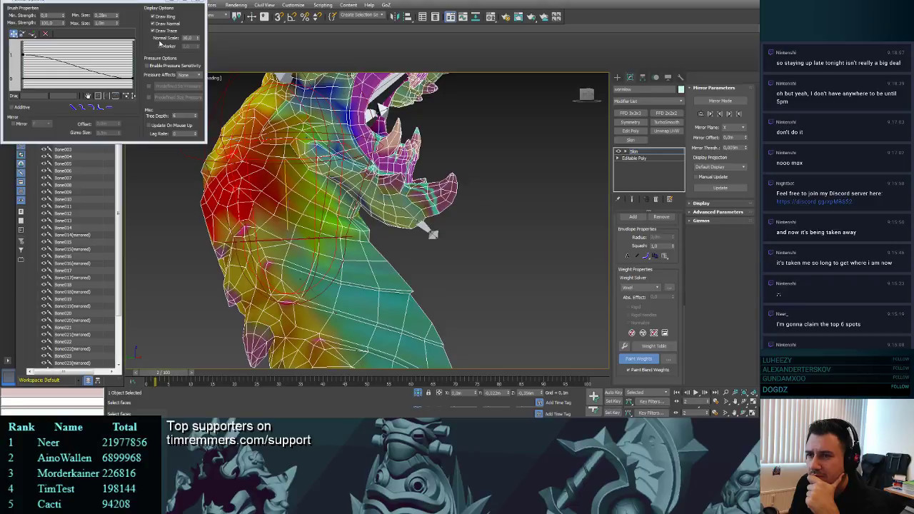
{"action": "left_click", "coordinate": [155, 67]}
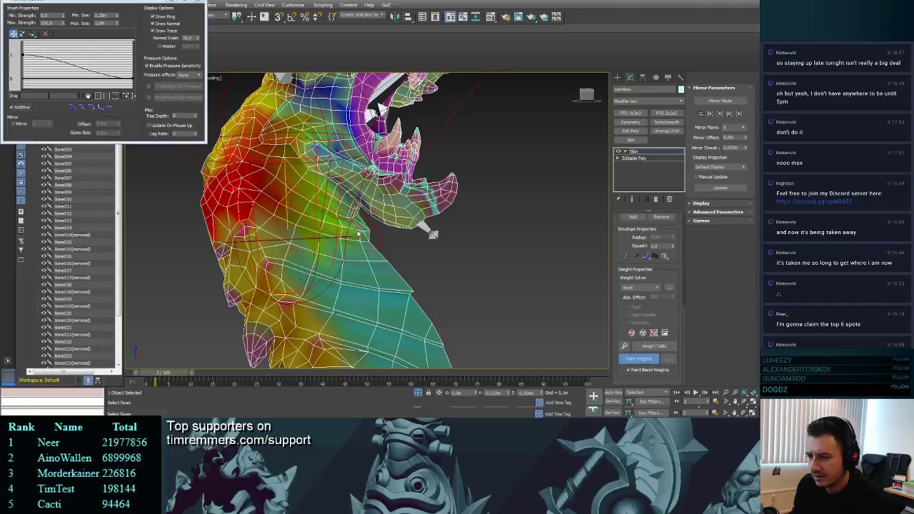
- At frame 3, reverse the brush falloff curve so it rises from about 0 at the start to 1.275 at the end
{"action": "mouse_move", "coordinate": [169, 373]}
{"action": "left_mouse_down"}
{"action": "mouse_move", "coordinate": [151, 378]}
{"action": "mouse_move", "coordinate": [194, 380]}
{"action": "mouse_move", "coordinate": [166, 385]}
{"action": "mouse_move", "coordinate": [178, 386]}
{"action": "left_mouse_up"}
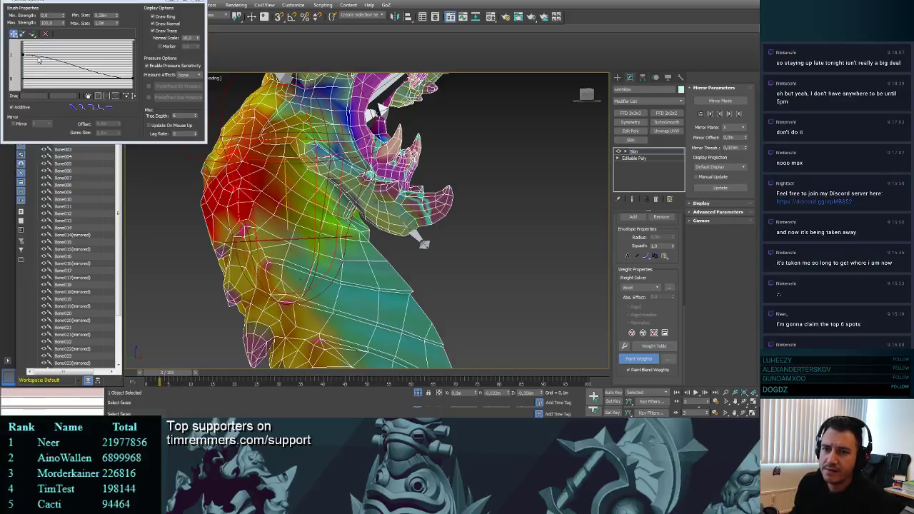
{"action": "left_click_drag", "start_coordinate": [23, 54], "coordinate": [23, 79]}
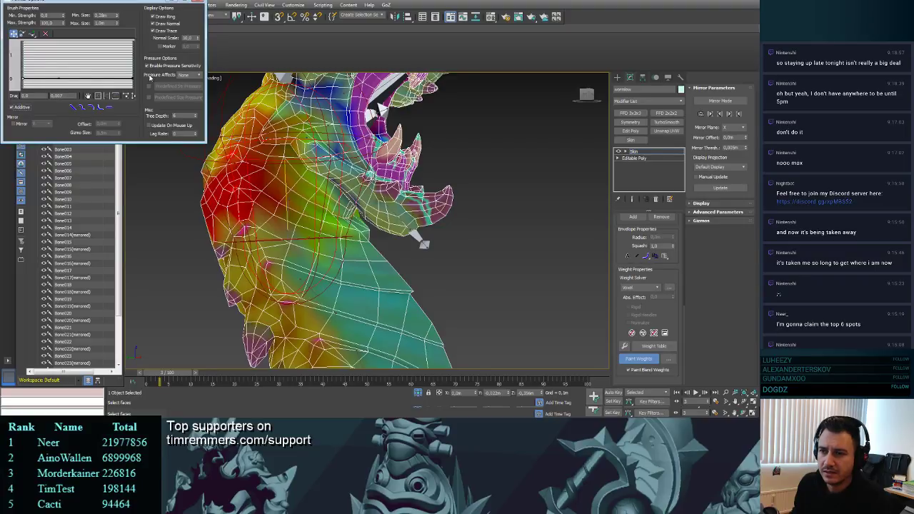
{"action": "left_click_drag", "start_coordinate": [132, 79], "coordinate": [132, 47]}
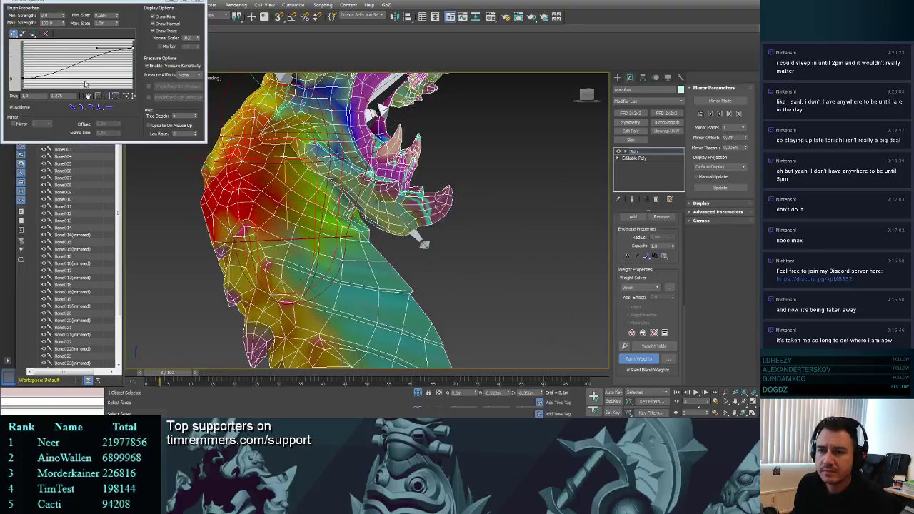
{"action": "left_click_drag", "start_coordinate": [97, 48], "coordinate": [96, 44]}
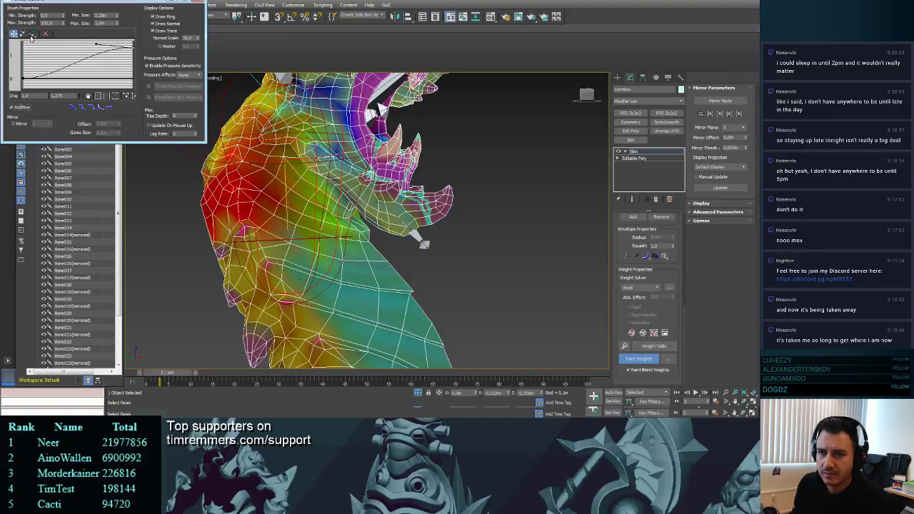
{"action": "mouse_move", "coordinate": [448, 250]}
{"action": "middle_mouse_down", "text": "alt"}
{"action": "mouse_move", "coordinate": [433, 260]}
{"action": "mouse_move", "coordinate": [346, 241]}
{"action": "mouse_move", "coordinate": [361, 264]}
{"action": "middle_mouse_up", "text": "alt"}
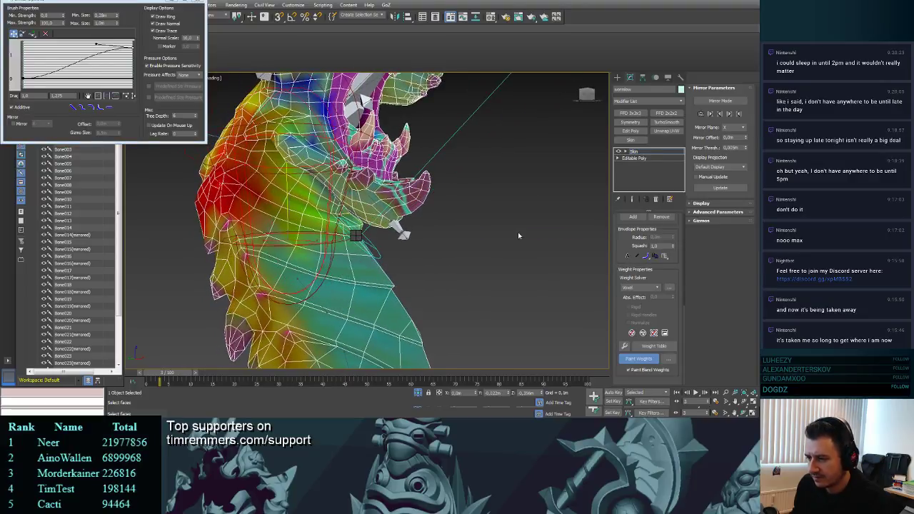
{"action": "middle_click_drag", "start_coordinate": [466, 217], "coordinate": [340, 240], "text": "alt"}
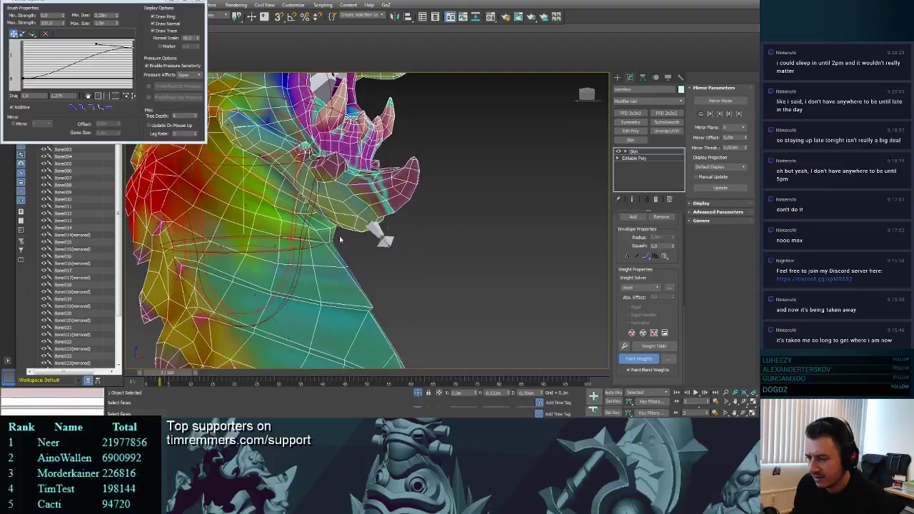
- Leave weight painting and make pen pressure affect the brush's strength
{"action": "left_click", "coordinate": [639, 359]}
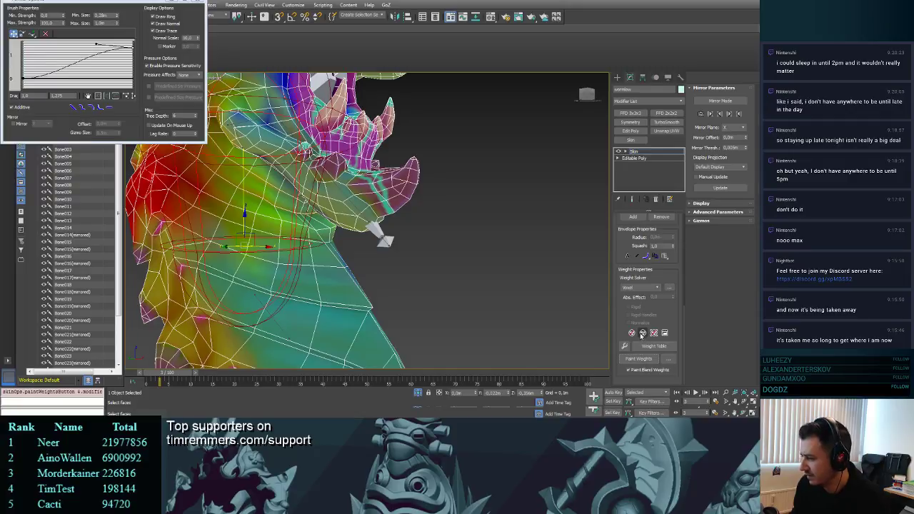
{"action": "middle_click_drag", "start_coordinate": [536, 237], "coordinate": [576, 258]}
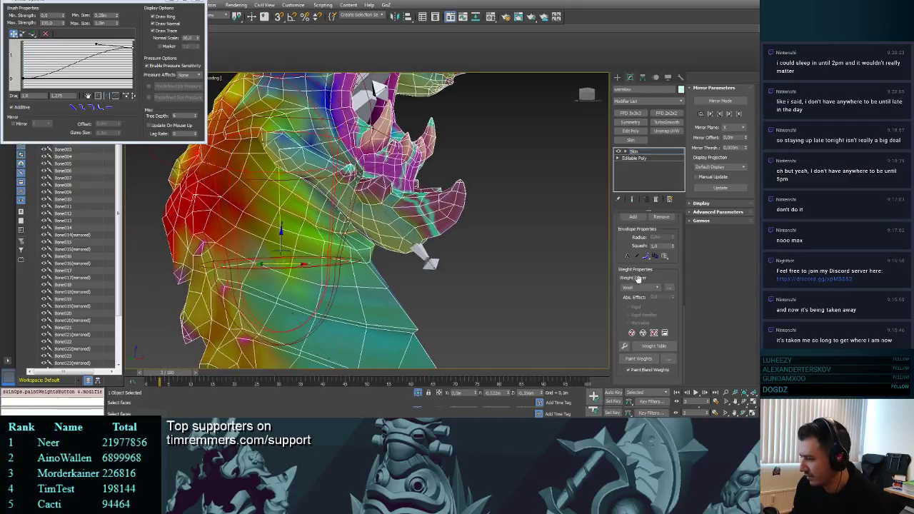
{"action": "left_click", "coordinate": [657, 288]}
{"action": "left_click", "coordinate": [658, 290]}
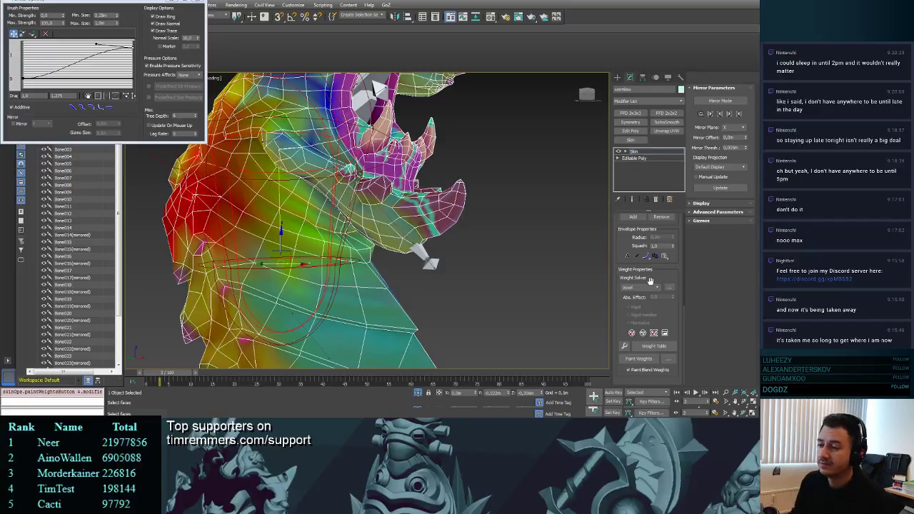
{"action": "left_click", "coordinate": [198, 75]}
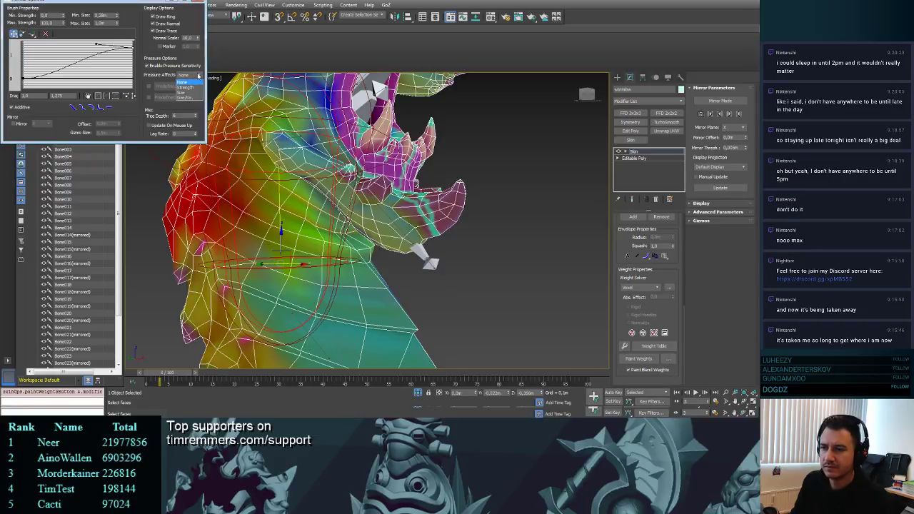
{"action": "left_click", "coordinate": [189, 87]}
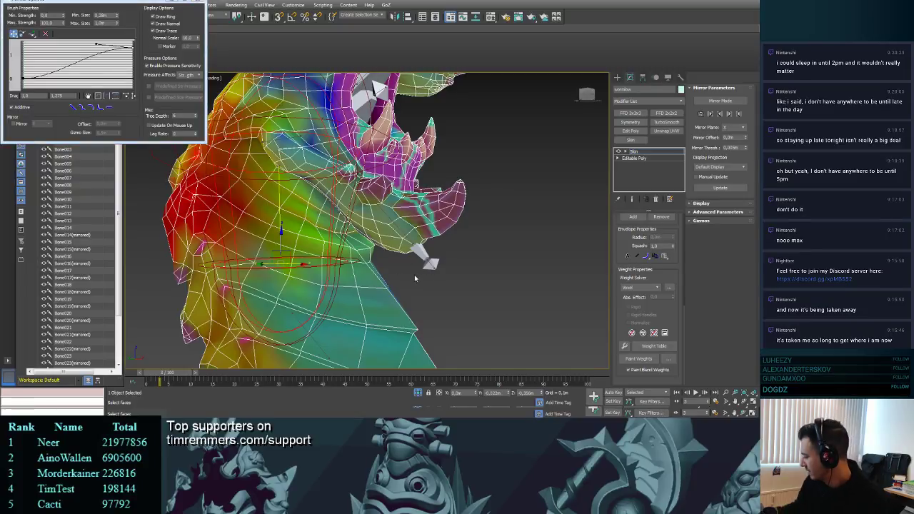
- Try pressure-sensitive weight strokes across the throat and neck below the jaw, and undo them
{"action": "left_click_drag", "start_coordinate": [341, 258], "coordinate": [358, 253]}
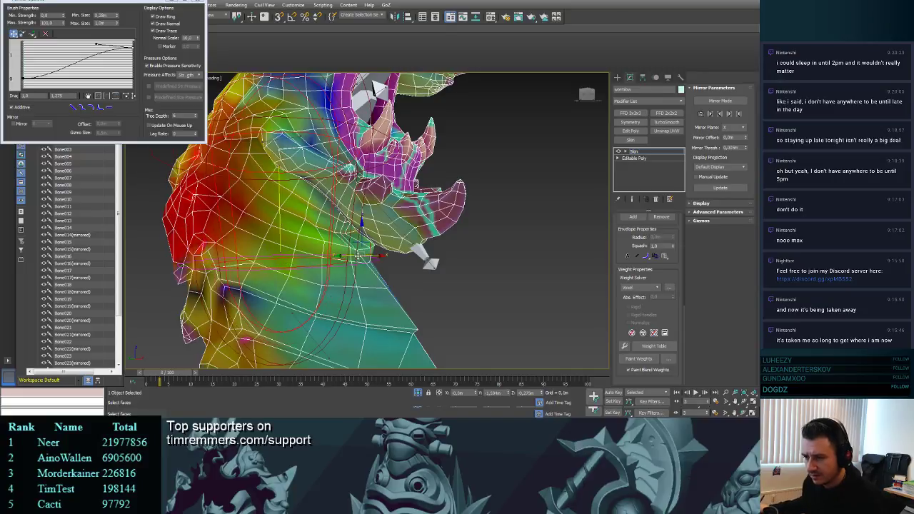
{"action": "key", "text": "ctrl+z"}
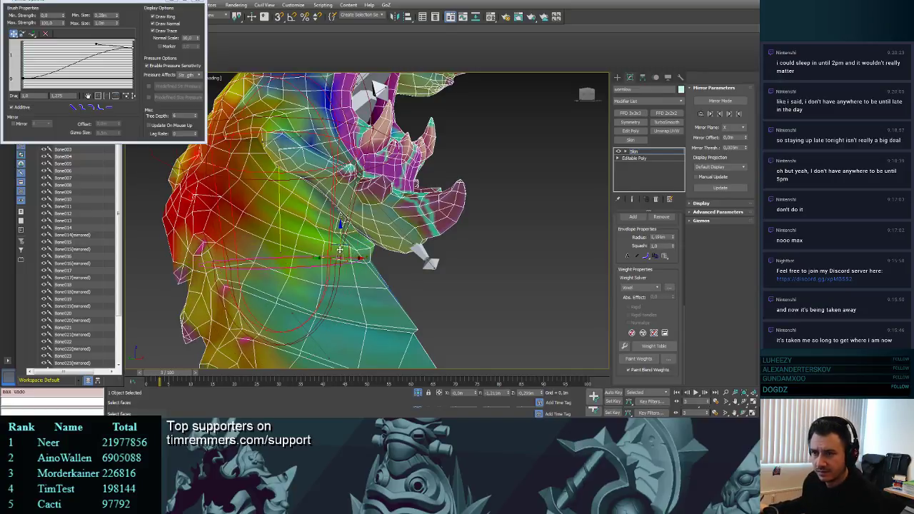
{"action": "left_click", "coordinate": [640, 359]}
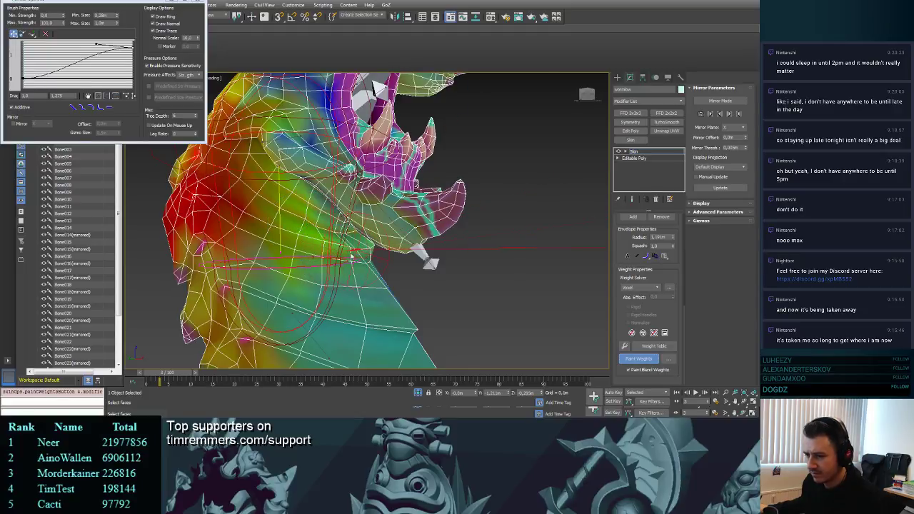
{"action": "left_click_drag", "start_coordinate": [352, 256], "coordinate": [360, 259]}
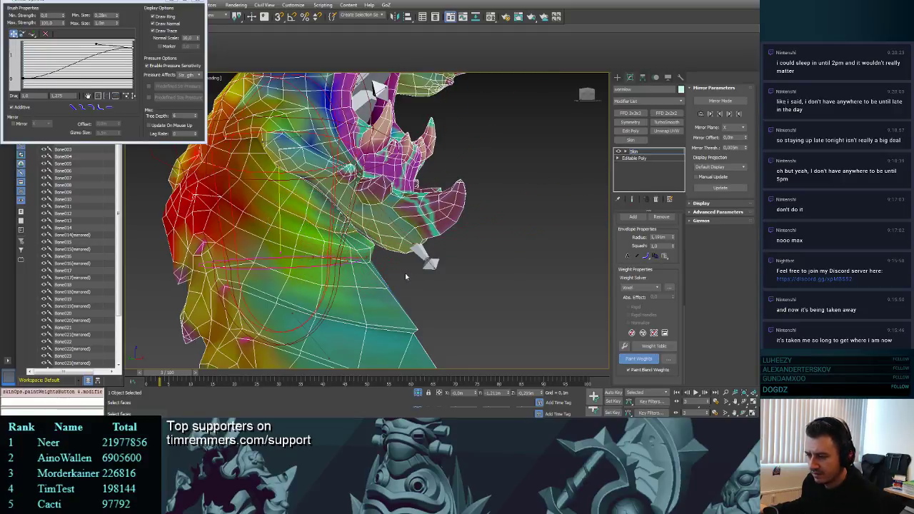
{"action": "mouse_move", "coordinate": [325, 266]}
{"action": "left_mouse_down"}
{"action": "mouse_move", "coordinate": [330, 280]}
{"action": "mouse_move", "coordinate": [424, 308]}
{"action": "left_mouse_up"}
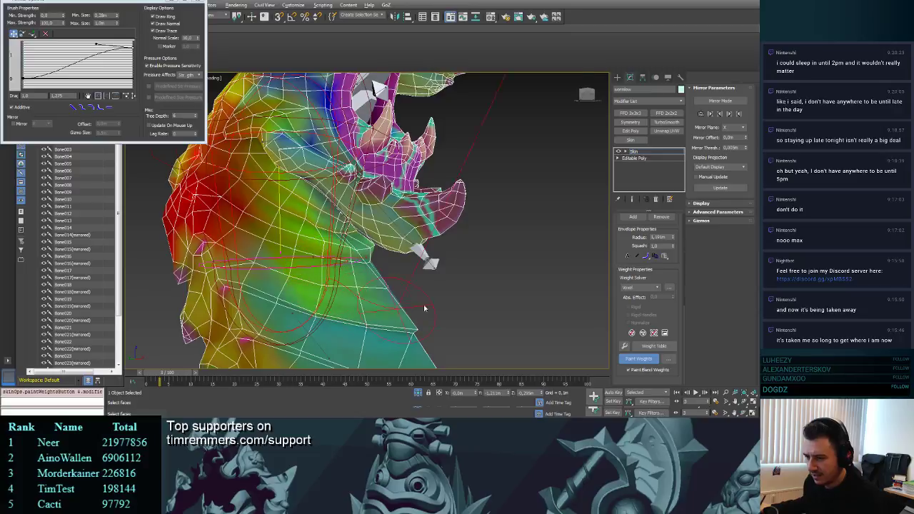
{"action": "mouse_move", "coordinate": [291, 281]}
{"action": "left_mouse_down"}
{"action": "mouse_move", "coordinate": [275, 298]}
{"action": "mouse_move", "coordinate": [360, 332]}
{"action": "left_mouse_up"}
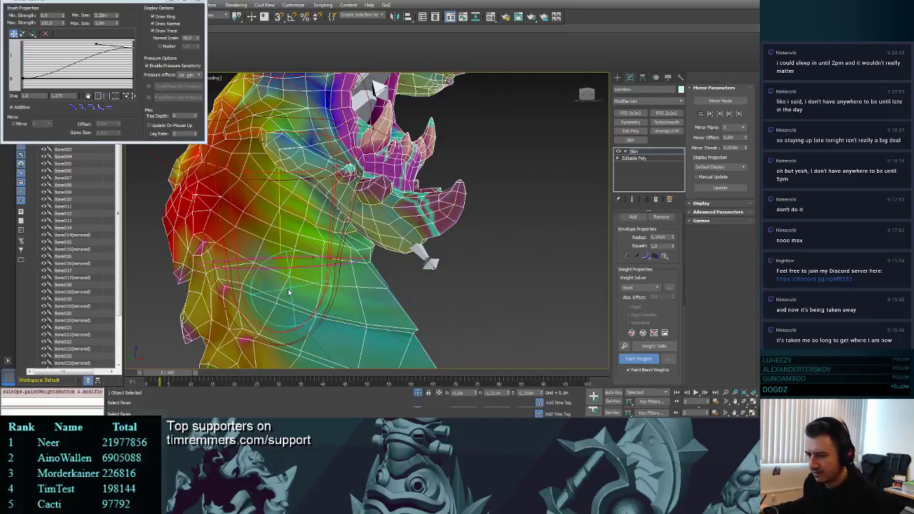
{"action": "key", "text": "ctrl+z"}
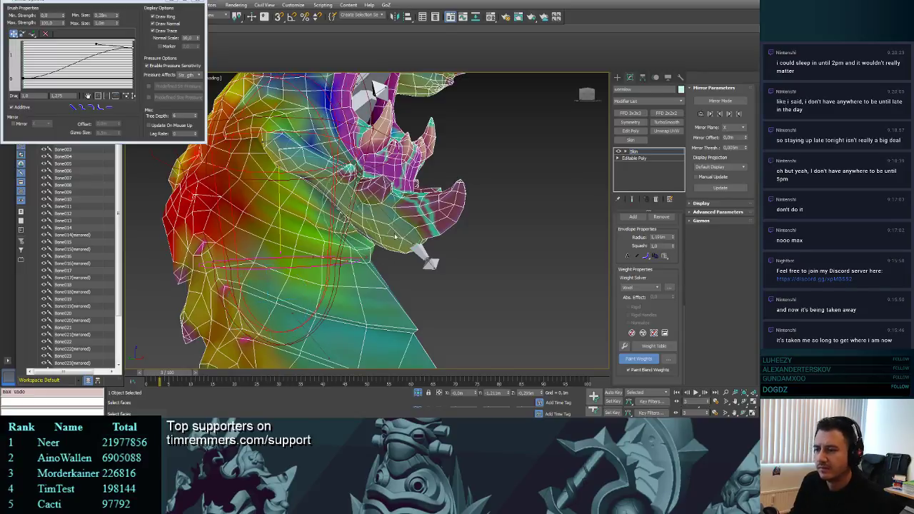
- Leave weight painting, select the neck bone's envelope cross-section below the jaw, and reduce its inner radius
{"action": "left_click", "coordinate": [636, 359]}
{"action": "left_click", "coordinate": [636, 359]}
{"action": "middle_click_drag", "start_coordinate": [349, 284], "coordinate": [368, 293], "text": "alt"}
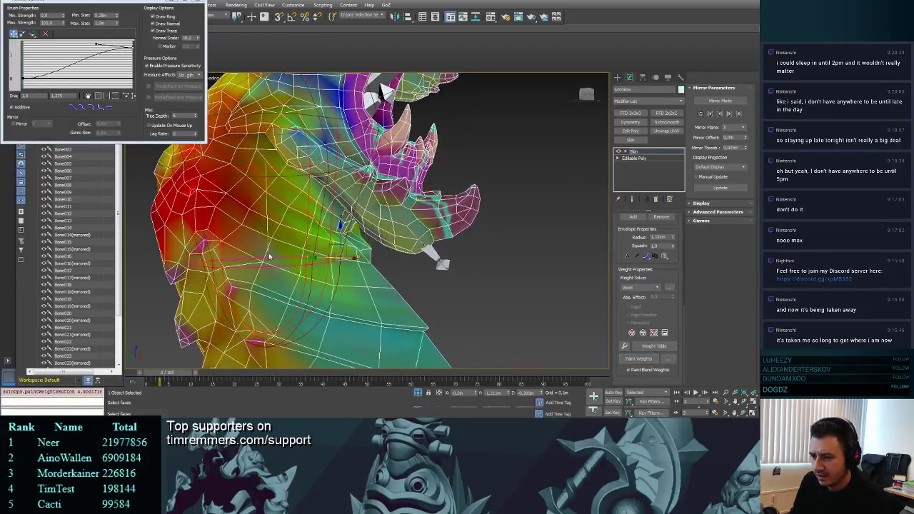
{"action": "left_click", "coordinate": [266, 251]}
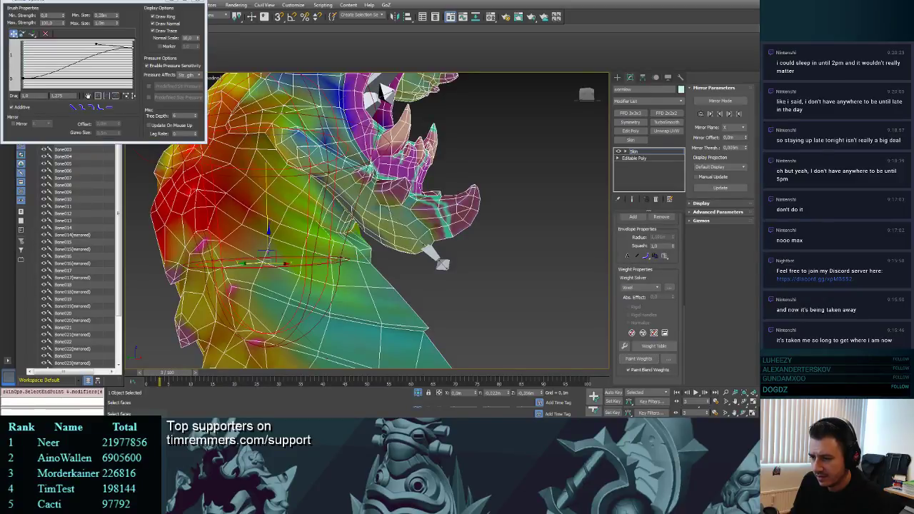
{"action": "left_click_drag", "start_coordinate": [266, 252], "coordinate": [356, 260]}
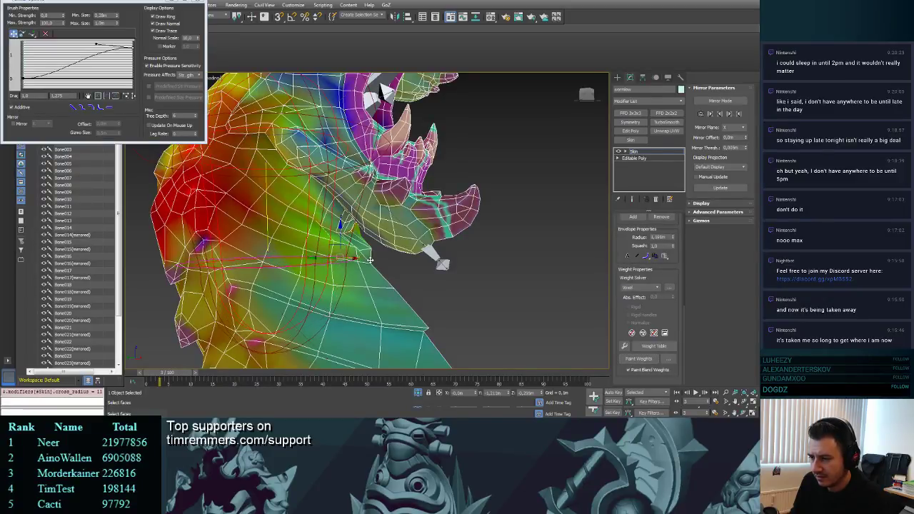
{"action": "mouse_move", "coordinate": [356, 260]}
{"action": "middle_mouse_down", "text": "alt"}
{"action": "mouse_move", "coordinate": [386, 262]}
{"action": "mouse_move", "coordinate": [362, 269]}
{"action": "middle_mouse_up", "text": "alt"}
{"action": "key", "text": "ctrl+z"}
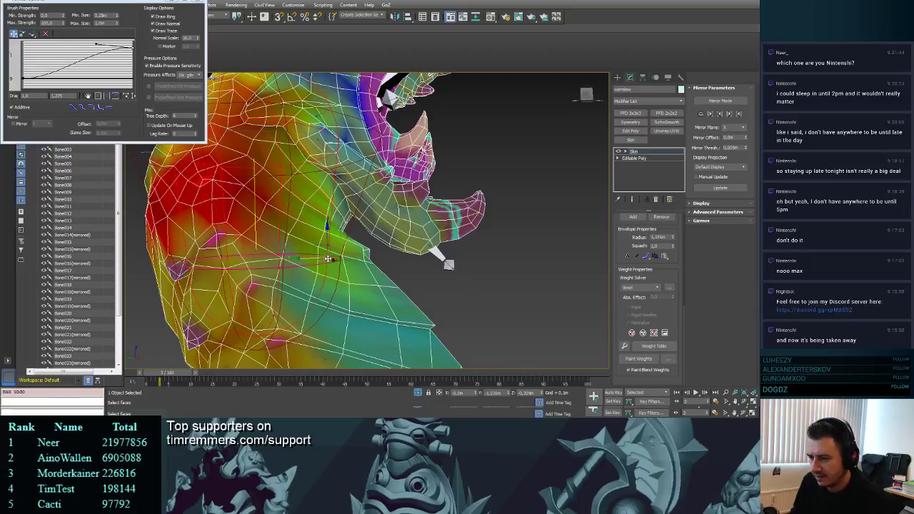
{"action": "left_click_drag", "start_coordinate": [328, 259], "coordinate": [304, 266]}
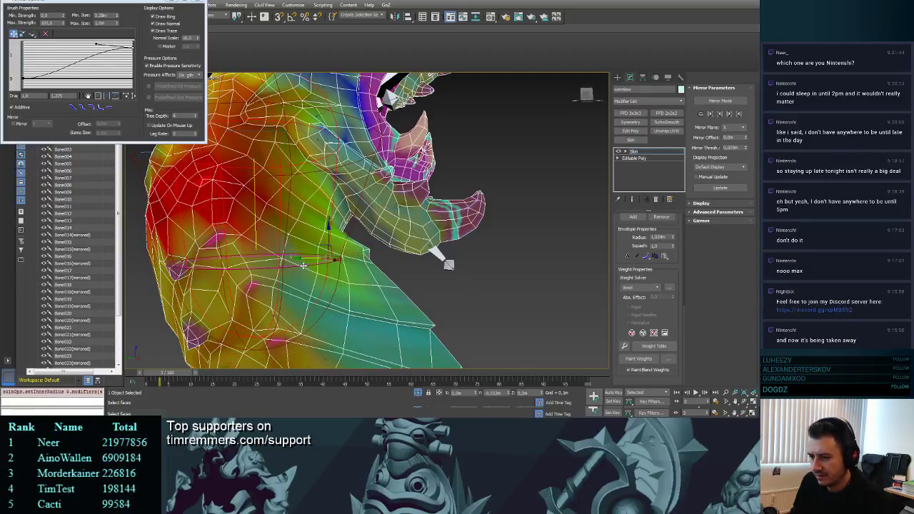
- Try moving the end point of the neck bone's envelope below the jaw, and undo the move
{"action": "left_click", "coordinate": [256, 252]}
{"action": "left_click_drag", "start_coordinate": [257, 244], "coordinate": [274, 254]}
{"action": "key", "text": "ctrl+z"}
{"action": "middle_click_drag", "start_coordinate": [405, 208], "coordinate": [396, 220], "text": "alt"}
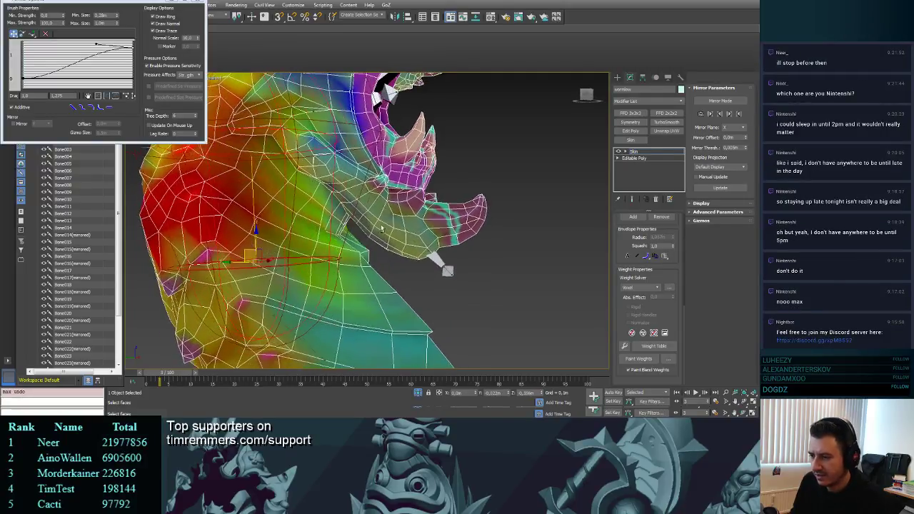
- Select the envelope of the bone lower in the neck and brush its weights onto the throat crease just below the jaw
{"action": "left_click", "coordinate": [441, 263]}
{"action": "mouse_move", "coordinate": [422, 257]}
{"action": "middle_mouse_down", "text": "alt"}
{"action": "mouse_move", "coordinate": [364, 245]}
{"action": "mouse_move", "coordinate": [333, 258]}
{"action": "mouse_move", "coordinate": [371, 269]}
{"action": "mouse_move", "coordinate": [340, 312]}
{"action": "mouse_move", "coordinate": [332, 304]}
{"action": "middle_mouse_up", "text": "alt"}
{"action": "left_click", "coordinate": [320, 317]}
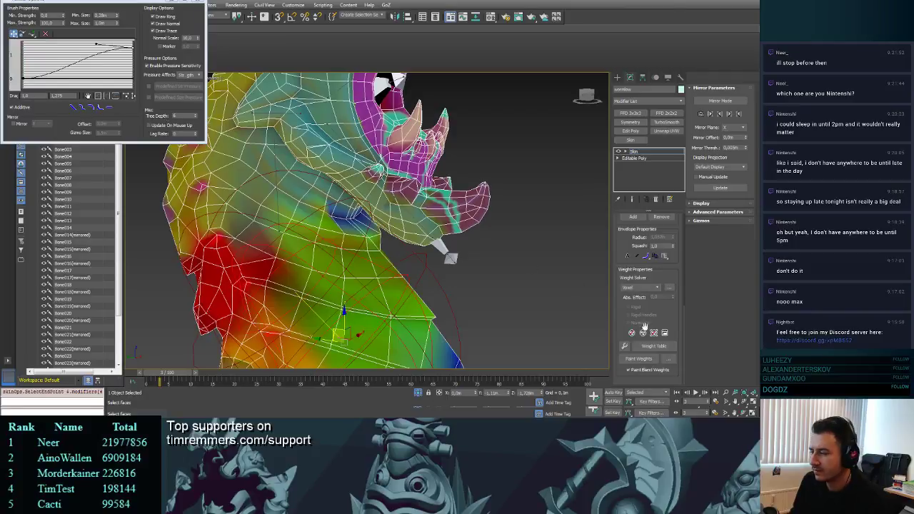
{"action": "left_click", "coordinate": [639, 359]}
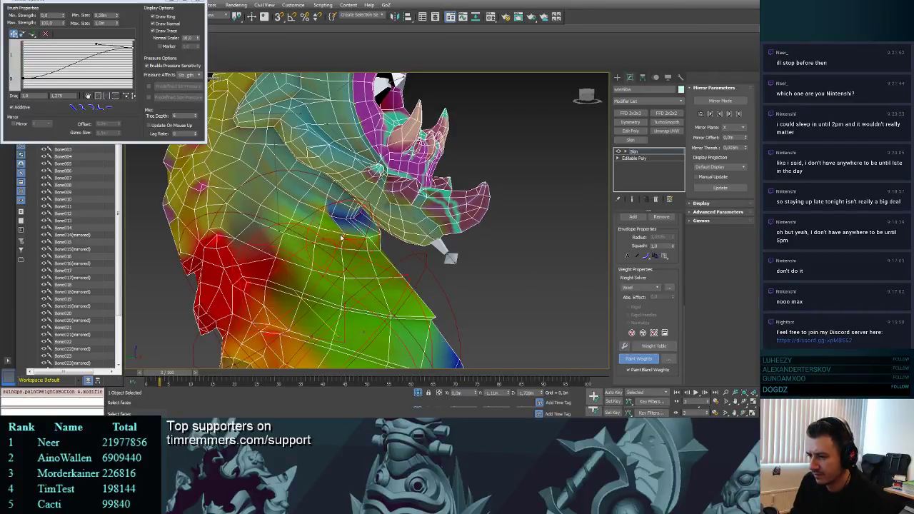
{"action": "mouse_move", "coordinate": [342, 237]}
{"action": "left_mouse_down"}
{"action": "mouse_move", "coordinate": [348, 224]}
{"action": "mouse_move", "coordinate": [340, 239]}
{"action": "left_mouse_up"}
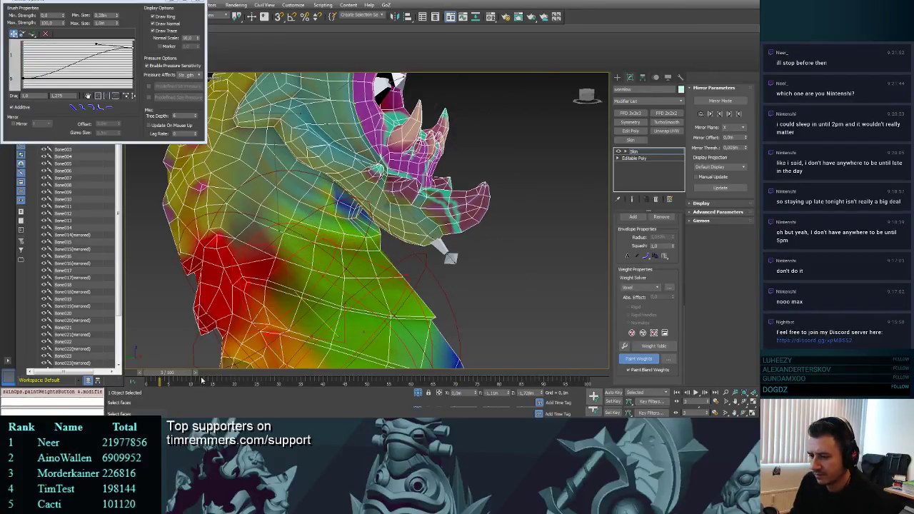
{"action": "left_click_drag", "start_coordinate": [186, 373], "coordinate": [173, 374]}
{"action": "key", "text": "p"}
{"action": "mouse_move", "coordinate": [330, 201]}
{"action": "left_mouse_down"}
{"action": "mouse_move", "coordinate": [325, 217]}
{"action": "mouse_move", "coordinate": [354, 223]}
{"action": "left_mouse_up"}
{"action": "middle_click_drag", "start_coordinate": [396, 247], "coordinate": [319, 193], "text": "alt"}
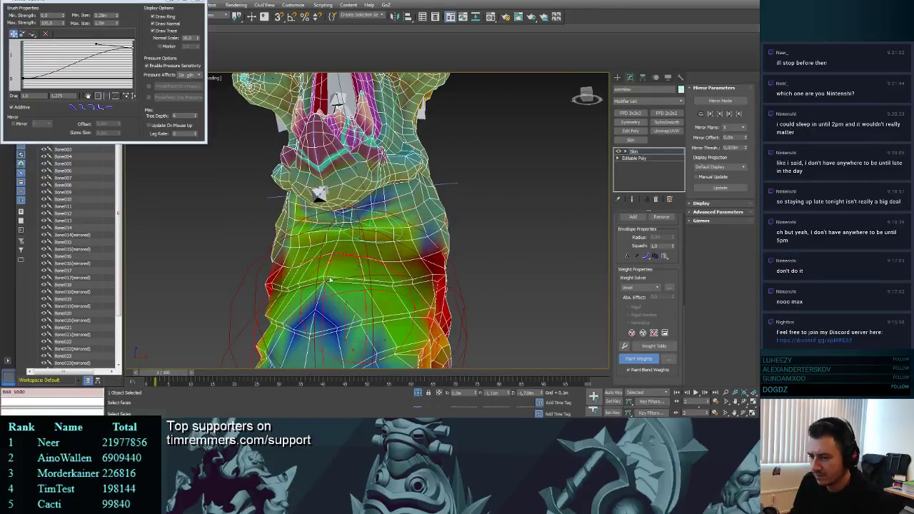
- Scrub between frames 0 and 6 to examine how the throat and neck deform with the jaw opening
{"action": "mouse_move", "coordinate": [183, 375]}
{"action": "left_mouse_down"}
{"action": "mouse_move", "coordinate": [151, 377]}
{"action": "mouse_move", "coordinate": [190, 377]}
{"action": "left_mouse_up"}
{"action": "mouse_move", "coordinate": [321, 226]}
{"action": "middle_mouse_down", "text": "alt"}
{"action": "mouse_move", "coordinate": [383, 240]}
{"action": "mouse_move", "coordinate": [397, 254]}
{"action": "middle_mouse_up", "text": "alt"}
{"action": "scroll", "coordinate": [360, 256], "scroll_direction": "up", "scroll_amount": 3}
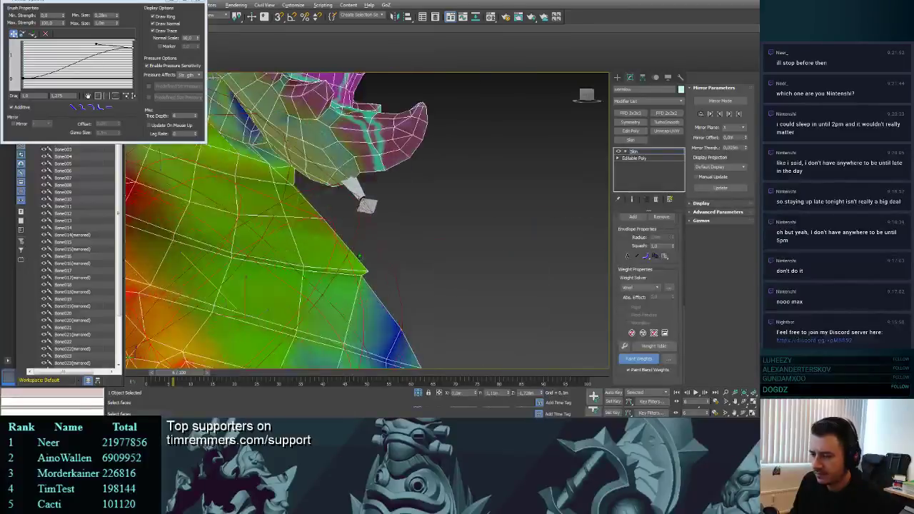
{"action": "scroll", "coordinate": [361, 257], "scroll_direction": "down", "scroll_amount": 4}
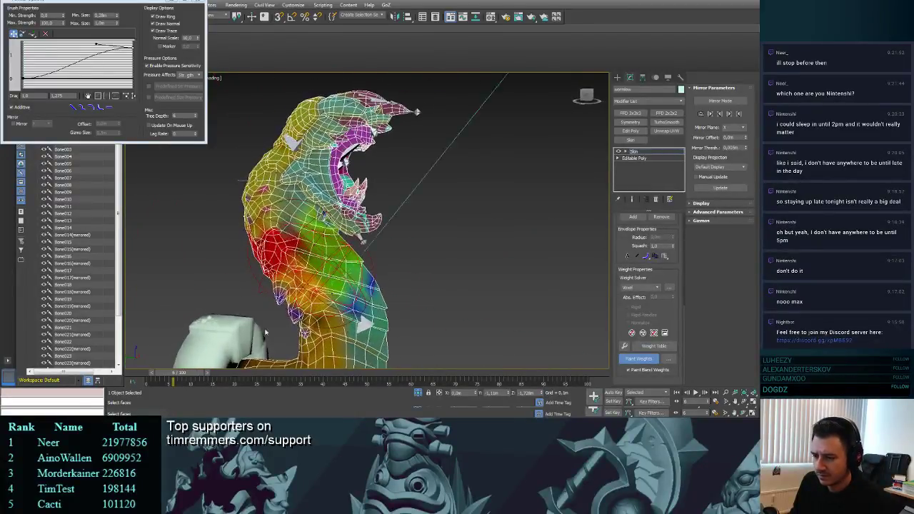
{"action": "mouse_move", "coordinate": [175, 377]}
{"action": "left_mouse_down"}
{"action": "mouse_move", "coordinate": [153, 376]}
{"action": "mouse_move", "coordinate": [193, 377]}
{"action": "mouse_move", "coordinate": [142, 379]}
{"action": "mouse_move", "coordinate": [207, 377]}
{"action": "mouse_move", "coordinate": [131, 369]}
{"action": "mouse_move", "coordinate": [200, 376]}
{"action": "mouse_move", "coordinate": [139, 376]}
{"action": "mouse_move", "coordinate": [182, 360]}
{"action": "mouse_move", "coordinate": [156, 364]}
{"action": "left_mouse_up"}
{"action": "middle_click_drag", "start_coordinate": [292, 181], "coordinate": [324, 204]}
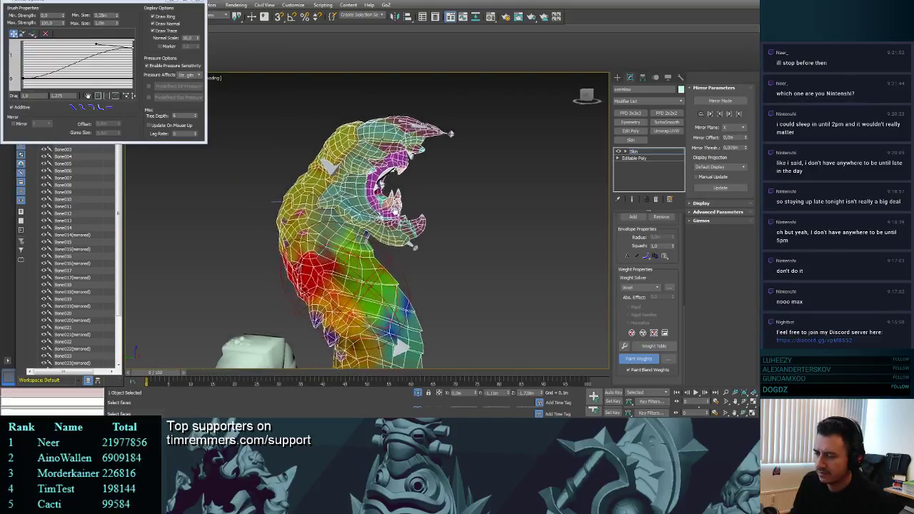
{"action": "scroll", "coordinate": [324, 204], "scroll_direction": "up", "scroll_amount": 3}
- Leave weight painting, select the lower jaw bone's envelope, and resize its inner radius at the jaw hinge to about 0.74 m
{"action": "left_click", "coordinate": [638, 358]}
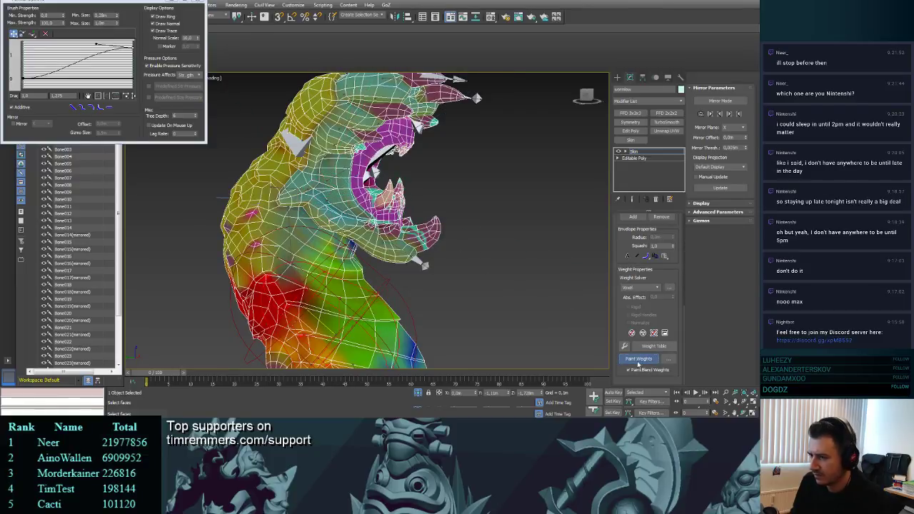
{"action": "left_click", "coordinate": [328, 202]}
{"action": "middle_click_drag", "start_coordinate": [299, 183], "coordinate": [312, 182], "text": "alt"}
{"action": "left_click_drag", "start_coordinate": [293, 177], "coordinate": [333, 110]}
{"action": "left_click", "coordinate": [319, 154]}
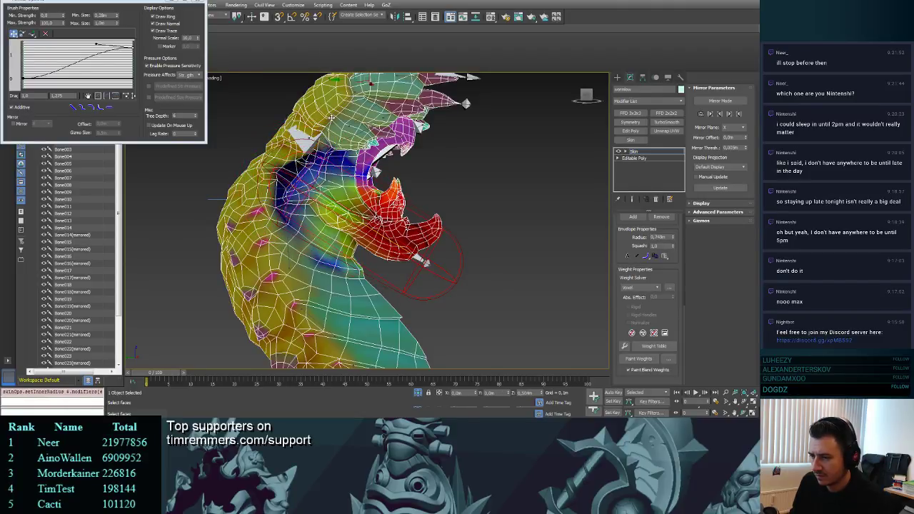
- Select the envelope of the bone inside the mouth and examine its influence around the mouth corner, ending at frame 0
{"action": "left_click", "coordinate": [388, 154]}
{"action": "left_click_drag", "start_coordinate": [407, 157], "coordinate": [368, 157], "text": "alt"}
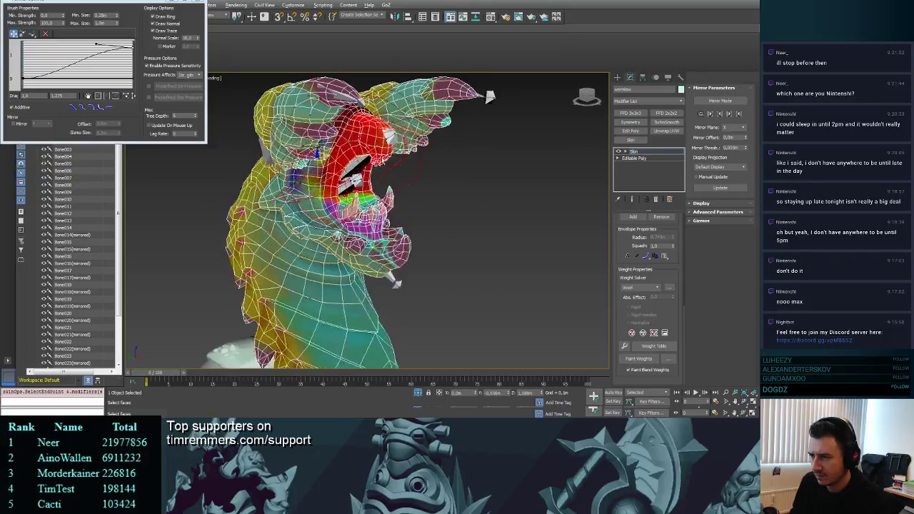
{"action": "middle_click_drag", "start_coordinate": [368, 157], "coordinate": [402, 154], "text": "alt"}
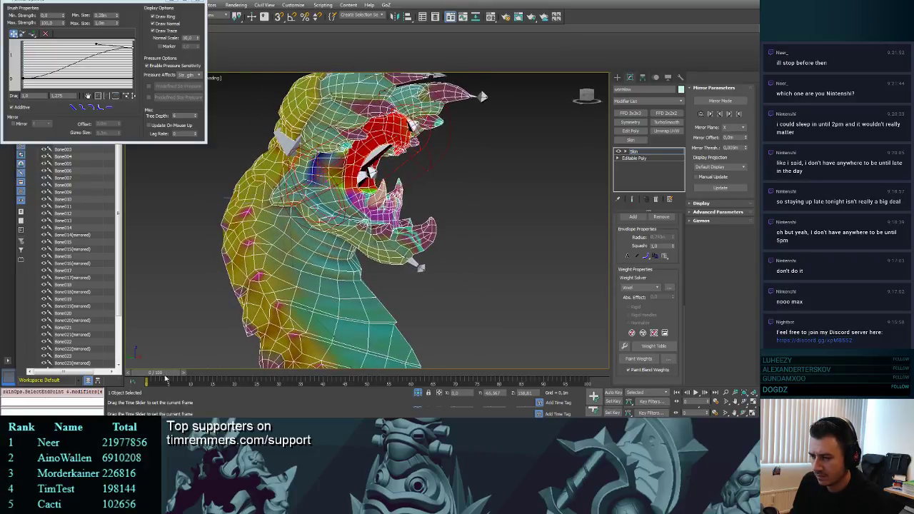
{"action": "mouse_move", "coordinate": [165, 375]}
{"action": "left_mouse_down"}
{"action": "mouse_move", "coordinate": [177, 378]}
{"action": "mouse_move", "coordinate": [143, 376]}
{"action": "mouse_move", "coordinate": [152, 376]}
{"action": "left_mouse_up"}
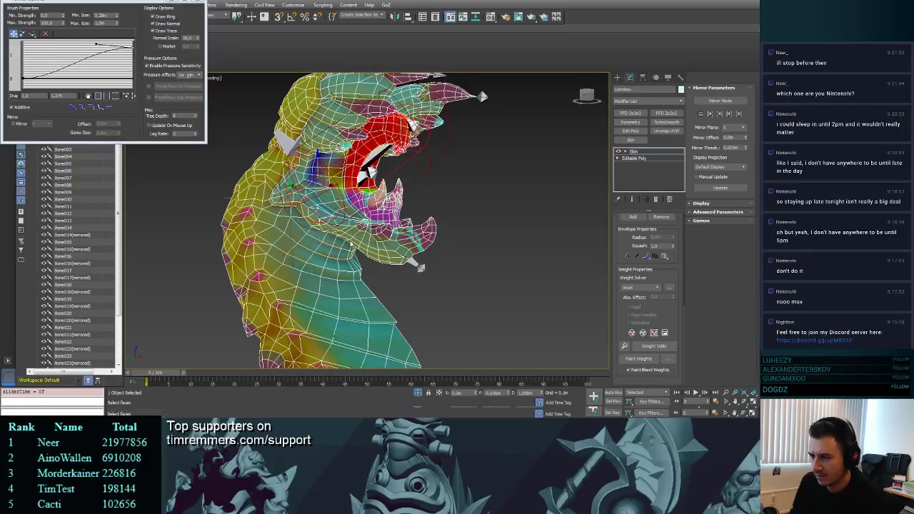
- Select the lower jaw bone's envelope and turn on weight painting, viewing the mouth from both sides
{"action": "left_click", "coordinate": [419, 263]}
{"action": "left_click", "coordinate": [640, 361]}
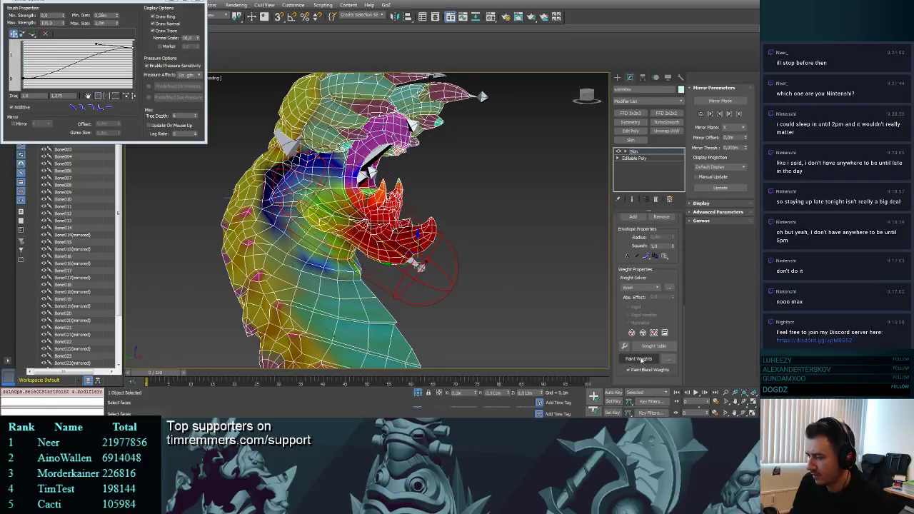
{"action": "left_click", "coordinate": [640, 359]}
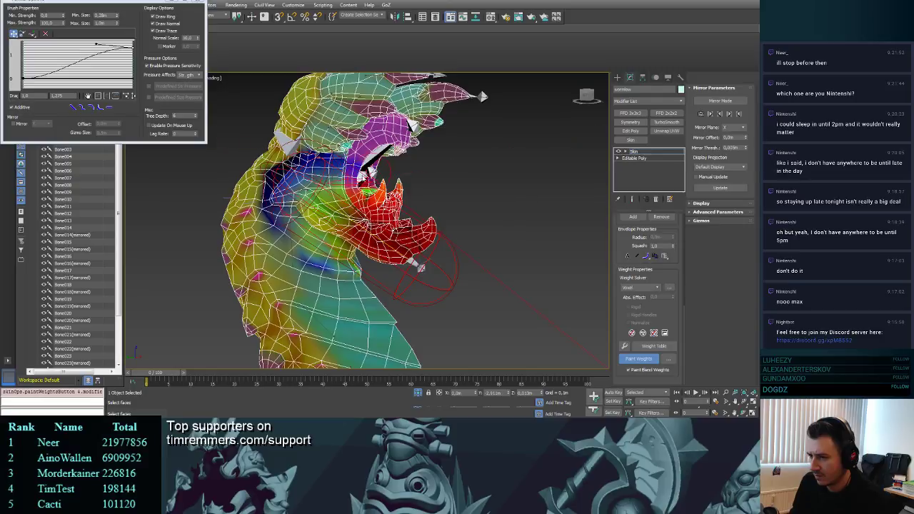
{"action": "middle_click_drag", "start_coordinate": [515, 161], "coordinate": [420, 182], "text": "alt"}
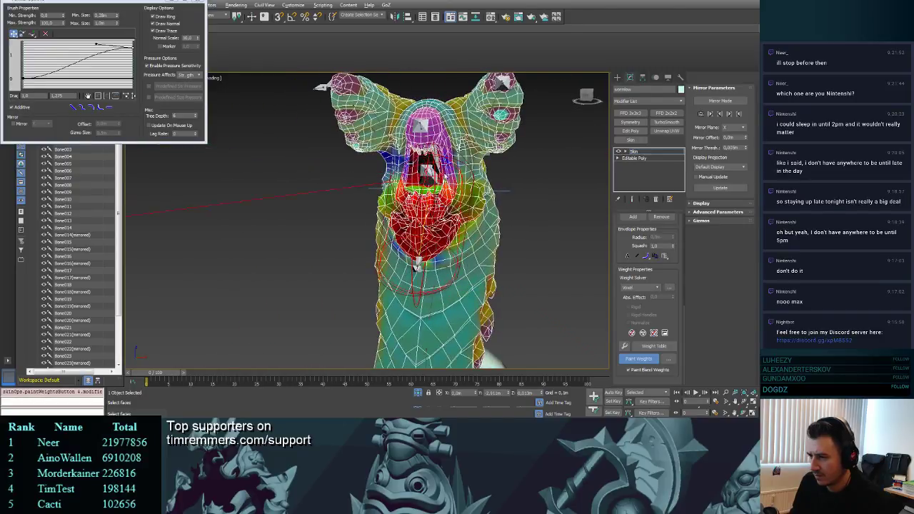
{"action": "middle_click_drag", "start_coordinate": [468, 214], "coordinate": [521, 214], "text": "alt"}
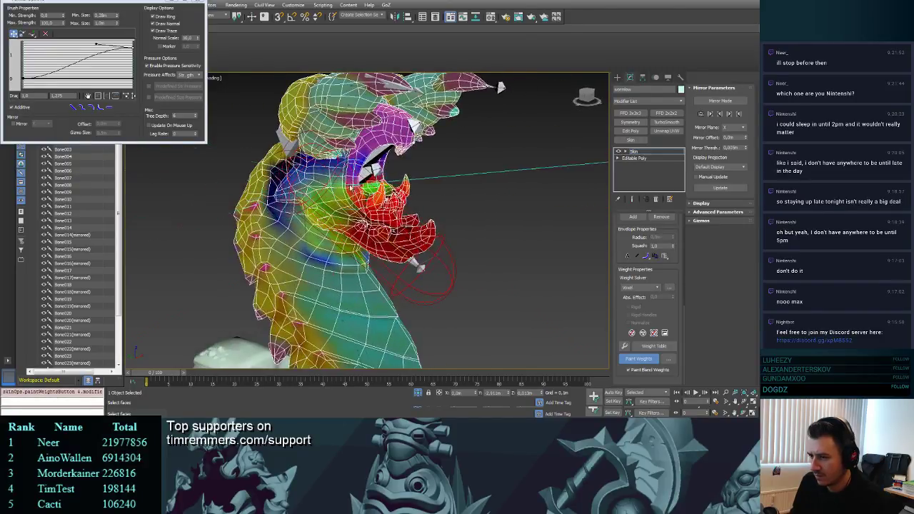
{"action": "middle_click_drag", "start_coordinate": [386, 173], "coordinate": [300, 187], "text": "alt"}
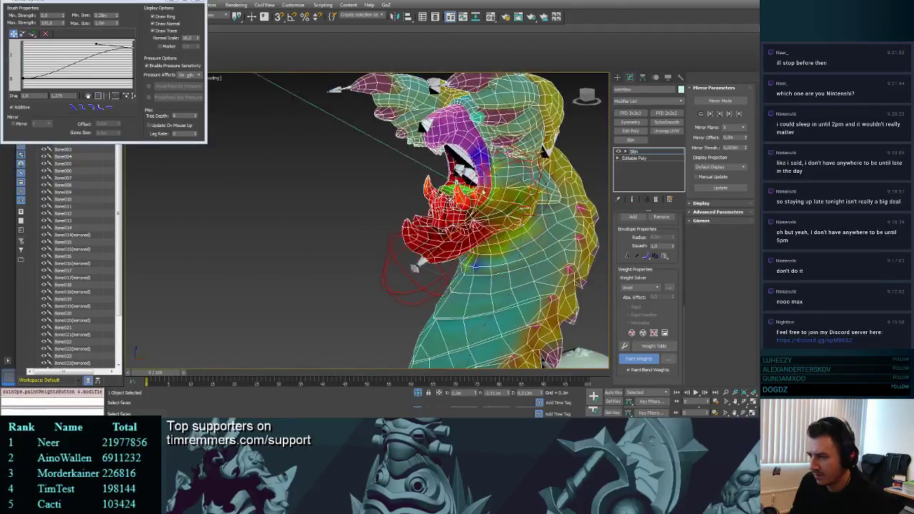
{"action": "middle_click_drag", "start_coordinate": [472, 183], "coordinate": [528, 187], "text": "alt"}
- At frame 1, paint the lower jaw bone's weights at the corner of the mouth and leave weight painting
{"action": "mouse_move", "coordinate": [155, 373]}
{"action": "left_mouse_down"}
{"action": "mouse_move", "coordinate": [200, 372]}
{"action": "mouse_move", "coordinate": [161, 371]}
{"action": "left_mouse_up"}
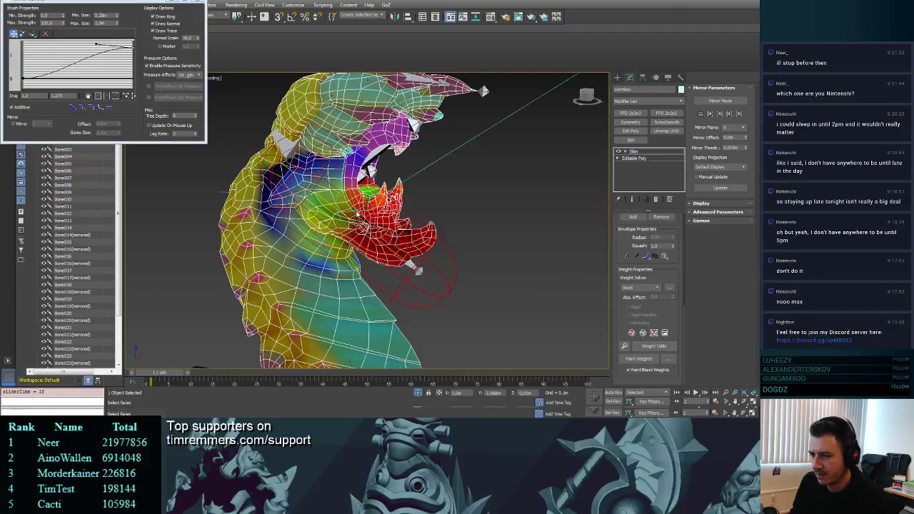
{"action": "mouse_move", "coordinate": [382, 172]}
{"action": "middle_mouse_down", "text": "alt"}
{"action": "mouse_move", "coordinate": [355, 166]}
{"action": "mouse_move", "coordinate": [418, 171]}
{"action": "mouse_move", "coordinate": [457, 161]}
{"action": "middle_mouse_up", "text": "alt"}
{"action": "left_click_drag", "start_coordinate": [474, 156], "coordinate": [466, 175]}
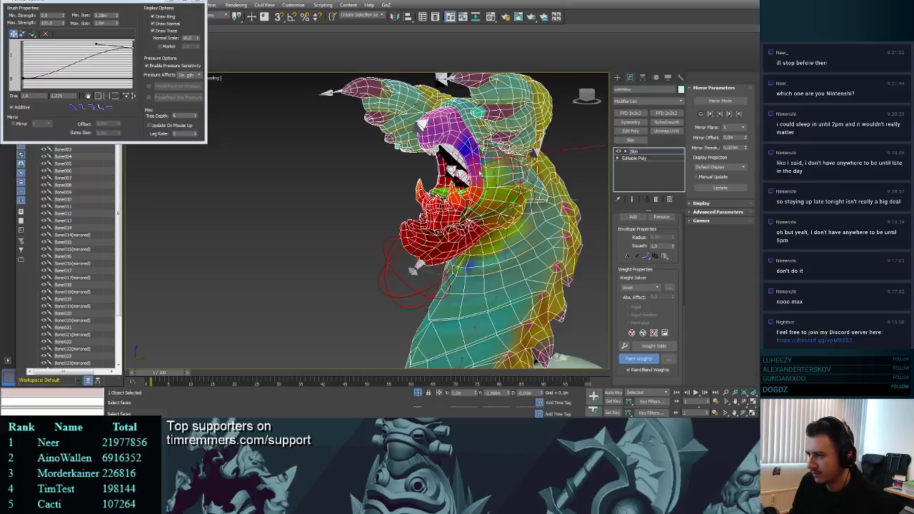
{"action": "mouse_move", "coordinate": [466, 179]}
{"action": "middle_mouse_down", "text": "alt"}
{"action": "mouse_move", "coordinate": [428, 202]}
{"action": "mouse_move", "coordinate": [493, 202]}
{"action": "middle_mouse_up", "text": "alt"}
{"action": "left_click", "coordinate": [645, 359]}
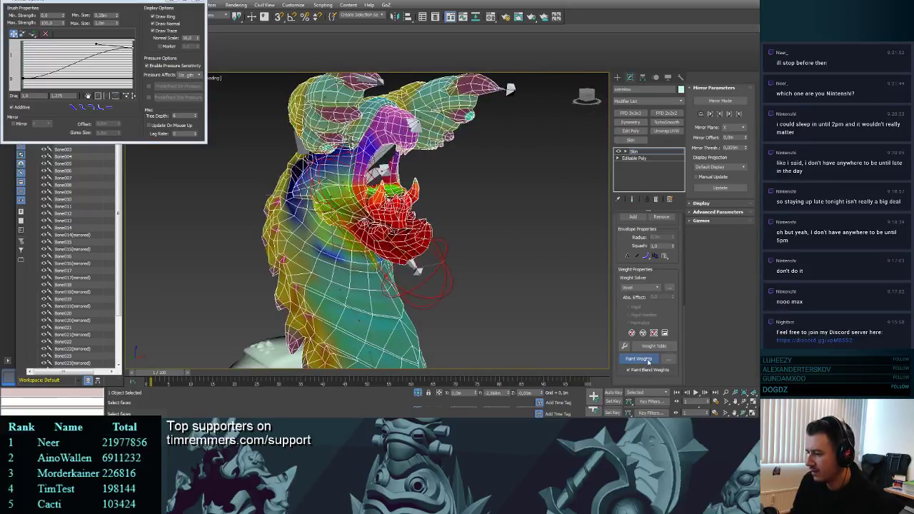
- Go to frame 5, leave envelope editing, select the upper jaw bone Bone012 and turn on Set Key mode for rotating it
{"action": "middle_click_drag", "start_coordinate": [395, 188], "coordinate": [397, 208]}
{"action": "middle_click_drag", "start_coordinate": [464, 157], "coordinate": [523, 147], "text": "alt"}
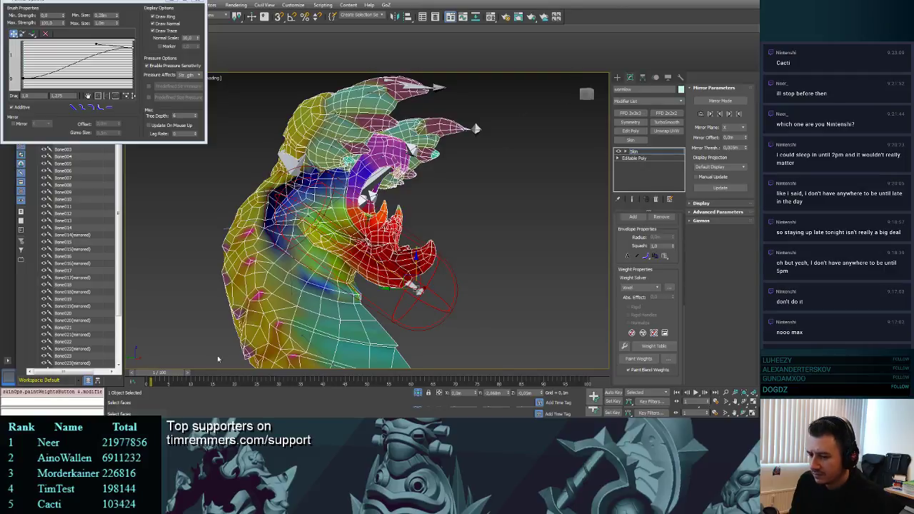
{"action": "left_click_drag", "start_coordinate": [165, 373], "coordinate": [182, 373]}
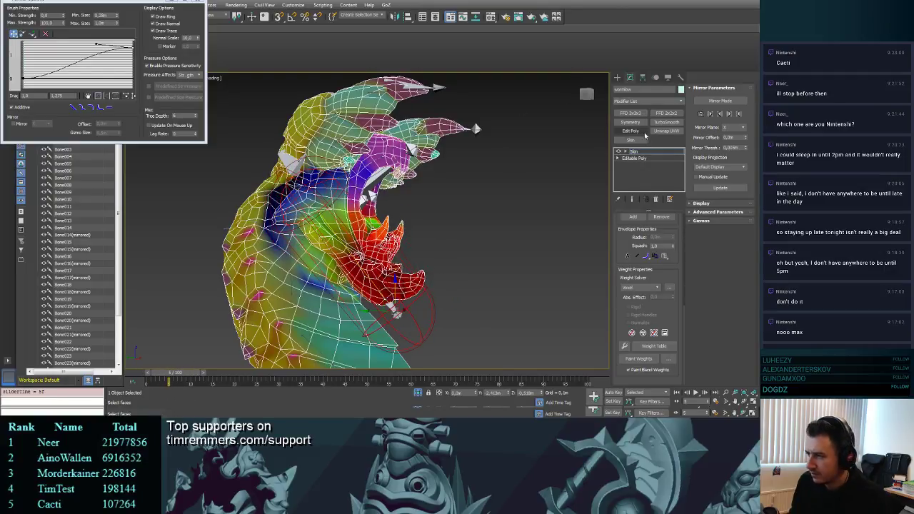
{"action": "left_click", "coordinate": [515, 151]}
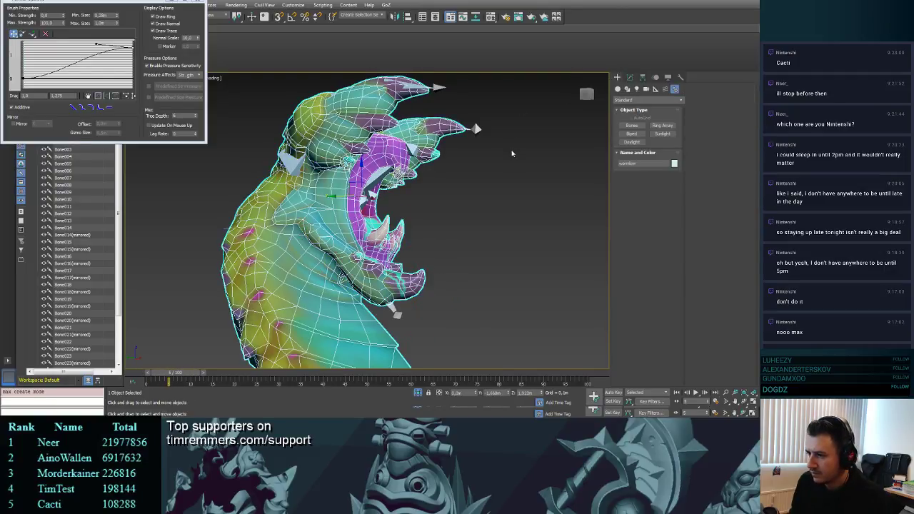
{"action": "left_click", "coordinate": [376, 179]}
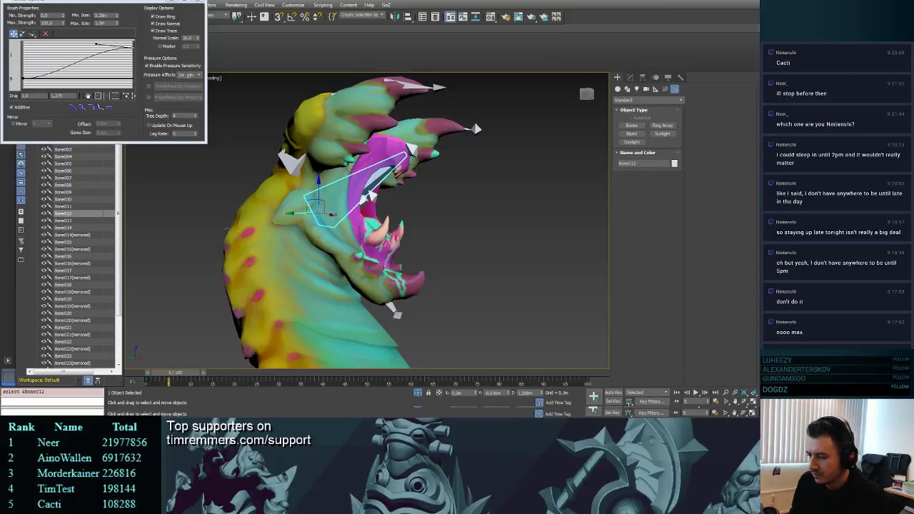
{"action": "left_click", "coordinate": [614, 401]}
{"action": "key", "text": "e"}
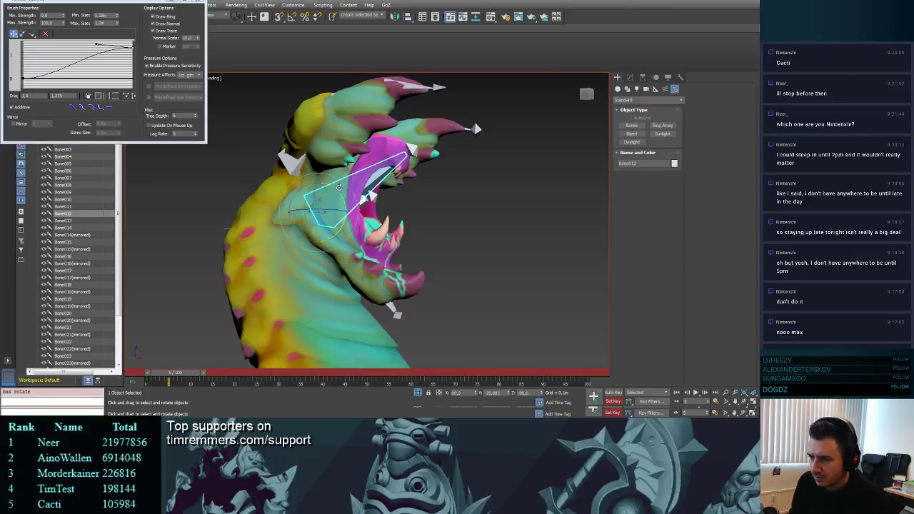
- Rotate the upper jaw bone upward to about -35 degrees in Y and key the wider mouth pose at frame 5
{"action": "left_click_drag", "start_coordinate": [339, 187], "coordinate": [343, 184]}
{"action": "middle_click_drag", "start_coordinate": [390, 194], "coordinate": [349, 196], "text": "alt"}
{"action": "left_click_drag", "start_coordinate": [349, 195], "coordinate": [353, 188]}
{"action": "key", "text": "ctrl+z"}
{"action": "middle_click_drag", "start_coordinate": [353, 185], "coordinate": [391, 168], "text": "alt"}
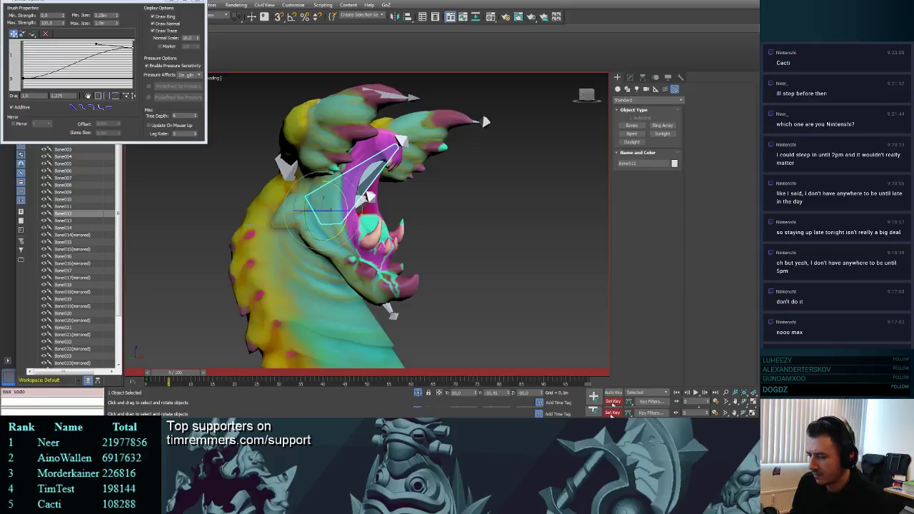
- Scrub back to the mouth pose at frame 0 and turn off Set Key mode
{"action": "mouse_move", "coordinate": [181, 373]}
{"action": "left_mouse_down"}
{"action": "mouse_move", "coordinate": [159, 378]}
{"action": "mouse_move", "coordinate": [218, 373]}
{"action": "mouse_move", "coordinate": [151, 373]}
{"action": "mouse_move", "coordinate": [167, 380]}
{"action": "left_mouse_up"}
{"action": "key", "text": "e"}
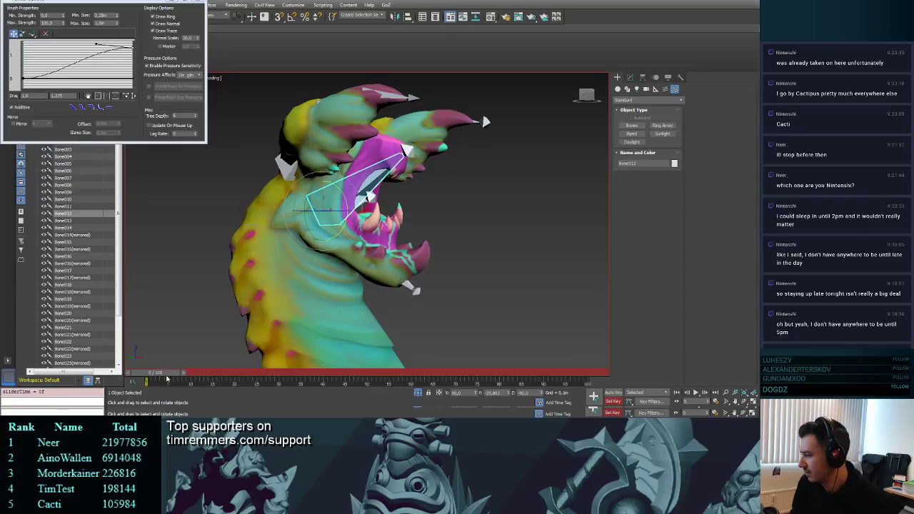
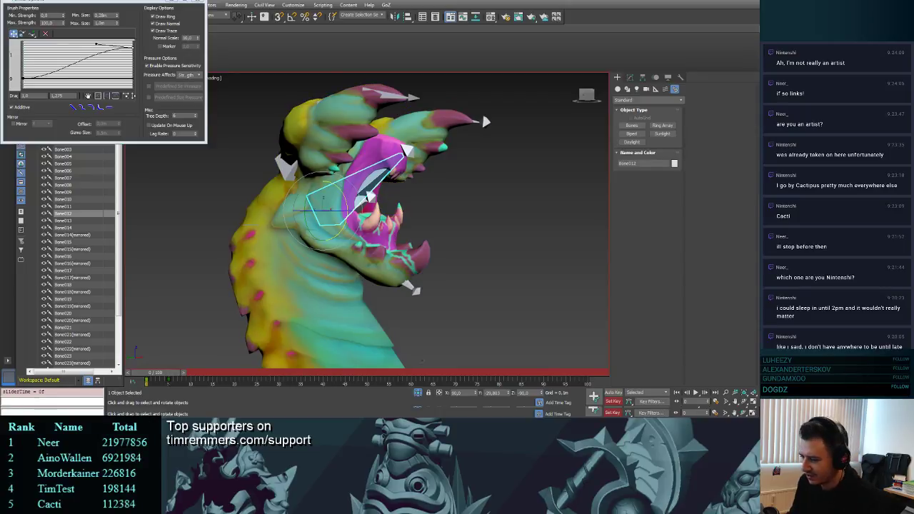
{"action": "left_click", "coordinate": [613, 413]}
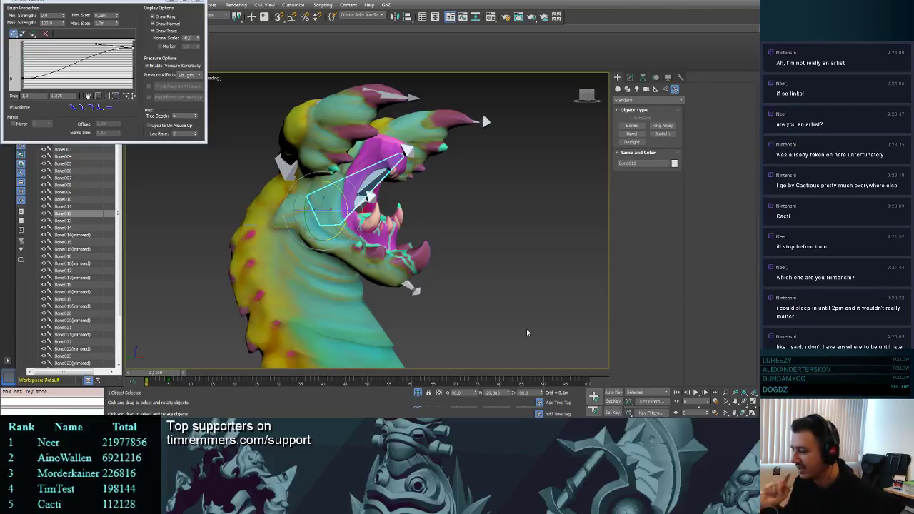
{"action": "left_click_drag", "start_coordinate": [157, 374], "coordinate": [150, 341]}
{"action": "key", "text": "e"}
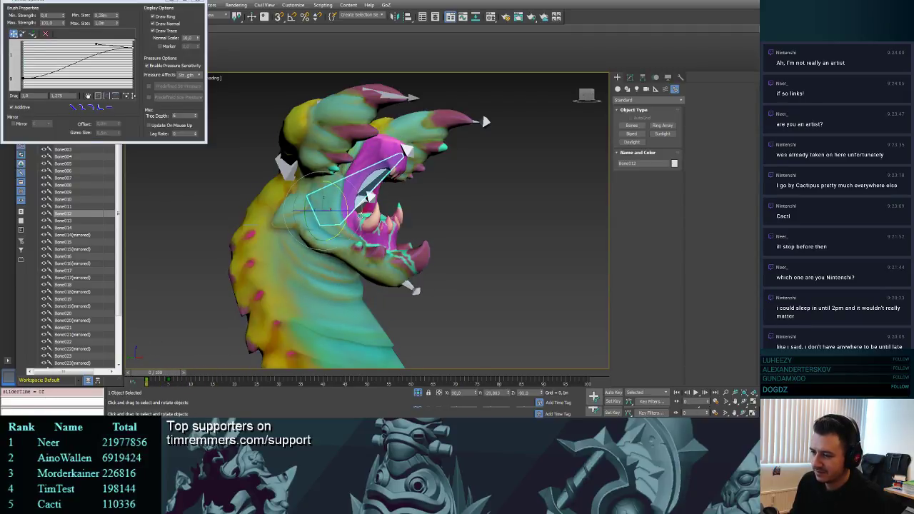
- Select the head bone Bone008, try turning it sideways at frame 0 and undo the rotation
{"action": "left_click", "coordinate": [330, 228]}
{"action": "left_click_drag", "start_coordinate": [339, 223], "coordinate": [288, 210]}
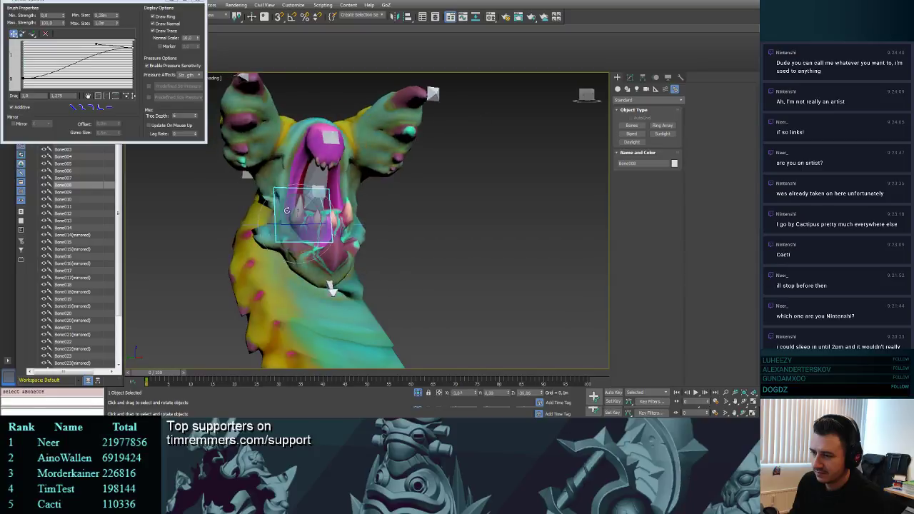
{"action": "middle_click_drag", "start_coordinate": [286, 210], "coordinate": [302, 220], "text": "alt"}
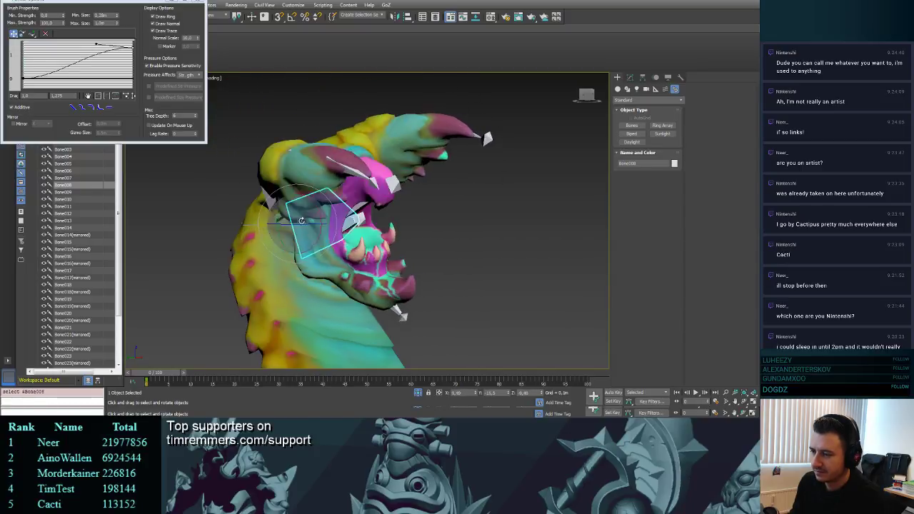
{"action": "key", "text": "ctrl+z"}
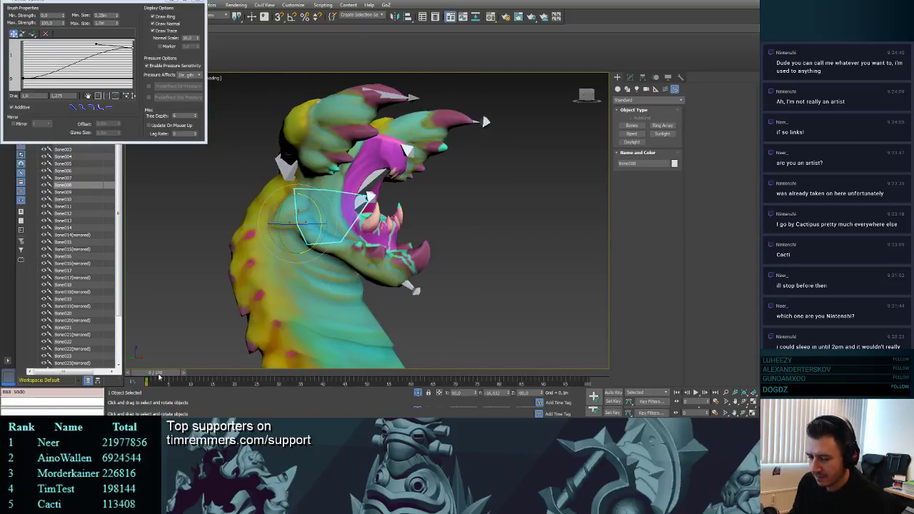
- Move to frame 5 and turn on Set Key mode with the head bone selected
{"action": "left_click_drag", "start_coordinate": [161, 377], "coordinate": [184, 372]}
{"action": "key", "text": "e"}
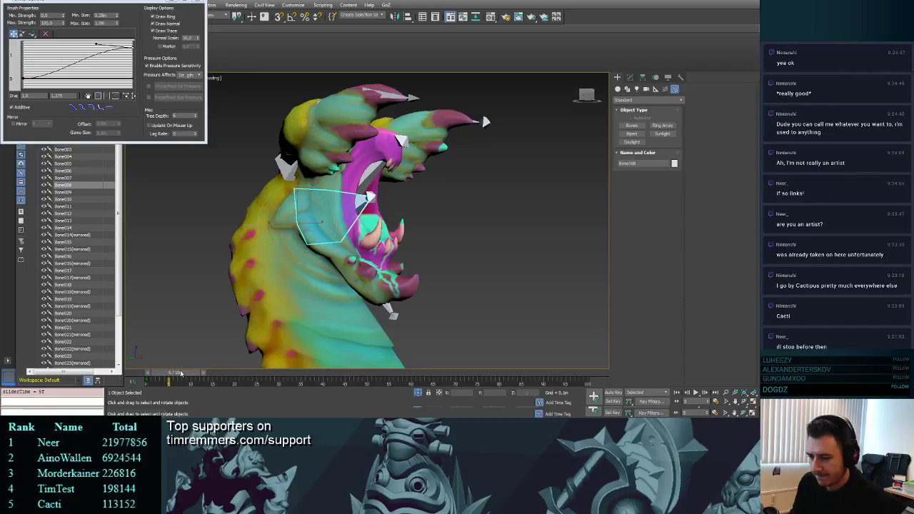
{"action": "key", "text": "apostrophe"}
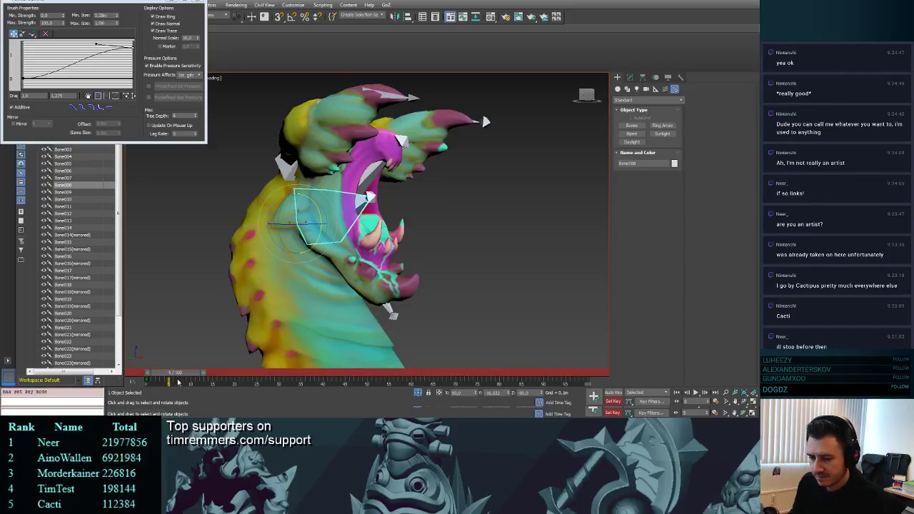
{"action": "left_click_drag", "start_coordinate": [308, 221], "coordinate": [464, 82]}
{"action": "key", "text": "ctrl+z"}
{"action": "left_click_drag", "start_coordinate": [296, 212], "coordinate": [283, 232]}
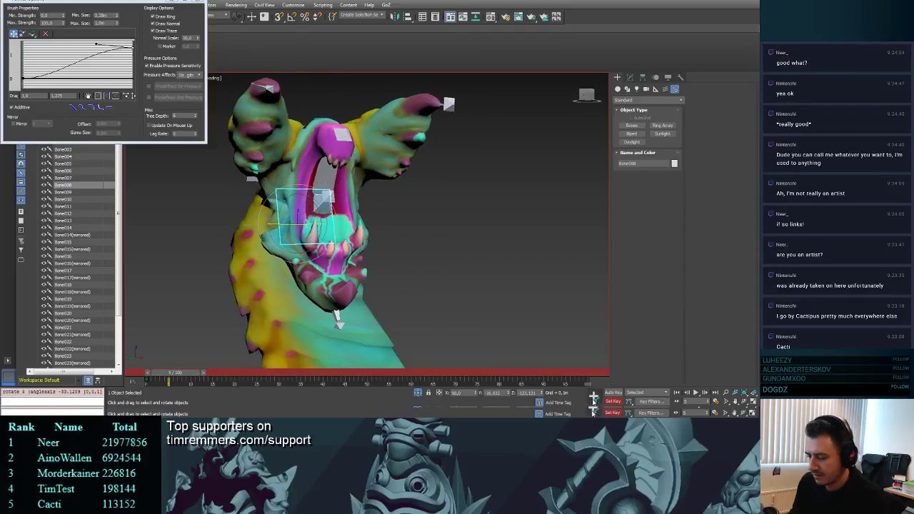
{"action": "mouse_move", "coordinate": [188, 375]}
{"action": "left_mouse_down"}
{"action": "mouse_move", "coordinate": [158, 373]}
{"action": "mouse_move", "coordinate": [182, 373]}
{"action": "left_mouse_up"}
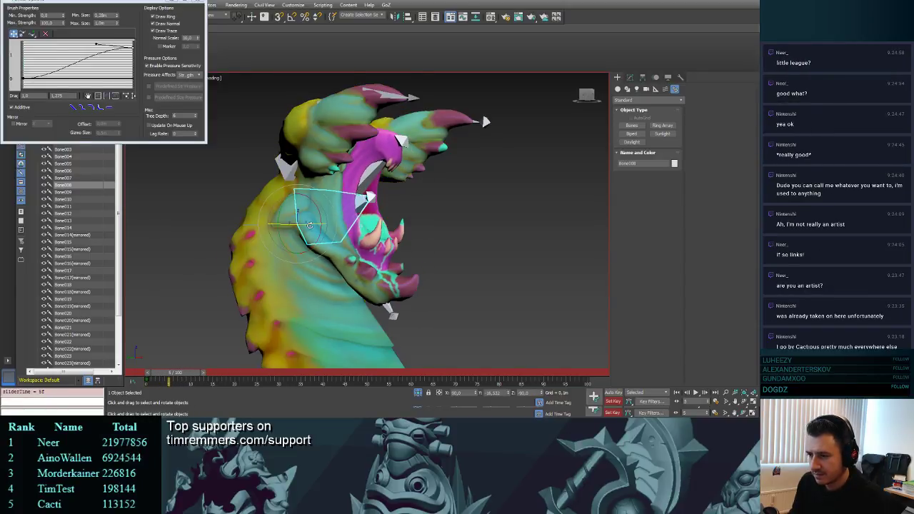
- Turn the head bone sideways by about 27.6 degrees and set a key for it at frame 5
{"action": "left_click_drag", "start_coordinate": [316, 225], "coordinate": [247, 332]}
{"action": "left_click", "coordinate": [592, 401]}
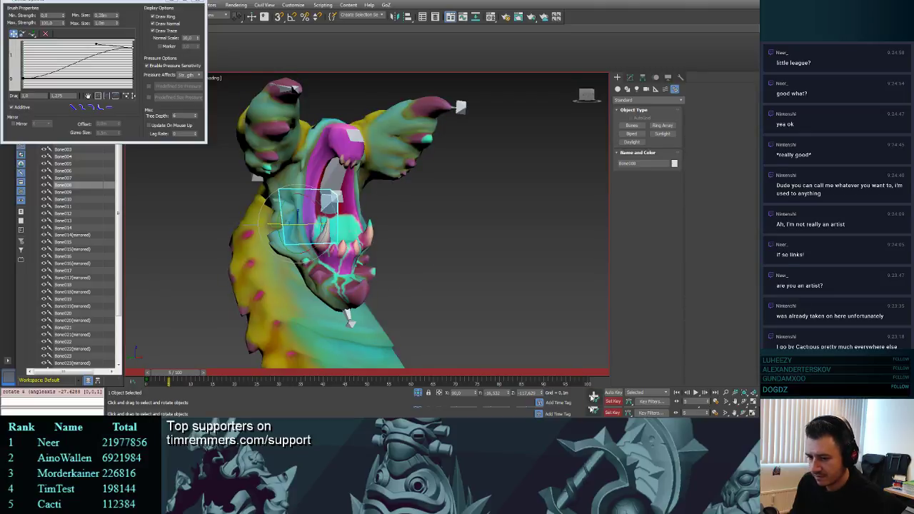
{"action": "mouse_move", "coordinate": [180, 373]}
{"action": "left_mouse_down"}
{"action": "mouse_move", "coordinate": [144, 373]}
{"action": "mouse_move", "coordinate": [180, 373]}
{"action": "left_mouse_up"}
- Examine the neck deformation from the side and behind while scrubbing to frame 7, and turn off Set Key mode
{"action": "scroll", "coordinate": [457, 188], "scroll_direction": "down", "scroll_amount": 4}
{"action": "middle_click_drag", "start_coordinate": [457, 188], "coordinate": [363, 198], "text": "alt"}
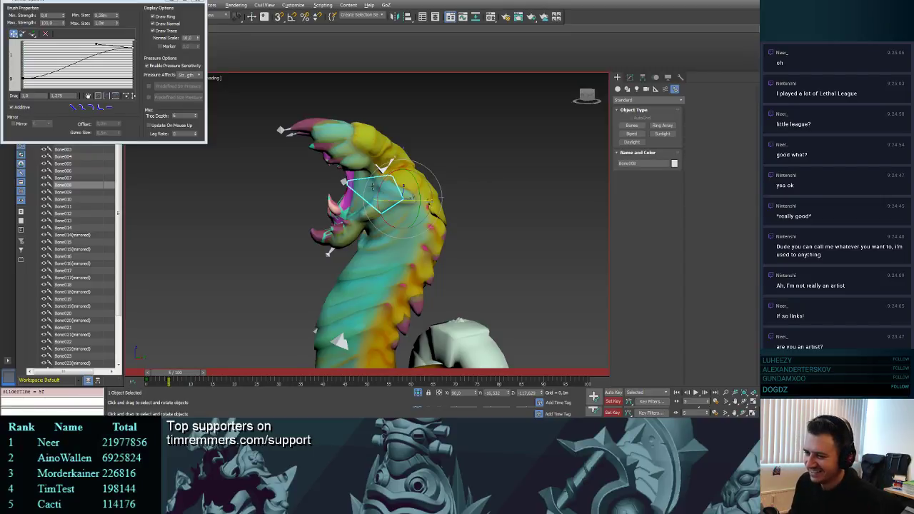
{"action": "mouse_move", "coordinate": [373, 185]}
{"action": "middle_mouse_down", "text": "alt"}
{"action": "mouse_move", "coordinate": [411, 189]}
{"action": "mouse_move", "coordinate": [361, 190]}
{"action": "middle_mouse_up", "text": "alt"}
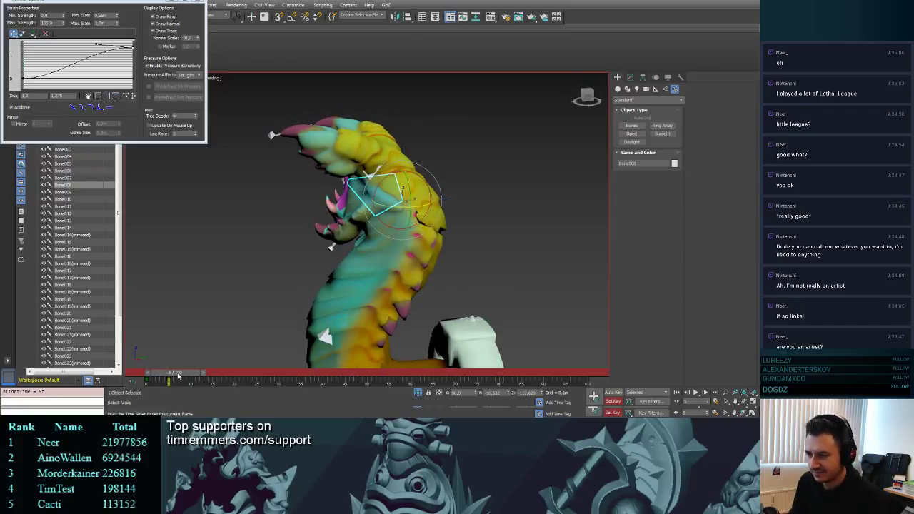
{"action": "mouse_move", "coordinate": [178, 374]}
{"action": "left_mouse_down"}
{"action": "mouse_move", "coordinate": [156, 375]}
{"action": "mouse_move", "coordinate": [186, 374]}
{"action": "left_mouse_up"}
{"action": "middle_click_drag", "start_coordinate": [456, 211], "coordinate": [506, 291], "text": "alt"}
{"action": "left_click", "coordinate": [615, 413]}
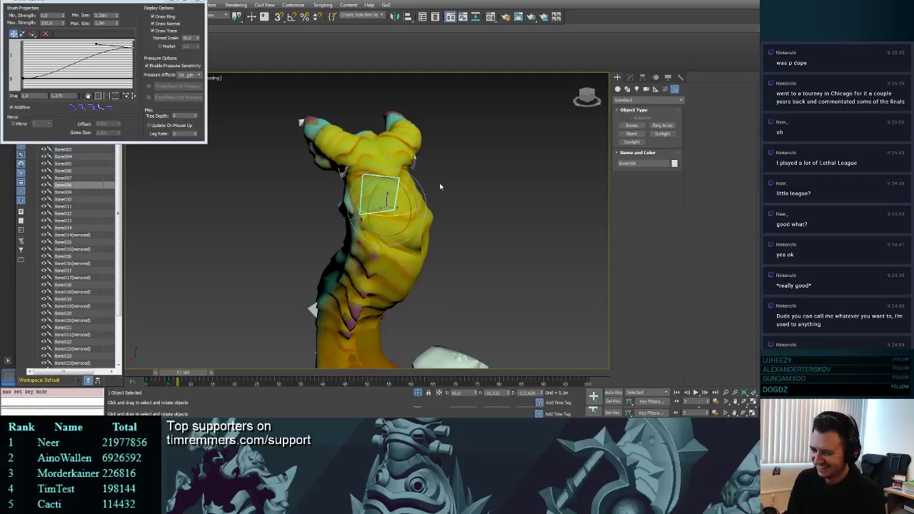
- Select the worm mesh and start editing the envelopes of its Skin modifier
{"action": "middle_click_drag", "start_coordinate": [422, 201], "coordinate": [387, 196], "text": "alt"}
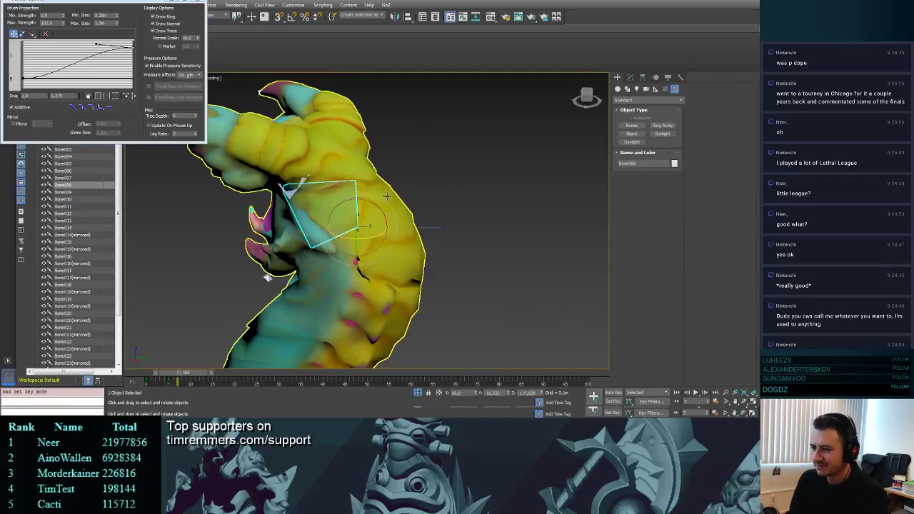
{"action": "left_click", "coordinate": [386, 196]}
{"action": "left_click", "coordinate": [630, 77]}
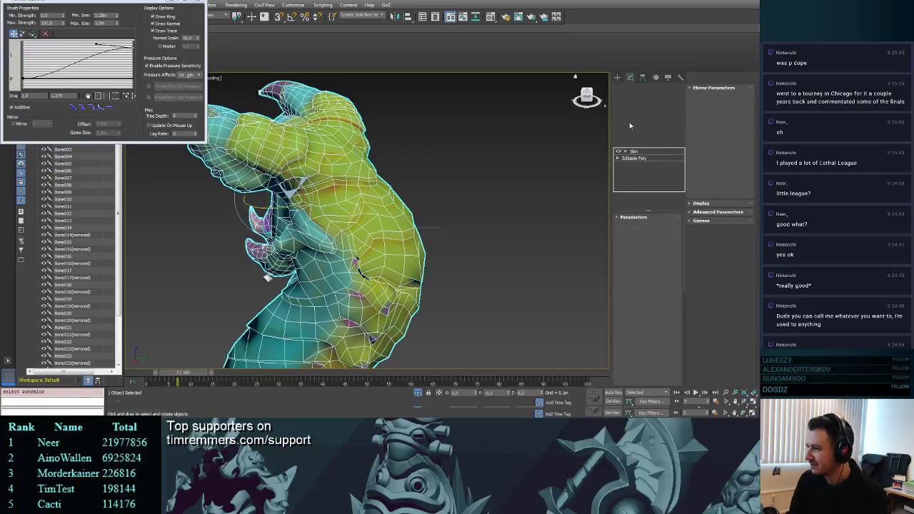
{"action": "left_click", "coordinate": [647, 227]}
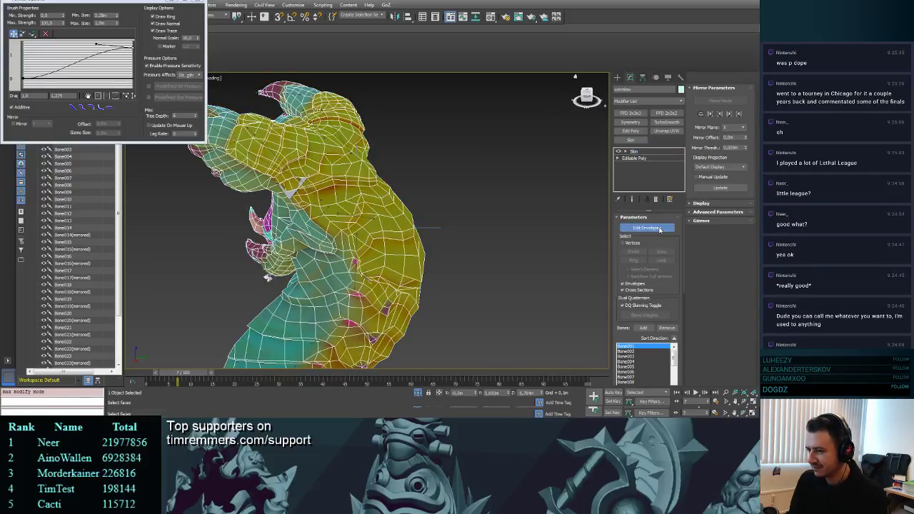
- Paint weights for neck bone Bone007 over the side and back of the neck, then stop painting
{"action": "left_click", "coordinate": [355, 267]}
{"action": "mouse_move", "coordinate": [441, 255]}
{"action": "middle_mouse_down", "text": "alt"}
{"action": "mouse_move", "coordinate": [449, 247]}
{"action": "mouse_move", "coordinate": [438, 247]}
{"action": "middle_mouse_up", "text": "alt"}
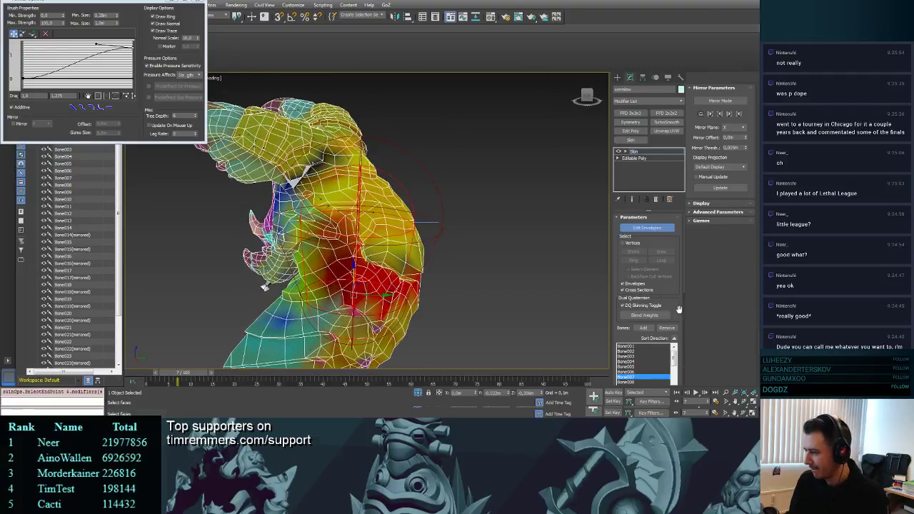
{"action": "left_click_drag", "start_coordinate": [680, 309], "coordinate": [675, 153]}
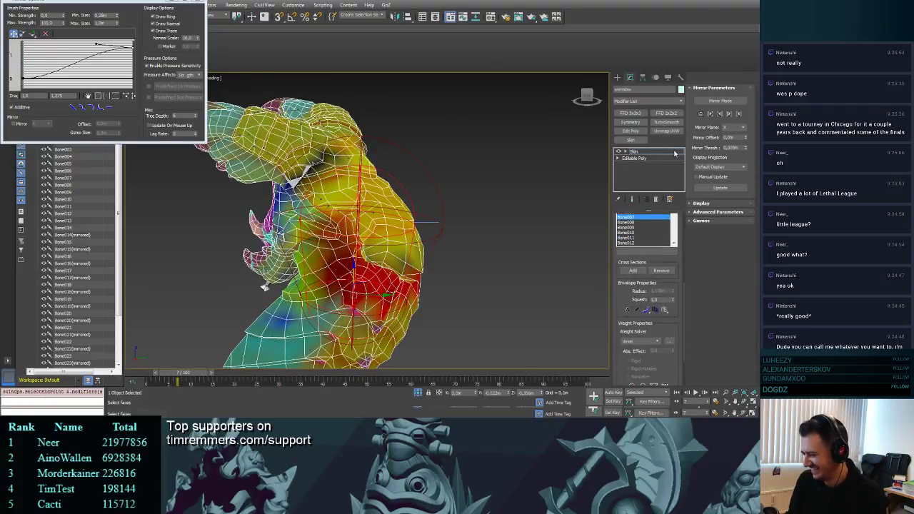
{"action": "scroll", "coordinate": [650, 327], "scroll_direction": "down", "scroll_amount": 3}
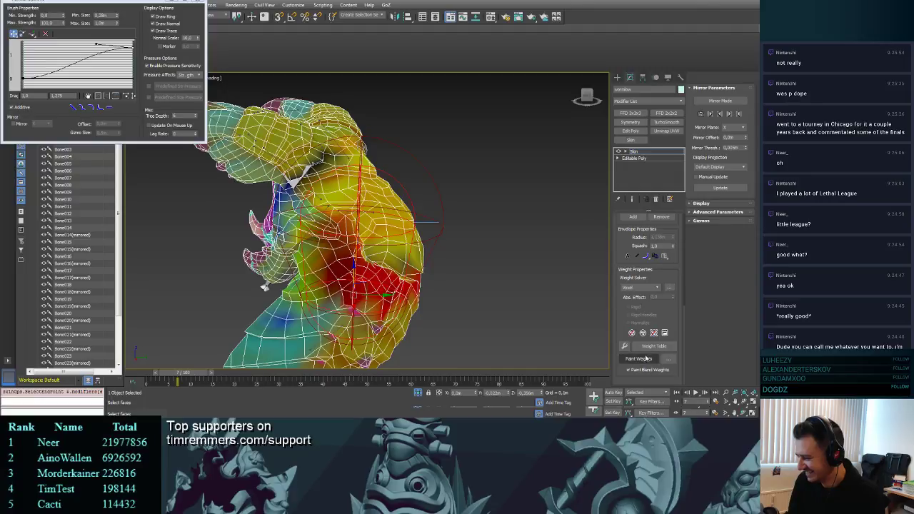
{"action": "left_click", "coordinate": [646, 358]}
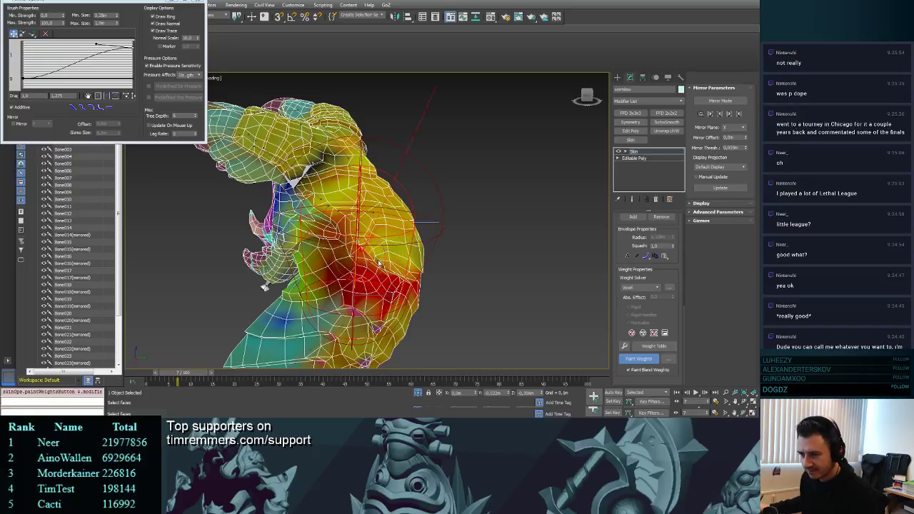
{"action": "left_click_drag", "start_coordinate": [374, 254], "coordinate": [369, 242]}
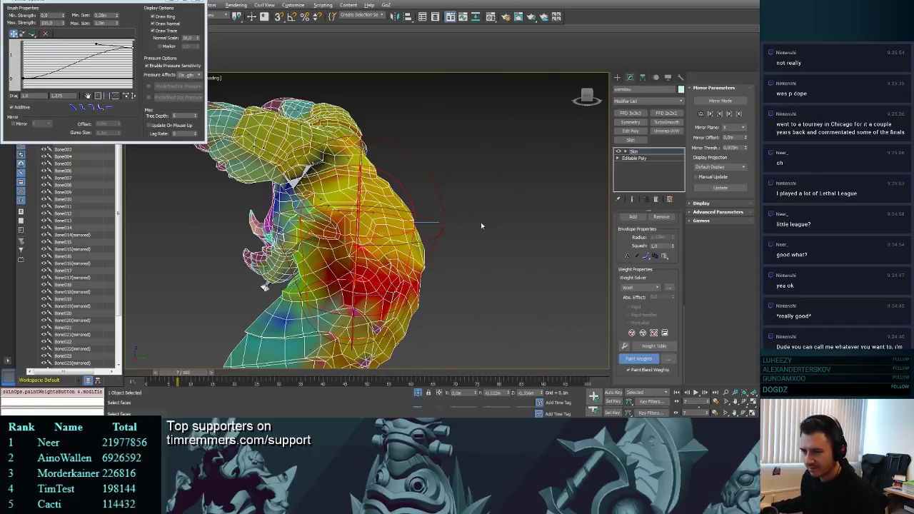
{"action": "mouse_move", "coordinate": [481, 223]}
{"action": "middle_mouse_down", "text": "alt"}
{"action": "mouse_move", "coordinate": [467, 249]}
{"action": "mouse_move", "coordinate": [380, 249]}
{"action": "middle_mouse_up", "text": "alt"}
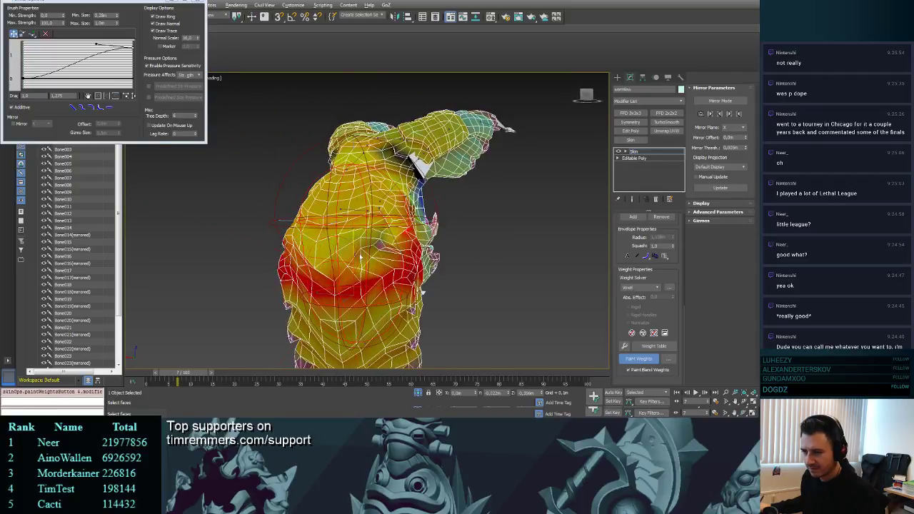
{"action": "mouse_move", "coordinate": [360, 257]}
{"action": "left_mouse_down"}
{"action": "mouse_move", "coordinate": [357, 250]}
{"action": "mouse_move", "coordinate": [372, 261]}
{"action": "mouse_move", "coordinate": [319, 266]}
{"action": "left_mouse_up"}
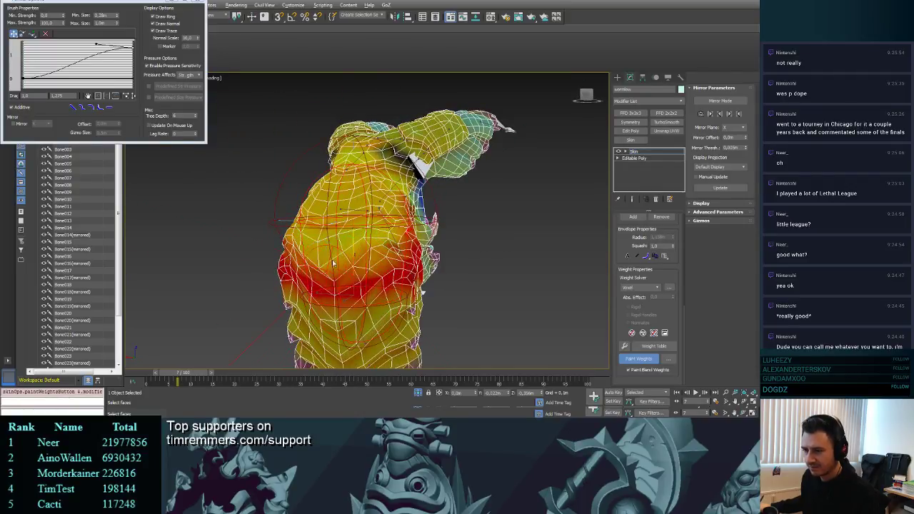
{"action": "mouse_move", "coordinate": [378, 278]}
{"action": "middle_mouse_down", "text": "alt"}
{"action": "mouse_move", "coordinate": [436, 253]}
{"action": "mouse_move", "coordinate": [451, 257]}
{"action": "mouse_move", "coordinate": [519, 233]}
{"action": "mouse_move", "coordinate": [514, 228]}
{"action": "mouse_move", "coordinate": [547, 208]}
{"action": "mouse_move", "coordinate": [387, 213]}
{"action": "middle_mouse_up", "text": "alt"}
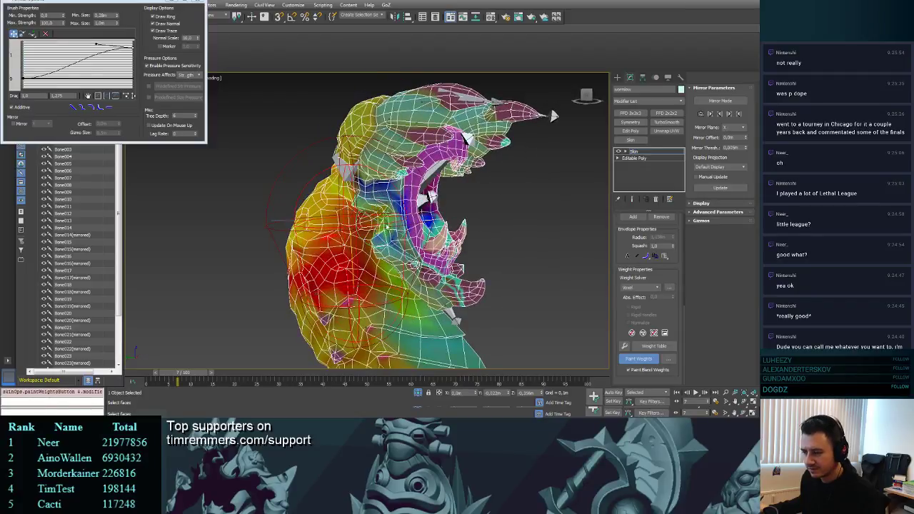
{"action": "left_click", "coordinate": [627, 359]}
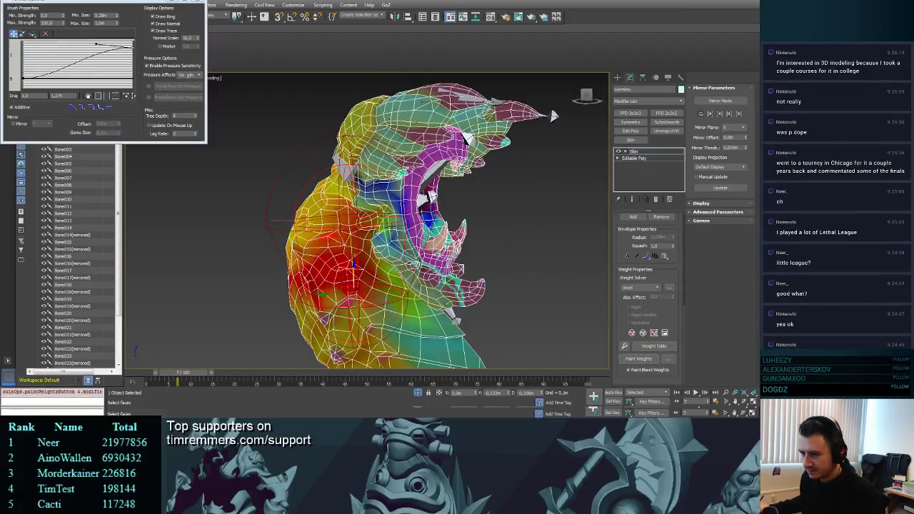
- Select the lower jaw bone and paint its weights around the corners of the mouth on both sides
{"action": "left_click", "coordinate": [390, 228]}
{"action": "left_click", "coordinate": [393, 232]}
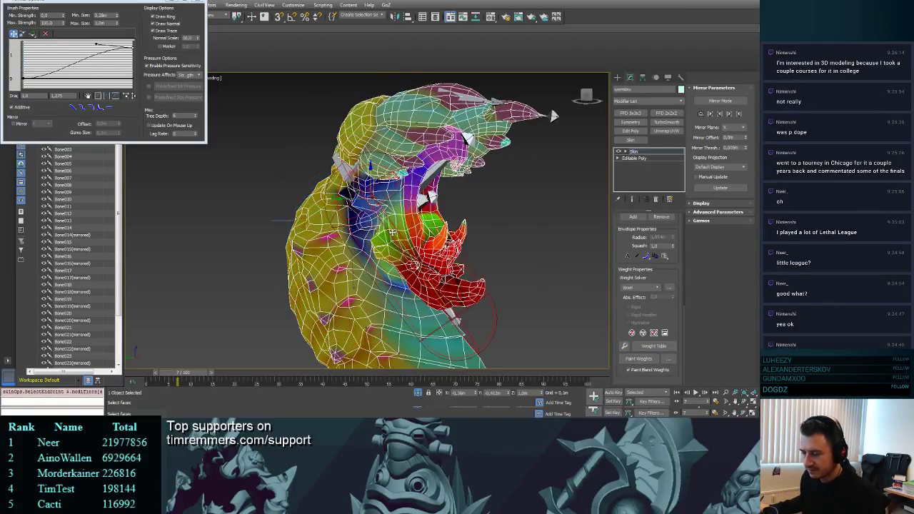
{"action": "left_click", "coordinate": [639, 359]}
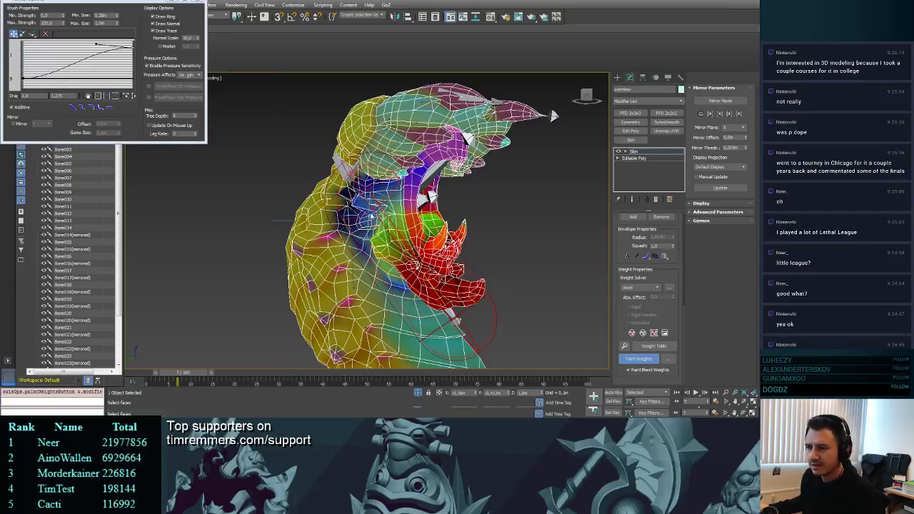
{"action": "mouse_move", "coordinate": [400, 210]}
{"action": "middle_mouse_down", "text": "alt"}
{"action": "mouse_move", "coordinate": [474, 212]}
{"action": "mouse_move", "coordinate": [392, 205]}
{"action": "middle_mouse_up", "text": "alt"}
{"action": "middle_click_drag", "start_coordinate": [551, 107], "coordinate": [556, 111], "text": "alt"}
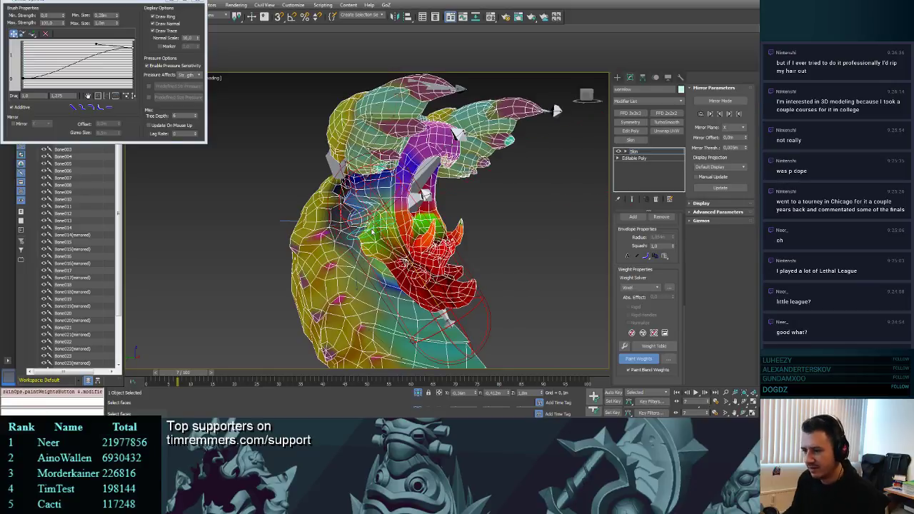
{"action": "middle_click_drag", "start_coordinate": [373, 231], "coordinate": [316, 227], "text": "alt"}
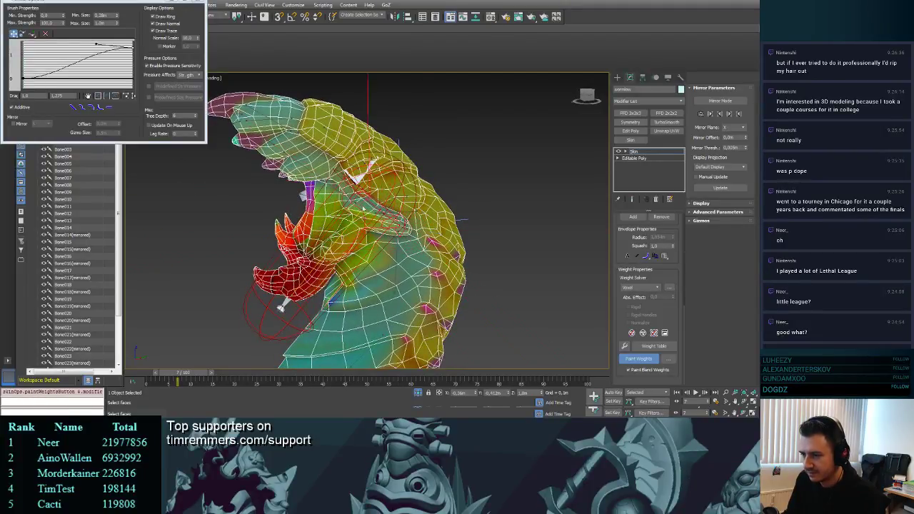
{"action": "middle_click_drag", "start_coordinate": [308, 192], "coordinate": [359, 213], "text": "alt"}
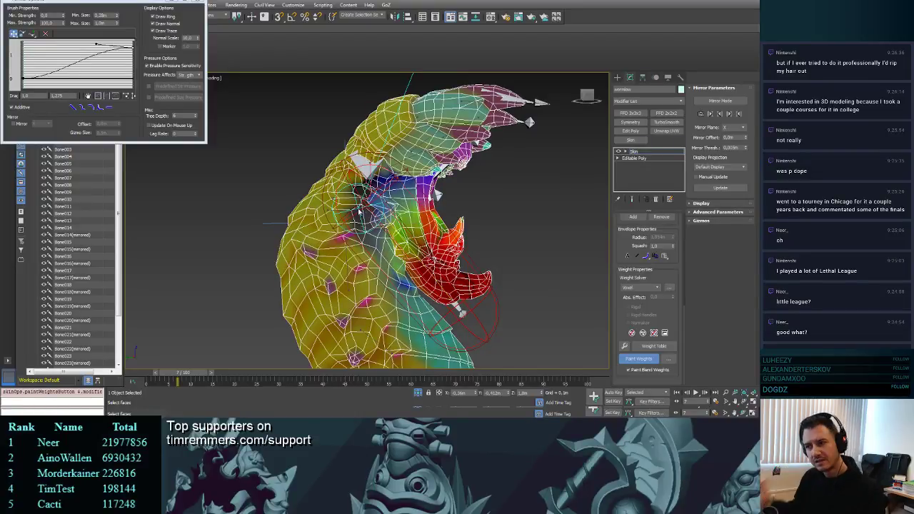
{"action": "left_click", "coordinate": [639, 359]}
- Compare the weight influence of the bones at the jaw hinge, mouth and neck
{"action": "left_click", "coordinate": [377, 183]}
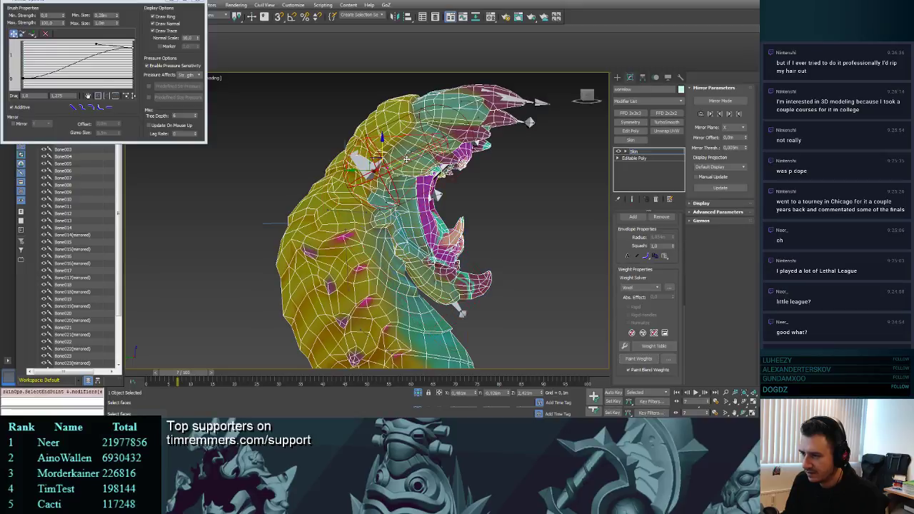
{"action": "left_click", "coordinate": [349, 212]}
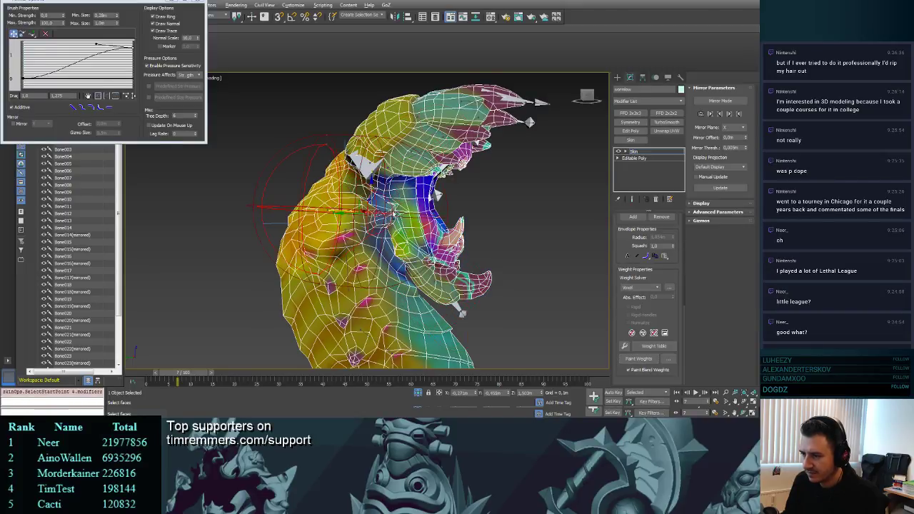
{"action": "mouse_move", "coordinate": [393, 212]}
{"action": "middle_mouse_down", "text": "alt"}
{"action": "mouse_move", "coordinate": [350, 258]}
{"action": "mouse_move", "coordinate": [402, 331]}
{"action": "mouse_move", "coordinate": [461, 213]}
{"action": "mouse_move", "coordinate": [466, 311]}
{"action": "mouse_move", "coordinate": [362, 259]}
{"action": "mouse_move", "coordinate": [352, 265]}
{"action": "mouse_move", "coordinate": [361, 227]}
{"action": "mouse_move", "coordinate": [384, 226]}
{"action": "middle_mouse_up", "text": "alt"}
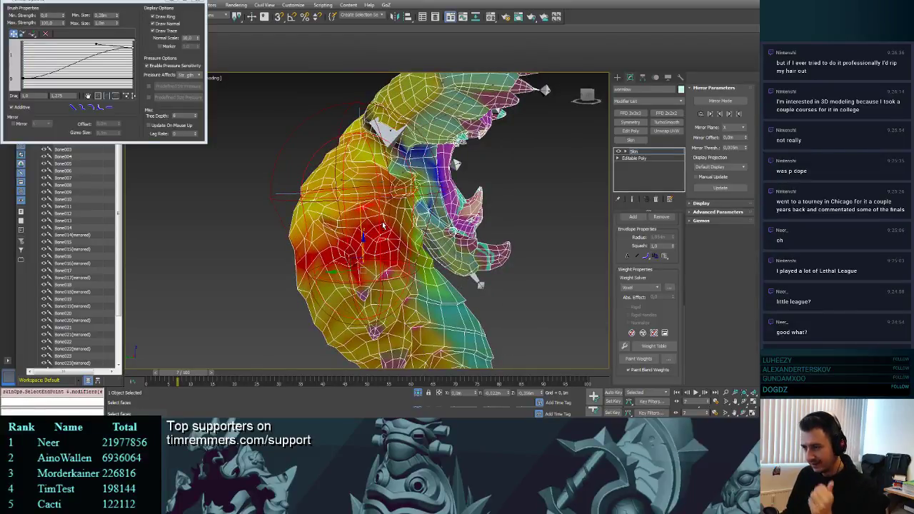
{"action": "middle_click_drag", "start_coordinate": [416, 213], "coordinate": [413, 200], "text": "alt"}
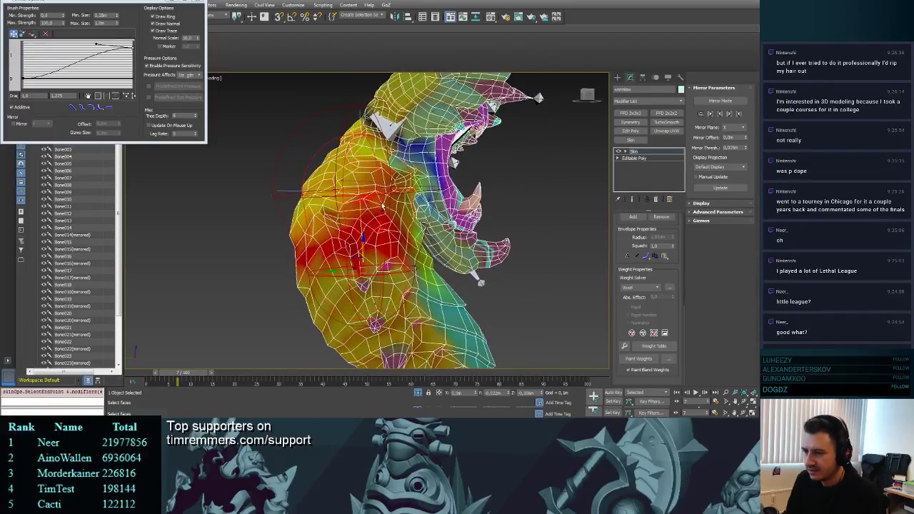
- Move the start point of the neck bone's envelope outward toward the back of the neck
{"action": "left_click", "coordinate": [360, 193]}
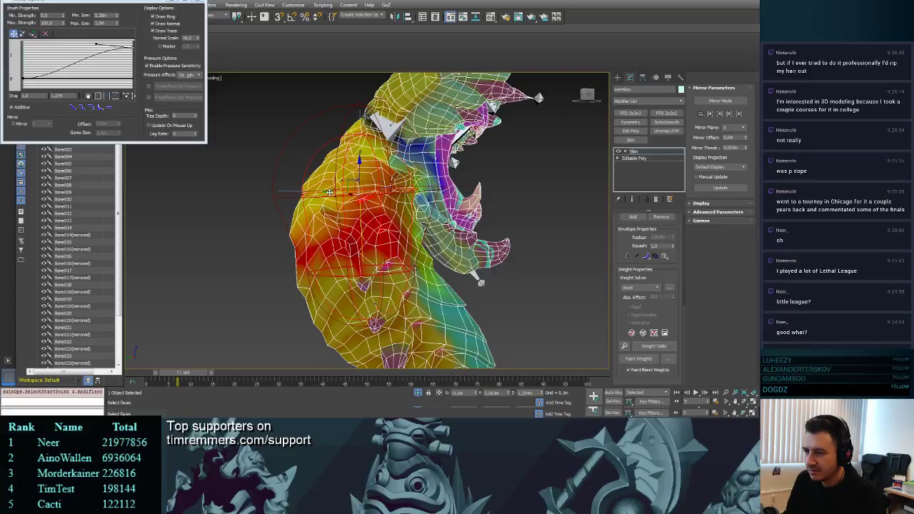
{"action": "mouse_move", "coordinate": [329, 193]}
{"action": "left_mouse_down"}
{"action": "mouse_move", "coordinate": [305, 191]}
{"action": "mouse_move", "coordinate": [331, 174]}
{"action": "mouse_move", "coordinate": [316, 182]}
{"action": "left_mouse_up"}
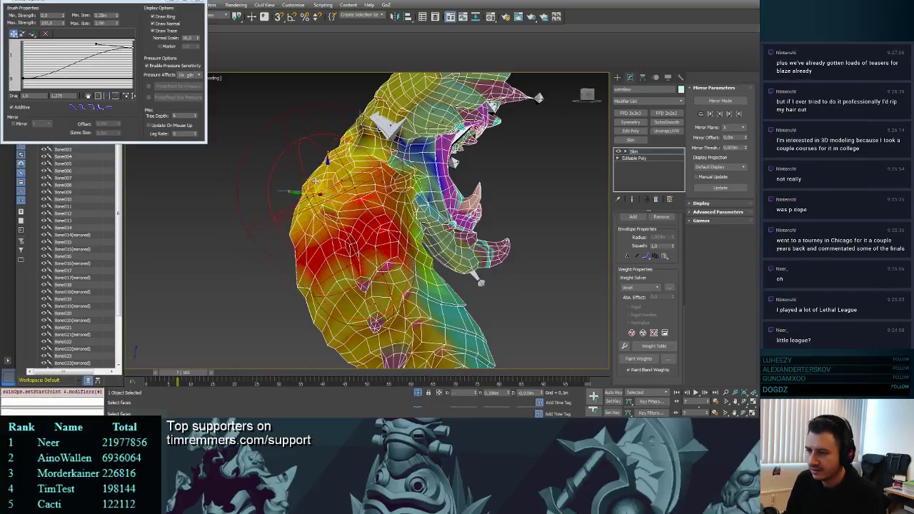
{"action": "middle_click_drag", "start_coordinate": [316, 181], "coordinate": [275, 193], "text": "alt"}
- Paint the lower jaw bone's weights around the mouth corner, setting the brush's minimum strength to 50
{"action": "left_click", "coordinate": [412, 198]}
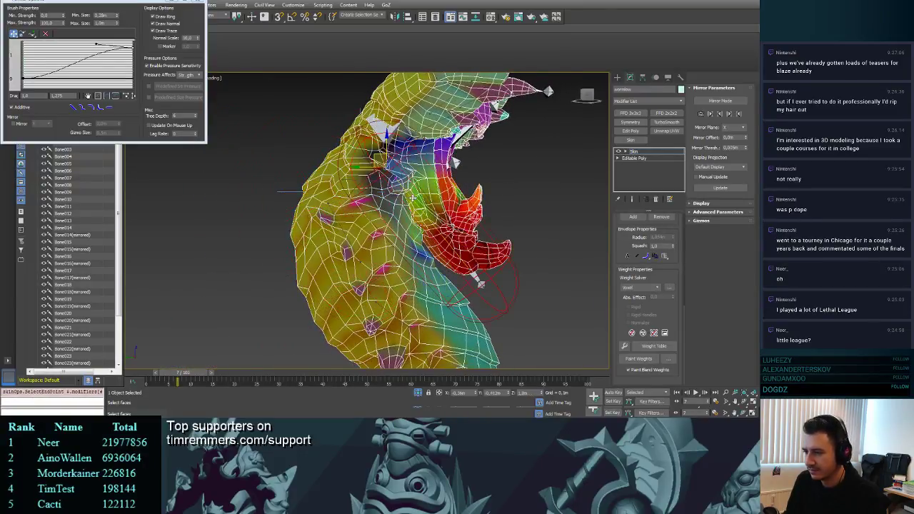
{"action": "left_click", "coordinate": [638, 359]}
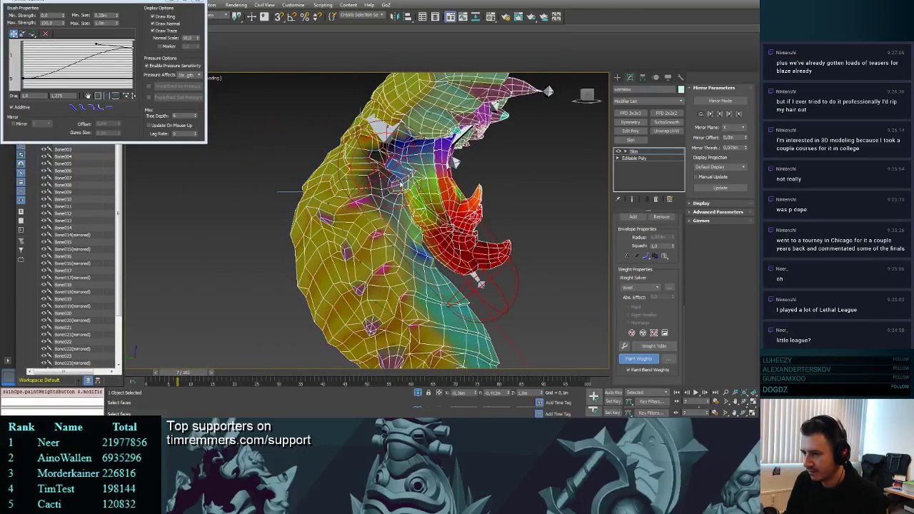
{"action": "middle_click_drag", "start_coordinate": [429, 187], "coordinate": [368, 212], "text": "alt"}
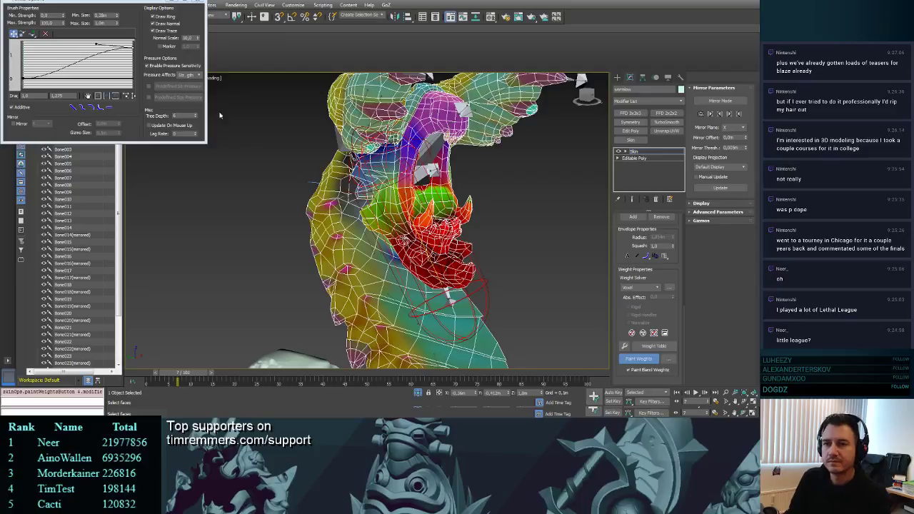
{"action": "double_click", "coordinate": [54, 15]}
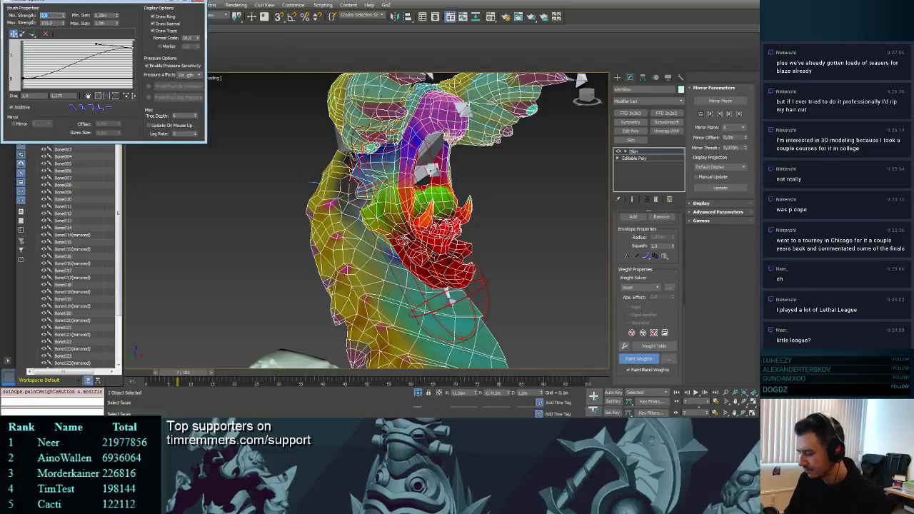
{"action": "type", "text": "50"}
{"action": "key", "text": "Return"}
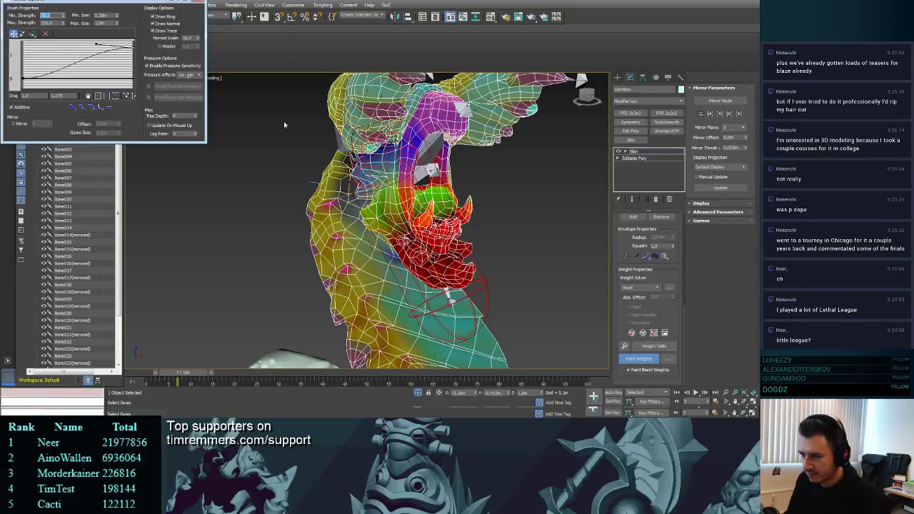
{"action": "mouse_move", "coordinate": [356, 192]}
{"action": "middle_mouse_down", "text": "alt"}
{"action": "mouse_move", "coordinate": [387, 184]}
{"action": "mouse_move", "coordinate": [383, 193]}
{"action": "middle_mouse_up", "text": "alt"}
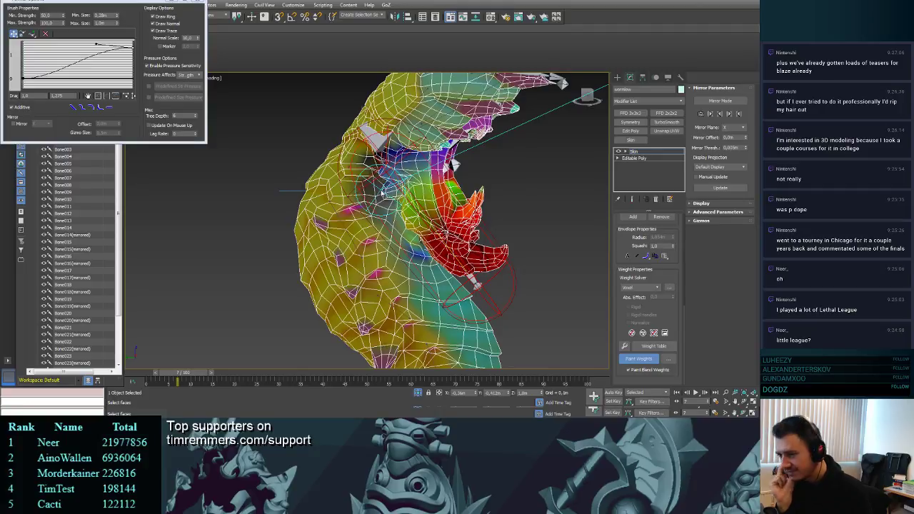
{"action": "middle_click_drag", "start_coordinate": [384, 190], "coordinate": [398, 258], "text": "alt"}
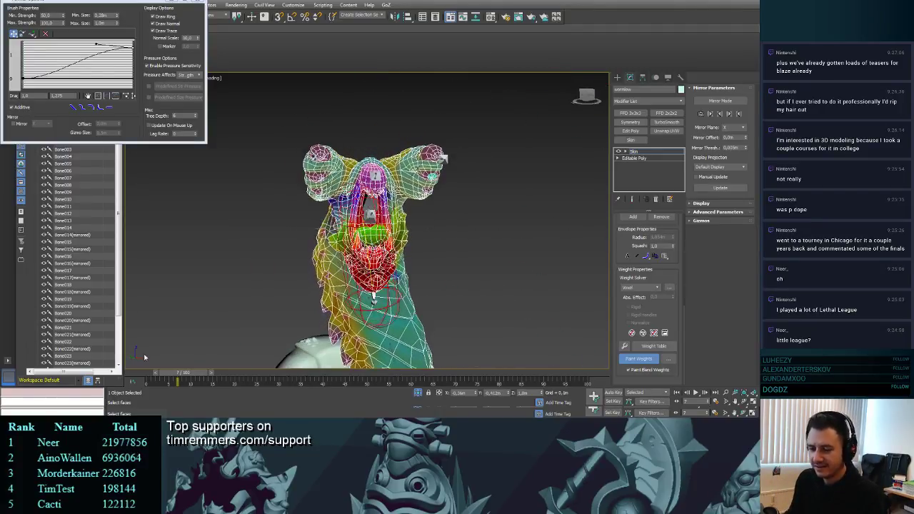
- Move to frame 6 and examine the whole worm from the side and the mouth corner close up
{"action": "mouse_move", "coordinate": [194, 374]}
{"action": "left_mouse_down"}
{"action": "mouse_move", "coordinate": [156, 380]}
{"action": "mouse_move", "coordinate": [195, 380]}
{"action": "left_mouse_up"}
{"action": "left_click", "coordinate": [639, 358]}
{"action": "mouse_move", "coordinate": [399, 363]}
{"action": "middle_mouse_down"}
{"action": "mouse_move", "coordinate": [415, 231]}
{"action": "mouse_move", "coordinate": [456, 233]}
{"action": "mouse_move", "coordinate": [462, 221]}
{"action": "mouse_move", "coordinate": [449, 224]}
{"action": "middle_mouse_up"}
{"action": "scroll", "coordinate": [414, 230], "scroll_direction": "down", "scroll_amount": 5}
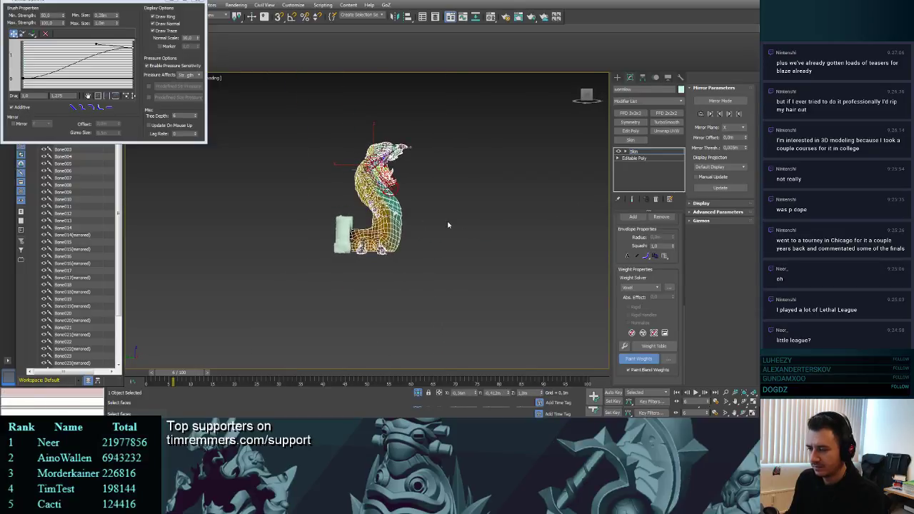
{"action": "scroll", "coordinate": [416, 190], "scroll_direction": "up", "scroll_amount": 5}
{"action": "middle_click_drag", "start_coordinate": [426, 184], "coordinate": [515, 217], "text": "alt"}
{"action": "scroll", "coordinate": [447, 194], "scroll_direction": "up", "scroll_amount": 5}
{"action": "middle_click_drag", "start_coordinate": [552, 254], "coordinate": [468, 237], "text": "alt"}
- Check the Skin weight table, close it, and open the Weight Tool for the mouth corner
{"action": "left_click", "coordinate": [648, 347]}
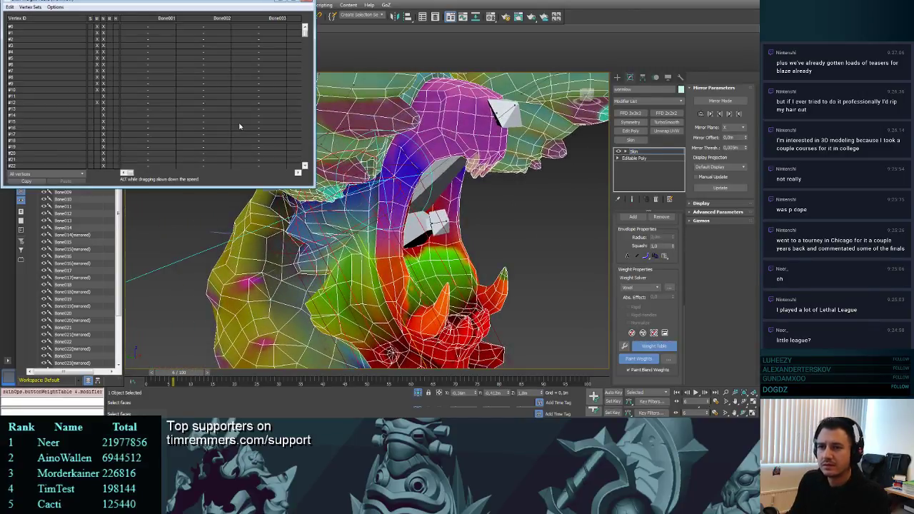
{"action": "left_click", "coordinate": [312, 4]}
{"action": "left_click", "coordinate": [625, 347]}
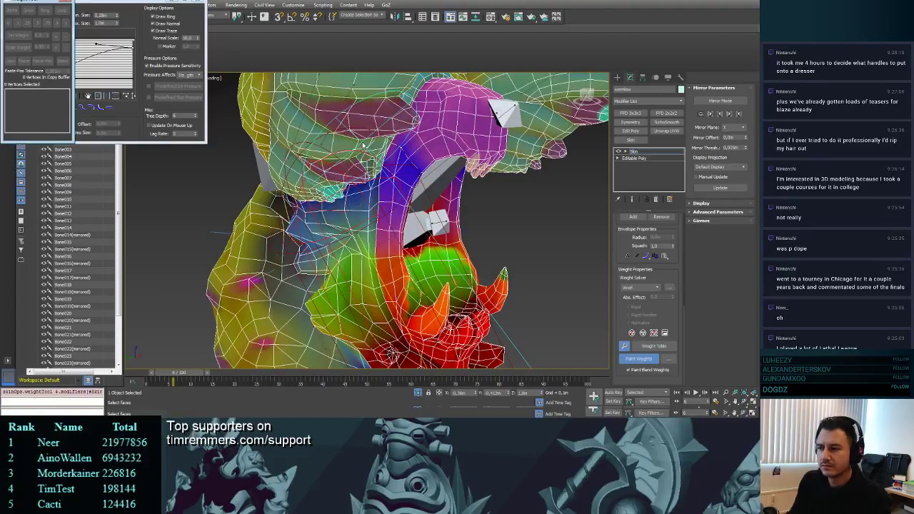
{"action": "middle_click_drag", "start_coordinate": [364, 145], "coordinate": [405, 212], "text": "alt"}
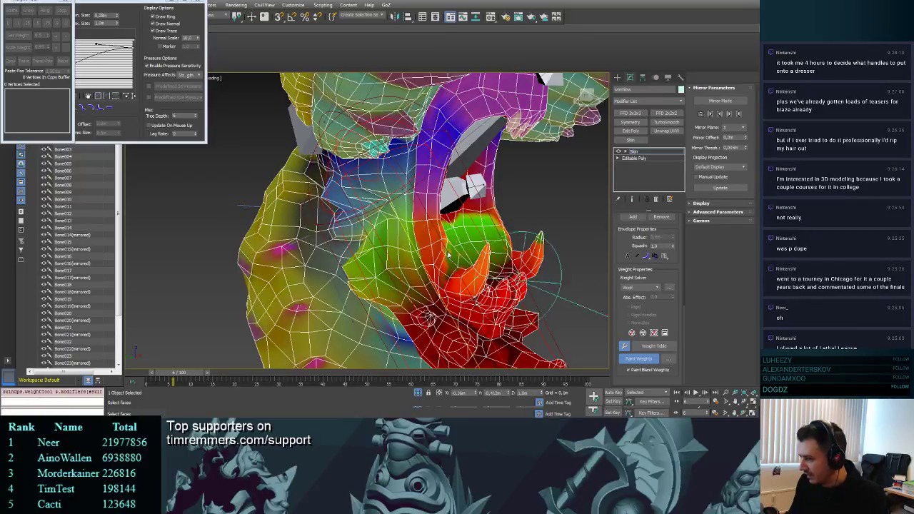
{"action": "middle_click_drag", "start_coordinate": [449, 254], "coordinate": [414, 261], "text": "alt"}
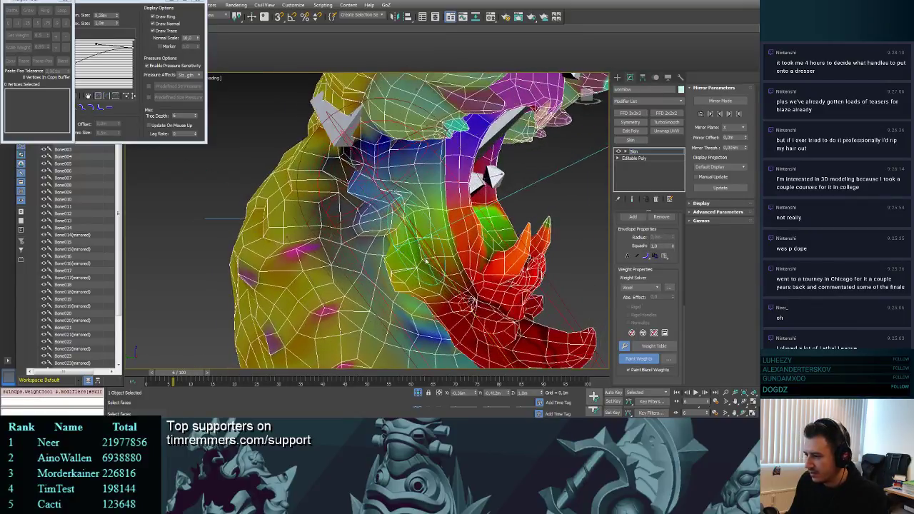
- Stop painting weights and turn on the Blend Weights display to examine the whole worm
{"action": "left_click", "coordinate": [642, 360]}
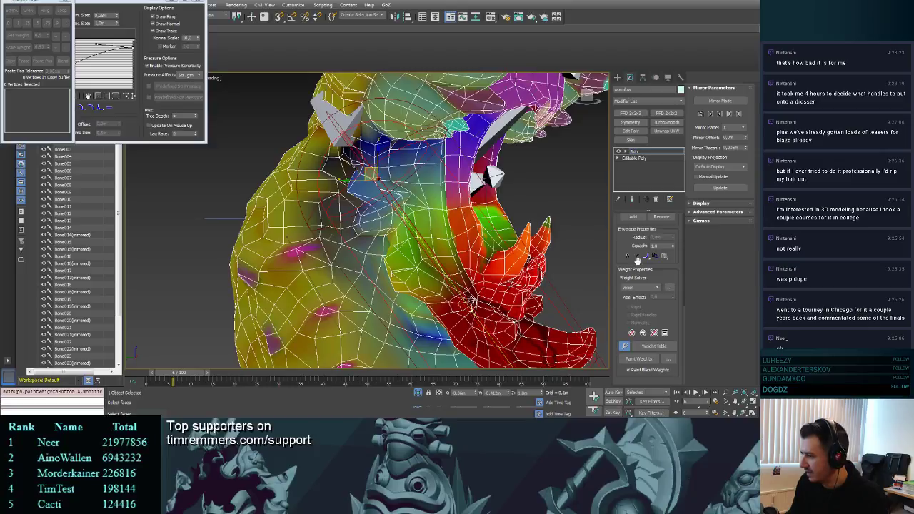
{"action": "scroll", "coordinate": [664, 304], "scroll_direction": "up", "scroll_amount": 3}
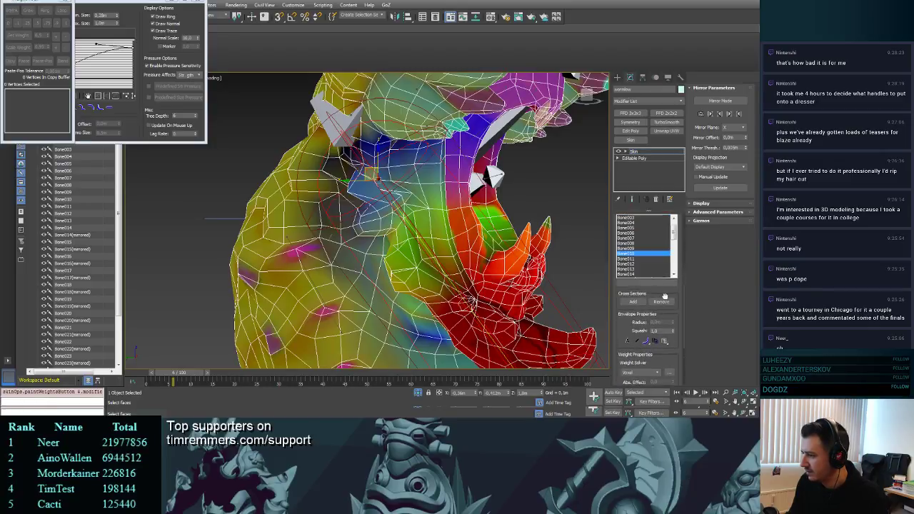
{"action": "left_click_drag", "start_coordinate": [664, 296], "coordinate": [669, 358]}
{"action": "scroll", "coordinate": [655, 235], "scroll_direction": "up", "scroll_amount": 2}
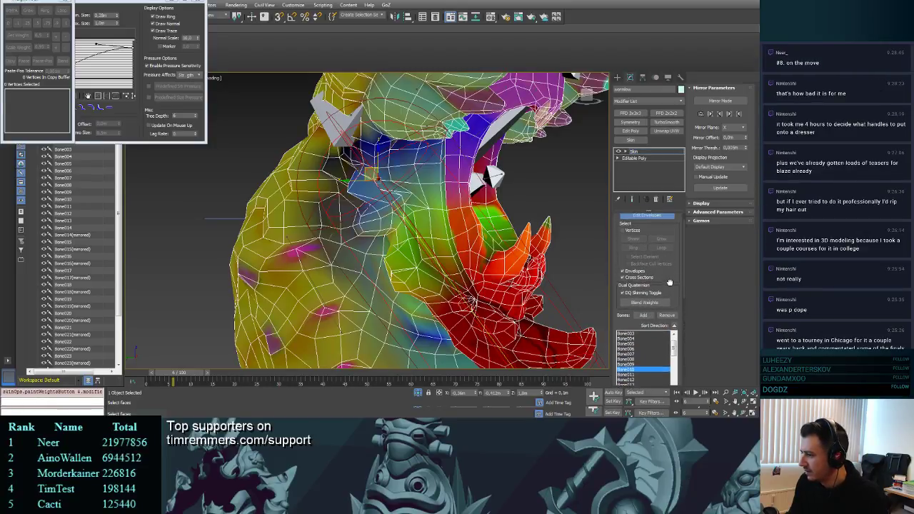
{"action": "left_click", "coordinate": [643, 314]}
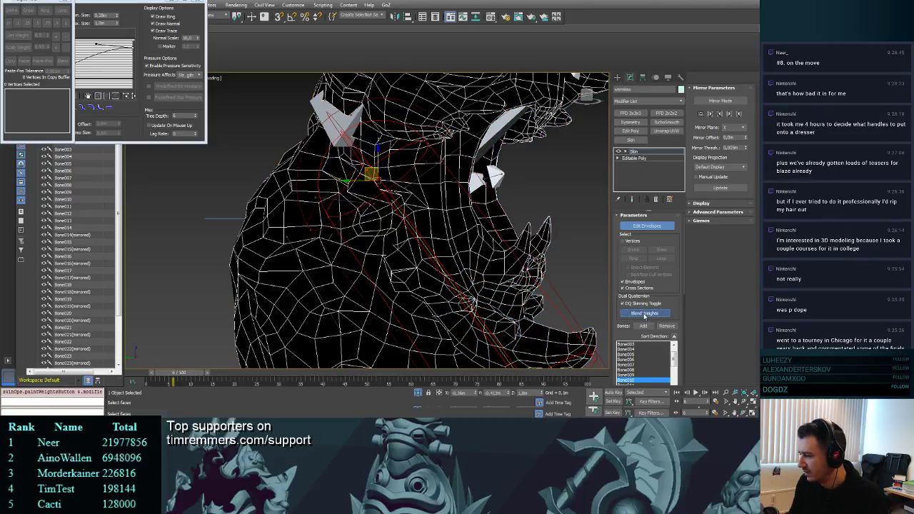
{"action": "left_click", "coordinate": [646, 314]}
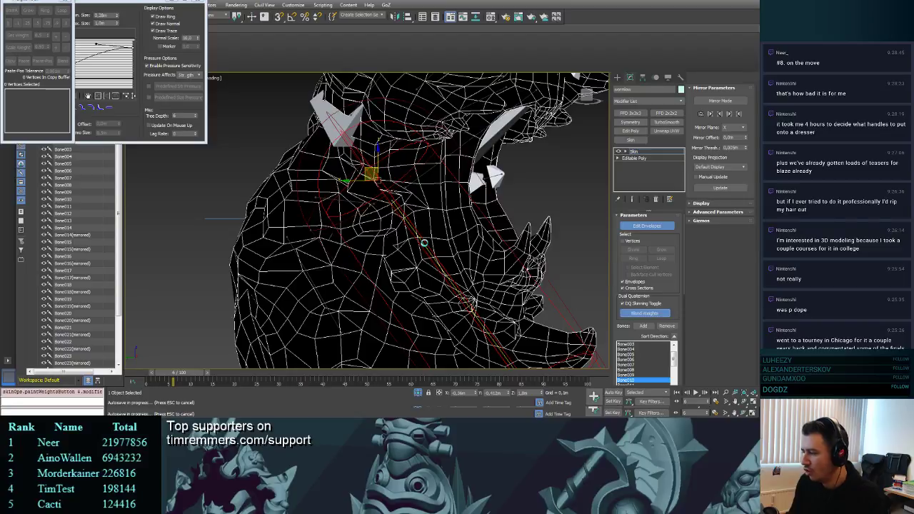
{"action": "scroll", "coordinate": [429, 219], "scroll_direction": "down", "scroll_amount": 5}
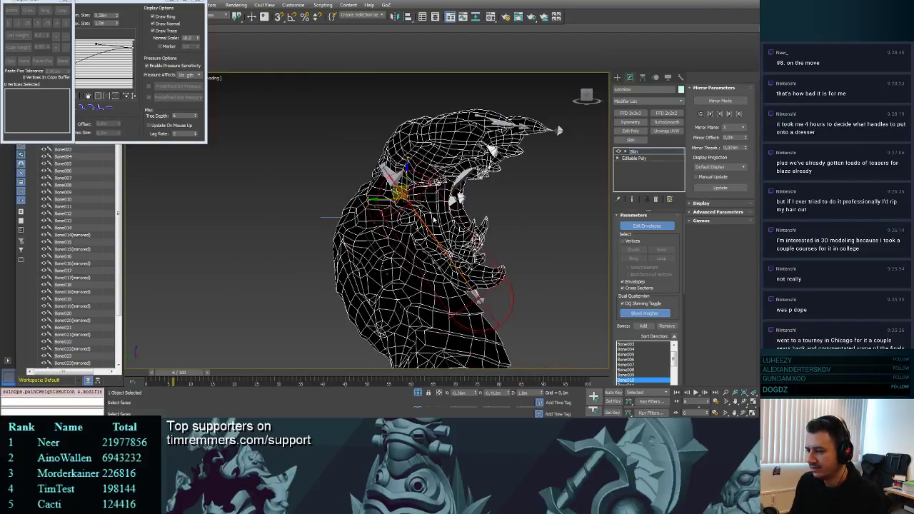
{"action": "mouse_move", "coordinate": [508, 228]}
{"action": "middle_mouse_down", "text": "alt"}
{"action": "mouse_move", "coordinate": [482, 229]}
{"action": "mouse_move", "coordinate": [508, 225]}
{"action": "middle_mouse_up", "text": "alt"}
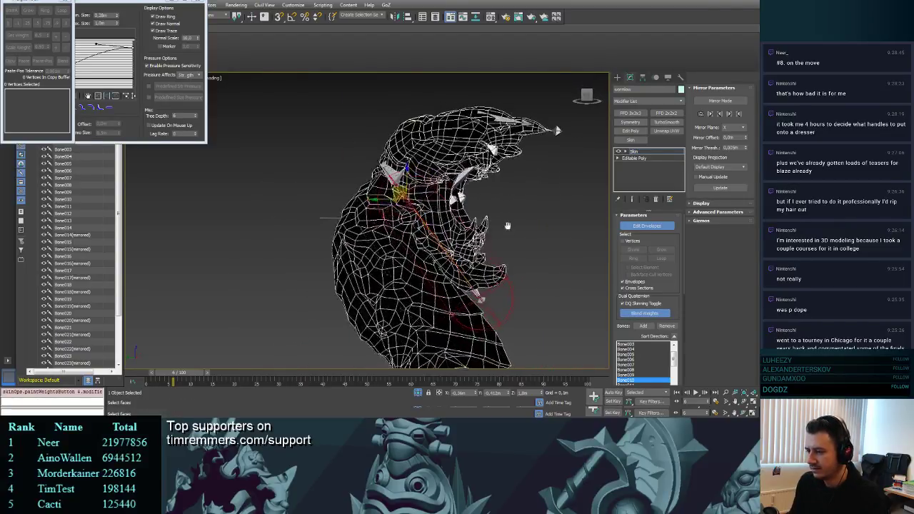
{"action": "scroll", "coordinate": [512, 229], "scroll_direction": "down", "scroll_amount": 6}
{"action": "scroll", "coordinate": [512, 229], "scroll_direction": "up", "scroll_amount": 4}
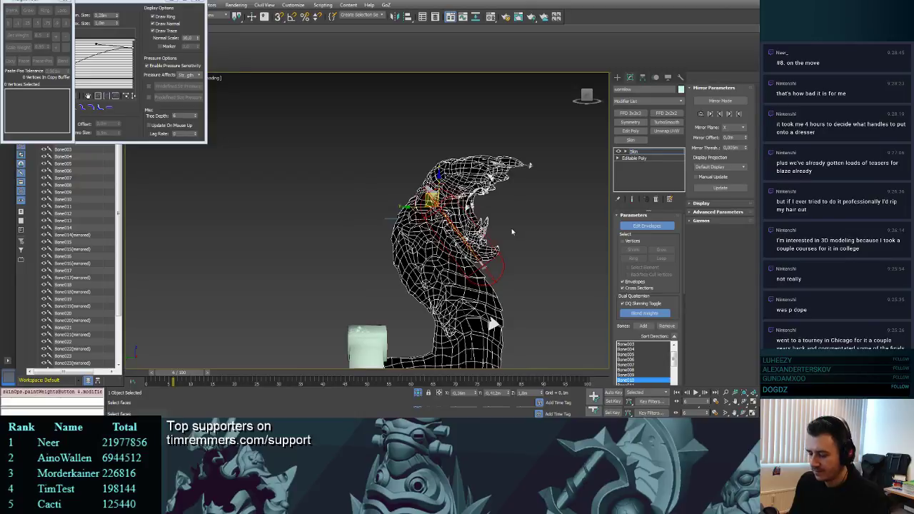
{"action": "left_click", "coordinate": [640, 314]}
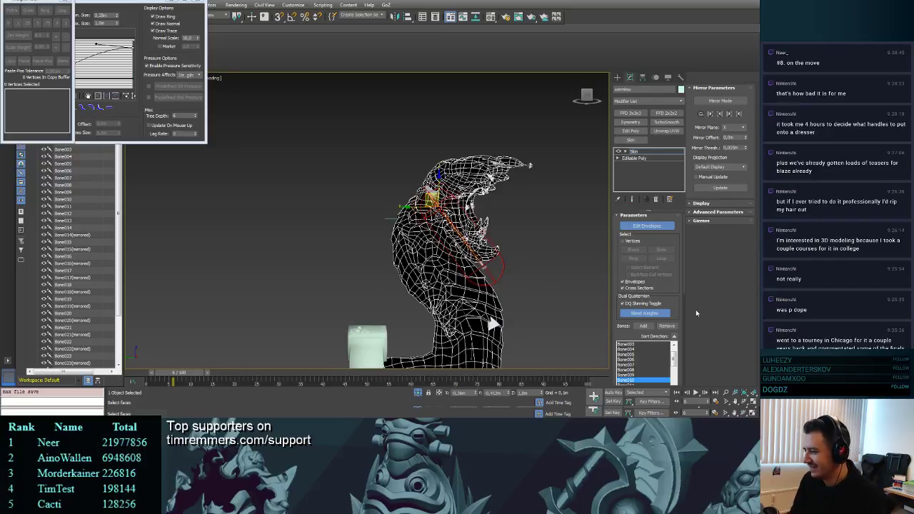
- Try Paint Weights with the Blend Weights display on, and return to the normal weight colours around the jaws
{"action": "scroll", "coordinate": [678, 317], "scroll_direction": "down", "scroll_amount": 5}
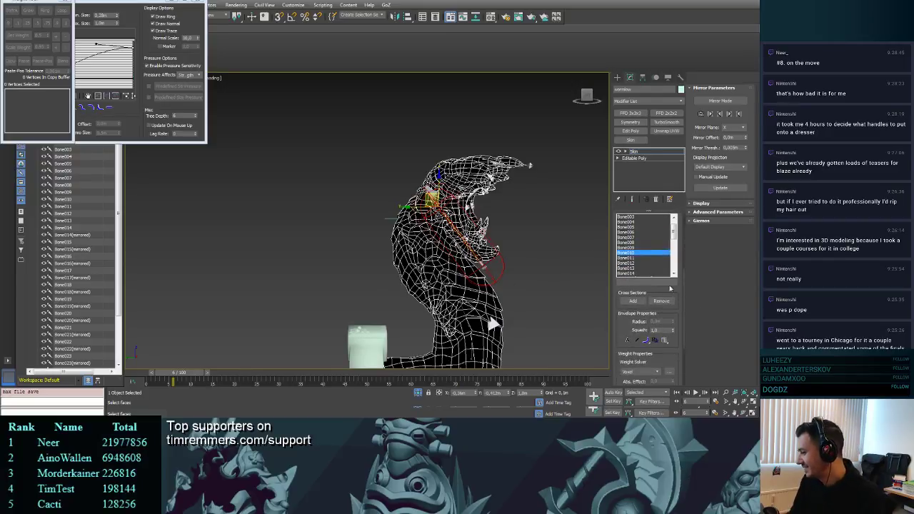
{"action": "scroll", "coordinate": [672, 358], "scroll_direction": "down", "scroll_amount": 3}
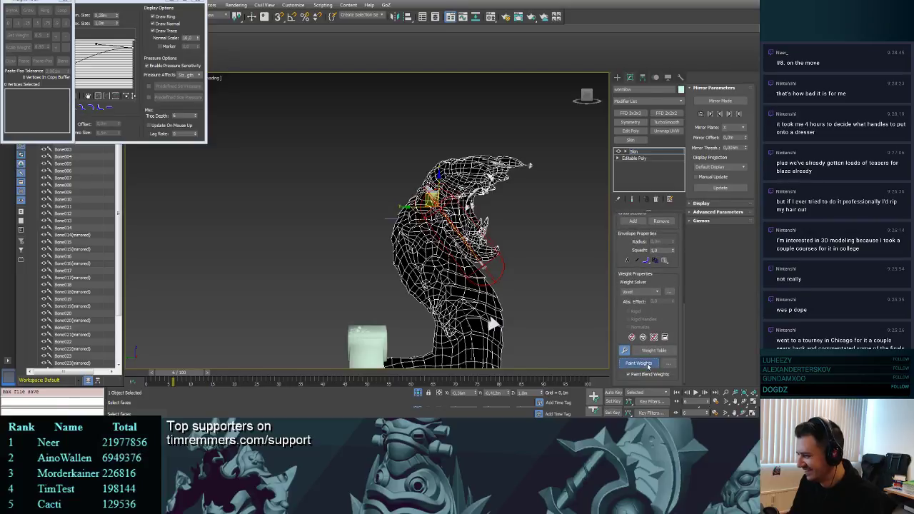
{"action": "left_click", "coordinate": [643, 363]}
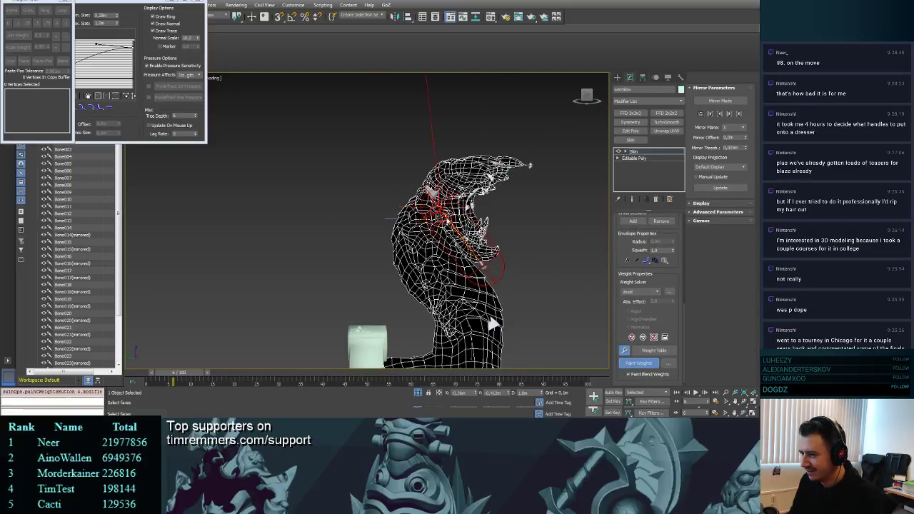
{"action": "left_click", "coordinate": [643, 362]}
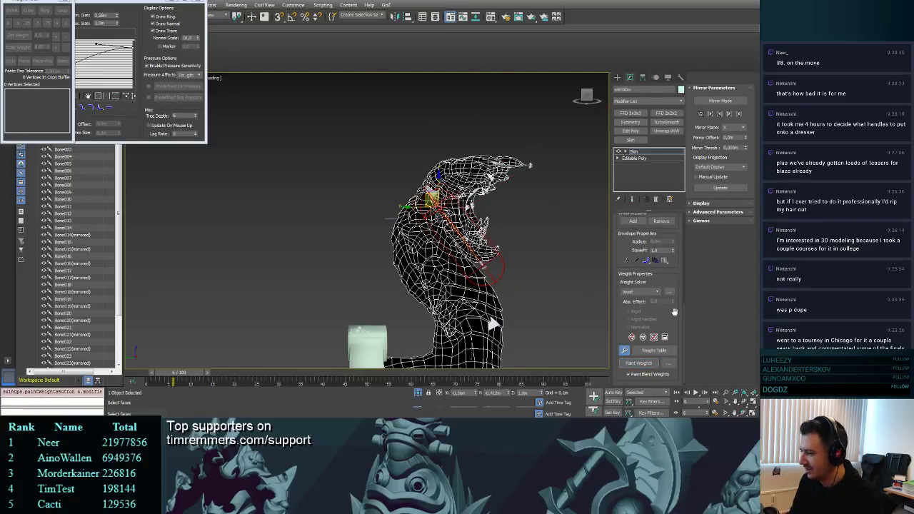
{"action": "scroll", "coordinate": [675, 312], "scroll_direction": "up", "scroll_amount": 2}
{"action": "scroll", "coordinate": [678, 255], "scroll_direction": "up", "scroll_amount": 3}
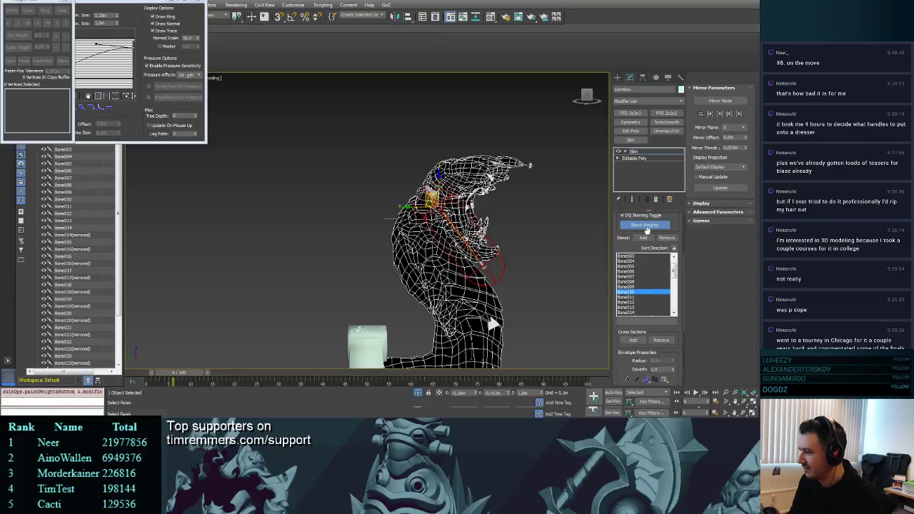
{"action": "middle_click_drag", "start_coordinate": [494, 226], "coordinate": [518, 230], "text": "alt"}
{"action": "scroll", "coordinate": [472, 225], "scroll_direction": "up", "scroll_amount": 5}
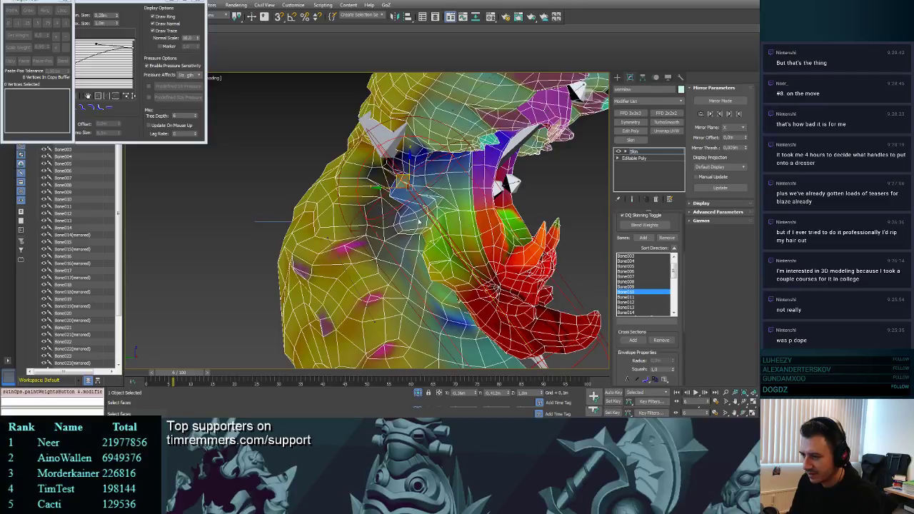
- Enable vertex selection in the Skin modifier, select a vertex at the mouth corner and grow the selection over the surrounding folds
{"action": "scroll", "coordinate": [678, 230], "scroll_direction": "up", "scroll_amount": 4}
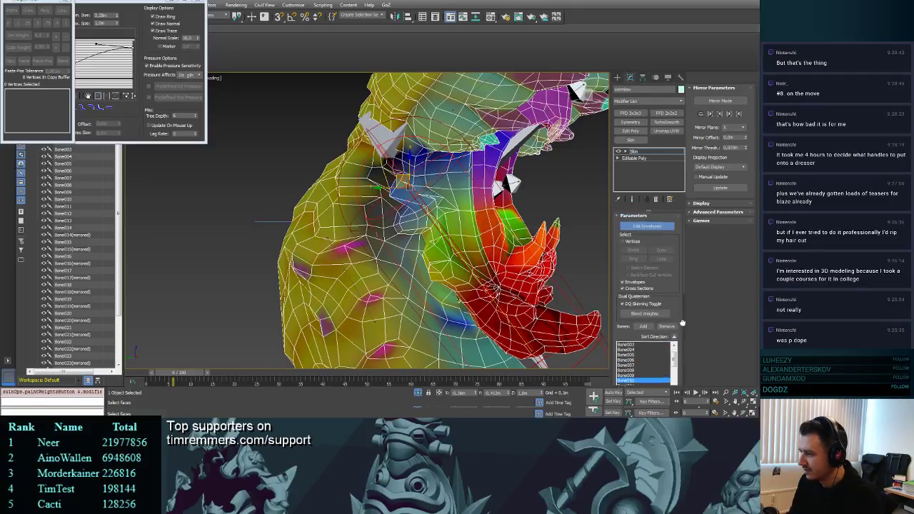
{"action": "left_click", "coordinate": [633, 238]}
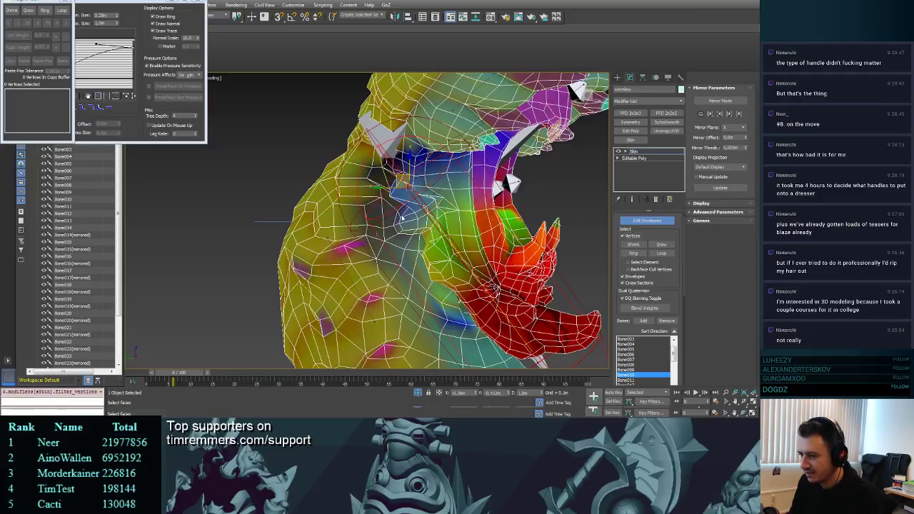
{"action": "left_click", "coordinate": [425, 233]}
{"action": "key", "text": "ctrl+z"}
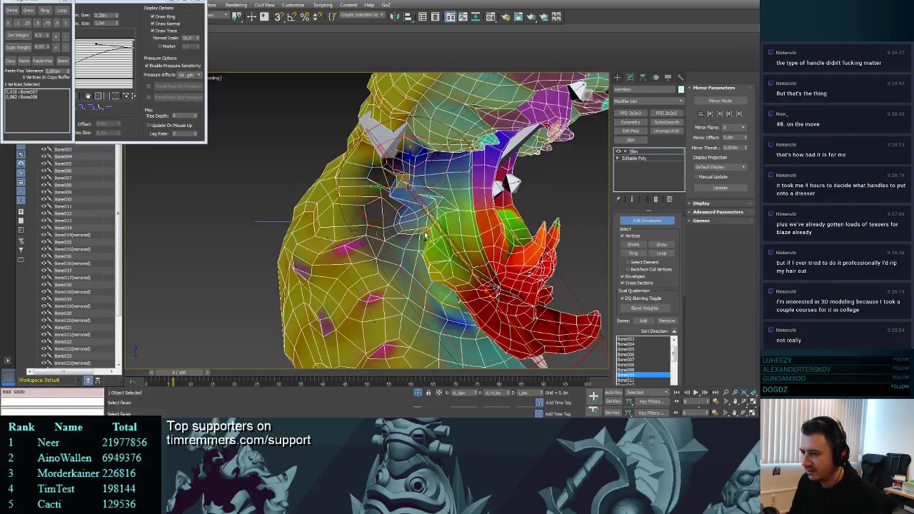
{"action": "left_click", "coordinate": [451, 228]}
{"action": "left_click", "coordinate": [418, 216]}
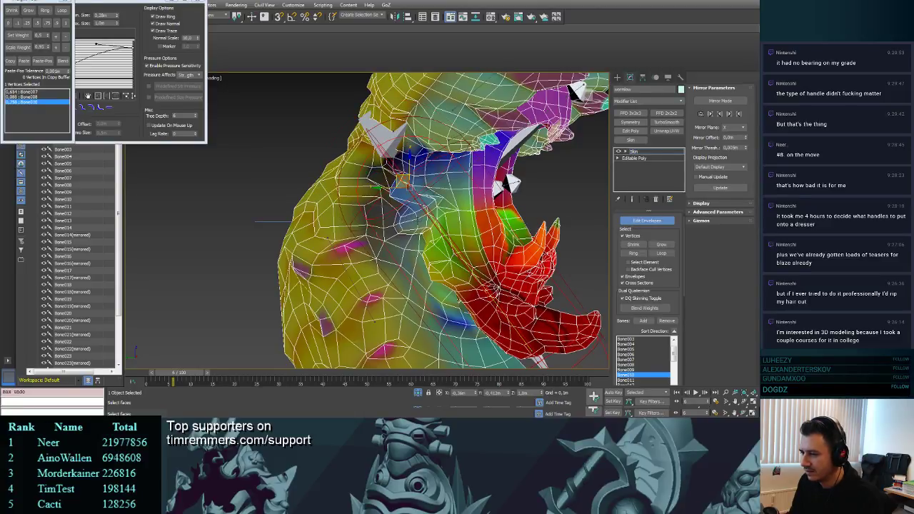
{"action": "left_click", "coordinate": [430, 241]}
{"action": "mouse_move", "coordinate": [392, 233]}
{"action": "middle_mouse_down", "text": "alt"}
{"action": "mouse_move", "coordinate": [492, 231]}
{"action": "mouse_move", "coordinate": [400, 238]}
{"action": "middle_mouse_up", "text": "alt"}
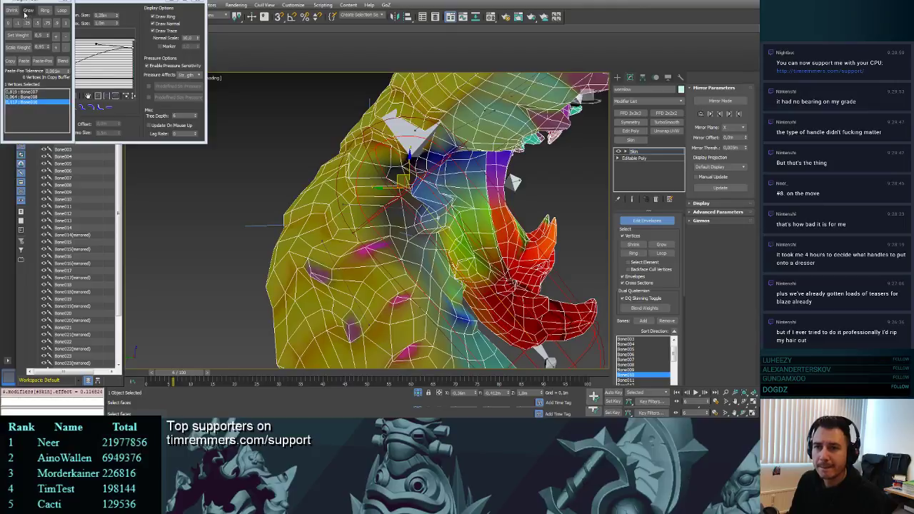
{"action": "left_click", "coordinate": [27, 11]}
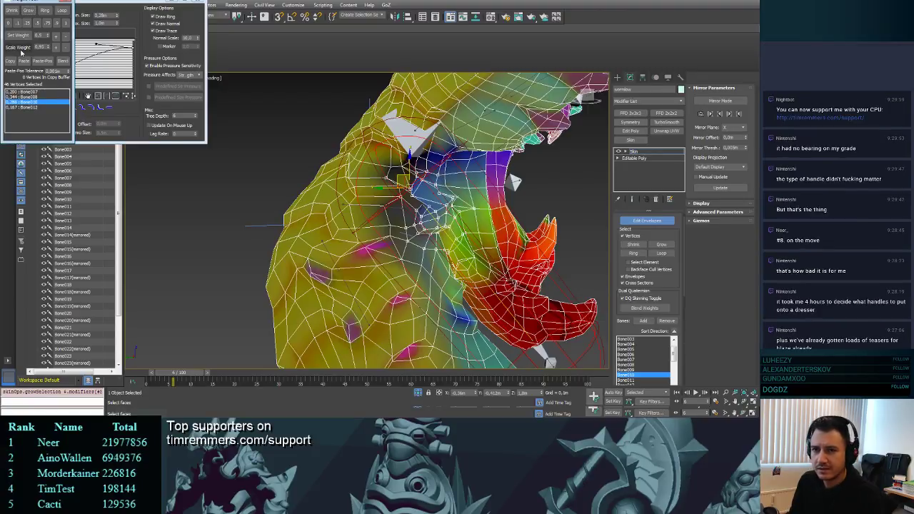
- Raise the Weight Tool's scale factor and scale the selected mouth-corner vertices' Bone010 weight up to 1.0
{"action": "left_click", "coordinate": [20, 47]}
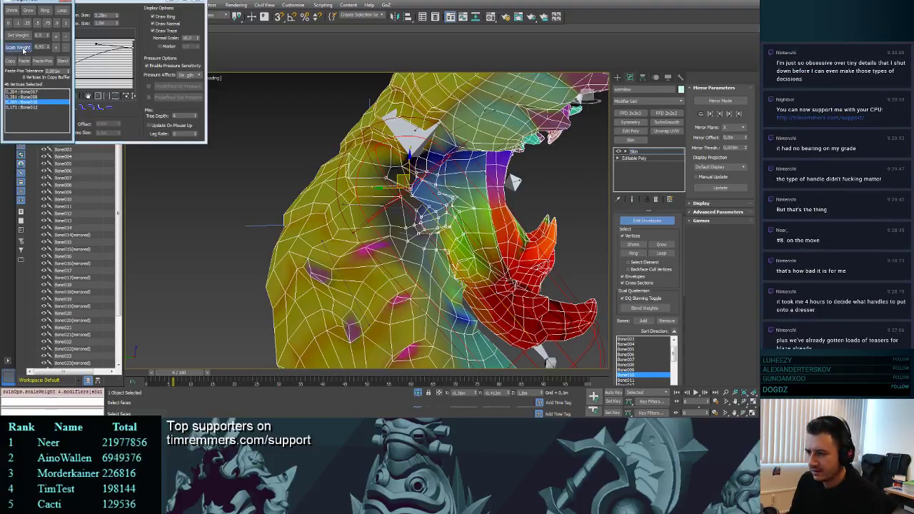
{"action": "left_click", "coordinate": [23, 49]}
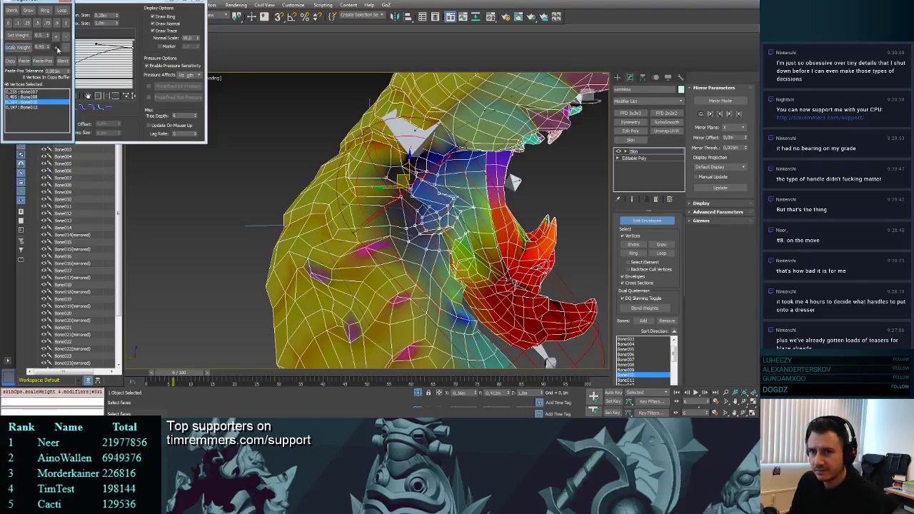
{"action": "left_click", "coordinate": [57, 47]}
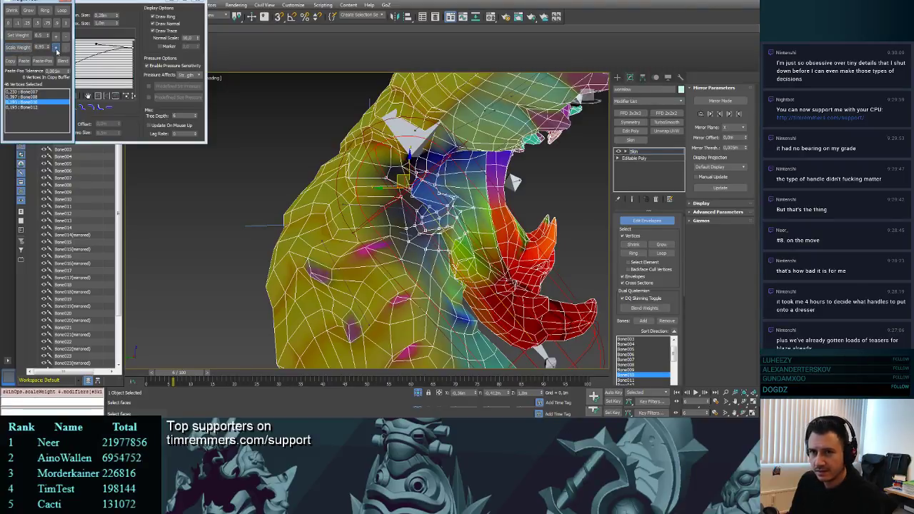
{"action": "left_click", "coordinate": [57, 48]}
{"action": "left_click_drag", "start_coordinate": [47, 47], "coordinate": [47, 41]}
{"action": "left_click", "coordinate": [22, 48]}
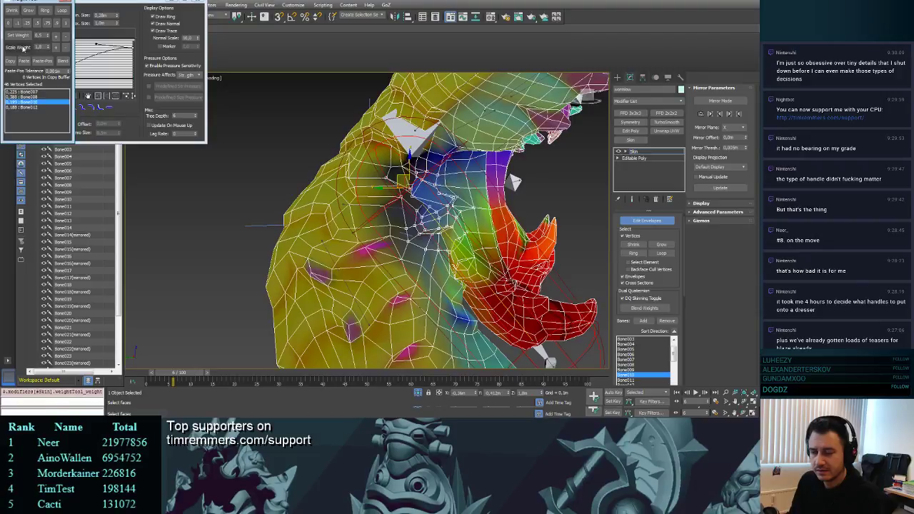
{"action": "left_click", "coordinate": [22, 48]}
{"action": "left_click", "coordinate": [23, 48]}
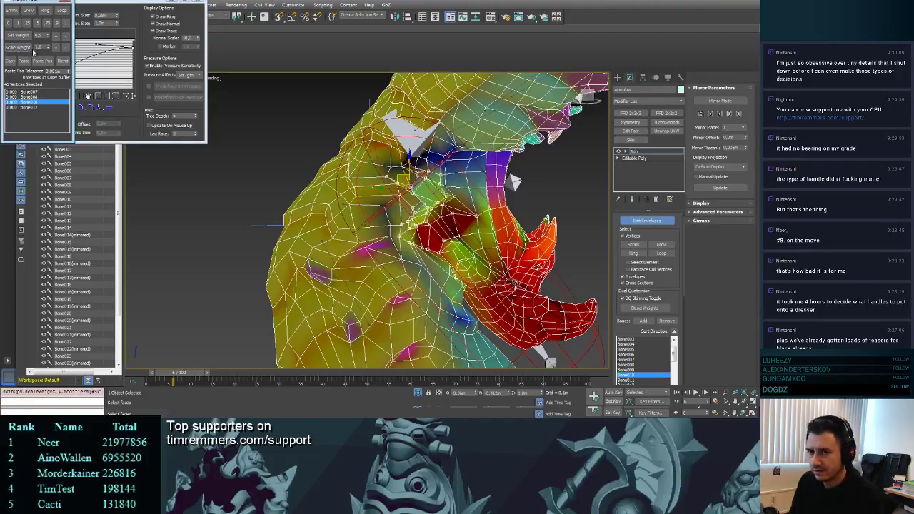
- Scale the mouth-corner vertices' Bone010 weight back down to about 0.57 and check the deformation from the side
{"action": "left_click", "coordinate": [65, 49]}
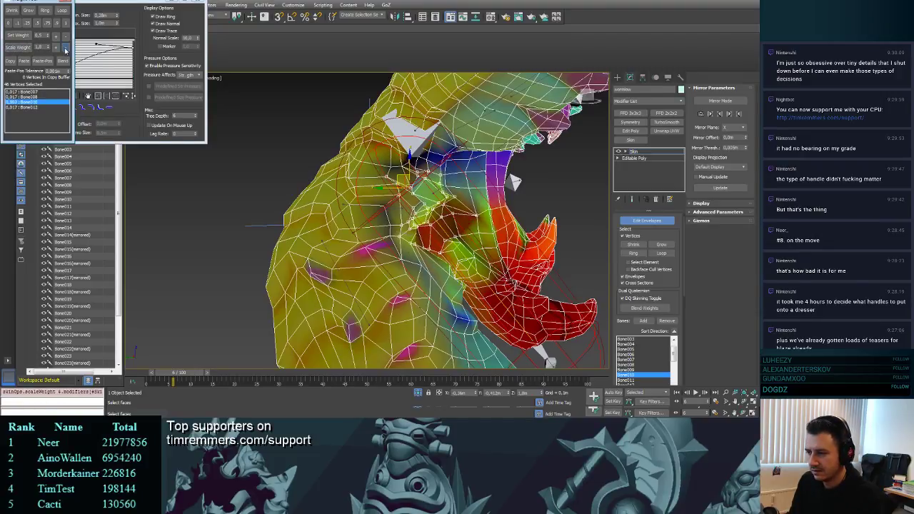
{"action": "left_click", "coordinate": [65, 49]}
{"action": "left_click", "coordinate": [65, 50]}
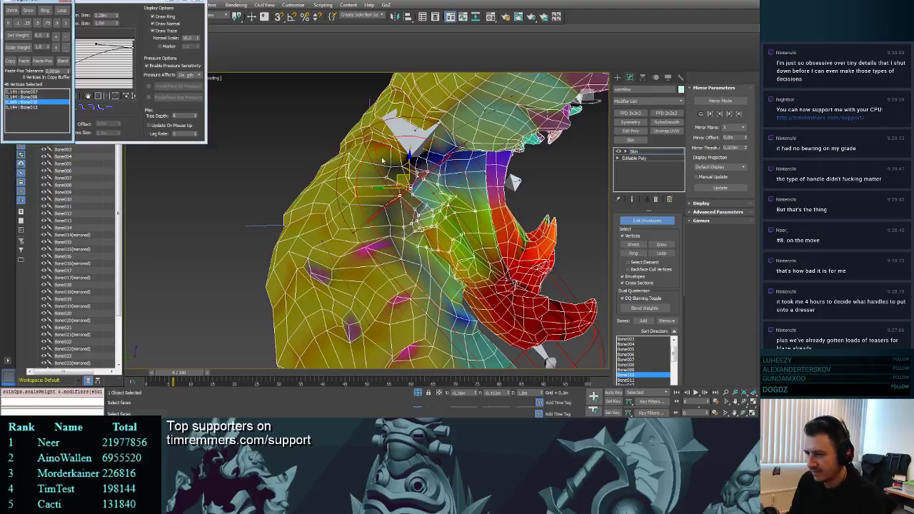
{"action": "middle_click_drag", "start_coordinate": [382, 161], "coordinate": [451, 189], "text": "alt"}
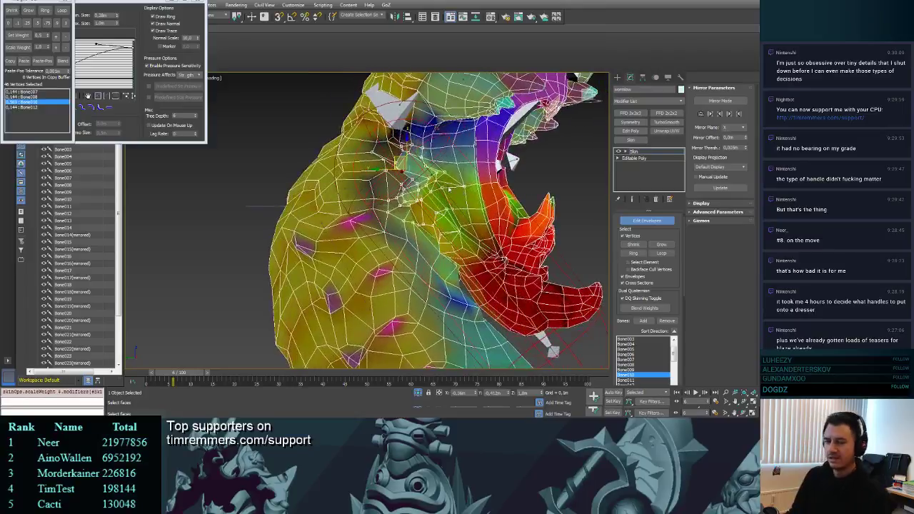
- Set the selected mouth-corner vertices' Bone010 weight to 0.5 and scale it down in small increments
{"action": "left_click", "coordinate": [17, 39]}
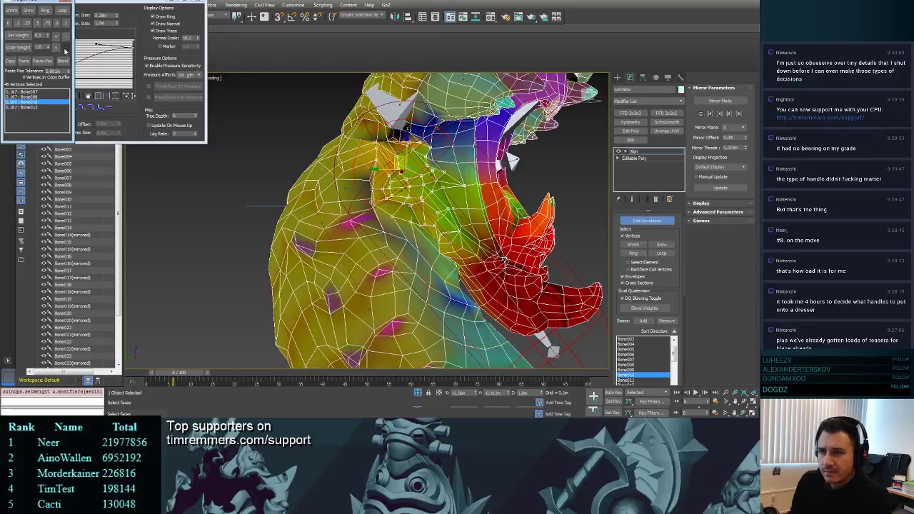
{"action": "left_click", "coordinate": [64, 48]}
{"action": "left_click", "coordinate": [65, 50]}
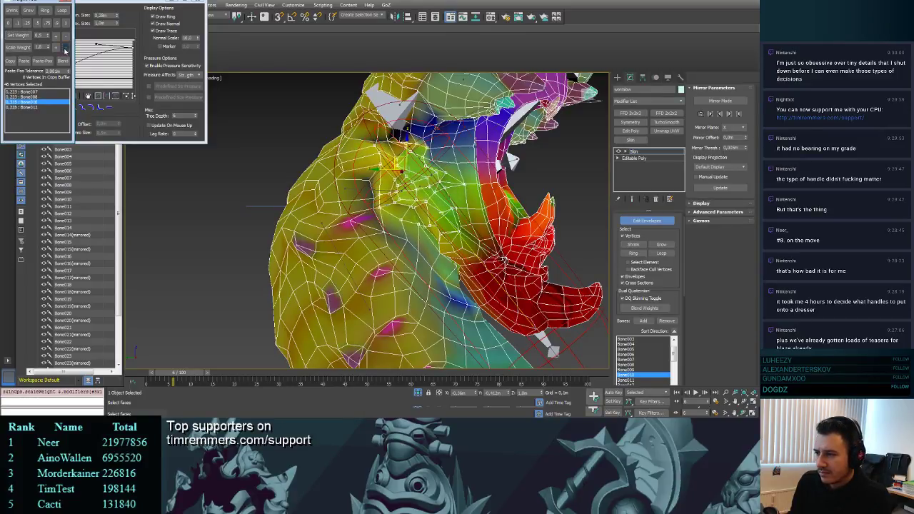
{"action": "left_click", "coordinate": [65, 49]}
- Select a single vertex behind the mouth corner and increase its Bone010 weight to about 0.76
{"action": "middle_click_drag", "start_coordinate": [472, 201], "coordinate": [450, 203], "text": "alt"}
{"action": "left_click", "coordinate": [379, 169]}
{"action": "middle_click_drag", "start_coordinate": [380, 170], "coordinate": [403, 179], "text": "alt"}
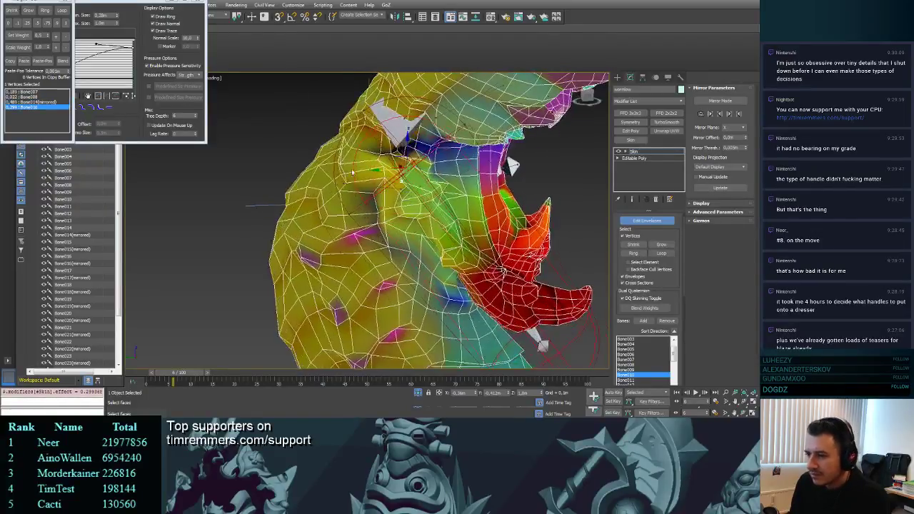
{"action": "left_click", "coordinate": [63, 50]}
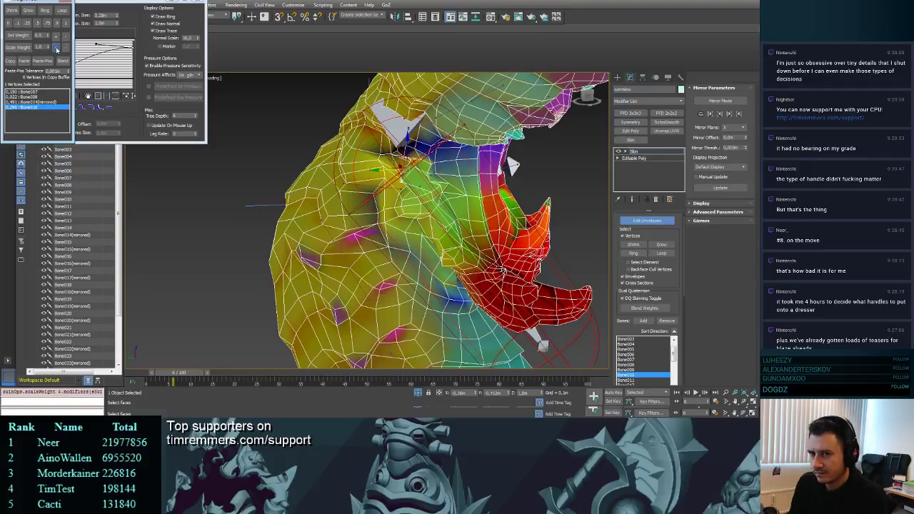
{"action": "left_click", "coordinate": [56, 49]}
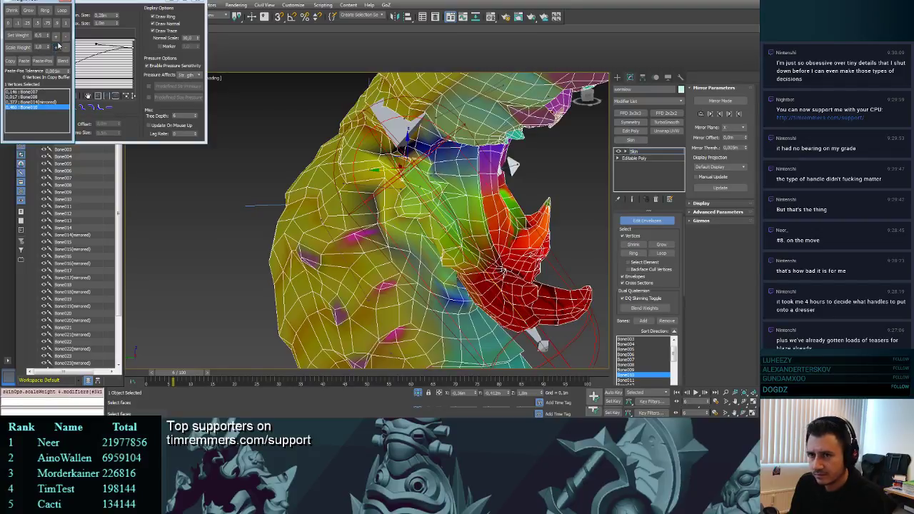
{"action": "left_click", "coordinate": [57, 38]}
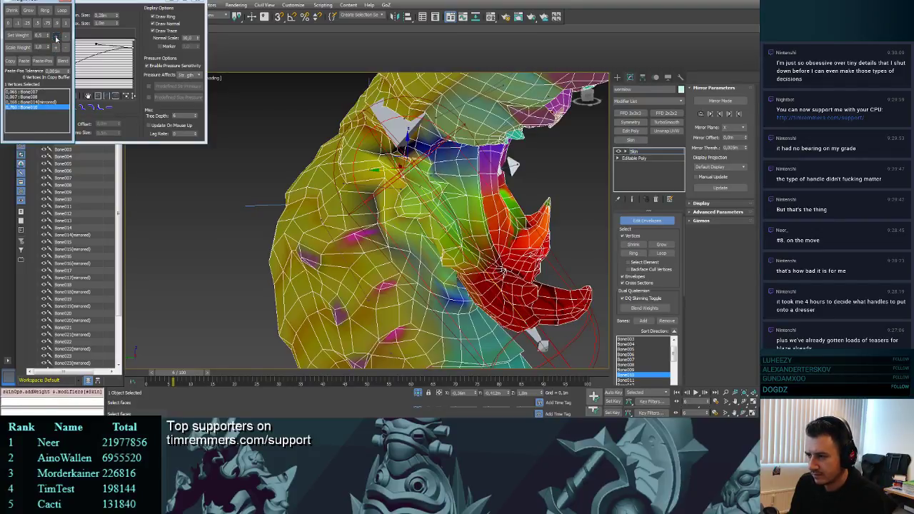
- Pick a vertex behind the mouth corner on the creature's opposite side, grow the selection, and set its Bone010 weight to 0.5
{"action": "middle_click_drag", "start_coordinate": [457, 200], "coordinate": [381, 197], "text": "alt"}
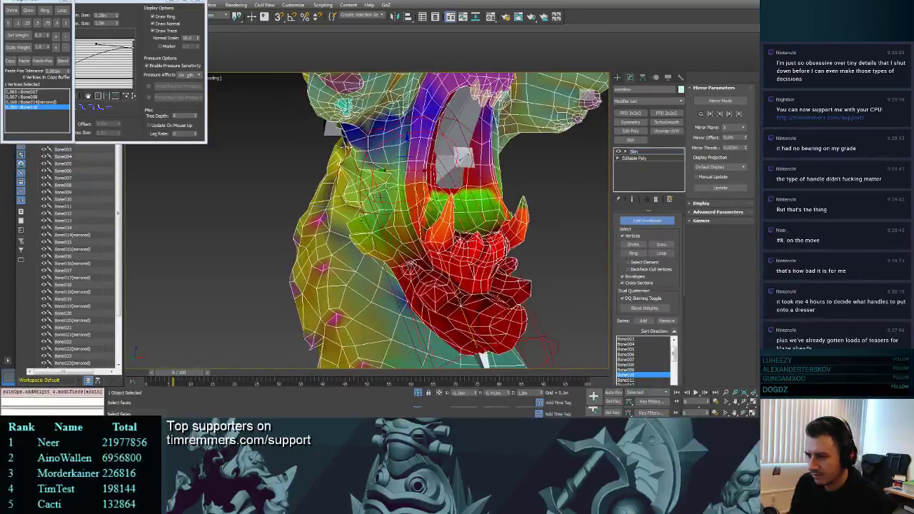
{"action": "mouse_move", "coordinate": [159, 373]}
{"action": "left_mouse_down"}
{"action": "mouse_move", "coordinate": [215, 372]}
{"action": "mouse_move", "coordinate": [154, 375]}
{"action": "mouse_move", "coordinate": [174, 374]}
{"action": "left_mouse_up"}
{"action": "middle_click_drag", "start_coordinate": [314, 241], "coordinate": [401, 239], "text": "alt"}
{"action": "middle_click_drag", "start_coordinate": [254, 209], "coordinate": [373, 217], "text": "alt"}
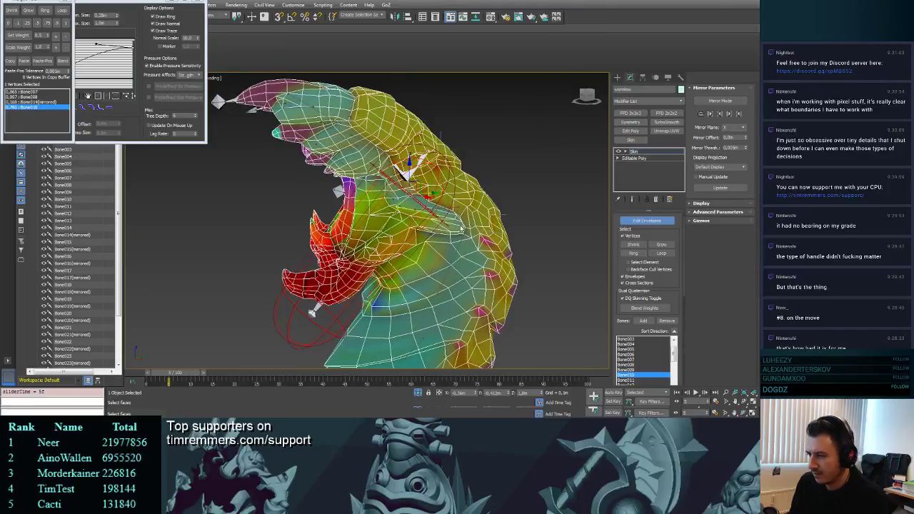
{"action": "left_click", "coordinate": [433, 223]}
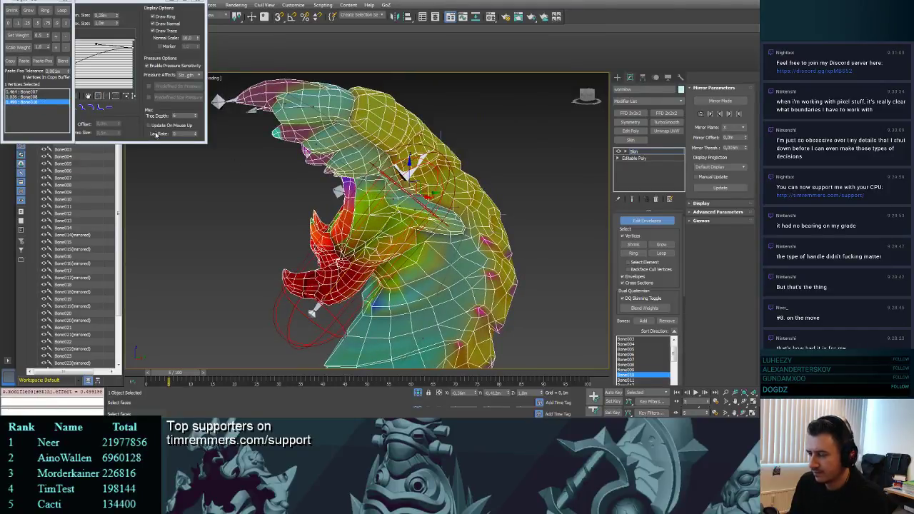
{"action": "left_click", "coordinate": [26, 12]}
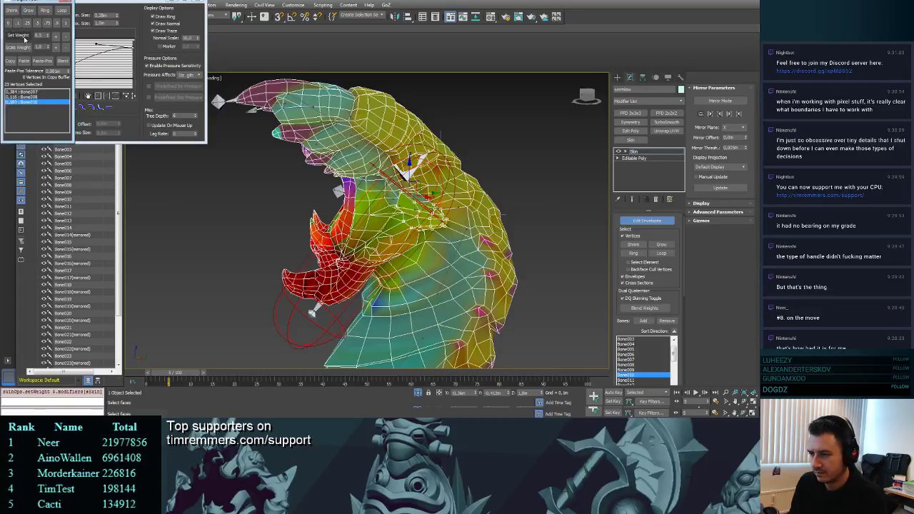
- Scale the selected vertices' Bone010 weight up, then bring it back down to about 0.63
{"action": "left_click", "coordinate": [55, 48]}
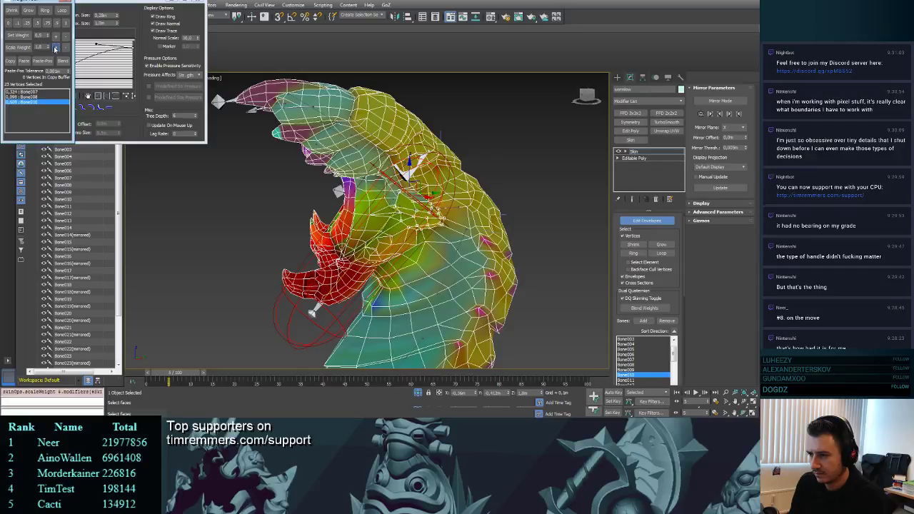
{"action": "left_click", "coordinate": [55, 49]}
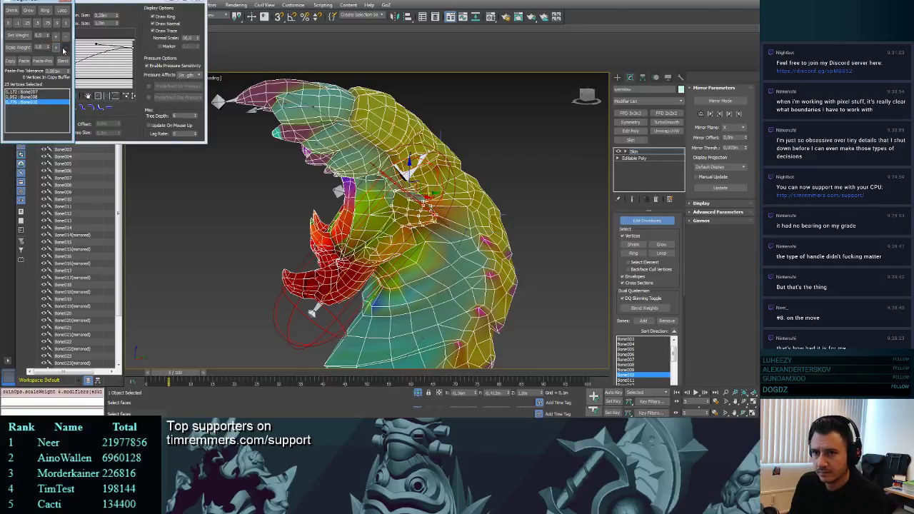
{"action": "left_click", "coordinate": [64, 48]}
{"action": "left_click", "coordinate": [64, 48]}
{"action": "left_click", "coordinate": [64, 48]}
{"action": "left_click", "coordinate": [64, 48]}
- Check the mouth-corner deformation with the pose at frame 7 and save the scene
{"action": "middle_click_drag", "start_coordinate": [335, 203], "coordinate": [500, 200], "text": "alt"}
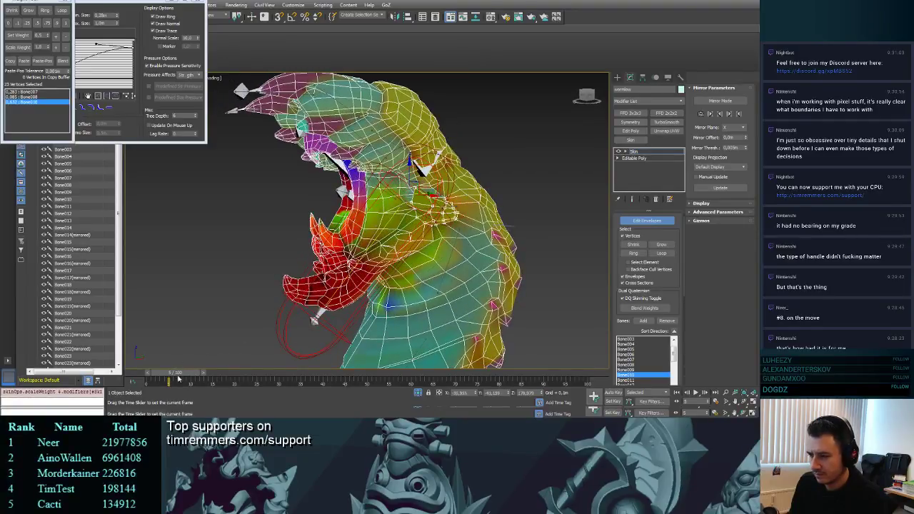
{"action": "mouse_move", "coordinate": [178, 380]}
{"action": "left_mouse_down"}
{"action": "mouse_move", "coordinate": [205, 379]}
{"action": "mouse_move", "coordinate": [147, 383]}
{"action": "mouse_move", "coordinate": [204, 379]}
{"action": "mouse_move", "coordinate": [147, 381]}
{"action": "mouse_move", "coordinate": [180, 380]}
{"action": "left_mouse_up"}
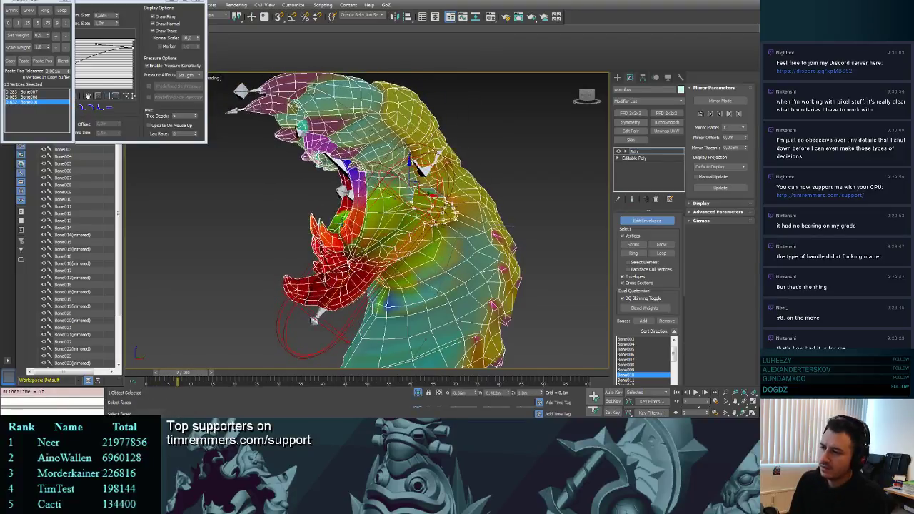
{"action": "scroll", "coordinate": [333, 207], "scroll_direction": "down", "scroll_amount": 3}
{"action": "middle_click_drag", "start_coordinate": [332, 171], "coordinate": [431, 218]}
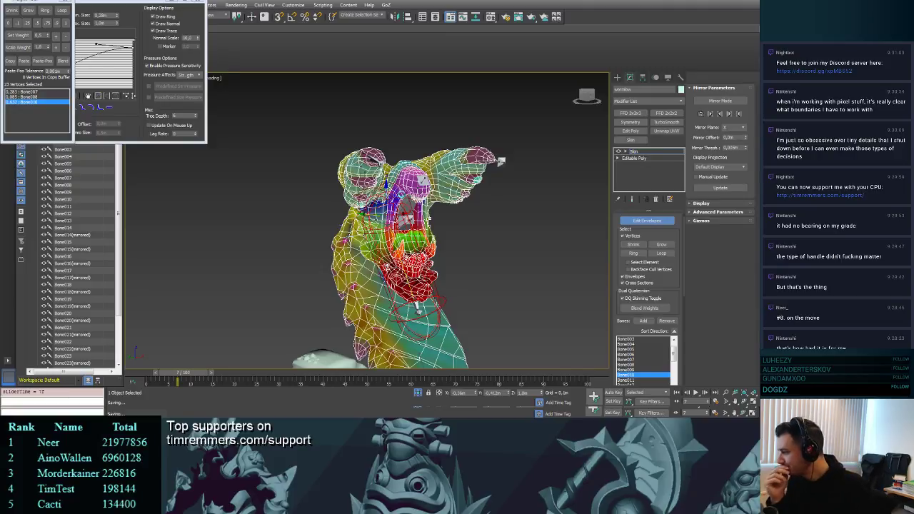
{"action": "key", "text": "ctrl+s"}
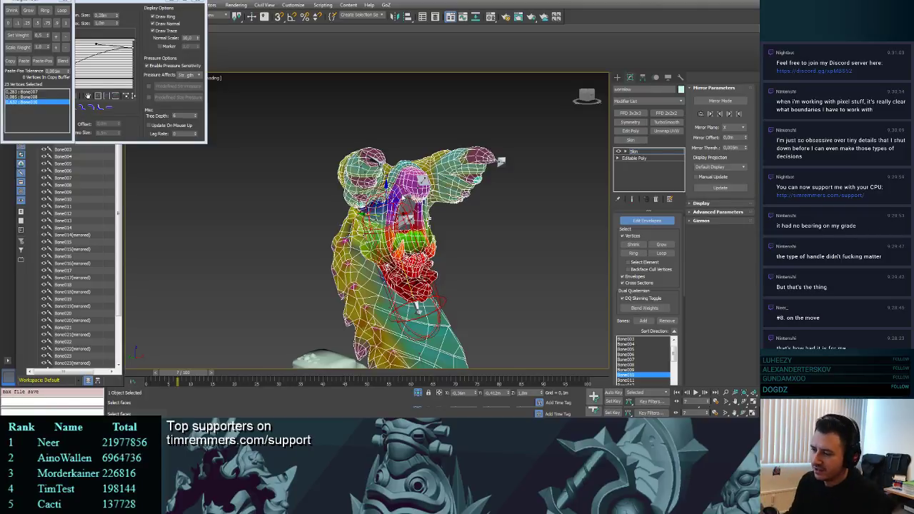
- Examine the open mouth from the front and the whole creature from the side while scrubbing around frame 8
{"action": "scroll", "coordinate": [434, 215], "scroll_direction": "up", "scroll_amount": 3}
{"action": "middle_click_drag", "start_coordinate": [429, 218], "coordinate": [372, 265], "text": "alt"}
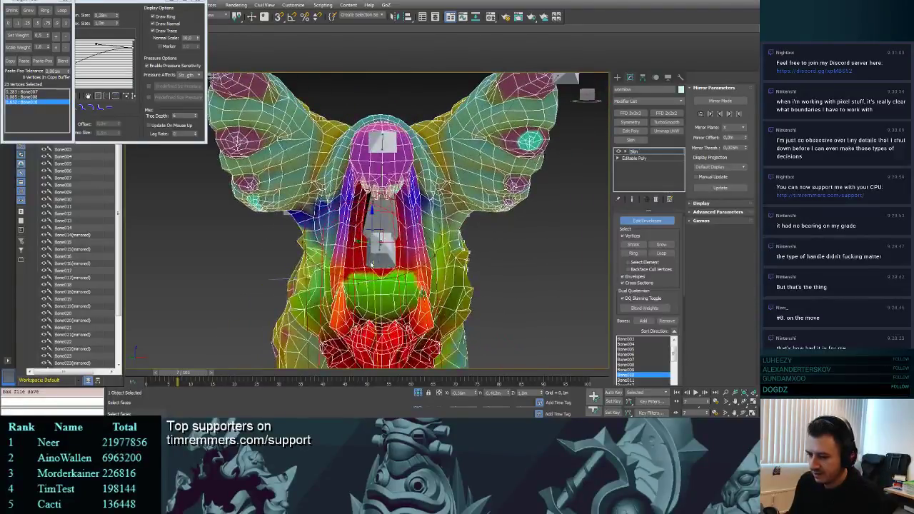
{"action": "mouse_move", "coordinate": [192, 376]}
{"action": "left_mouse_down"}
{"action": "mouse_move", "coordinate": [134, 378]}
{"action": "mouse_move", "coordinate": [185, 378]}
{"action": "left_mouse_up"}
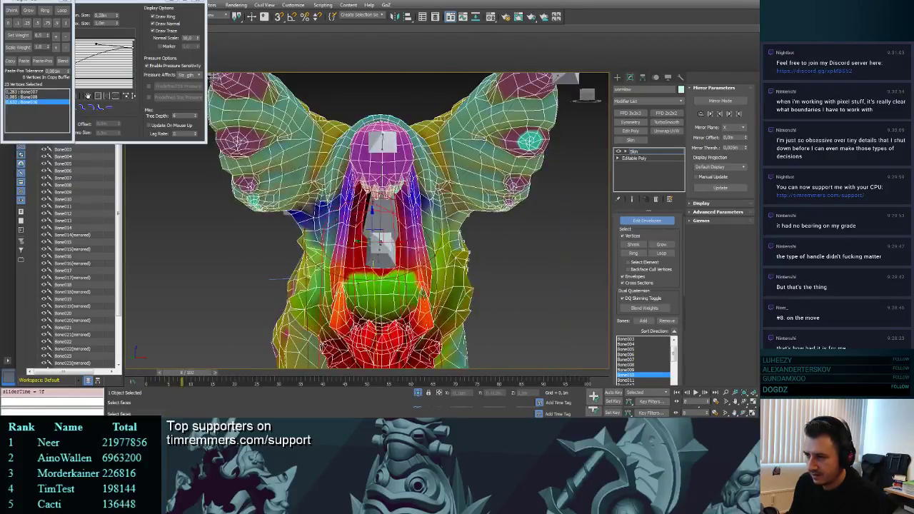
{"action": "scroll", "coordinate": [407, 249], "scroll_direction": "down", "scroll_amount": 5}
{"action": "middle_click_drag", "start_coordinate": [408, 249], "coordinate": [457, 215], "text": "alt"}
- Exit envelope editing, deselect the worm mesh, and show it shaded without edges at frame 0
{"action": "left_click", "coordinate": [661, 223]}
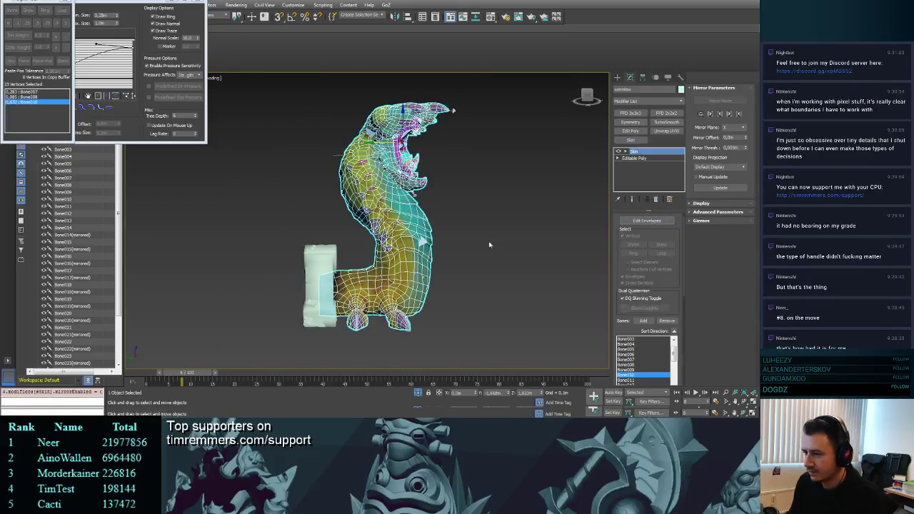
{"action": "left_click_drag", "start_coordinate": [185, 379], "coordinate": [159, 379]}
{"action": "key", "text": "F3"}
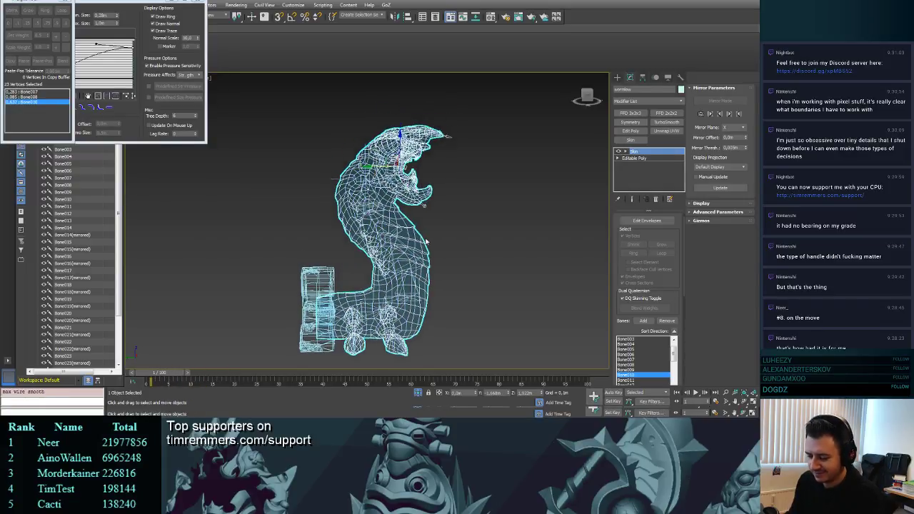
{"action": "key", "text": "F4"}
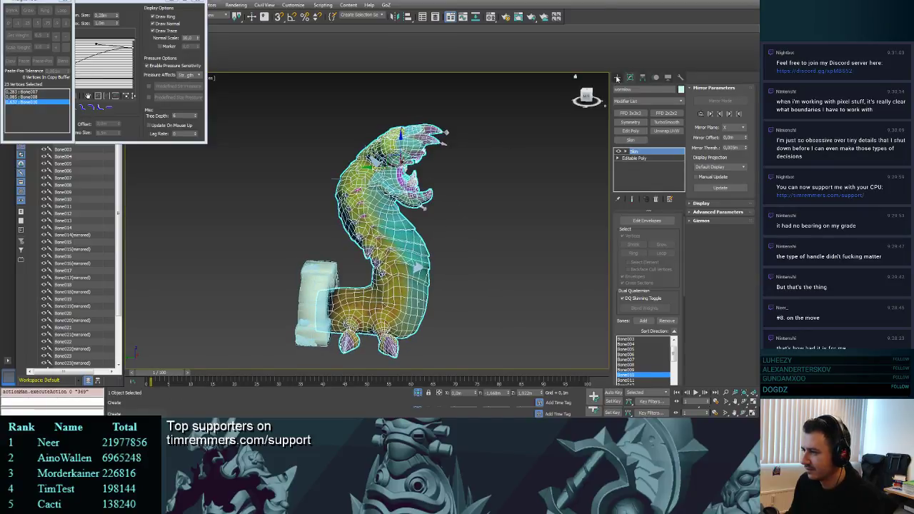
{"action": "left_click", "coordinate": [617, 78]}
{"action": "left_click", "coordinate": [521, 174]}
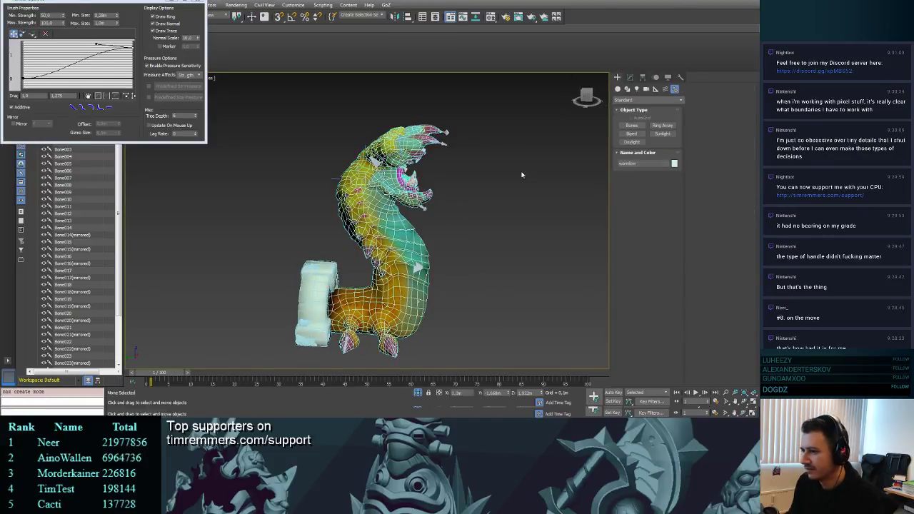
{"action": "key", "text": "F4"}
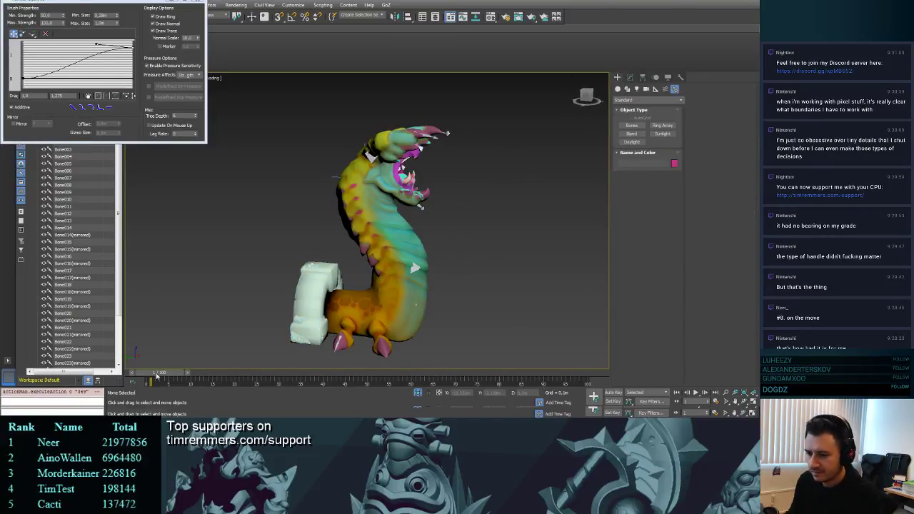
{"action": "mouse_move", "coordinate": [156, 374]}
{"action": "left_mouse_down"}
{"action": "mouse_move", "coordinate": [181, 373]}
{"action": "mouse_move", "coordinate": [155, 377]}
{"action": "left_mouse_up"}
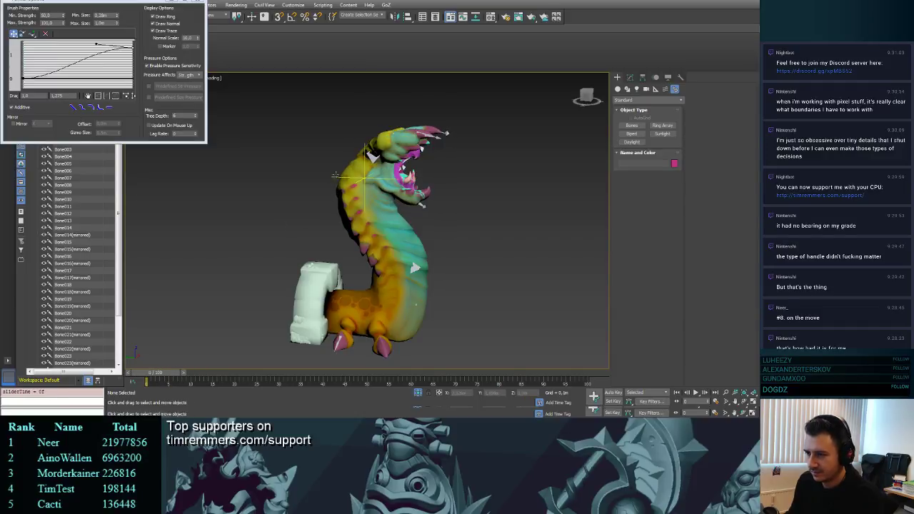
- Try moving the neck's IK chain in several directions to test the body's deformation, undoing each move
{"action": "left_click", "coordinate": [336, 177]}
{"action": "left_click_drag", "start_coordinate": [362, 172], "coordinate": [431, 213]}
{"action": "key", "text": "ctrl+z"}
{"action": "middle_click_drag", "start_coordinate": [431, 213], "coordinate": [428, 211], "text": "alt"}
{"action": "left_click_drag", "start_coordinate": [384, 162], "coordinate": [348, 156]}
{"action": "key", "text": "ctrl+z"}
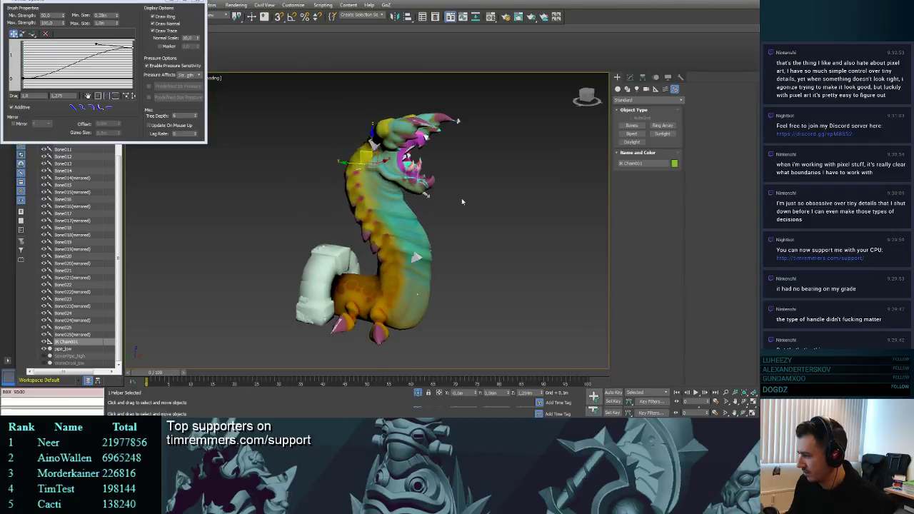
{"action": "middle_click_drag", "start_coordinate": [461, 199], "coordinate": [382, 195], "text": "alt"}
{"action": "mouse_move", "coordinate": [383, 155]}
{"action": "left_mouse_down"}
{"action": "mouse_move", "coordinate": [372, 166]}
{"action": "mouse_move", "coordinate": [366, 153]}
{"action": "mouse_move", "coordinate": [393, 157]}
{"action": "mouse_move", "coordinate": [275, 158]}
{"action": "mouse_move", "coordinate": [400, 156]}
{"action": "left_mouse_up"}
{"action": "key", "text": "ctrl+z"}
- Display the model in wireframe and select the upper leg bone Bone022 near the pipe
{"action": "middle_click_drag", "start_coordinate": [426, 214], "coordinate": [488, 273], "text": "alt"}
{"action": "scroll", "coordinate": [481, 245], "scroll_direction": "up", "scroll_amount": 3}
{"action": "key", "text": "F3"}
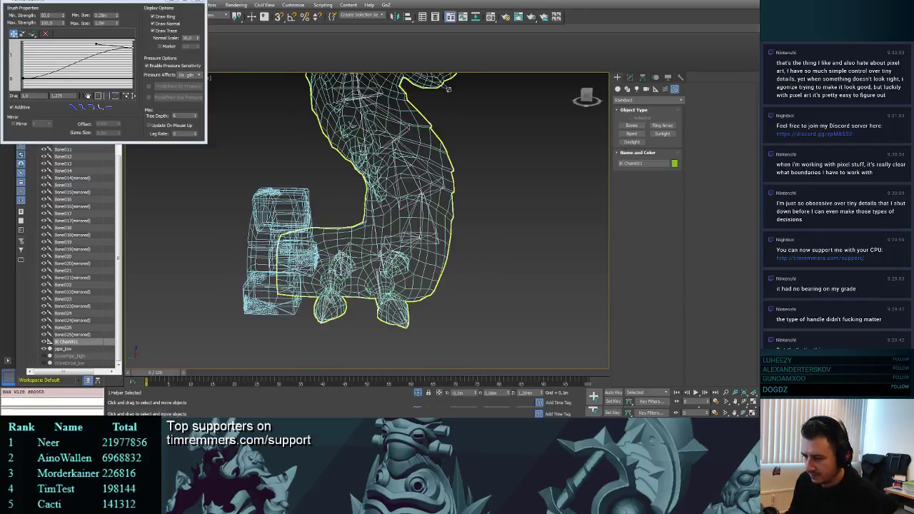
{"action": "middle_click_drag", "start_coordinate": [449, 89], "coordinate": [376, 234], "text": "alt"}
{"action": "left_click", "coordinate": [314, 305]}
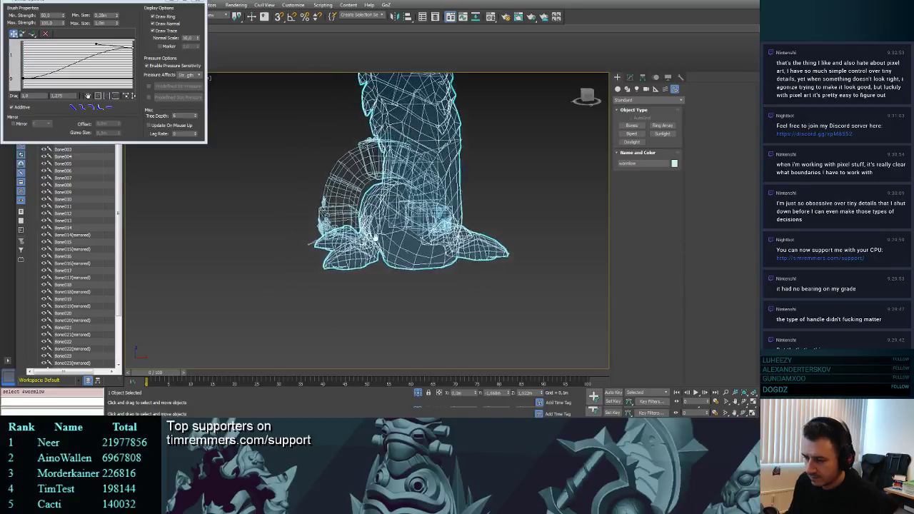
{"action": "scroll", "coordinate": [377, 235], "scroll_direction": "up", "scroll_amount": 2}
{"action": "left_click", "coordinate": [378, 295]}
{"action": "left_click", "coordinate": [382, 225]}
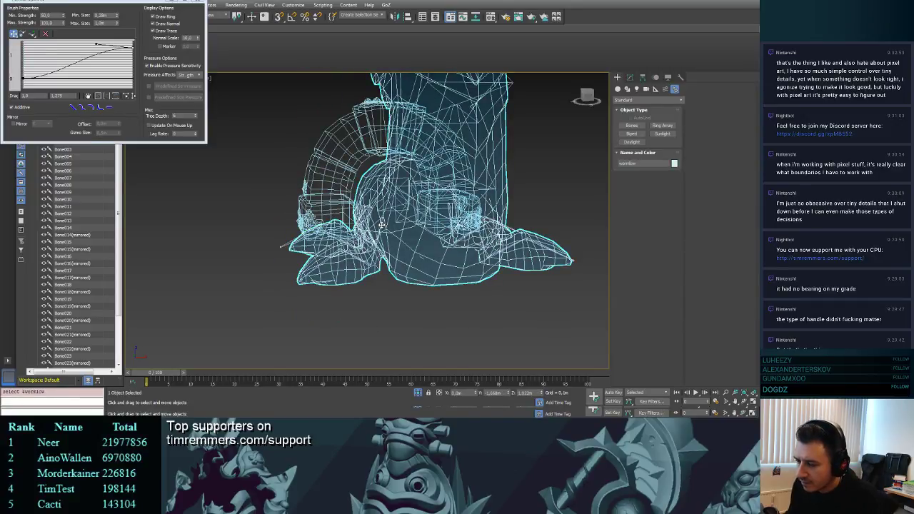
{"action": "left_click", "coordinate": [378, 246]}
{"action": "scroll", "coordinate": [378, 251], "scroll_direction": "up", "scroll_amount": 2}
- Try rotating leg bones Bone022 and Bone023 to test the leg's movement, undoing each rotation
{"action": "key", "text": "e"}
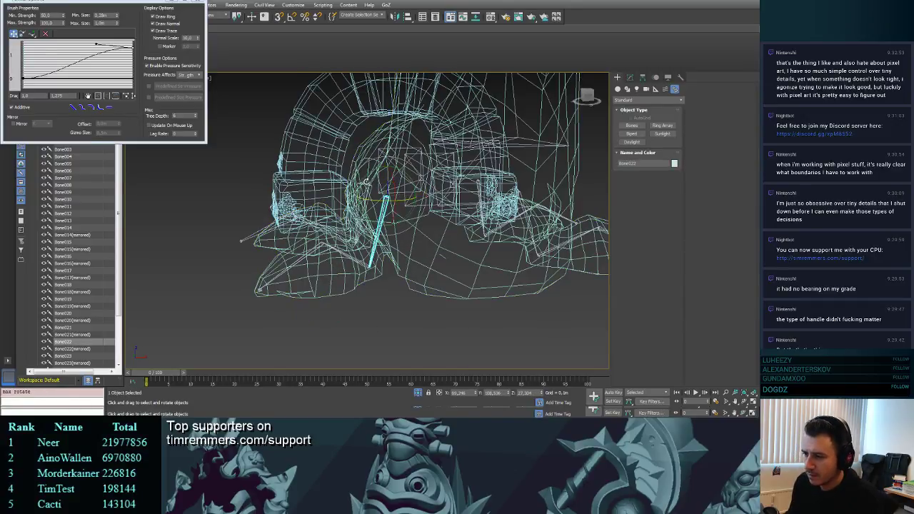
{"action": "left_click_drag", "start_coordinate": [366, 182], "coordinate": [356, 260]}
{"action": "key", "text": "ctrl+z"}
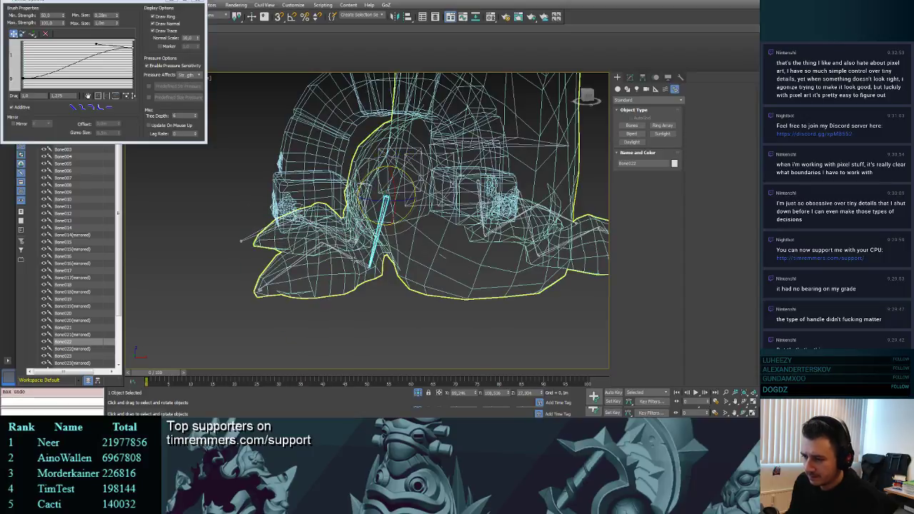
{"action": "left_click", "coordinate": [352, 254]}
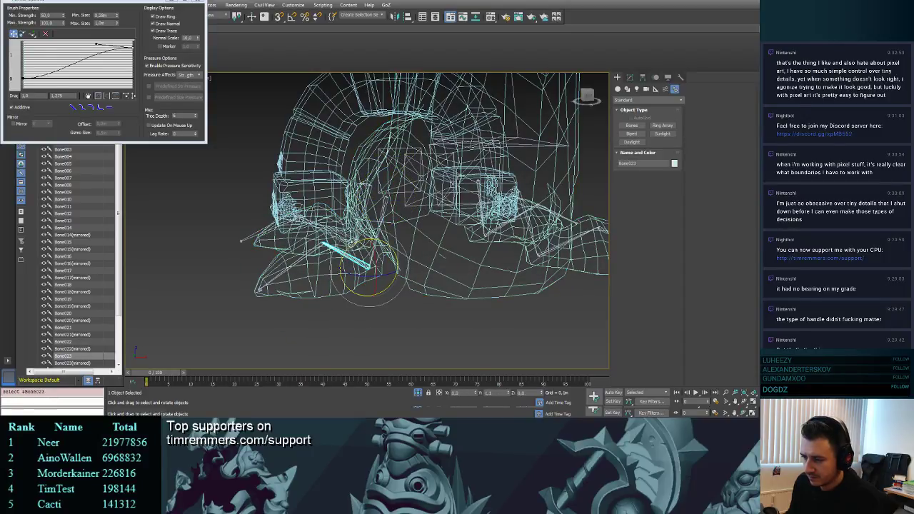
{"action": "mouse_move", "coordinate": [352, 244]}
{"action": "left_mouse_down"}
{"action": "mouse_move", "coordinate": [369, 229]}
{"action": "mouse_move", "coordinate": [333, 263]}
{"action": "mouse_move", "coordinate": [358, 240]}
{"action": "left_mouse_up"}
{"action": "key", "text": "ctrl+z"}
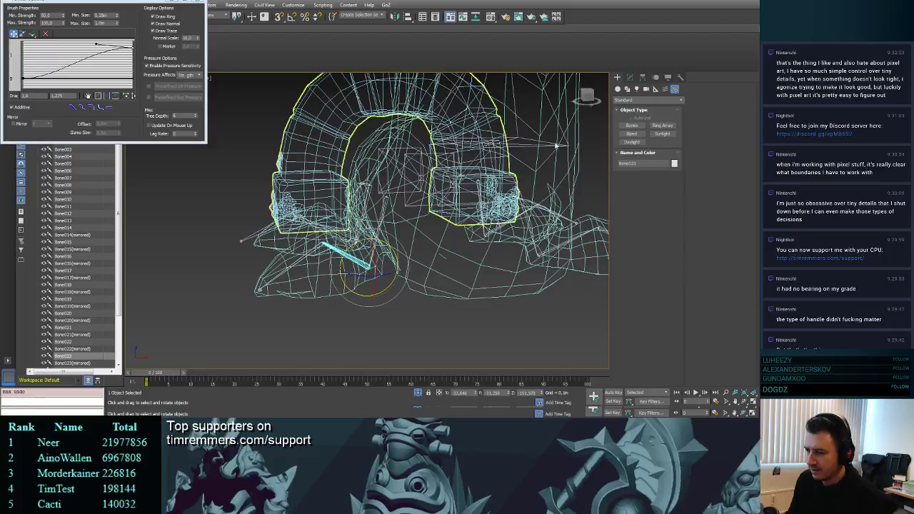
{"action": "left_click", "coordinate": [630, 77]}
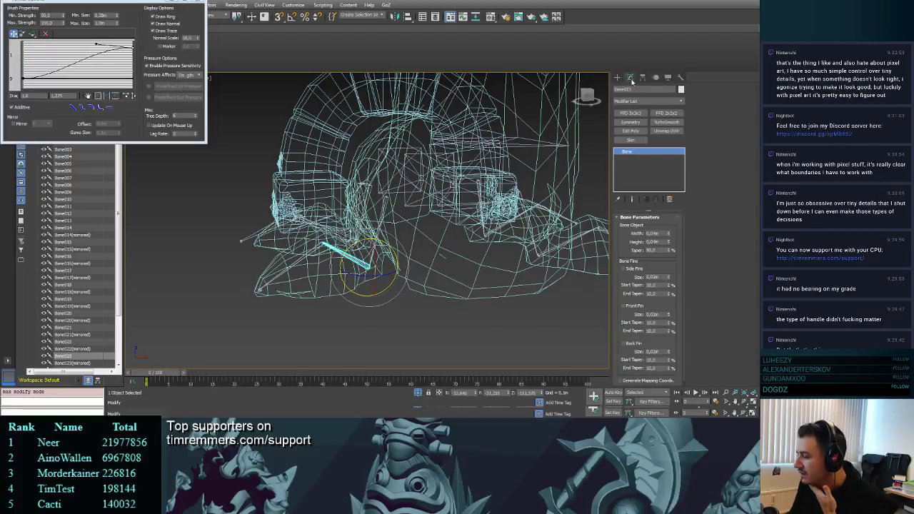
{"action": "left_click_drag", "start_coordinate": [677, 270], "coordinate": [670, 202]}
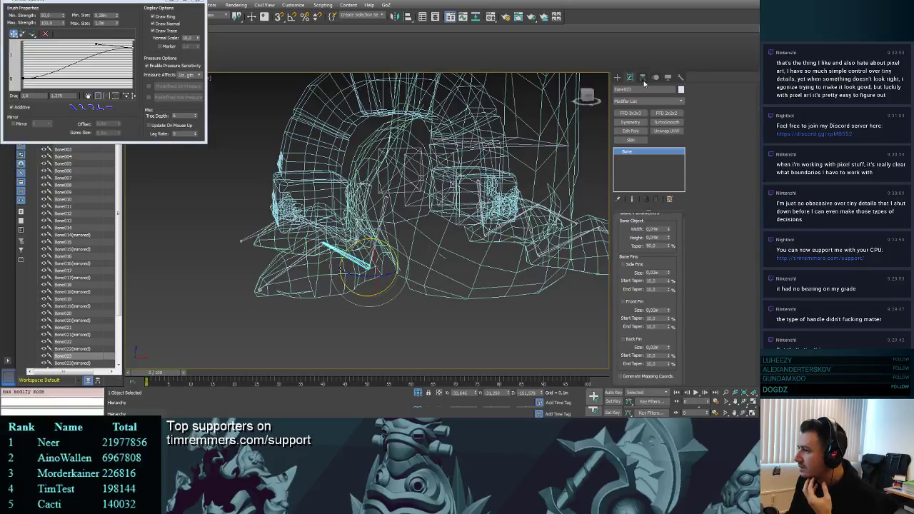
{"action": "left_click", "coordinate": [656, 78]}
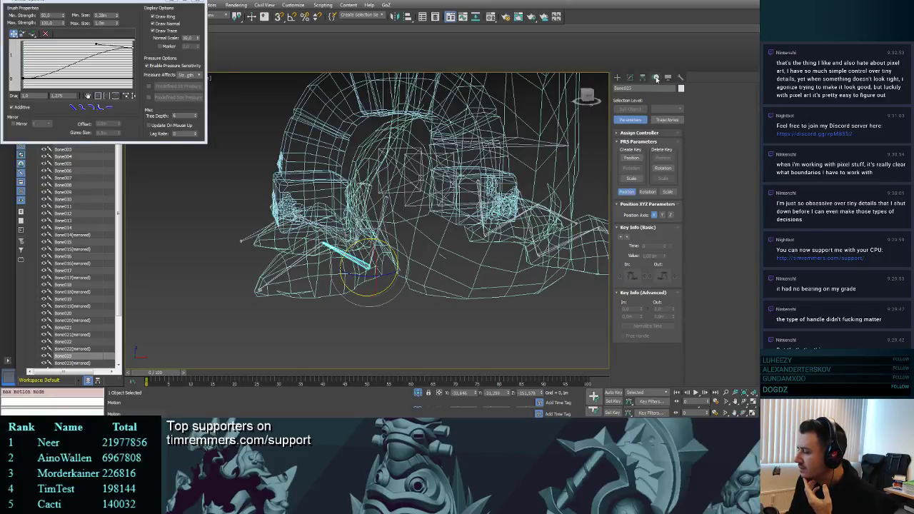
{"action": "left_click", "coordinate": [668, 80]}
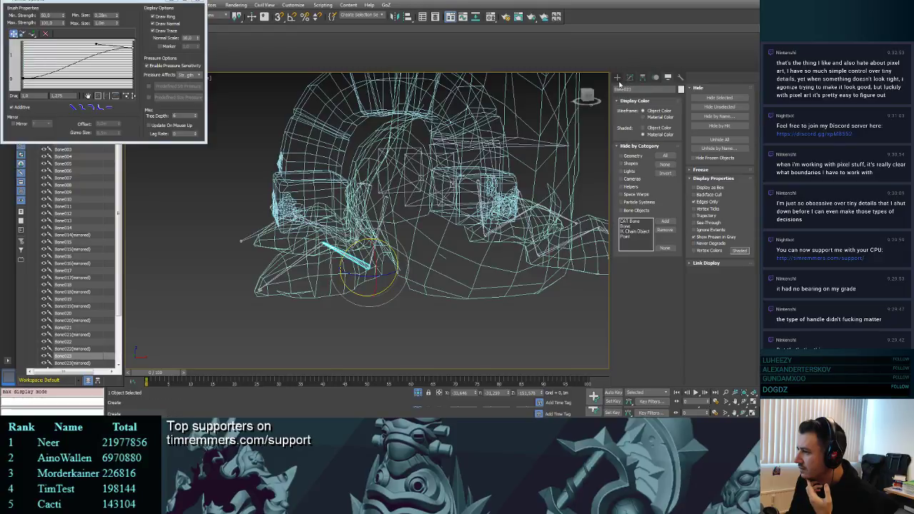
{"action": "left_click", "coordinate": [631, 80]}
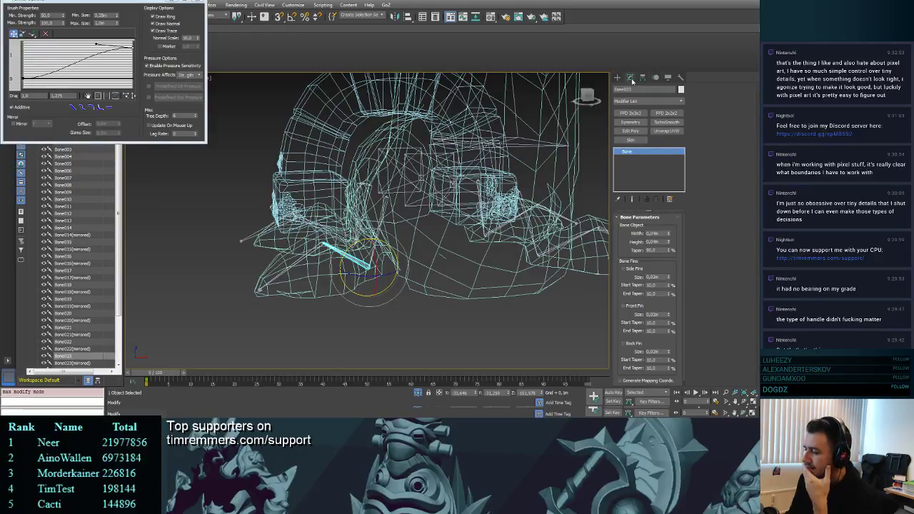
{"action": "left_click", "coordinate": [620, 80]}
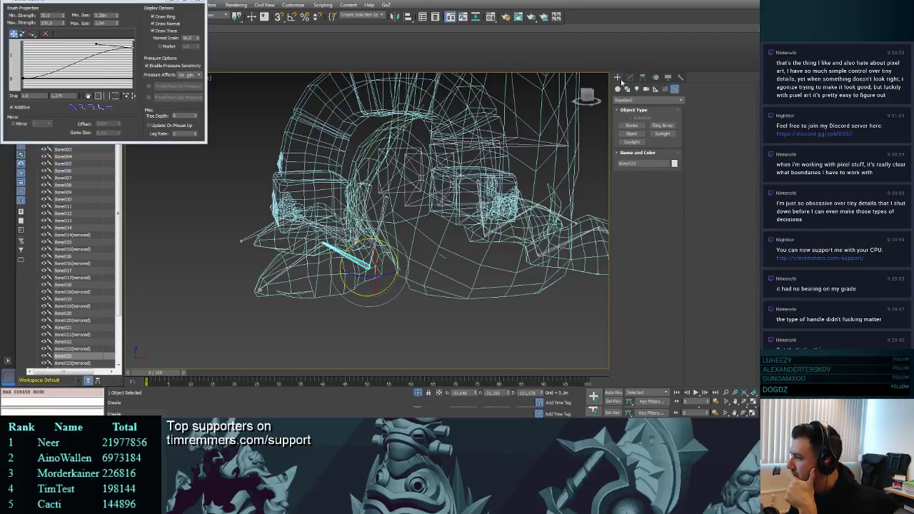
{"action": "left_click", "coordinate": [667, 90]}
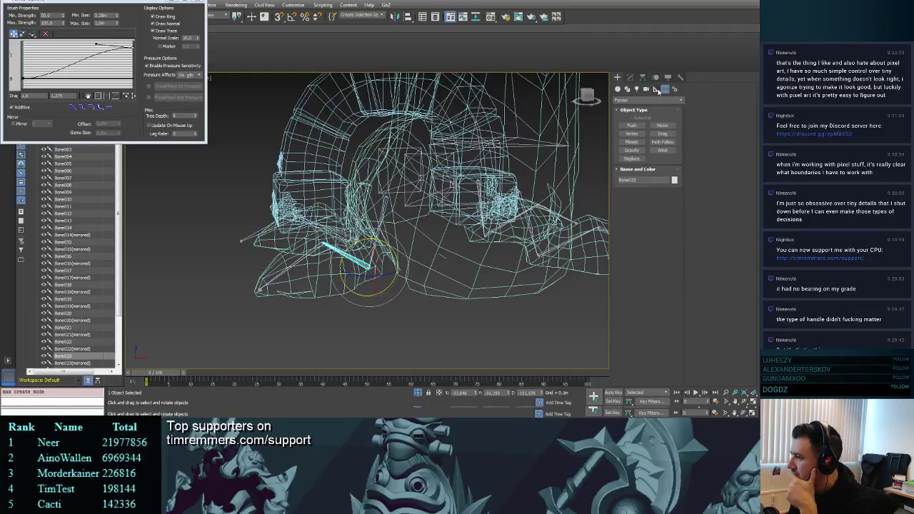
{"action": "left_click", "coordinate": [656, 89]}
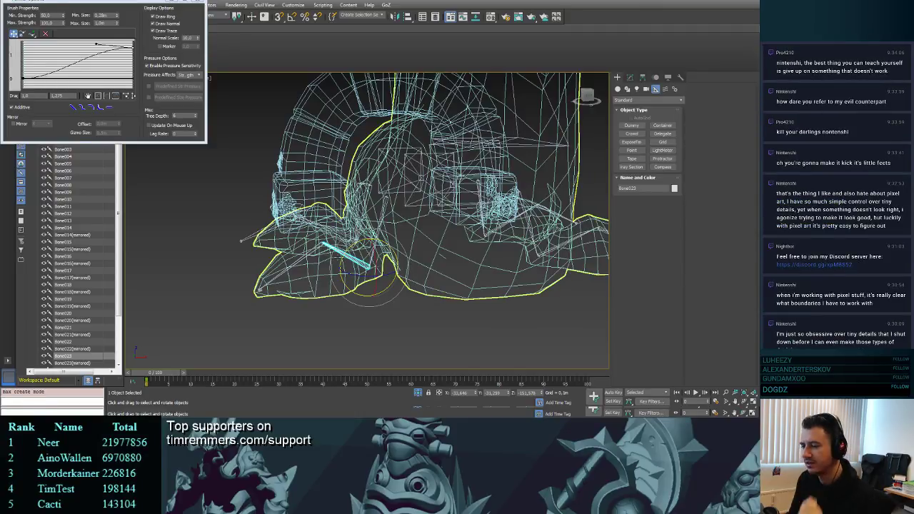
- Close the painter options and create an IK solver chain from upper leg bone Bone022 to foot-tip bone Bone025
{"action": "mouse_move", "coordinate": [332, 253]}
{"action": "middle_mouse_down", "text": "alt"}
{"action": "mouse_move", "coordinate": [336, 279]}
{"action": "mouse_move", "coordinate": [314, 257]}
{"action": "mouse_move", "coordinate": [327, 252]}
{"action": "middle_mouse_up", "text": "alt"}
{"action": "left_click", "coordinate": [390, 203]}
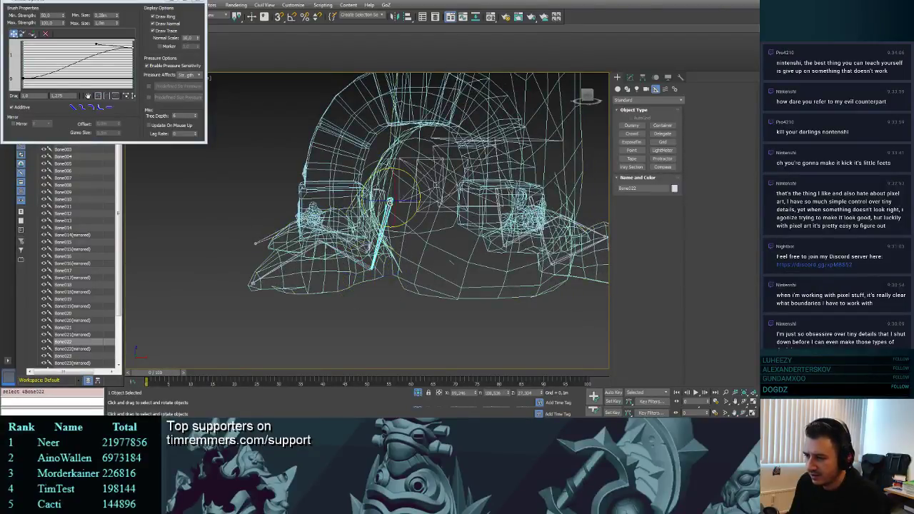
{"action": "left_click_drag", "start_coordinate": [141, 1], "coordinate": [143, 42]}
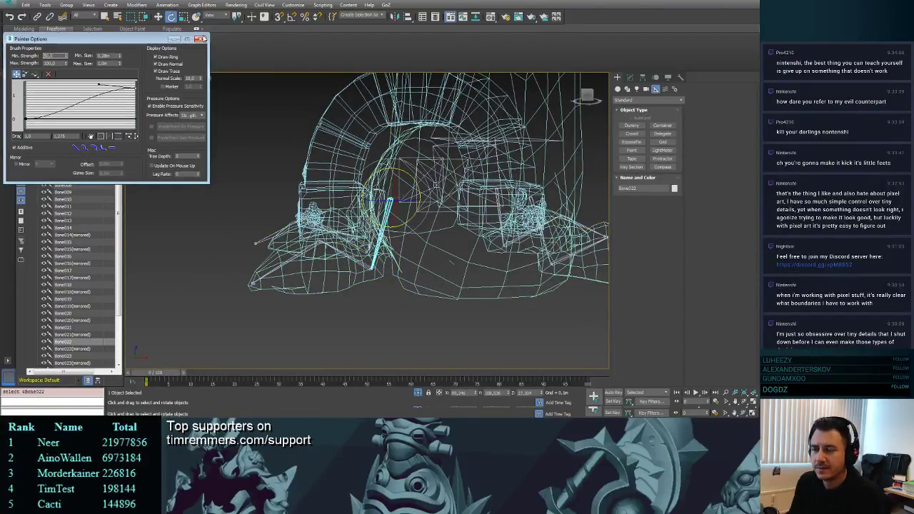
{"action": "left_click", "coordinate": [201, 38]}
{"action": "left_click", "coordinate": [167, 5]}
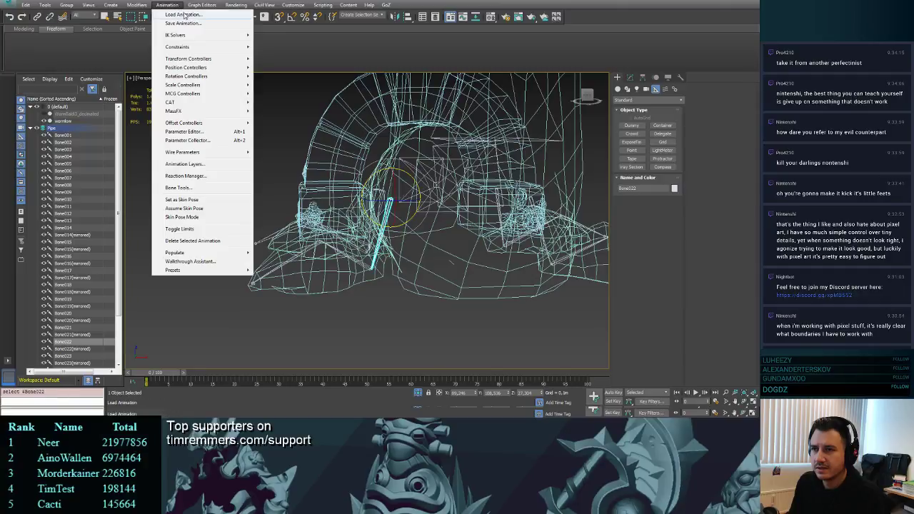
{"action": "mouse_move", "coordinate": [175, 35]}
{"action": "left_click", "coordinate": [118, 34]}
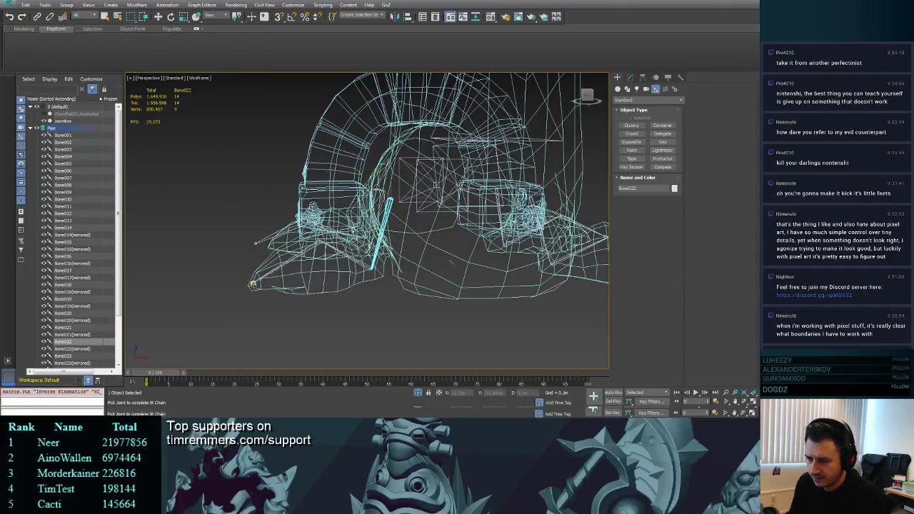
{"action": "left_click", "coordinate": [253, 284]}
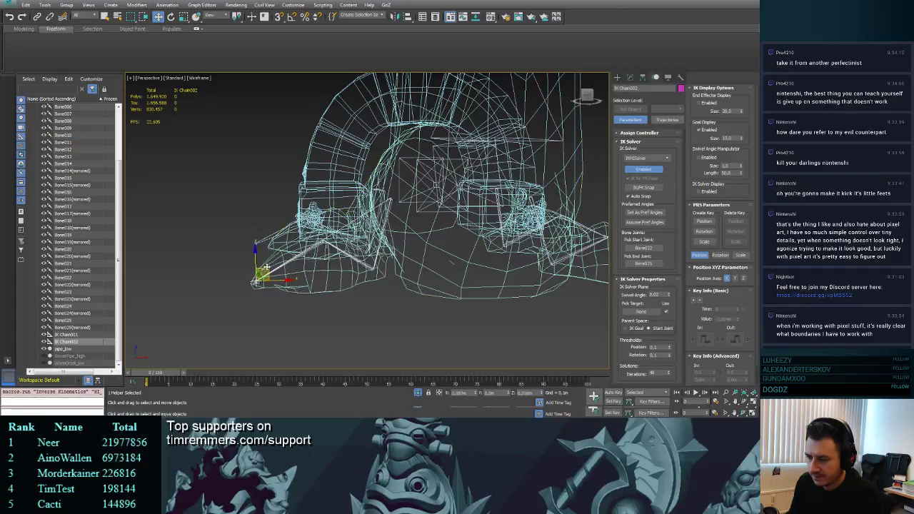
- Try moving the foot's IK Chain002 and the neck's IK Chain001 to test the deformation, undoing each move
{"action": "left_click_drag", "start_coordinate": [267, 267], "coordinate": [246, 260]}
{"action": "key", "text": "ctrl+z"}
{"action": "middle_click_drag", "start_coordinate": [428, 189], "coordinate": [480, 165], "text": "alt"}
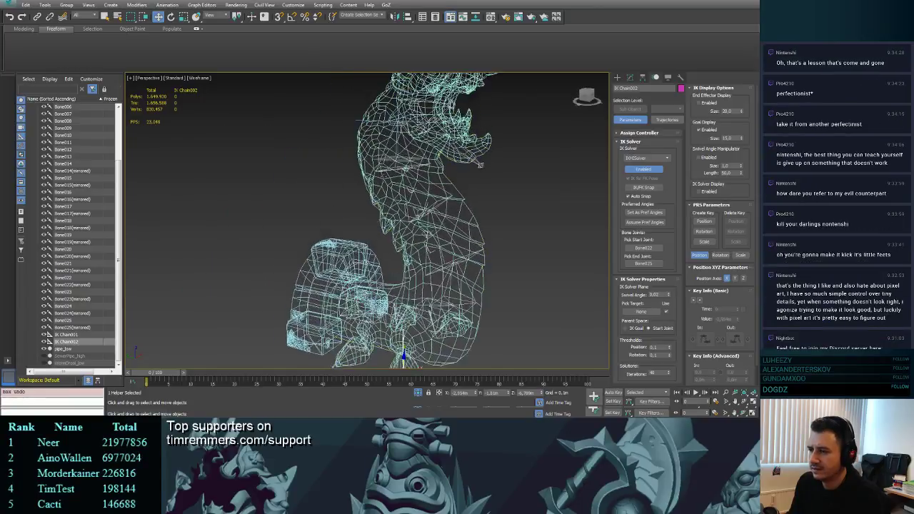
{"action": "left_click", "coordinate": [358, 119]}
{"action": "middle_click_drag", "start_coordinate": [381, 125], "coordinate": [338, 87]}
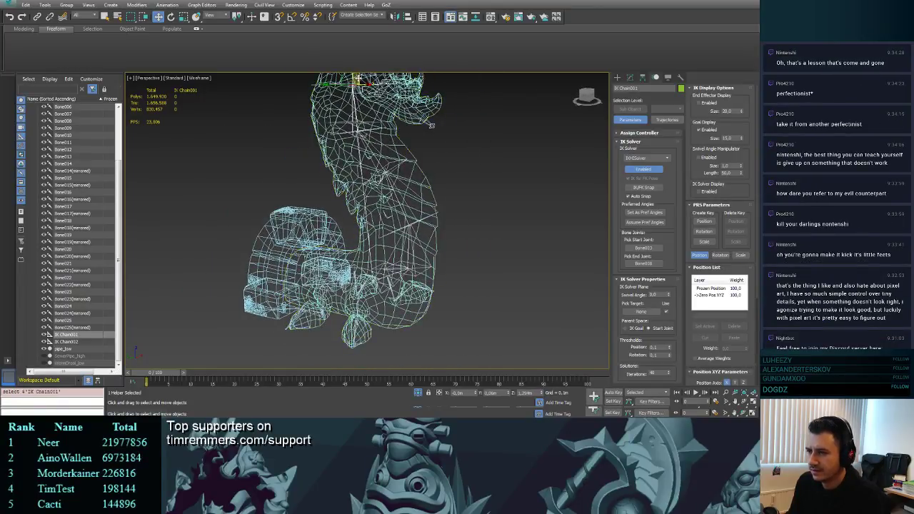
{"action": "left_click_drag", "start_coordinate": [432, 126], "coordinate": [532, 183]}
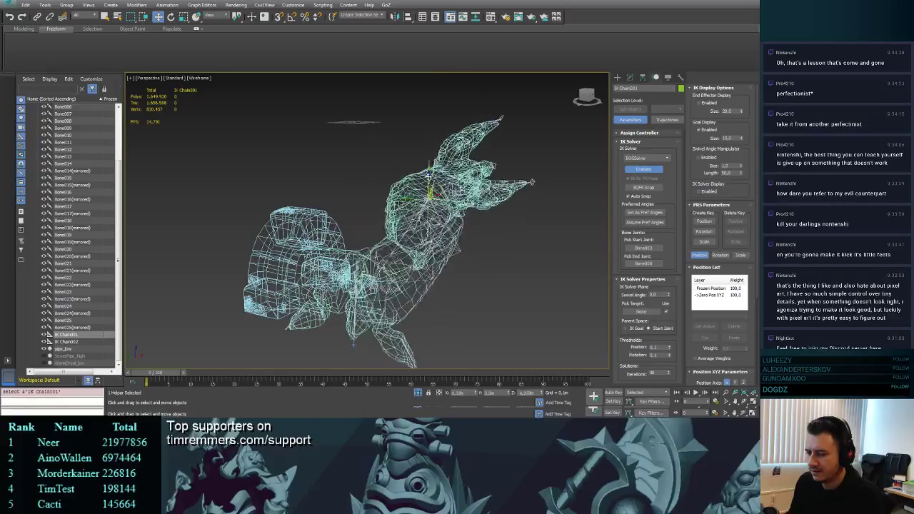
{"action": "left_click_drag", "start_coordinate": [428, 175], "coordinate": [448, 148]}
{"action": "key", "text": "ctrl+z"}
{"action": "middle_click_drag", "start_coordinate": [440, 291], "coordinate": [448, 249]}
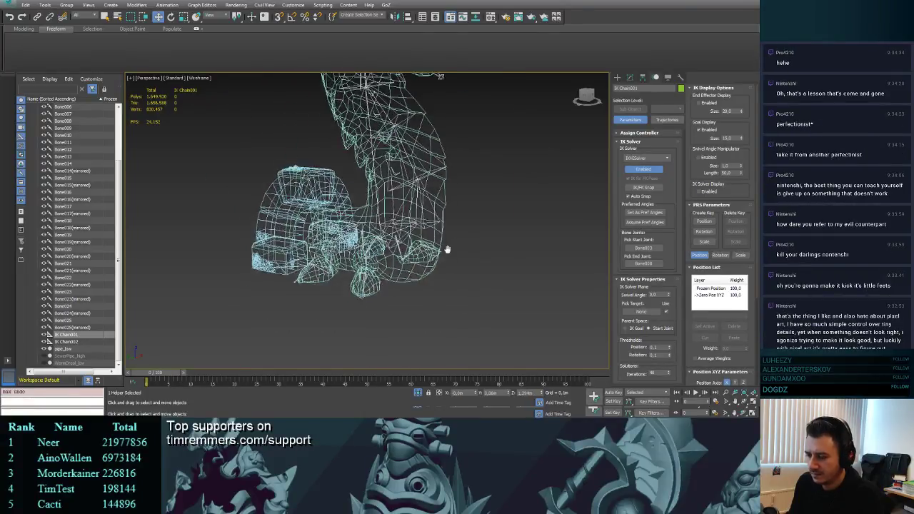
{"action": "key", "text": "ctrl+z"}
- Try moving the foot-tip bone Bone025, undoing the move
{"action": "left_click", "coordinate": [295, 280]}
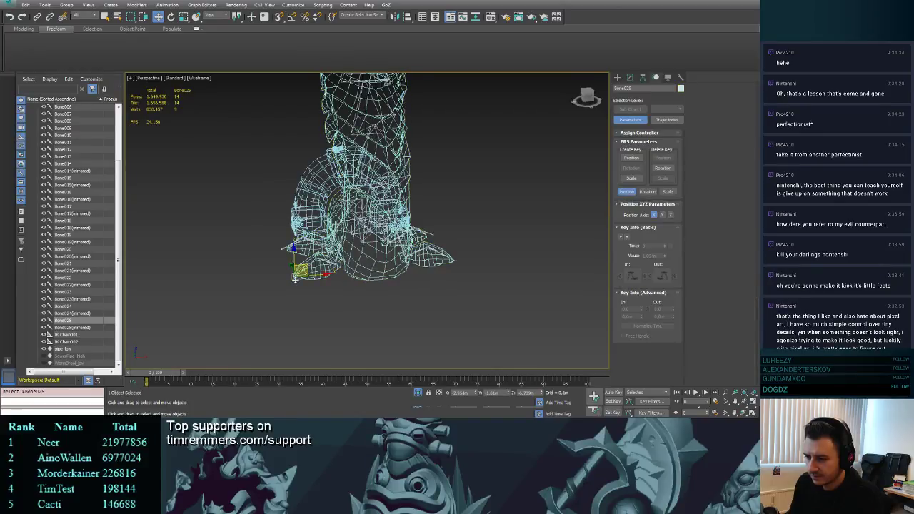
{"action": "left_click_drag", "start_coordinate": [302, 265], "coordinate": [294, 263]}
{"action": "key", "text": "ctrl+z"}
{"action": "key", "text": "ctrl+z"}
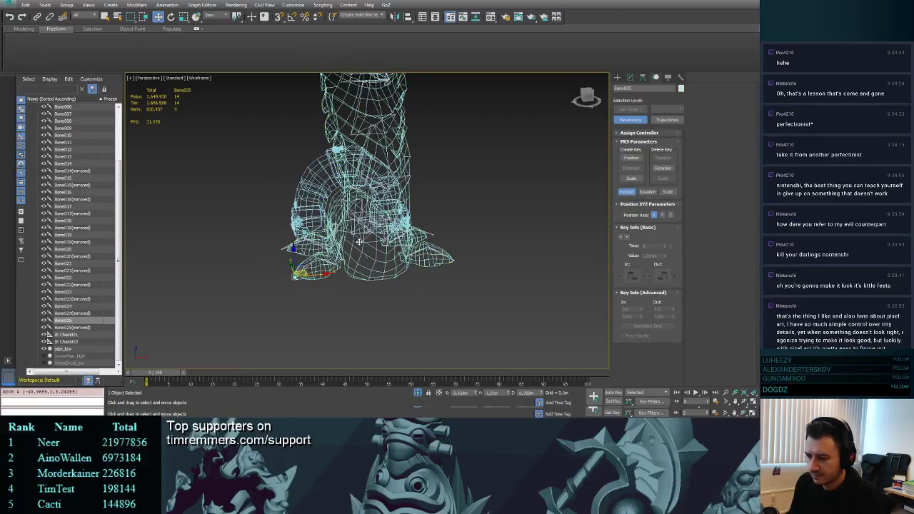
- Scale up the IK Chain002 goal at the foot tip and display the model shaded
{"action": "scroll", "coordinate": [302, 272], "scroll_direction": "up", "scroll_amount": 3}
{"action": "middle_click_drag", "start_coordinate": [283, 307], "coordinate": [373, 194]}
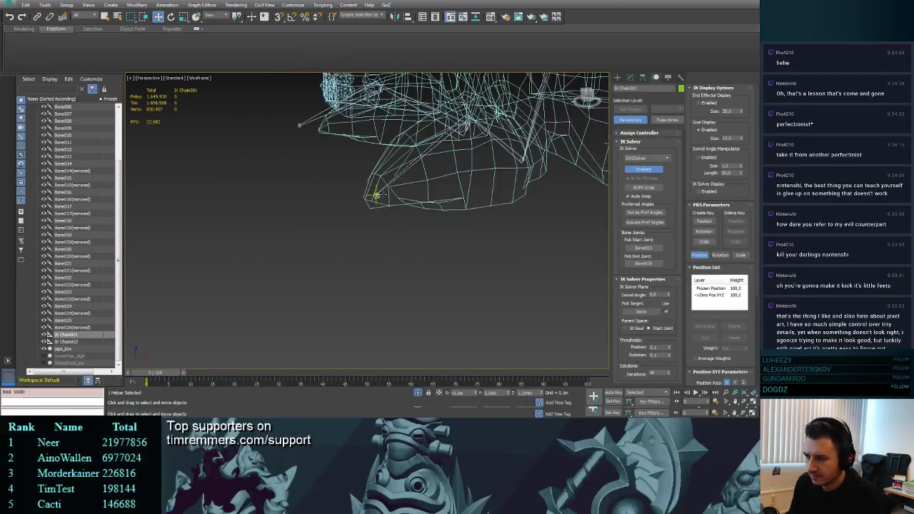
{"action": "left_click", "coordinate": [378, 190]}
{"action": "key", "text": "r"}
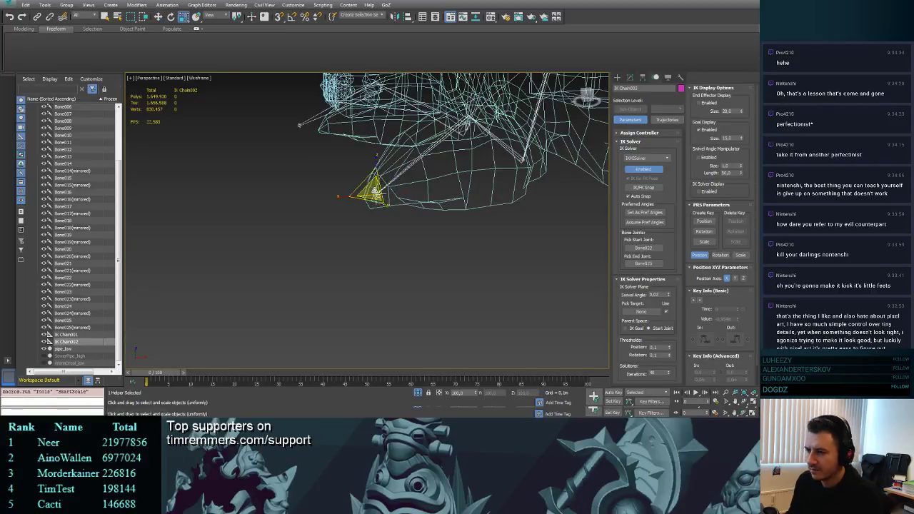
{"action": "left_click_drag", "start_coordinate": [365, 133], "coordinate": [360, 14]}
{"action": "mouse_move", "coordinate": [371, 143]}
{"action": "middle_mouse_down", "text": "alt"}
{"action": "mouse_move", "coordinate": [361, 245]}
{"action": "mouse_move", "coordinate": [327, 246]}
{"action": "middle_mouse_up", "text": "alt"}
{"action": "key", "text": "F3"}
- Try moving the foot's IK Chain002 goal in several directions to test the leg's deformation, undoing each move
{"action": "key", "text": "w"}
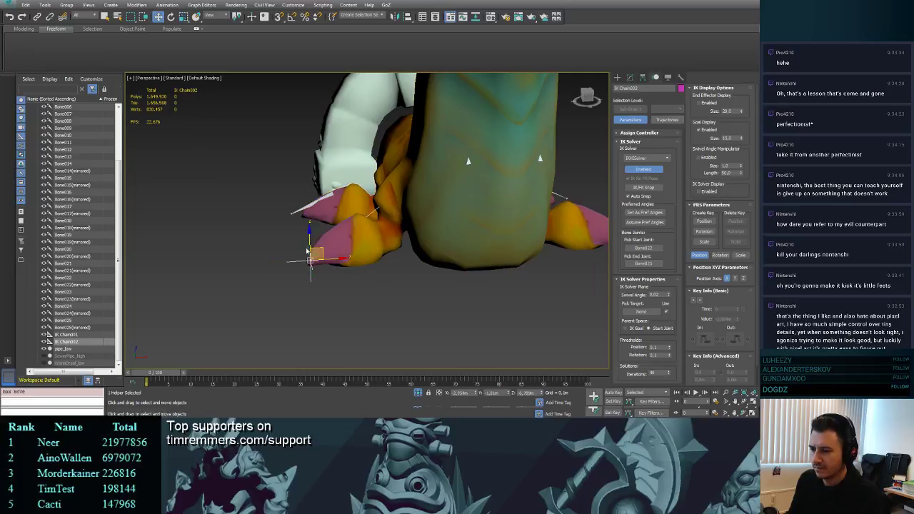
{"action": "left_click_drag", "start_coordinate": [317, 248], "coordinate": [343, 236]}
{"action": "key", "text": "ctrl+z"}
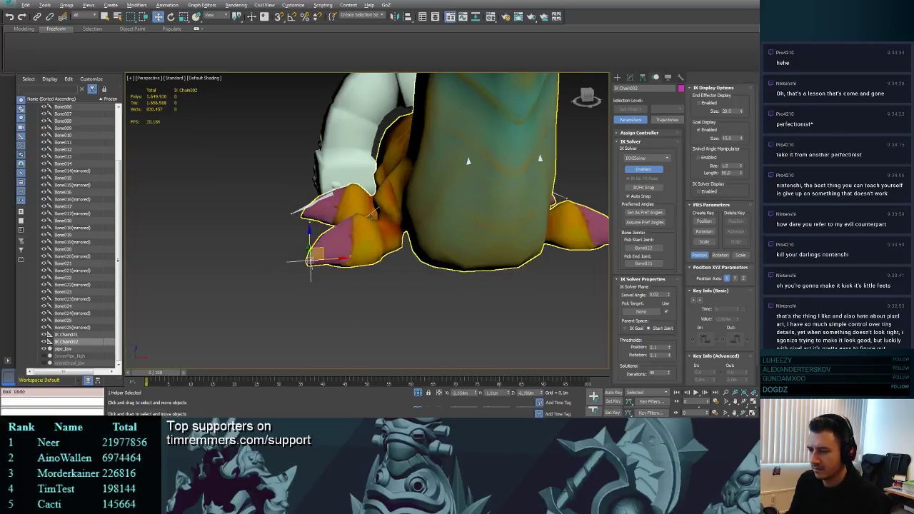
{"action": "middle_click_drag", "start_coordinate": [343, 236], "coordinate": [397, 238], "text": "alt"}
{"action": "mouse_move", "coordinate": [296, 253]}
{"action": "left_mouse_down"}
{"action": "mouse_move", "coordinate": [307, 261]}
{"action": "mouse_move", "coordinate": [255, 244]}
{"action": "mouse_move", "coordinate": [312, 263]}
{"action": "left_mouse_up"}
{"action": "key", "text": "ctrl+z"}
{"action": "middle_click_drag", "start_coordinate": [429, 196], "coordinate": [443, 172]}
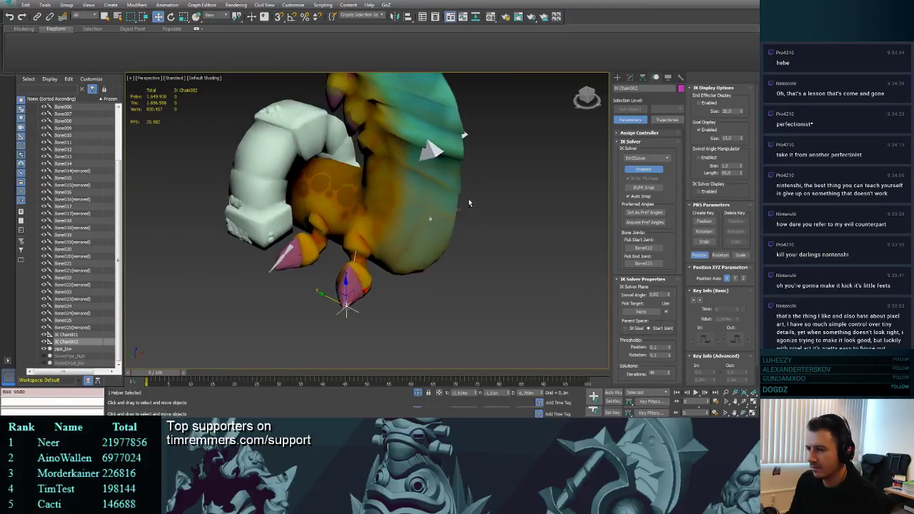
- Try moving the spine bone that protrudes from the worm's belly, undoing the changes
{"action": "left_click", "coordinate": [433, 147]}
{"action": "left_click_drag", "start_coordinate": [431, 147], "coordinate": [408, 213]}
{"action": "key", "text": "e"}
{"action": "key", "text": "ctrl+z"}
{"action": "key", "text": "ctrl+z"}
{"action": "key", "text": "ctrl+z"}
{"action": "key", "text": "ctrl+z"}
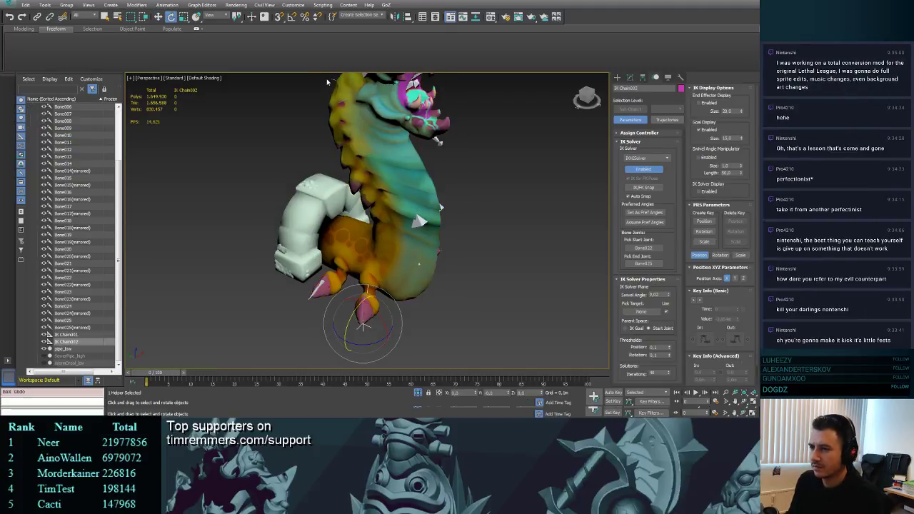
- Try rotating lower jaw bone Bone010 and head bone Bone012 to test the head's deformation, undoing each rotation
{"action": "left_click", "coordinate": [332, 79]}
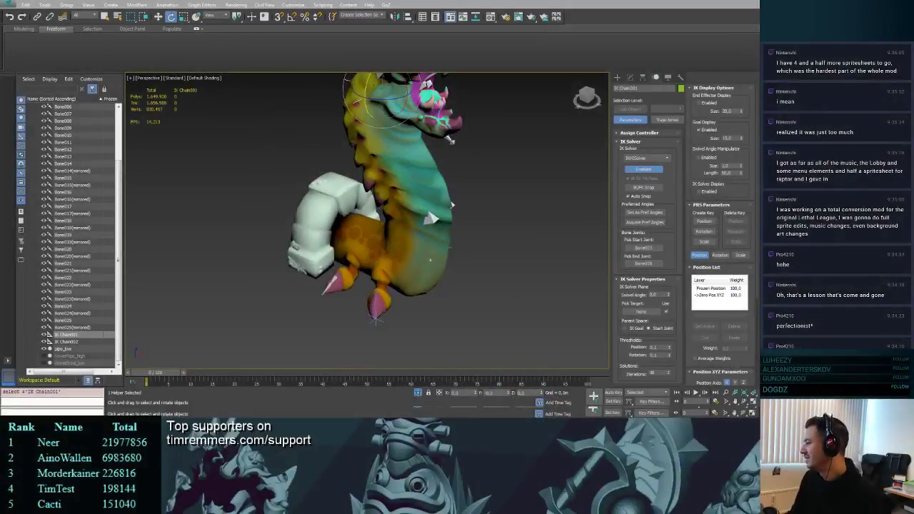
{"action": "middle_click_drag", "start_coordinate": [480, 186], "coordinate": [480, 214]}
{"action": "left_click", "coordinate": [452, 179]}
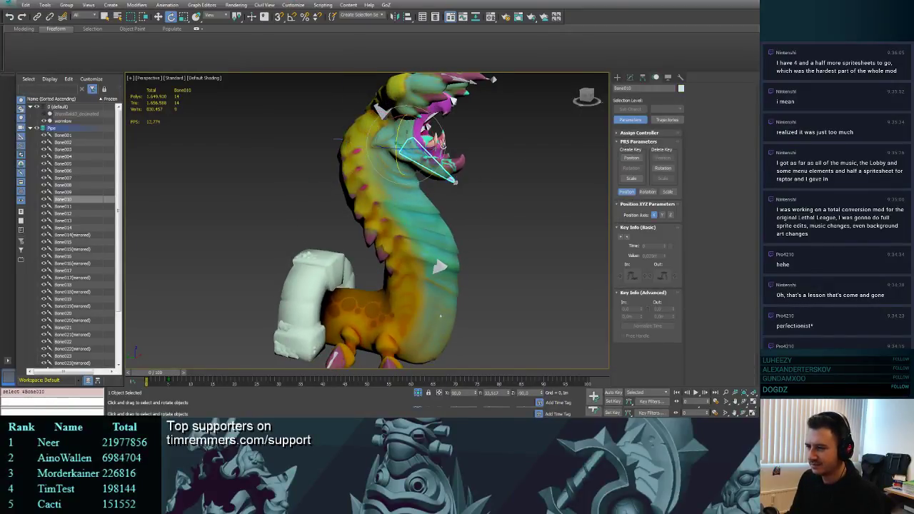
{"action": "left_click_drag", "start_coordinate": [423, 128], "coordinate": [466, 148]}
{"action": "key", "text": "ctrl+z"}
{"action": "middle_click_drag", "start_coordinate": [466, 149], "coordinate": [452, 196], "text": "alt"}
{"action": "left_click", "coordinate": [357, 159]}
{"action": "left_click", "coordinate": [438, 191]}
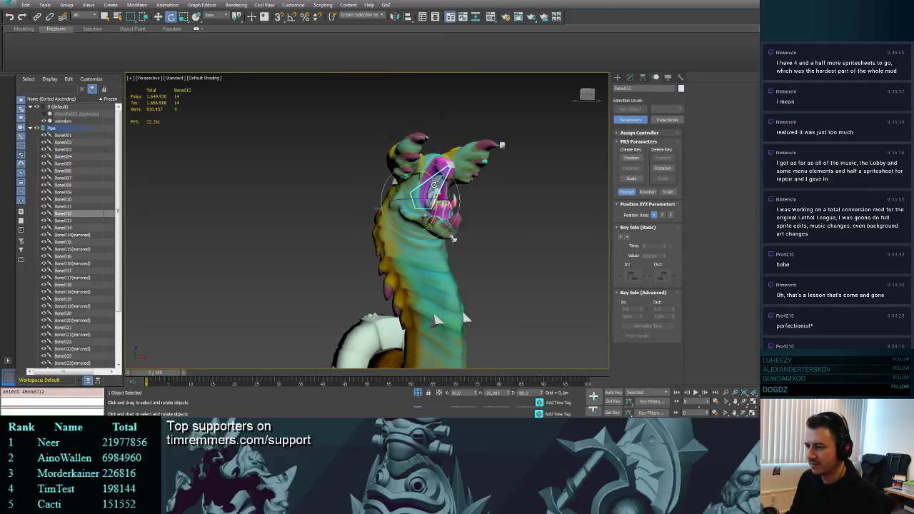
{"action": "left_click_drag", "start_coordinate": [438, 191], "coordinate": [439, 178]}
{"action": "key", "text": "ctrl+z"}
- Display the model in wireframe and try rotating head bone Bone014, undoing the rotation
{"action": "mouse_move", "coordinate": [439, 180]}
{"action": "middle_mouse_down", "text": "alt"}
{"action": "mouse_move", "coordinate": [471, 186]}
{"action": "mouse_move", "coordinate": [453, 188]}
{"action": "mouse_move", "coordinate": [535, 151]}
{"action": "middle_mouse_up", "text": "alt"}
{"action": "key", "text": "F3"}
{"action": "left_click", "coordinate": [518, 155]}
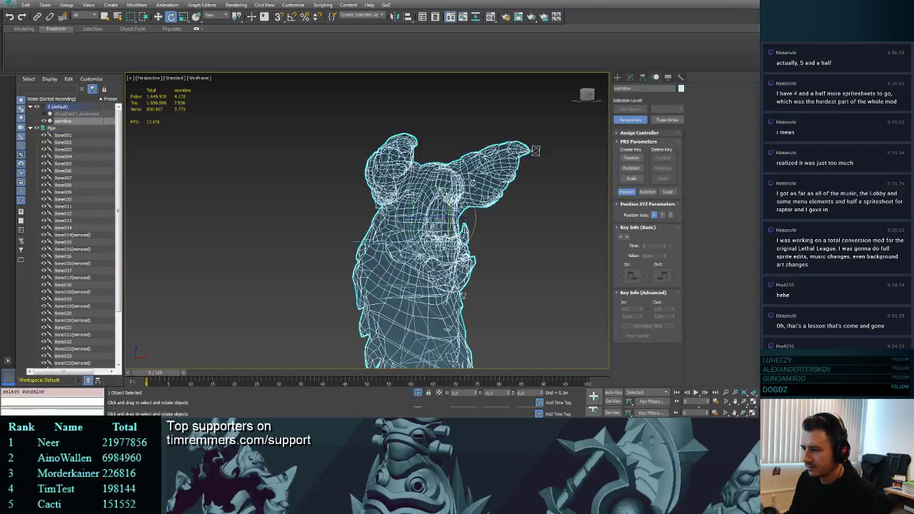
{"action": "scroll", "coordinate": [480, 227], "scroll_direction": "up", "scroll_amount": 4}
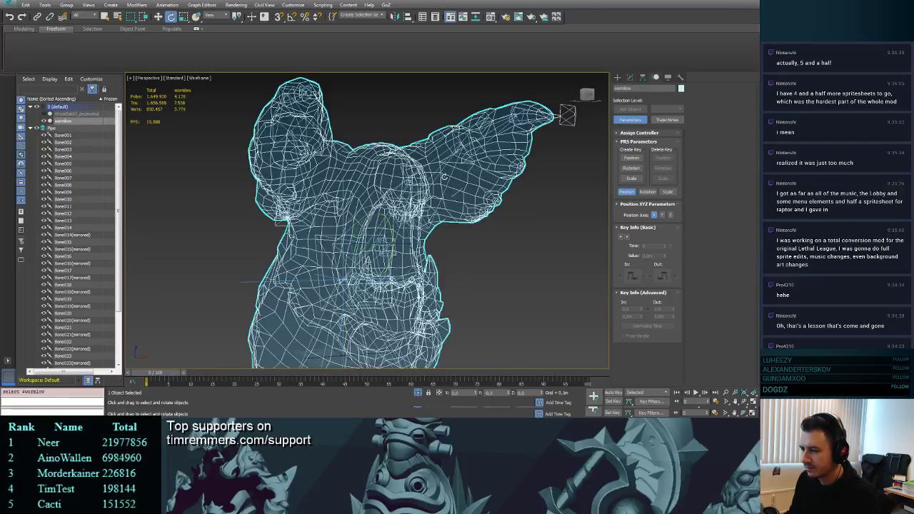
{"action": "left_click", "coordinate": [444, 179]}
{"action": "left_click_drag", "start_coordinate": [416, 244], "coordinate": [389, 232]}
{"action": "key", "text": "ctrl+z"}
- Select all bones from Bone001 through both IK chains and set a key for them at frame 10 in Set Key mode
{"action": "middle_click_drag", "start_coordinate": [490, 240], "coordinate": [495, 195]}
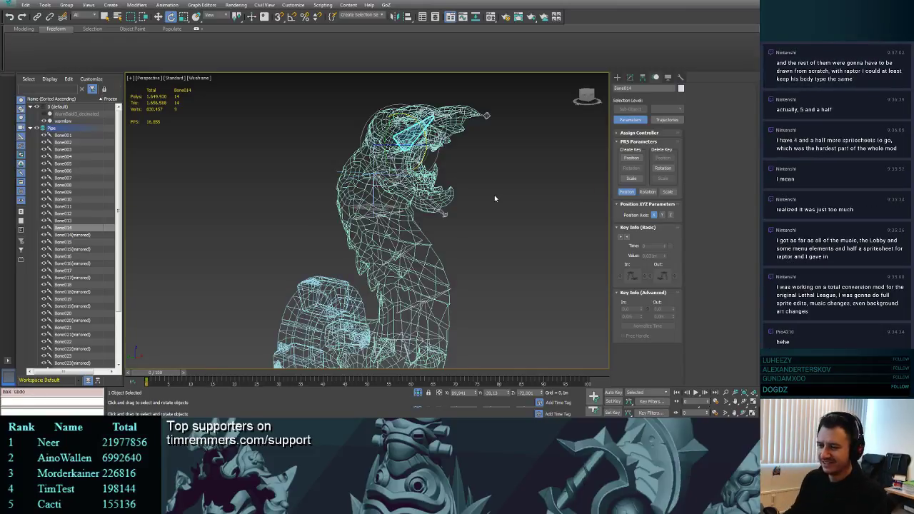
{"action": "middle_click_drag", "start_coordinate": [452, 231], "coordinate": [400, 236], "text": "alt"}
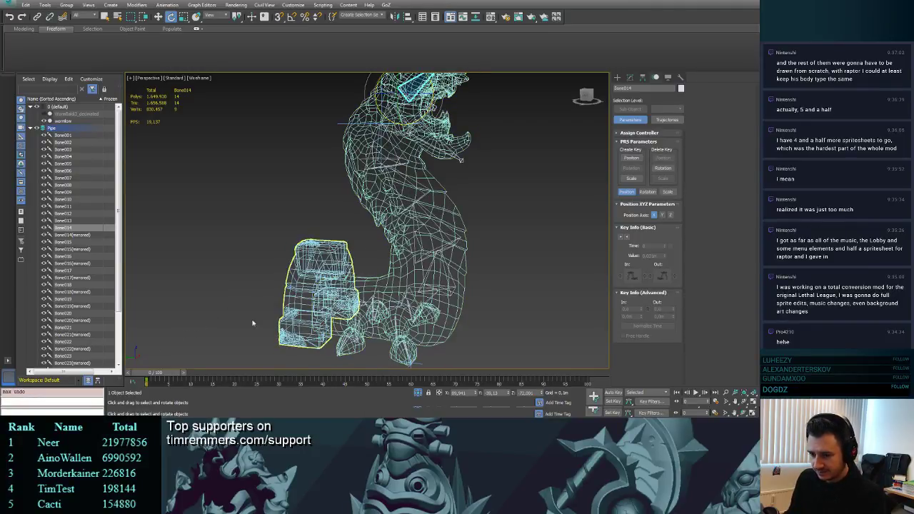
{"action": "left_click", "coordinate": [63, 135]}
{"action": "scroll", "coordinate": [122, 256], "scroll_direction": "down", "scroll_amount": 1}
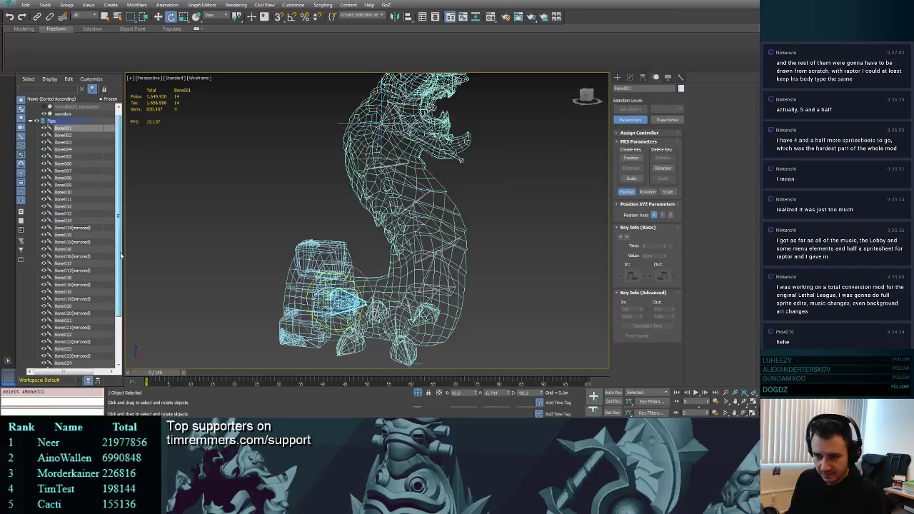
{"action": "left_click_drag", "start_coordinate": [122, 255], "coordinate": [123, 305]}
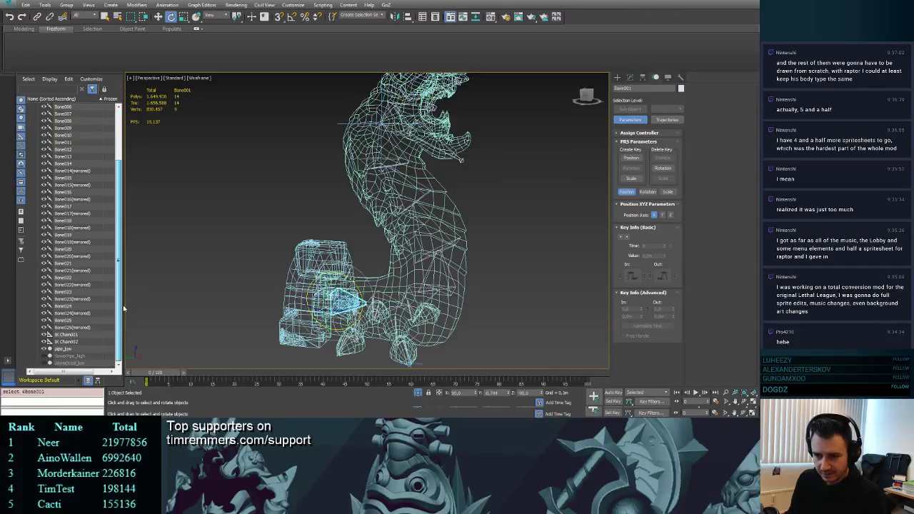
{"action": "left_click", "coordinate": [73, 343], "text": "shift"}
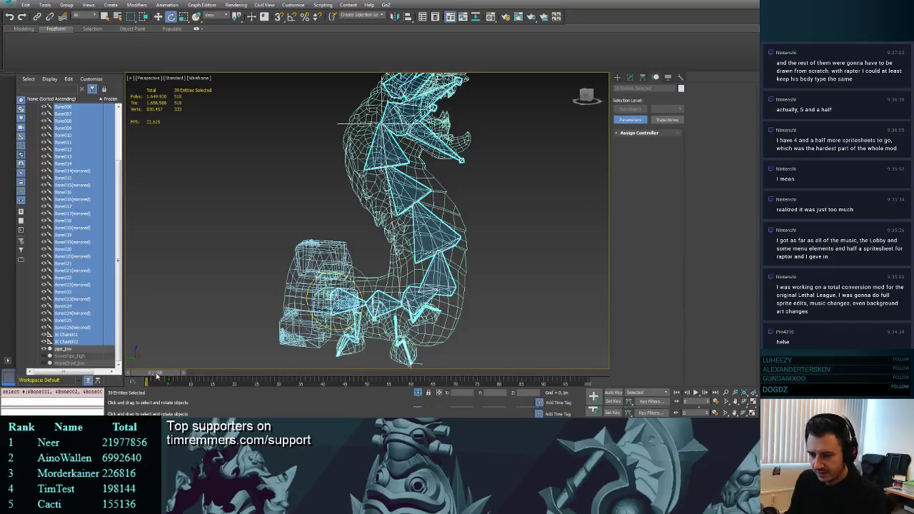
{"action": "left_click_drag", "start_coordinate": [156, 374], "coordinate": [198, 371]}
{"action": "key", "text": "e"}
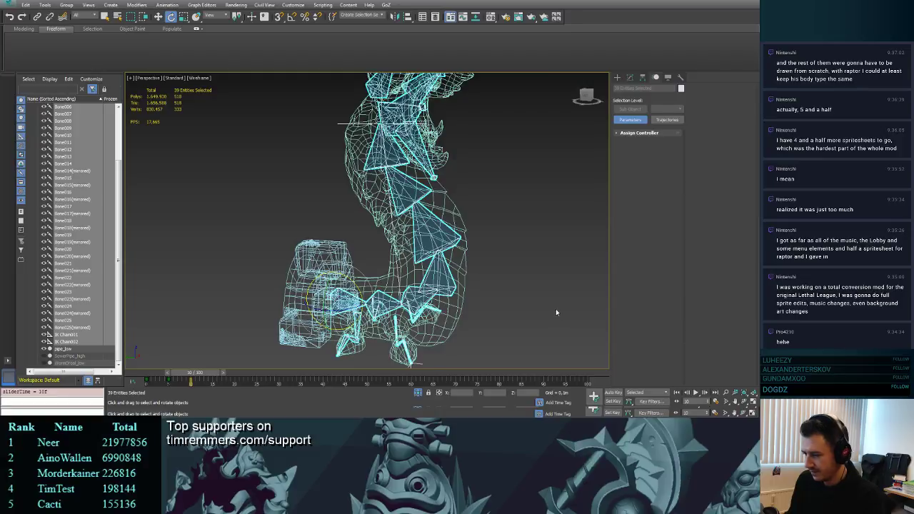
{"action": "left_click", "coordinate": [612, 413]}
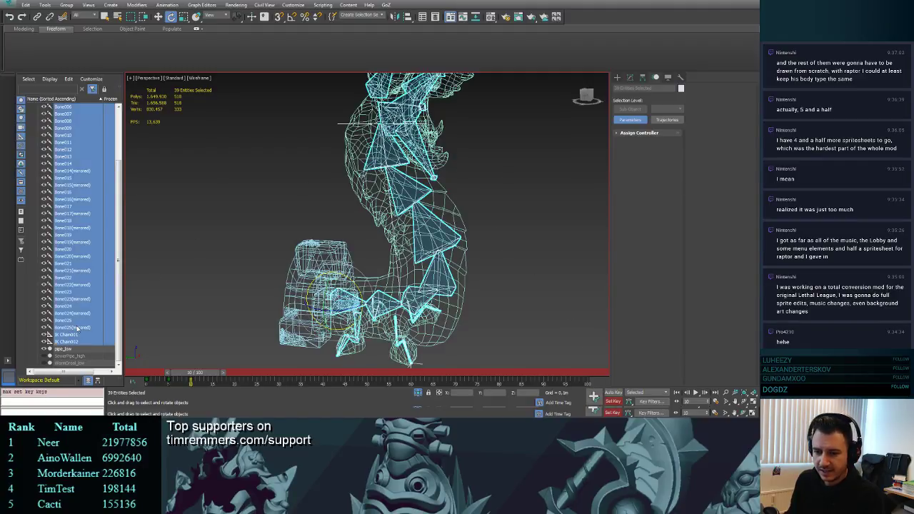
- Clear the selection and select all bones from Bone001 through Bone025(mirrored), leaving out the IK chains
{"action": "left_click", "coordinate": [245, 246]}
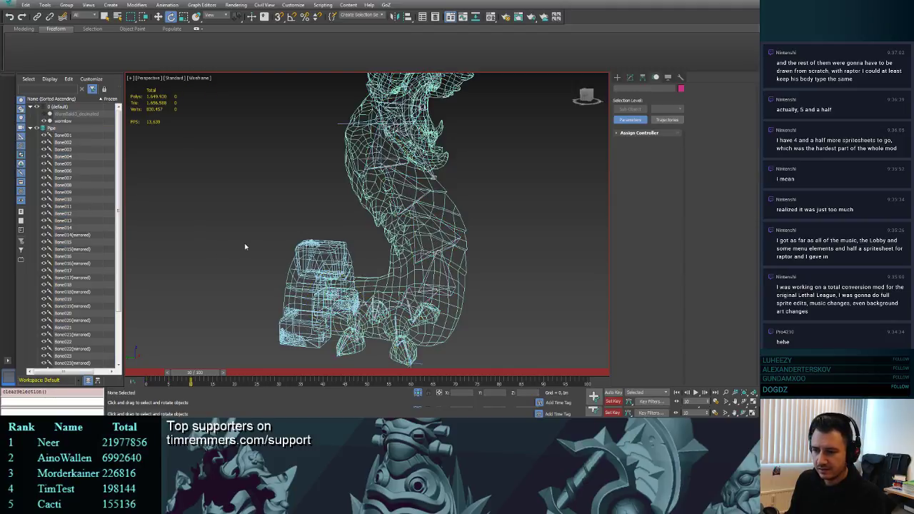
{"action": "left_click", "coordinate": [72, 335]}
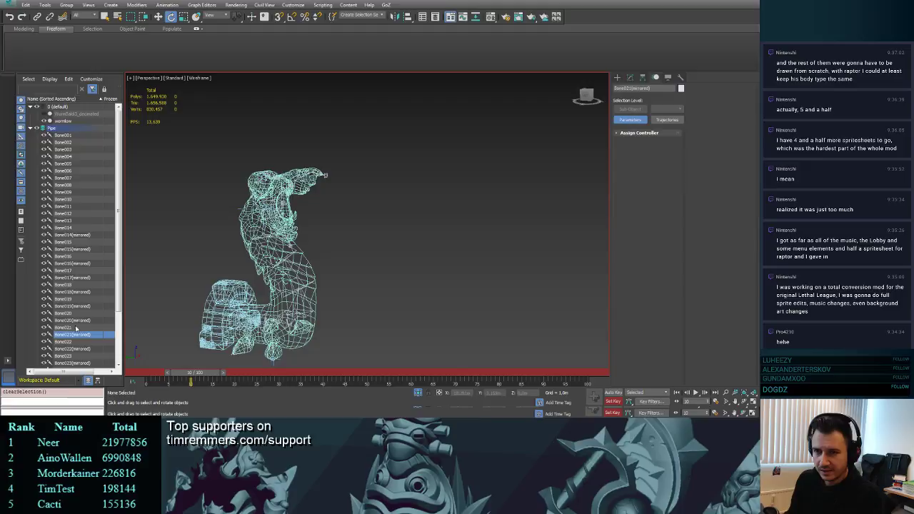
{"action": "left_click", "coordinate": [63, 135]}
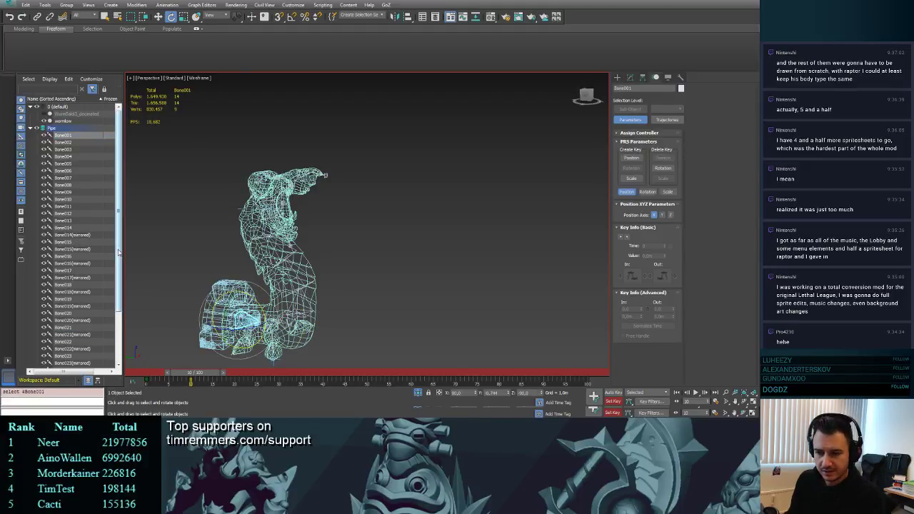
{"action": "scroll", "coordinate": [118, 252], "scroll_direction": "down", "scroll_amount": 3}
{"action": "left_click", "coordinate": [84, 323], "text": "shift"}
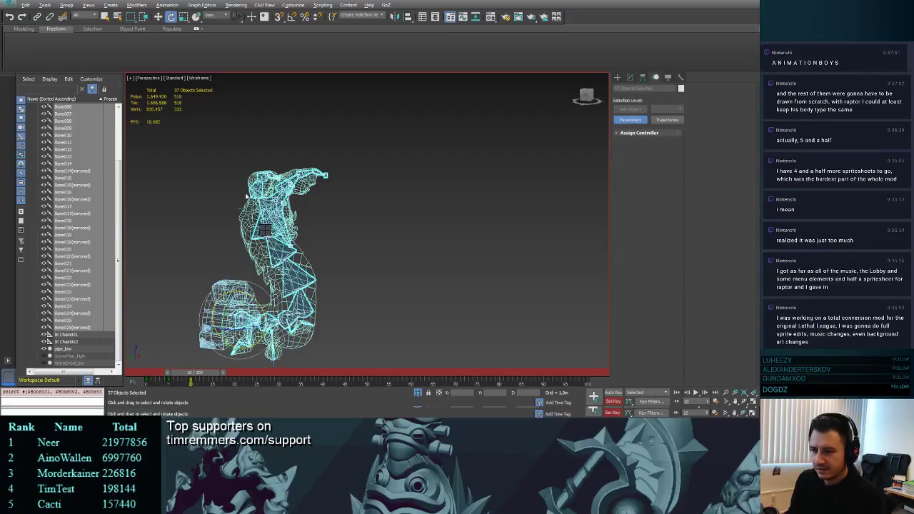
- Reset the selected bones' rotations to zero and set a key for them at frame 10
{"action": "key", "text": "alt+r"}
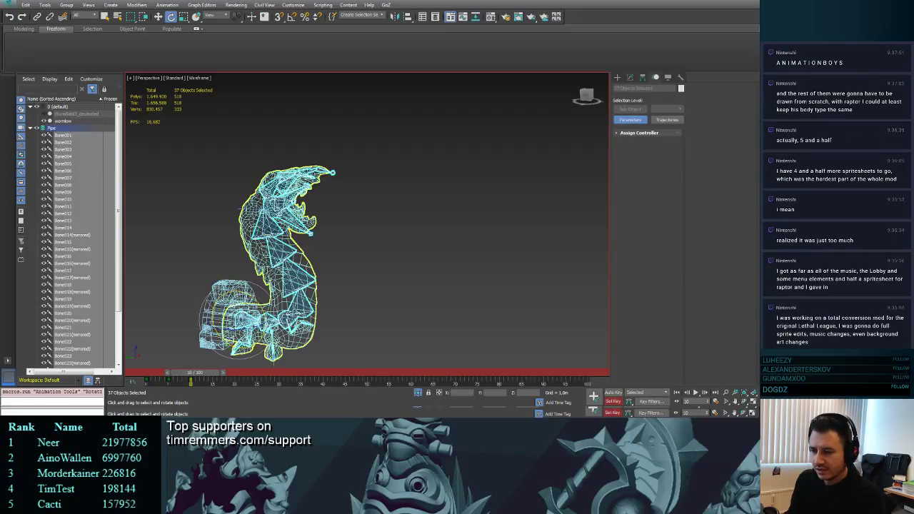
{"action": "mouse_move", "coordinate": [212, 375]}
{"action": "left_mouse_down"}
{"action": "mouse_move", "coordinate": [147, 377]}
{"action": "mouse_move", "coordinate": [210, 372]}
{"action": "left_mouse_up"}
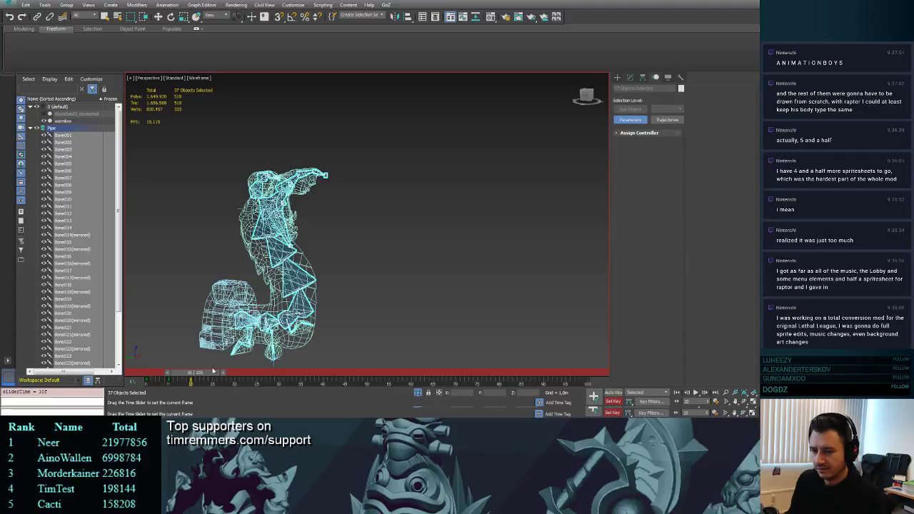
{"action": "key", "text": "e"}
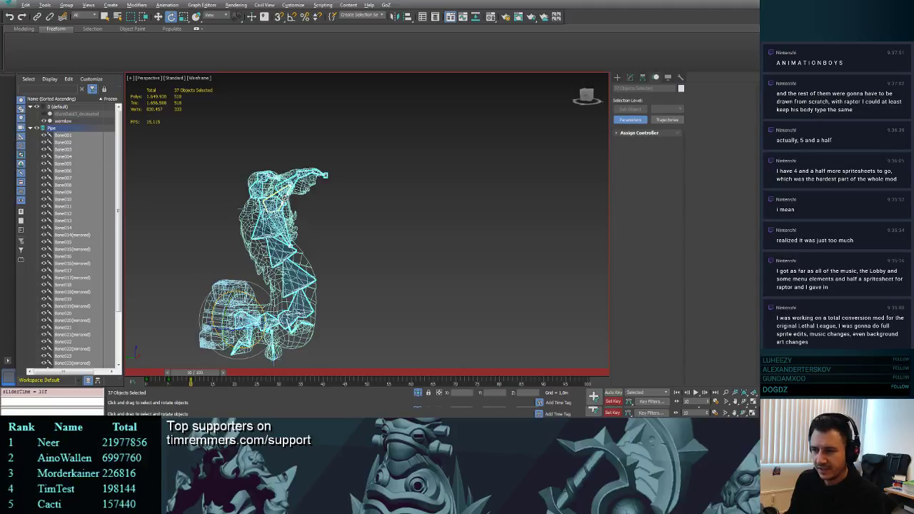
{"action": "left_click_drag", "start_coordinate": [282, 190], "coordinate": [307, 215]}
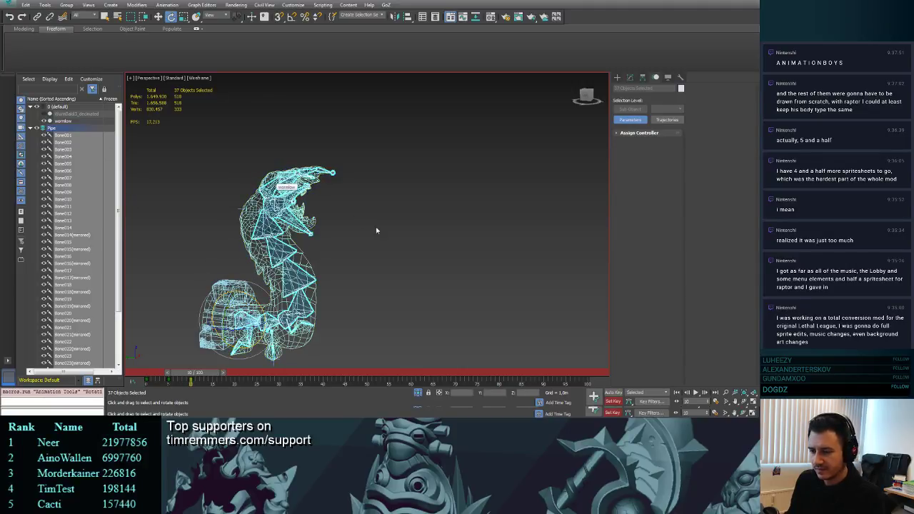
{"action": "left_click", "coordinate": [594, 408]}
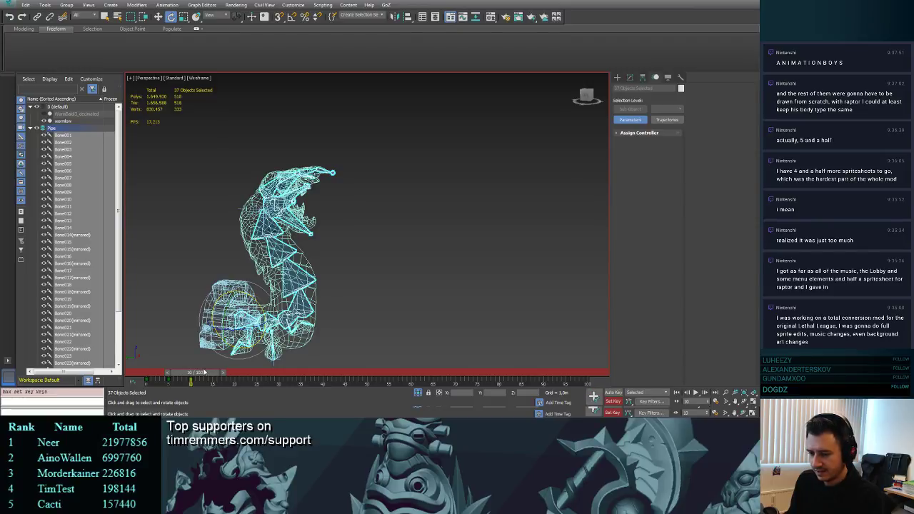
{"action": "mouse_move", "coordinate": [204, 372]}
{"action": "left_mouse_down"}
{"action": "mouse_move", "coordinate": [139, 373]}
{"action": "mouse_move", "coordinate": [208, 372]}
{"action": "left_mouse_up"}
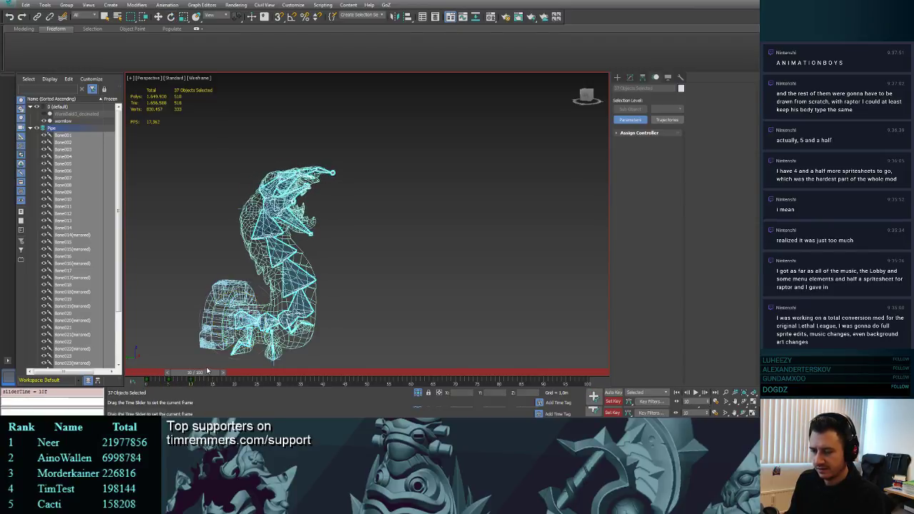
- Return the viewport to shaded display, inspect the worm's head up close and turn off Set Key mode
{"action": "key", "text": "e"}
{"action": "mouse_move", "coordinate": [378, 216]}
{"action": "middle_mouse_down", "text": "alt"}
{"action": "mouse_move", "coordinate": [317, 216]}
{"action": "mouse_move", "coordinate": [355, 215]}
{"action": "mouse_move", "coordinate": [396, 188]}
{"action": "mouse_move", "coordinate": [436, 179]}
{"action": "mouse_move", "coordinate": [433, 190]}
{"action": "middle_mouse_up", "text": "alt"}
{"action": "key", "text": "F3"}
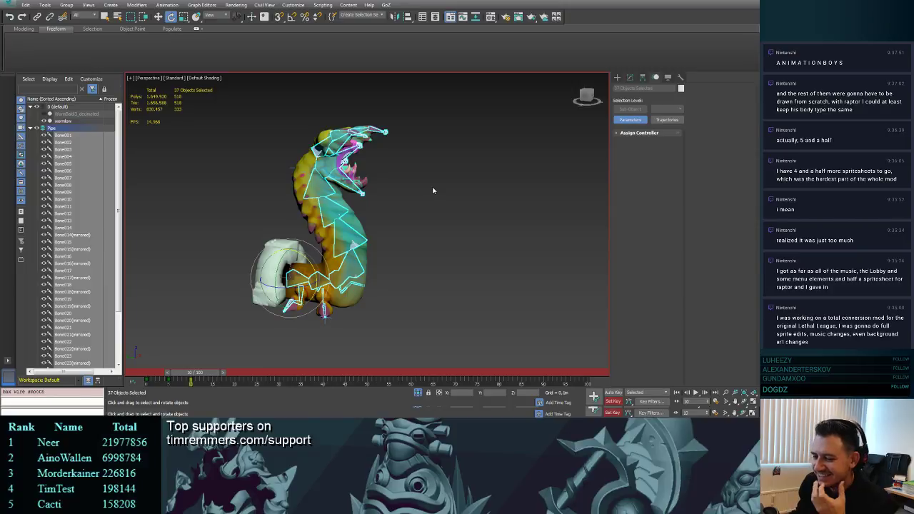
{"action": "scroll", "coordinate": [434, 178], "scroll_direction": "up", "scroll_amount": 3}
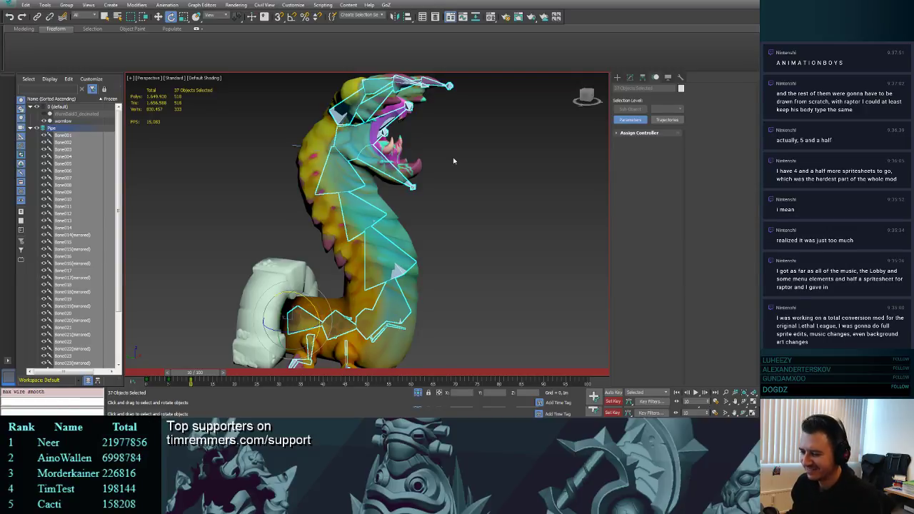
{"action": "middle_click_drag", "start_coordinate": [467, 184], "coordinate": [498, 174], "text": "alt"}
{"action": "scroll", "coordinate": [503, 203], "scroll_direction": "up", "scroll_amount": 3}
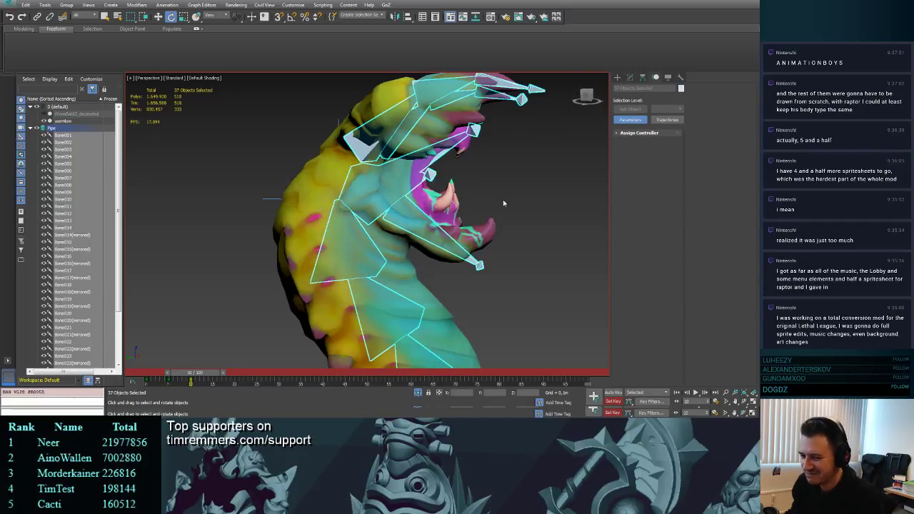
{"action": "left_click", "coordinate": [613, 401]}
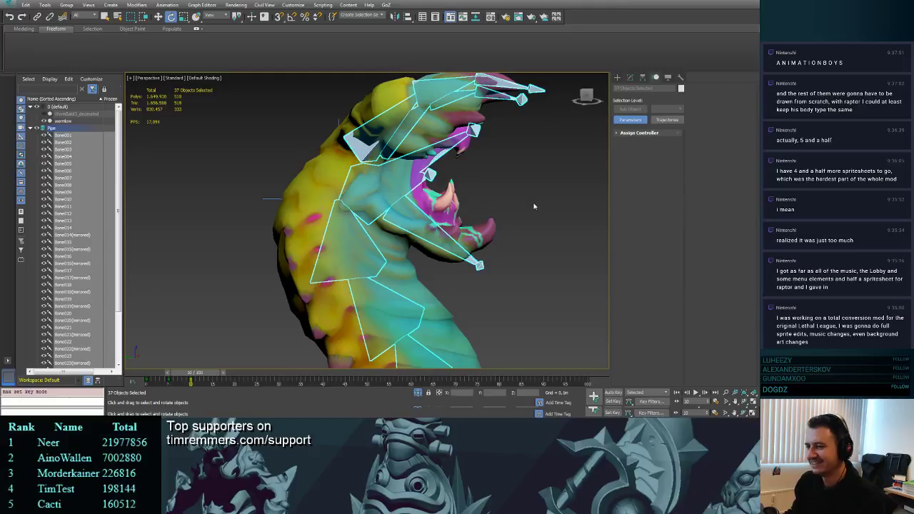
- Select the IK Chain001 goal and try moving it in several directions to test the body's bending, undoing the moves
{"action": "left_click", "coordinate": [264, 204]}
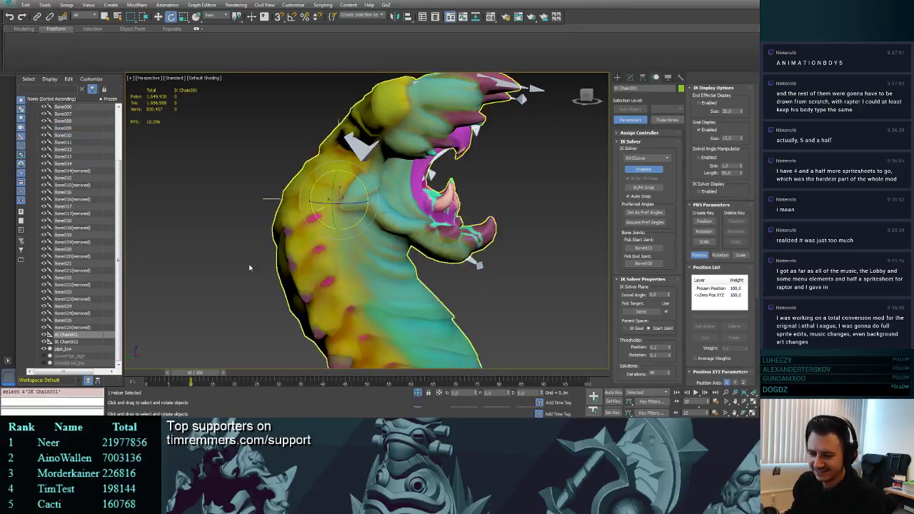
{"action": "middle_click_drag", "start_coordinate": [265, 205], "coordinate": [229, 205]}
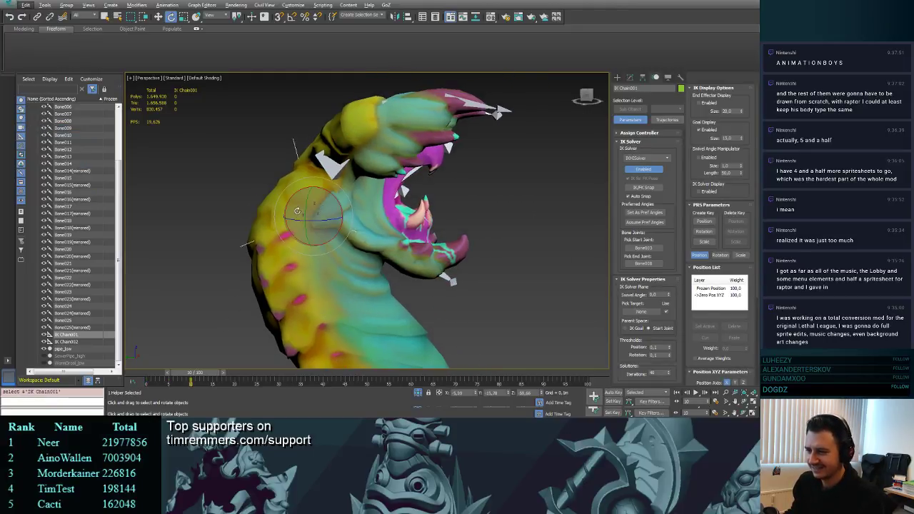
{"action": "key", "text": "w"}
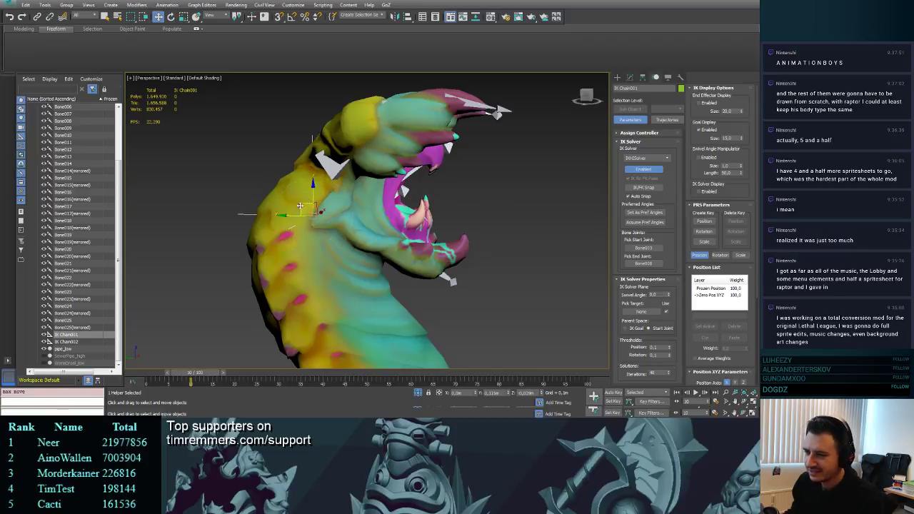
{"action": "left_click_drag", "start_coordinate": [300, 206], "coordinate": [365, 200]}
{"action": "scroll", "coordinate": [373, 187], "scroll_direction": "down", "scroll_amount": 6}
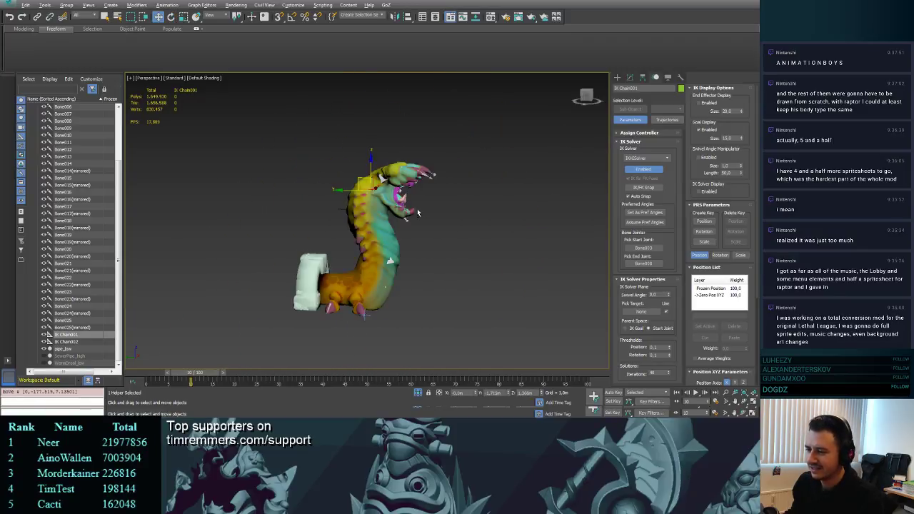
{"action": "mouse_move", "coordinate": [418, 213]}
{"action": "middle_mouse_down", "text": "alt"}
{"action": "mouse_move", "coordinate": [389, 213]}
{"action": "mouse_move", "coordinate": [418, 213]}
{"action": "middle_mouse_up", "text": "alt"}
{"action": "key", "text": "ctrl+z"}
{"action": "mouse_move", "coordinate": [342, 181]}
{"action": "left_mouse_down"}
{"action": "mouse_move", "coordinate": [359, 190]}
{"action": "mouse_move", "coordinate": [361, 182]}
{"action": "mouse_move", "coordinate": [343, 193]}
{"action": "mouse_move", "coordinate": [375, 189]}
{"action": "mouse_move", "coordinate": [320, 193]}
{"action": "mouse_move", "coordinate": [377, 203]}
{"action": "mouse_move", "coordinate": [329, 186]}
{"action": "mouse_move", "coordinate": [334, 175]}
{"action": "left_mouse_up"}
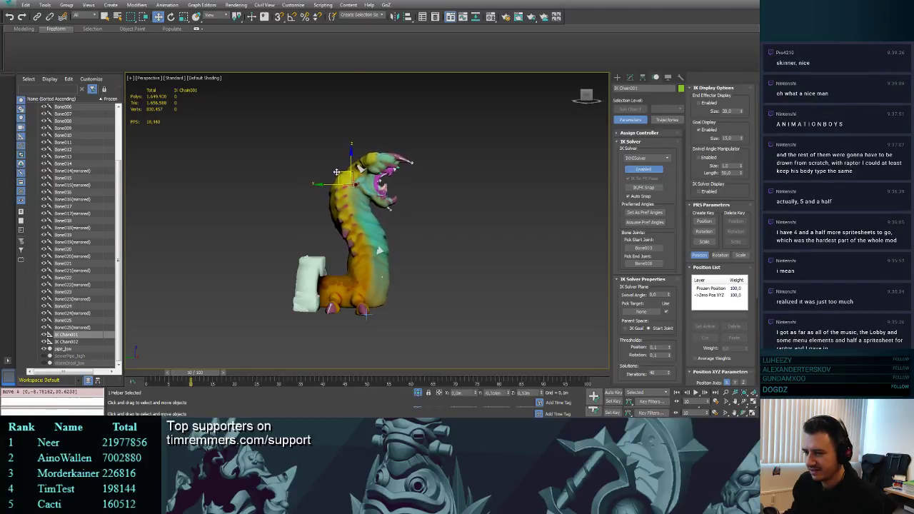
{"action": "left_click_drag", "start_coordinate": [335, 174], "coordinate": [336, 177]}
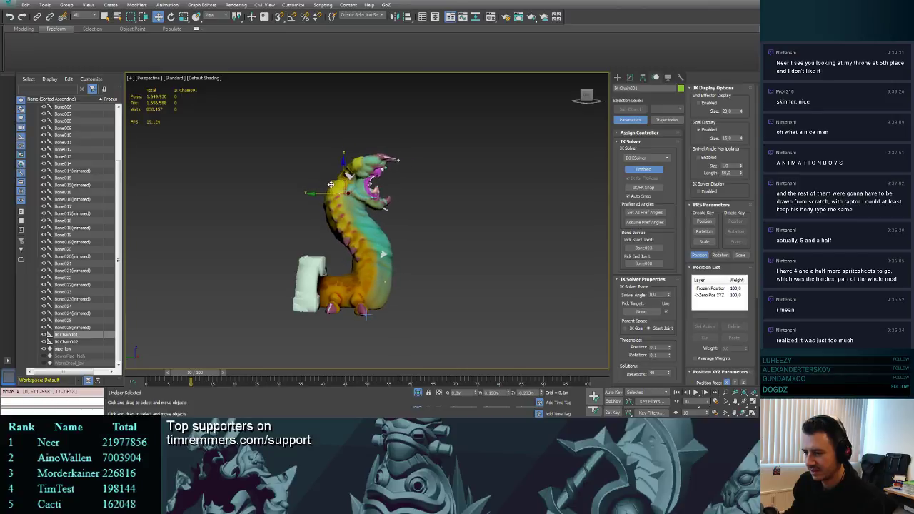
{"action": "mouse_move", "coordinate": [331, 185]}
{"action": "left_mouse_down"}
{"action": "mouse_move", "coordinate": [352, 191]}
{"action": "mouse_move", "coordinate": [348, 175]}
{"action": "mouse_move", "coordinate": [336, 180]}
{"action": "left_mouse_up"}
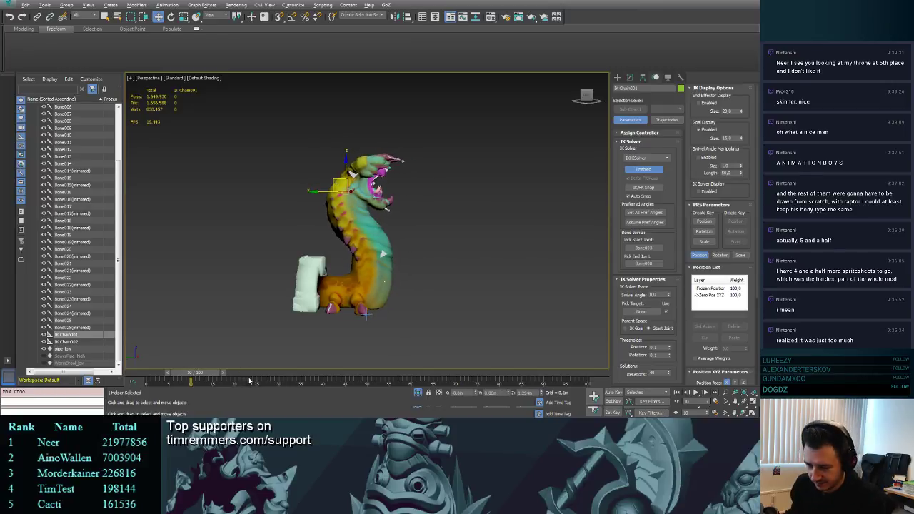
- Set the start of the active time range to frame 10 and go to frame 10
{"action": "left_click_drag", "start_coordinate": [246, 386], "coordinate": [213, 384], "text": "ctrl+alt"}
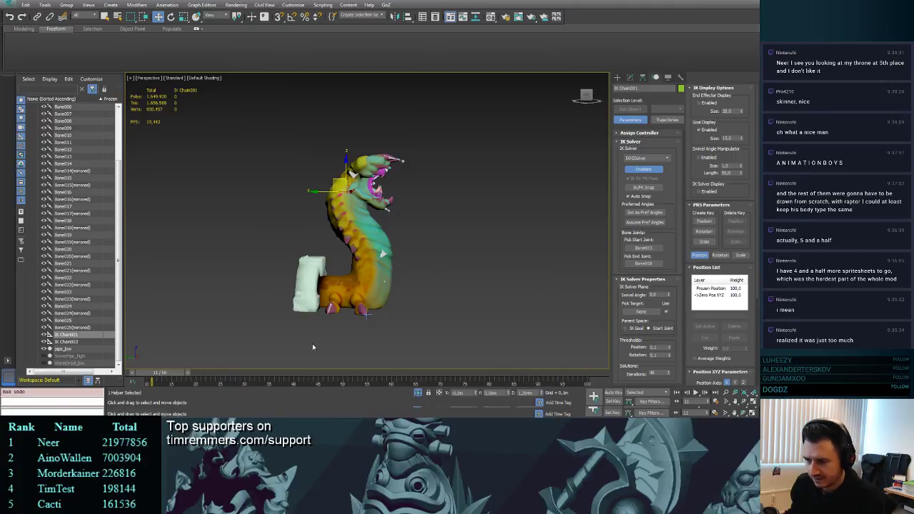
{"action": "mouse_move", "coordinate": [442, 264]}
{"action": "middle_mouse_down", "text": "alt"}
{"action": "mouse_move", "coordinate": [426, 265]}
{"action": "mouse_move", "coordinate": [429, 256]}
{"action": "middle_mouse_up", "text": "alt"}
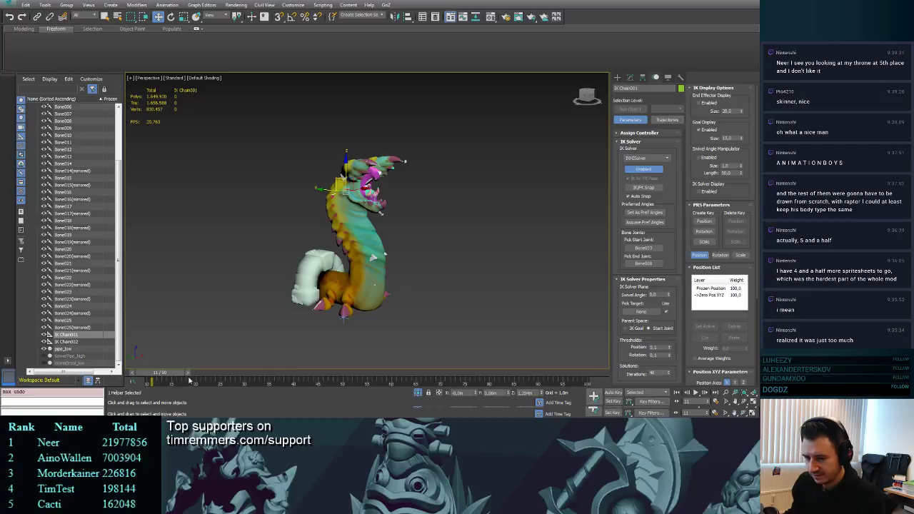
{"action": "left_click_drag", "start_coordinate": [170, 374], "coordinate": [153, 374]}
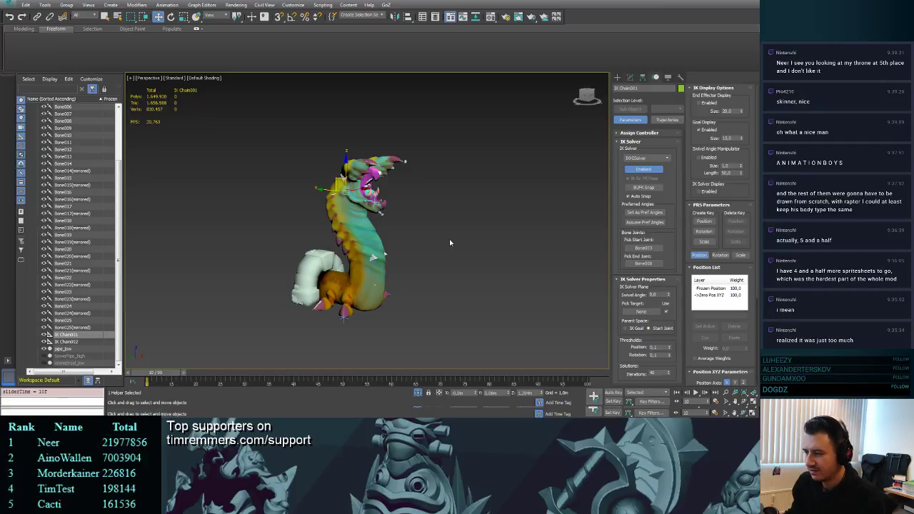
- Limit the Set Key filters to Position only
{"action": "left_click", "coordinate": [650, 403]}
{"action": "left_click", "coordinate": [601, 329]}
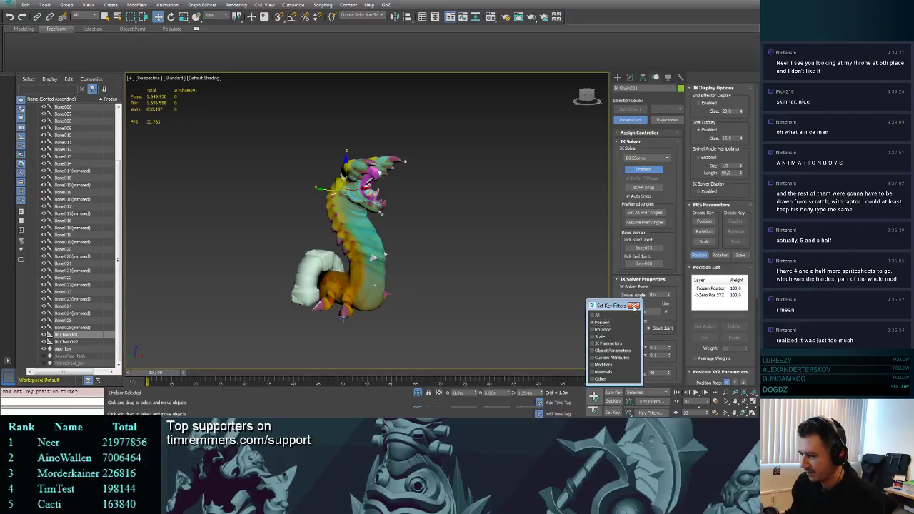
{"action": "left_click", "coordinate": [634, 307]}
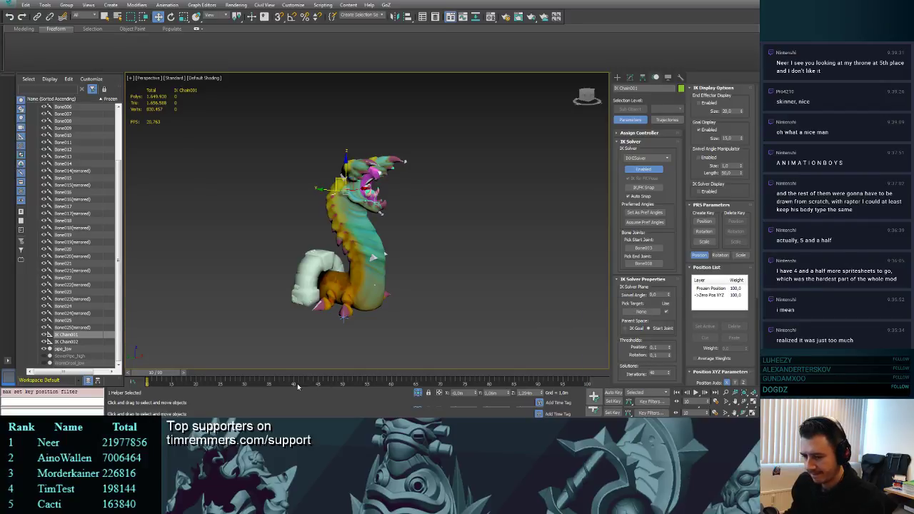
- Shorten the active time range to frames 10 through 40, keeping frame 10 current
{"action": "left_click_drag", "start_coordinate": [285, 387], "coordinate": [288, 388], "text": "ctrl+alt"}
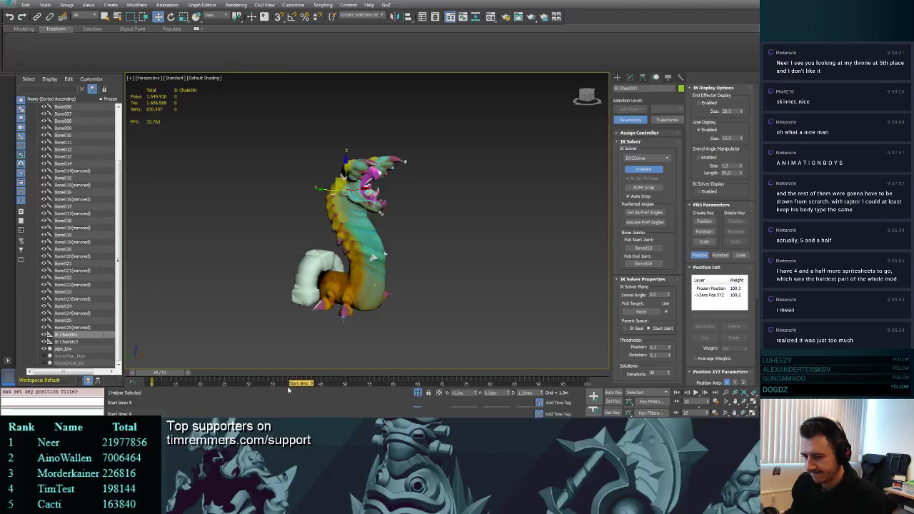
{"action": "right_click_drag", "start_coordinate": [288, 390], "coordinate": [573, 384], "text": "ctrl+alt"}
{"action": "mouse_move", "coordinate": [153, 373]}
{"action": "left_mouse_down"}
{"action": "mouse_move", "coordinate": [143, 378]}
{"action": "mouse_move", "coordinate": [158, 378]}
{"action": "left_mouse_up"}
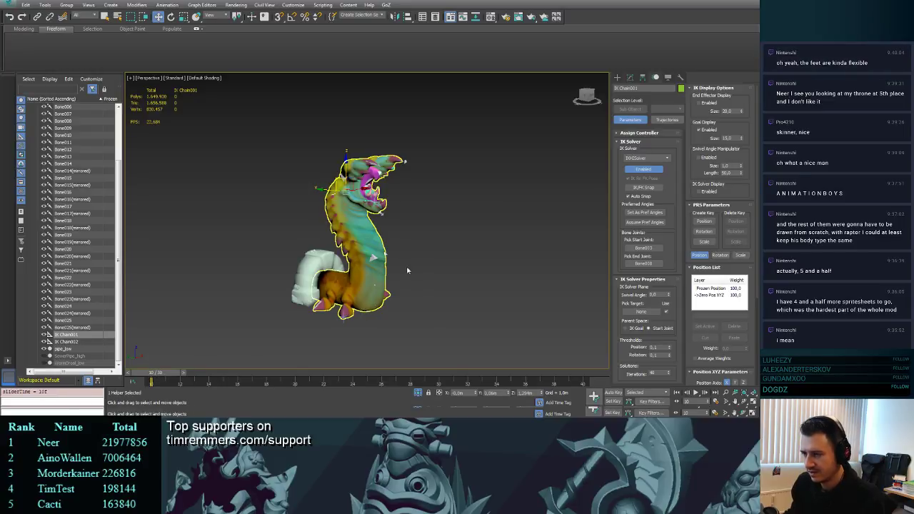
- Try to key IK Chain001 at frame 10 in Set Key mode, and try moving it along Y, undoing the move
{"action": "middle_click_drag", "start_coordinate": [422, 261], "coordinate": [461, 254], "text": "alt"}
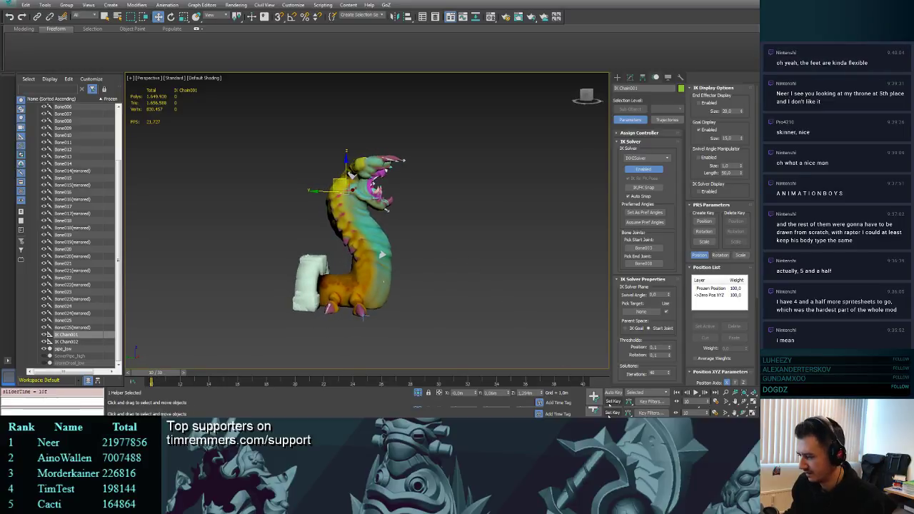
{"action": "left_click", "coordinate": [613, 393]}
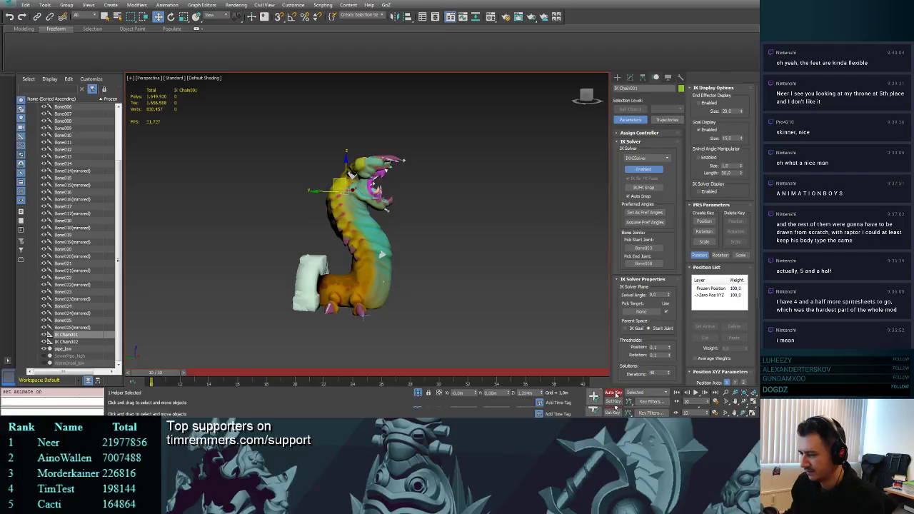
{"action": "middle_click_drag", "start_coordinate": [420, 248], "coordinate": [433, 257]}
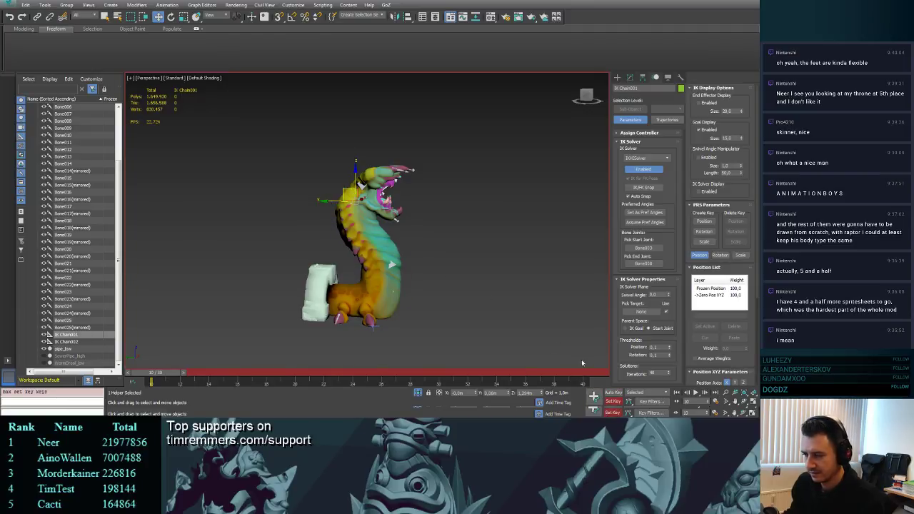
{"action": "left_click", "coordinate": [612, 392]}
{"action": "left_click_drag", "start_coordinate": [331, 204], "coordinate": [344, 202]}
{"action": "key", "text": "ctrl+z"}
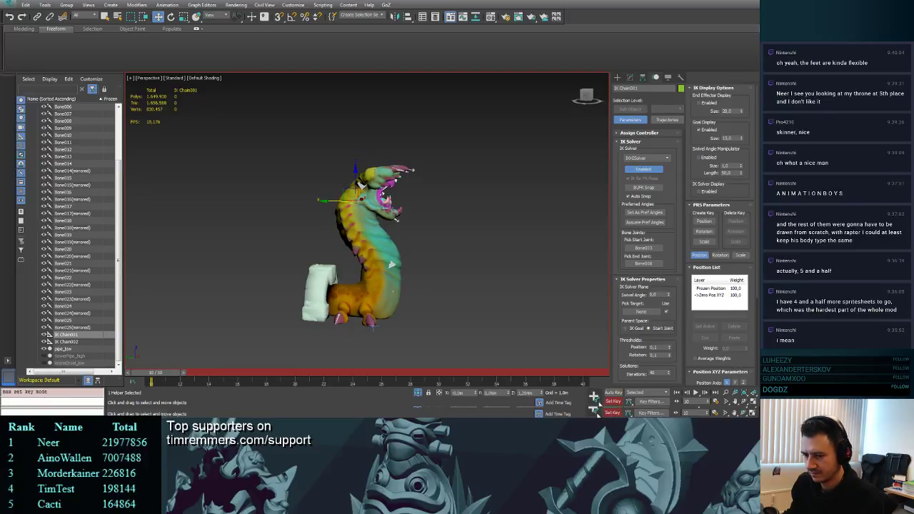
- With Auto Key on at frame 10, move IK Chain001 about 30 units along negative Y, toward the mouth side
{"action": "middle_click_drag", "start_coordinate": [431, 247], "coordinate": [434, 255]}
{"action": "scroll", "coordinate": [433, 255], "scroll_direction": "up", "scroll_amount": 3}
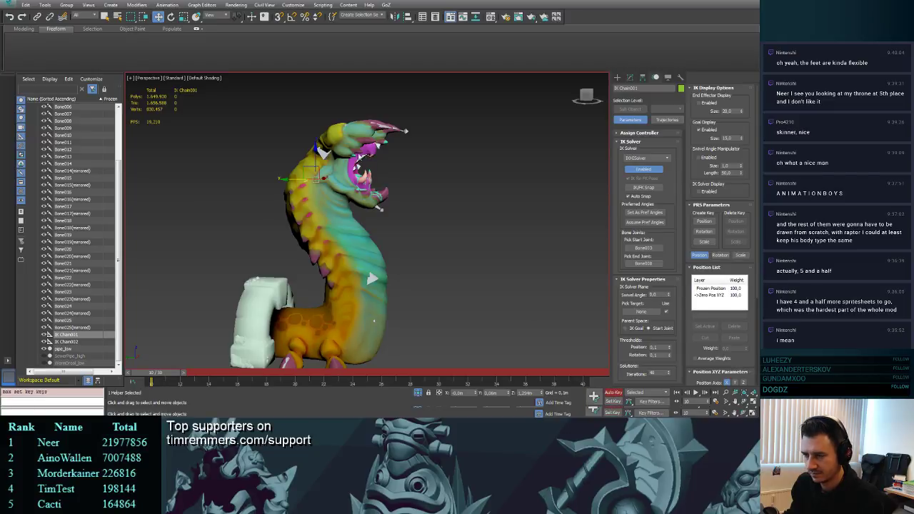
{"action": "left_click_drag", "start_coordinate": [287, 178], "coordinate": [303, 180]}
{"action": "key", "text": "ctrl+z"}
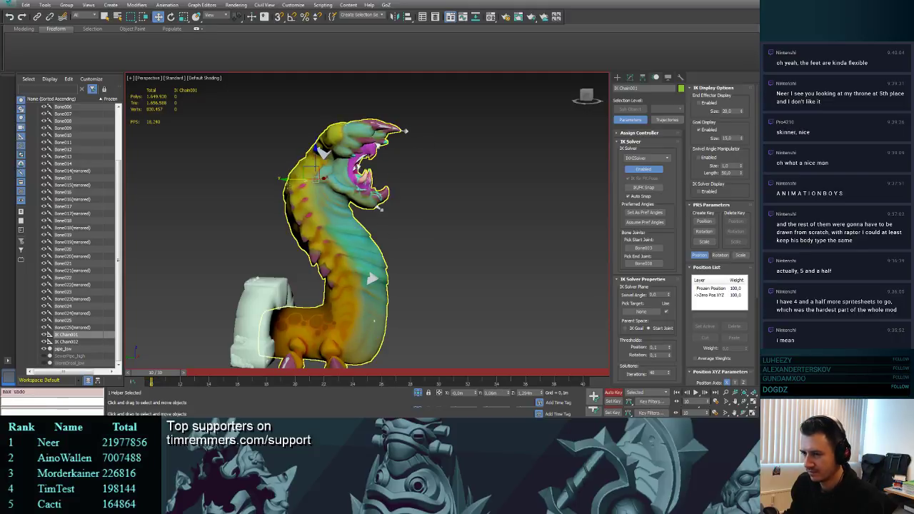
{"action": "left_click_drag", "start_coordinate": [291, 180], "coordinate": [297, 180]}
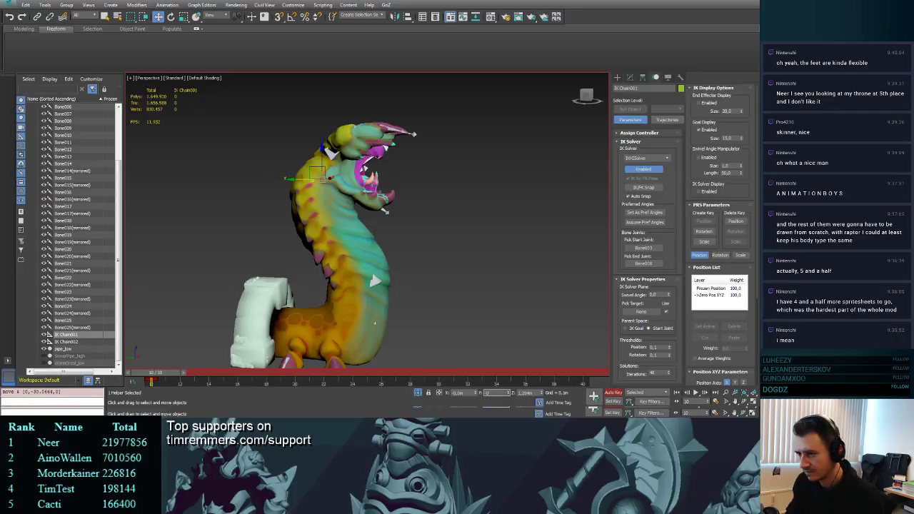
- Set IK Chain001's Y position to 0 at frame 10, and at frame 20 move it about 71 units along negative Y and 39 units down
{"action": "type", "text": "0"}
{"action": "key", "text": "Return"}
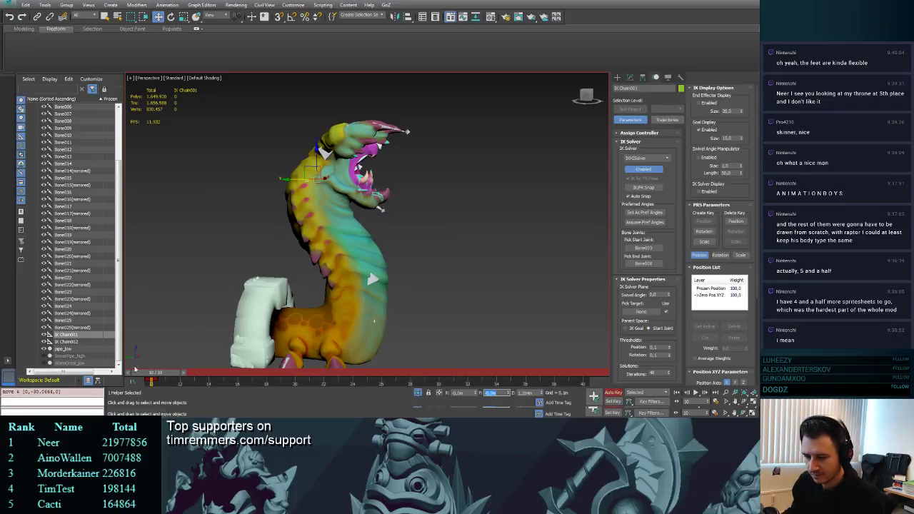
{"action": "mouse_move", "coordinate": [155, 373]}
{"action": "left_mouse_down"}
{"action": "mouse_move", "coordinate": [210, 373]}
{"action": "mouse_move", "coordinate": [145, 371]}
{"action": "left_mouse_up"}
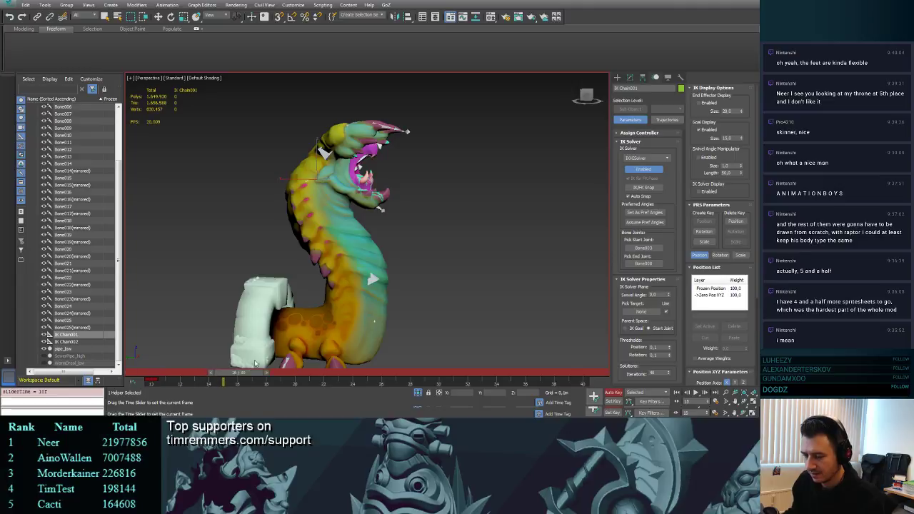
{"action": "left_click_drag", "start_coordinate": [255, 363], "coordinate": [352, 356]}
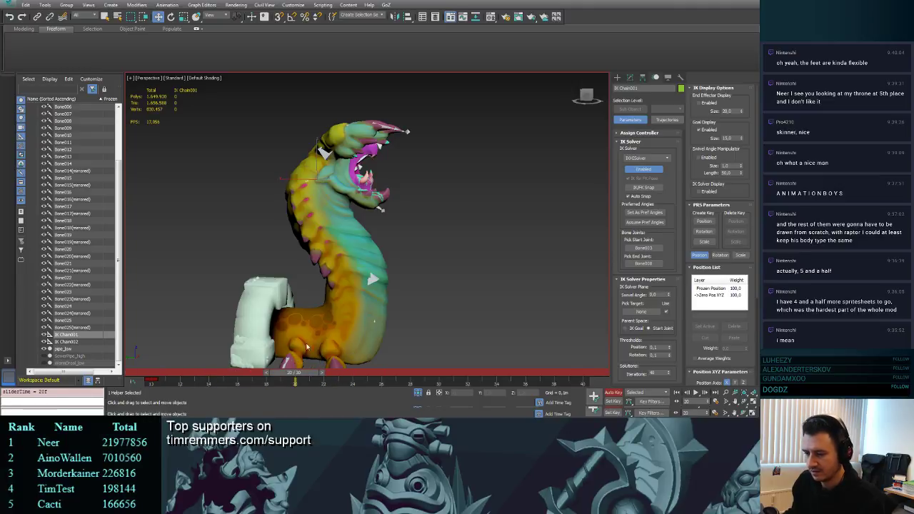
{"action": "scroll", "coordinate": [307, 347], "scroll_direction": "down", "scroll_amount": 4}
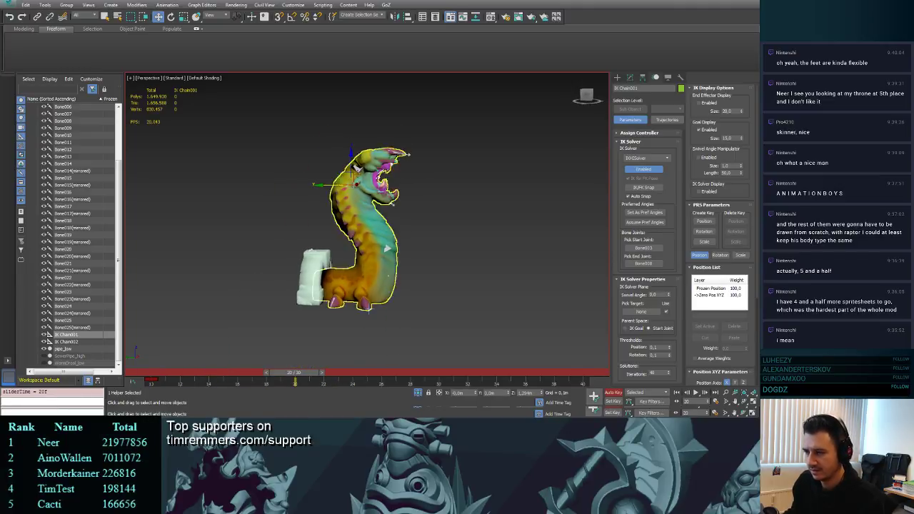
{"action": "left_click_drag", "start_coordinate": [355, 167], "coordinate": [353, 180]}
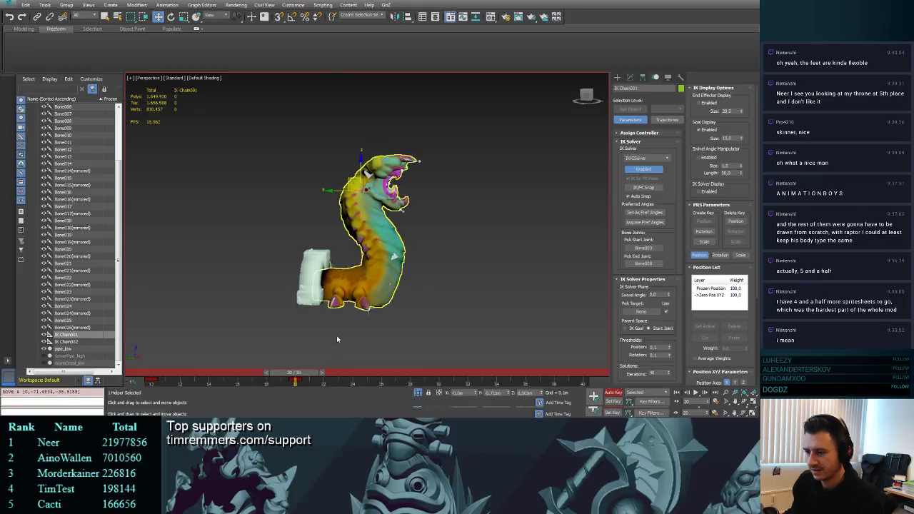
- At frame 30, raise IK Chain001 about 64 units along Z, and play back the animation
{"action": "mouse_move", "coordinate": [293, 373]}
{"action": "left_mouse_down"}
{"action": "mouse_move", "coordinate": [177, 379]}
{"action": "mouse_move", "coordinate": [305, 380]}
{"action": "left_mouse_up"}
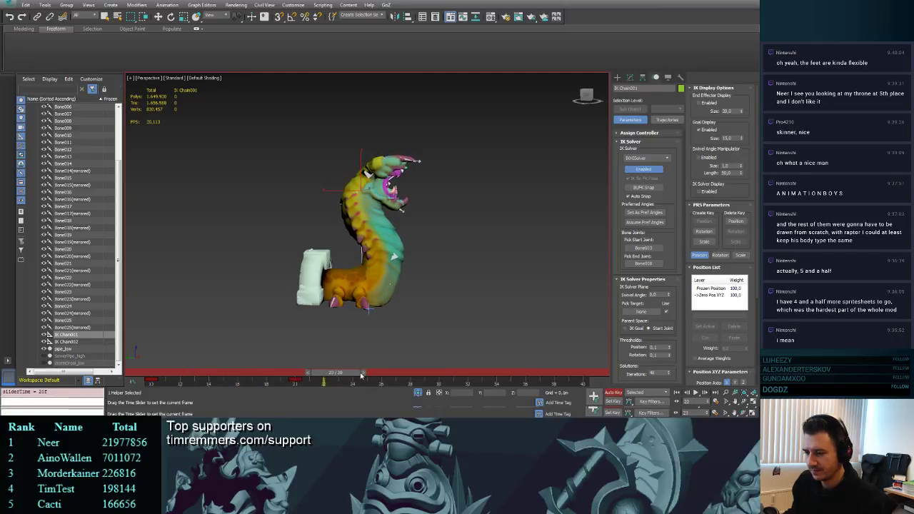
{"action": "key", "text": "w"}
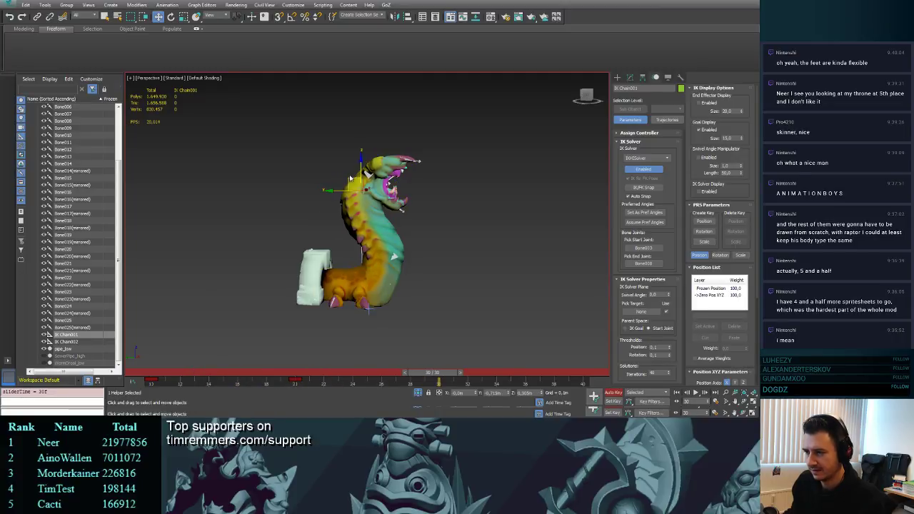
{"action": "left_click_drag", "start_coordinate": [353, 177], "coordinate": [353, 169]}
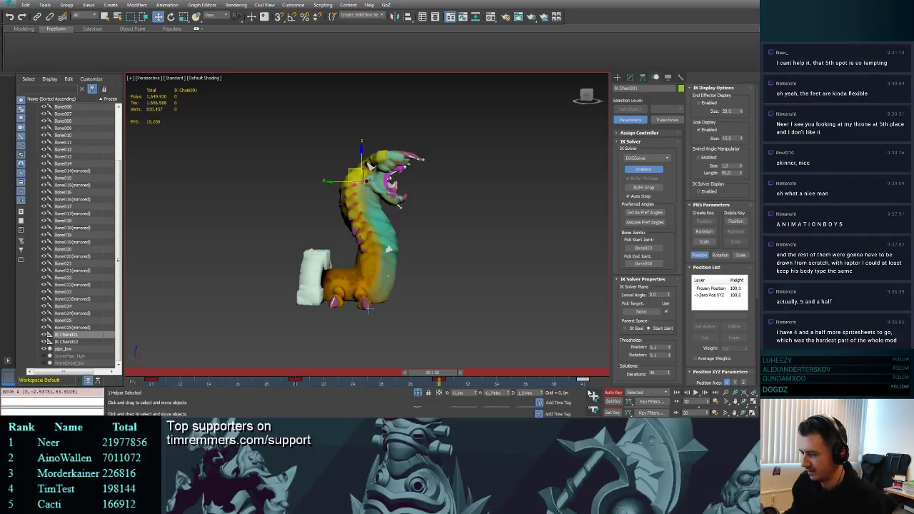
{"action": "left_click", "coordinate": [696, 393]}
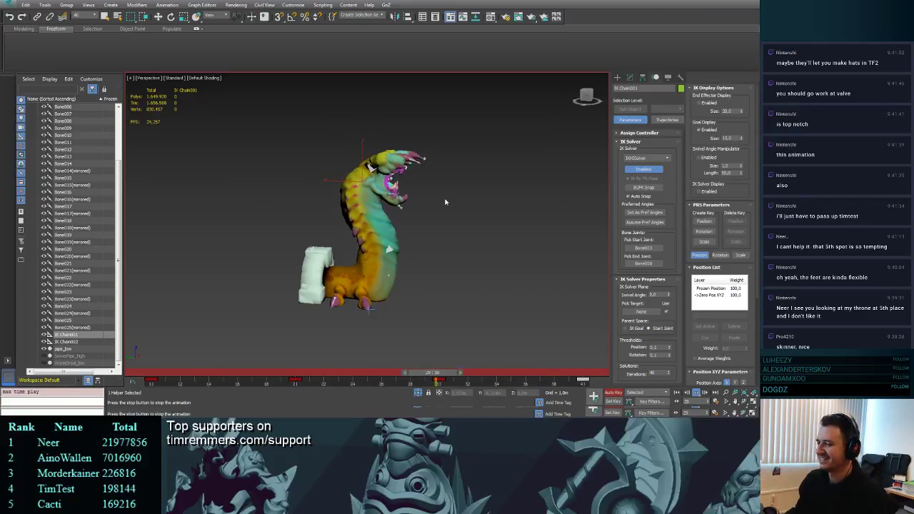
{"action": "scroll", "coordinate": [404, 194], "scroll_direction": "up", "scroll_amount": 3}
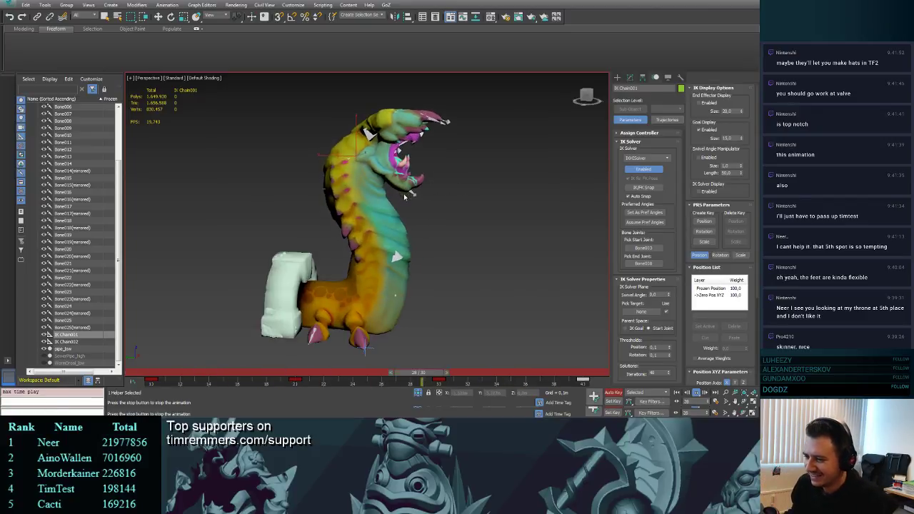
{"action": "left_click", "coordinate": [697, 393]}
- In the Left view, move IK Chain001 at frame 20 about 101 units toward the creature's back
{"action": "left_click_drag", "start_coordinate": [232, 377], "coordinate": [151, 379]}
{"action": "key", "text": "l"}
{"action": "key", "text": "z"}
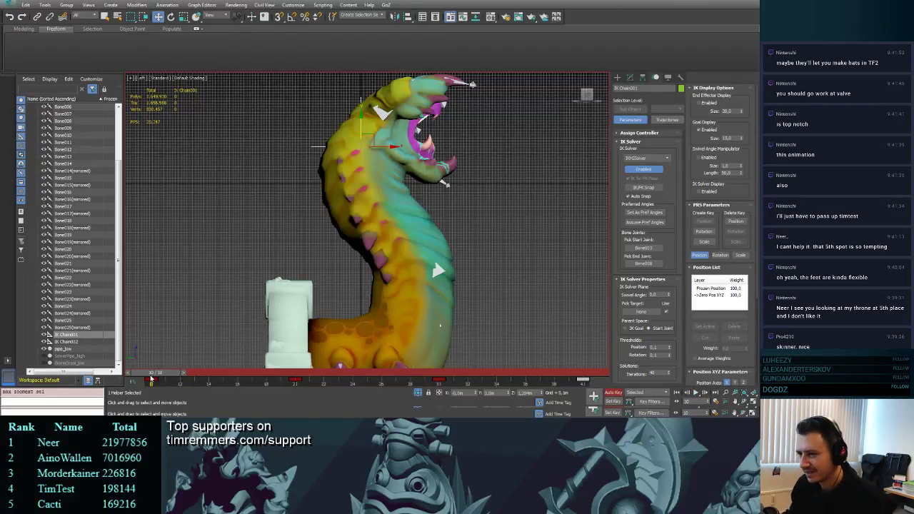
{"action": "left_click_drag", "start_coordinate": [151, 374], "coordinate": [296, 371]}
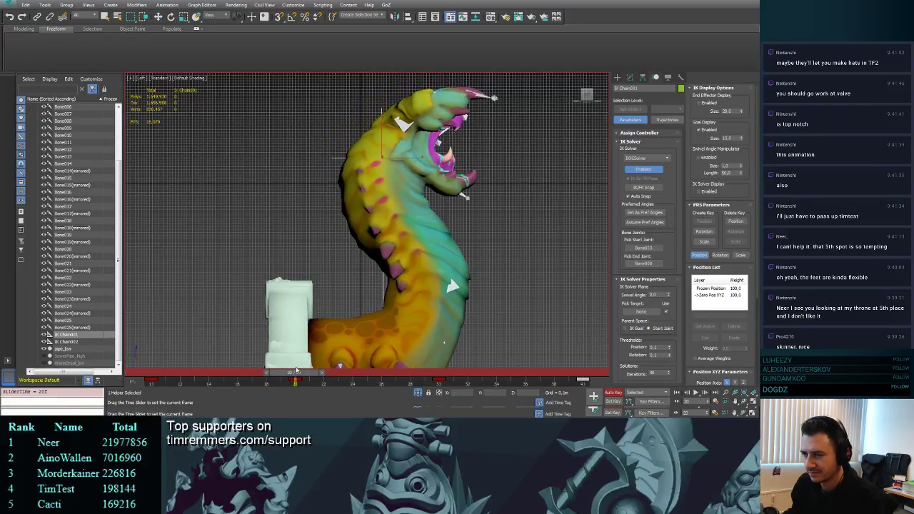
{"action": "key", "text": "w"}
{"action": "left_click_drag", "start_coordinate": [395, 146], "coordinate": [363, 146]}
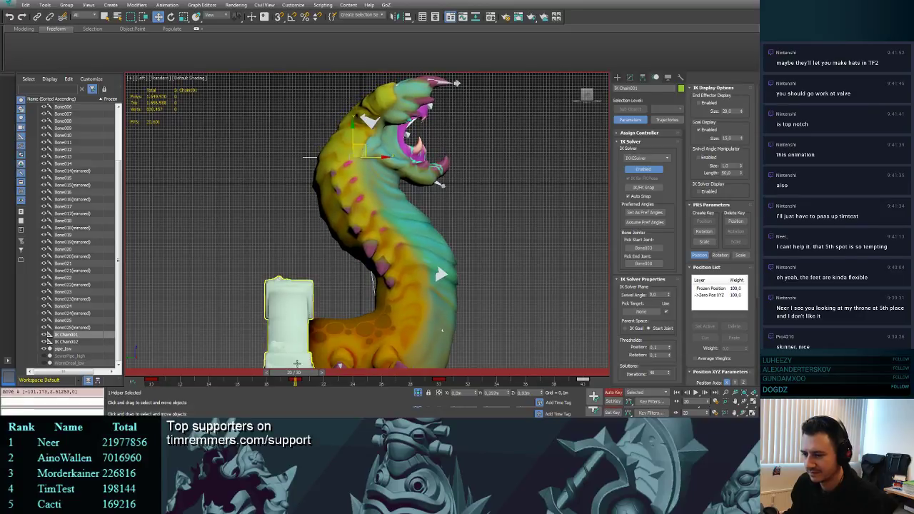
- At frame 30, move IK Chain001 slightly forward and down, and play back the revised animation
{"action": "left_click_drag", "start_coordinate": [295, 373], "coordinate": [442, 369]}
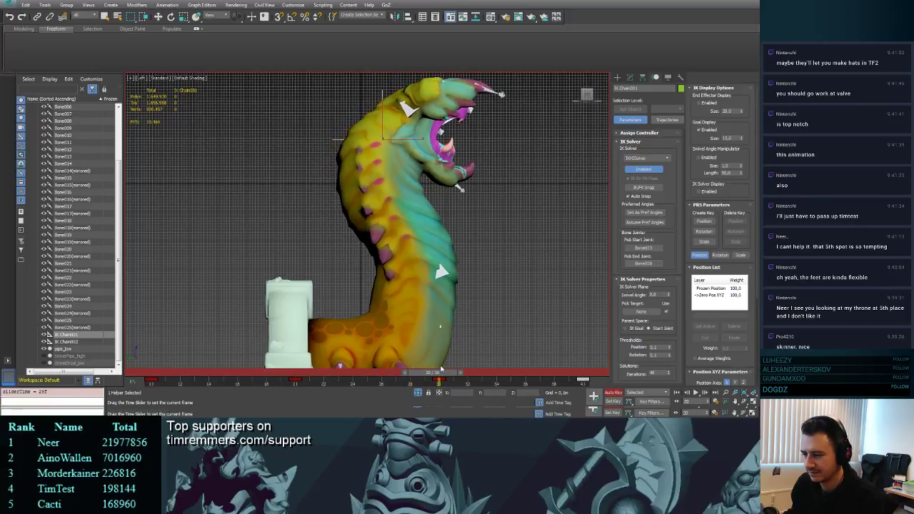
{"action": "left_click_drag", "start_coordinate": [392, 129], "coordinate": [402, 142]}
{"action": "left_click_drag", "start_coordinate": [435, 374], "coordinate": [541, 368]}
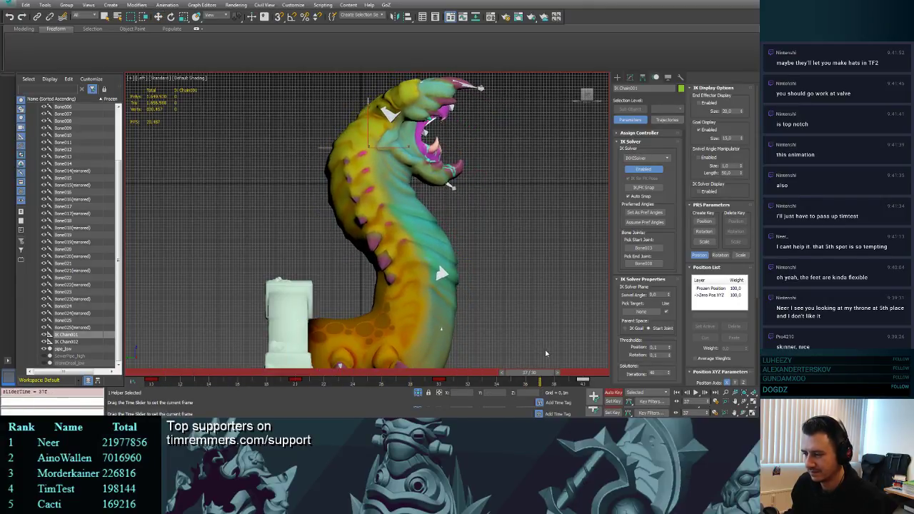
{"action": "left_click", "coordinate": [696, 392]}
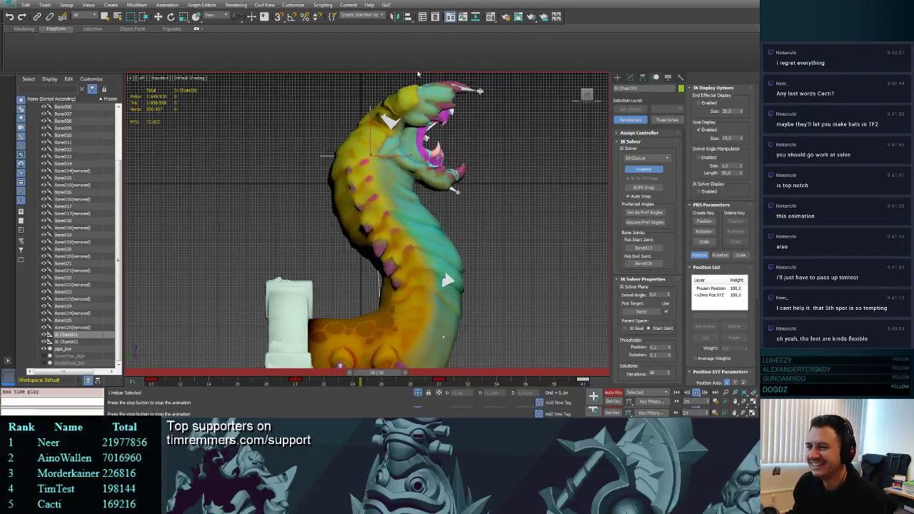
{"action": "left_click", "coordinate": [697, 393]}
- Return to the perspective view framed on IK Chain001 and turn off Auto Key
{"action": "middle_click_drag", "start_coordinate": [524, 204], "coordinate": [473, 175]}
{"action": "key", "text": "p"}
{"action": "scroll", "coordinate": [450, 161], "scroll_direction": "down", "scroll_amount": 7}
{"action": "key", "text": "z"}
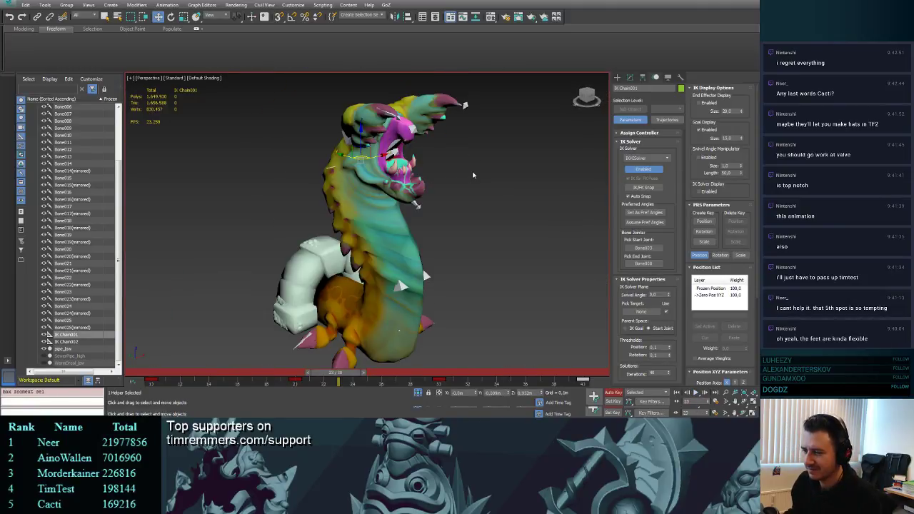
{"action": "left_click", "coordinate": [613, 394]}
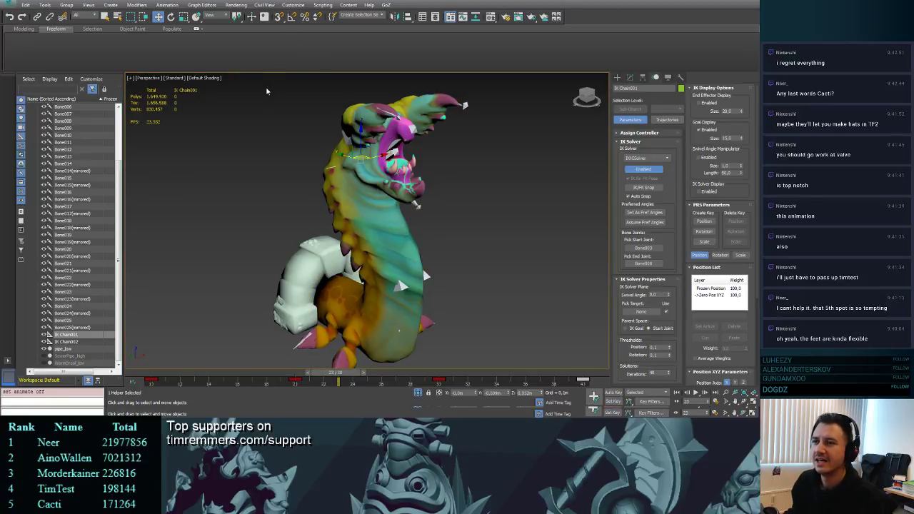
- Open the Curve Editor showing IK Chain001's position curves and place its window above the creature's body
{"action": "left_click", "coordinate": [300, 5]}
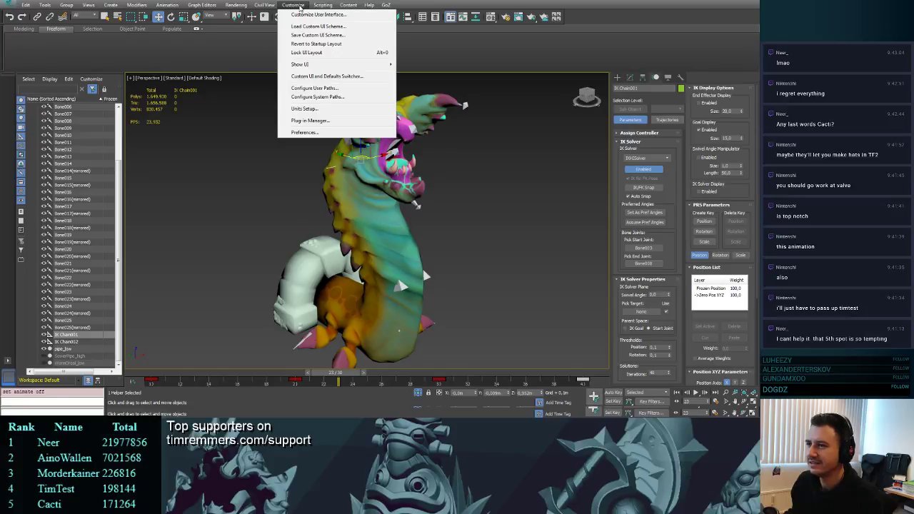
{"action": "left_click", "coordinate": [300, 6]}
{"action": "left_click", "coordinate": [304, 6]}
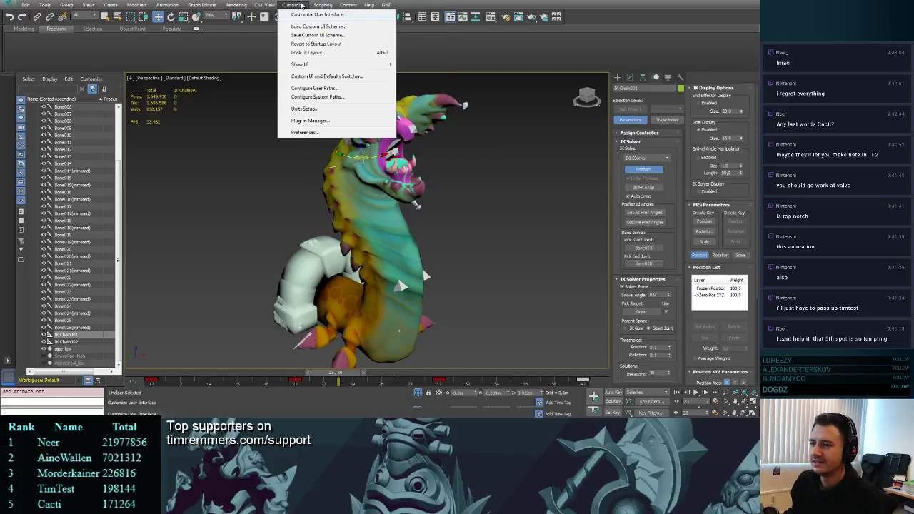
{"action": "left_click", "coordinate": [300, 6]}
{"action": "left_click", "coordinate": [203, 5]}
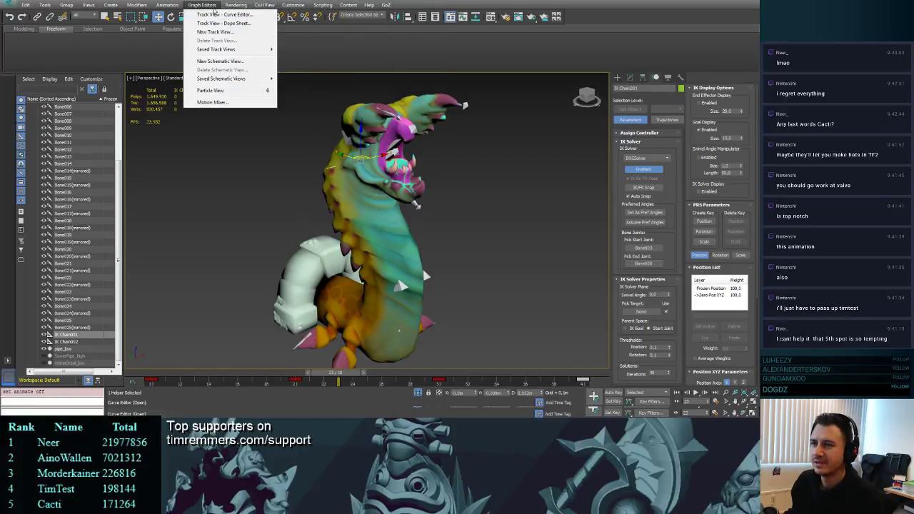
{"action": "left_click", "coordinate": [224, 14]}
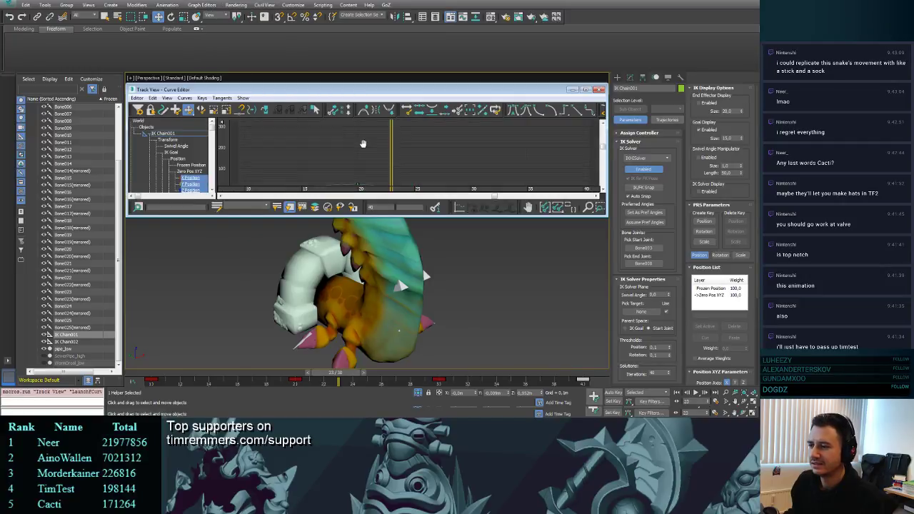
{"action": "middle_click_drag", "start_coordinate": [364, 144], "coordinate": [349, 132]}
{"action": "scroll", "coordinate": [379, 148], "scroll_direction": "down", "scroll_amount": 2}
{"action": "middle_click_drag", "start_coordinate": [387, 154], "coordinate": [357, 122]}
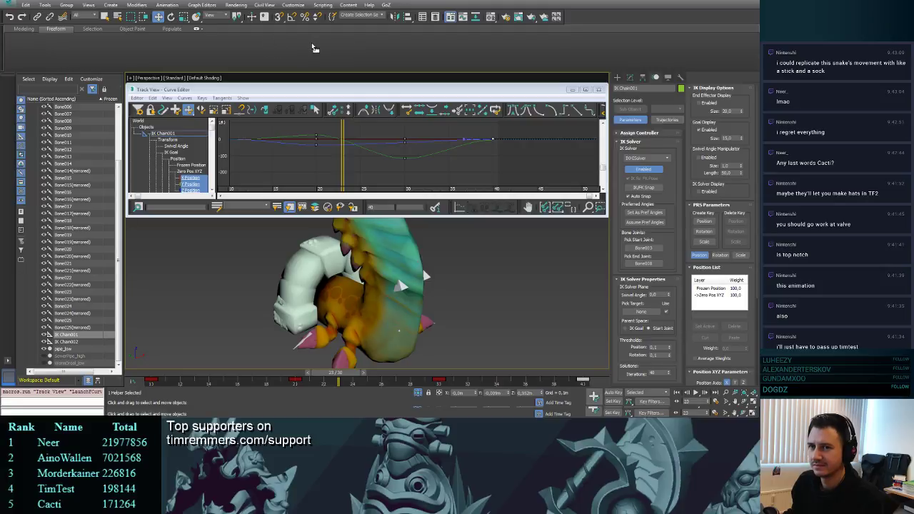
{"action": "left_click_drag", "start_coordinate": [312, 45], "coordinate": [312, 43]}
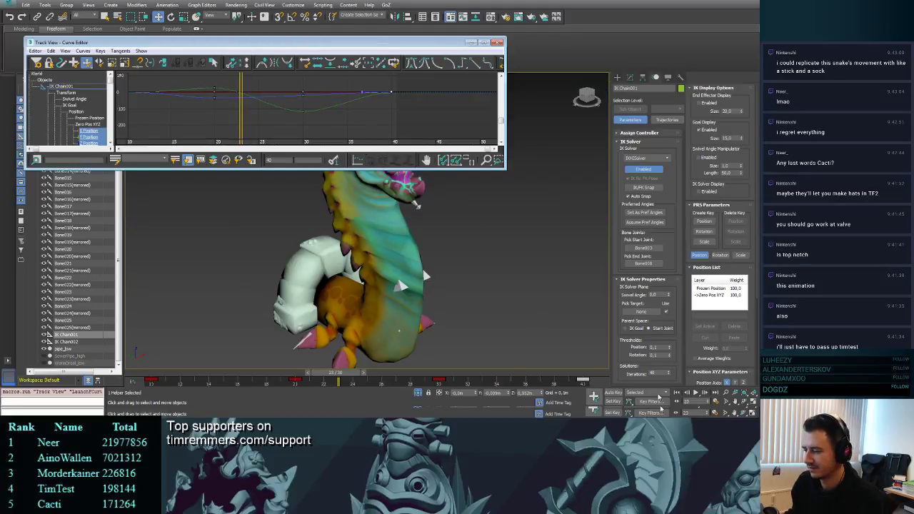
- Try shifting the Y Position key from frame 30 to frame 35 at about -257, playing the animation to judge it
{"action": "left_click", "coordinate": [696, 393]}
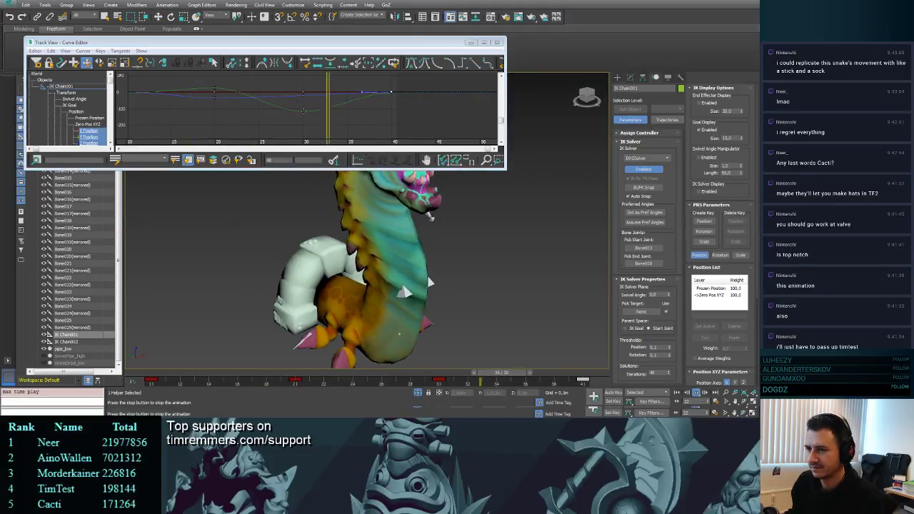
{"action": "left_click_drag", "start_coordinate": [304, 111], "coordinate": [303, 114]}
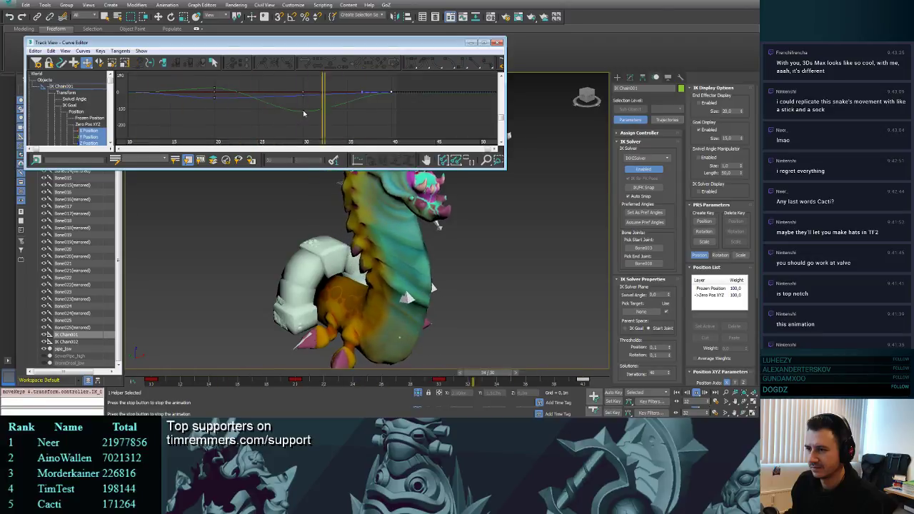
{"action": "key", "text": "slash"}
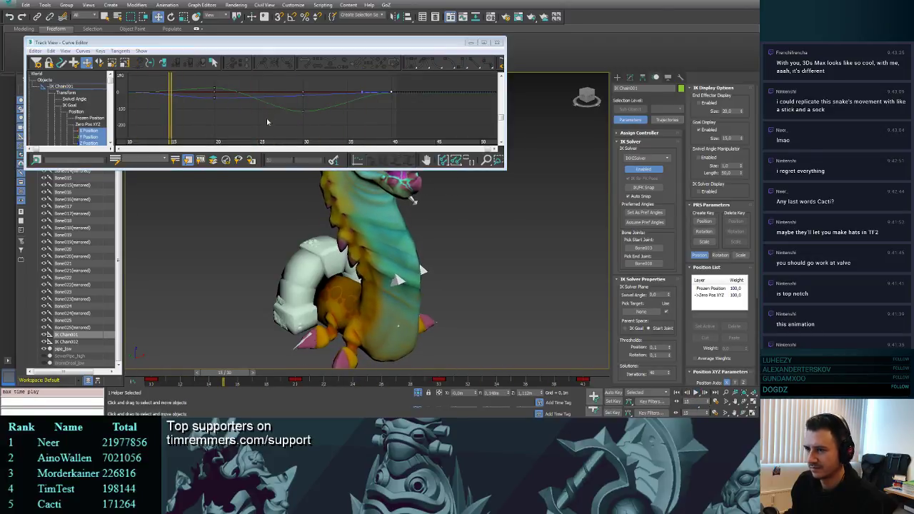
{"action": "left_click_drag", "start_coordinate": [304, 113], "coordinate": [304, 130]}
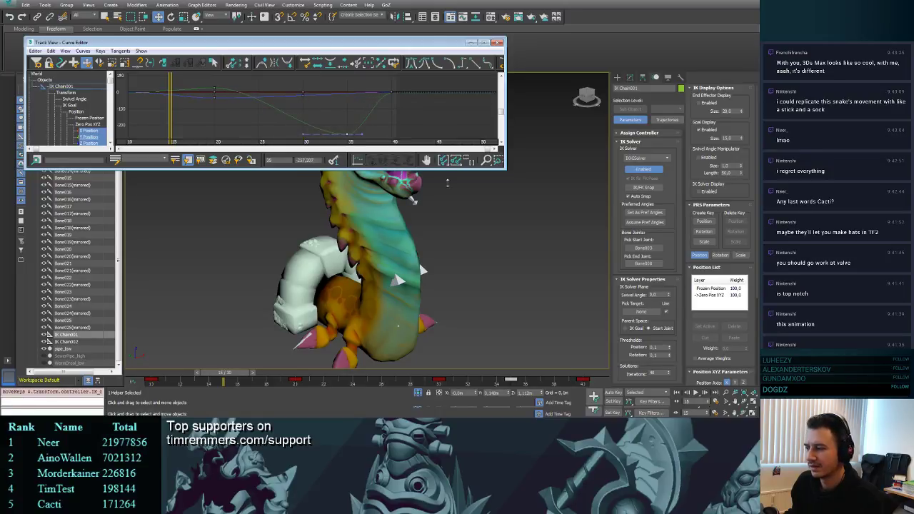
{"action": "left_click", "coordinate": [702, 392]}
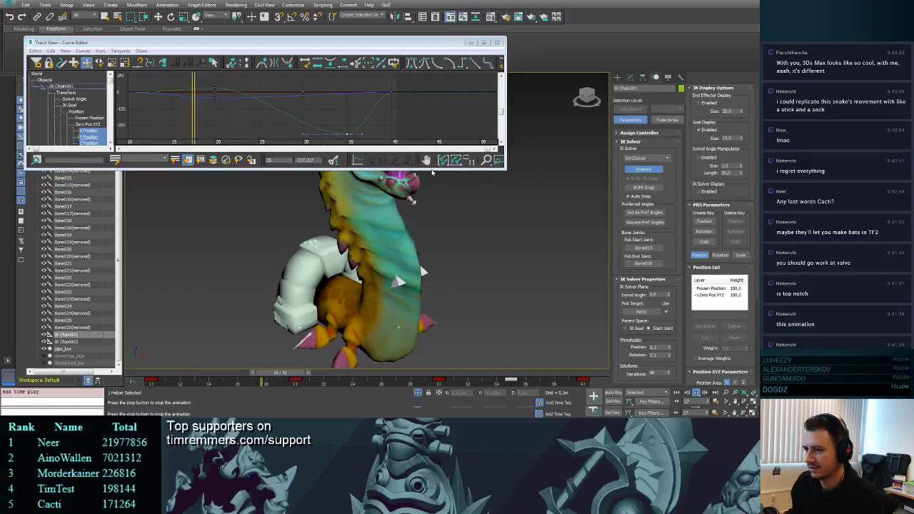
{"action": "left_click", "coordinate": [698, 392]}
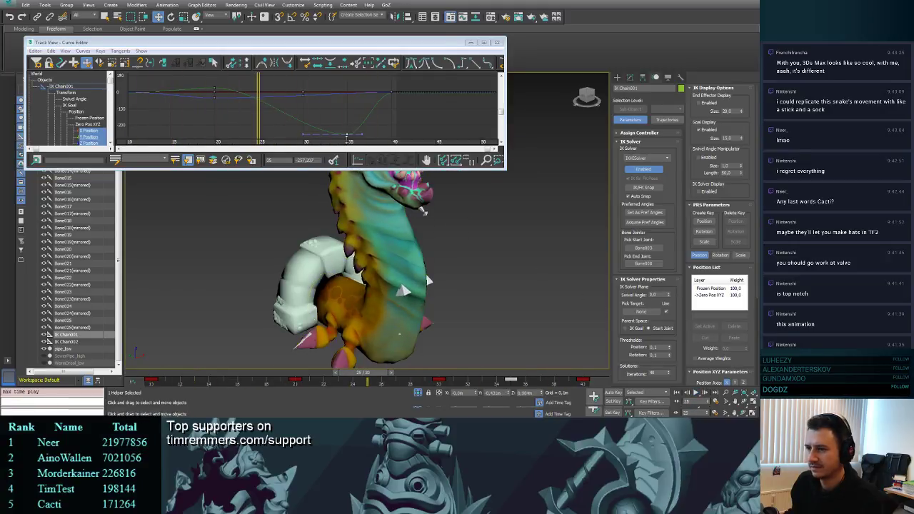
- Adjust the position keys: Y to about -100 at frame 31, and at frame 30 Z to about -43 and X to about 96
{"action": "left_click_drag", "start_coordinate": [346, 134], "coordinate": [309, 108]}
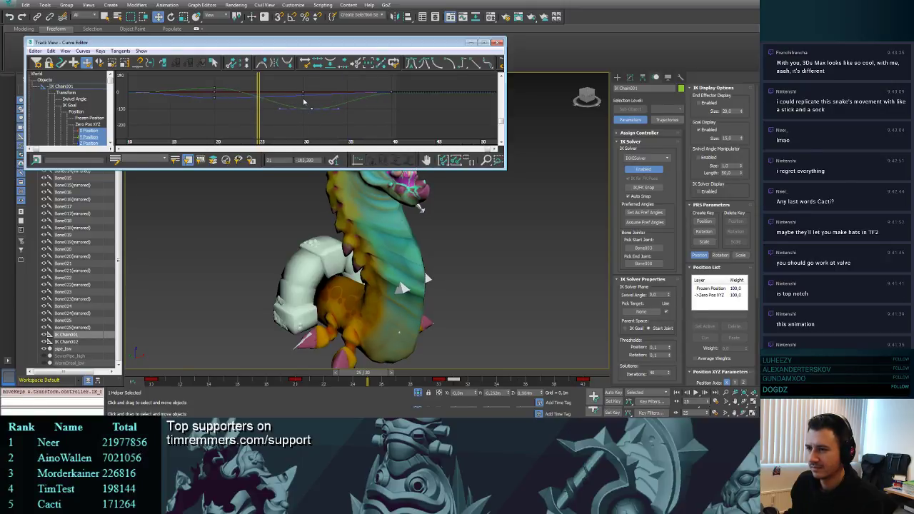
{"action": "left_click_drag", "start_coordinate": [304, 99], "coordinate": [303, 98]}
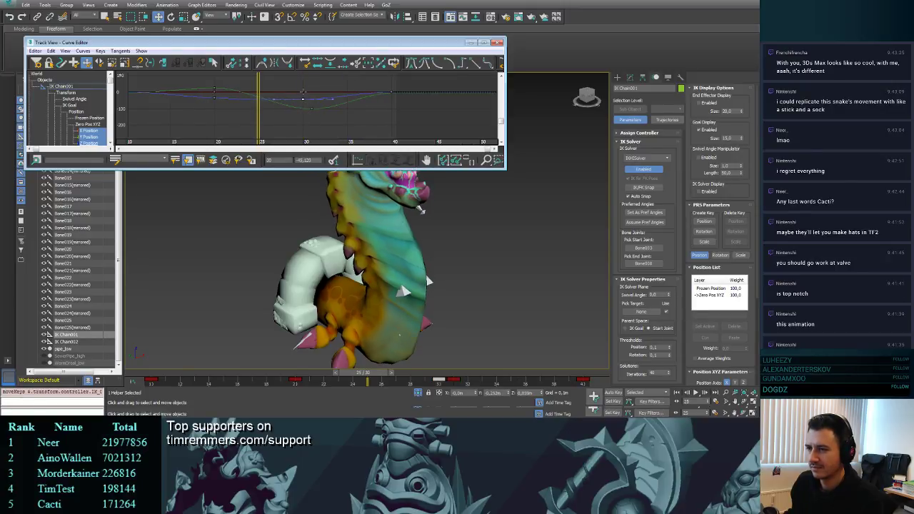
{"action": "left_click", "coordinate": [696, 394]}
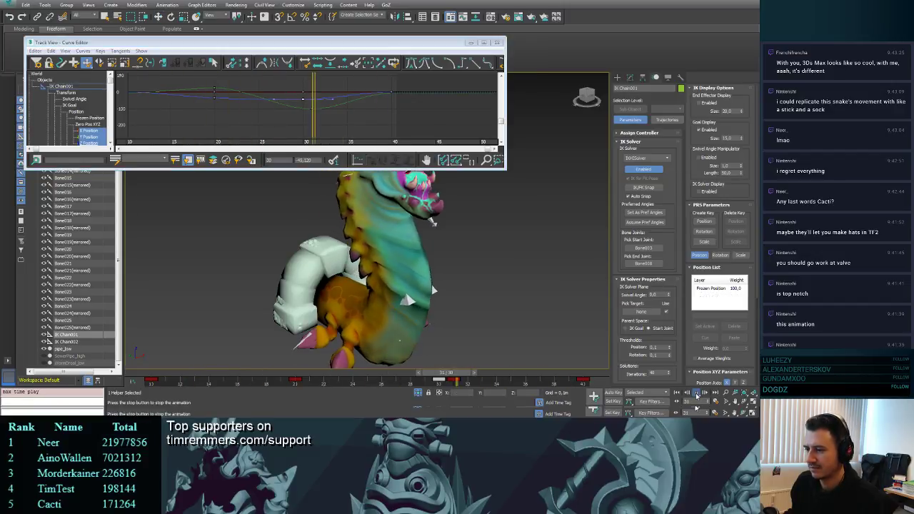
{"action": "left_click", "coordinate": [696, 394]}
{"action": "left_click_drag", "start_coordinate": [304, 93], "coordinate": [303, 80]}
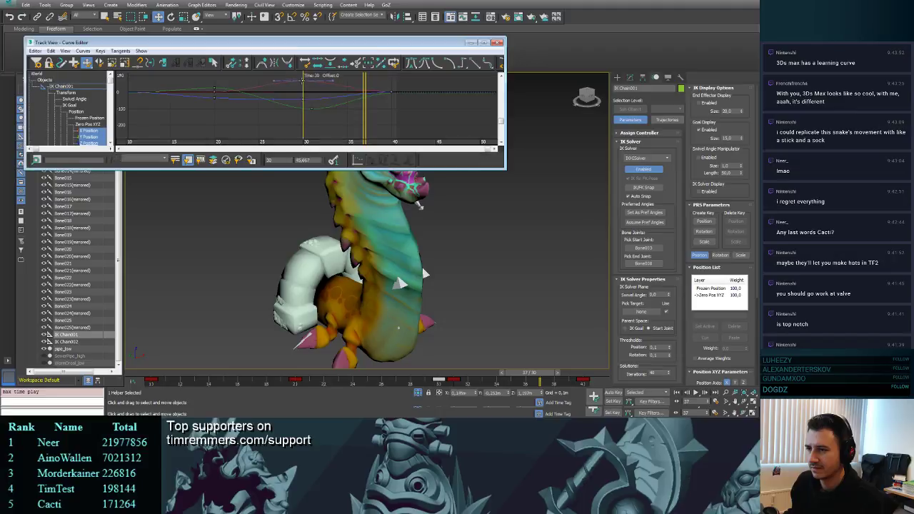
{"action": "middle_click_drag", "start_coordinate": [307, 88], "coordinate": [308, 110]}
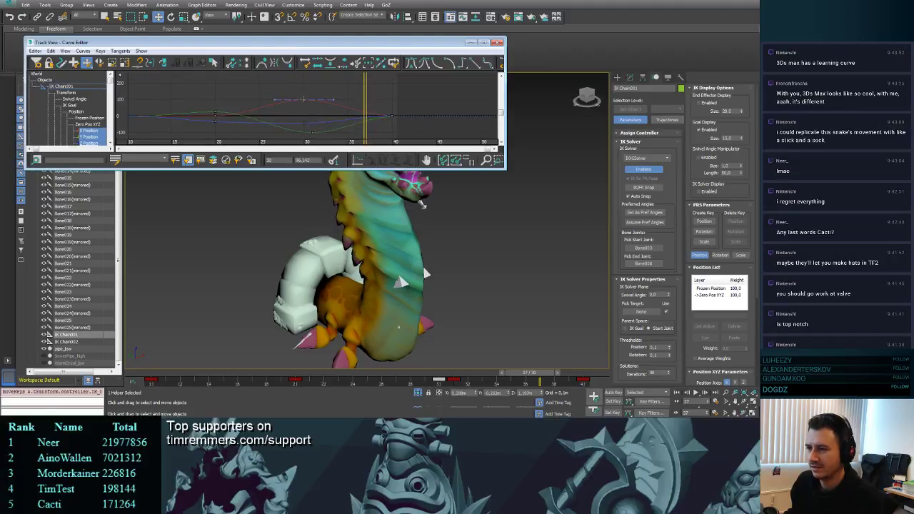
- Try X Position keys of about 172 at frame 30 and about -96 at frame 20, play the animation, and undo them
{"action": "left_click_drag", "start_coordinate": [304, 75], "coordinate": [300, 89]}
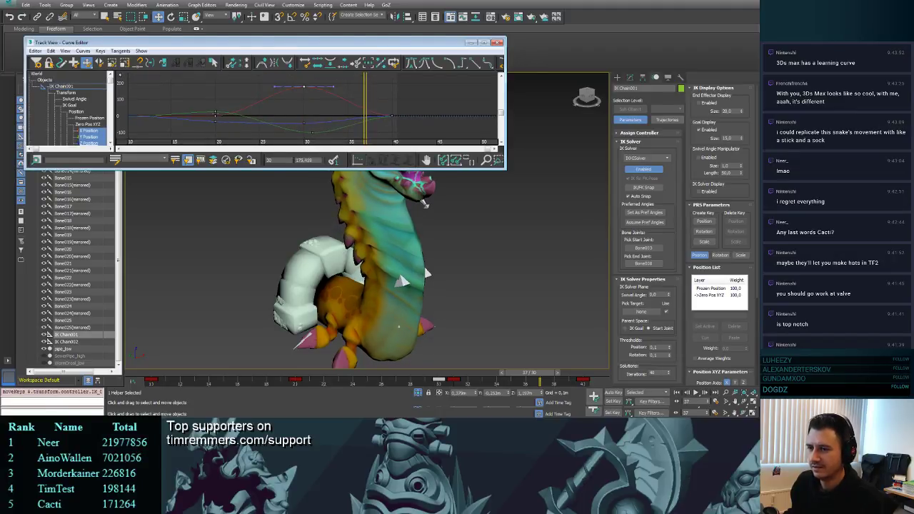
{"action": "left_click_drag", "start_coordinate": [212, 130], "coordinate": [213, 131]}
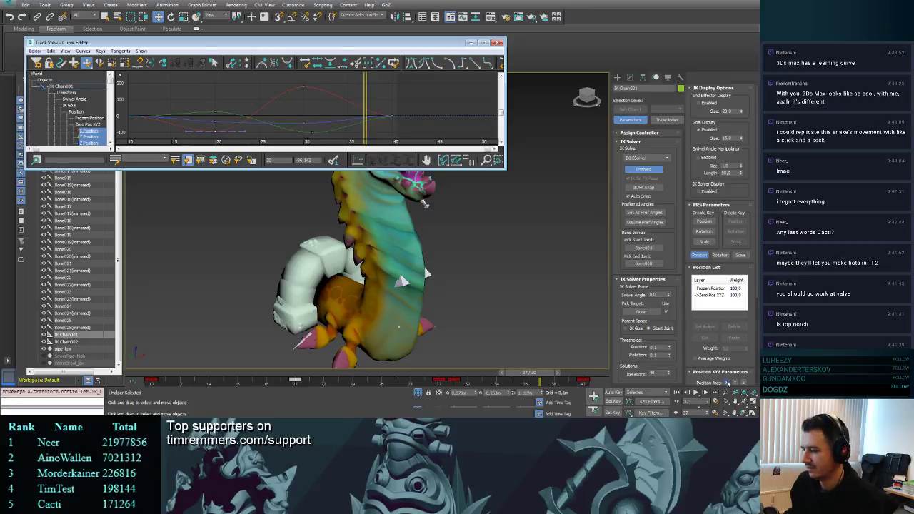
{"action": "left_click", "coordinate": [698, 393]}
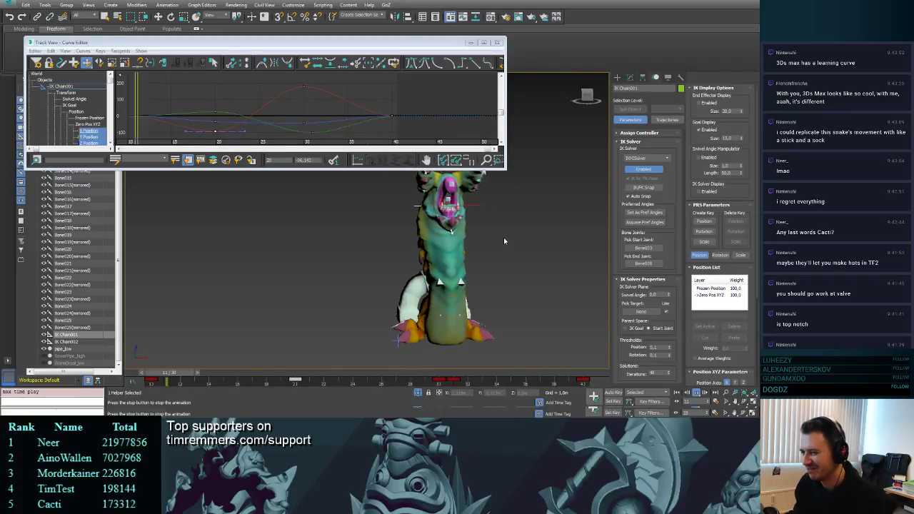
{"action": "left_click", "coordinate": [705, 392]}
{"action": "key", "text": "ctrl+z"}
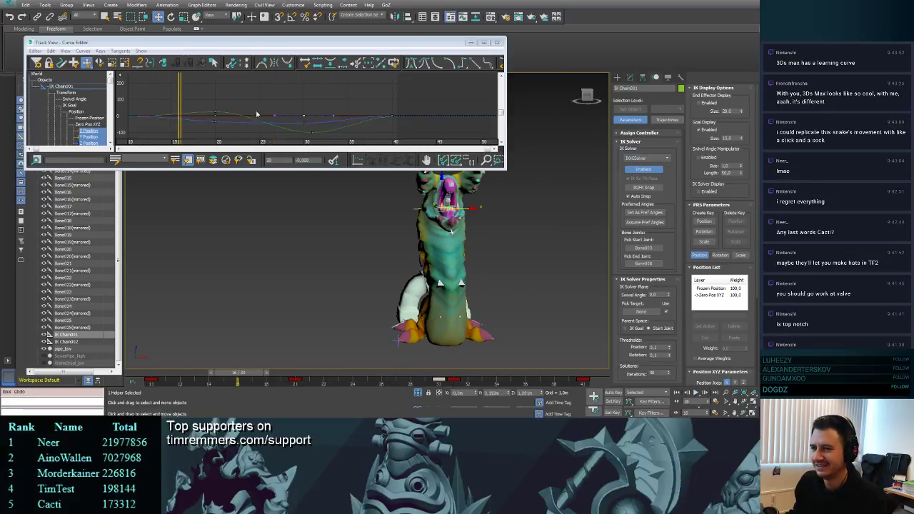
- Reshape the Y and Z Position keys at frames 20 and 30, with Y about -60 at frame 30, and close the Curve Editor during playback
{"action": "left_click_drag", "start_coordinate": [215, 112], "coordinate": [214, 119]}
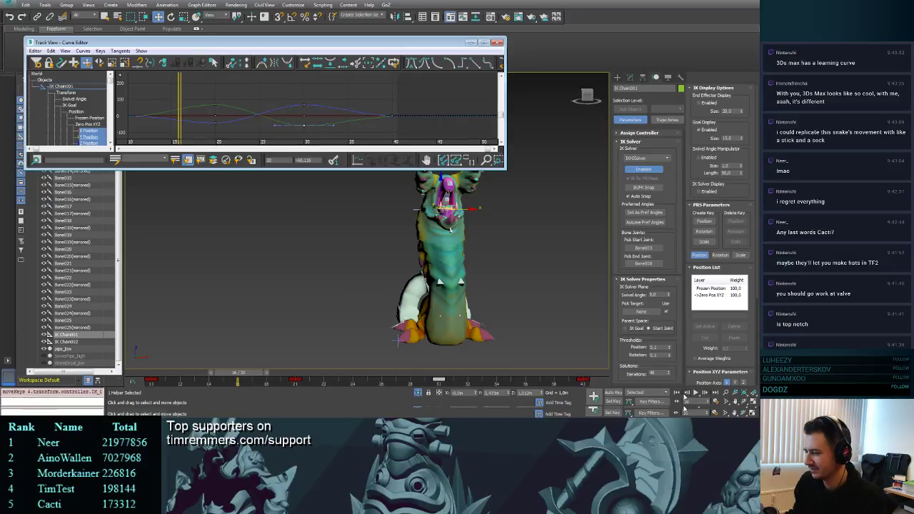
{"action": "left_click", "coordinate": [696, 393]}
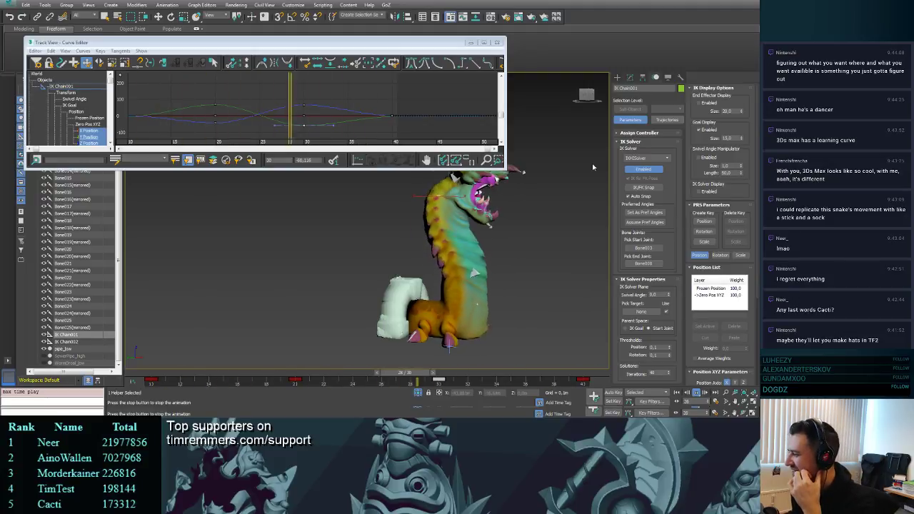
{"action": "left_click", "coordinate": [497, 43]}
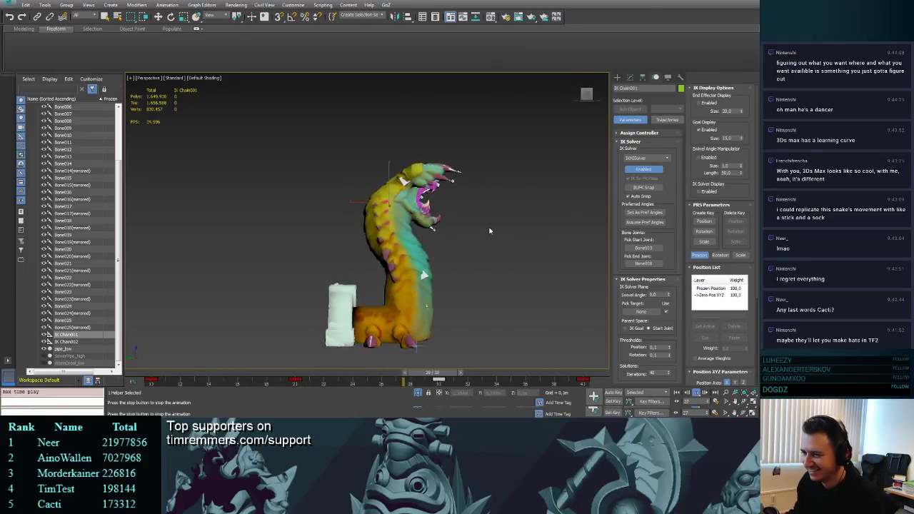
{"action": "left_click", "coordinate": [697, 394]}
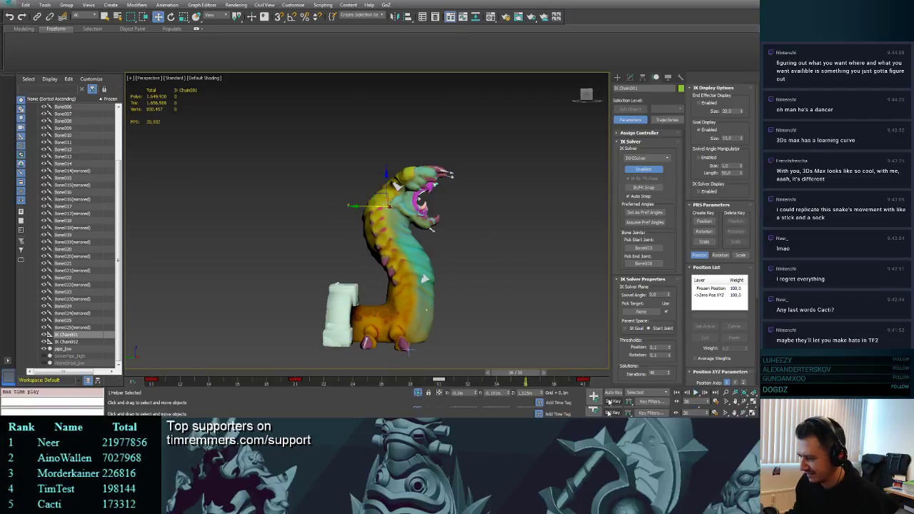
- Turn on Auto Key at frame 10 and frame IK Chain001 in the left view
{"action": "left_click", "coordinate": [613, 393]}
{"action": "left_click_drag", "start_coordinate": [513, 374], "coordinate": [148, 355]}
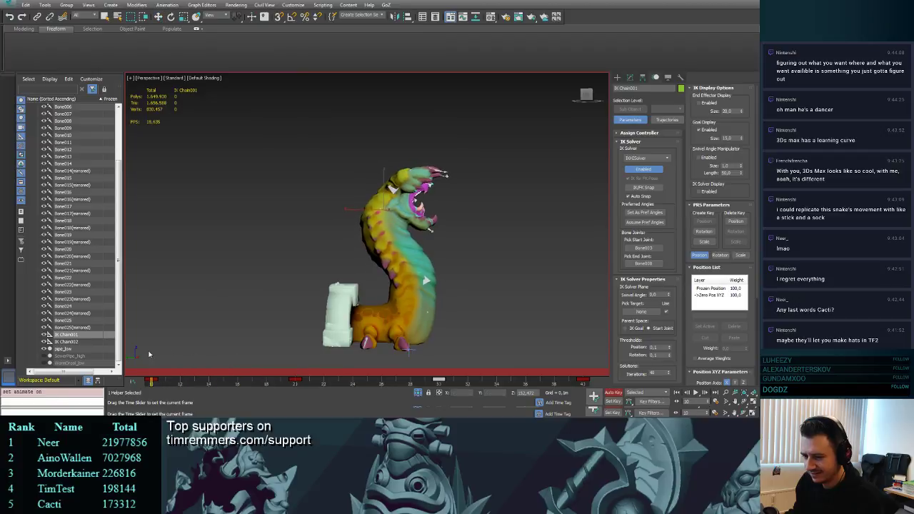
{"action": "middle_click_drag", "start_coordinate": [448, 252], "coordinate": [442, 243]}
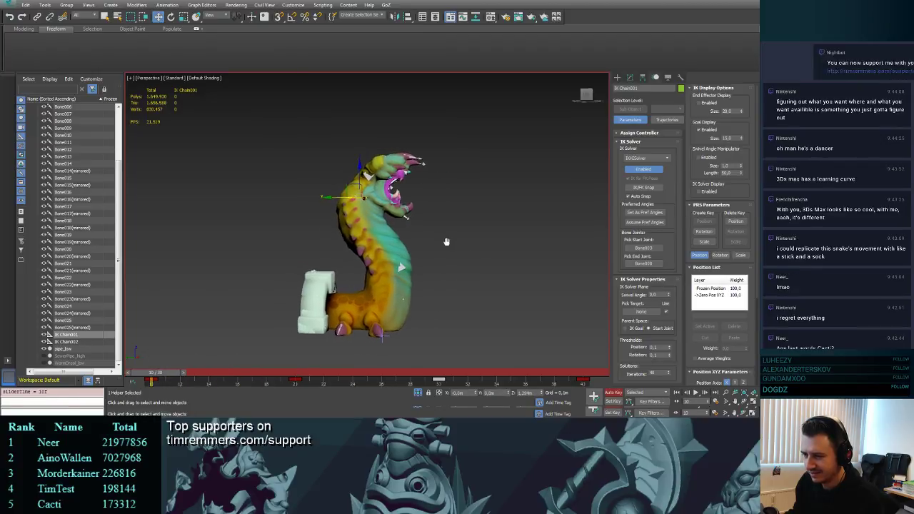
{"action": "key", "text": "l"}
{"action": "key", "text": "z"}
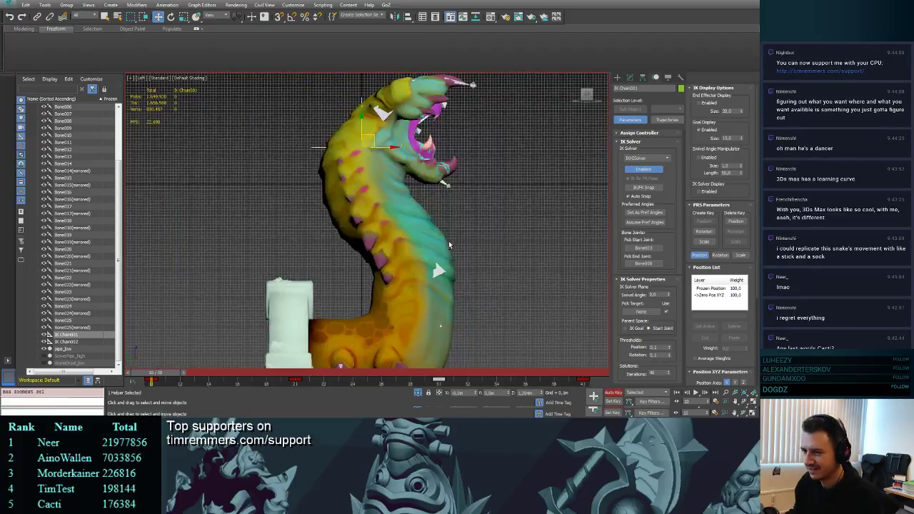
{"action": "middle_click_drag", "start_coordinate": [461, 217], "coordinate": [434, 244]}
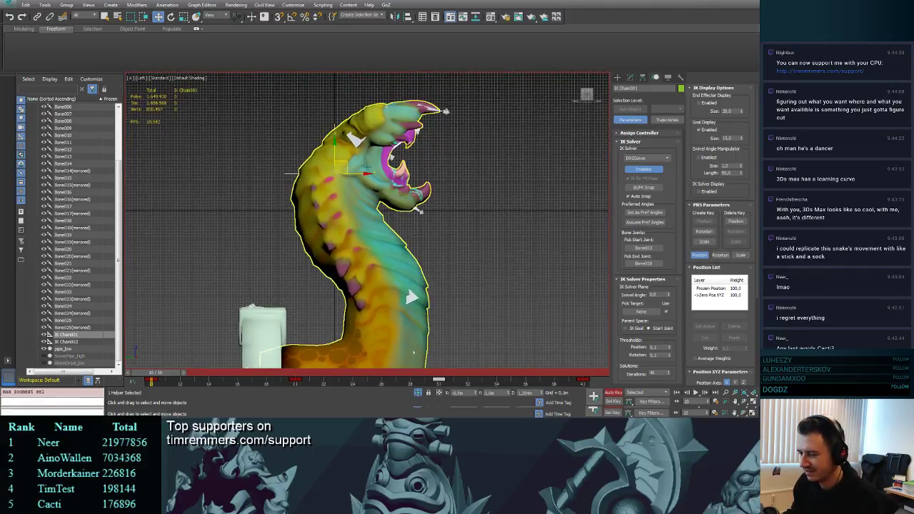
- Try moving IK Chain001 upward at frame 10 to test the neck's deformation, and undo each move
{"action": "mouse_move", "coordinate": [345, 160]}
{"action": "left_mouse_down"}
{"action": "mouse_move", "coordinate": [356, 175]}
{"action": "mouse_move", "coordinate": [360, 160]}
{"action": "mouse_move", "coordinate": [343, 150]}
{"action": "mouse_move", "coordinate": [345, 163]}
{"action": "mouse_move", "coordinate": [371, 170]}
{"action": "mouse_move", "coordinate": [354, 146]}
{"action": "mouse_move", "coordinate": [345, 153]}
{"action": "left_mouse_up"}
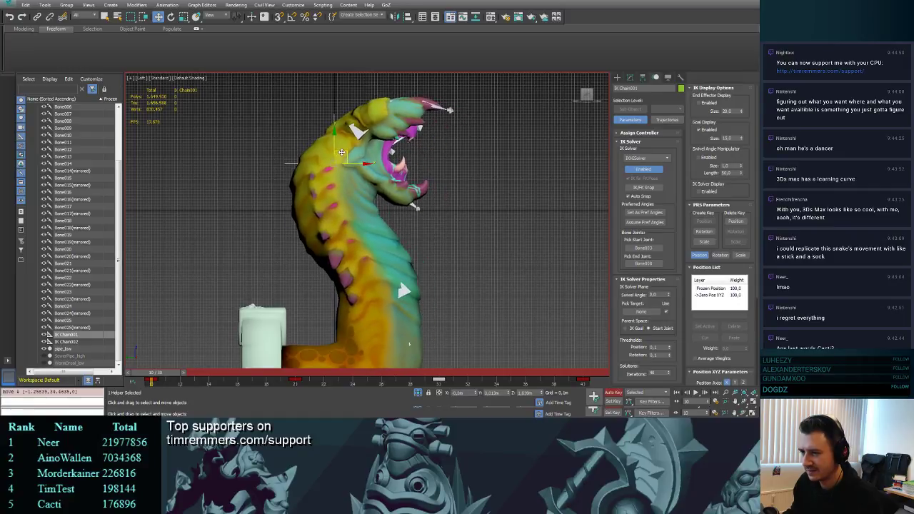
{"action": "key", "text": "ctrl+z"}
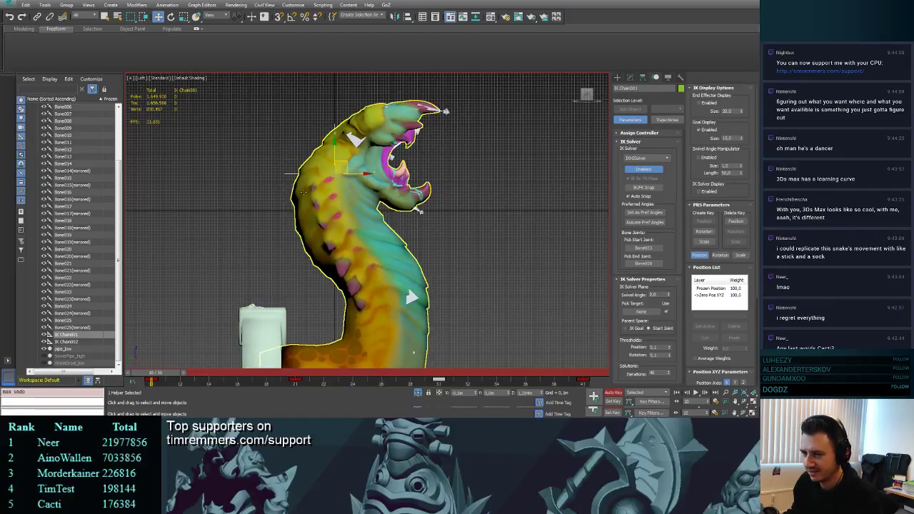
{"action": "mouse_move", "coordinate": [345, 163]}
{"action": "left_mouse_down"}
{"action": "mouse_move", "coordinate": [338, 146]}
{"action": "mouse_move", "coordinate": [364, 147]}
{"action": "mouse_move", "coordinate": [360, 136]}
{"action": "mouse_move", "coordinate": [349, 154]}
{"action": "left_mouse_up"}
{"action": "key", "text": "ctrl+z"}
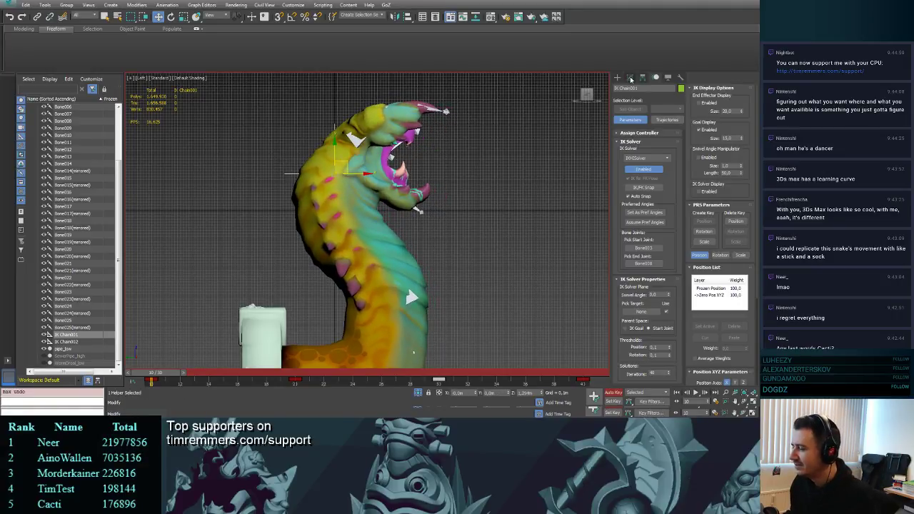
- Create a cylinder with a radius of about 0.78 m over the creature's neck in the left view, and turn off Auto Key
{"action": "left_click", "coordinate": [631, 78]}
{"action": "left_click", "coordinate": [618, 78]}
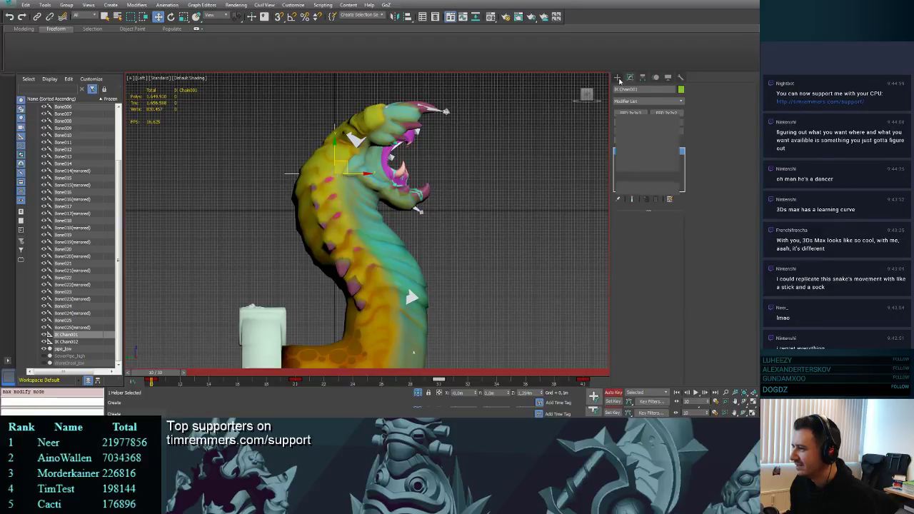
{"action": "left_click", "coordinate": [619, 89]}
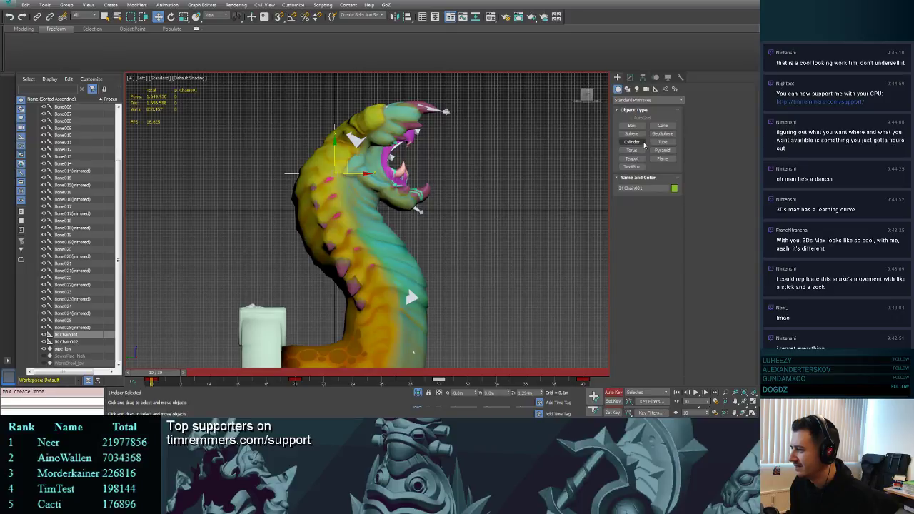
{"action": "left_click", "coordinate": [643, 143]}
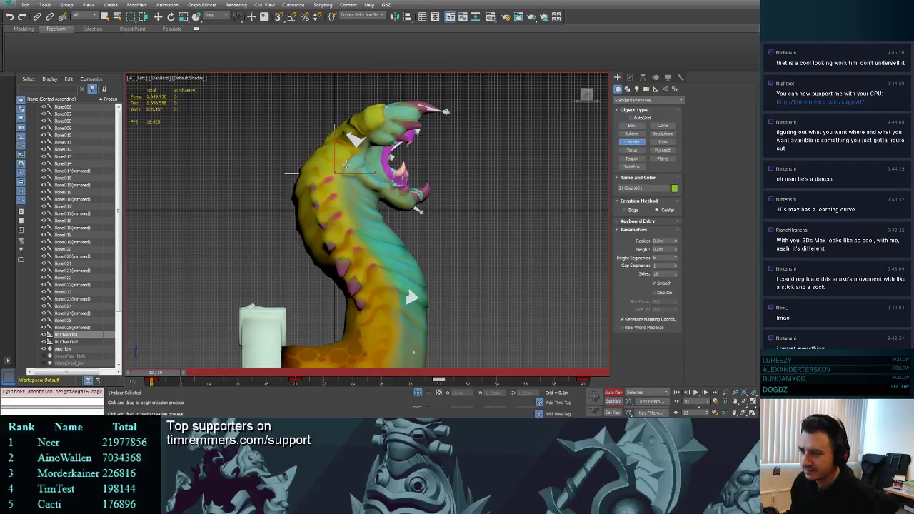
{"action": "left_click_drag", "start_coordinate": [345, 164], "coordinate": [360, 178]}
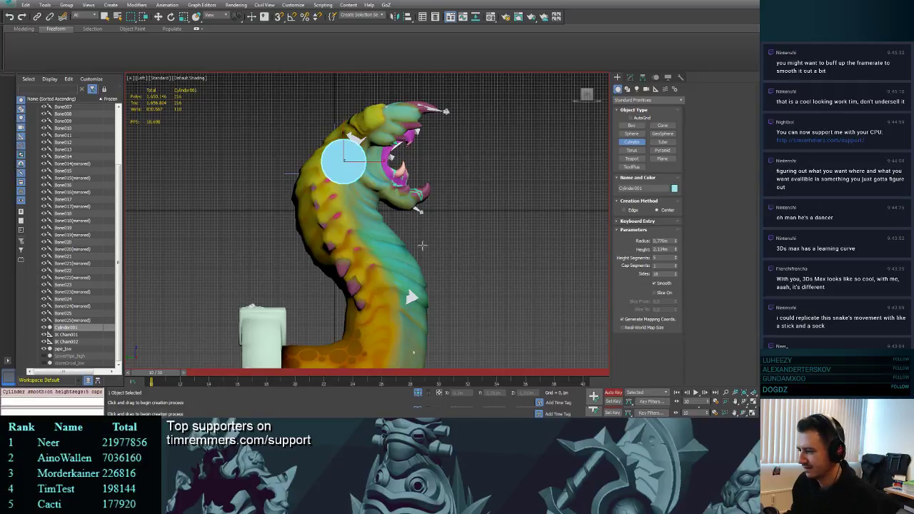
{"action": "left_click", "coordinate": [613, 394]}
- Move the cylinder slightly up and toward the creature's mouth, and try moving IK Chain001 alongside it for comparison
{"action": "key", "text": "w"}
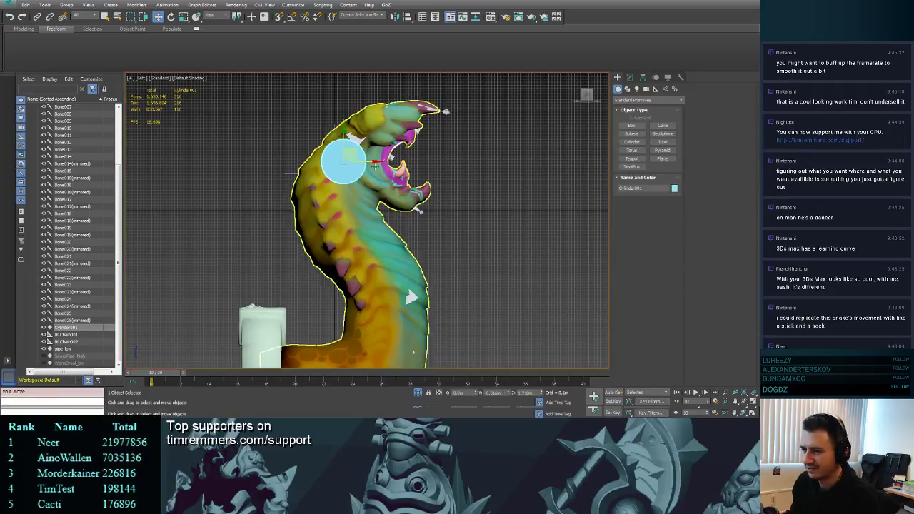
{"action": "mouse_move", "coordinate": [344, 159]}
{"action": "left_mouse_down"}
{"action": "mouse_move", "coordinate": [368, 142]}
{"action": "mouse_move", "coordinate": [356, 151]}
{"action": "left_mouse_up"}
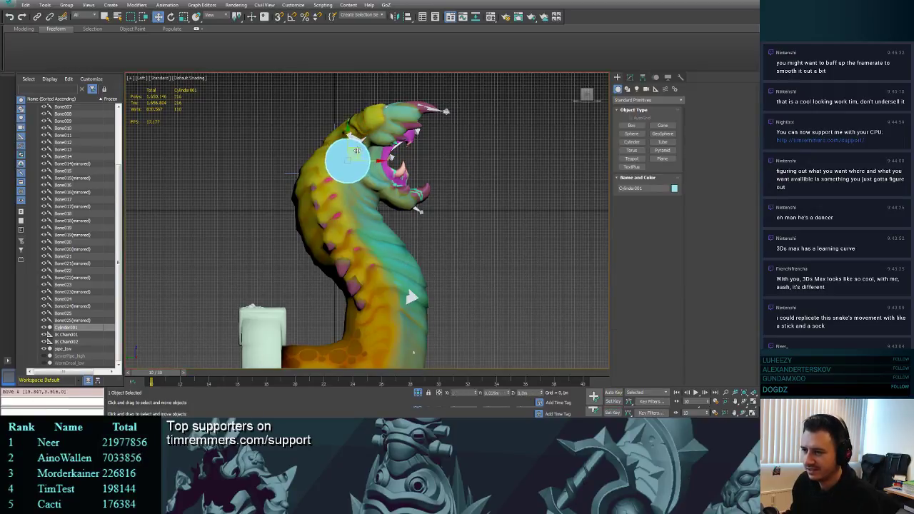
{"action": "left_click", "coordinate": [291, 175]}
{"action": "left_click", "coordinate": [355, 151]}
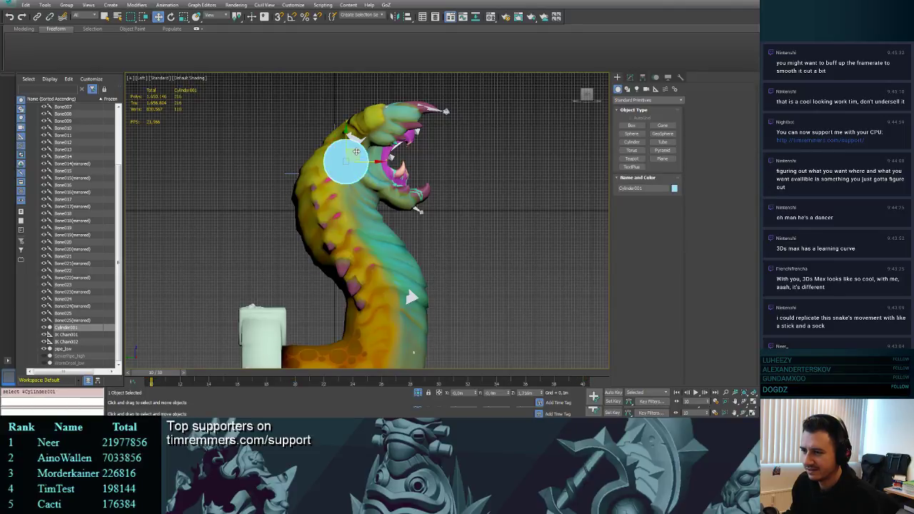
{"action": "left_click_drag", "start_coordinate": [360, 149], "coordinate": [363, 147]}
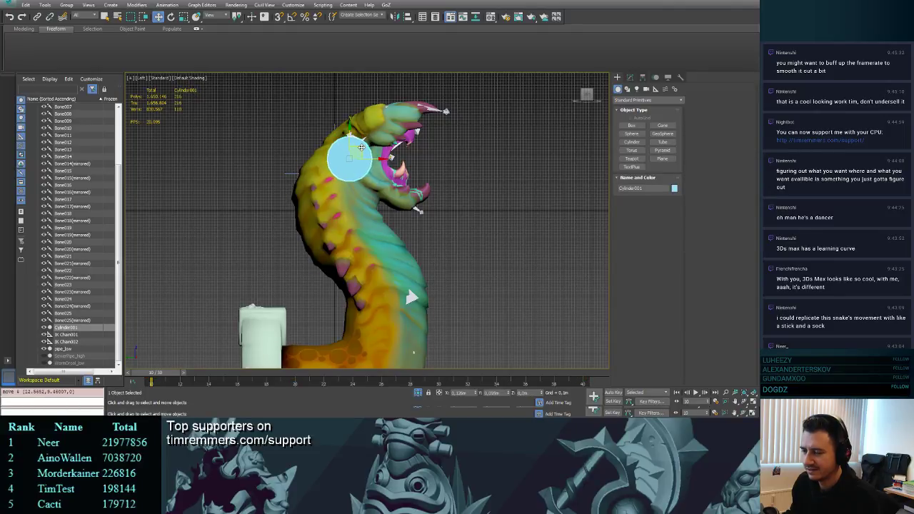
{"action": "left_click", "coordinate": [291, 174]}
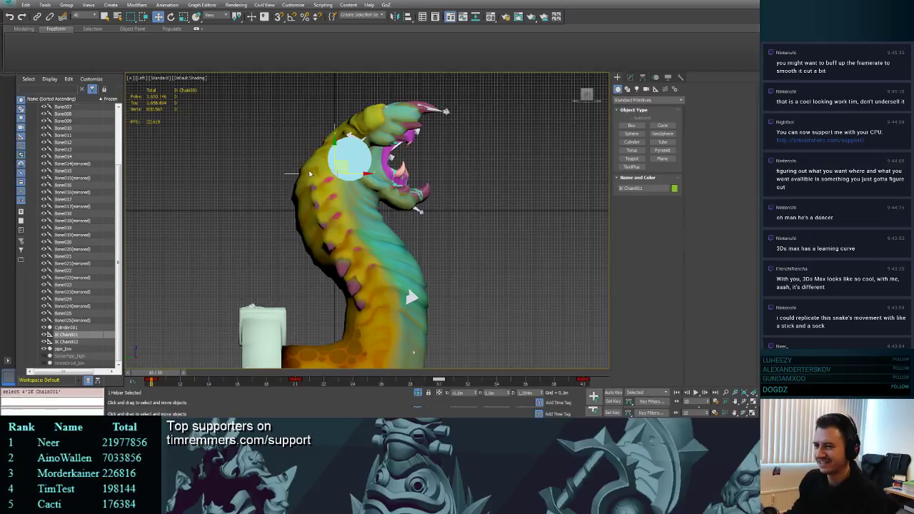
{"action": "mouse_move", "coordinate": [343, 160]}
{"action": "left_mouse_down"}
{"action": "mouse_move", "coordinate": [371, 162]}
{"action": "mouse_move", "coordinate": [367, 150]}
{"action": "mouse_move", "coordinate": [345, 145]}
{"action": "left_mouse_up"}
- Scale the cylinder down to about 89% and reposition it on the neck, and try moving IK Chain001 against it
{"action": "left_click", "coordinate": [365, 149]}
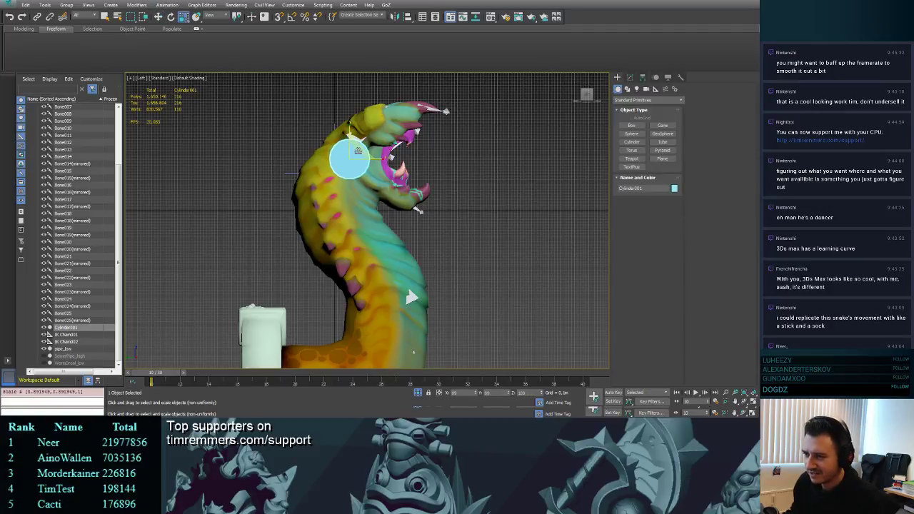
{"action": "key", "text": "w"}
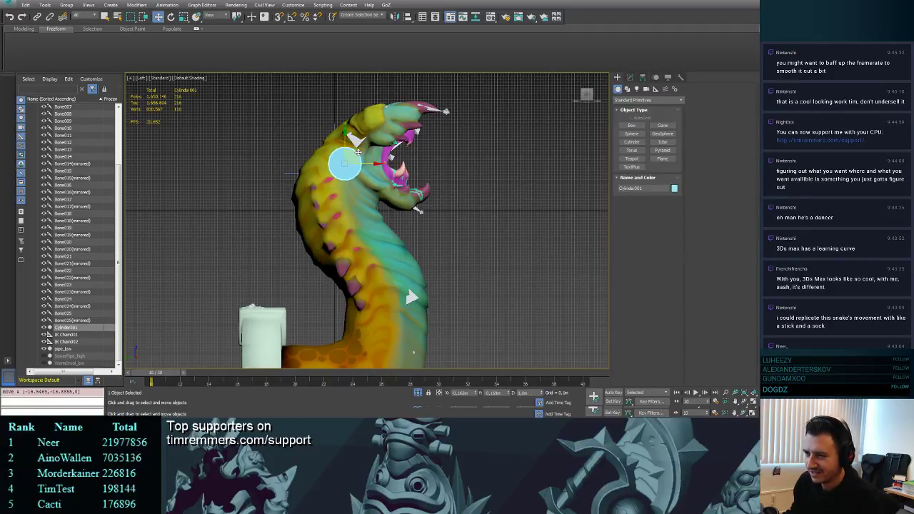
{"action": "left_click", "coordinate": [292, 173]}
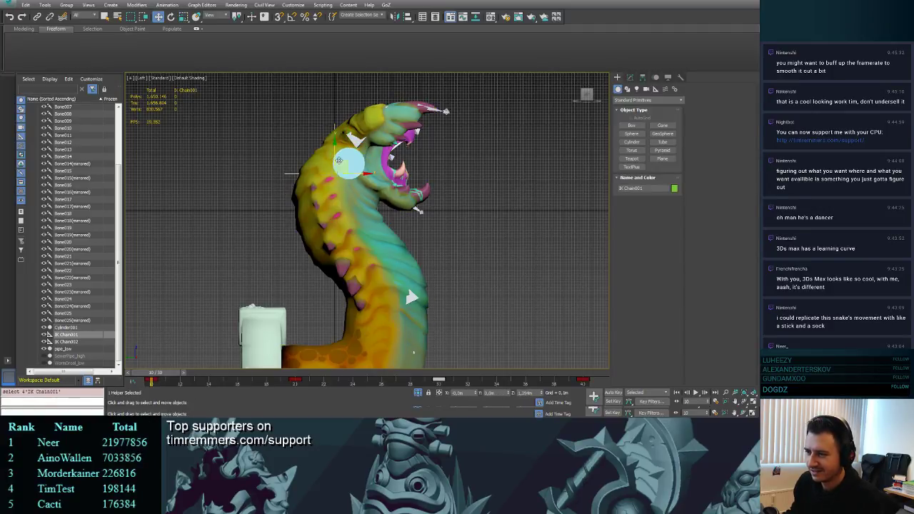
{"action": "mouse_move", "coordinate": [340, 160]}
{"action": "left_mouse_down"}
{"action": "mouse_move", "coordinate": [364, 159]}
{"action": "mouse_move", "coordinate": [341, 141]}
{"action": "mouse_move", "coordinate": [356, 157]}
{"action": "left_mouse_up"}
- Scale the cylinder down further, undoing the accidental scaling of the worm mesh, and move it closer to IK Chain001's goal
{"action": "left_click", "coordinate": [360, 152]}
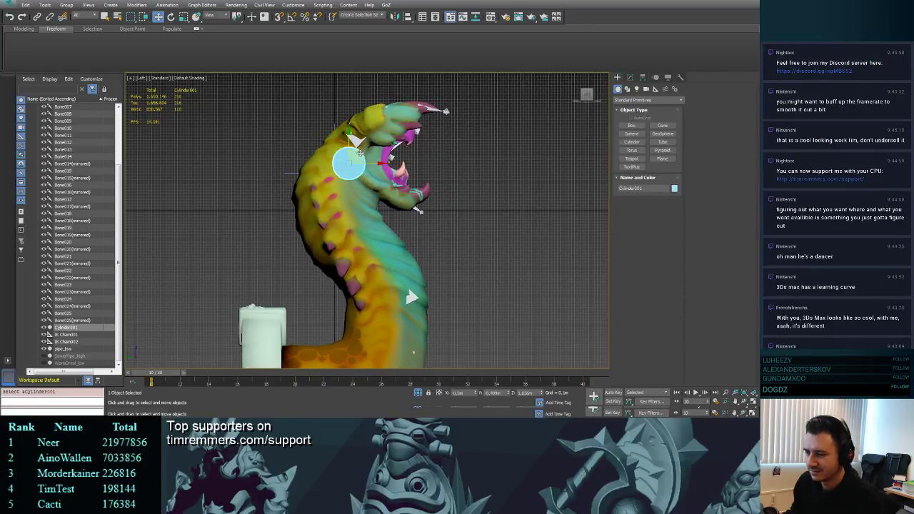
{"action": "key", "text": "r"}
{"action": "left_click", "coordinate": [379, 155]}
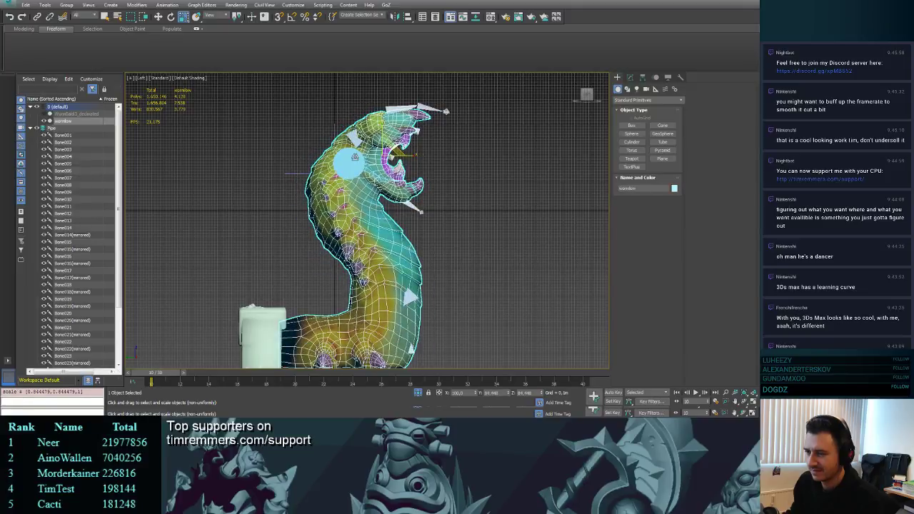
{"action": "key", "text": "ctrl+z"}
{"action": "left_click", "coordinate": [353, 161]}
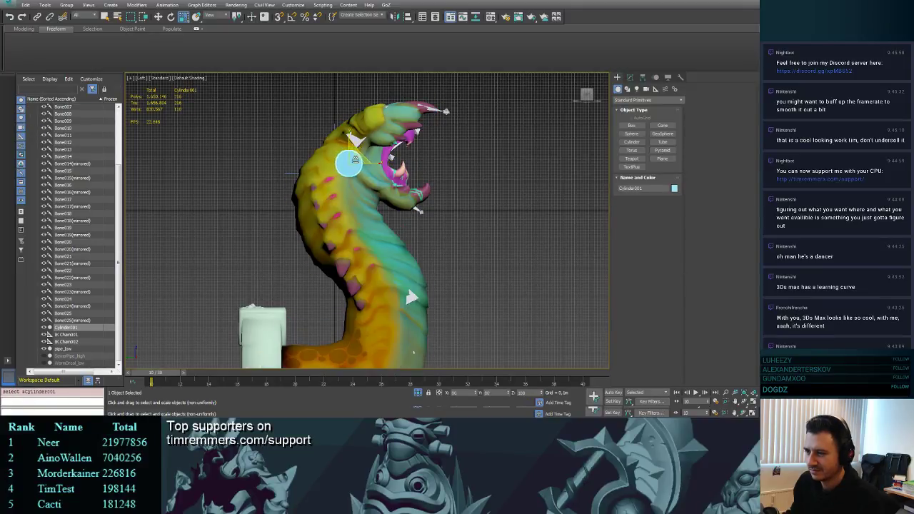
{"action": "key", "text": "w"}
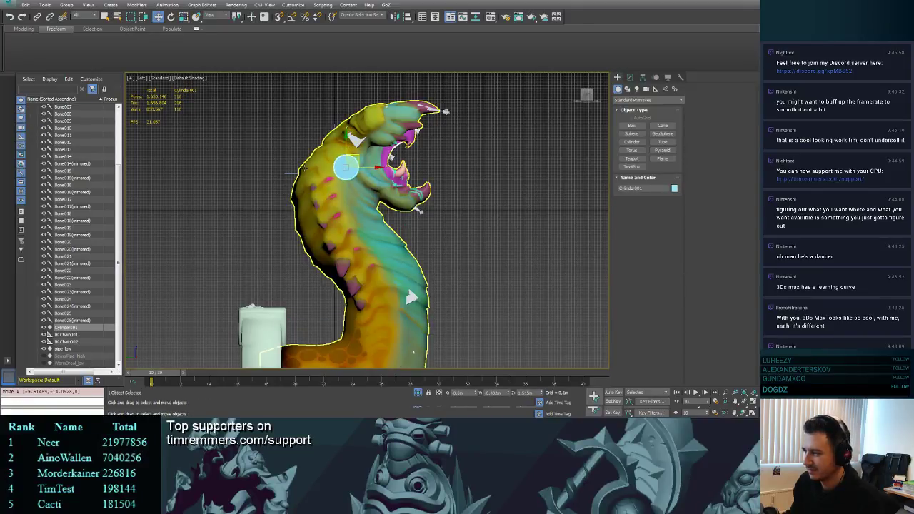
- Try moving IK Chain001 around beside the resized cylinder, and undo the moves
{"action": "left_click", "coordinate": [292, 176]}
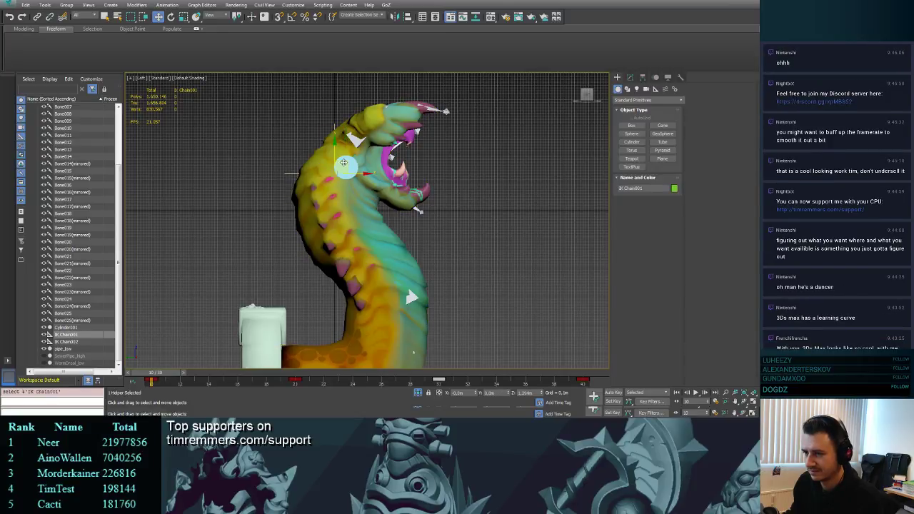
{"action": "left_click_drag", "start_coordinate": [344, 161], "coordinate": [364, 162]}
{"action": "mouse_move", "coordinate": [346, 154]}
{"action": "left_mouse_down"}
{"action": "mouse_move", "coordinate": [337, 168]}
{"action": "mouse_move", "coordinate": [357, 158]}
{"action": "mouse_move", "coordinate": [344, 147]}
{"action": "left_mouse_up"}
{"action": "key", "text": "ctrl+z"}
{"action": "left_click", "coordinate": [431, 188]}
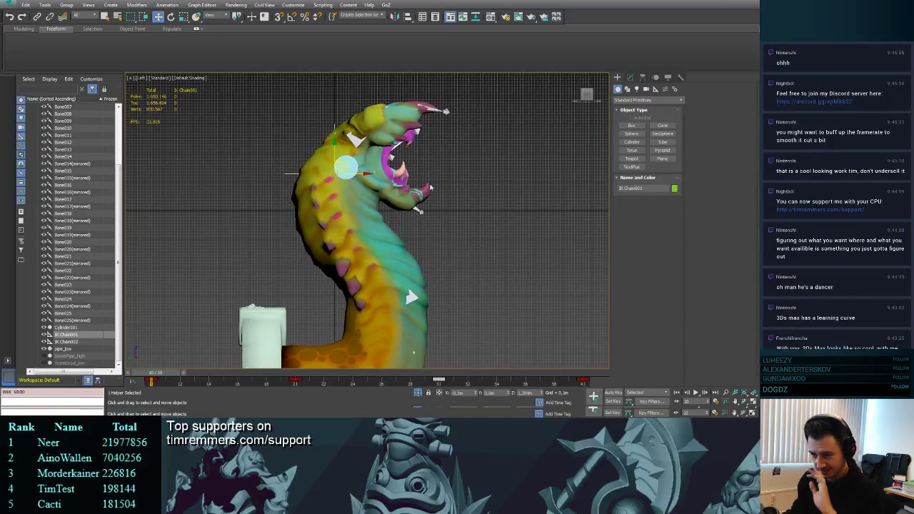
{"action": "left_click", "coordinate": [350, 197]}
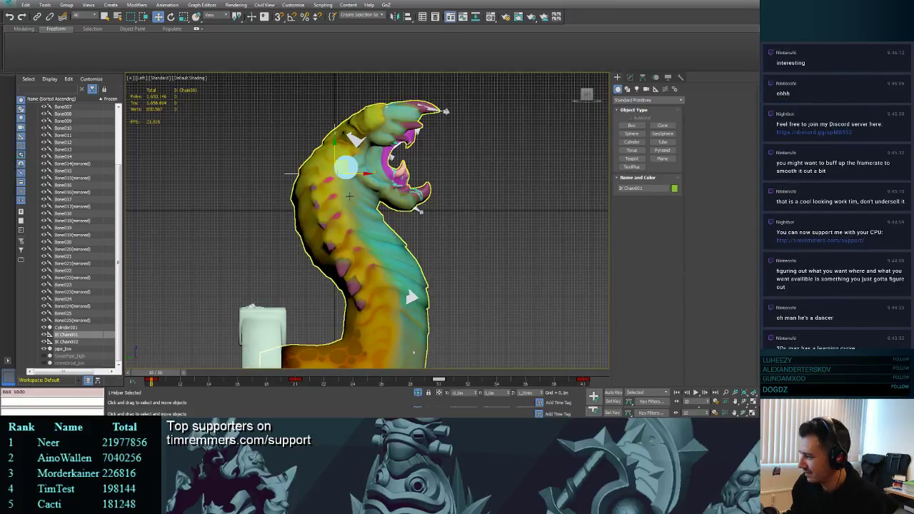
{"action": "left_click", "coordinate": [275, 247]}
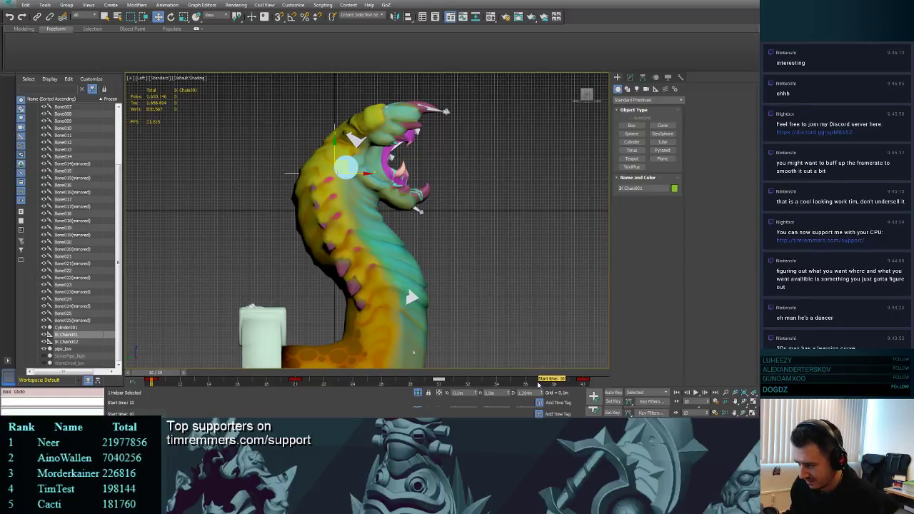
- Extend the active time range to frame 60, delete IK Chain001's keys after frame 10, and return to frame 10
{"action": "key", "text": "period"}
{"action": "right_click_drag", "start_coordinate": [542, 385], "coordinate": [252, 384], "text": "ctrl+alt"}
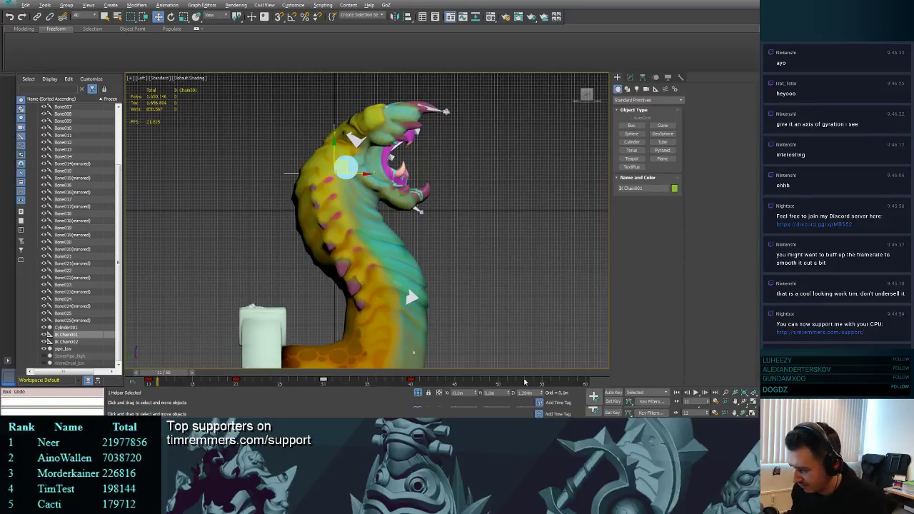
{"action": "right_click_drag", "start_coordinate": [524, 384], "coordinate": [602, 385], "text": "ctrl+alt"}
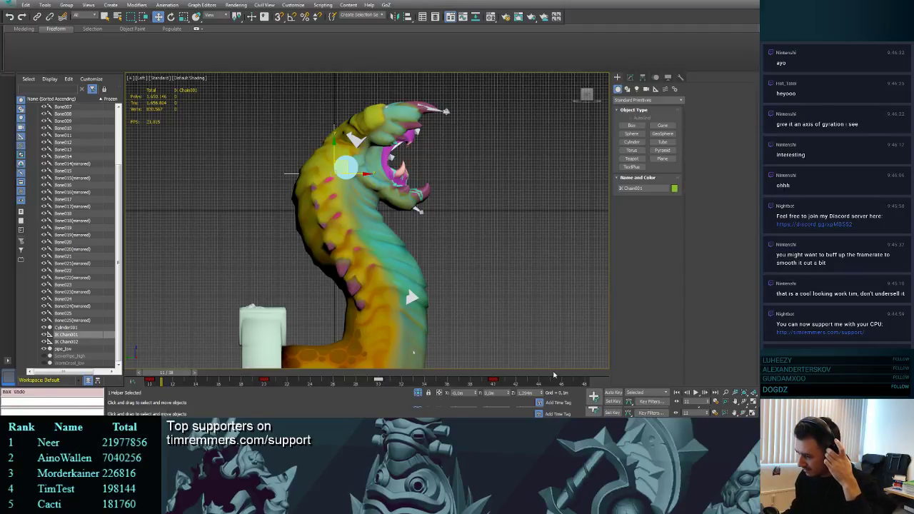
{"action": "right_click_drag", "start_coordinate": [567, 384], "coordinate": [425, 387], "text": "ctrl+alt"}
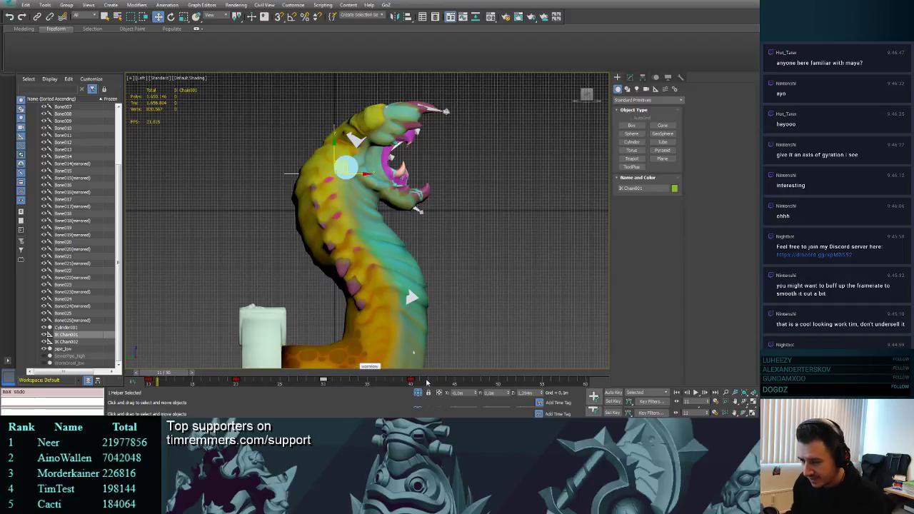
{"action": "left_click_drag", "start_coordinate": [427, 382], "coordinate": [251, 375]}
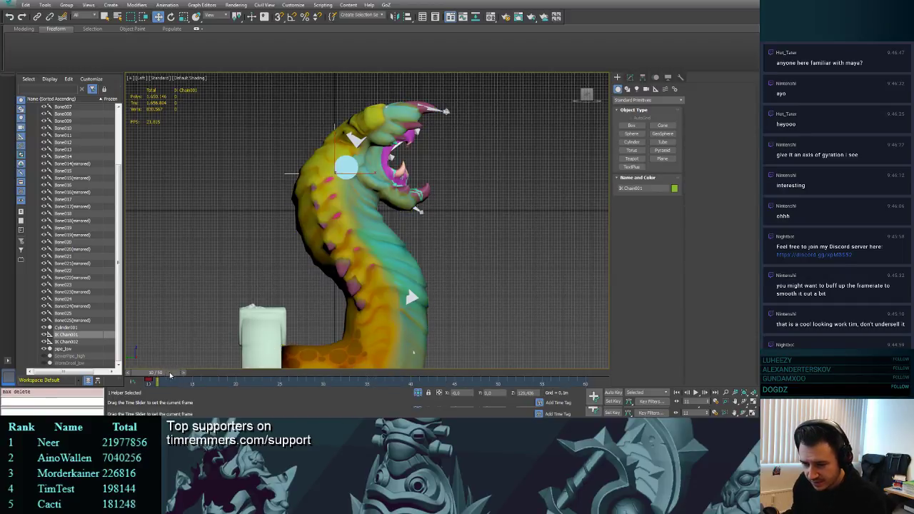
{"action": "left_click_drag", "start_coordinate": [173, 372], "coordinate": [165, 373]}
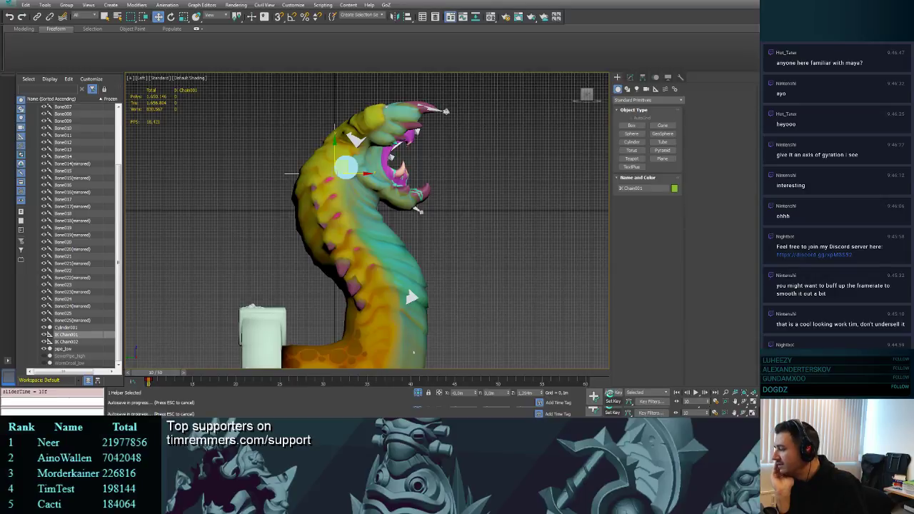
- With Auto Key on, move IK Chain001 forward and slightly down at frame 20, and forward and up at frame 30
{"action": "left_click", "coordinate": [612, 393]}
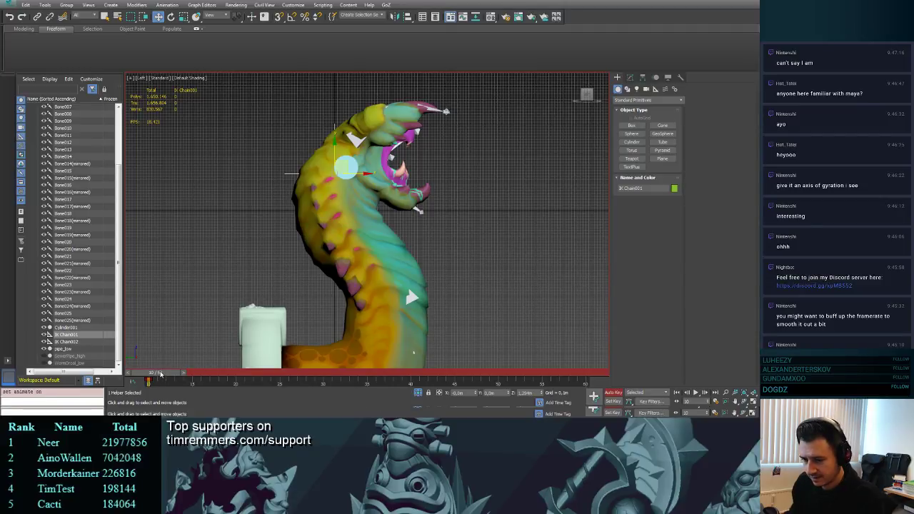
{"action": "left_click_drag", "start_coordinate": [160, 373], "coordinate": [238, 373]}
{"action": "key", "text": "w"}
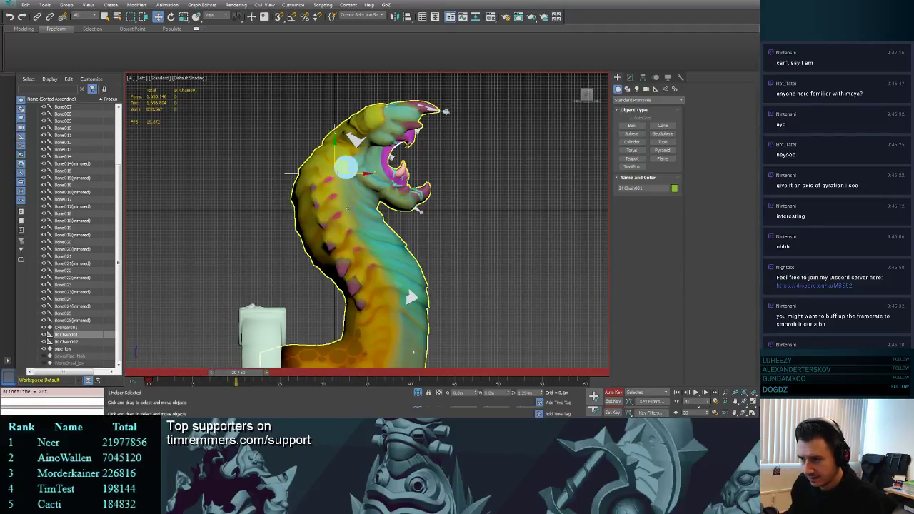
{"action": "mouse_move", "coordinate": [344, 162]}
{"action": "left_mouse_down"}
{"action": "mouse_move", "coordinate": [339, 155]}
{"action": "mouse_move", "coordinate": [346, 166]}
{"action": "left_mouse_up"}
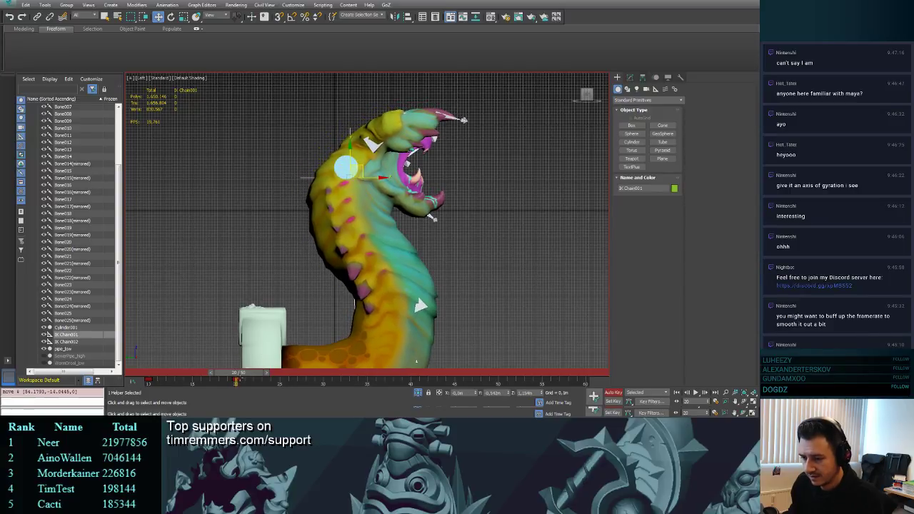
{"action": "left_click_drag", "start_coordinate": [243, 377], "coordinate": [323, 376]}
{"action": "left_click_drag", "start_coordinate": [363, 166], "coordinate": [369, 157]}
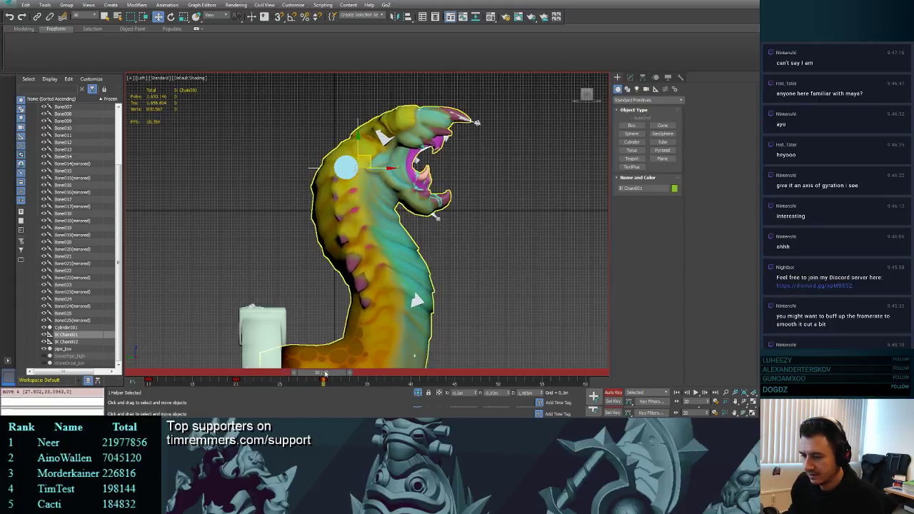
- Move IK Chain001 back and up at frame 40, and farther back and slightly down at frame 50, to continue the circular motion
{"action": "left_click_drag", "start_coordinate": [323, 373], "coordinate": [411, 373]}
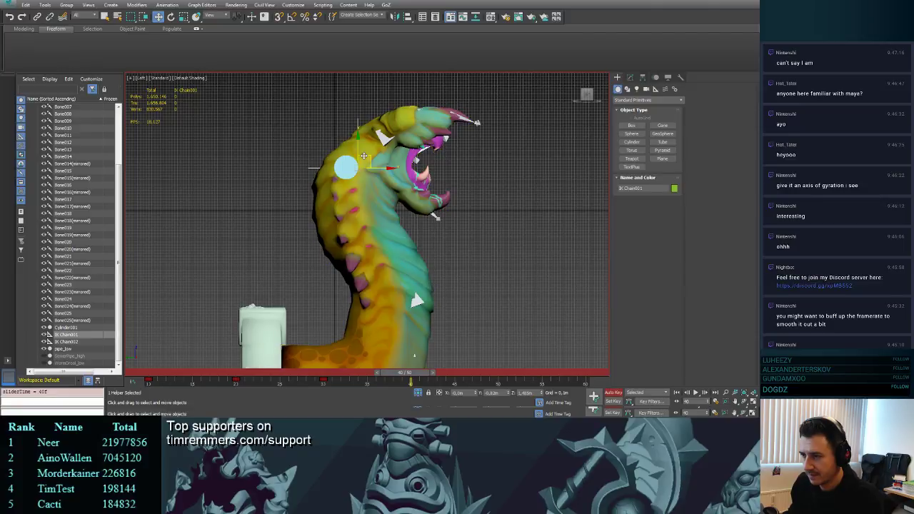
{"action": "left_click_drag", "start_coordinate": [365, 156], "coordinate": [357, 145]}
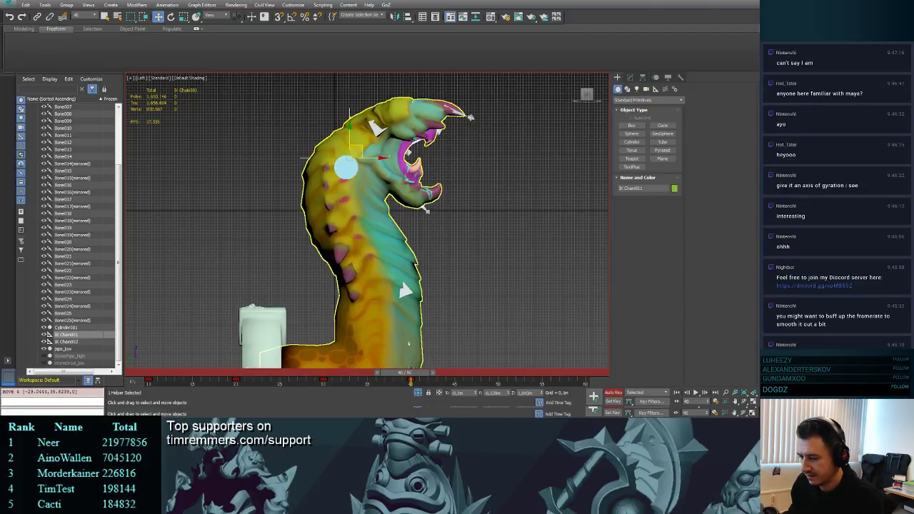
{"action": "left_click_drag", "start_coordinate": [411, 373], "coordinate": [499, 375]}
{"action": "key", "text": "w"}
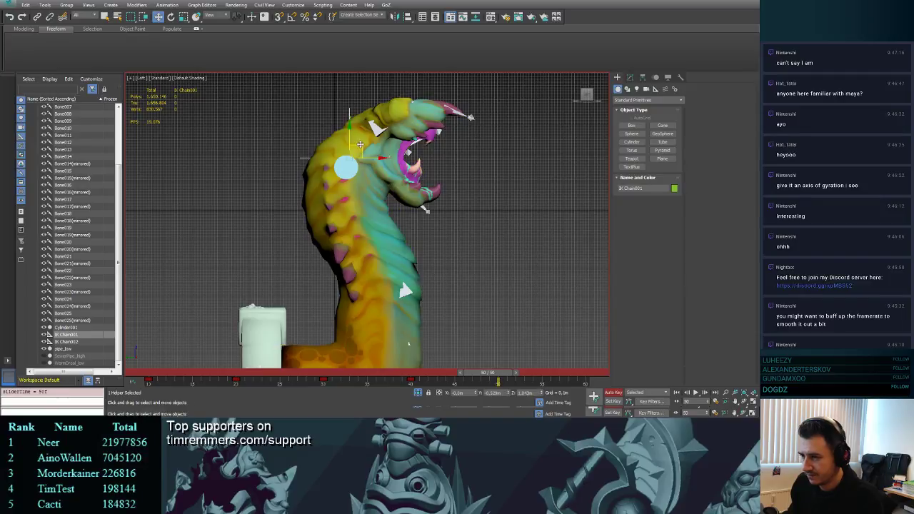
{"action": "left_click_drag", "start_coordinate": [356, 145], "coordinate": [346, 149]}
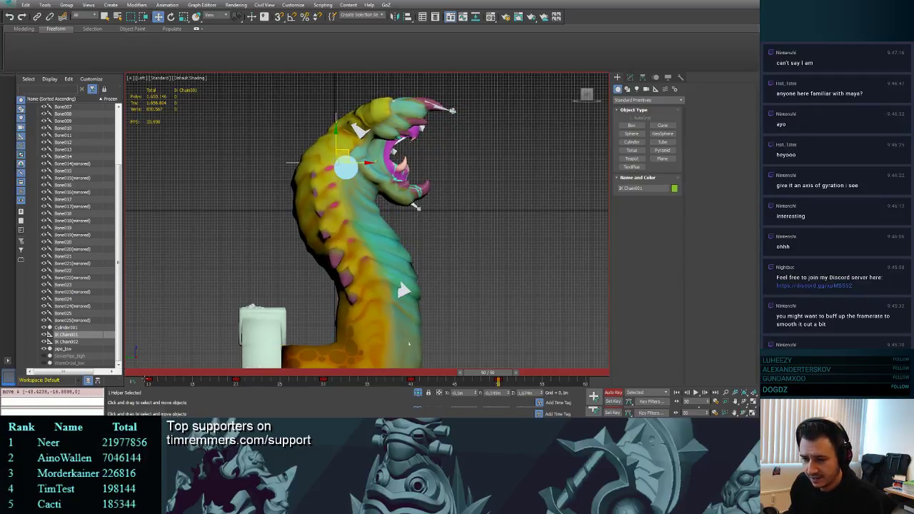
- Copy IK Chain001's key from frame 10 to frame 60 to close the loop, and play back the animation
{"action": "left_click", "coordinate": [147, 380]}
{"action": "left_click_drag", "start_coordinate": [148, 379], "coordinate": [315, 377]}
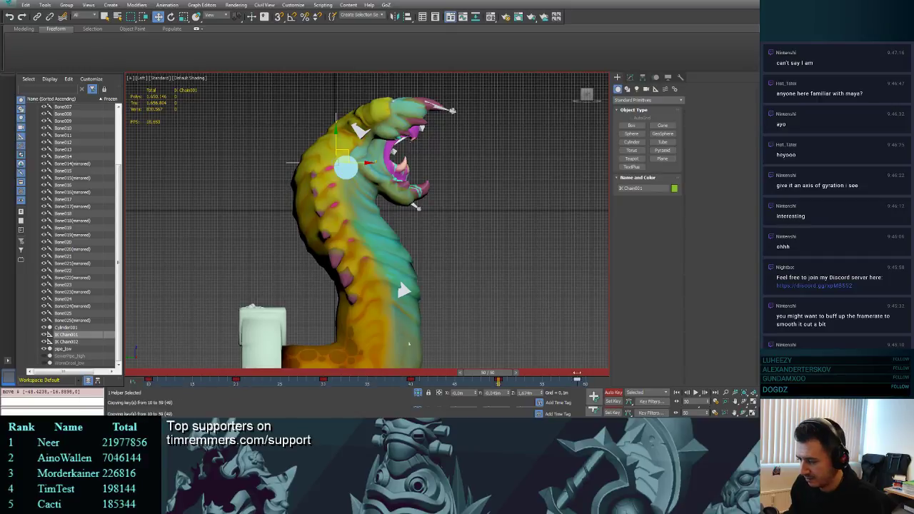
{"action": "left_click_drag", "start_coordinate": [577, 373], "coordinate": [593, 372], "text": "shift"}
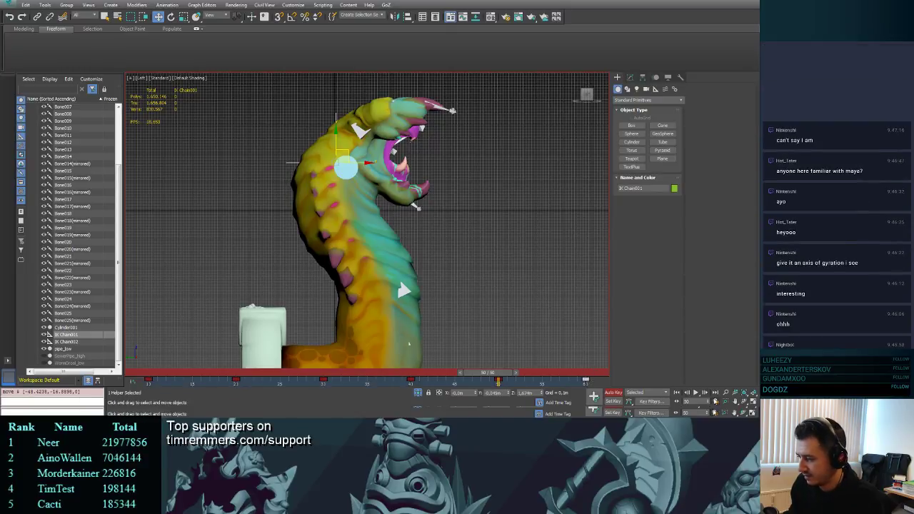
{"action": "left_click", "coordinate": [697, 393]}
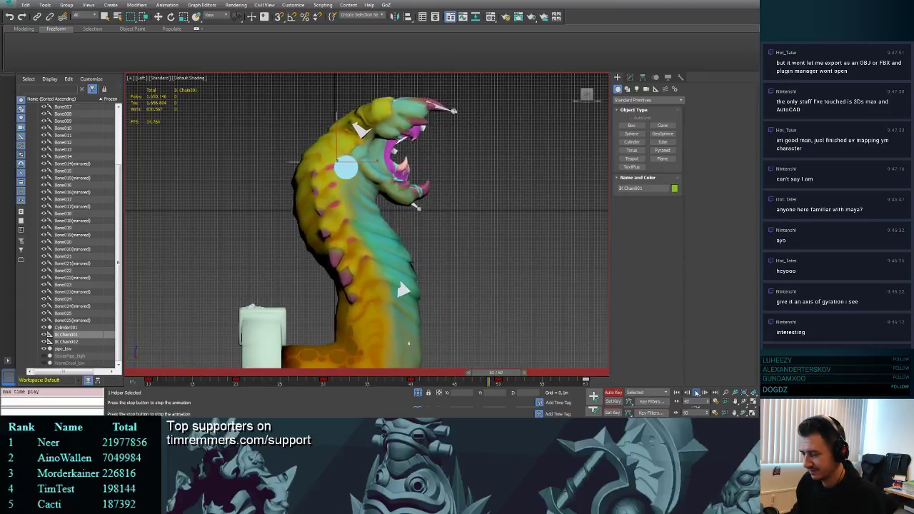
{"action": "left_click", "coordinate": [696, 392]}
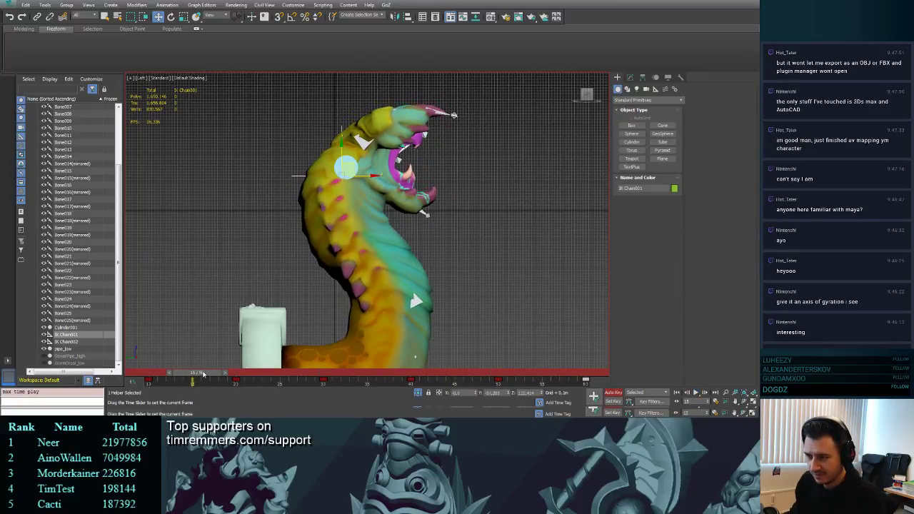
- Refine the circular motion by adjusting IK Chain001's position at frame 15 and nudging it slightly down at frame 20
{"action": "mouse_move", "coordinate": [206, 373]}
{"action": "left_mouse_down"}
{"action": "mouse_move", "coordinate": [243, 371]}
{"action": "mouse_move", "coordinate": [199, 374]}
{"action": "left_mouse_up"}
{"action": "key", "text": "w"}
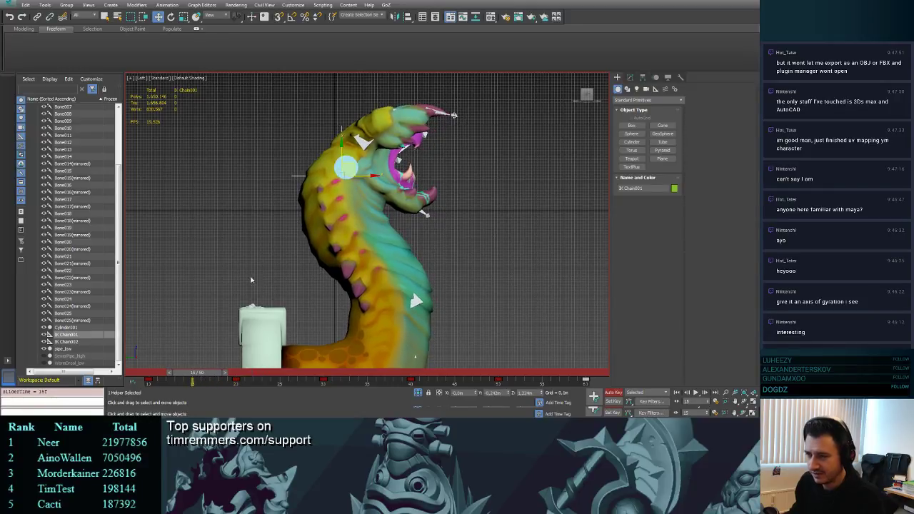
{"action": "left_click_drag", "start_coordinate": [352, 166], "coordinate": [351, 165]}
{"action": "left_click_drag", "start_coordinate": [198, 374], "coordinate": [228, 374]}
{"action": "left_click", "coordinate": [349, 174]}
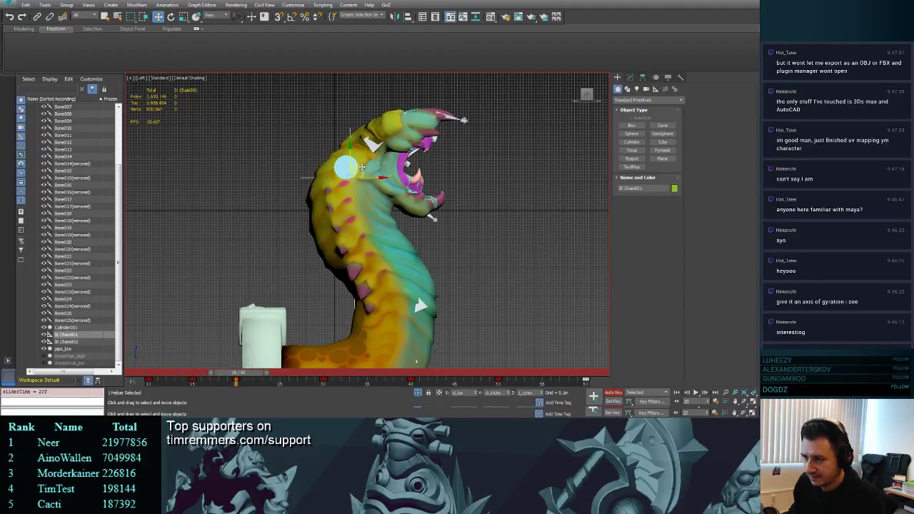
{"action": "left_click_drag", "start_coordinate": [363, 166], "coordinate": [362, 168]}
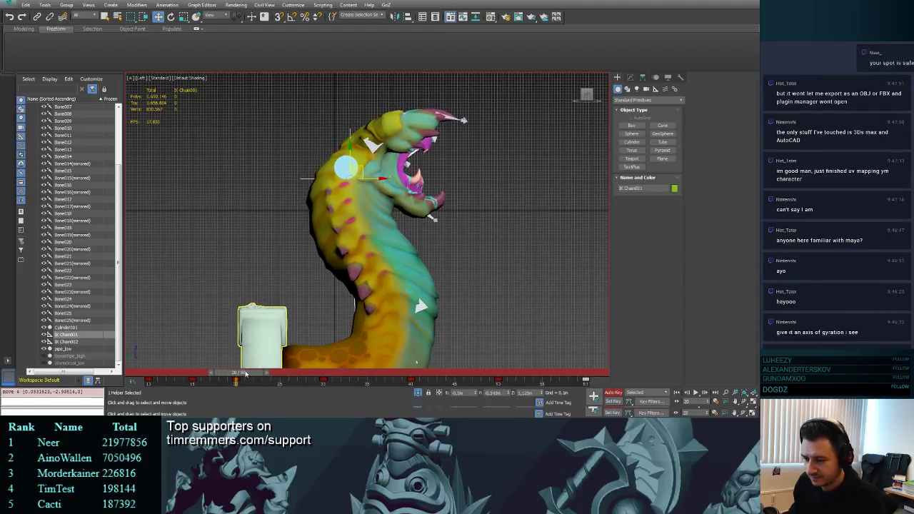
- Nudge IK Chain001 slightly back and down at frame 25, and slightly forward and up at frame 35
{"action": "left_click_drag", "start_coordinate": [238, 373], "coordinate": [282, 374]}
{"action": "key", "text": "w"}
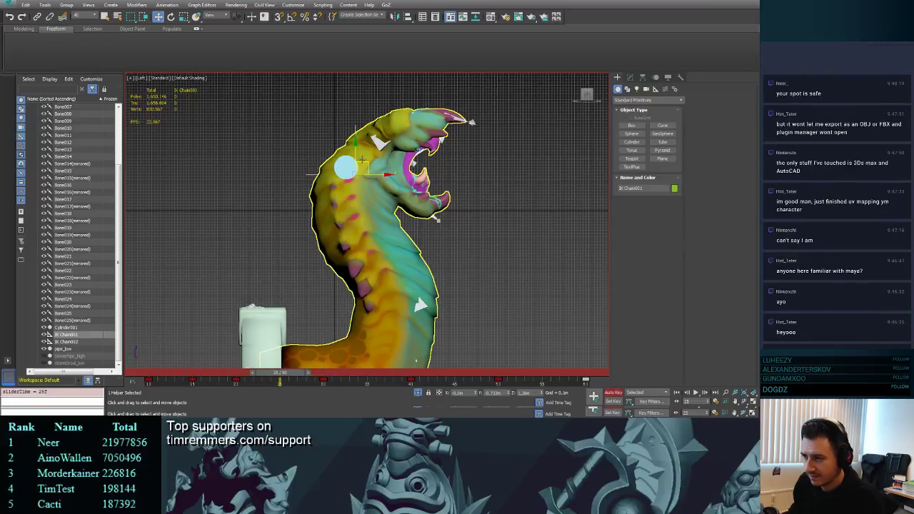
{"action": "left_click_drag", "start_coordinate": [361, 164], "coordinate": [362, 163]}
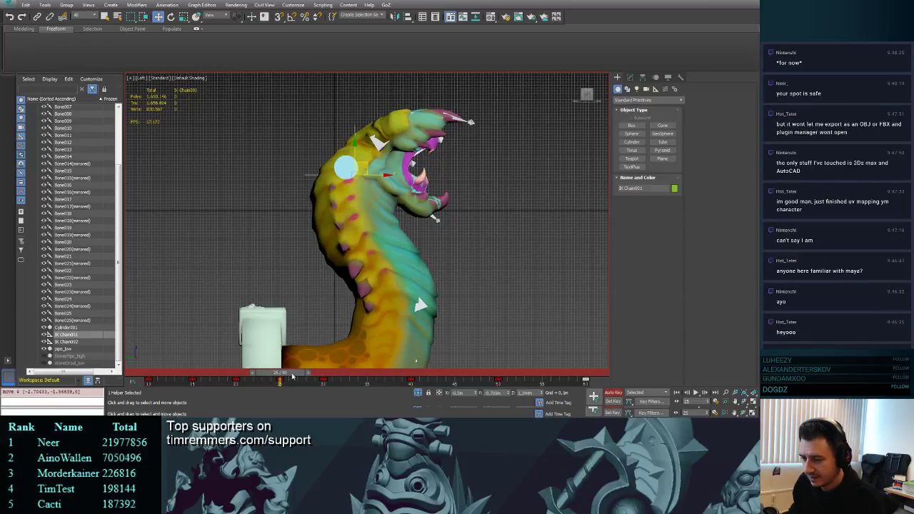
{"action": "left_click_drag", "start_coordinate": [281, 372], "coordinate": [366, 373]}
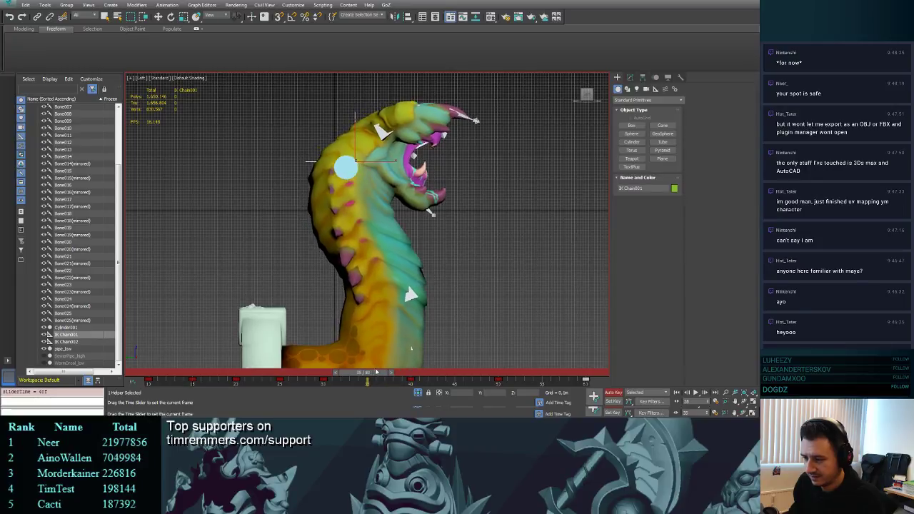
{"action": "key", "text": "w"}
{"action": "left_click_drag", "start_coordinate": [363, 152], "coordinate": [365, 151]}
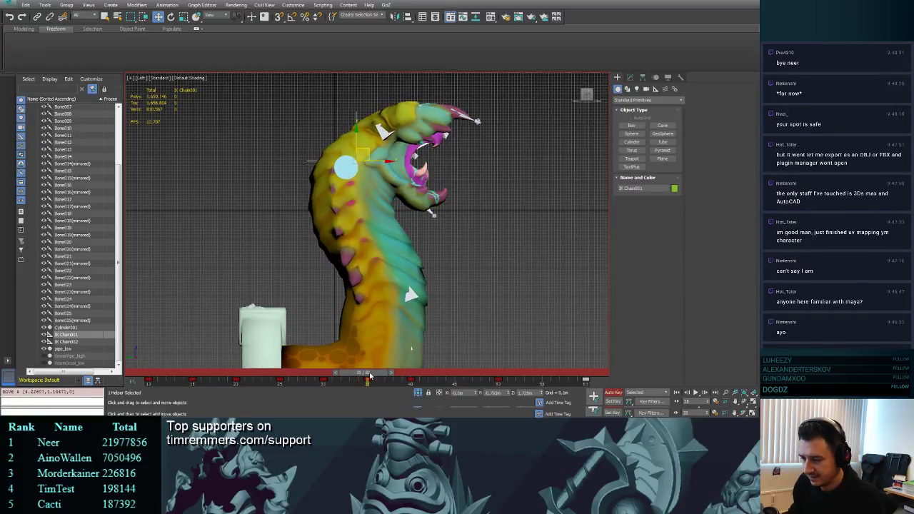
- Nudge IK Chain001 slightly back at frame 40, and back and up at frame 45
{"action": "left_click_drag", "start_coordinate": [366, 372], "coordinate": [415, 375]}
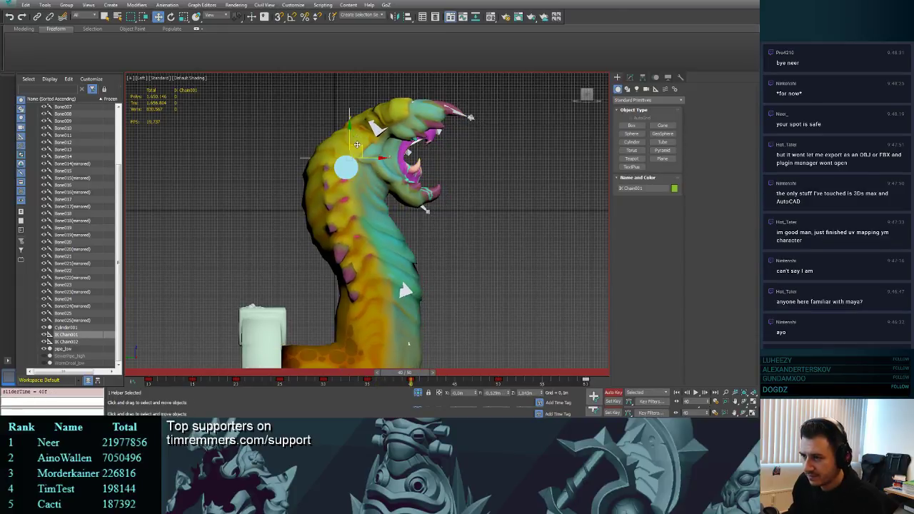
{"action": "left_click_drag", "start_coordinate": [357, 145], "coordinate": [358, 146]}
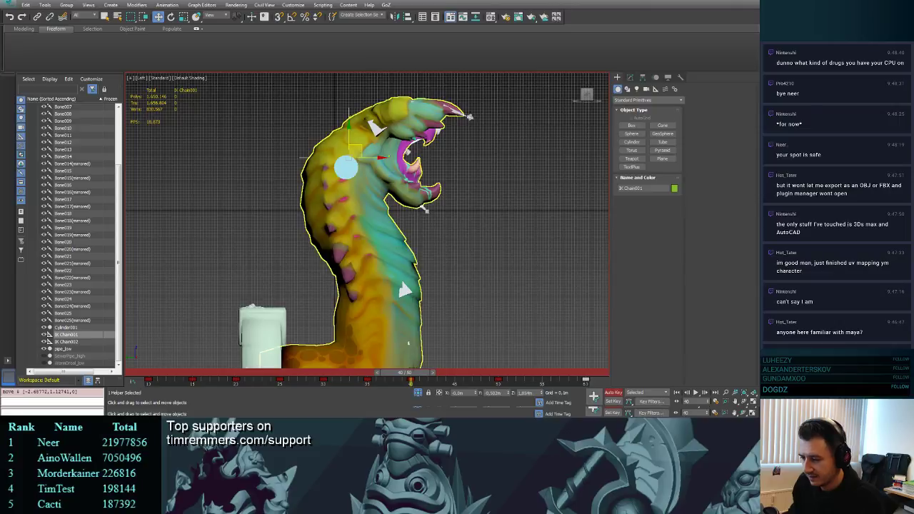
{"action": "left_click_drag", "start_coordinate": [418, 374], "coordinate": [463, 374]}
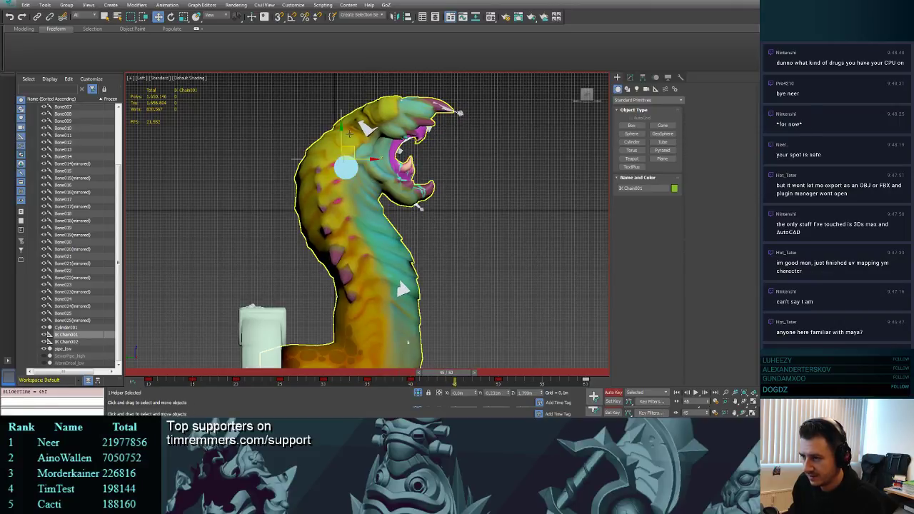
{"action": "left_click_drag", "start_coordinate": [352, 144], "coordinate": [343, 140]}
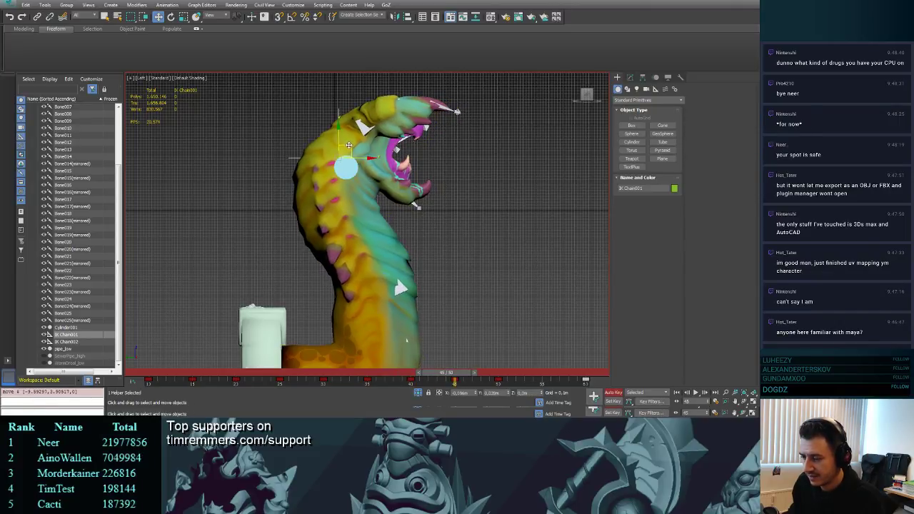
- Nudge IK Chain001 slightly back at frame 50, and back and down at frame 55, and play back the loop
{"action": "left_click_drag", "start_coordinate": [457, 381], "coordinate": [500, 375]}
{"action": "key", "text": "w"}
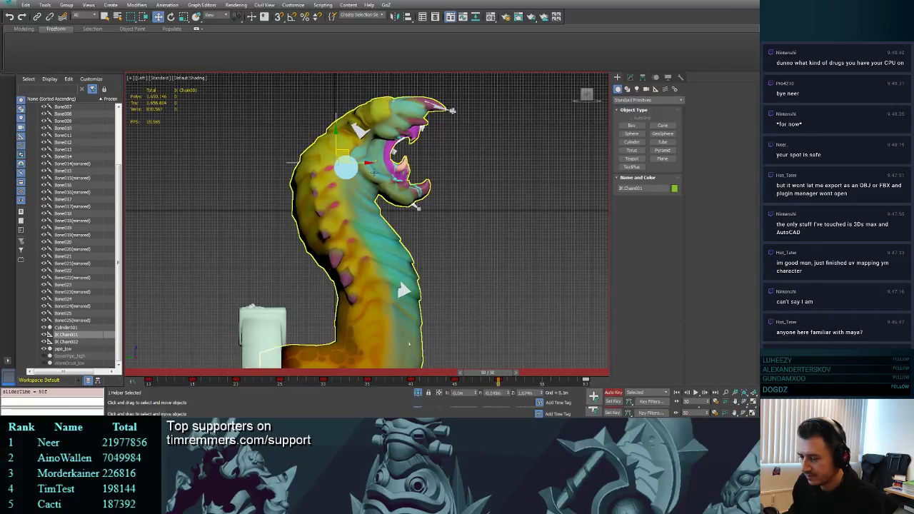
{"action": "left_click_drag", "start_coordinate": [346, 148], "coordinate": [347, 148]}
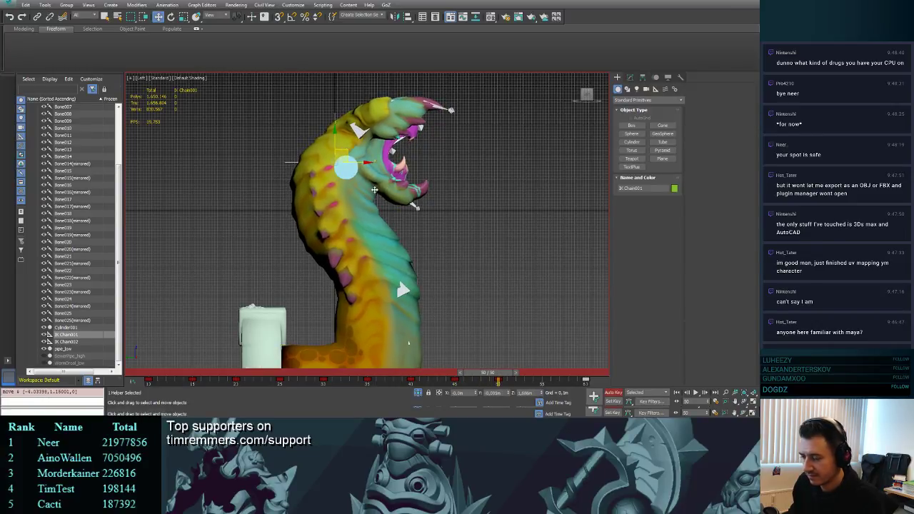
{"action": "left_click_drag", "start_coordinate": [492, 373], "coordinate": [536, 372]}
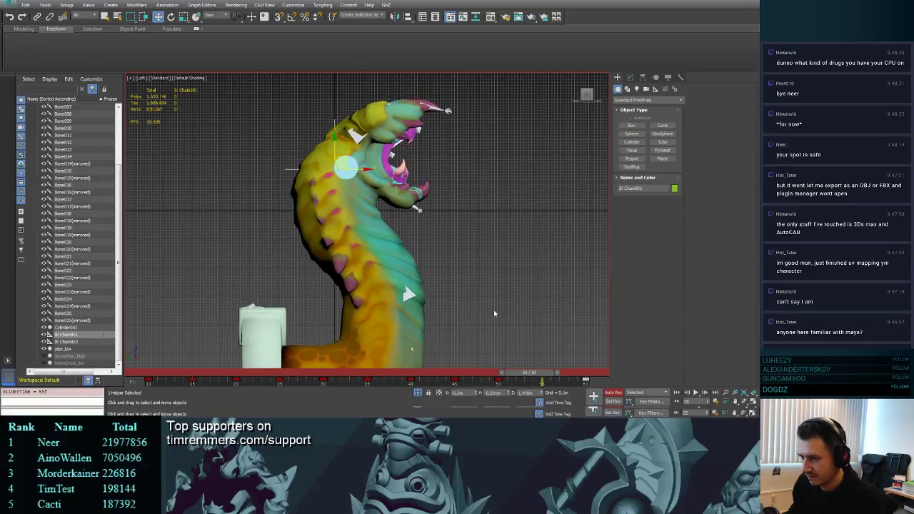
{"action": "left_click_drag", "start_coordinate": [346, 158], "coordinate": [345, 159]}
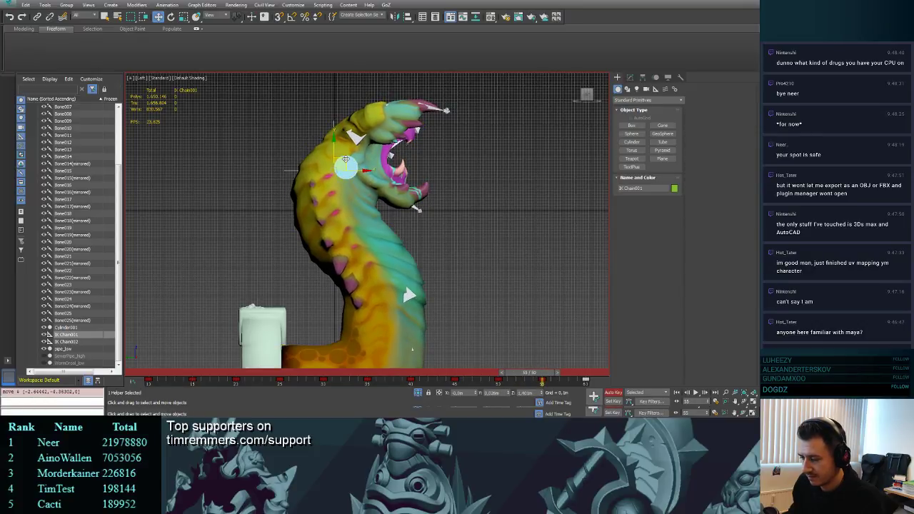
{"action": "left_click_drag", "start_coordinate": [528, 373], "coordinate": [585, 377]}
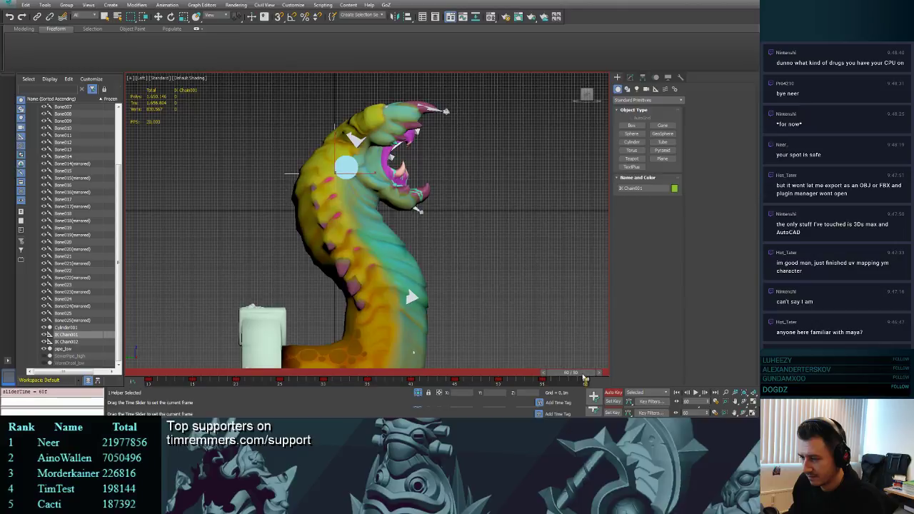
{"action": "left_click", "coordinate": [695, 391]}
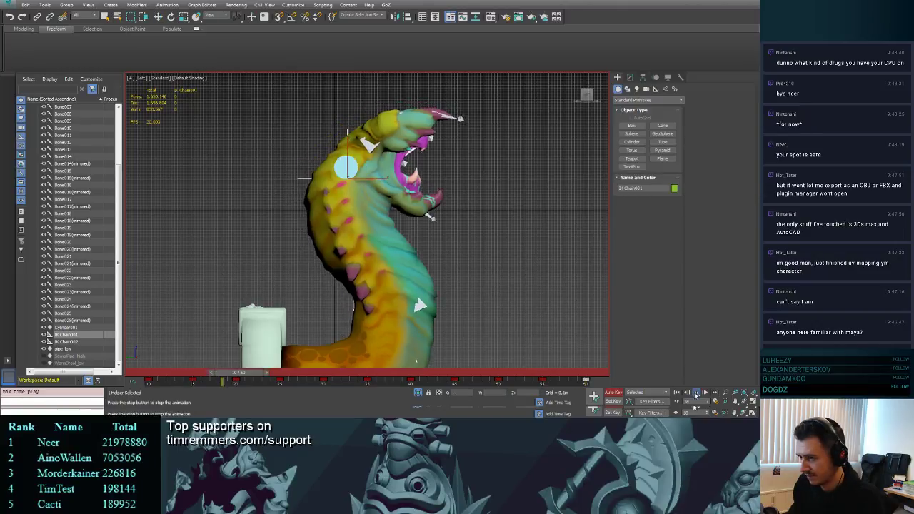
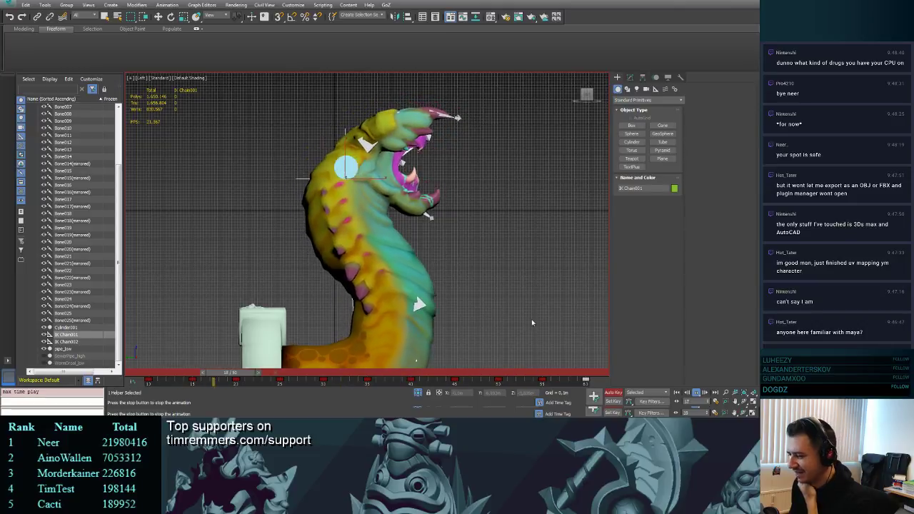
- Turn off Auto Key and open IK Chain001's position curves in the Curve Editor, framed around the keyed frames
{"action": "left_click", "coordinate": [615, 393]}
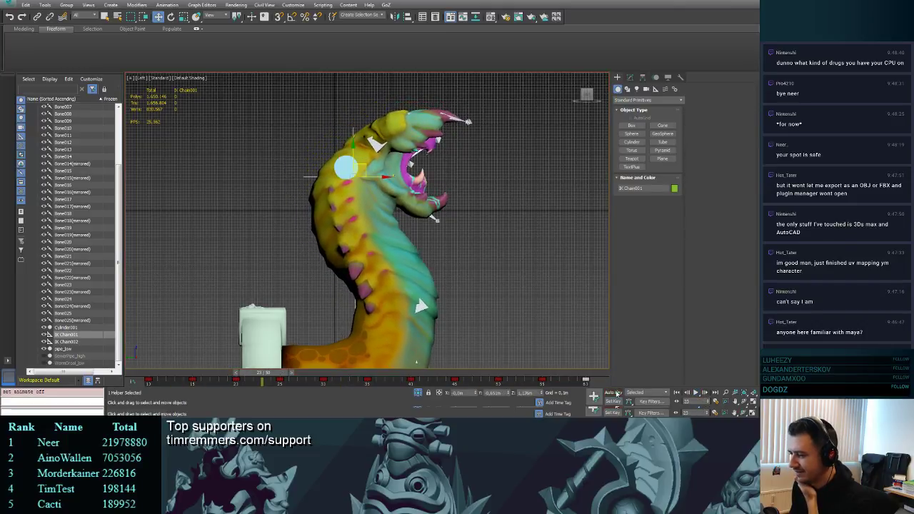
{"action": "left_click", "coordinate": [66, 106]}
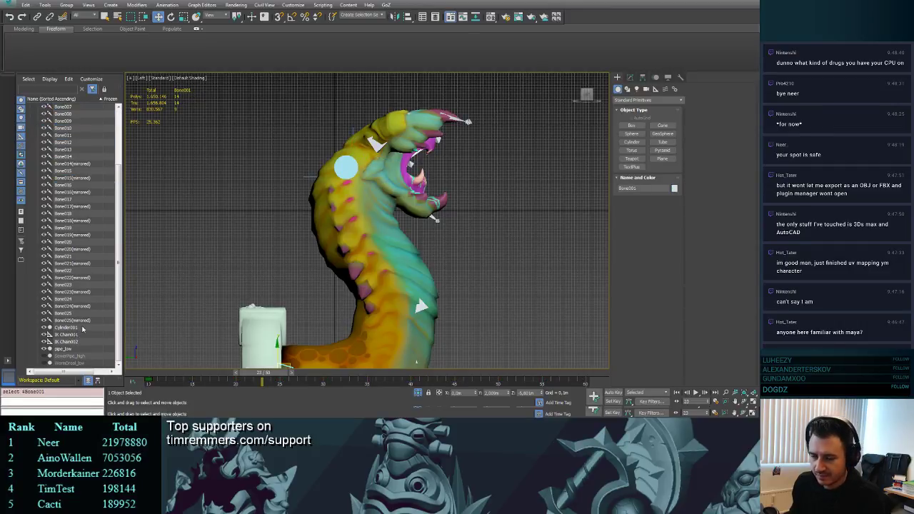
{"action": "left_click", "coordinate": [70, 335]}
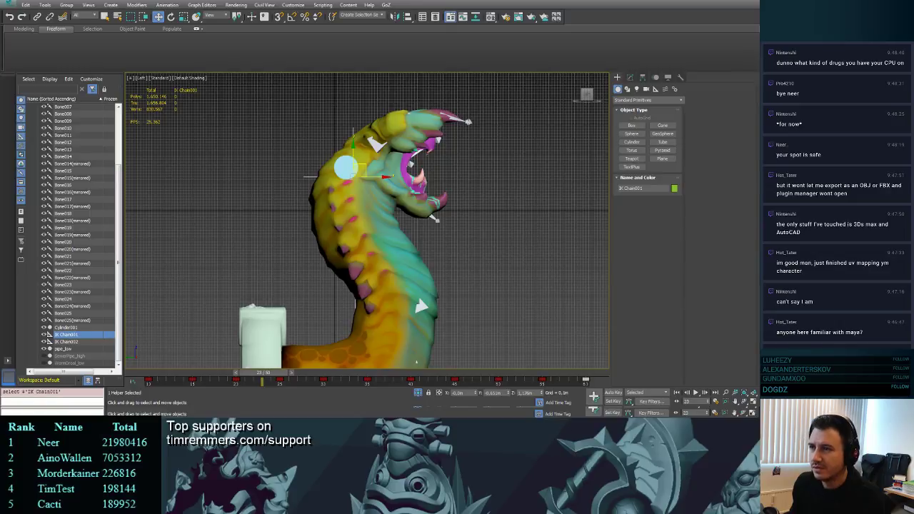
{"action": "left_click", "coordinate": [205, 6]}
{"action": "left_click", "coordinate": [214, 15]}
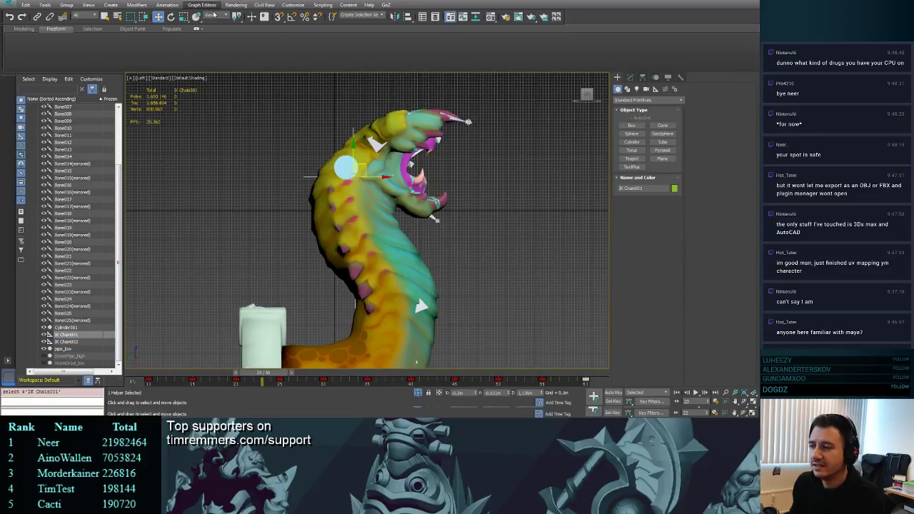
{"action": "scroll", "coordinate": [296, 85], "scroll_direction": "down", "scroll_amount": 5}
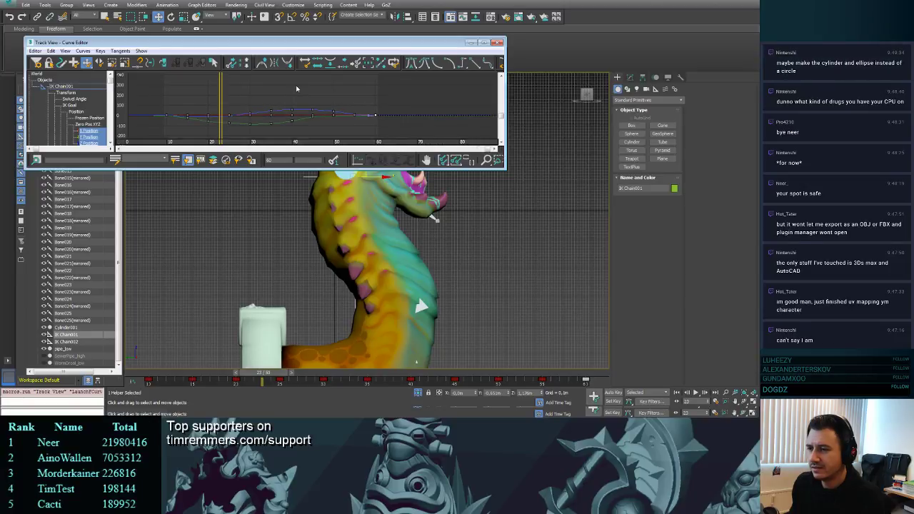
{"action": "scroll", "coordinate": [297, 88], "scroll_direction": "down", "scroll_amount": 3}
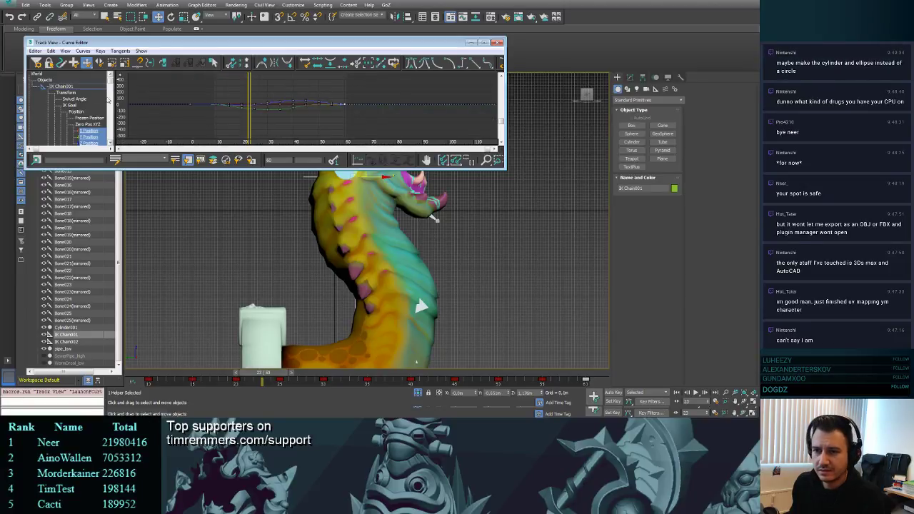
{"action": "mouse_move", "coordinate": [111, 85]}
{"action": "left_mouse_down"}
{"action": "mouse_move", "coordinate": [111, 135]}
{"action": "mouse_move", "coordinate": [118, 82]}
{"action": "left_mouse_up"}
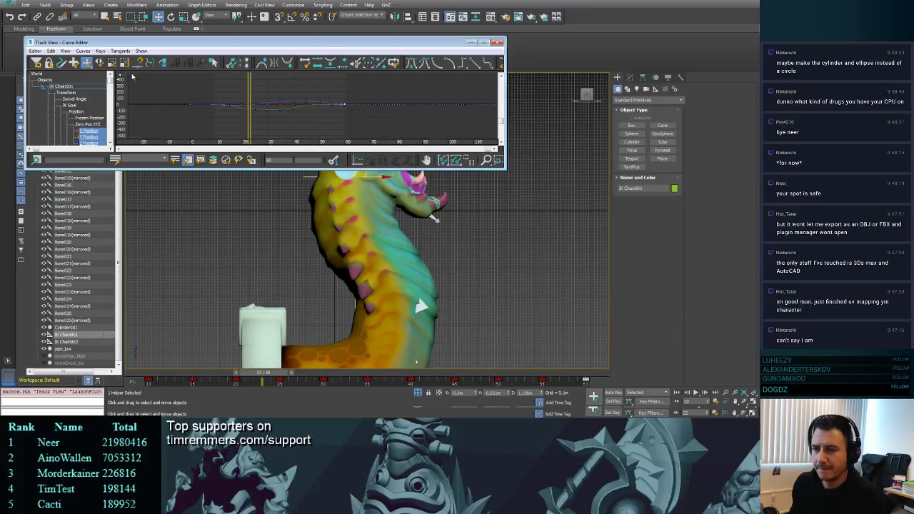
{"action": "scroll", "coordinate": [285, 109], "scroll_direction": "up", "scroll_amount": 5}
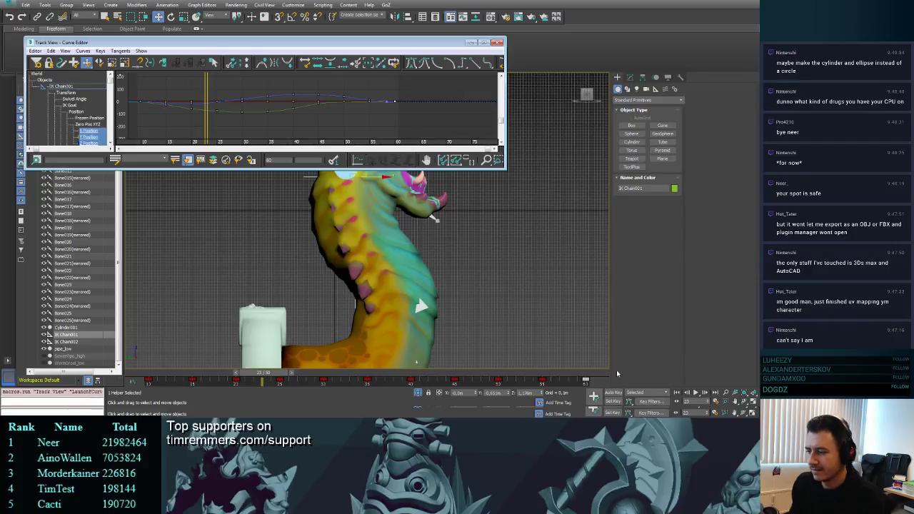
- Play back the loop with the position curves open, and check the creature's head with IK Chain001 selected
{"action": "left_click", "coordinate": [697, 393]}
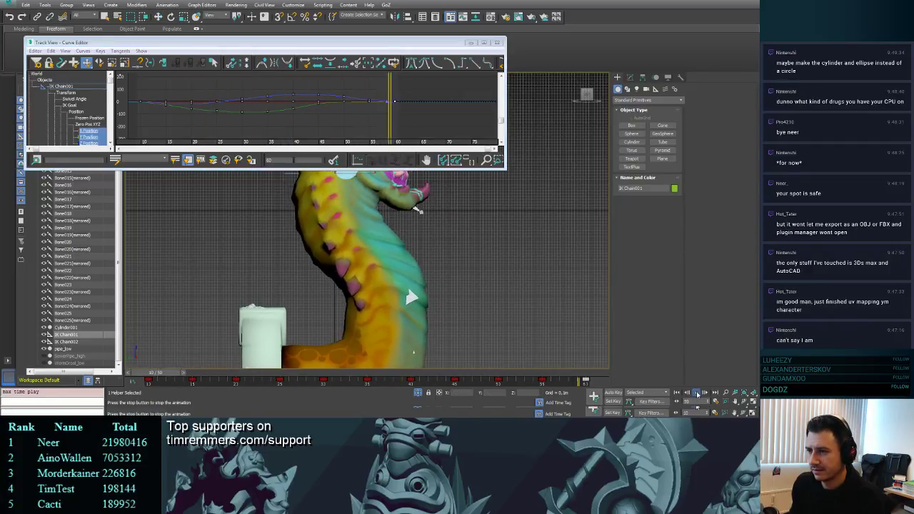
{"action": "left_click", "coordinate": [697, 393]}
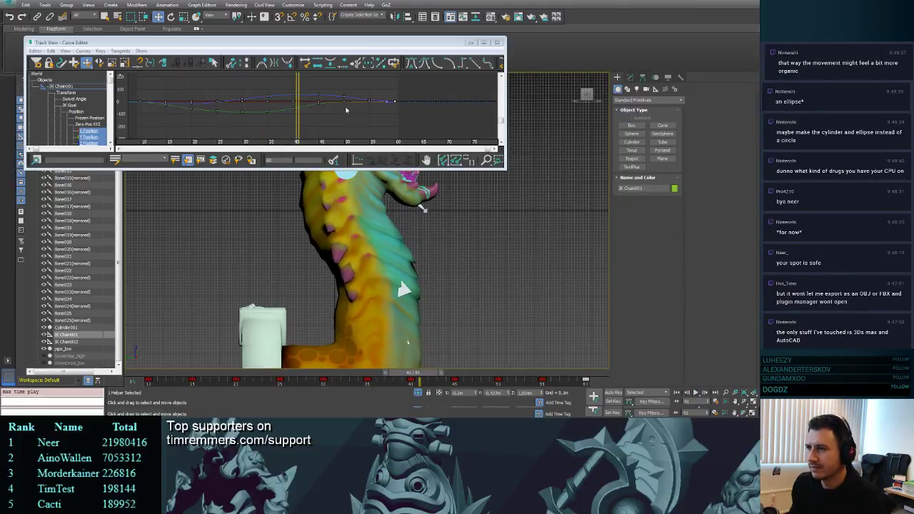
{"action": "key", "text": "ctrl+a"}
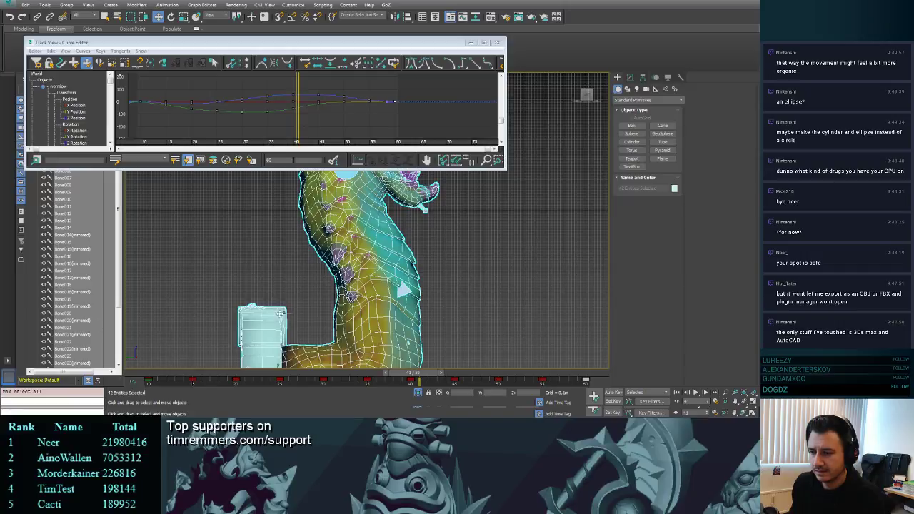
{"action": "middle_click_drag", "start_coordinate": [278, 229], "coordinate": [286, 279]}
{"action": "left_click", "coordinate": [305, 226]}
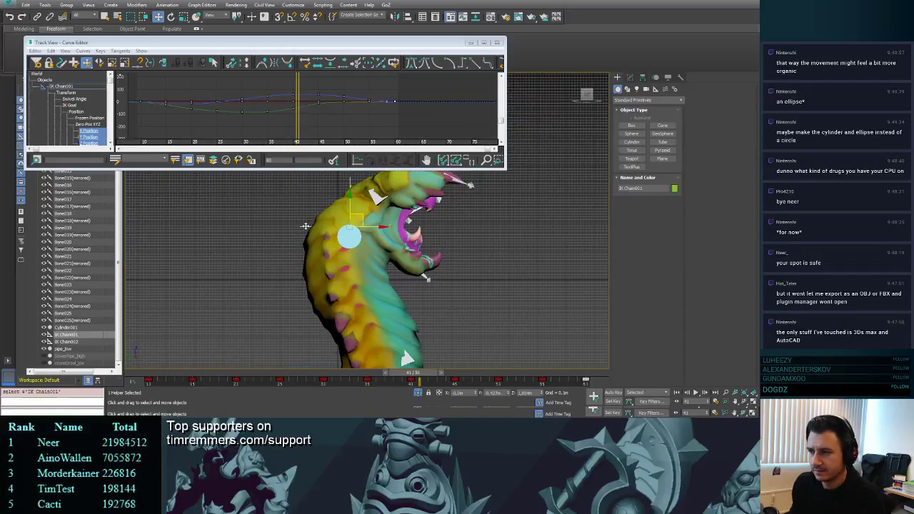
{"action": "key", "text": "ctrl+a"}
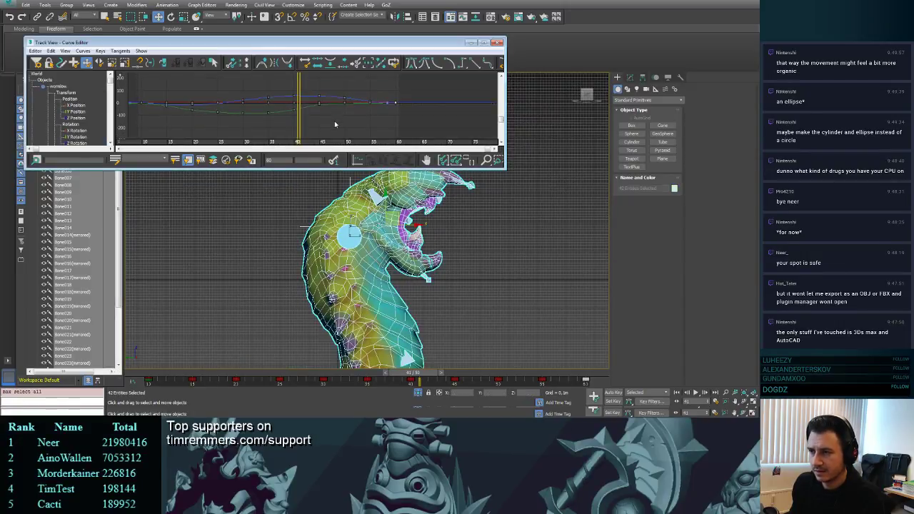
{"action": "left_click", "coordinate": [305, 227]}
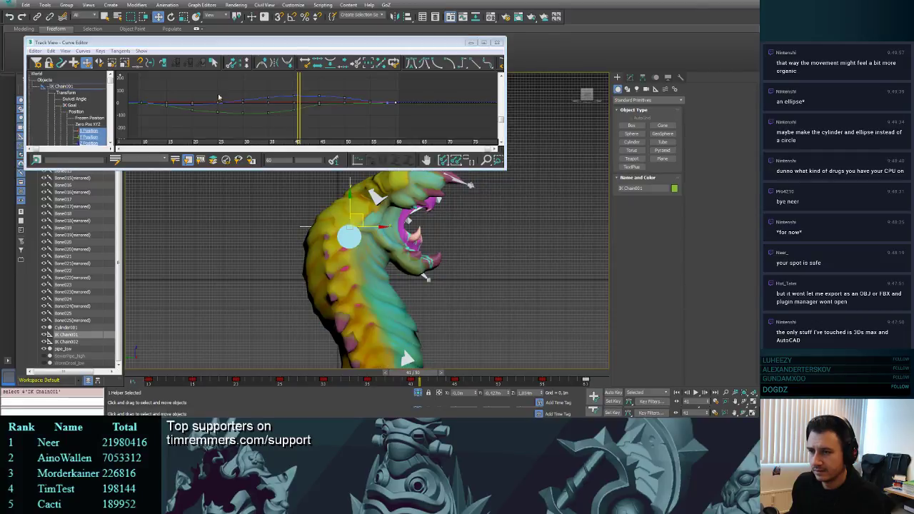
- Set all of IK Chain001's position keys to linear tangents, close the Curve Editor and watch the playback in Perspective
{"action": "left_click_drag", "start_coordinate": [132, 87], "coordinate": [409, 127]}
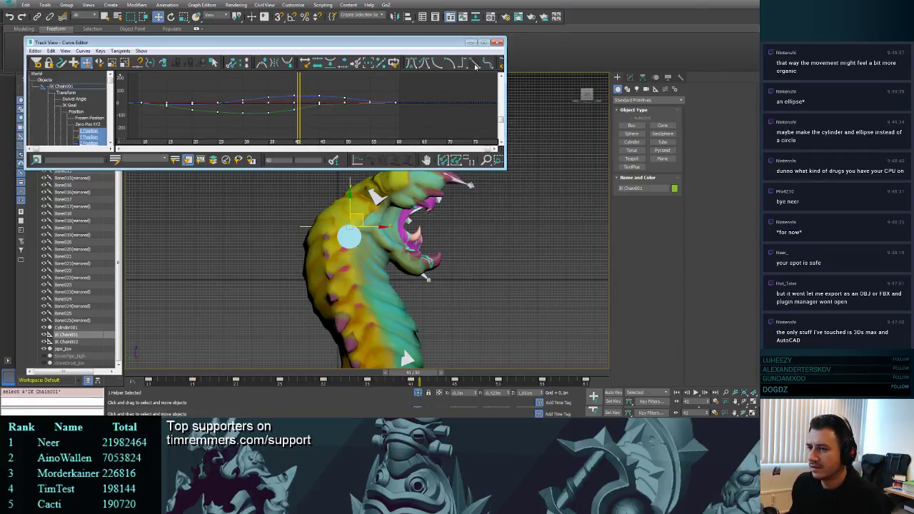
{"action": "left_click", "coordinate": [697, 393]}
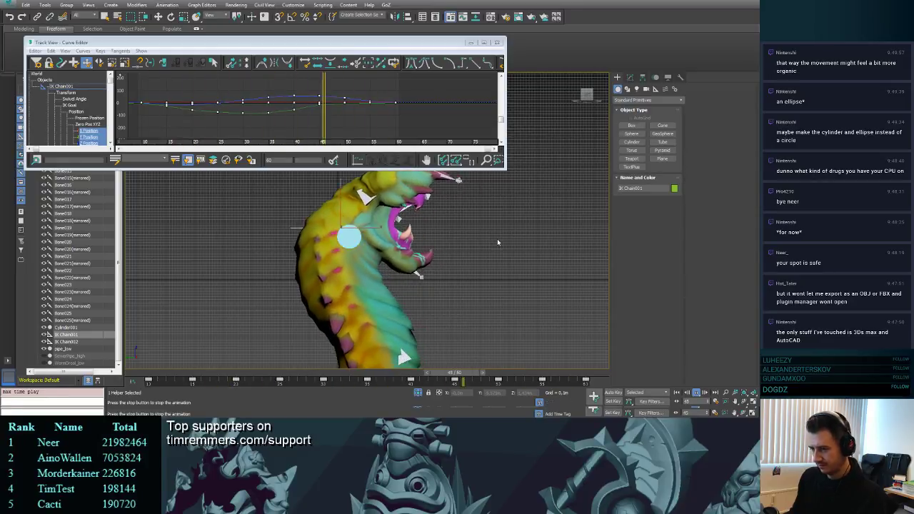
{"action": "left_click", "coordinate": [499, 44]}
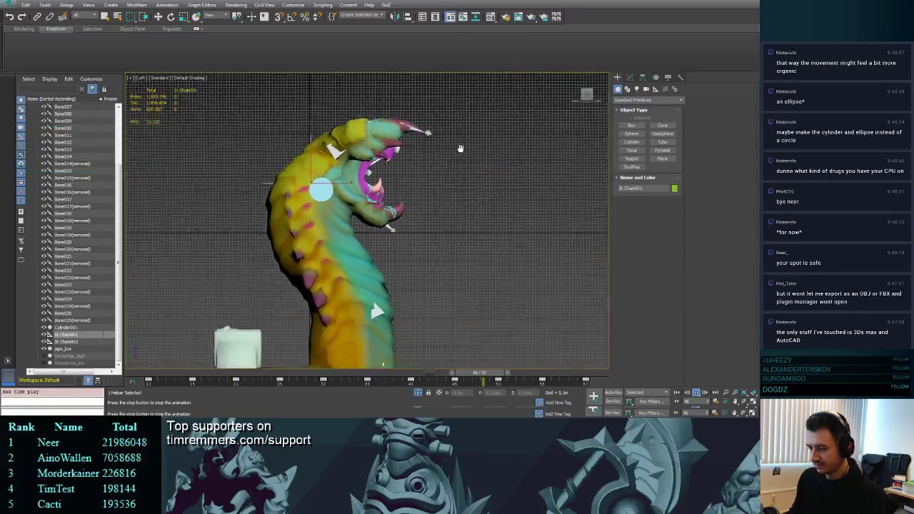
{"action": "middle_click_drag", "start_coordinate": [460, 148], "coordinate": [477, 182], "text": "alt"}
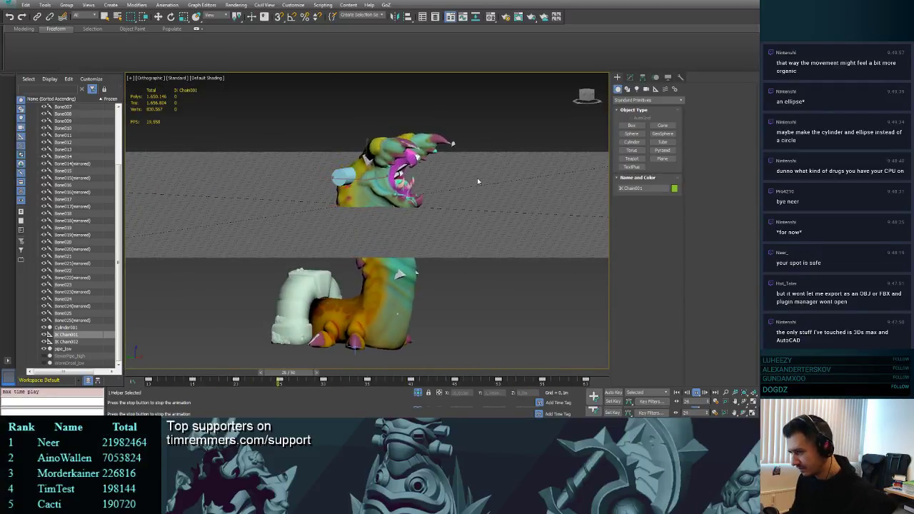
{"action": "key", "text": "p"}
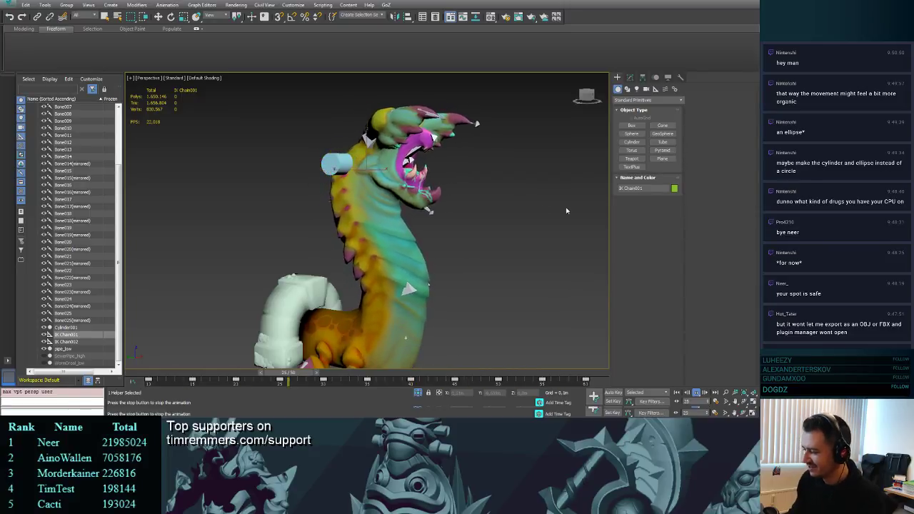
- Stop the playback and return to frame 10 in the Left view
{"action": "left_click", "coordinate": [696, 393]}
{"action": "left_click_drag", "start_coordinate": [421, 372], "coordinate": [153, 372]}
{"action": "middle_click_drag", "start_coordinate": [338, 251], "coordinate": [355, 238], "text": "alt"}
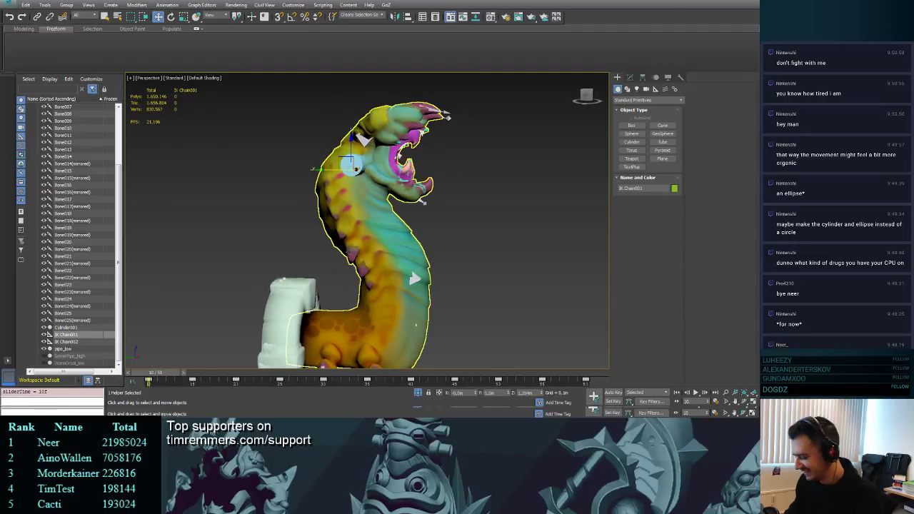
{"action": "key", "text": "l"}
{"action": "key", "text": "z"}
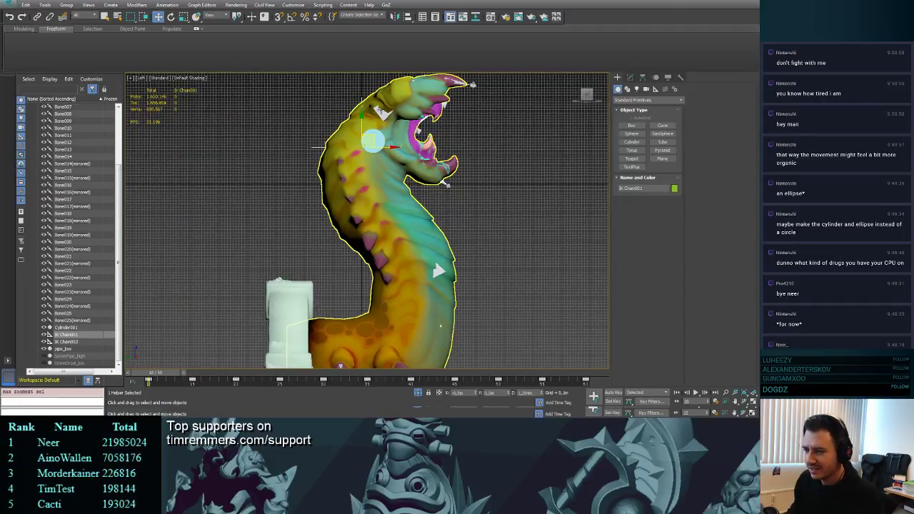
- Stretch Cylinder001 to about 1.94 times its width as an ellipse, tilt it slightly and shift it forward
{"action": "mouse_move", "coordinate": [376, 143]}
{"action": "left_mouse_down"}
{"action": "mouse_move", "coordinate": [406, 139]}
{"action": "mouse_move", "coordinate": [405, 127]}
{"action": "mouse_move", "coordinate": [380, 123]}
{"action": "mouse_move", "coordinate": [384, 136]}
{"action": "mouse_move", "coordinate": [400, 124]}
{"action": "mouse_move", "coordinate": [382, 133]}
{"action": "left_mouse_up"}
{"action": "left_click", "coordinate": [318, 148]}
{"action": "left_click", "coordinate": [382, 133]}
{"action": "scroll", "coordinate": [382, 133], "scroll_direction": "up", "scroll_amount": 4}
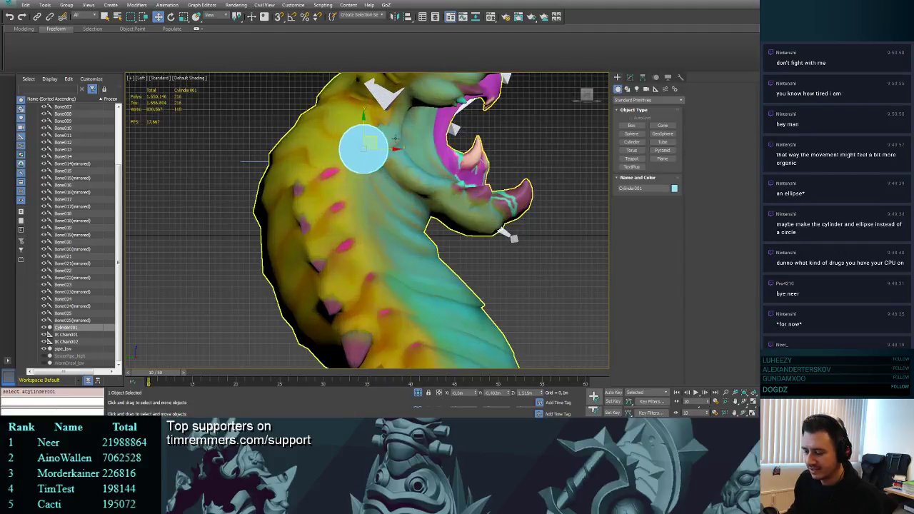
{"action": "key", "text": "r"}
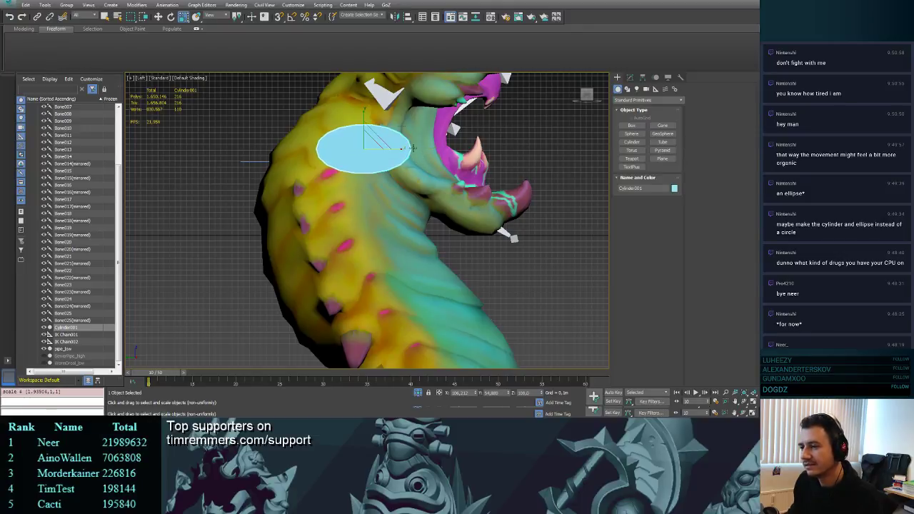
{"action": "key", "text": "e"}
{"action": "key", "text": "w"}
{"action": "mouse_move", "coordinate": [392, 139]}
{"action": "left_mouse_down"}
{"action": "mouse_move", "coordinate": [383, 139]}
{"action": "mouse_move", "coordinate": [392, 139]}
{"action": "left_mouse_up"}
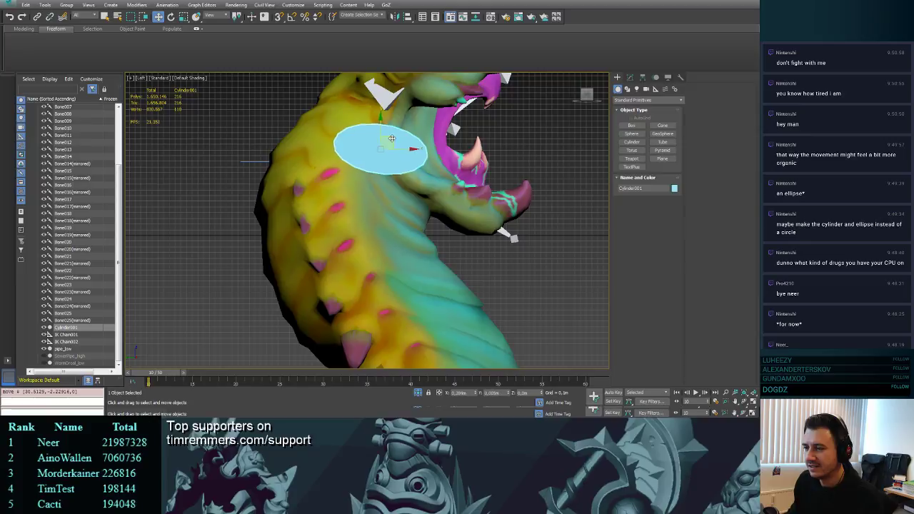
- Delete IK Chain001's keys after frame 10 and move the IK chain up and back to the ellipse's rear edge
{"action": "left_click", "coordinate": [259, 163]}
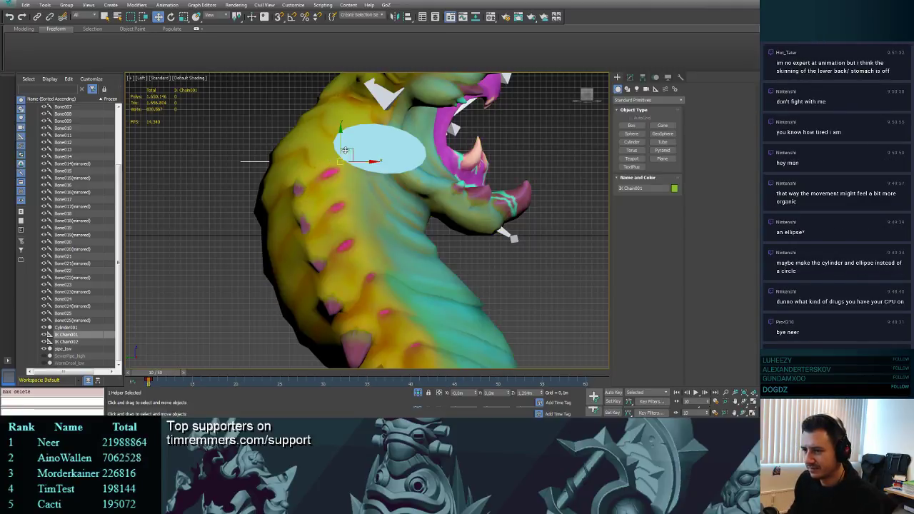
{"action": "left_click_drag", "start_coordinate": [351, 148], "coordinate": [344, 131]}
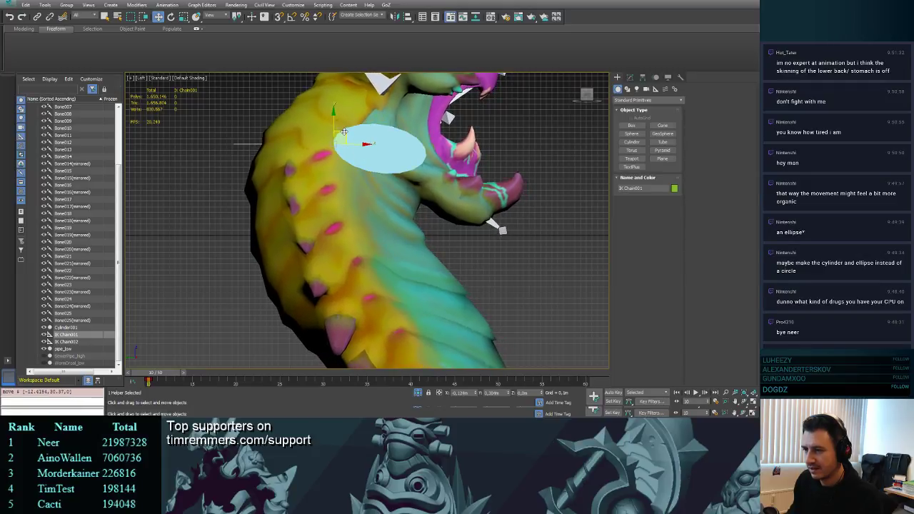
{"action": "key", "text": "ctrl+z"}
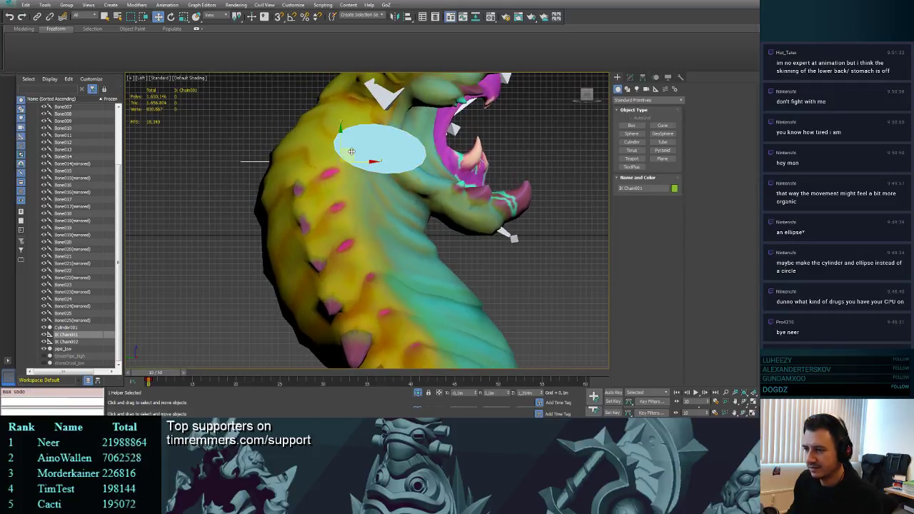
{"action": "left_click_drag", "start_coordinate": [352, 150], "coordinate": [344, 129]}
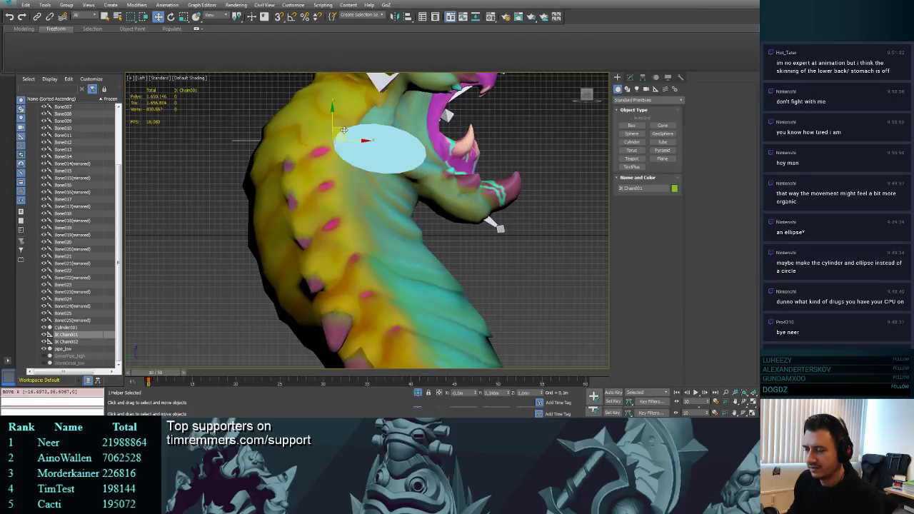
{"action": "scroll", "coordinate": [348, 154], "scroll_direction": "down", "scroll_amount": 4}
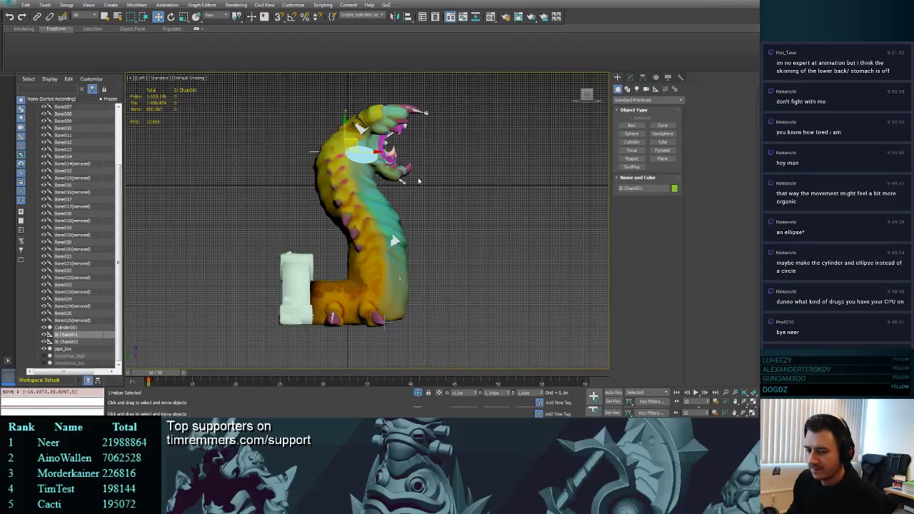
{"action": "scroll", "coordinate": [450, 188], "scroll_direction": "up", "scroll_amount": 3}
{"action": "scroll", "coordinate": [437, 184], "scroll_direction": "up", "scroll_amount": 2}
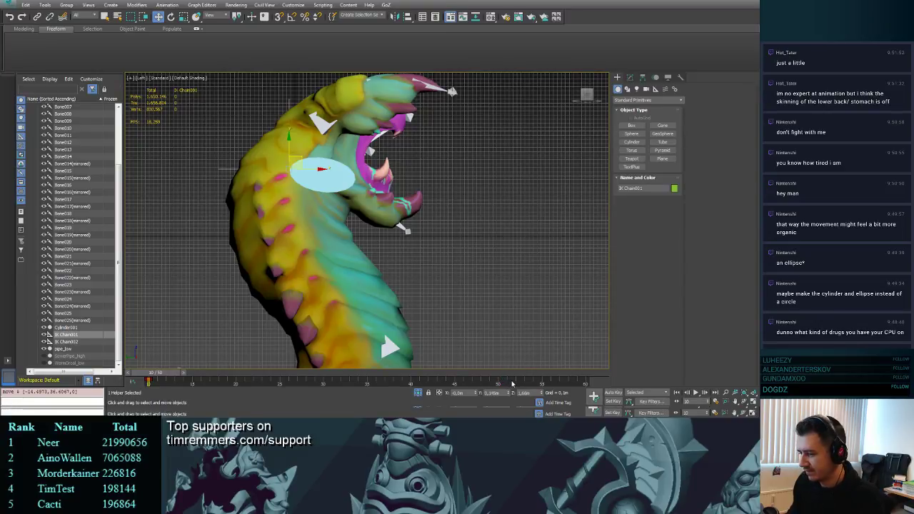
- Extend the active time range to frame 70, go to frame 40 and turn on Auto Key for IK Chain001
{"action": "right_click_drag", "start_coordinate": [517, 384], "coordinate": [432, 388], "text": "ctrl+alt"}
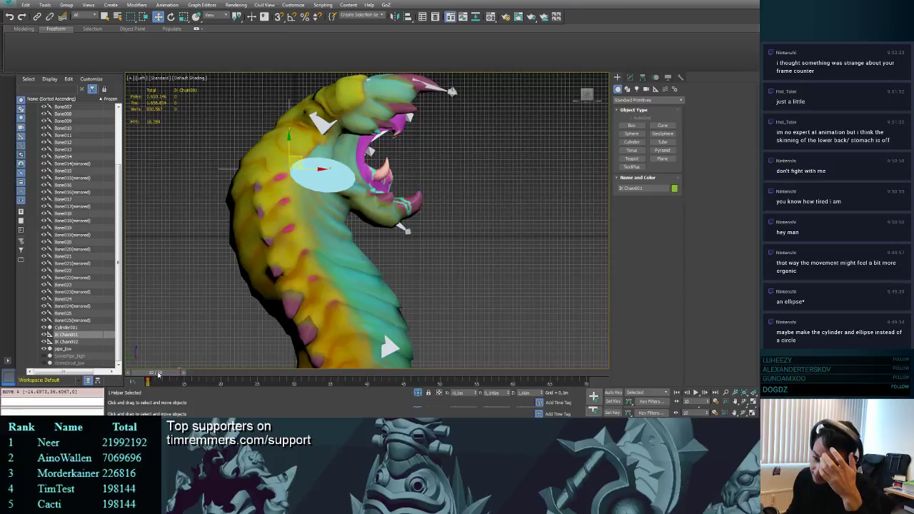
{"action": "left_click_drag", "start_coordinate": [158, 376], "coordinate": [351, 366]}
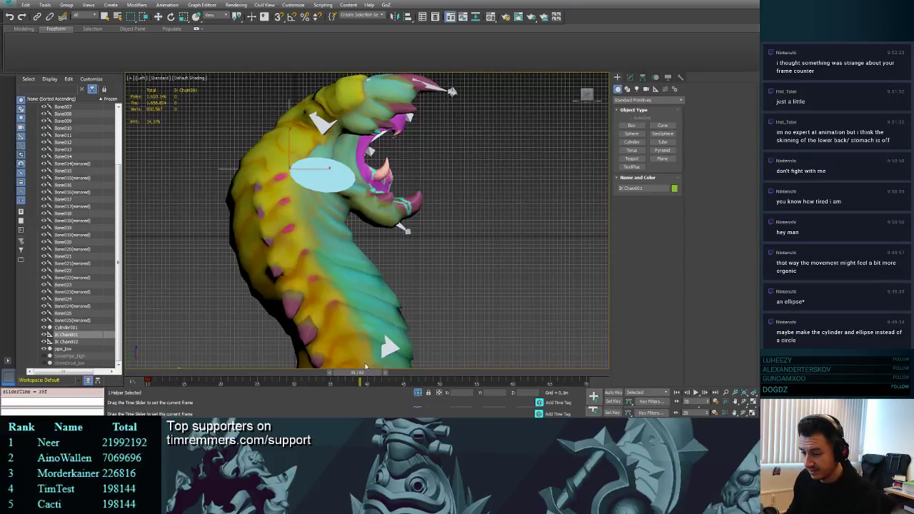
{"action": "key", "text": "w"}
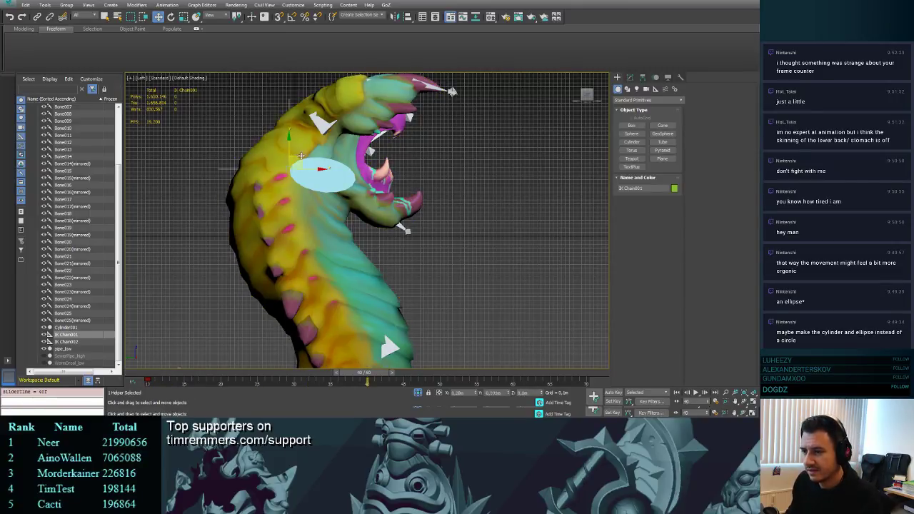
{"action": "left_click_drag", "start_coordinate": [301, 156], "coordinate": [363, 167]}
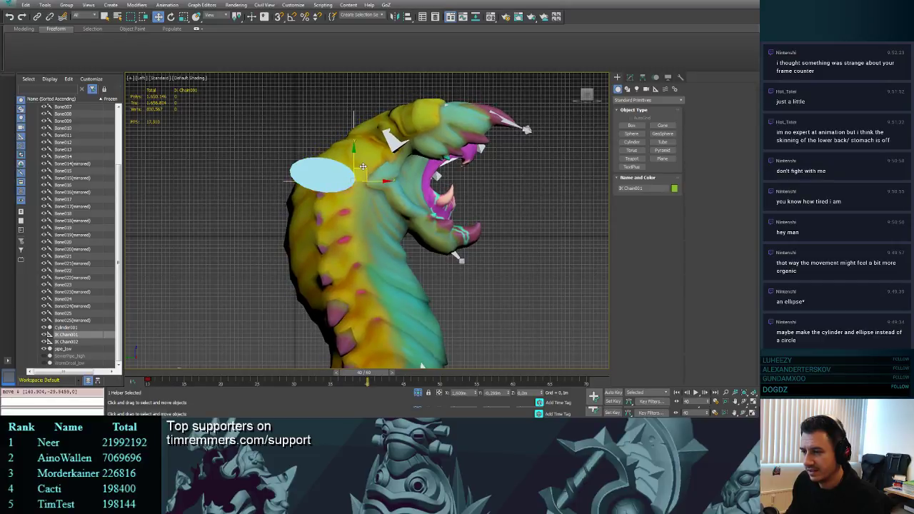
{"action": "key", "text": "ctrl+z"}
{"action": "left_click", "coordinate": [615, 393]}
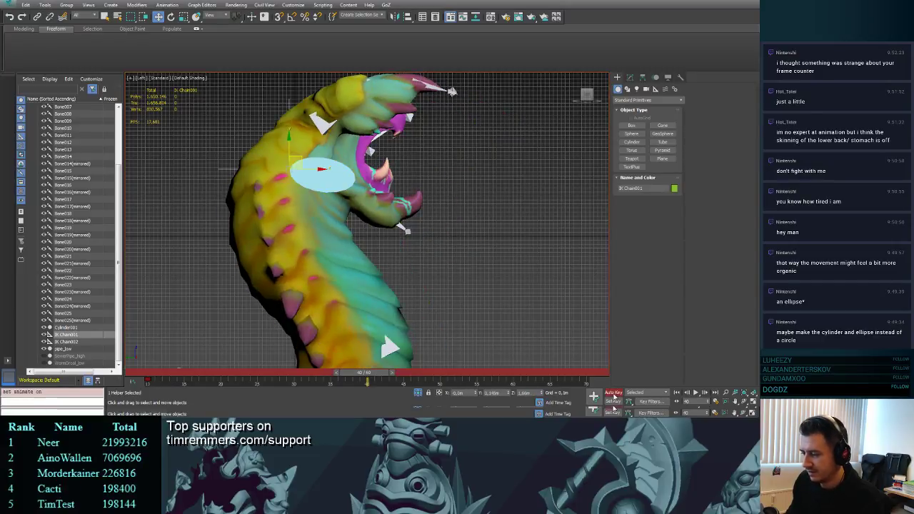
- Key IK Chain001 at the ellipse's front edge on frame 40 and at its lower edge on frame 25
{"action": "left_click_drag", "start_coordinate": [295, 159], "coordinate": [360, 167]}
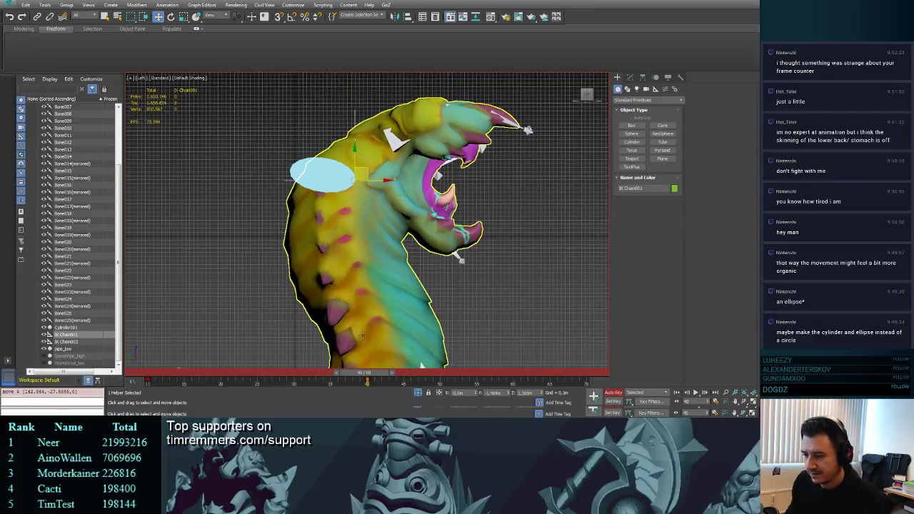
{"action": "left_click_drag", "start_coordinate": [377, 372], "coordinate": [275, 368]}
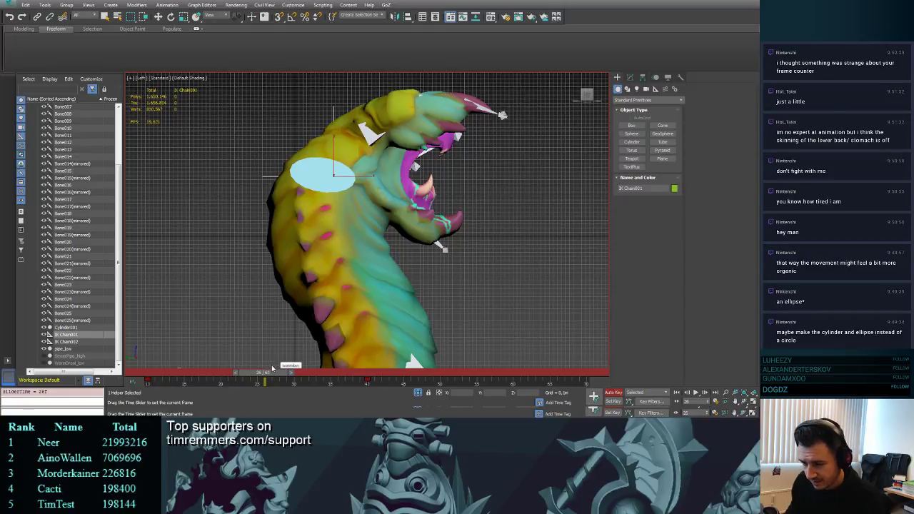
{"action": "left_click_drag", "start_coordinate": [272, 369], "coordinate": [265, 369]}
{"action": "key", "text": "w"}
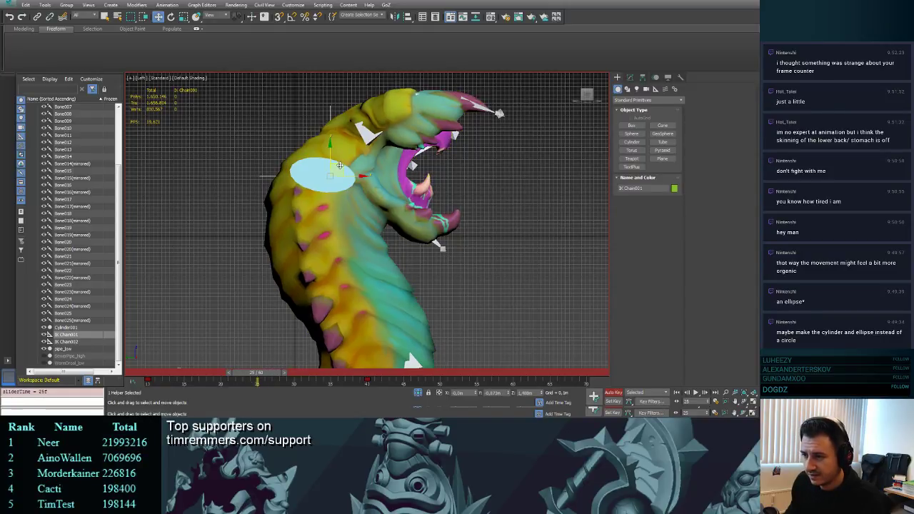
{"action": "left_click_drag", "start_coordinate": [340, 165], "coordinate": [326, 179]}
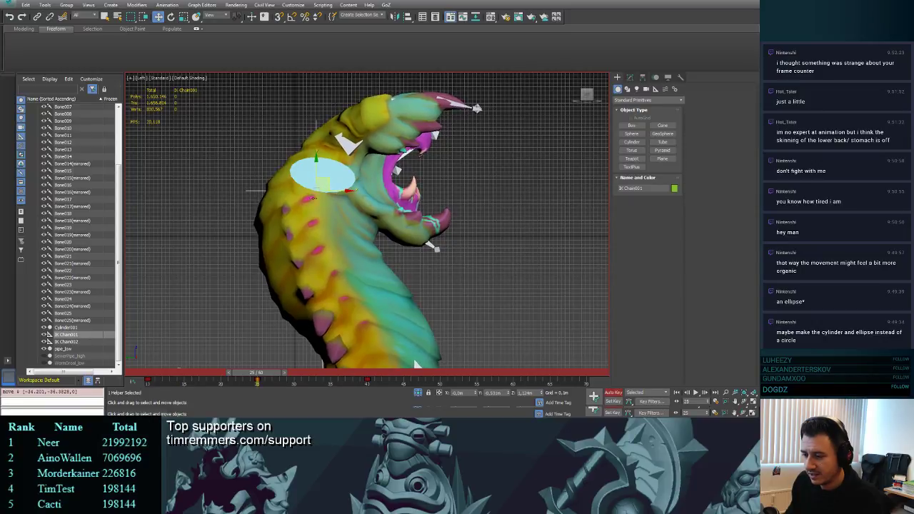
- Key IK Chain001 at the ellipse's upper edge on frame 55 and copy its frame 10 key to frame 70
{"action": "left_click_drag", "start_coordinate": [267, 372], "coordinate": [260, 373]}
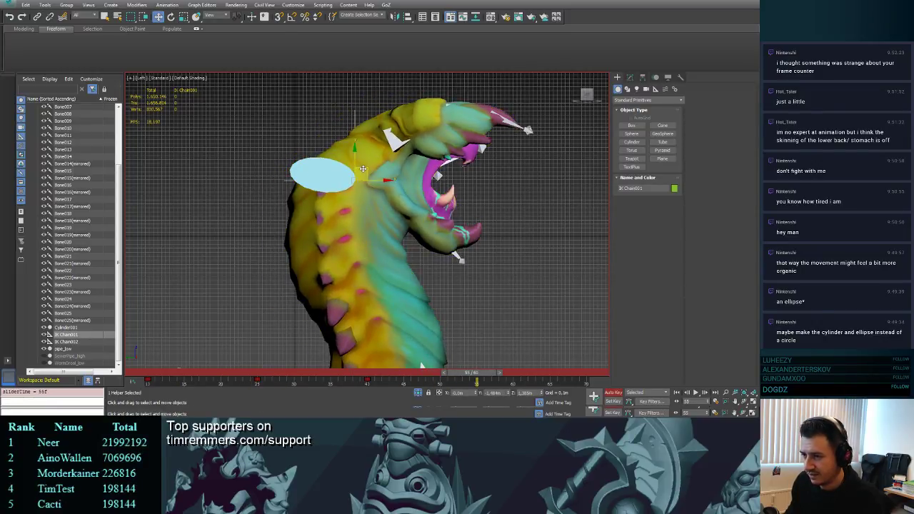
{"action": "left_click_drag", "start_coordinate": [363, 168], "coordinate": [330, 147]}
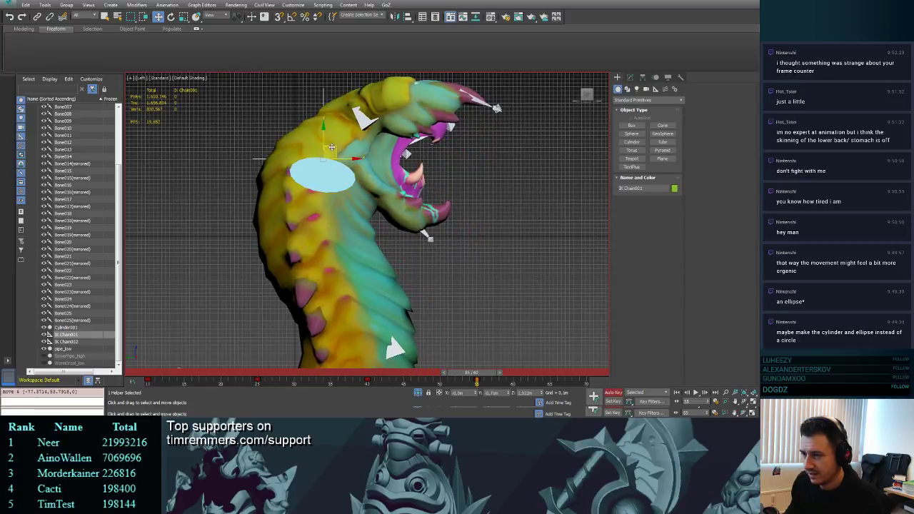
{"action": "left_click", "coordinate": [148, 381]}
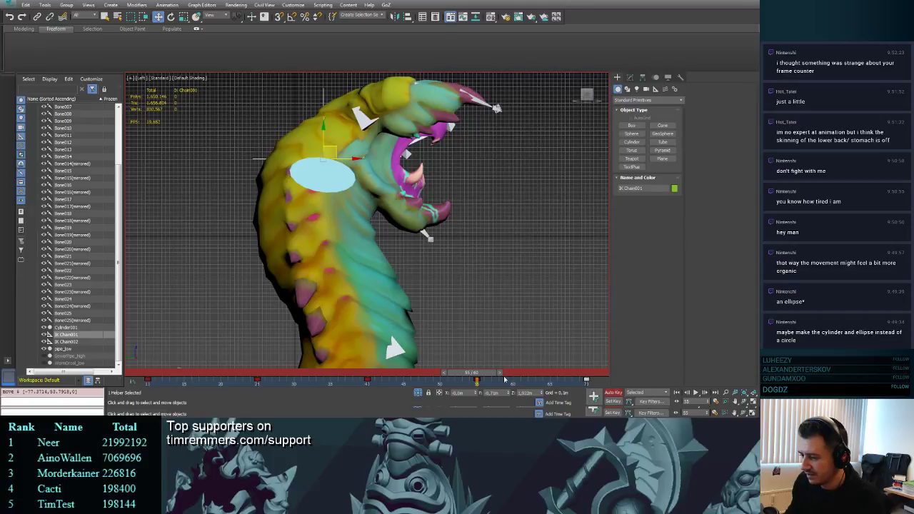
{"action": "left_click", "coordinate": [696, 394]}
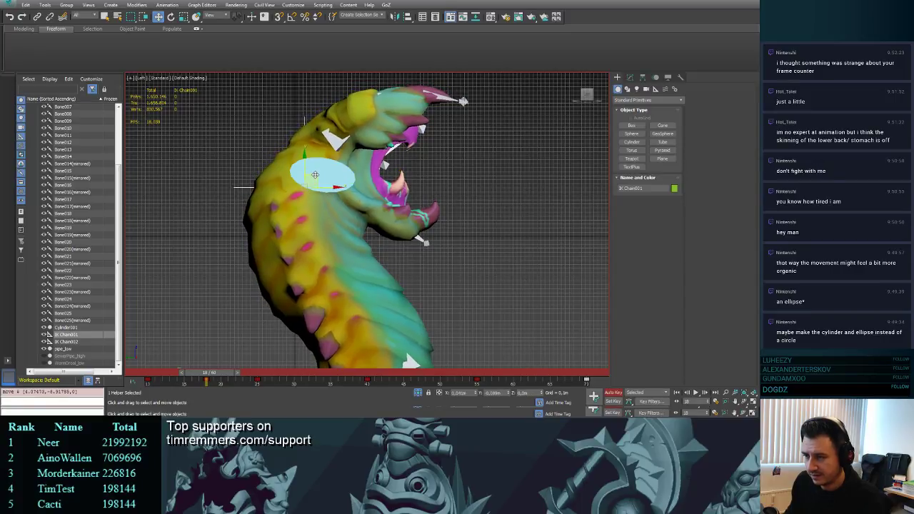
- Add in-between keys for IK Chain001 at frames 33, 48 and 63, nudging it outward to follow the ellipse's outline
{"action": "left_click_drag", "start_coordinate": [209, 376], "coordinate": [320, 375]}
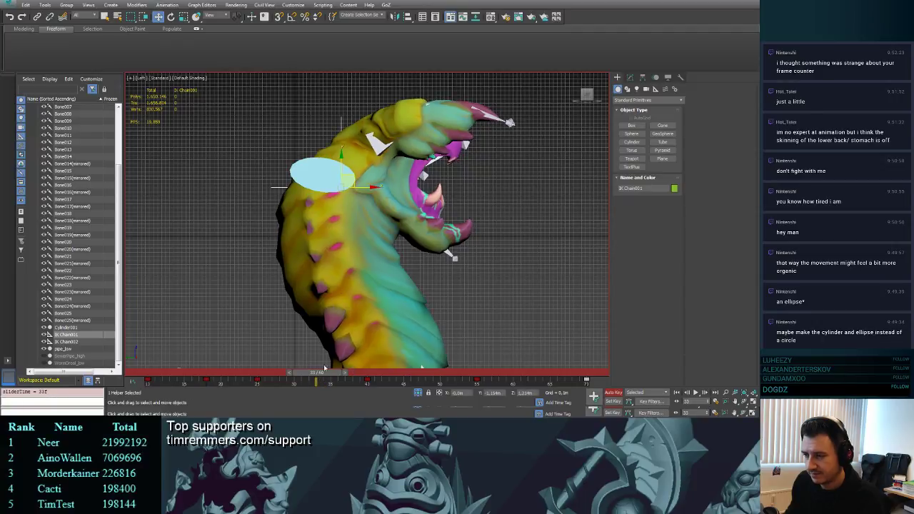
{"action": "left_click_drag", "start_coordinate": [352, 176], "coordinate": [354, 179]}
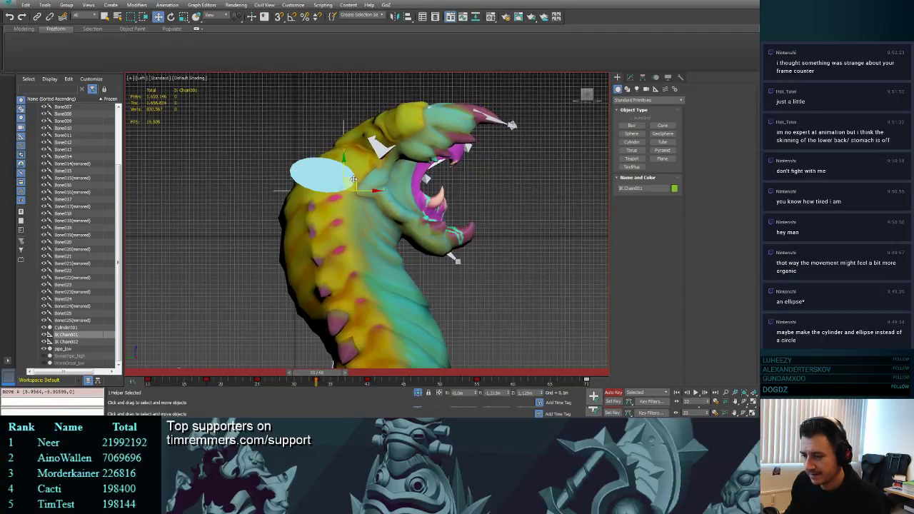
{"action": "left_click_drag", "start_coordinate": [316, 381], "coordinate": [427, 379]}
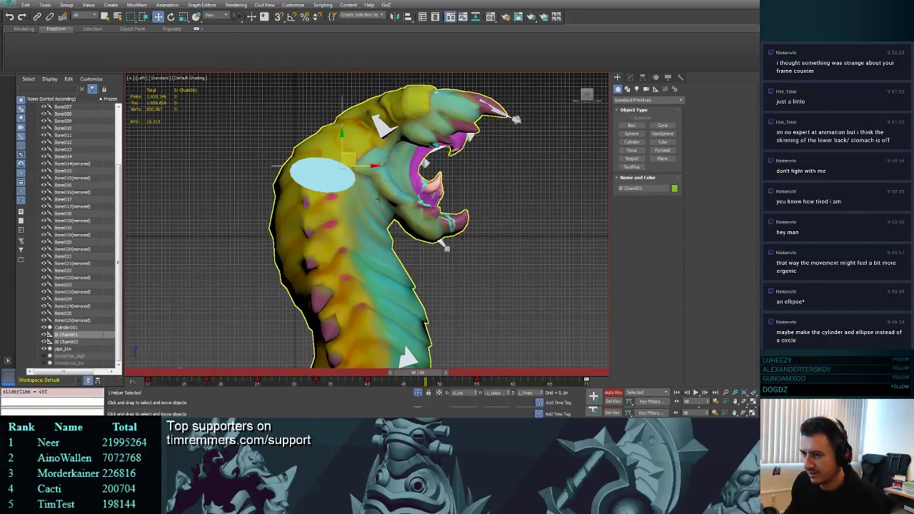
{"action": "left_click_drag", "start_coordinate": [351, 154], "coordinate": [354, 152]}
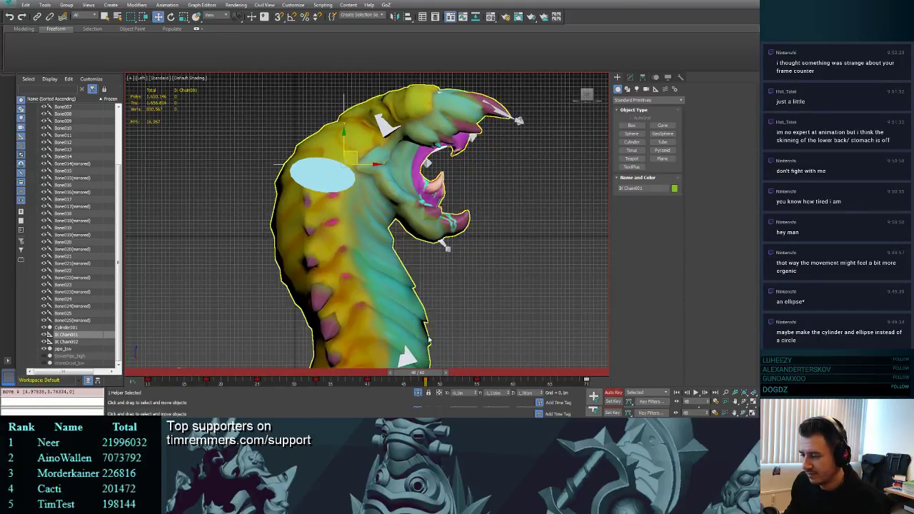
{"action": "left_click_drag", "start_coordinate": [423, 372], "coordinate": [536, 386]}
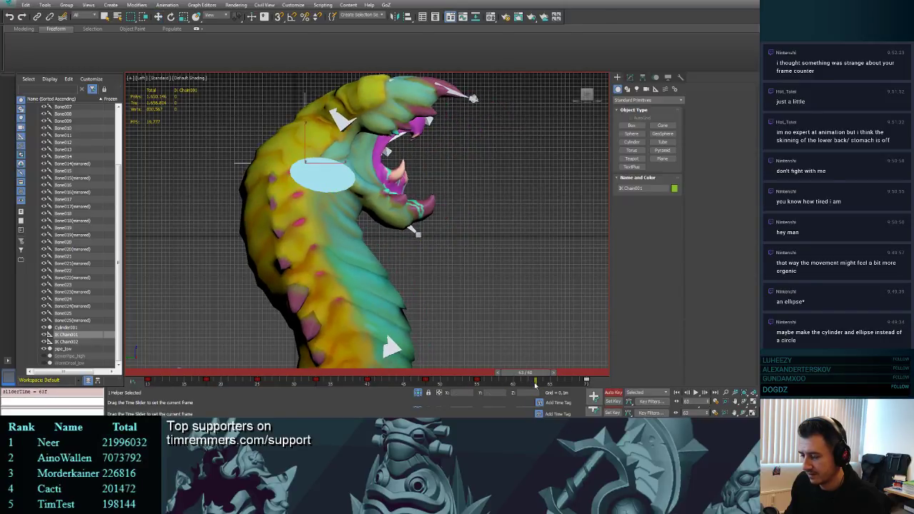
{"action": "left_click_drag", "start_coordinate": [532, 386], "coordinate": [533, 386]}
{"action": "left_click_drag", "start_coordinate": [315, 151], "coordinate": [317, 152]}
- Turn off Auto Key and review the looping animation from the front in a Perspective view
{"action": "left_click", "coordinate": [697, 393]}
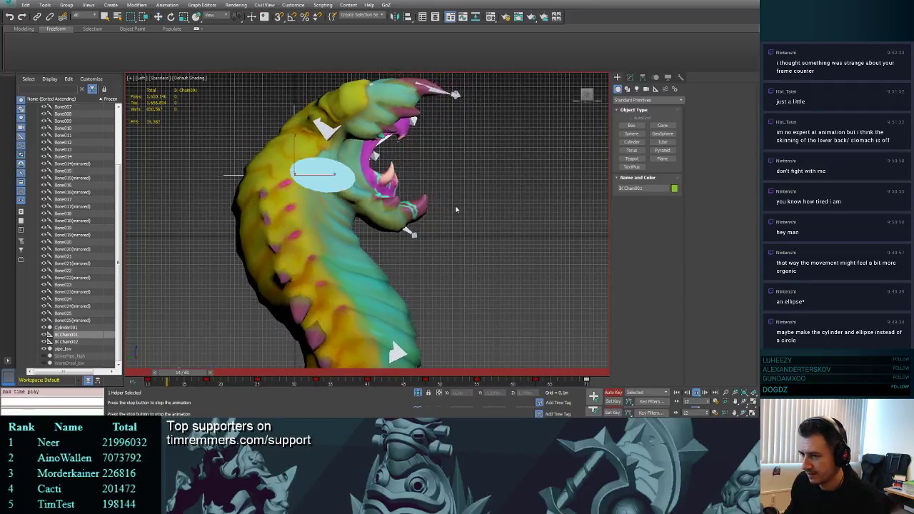
{"action": "scroll", "coordinate": [496, 186], "scroll_direction": "down", "scroll_amount": 3}
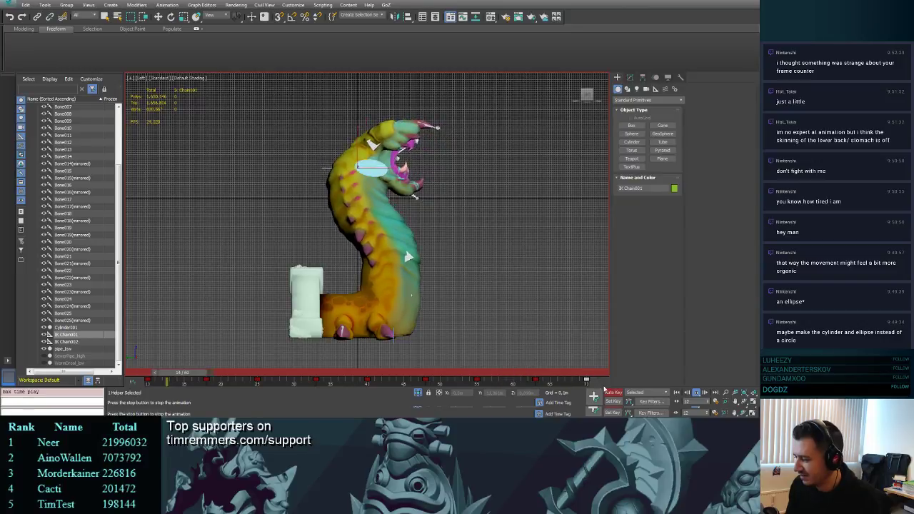
{"action": "left_click", "coordinate": [612, 393]}
{"action": "middle_click_drag", "start_coordinate": [486, 255], "coordinate": [430, 239], "text": "alt"}
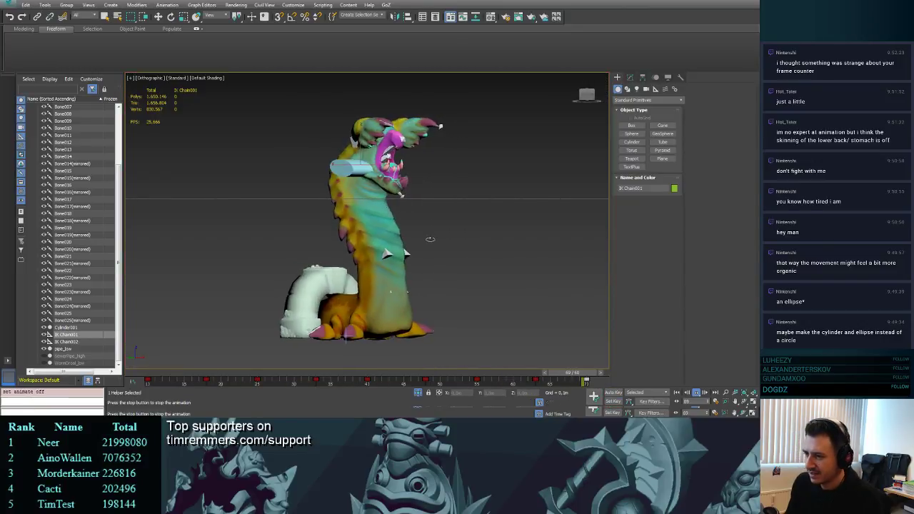
{"action": "middle_click_drag", "start_coordinate": [462, 198], "coordinate": [426, 212], "text": "alt"}
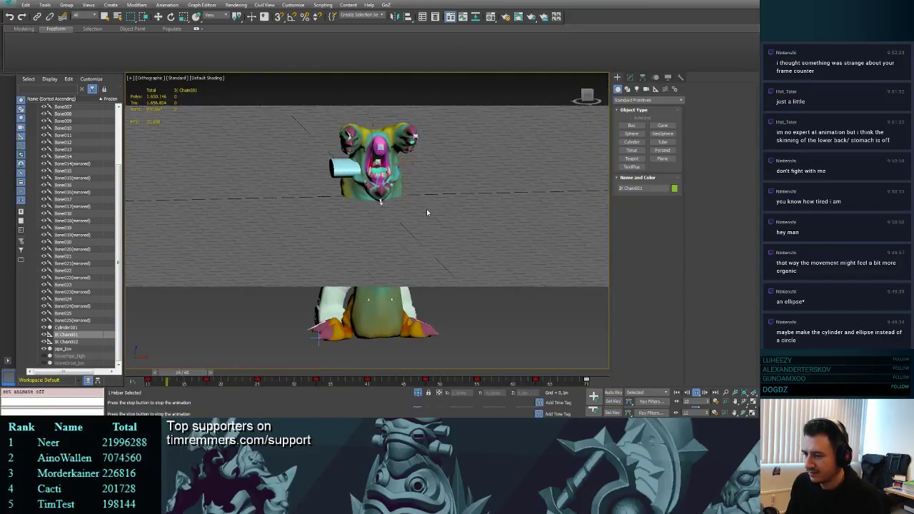
{"action": "key", "text": "p"}
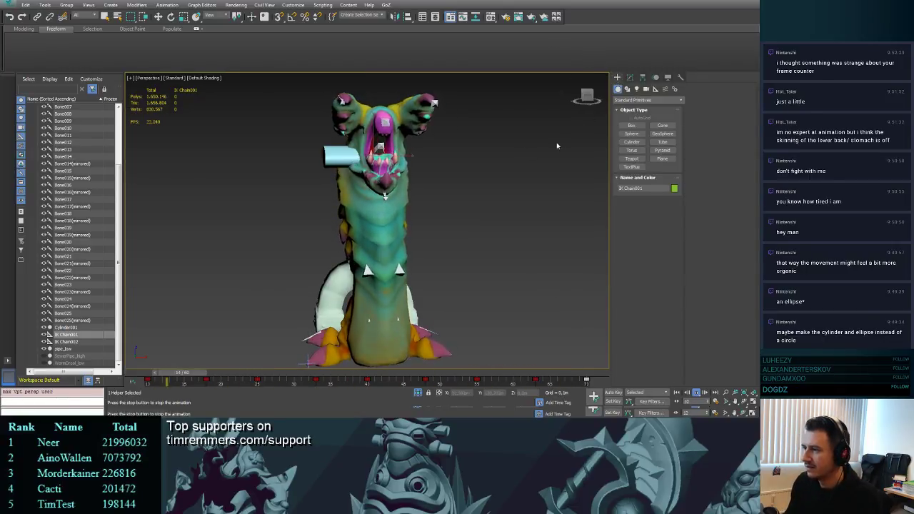
- Stop the animation playback and delete the cylinder beside the creature's head
{"action": "middle_click_drag", "start_coordinate": [314, 170], "coordinate": [363, 170], "text": "alt"}
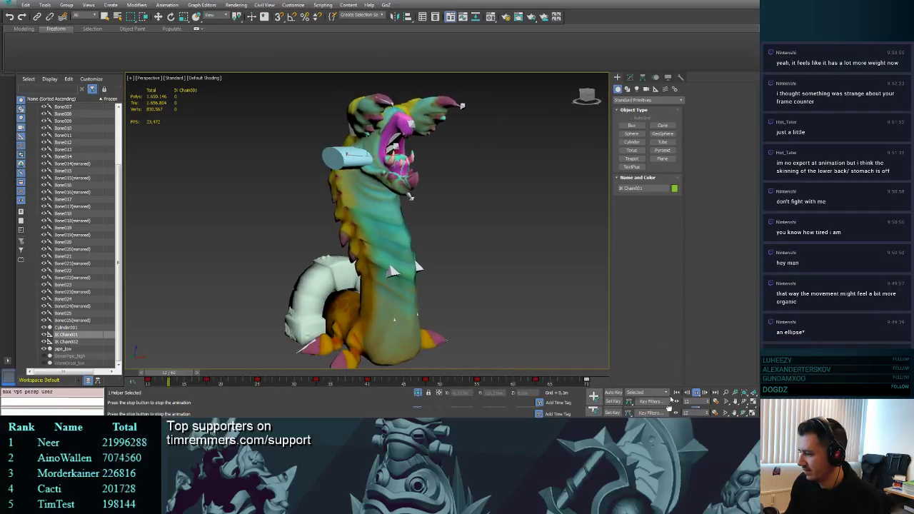
{"action": "left_click", "coordinate": [696, 392]}
{"action": "left_click", "coordinate": [370, 180]}
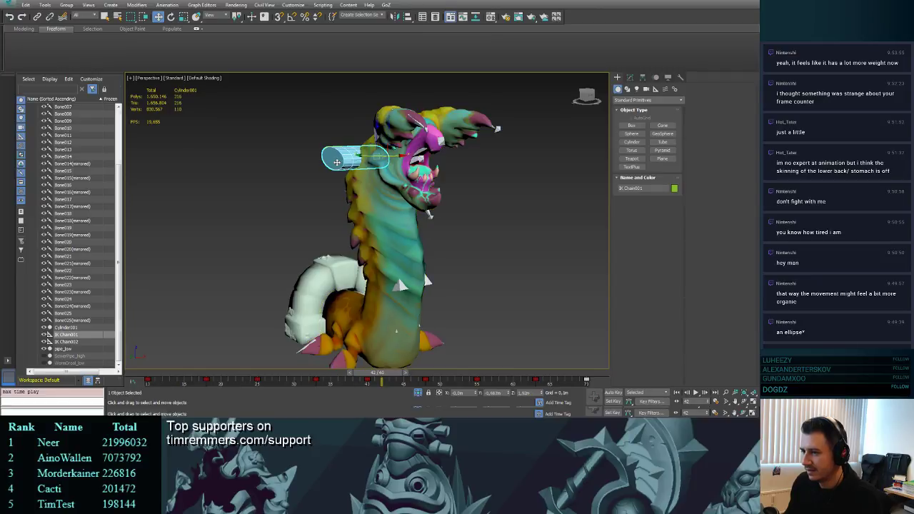
{"action": "key", "text": "Delete"}
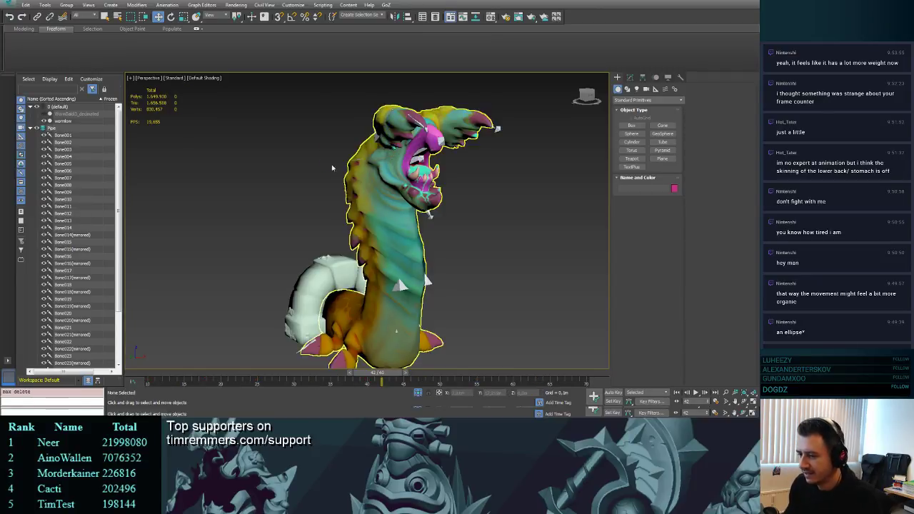
- Play back the creature's animation to review its motion, stop it, and return to frame 10
{"action": "left_click", "coordinate": [697, 392]}
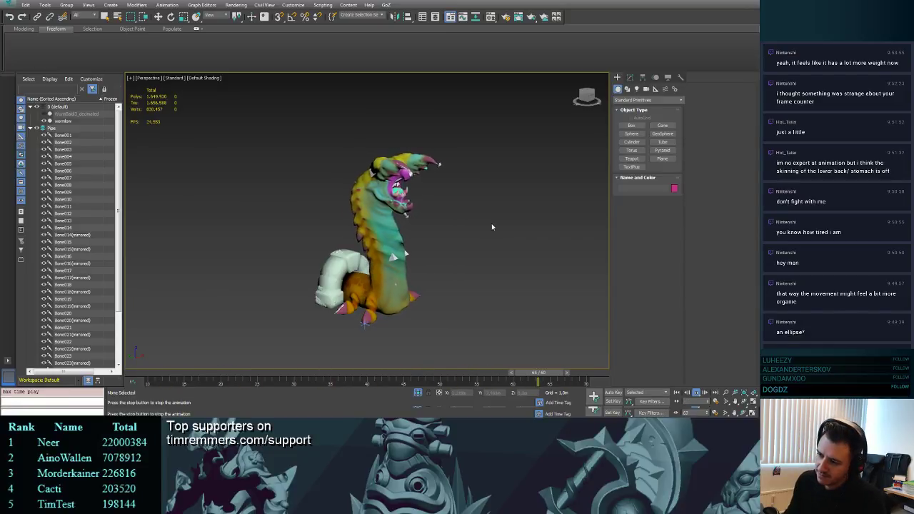
{"action": "scroll", "coordinate": [466, 211], "scroll_direction": "up", "scroll_amount": 3}
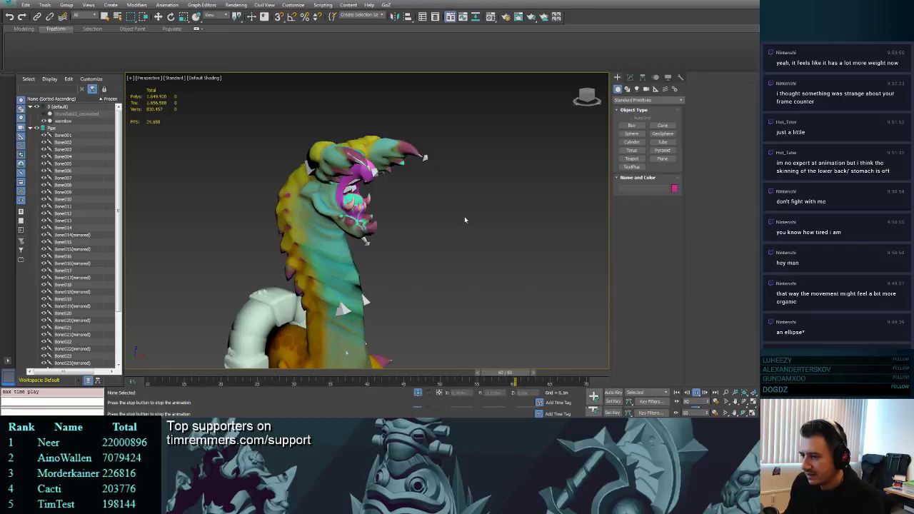
{"action": "left_click", "coordinate": [697, 393]}
{"action": "key", "text": "w"}
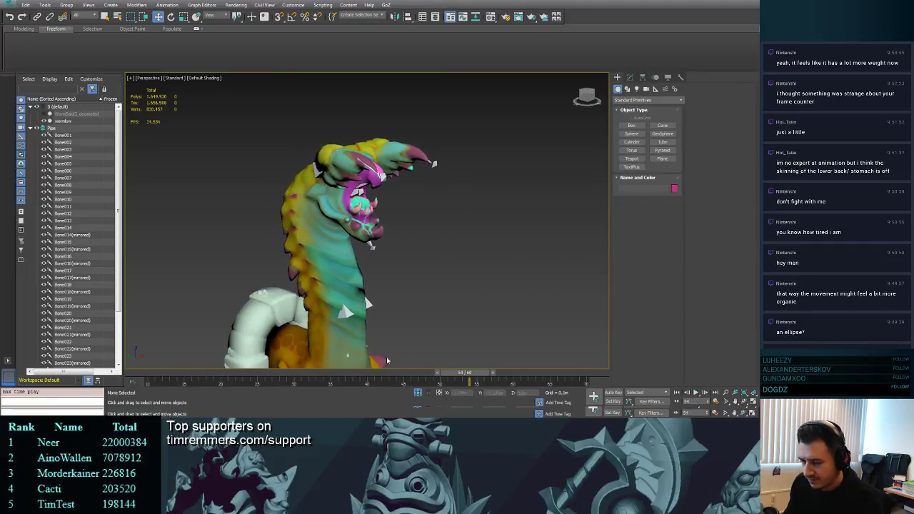
{"action": "left_click_drag", "start_coordinate": [433, 375], "coordinate": [143, 354]}
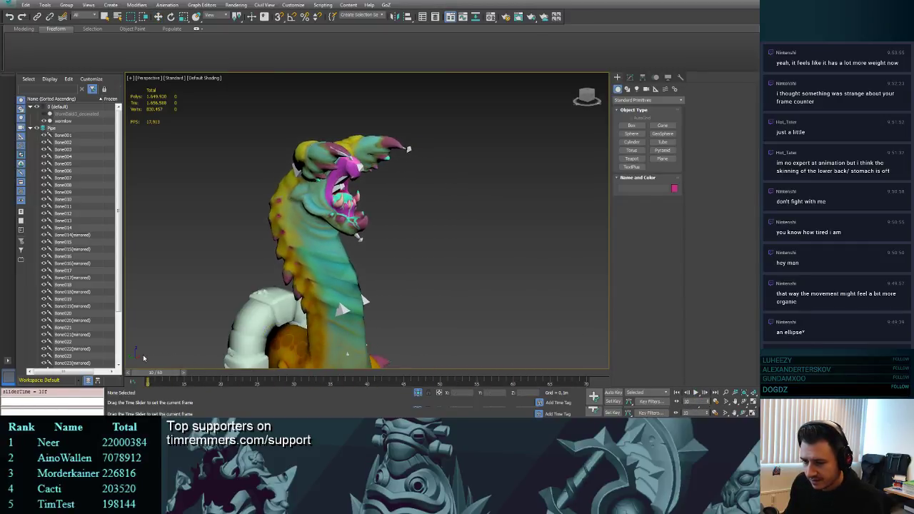
- Key the lower jaw bone Bone010 at frame 10, copy that key to frame 70, and go to frame 40
{"action": "middle_click_drag", "start_coordinate": [398, 206], "coordinate": [441, 213]}
{"action": "scroll", "coordinate": [441, 213], "scroll_direction": "up", "scroll_amount": 3}
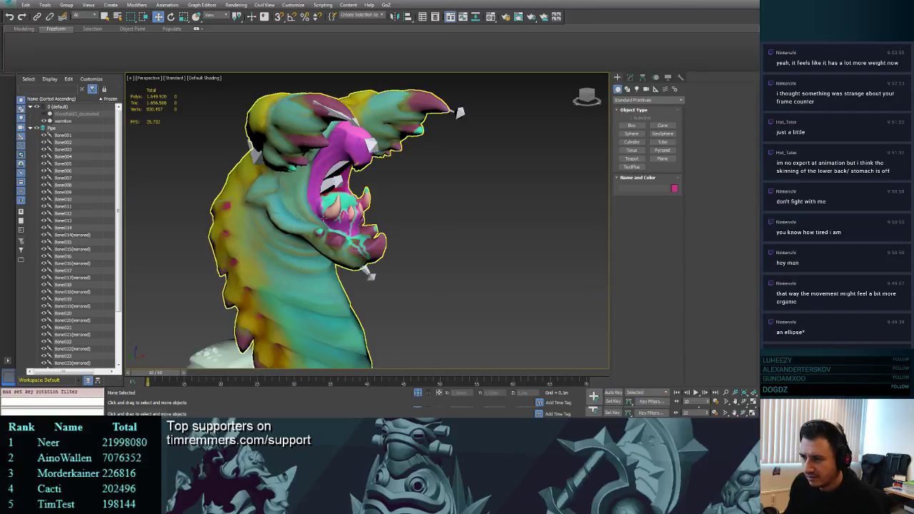
{"action": "key", "text": "F3"}
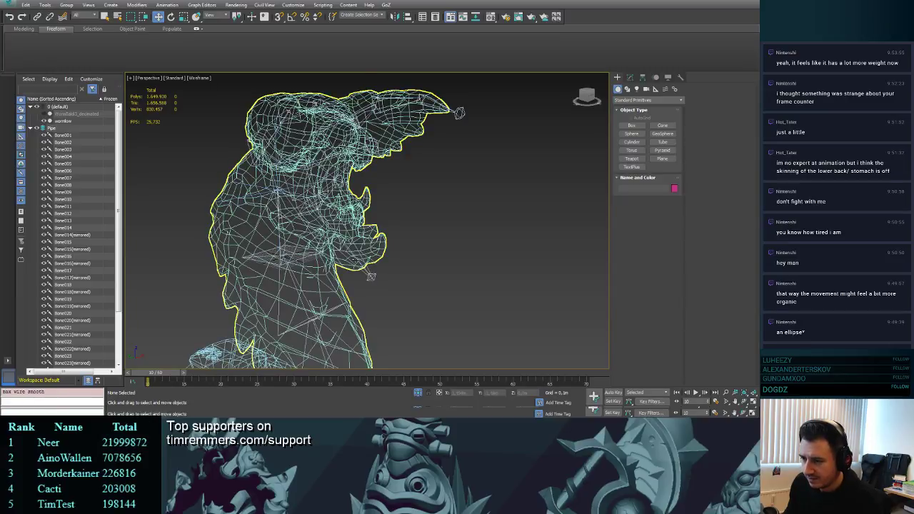
{"action": "key", "text": "F3"}
{"action": "mouse_move", "coordinate": [412, 261]}
{"action": "middle_mouse_down"}
{"action": "mouse_move", "coordinate": [414, 239]}
{"action": "mouse_move", "coordinate": [436, 239]}
{"action": "middle_mouse_up"}
{"action": "mouse_move", "coordinate": [165, 379]}
{"action": "left_mouse_down"}
{"action": "mouse_move", "coordinate": [305, 361]}
{"action": "mouse_move", "coordinate": [547, 358]}
{"action": "mouse_move", "coordinate": [165, 363]}
{"action": "mouse_move", "coordinate": [160, 373]}
{"action": "left_mouse_up"}
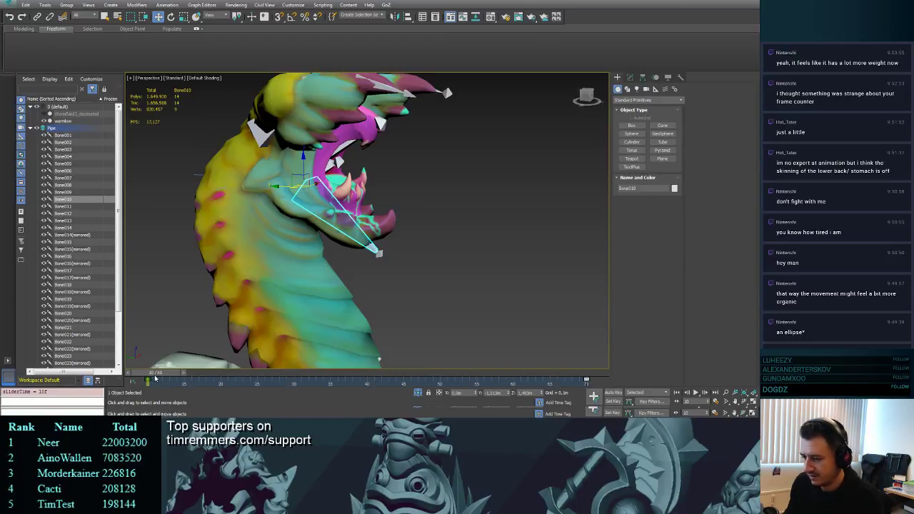
{"action": "left_click_drag", "start_coordinate": [153, 379], "coordinate": [367, 381]}
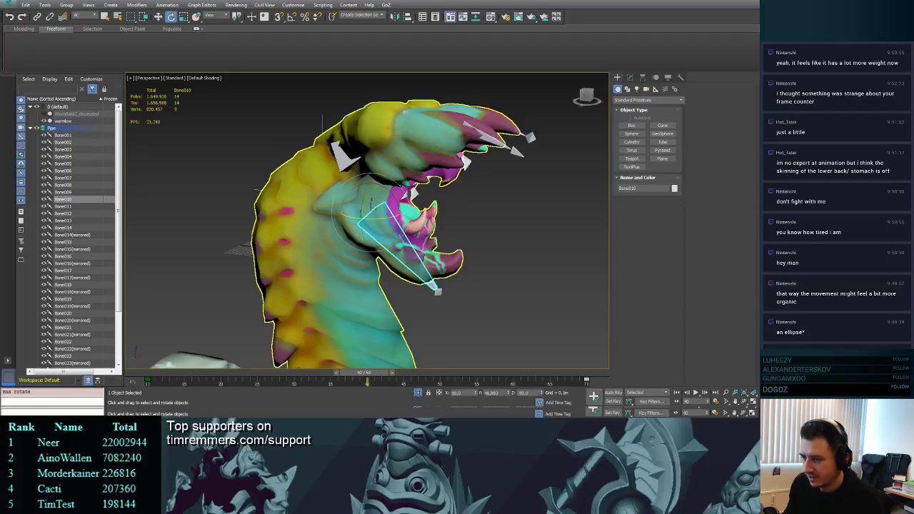
- Try to rotate the lower jaw bone about -12 degrees on X at frame 40 without Auto Key
{"action": "left_click_drag", "start_coordinate": [398, 202], "coordinate": [398, 191]}
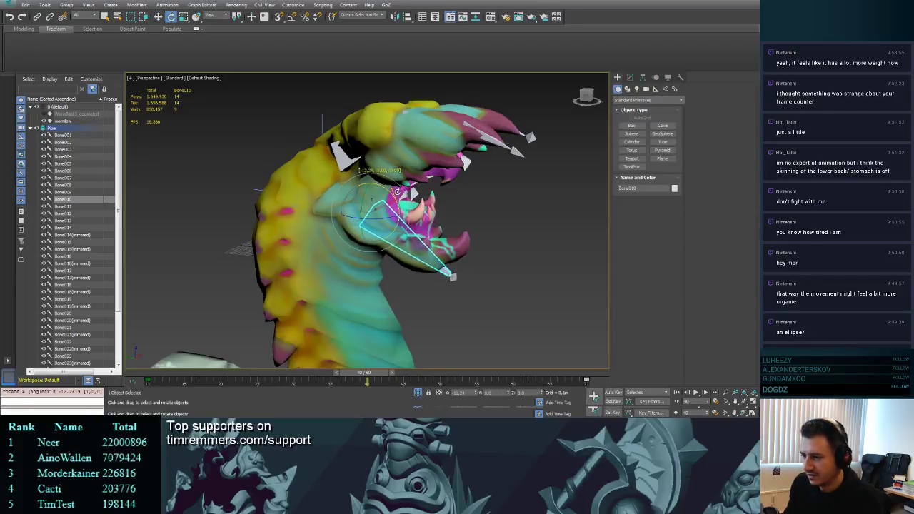
{"action": "mouse_move", "coordinate": [366, 373]}
{"action": "left_mouse_down"}
{"action": "mouse_move", "coordinate": [300, 366]}
{"action": "mouse_move", "coordinate": [364, 361]}
{"action": "mouse_move", "coordinate": [359, 365]}
{"action": "mouse_move", "coordinate": [374, 376]}
{"action": "left_mouse_up"}
{"action": "key", "text": "ctrl+z"}
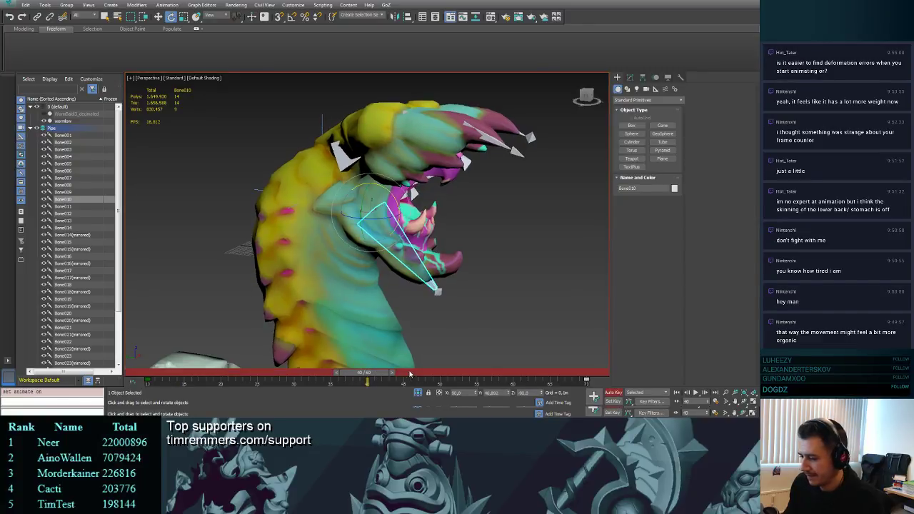
- With Auto Key on, rotate the lower jaw bone about -10 degrees on X at frame 40 and check the motion
{"action": "left_click_drag", "start_coordinate": [398, 207], "coordinate": [399, 204]}
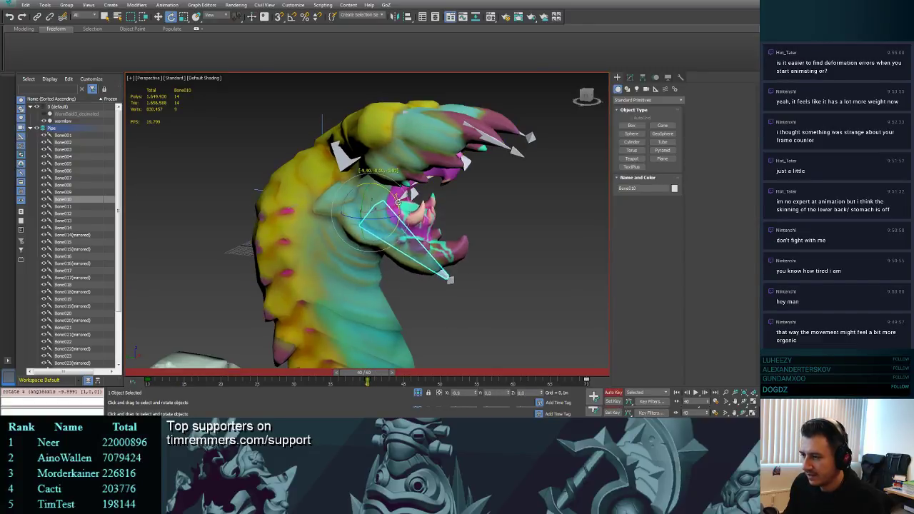
{"action": "left_click_drag", "start_coordinate": [366, 377], "coordinate": [251, 343]}
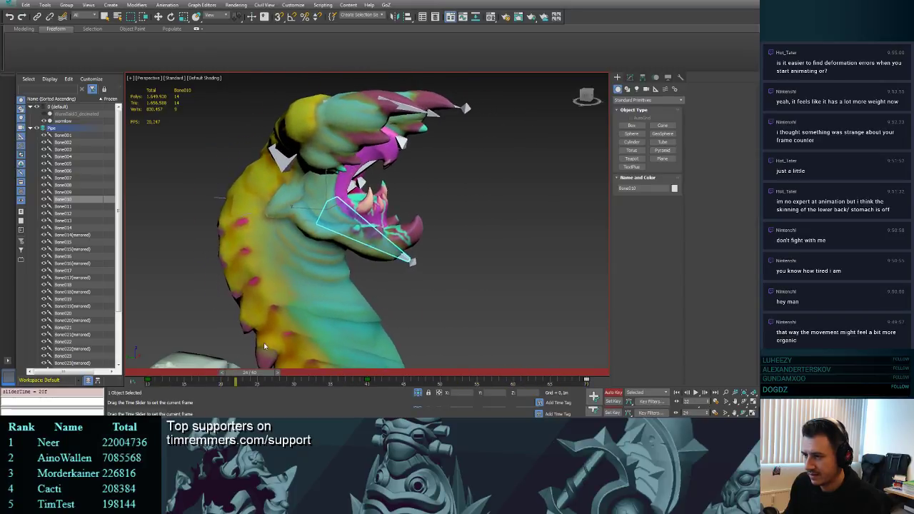
- Copy the upper jaw bone Bone012's frame 10 key to frame 70 and rotate it about -8 degrees on X at frame 40
{"action": "key", "text": "e"}
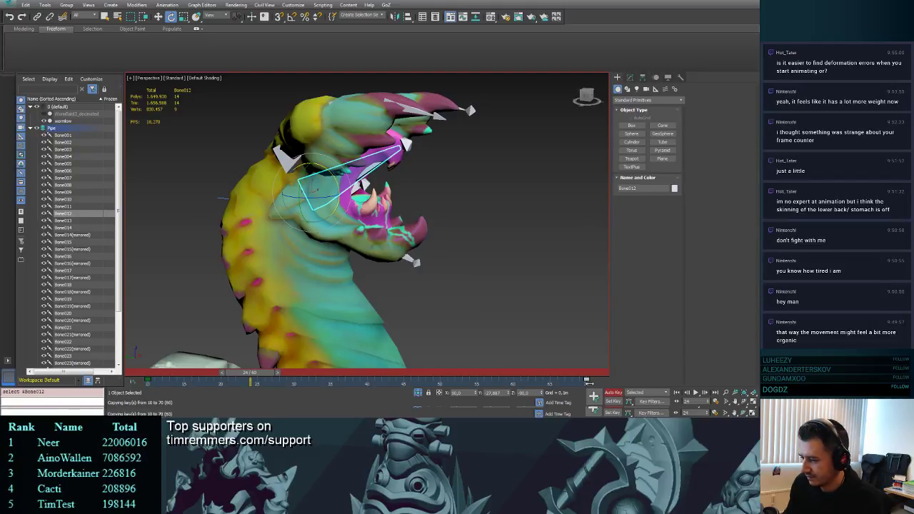
{"action": "left_click_drag", "start_coordinate": [255, 374], "coordinate": [366, 380]}
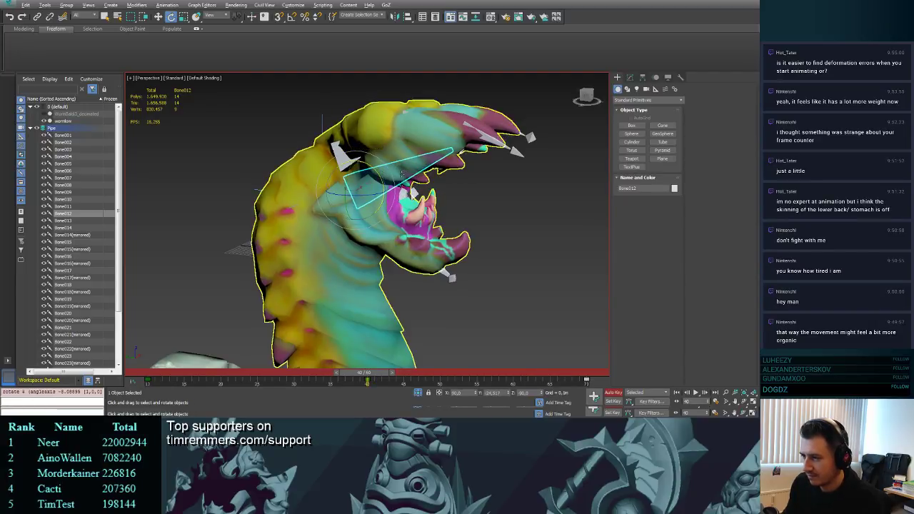
{"action": "middle_click_drag", "start_coordinate": [402, 174], "coordinate": [408, 308], "text": "alt"}
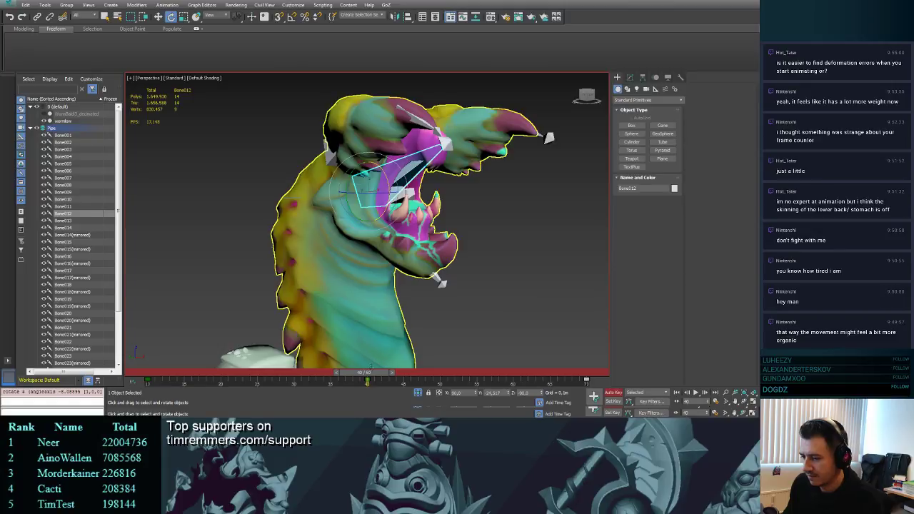
{"action": "left_click_drag", "start_coordinate": [376, 373], "coordinate": [155, 334]}
{"action": "key", "text": "e"}
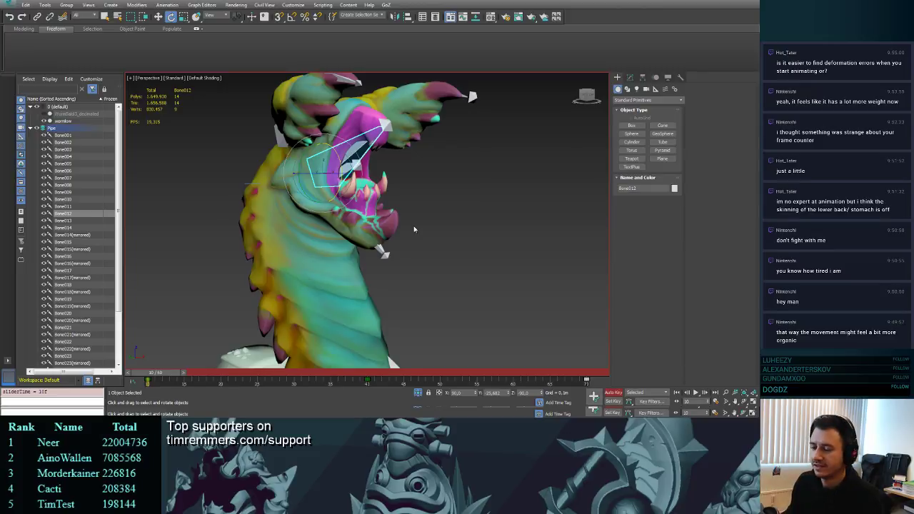
- Turn off Auto Key and scrub the animation to frame 51, examining how the creature's lower back and belly deform
{"action": "scroll", "coordinate": [448, 218], "scroll_direction": "down", "scroll_amount": 3}
{"action": "middle_click_drag", "start_coordinate": [448, 218], "coordinate": [436, 162]}
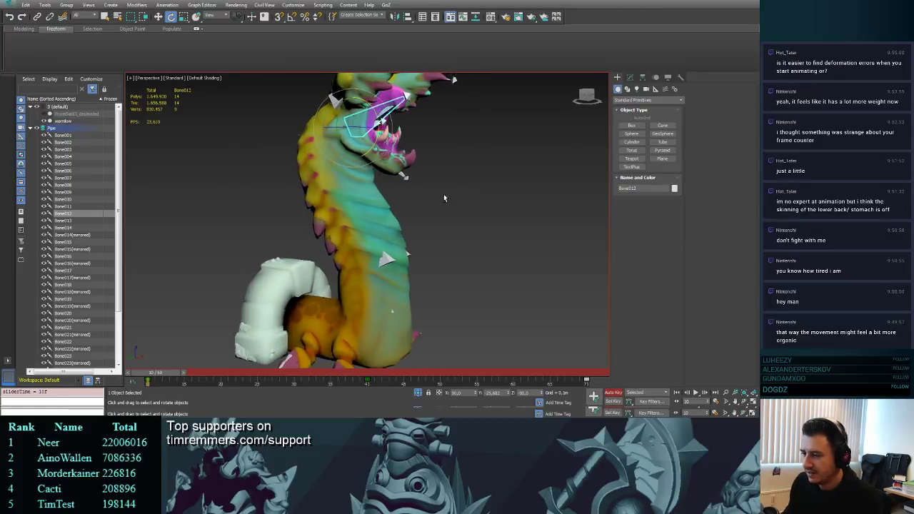
{"action": "middle_click_drag", "start_coordinate": [477, 243], "coordinate": [450, 246]}
{"action": "scroll", "coordinate": [487, 224], "scroll_direction": "up", "scroll_amount": 3}
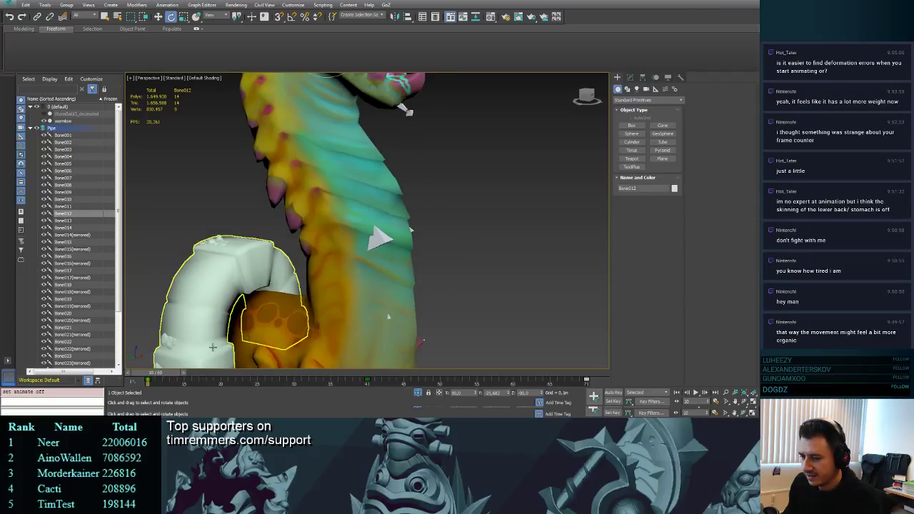
{"action": "left_click_drag", "start_coordinate": [160, 376], "coordinate": [201, 351]}
{"action": "middle_click_drag", "start_coordinate": [421, 227], "coordinate": [388, 277]}
{"action": "scroll", "coordinate": [429, 253], "scroll_direction": "down", "scroll_amount": 3}
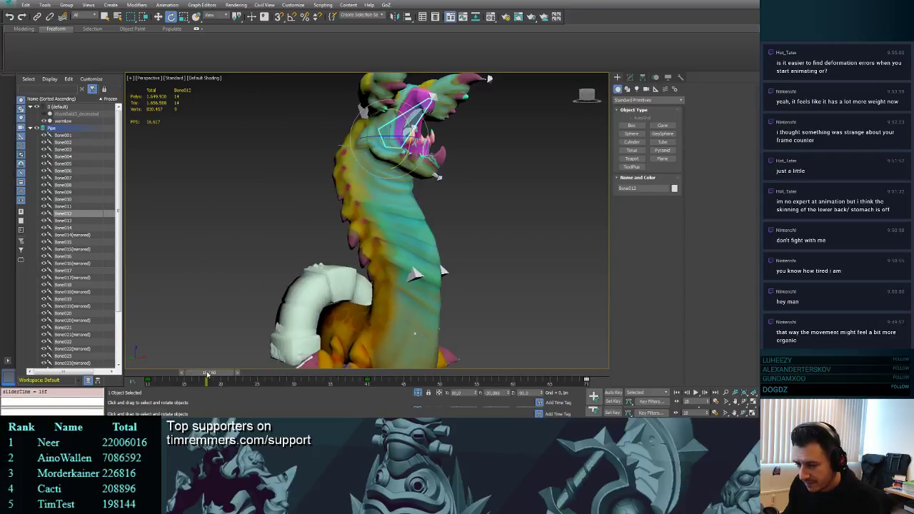
{"action": "left_click_drag", "start_coordinate": [207, 373], "coordinate": [441, 366]}
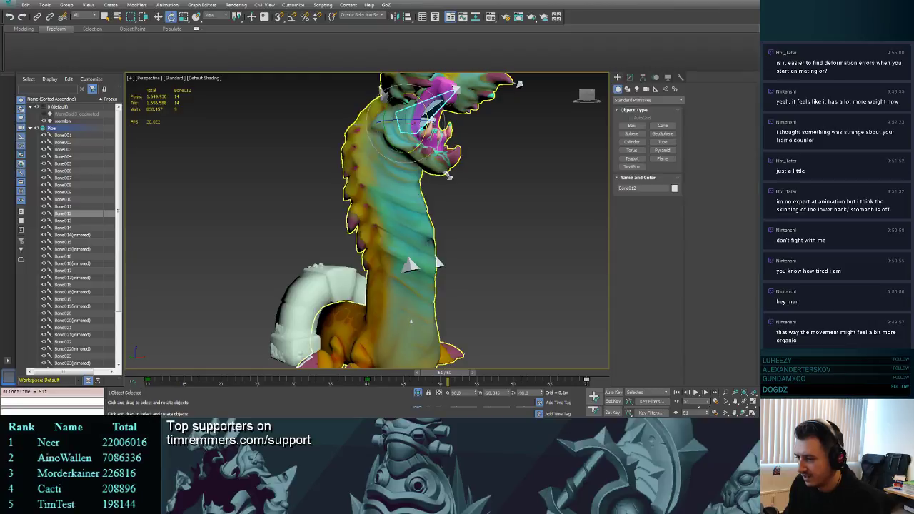
- Select the creature's body mesh and enable Edit Envelopes in its Skin modifier
{"action": "scroll", "coordinate": [479, 243], "scroll_direction": "up", "scroll_amount": 3}
{"action": "left_click", "coordinate": [393, 207]}
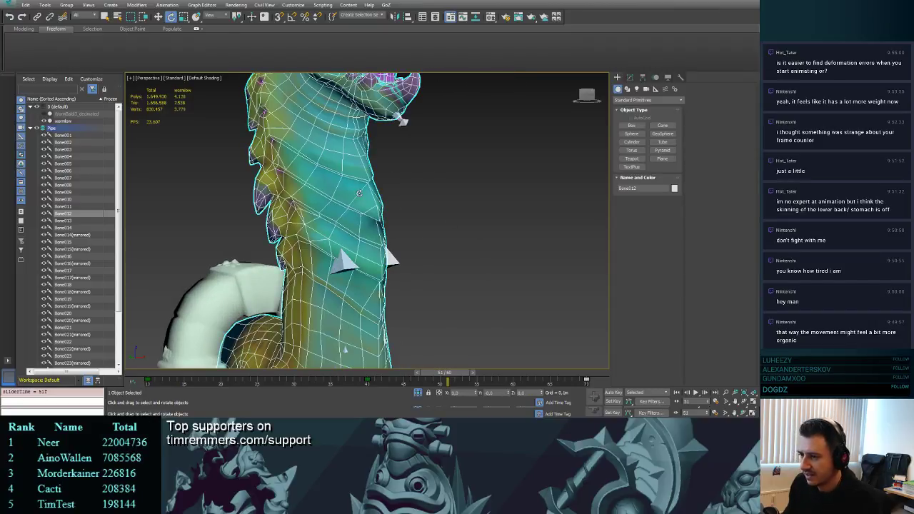
{"action": "left_click", "coordinate": [632, 77]}
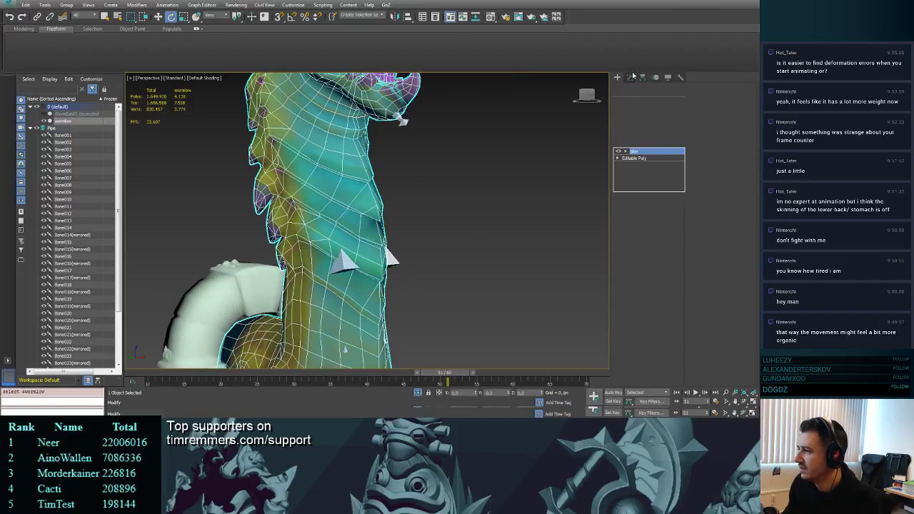
{"action": "left_click", "coordinate": [659, 228]}
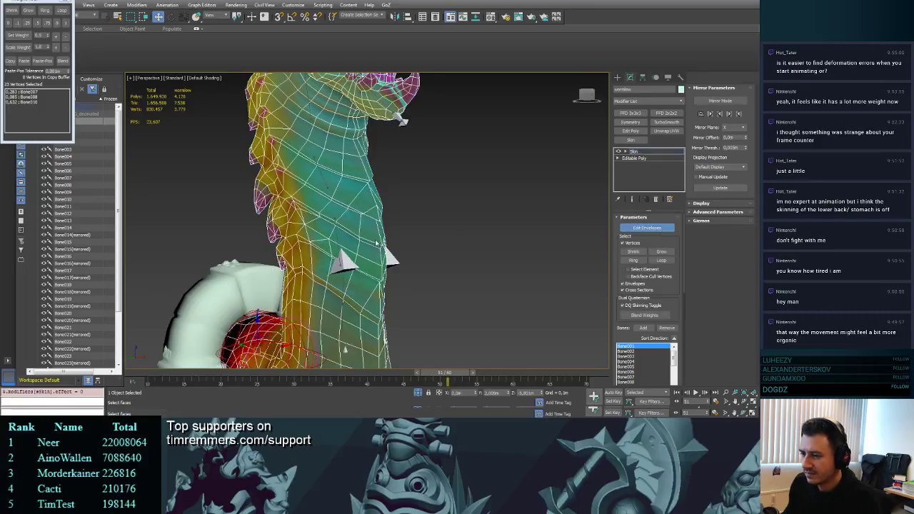
- Select the Bone005 envelope and inspect its influence on the upright body at frame 52
{"action": "middle_click_drag", "start_coordinate": [377, 244], "coordinate": [452, 203], "text": "alt"}
{"action": "left_click", "coordinate": [354, 226]}
{"action": "left_click_drag", "start_coordinate": [391, 193], "coordinate": [412, 190]}
{"action": "left_click_drag", "start_coordinate": [439, 371], "coordinate": [457, 350]}
{"action": "middle_click_drag", "start_coordinate": [429, 273], "coordinate": [392, 296]}
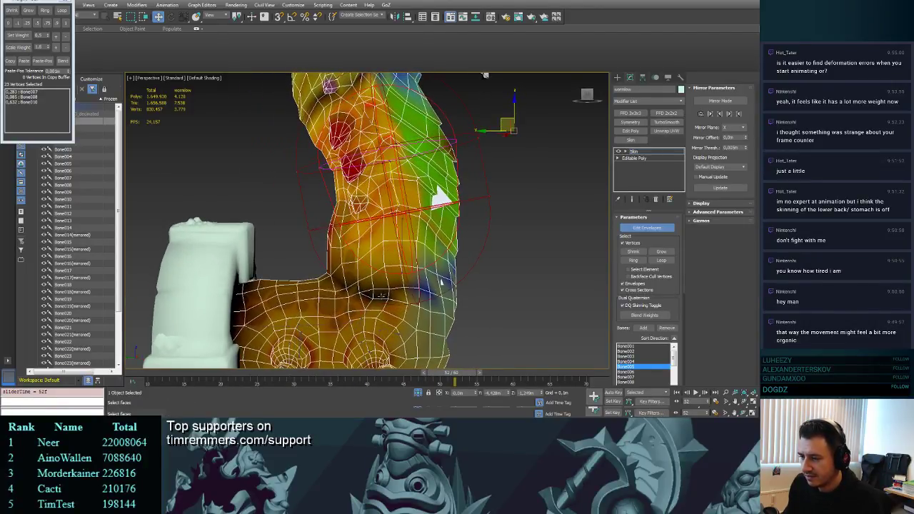
- Select the Bone003 envelope at the body's bend and adjust its control points around the lower back
{"action": "left_click", "coordinate": [380, 296]}
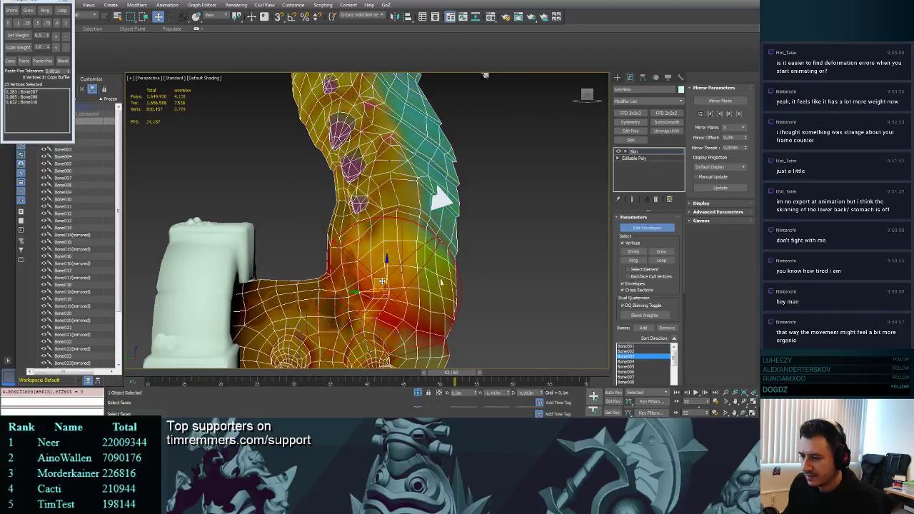
{"action": "left_click_drag", "start_coordinate": [382, 282], "coordinate": [390, 259]}
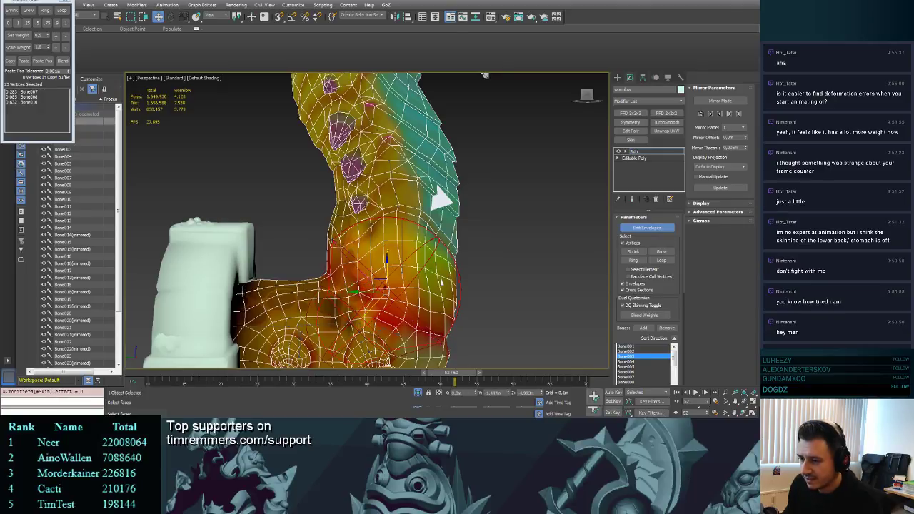
{"action": "scroll", "coordinate": [333, 242], "scroll_direction": "up", "scroll_amount": 5}
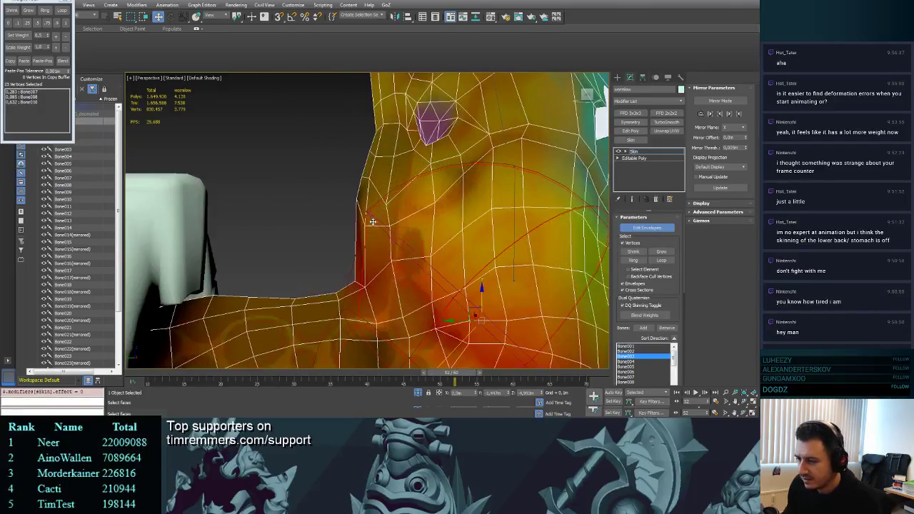
{"action": "left_click_drag", "start_coordinate": [348, 212], "coordinate": [360, 213]}
{"action": "middle_click_drag", "start_coordinate": [408, 190], "coordinate": [375, 211]}
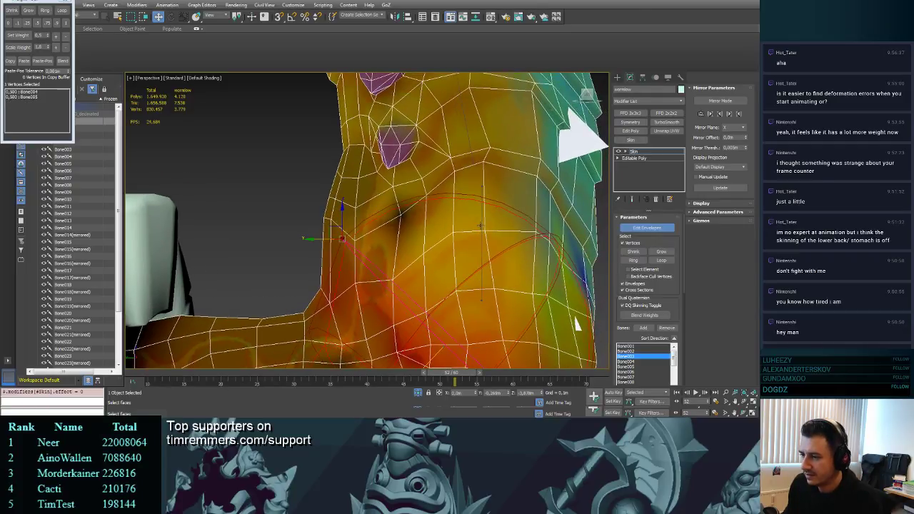
- Select the Bone004 envelope and shift its lower end point toward the creature's back
{"action": "left_click", "coordinate": [483, 234]}
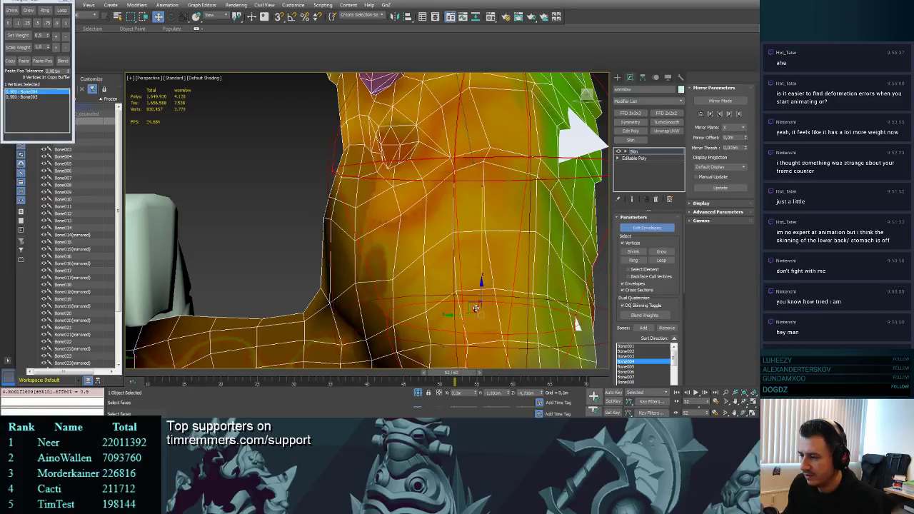
{"action": "left_click_drag", "start_coordinate": [472, 304], "coordinate": [430, 303]}
{"action": "scroll", "coordinate": [424, 262], "scroll_direction": "down", "scroll_amount": 3}
{"action": "middle_click_drag", "start_coordinate": [424, 262], "coordinate": [395, 264]}
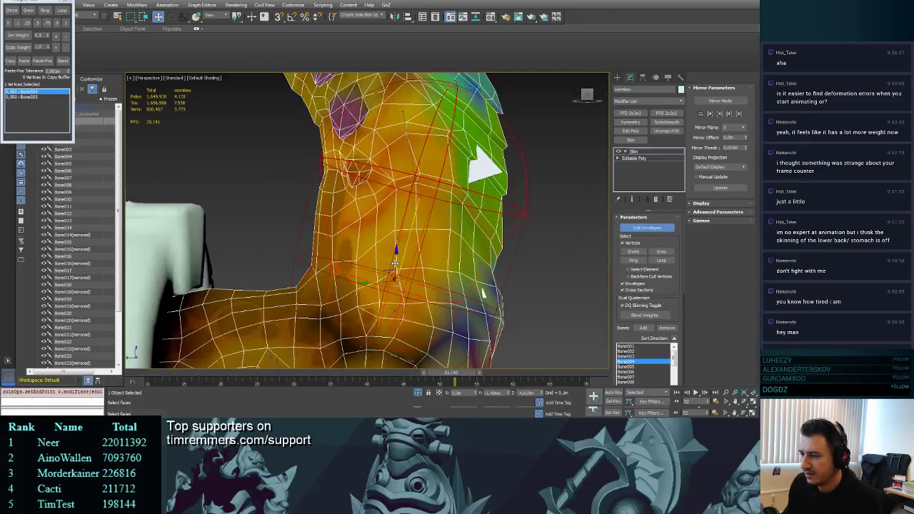
- Reposition the Bone003 envelope's end point near the belly and check the deformation back to frame 42
{"action": "middle_click_drag", "start_coordinate": [451, 237], "coordinate": [364, 265], "text": "alt"}
{"action": "left_click", "coordinate": [358, 250]}
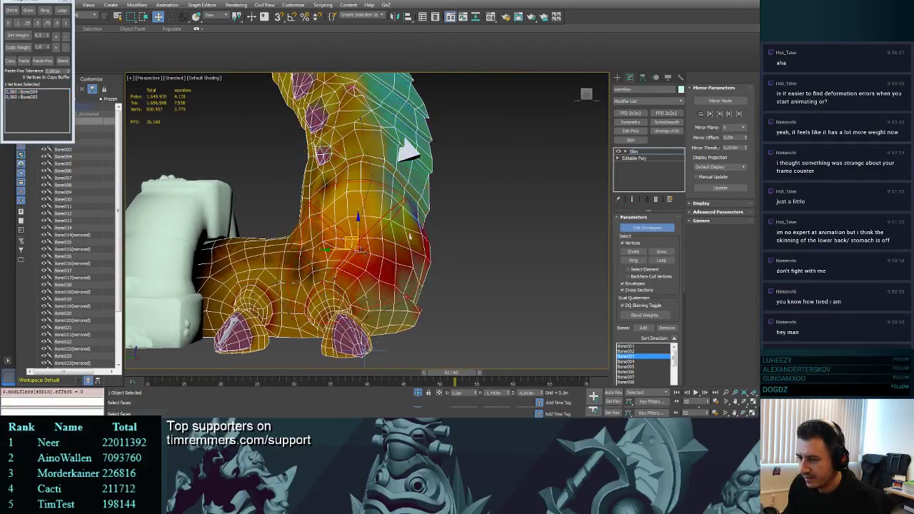
{"action": "left_click_drag", "start_coordinate": [353, 238], "coordinate": [365, 255]}
{"action": "left_click_drag", "start_coordinate": [450, 373], "coordinate": [384, 366]}
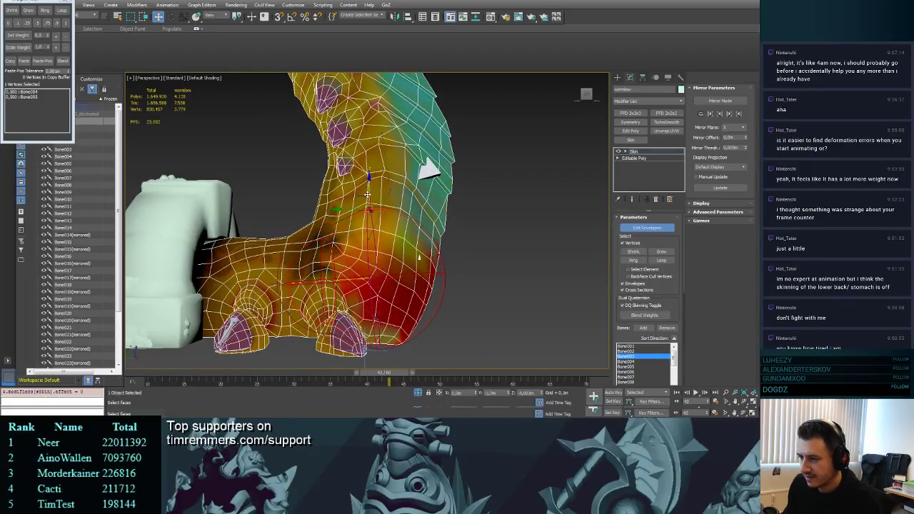
- Select the Bone004 envelope at frame 58 and adjust its lower inner radius on the belly side of the bend
{"action": "left_click_drag", "start_coordinate": [386, 373], "coordinate": [502, 317]}
{"action": "middle_click_drag", "start_coordinate": [479, 279], "coordinate": [462, 290], "text": "alt"}
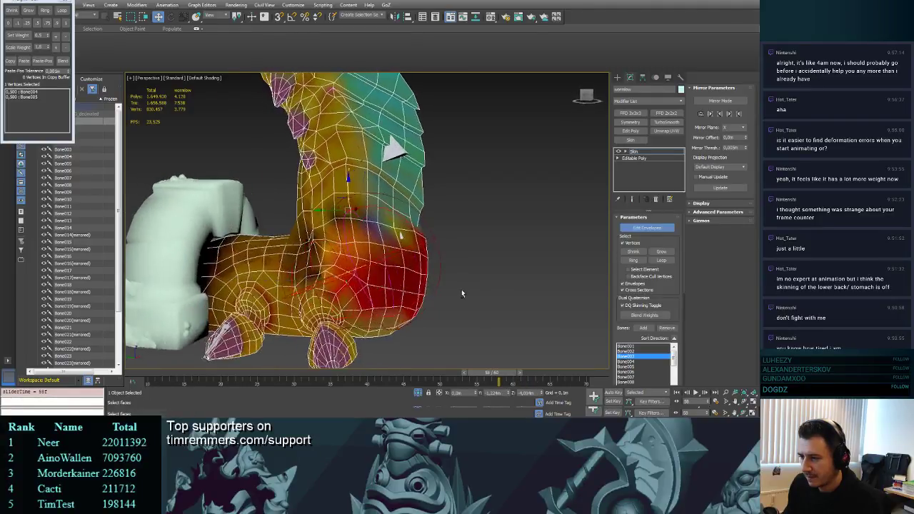
{"action": "left_click", "coordinate": [353, 227]}
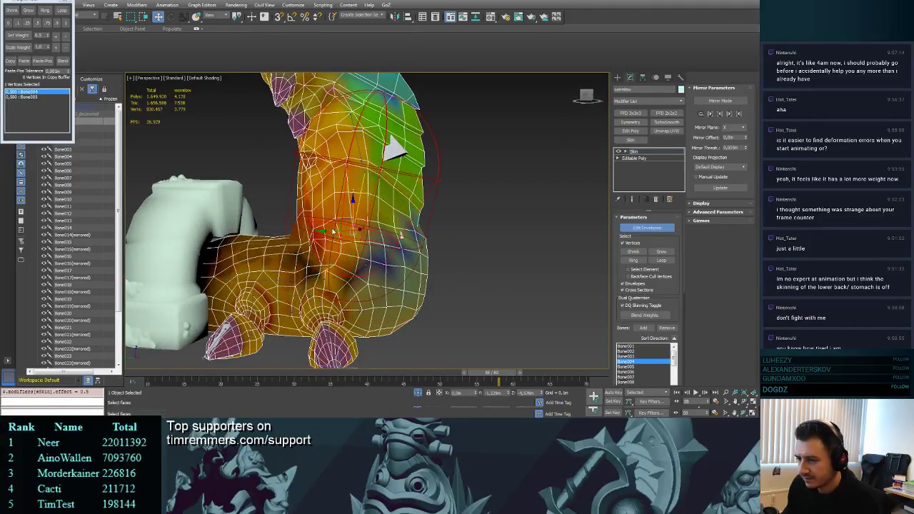
{"action": "left_click_drag", "start_coordinate": [325, 232], "coordinate": [338, 233]}
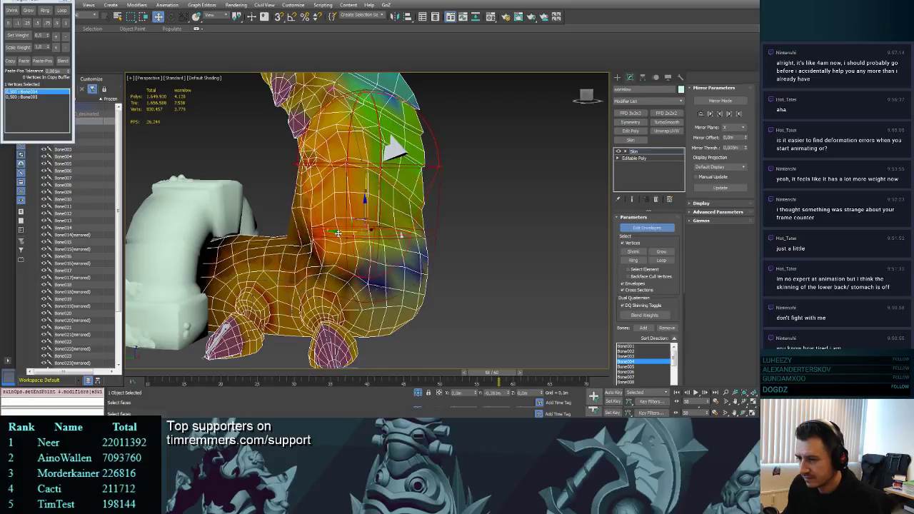
{"action": "key", "text": "ctrl+z"}
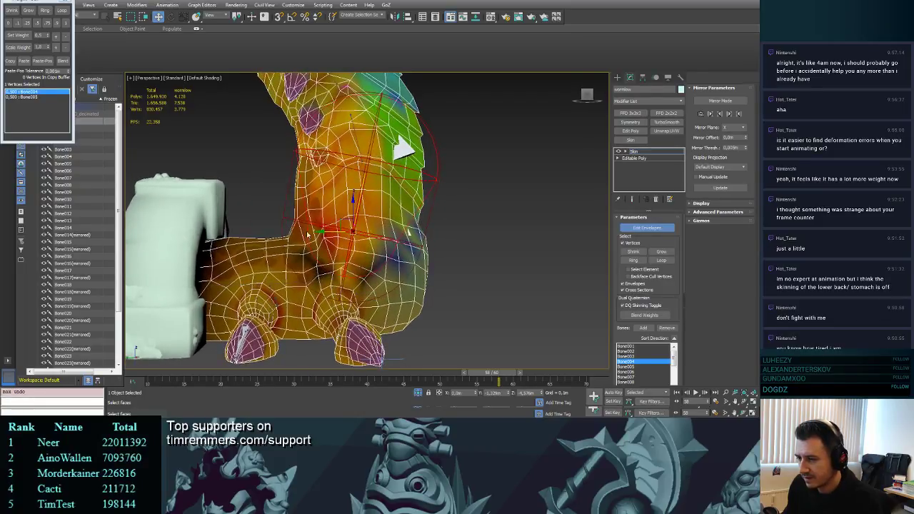
{"action": "left_click_drag", "start_coordinate": [290, 223], "coordinate": [274, 224]}
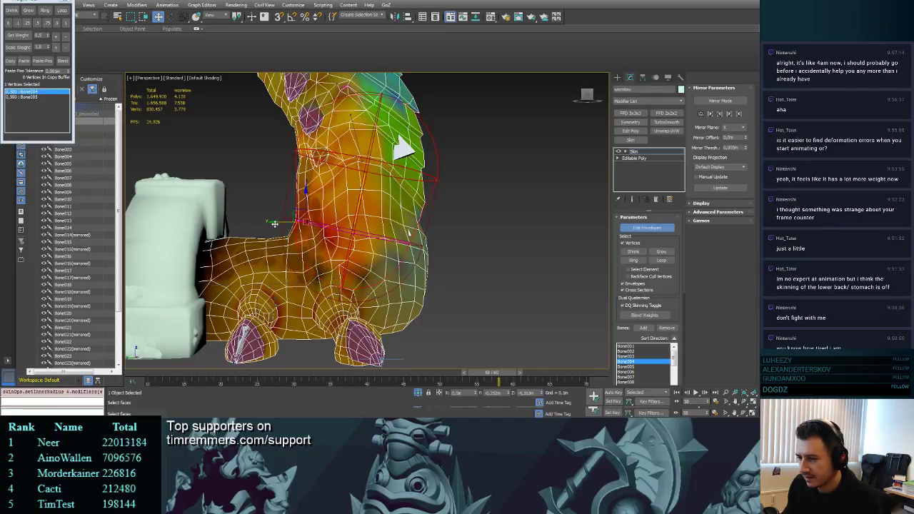
- Scrub through the idle animation and examine how the lower back and belly deform, finishing at frame 50
{"action": "left_click_drag", "start_coordinate": [493, 373], "coordinate": [540, 373]}
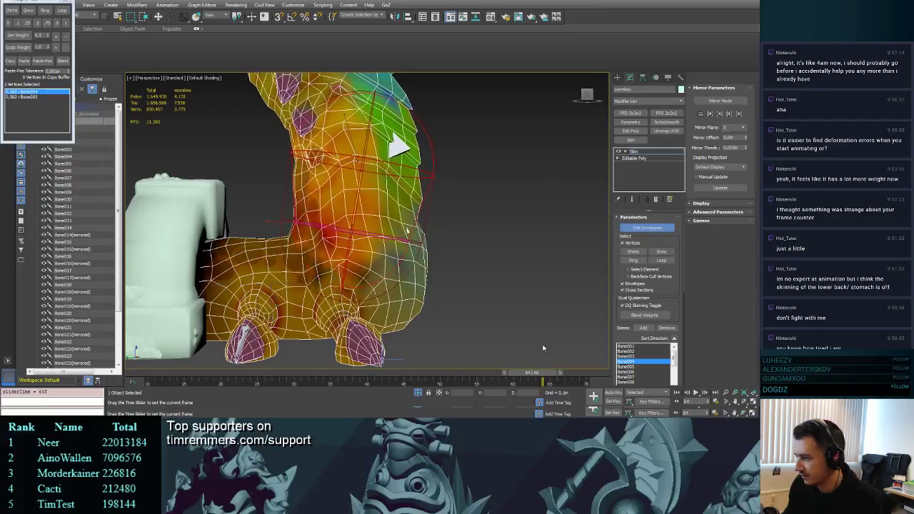
{"action": "scroll", "coordinate": [494, 197], "scroll_direction": "down", "scroll_amount": 3}
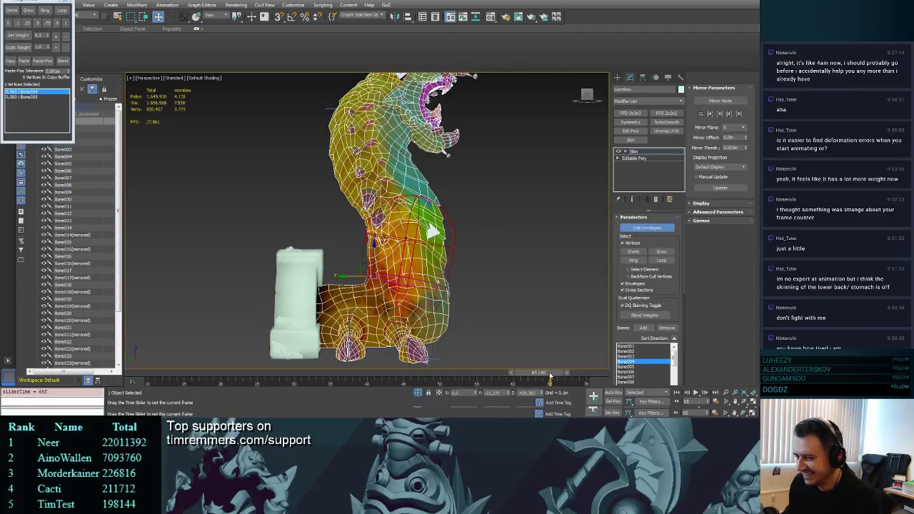
{"action": "left_click_drag", "start_coordinate": [550, 376], "coordinate": [155, 373]}
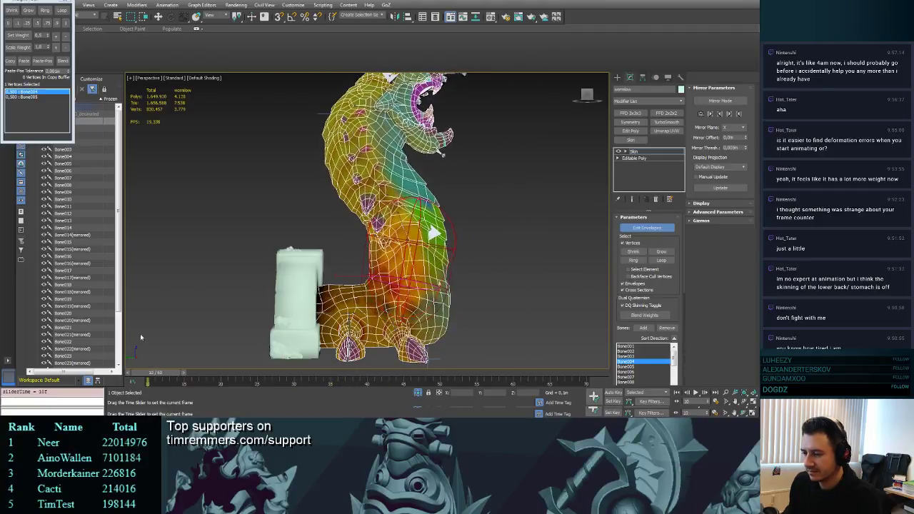
{"action": "left_click_drag", "start_coordinate": [141, 337], "coordinate": [356, 331]}
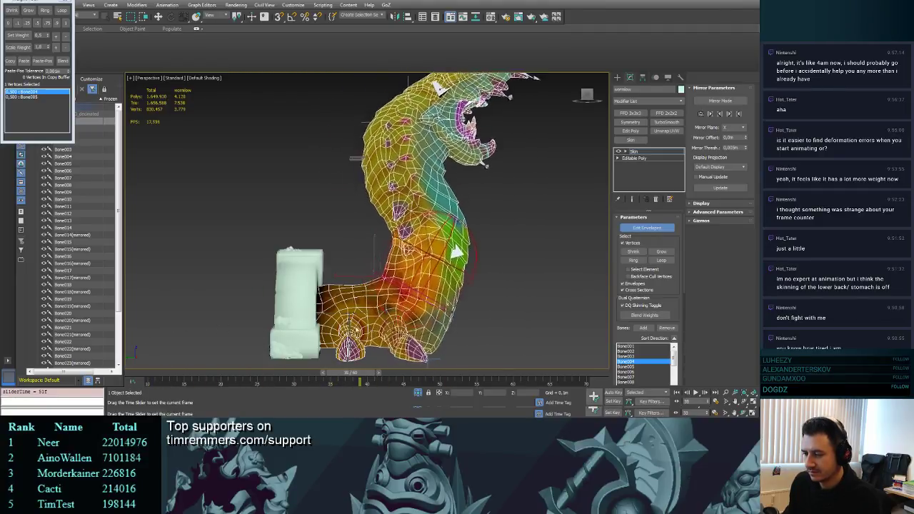
{"action": "left_click_drag", "start_coordinate": [350, 372], "coordinate": [443, 373]}
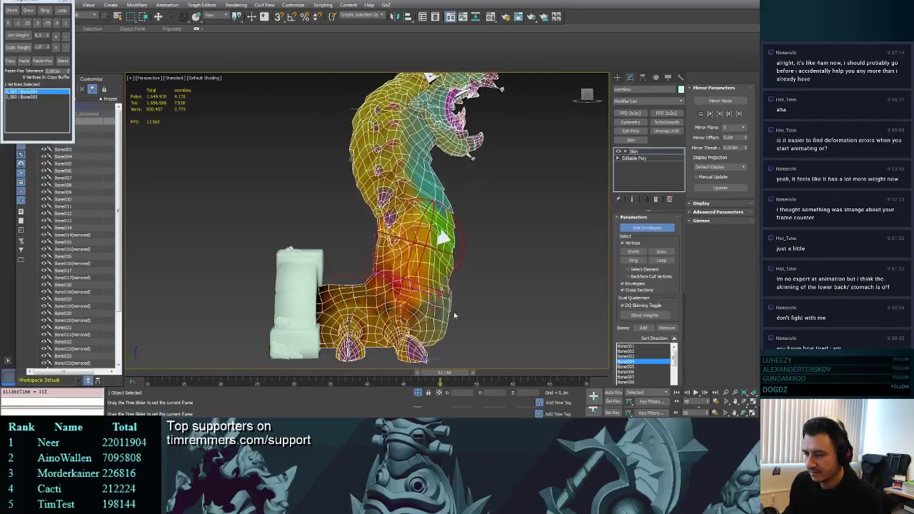
{"action": "mouse_move", "coordinate": [454, 316]}
{"action": "left_mouse_down"}
{"action": "mouse_move", "coordinate": [488, 306]}
{"action": "mouse_move", "coordinate": [445, 313]}
{"action": "left_mouse_up"}
{"action": "middle_click_drag", "start_coordinate": [465, 302], "coordinate": [481, 273]}
{"action": "scroll", "coordinate": [481, 273], "scroll_direction": "up", "scroll_amount": 3}
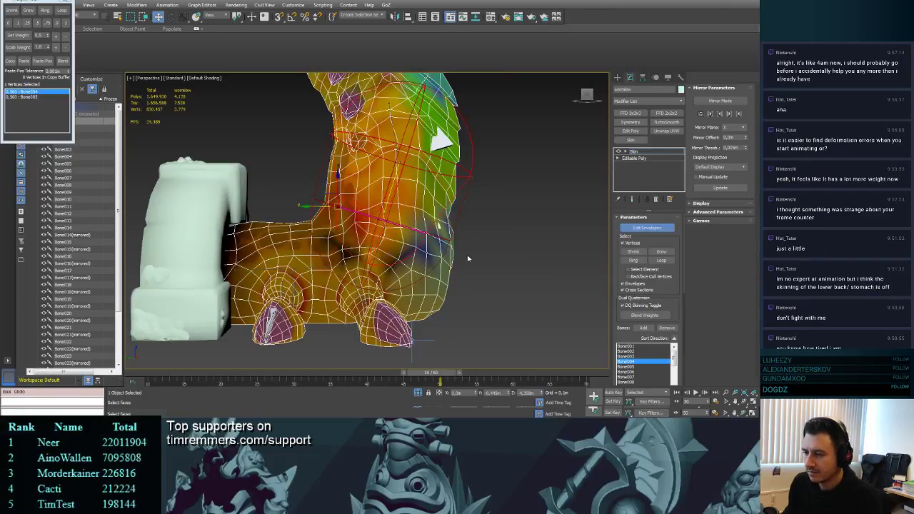
- Leave envelope editing and examine the lower body and its legs from several angles
{"action": "left_click", "coordinate": [647, 228]}
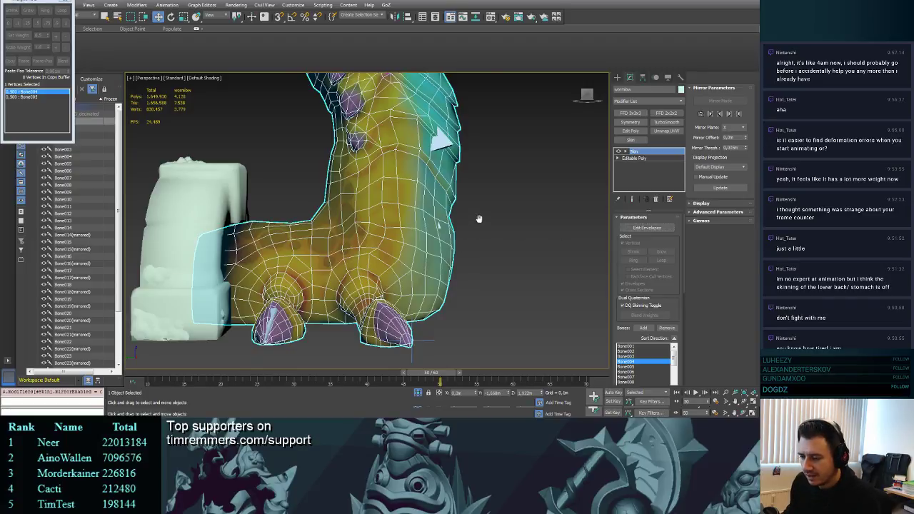
{"action": "middle_click_drag", "start_coordinate": [479, 218], "coordinate": [475, 249], "text": "alt"}
{"action": "middle_click_drag", "start_coordinate": [341, 249], "coordinate": [418, 205], "text": "alt"}
{"action": "key", "text": "F3"}
{"action": "key", "text": "F3"}
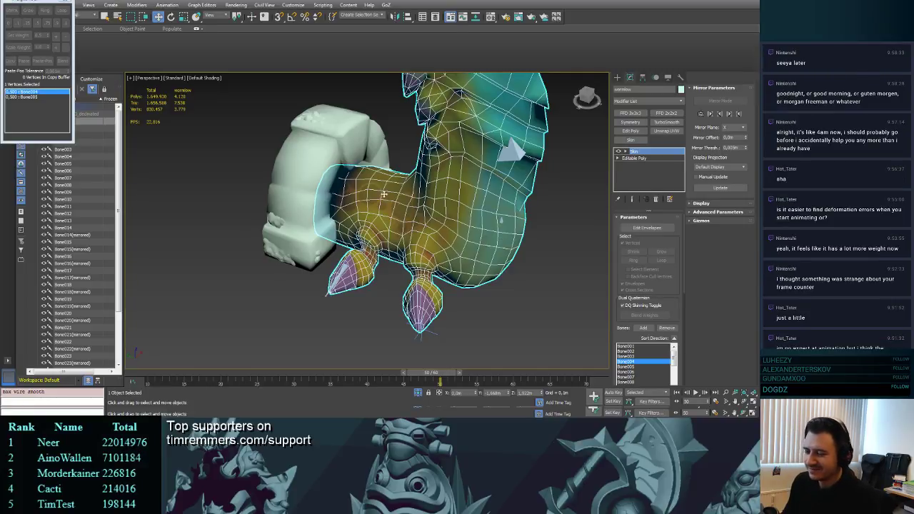
{"action": "mouse_move", "coordinate": [384, 194]}
{"action": "middle_mouse_down", "text": "alt"}
{"action": "mouse_move", "coordinate": [484, 223]}
{"action": "mouse_move", "coordinate": [450, 172]}
{"action": "middle_mouse_up", "text": "alt"}
{"action": "scroll", "coordinate": [449, 172], "scroll_direction": "up", "scroll_amount": 3}
{"action": "middle_click_drag", "start_coordinate": [371, 278], "coordinate": [437, 263]}
- In wireframe view, add an HI Solver IK chain from Bone022(mirrored) to the tip of its leg
{"action": "key", "text": "F3"}
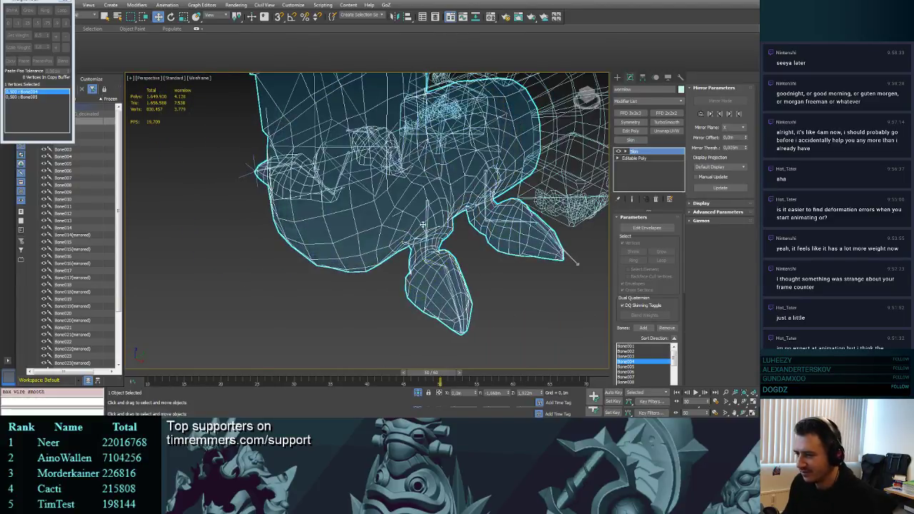
{"action": "left_click", "coordinate": [424, 223]}
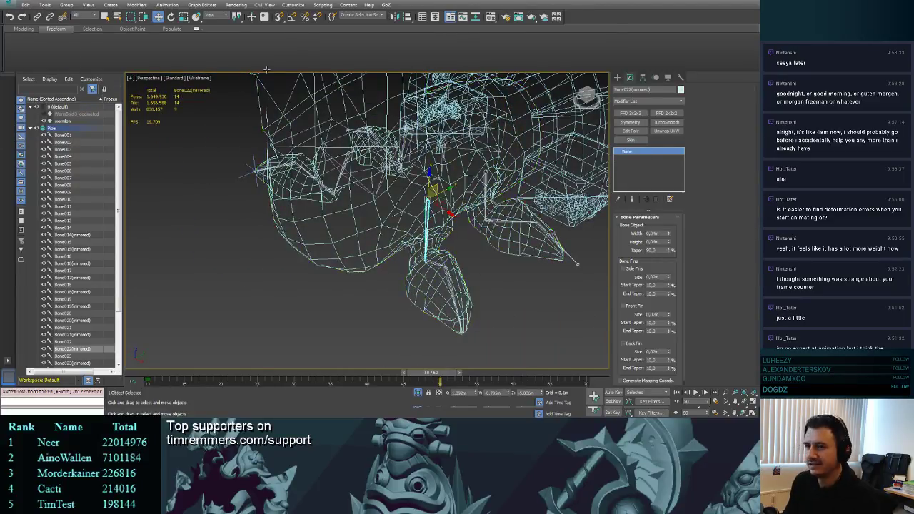
{"action": "left_click", "coordinate": [161, 6]}
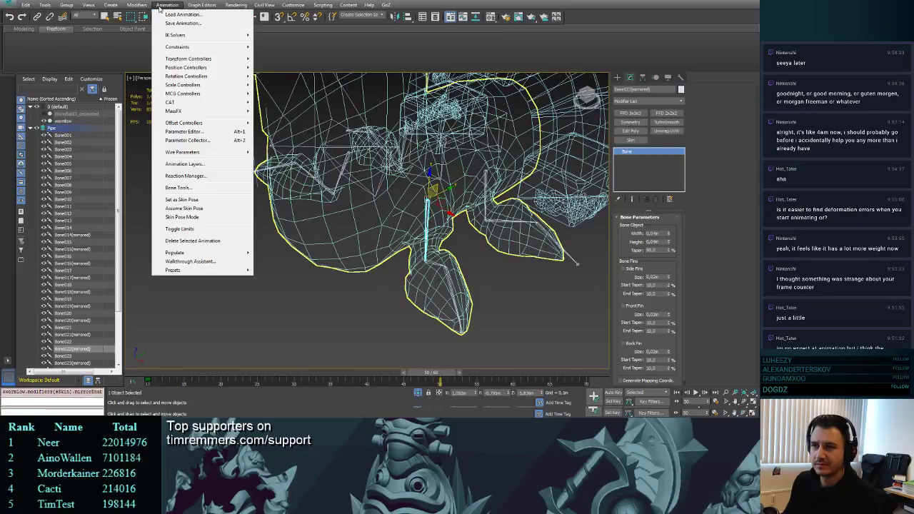
{"action": "mouse_move", "coordinate": [179, 34]}
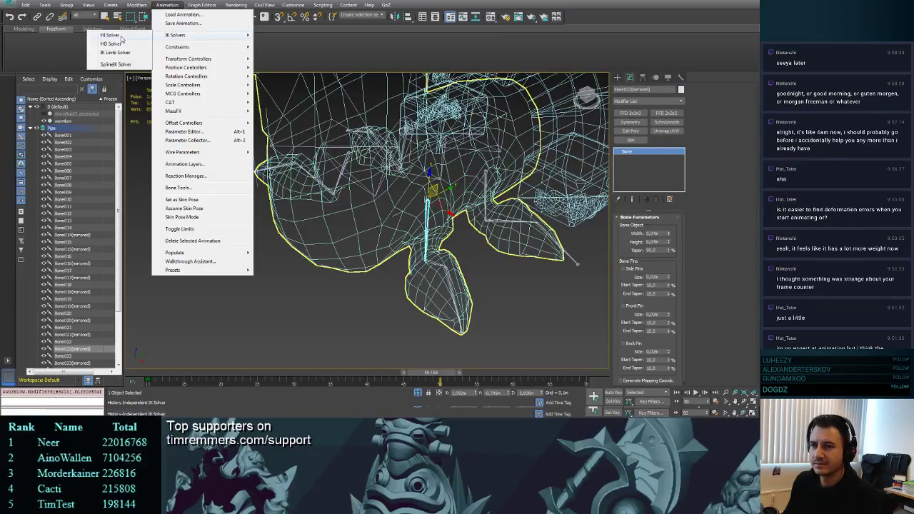
{"action": "left_click", "coordinate": [117, 34]}
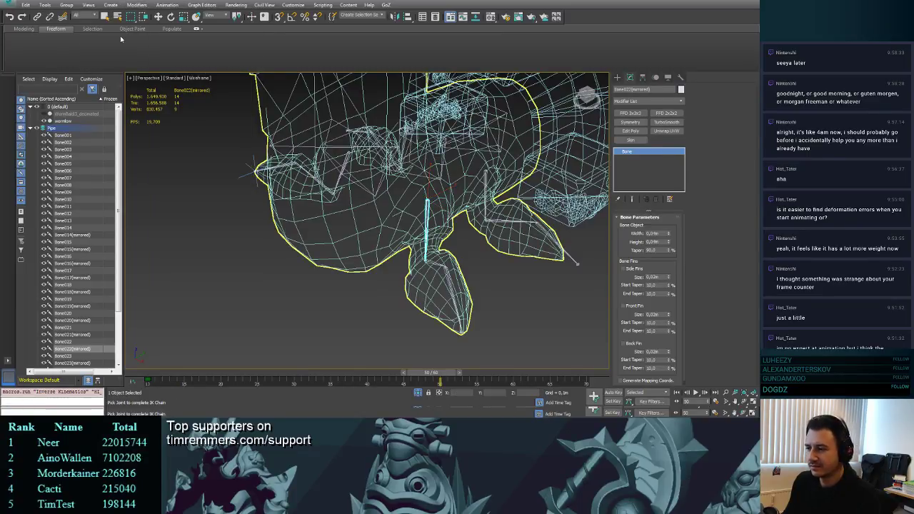
{"action": "left_click", "coordinate": [462, 332]}
- Add an HI Solver IK chain from Bone018(mirrored) to the end bone of its leg, Bone021(mirrored)
{"action": "middle_click_drag", "start_coordinate": [493, 254], "coordinate": [450, 265]}
{"action": "left_click", "coordinate": [426, 209]}
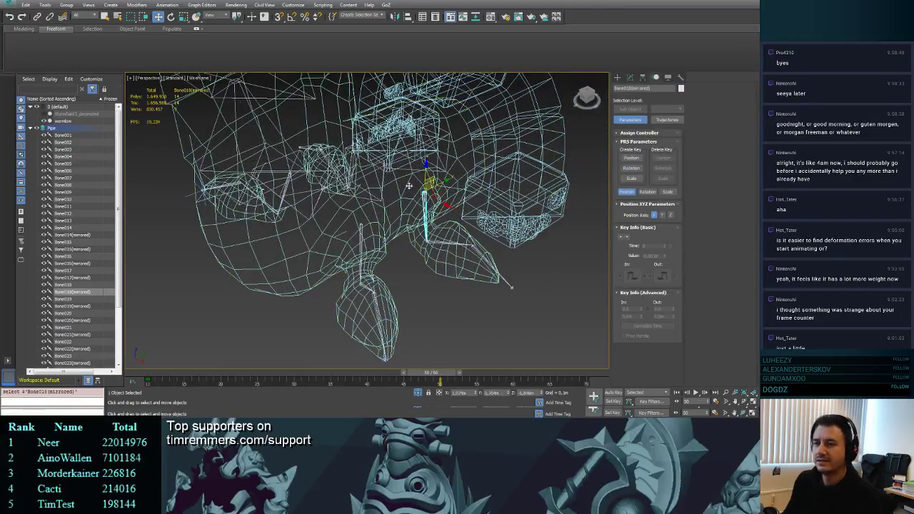
{"action": "left_click", "coordinate": [167, 5]}
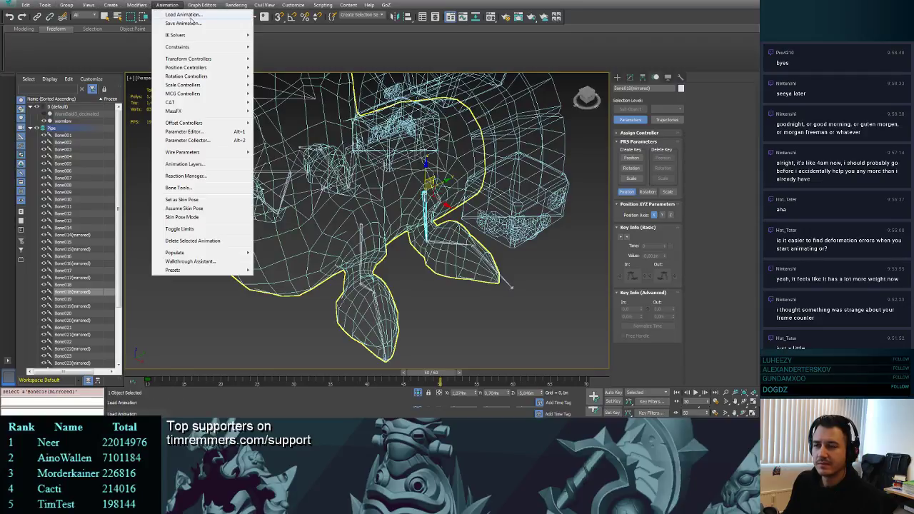
{"action": "mouse_move", "coordinate": [175, 33]}
{"action": "left_click", "coordinate": [127, 34]}
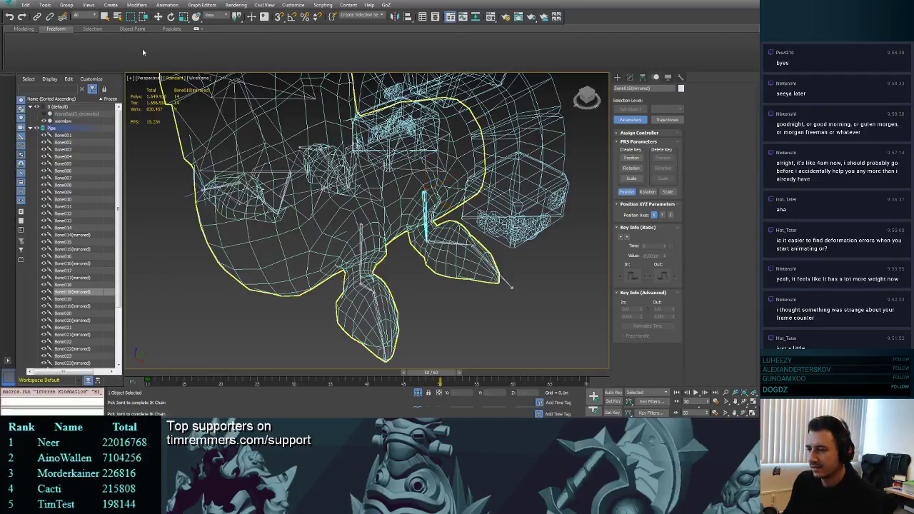
{"action": "left_click", "coordinate": [511, 288]}
- Add an HI Solver IK chain from Bone018 to the leg's end bone, Bone021
{"action": "middle_click_drag", "start_coordinate": [332, 228], "coordinate": [397, 275], "text": "alt"}
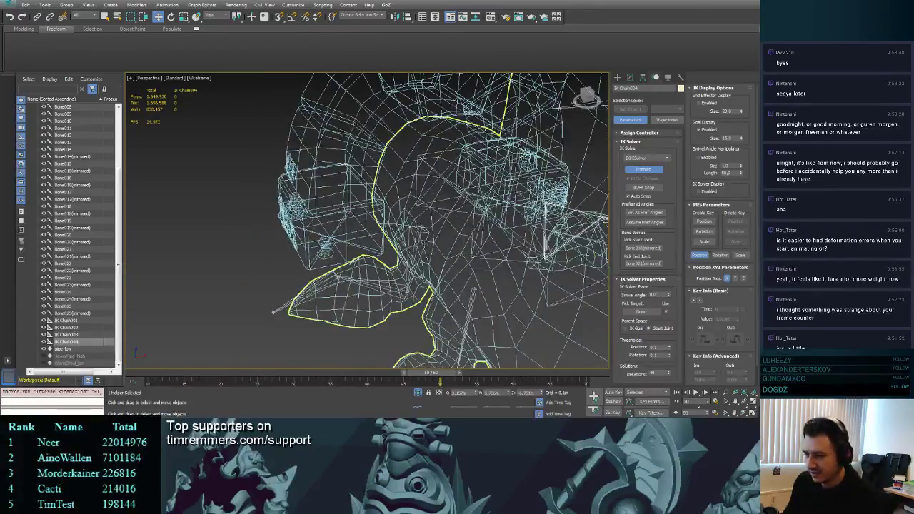
{"action": "left_click", "coordinate": [417, 257]}
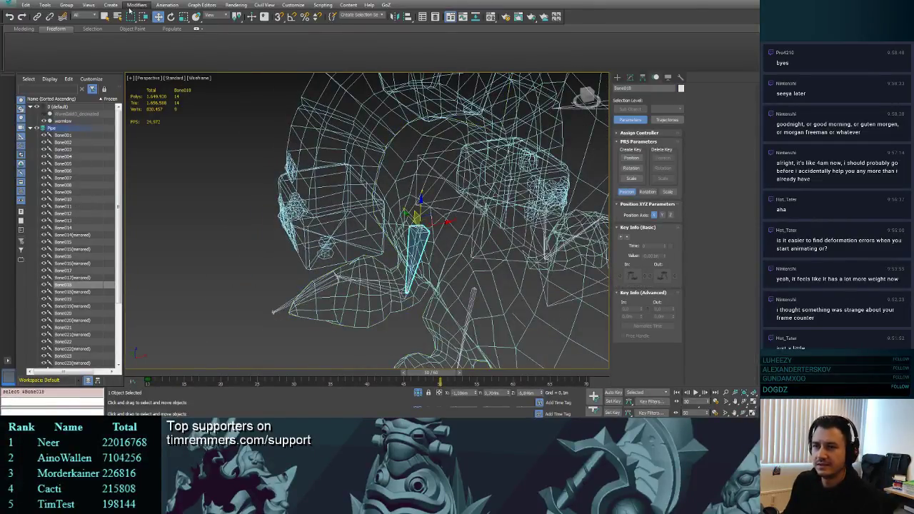
{"action": "left_click", "coordinate": [166, 5]}
{"action": "mouse_move", "coordinate": [175, 32]}
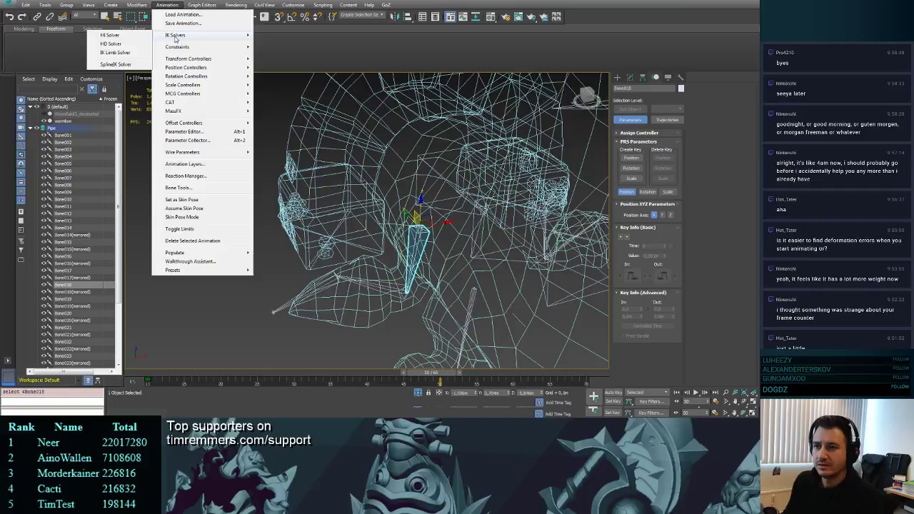
{"action": "left_click", "coordinate": [114, 34]}
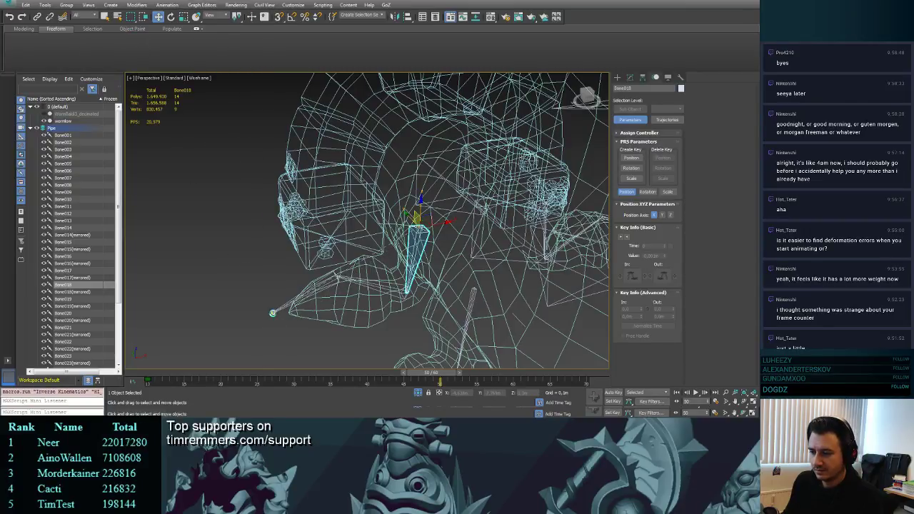
{"action": "left_click", "coordinate": [274, 315]}
- Try rotating Bone002 at frame 50 in shaded view to test the legs' IK chains, and undo the rotation
{"action": "middle_click_drag", "start_coordinate": [274, 315], "coordinate": [373, 235], "text": "alt"}
{"action": "middle_click_drag", "start_coordinate": [279, 207], "coordinate": [369, 243]}
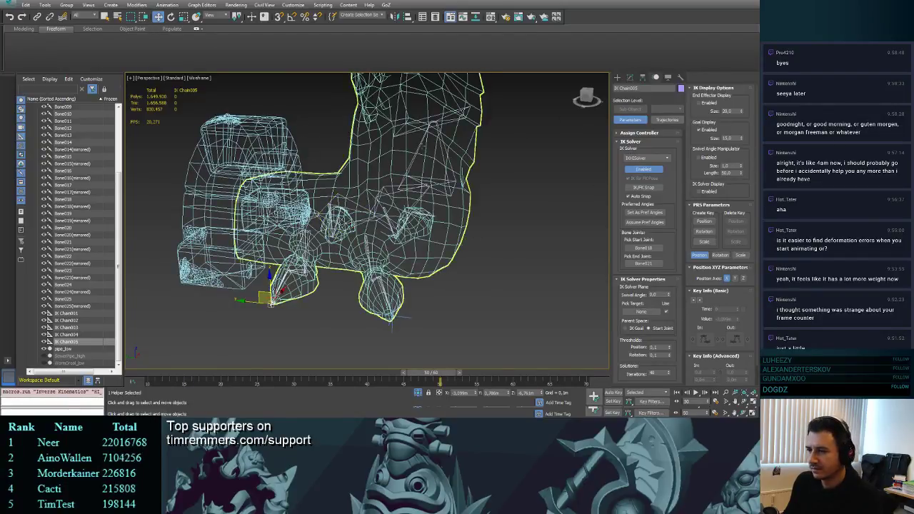
{"action": "left_click", "coordinate": [348, 202]}
{"action": "key", "text": "e"}
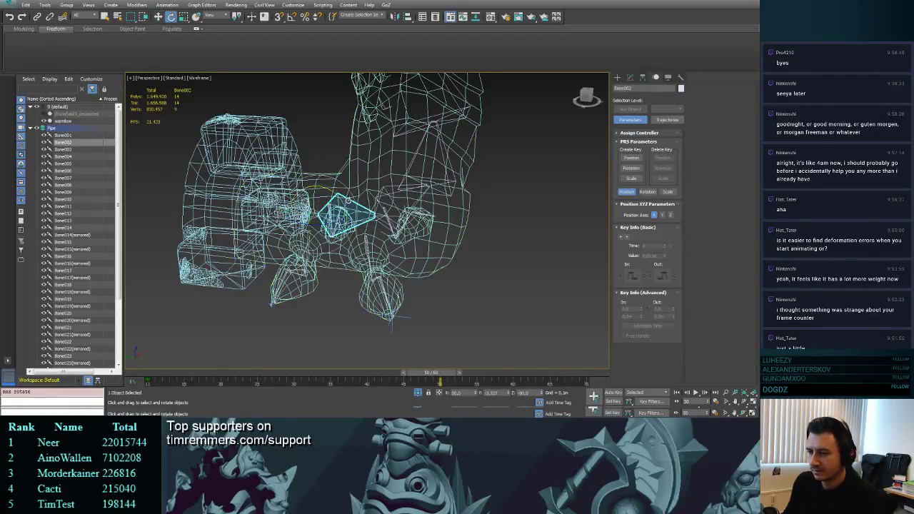
{"action": "mouse_move", "coordinate": [340, 197]}
{"action": "left_mouse_down"}
{"action": "mouse_move", "coordinate": [350, 203]}
{"action": "mouse_move", "coordinate": [335, 196]}
{"action": "left_mouse_up"}
{"action": "key", "text": "F3"}
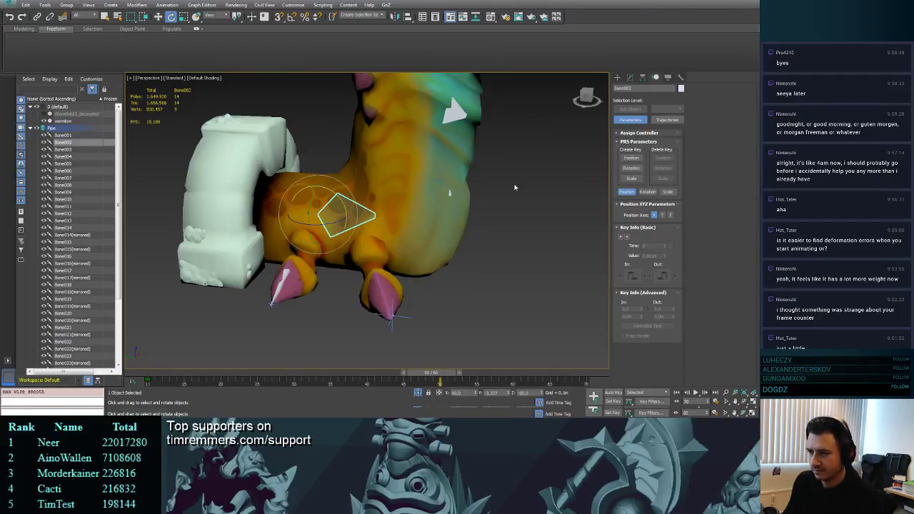
{"action": "scroll", "coordinate": [515, 188], "scroll_direction": "down", "scroll_amount": 3}
{"action": "mouse_move", "coordinate": [515, 188]}
{"action": "middle_mouse_down"}
{"action": "mouse_move", "coordinate": [500, 225]}
{"action": "mouse_move", "coordinate": [471, 253]}
{"action": "middle_mouse_up"}
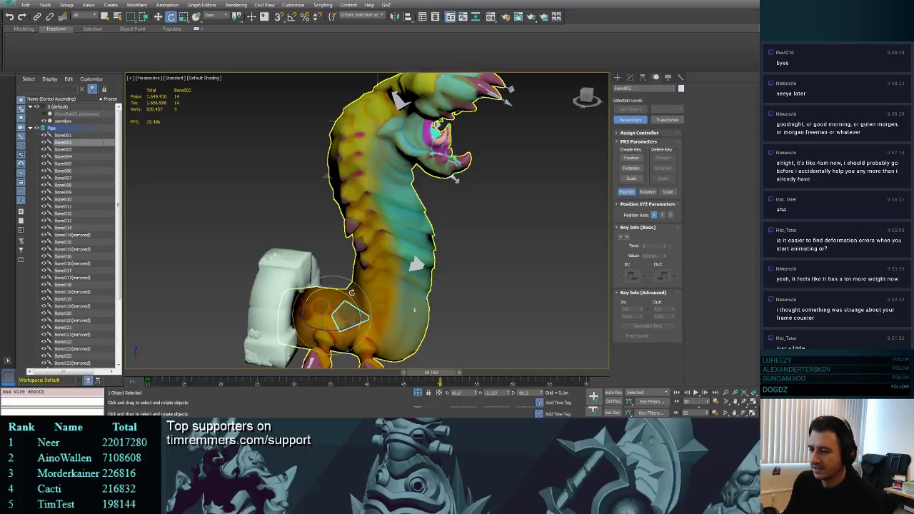
{"action": "mouse_move", "coordinate": [349, 291]}
{"action": "left_mouse_down"}
{"action": "mouse_move", "coordinate": [341, 289]}
{"action": "mouse_move", "coordinate": [345, 305]}
{"action": "left_mouse_up"}
{"action": "key", "text": "ctrl+z"}
- Try rotating Bone002 at frame 22 to test the body's motion above the legs, and undo it
{"action": "left_click_drag", "start_coordinate": [432, 372], "coordinate": [242, 360]}
{"action": "key", "text": "e"}
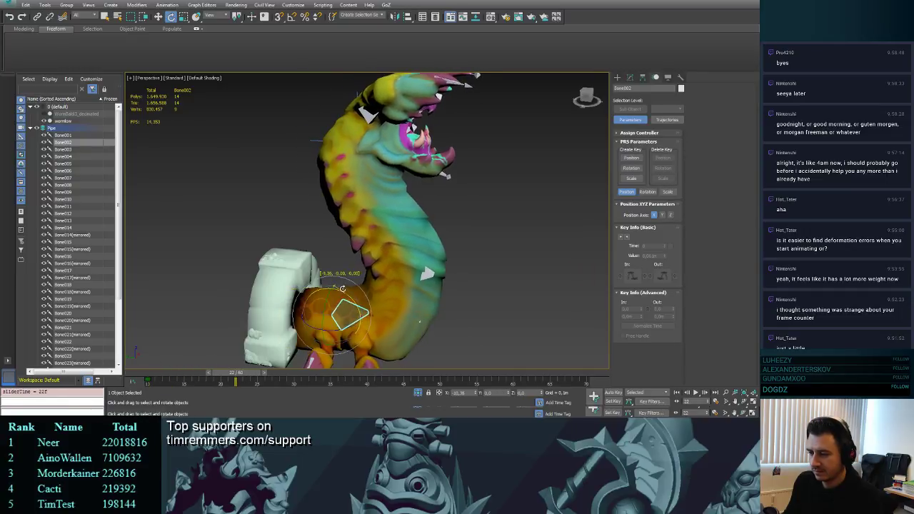
{"action": "left_click_drag", "start_coordinate": [342, 289], "coordinate": [325, 310]}
{"action": "key", "text": "ctrl+z"}
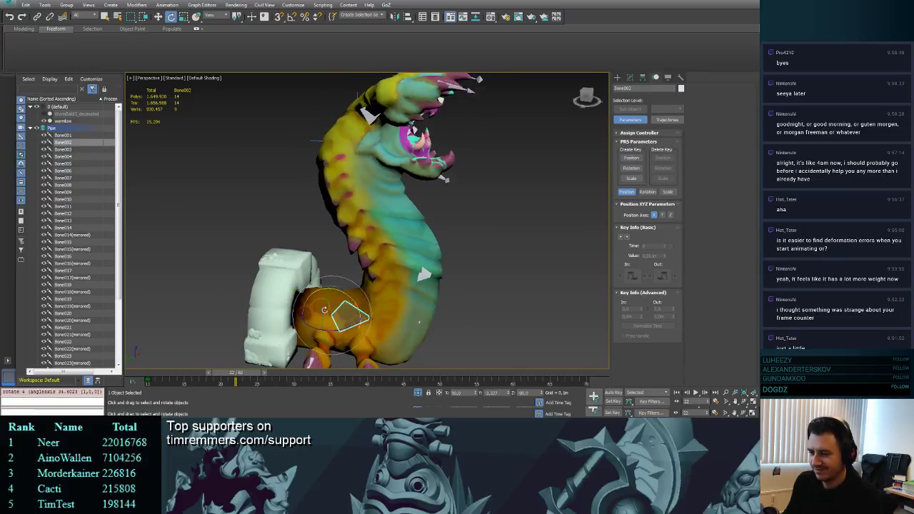
- Select Bone001 at the base of the body, try rotating it on different axes, and undo the rotations
{"action": "key", "text": "F3"}
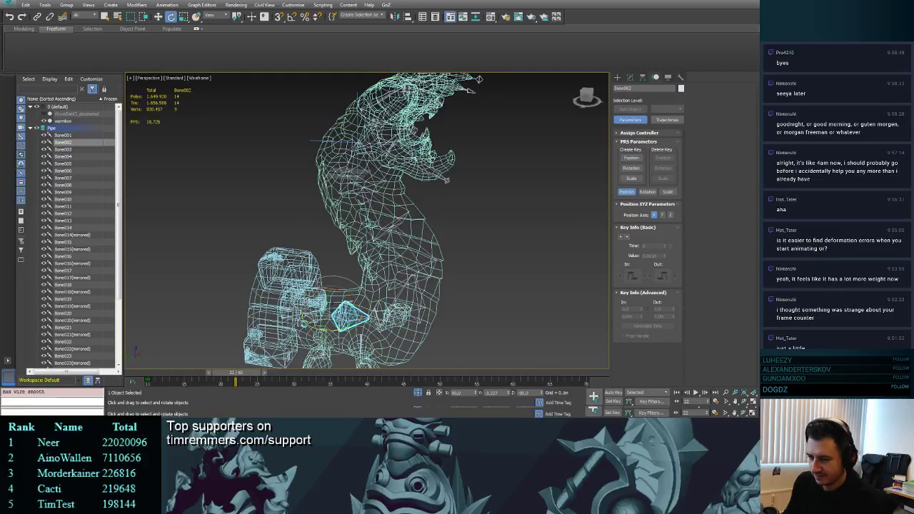
{"action": "left_click", "coordinate": [303, 327]}
{"action": "left_click", "coordinate": [323, 302]}
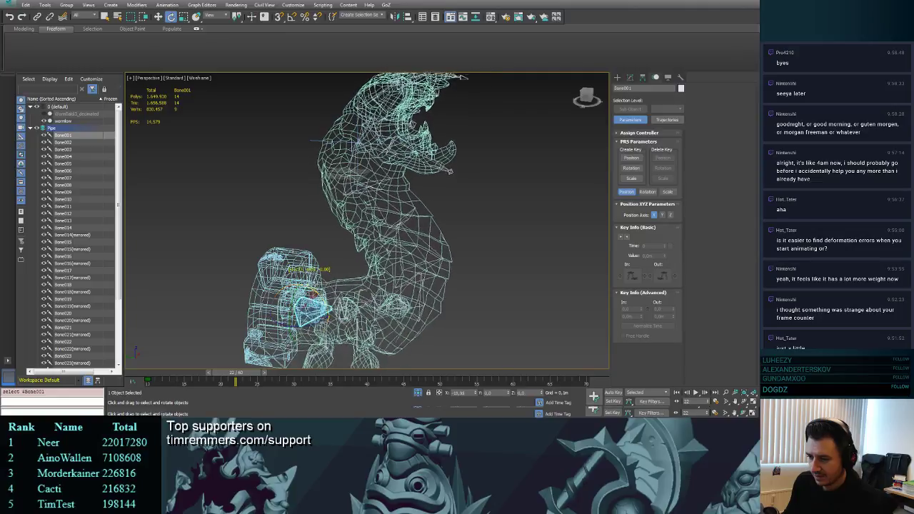
{"action": "left_click_drag", "start_coordinate": [323, 302], "coordinate": [361, 280]}
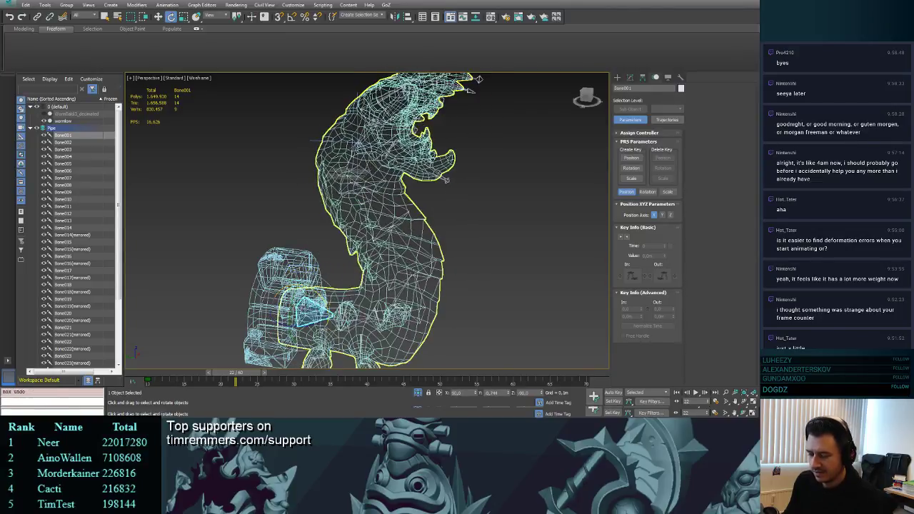
{"action": "key", "text": "F3"}
{"action": "scroll", "coordinate": [451, 253], "scroll_direction": "down", "scroll_amount": 3}
{"action": "left_click_drag", "start_coordinate": [353, 248], "coordinate": [389, 258]}
{"action": "key", "text": "ctrl+z"}
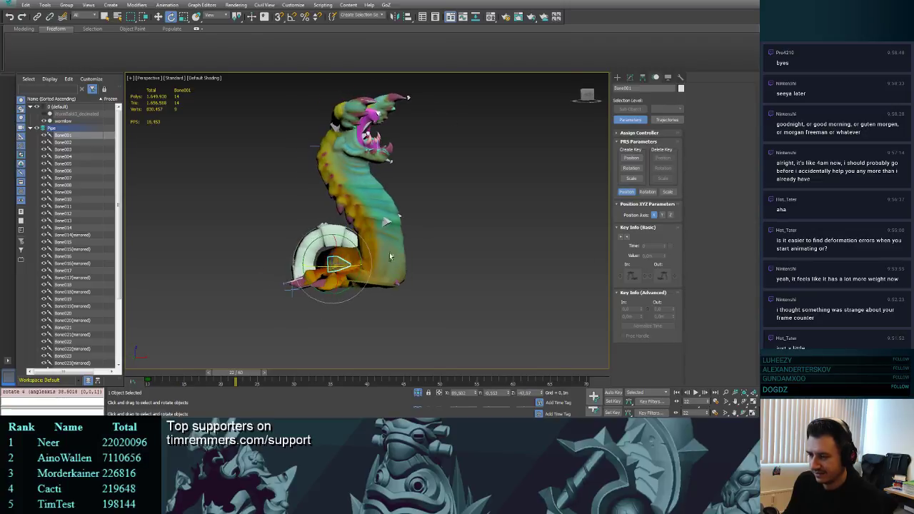
- Undo the last rotation of Bone001, try rotating it again near the pipe, and undo that attempt
{"action": "middle_click_drag", "start_coordinate": [423, 250], "coordinate": [467, 246]}
{"action": "scroll", "coordinate": [455, 232], "scroll_direction": "up", "scroll_amount": 3}
{"action": "key", "text": "ctrl+z"}
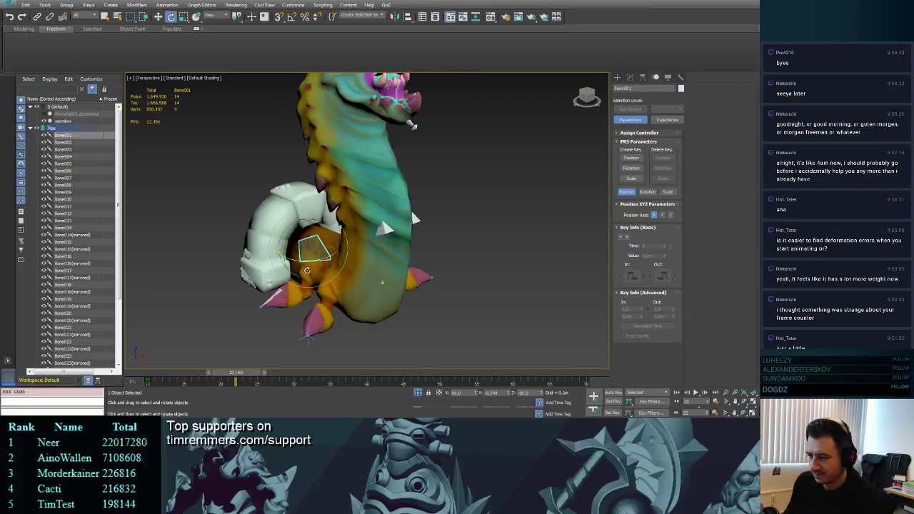
{"action": "mouse_move", "coordinate": [314, 263]}
{"action": "left_mouse_down"}
{"action": "mouse_move", "coordinate": [305, 267]}
{"action": "mouse_move", "coordinate": [325, 263]}
{"action": "mouse_move", "coordinate": [313, 266]}
{"action": "left_mouse_up"}
{"action": "key", "text": "ctrl+z"}
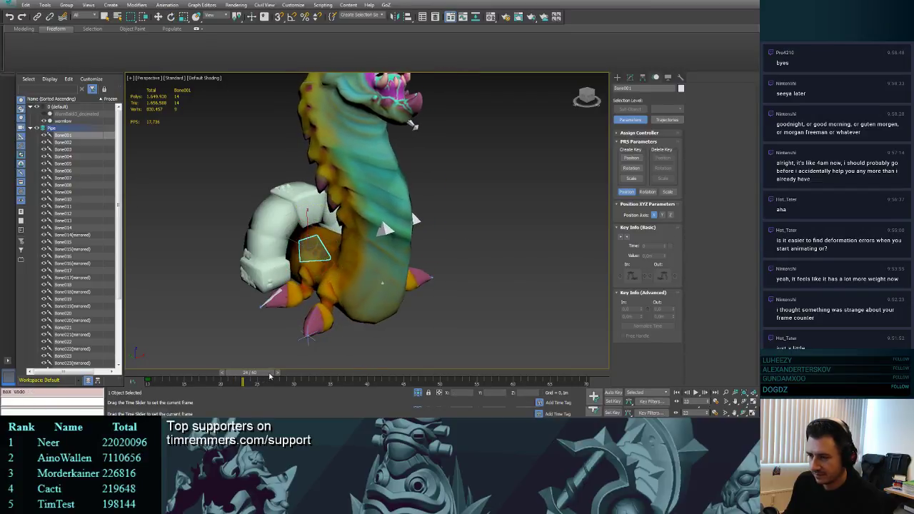
- Scrub and play back the idle animation, examining the creature's motion from the front, side and three-quarter views
{"action": "left_click_drag", "start_coordinate": [270, 376], "coordinate": [433, 315]}
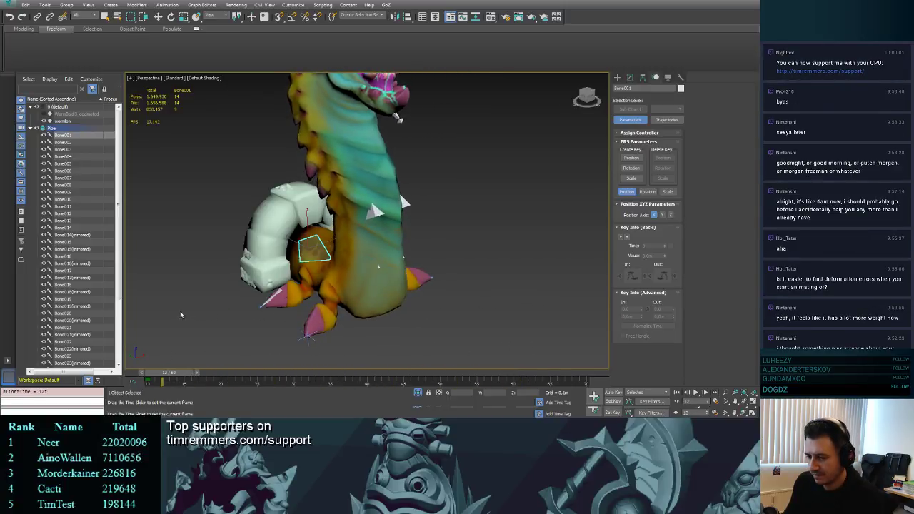
{"action": "key", "text": "e"}
{"action": "left_click", "coordinate": [696, 393]}
{"action": "middle_click_drag", "start_coordinate": [512, 184], "coordinate": [512, 208]}
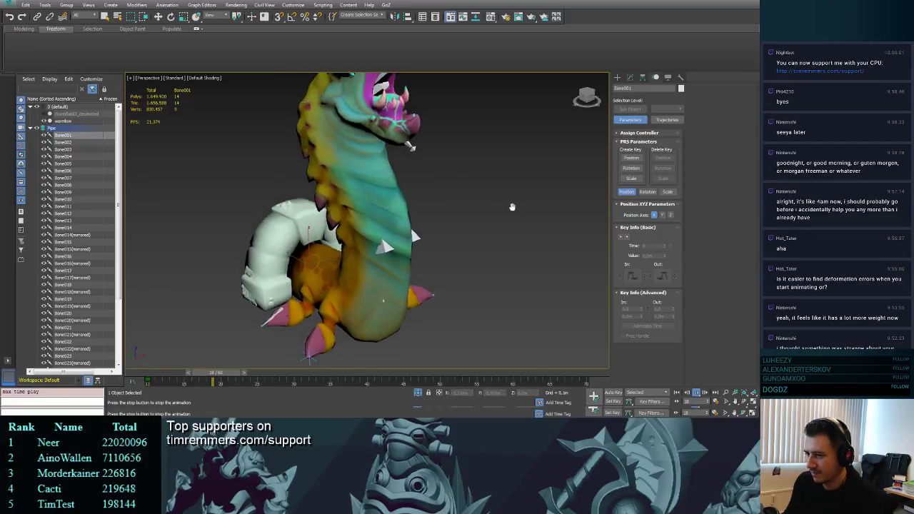
{"action": "scroll", "coordinate": [512, 208], "scroll_direction": "down", "scroll_amount": 3}
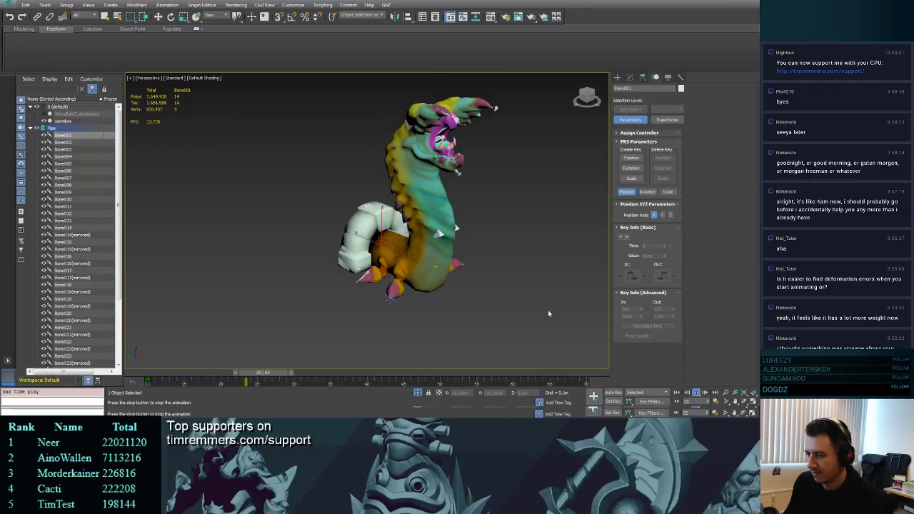
{"action": "middle_click_drag", "start_coordinate": [548, 310], "coordinate": [492, 222], "text": "alt"}
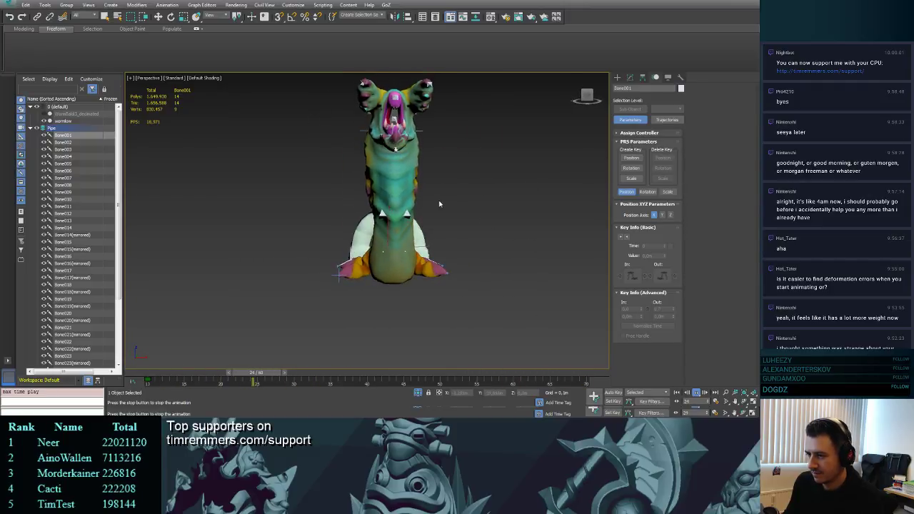
{"action": "middle_click_drag", "start_coordinate": [439, 203], "coordinate": [489, 205], "text": "alt"}
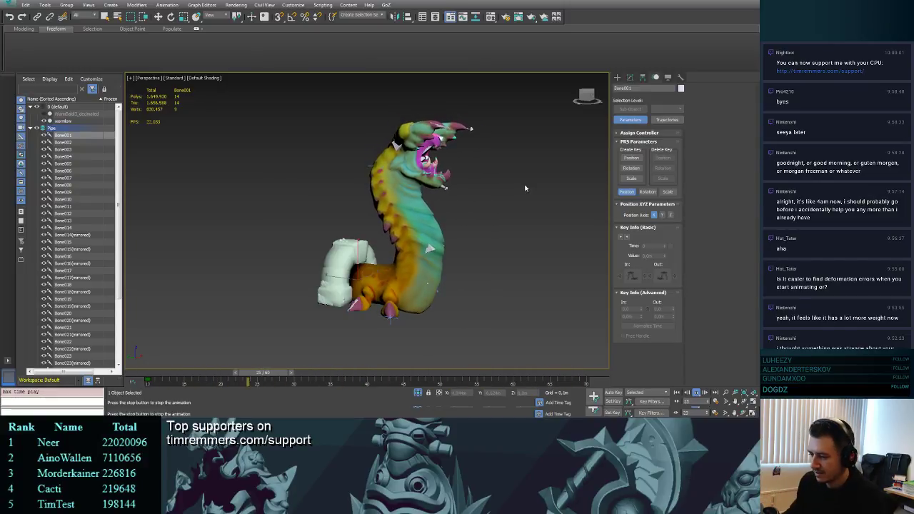
{"action": "key", "text": "/"}
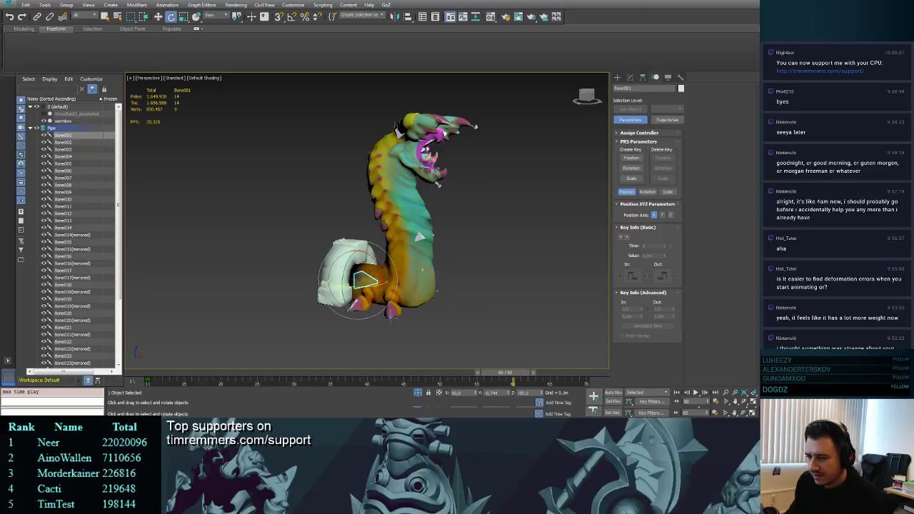
{"action": "middle_click_drag", "start_coordinate": [474, 223], "coordinate": [490, 227], "text": "alt"}
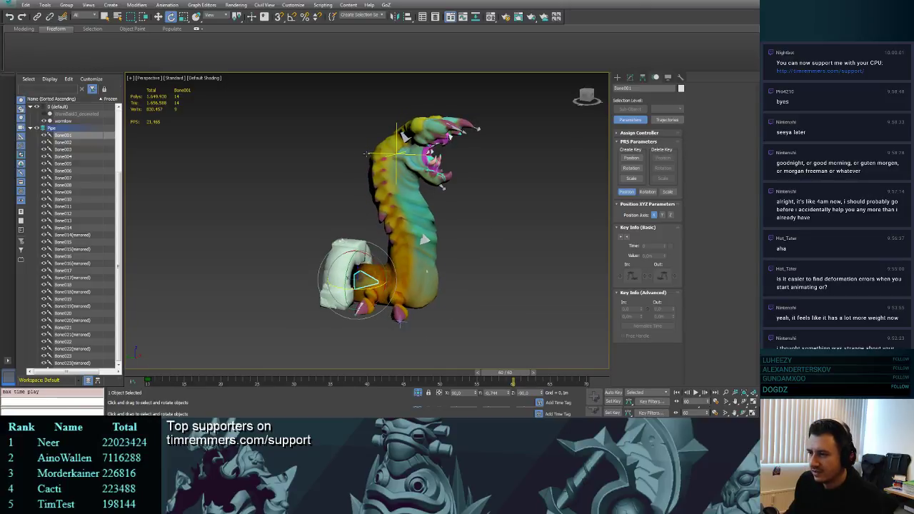
- Try moving IK Chain001 at frame 10 to test how the upper body bends, and return it to its place
{"action": "left_click", "coordinate": [366, 154]}
{"action": "key", "text": "w"}
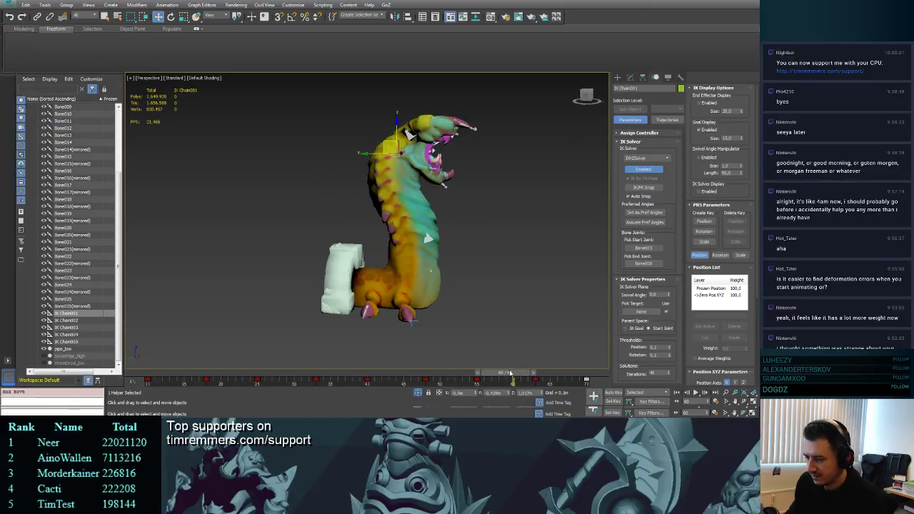
{"action": "left_click_drag", "start_coordinate": [510, 373], "coordinate": [121, 366]}
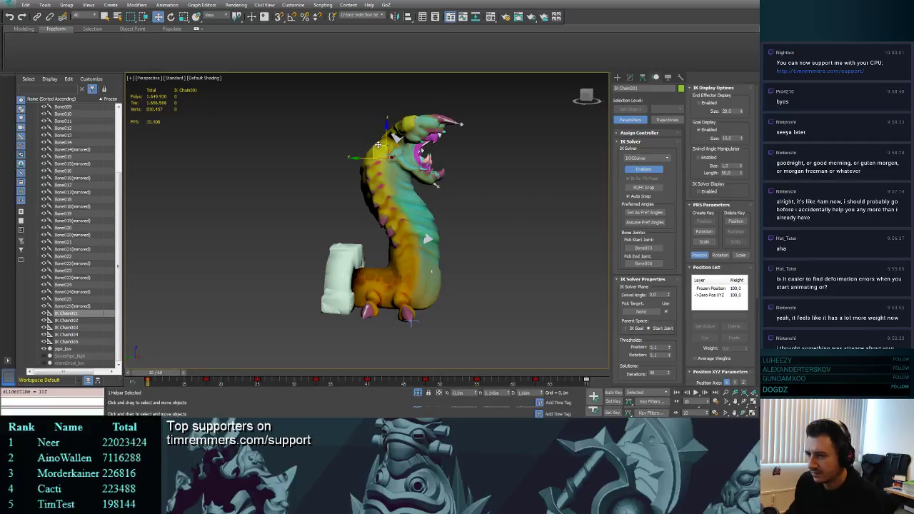
{"action": "mouse_move", "coordinate": [378, 145]}
{"action": "left_mouse_down"}
{"action": "mouse_move", "coordinate": [346, 154]}
{"action": "mouse_move", "coordinate": [426, 148]}
{"action": "mouse_move", "coordinate": [508, 165]}
{"action": "mouse_move", "coordinate": [463, 173]}
{"action": "mouse_move", "coordinate": [379, 146]}
{"action": "mouse_move", "coordinate": [443, 187]}
{"action": "mouse_move", "coordinate": [505, 202]}
{"action": "mouse_move", "coordinate": [384, 154]}
{"action": "left_mouse_up"}
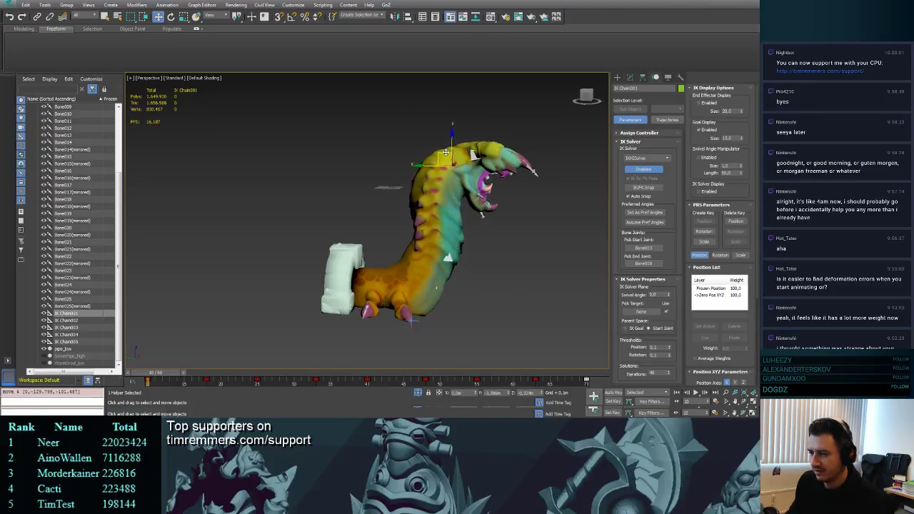
{"action": "left_click_drag", "start_coordinate": [458, 148], "coordinate": [394, 158]}
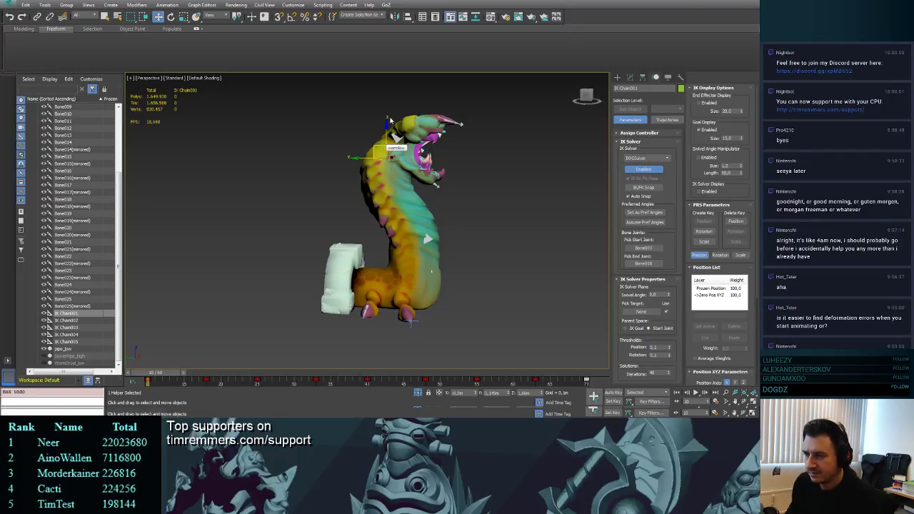
- Freeze the transforms of IK Chain001 at the creature's neck and accept the controller layering
{"action": "mouse_move", "coordinate": [374, 133]}
{"action": "middle_mouse_down", "text": "alt"}
{"action": "mouse_move", "coordinate": [357, 143]}
{"action": "mouse_move", "coordinate": [367, 150]}
{"action": "middle_mouse_up", "text": "alt"}
{"action": "scroll", "coordinate": [367, 149], "scroll_direction": "up", "scroll_amount": 5}
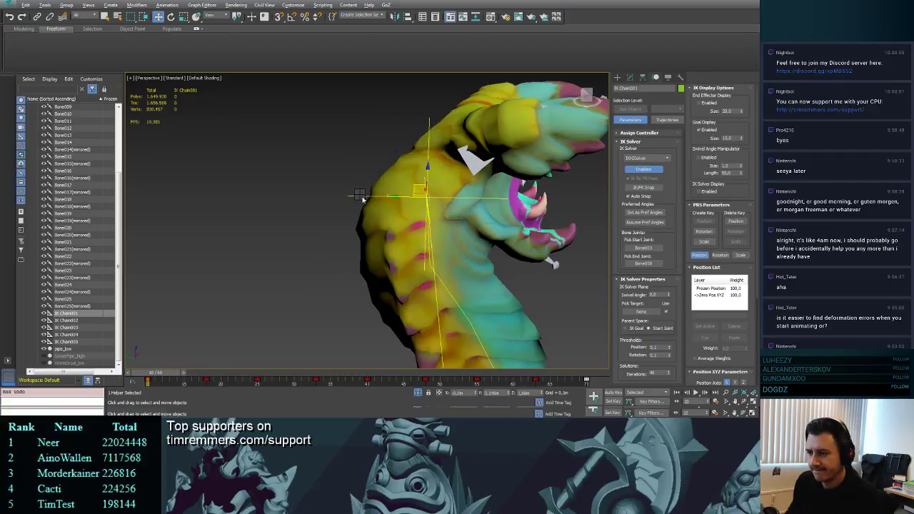
{"action": "key", "text": "ctrl+shift+f"}
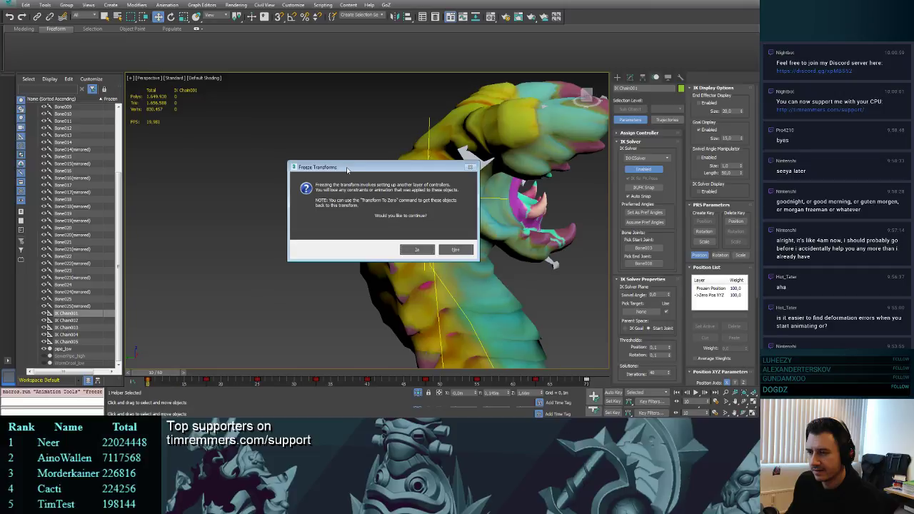
{"action": "left_click", "coordinate": [410, 250]}
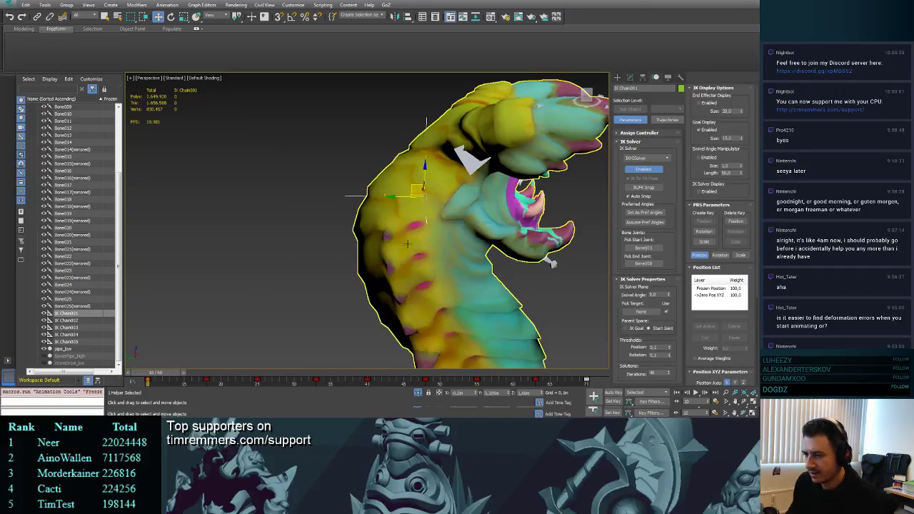
- Play back the animation to review the whole body's motion, and stop playback at frame 33
{"action": "scroll", "coordinate": [363, 226], "scroll_direction": "down", "scroll_amount": 5}
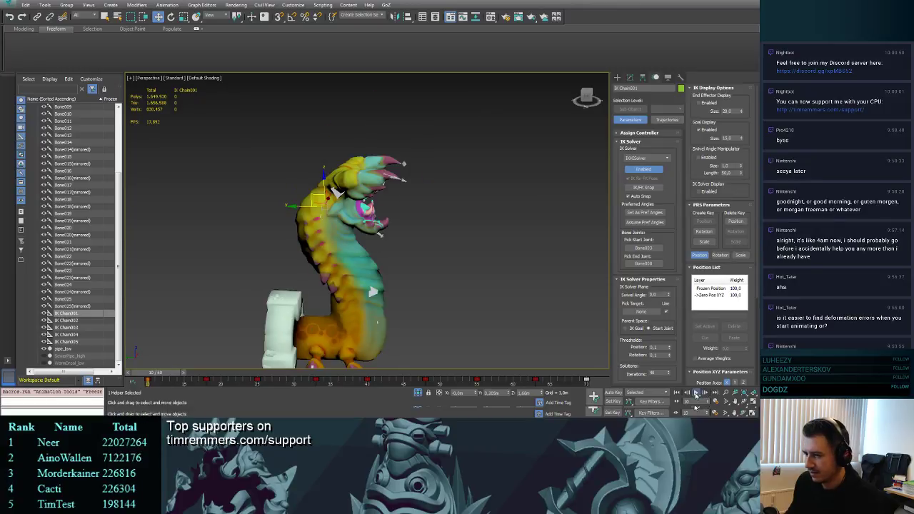
{"action": "left_click", "coordinate": [696, 394]}
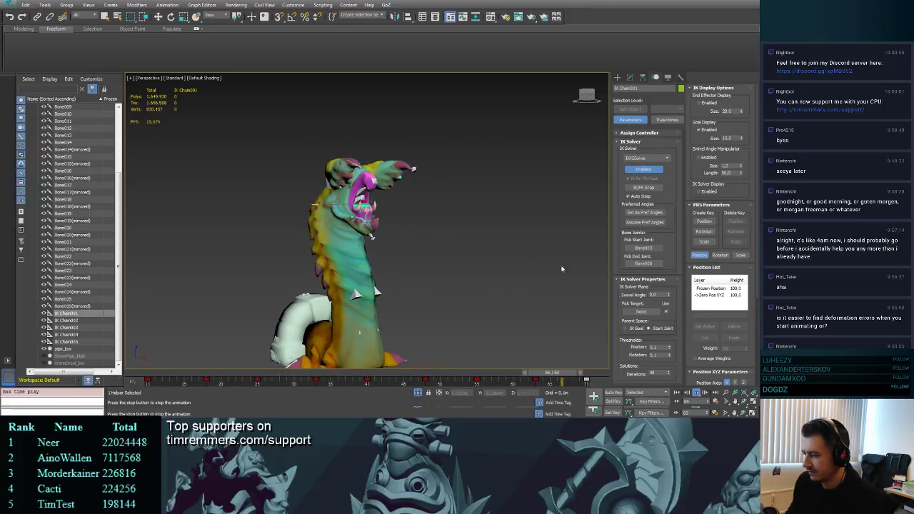
{"action": "left_click", "coordinate": [697, 393]}
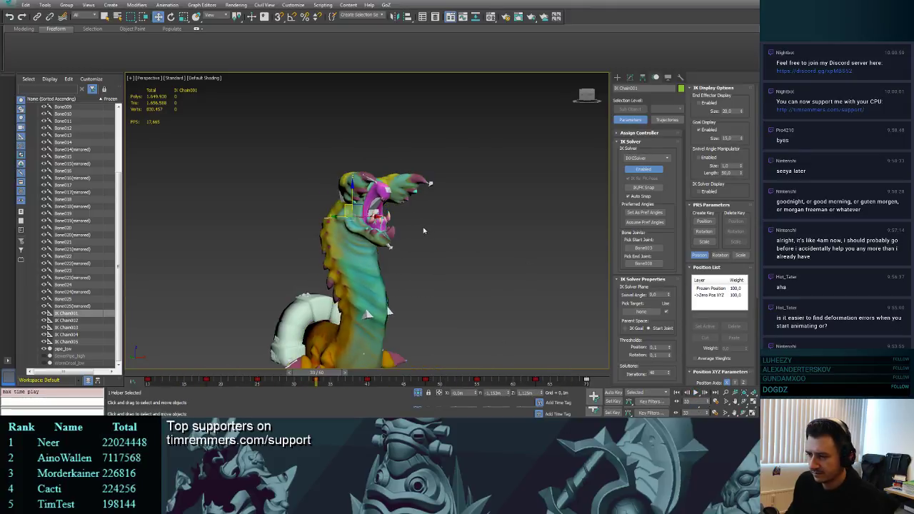
- Select the head bone, Bone008, through the mesh in wireframe display, and return to shaded display
{"action": "middle_click_drag", "start_coordinate": [424, 231], "coordinate": [441, 238], "text": "alt"}
{"action": "scroll", "coordinate": [422, 236], "scroll_direction": "up", "scroll_amount": 3}
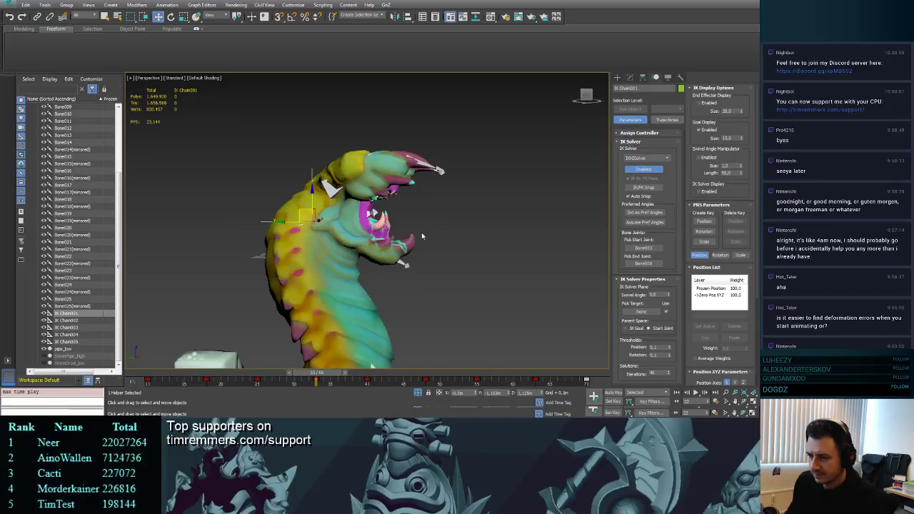
{"action": "key", "text": "F3"}
{"action": "left_click", "coordinate": [331, 208]}
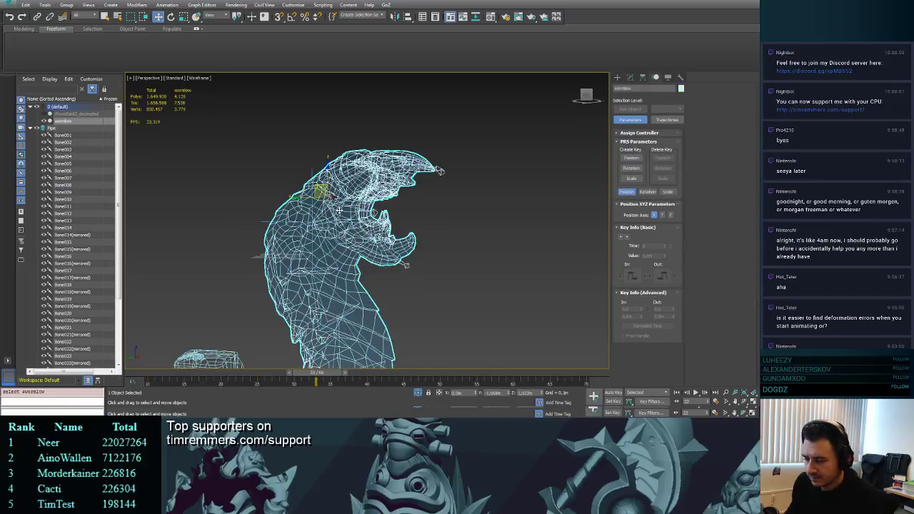
{"action": "scroll", "coordinate": [332, 200], "scroll_direction": "up", "scroll_amount": 4}
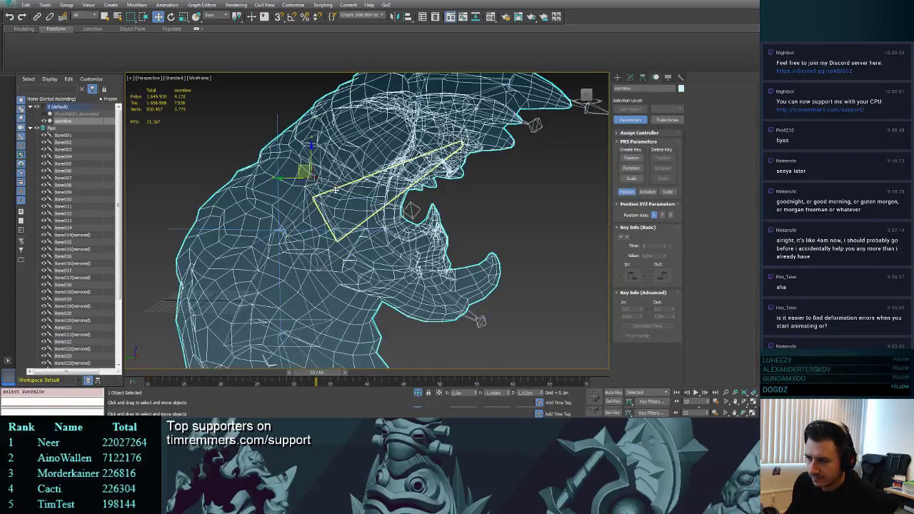
{"action": "left_click", "coordinate": [336, 190]}
{"action": "mouse_move", "coordinate": [336, 190]}
{"action": "middle_mouse_down", "text": "alt"}
{"action": "mouse_move", "coordinate": [371, 200]}
{"action": "mouse_move", "coordinate": [333, 212]}
{"action": "mouse_move", "coordinate": [404, 218]}
{"action": "middle_mouse_up", "text": "alt"}
{"action": "left_click", "coordinate": [295, 198]}
{"action": "key", "text": "F3"}
{"action": "scroll", "coordinate": [340, 208], "scroll_direction": "down", "scroll_amount": 2}
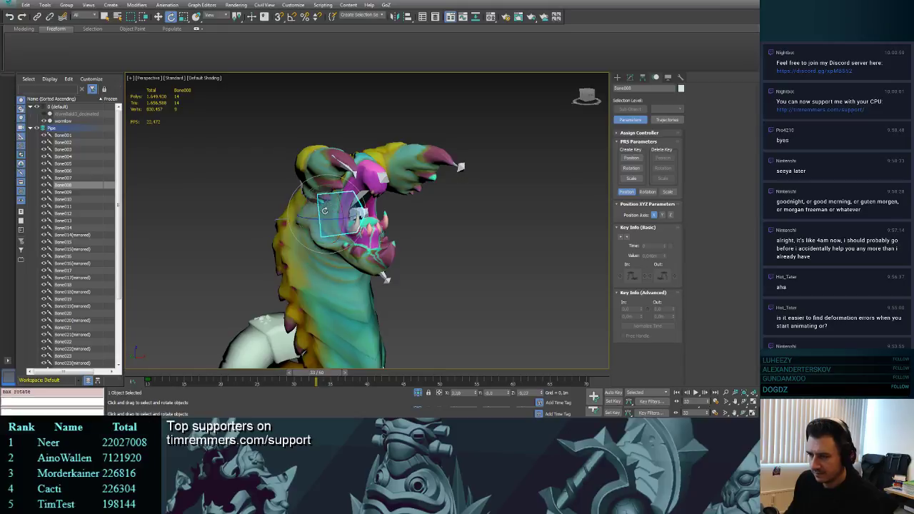
- Try rotating Bone008 on different axes at frame 33 to test the head's motion, and undo each rotation
{"action": "left_click_drag", "start_coordinate": [325, 214], "coordinate": [368, 215]}
{"action": "key", "text": "ctrl+z"}
{"action": "middle_click_drag", "start_coordinate": [413, 213], "coordinate": [444, 166]}
{"action": "scroll", "coordinate": [444, 196], "scroll_direction": "down", "scroll_amount": 3}
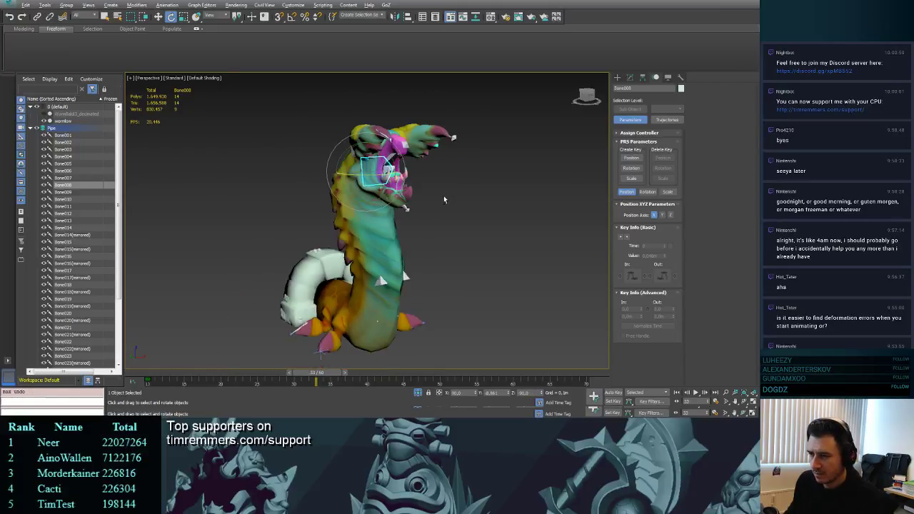
{"action": "middle_click_drag", "start_coordinate": [444, 198], "coordinate": [457, 193], "text": "alt"}
{"action": "mouse_move", "coordinate": [382, 163]}
{"action": "left_mouse_down"}
{"action": "mouse_move", "coordinate": [388, 146]}
{"action": "mouse_move", "coordinate": [378, 175]}
{"action": "left_mouse_up"}
{"action": "middle_click_drag", "start_coordinate": [380, 176], "coordinate": [429, 176], "text": "alt"}
{"action": "key", "text": "ctrl+z"}
{"action": "left_click_drag", "start_coordinate": [373, 147], "coordinate": [375, 143]}
{"action": "key", "text": "ctrl+z"}
{"action": "middle_click_drag", "start_coordinate": [487, 185], "coordinate": [473, 193], "text": "alt"}
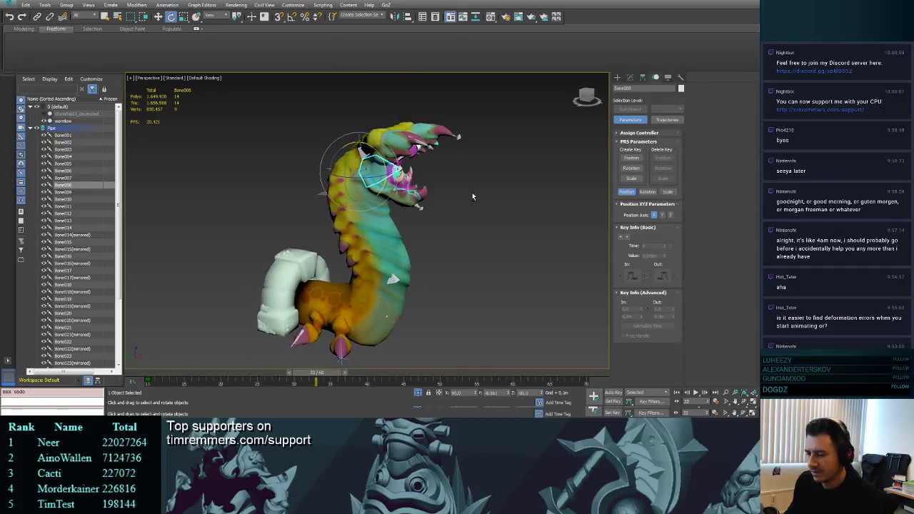
- Check the key filters, turn on Auto Key, and key Bone008's rotation at frame 10 with a copy at frame 70
{"action": "left_click", "coordinate": [658, 413]}
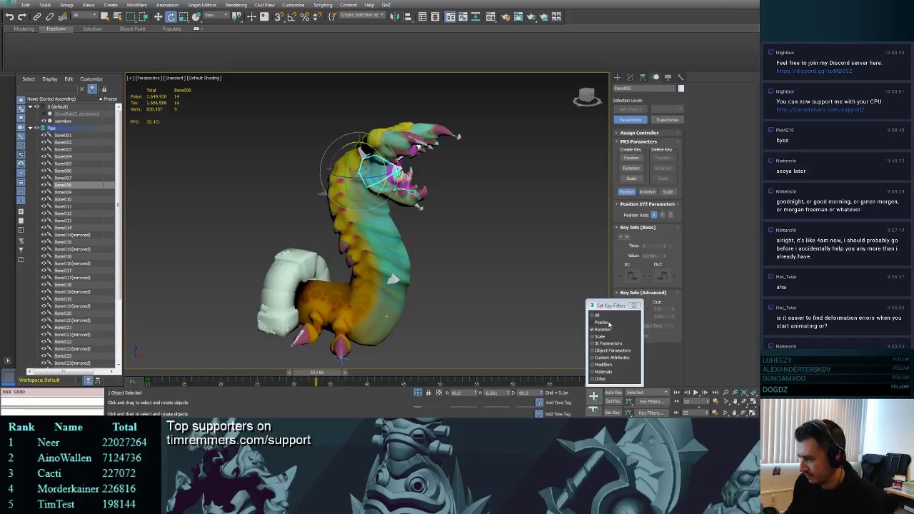
{"action": "left_click", "coordinate": [633, 306]}
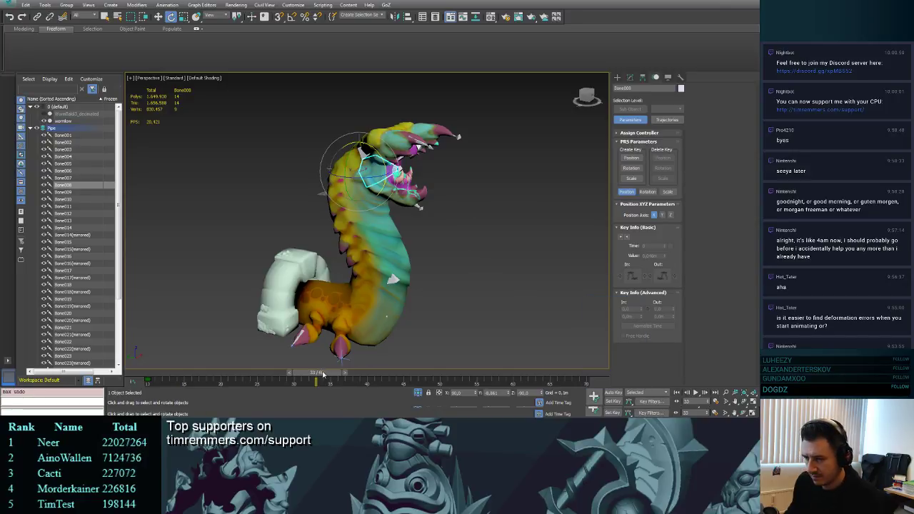
{"action": "left_click_drag", "start_coordinate": [323, 374], "coordinate": [147, 392]}
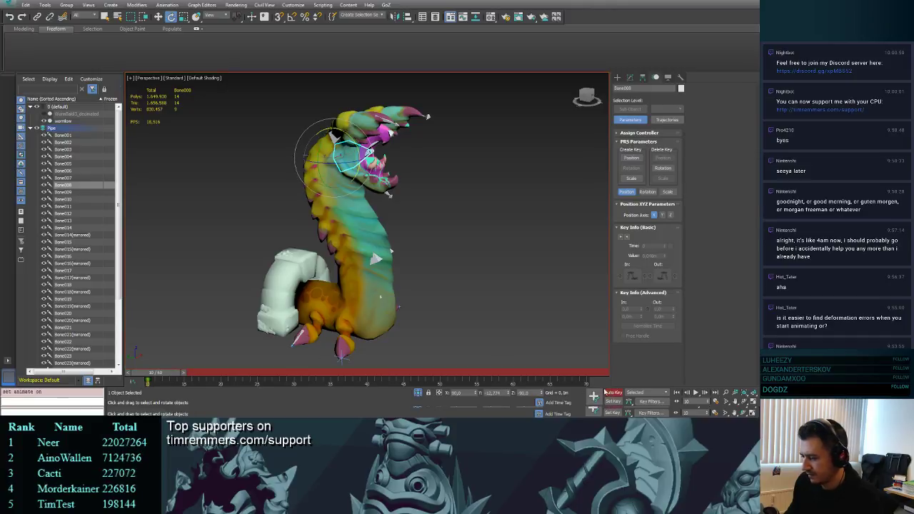
{"action": "left_click_drag", "start_coordinate": [148, 380], "coordinate": [155, 381], "text": "shift"}
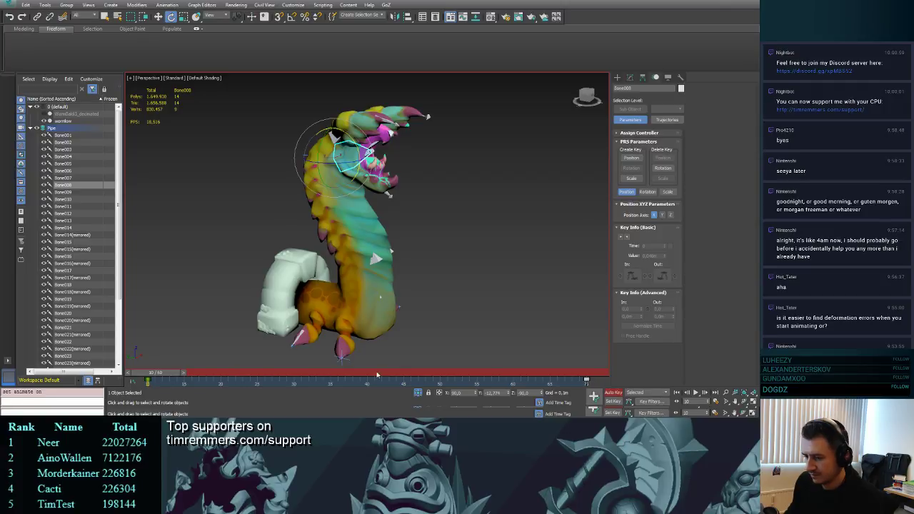
- Rotate Bone008 about 7.8 degrees around X at frame 40 and scrub through the head's motion
{"action": "left_click_drag", "start_coordinate": [161, 374], "coordinate": [366, 374]}
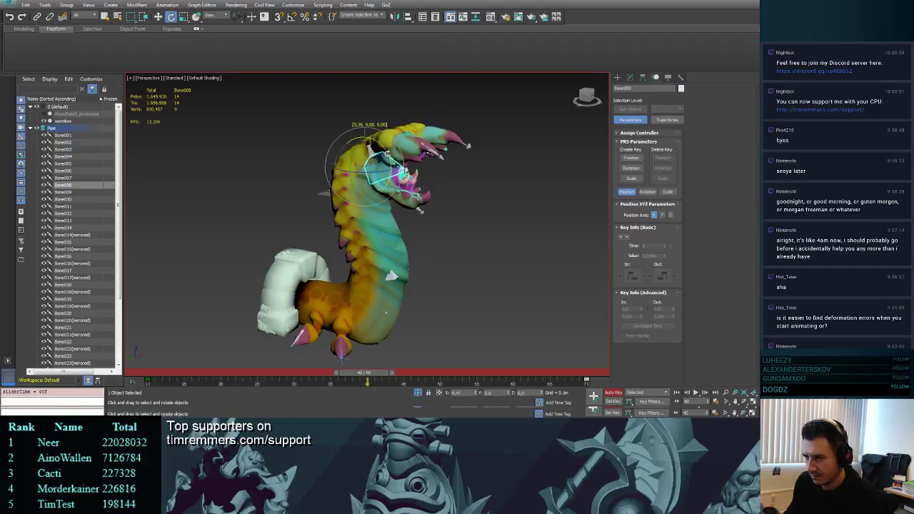
{"action": "left_click_drag", "start_coordinate": [390, 154], "coordinate": [422, 164]}
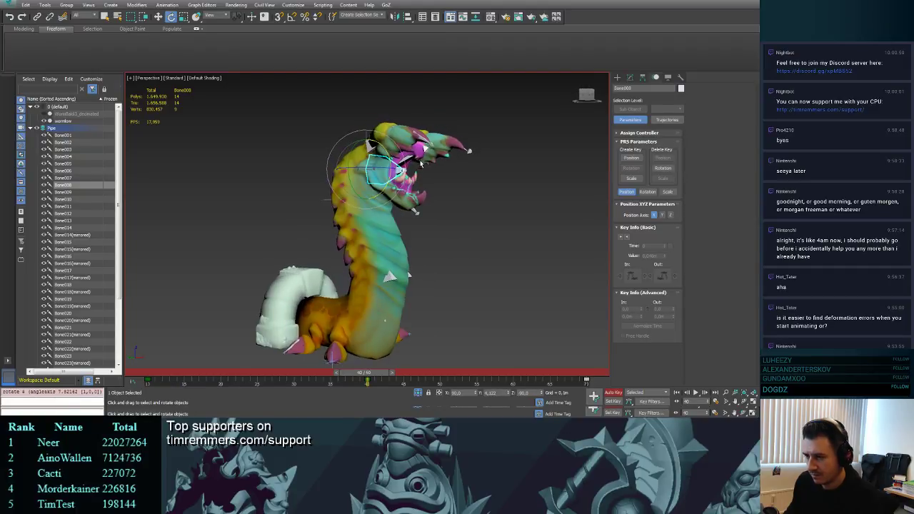
{"action": "mouse_move", "coordinate": [348, 375]}
{"action": "left_mouse_down"}
{"action": "mouse_move", "coordinate": [254, 373]}
{"action": "mouse_move", "coordinate": [339, 367]}
{"action": "left_mouse_up"}
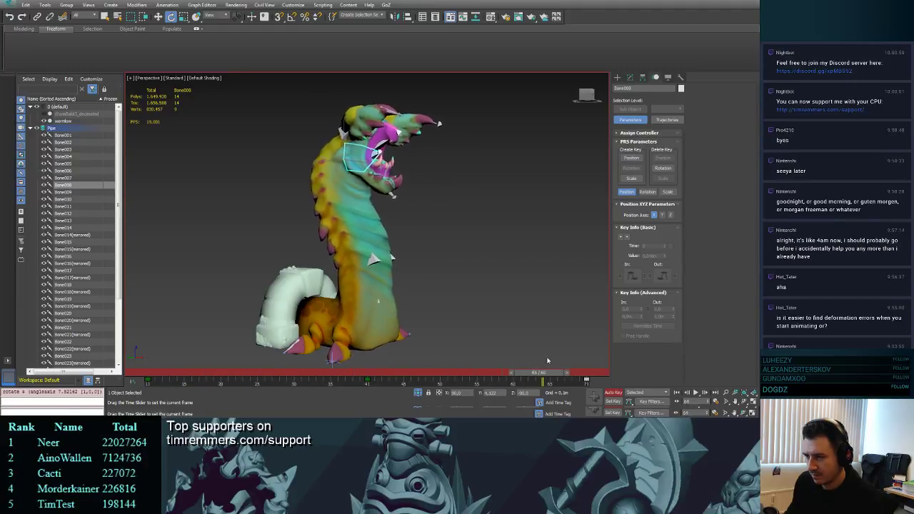
- Return to frame 40 and tilt the head upward by rotating Bone008 about -41.3 degrees around X
{"action": "left_click_drag", "start_coordinate": [381, 360], "coordinate": [365, 356]}
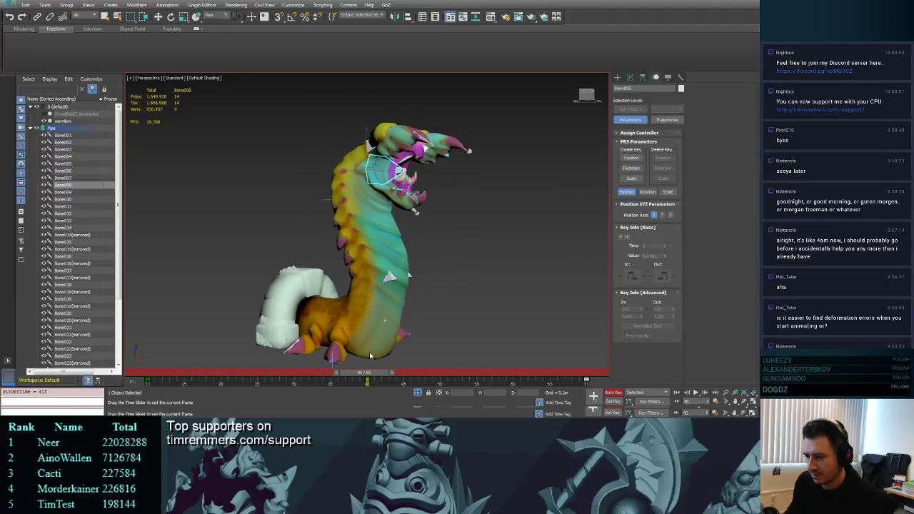
{"action": "key", "text": "e"}
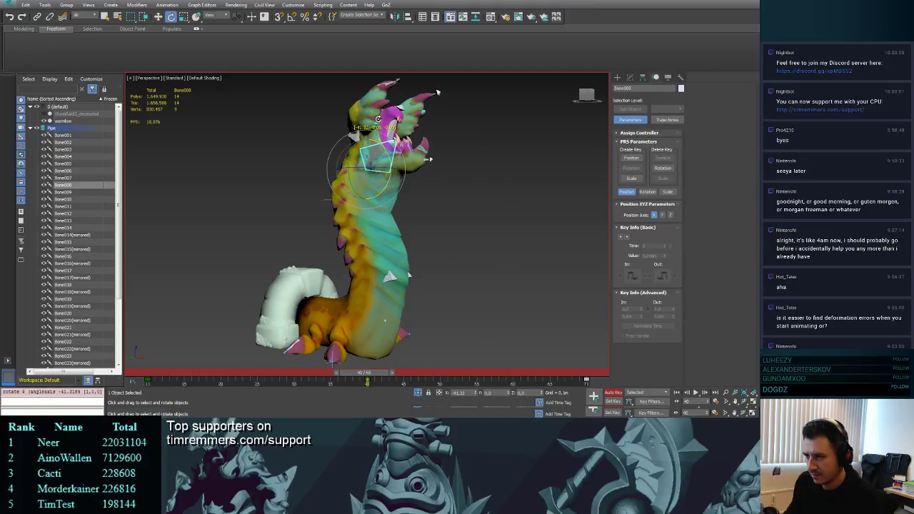
{"action": "middle_click_drag", "start_coordinate": [356, 346], "coordinate": [361, 350], "text": "alt"}
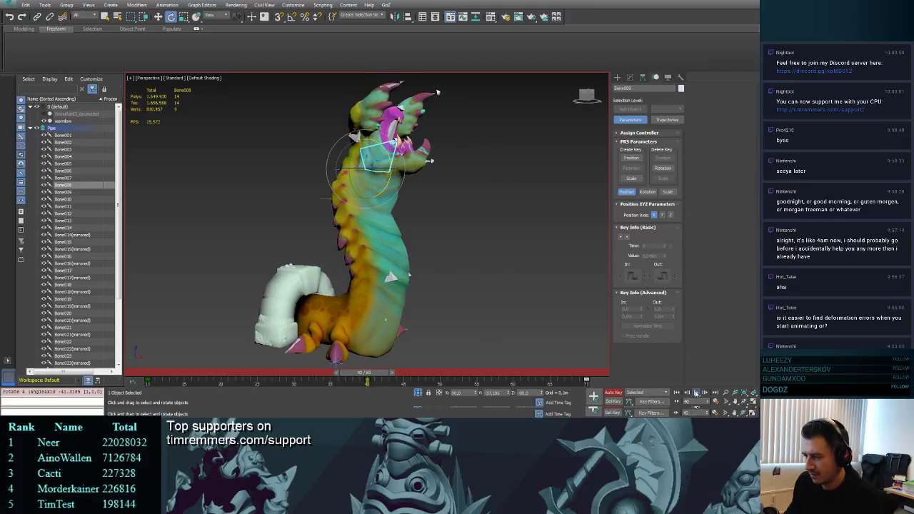
- Play the animation, undo the frame 40 head tilt, and rotate Bone008 about -8.1 degrees around Z at frame 30
{"action": "left_click", "coordinate": [697, 393]}
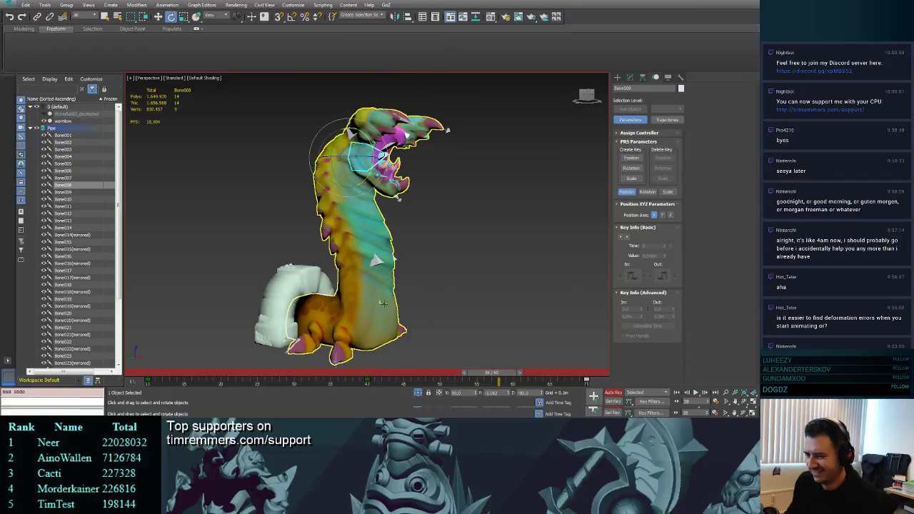
{"action": "left_click_drag", "start_coordinate": [482, 378], "coordinate": [180, 371]}
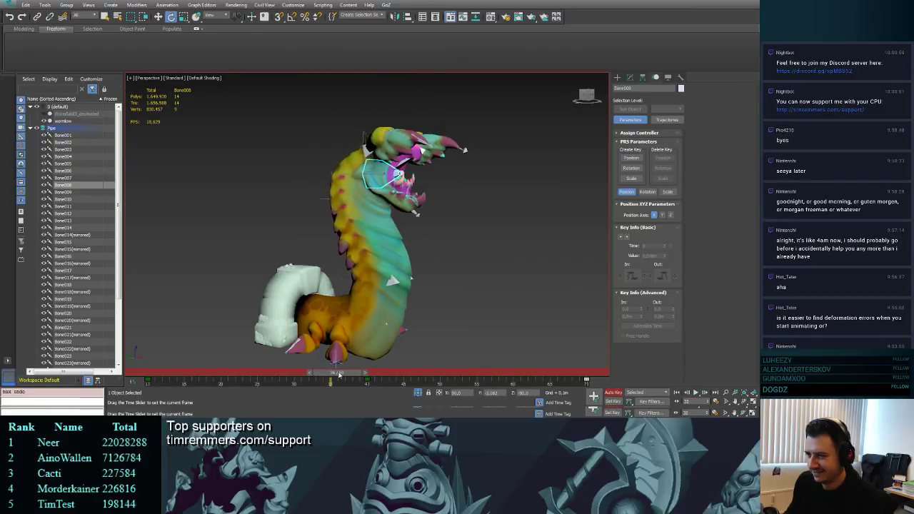
{"action": "mouse_move", "coordinate": [290, 370]}
{"action": "left_mouse_down"}
{"action": "mouse_move", "coordinate": [256, 368]}
{"action": "mouse_move", "coordinate": [294, 371]}
{"action": "left_mouse_up"}
{"action": "key", "text": "e"}
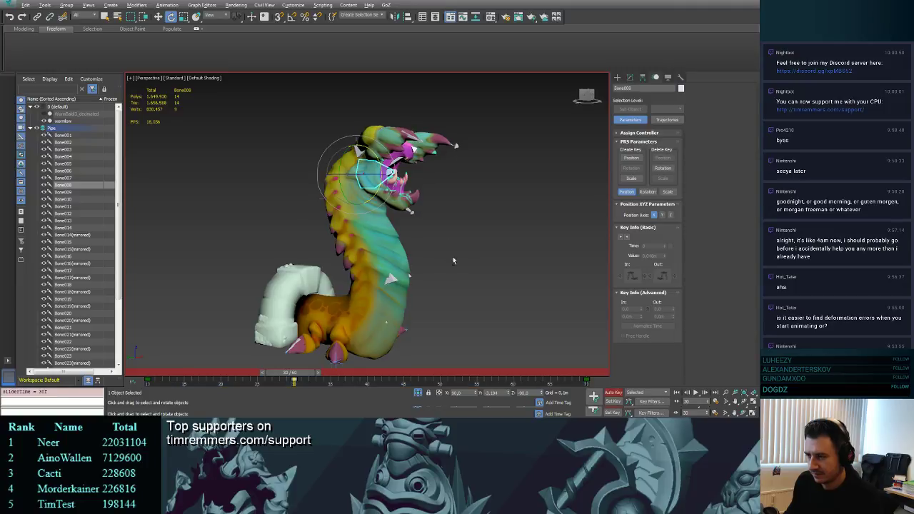
{"action": "middle_click_drag", "start_coordinate": [453, 257], "coordinate": [401, 224], "text": "alt"}
{"action": "left_click_drag", "start_coordinate": [364, 178], "coordinate": [359, 178]}
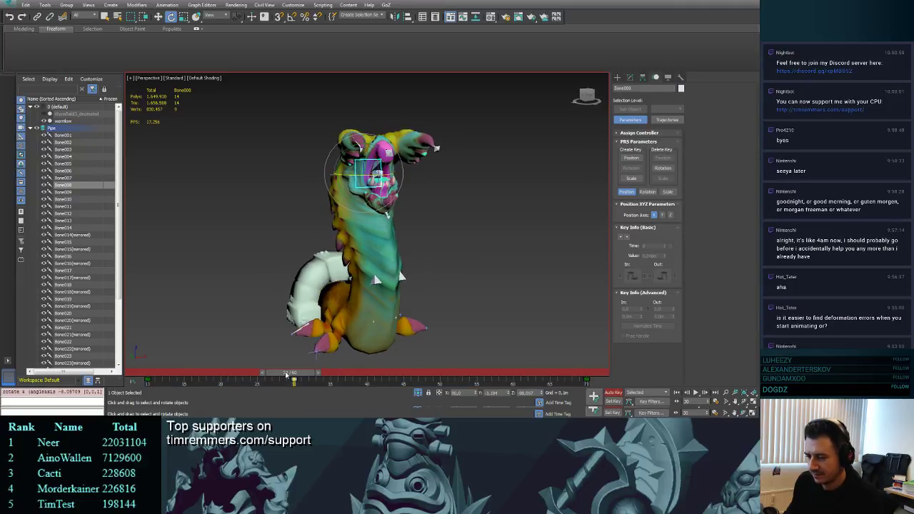
- Rotate Bone008 about -9.7 degrees at frame 50 to turn the head, checking the pose from the front
{"action": "left_click_drag", "start_coordinate": [288, 374], "coordinate": [431, 373]}
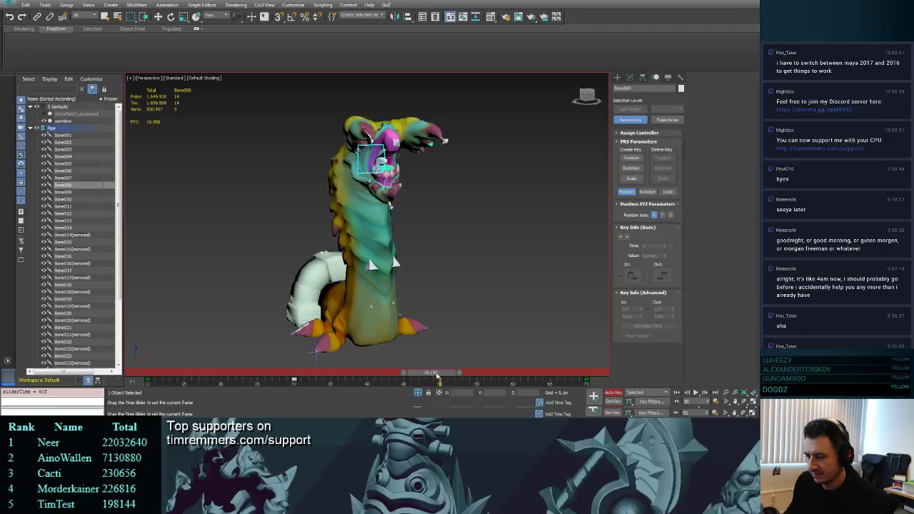
{"action": "key", "text": "e"}
{"action": "left_click_drag", "start_coordinate": [363, 162], "coordinate": [388, 165]}
{"action": "middle_click_drag", "start_coordinate": [387, 165], "coordinate": [363, 166], "text": "alt"}
{"action": "left_click_drag", "start_coordinate": [363, 166], "coordinate": [397, 149]}
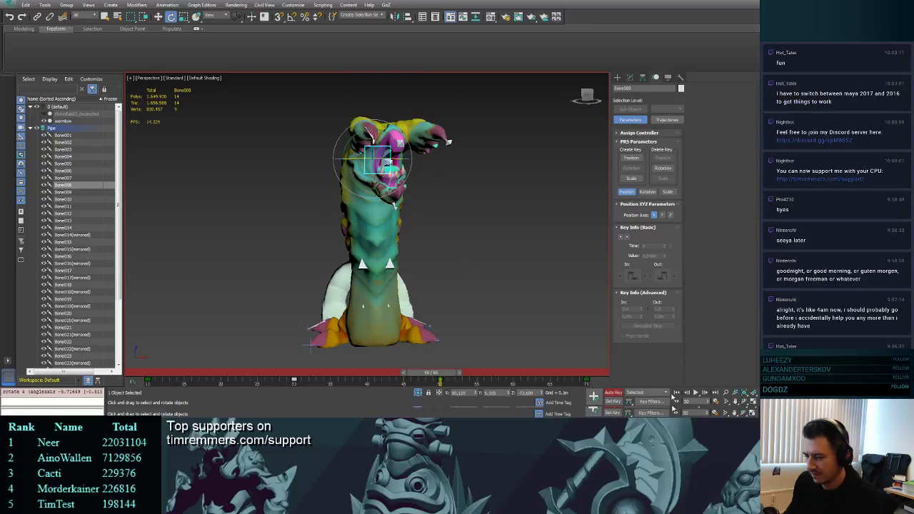
- Play and scrub through the loop while examining the creature's head and leg motion from the opposite side
{"action": "left_click", "coordinate": [697, 393]}
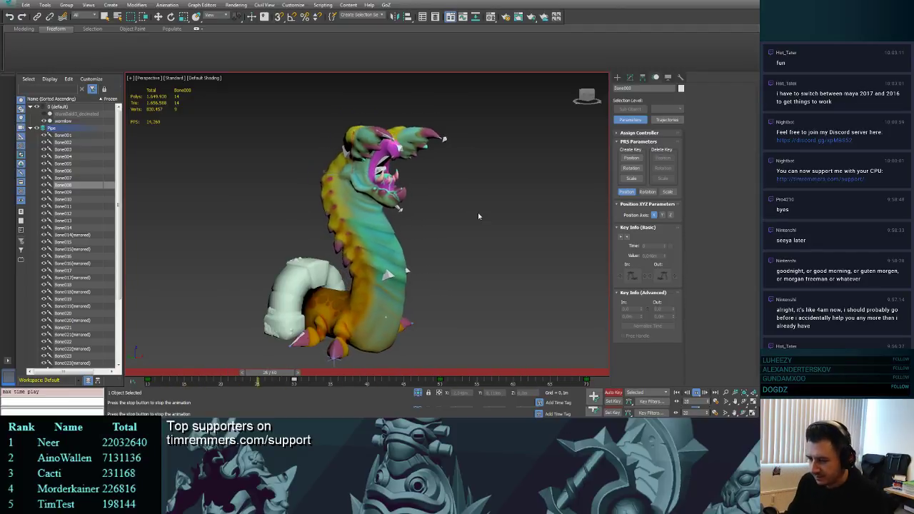
{"action": "middle_click_drag", "start_coordinate": [479, 216], "coordinate": [356, 270], "text": "alt"}
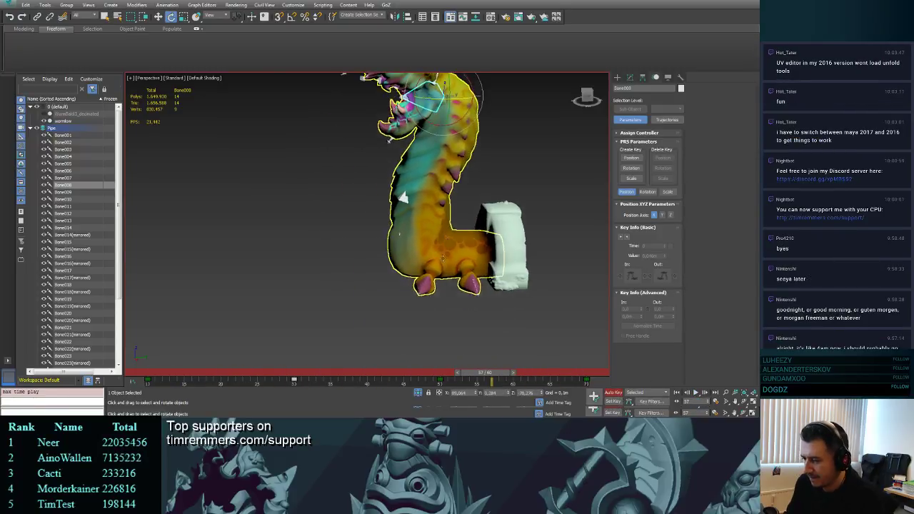
{"action": "left_click", "coordinate": [698, 393]}
{"action": "left_click_drag", "start_coordinate": [479, 374], "coordinate": [155, 374]}
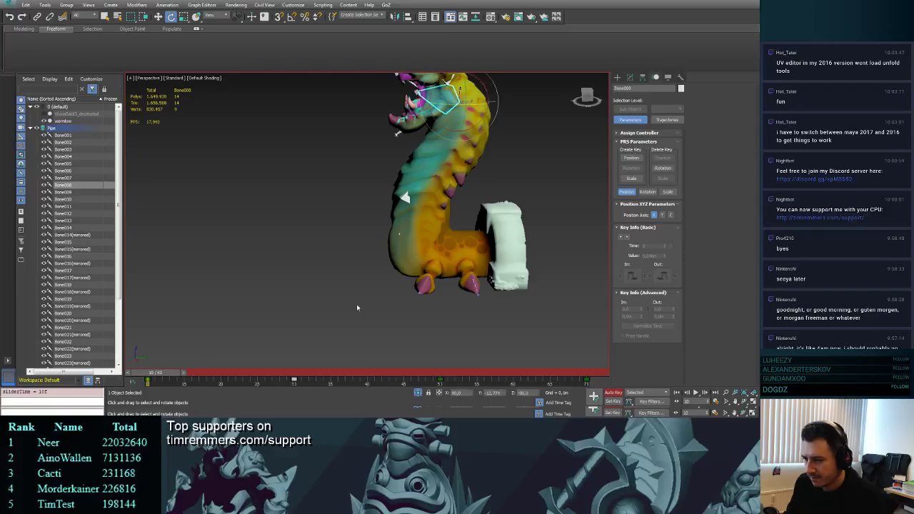
- Delete the IK chain at the tip of the front foot, check the leg in playback, and turn off Auto Key
{"action": "scroll", "coordinate": [445, 275], "scroll_direction": "up", "scroll_amount": 5}
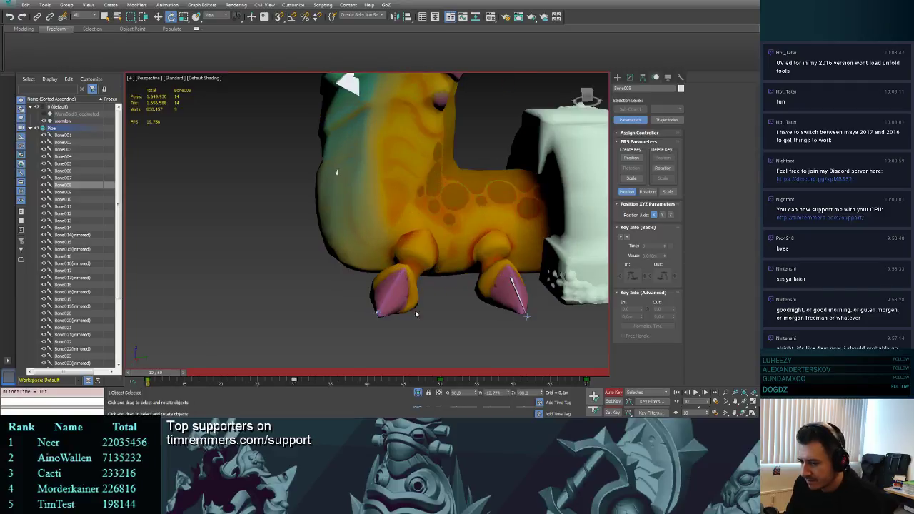
{"action": "left_click", "coordinate": [379, 313]}
{"action": "key", "text": "Delete"}
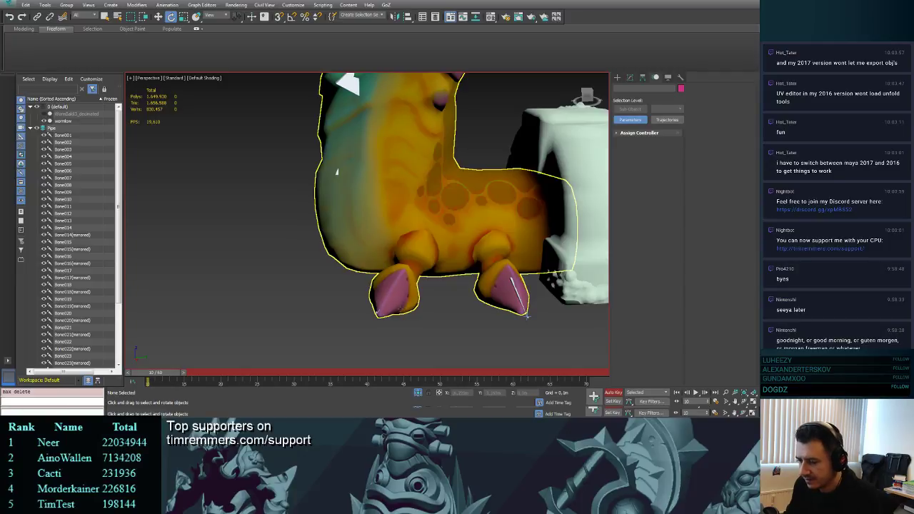
{"action": "left_click", "coordinate": [696, 393]}
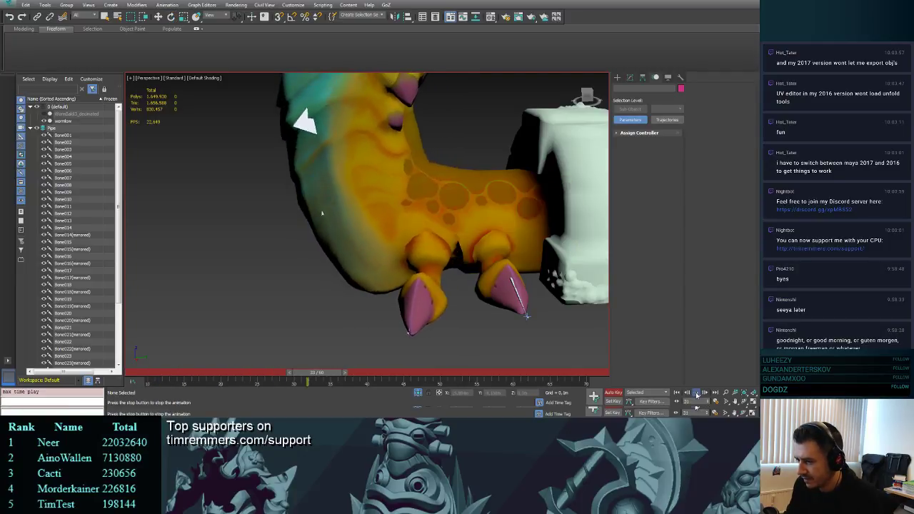
{"action": "left_click", "coordinate": [620, 395]}
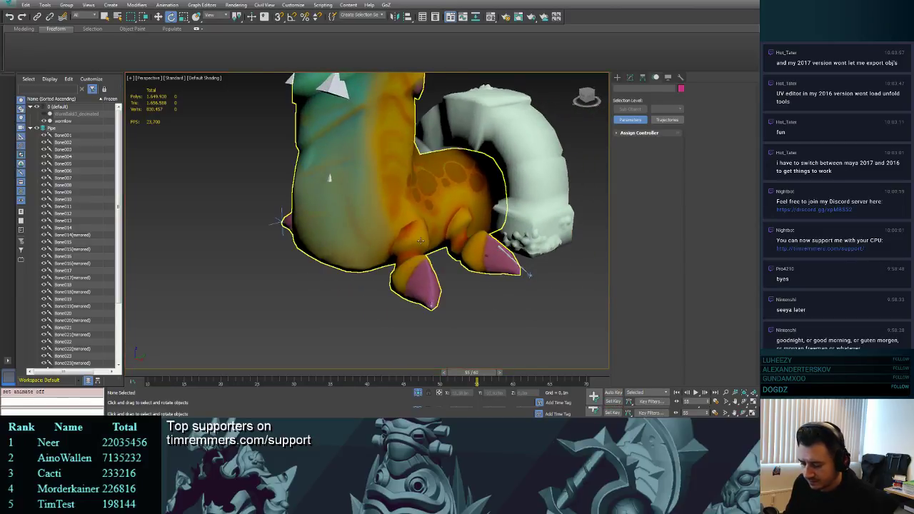
- Create an HI Solver IK chain in wireframe view from Bone022(mirrored) to the next bone of the front leg
{"action": "key", "text": "F3"}
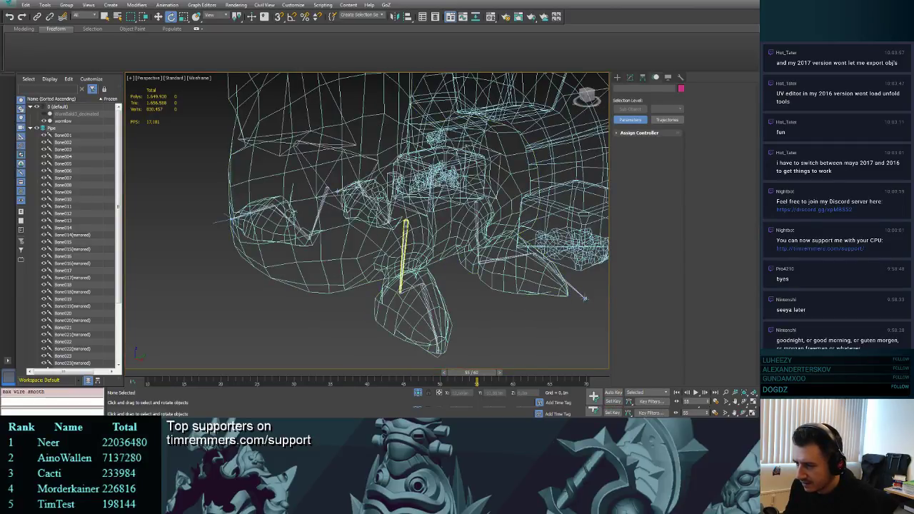
{"action": "left_click", "coordinate": [405, 228]}
{"action": "mouse_move", "coordinate": [411, 248]}
{"action": "middle_mouse_down", "text": "alt"}
{"action": "mouse_move", "coordinate": [421, 240]}
{"action": "mouse_move", "coordinate": [422, 255]}
{"action": "mouse_move", "coordinate": [427, 247]}
{"action": "middle_mouse_up", "text": "alt"}
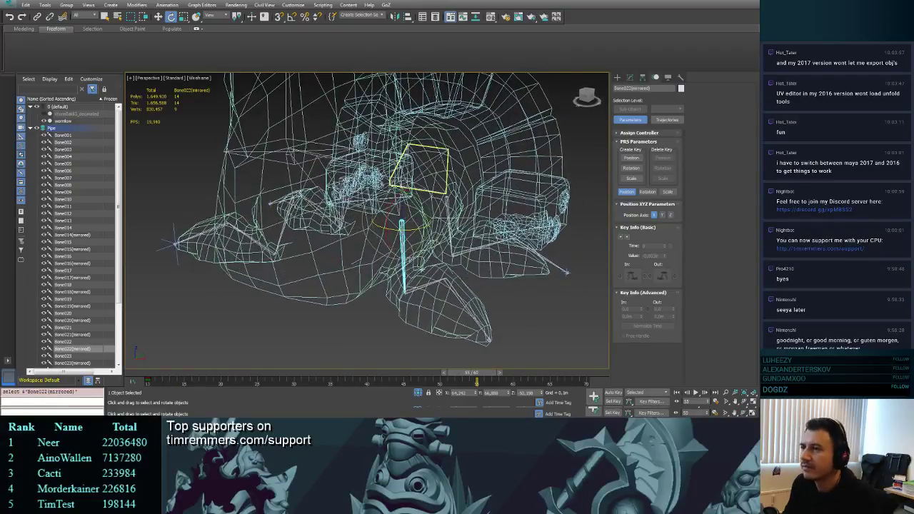
{"action": "left_click", "coordinate": [166, 6]}
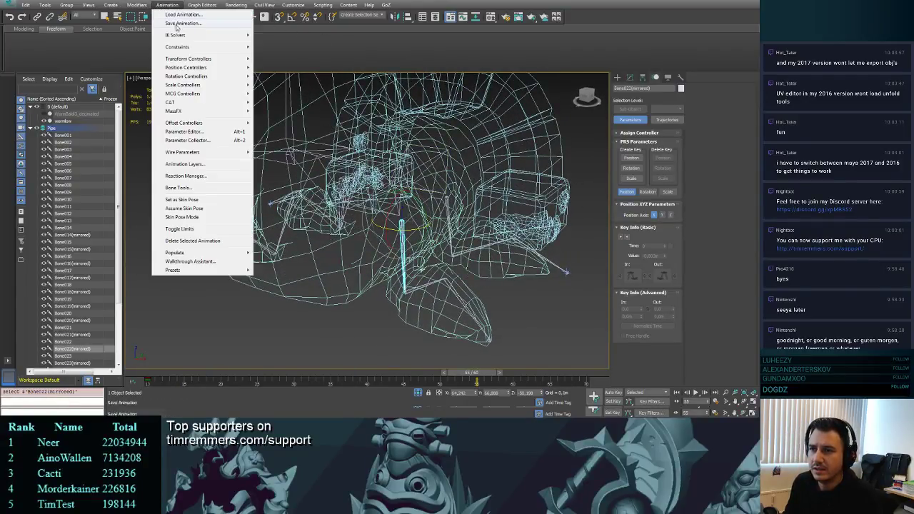
{"action": "mouse_move", "coordinate": [175, 38]}
{"action": "left_click", "coordinate": [139, 37]}
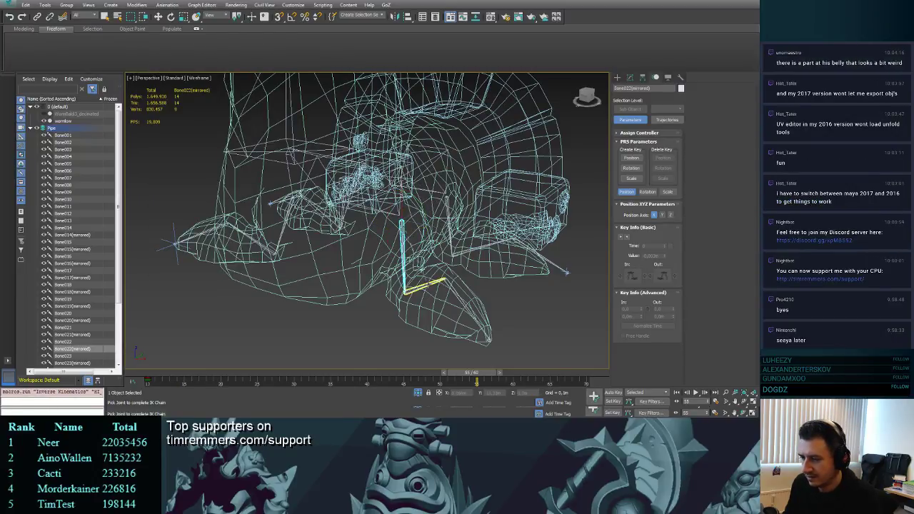
{"action": "left_click", "coordinate": [444, 280]}
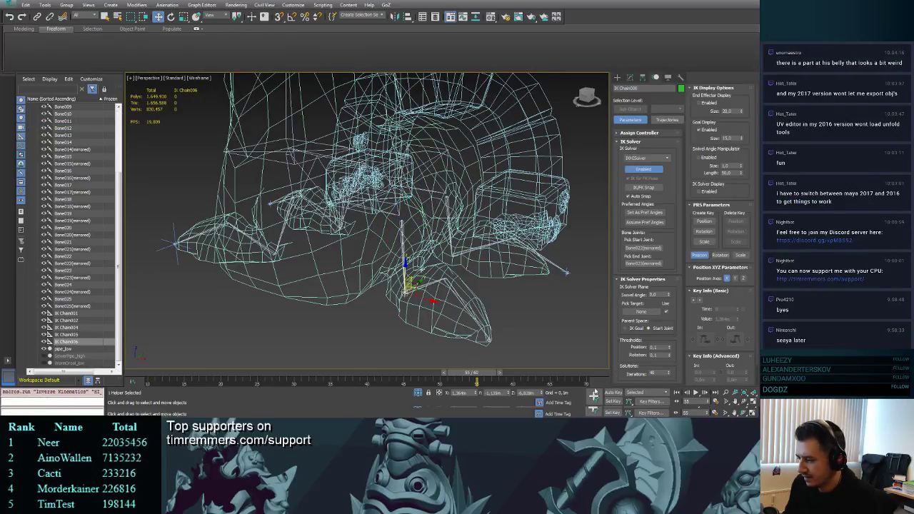
- Play the animation, return to shaded view, and try moving the new IK goal to test the front leg
{"action": "left_click", "coordinate": [696, 393]}
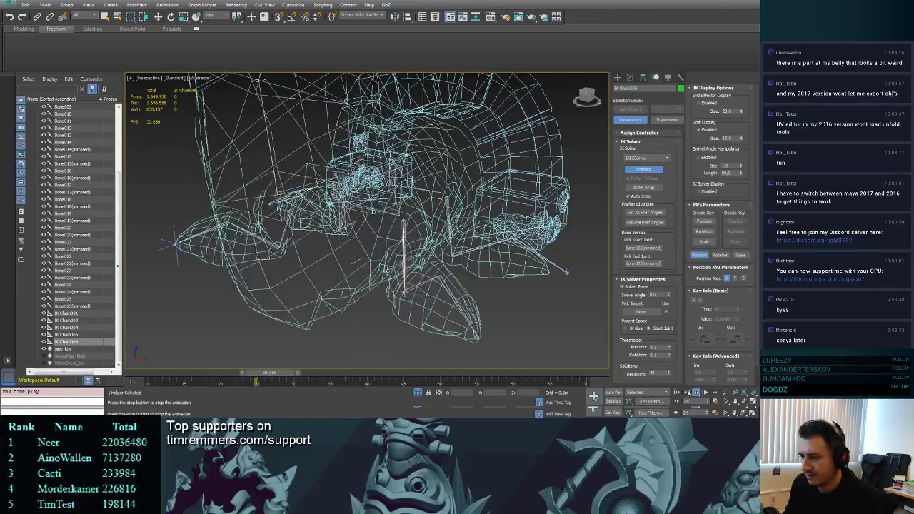
{"action": "middle_click_drag", "start_coordinate": [548, 290], "coordinate": [495, 290], "text": "alt"}
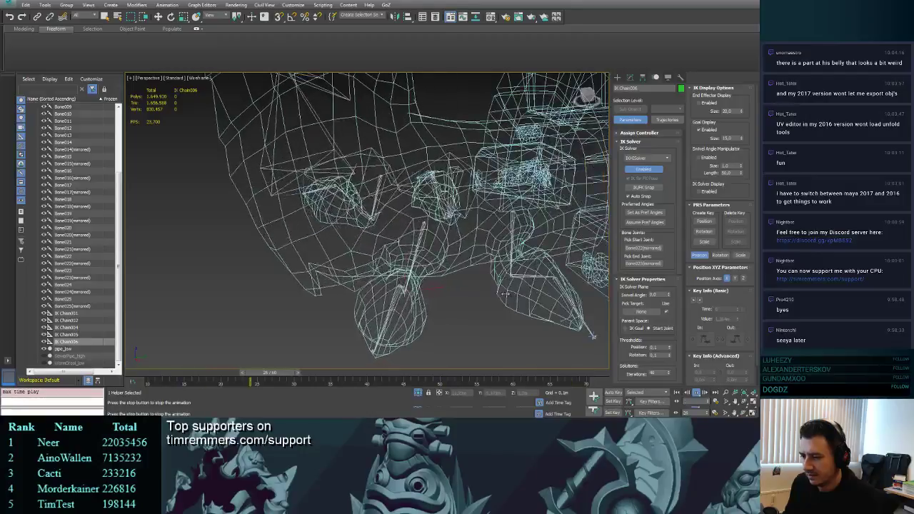
{"action": "key", "text": "F3"}
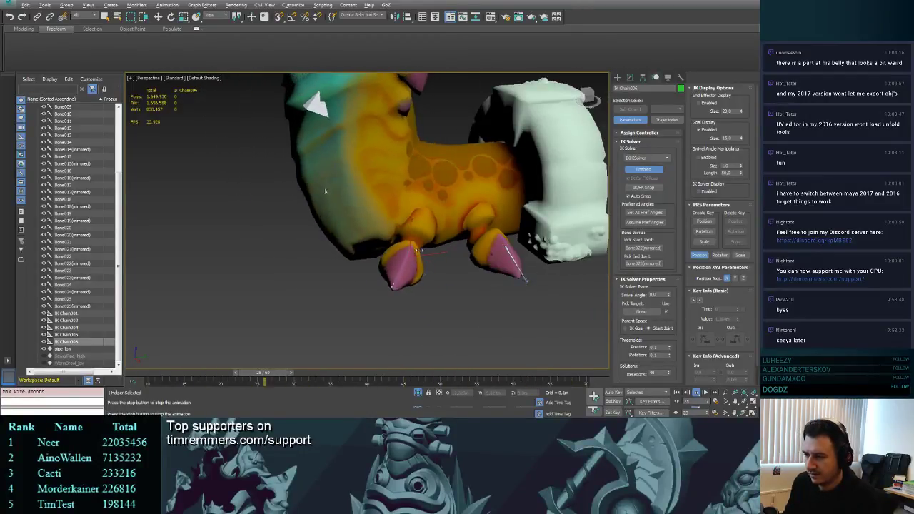
{"action": "key", "text": "w"}
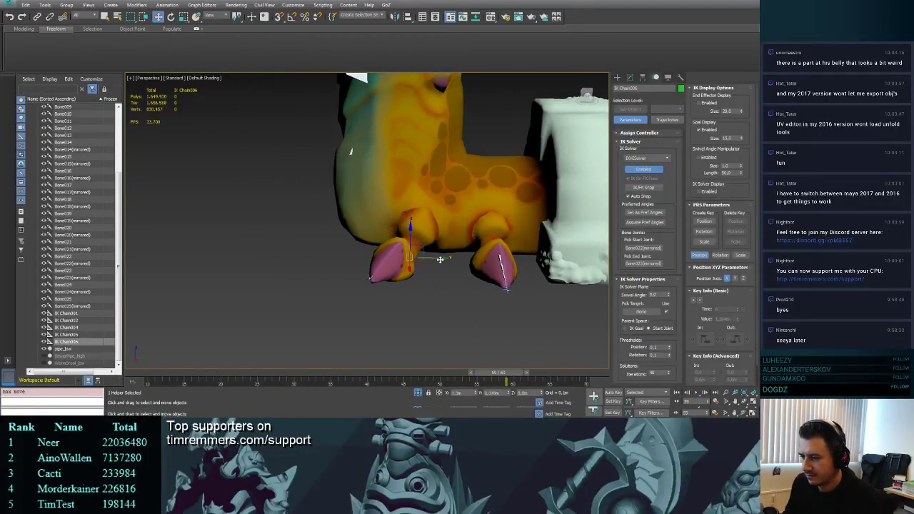
{"action": "middle_click_drag", "start_coordinate": [440, 259], "coordinate": [514, 315], "text": "alt"}
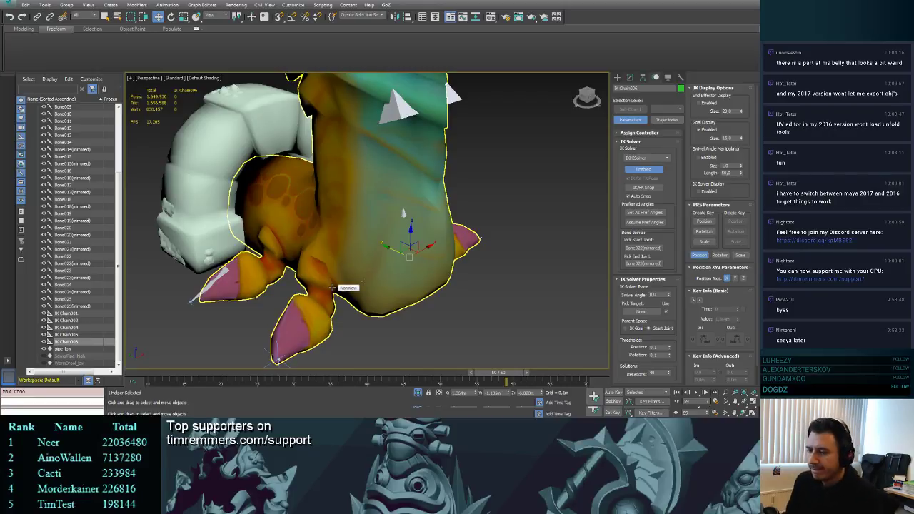
- Enter envelope editing in the Skin modifier of the wormlow mesh and select the front leg's bone envelope
{"action": "left_click", "coordinate": [396, 177]}
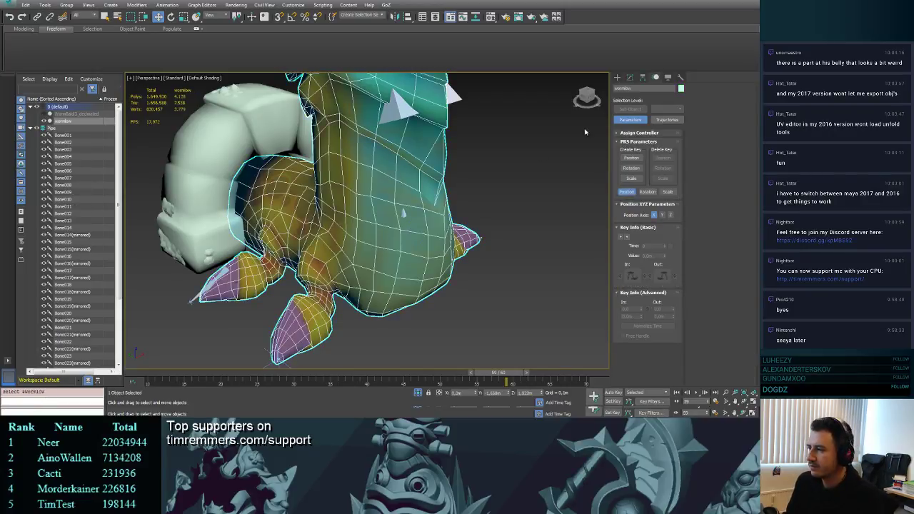
{"action": "left_click", "coordinate": [631, 79]}
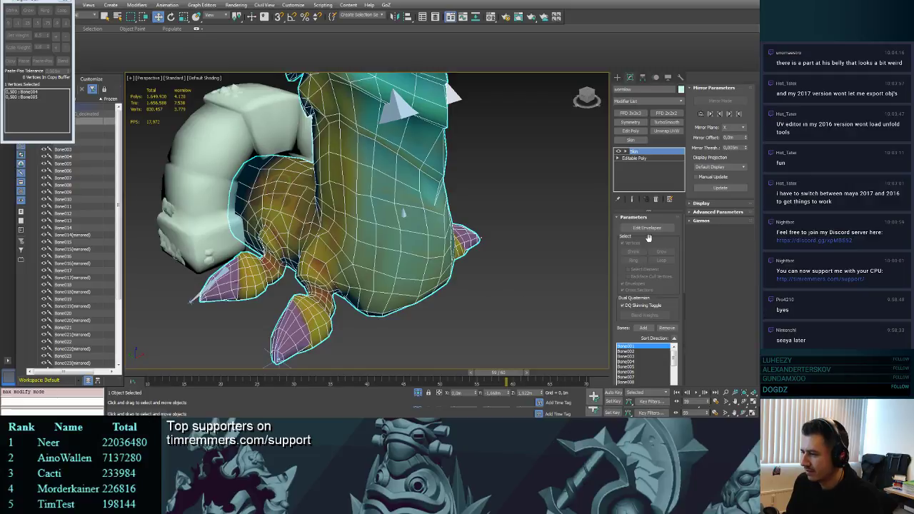
{"action": "left_click", "coordinate": [651, 230]}
{"action": "middle_click_drag", "start_coordinate": [329, 300], "coordinate": [325, 205]}
{"action": "left_click", "coordinate": [440, 216]}
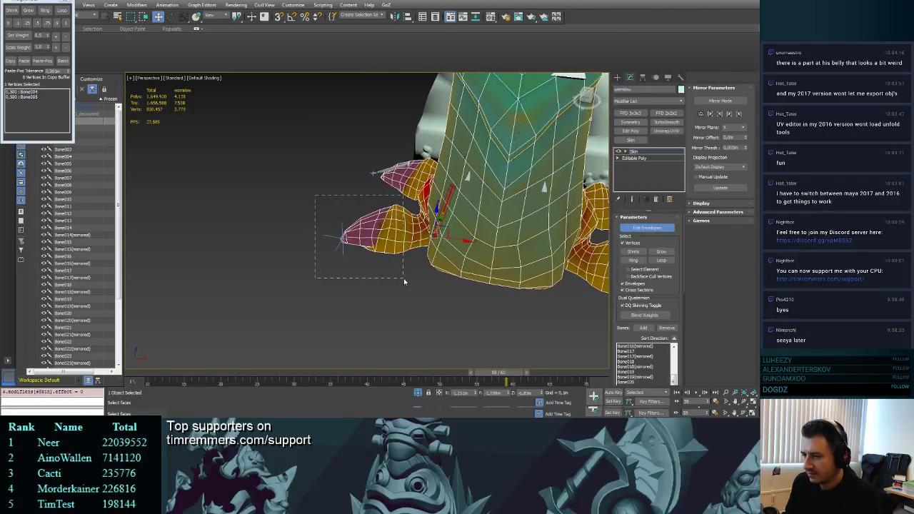
- Select the front foot's vertices, grow the selection, and set their weight to 1, including the vertex missed at the upper leg
{"action": "middle_click_drag", "start_coordinate": [392, 273], "coordinate": [563, 279], "text": "alt"}
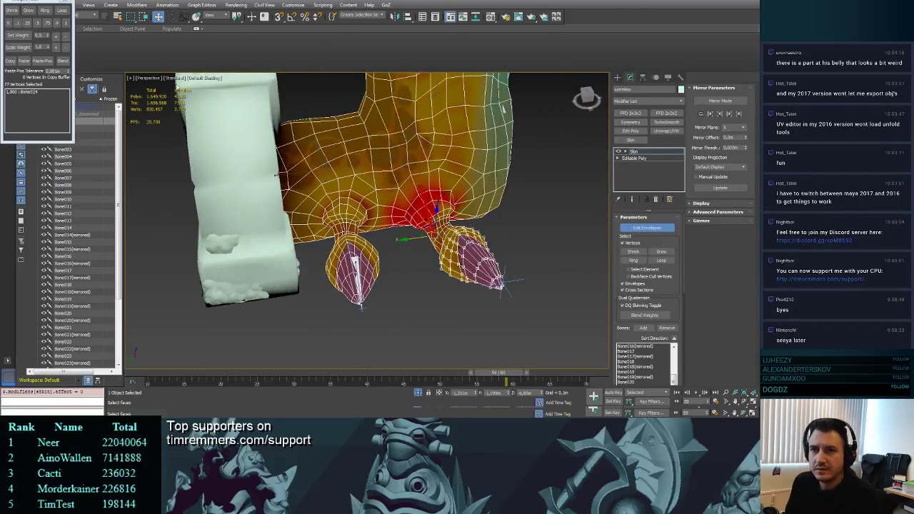
{"action": "left_click", "coordinate": [28, 11]}
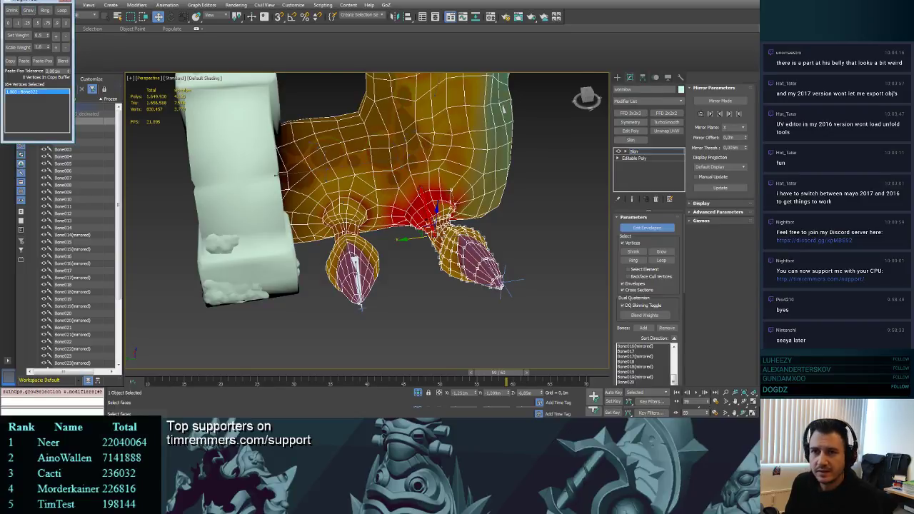
{"action": "left_click", "coordinate": [23, 39]}
{"action": "middle_click_drag", "start_coordinate": [405, 126], "coordinate": [441, 164], "text": "alt"}
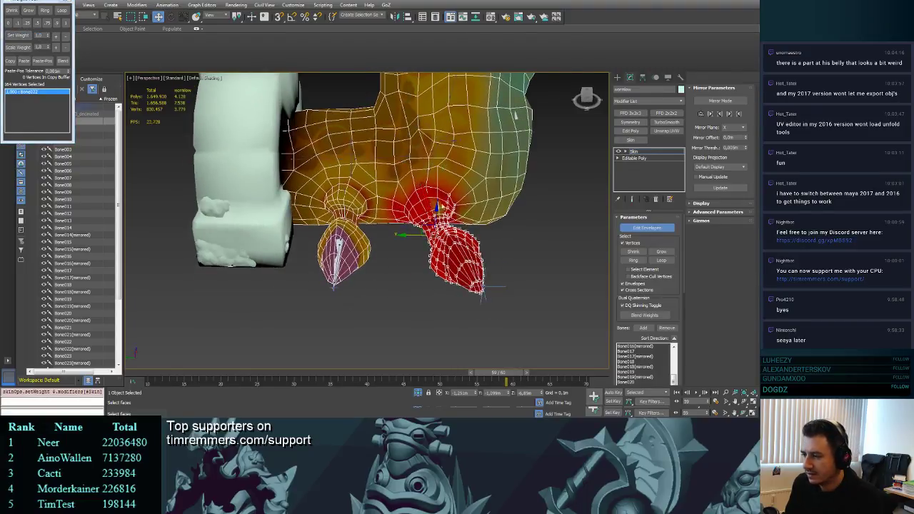
{"action": "left_click", "coordinate": [424, 211]}
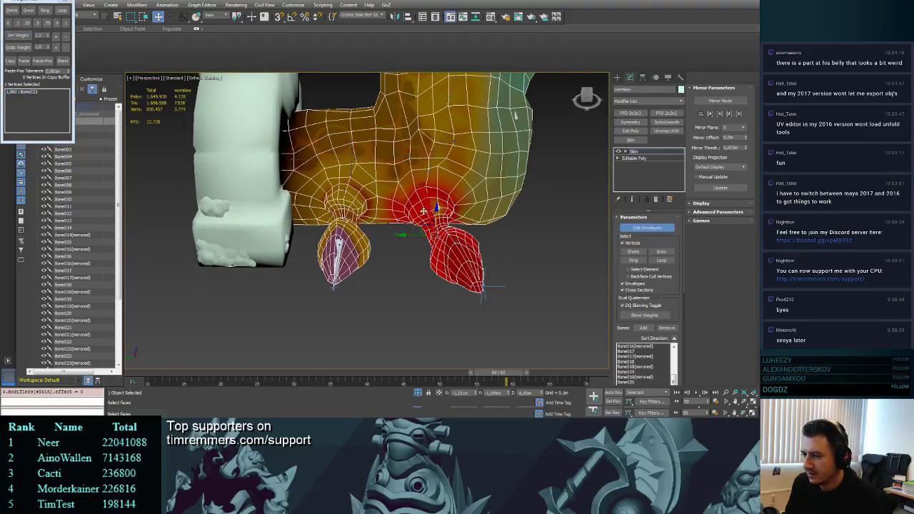
{"action": "left_click", "coordinate": [26, 39]}
- Reselect and grow the foot's vertices, then raise the adjacent leg bone's weight to about 0.75 against Bone022, checking at frame 10
{"action": "mouse_move", "coordinate": [452, 211]}
{"action": "middle_mouse_down", "text": "alt"}
{"action": "mouse_move", "coordinate": [397, 203]}
{"action": "mouse_move", "coordinate": [418, 234]}
{"action": "mouse_move", "coordinate": [403, 227]}
{"action": "mouse_move", "coordinate": [393, 240]}
{"action": "middle_mouse_up", "text": "alt"}
{"action": "left_click", "coordinate": [418, 234]}
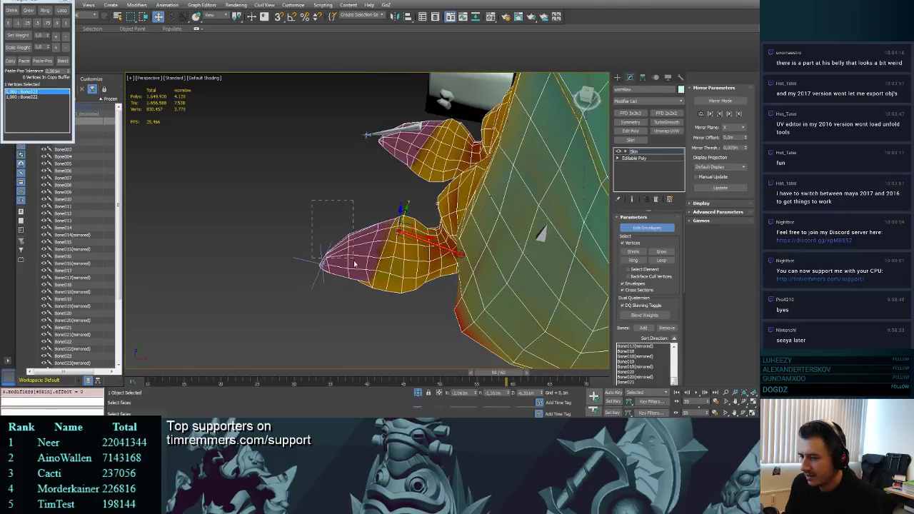
{"action": "left_click_drag", "start_coordinate": [409, 333], "coordinate": [409, 331]}
{"action": "middle_click_drag", "start_coordinate": [408, 316], "coordinate": [505, 271], "text": "alt"}
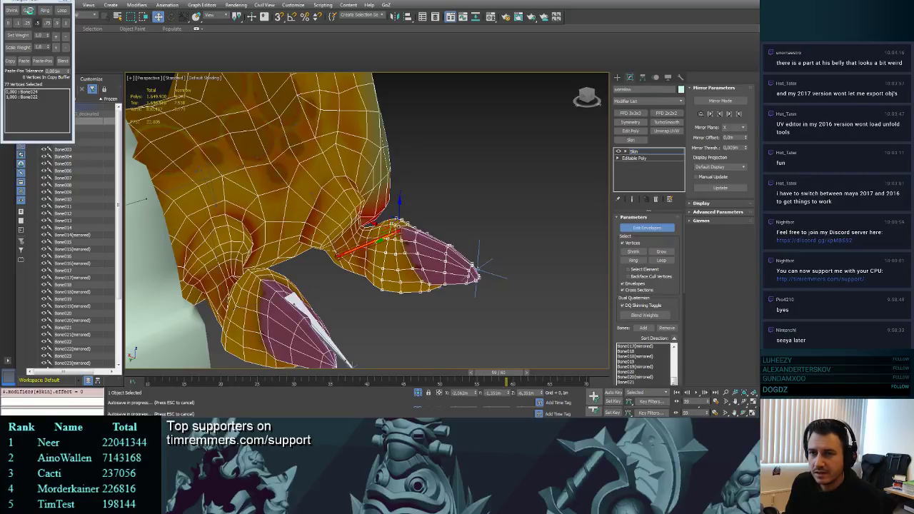
{"action": "left_click", "coordinate": [29, 12]}
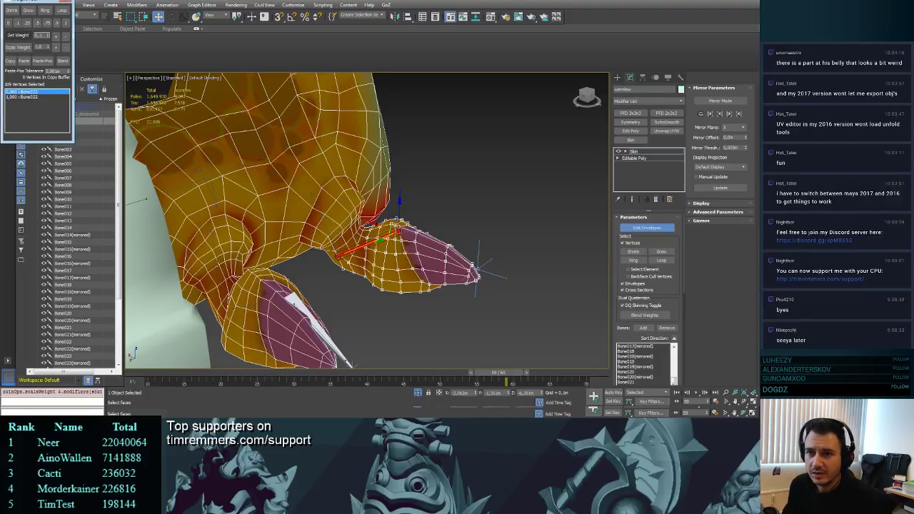
{"action": "left_click", "coordinate": [20, 35]}
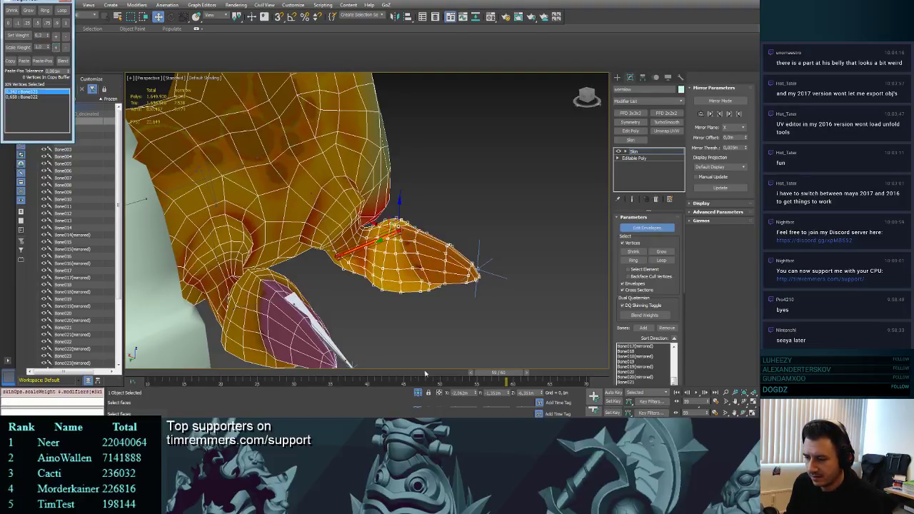
{"action": "left_click_drag", "start_coordinate": [500, 374], "coordinate": [81, 345]}
{"action": "left_click", "coordinate": [57, 48]}
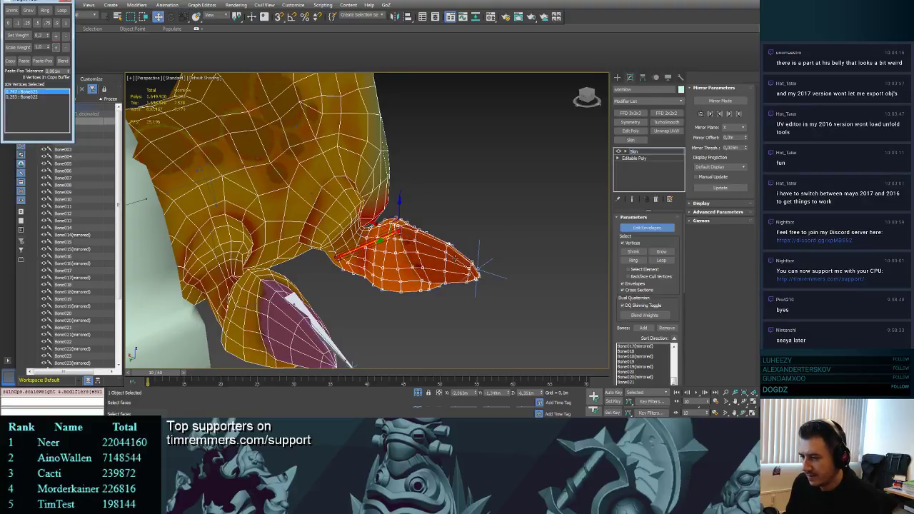
- Select the front foot's tip bone envelope, shrink the vertex selection twice, and raise its weight to about 0.48, checking at frame 10
{"action": "left_click", "coordinate": [455, 259]}
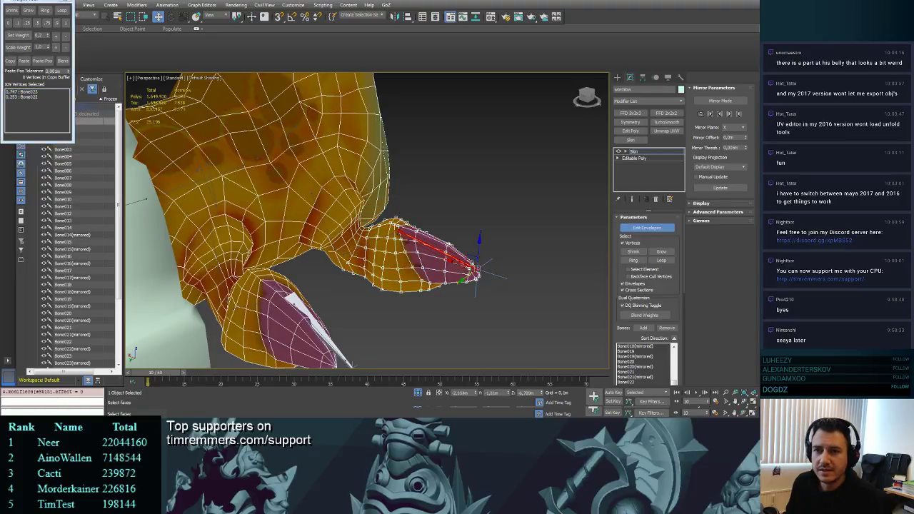
{"action": "left_click", "coordinate": [14, 11]}
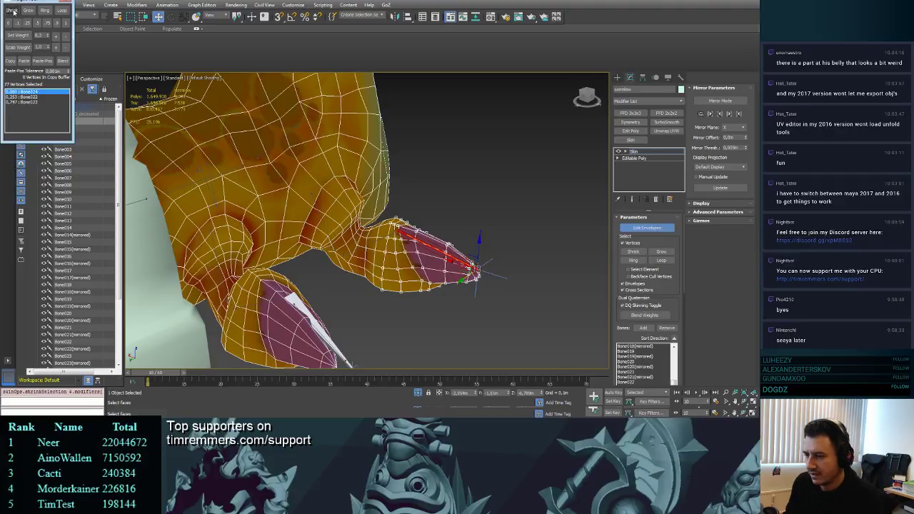
{"action": "left_click", "coordinate": [14, 10]}
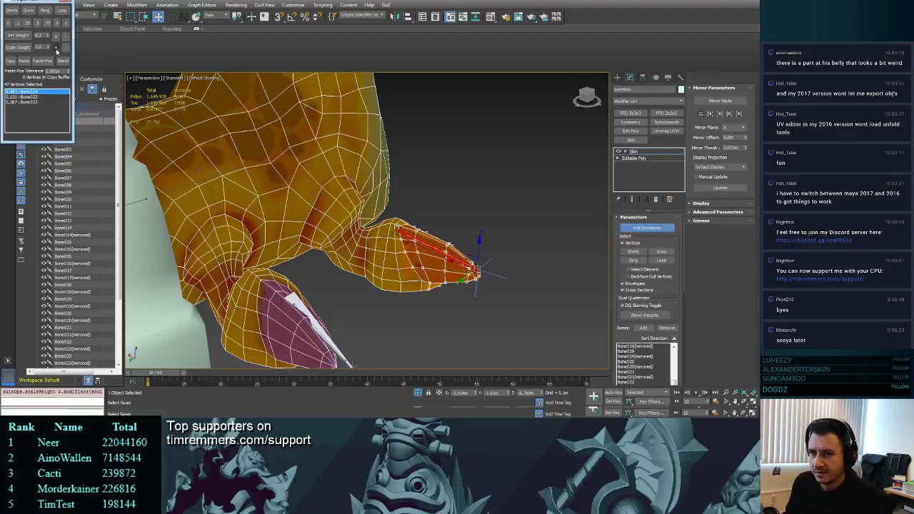
{"action": "left_click_drag", "start_coordinate": [156, 379], "coordinate": [154, 354]}
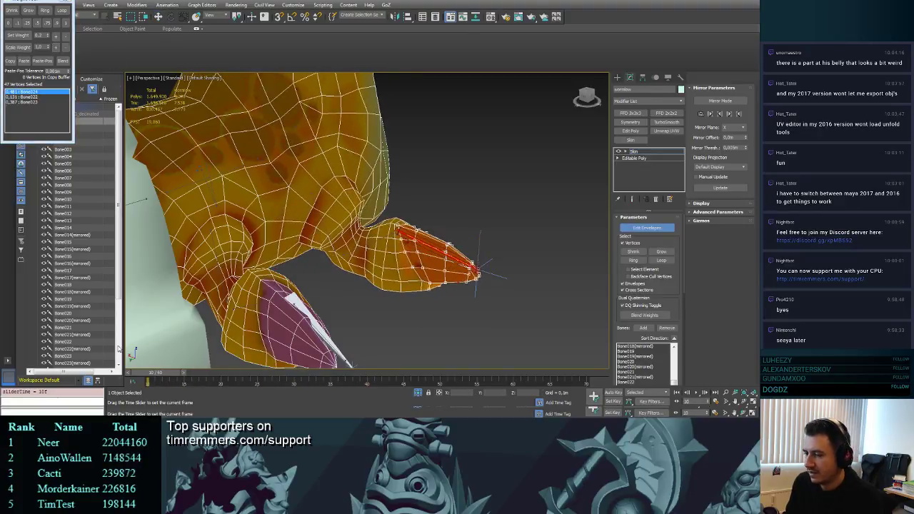
- Leave envelope editing and try moving the front foot's IK goal to test the new weights, undoing each move
{"action": "key", "text": "w"}
{"action": "left_click", "coordinate": [651, 229]}
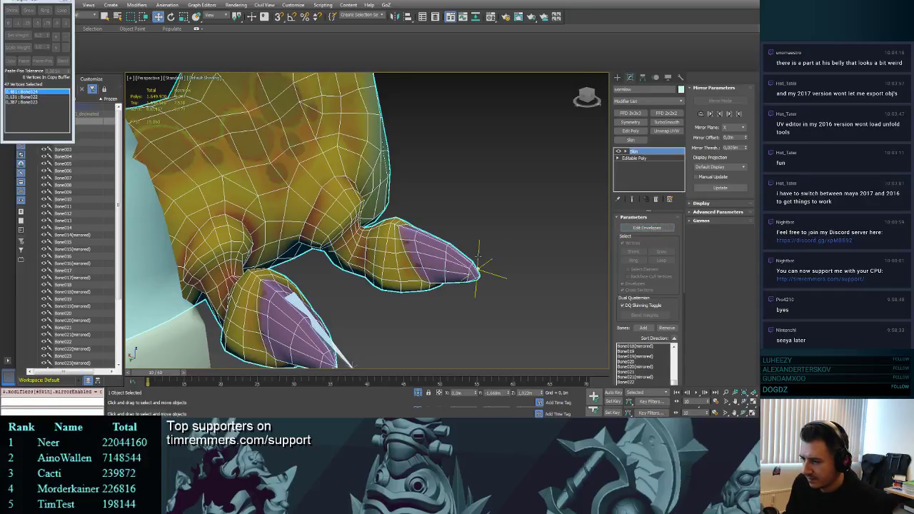
{"action": "left_click", "coordinate": [478, 259]}
{"action": "left_click_drag", "start_coordinate": [478, 250], "coordinate": [475, 275]}
{"action": "left_click_drag", "start_coordinate": [463, 231], "coordinate": [472, 305]}
{"action": "middle_click_drag", "start_coordinate": [467, 261], "coordinate": [381, 207], "text": "alt"}
{"action": "key", "text": "ctrl+z"}
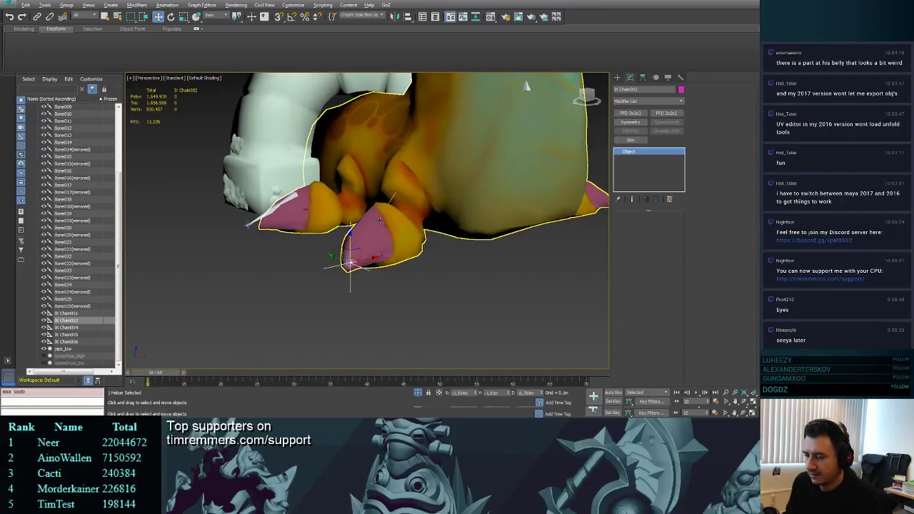
{"action": "middle_click_drag", "start_coordinate": [428, 231], "coordinate": [367, 231], "text": "alt"}
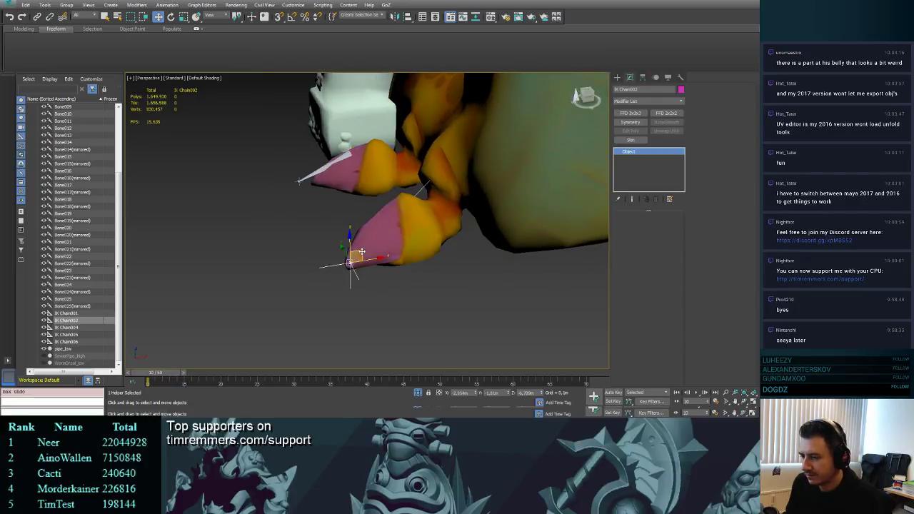
{"action": "left_click_drag", "start_coordinate": [357, 256], "coordinate": [357, 298]}
{"action": "key", "text": "ctrl+z"}
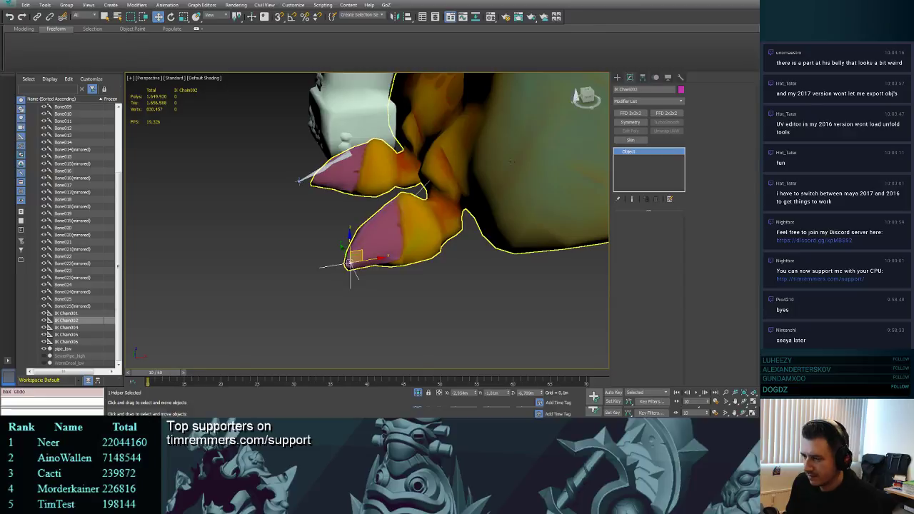
- Reselect the wormlow mesh, enter envelope editing again, and select the Bone022 envelope in the front leg
{"action": "left_click", "coordinate": [608, 205]}
{"action": "left_click", "coordinate": [647, 228]}
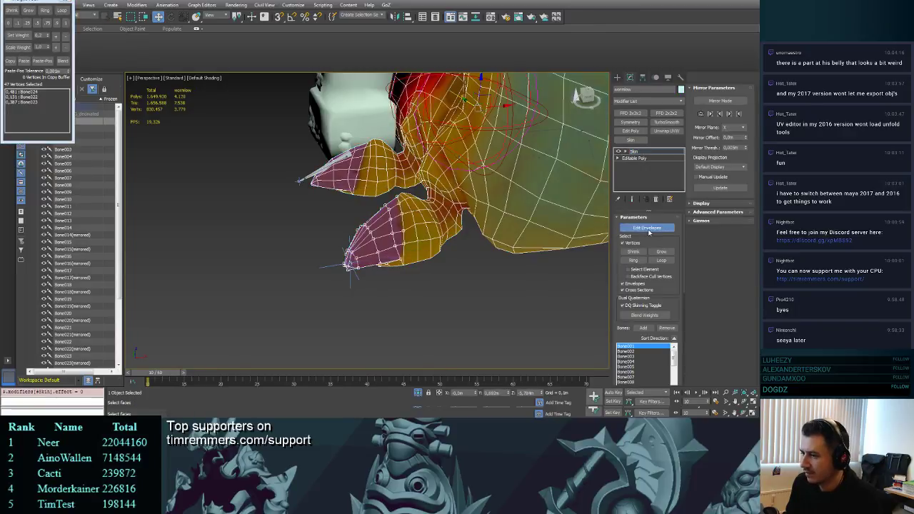
{"action": "left_click", "coordinate": [458, 187]}
{"action": "middle_click_drag", "start_coordinate": [458, 187], "coordinate": [391, 263], "text": "alt"}
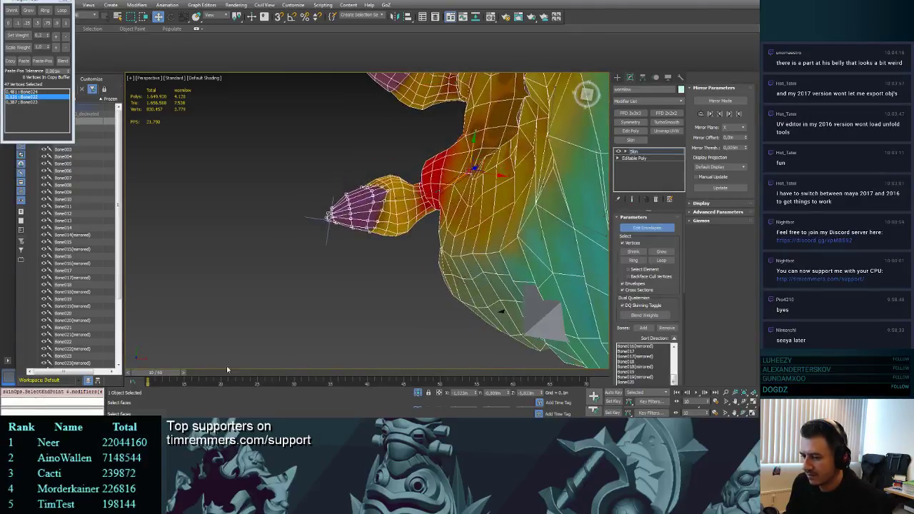
- Scrub to frame 55 and lower Bone002's weight on the belly's lower vertices to about 0.63 against Bone003
{"action": "mouse_move", "coordinate": [165, 374]}
{"action": "left_mouse_down"}
{"action": "mouse_move", "coordinate": [185, 373]}
{"action": "mouse_move", "coordinate": [170, 372]}
{"action": "left_mouse_up"}
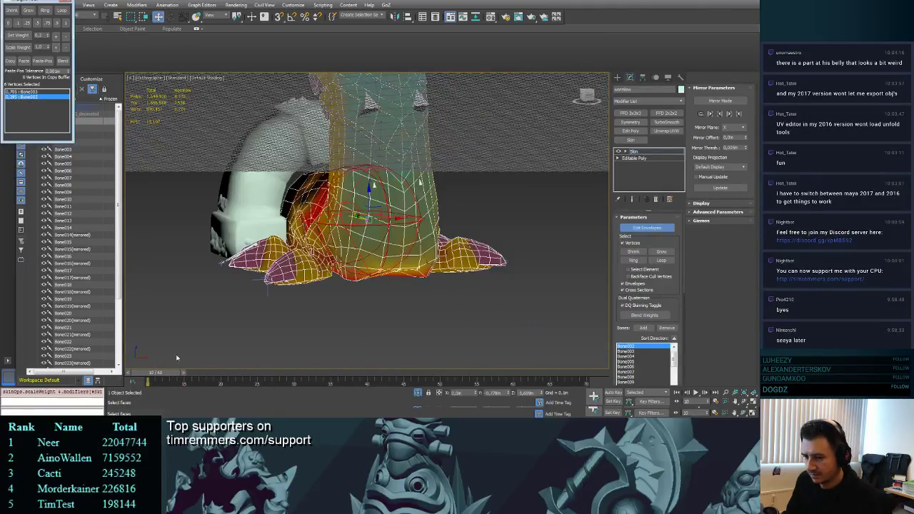
{"action": "left_click_drag", "start_coordinate": [178, 357], "coordinate": [467, 360]}
{"action": "middle_click_drag", "start_coordinate": [452, 293], "coordinate": [409, 281], "text": "alt"}
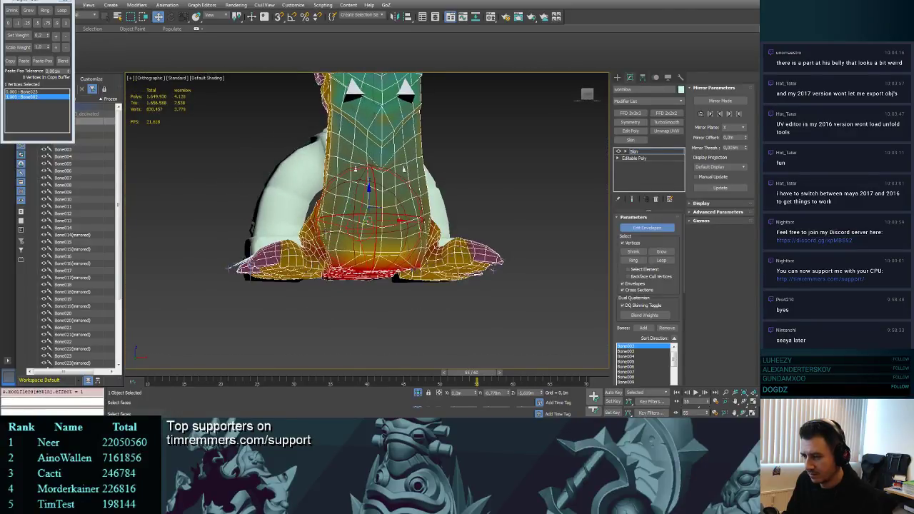
{"action": "left_click", "coordinate": [64, 48]}
{"action": "middle_click_drag", "start_coordinate": [300, 247], "coordinate": [393, 250], "text": "alt"}
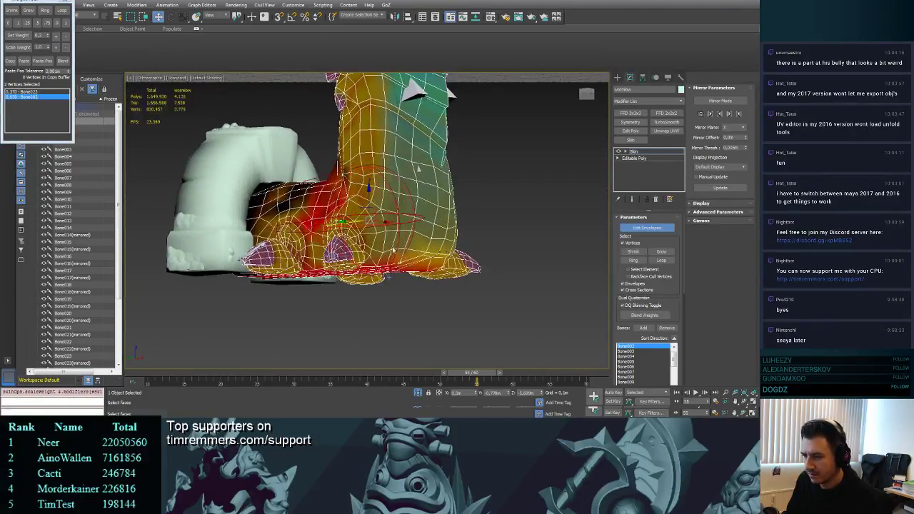
- At frame 37, select the vertices around the belly's lower edge and try to scale up their Bone002 weight
{"action": "left_click_drag", "start_coordinate": [479, 373], "coordinate": [353, 300]}
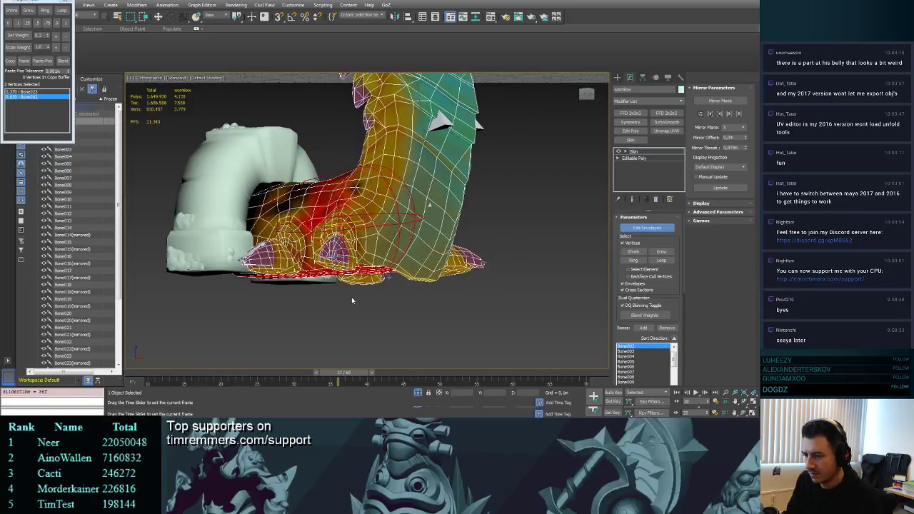
{"action": "middle_click_drag", "start_coordinate": [353, 300], "coordinate": [400, 301], "text": "alt"}
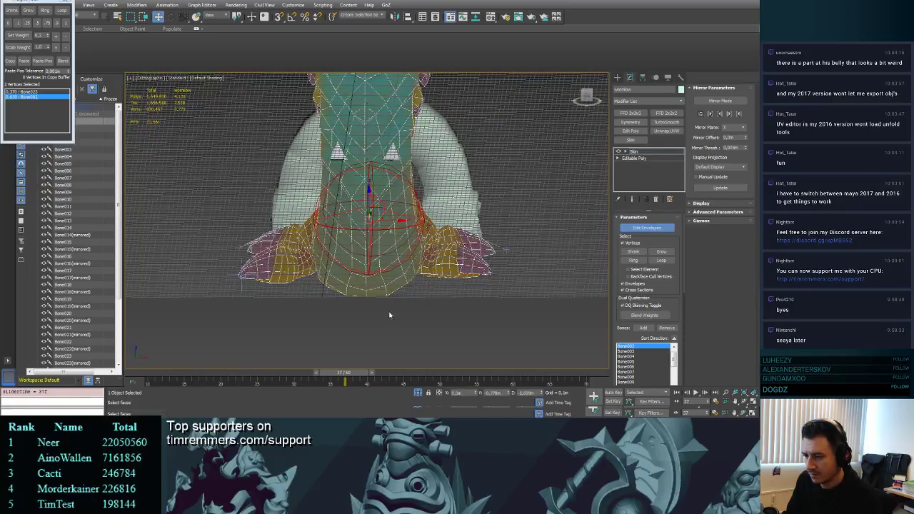
{"action": "left_click_drag", "start_coordinate": [340, 283], "coordinate": [337, 280]}
{"action": "middle_click_drag", "start_coordinate": [338, 281], "coordinate": [410, 281], "text": "alt"}
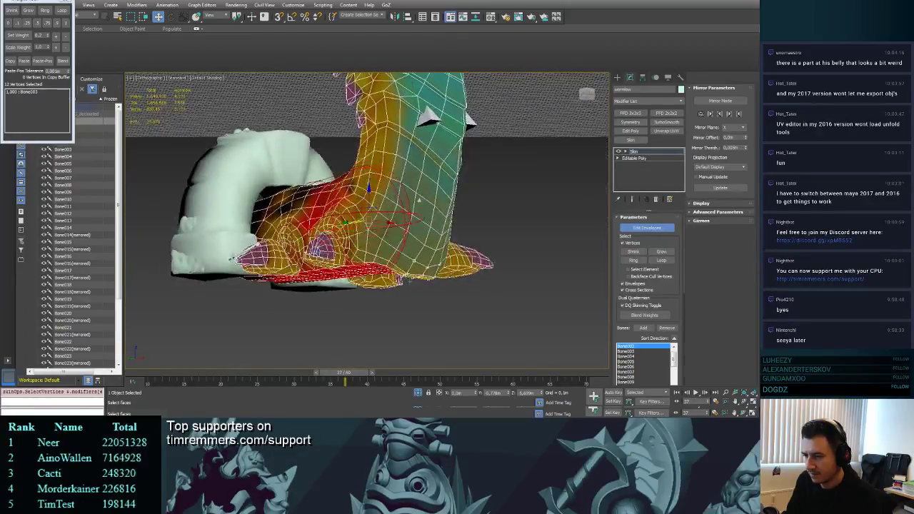
{"action": "left_click", "coordinate": [55, 48]}
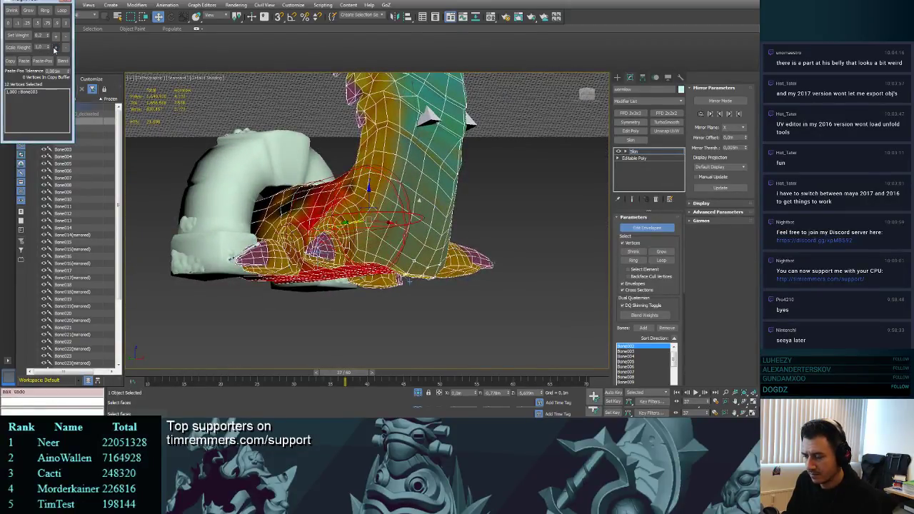
{"action": "middle_click_drag", "start_coordinate": [409, 282], "coordinate": [293, 379], "text": "alt"}
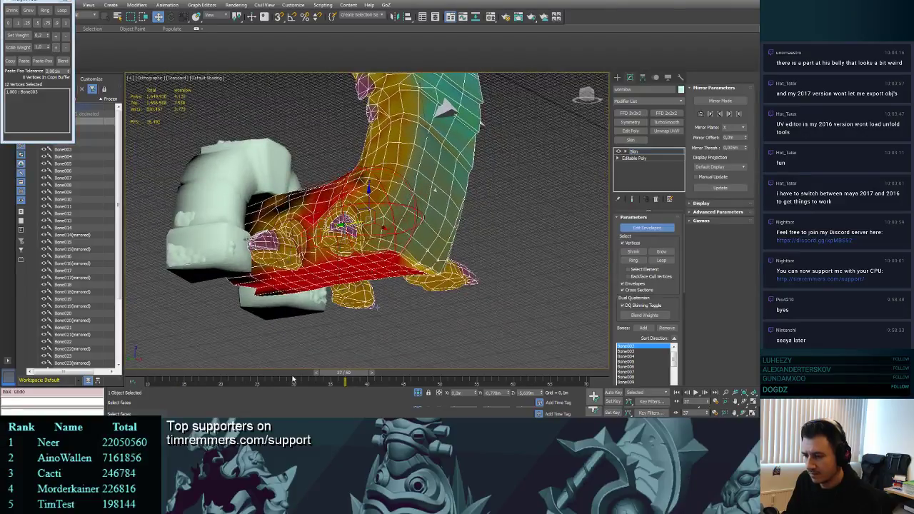
- Scrub to frame 50 and set the selected belly vertices' Bone002 weight to 0.2
{"action": "left_click_drag", "start_coordinate": [348, 375], "coordinate": [176, 361]}
{"action": "key", "text": "/"}
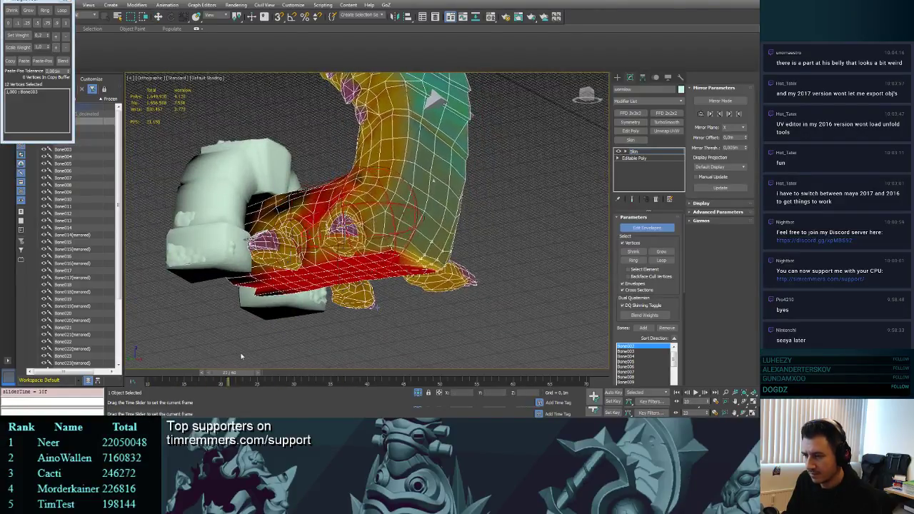
{"action": "left_click_drag", "start_coordinate": [328, 344], "coordinate": [451, 320]}
{"action": "middle_click_drag", "start_coordinate": [490, 230], "coordinate": [446, 259], "text": "alt"}
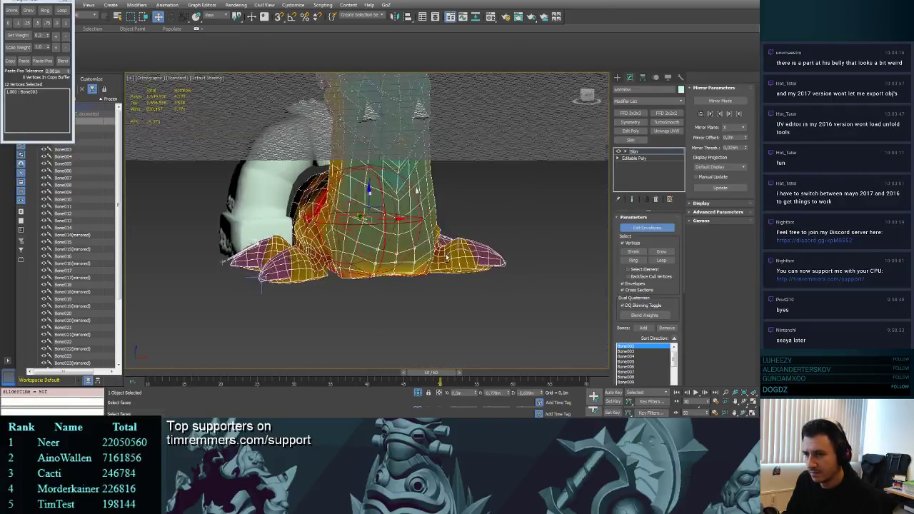
{"action": "left_click", "coordinate": [20, 35]}
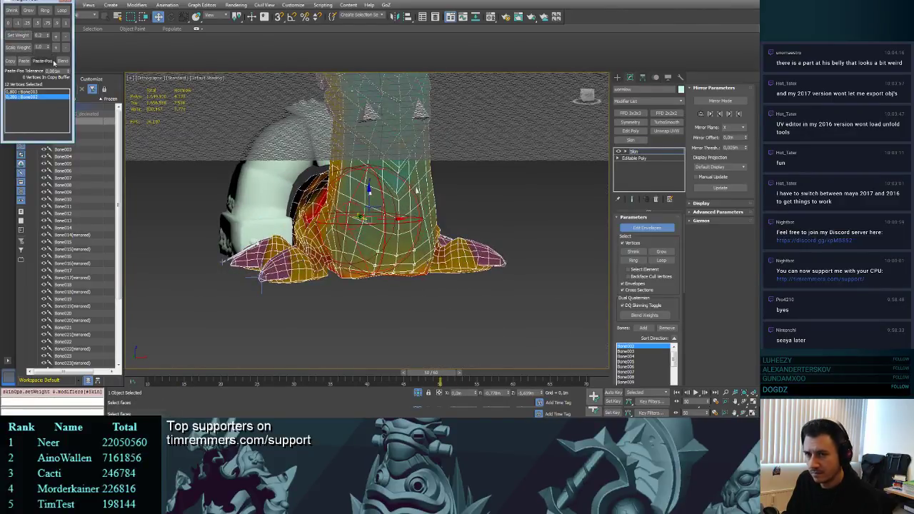
- Scale up the belly vertices' Bone002 weight further while checking the bend around frame 26
{"action": "left_click_drag", "start_coordinate": [431, 373], "coordinate": [263, 373]}
{"action": "middle_click_drag", "start_coordinate": [307, 296], "coordinate": [325, 294], "text": "alt"}
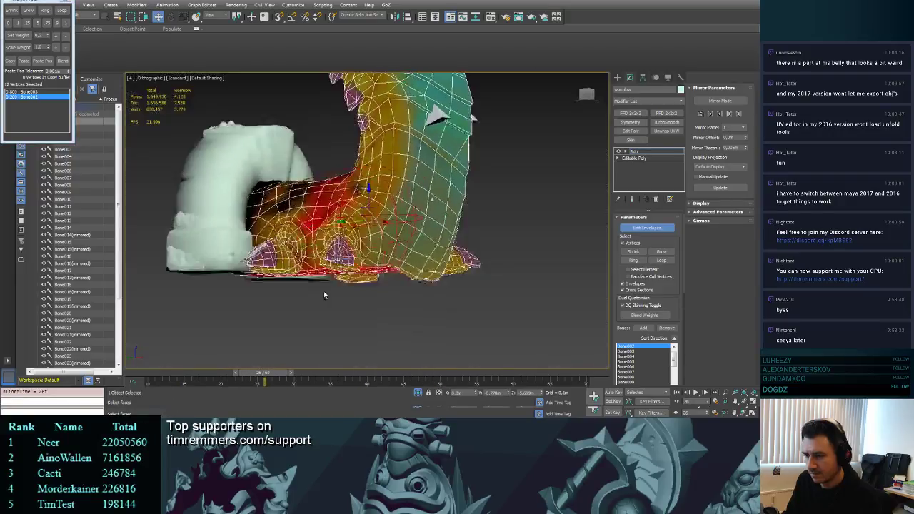
{"action": "left_click", "coordinate": [57, 48]}
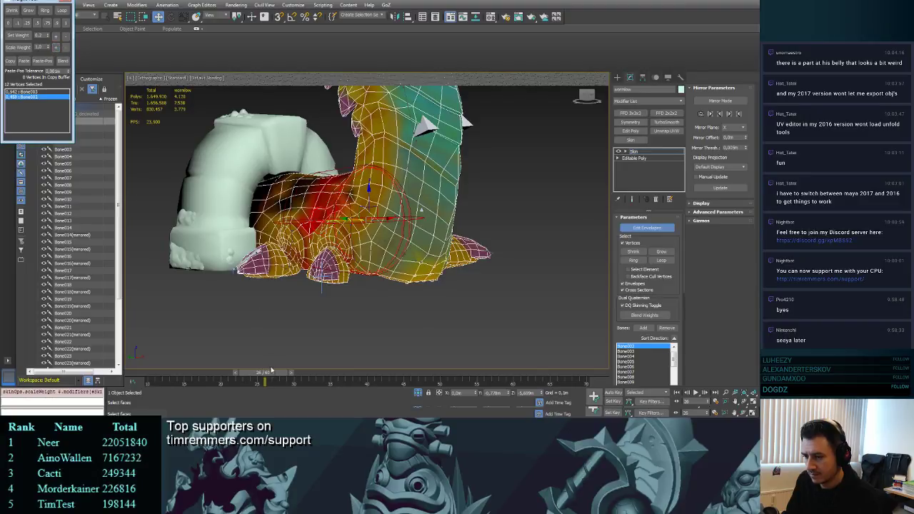
{"action": "left_click_drag", "start_coordinate": [272, 372], "coordinate": [296, 315]}
- Set the Bone002 weight of the two missed vertices low on the belly to 0.2 and scrub to check
{"action": "middle_click_drag", "start_coordinate": [407, 257], "coordinate": [361, 259], "text": "alt"}
{"action": "scroll", "coordinate": [362, 259], "scroll_direction": "up", "scroll_amount": 2}
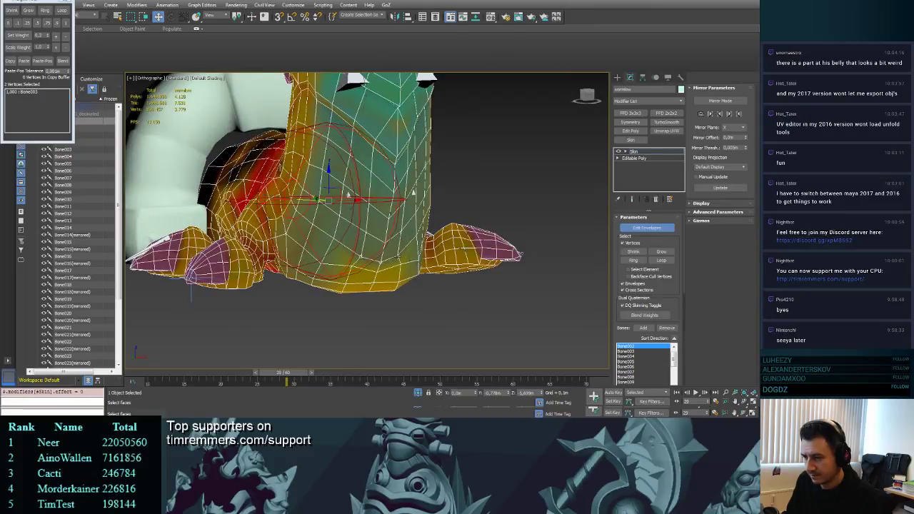
{"action": "left_click", "coordinate": [22, 36]}
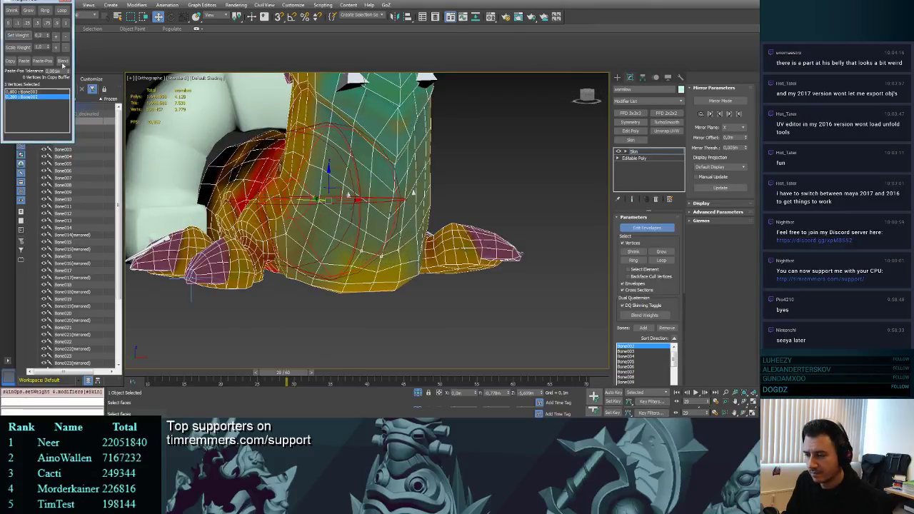
{"action": "left_click_drag", "start_coordinate": [290, 374], "coordinate": [337, 346]}
- Lower the Bone002 weight of the two vertices at the belly's underside to about 0.63 and check the deformation across frames
{"action": "middle_click_drag", "start_coordinate": [340, 325], "coordinate": [379, 300], "text": "alt"}
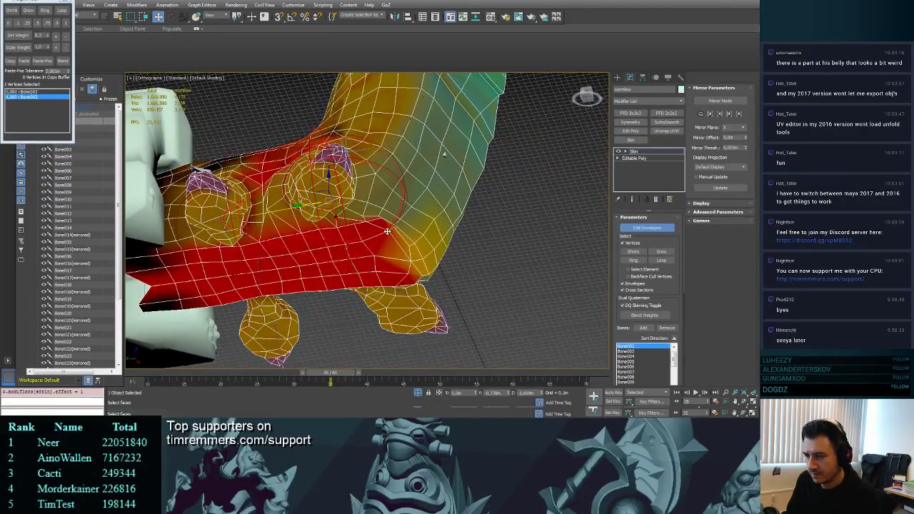
{"action": "middle_click_drag", "start_coordinate": [387, 231], "coordinate": [408, 239], "text": "alt"}
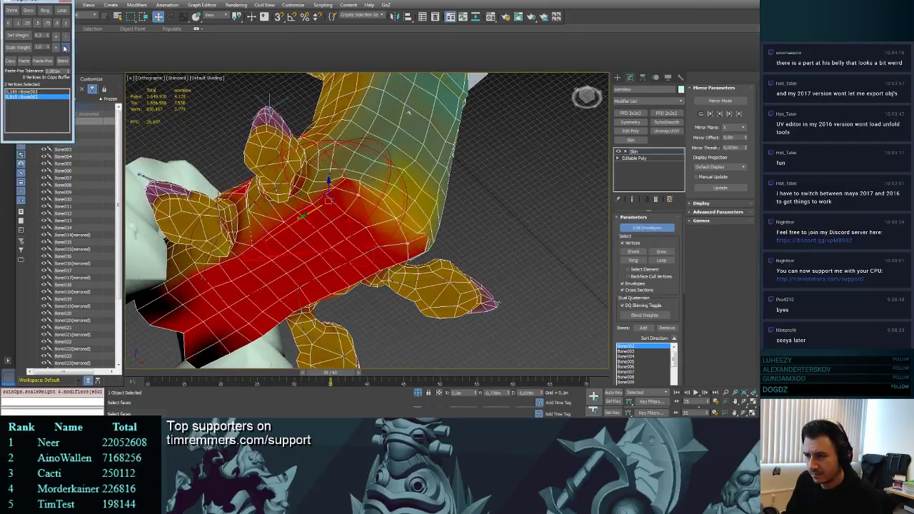
{"action": "middle_click_drag", "start_coordinate": [338, 153], "coordinate": [373, 334], "text": "alt"}
{"action": "left_click_drag", "start_coordinate": [333, 379], "coordinate": [254, 342]}
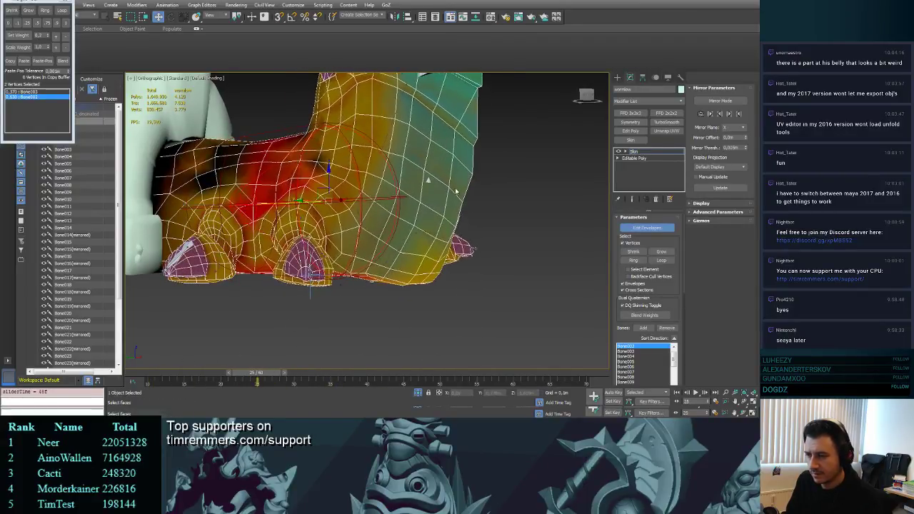
- Leave envelope editing, turn off the edged-faces display, and clear the selection with the whole creature in view
{"action": "scroll", "coordinate": [445, 195], "scroll_direction": "down", "scroll_amount": 4}
{"action": "middle_click_drag", "start_coordinate": [445, 198], "coordinate": [457, 227]}
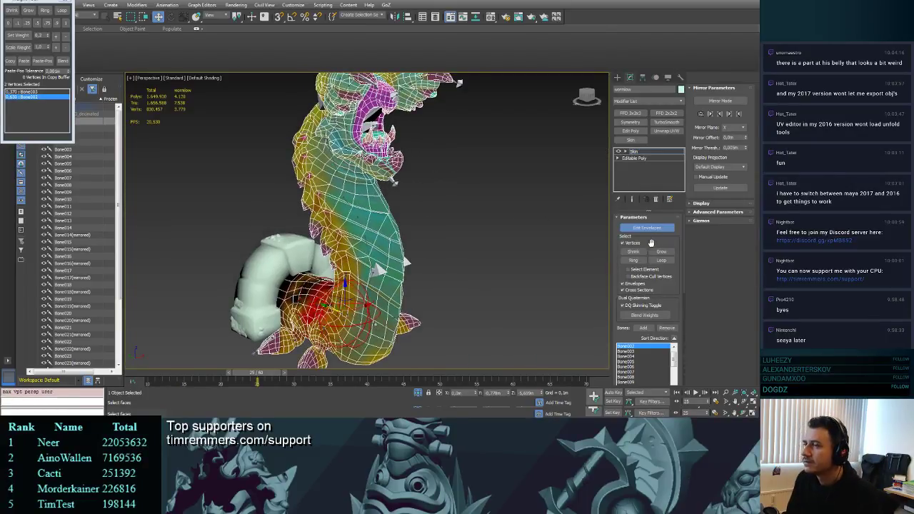
{"action": "left_click", "coordinate": [651, 230]}
{"action": "scroll", "coordinate": [500, 229], "scroll_direction": "down", "scroll_amount": 4}
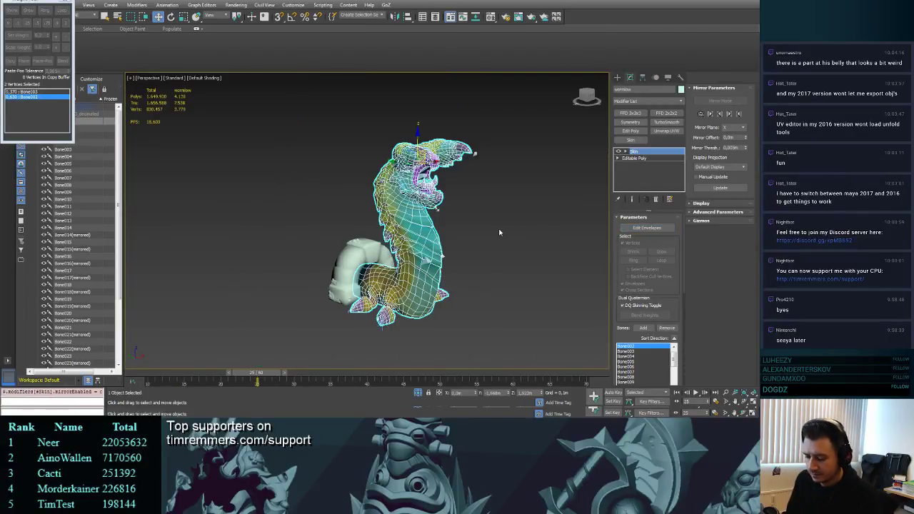
{"action": "key", "text": "F4"}
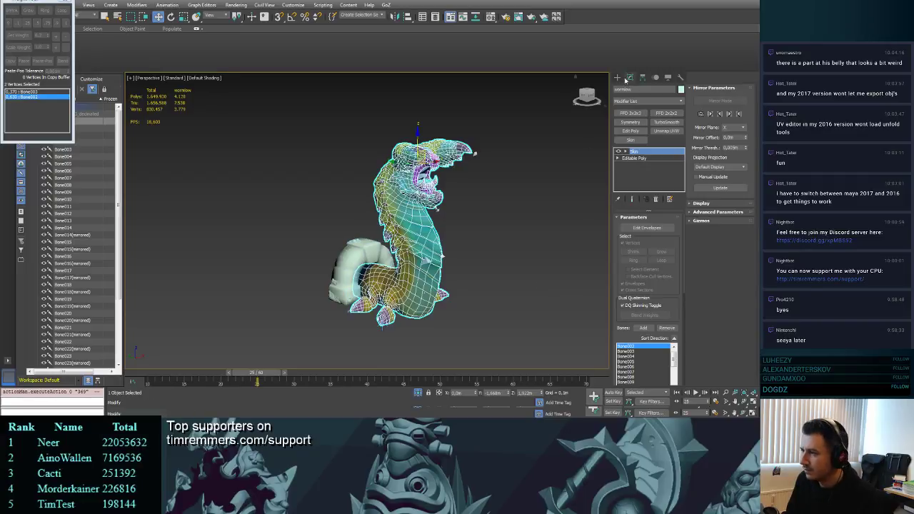
{"action": "left_click", "coordinate": [620, 79]}
{"action": "left_click", "coordinate": [518, 192]}
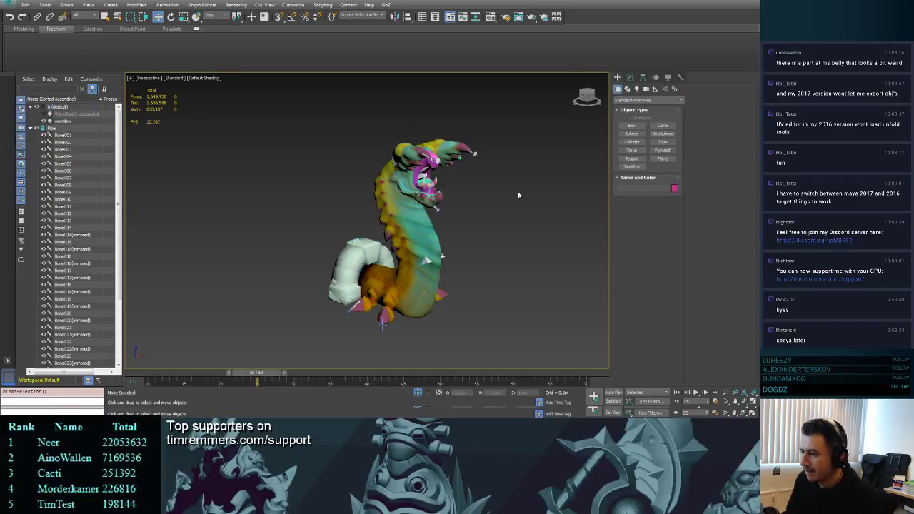
- Play the idle animation and examine the belly's deformation up close
{"action": "left_click", "coordinate": [696, 393]}
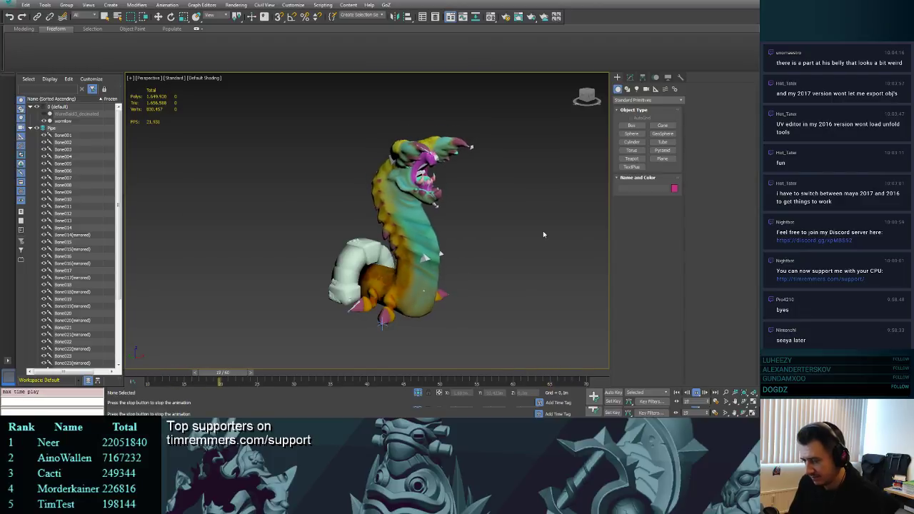
{"action": "scroll", "coordinate": [487, 266], "scroll_direction": "up", "scroll_amount": 6}
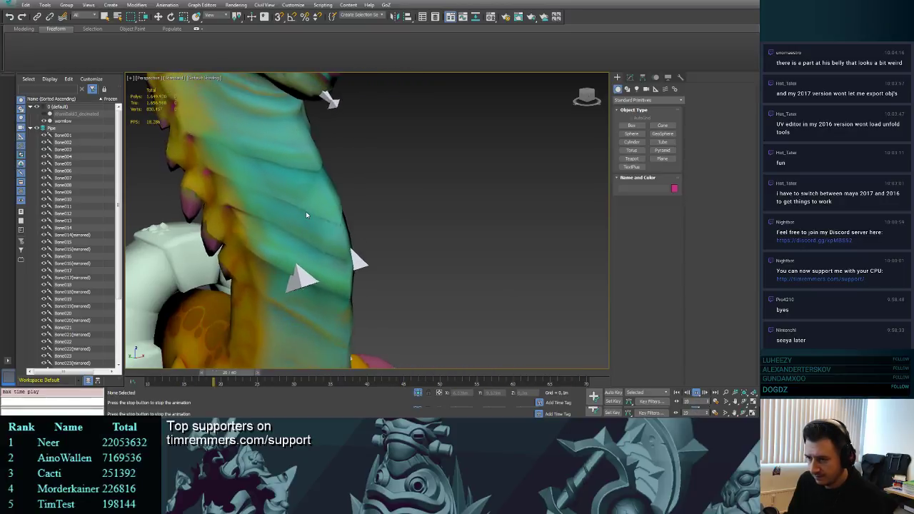
{"action": "left_click", "coordinate": [630, 77]}
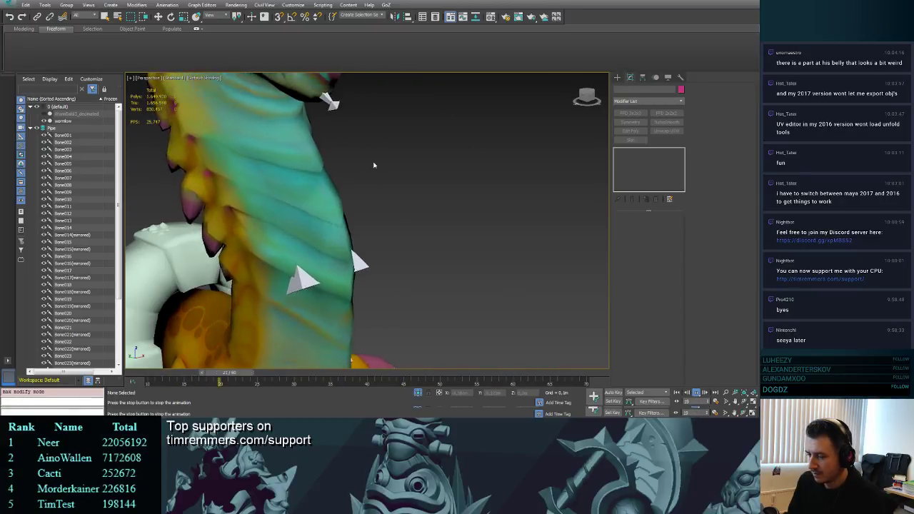
- Stop the playback, select the creature mesh, and examine the belly's folds up close at different frames
{"action": "left_click", "coordinate": [697, 392]}
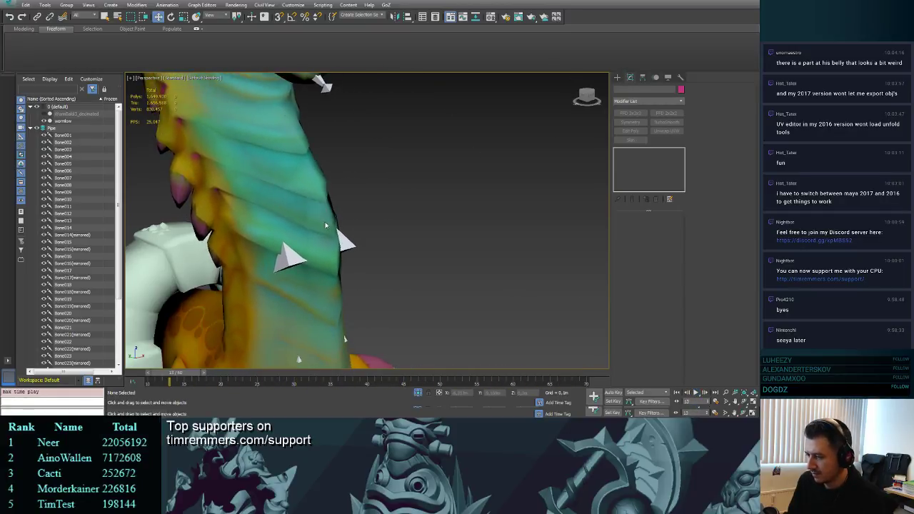
{"action": "left_click", "coordinate": [325, 226]}
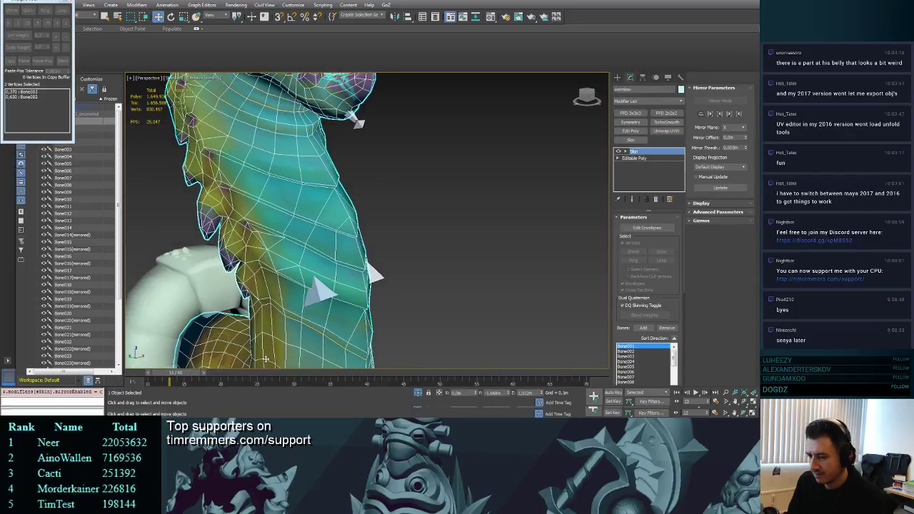
{"action": "left_click_drag", "start_coordinate": [188, 378], "coordinate": [454, 330]}
{"action": "middle_click_drag", "start_coordinate": [454, 331], "coordinate": [410, 334], "text": "alt"}
{"action": "scroll", "coordinate": [436, 251], "scroll_direction": "up", "scroll_amount": 4}
{"action": "left_click_drag", "start_coordinate": [454, 374], "coordinate": [400, 329]}
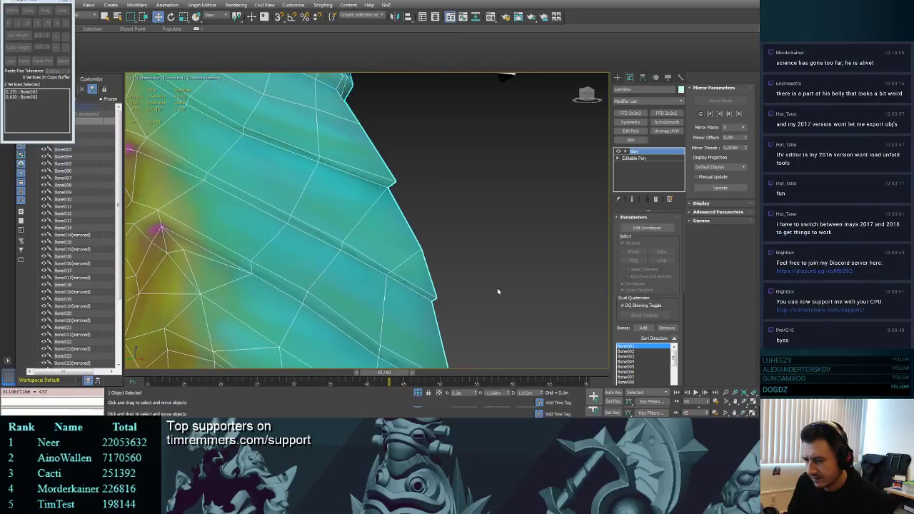
{"action": "middle_click_drag", "start_coordinate": [498, 288], "coordinate": [523, 245]}
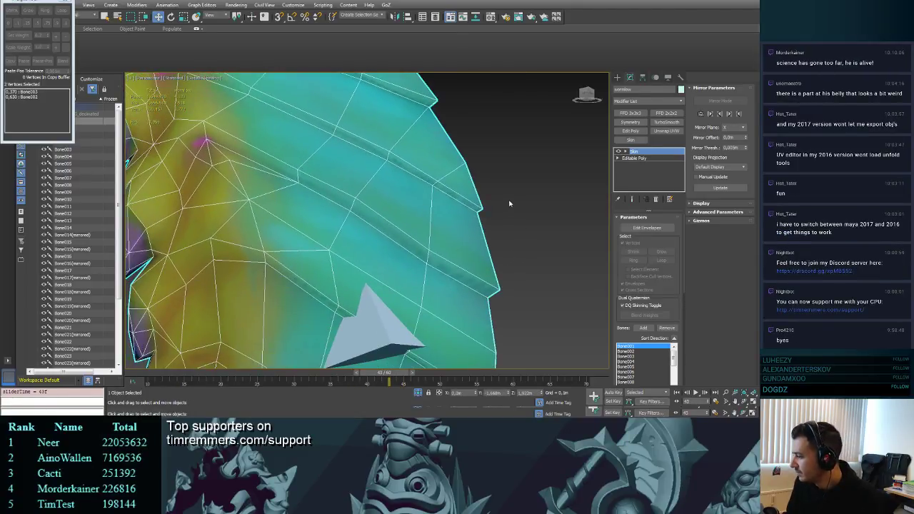
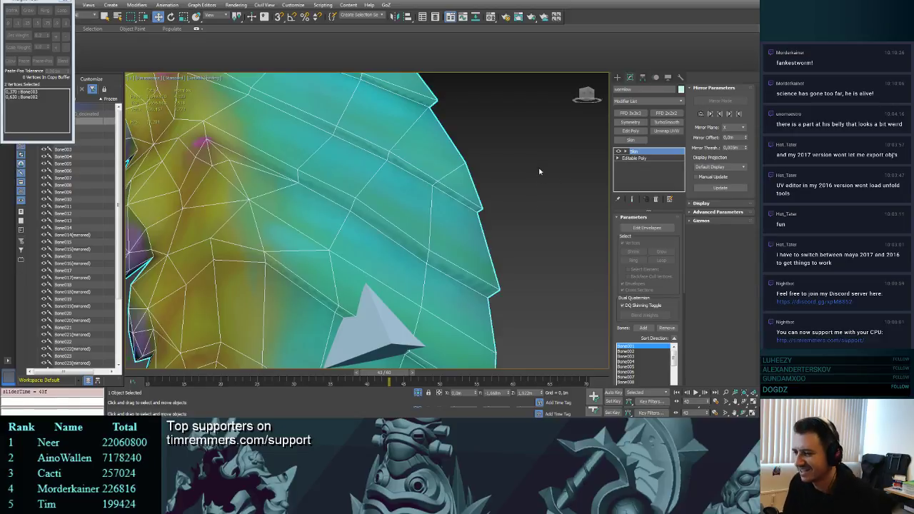
{"action": "left_click_drag", "start_coordinate": [381, 374], "coordinate": [129, 362]}
{"action": "middle_click_drag", "start_coordinate": [357, 195], "coordinate": [390, 245]}
{"action": "middle_click_drag", "start_coordinate": [285, 211], "coordinate": [315, 209]}
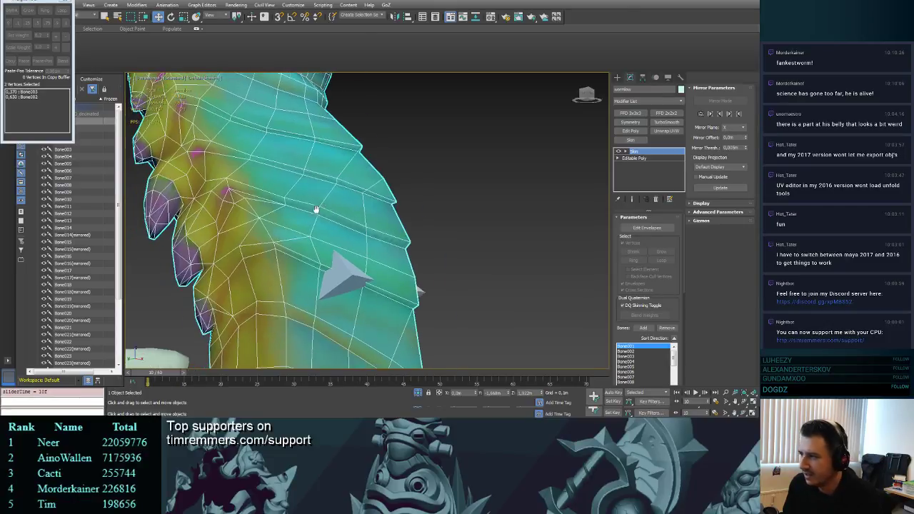
- Give the vertex on the belly's front edge a Bone006 weight of about 0.22 and scrub to check the deformation
{"action": "left_click", "coordinate": [659, 228]}
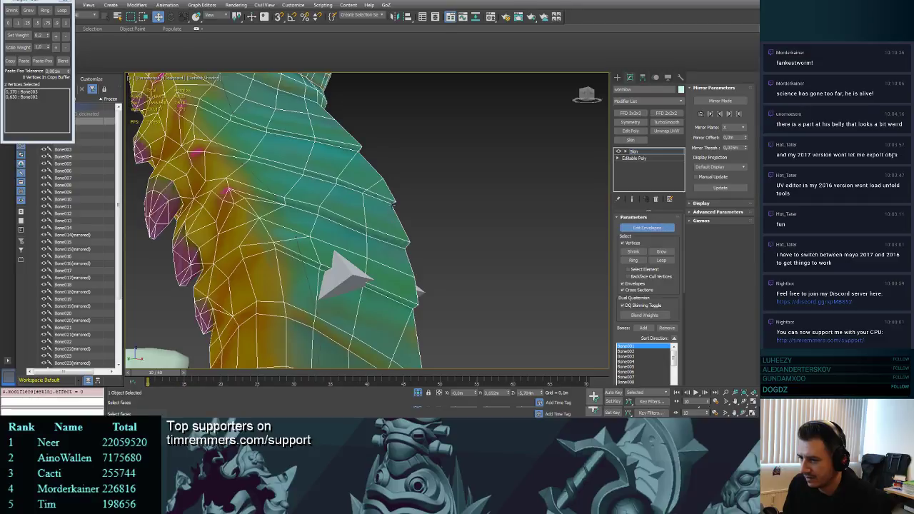
{"action": "left_click_drag", "start_coordinate": [177, 372], "coordinate": [233, 378]}
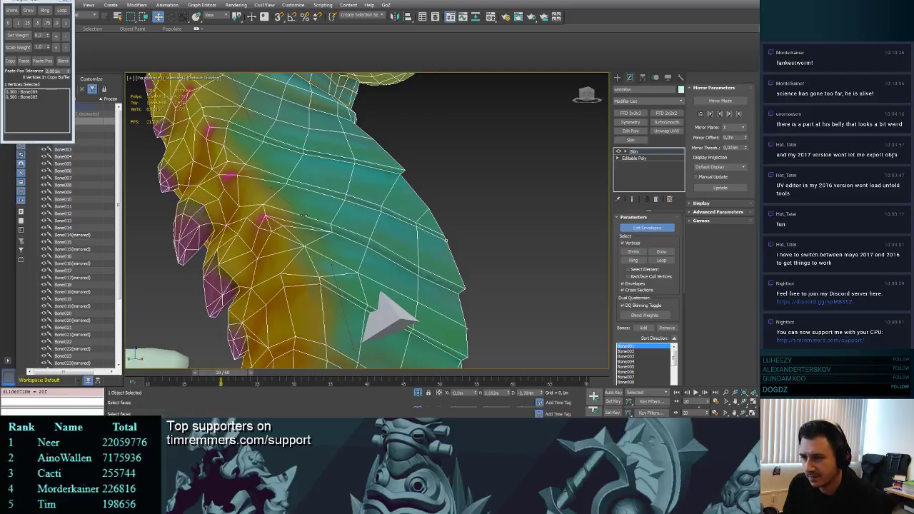
{"action": "left_click", "coordinate": [303, 215]}
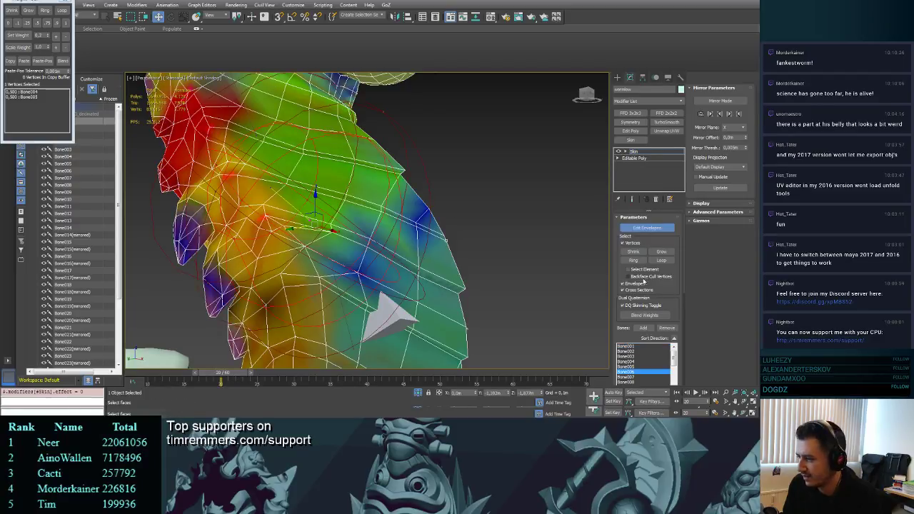
{"action": "left_click", "coordinate": [20, 36]}
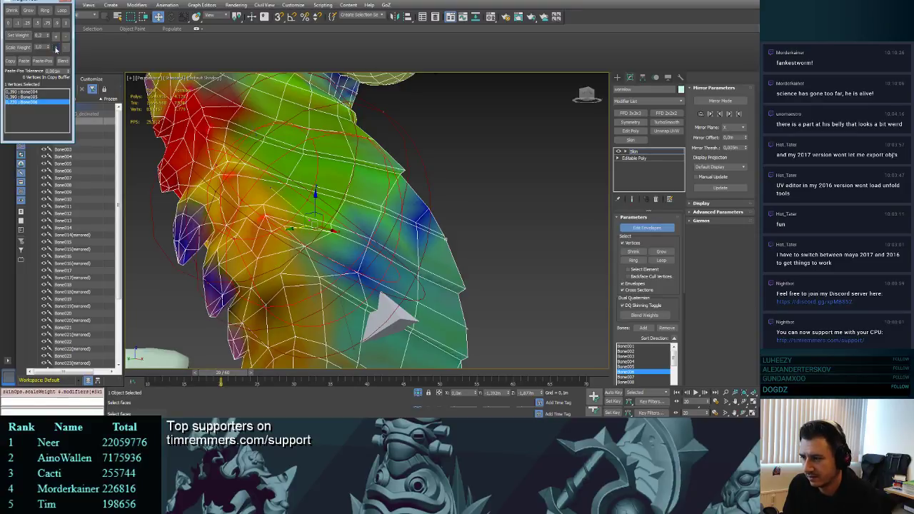
{"action": "left_click_drag", "start_coordinate": [227, 376], "coordinate": [154, 347]}
{"action": "key", "text": "w"}
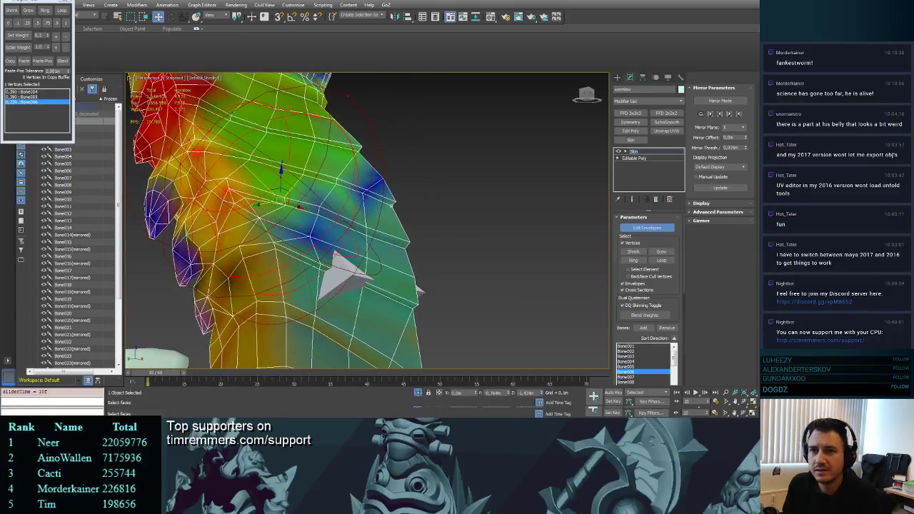
- Try a Bone006 weight of 1 on the selected belly vertex, scrub to compare, and undo the change
{"action": "left_click", "coordinate": [66, 26]}
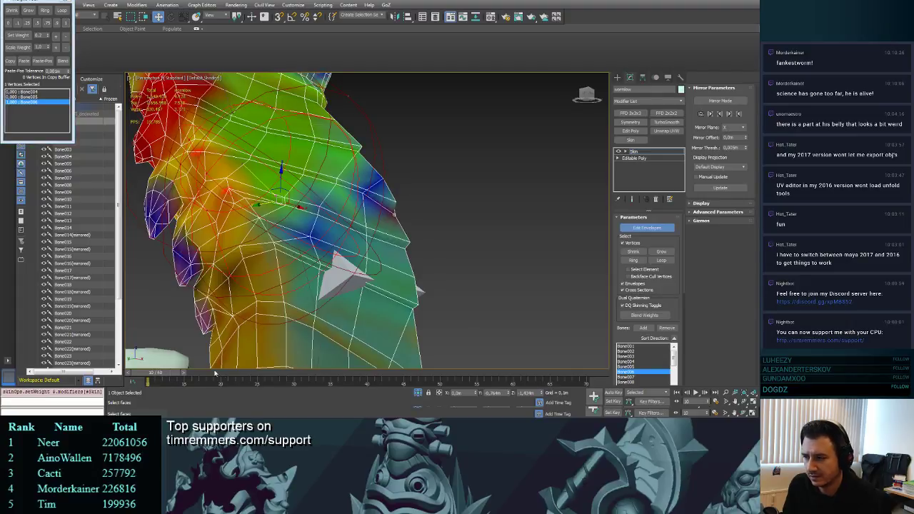
{"action": "mouse_move", "coordinate": [159, 373]}
{"action": "left_mouse_down"}
{"action": "mouse_move", "coordinate": [283, 375]}
{"action": "mouse_move", "coordinate": [176, 374]}
{"action": "left_mouse_up"}
{"action": "key", "text": "ctrl+z"}
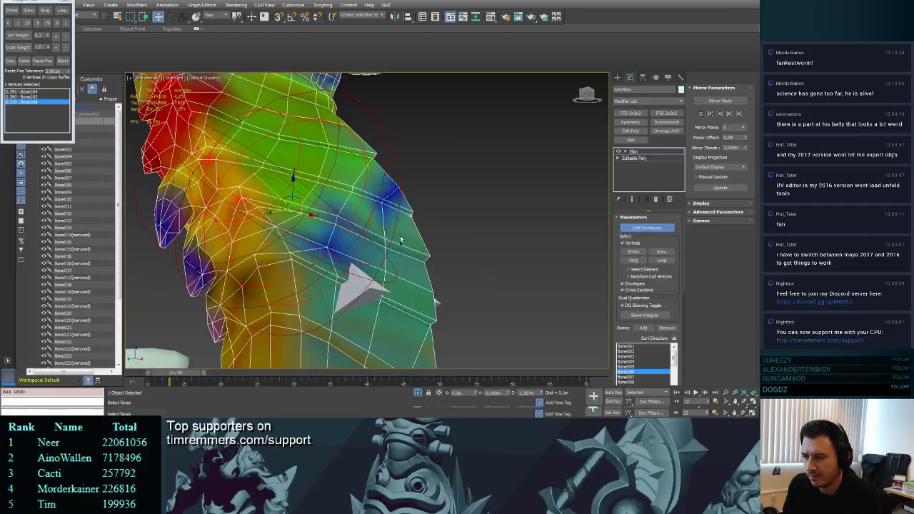
- Set the selected belly vertex's Bone005 weight to 0.5 and scrub to check the belly's edge
{"action": "middle_click_drag", "start_coordinate": [454, 222], "coordinate": [466, 215]}
{"action": "left_click", "coordinate": [327, 255]}
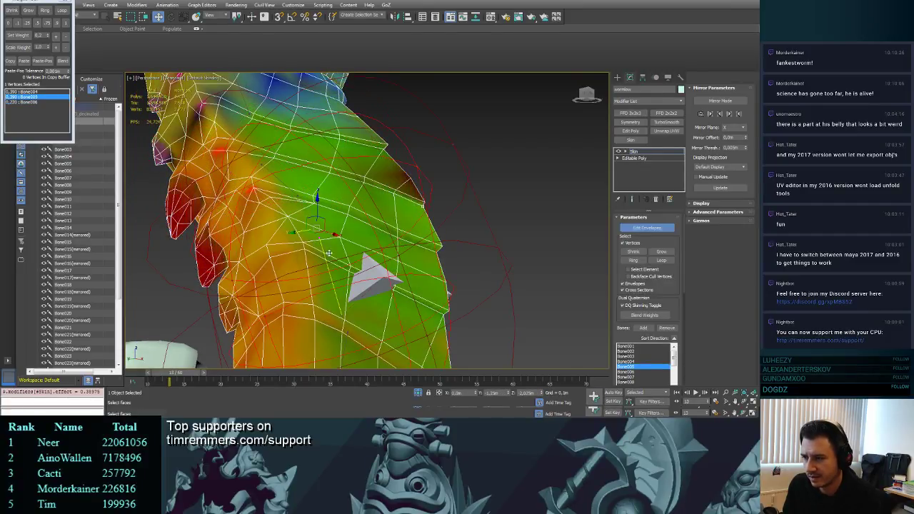
{"action": "left_click", "coordinate": [37, 23]}
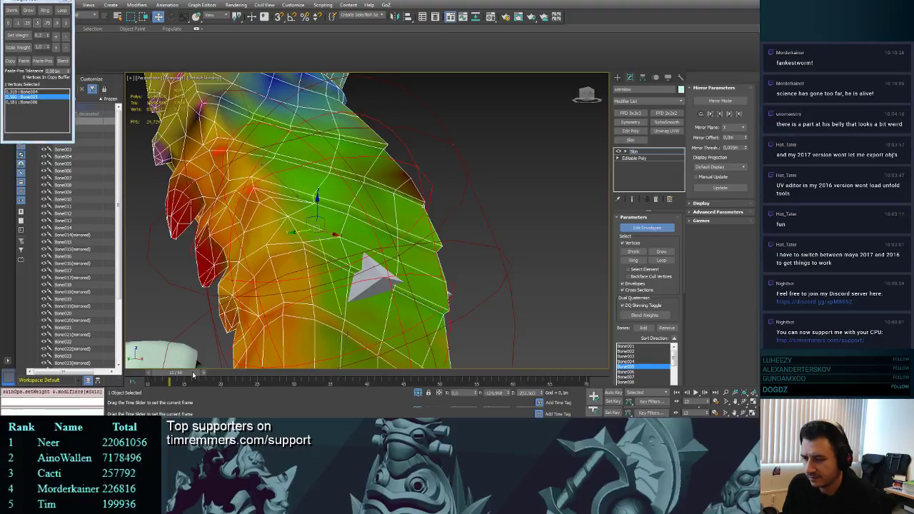
{"action": "left_click_drag", "start_coordinate": [192, 372], "coordinate": [285, 378]}
{"action": "key", "text": "w"}
{"action": "middle_click_drag", "start_coordinate": [432, 206], "coordinate": [380, 203]}
{"action": "scroll", "coordinate": [381, 198], "scroll_direction": "up", "scroll_amount": 2}
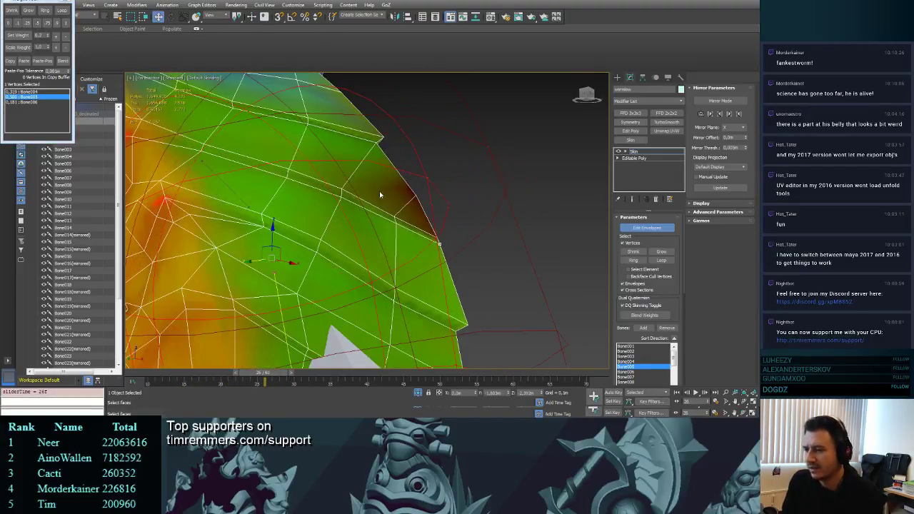
- Try a lower Bone005 weight on two vertices along the belly's front edge and undo the change
{"action": "left_click", "coordinate": [414, 194]}
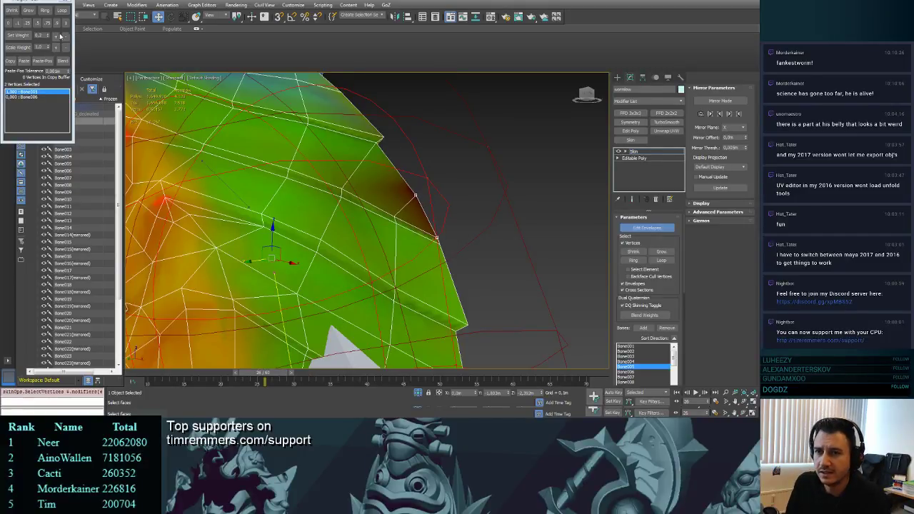
{"action": "left_click", "coordinate": [21, 35]}
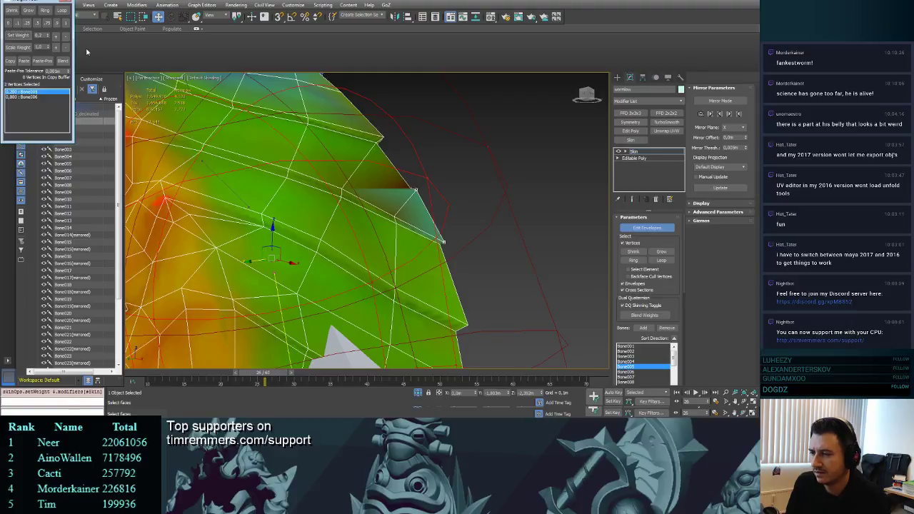
{"action": "key", "text": "ctrl+z"}
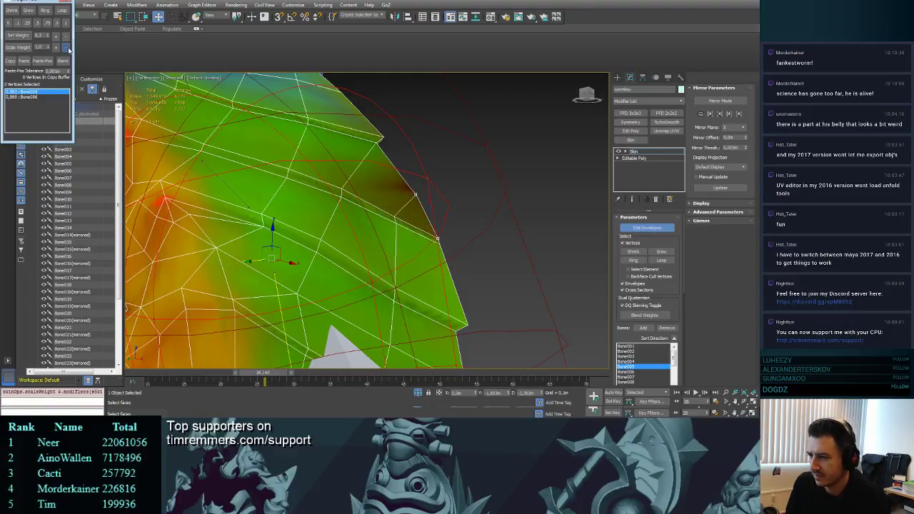
- Reduce the Bone005 weight of the single midline vertex above the belly fold to about 0.09 and scrub to check
{"action": "middle_click_drag", "start_coordinate": [368, 141], "coordinate": [323, 166], "text": "alt"}
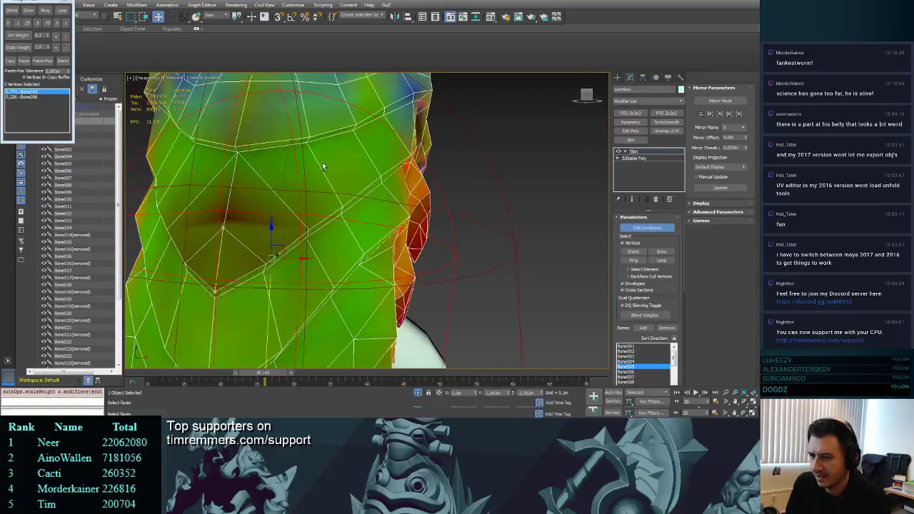
{"action": "left_click", "coordinate": [226, 216]}
{"action": "middle_click_drag", "start_coordinate": [226, 216], "coordinate": [281, 219], "text": "alt"}
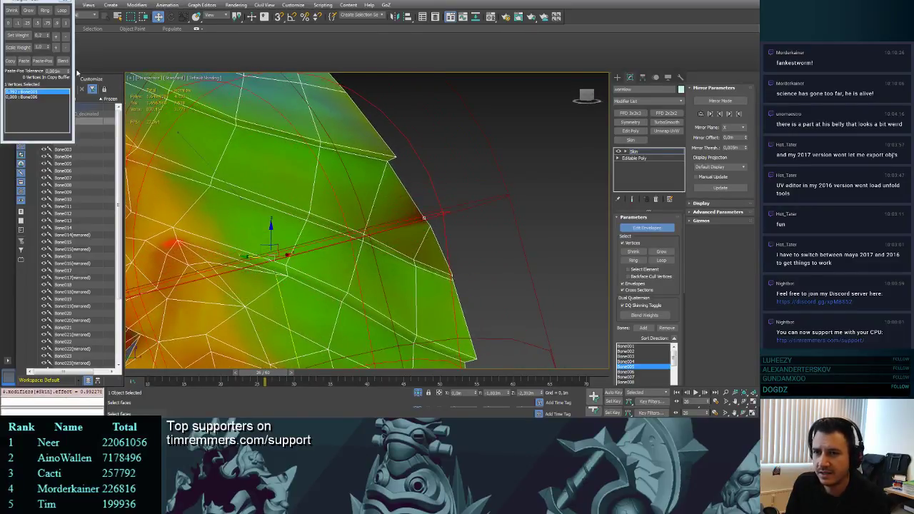
{"action": "left_click", "coordinate": [57, 48]}
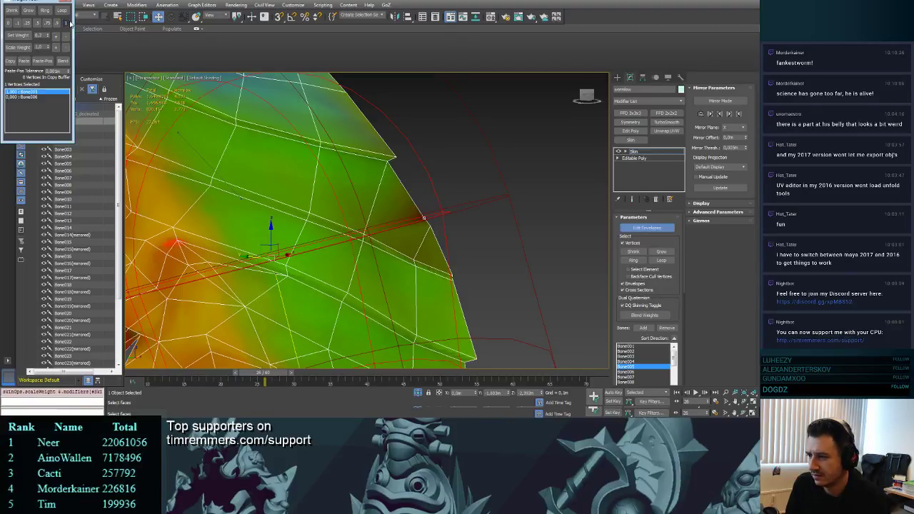
{"action": "left_click", "coordinate": [67, 23]}
{"action": "left_click", "coordinate": [29, 23]}
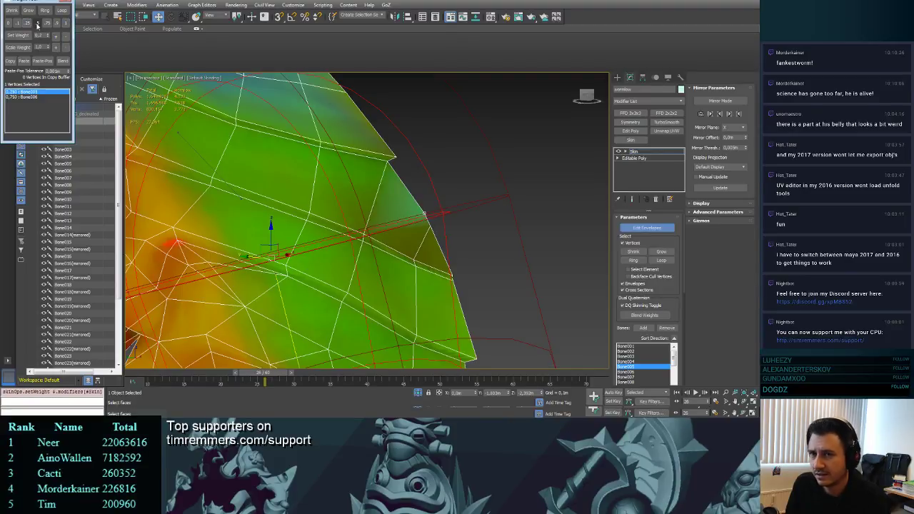
{"action": "left_click", "coordinate": [66, 49]}
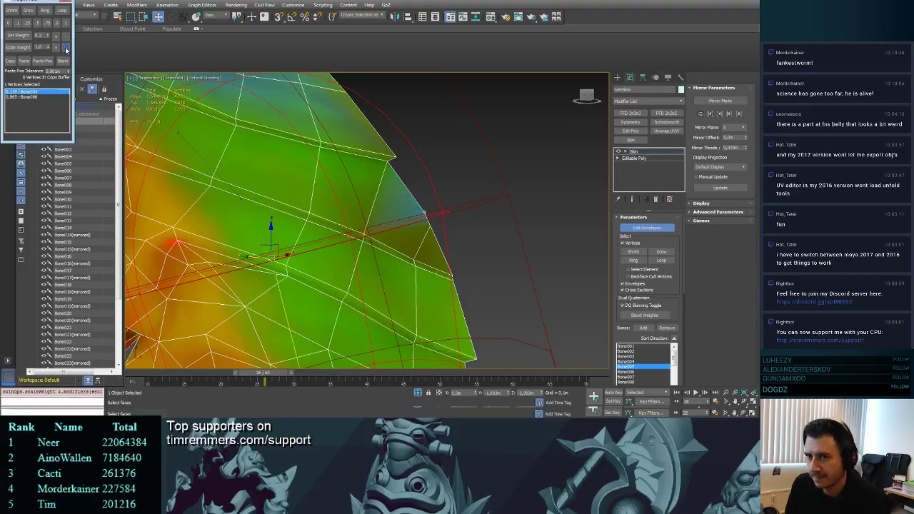
{"action": "left_click", "coordinate": [66, 49]}
{"action": "middle_click_drag", "start_coordinate": [439, 191], "coordinate": [440, 146]}
{"action": "left_click_drag", "start_coordinate": [272, 375], "coordinate": [224, 363]}
{"action": "scroll", "coordinate": [432, 218], "scroll_direction": "down", "scroll_amount": 5}
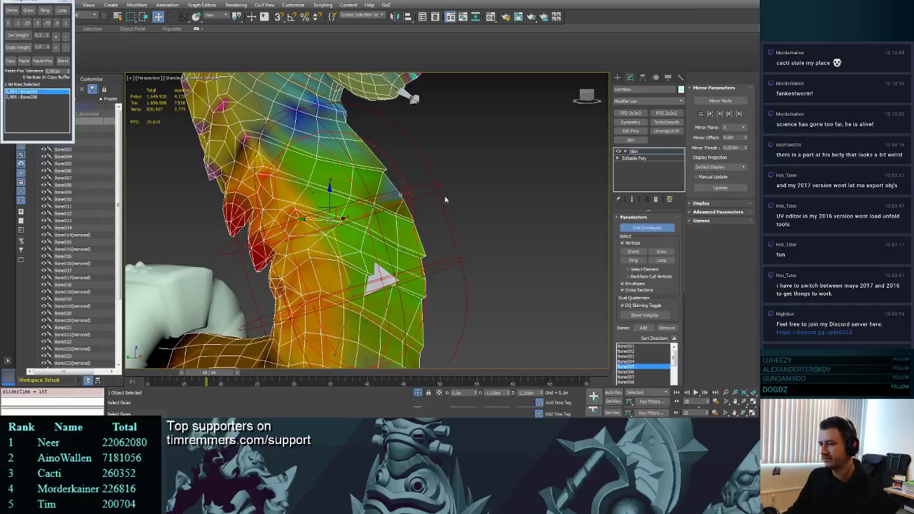
- Leave envelope editing and save the scene
{"action": "left_click", "coordinate": [644, 228]}
{"action": "middle_click_drag", "start_coordinate": [473, 228], "coordinate": [464, 243]}
{"action": "key", "text": "ctrl+s"}
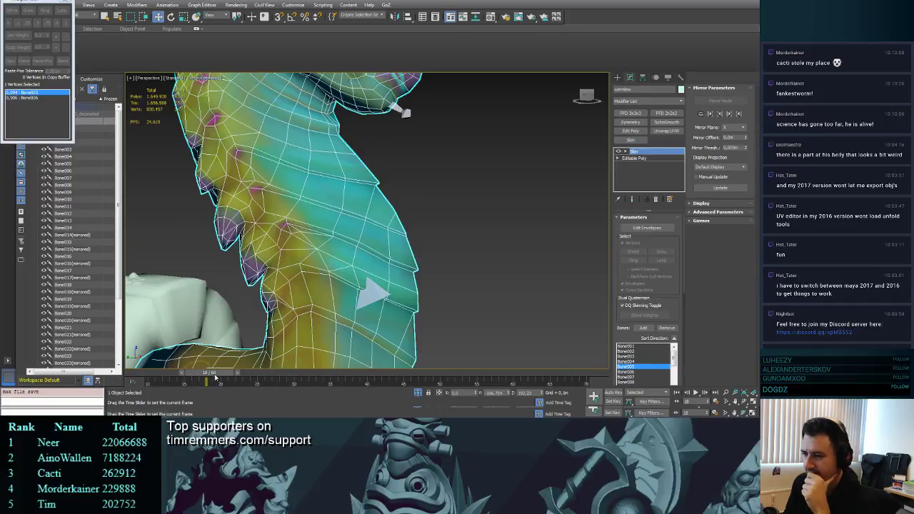
- Remove the protruding vertex on the belly's front edge at the Editable Poly level beneath the Skin modifier, and return to Skin
{"action": "left_click_drag", "start_coordinate": [215, 377], "coordinate": [143, 382]}
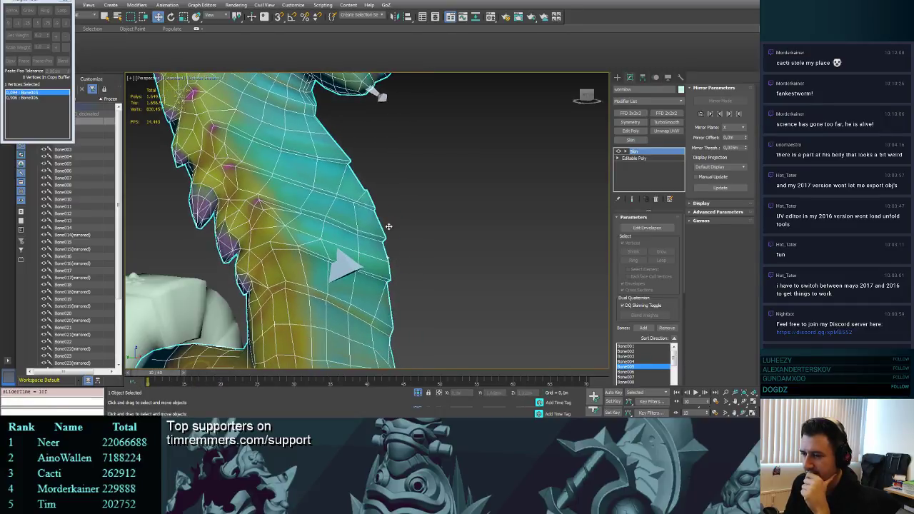
{"action": "scroll", "coordinate": [389, 226], "scroll_direction": "up", "scroll_amount": 5}
{"action": "middle_click_drag", "start_coordinate": [458, 203], "coordinate": [465, 214]}
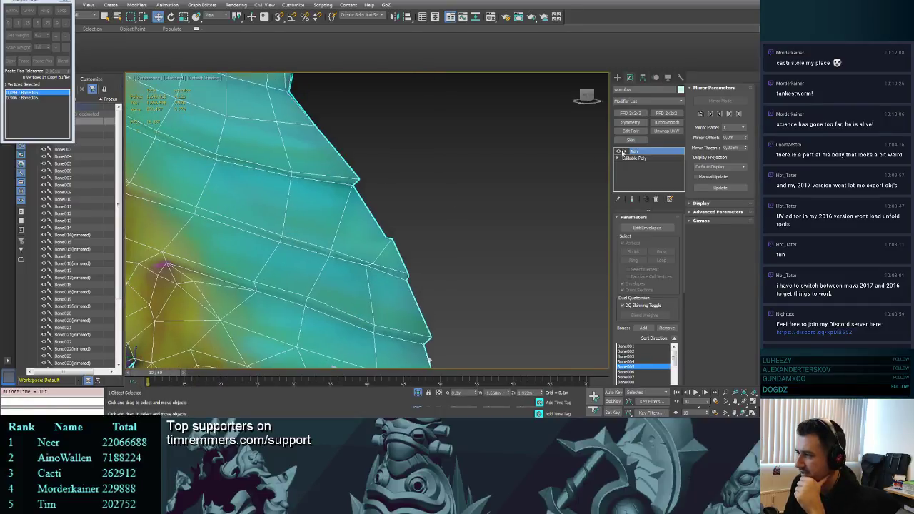
{"action": "left_click", "coordinate": [626, 152]}
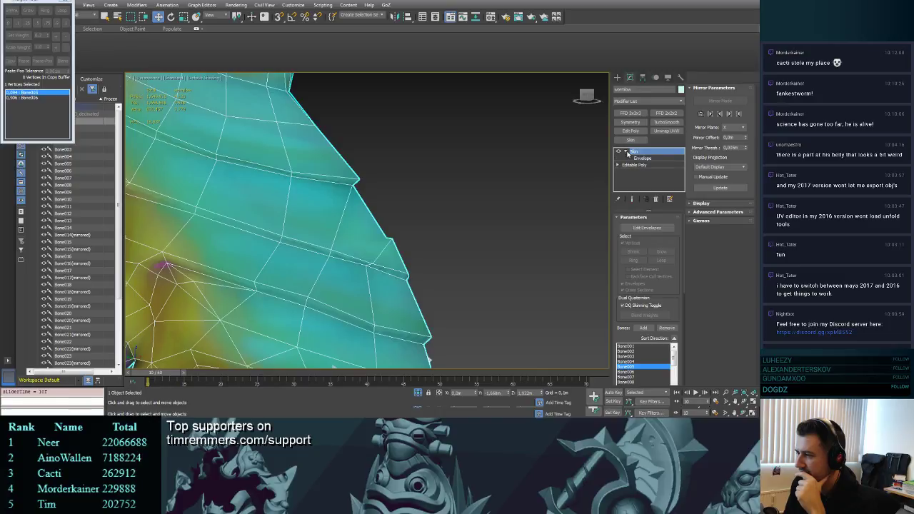
{"action": "left_click", "coordinate": [632, 158]}
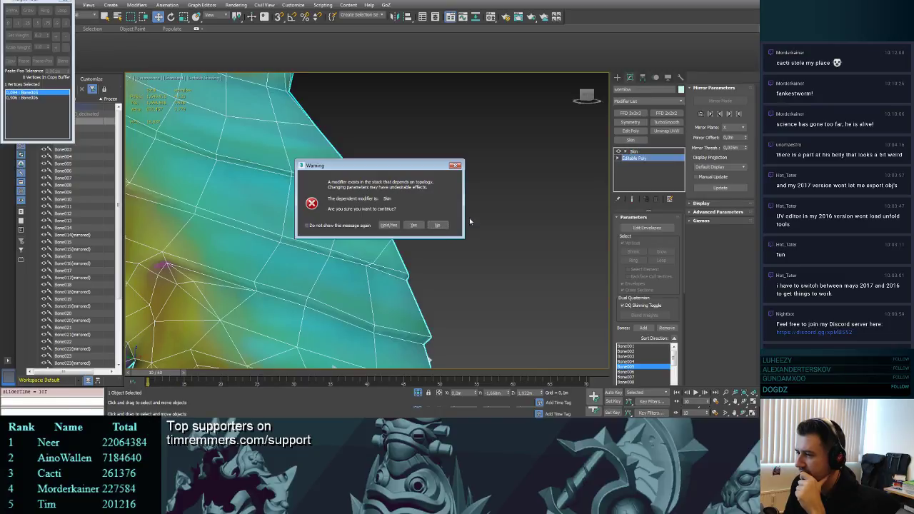
{"action": "left_click", "coordinate": [415, 226]}
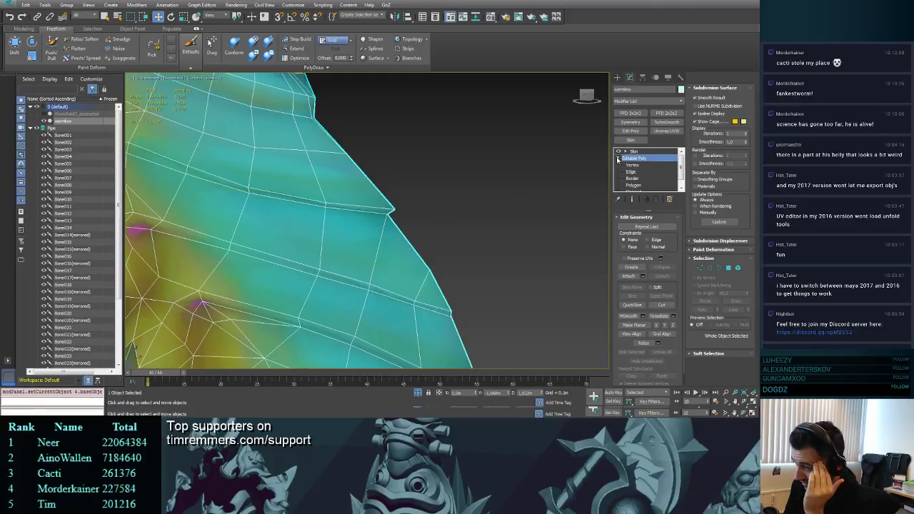
{"action": "left_click", "coordinate": [632, 165]}
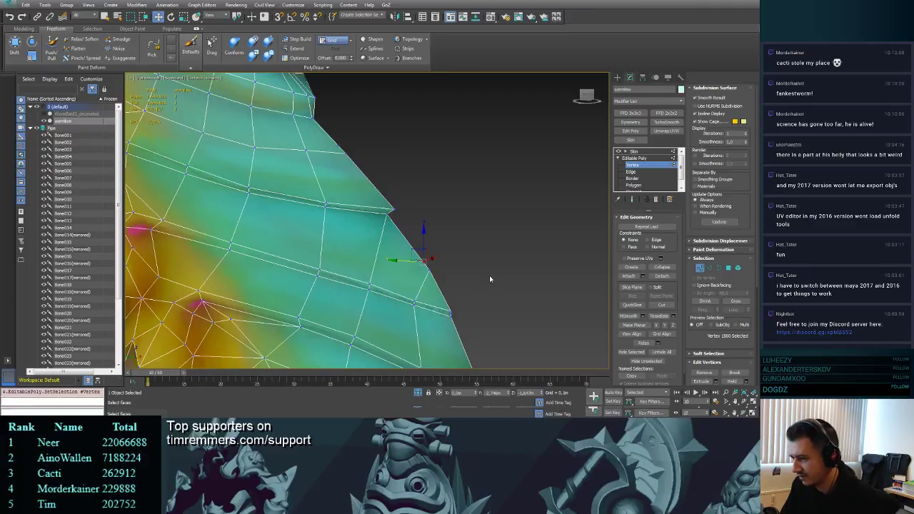
{"action": "key", "text": "BackSpace"}
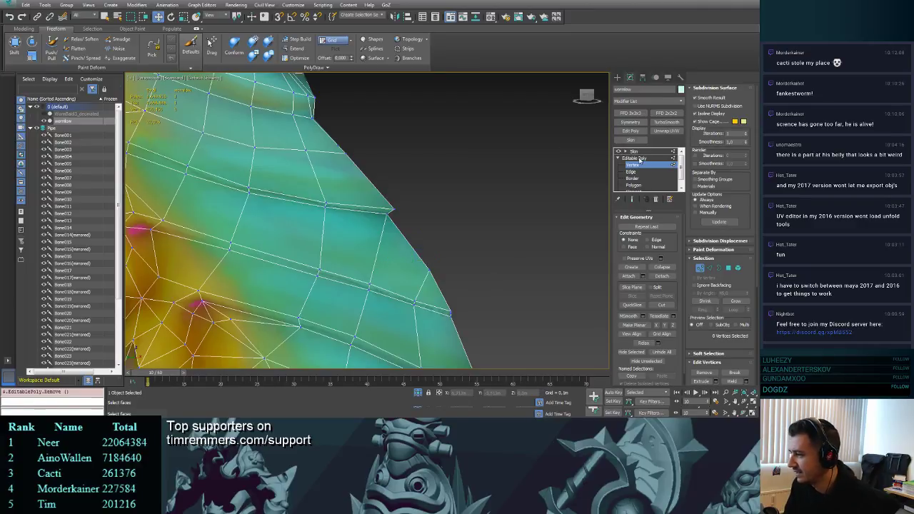
{"action": "left_click", "coordinate": [639, 158]}
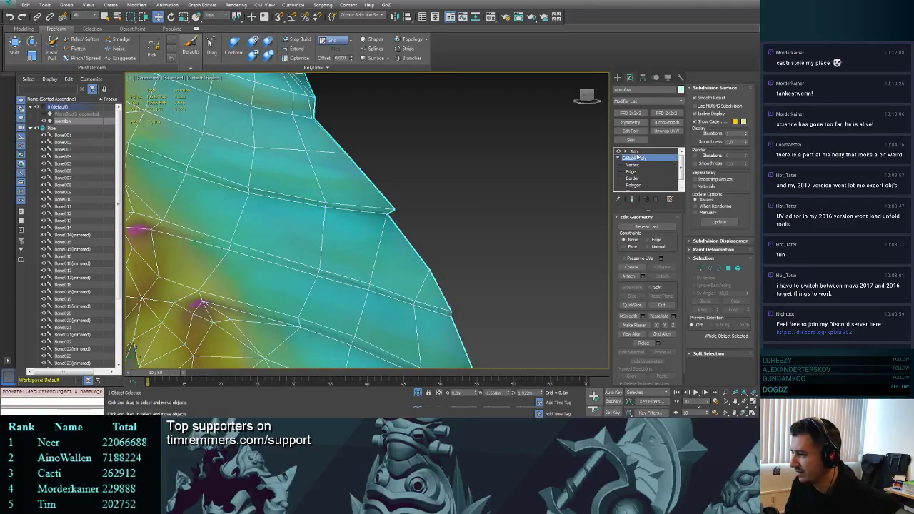
{"action": "left_click", "coordinate": [635, 151]}
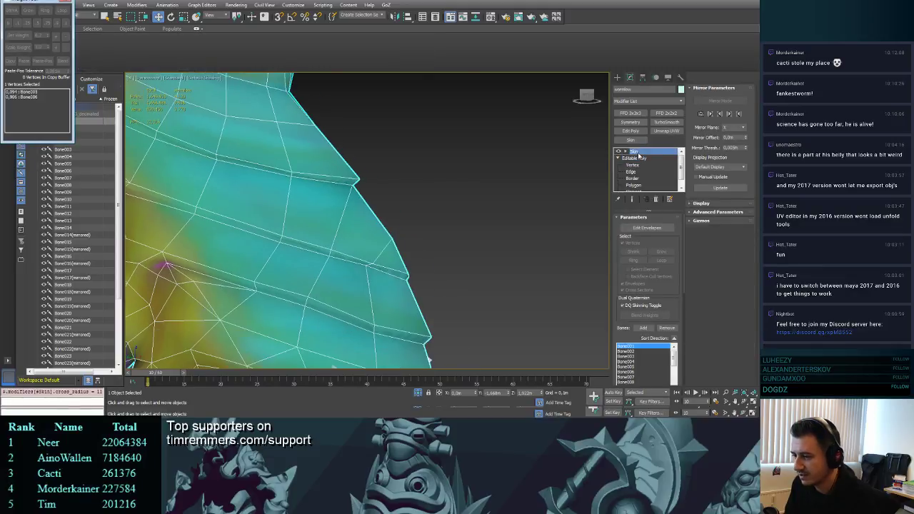
- Scrub the timeline to check the belly's front edge on the whole creature, and deselect the mesh
{"action": "scroll", "coordinate": [228, 335], "scroll_direction": "down", "scroll_amount": 3}
{"action": "left_click_drag", "start_coordinate": [158, 380], "coordinate": [184, 335]}
{"action": "scroll", "coordinate": [361, 232], "scroll_direction": "down", "scroll_amount": 4}
{"action": "key", "text": "w"}
{"action": "key", "text": "F3"}
{"action": "key", "text": "F3"}
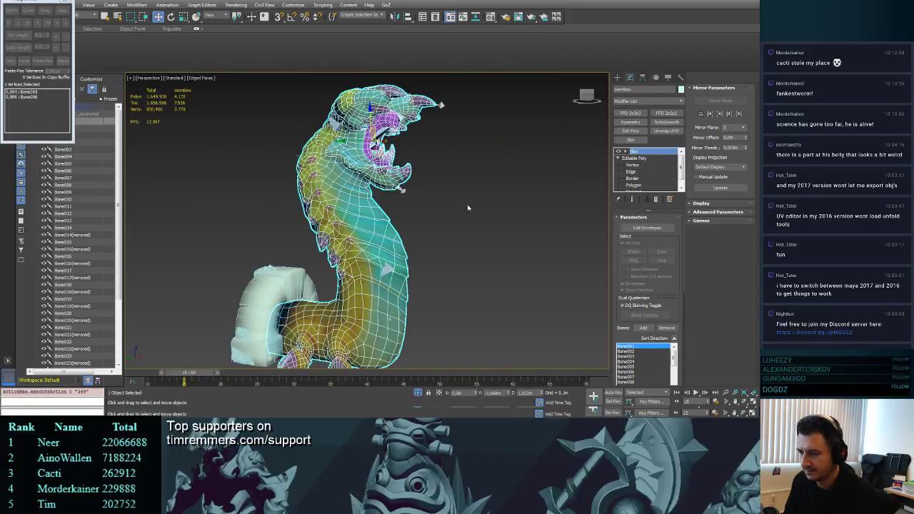
{"action": "left_click", "coordinate": [492, 222]}
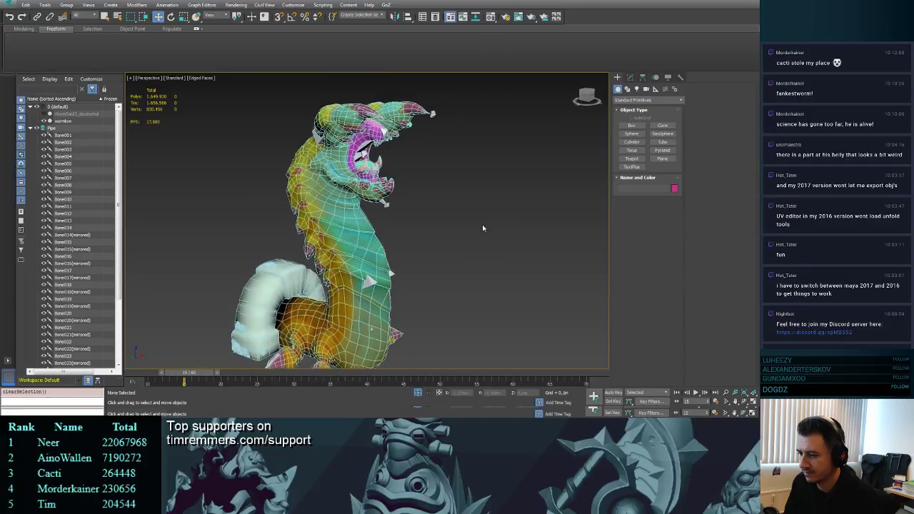
- Play the idle animation with edged faces hidden, review the creature from a more frontal angle, and stop playback
{"action": "left_click", "coordinate": [695, 392]}
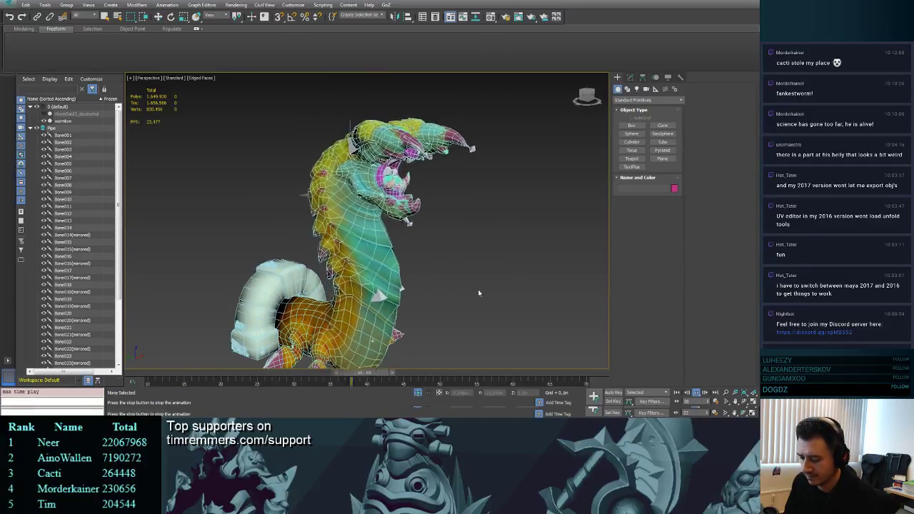
{"action": "key", "text": "F4"}
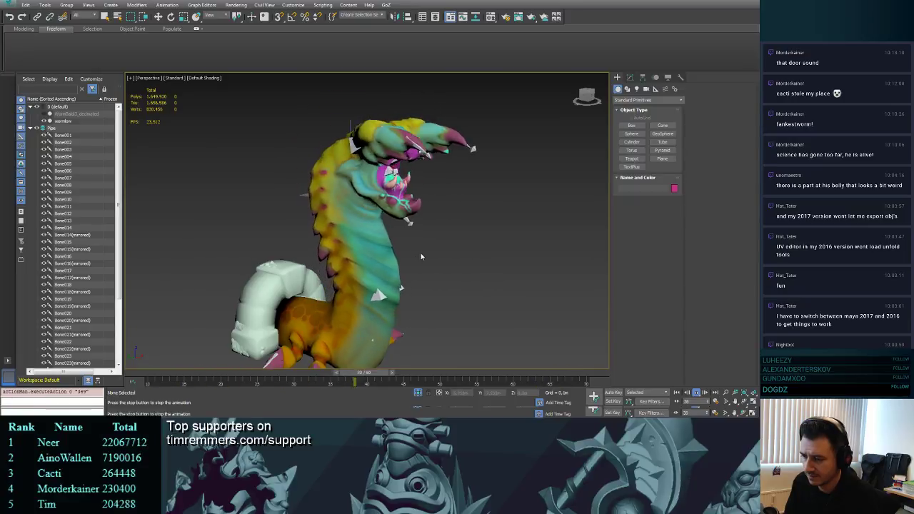
{"action": "scroll", "coordinate": [429, 254], "scroll_direction": "down", "scroll_amount": 3}
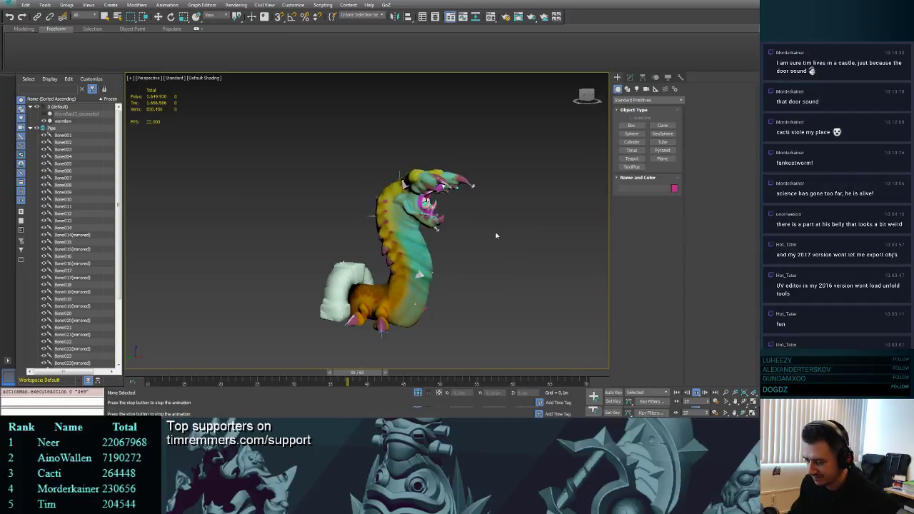
{"action": "middle_click_drag", "start_coordinate": [496, 235], "coordinate": [451, 247], "text": "alt"}
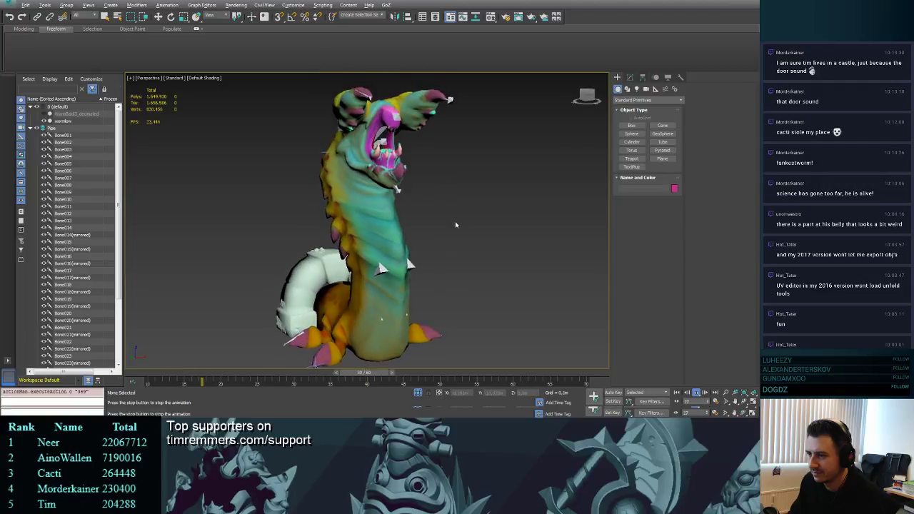
{"action": "left_click", "coordinate": [696, 393]}
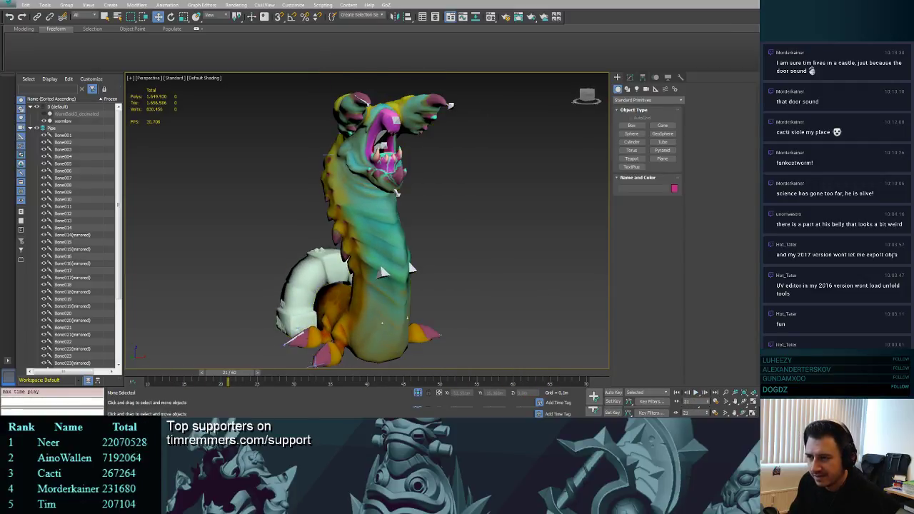
- Switch to Substance Painter and bring up the viewer settings, enlarging them to expose the shader options
{"action": "key", "text": "alt+Tab"}
{"action": "mouse_move", "coordinate": [446, 152]}
{"action": "left_mouse_down", "text": "alt"}
{"action": "mouse_move", "coordinate": [303, 148]}
{"action": "mouse_move", "coordinate": [439, 152]}
{"action": "left_mouse_up", "text": "alt"}
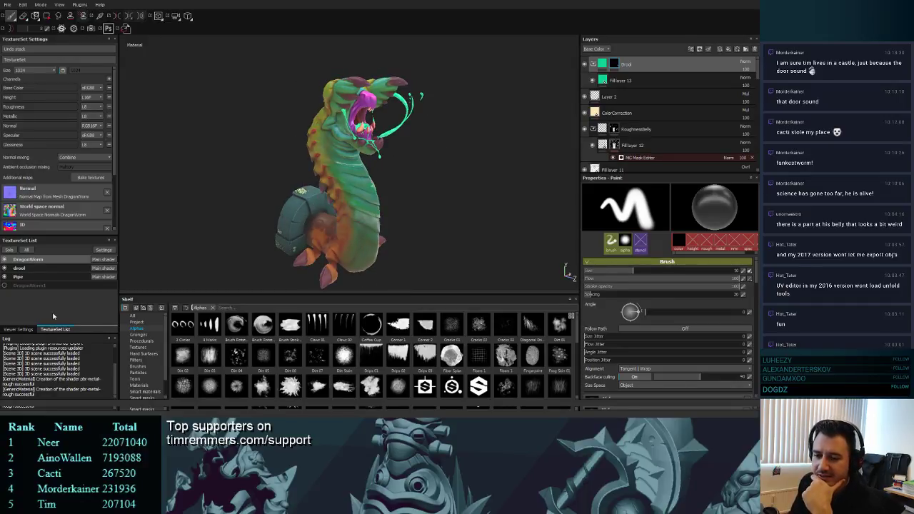
{"action": "left_click", "coordinate": [28, 330]}
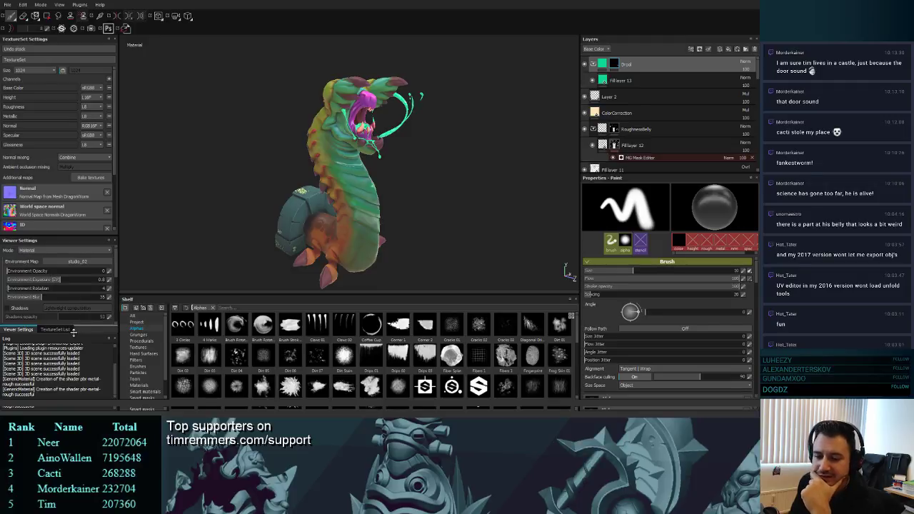
{"action": "left_click_drag", "start_coordinate": [73, 332], "coordinate": [75, 360]}
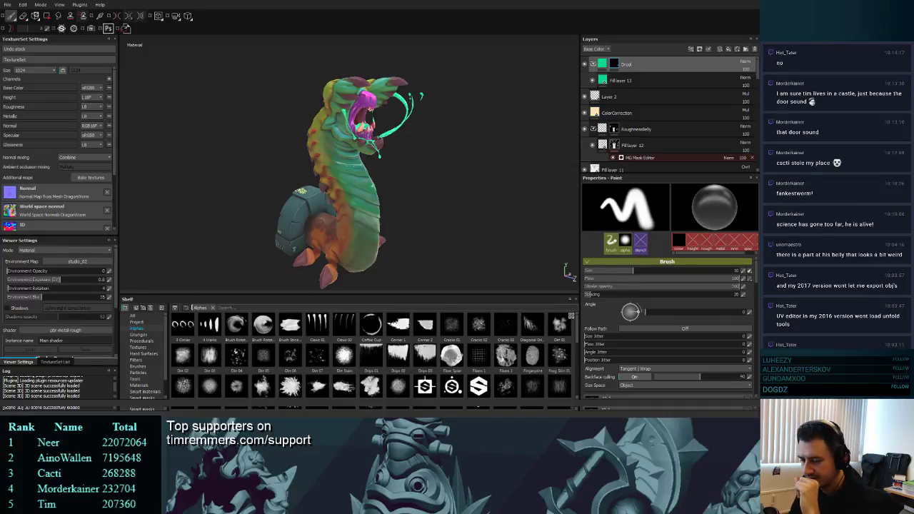
- Switch back to 3ds Max and save the scene
{"action": "key", "text": "alt+Tab"}
{"action": "scroll", "coordinate": [436, 158], "scroll_direction": "down", "scroll_amount": 3}
{"action": "mouse_move", "coordinate": [450, 176]}
{"action": "middle_mouse_down"}
{"action": "mouse_move", "coordinate": [435, 159]}
{"action": "mouse_move", "coordinate": [462, 170]}
{"action": "mouse_move", "coordinate": [432, 182]}
{"action": "middle_mouse_up"}
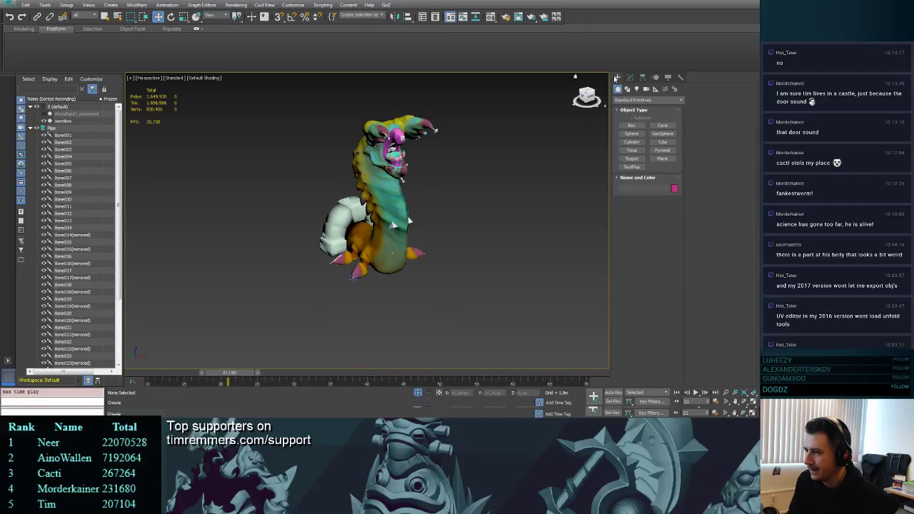
{"action": "key", "text": "ctrl+s"}
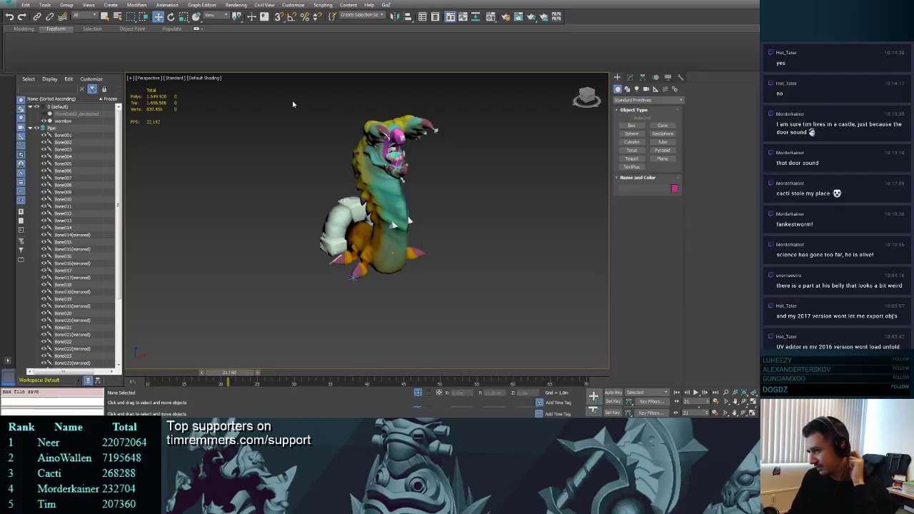
- Select the creature, the pipe and all bones, and start exporting the selection as an FBX file
{"action": "left_click_drag", "start_coordinate": [302, 98], "coordinate": [409, 195]}
{"action": "left_click_drag", "start_coordinate": [482, 319], "coordinate": [478, 310]}
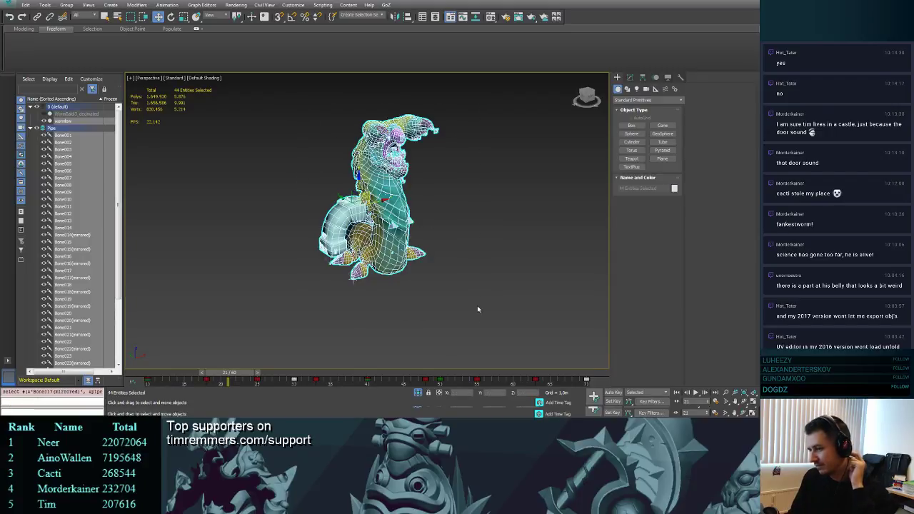
{"action": "left_click", "coordinate": [9, 5]}
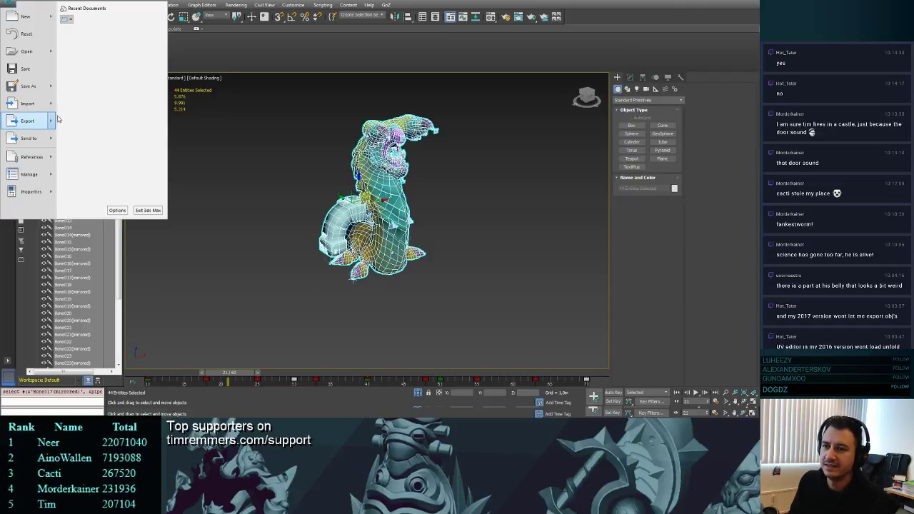
{"action": "left_click", "coordinate": [99, 59]}
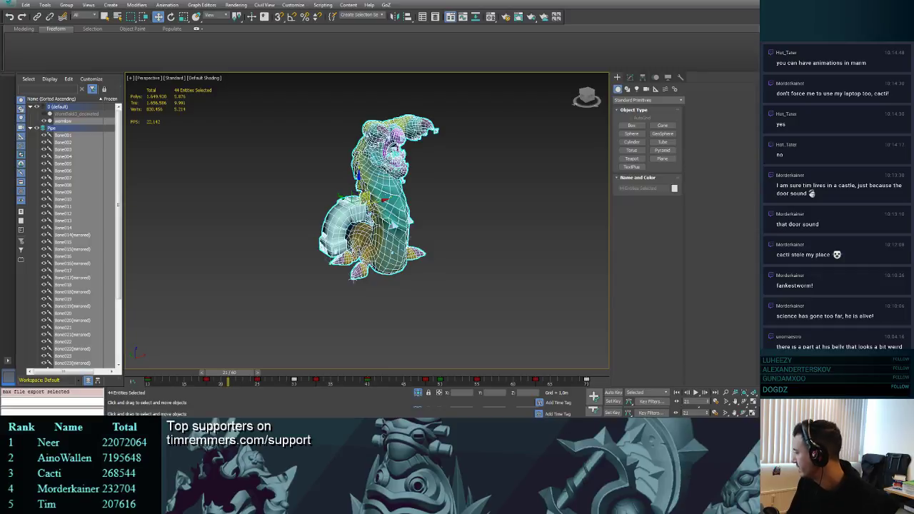
{"action": "key", "text": "Return"}
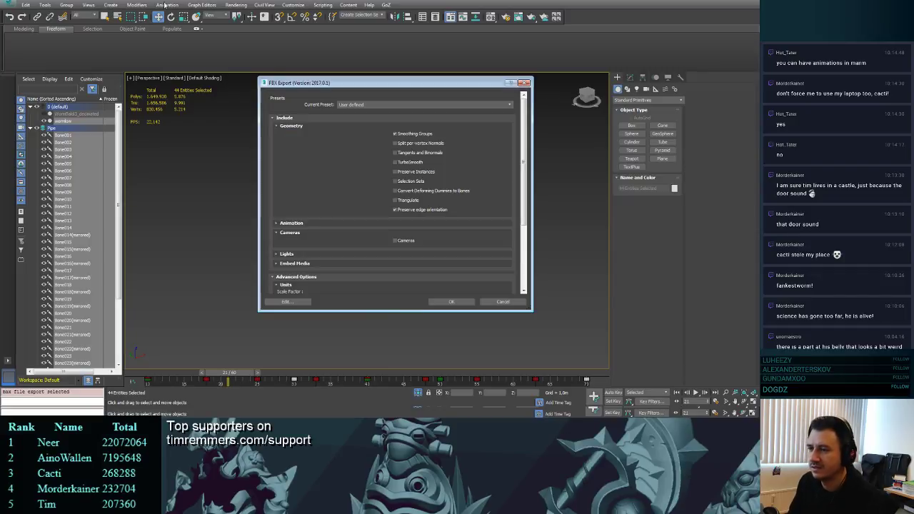
- Enable Animation in the FBX export options, export the file and dismiss the warnings report
{"action": "left_click", "coordinate": [327, 223]}
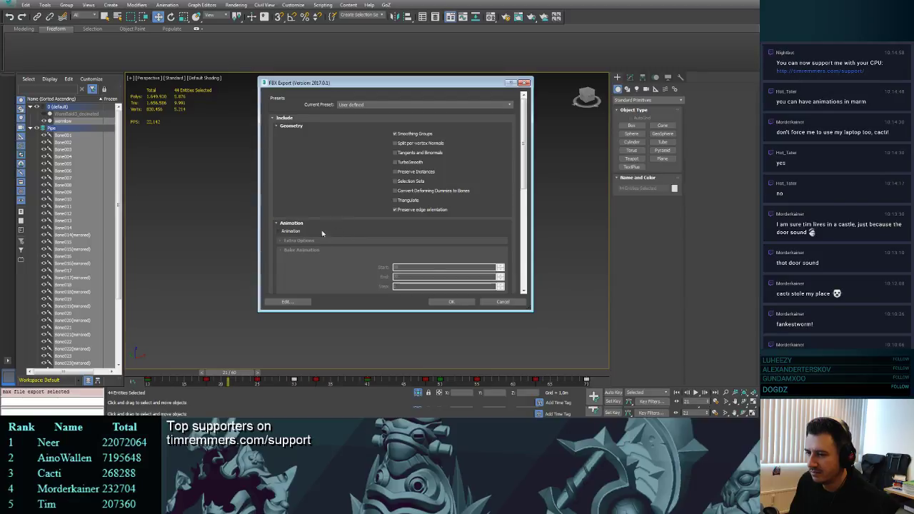
{"action": "scroll", "coordinate": [377, 232], "scroll_direction": "down", "scroll_amount": 1}
{"action": "scroll", "coordinate": [432, 210], "scroll_direction": "up", "scroll_amount": 1}
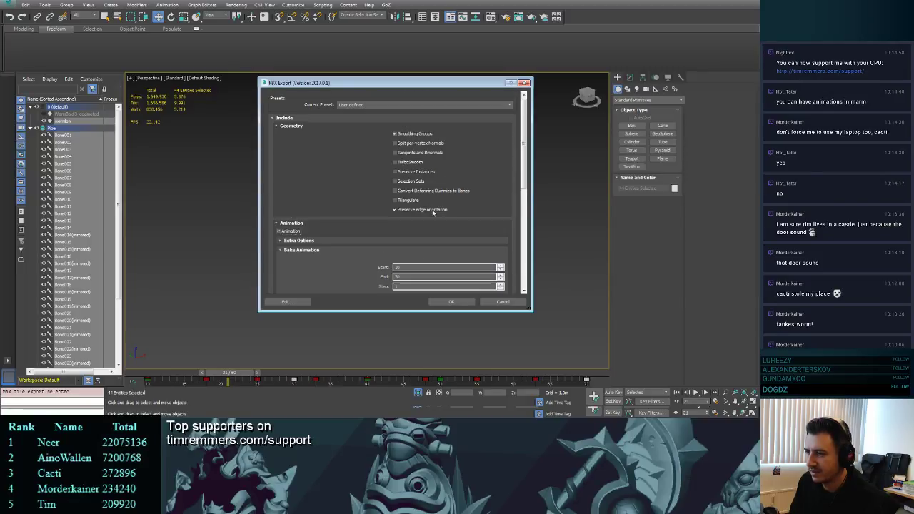
{"action": "scroll", "coordinate": [436, 229], "scroll_direction": "down", "scroll_amount": 1}
{"action": "left_click", "coordinate": [450, 302]}
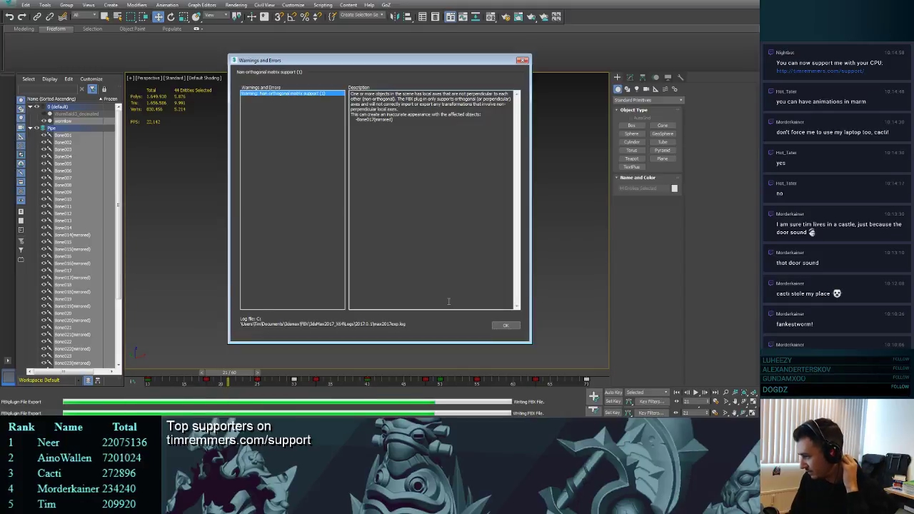
{"action": "left_click", "coordinate": [505, 326]}
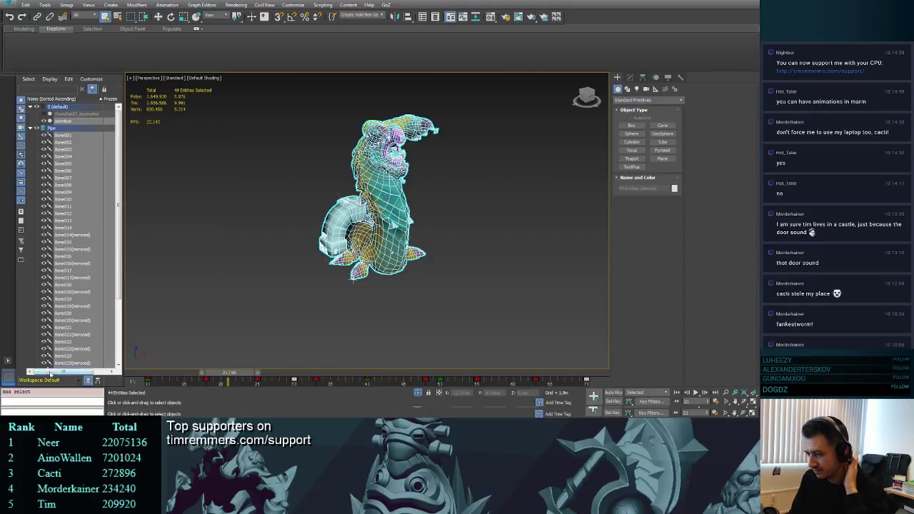
- Launch Marmoset Toolbag 3
{"action": "key", "text": "super"}
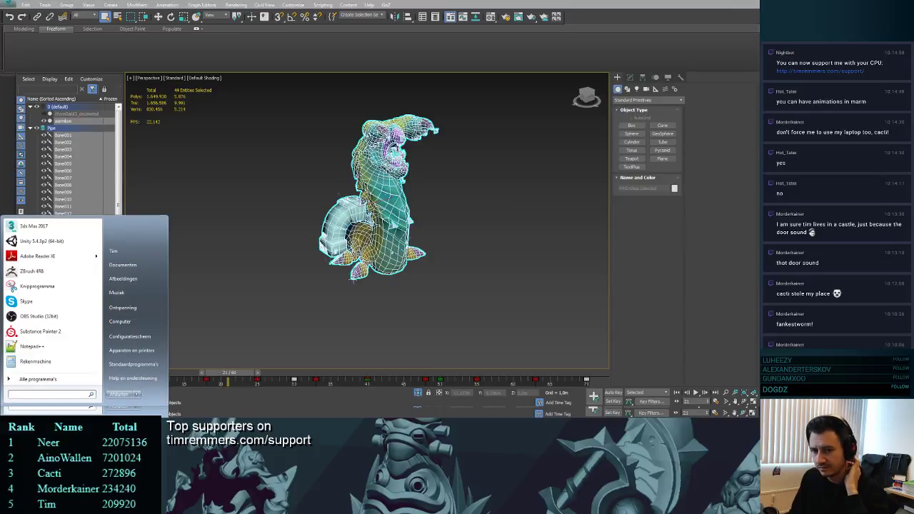
{"action": "type", "text": "marmos"}
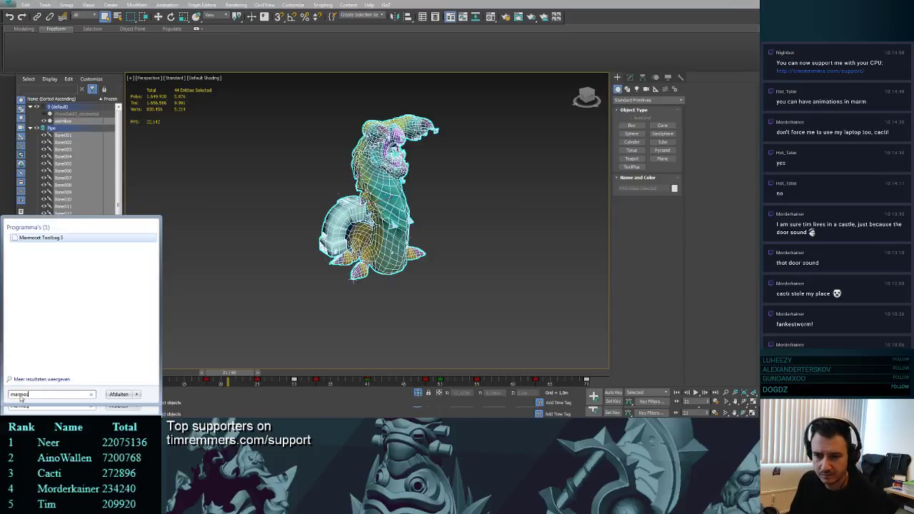
{"action": "left_click", "coordinate": [47, 238]}
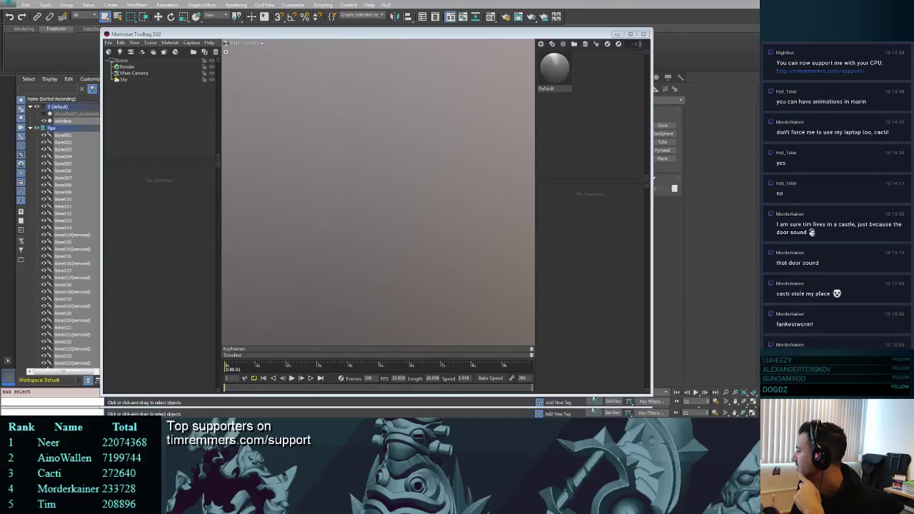
- Import the Worm_AnimationTest model into the empty scene and view it from the side
{"action": "left_click", "coordinate": [110, 43]}
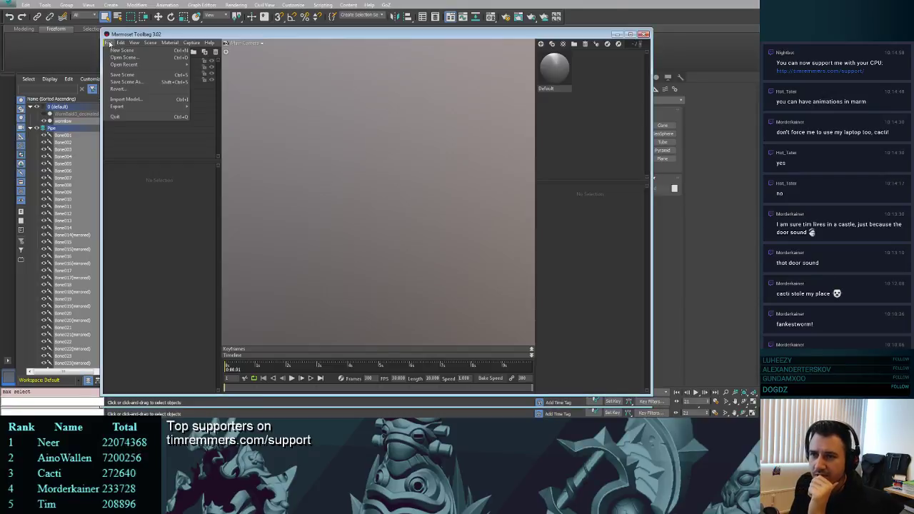
{"action": "left_click", "coordinate": [133, 98]}
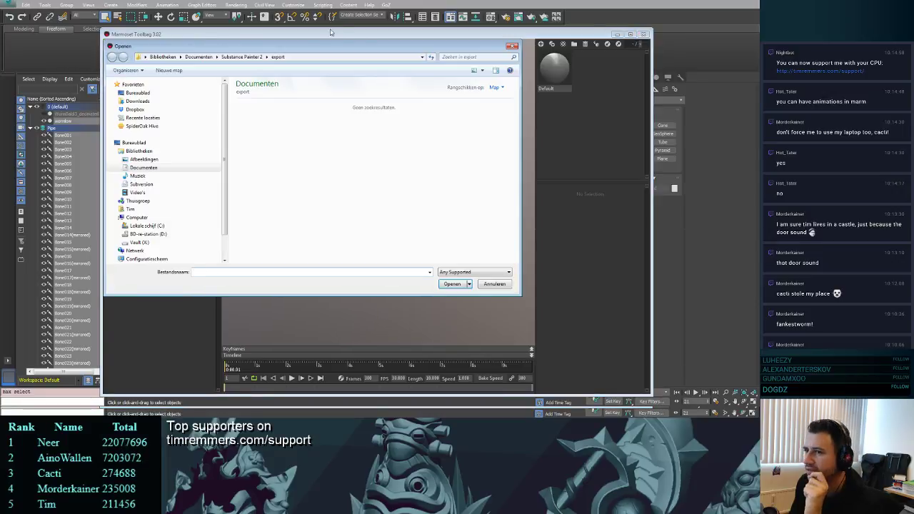
{"action": "left_click_drag", "start_coordinate": [305, 47], "coordinate": [759, 47]}
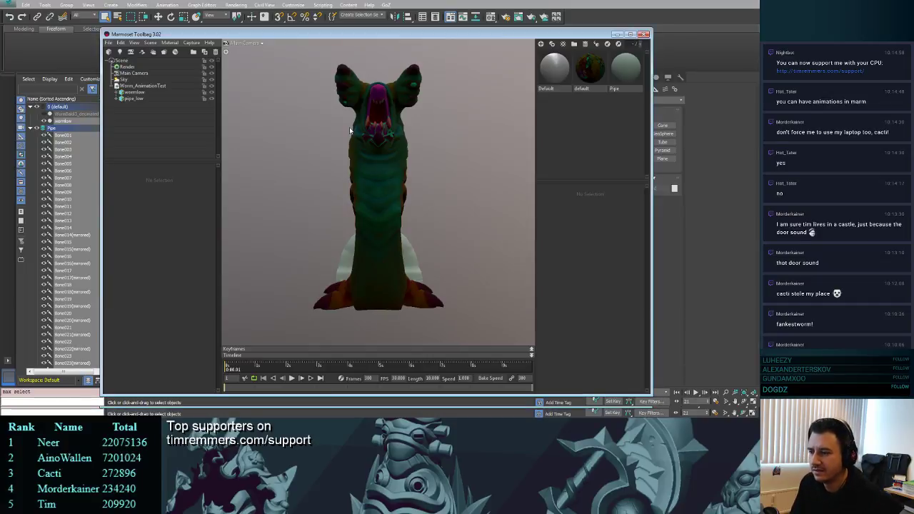
{"action": "left_click_drag", "start_coordinate": [406, 175], "coordinate": [478, 188]}
- Check the default material and the Worm_AnimationTest model's settings, and play its animation while viewing it from several angles
{"action": "left_click", "coordinate": [593, 66]}
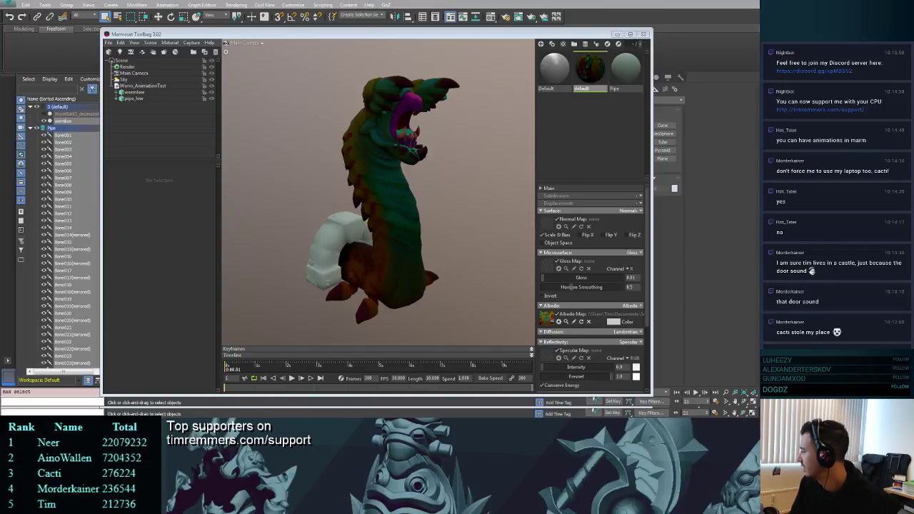
{"action": "left_click", "coordinate": [142, 86]}
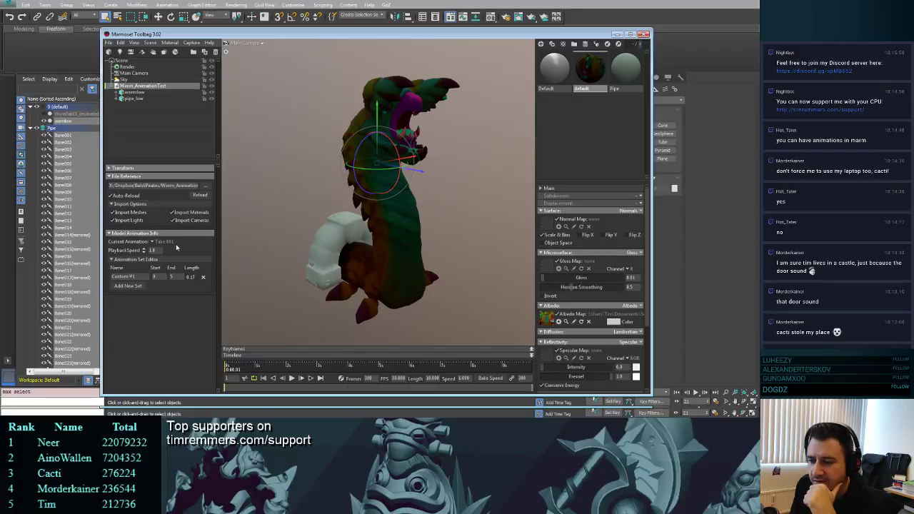
{"action": "left_click", "coordinate": [291, 378]}
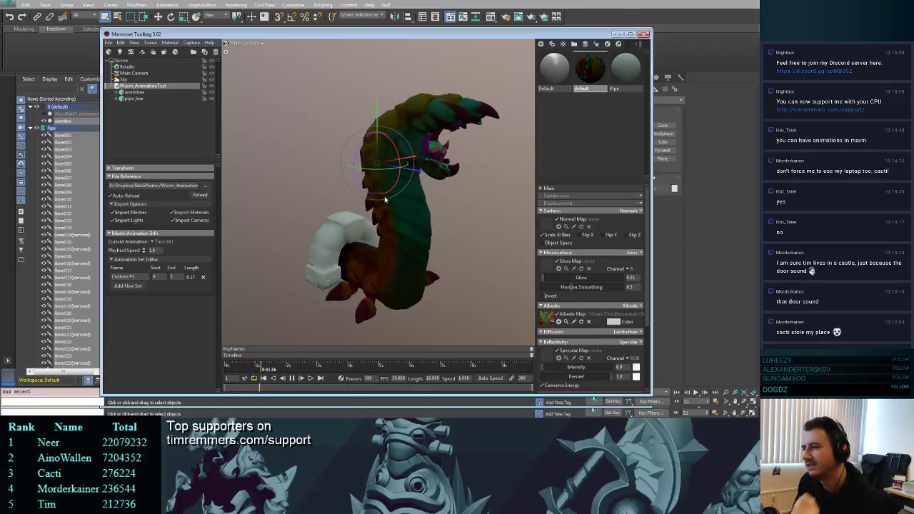
{"action": "left_click_drag", "start_coordinate": [468, 208], "coordinate": [444, 218]}
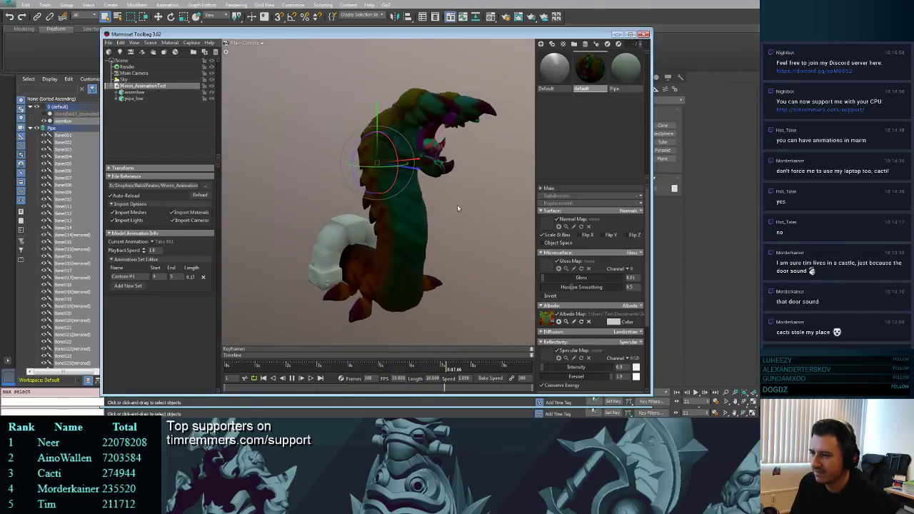
{"action": "left_click", "coordinate": [460, 205]}
{"action": "scroll", "coordinate": [488, 167], "scroll_direction": "down", "scroll_amount": 3}
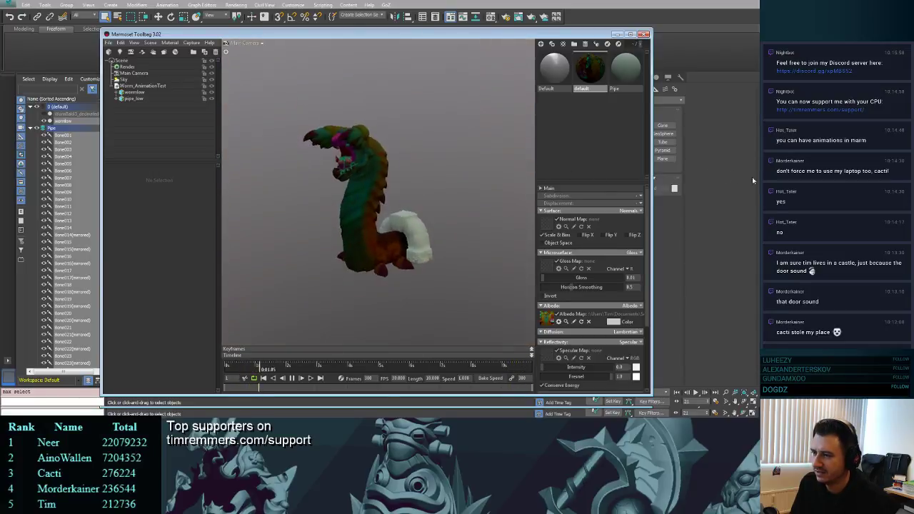
{"action": "left_click_drag", "start_coordinate": [753, 181], "coordinate": [477, 189]}
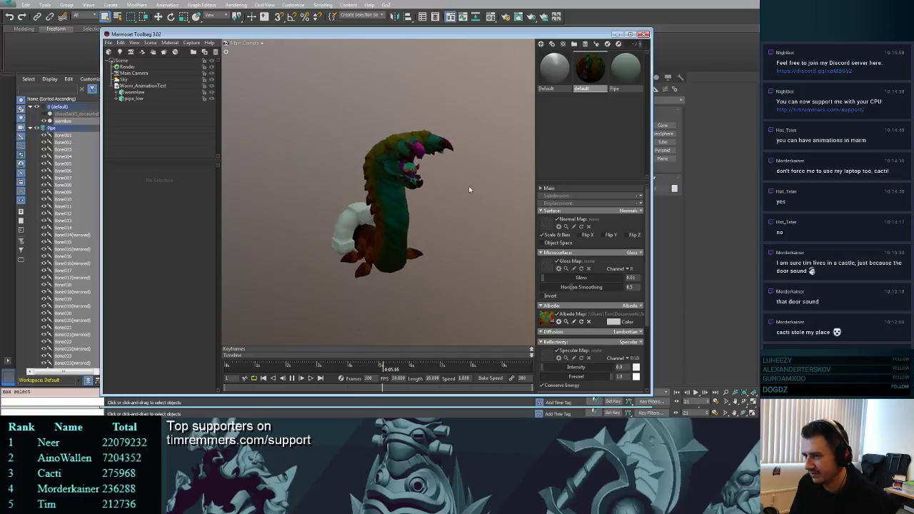
{"action": "left_click_drag", "start_coordinate": [470, 190], "coordinate": [539, 172]}
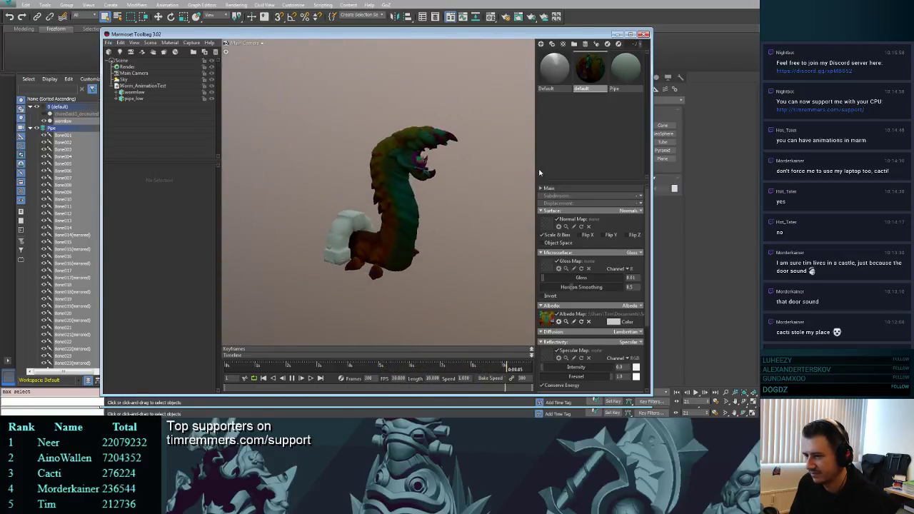
{"action": "right_click_drag", "start_coordinate": [465, 165], "coordinate": [468, 192]}
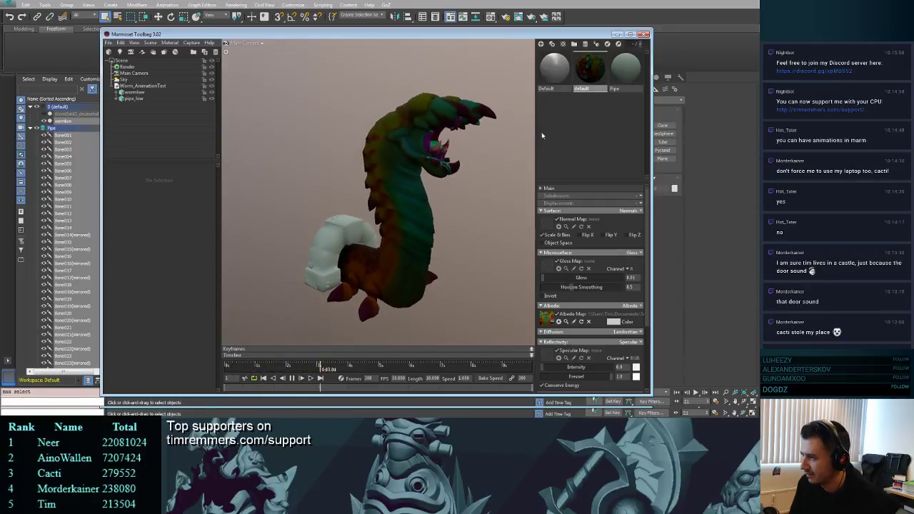
- Create a material from the Unreal 4 Template preset, apply it to the worm and load the worm's normal and gloss maps
{"action": "right_click", "coordinate": [589, 81]}
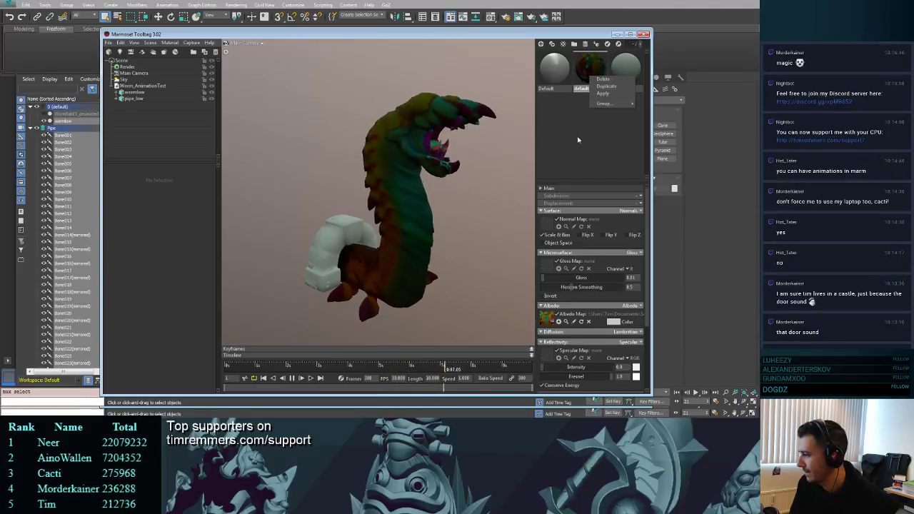
{"action": "left_click", "coordinate": [563, 44]}
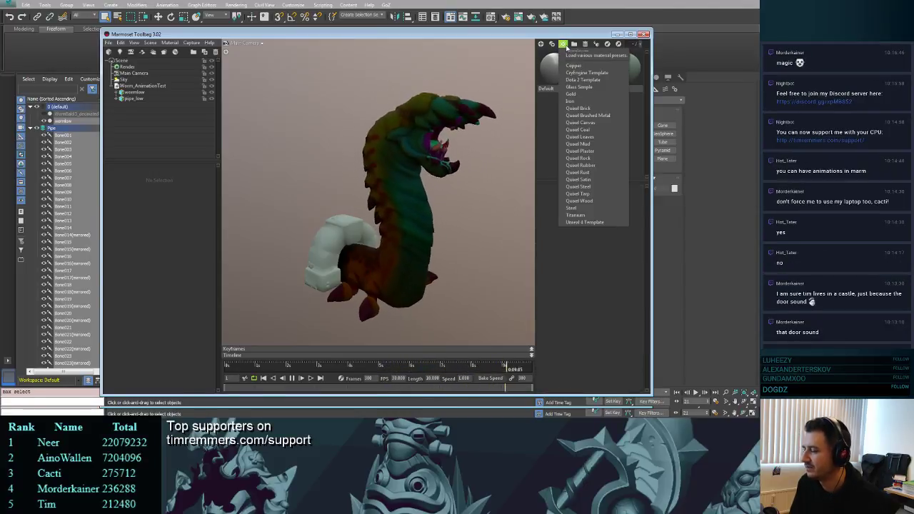
{"action": "left_click", "coordinate": [593, 223]}
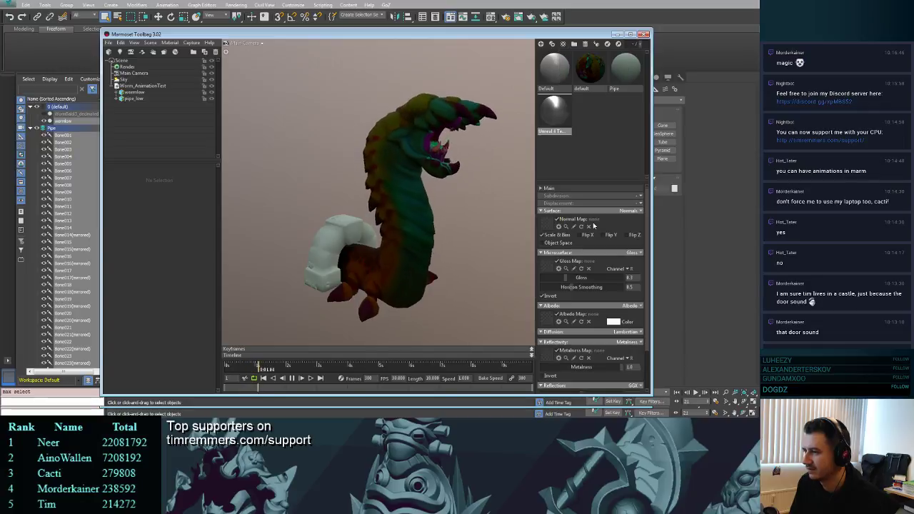
{"action": "left_click_drag", "start_coordinate": [555, 108], "coordinate": [401, 151]}
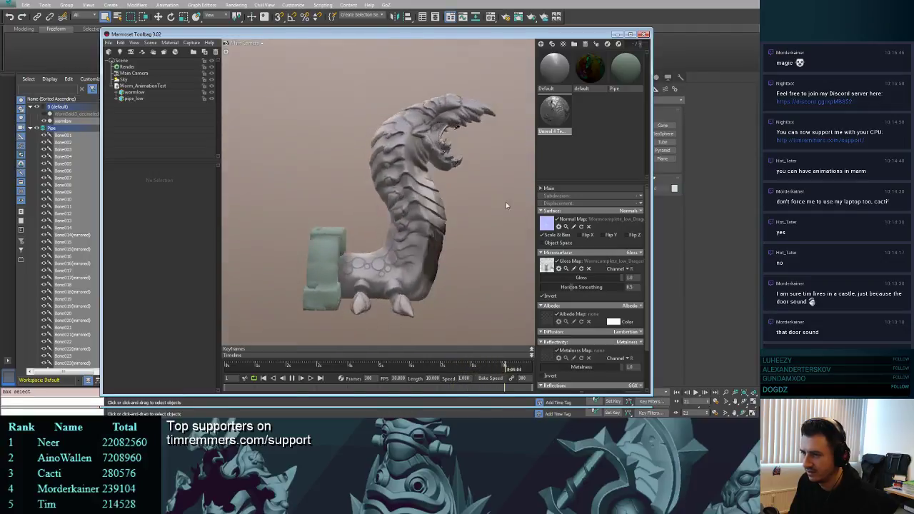
- Load the worm's albedo map into the new material, set Metalness to 0 and check the textured model from several angles
{"action": "left_click_drag", "start_coordinate": [506, 202], "coordinate": [480, 225]}
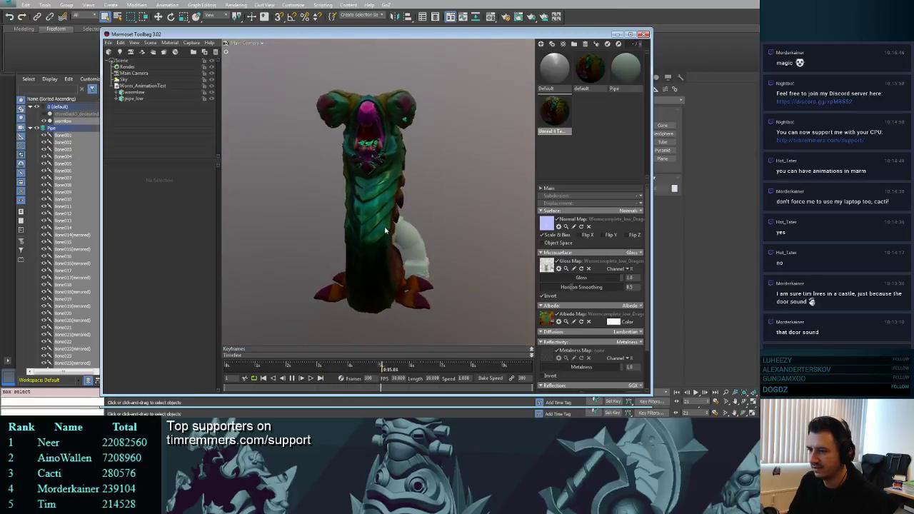
{"action": "left_click_drag", "start_coordinate": [390, 231], "coordinate": [461, 236]}
{"action": "right_click_drag", "start_coordinate": [462, 237], "coordinate": [448, 165]}
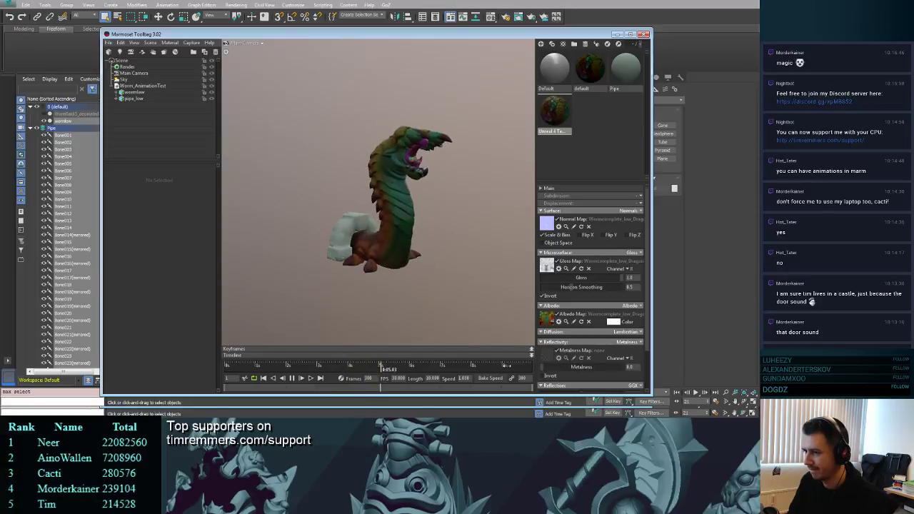
{"action": "right_click_drag", "start_coordinate": [451, 201], "coordinate": [454, 254]}
{"action": "left_click_drag", "start_coordinate": [454, 253], "coordinate": [495, 259]}
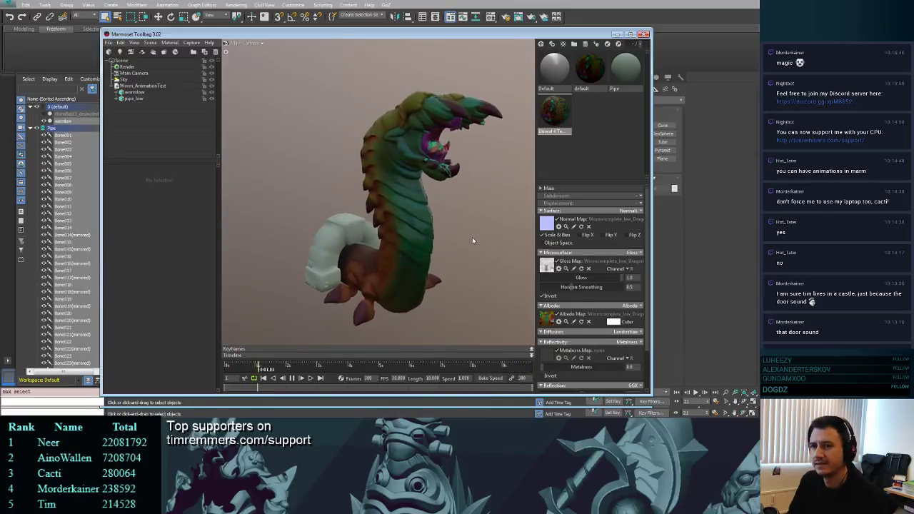
- Set the sky light's brightness to about 3.35 and rotate the sky to about 39 degrees, checking the worm's lighting from several angles
{"action": "left_click", "coordinate": [124, 79]}
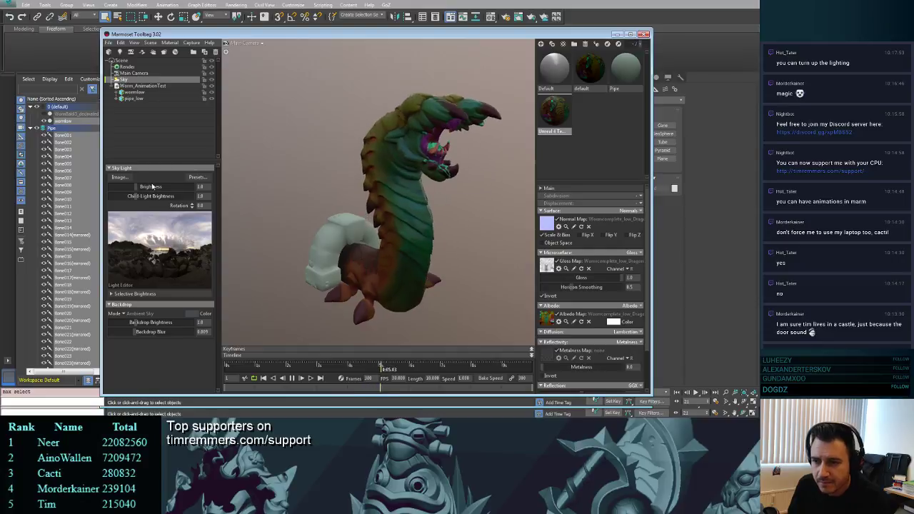
{"action": "left_click_drag", "start_coordinate": [143, 186], "coordinate": [145, 187]}
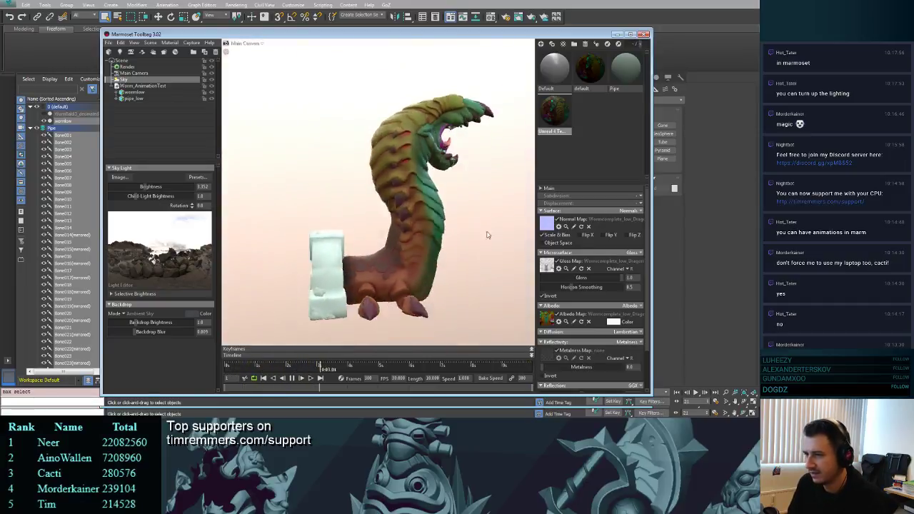
{"action": "left_click_drag", "start_coordinate": [452, 224], "coordinate": [299, 237], "text": "shift"}
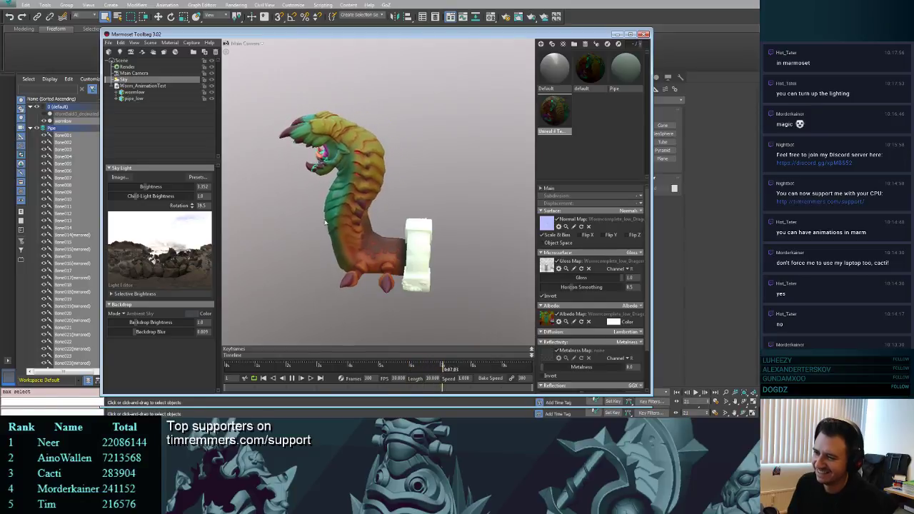
{"action": "left_click_drag", "start_coordinate": [325, 222], "coordinate": [447, 190]}
{"action": "right_click_drag", "start_coordinate": [447, 190], "coordinate": [448, 229]}
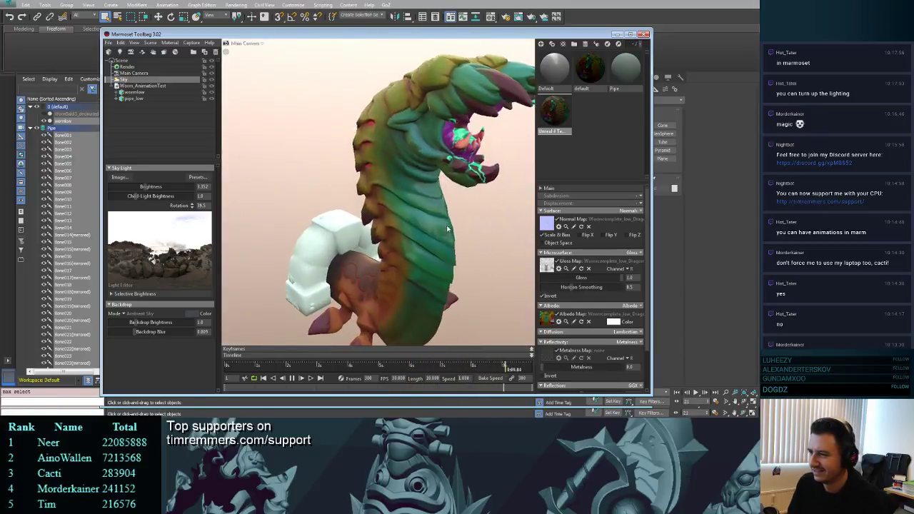
{"action": "left_click_drag", "start_coordinate": [448, 228], "coordinate": [459, 174]}
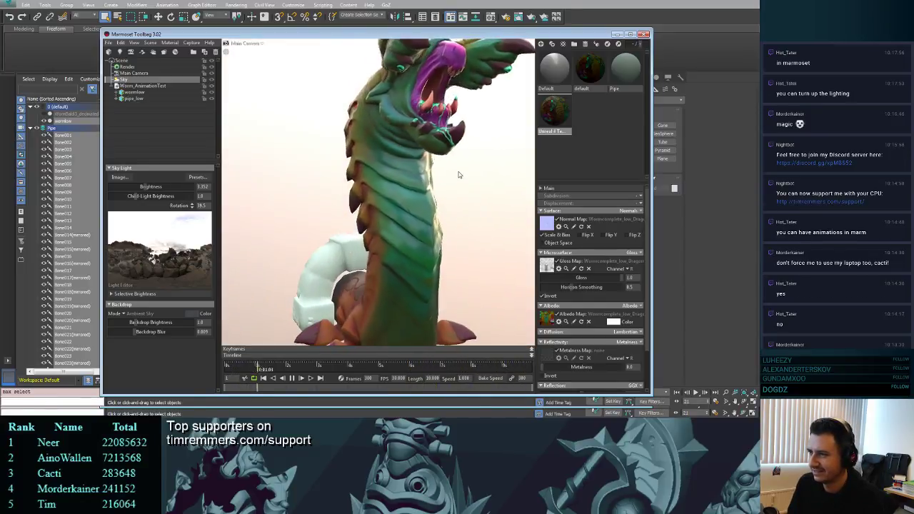
{"action": "scroll", "coordinate": [461, 177], "scroll_direction": "down", "scroll_amount": 5}
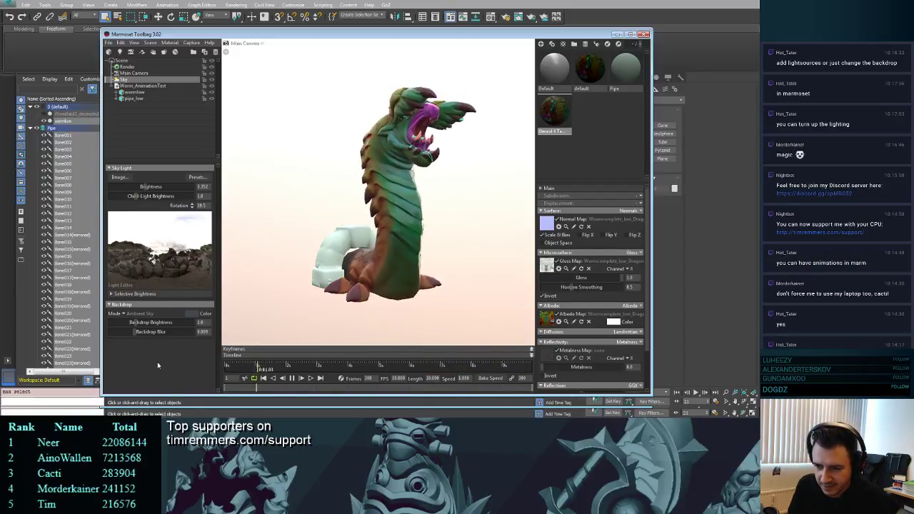
- Set the sky's backdrop brightness and blur to 0 and switch the backdrop mode to Color
{"action": "left_click", "coordinate": [116, 365]}
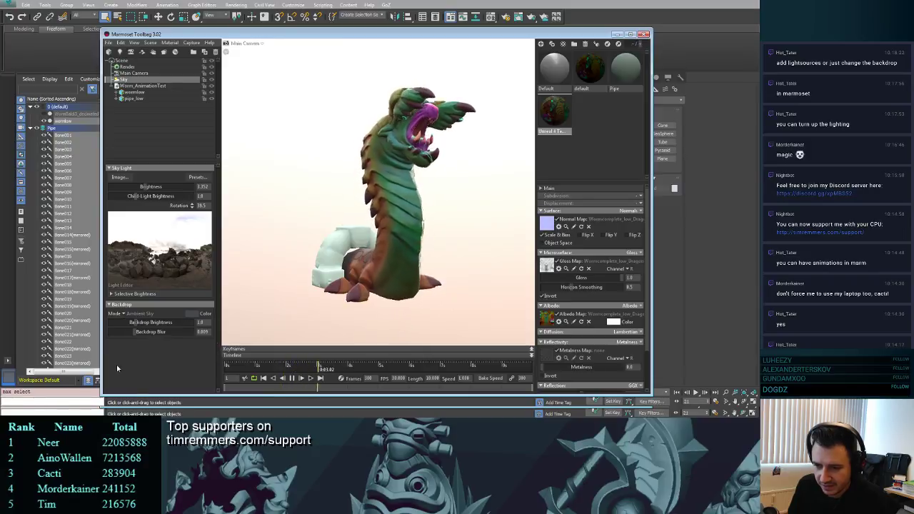
{"action": "left_click_drag", "start_coordinate": [135, 324], "coordinate": [115, 323]}
{"action": "left_click", "coordinate": [139, 313]}
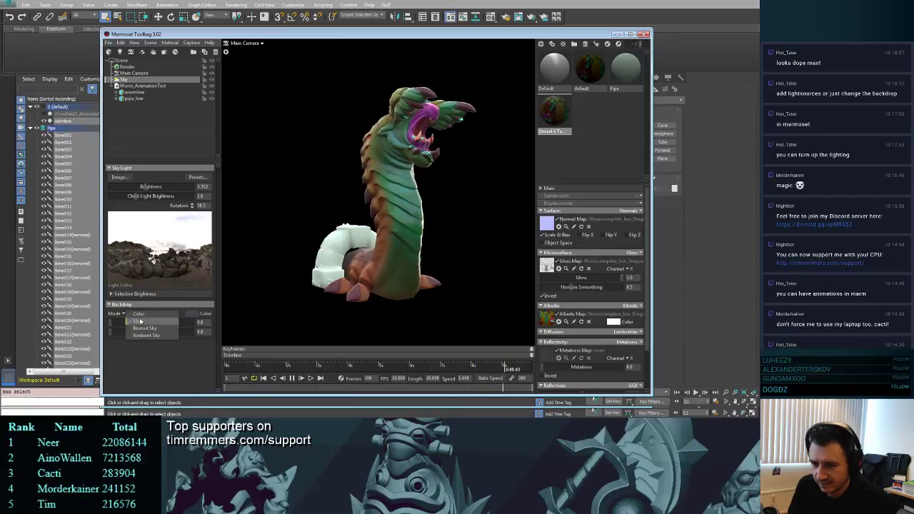
{"action": "left_click", "coordinate": [140, 320]}
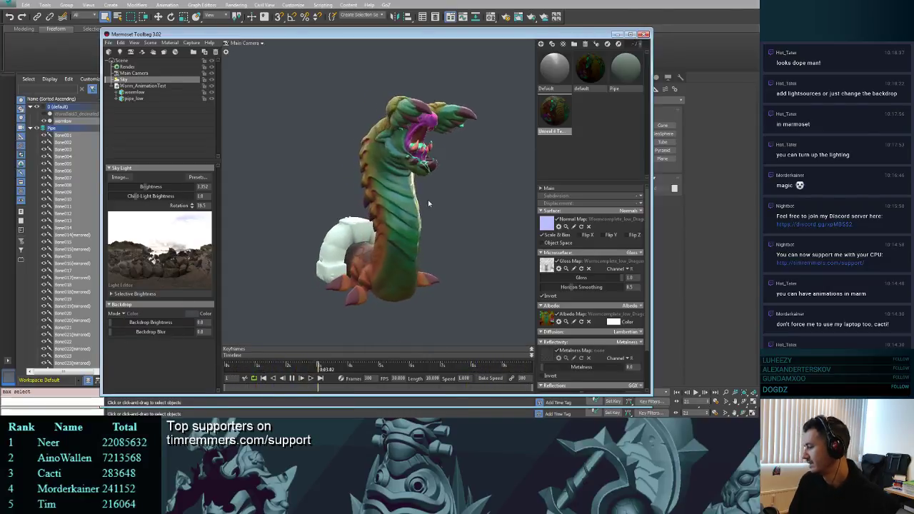
- Check the worm against the plain backdrop and raise the sky light's brightness to about 6
{"action": "scroll", "coordinate": [430, 193], "scroll_direction": "down", "scroll_amount": 3}
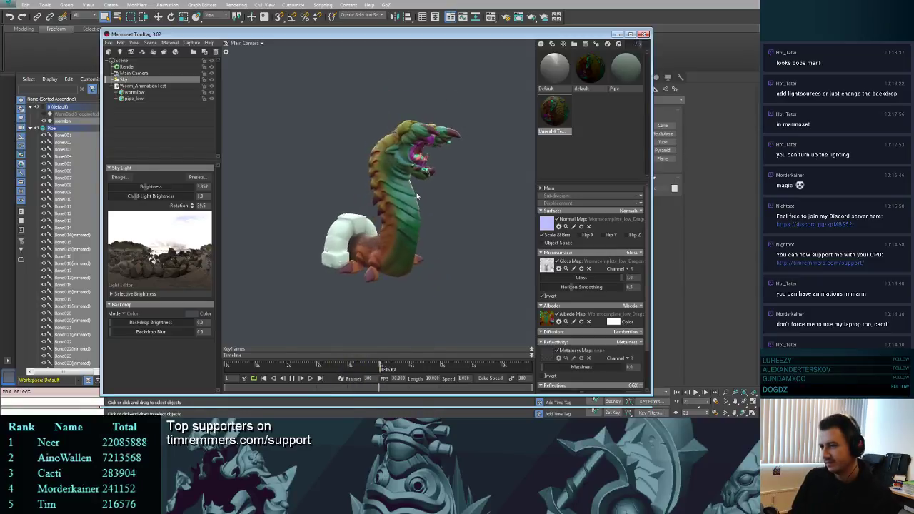
{"action": "left_click_drag", "start_coordinate": [460, 195], "coordinate": [379, 208]}
{"action": "scroll", "coordinate": [413, 210], "scroll_direction": "up", "scroll_amount": 3}
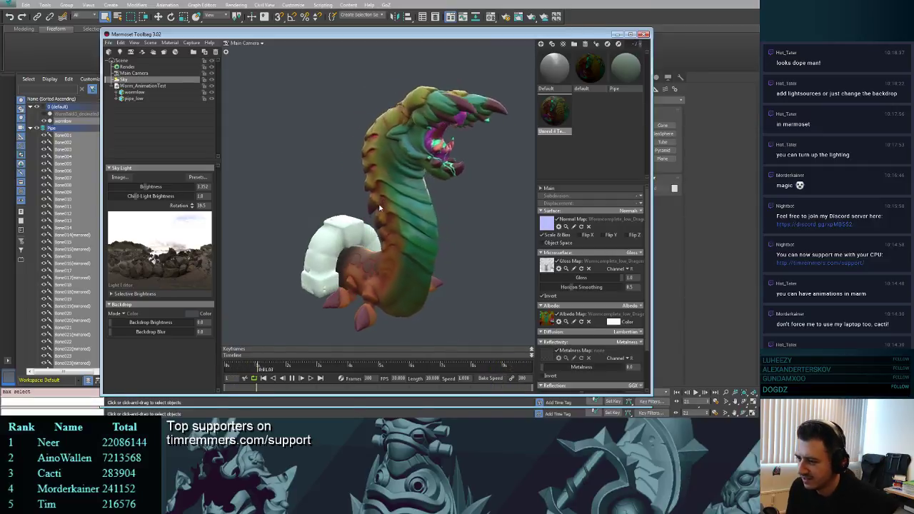
{"action": "left_click_drag", "start_coordinate": [381, 208], "coordinate": [416, 202]}
{"action": "scroll", "coordinate": [422, 202], "scroll_direction": "down", "scroll_amount": 4}
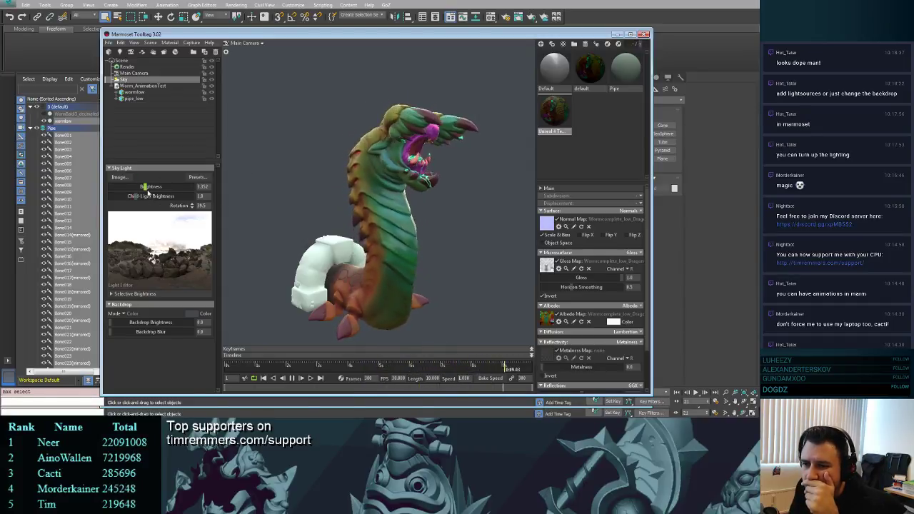
{"action": "mouse_move", "coordinate": [148, 192]}
{"action": "left_mouse_down"}
{"action": "mouse_move", "coordinate": [168, 190]}
{"action": "mouse_move", "coordinate": [134, 189]}
{"action": "mouse_move", "coordinate": [151, 192]}
{"action": "left_mouse_up"}
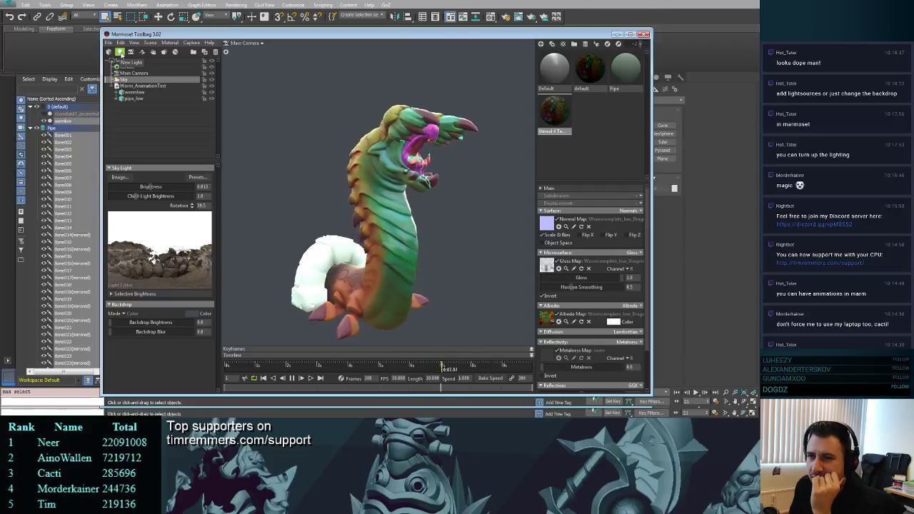
- Add a new light in front of the worm, change its type to Directional and aim it
{"action": "left_click", "coordinate": [120, 52]}
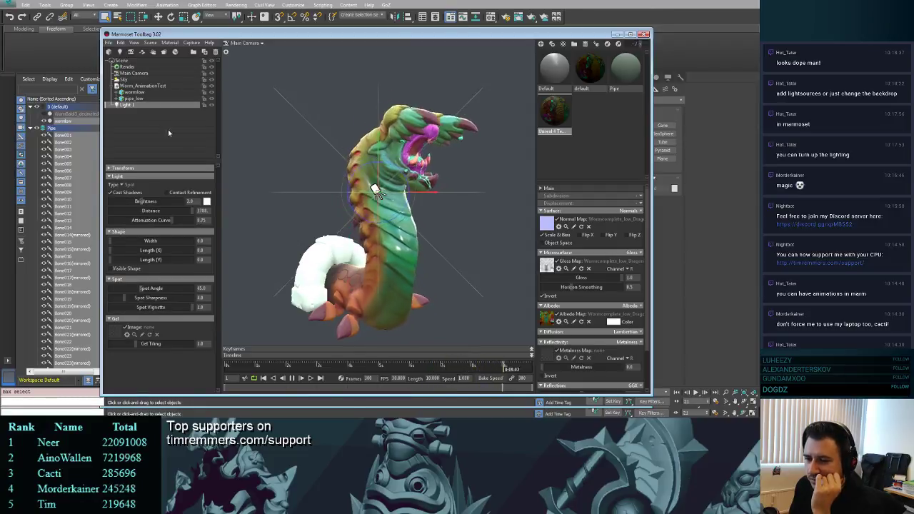
{"action": "left_click", "coordinate": [477, 275]}
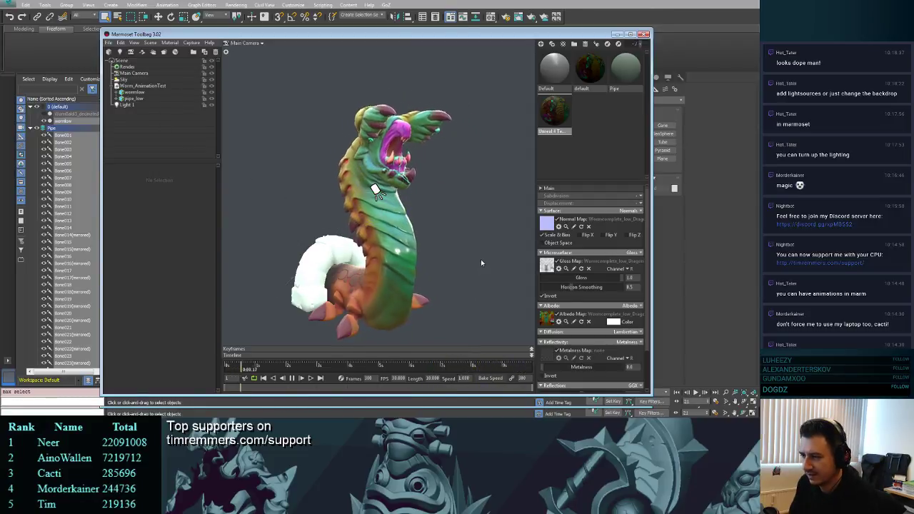
{"action": "left_click", "coordinate": [138, 85]}
{"action": "left_click", "coordinate": [457, 212]}
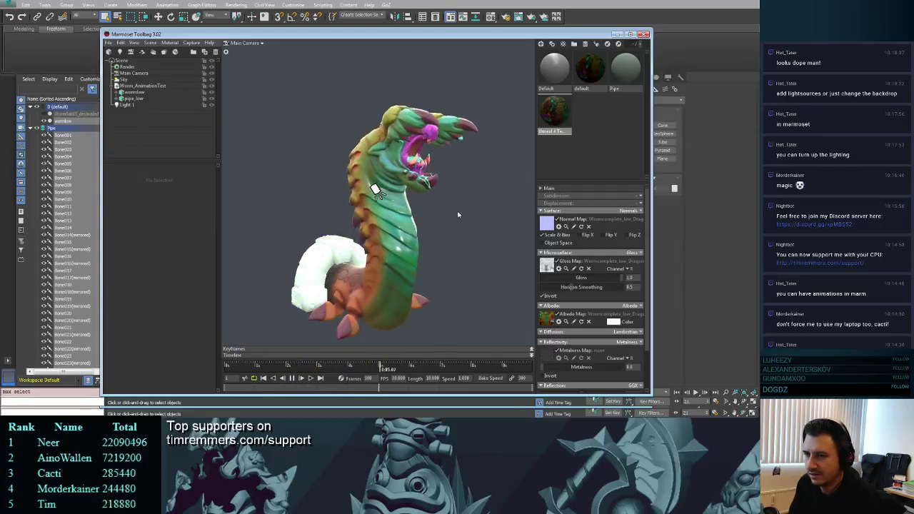
{"action": "left_click_drag", "start_coordinate": [465, 202], "coordinate": [463, 229]}
{"action": "right_click_drag", "start_coordinate": [463, 229], "coordinate": [449, 188]}
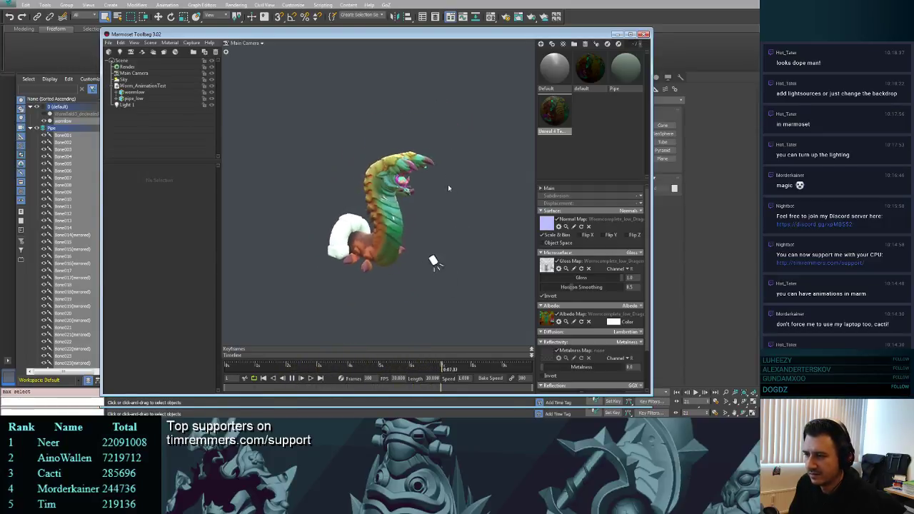
{"action": "left_click", "coordinate": [466, 303]}
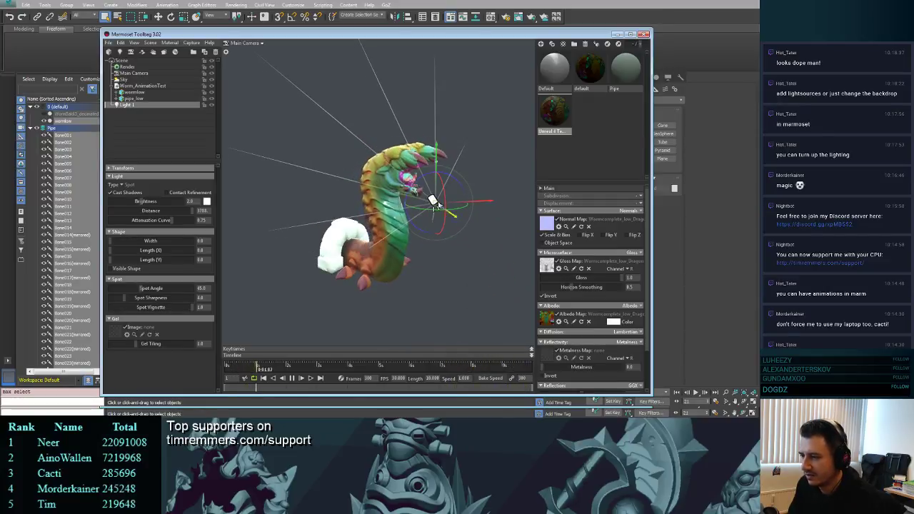
{"action": "mouse_move", "coordinate": [445, 205]}
{"action": "left_mouse_down"}
{"action": "mouse_move", "coordinate": [444, 181]}
{"action": "mouse_move", "coordinate": [445, 222]}
{"action": "mouse_move", "coordinate": [444, 187]}
{"action": "mouse_move", "coordinate": [441, 206]}
{"action": "left_mouse_up"}
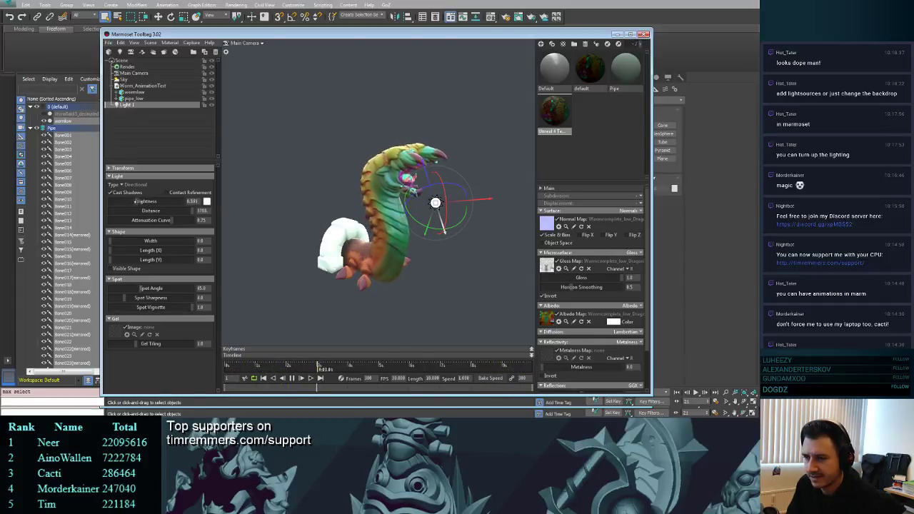
- Give the directional light a soft blue color of about RGB 112, 137, 255 and adjust its direction
{"action": "left_click", "coordinate": [207, 203]}
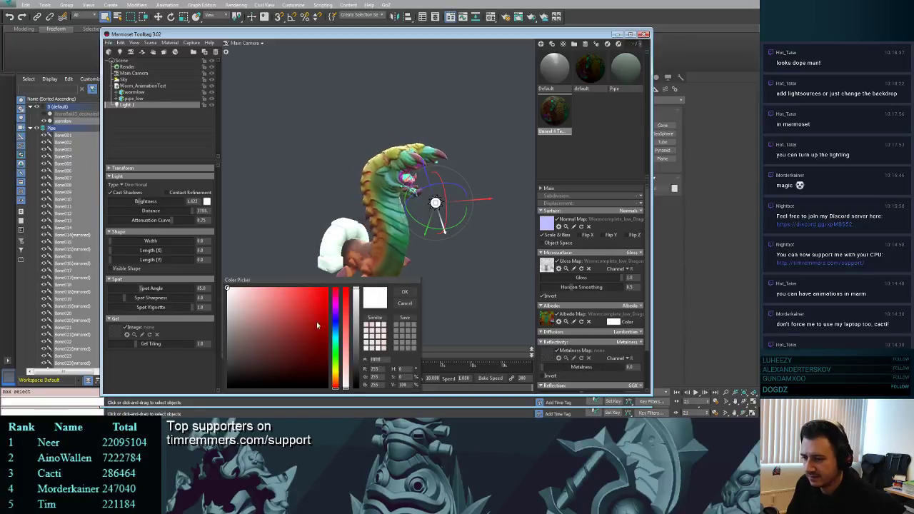
{"action": "left_click", "coordinate": [335, 325]}
{"action": "left_click", "coordinate": [290, 286]}
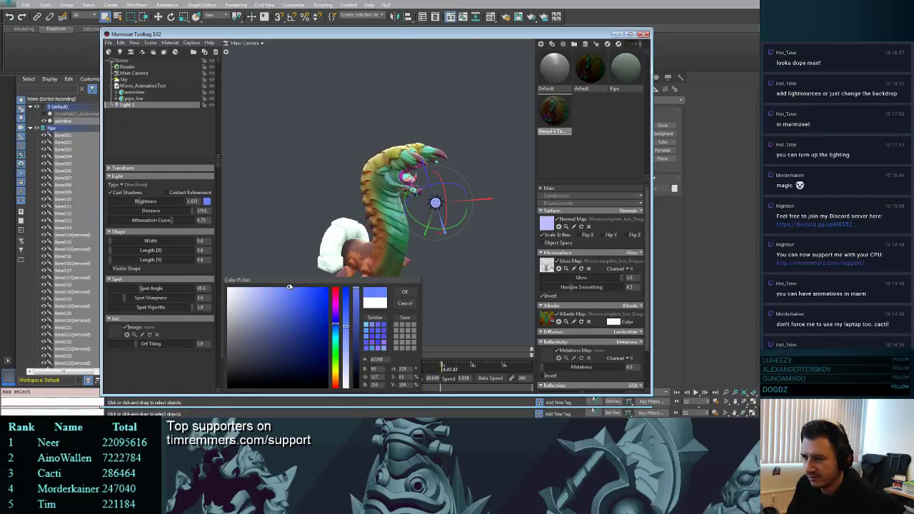
{"action": "left_click_drag", "start_coordinate": [285, 287], "coordinate": [284, 288]}
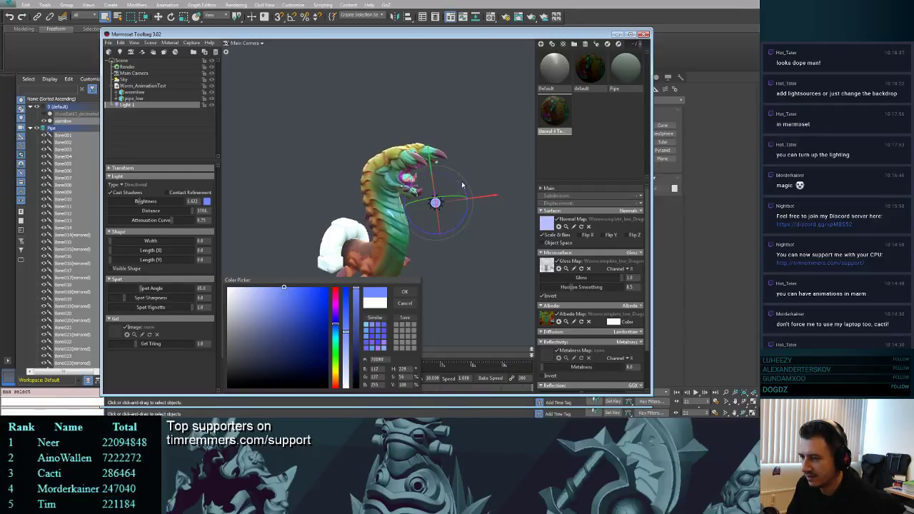
{"action": "left_click", "coordinate": [473, 218]}
{"action": "left_click_drag", "start_coordinate": [474, 219], "coordinate": [408, 195]}
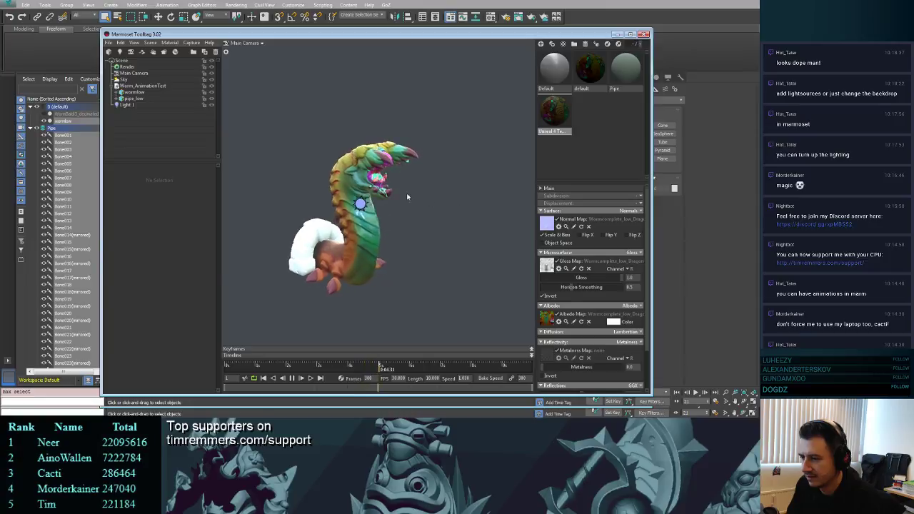
- Rotate the directional light to shine on the worm from another angle and set its brightness to about 12.4
{"action": "left_click", "coordinate": [350, 205]}
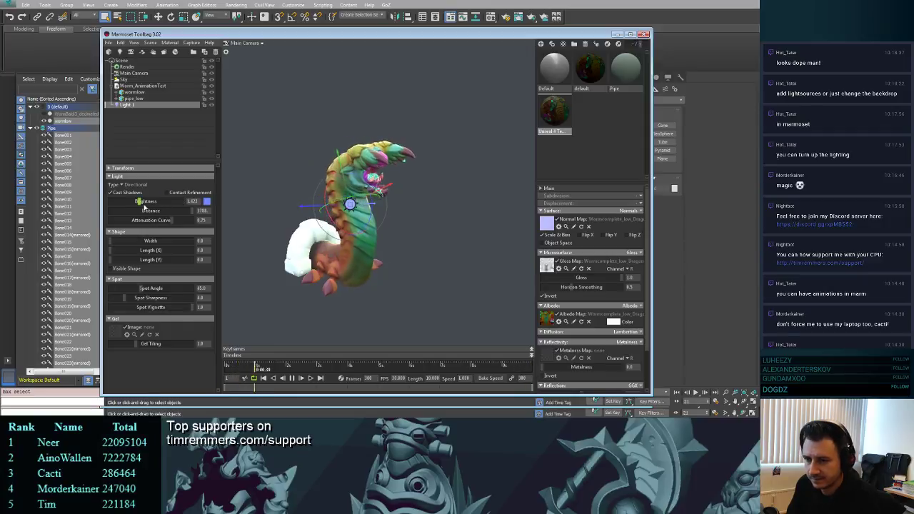
{"action": "left_click_drag", "start_coordinate": [141, 202], "coordinate": [182, 200]}
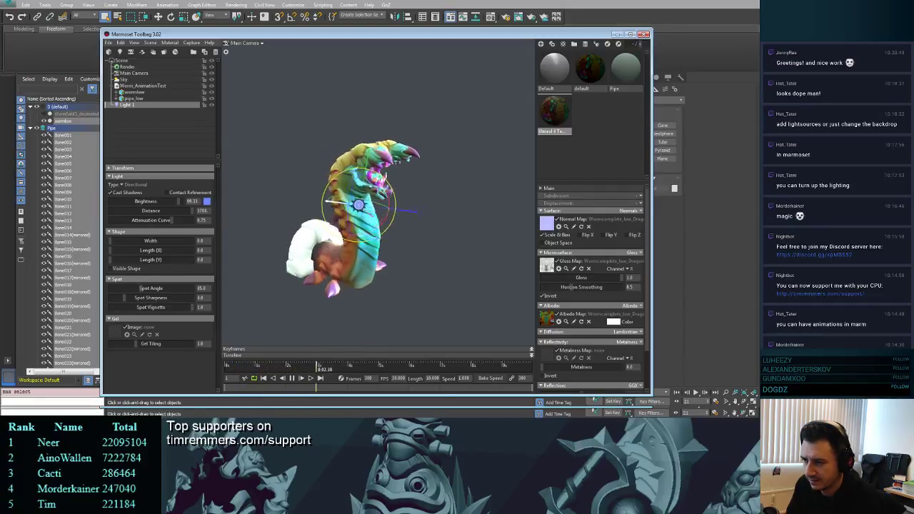
{"action": "left_click", "coordinate": [443, 168]}
{"action": "left_click", "coordinate": [388, 206]}
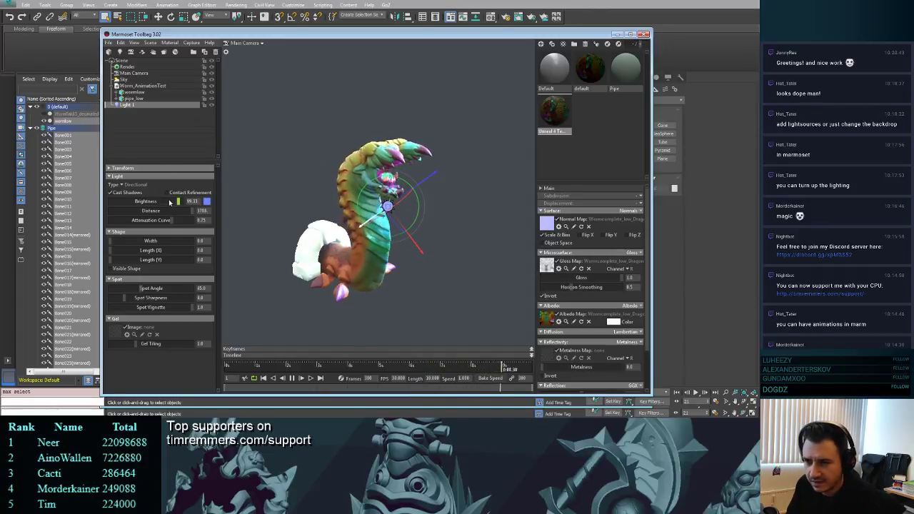
{"action": "mouse_move", "coordinate": [156, 202]}
{"action": "left_mouse_down"}
{"action": "mouse_move", "coordinate": [181, 203]}
{"action": "mouse_move", "coordinate": [160, 203]}
{"action": "left_mouse_up"}
{"action": "left_click", "coordinate": [461, 205]}
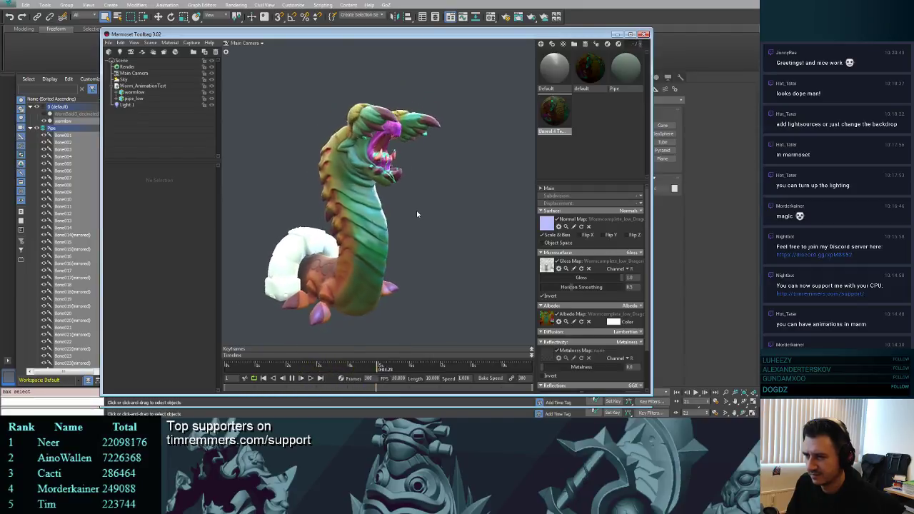
{"action": "left_click", "coordinate": [162, 106]}
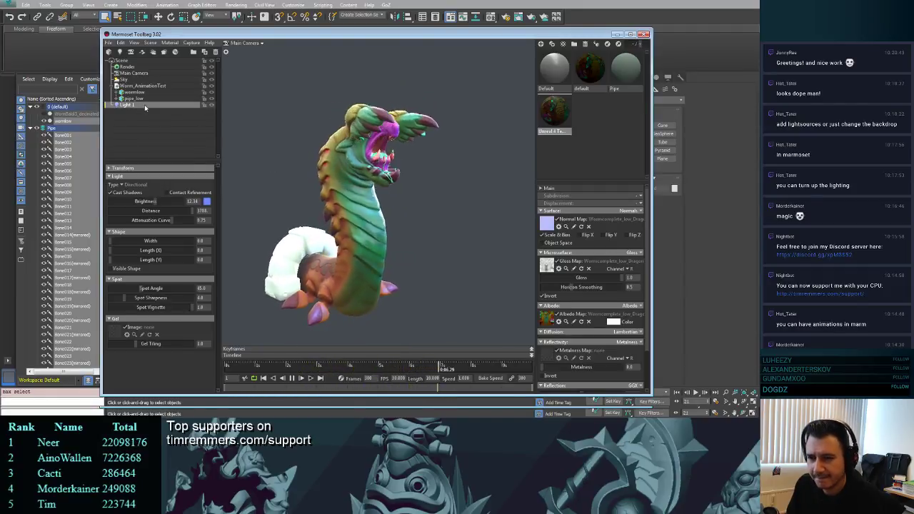
- Raise the directional light's distance to the slider's end, set its attenuation curve to about 0.94 and give it a saturated blue color
{"action": "left_click", "coordinate": [193, 212]}
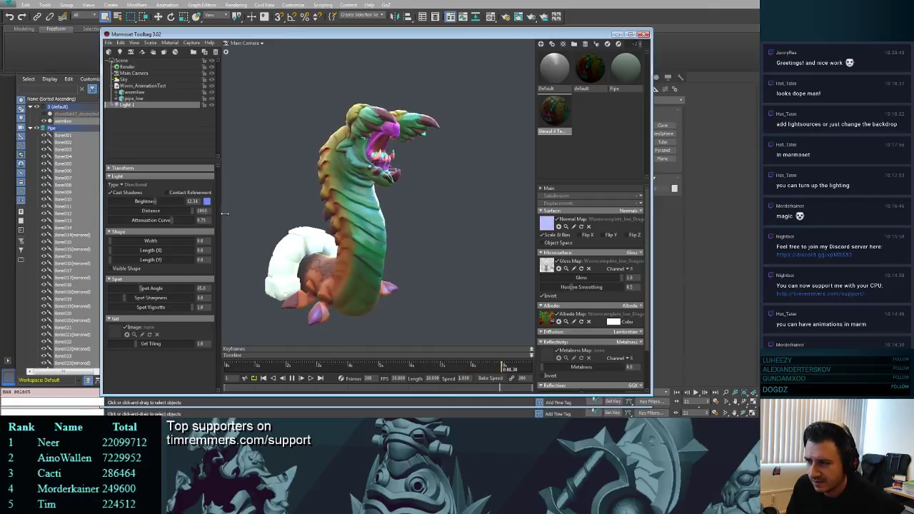
{"action": "left_click_drag", "start_coordinate": [172, 221], "coordinate": [194, 222]}
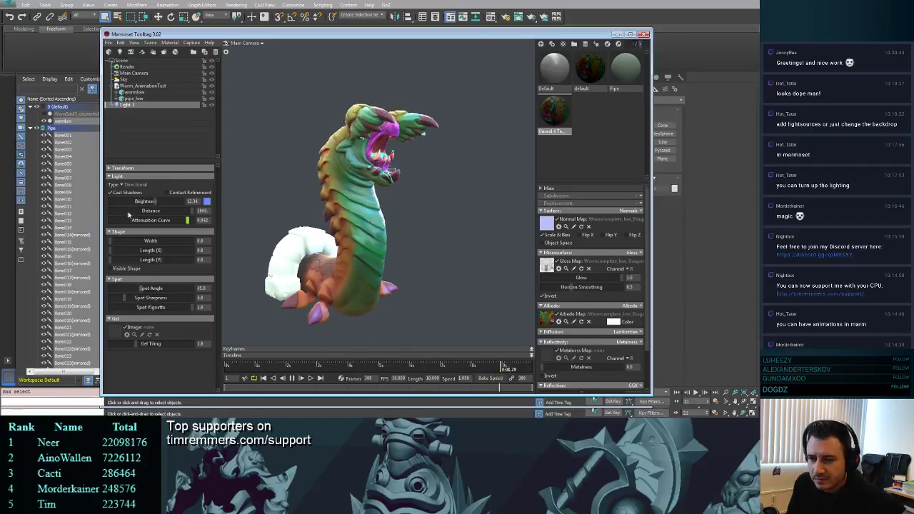
{"action": "left_click", "coordinate": [207, 201]}
{"action": "mouse_move", "coordinate": [317, 287]}
{"action": "left_mouse_down"}
{"action": "mouse_move", "coordinate": [298, 322]}
{"action": "mouse_move", "coordinate": [341, 281]}
{"action": "left_mouse_up"}
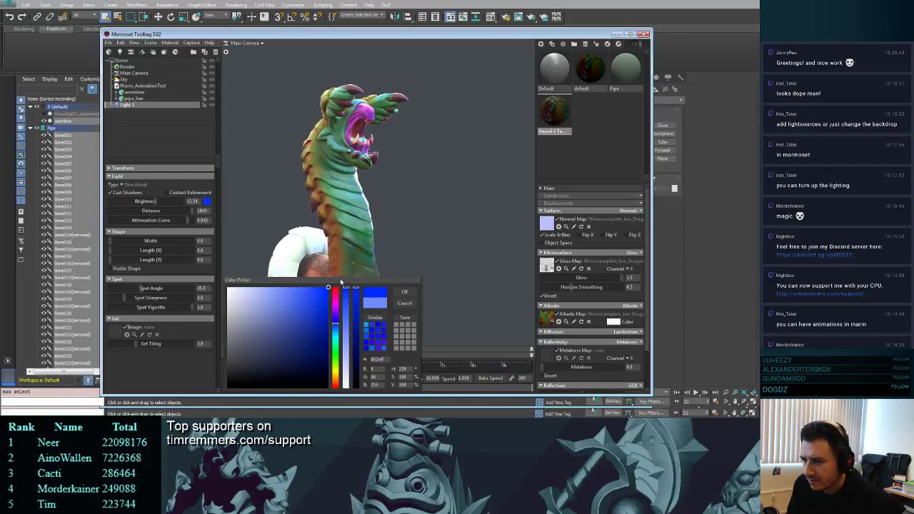
{"action": "left_click", "coordinate": [404, 291]}
{"action": "left_click", "coordinate": [421, 231]}
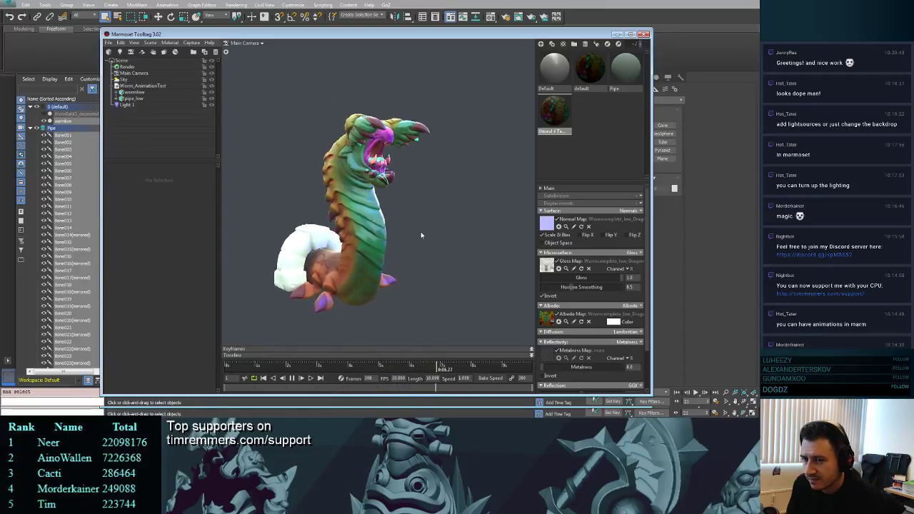
- Check the worm mesh and the directional light's placement in relation to it
{"action": "left_click", "coordinate": [127, 105]}
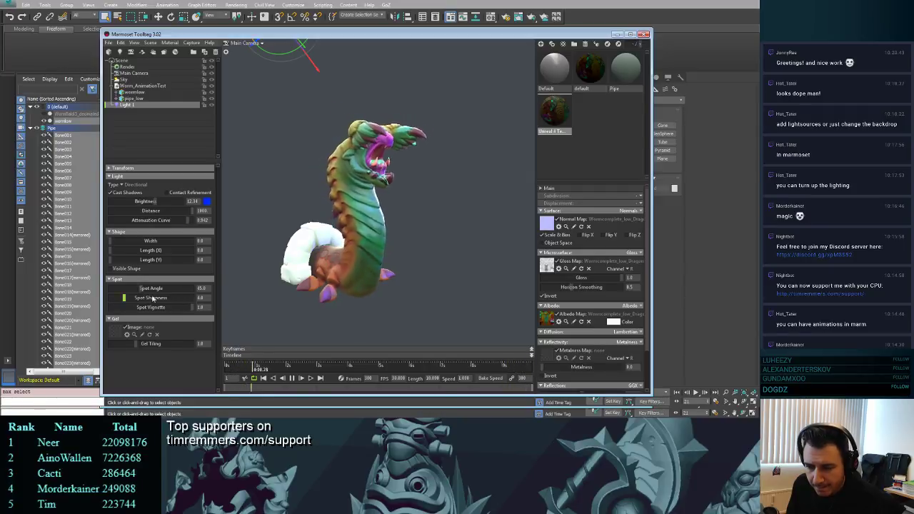
{"action": "left_click", "coordinate": [133, 92]}
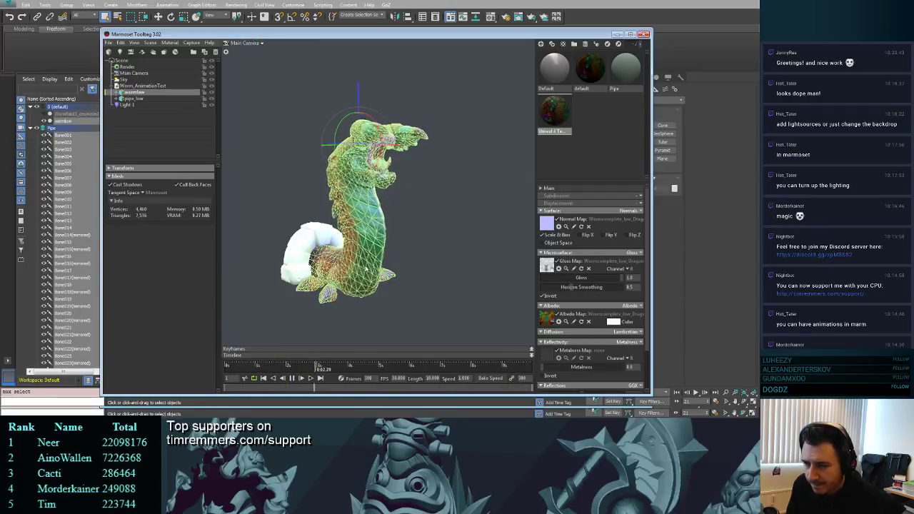
{"action": "left_click", "coordinate": [129, 105]}
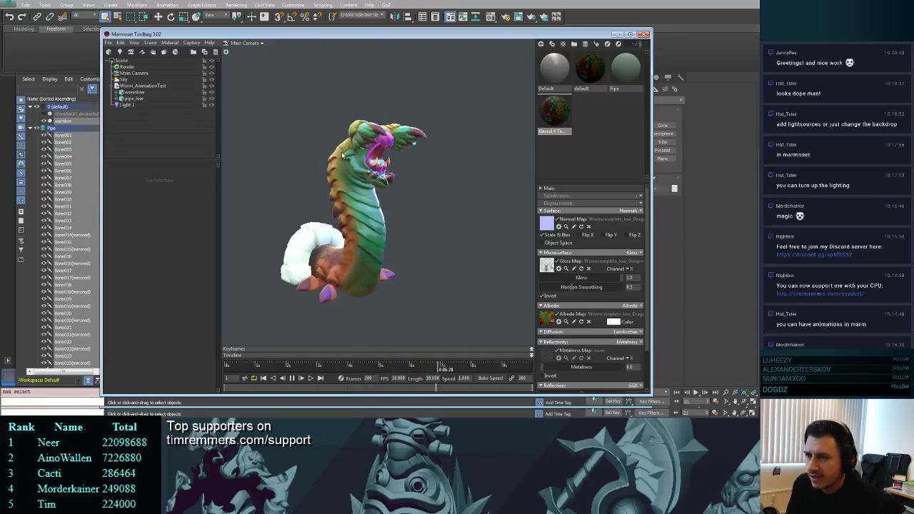
{"action": "left_click", "coordinate": [463, 165]}
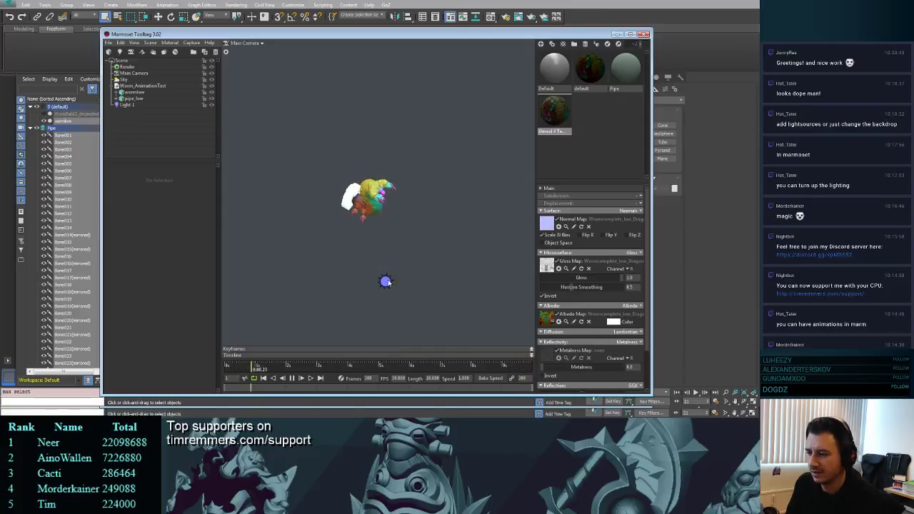
{"action": "left_click", "coordinate": [386, 281]}
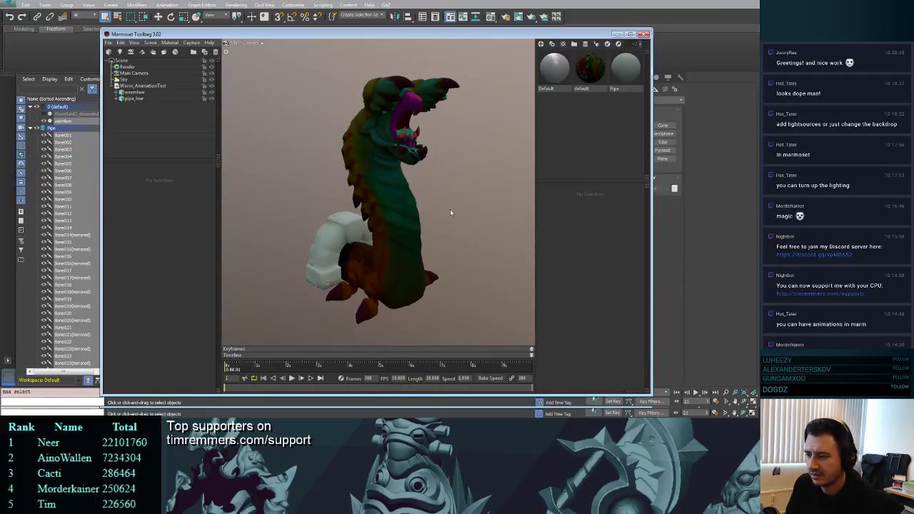
{"action": "left_click_drag", "start_coordinate": [456, 220], "coordinate": [439, 177]}
{"action": "scroll", "coordinate": [439, 176], "scroll_direction": "down", "scroll_amount": 3}
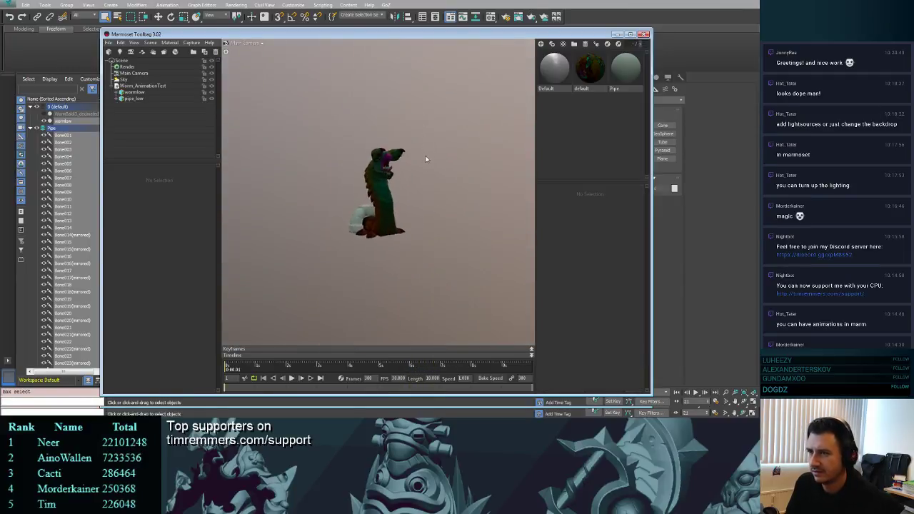
{"action": "mouse_move", "coordinate": [300, 34]}
{"action": "left_mouse_down"}
{"action": "mouse_move", "coordinate": [338, 256]}
{"action": "mouse_move", "coordinate": [321, 81]}
{"action": "mouse_move", "coordinate": [295, 31]}
{"action": "left_mouse_up"}
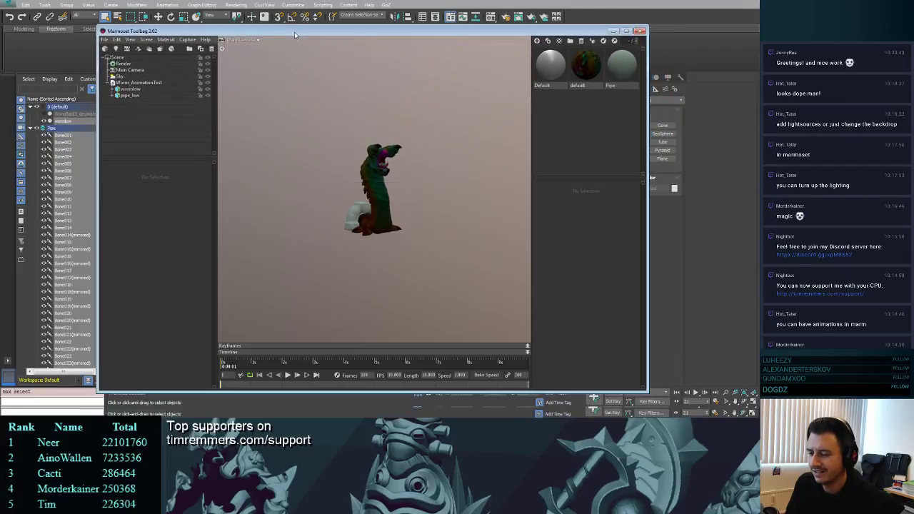
{"action": "key", "text": "alt+Tab"}
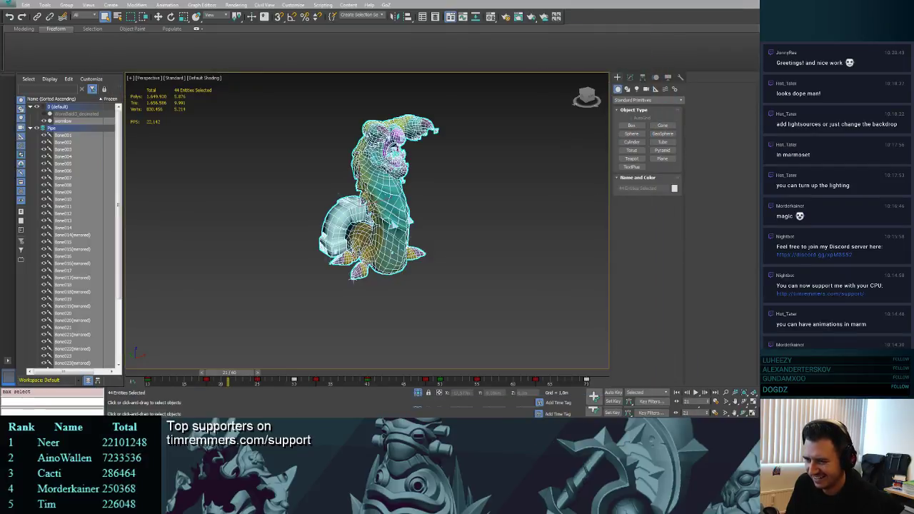
{"action": "key", "text": "alt+Tab"}
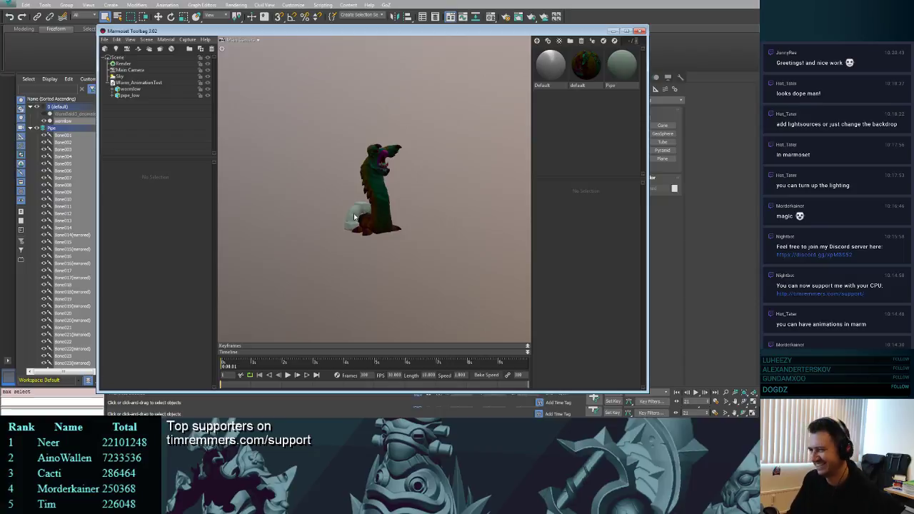
- Raise the sky light's brightness to about 5.1 and set the backdrop mode to Color with backdrop brightness 0
{"action": "scroll", "coordinate": [343, 138], "scroll_direction": "up", "scroll_amount": 5}
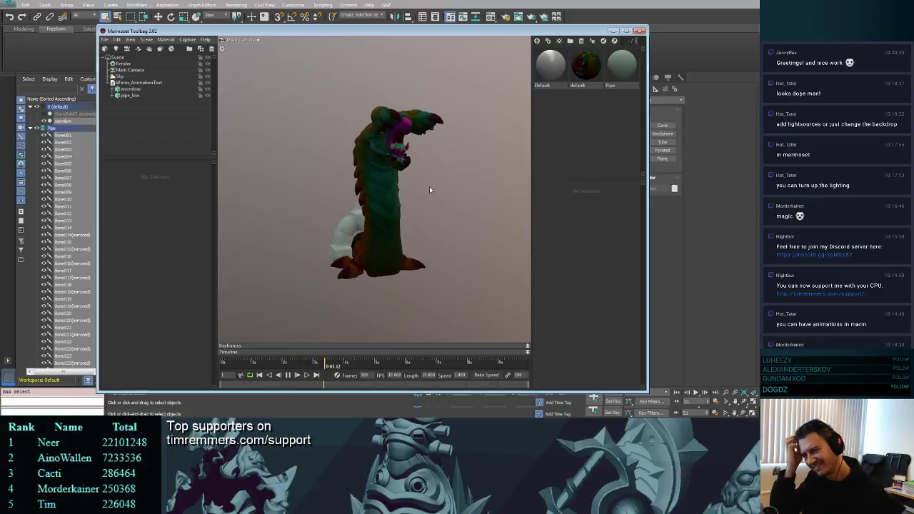
{"action": "left_click", "coordinate": [132, 77]}
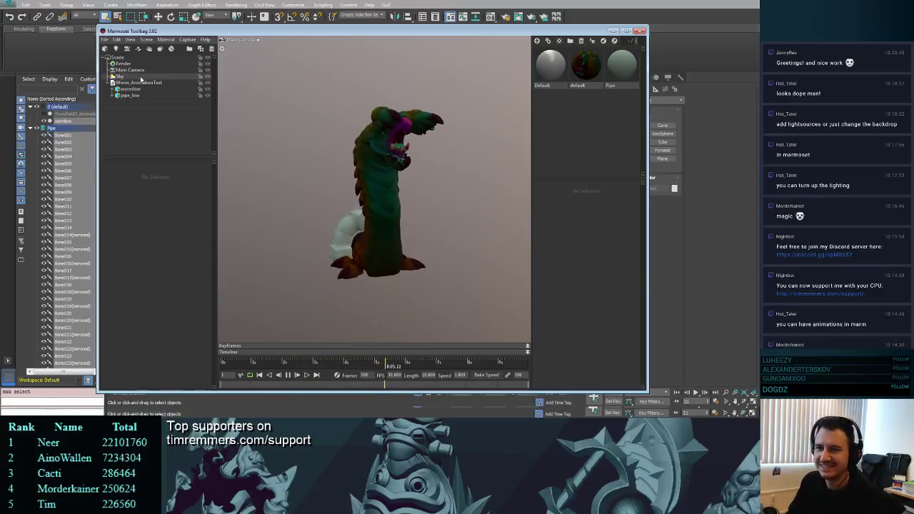
{"action": "left_click_drag", "start_coordinate": [131, 183], "coordinate": [146, 184]}
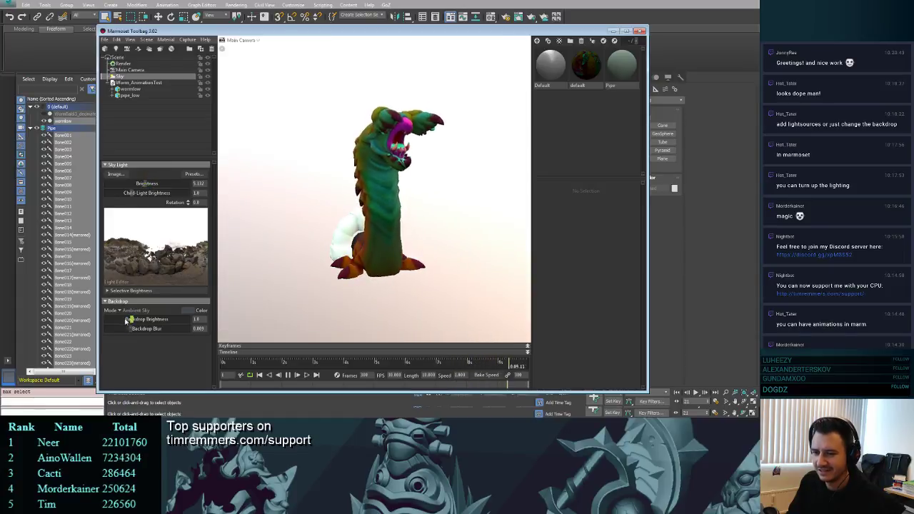
{"action": "left_click_drag", "start_coordinate": [131, 319], "coordinate": [104, 320]}
{"action": "left_click_drag", "start_coordinate": [380, 215], "coordinate": [374, 238]}
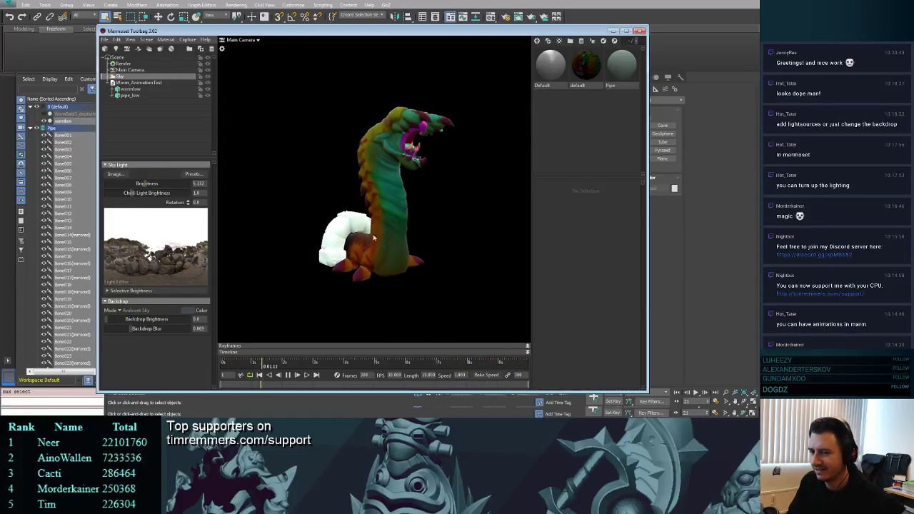
{"action": "left_click", "coordinate": [132, 311]}
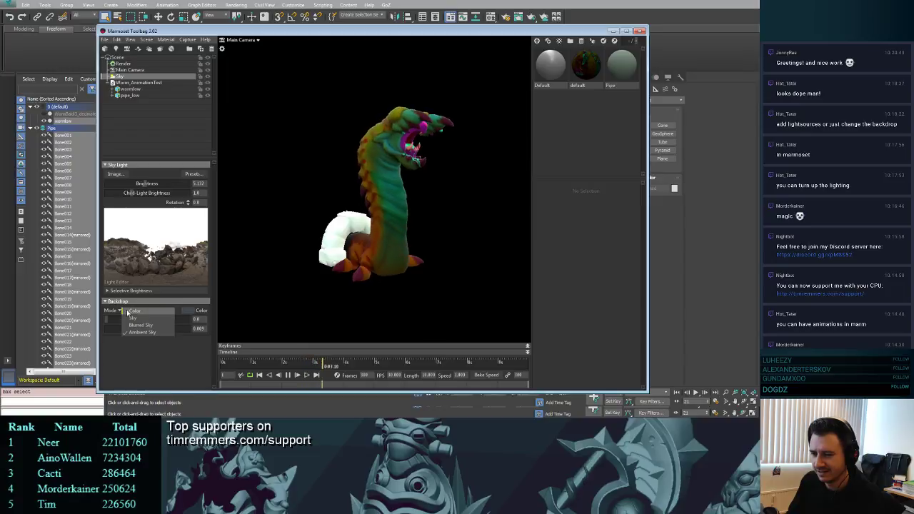
{"action": "left_click", "coordinate": [139, 321]}
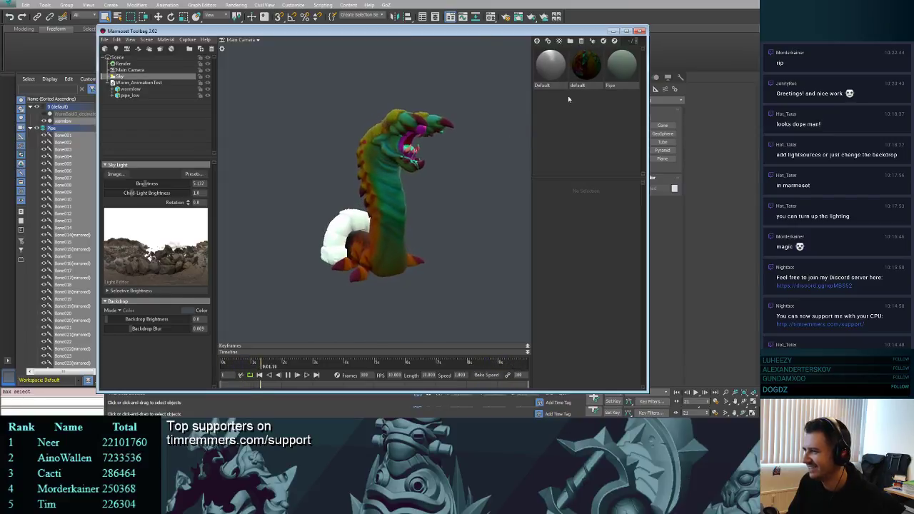
- Add an Unreal 4 Template material and load Wormcomplete_low_DragonWorm_Normal.png as its normal map
{"action": "left_click", "coordinate": [560, 41]}
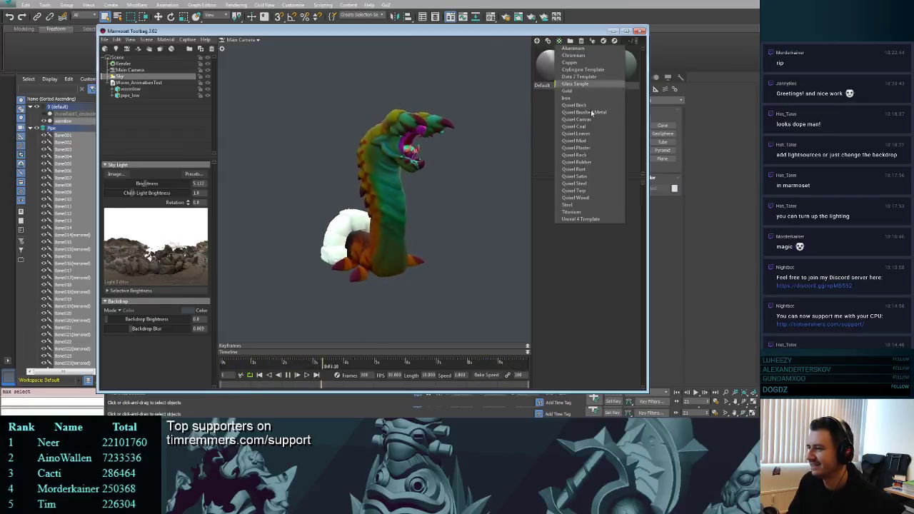
{"action": "left_click", "coordinate": [586, 220]}
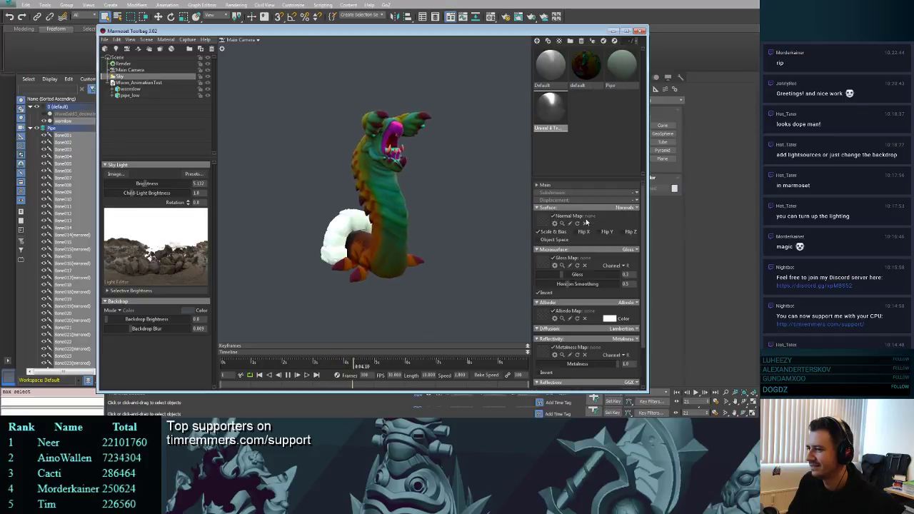
{"action": "left_click", "coordinate": [547, 225]}
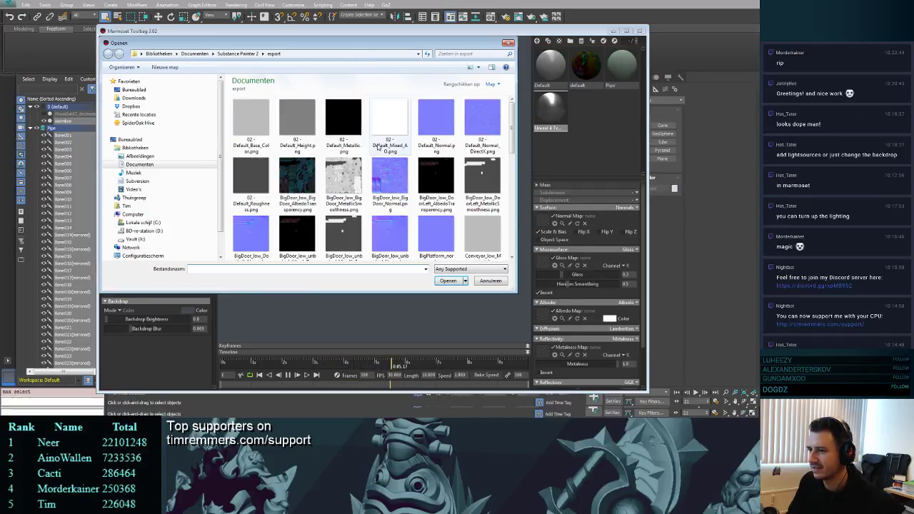
{"action": "left_click", "coordinate": [478, 156]}
{"action": "scroll", "coordinate": [473, 154], "scroll_direction": "down", "scroll_amount": 5}
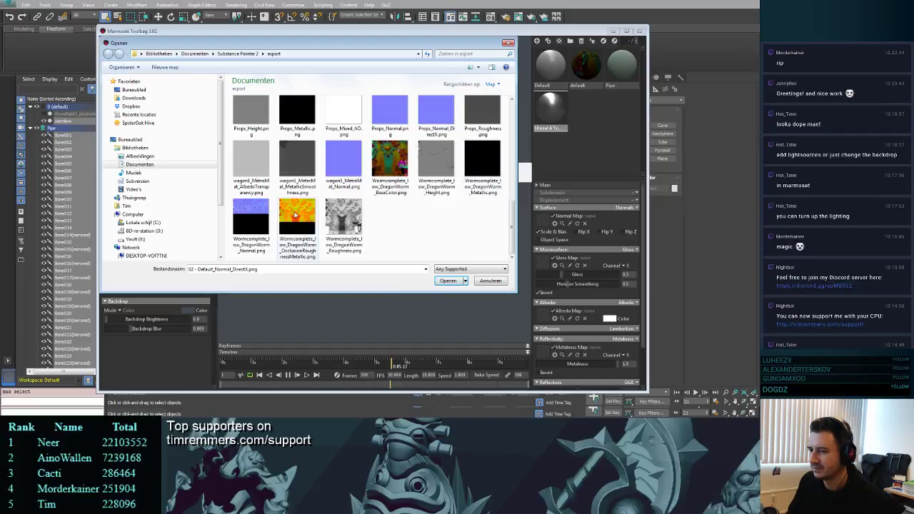
{"action": "double_click", "coordinate": [261, 213]}
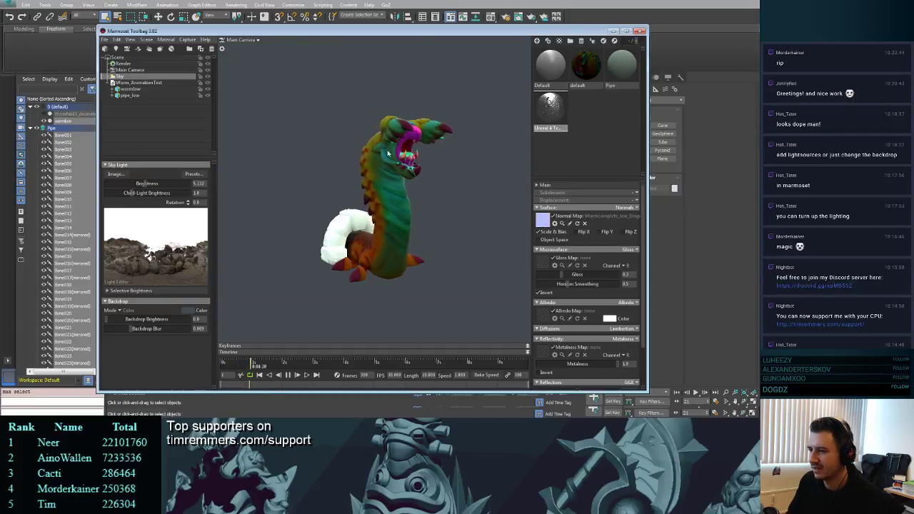
- Assign the new material to the worm and load Wormcomplete_low_DragonWorm_BaseColor.png as its albedo map
{"action": "left_click", "coordinate": [556, 108]}
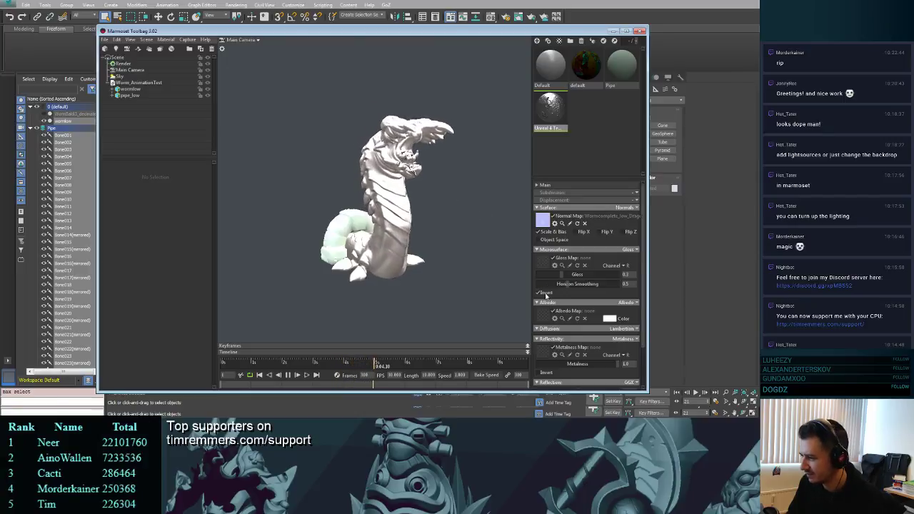
{"action": "left_click", "coordinate": [544, 317]}
{"action": "left_click_drag", "start_coordinate": [511, 141], "coordinate": [518, 245]}
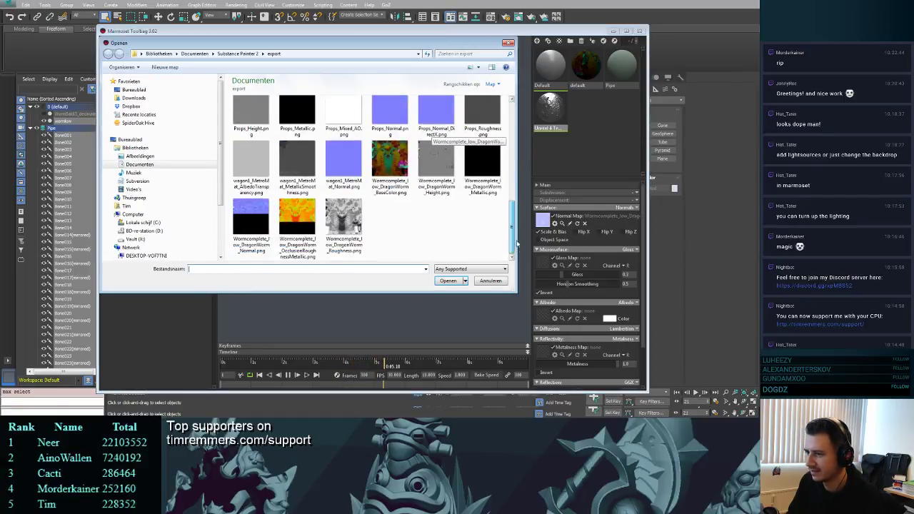
{"action": "double_click", "coordinate": [404, 183]}
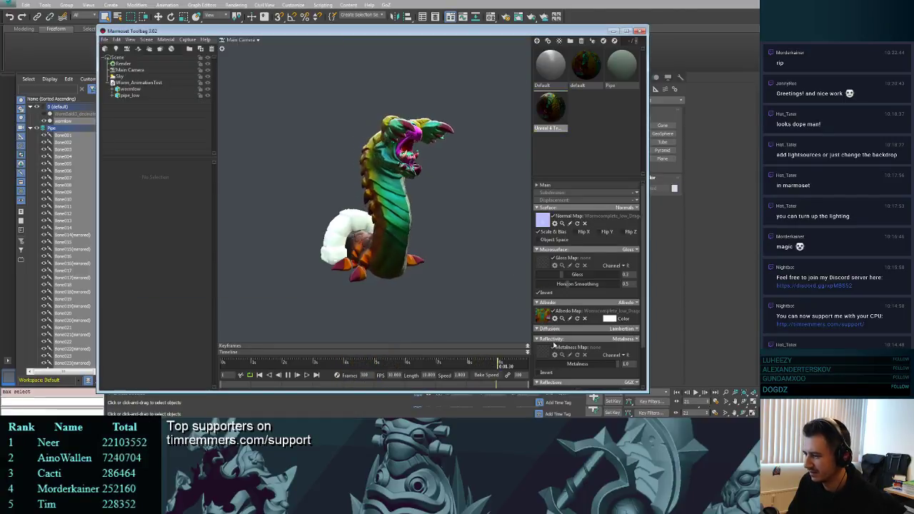
- Load Wormcomplete_low_DragonWorm_Roughness.png as the material's gloss map, with gloss at 1.0 and metalness at 0
{"action": "left_click", "coordinate": [542, 265]}
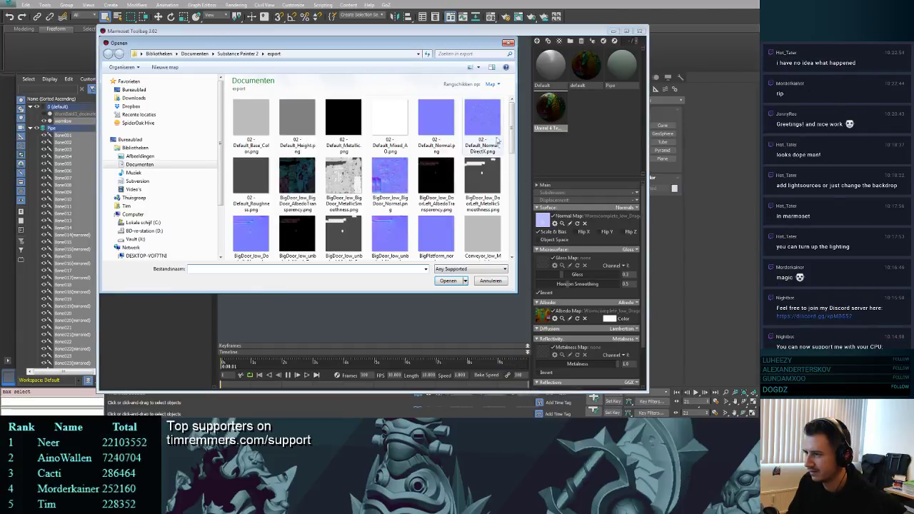
{"action": "scroll", "coordinate": [429, 246], "scroll_direction": "down", "scroll_amount": 10}
{"action": "double_click", "coordinate": [341, 241]}
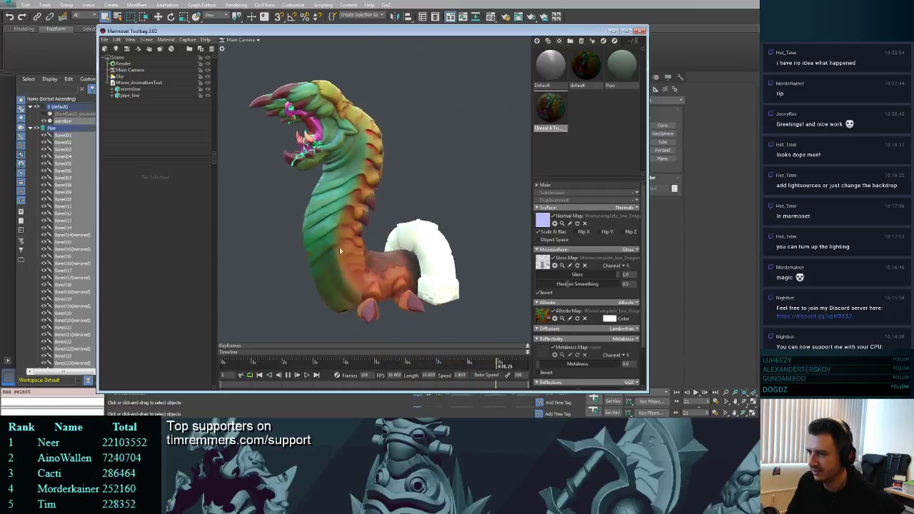
{"action": "left_click", "coordinate": [106, 40]}
{"action": "left_click", "coordinate": [110, 73]}
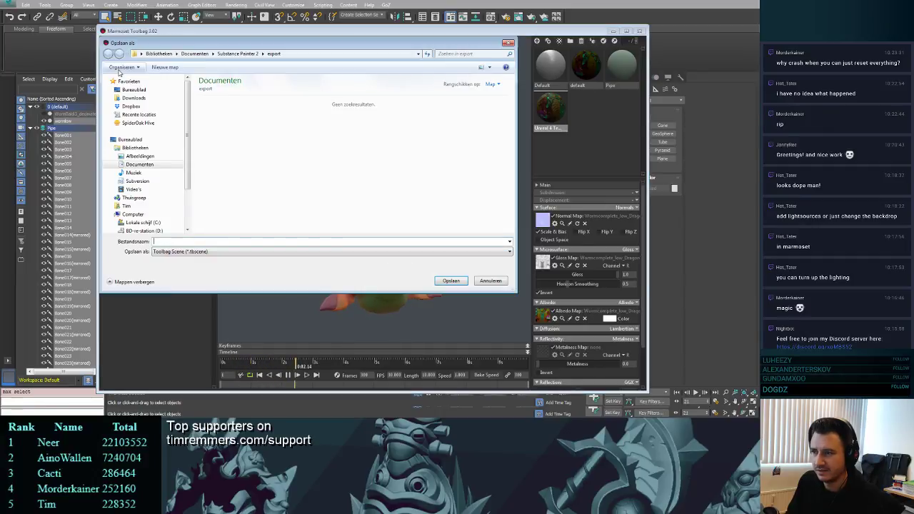
{"action": "left_click", "coordinate": [506, 43]}
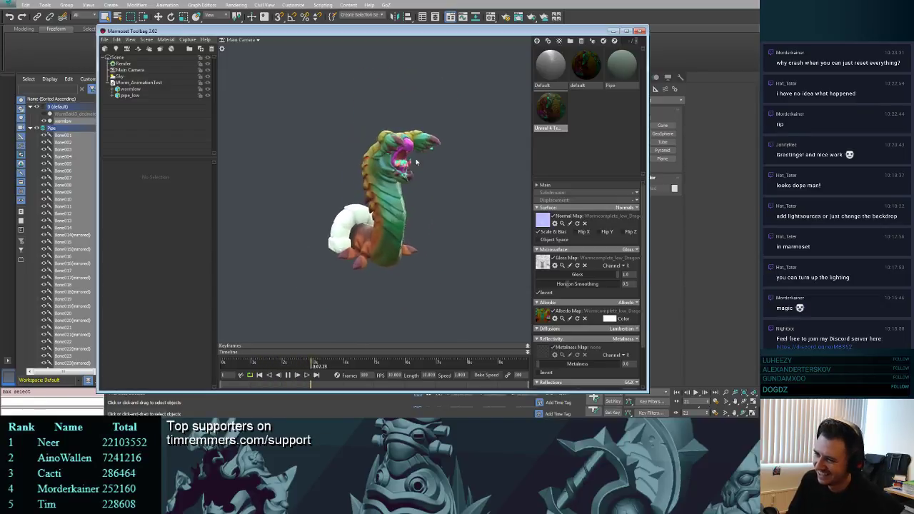
- Replace the sky light's environment image with the Late Day Field preset
{"action": "left_click_drag", "start_coordinate": [494, 176], "coordinate": [391, 178]}
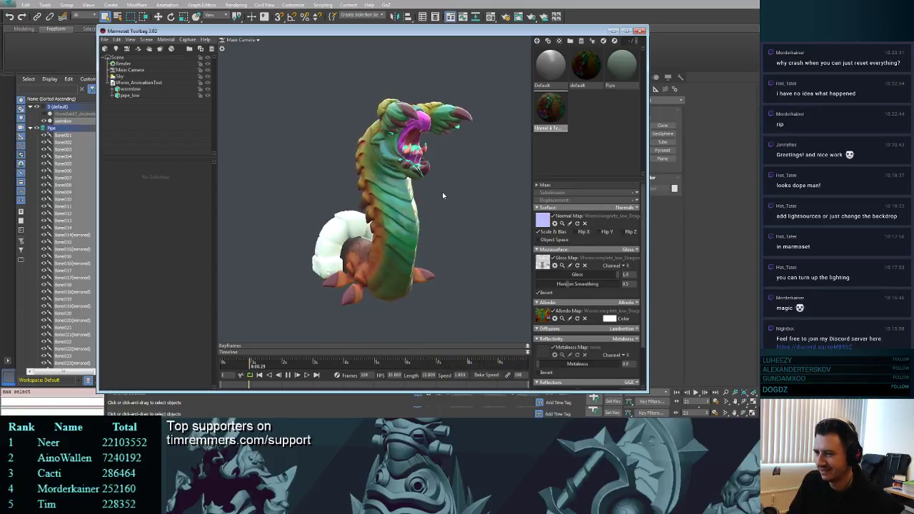
{"action": "left_click", "coordinate": [128, 76]}
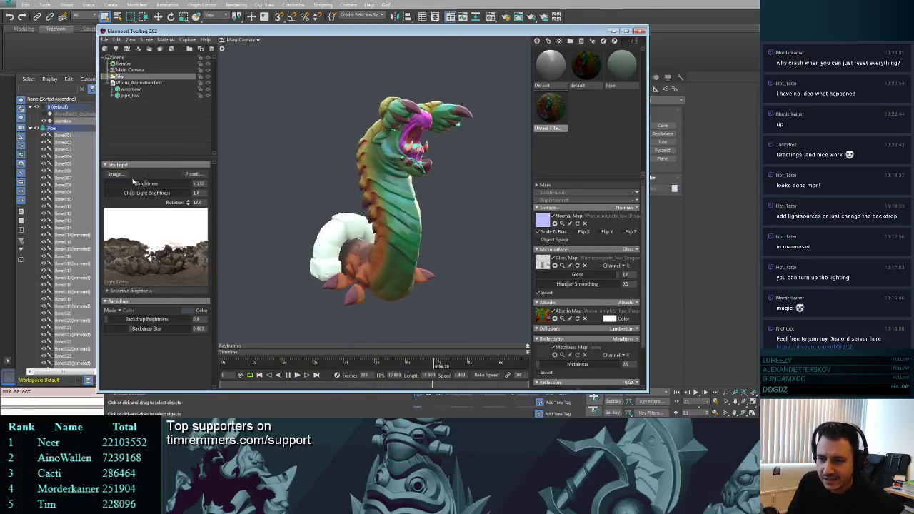
{"action": "left_click", "coordinate": [198, 175]}
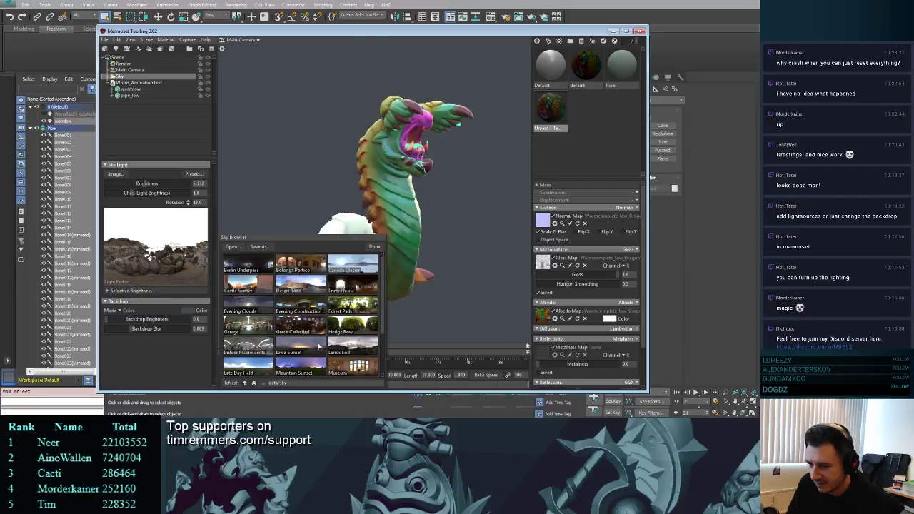
{"action": "left_click", "coordinate": [262, 367]}
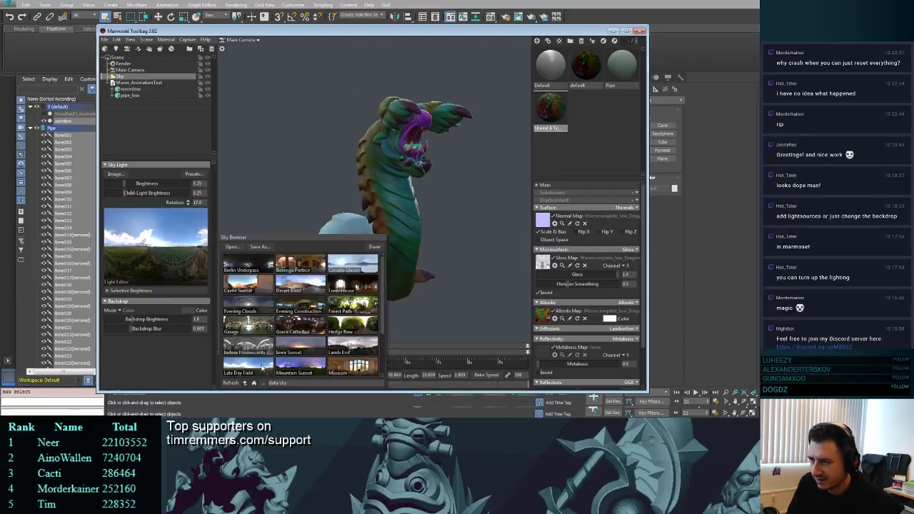
- Try the Tokyo Takeshita, Museum, Iowa Sunset and Forest Path presets as the sky lighting on the worm
{"action": "scroll", "coordinate": [338, 311], "scroll_direction": "down", "scroll_amount": 3}
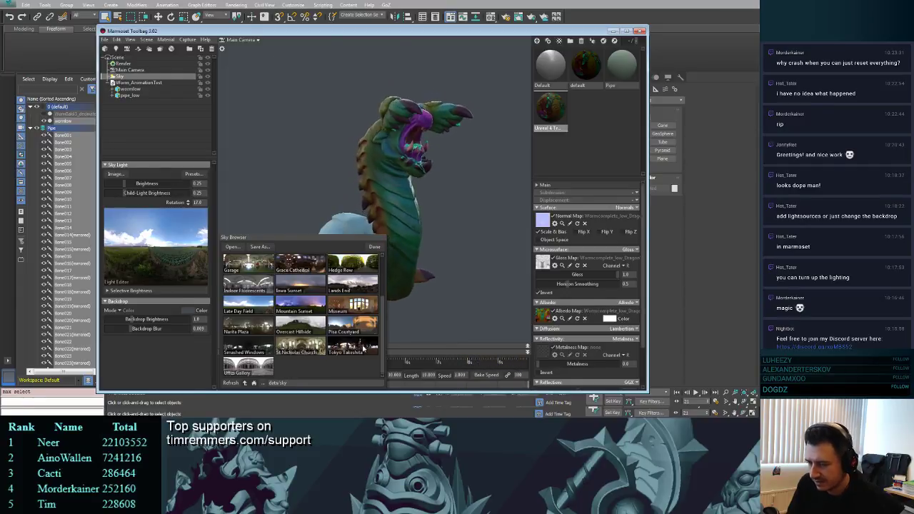
{"action": "left_click", "coordinate": [354, 346]}
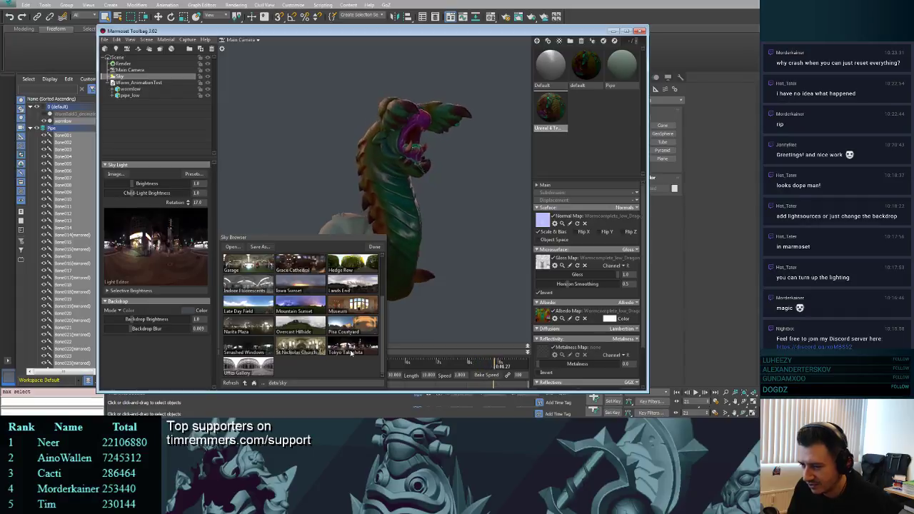
{"action": "left_click", "coordinate": [357, 304]}
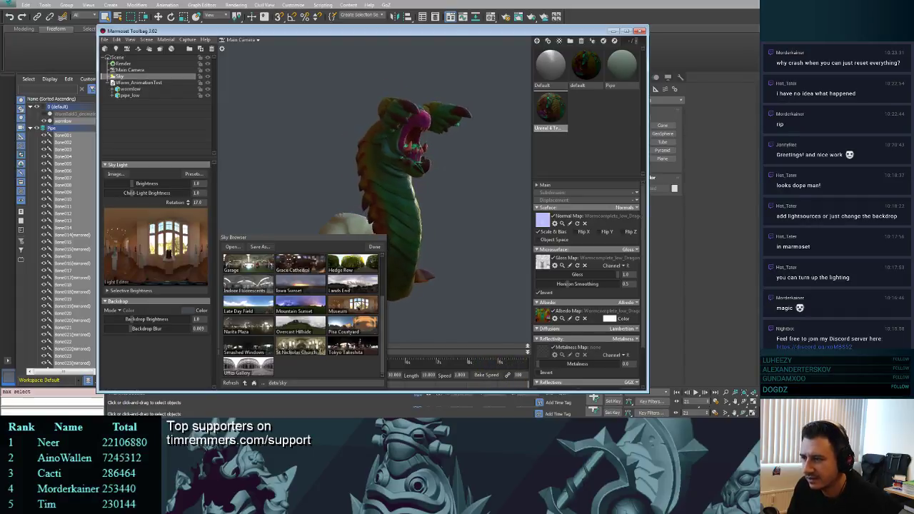
{"action": "left_click", "coordinate": [319, 288]}
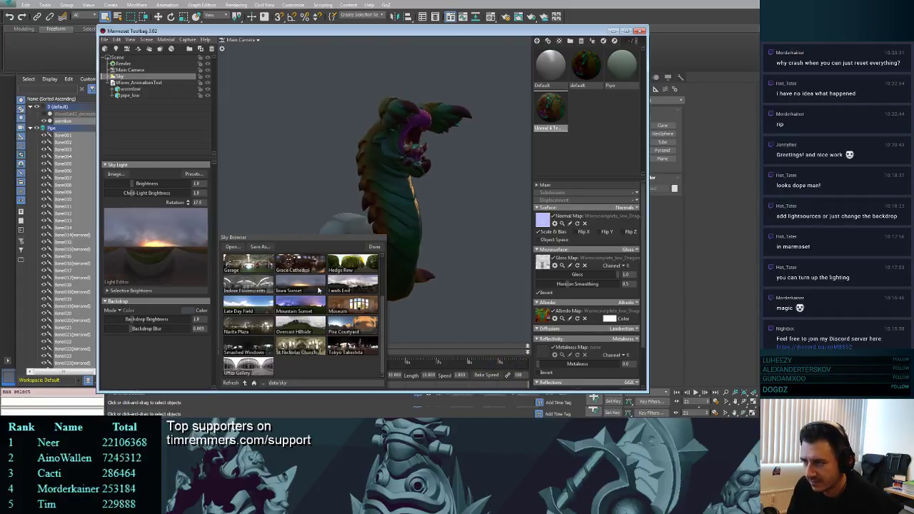
{"action": "scroll", "coordinate": [346, 310], "scroll_direction": "up", "scroll_amount": 1}
{"action": "scroll", "coordinate": [346, 309], "scroll_direction": "up", "scroll_amount": 1}
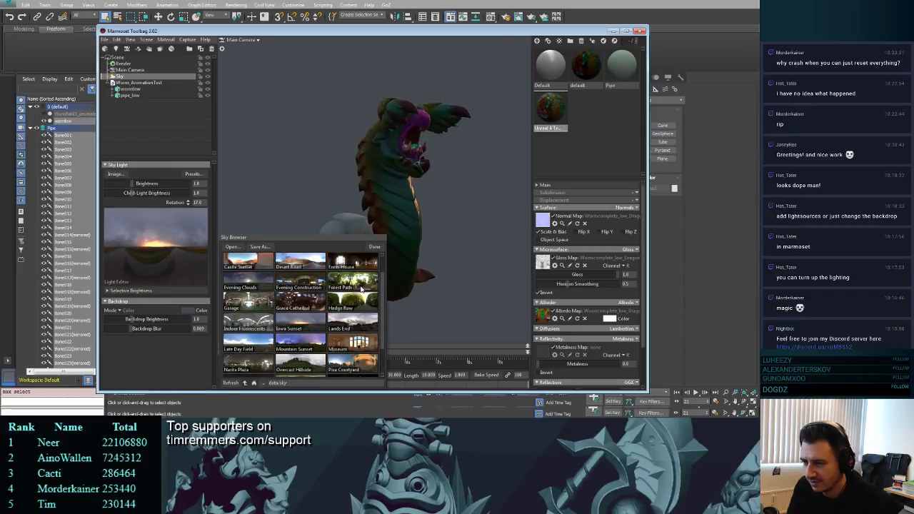
{"action": "left_click", "coordinate": [360, 287]}
{"action": "scroll", "coordinate": [361, 288], "scroll_direction": "up", "scroll_amount": 2}
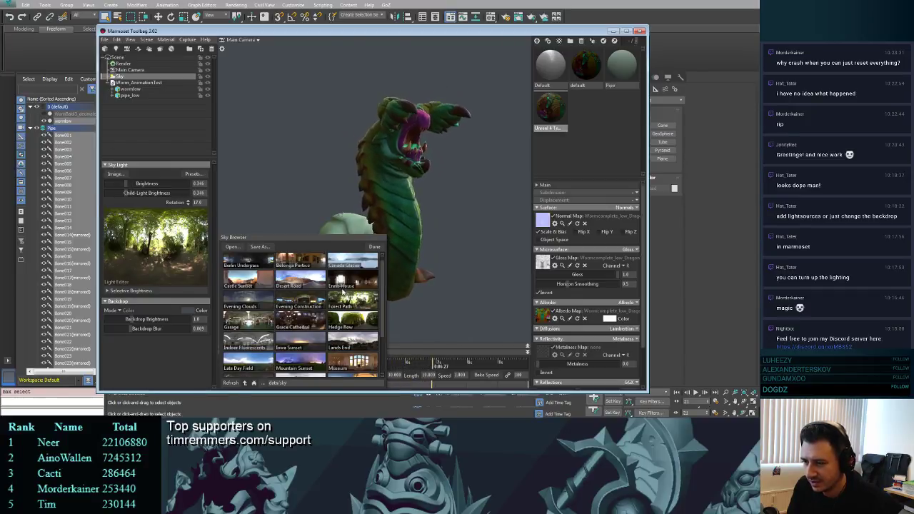
- Light the scene with the Desert Road sky preset and rotate the sky to about 27 degrees
{"action": "left_click", "coordinate": [313, 289]}
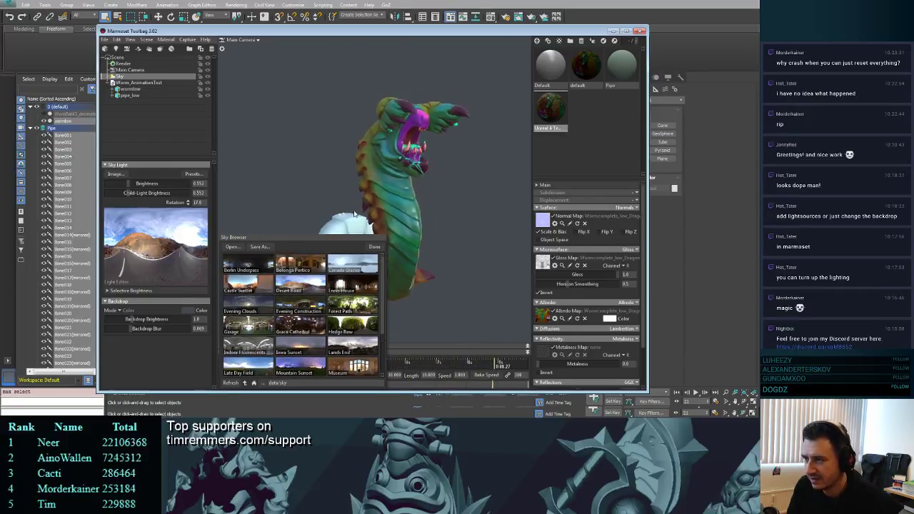
{"action": "left_click", "coordinate": [375, 247]}
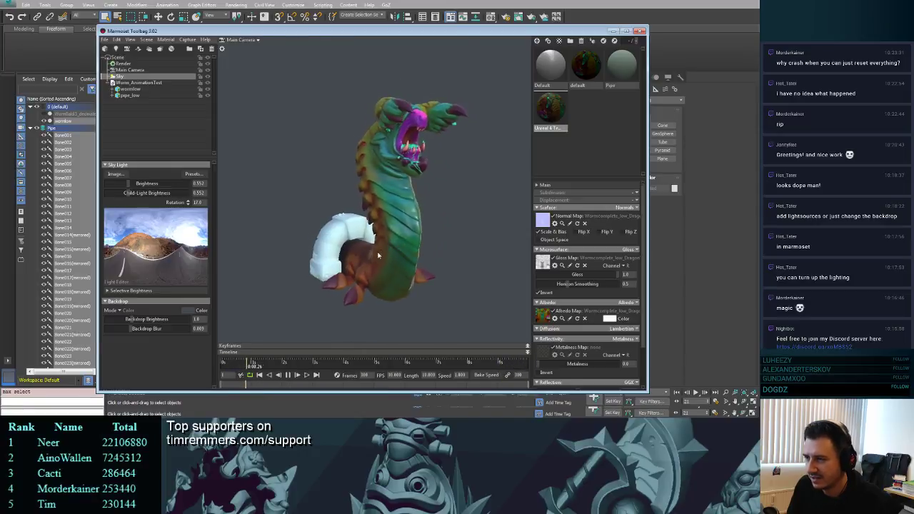
{"action": "left_click_drag", "start_coordinate": [358, 270], "coordinate": [440, 256], "text": "shift"}
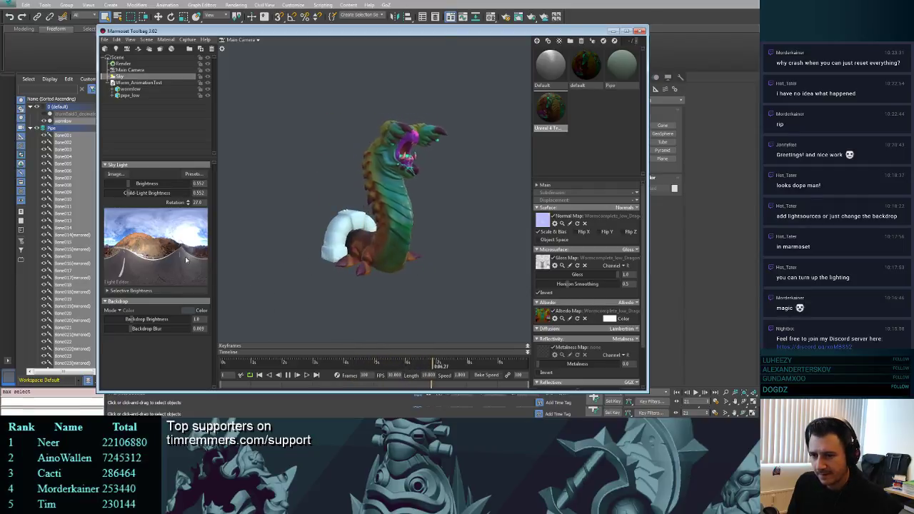
- Set the sky brightness to 1.0, raise the child-light brightness, and undo the last change
{"action": "left_click_drag", "start_coordinate": [128, 183], "coordinate": [131, 183]}
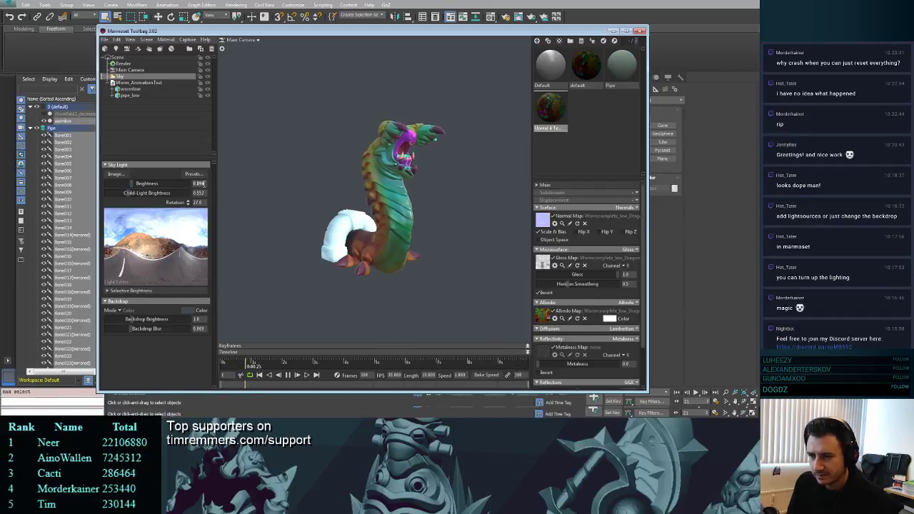
{"action": "left_click", "coordinate": [204, 183]}
{"action": "type", "text": "1"}
{"action": "key", "text": "Return"}
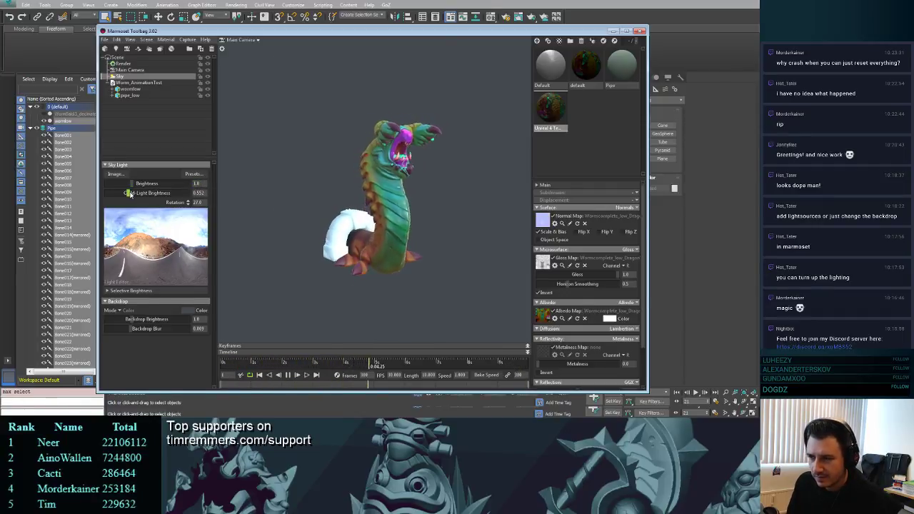
{"action": "left_click_drag", "start_coordinate": [129, 193], "coordinate": [153, 193]}
{"action": "key", "text": "ctrl+z"}
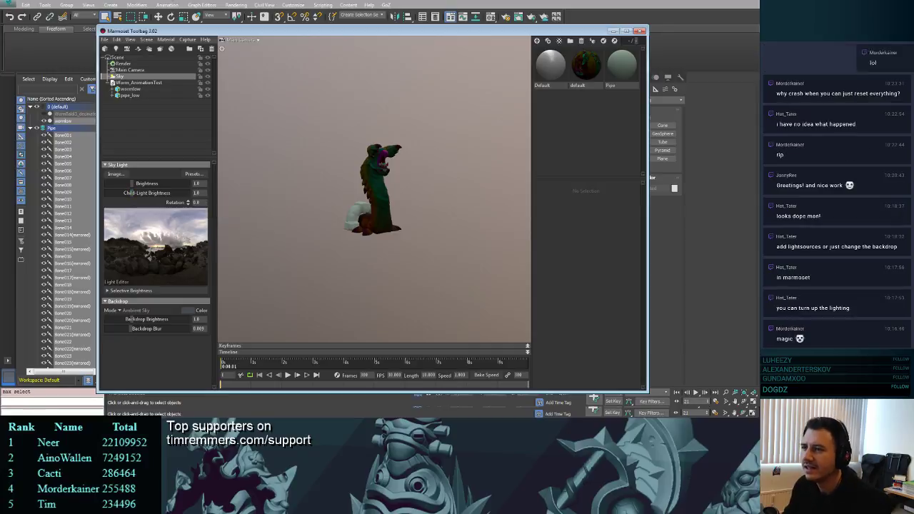
- Bring the worm closer in view, play its animation, and test undo during playback
{"action": "left_click_drag", "start_coordinate": [425, 167], "coordinate": [412, 175]}
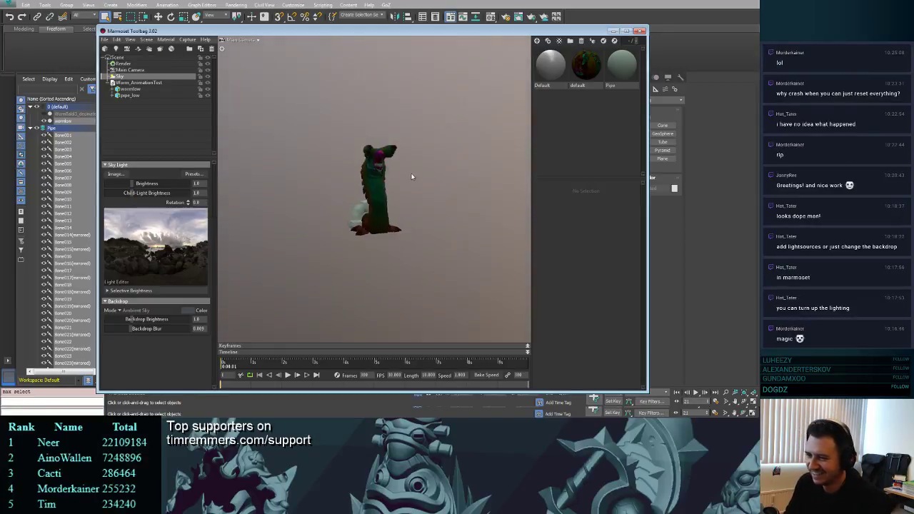
{"action": "right_click_drag", "start_coordinate": [412, 176], "coordinate": [415, 197]}
{"action": "scroll", "coordinate": [319, 298], "scroll_direction": "up", "scroll_amount": 2}
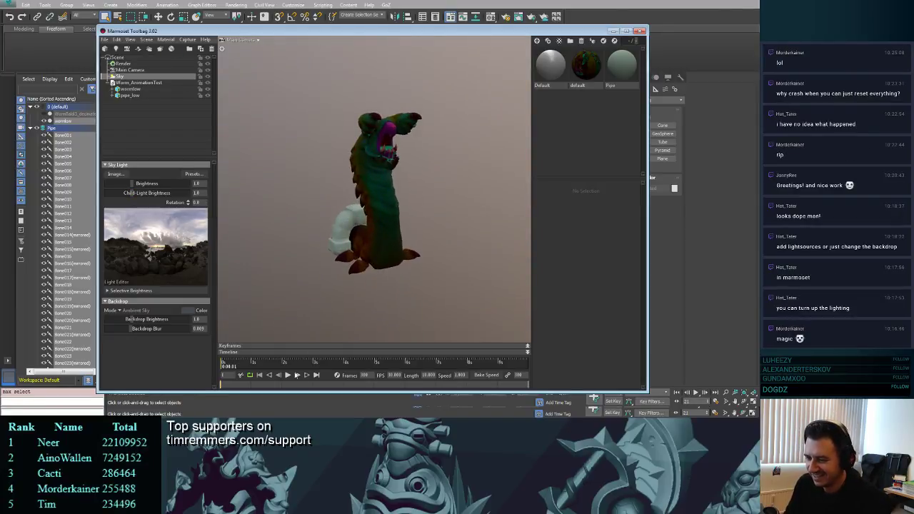
{"action": "left_click", "coordinate": [287, 375]}
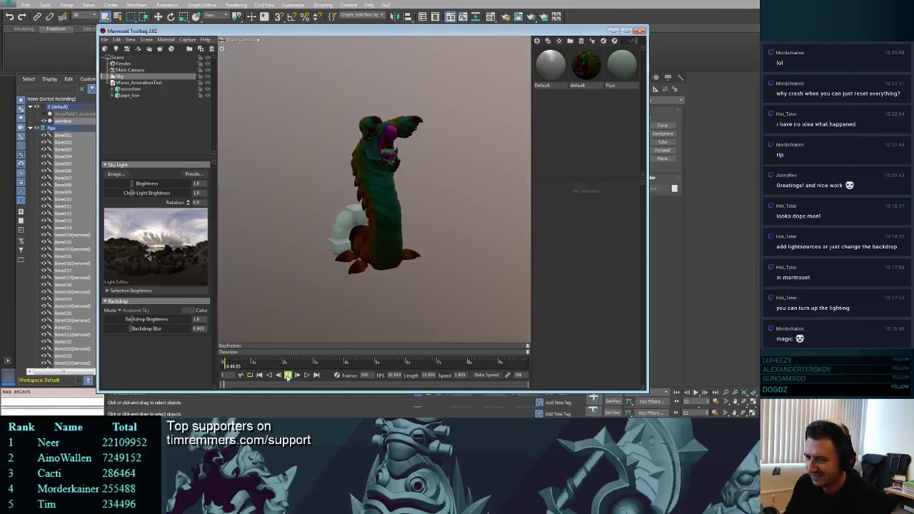
{"action": "key", "text": "ctrl+z"}
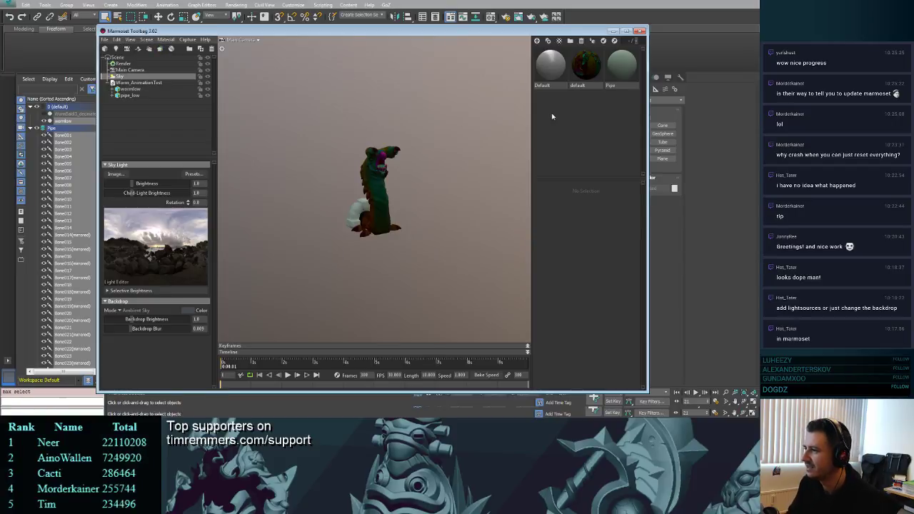
- Add an Unreal 4 Template material and assign it to the worm
{"action": "left_click", "coordinate": [560, 41]}
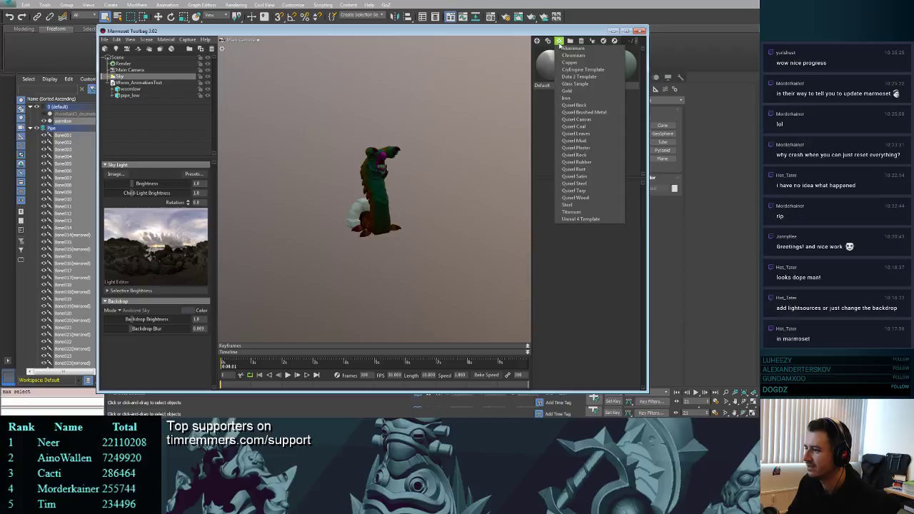
{"action": "left_click", "coordinate": [584, 221]}
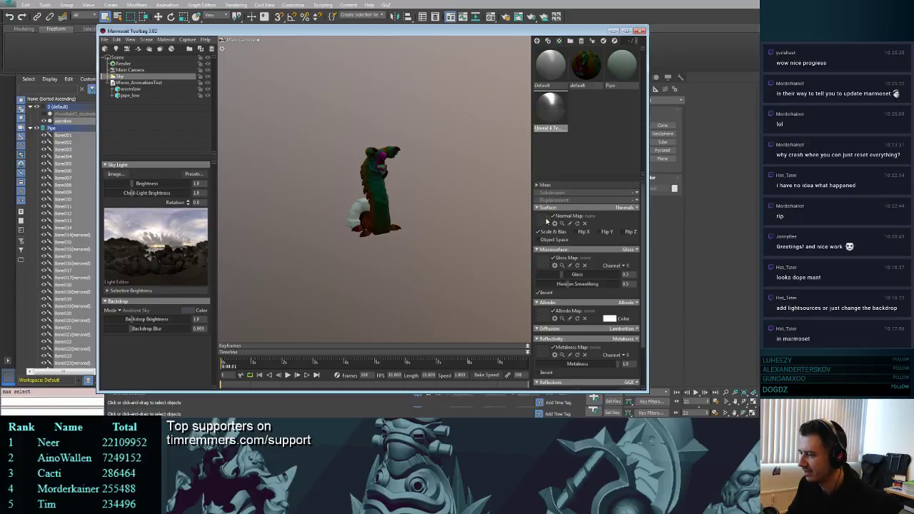
{"action": "left_click_drag", "start_coordinate": [551, 109], "coordinate": [376, 202]}
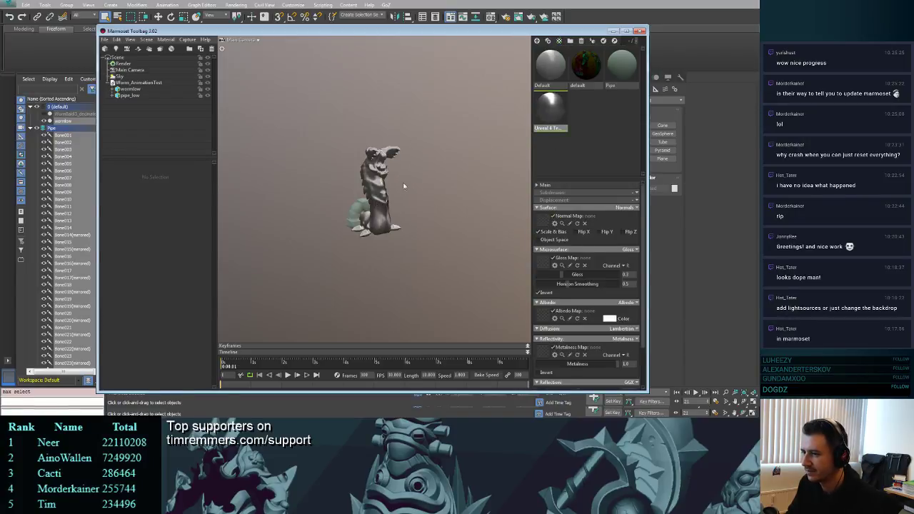
{"action": "scroll", "coordinate": [422, 248], "scroll_direction": "up", "scroll_amount": 4}
- Replace the sky light's environment with the Desert Road preset
{"action": "left_click", "coordinate": [120, 75]}
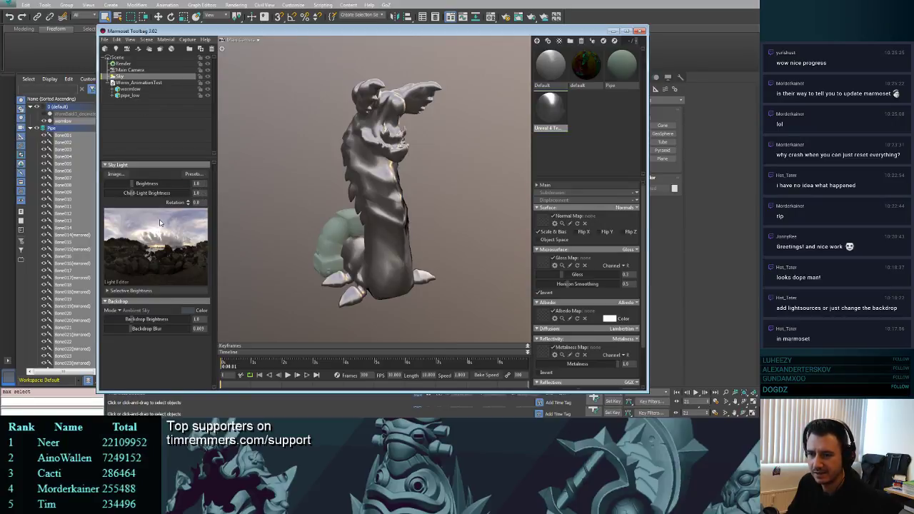
{"action": "left_click", "coordinate": [160, 221]}
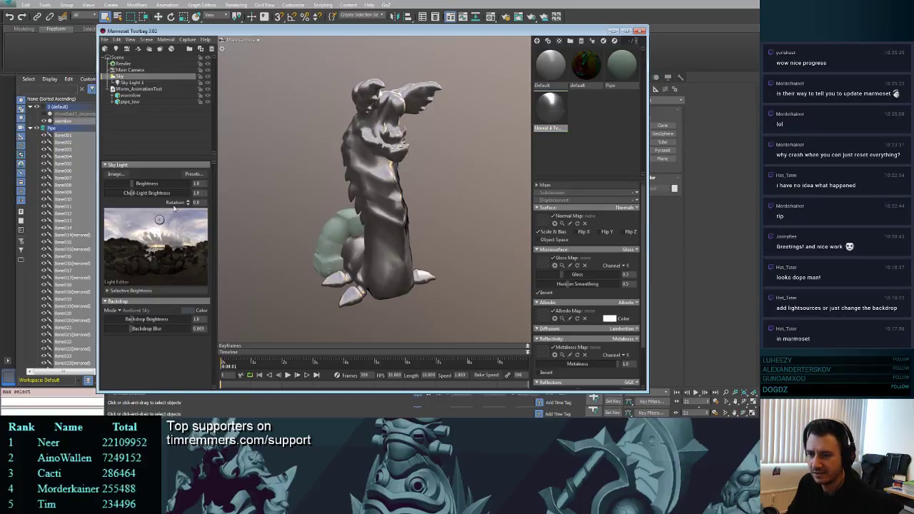
{"action": "left_click", "coordinate": [195, 175]}
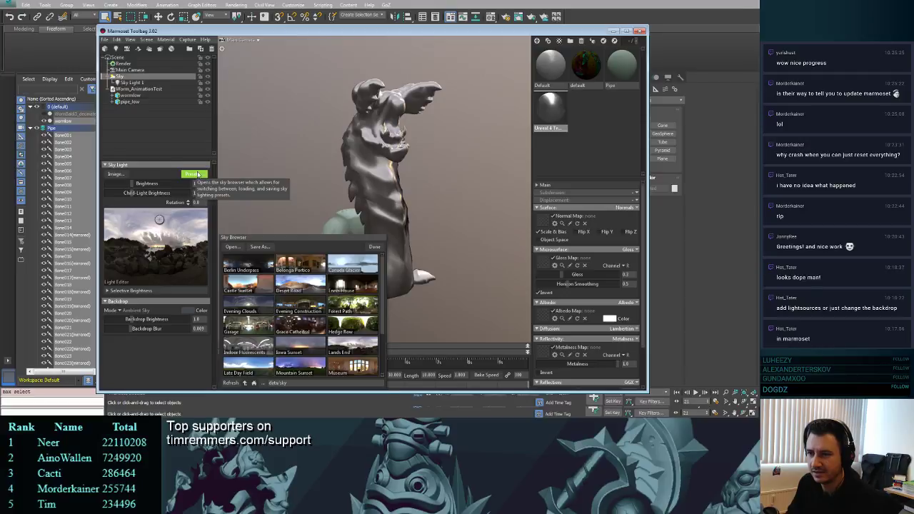
{"action": "left_click", "coordinate": [314, 280]}
{"action": "left_click", "coordinate": [380, 247]}
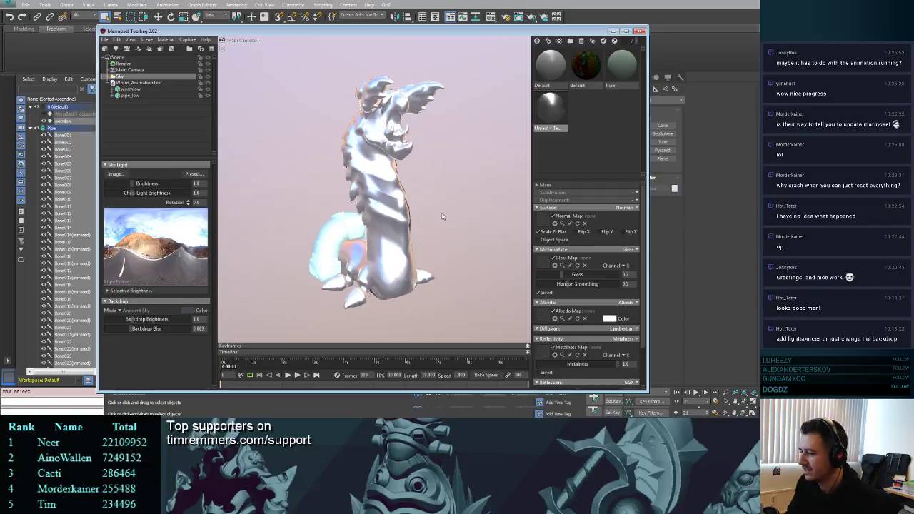
- Start the worm's animation and load Wormcomplete_low_DragonWorm_Normal.png as the new material's normal map
{"action": "left_click", "coordinate": [289, 377]}
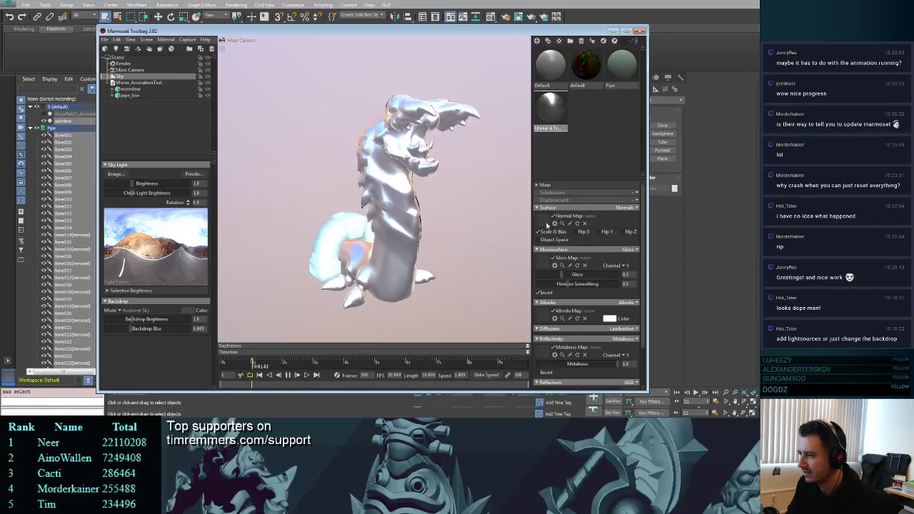
{"action": "left_click", "coordinate": [544, 221]}
{"action": "scroll", "coordinate": [504, 115], "scroll_direction": "down", "scroll_amount": 10}
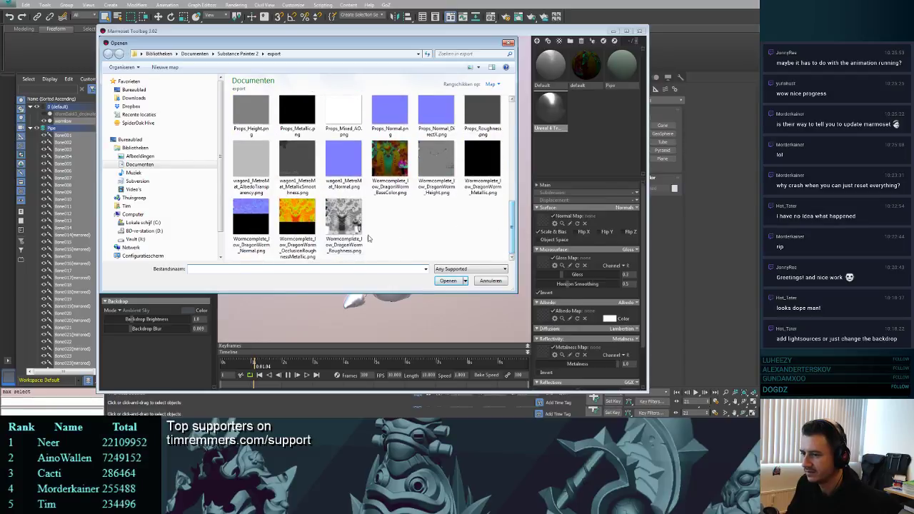
{"action": "double_click", "coordinate": [251, 218]}
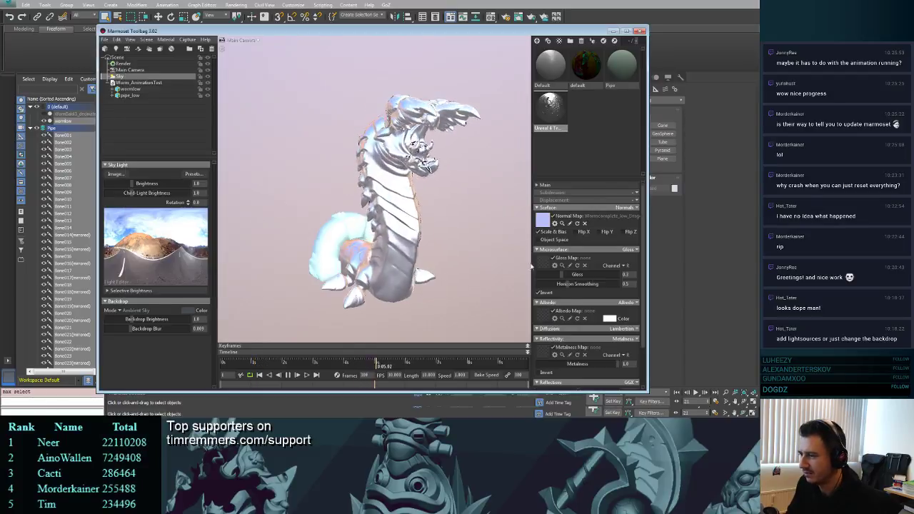
- Load Wormcomplete_low_DragonWorm_Roughness.png as the material's gloss map
{"action": "left_click", "coordinate": [547, 266]}
{"action": "scroll", "coordinate": [449, 245], "scroll_direction": "down", "scroll_amount": 10}
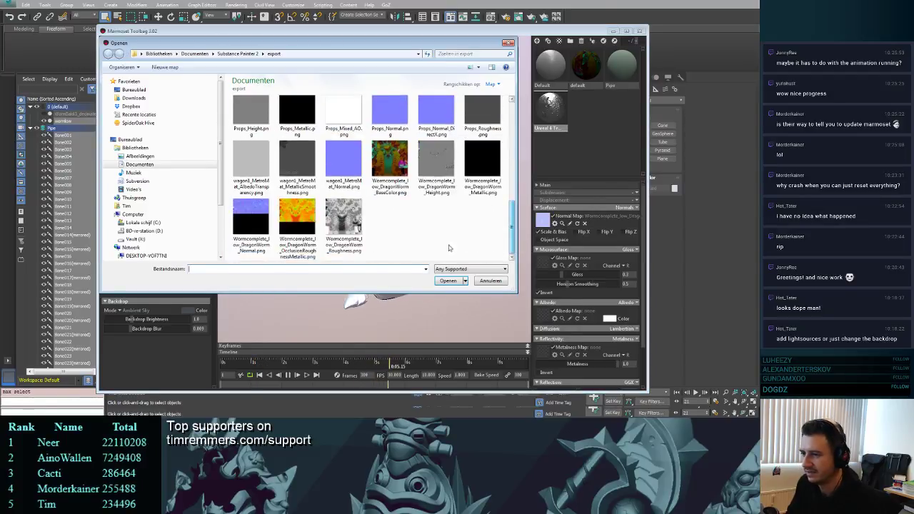
{"action": "left_click", "coordinate": [341, 218]}
{"action": "double_click", "coordinate": [338, 217]}
- Load Wormcomplete_low_DragonWorm_BaseColor.png as the albedo map and set the material's metalness to 0
{"action": "left_click", "coordinate": [545, 317]}
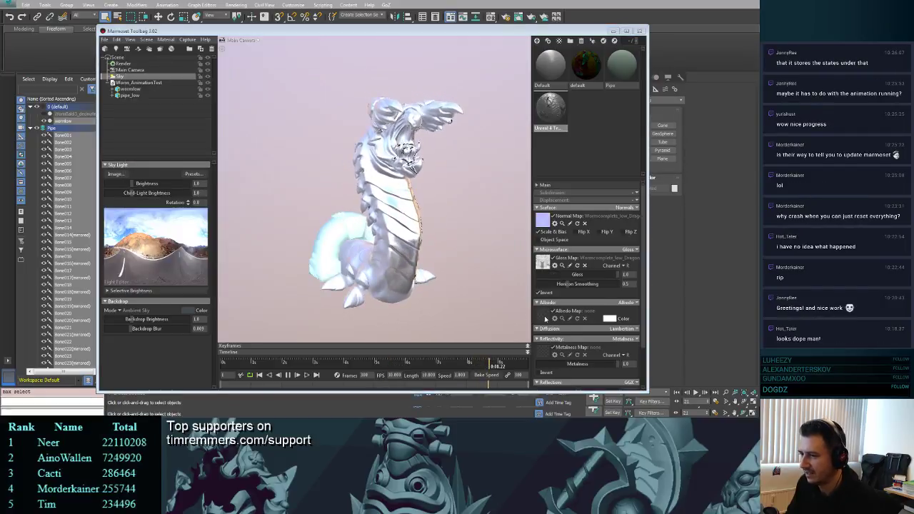
{"action": "scroll", "coordinate": [508, 152], "scroll_direction": "down", "scroll_amount": 10}
{"action": "double_click", "coordinate": [390, 175]}
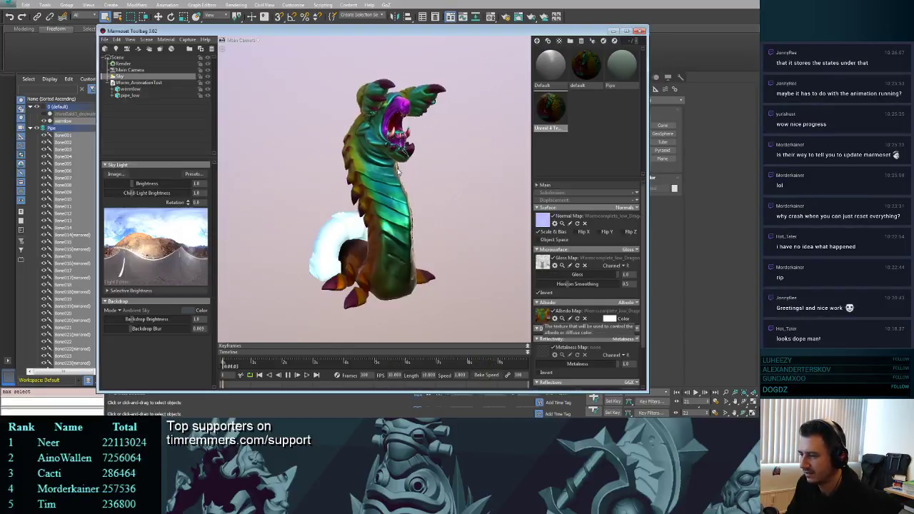
{"action": "left_click_drag", "start_coordinate": [588, 364], "coordinate": [536, 364]}
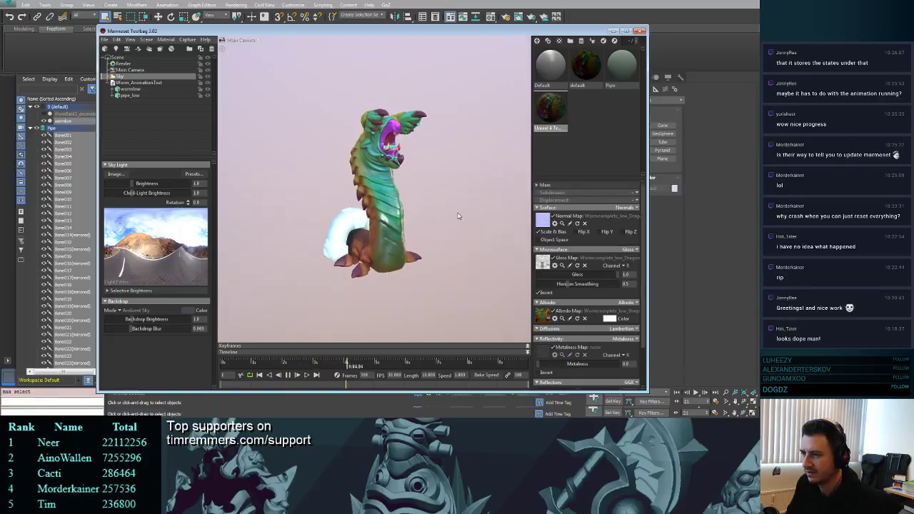
- Rotate the sky lighting to about 41 degrees with the whole worm framed in the camera view
{"action": "mouse_move", "coordinate": [457, 210]}
{"action": "left_mouse_down"}
{"action": "mouse_move", "coordinate": [367, 211]}
{"action": "mouse_move", "coordinate": [486, 212]}
{"action": "mouse_move", "coordinate": [468, 217]}
{"action": "left_mouse_up"}
{"action": "scroll", "coordinate": [422, 208], "scroll_direction": "up", "scroll_amount": 1}
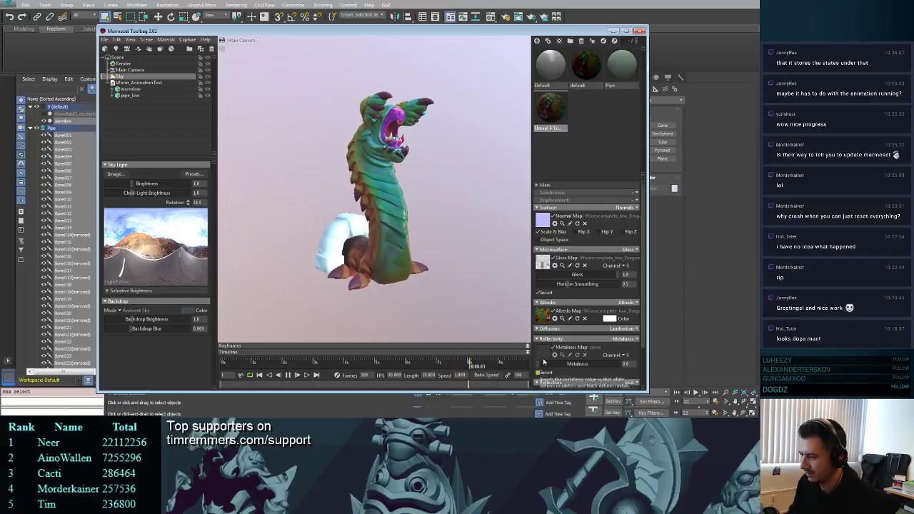
{"action": "left_click", "coordinate": [538, 293]}
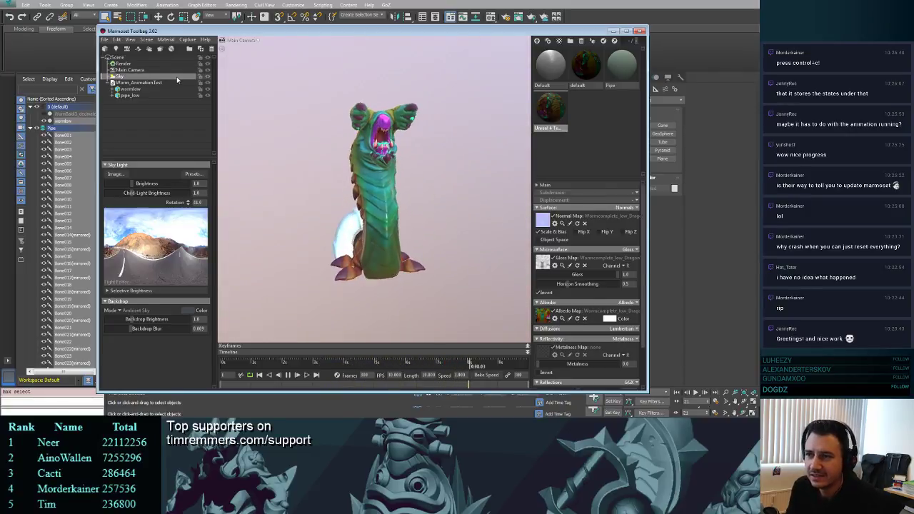
- Save the scene as Marmoset_Worm.tbscene
{"action": "left_click", "coordinate": [243, 39]}
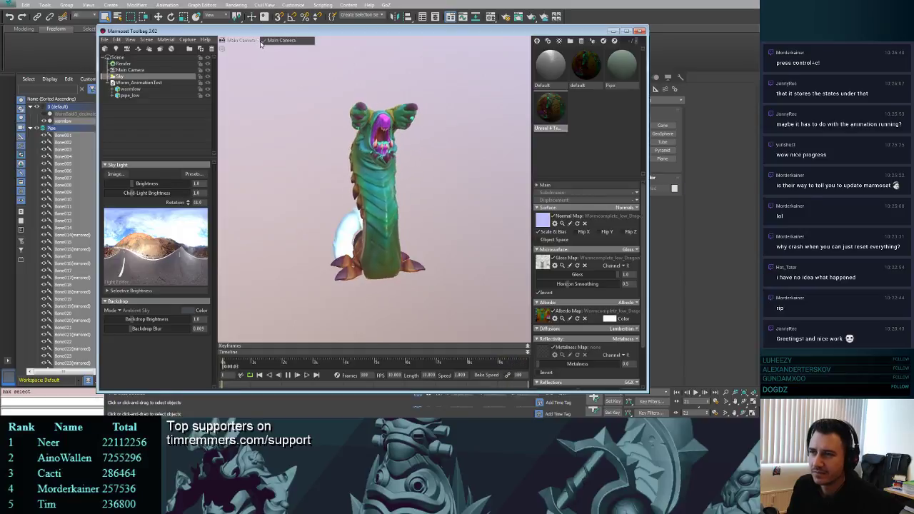
{"action": "left_click", "coordinate": [308, 185]}
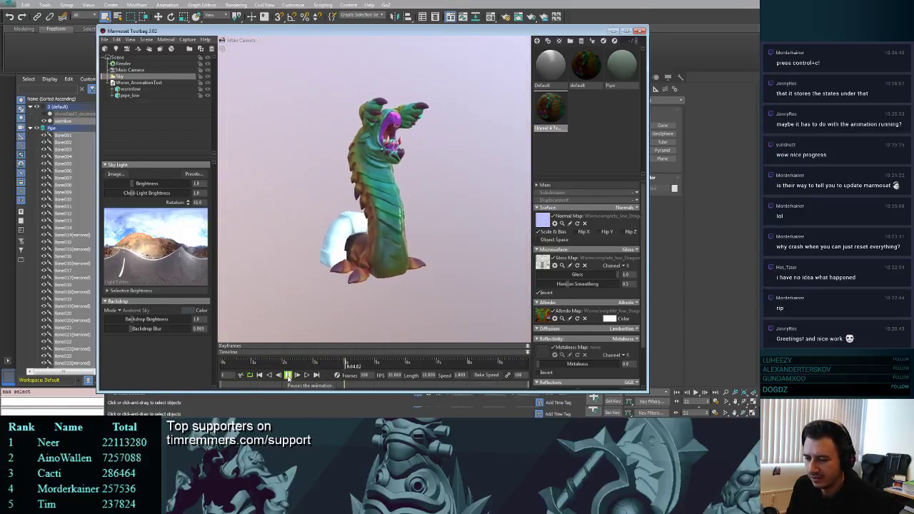
{"action": "left_click", "coordinate": [104, 39]}
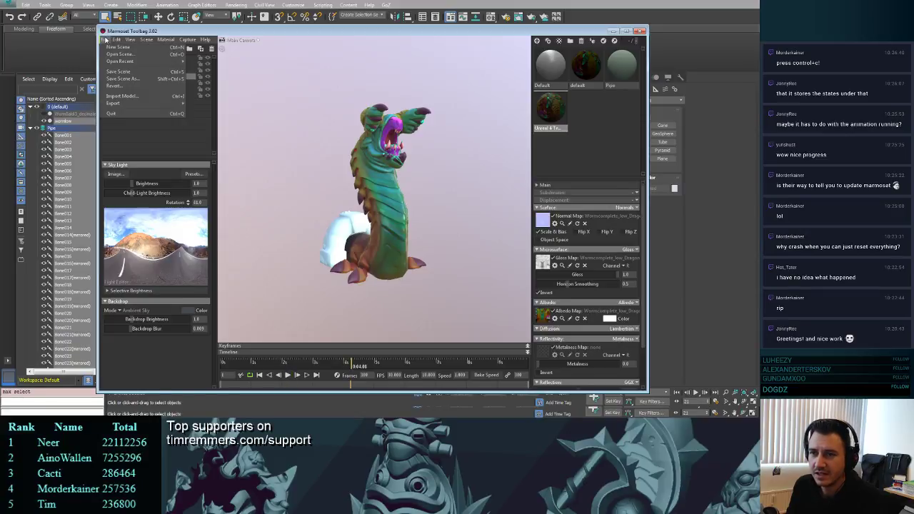
{"action": "left_click", "coordinate": [128, 72]}
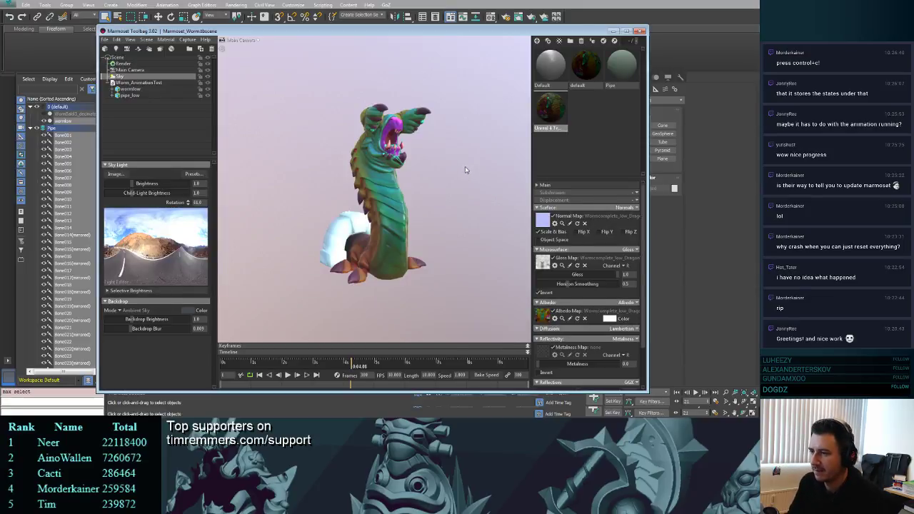
- Play the worm's animation in the saved scene with nothing selected
{"action": "left_click", "coordinate": [287, 375]}
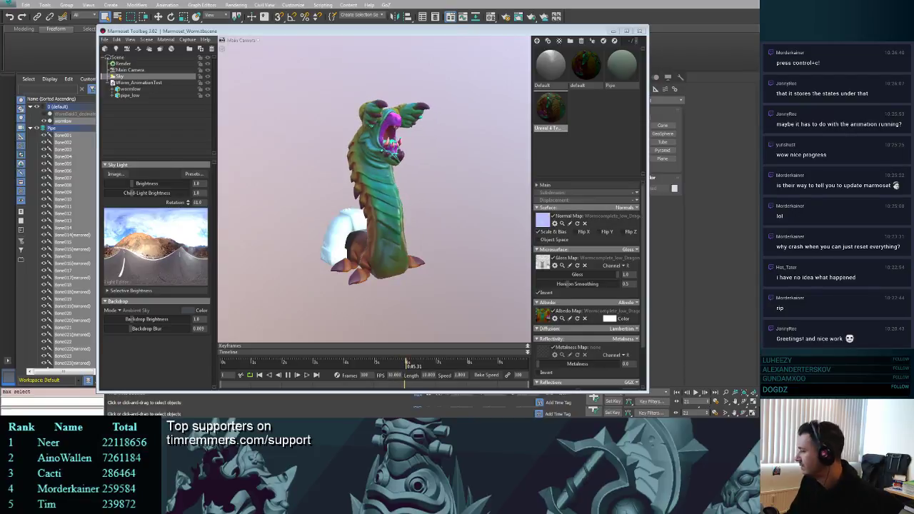
{"action": "left_click", "coordinate": [448, 186]}
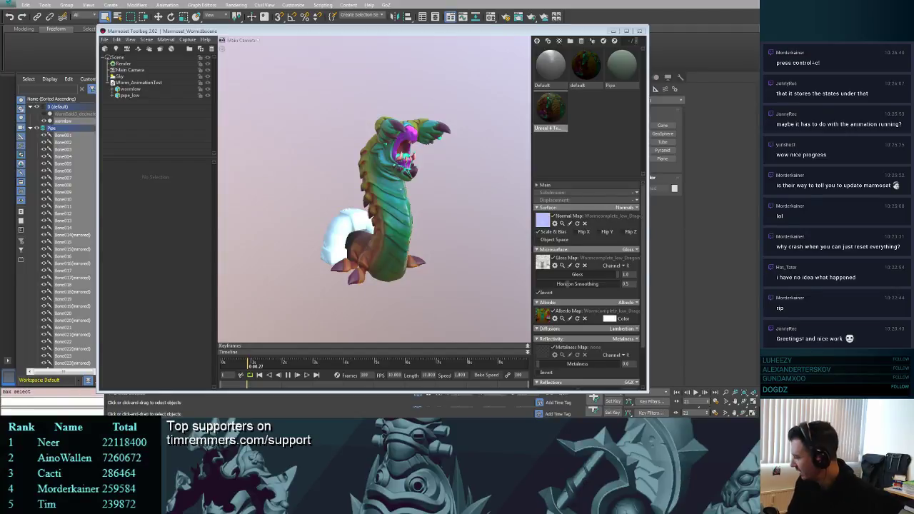
{"action": "left_click", "coordinate": [11, 421]}
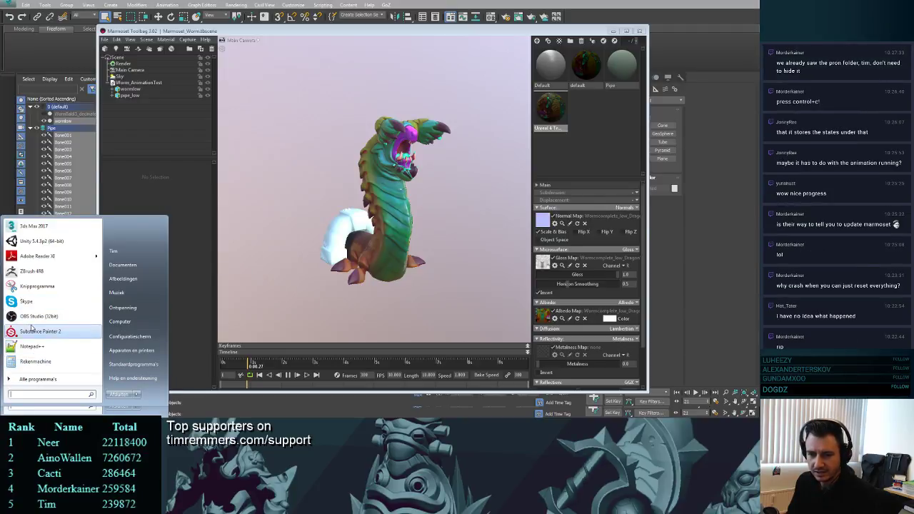
{"action": "left_click", "coordinate": [287, 345]}
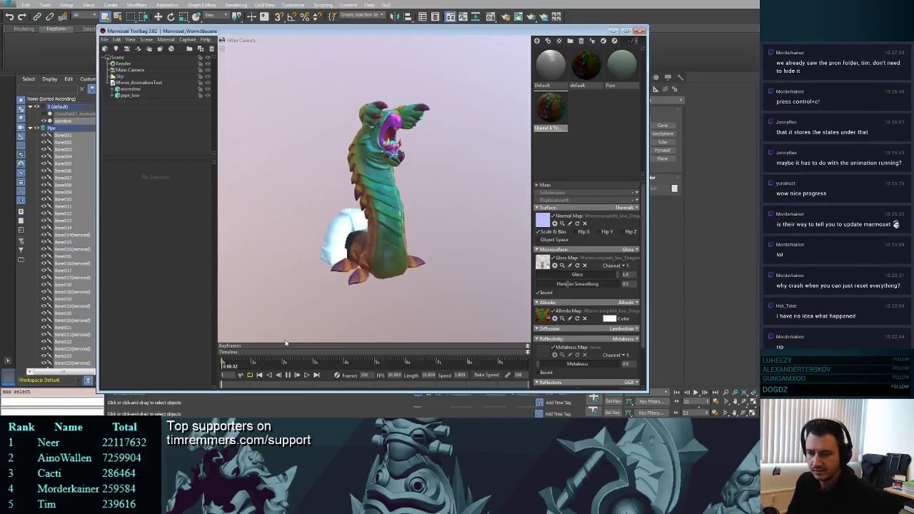